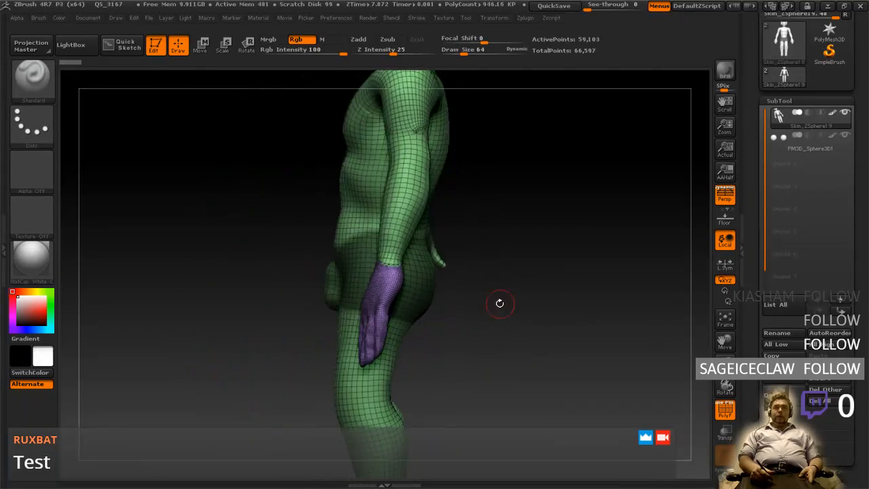
- Reduce the brush's Draw Size to 1
mouse_move(464, 280)
mouse_down()
mouse_move(465, 312)
mouse_move(479, 333)
mouse_move(509, 313)
mouse_move(468, 322)
mouse_up()
key(space)
drag(531, 290, 540, 328)
mouse_move(509, 297)
mouse_down()
mouse_move(528, 219)
mouse_move(527, 338)
mouse_move(511, 298)
mouse_up()
mouse_move(535, 268)
mouse_down()
mouse_move(570, 271)
mouse_move(537, 279)
mouse_move(527, 263)
mouse_up()
key(space)
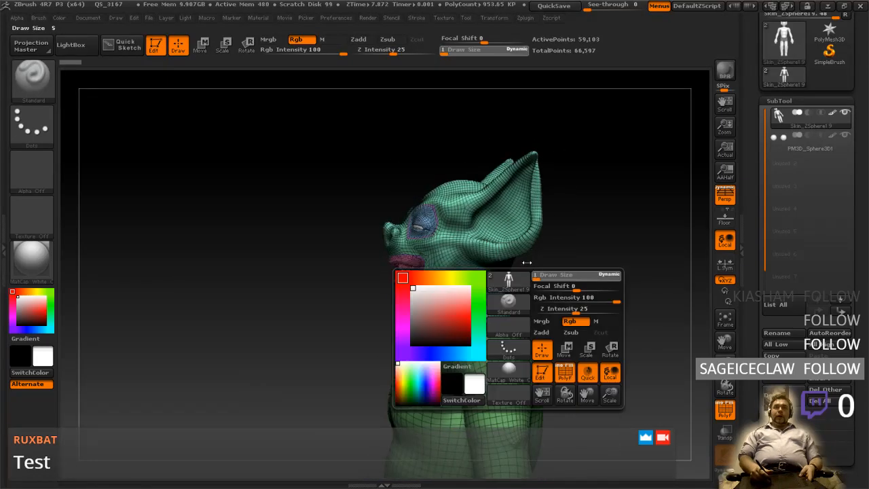
right_click(462, 253)
- Examine the character's polygroups from the front, from the head over the torso and hands to the legs
mouse_move(460, 255)
ctrl+right_down()
mouse_move(446, 312)
mouse_move(436, 285)
mouse_move(468, 296)
mouse_move(575, 294)
mouse_move(499, 289)
mouse_move(526, 230)
mouse_move(526, 239)
mouse_move(542, 220)
mouse_move(531, 218)
mouse_move(526, 231)
mouse_move(528, 289)
mouse_move(553, 299)
ctrl+right_up()
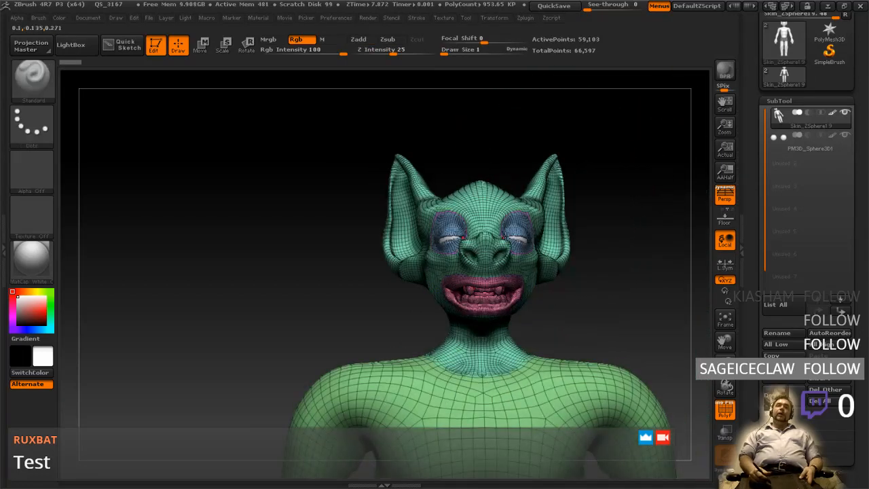
mouse_move(576, 326)
ctrl+right_down()
mouse_move(579, 307)
mouse_move(583, 377)
ctrl+right_up()
alt+right_drag(546, 475, 547, 302)
alt+right_drag(534, 380, 532, 245)
alt+right_drag(536, 296, 523, 316)
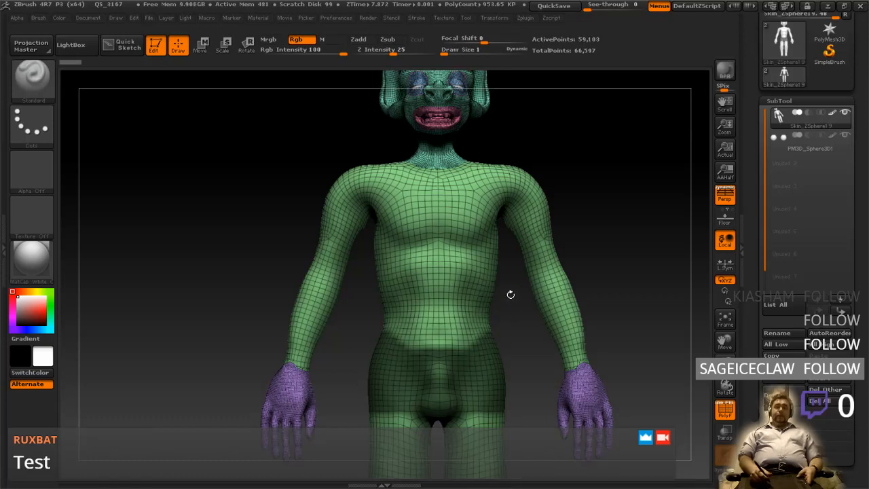
alt+drag(522, 324, 497, 293)
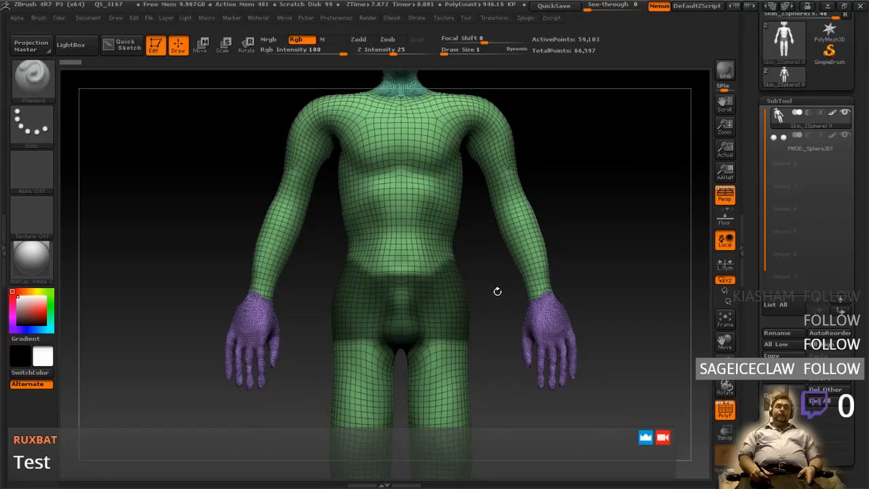
key(ctrl)
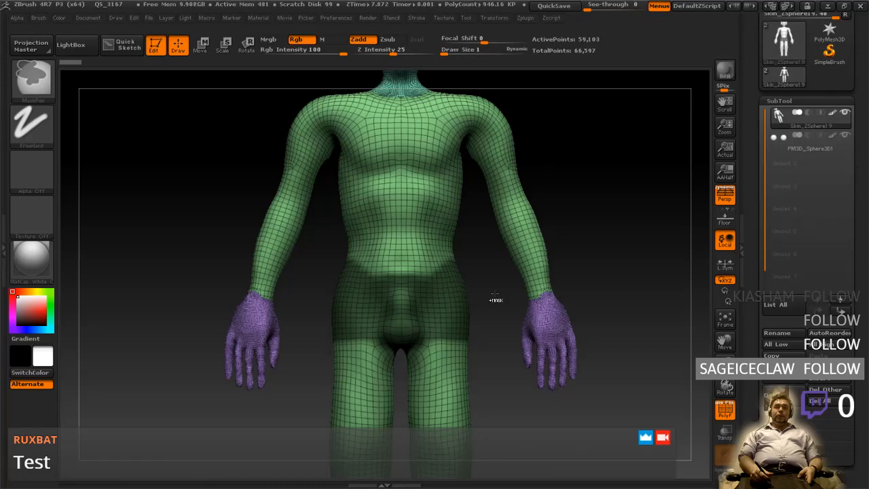
ctrl+right_drag(494, 292, 497, 324)
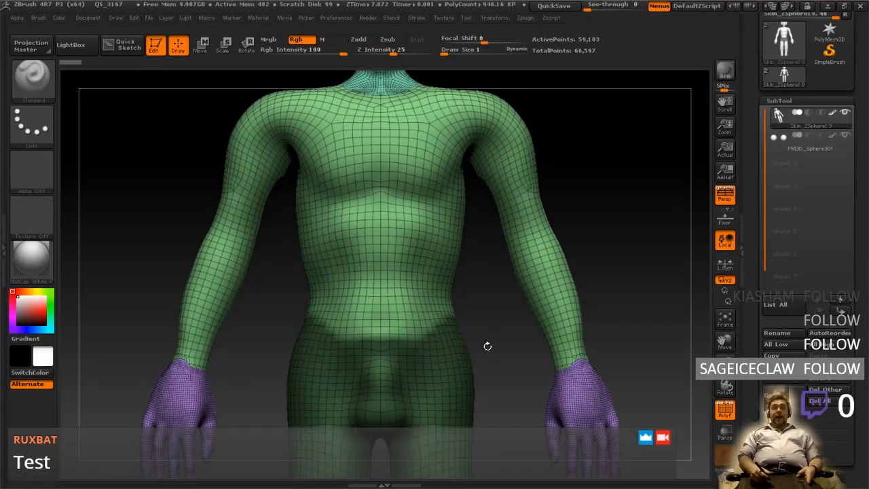
mouse_move(493, 337)
alt+right_down()
mouse_move(513, 310)
mouse_move(506, 296)
mouse_move(503, 310)
mouse_move(516, 320)
mouse_move(445, 322)
alt+right_up()
right_drag(542, 300, 603, 293)
right_drag(514, 293, 504, 321)
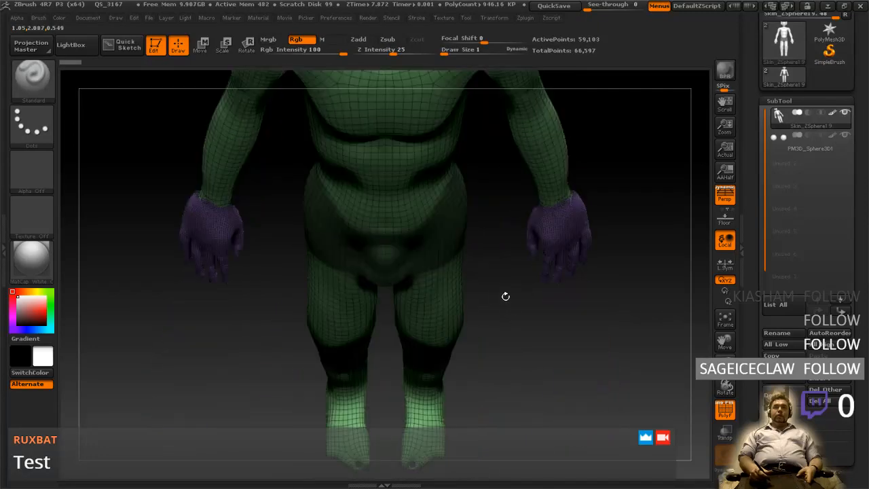
mouse_move(496, 277)
right_down()
mouse_move(502, 294)
mouse_move(491, 333)
mouse_move(491, 298)
right_up()
mouse_move(544, 260)
right_down()
mouse_move(539, 297)
mouse_move(528, 272)
mouse_move(607, 281)
mouse_move(563, 234)
mouse_move(529, 234)
mouse_move(670, 212)
mouse_move(609, 200)
mouse_move(668, 203)
mouse_move(530, 247)
right_up()
- Examine the mesh density of the torso, then of the face, ear and neck up close
alt+drag(653, 383, 635, 280)
alt+drag(642, 350, 624, 225)
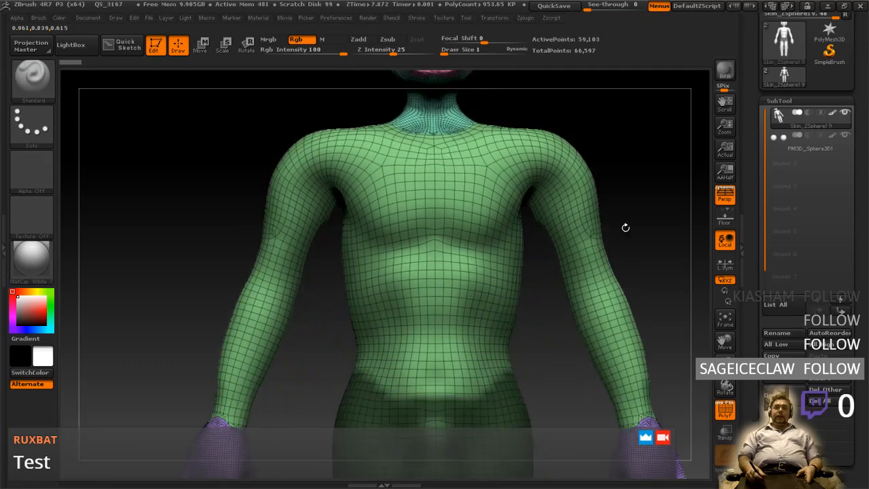
alt+drag(568, 388, 566, 324)
alt+drag(561, 421, 550, 265)
alt+drag(553, 339, 553, 234)
mouse_move(556, 319)
alt+mouse_down()
mouse_move(557, 228)
mouse_move(541, 441)
alt+mouse_up()
alt+drag(537, 243, 521, 399)
alt+drag(575, 237, 567, 328)
drag(558, 253, 535, 262)
ctrl+right_drag(534, 262, 536, 380)
mouse_move(571, 232)
alt+mouse_down()
mouse_move(566, 301)
mouse_move(571, 261)
alt+mouse_up()
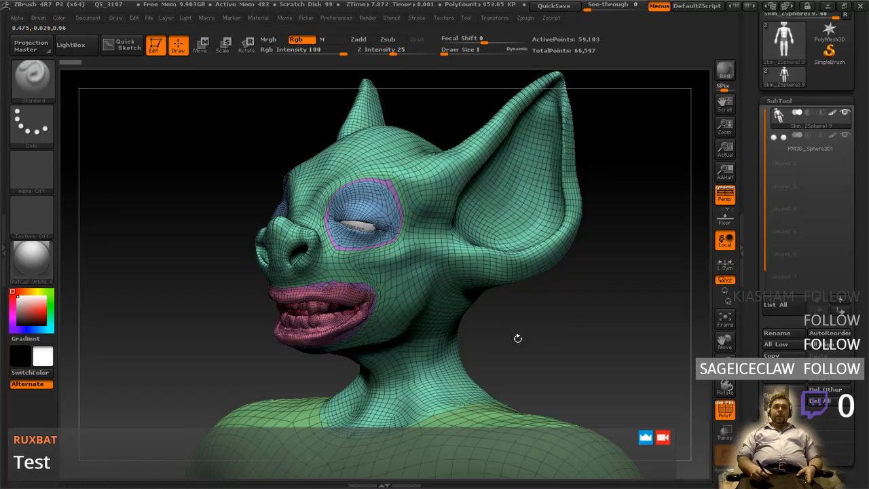
- Examine the polygon flow of the shoulders, arms and hips from the front
drag(564, 348, 561, 207)
alt+right_drag(604, 228, 580, 342)
alt+drag(502, 399, 504, 359)
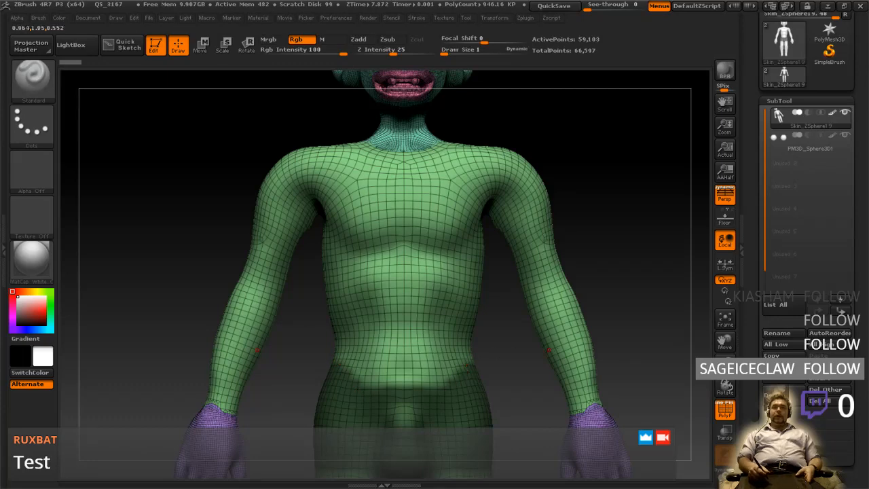
mouse_move(612, 332)
alt+mouse_down()
mouse_move(585, 233)
mouse_move(595, 304)
mouse_move(592, 268)
alt+mouse_up()
alt+drag(525, 403, 508, 315)
mouse_move(506, 368)
alt+mouse_down()
mouse_move(500, 310)
mouse_move(509, 347)
alt+mouse_up()
alt+drag(475, 217, 486, 332)
mouse_move(475, 287)
alt+mouse_down()
mouse_move(483, 335)
mouse_move(500, 346)
alt+mouse_up()
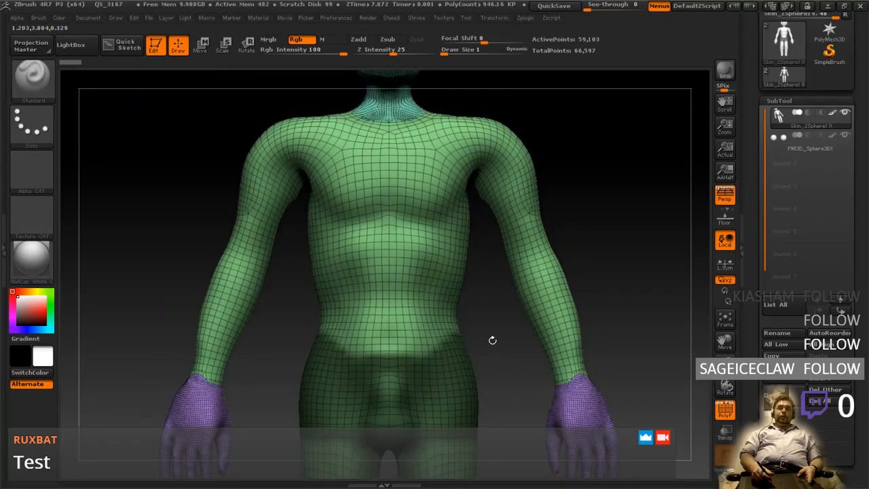
alt+drag(497, 300, 486, 317)
mouse_move(574, 265)
mouse_down()
mouse_move(504, 285)
mouse_move(443, 270)
mouse_move(482, 252)
mouse_move(438, 220)
mouse_move(461, 199)
mouse_move(564, 285)
mouse_move(558, 306)
mouse_move(558, 231)
mouse_up()
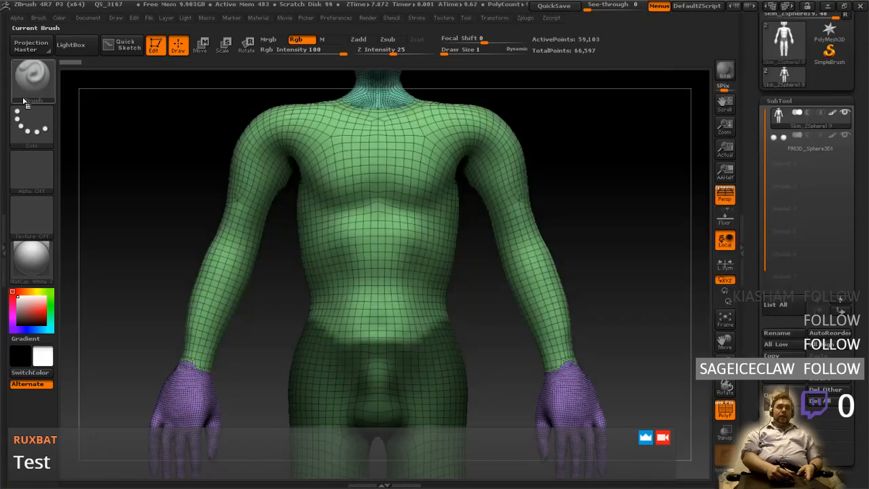
- Switch the selection brush from SelectRect to SelectLasso
key(ctrl+shift)
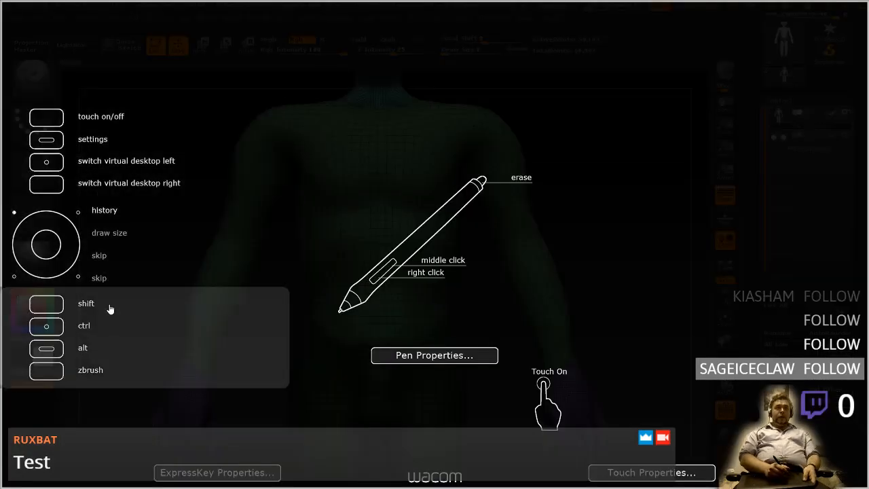
key(ctrl+shift)
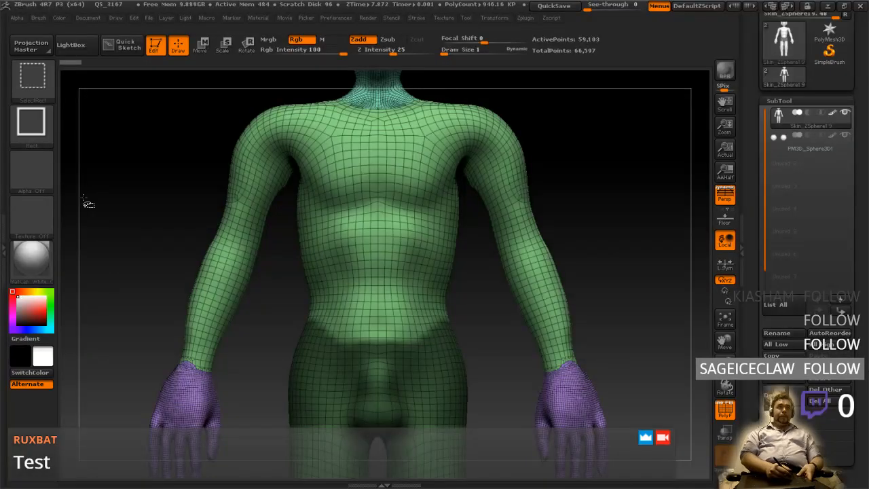
ctrl+shift+drag(147, 147, 188, 186)
click(31, 122)
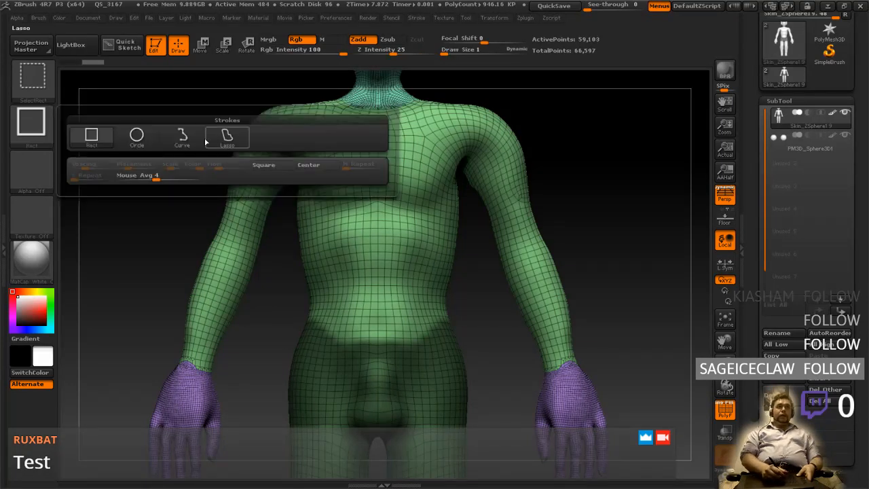
click(41, 94)
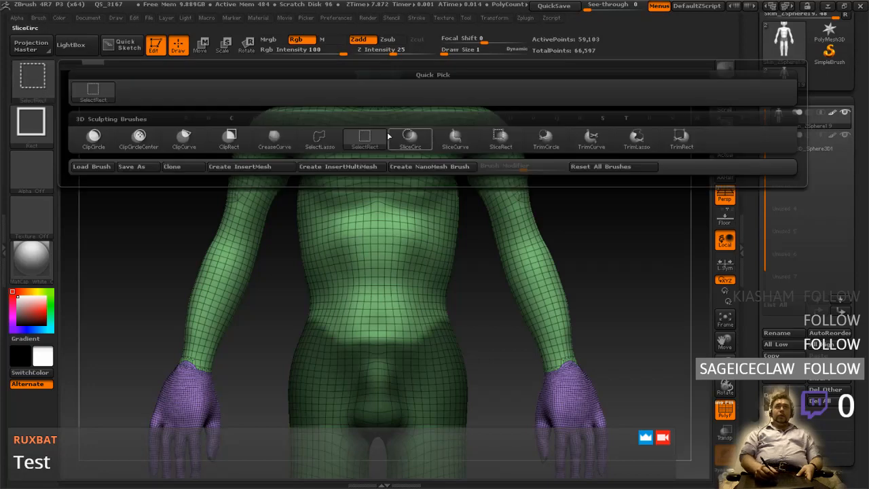
click(314, 142)
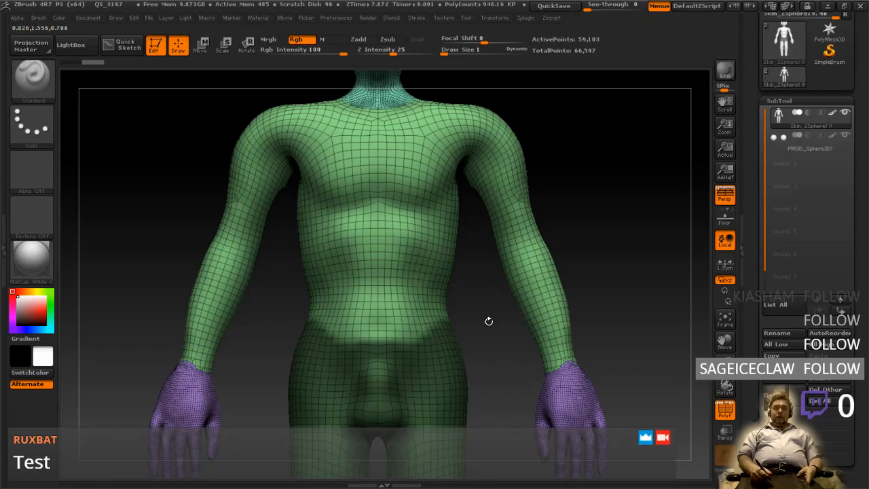
- Try isolating the purple hand polygroup and hiding a polygon loop along the forearm, undoing each visibility change
key(ctrl+shift)
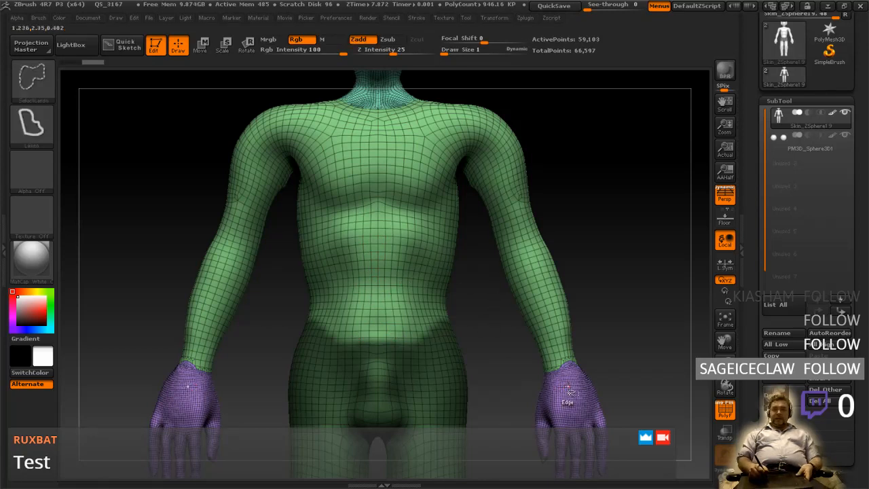
mouse_move(568, 390)
alt+right_down()
mouse_move(507, 348)
mouse_move(532, 382)
mouse_move(496, 342)
alt+right_up()
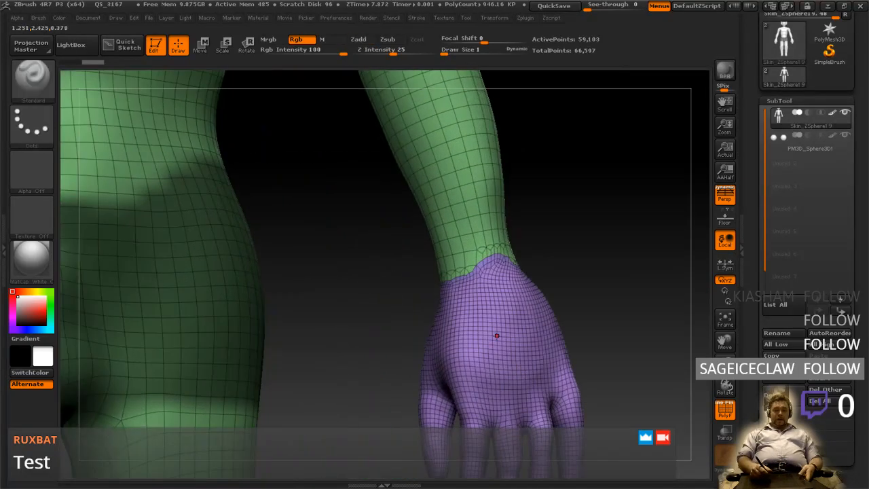
key(ctrl+shift)
ctrl+shift+click(502, 336)
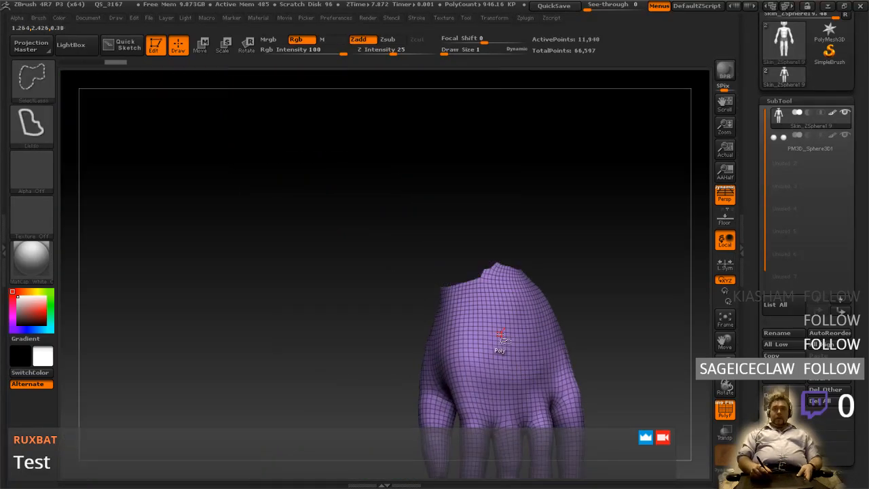
key(ctrl+z)
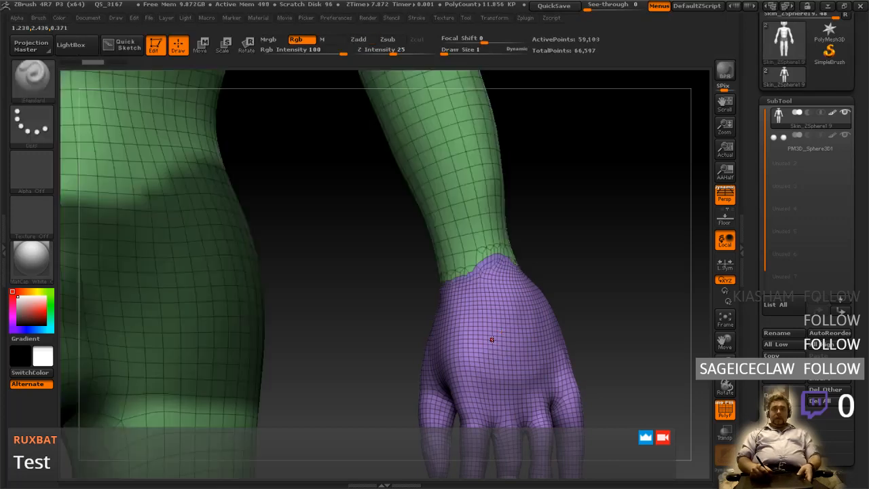
key(ctrl+shift)
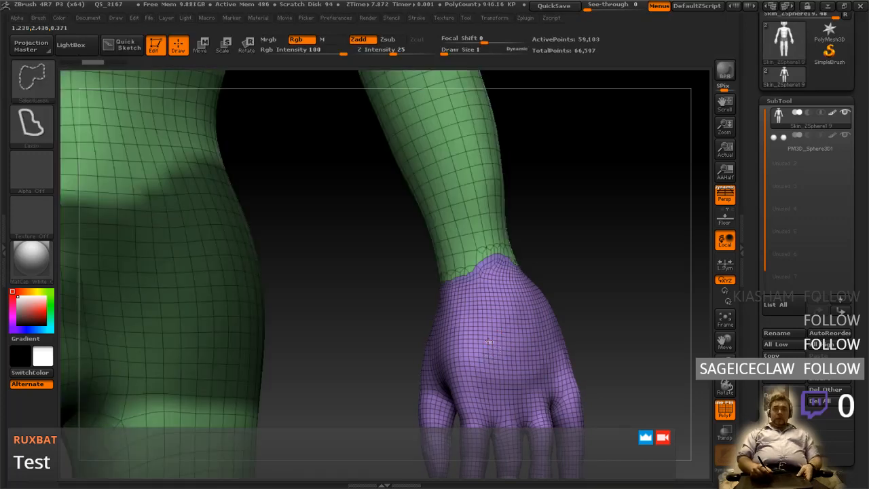
ctrl+shift+click(487, 342)
key(ctrl+z)
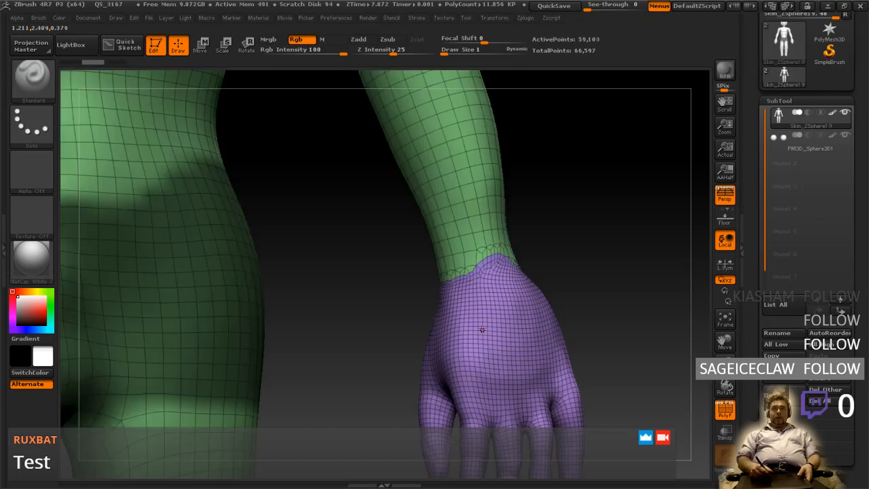
ctrl+shift+click(467, 237)
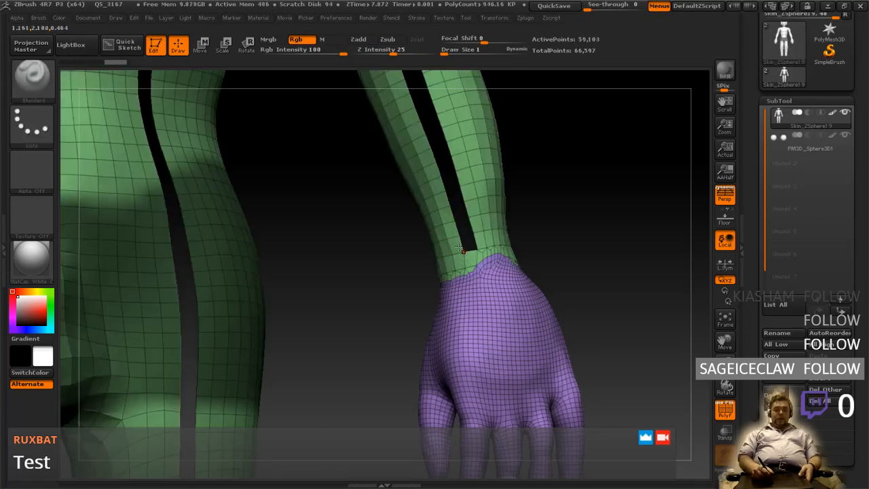
key(ctrl+z)
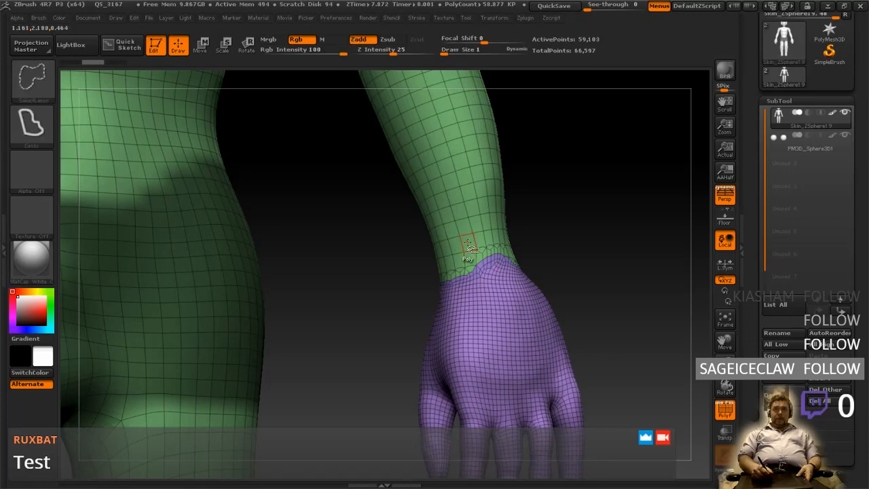
- Isolate the green body polygroup and hide the PM3D_Sphere3D1 eye subtool
ctrl+shift+click(468, 241)
mouse_move(397, 319)
alt+mouse_down()
mouse_move(403, 215)
mouse_move(417, 201)
mouse_move(416, 223)
mouse_move(352, 256)
mouse_move(437, 271)
mouse_move(425, 285)
mouse_move(429, 305)
alt+mouse_up()
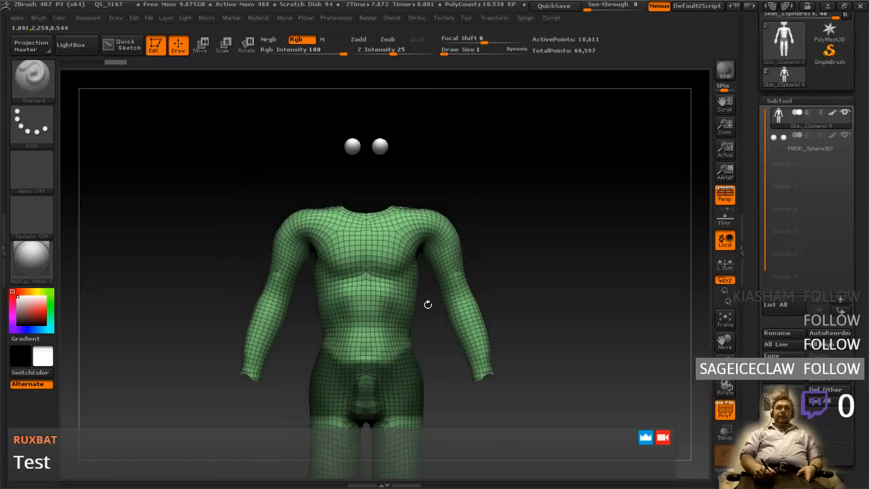
click(844, 135)
drag(590, 258, 551, 260)
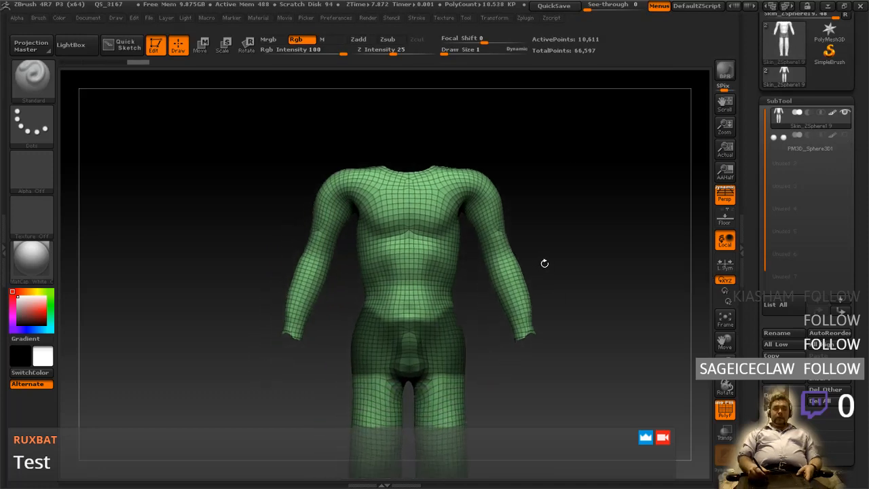
- Try hiding the symmetrical polygon loops running down the torso and undo the change
key(ctrl+shift)
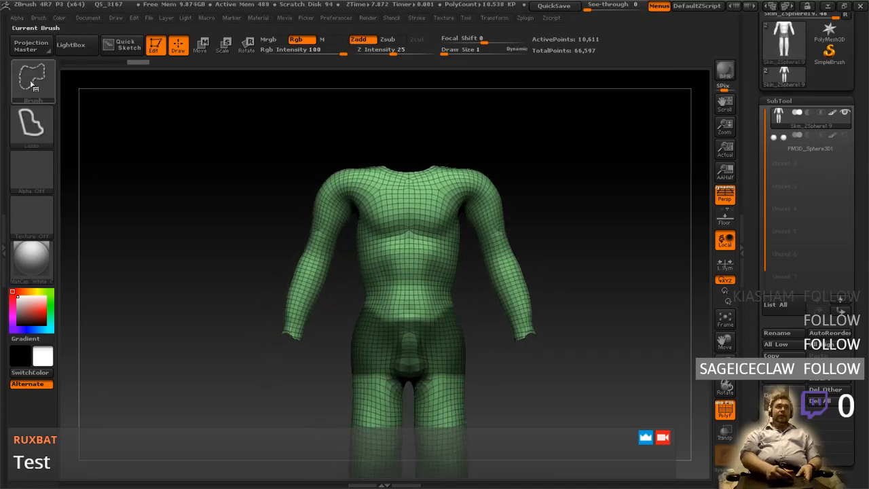
ctrl+shift+click(428, 259)
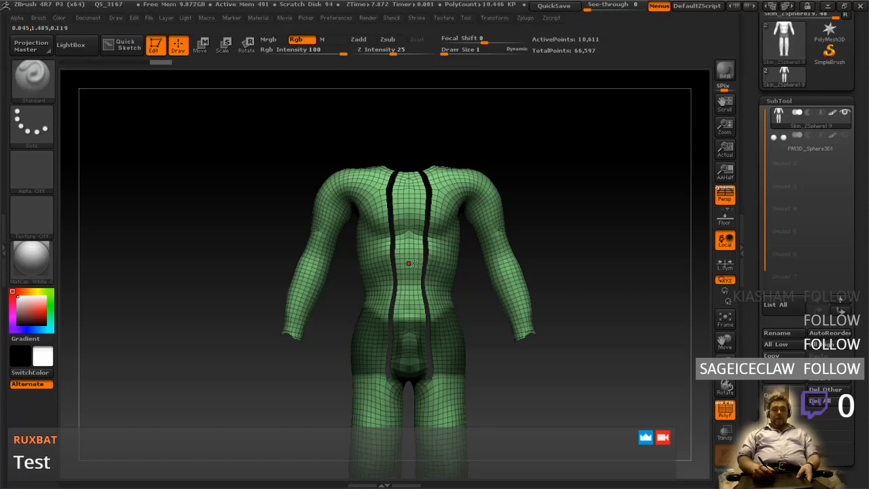
key(ctrl+z)
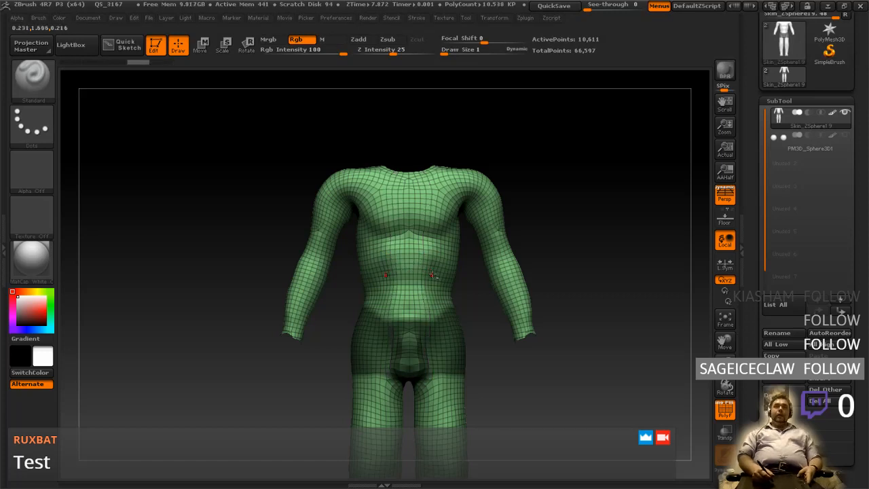
alt+drag(470, 269, 454, 311)
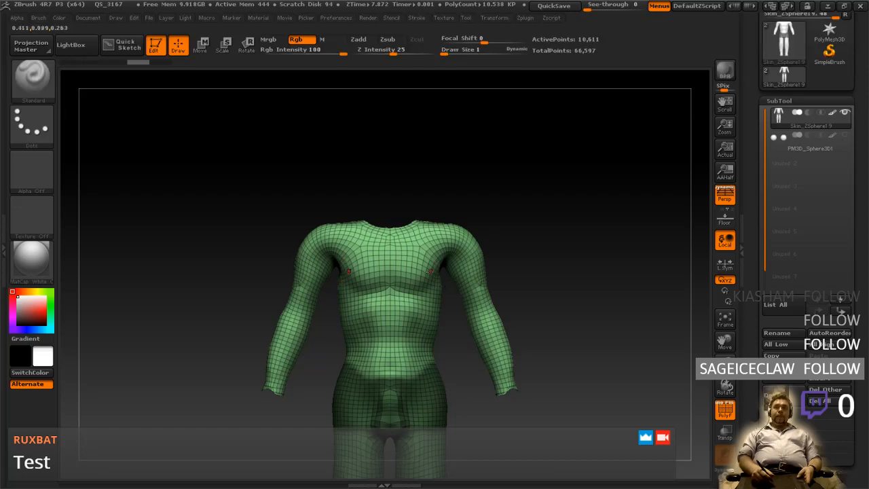
drag(457, 346, 469, 368)
alt+right_drag(461, 302, 457, 368)
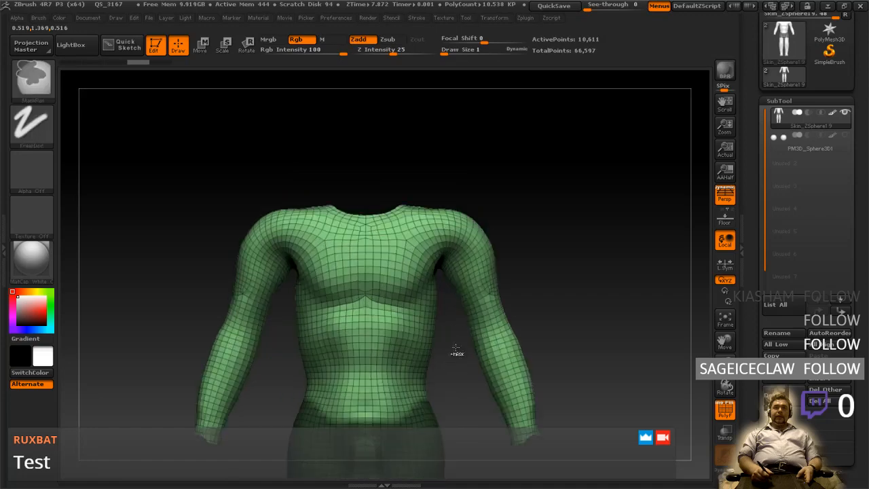
alt+right_drag(449, 301, 452, 325)
ctrl+right_drag(516, 269, 592, 295)
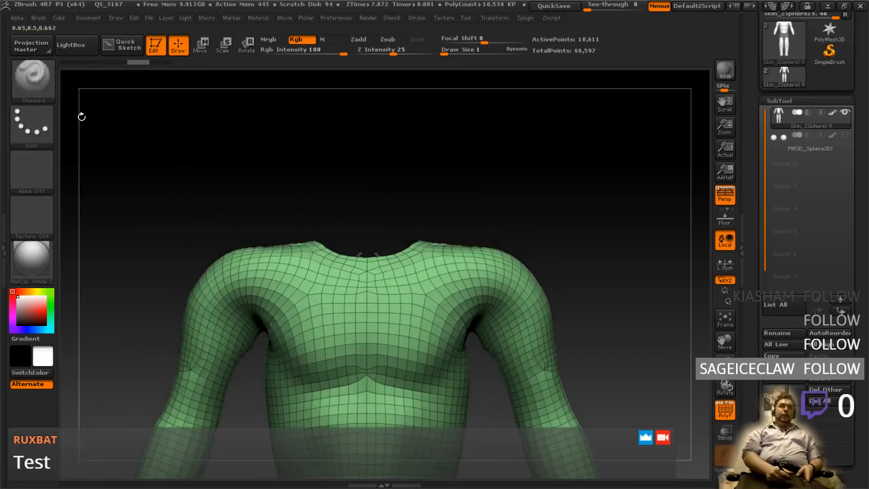
mouse_move(424, 188)
right_down()
mouse_move(382, 219)
mouse_move(357, 217)
mouse_move(432, 228)
right_up()
key(b)
key(s)
key(t)
click(32, 95)
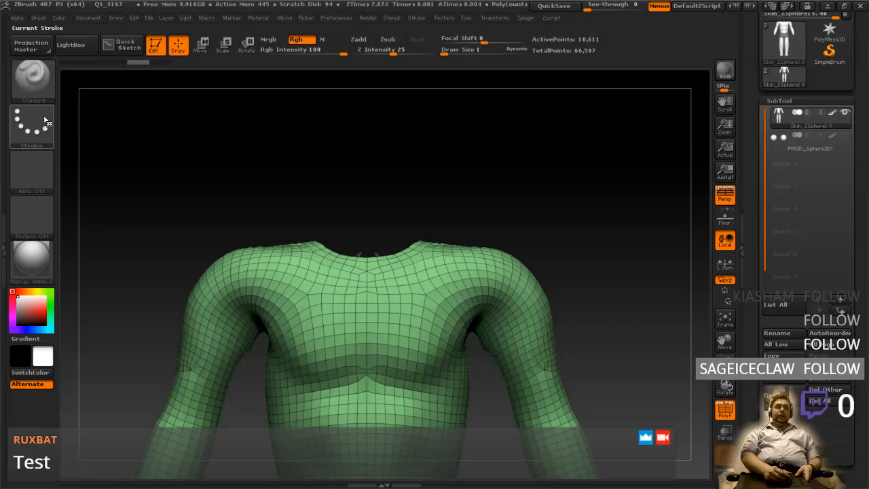
click(43, 127)
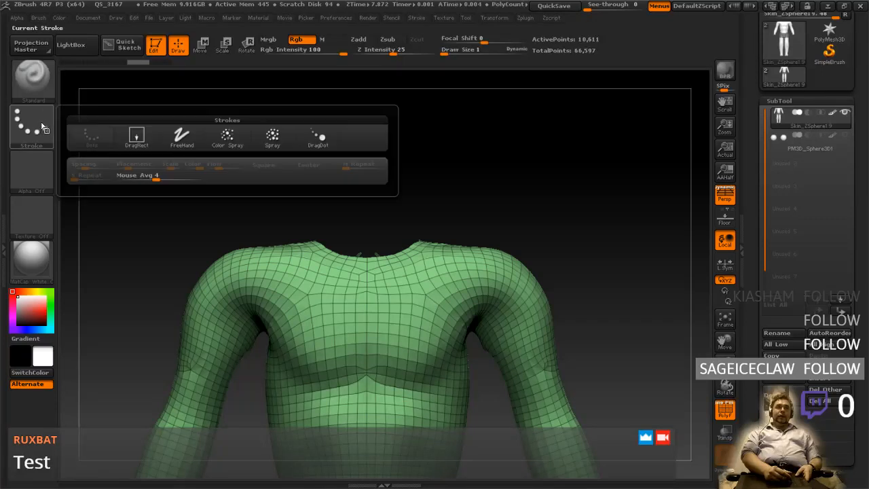
click(32, 76)
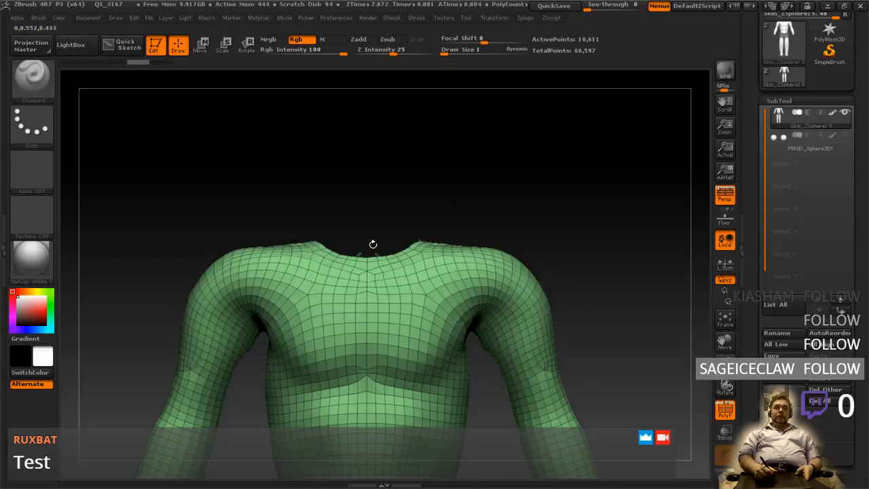
- Choose the ZRemesherGuides brush from the 3D sculpting brushes
alt+right_drag(384, 245, 417, 196)
ctrl+right_drag(640, 293, 610, 269)
alt+right_drag(595, 324, 584, 275)
alt+right_drag(588, 241, 606, 294)
click(46, 86)
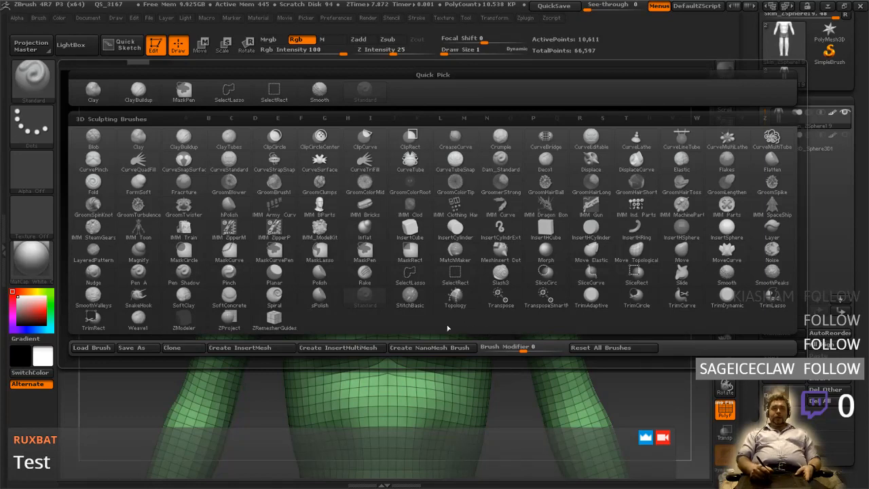
mouse_move(284, 328)
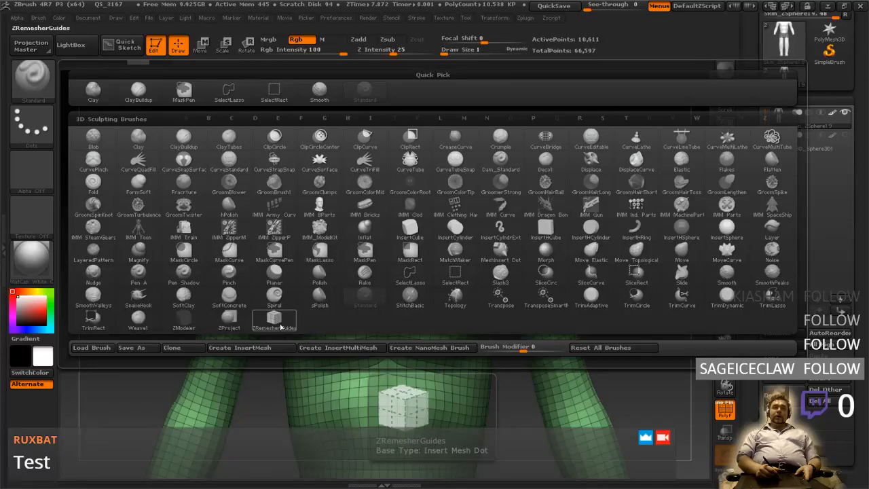
click(279, 323)
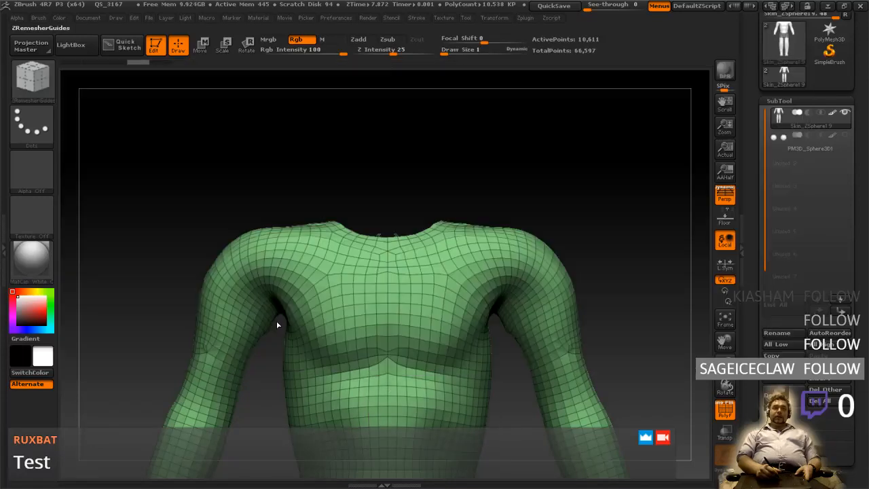
- Try drawing a symmetrical guide curve from the armpit up over the front of the shoulder and undo it
click(447, 274)
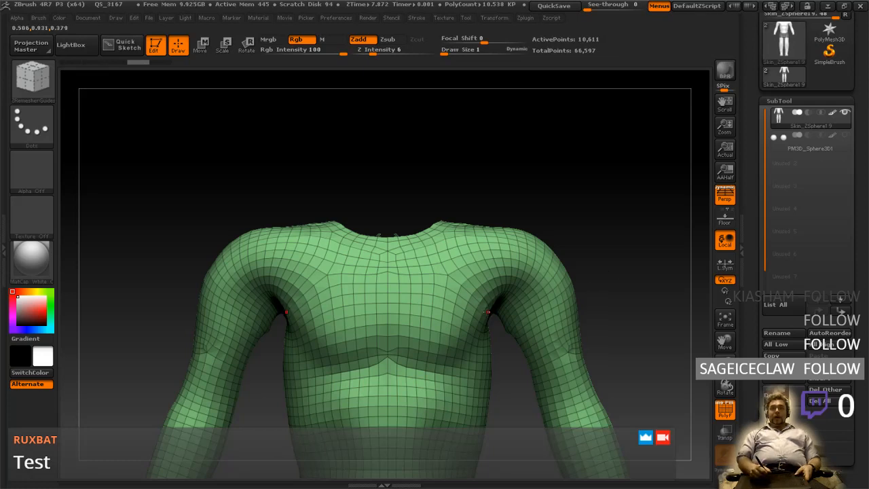
drag(485, 309, 484, 277)
drag(517, 226, 516, 229)
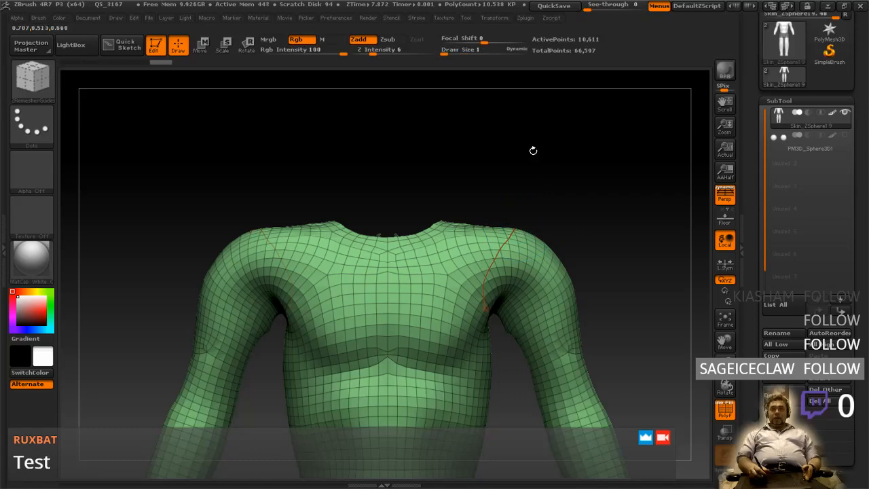
drag(611, 299, 590, 339)
drag(553, 298, 557, 231)
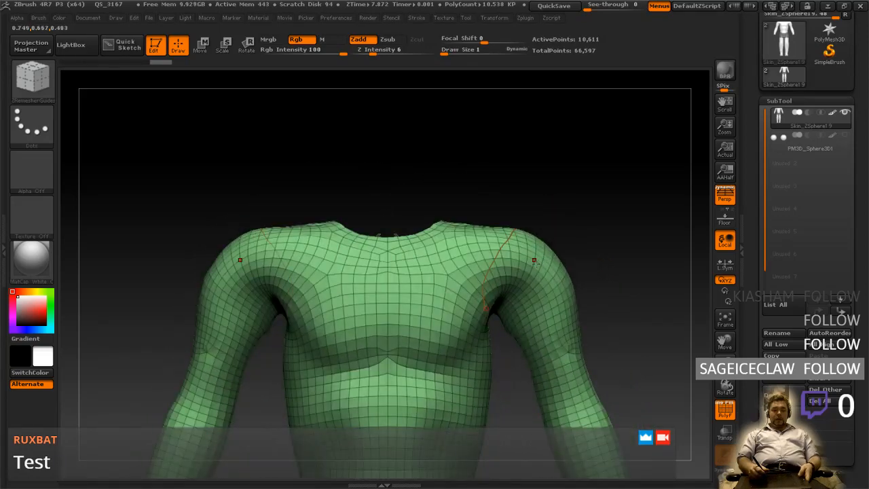
key(ctrl+z)
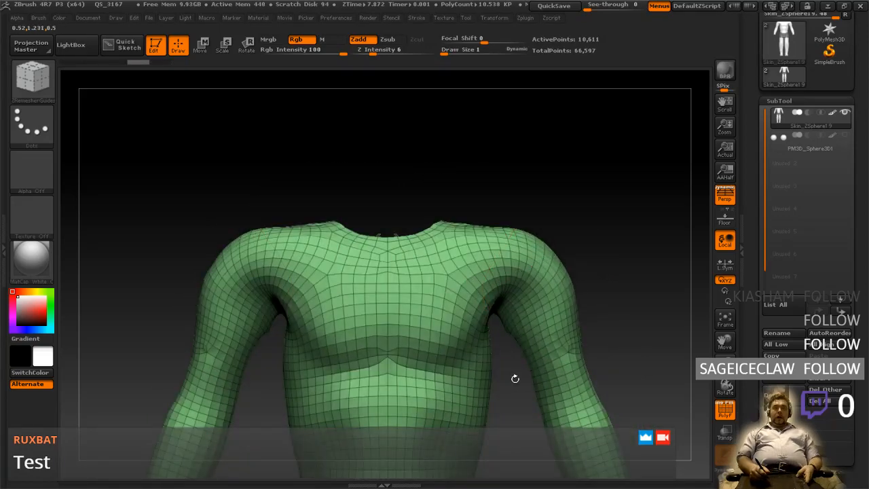
- Draw a symmetrical guide curve from the groin up along the hip crease to the side of the waist
alt+drag(503, 400, 495, 330)
mouse_move(502, 370)
alt+mouse_down()
mouse_move(482, 323)
mouse_move(496, 357)
mouse_move(500, 330)
mouse_move(461, 295)
alt+mouse_up()
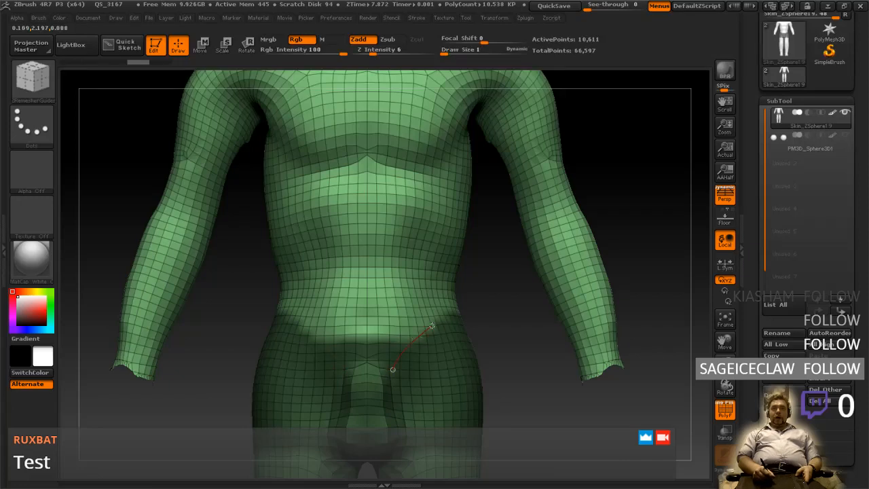
drag(459, 312, 474, 322)
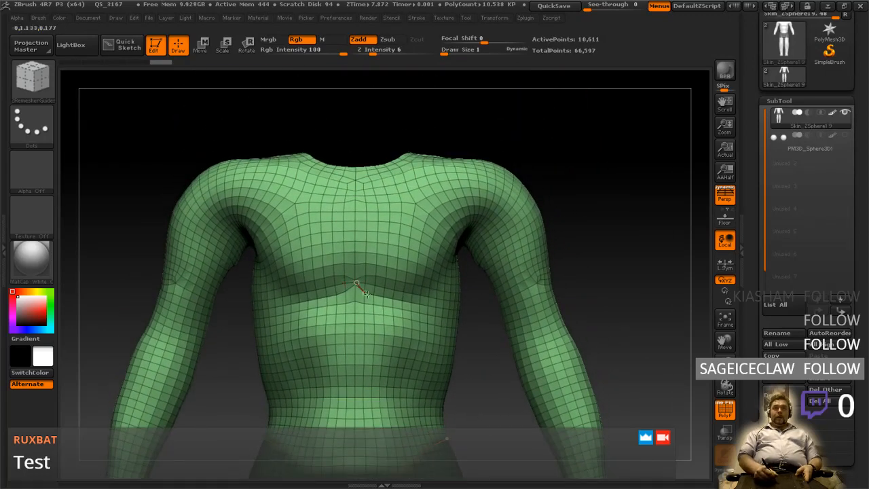
- Try drawing a guide curve from the sternum under the chest muscle to the armpit and undo it
drag(456, 255, 458, 254)
mouse_move(604, 198)
mouse_down()
mouse_move(499, 219)
mouse_move(544, 203)
mouse_up()
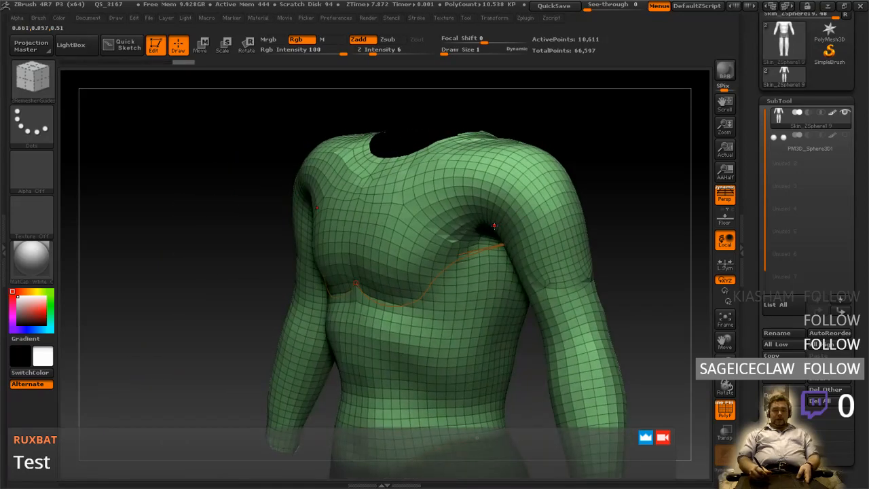
key(ctrl+z)
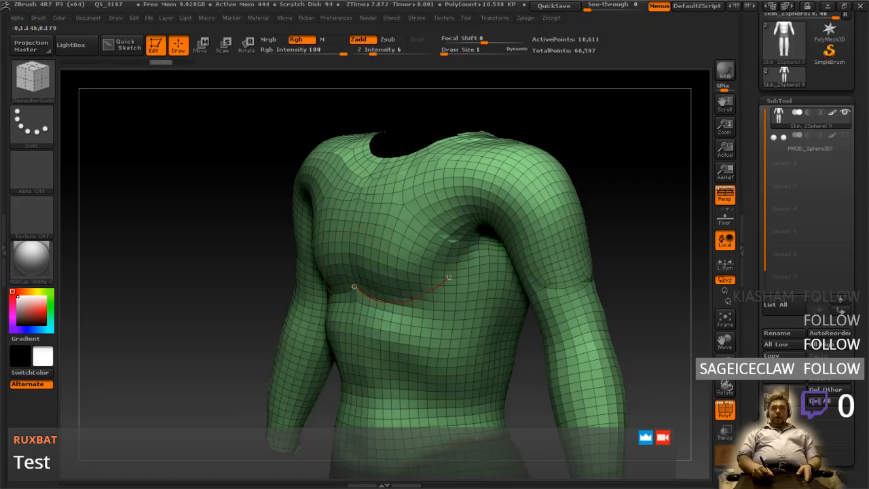
- Redraw the guide curve from the lower sternum along the underside of the chest muscle, ending at the armpit
drag(482, 239, 484, 239)
mouse_move(409, 289)
right_down()
mouse_move(456, 261)
mouse_move(461, 238)
mouse_move(434, 273)
right_up()
key(space)
click(460, 210)
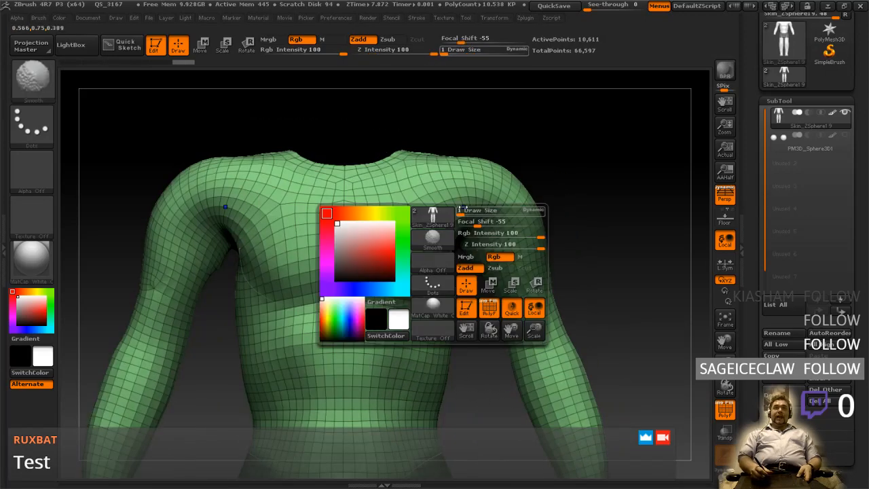
- Draw a symmetrical guide curve on the back, from the middle of the spine up to the top of the shoulder
alt+drag(468, 323, 462, 221)
alt+drag(468, 296, 463, 238)
mouse_move(471, 351)
alt+mouse_down()
mouse_move(469, 283)
mouse_move(470, 340)
mouse_move(403, 352)
mouse_move(425, 345)
mouse_move(340, 340)
mouse_move(298, 363)
alt+mouse_up()
alt+drag(630, 358, 614, 319)
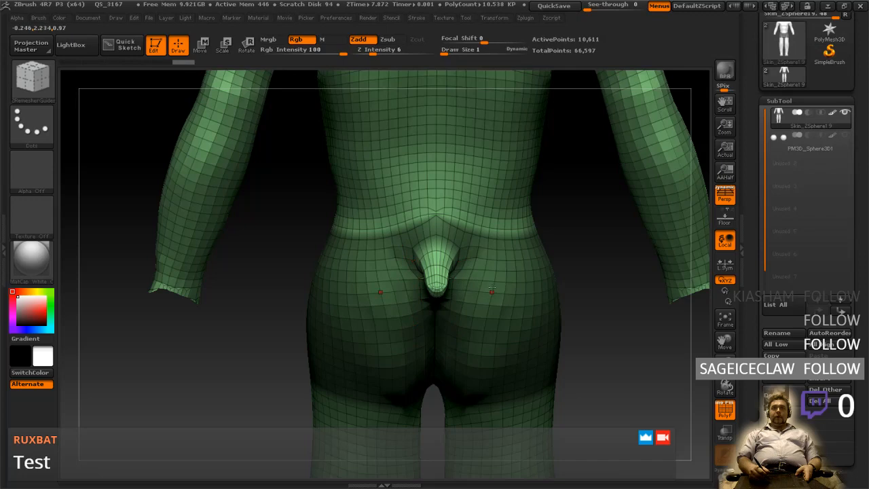
alt+drag(536, 218, 516, 305)
alt+drag(543, 170, 525, 295)
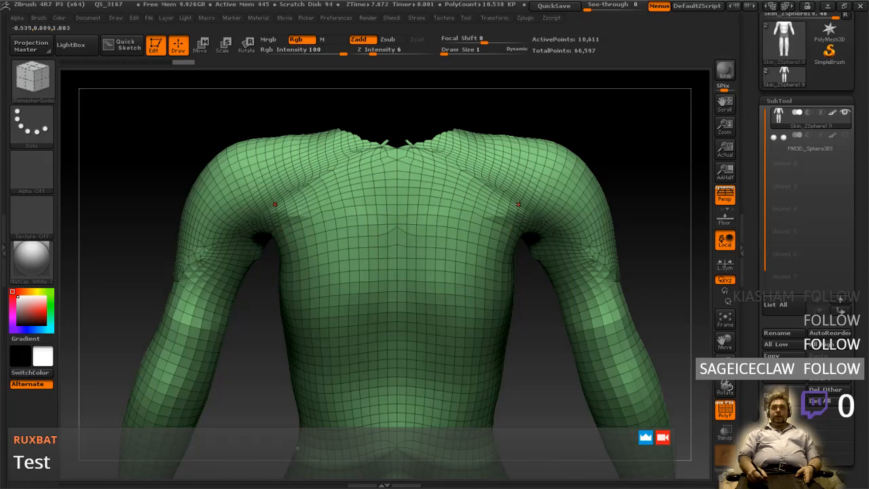
mouse_move(516, 288)
mouse_down()
mouse_move(434, 286)
mouse_move(518, 280)
mouse_up()
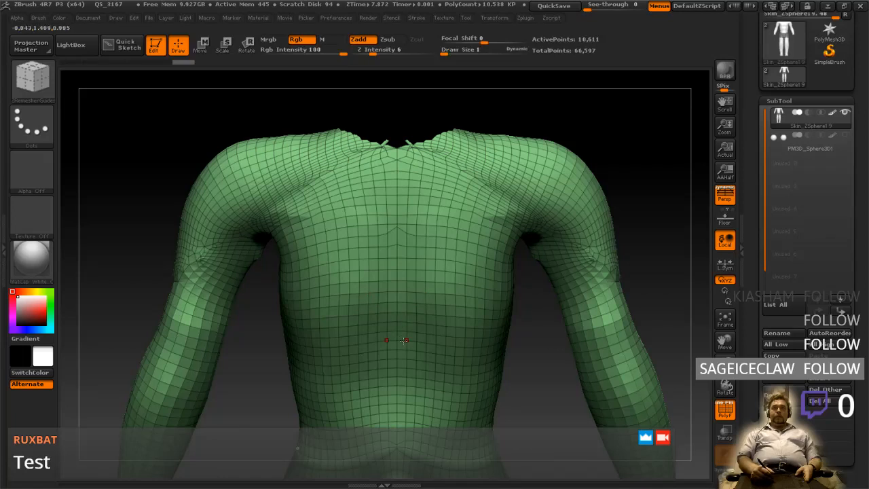
mouse_move(407, 337)
mouse_down()
mouse_move(456, 205)
mouse_move(531, 173)
mouse_up()
drag(545, 141, 543, 139)
- Draw a guide curve from the inner elbow down along the forearm toward the wrist
drag(637, 173, 505, 211)
alt+drag(476, 119, 479, 175)
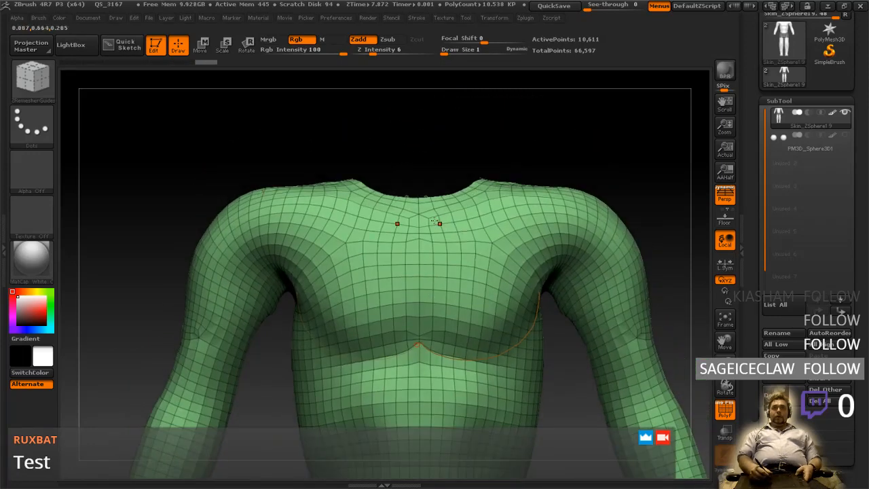
alt+right_drag(455, 417, 416, 254)
alt+right_drag(521, 292, 410, 292)
right_drag(563, 243, 546, 261)
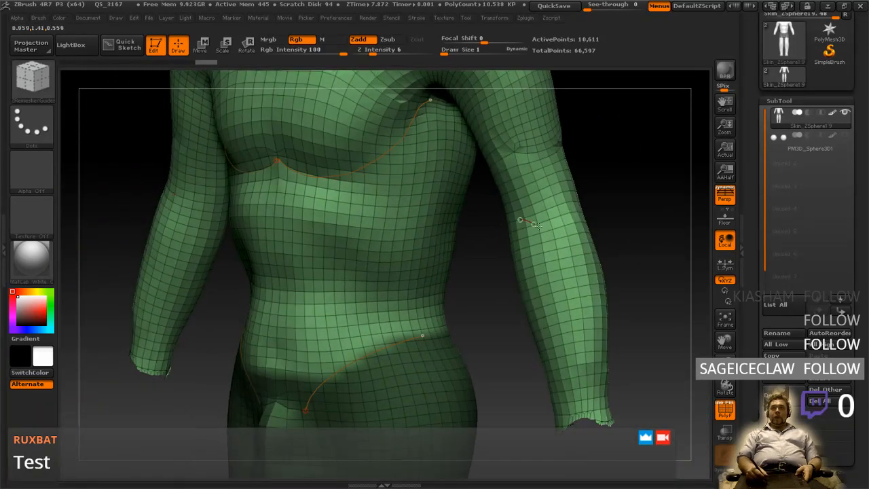
right_drag(602, 228, 531, 281)
- Draw a guide curve around the lower edge of the shoulder muscle, from its front to the back of the upper arm
right_drag(450, 264, 501, 283)
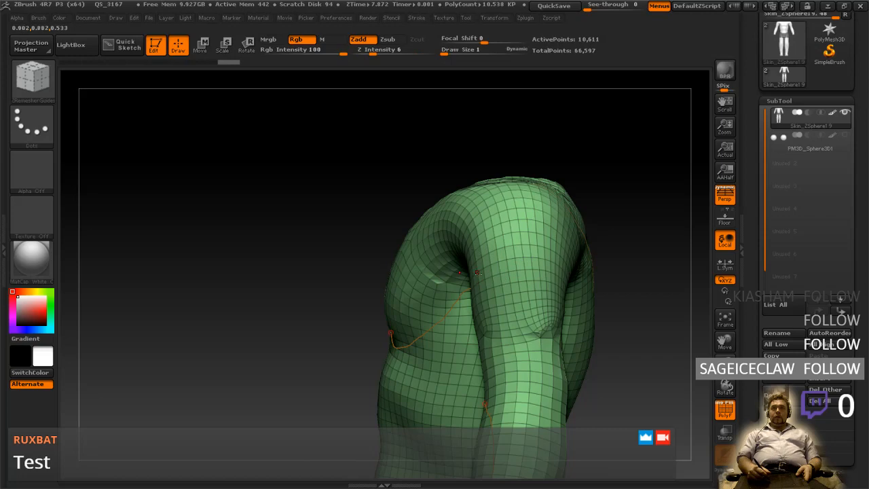
mouse_move(472, 241)
mouse_down()
mouse_move(484, 281)
mouse_move(528, 337)
mouse_move(561, 293)
mouse_up()
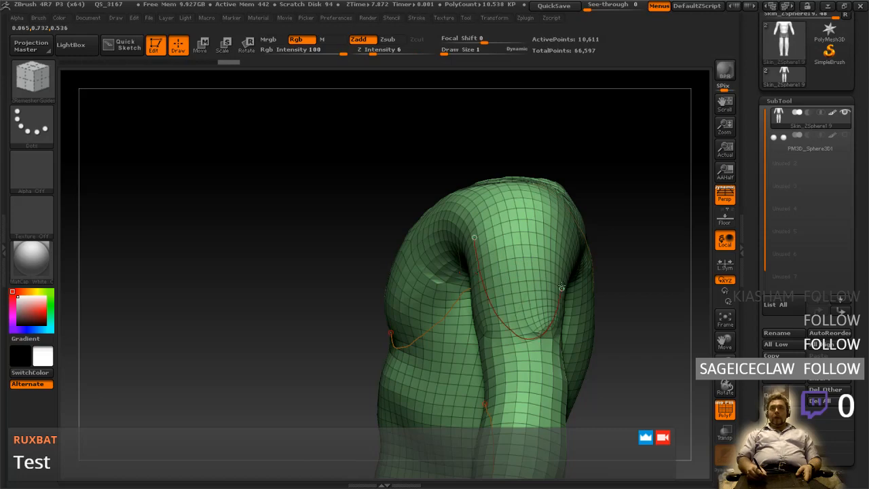
drag(570, 229, 569, 228)
mouse_move(644, 215)
mouse_down()
mouse_move(576, 216)
mouse_move(692, 217)
mouse_move(647, 218)
mouse_up()
drag(598, 260, 652, 247)
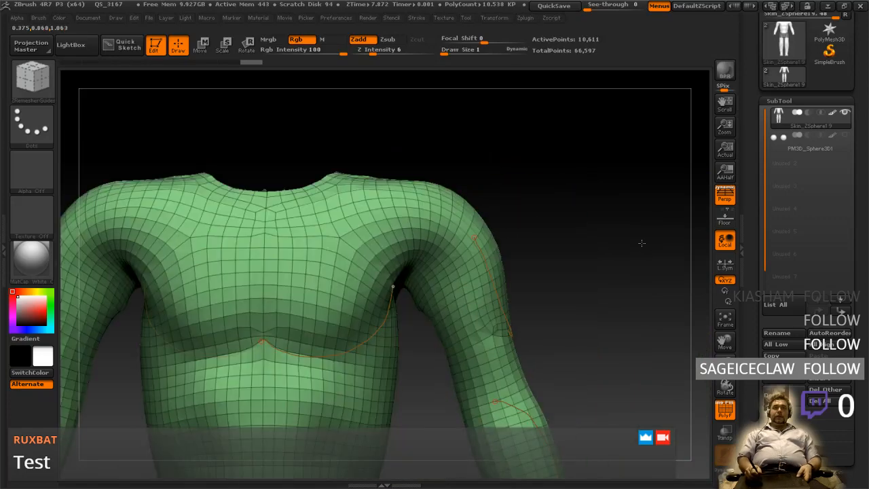
drag(440, 367, 506, 355)
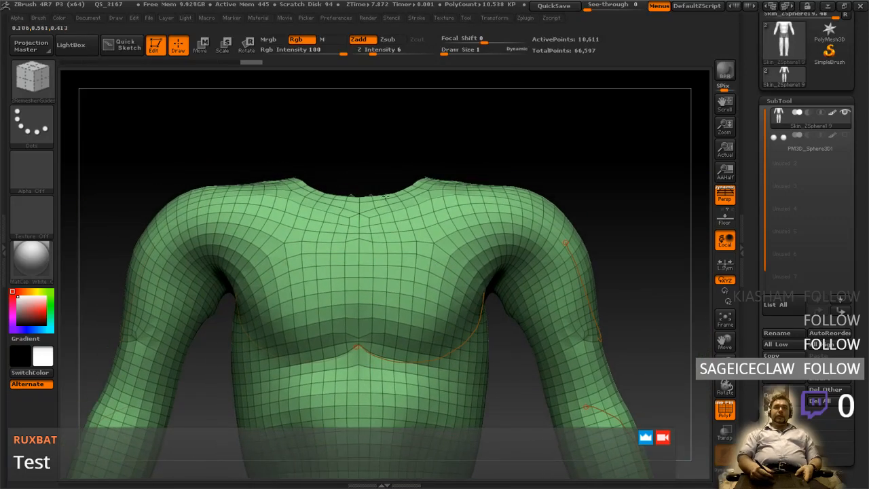
- Draw one guide curve along the calf to the back of the knee and another down the inner thigh
alt+right_drag(482, 401, 492, 327)
ctrl+right_drag(501, 377, 487, 351)
mouse_move(504, 414)
right_down()
mouse_move(498, 294)
mouse_move(505, 421)
mouse_move(485, 351)
mouse_move(494, 404)
right_up()
drag(515, 260, 485, 325)
alt+drag(511, 350, 521, 248)
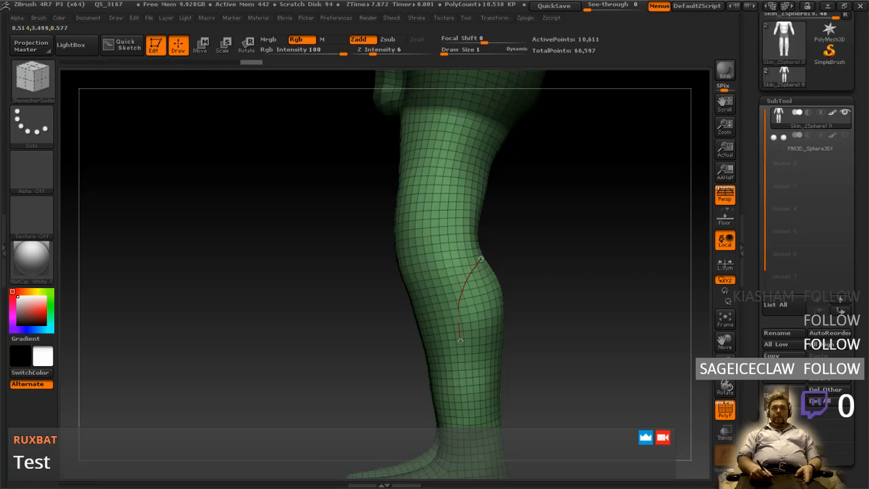
drag(497, 328, 557, 346)
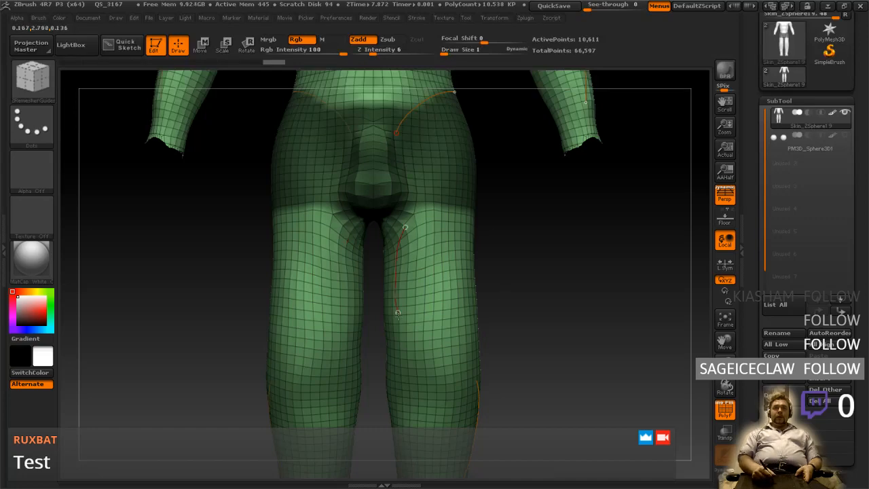
drag(443, 388, 443, 390)
drag(481, 316, 508, 306)
- Draw a guide curve down the side of the abdomen and another across the upper chest toward the shoulder
alt+drag(499, 265, 495, 336)
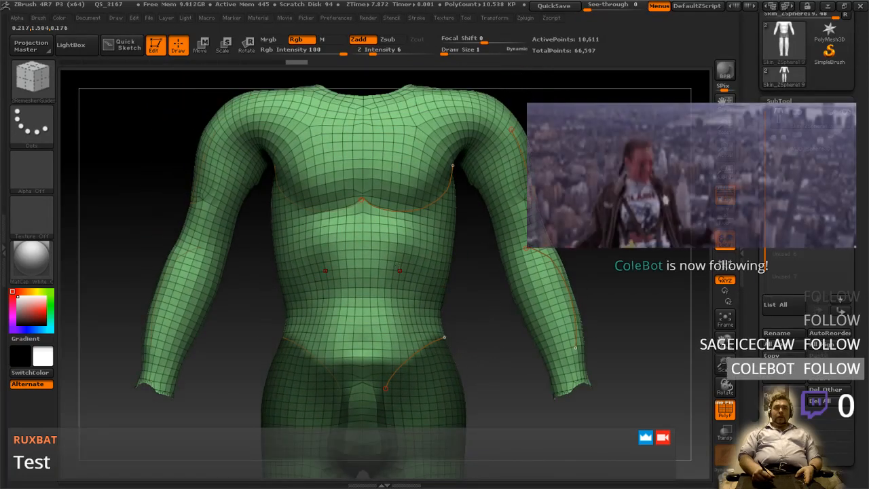
mouse_move(401, 256)
mouse_down()
mouse_move(392, 277)
mouse_move(397, 353)
mouse_up()
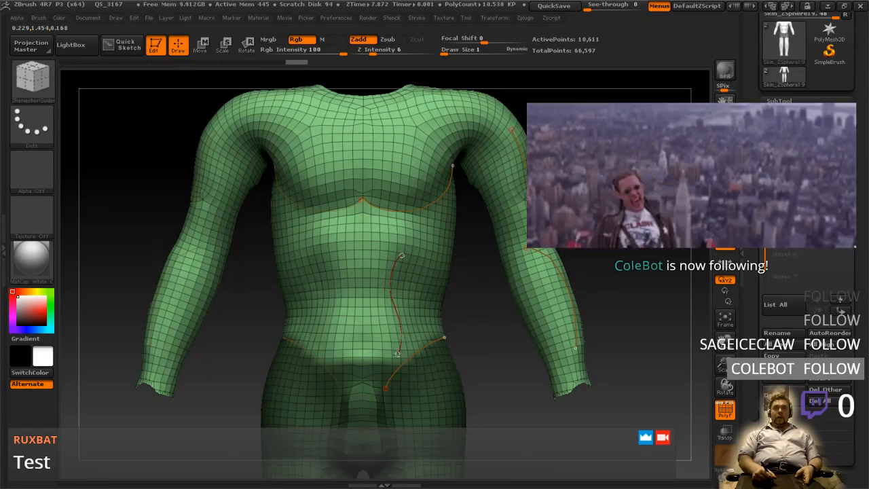
drag(456, 281, 464, 327)
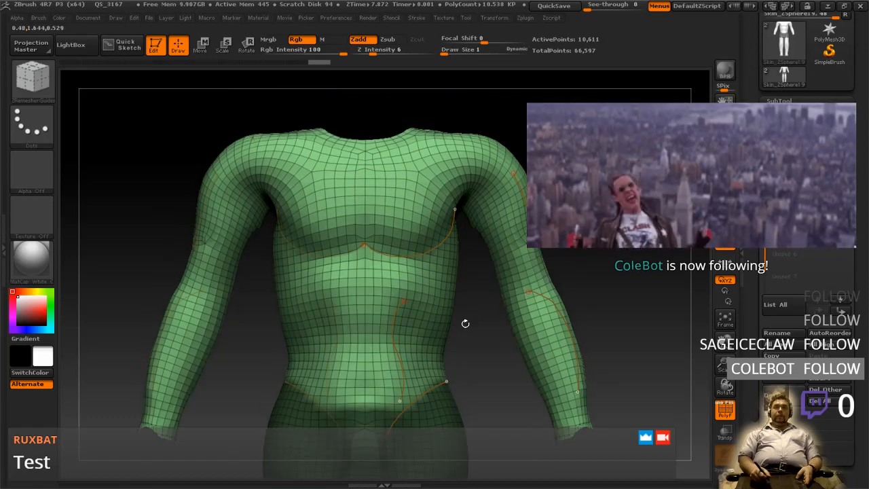
drag(465, 285, 469, 333)
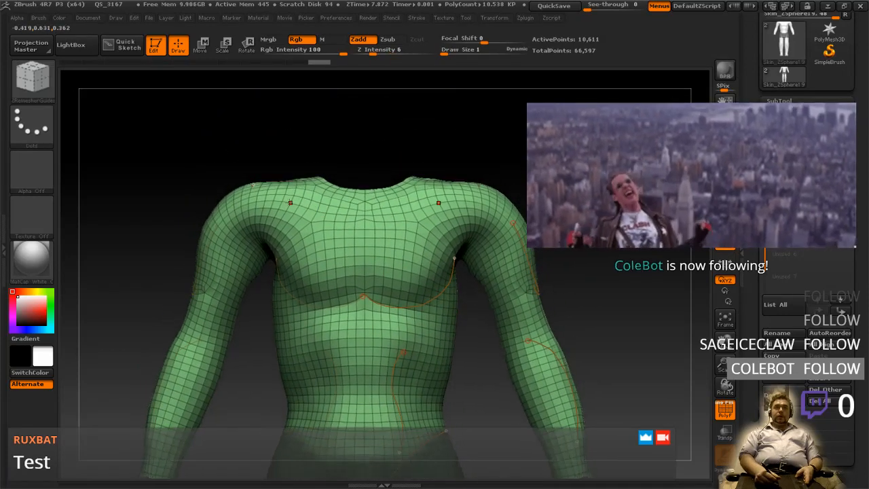
drag(281, 200, 354, 221)
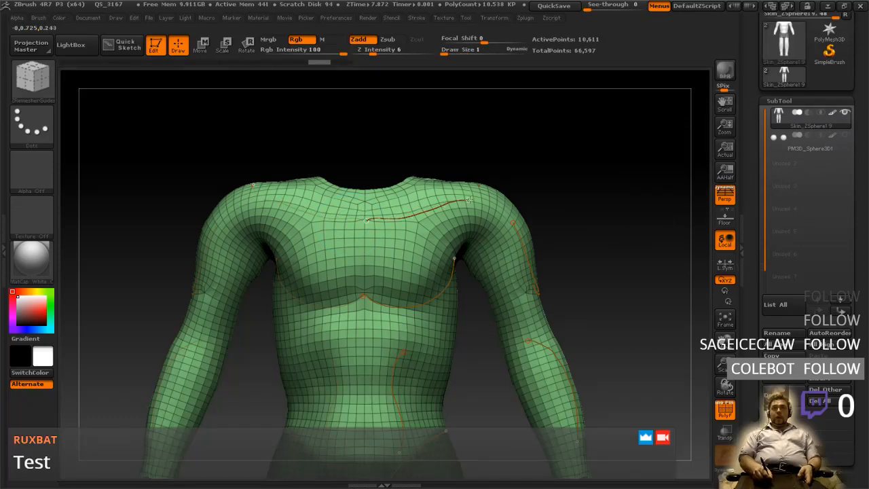
alt+drag(563, 256, 568, 225)
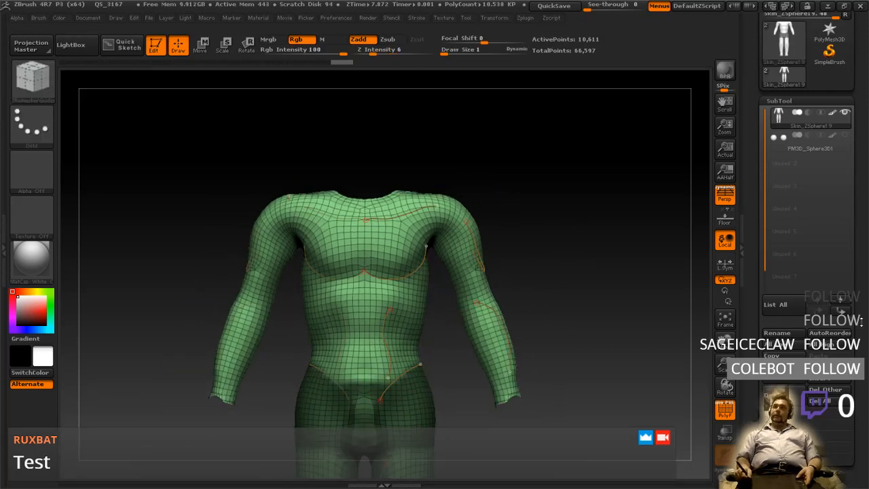
- Run ZRemesher on the isolated body mesh so its topology follows the drawn guide curves
scroll(858, 324, down, 3)
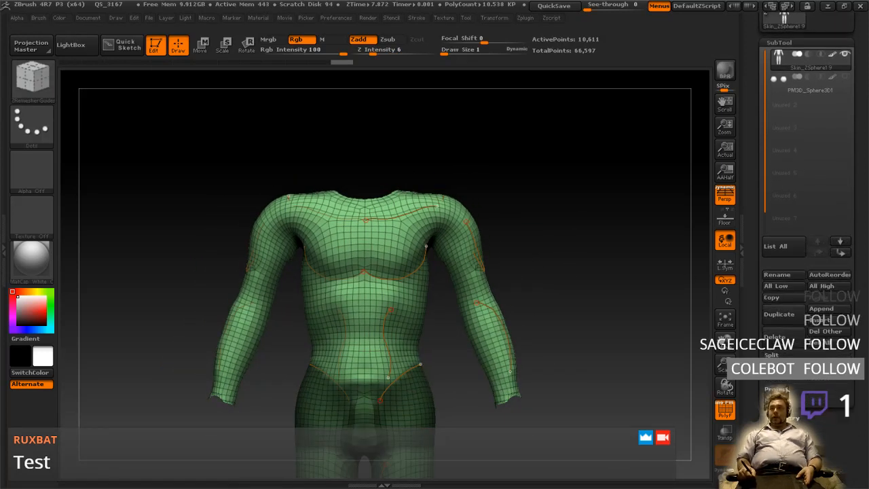
mouse_move(617, 383)
alt+mouse_down()
mouse_move(584, 319)
mouse_move(570, 243)
alt+mouse_up()
ctrl+right_drag(570, 241, 572, 378)
scroll(857, 389, down, 1)
drag(840, 414, 840, 416)
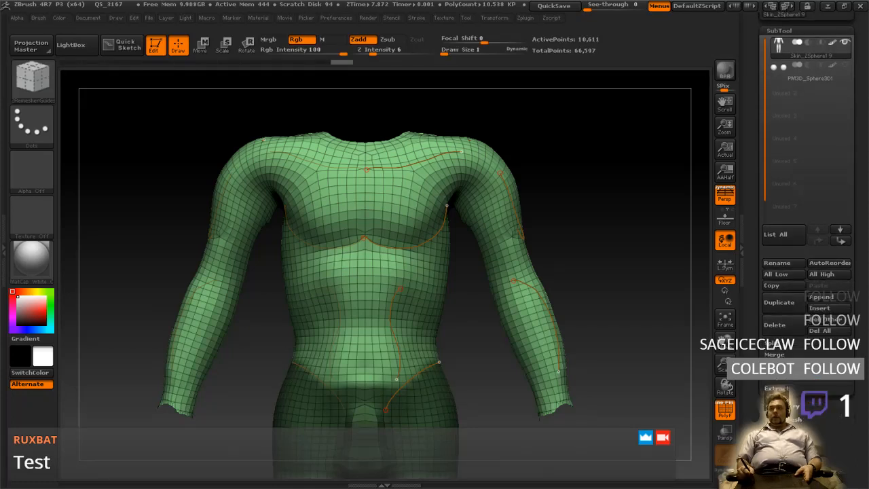
click(783, 406)
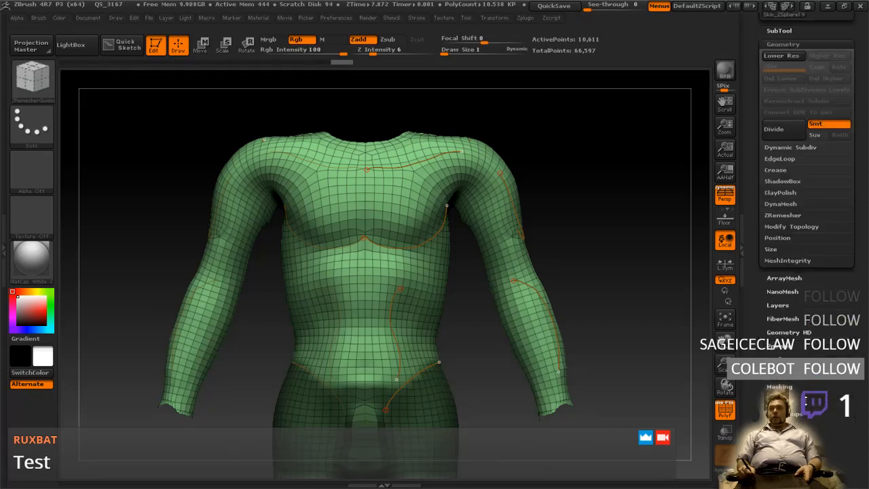
click(783, 214)
click(782, 231)
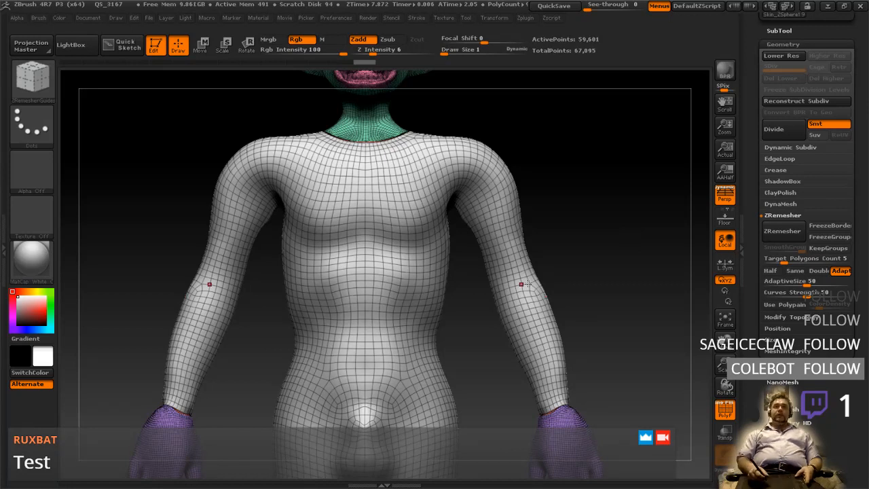
- Examine the new polygon flow across the torso, arms, shoulders and chest of the remeshed body
drag(581, 293, 530, 324)
drag(497, 362, 572, 310)
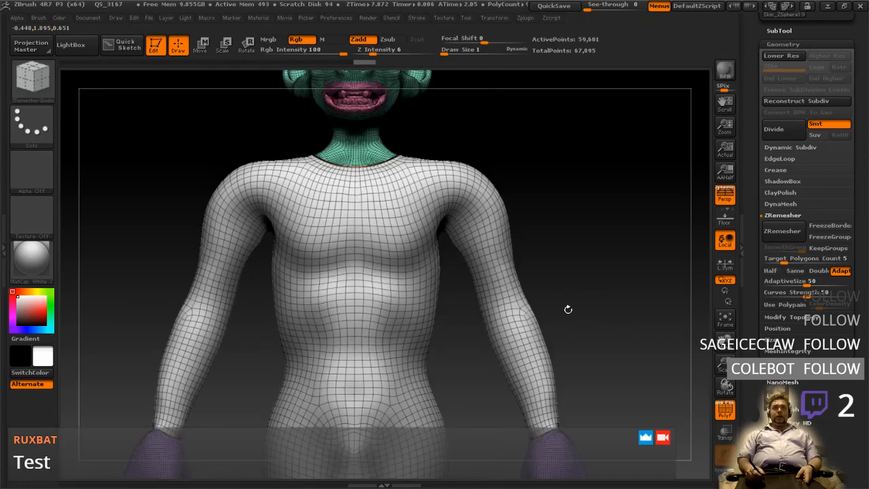
mouse_move(552, 298)
alt+right_down()
mouse_move(563, 301)
mouse_move(541, 287)
mouse_move(549, 283)
alt+right_up()
ctrl+right_drag(507, 441, 528, 347)
mouse_move(529, 414)
ctrl+right_down()
mouse_move(521, 347)
mouse_move(530, 393)
mouse_move(526, 382)
mouse_move(523, 409)
mouse_move(490, 369)
mouse_move(505, 357)
mouse_move(409, 280)
ctrl+right_up()
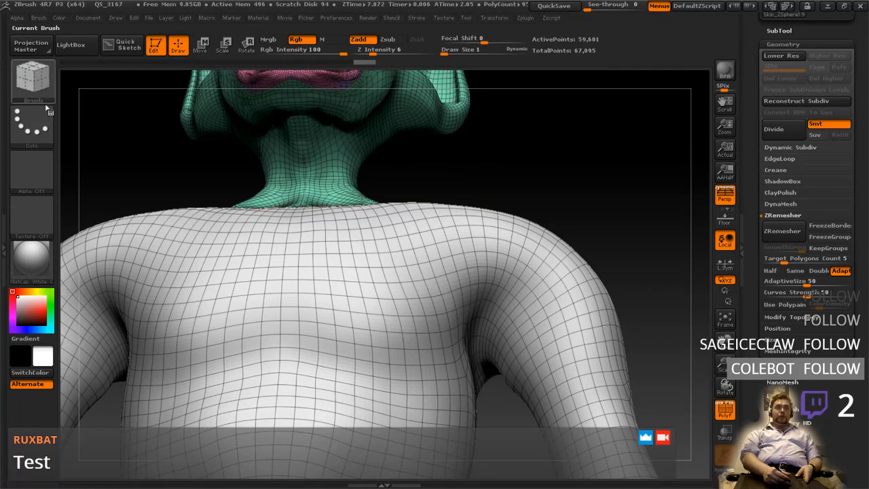
- Hide the edge loop running around the shoulder and armpit to check its flow, and show the full mesh again
key(ctrl+shift)
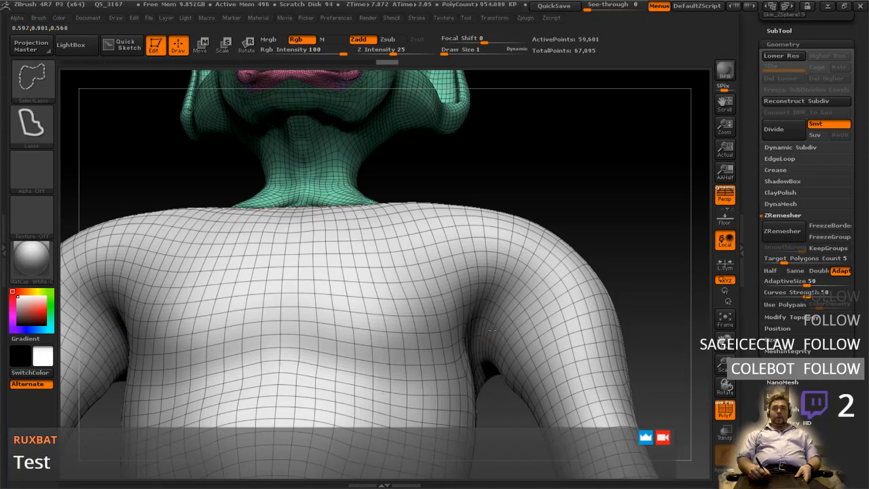
ctrl+shift+click(490, 330)
key(ctrl+z)
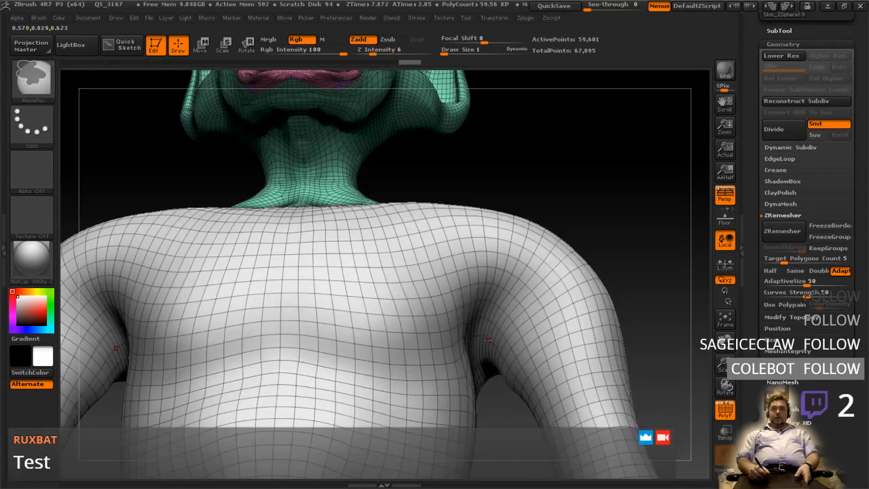
key(ctrl+shift)
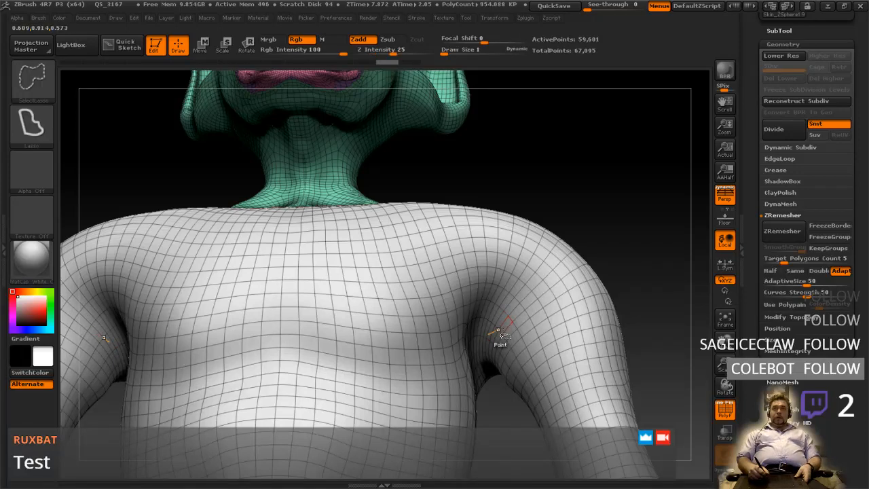
ctrl+shift+click(501, 331)
mouse_move(655, 272)
mouse_down()
mouse_move(465, 277)
mouse_move(471, 219)
mouse_move(527, 196)
mouse_move(543, 244)
mouse_move(533, 299)
mouse_move(522, 306)
mouse_up()
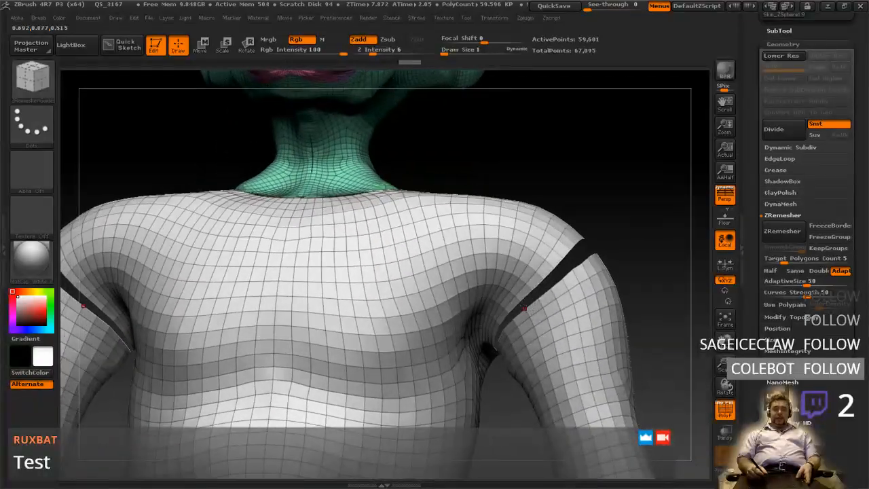
ctrl+shift+click(516, 310)
- Hide the edge loop around the forearm just below the elbow to check it, and restore full visibility
drag(503, 409, 480, 281)
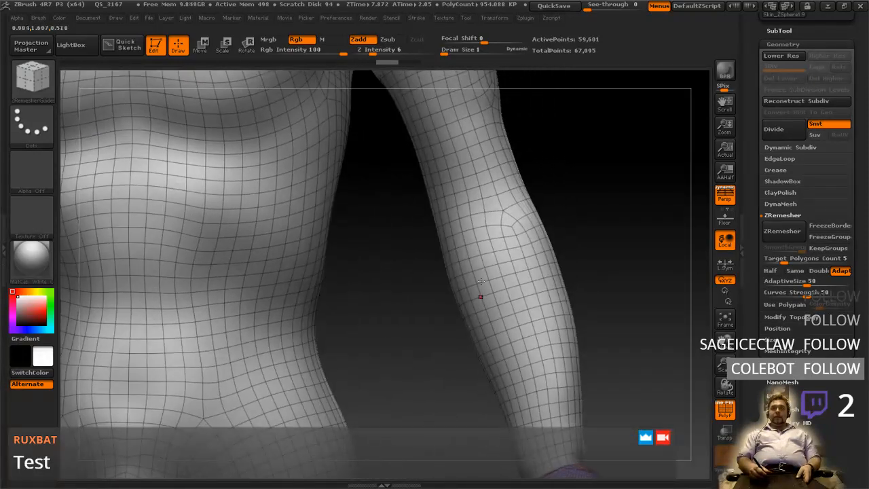
ctrl+shift+click(503, 233)
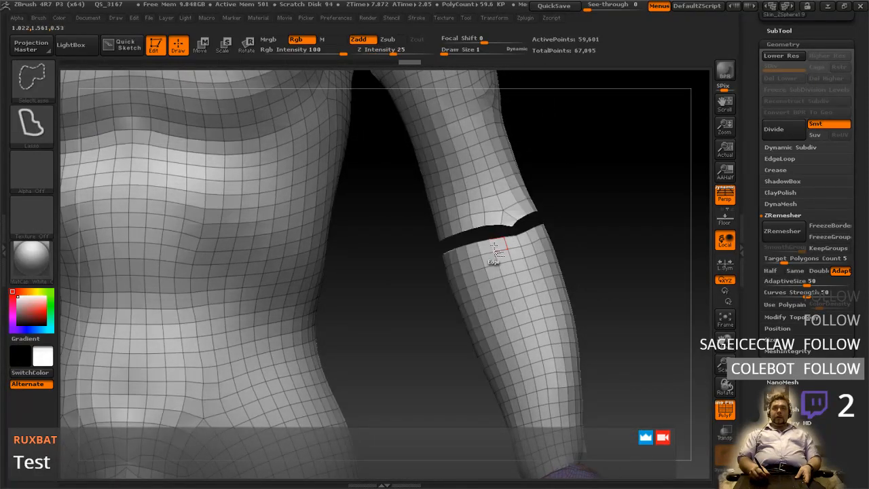
ctrl+shift+click(396, 357)
- Hide the edge loop crossing the hip crease and inner thigh to trace its path, and undo the hiding
drag(393, 392, 454, 321)
right_drag(449, 324, 513, 265)
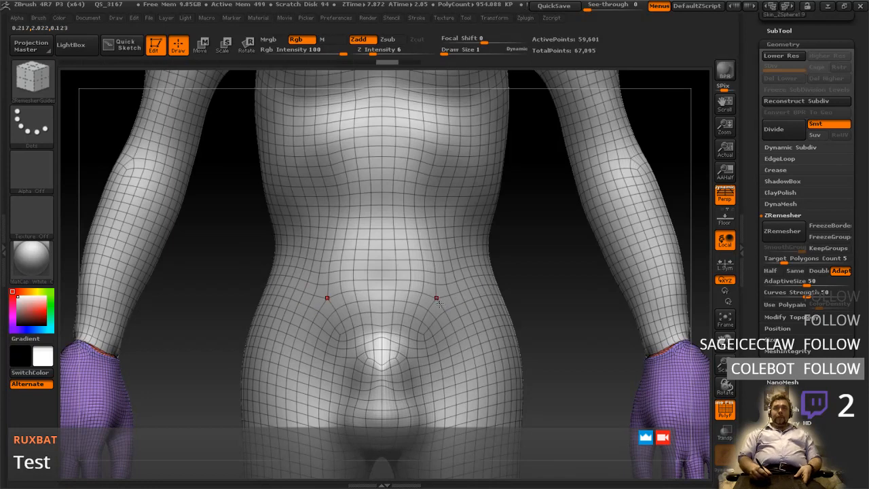
key(ctrl)
key(ctrl+shift)
ctrl+shift+click(439, 303)
mouse_move(543, 297)
mouse_down()
mouse_move(385, 304)
mouse_move(480, 319)
mouse_up()
alt+right_drag(454, 374, 456, 119)
mouse_move(458, 334)
alt+right_down()
mouse_move(456, 303)
mouse_move(464, 345)
alt+right_up()
alt+right_drag(458, 81, 470, 446)
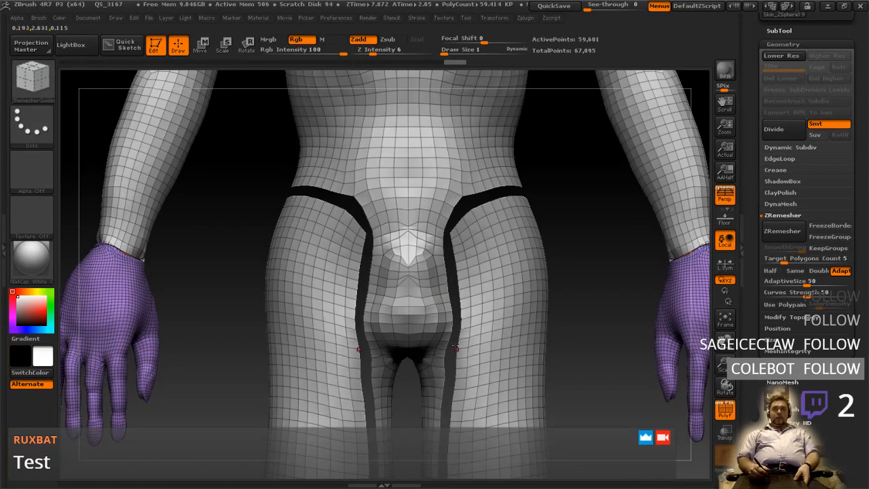
key(ctrl+z)
- Check the topology around the knee by hiding the edge loop just below it, and restore the hidden polygons
right_drag(499, 373, 483, 386)
alt+right_drag(510, 417, 388, 187)
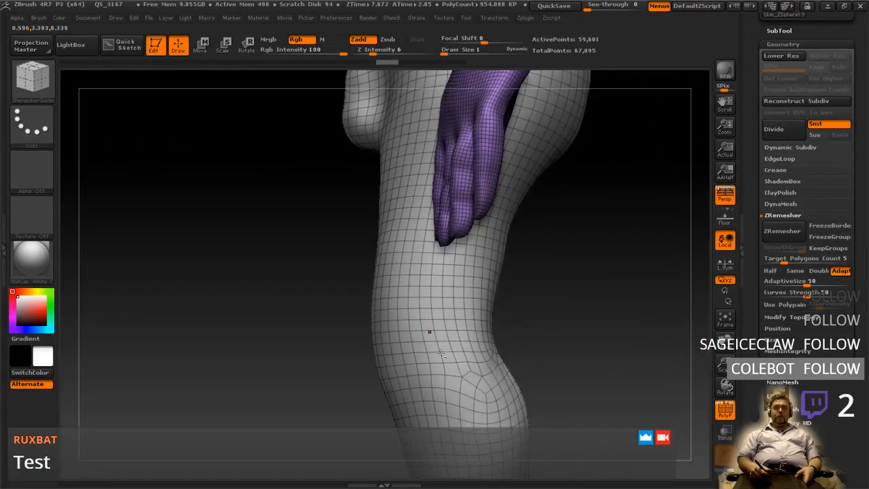
alt+right_drag(465, 441, 417, 292)
mouse_move(477, 310)
right_down()
mouse_move(380, 316)
mouse_move(465, 318)
right_up()
ctrl+shift+click(442, 231)
key(ctrl+z)
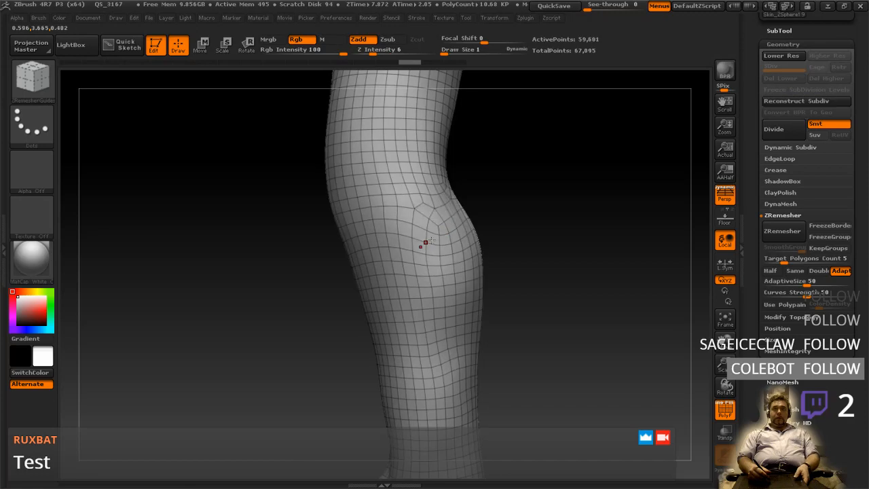
key(ctrl+shift)
ctrl+shift+click(441, 238)
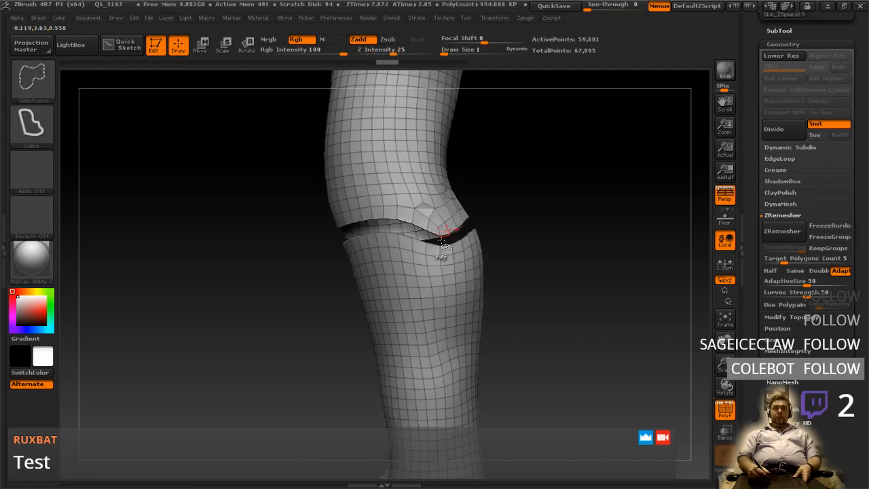
mouse_move(332, 270)
mouse_down()
mouse_move(482, 267)
mouse_move(486, 314)
mouse_move(507, 213)
mouse_move(521, 323)
mouse_up()
ctrl+shift+click(458, 267)
- Inspect the head in side view by isolating its green polygroup, and show the whole mesh again
alt+drag(507, 186, 535, 235)
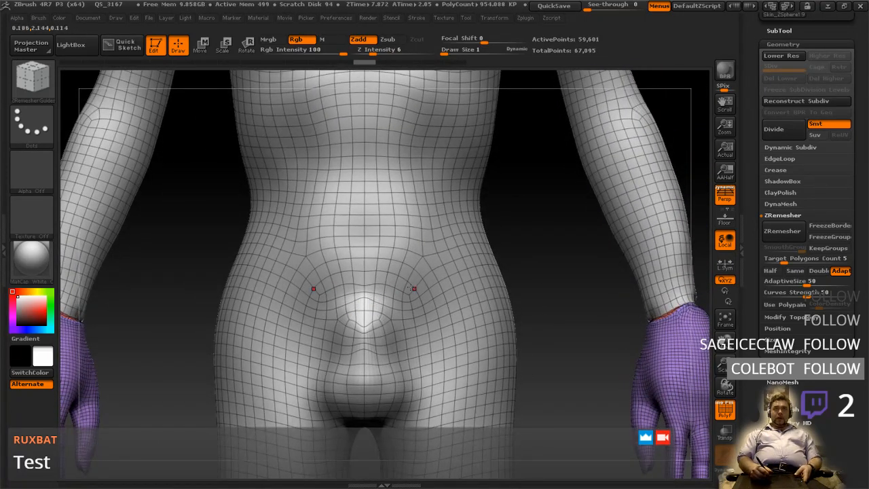
mouse_move(410, 295)
alt+right_down()
mouse_move(427, 377)
mouse_move(453, 405)
alt+right_up()
mouse_move(345, 109)
alt+right_down()
mouse_move(397, 351)
mouse_move(399, 341)
alt+right_up()
alt+right_drag(421, 237, 407, 348)
alt+right_drag(430, 253, 398, 380)
right_drag(424, 328, 363, 324)
ctrl+right_drag(467, 288, 466, 350)
alt+right_drag(430, 175, 432, 295)
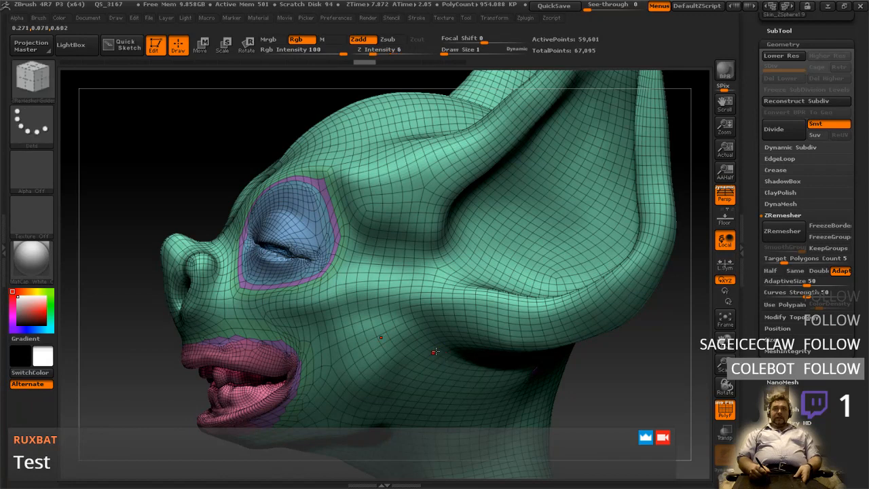
key(ctrl+shift)
ctrl+shift+click(437, 352)
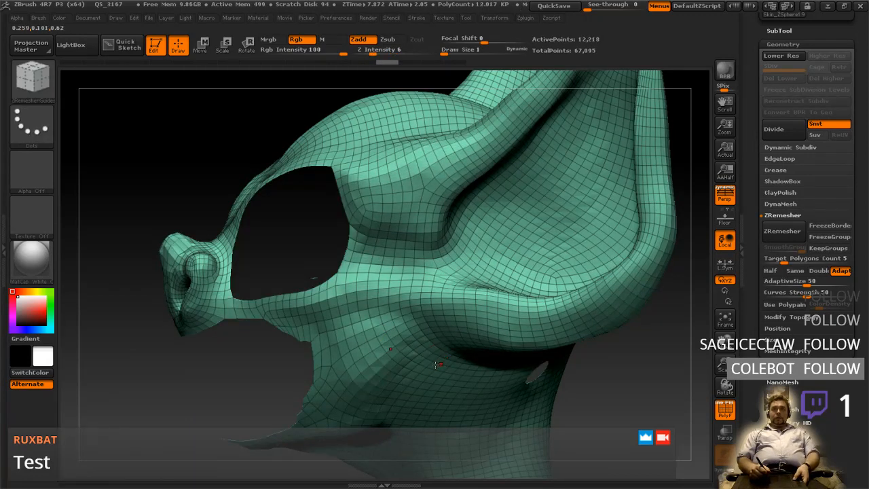
ctrl+shift+click(434, 366)
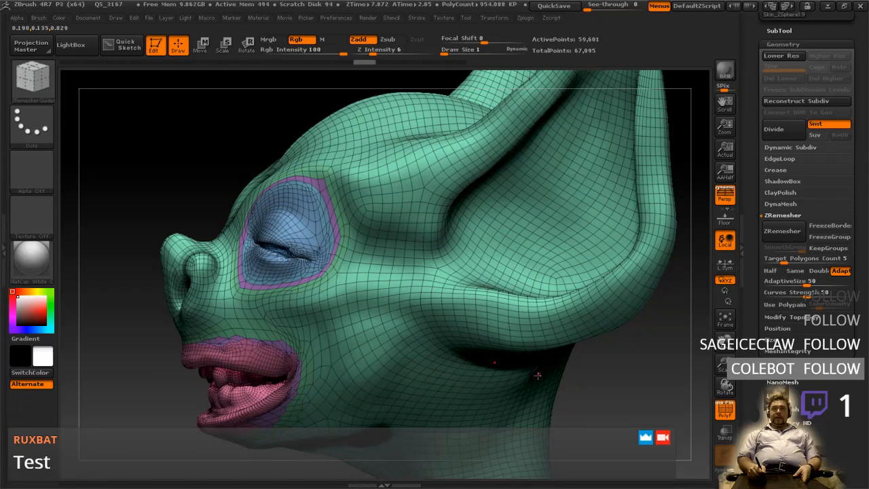
- Hide the edge loop that passes behind the jaw and across the ears to follow its course, and undo the hiding
key(ctrl+shift)
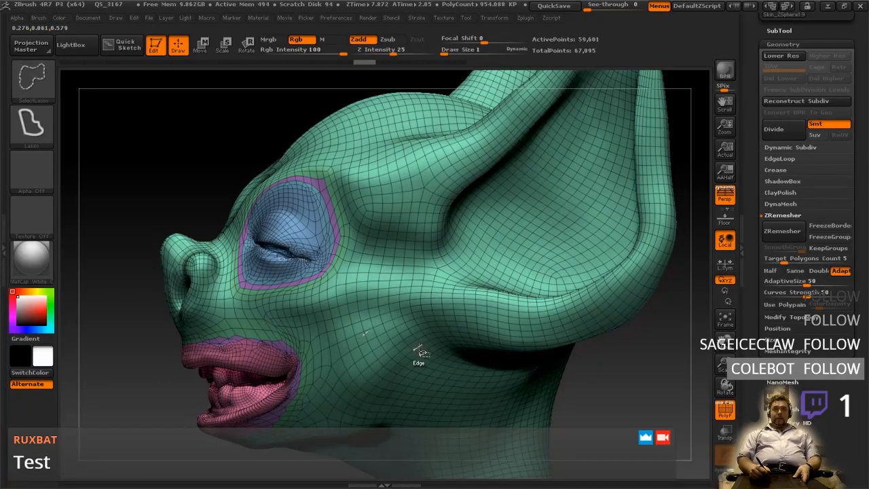
ctrl+shift+click(422, 353)
mouse_move(422, 351)
right_down()
mouse_move(479, 343)
mouse_move(373, 344)
mouse_move(468, 331)
mouse_move(454, 326)
mouse_move(451, 382)
mouse_move(444, 339)
mouse_move(435, 336)
right_up()
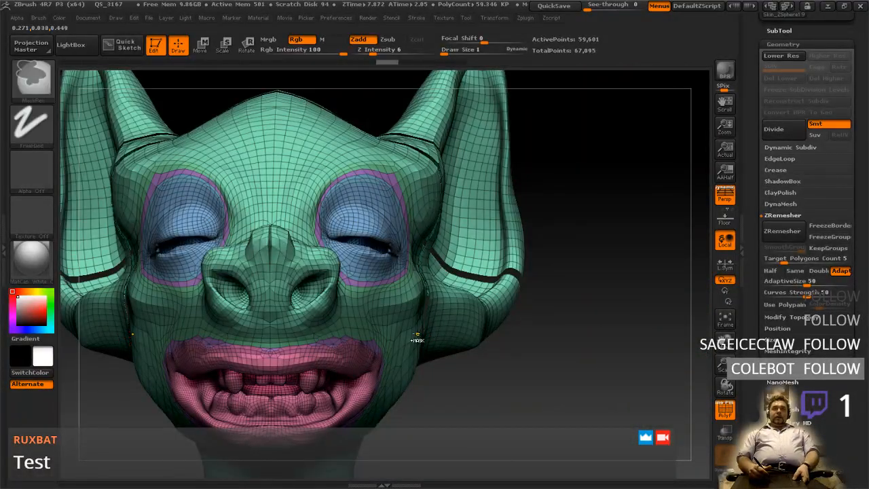
key(ctrl+z)
- Check the edge loop through the cheek beside the mouth by hiding it, and bring back the full head
key(ctrl+shift)
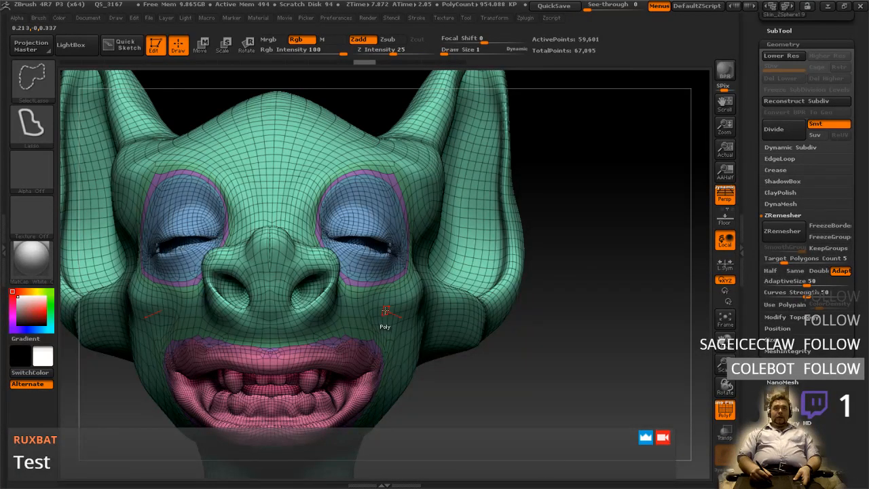
ctrl+shift+click(385, 314)
drag(422, 363, 509, 353)
ctrl+shift+click(410, 350)
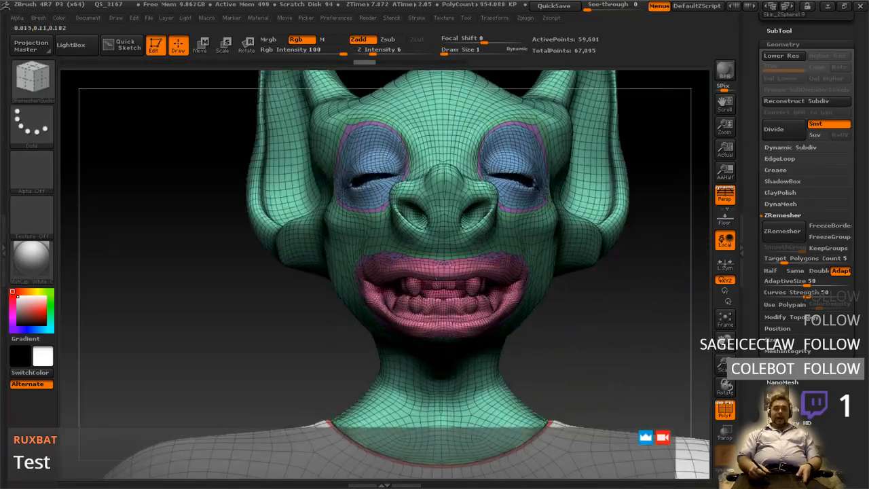
key(ctrl)
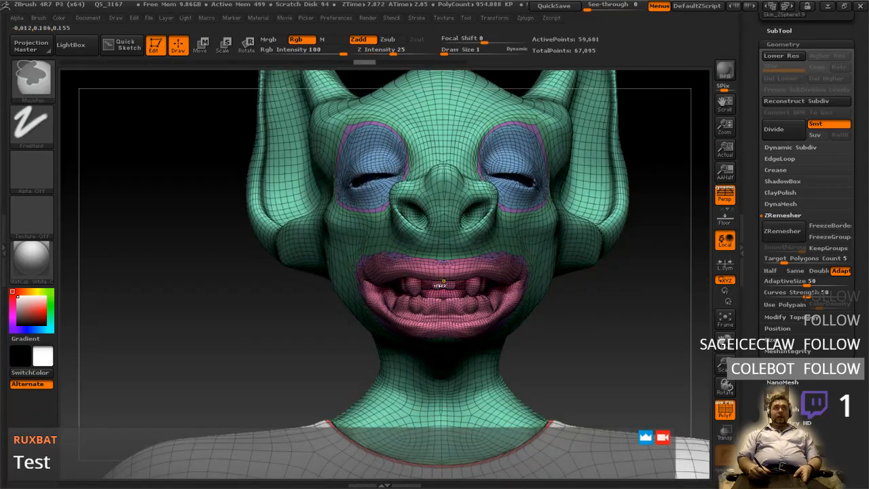
key(ctrl+shift)
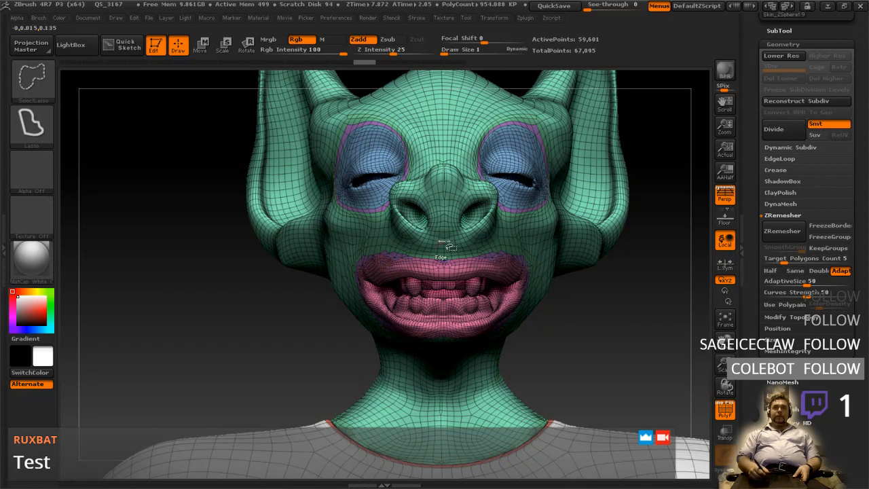
- Turn off the mesh's smoothed Dynamic Subdiv display and open the polygroup options
drag(814, 340, 815, 118)
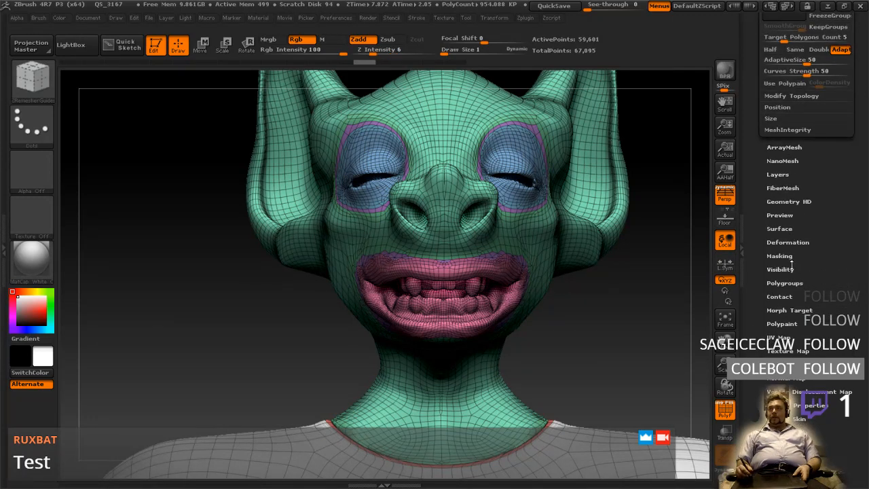
click(784, 283)
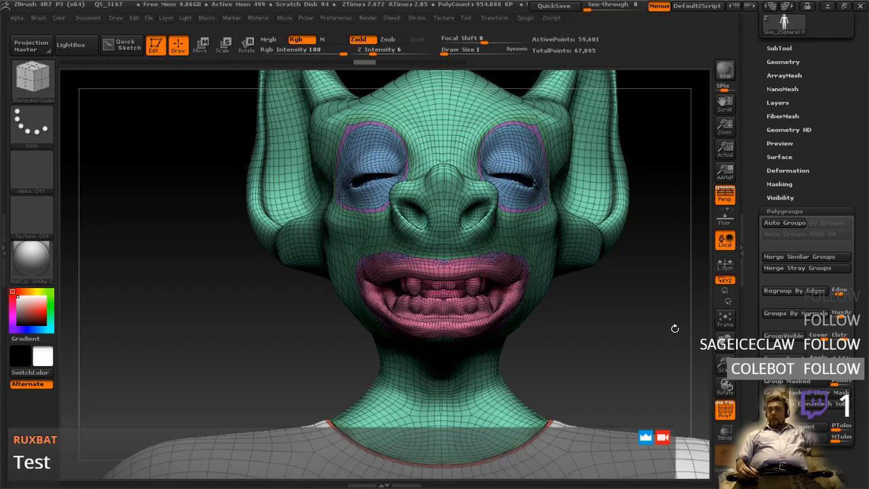
click(794, 61)
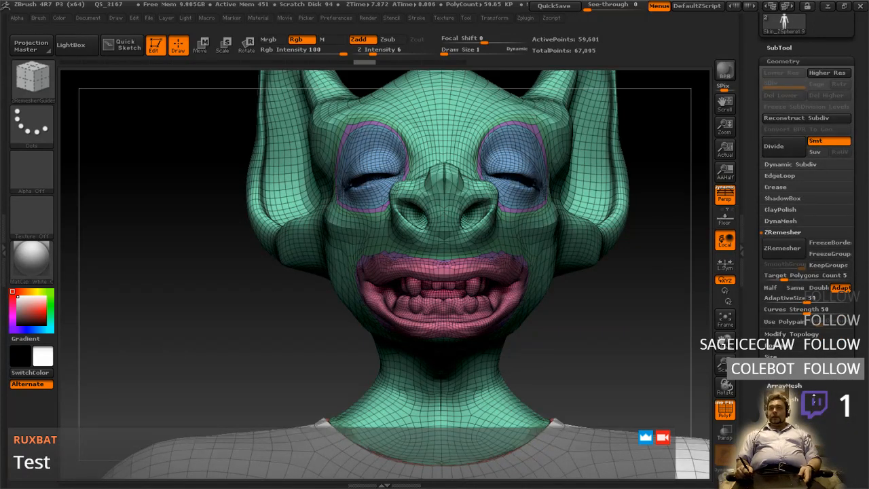
drag(813, 397, 820, 384)
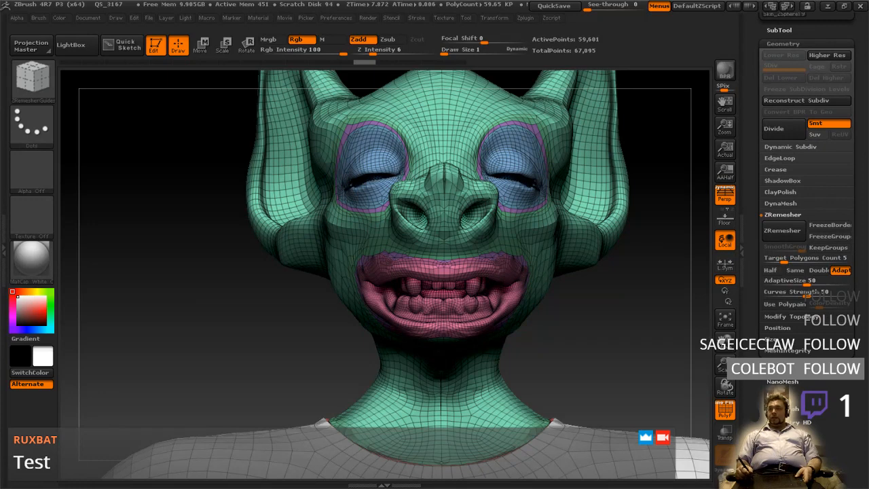
drag(811, 472, 808, 344)
click(785, 376)
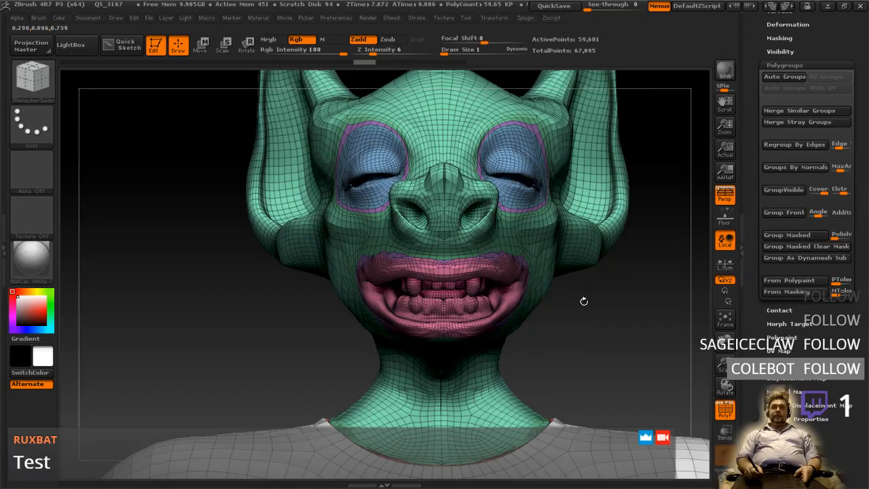
- Save the active tool as Skin_ZSphere23.ztl in the !VRVN folder
mouse_move(594, 302)
mouse_down()
mouse_move(580, 337)
mouse_move(468, 319)
mouse_move(526, 353)
mouse_up()
right_drag(448, 332, 527, 333)
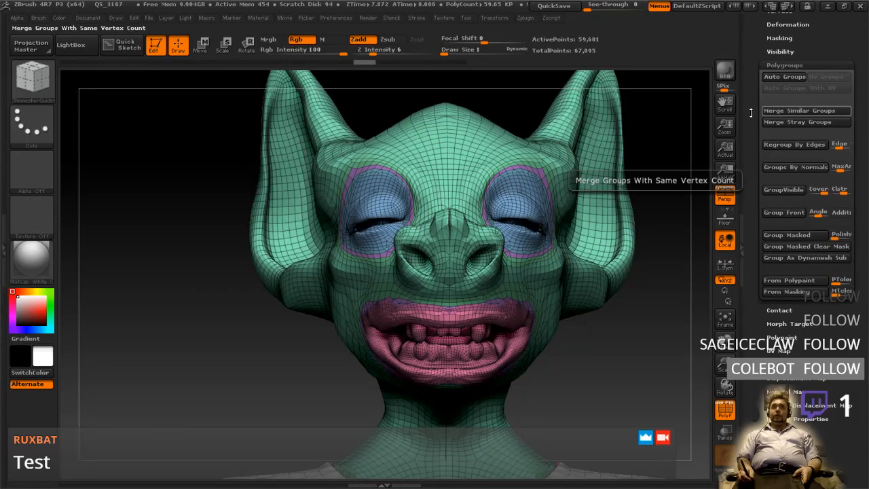
click(89, 18)
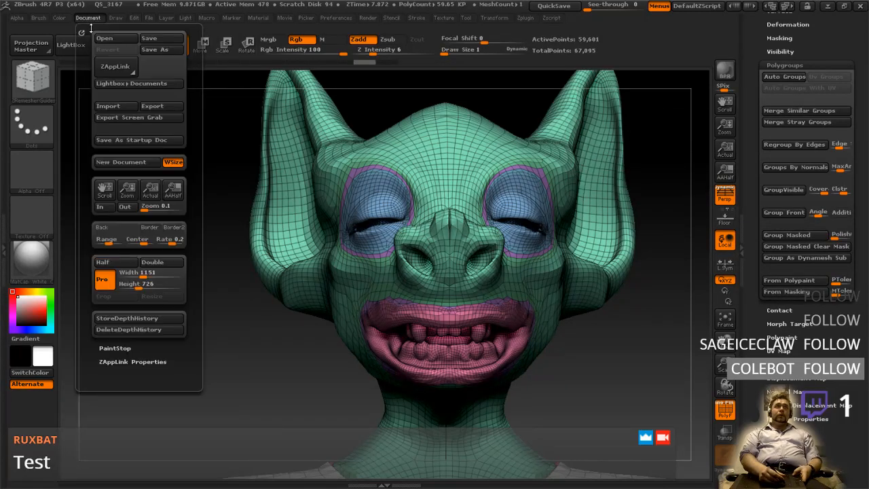
click(155, 40)
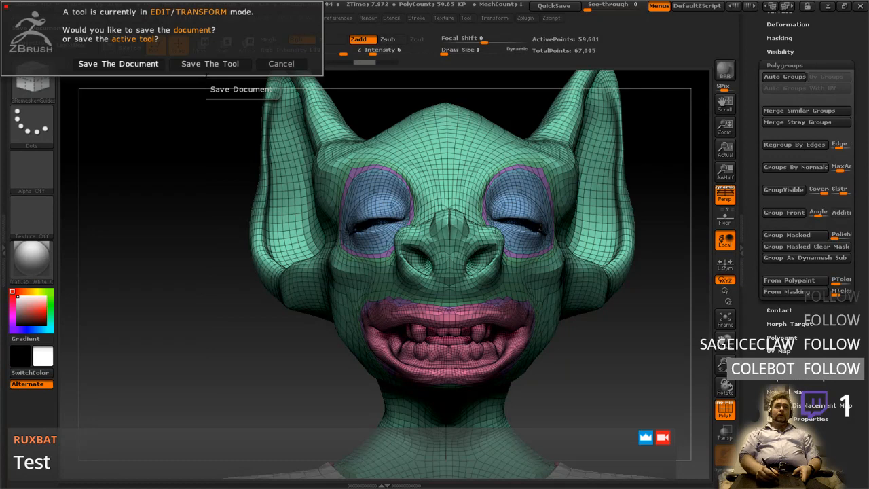
click(210, 63)
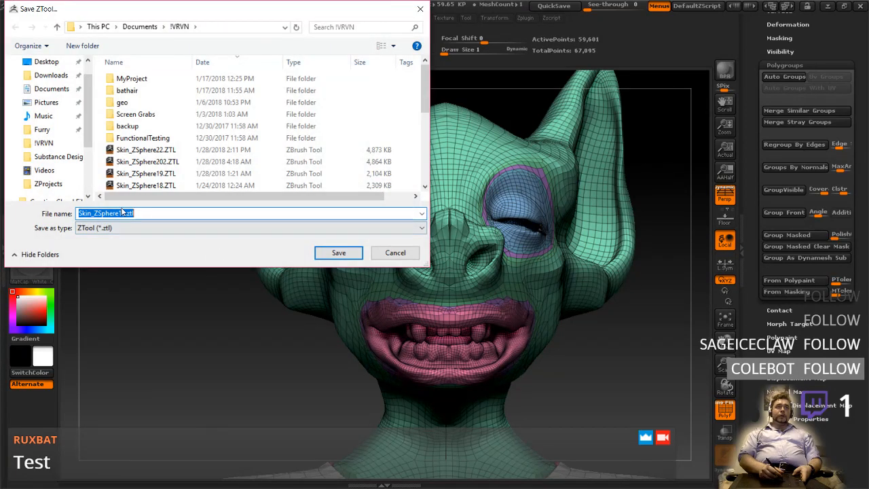
click(122, 213)
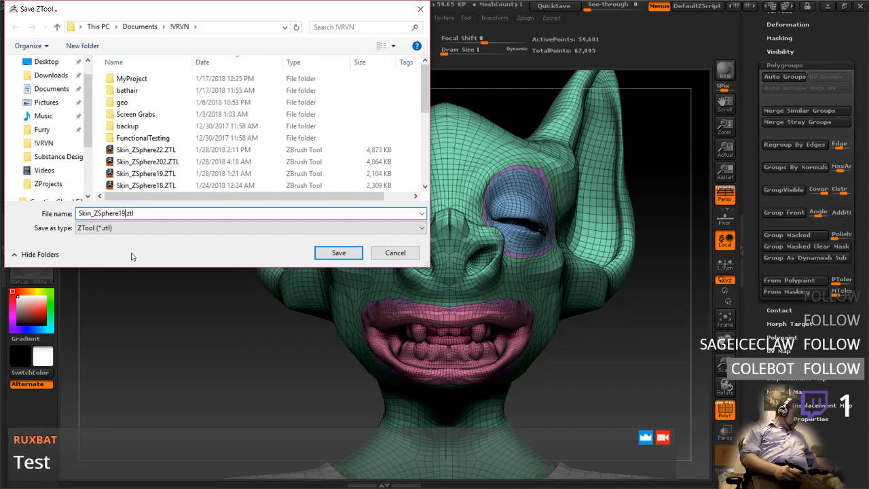
text(23)
click(359, 253)
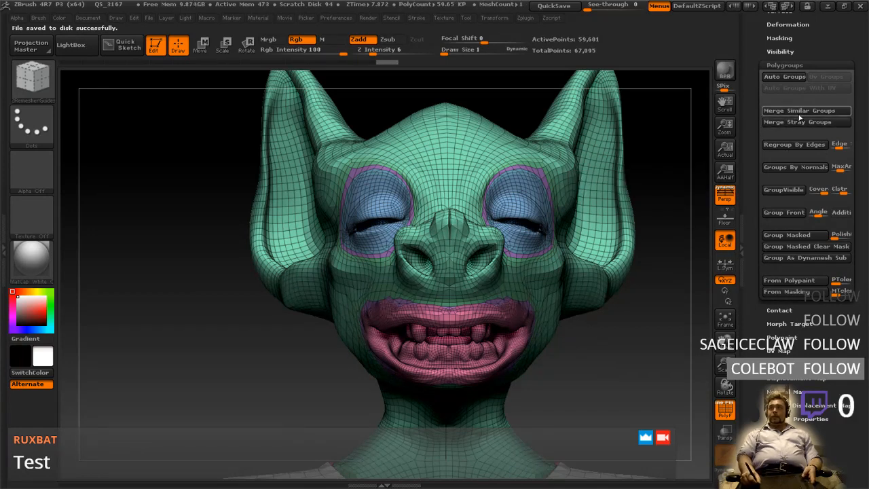
drag(667, 220, 599, 373)
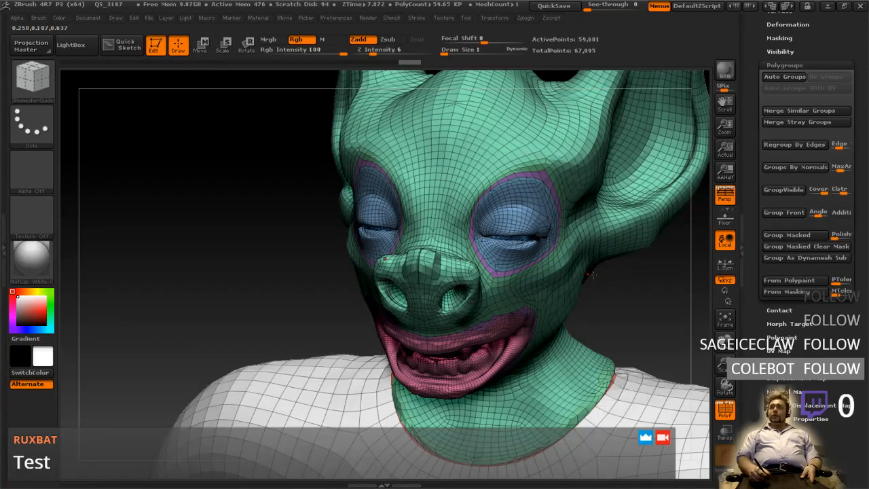
mouse_move(591, 276)
shift+right_down()
mouse_move(598, 262)
mouse_move(553, 305)
mouse_move(504, 273)
mouse_move(584, 274)
shift+right_up()
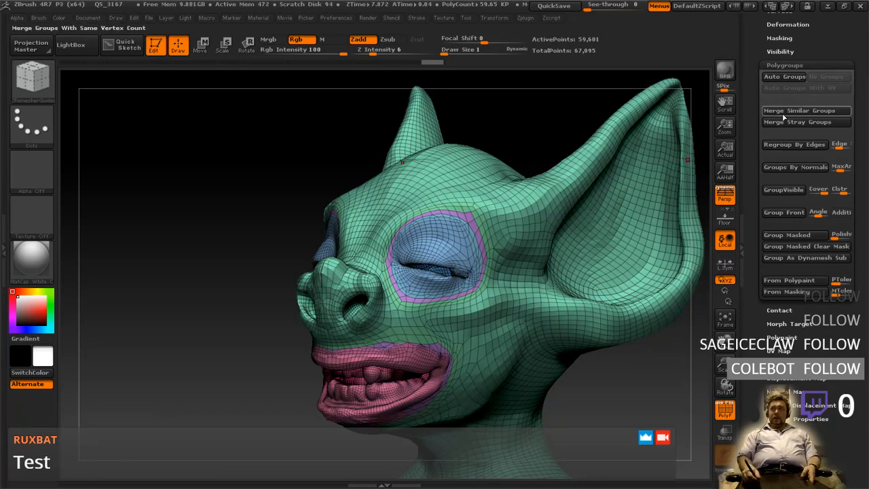
mouse_move(525, 271)
right_down()
mouse_move(540, 305)
mouse_move(509, 303)
right_up()
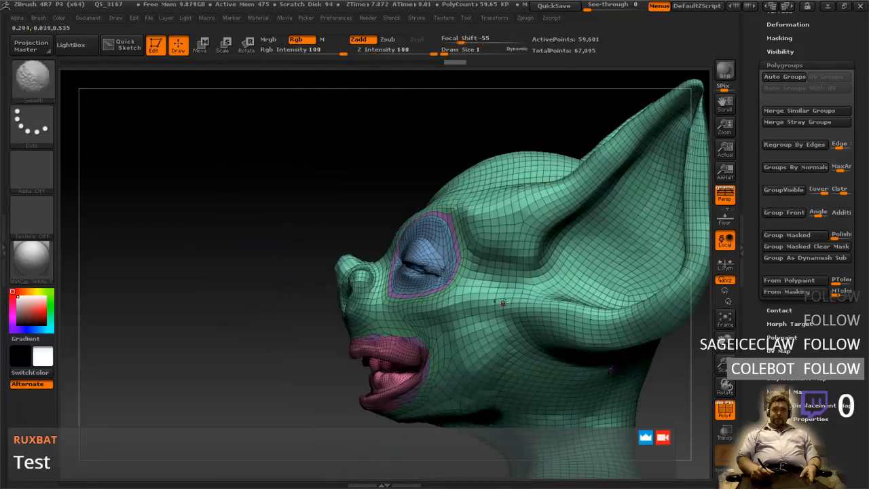
mouse_move(459, 293)
alt+right_down()
mouse_move(471, 321)
mouse_move(523, 298)
mouse_move(526, 354)
mouse_move(454, 361)
mouse_move(450, 354)
alt+right_up()
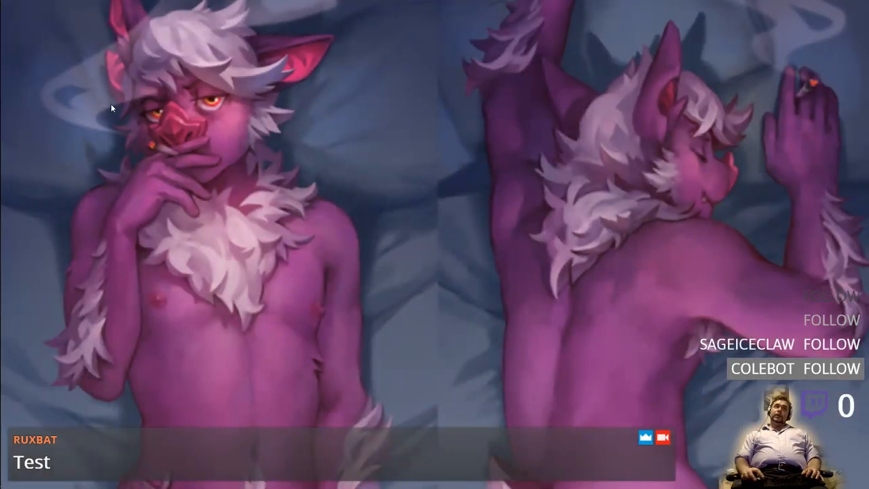
- Switch to the browser, dismiss the page asking for the YubiKey authentication code, and search the web for "mask polygroup zbrush"
click(15, 38)
text(mask)
text(•••)
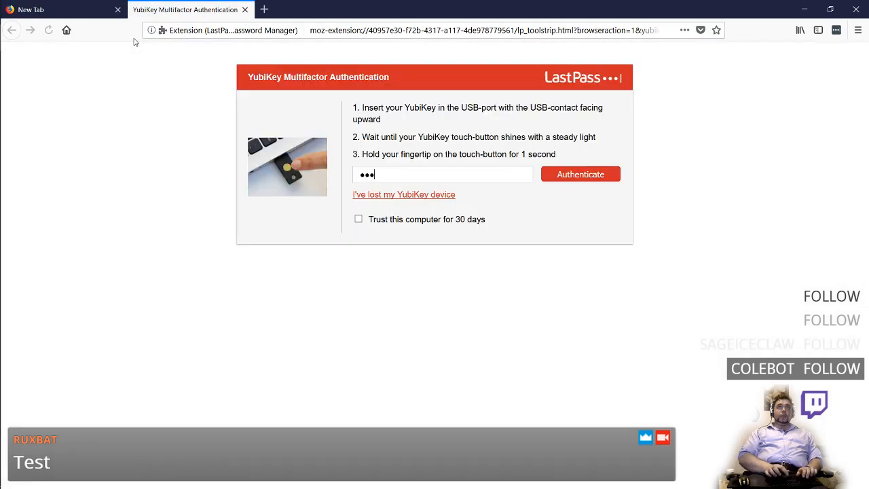
key(ctrl+w)
key(Right)
text(ygroup zbrush)
key(Return)
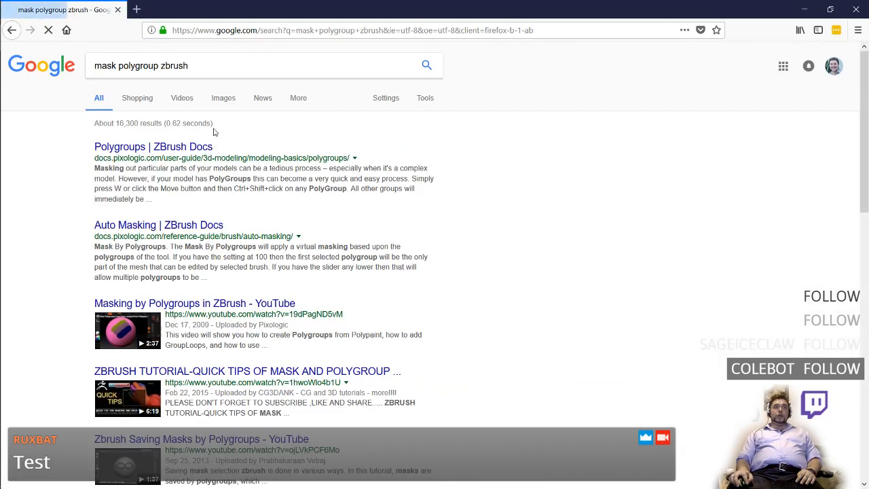
- Read the ZBrush Docs Polygroups page on showing, inverting, selecting and masking groups, and return to ZBrush
click(180, 147)
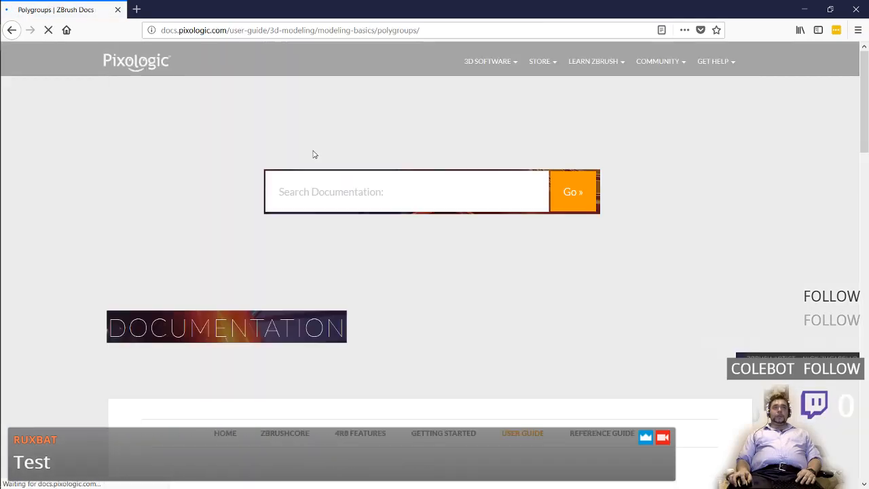
scroll(339, 176, down, 10)
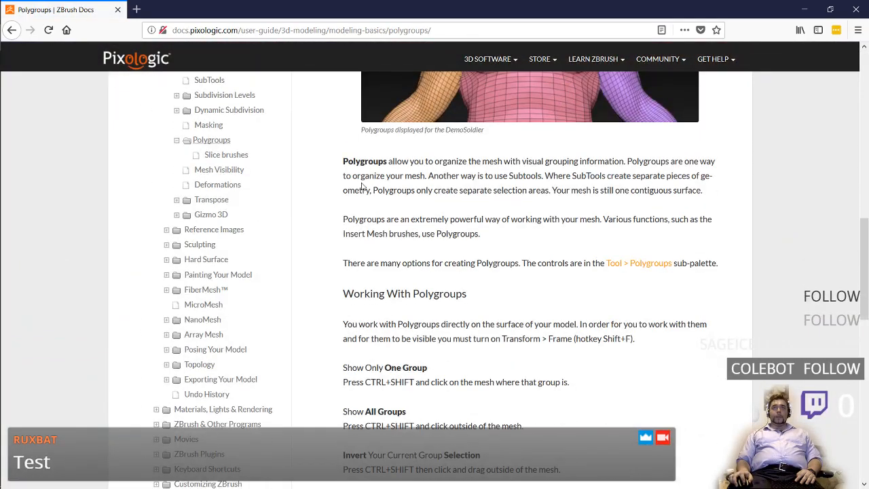
scroll(362, 187, up, 3)
scroll(361, 183, down, 5)
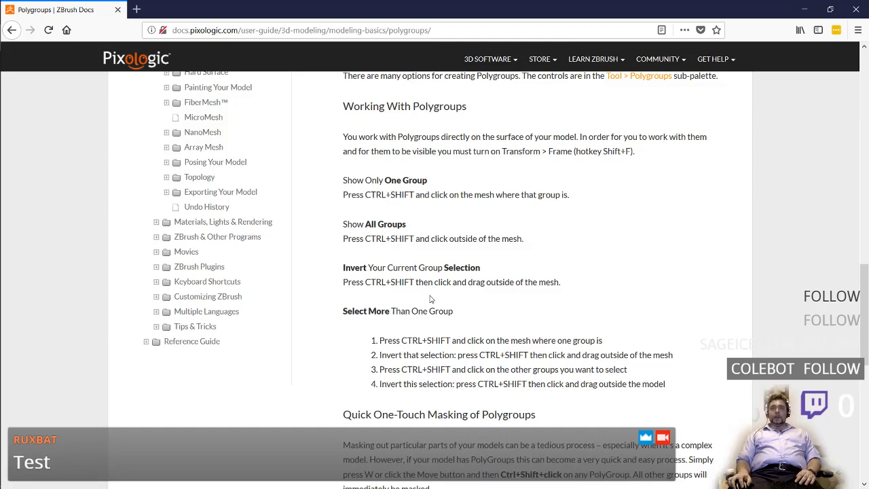
scroll(420, 324, down, 2)
scroll(420, 325, down, 1)
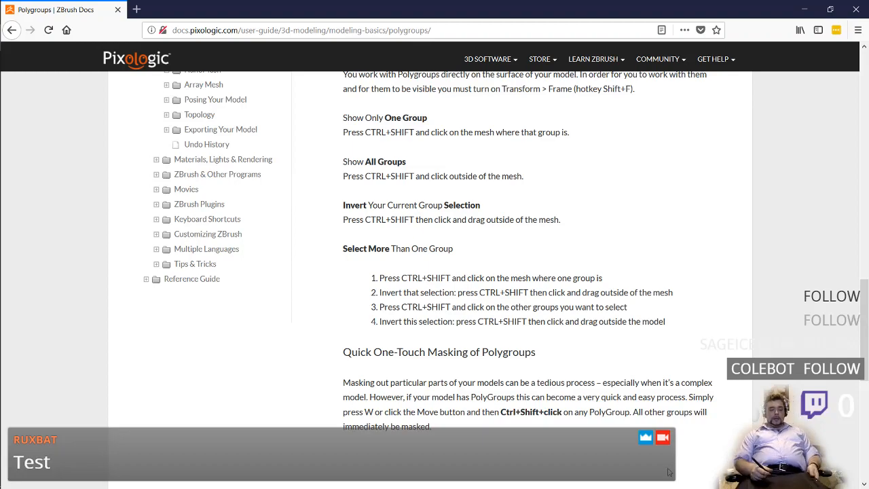
key(ctrl+super+Left)
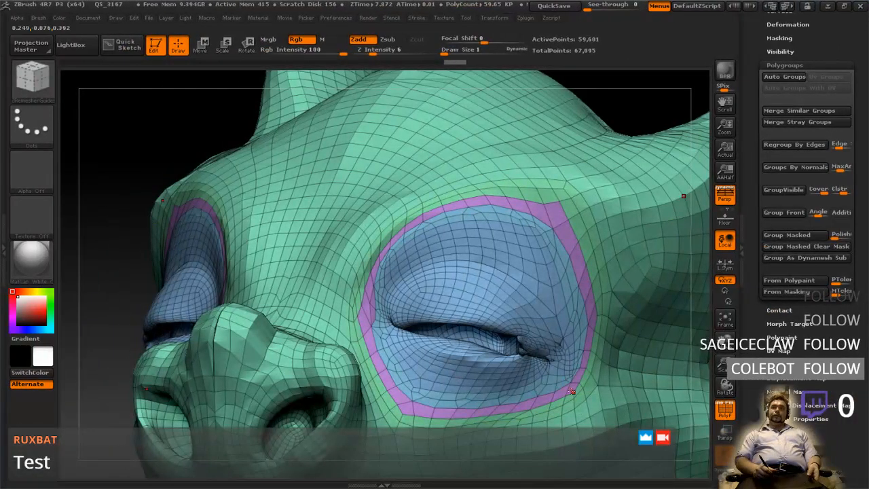
ctrl+shift+click(579, 268)
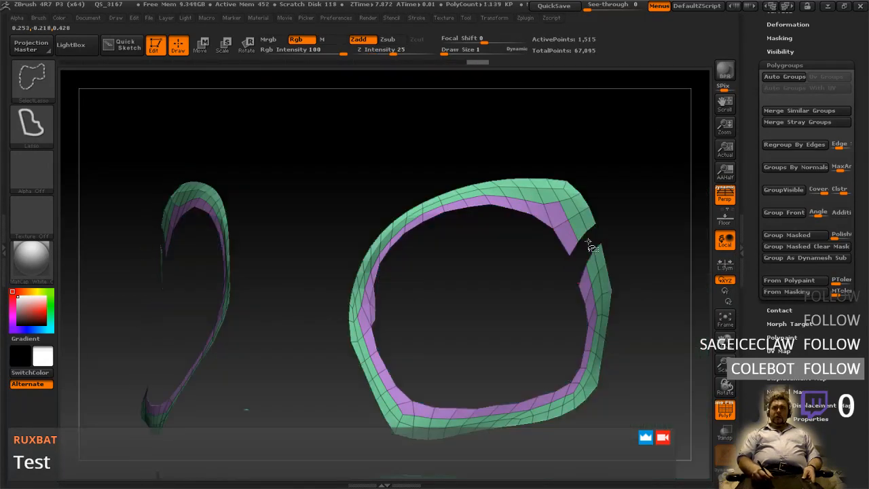
ctrl+shift+click(549, 276)
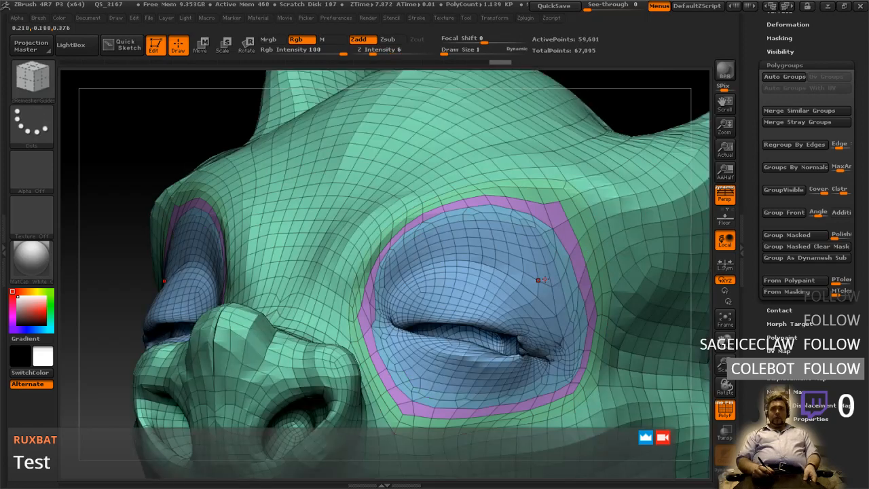
ctrl+shift+click(565, 267)
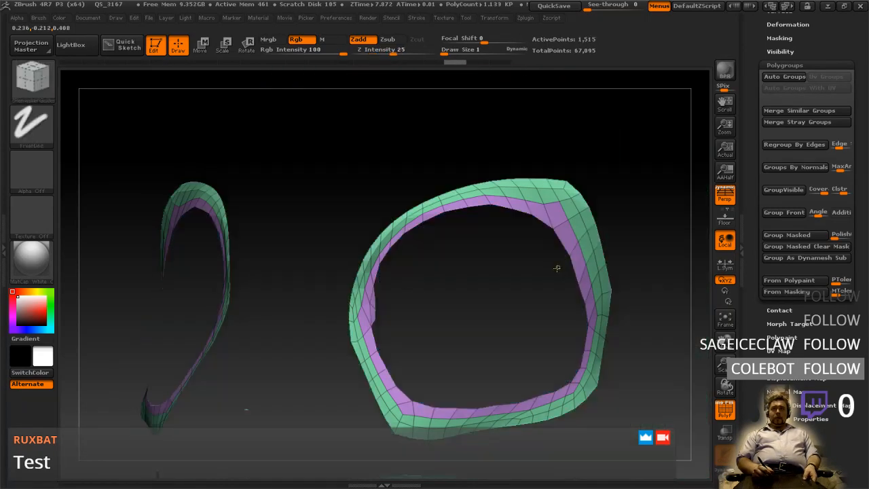
ctrl+shift+click(558, 267)
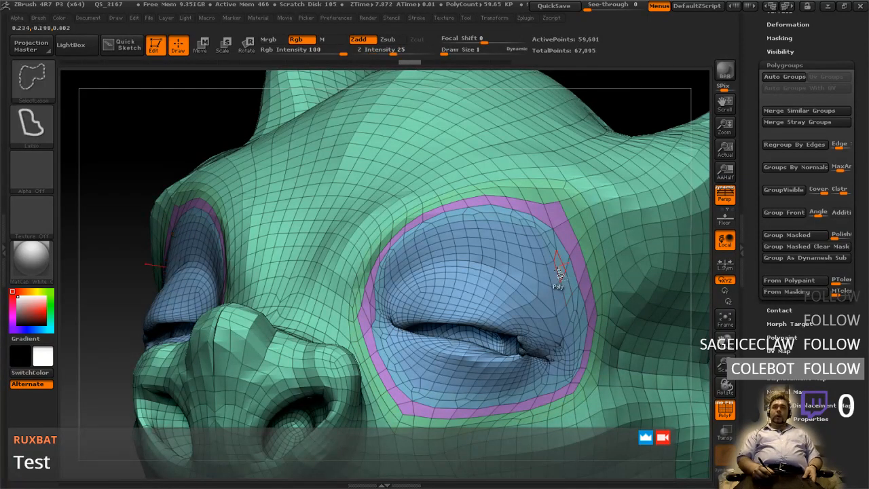
ctrl+shift+click(551, 272)
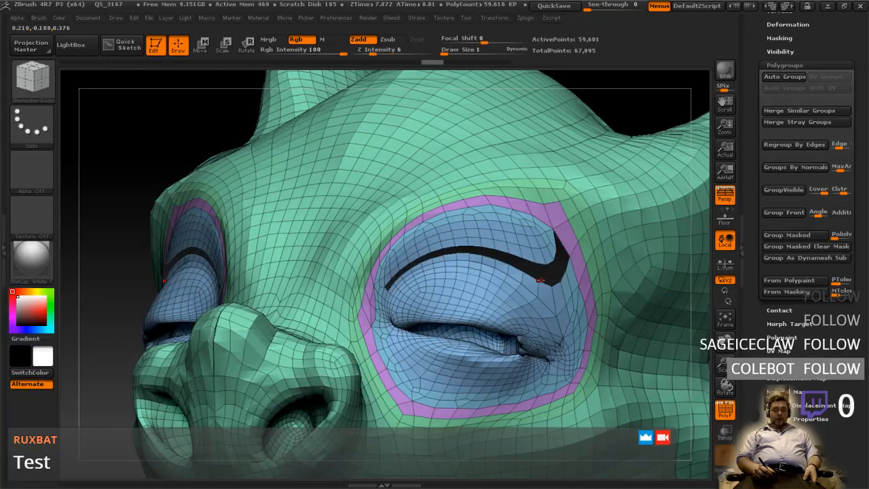
key(ctrl+z)
ctrl+shift+click(553, 274)
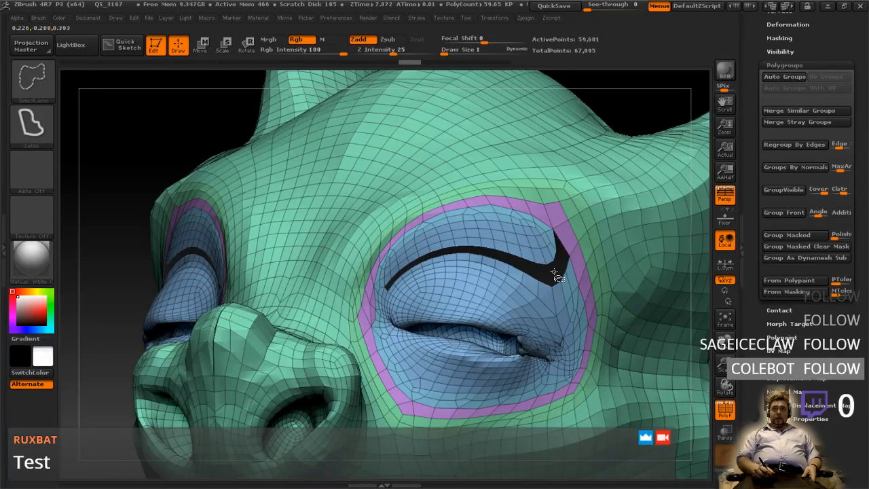
key(ctrl+z)
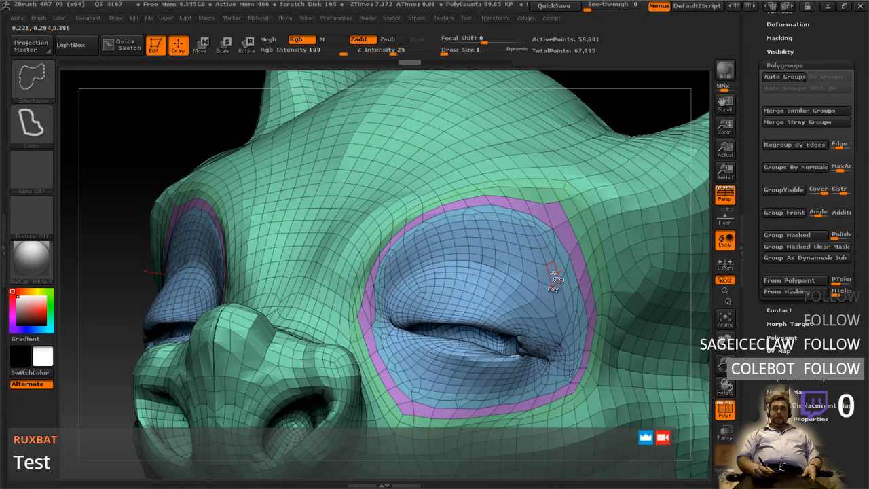
- Isolate the blue eyelid polygroup together with the purple ring around each eye, hiding the rest of the head
ctrl+shift+click(554, 272)
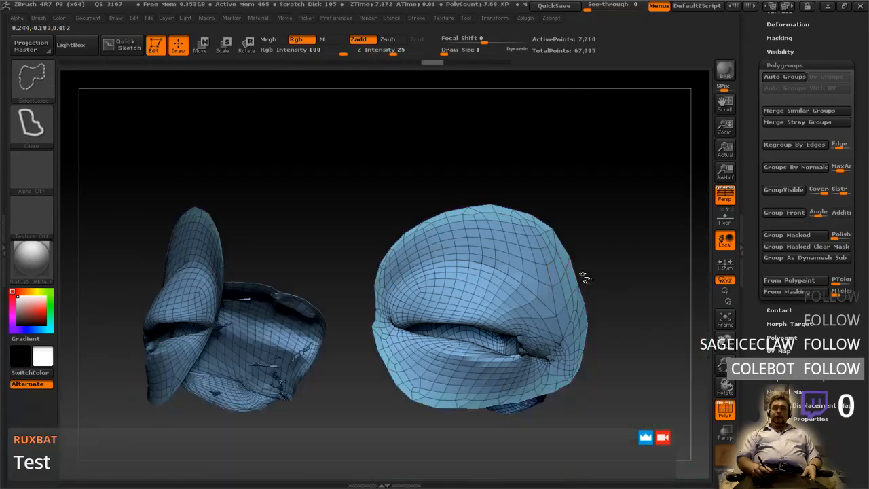
ctrl+shift+drag(636, 175, 640, 194)
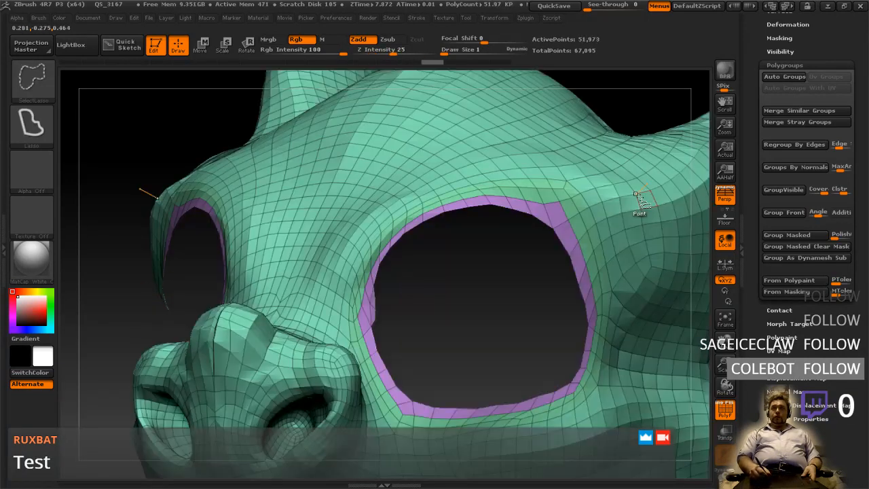
ctrl+shift+click(565, 234)
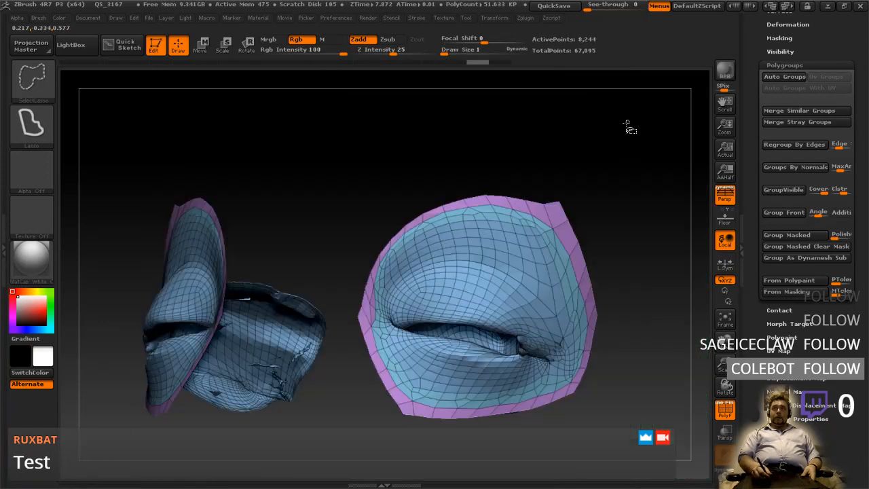
ctrl+shift+drag(631, 110, 624, 125)
drag(620, 290, 640, 279)
mouse_move(616, 332)
mouse_down()
mouse_move(613, 369)
mouse_move(551, 356)
mouse_move(632, 334)
mouse_up()
drag(650, 338, 611, 338)
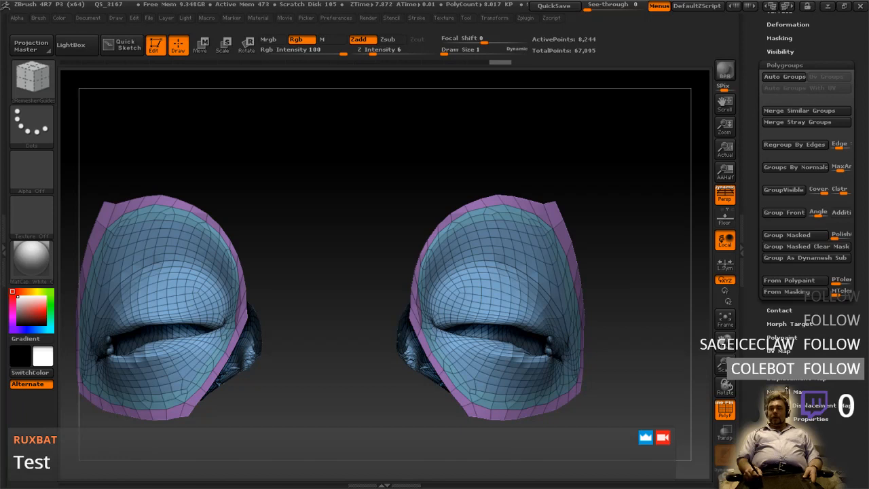
- Turn on double-sided display for the isolated eye patches and view them from another angle
scroll(790, 354, down, 2)
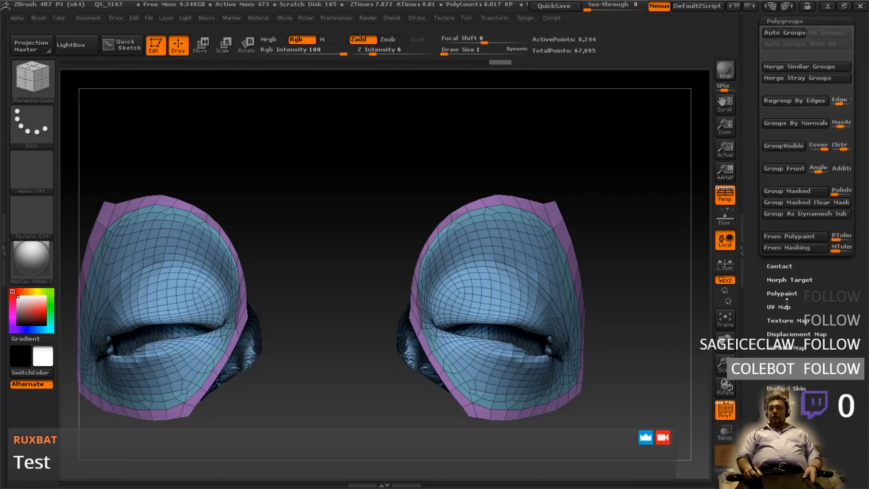
scroll(789, 315, up, 10)
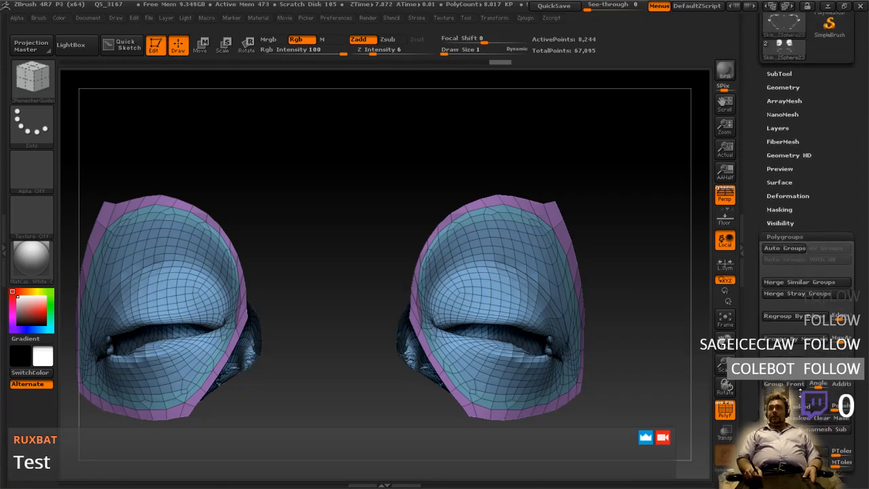
click(785, 224)
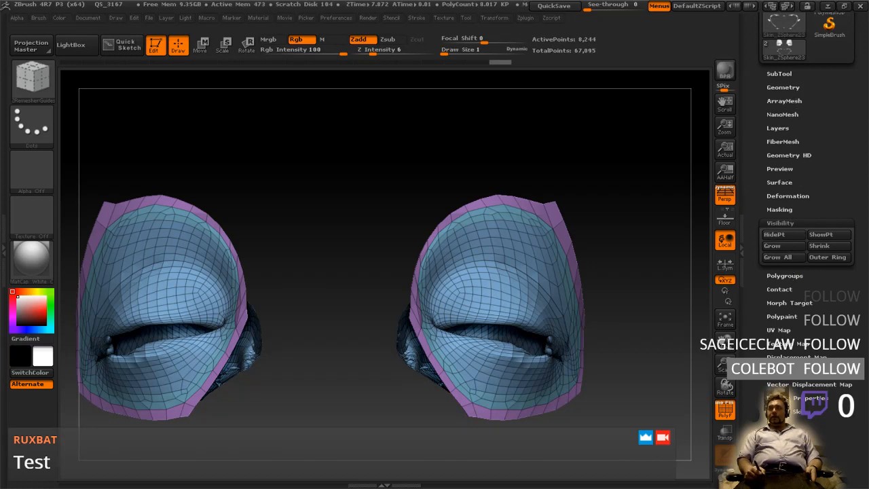
scroll(821, 313, up, 3)
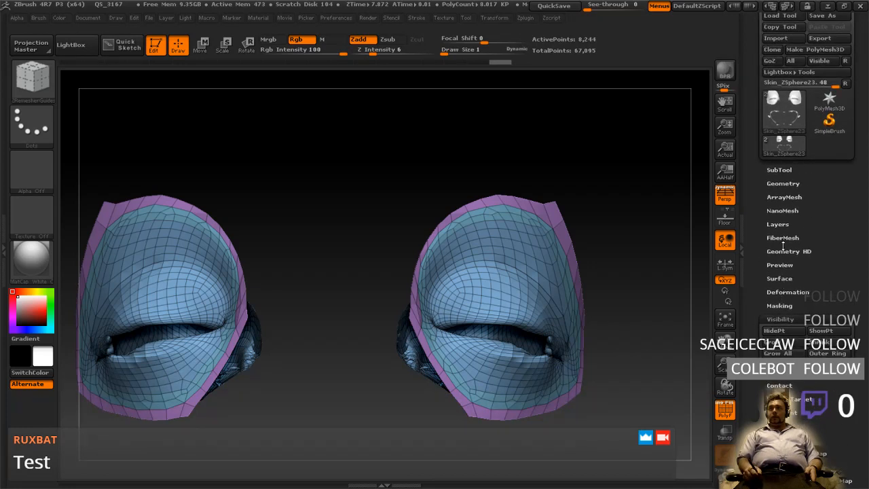
scroll(783, 247, down, 5)
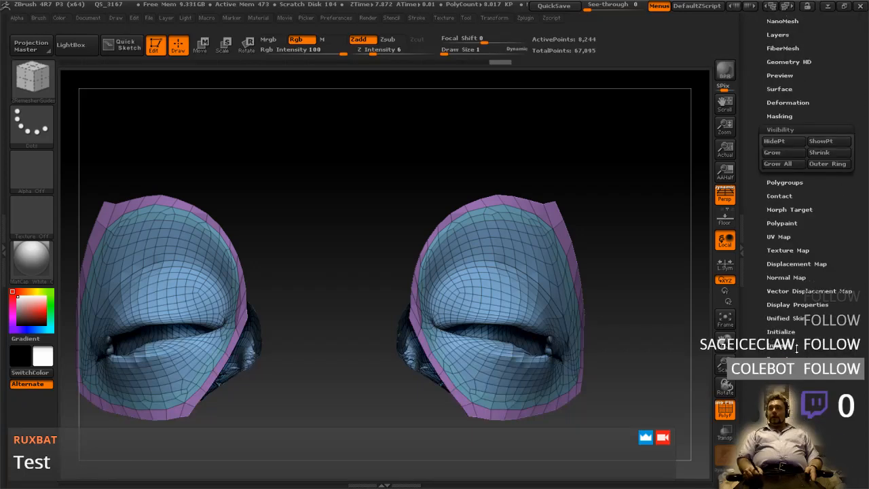
click(801, 305)
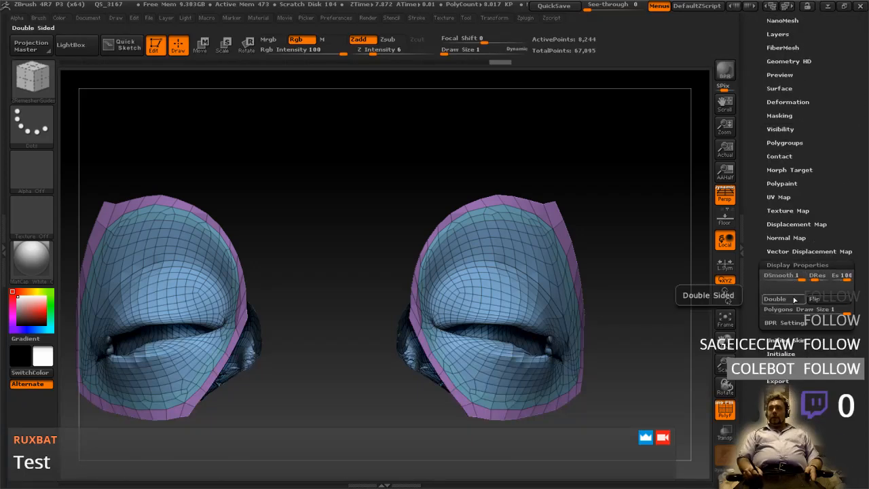
click(774, 300)
drag(639, 315, 533, 325)
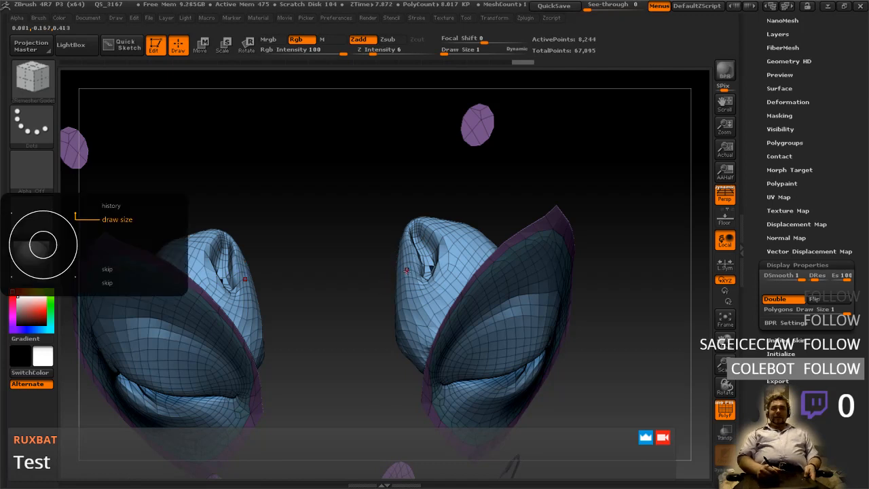
- Set the draw size to 22 and smooth the creased folds on the pockets behind the eyelids
key(bracketright)
key(bracketright)
mouse_move(427, 267)
shift+mouse_down()
mouse_move(449, 235)
mouse_move(403, 273)
shift+mouse_up()
right_drag(406, 273, 488, 262)
mouse_move(431, 259)
right_down()
mouse_move(461, 275)
mouse_move(490, 251)
right_up()
right_drag(401, 271, 468, 274)
mouse_move(398, 290)
shift+mouse_down()
mouse_move(312, 296)
mouse_move(340, 239)
shift+mouse_up()
right_drag(396, 242, 380, 271)
shift+drag(375, 201, 372, 232)
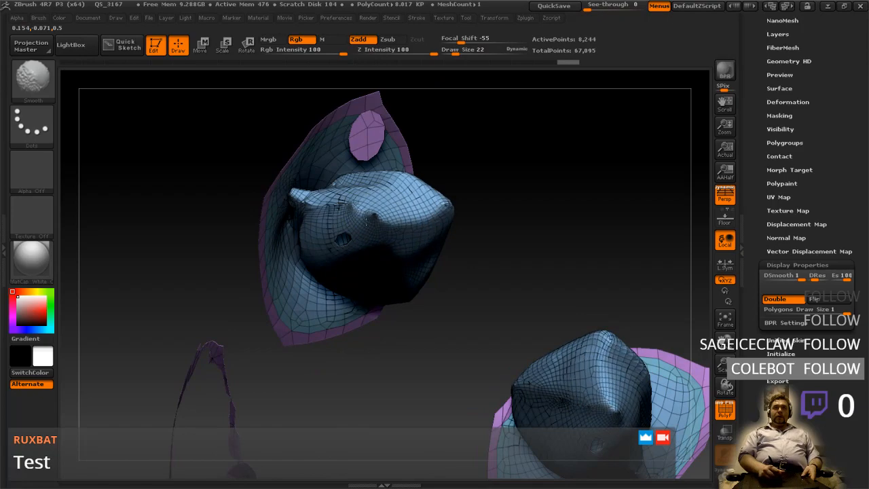
- Smooth the uneven tips and rear surfaces of the pockets behind both eyelids
mouse_move(388, 239)
right_down()
mouse_move(410, 263)
mouse_move(381, 242)
right_up()
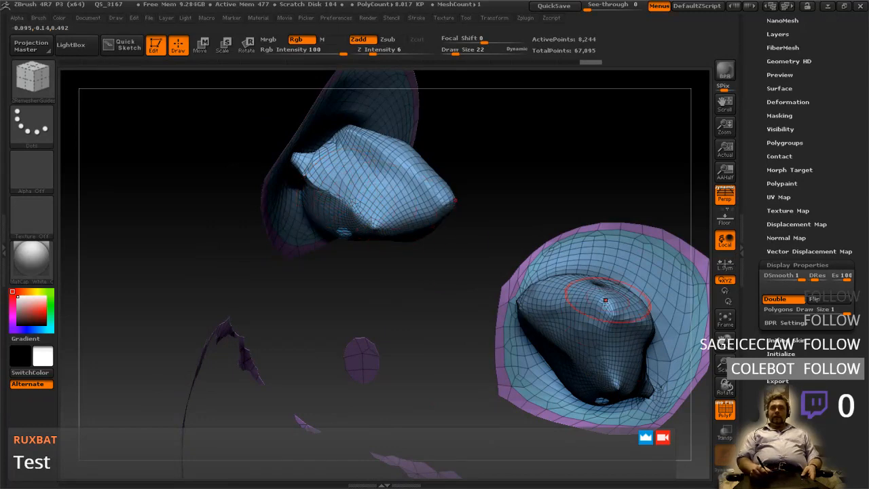
right_drag(604, 299, 610, 266)
shift+drag(616, 300, 631, 321)
right_drag(631, 322, 575, 279)
shift+drag(576, 275, 570, 248)
right_drag(570, 248, 506, 256)
mouse_move(345, 234)
shift+mouse_down()
mouse_move(342, 196)
mouse_move(332, 193)
mouse_move(375, 207)
shift+mouse_up()
mouse_move(374, 206)
right_down()
mouse_move(345, 273)
mouse_move(348, 246)
mouse_move(492, 234)
right_up()
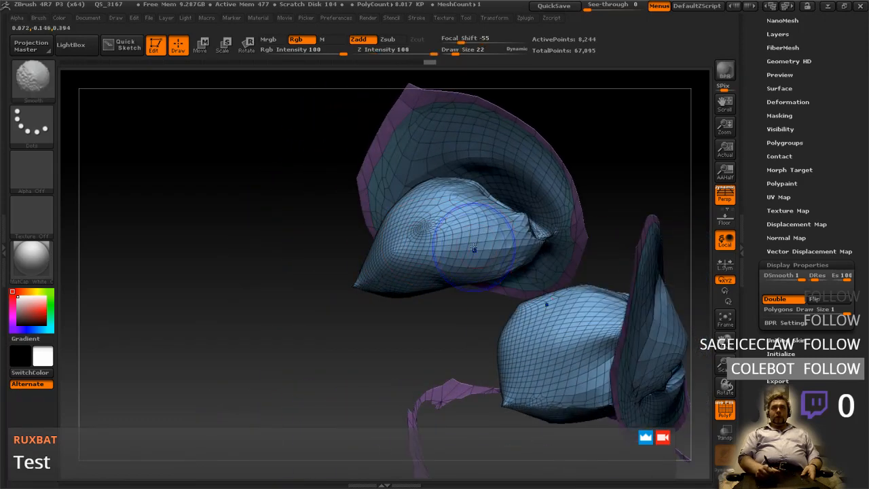
- Even out the pinched mesh on the sides of the eye pockets near the eyelid corners
shift+drag(503, 230, 509, 231)
right_drag(508, 231, 400, 218)
mouse_move(513, 220)
shift+mouse_down()
mouse_move(543, 217)
mouse_move(502, 197)
mouse_move(482, 207)
shift+mouse_up()
mouse_move(483, 207)
right_down()
mouse_move(473, 227)
mouse_move(423, 243)
mouse_move(451, 246)
right_up()
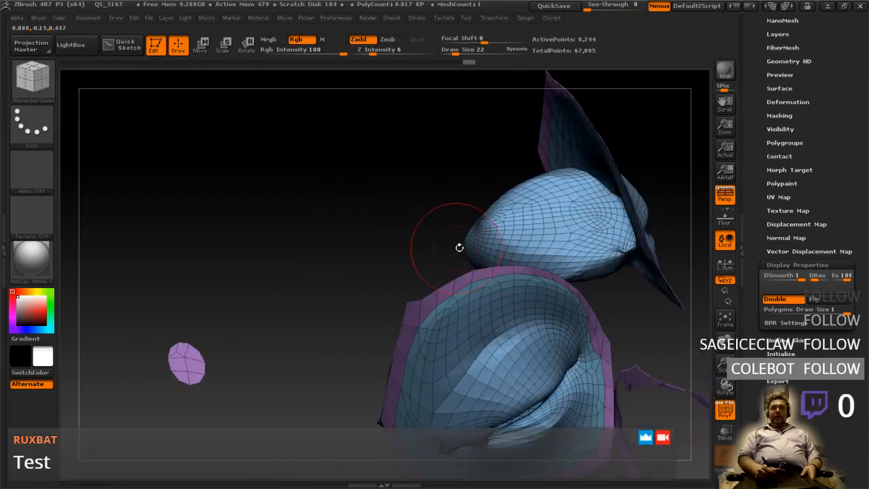
right_drag(536, 247, 534, 211)
right_drag(498, 269, 446, 314)
shift+drag(417, 326, 414, 310)
mouse_move(396, 299)
right_down()
mouse_move(378, 291)
mouse_move(377, 315)
mouse_move(381, 310)
right_up()
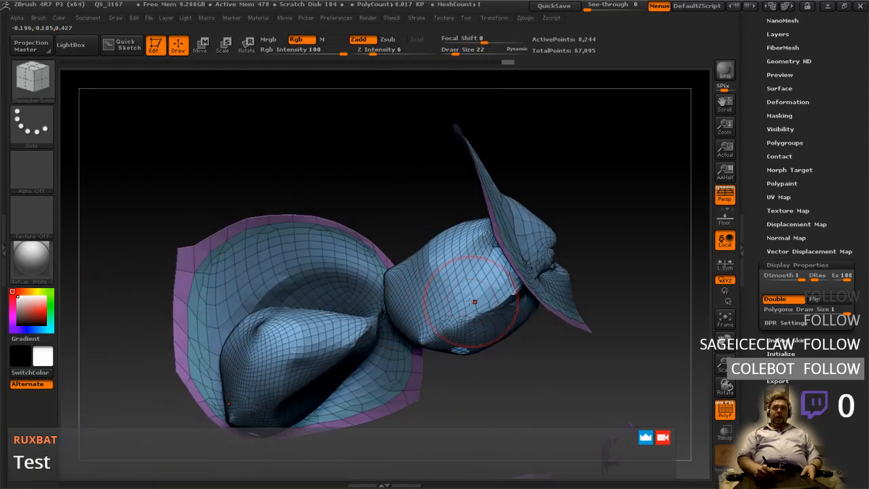
- Smooth the remaining rough spots on the eye pockets and check both eyelids from the front
shift+drag(435, 258, 453, 241)
mouse_move(444, 268)
right_down()
mouse_move(505, 280)
mouse_move(522, 269)
right_up()
shift+drag(521, 269, 507, 264)
mouse_move(507, 264)
right_down()
mouse_move(493, 269)
mouse_move(492, 256)
right_up()
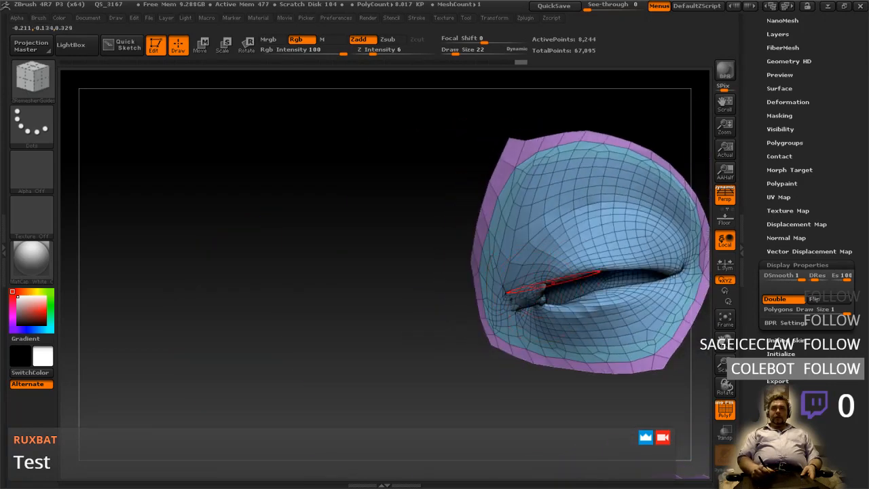
right_drag(550, 287, 550, 252)
right_drag(634, 245, 569, 252)
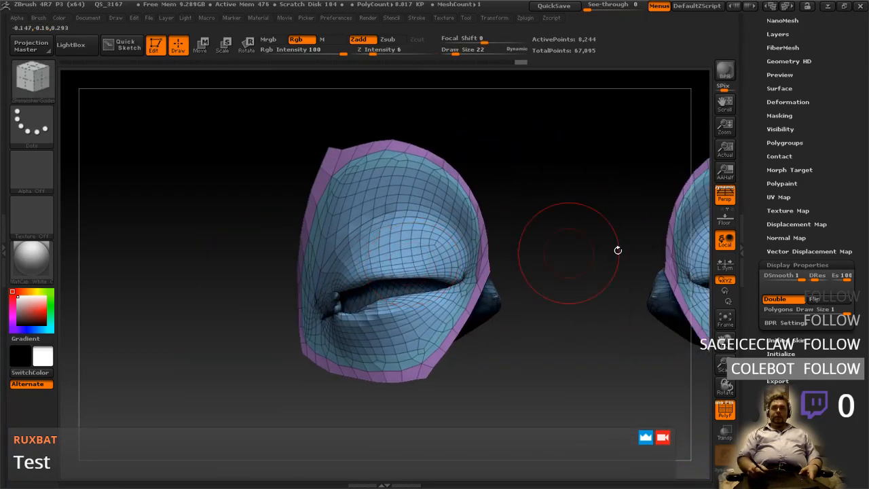
alt+right_drag(695, 278, 429, 276)
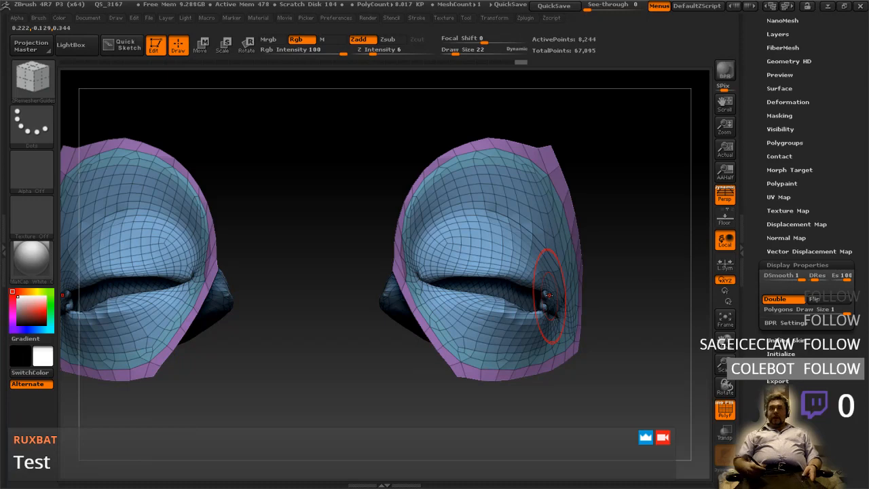
right_drag(538, 279, 667, 209)
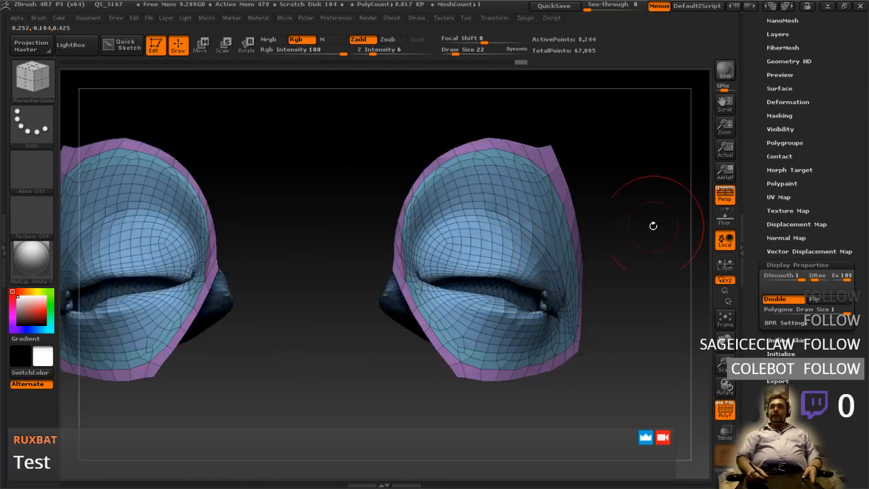
ctrl+right_drag(540, 300, 558, 251)
mouse_move(576, 310)
right_down()
mouse_move(515, 321)
mouse_move(638, 330)
mouse_move(580, 330)
mouse_move(586, 310)
mouse_move(564, 307)
right_up()
key(ctrl+shift)
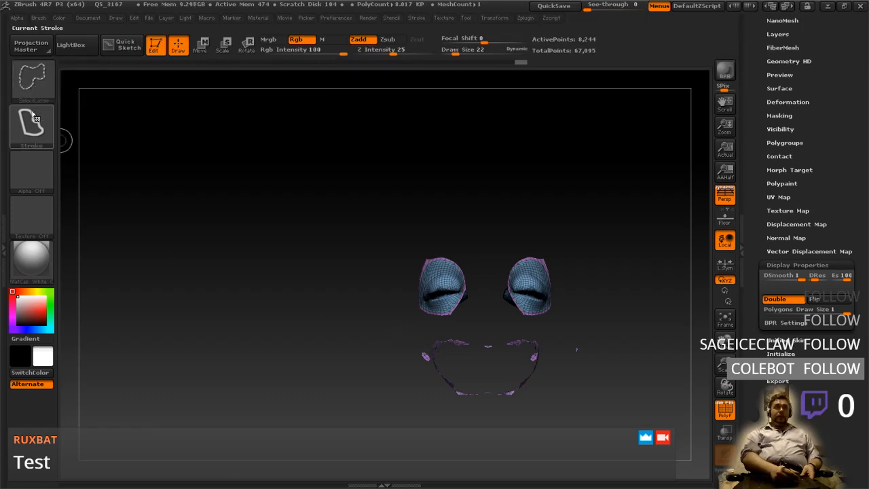
mouse_move(597, 344)
ctrl+shift+mouse_down()
mouse_move(468, 414)
mouse_move(373, 336)
mouse_move(380, 332)
ctrl+shift+mouse_up()
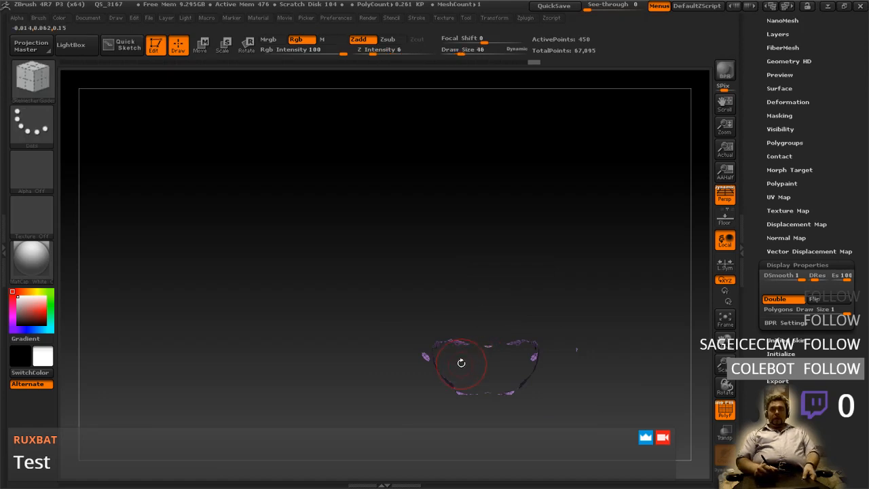
key(bracketleft)
ctrl+shift+click(467, 353)
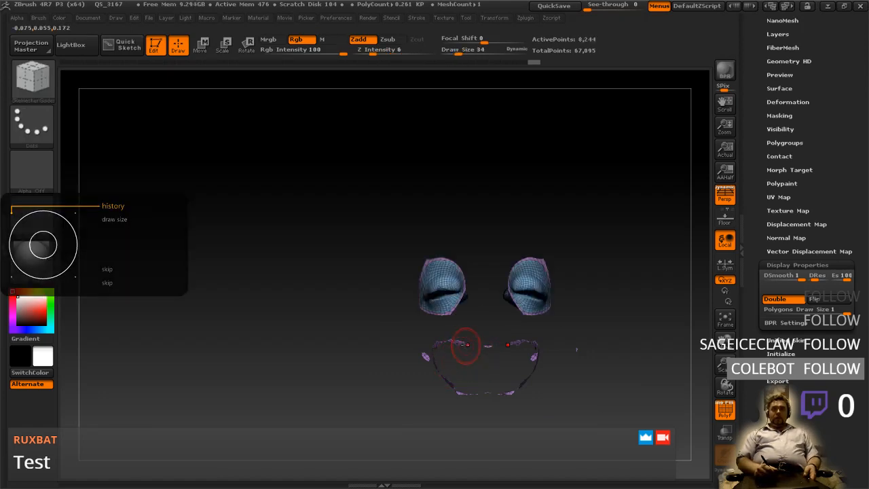
- Hide the purple border fragments around the mouth, leaving only the two eye patches and their rings displayed
mouse_move(426, 319)
ctrl+alt+shift+mouse_down()
mouse_move(574, 193)
mouse_move(560, 334)
ctrl+alt+shift+mouse_up()
mouse_move(468, 317)
ctrl+alt+shift+mouse_down()
mouse_move(577, 307)
mouse_move(534, 329)
ctrl+alt+shift+mouse_up()
key(ctrl+shift)
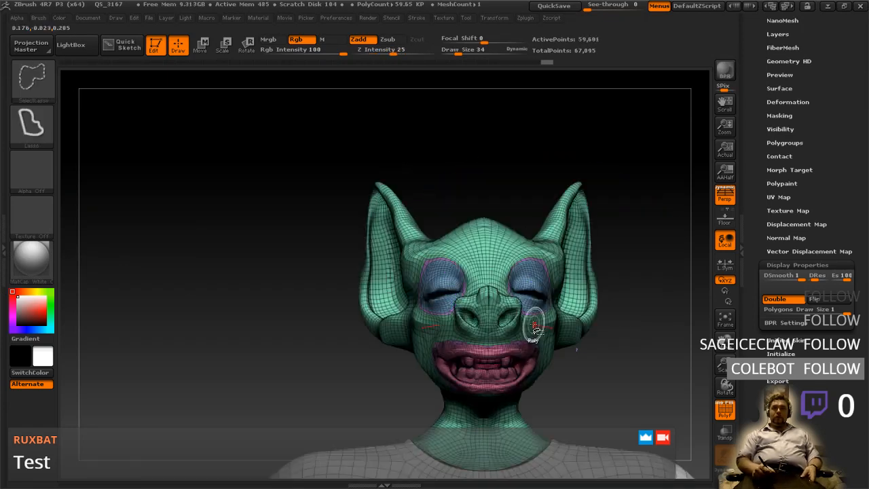
key(ctrl+z)
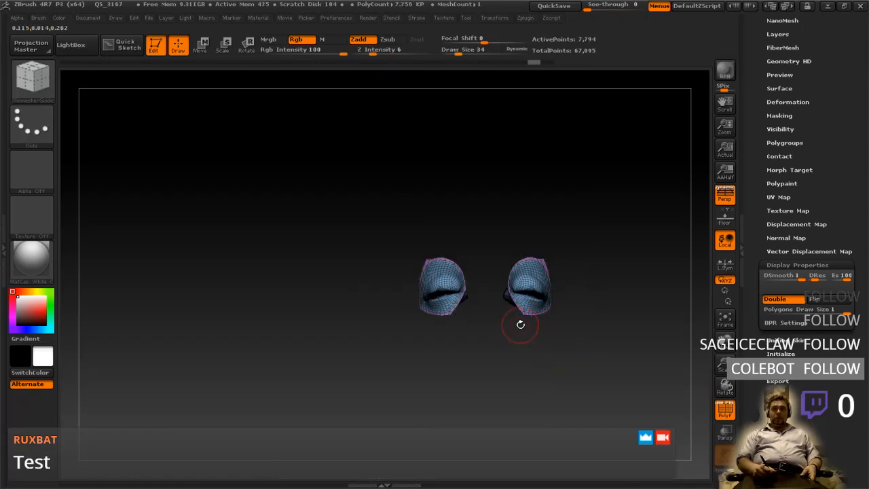
- Assign the visible eye patches and their purple rings to one new polygroup with Group Visible
mouse_move(561, 335)
alt+right_down()
mouse_move(559, 357)
mouse_move(560, 299)
mouse_move(555, 354)
alt+right_up()
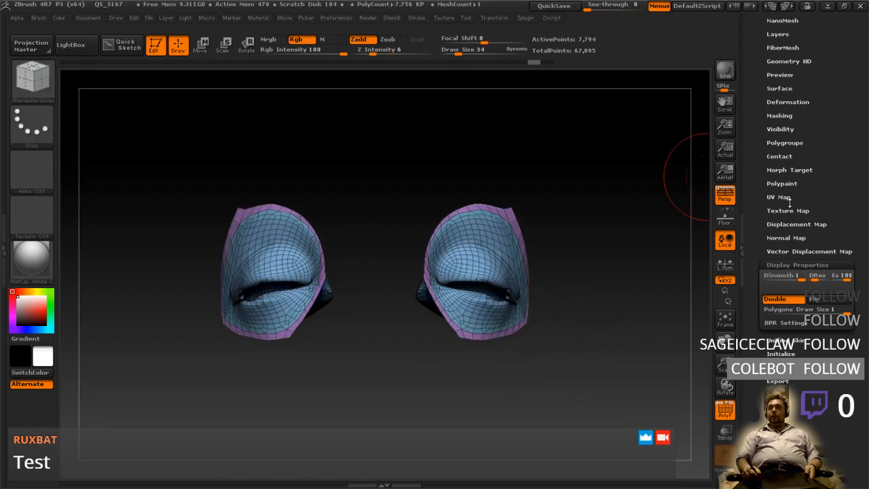
click(785, 143)
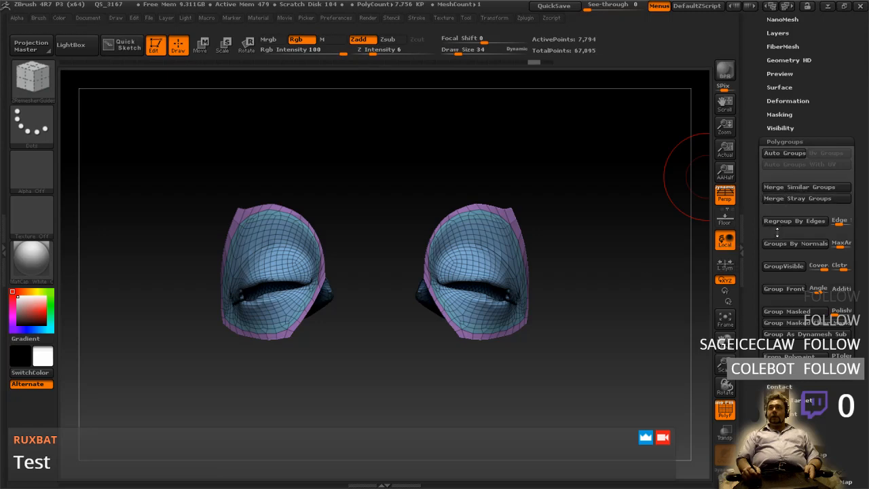
click(781, 266)
- Invert the visibility to the rest of the body and hide stray fragment polygons floating inside the eye openings
mouse_move(595, 296)
mouse_down()
mouse_move(582, 287)
mouse_move(501, 302)
mouse_move(579, 316)
mouse_move(597, 280)
mouse_up()
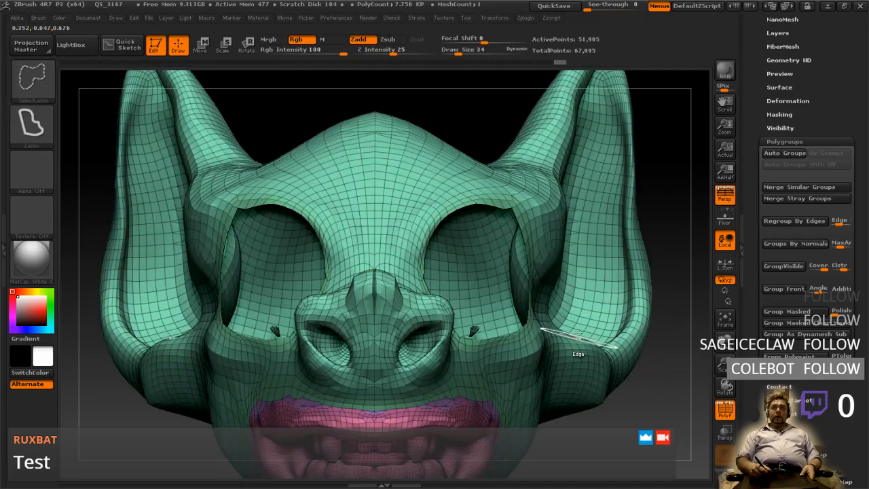
mouse_move(578, 352)
mouse_down()
mouse_move(559, 338)
mouse_move(568, 316)
mouse_up()
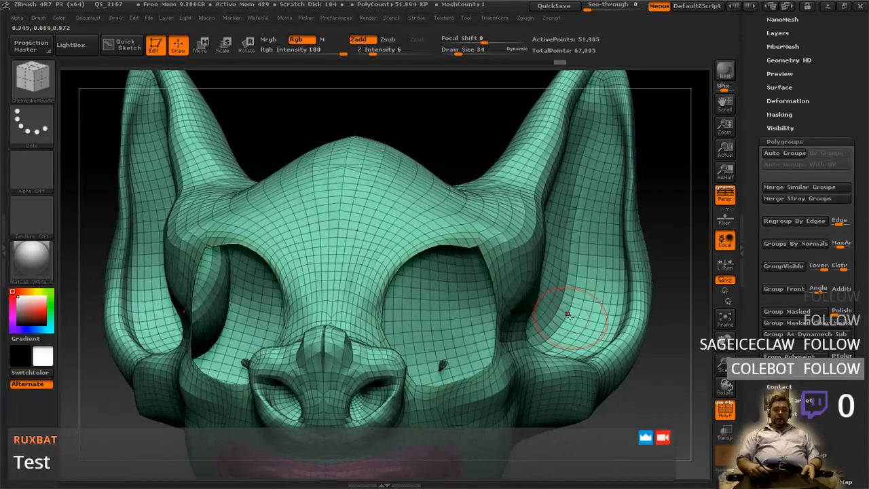
mouse_move(511, 348)
right_down()
mouse_move(475, 360)
mouse_move(516, 350)
mouse_move(529, 363)
right_up()
right_click(539, 373)
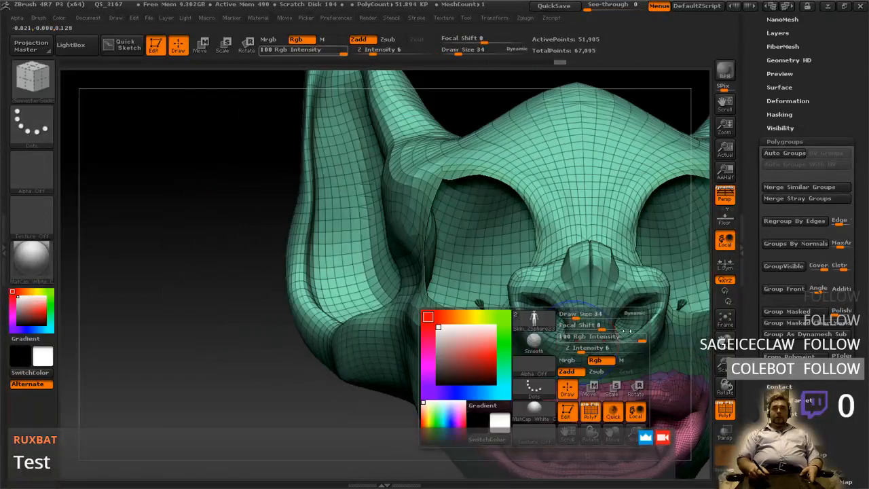
mouse_move(699, 302)
alt+right_down()
mouse_move(550, 326)
mouse_move(508, 346)
mouse_move(536, 332)
mouse_move(549, 304)
alt+right_up()
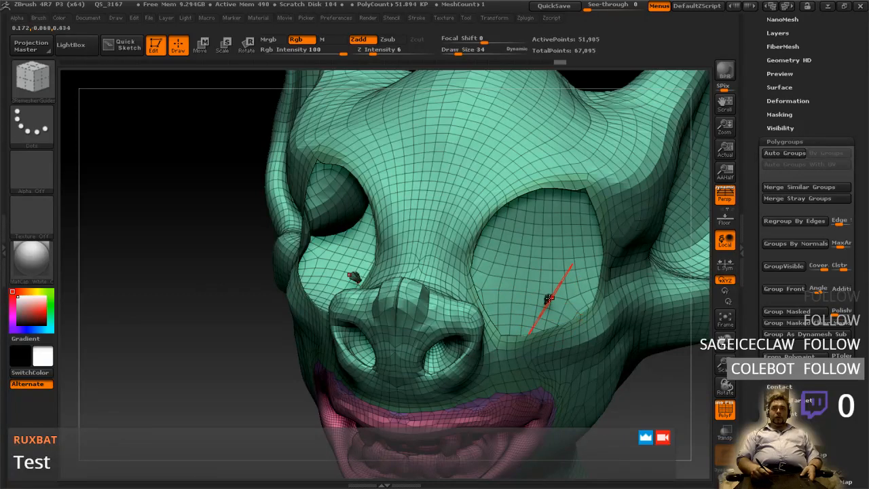
mouse_move(554, 301)
right_down()
mouse_move(548, 349)
mouse_move(527, 306)
mouse_move(533, 359)
mouse_move(514, 342)
mouse_move(502, 353)
right_up()
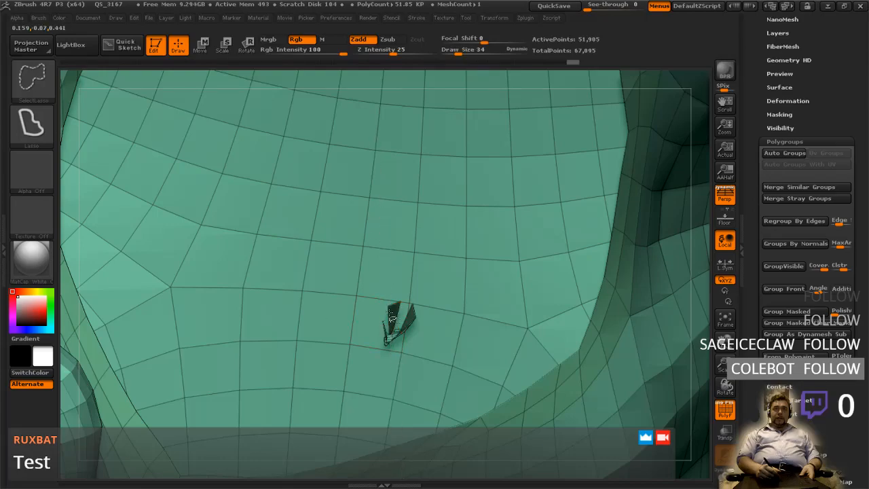
ctrl+shift+click(389, 313)
mouse_move(409, 302)
right_down()
mouse_move(417, 344)
mouse_move(494, 401)
mouse_move(365, 267)
mouse_move(397, 272)
mouse_move(498, 200)
mouse_move(371, 297)
mouse_move(248, 407)
mouse_move(226, 351)
mouse_move(303, 342)
mouse_move(271, 334)
right_up()
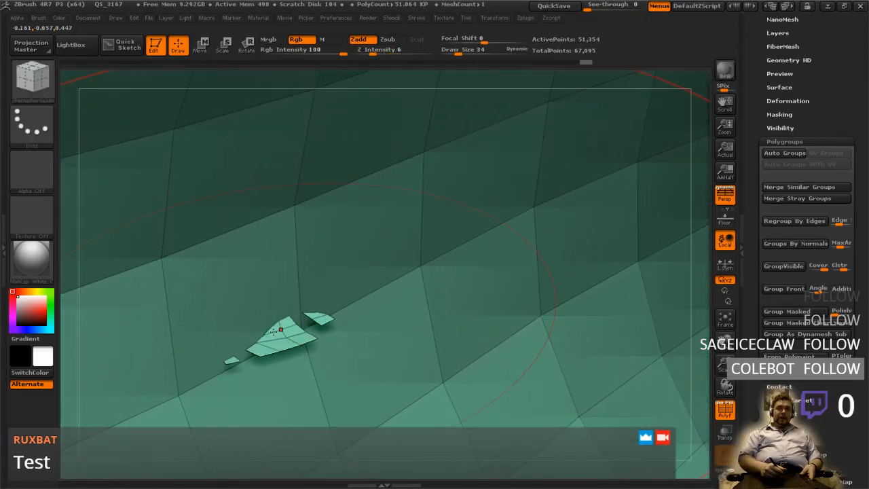
- Hide the remaining small floating mesh fragments inside the eye opening while keeping the surrounding head surface displayed
key(ctrl+shift)
key(ctrl+shift)
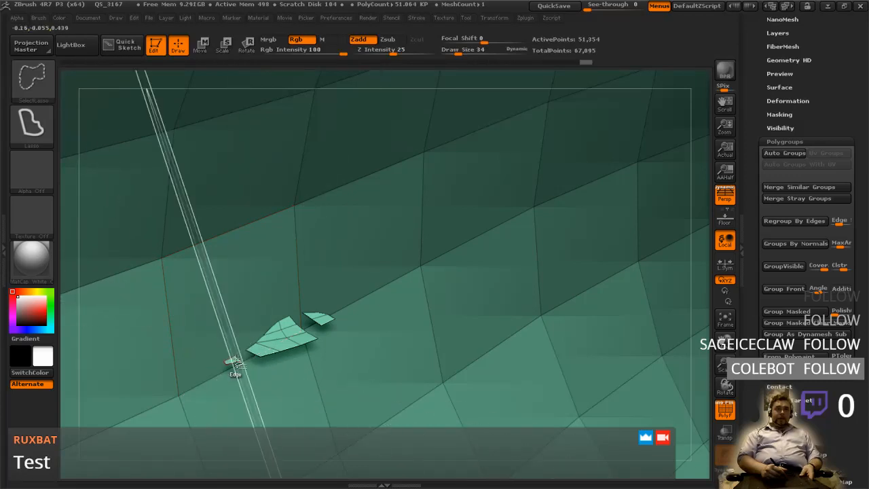
ctrl+shift+click(232, 357)
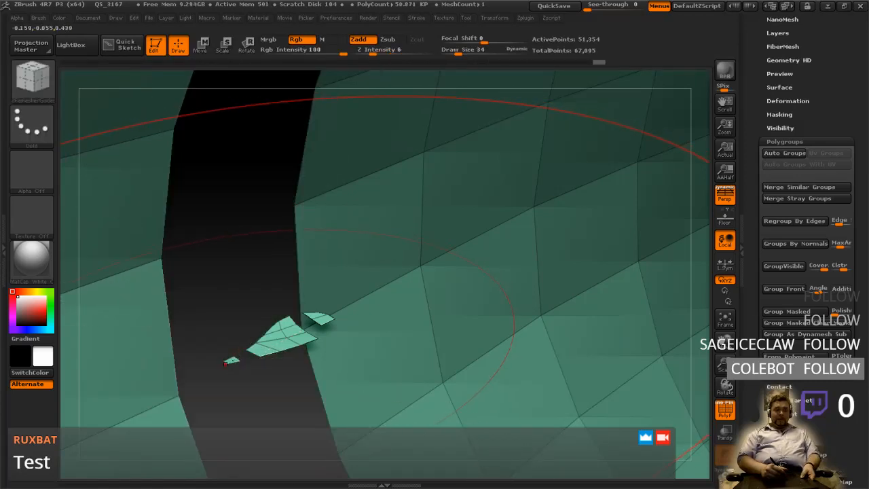
key(ctrl+z)
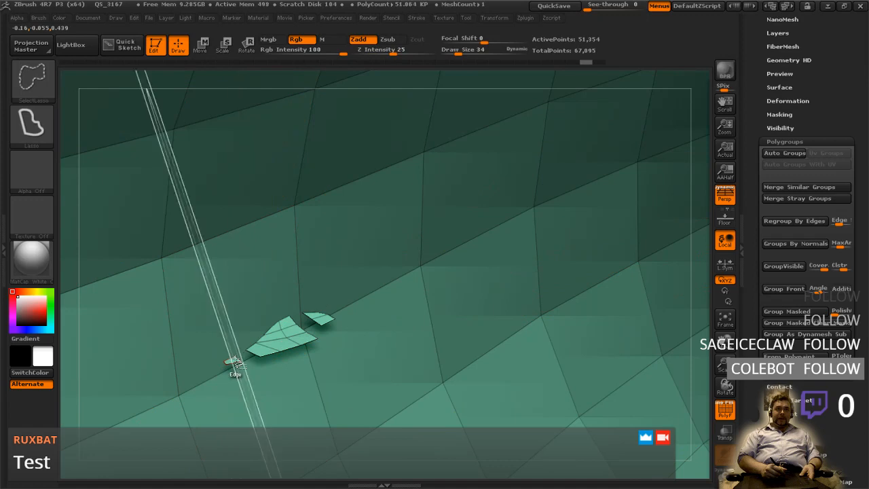
ctrl+shift+click(234, 360)
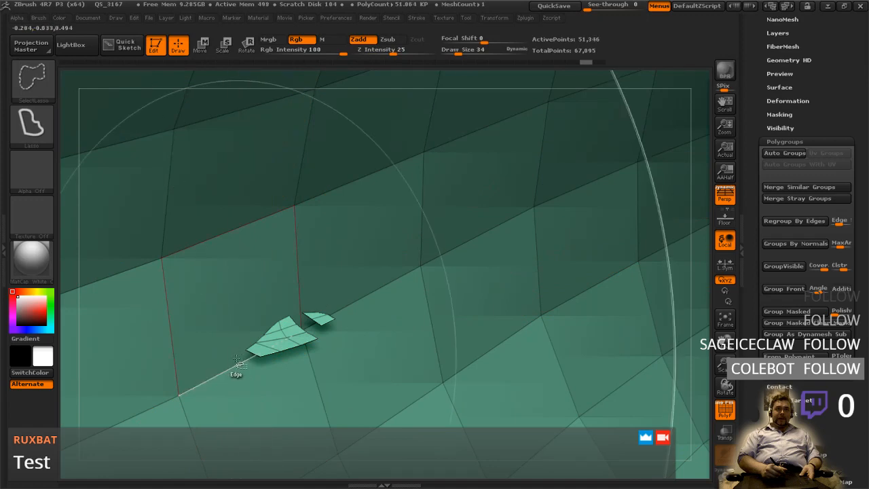
ctrl+shift+click(269, 347)
ctrl+shift+click(283, 329)
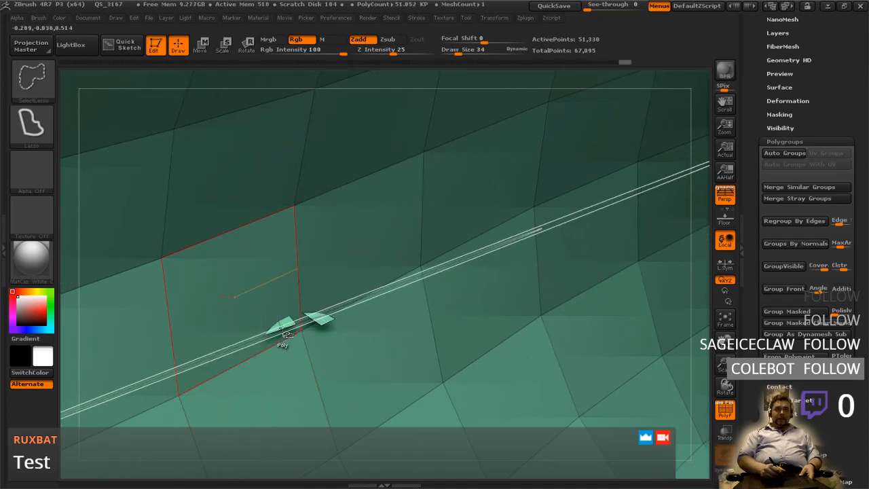
ctrl+shift+click(285, 330)
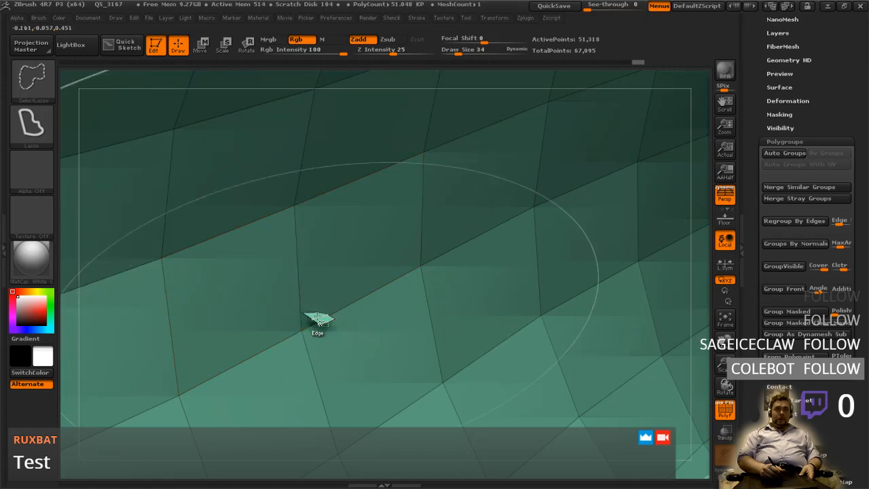
ctrl+shift+click(317, 320)
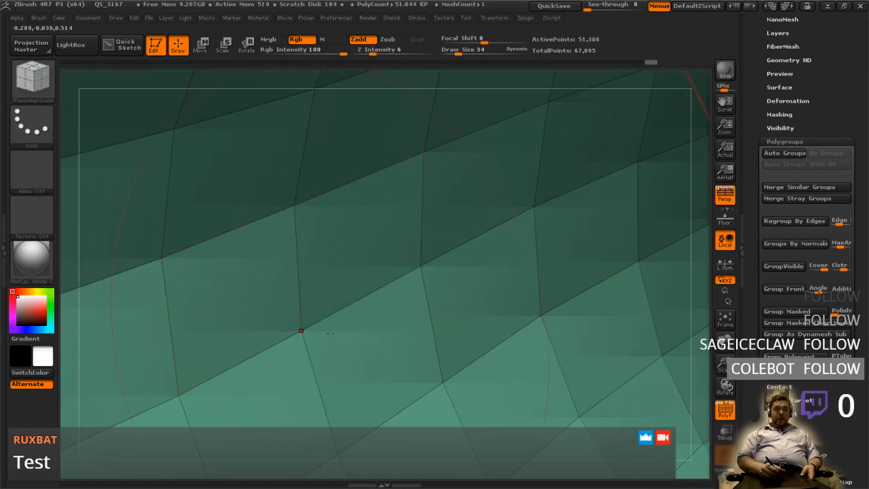
- Invert the visibility back to the eye patches and hide the green border pieces around the mouth
ctrl+right_drag(354, 371, 238, 266)
ctrl+shift+drag(137, 210, 155, 253)
mouse_move(384, 267)
right_down()
mouse_move(456, 266)
mouse_move(394, 265)
mouse_move(468, 254)
right_up()
right_drag(470, 298, 495, 314)
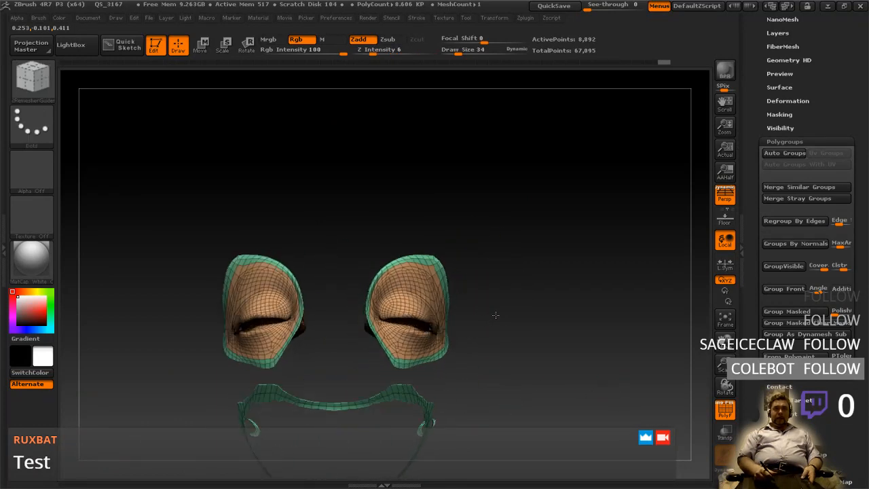
alt+right_drag(314, 306, 389, 290)
key(ctrl+shift)
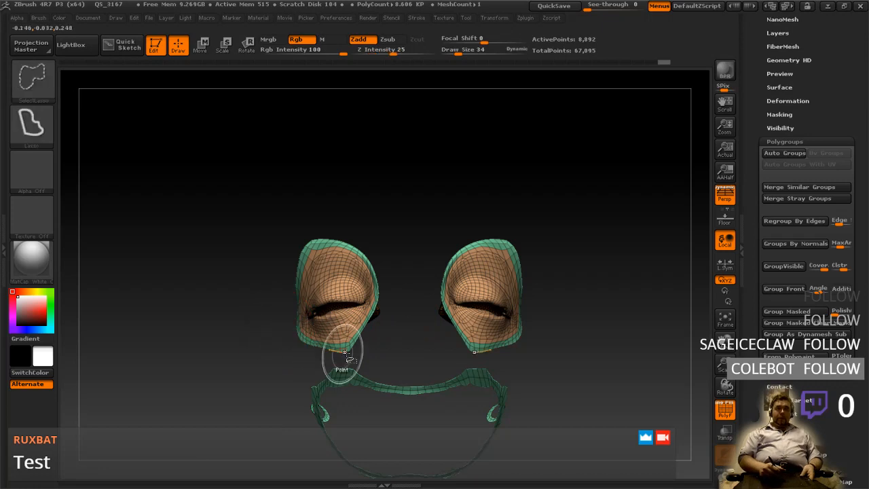
mouse_move(420, 291)
ctrl+shift+mouse_down()
mouse_move(542, 357)
mouse_move(533, 186)
mouse_move(424, 272)
mouse_move(425, 291)
ctrl+shift+mouse_up()
right_drag(424, 290, 493, 297)
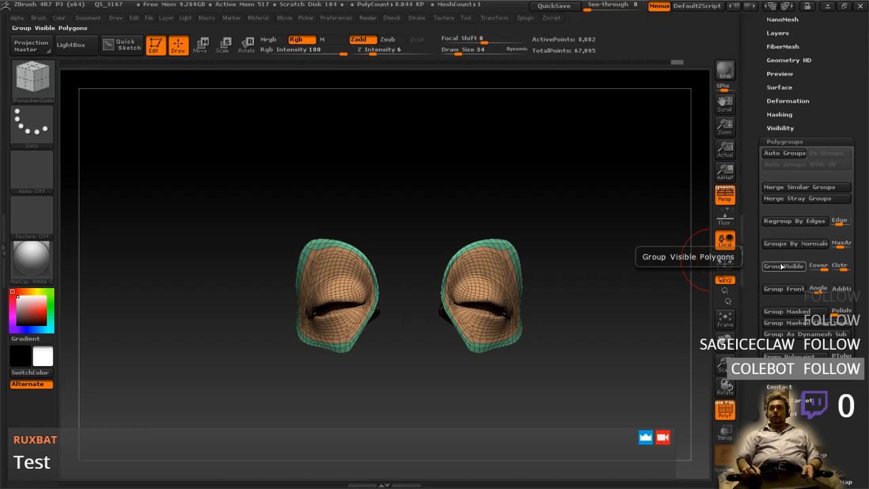
- Merge the orange eye patches and green borders into one polygroup with Group Visible, and invert the visibility to the rest of the body
click(781, 267)
mouse_move(665, 285)
right_down()
mouse_move(579, 318)
mouse_move(530, 284)
mouse_move(562, 266)
mouse_move(527, 333)
right_up()
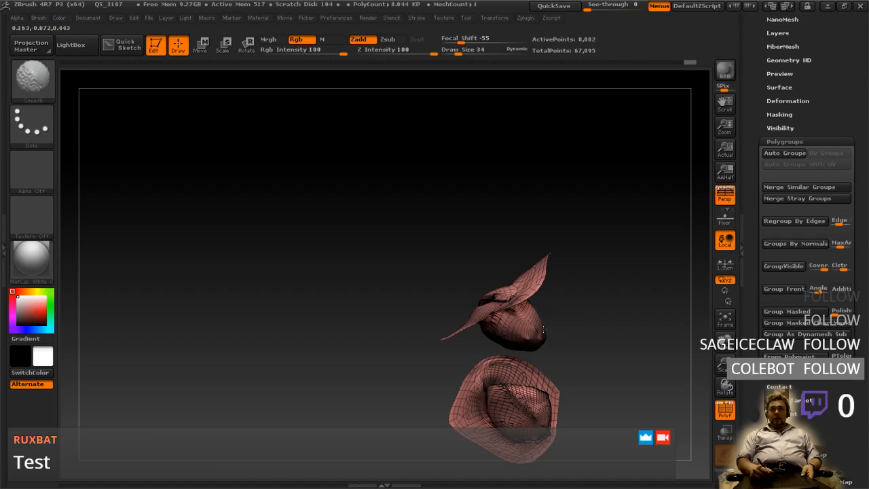
shift+right_drag(535, 330, 613, 320)
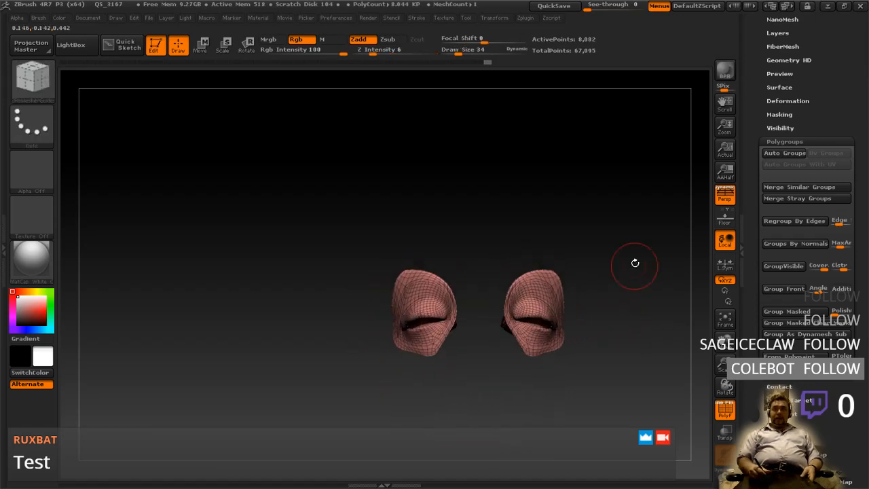
ctrl+shift+click(642, 257)
right_drag(629, 367, 609, 315)
key(ctrl+shift)
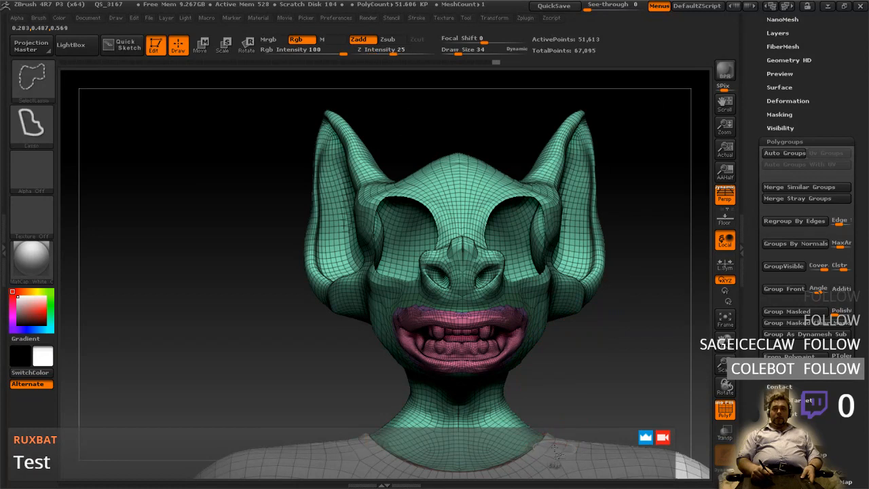
- Hide the grey torso and smooth the ragged red strip along the open lower edge of the neck
ctrl+shift+click(553, 453)
mouse_move(583, 430)
alt+mouse_down()
mouse_move(584, 400)
mouse_move(552, 294)
alt+mouse_up()
drag(580, 353, 574, 388)
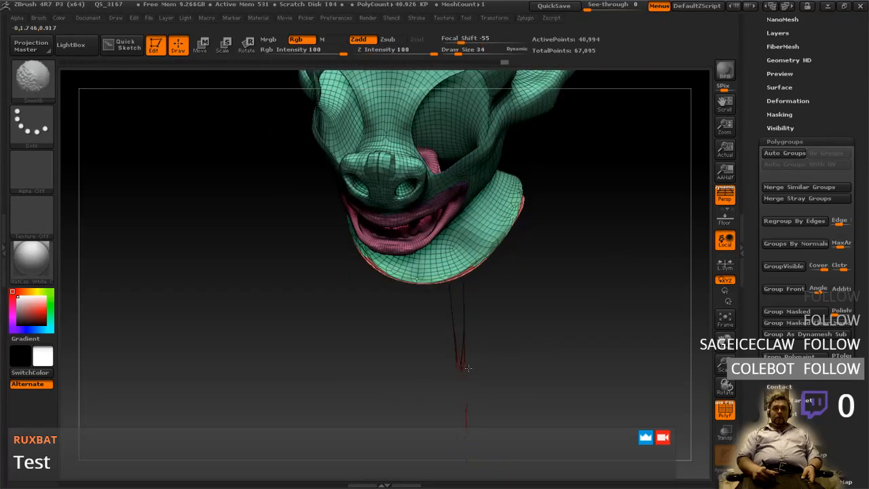
drag(541, 304, 478, 333)
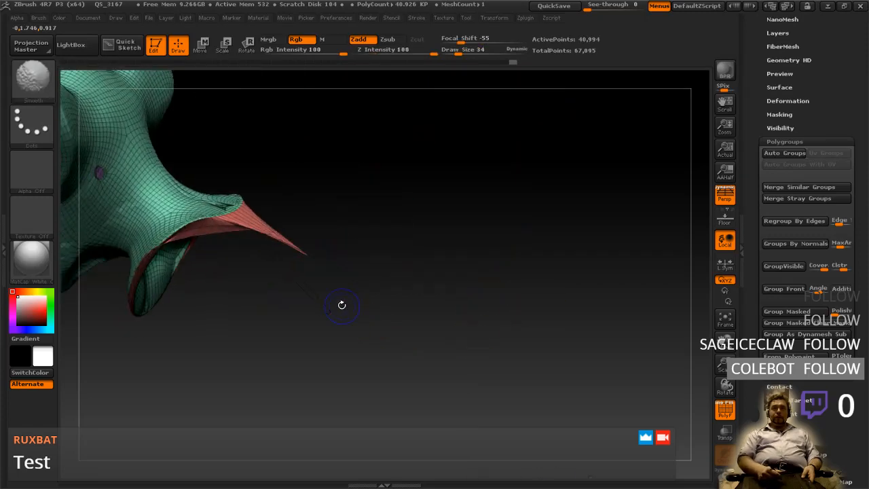
mouse_move(278, 265)
mouse_down()
mouse_move(312, 192)
mouse_move(332, 174)
mouse_move(306, 206)
mouse_up()
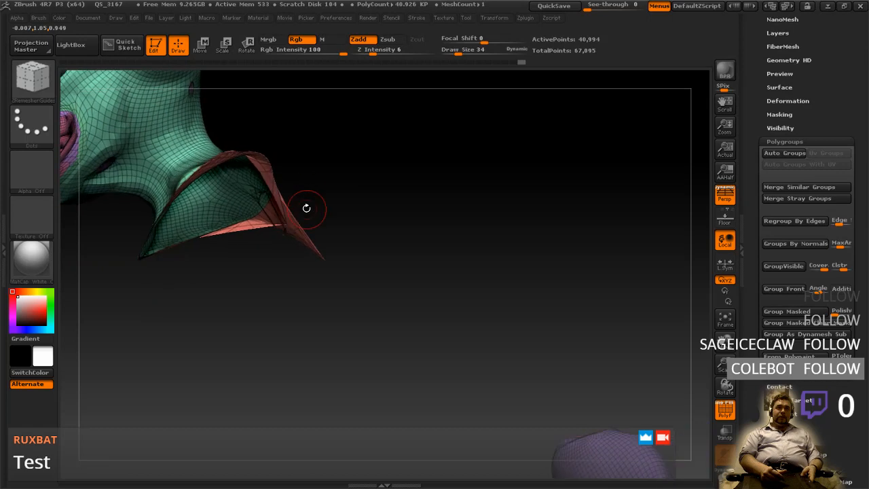
ctrl+right_drag(306, 206, 341, 260)
alt+right_drag(340, 169, 346, 244)
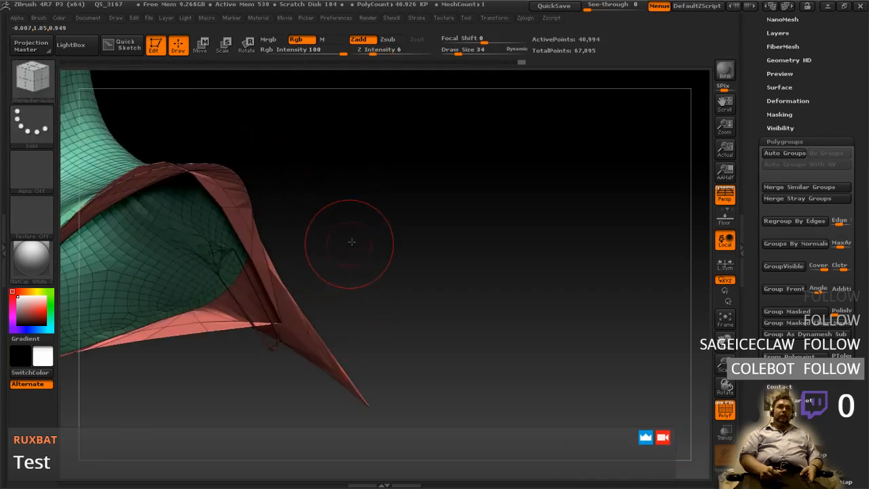
drag(346, 244, 295, 321)
mouse_move(251, 351)
shift+mouse_down()
mouse_move(192, 283)
mouse_move(187, 291)
mouse_move(181, 273)
mouse_move(285, 346)
shift+mouse_up()
drag(339, 414, 314, 357)
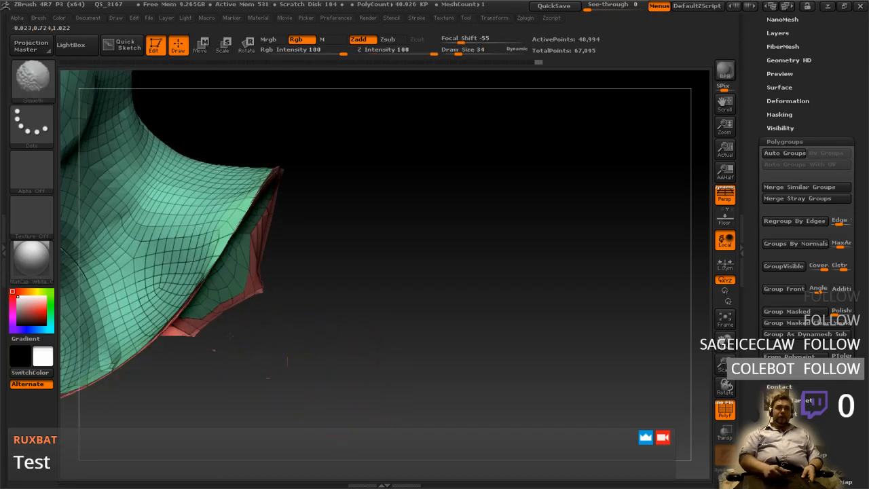
- Undo the smoothing strokes on the neck's red border until the grey torso is displayed again
mouse_move(283, 294)
mouse_down()
mouse_move(255, 346)
mouse_move(298, 324)
mouse_move(321, 298)
mouse_move(278, 329)
mouse_move(275, 283)
mouse_move(291, 271)
mouse_move(382, 285)
mouse_move(459, 266)
mouse_move(529, 298)
mouse_move(572, 364)
mouse_move(551, 314)
mouse_up()
mouse_move(520, 291)
mouse_down()
mouse_move(503, 308)
mouse_move(506, 291)
mouse_up()
ctrl+right_drag(506, 290, 500, 335)
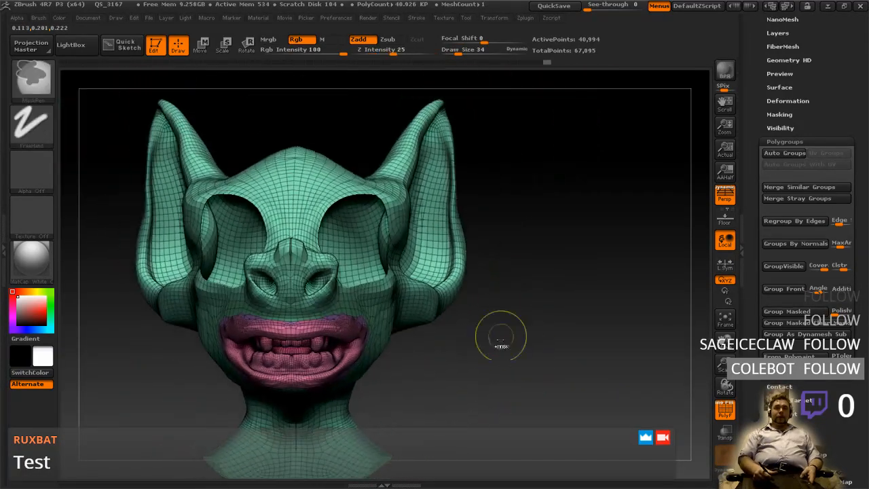
mouse_move(425, 378)
mouse_down()
mouse_move(469, 391)
mouse_move(494, 362)
mouse_move(504, 367)
mouse_move(526, 348)
mouse_move(470, 388)
mouse_move(480, 201)
mouse_up()
key(ctrl+shift)
ctrl+shift+click(564, 318)
ctrl+shift+click(459, 316)
key(ctrl+z)
key(ctrl+z)
key(ctrl+z)
key(ctrl+z)
key(ctrl+z)
- Hide the grey torso polygroup so the head and neck can be worked on around the mouth
ctrl+shift+click(457, 319)
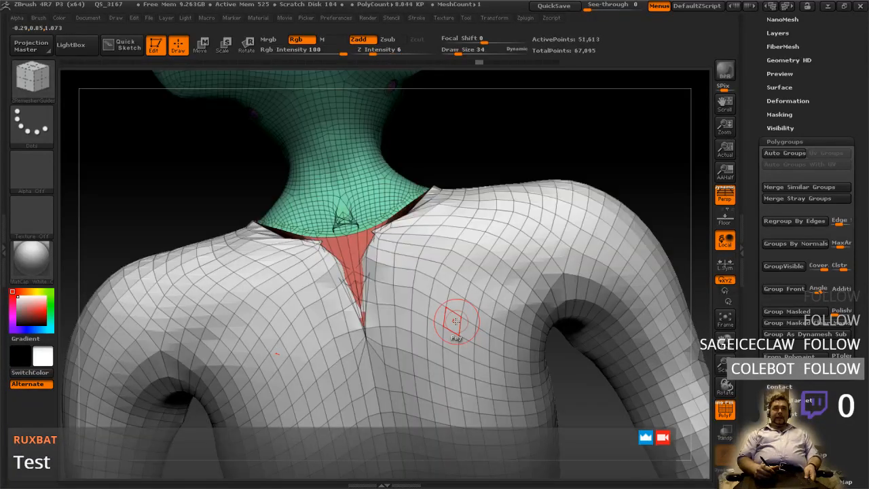
ctrl+shift+click(459, 316)
drag(473, 200, 496, 335)
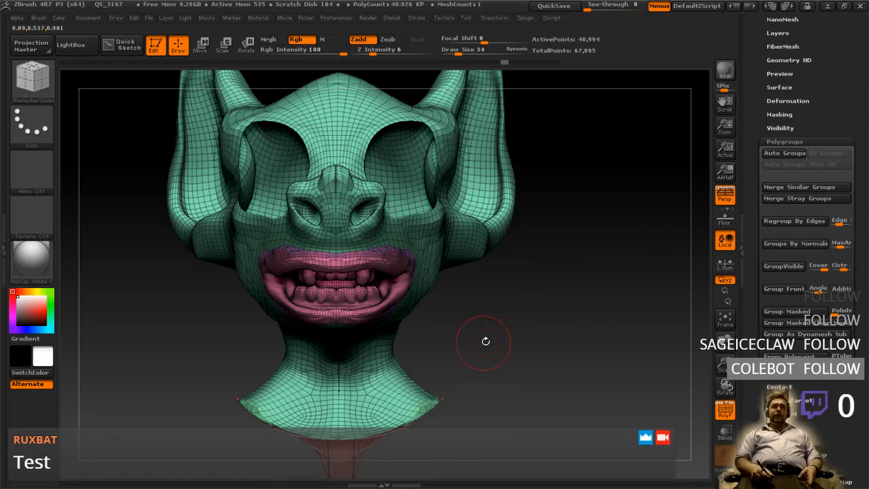
mouse_move(506, 354)
alt+mouse_down()
mouse_move(513, 374)
mouse_move(513, 361)
mouse_move(488, 352)
mouse_move(455, 353)
mouse_move(534, 344)
alt+mouse_up()
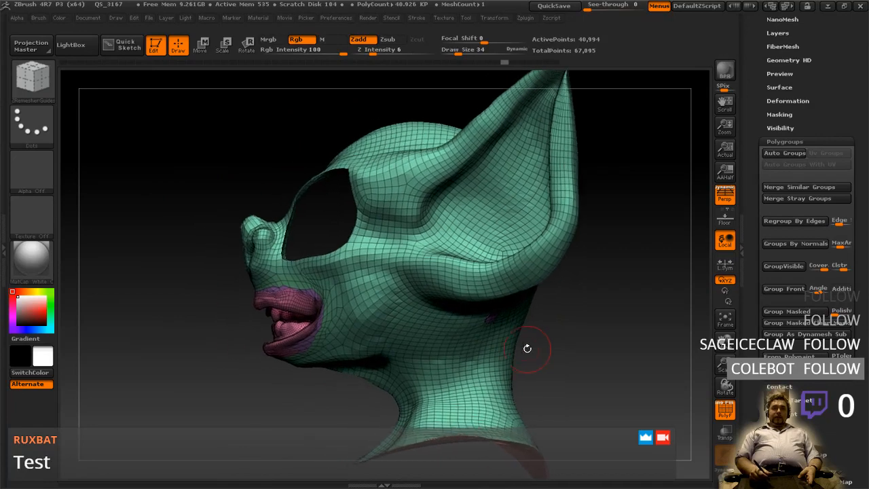
mouse_move(333, 406)
mouse_down()
mouse_move(503, 371)
mouse_move(316, 359)
mouse_up()
alt+drag(570, 353, 490, 350)
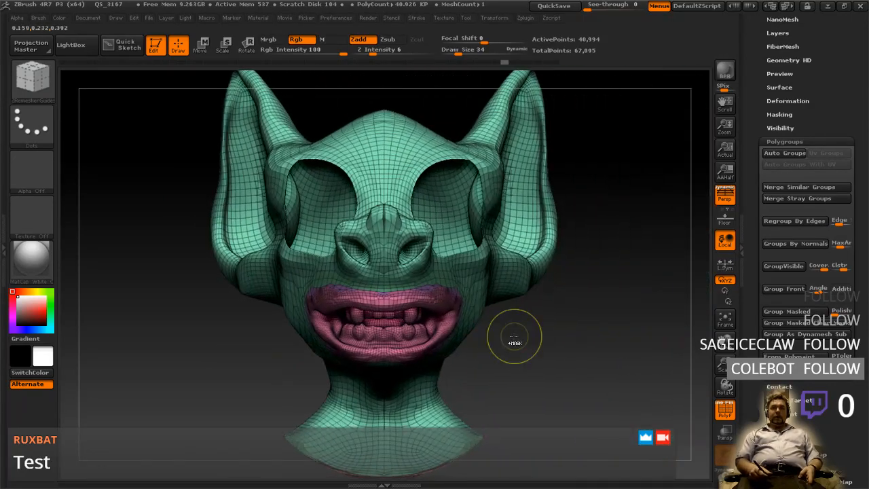
ctrl+right_drag(514, 338, 536, 350)
alt+drag(560, 231, 558, 340)
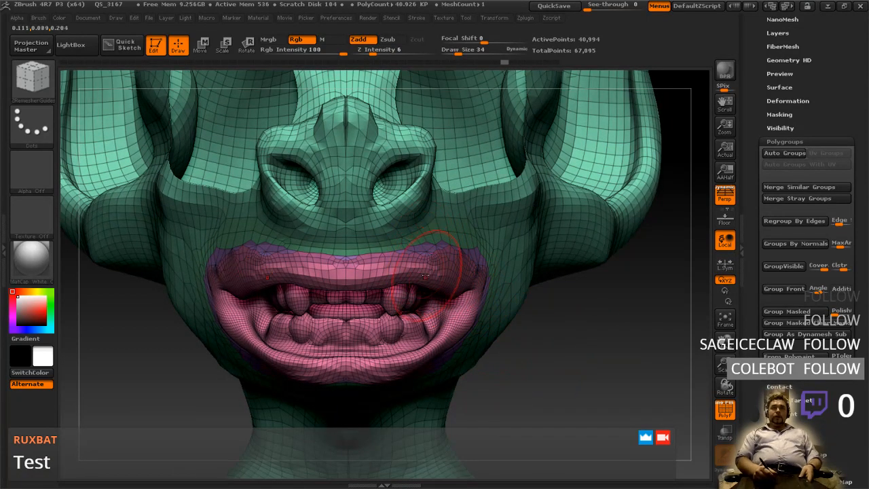
key(ctrl+shift)
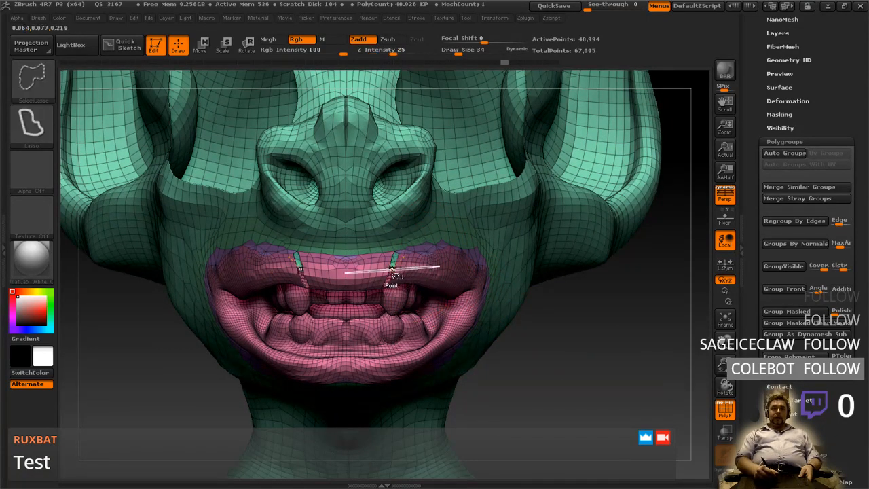
ctrl+shift+click(392, 270)
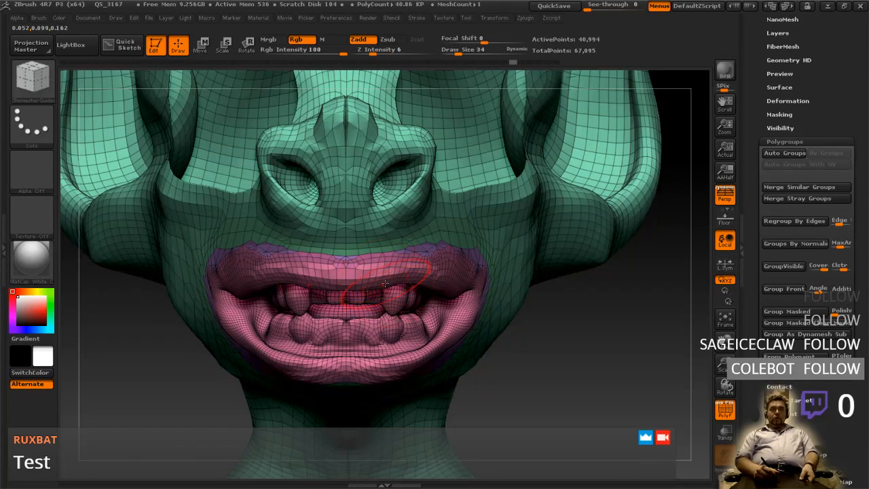
key(ctrl+shift)
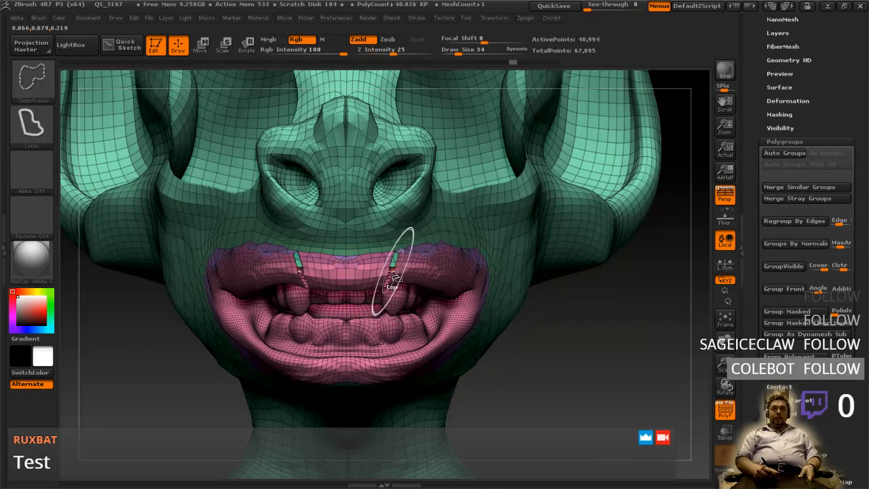
ctrl+shift+click(396, 277)
key(ctrl+z)
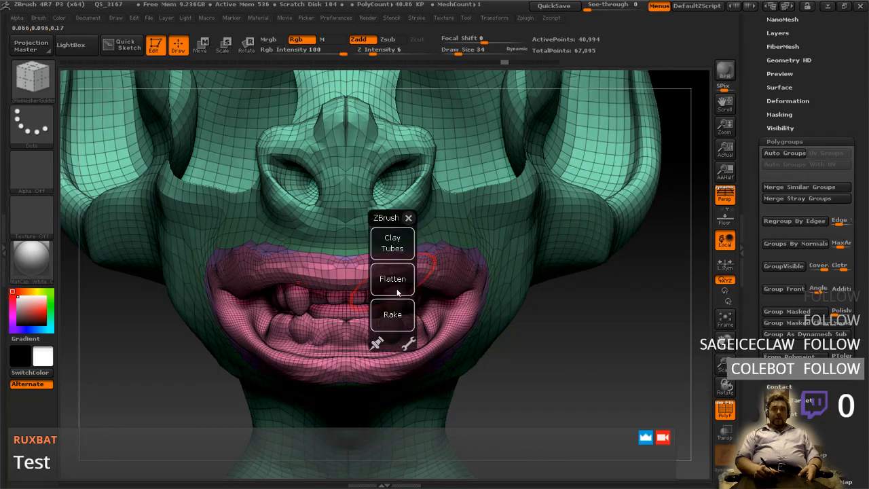
click(410, 219)
right_drag(412, 228, 412, 248)
click(415, 254)
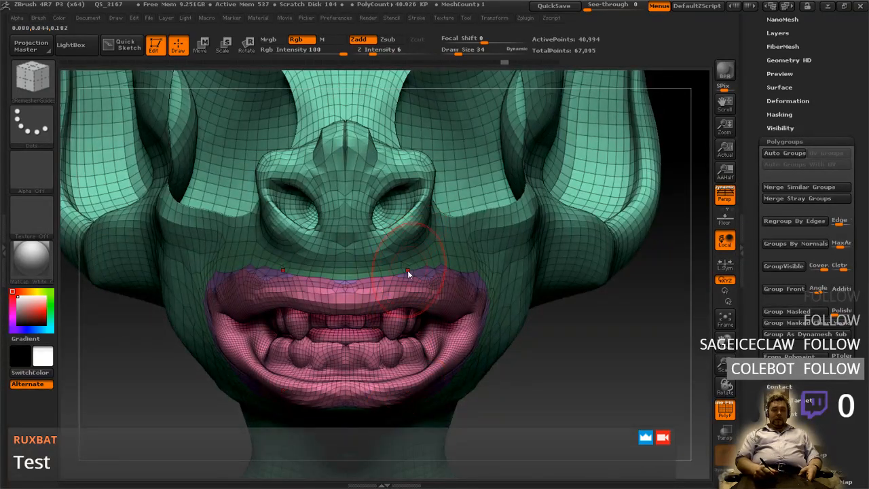
- Hide the pink mouth polygroup and the purple fragments around the lips, and invert the visibility of the mesh
alt+right_drag(403, 281, 388, 329)
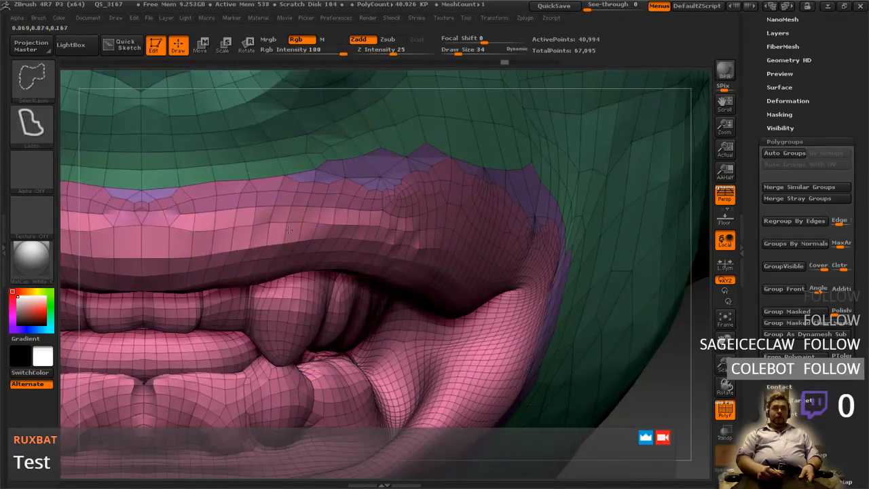
ctrl+shift+click(291, 239)
ctrl+shift+click(360, 180)
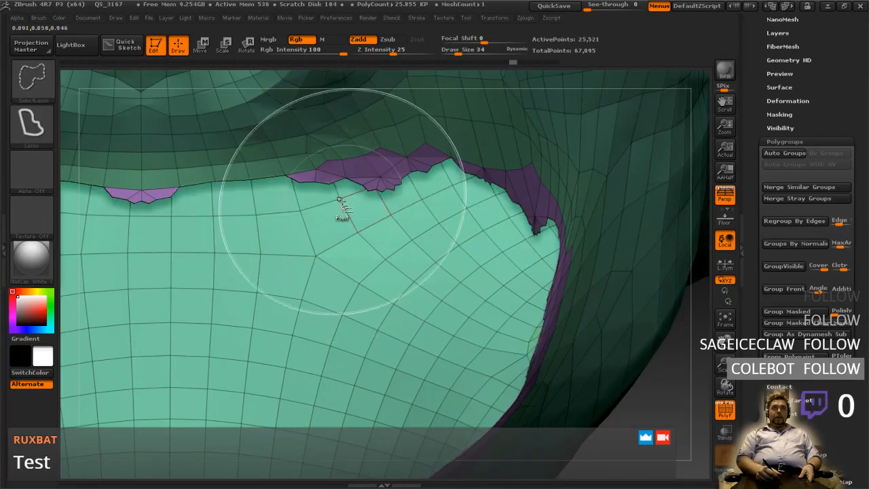
ctrl+shift+click(360, 178)
mouse_move(394, 304)
right_down()
mouse_move(415, 293)
mouse_move(496, 298)
mouse_move(480, 266)
mouse_move(488, 290)
right_up()
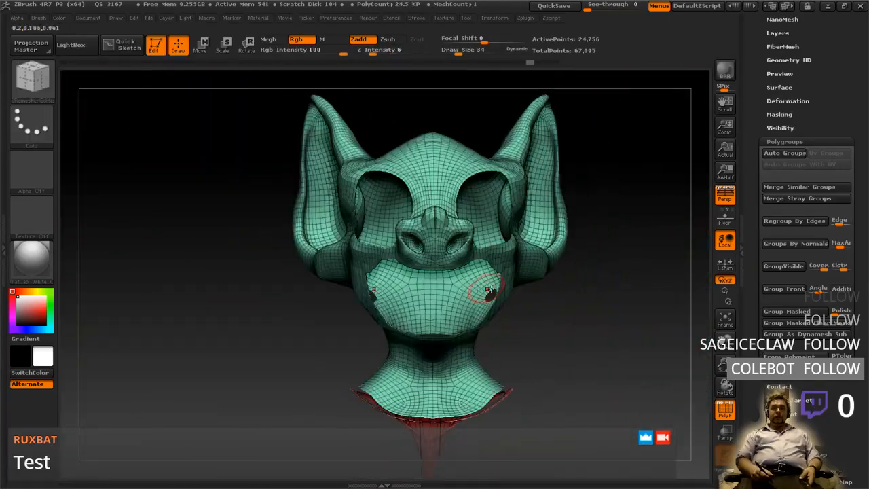
ctrl+shift+click(551, 346)
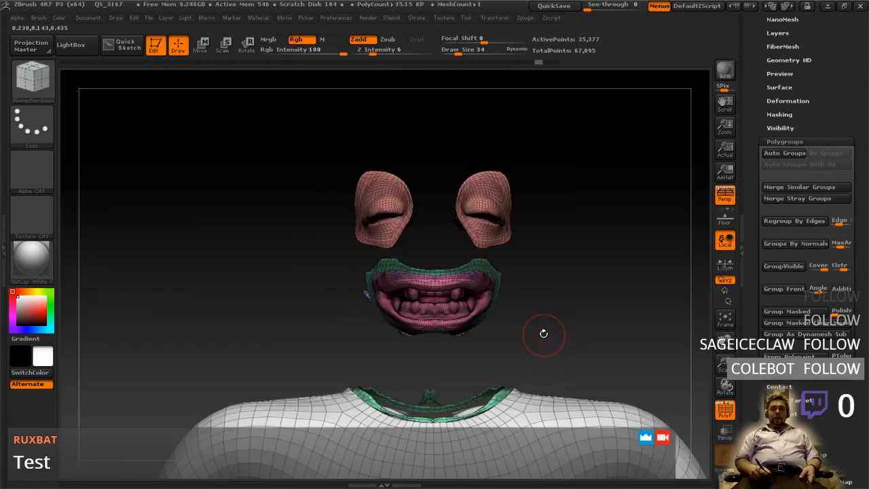
- Isolate the mouth with its green and purple borders using a lasso selection that excludes the eyes, torso and loose fragments
right_drag(536, 319, 518, 337)
right_drag(470, 351, 525, 334)
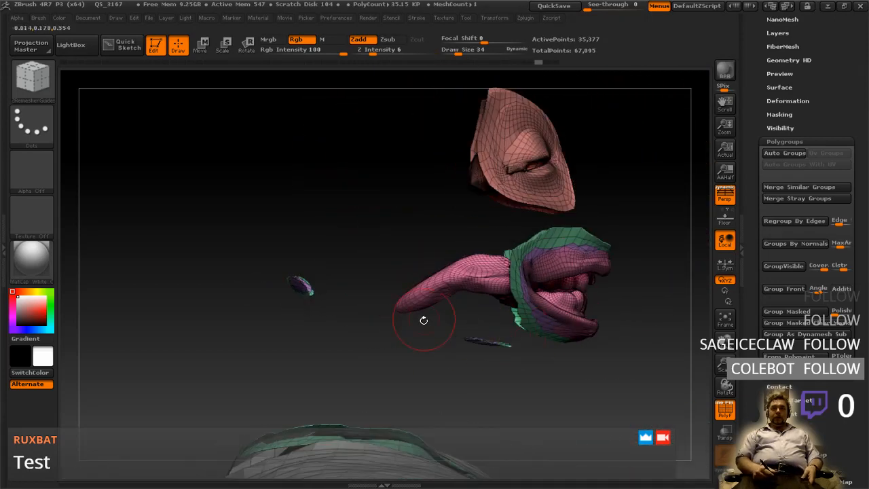
key(ctrl+shift)
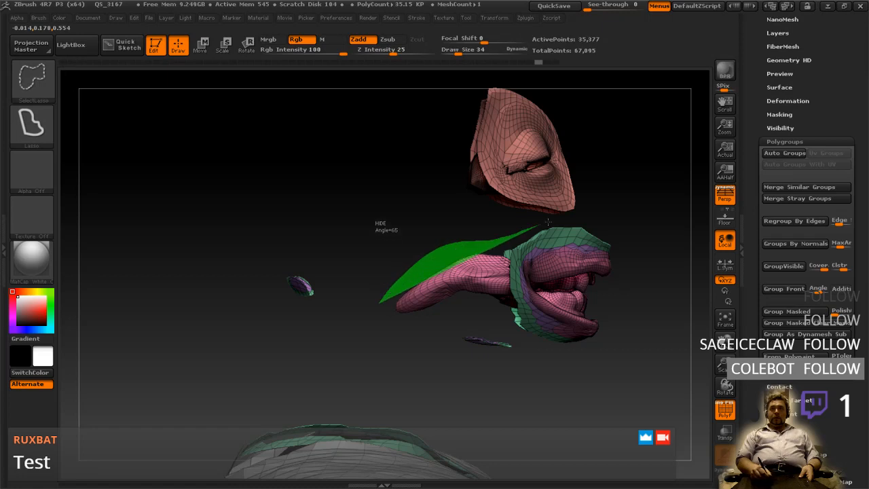
mouse_move(581, 221)
ctrl+shift+mouse_down()
mouse_move(645, 309)
mouse_move(591, 367)
ctrl+shift+mouse_up()
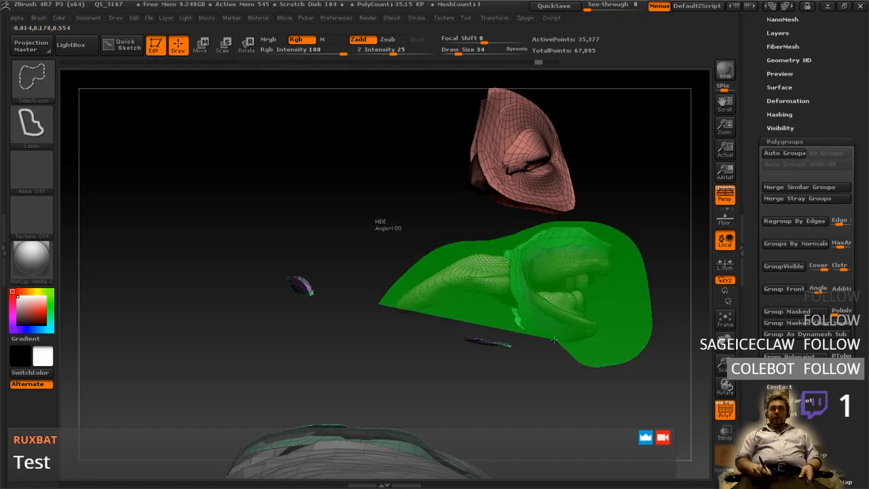
ctrl+shift+drag(476, 323, 356, 314)
- Merge the isolated mouth and its borders into one polygroup with Group Visible, and show the whole mesh
mouse_move(572, 333)
right_down()
mouse_move(522, 313)
mouse_move(542, 291)
mouse_move(484, 315)
mouse_move(495, 308)
right_up()
alt+right_drag(576, 307, 402, 341)
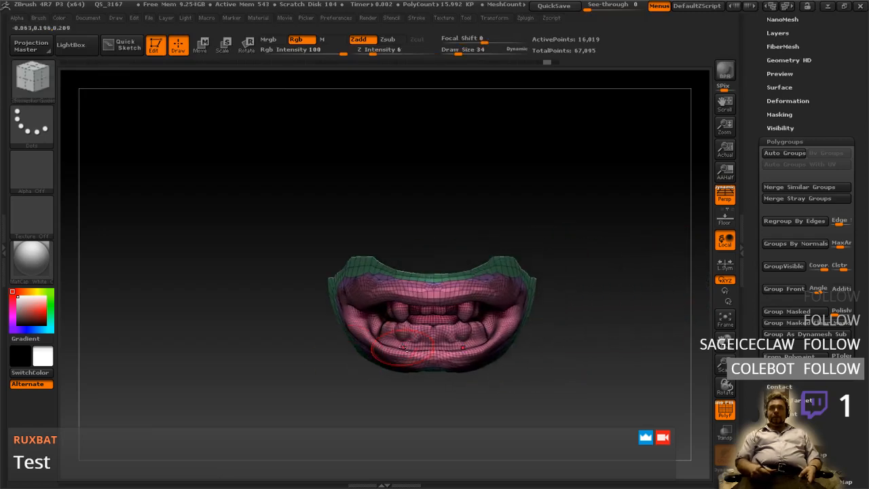
click(782, 267)
key(ctrl+shift)
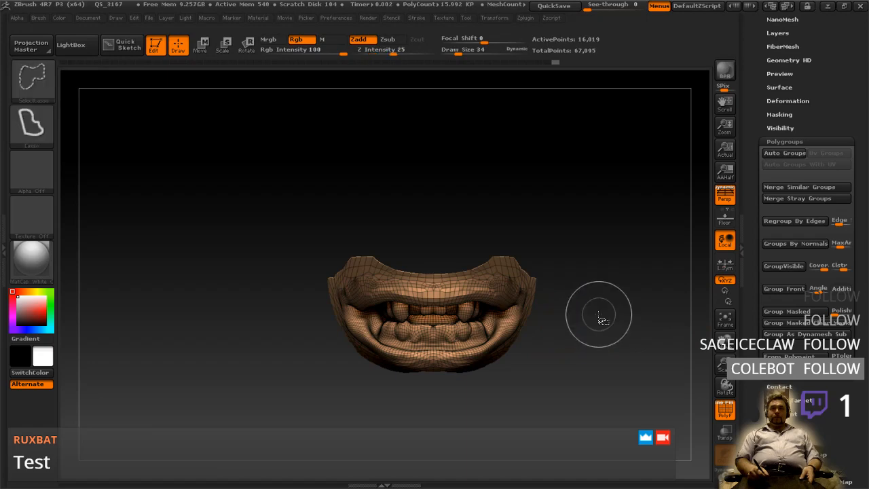
ctrl+shift+click(603, 324)
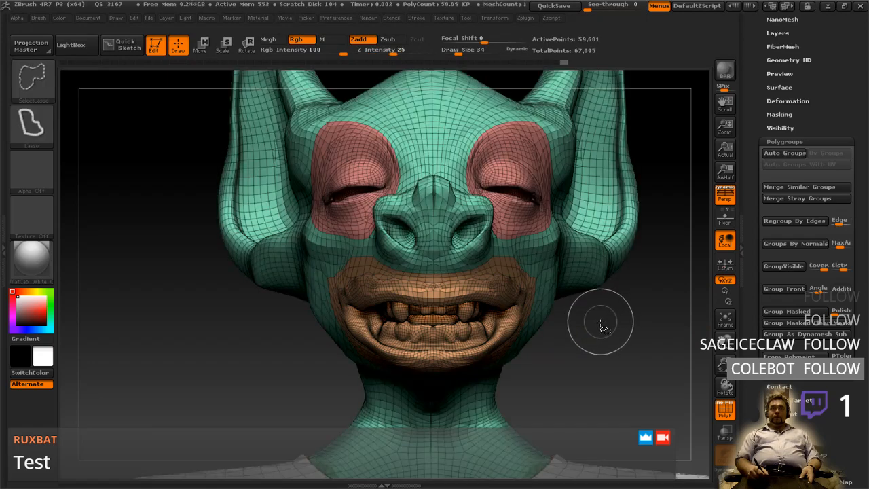
- Smooth the spiky vertices where the grey forearm meets the purple hand at the outer side of the wrist
mouse_move(601, 374)
ctrl+right_down()
mouse_move(597, 337)
mouse_move(588, 334)
mouse_move(586, 344)
mouse_move(595, 364)
mouse_move(602, 324)
mouse_move(600, 345)
mouse_move(581, 345)
mouse_move(589, 392)
ctrl+right_up()
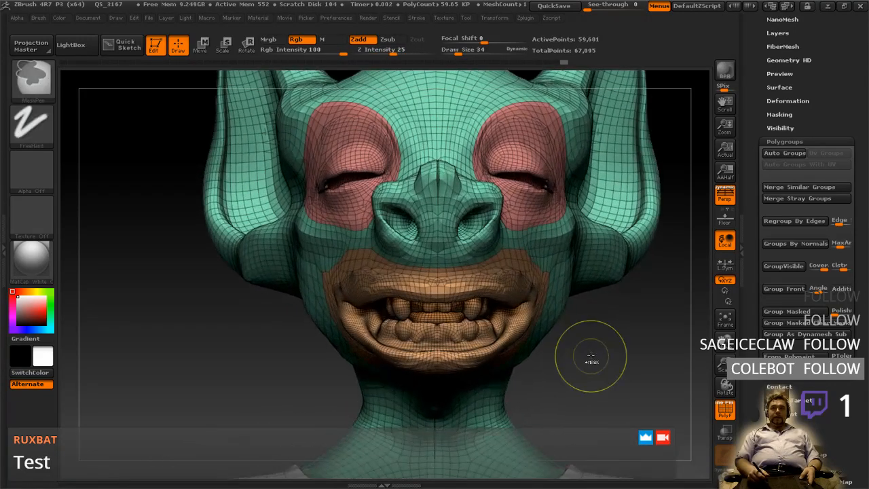
mouse_move(629, 342)
right_down()
mouse_move(582, 352)
mouse_move(632, 356)
mouse_move(568, 357)
mouse_move(590, 359)
mouse_move(589, 275)
right_up()
mouse_move(583, 372)
ctrl+right_down()
mouse_move(591, 310)
mouse_move(583, 330)
mouse_move(572, 309)
ctrl+right_up()
ctrl+right_drag(540, 414, 527, 376)
mouse_move(459, 388)
alt+right_down()
mouse_move(492, 345)
mouse_move(500, 393)
alt+right_up()
mouse_move(591, 389)
alt+right_down()
mouse_move(495, 320)
mouse_move(502, 393)
mouse_move(578, 359)
mouse_move(490, 248)
alt+right_up()
alt+right_drag(518, 384, 463, 327)
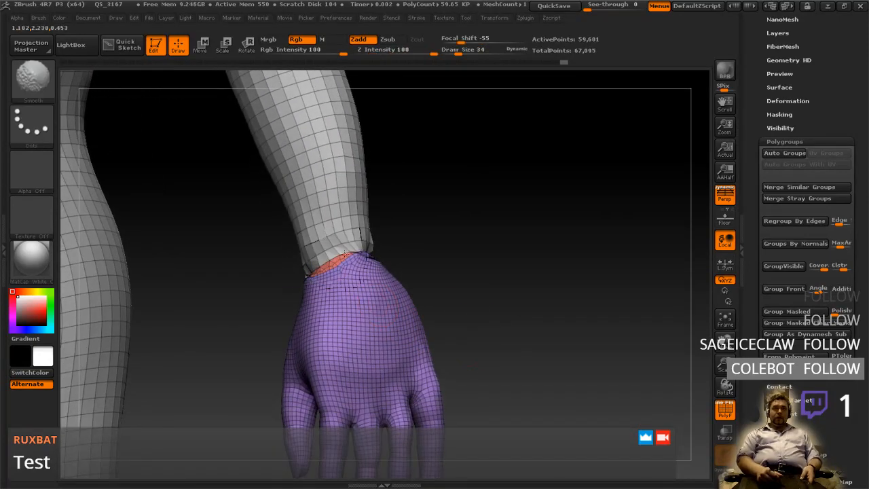
shift+drag(360, 251, 370, 255)
- Smooth the rest of the red wrist seam towards the thumb side of the hand
right_drag(463, 327, 529, 319)
mouse_move(397, 243)
right_down()
mouse_move(385, 263)
mouse_move(411, 241)
mouse_move(424, 257)
mouse_move(455, 263)
right_up()
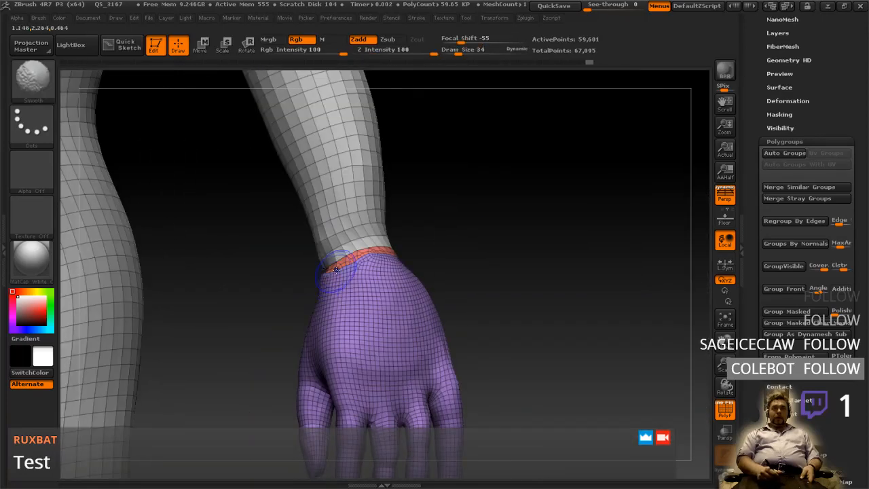
right_drag(333, 273, 351, 275)
drag(327, 259, 331, 232)
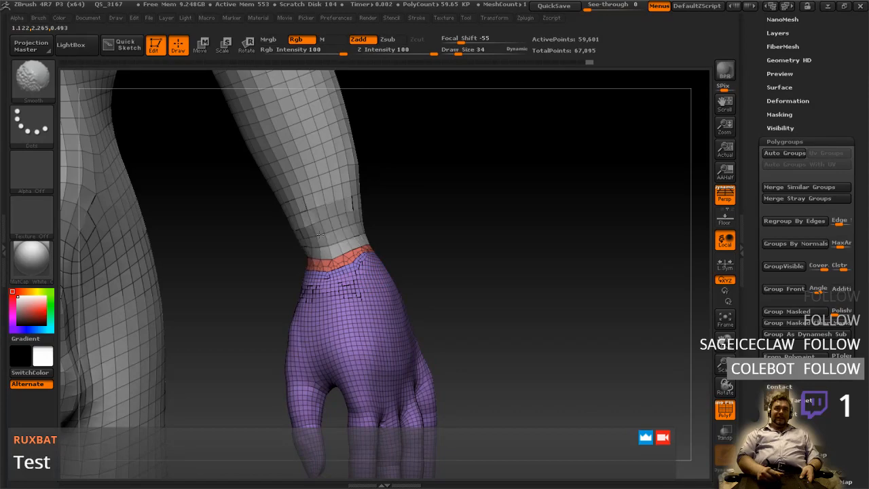
mouse_move(271, 272)
mouse_down()
mouse_move(415, 243)
mouse_move(429, 207)
mouse_move(413, 226)
mouse_move(500, 223)
mouse_up()
key(shift)
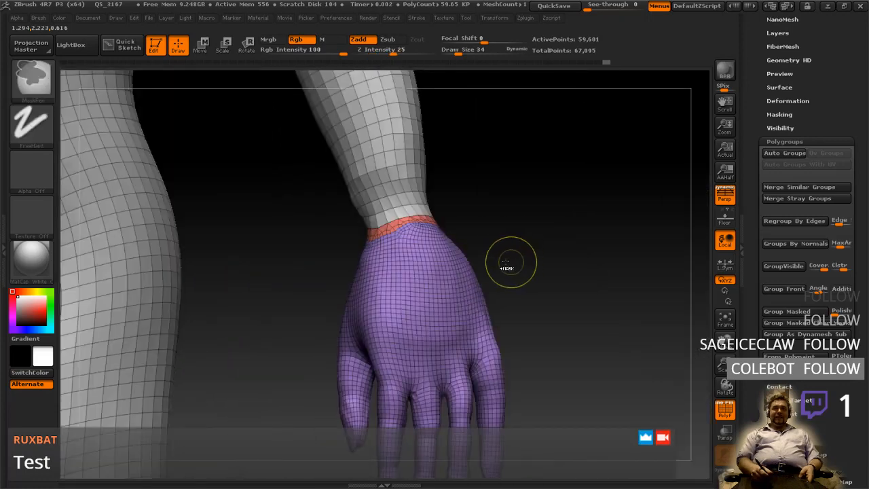
- Hide the purple hands and the red border strips, and invert the visibility to isolate those polygroups
mouse_move(514, 262)
ctrl+right_down()
mouse_move(487, 236)
mouse_move(502, 289)
ctrl+right_up()
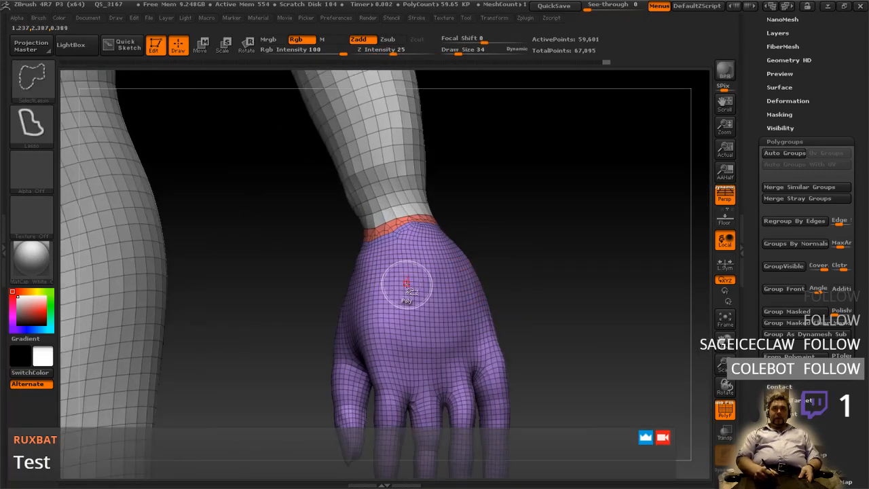
ctrl+shift+click(408, 288)
ctrl+shift+click(509, 237)
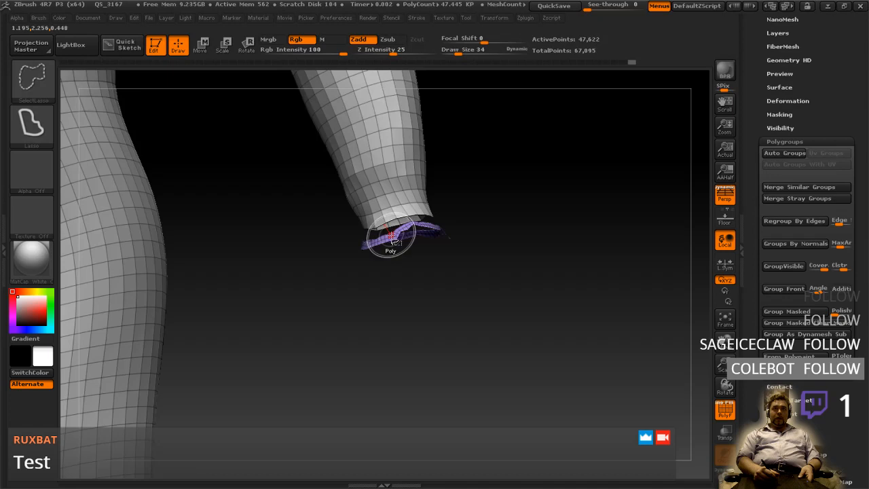
ctrl+shift+drag(503, 209, 504, 246)
ctrl+right_drag(525, 292, 493, 240)
alt+right_drag(490, 271, 526, 404)
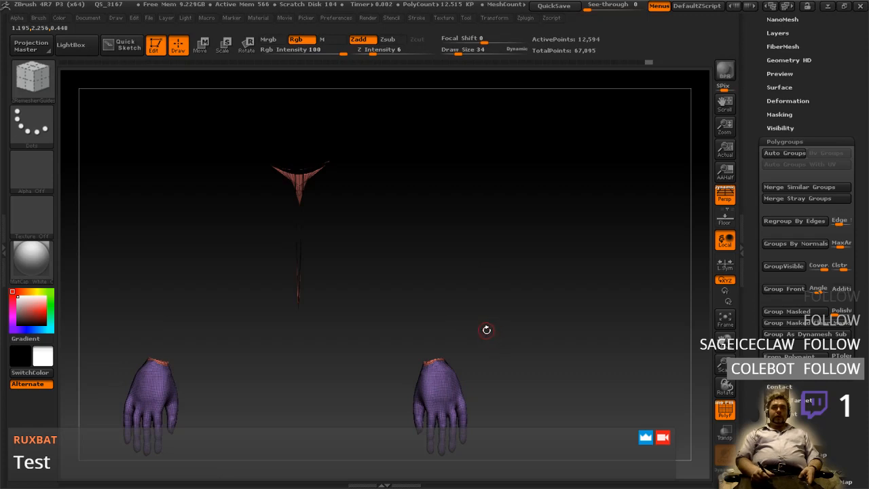
alt+right_drag(488, 333, 521, 293)
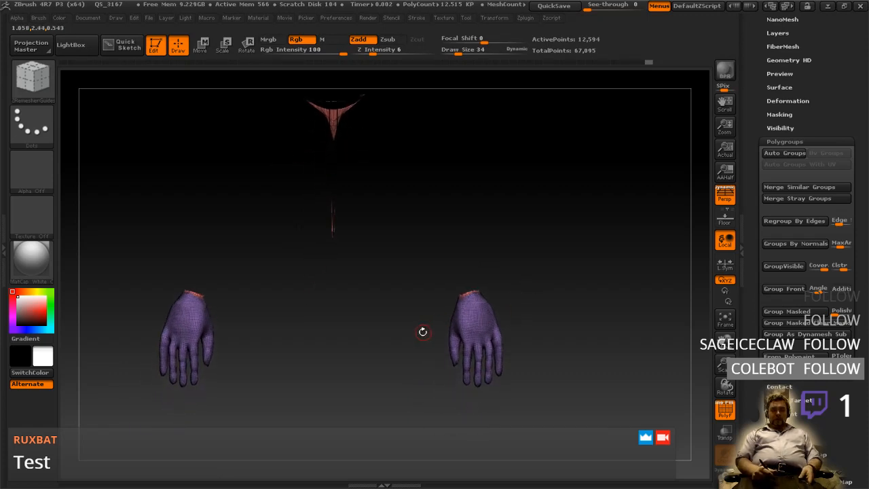
- Hide the stray red strips away from the hands and merge the isolated hands into one polygroup with Group Visible
ctrl+shift+drag(410, 295, 411, 252)
mouse_move(495, 278)
mouse_down()
mouse_move(419, 314)
mouse_move(370, 306)
mouse_move(500, 420)
mouse_move(530, 270)
mouse_move(494, 433)
mouse_move(417, 291)
mouse_move(519, 294)
mouse_up()
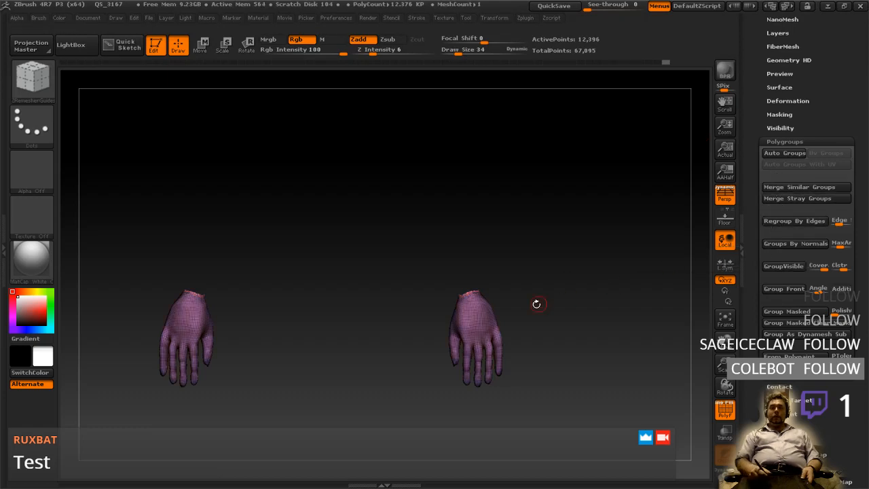
key(super+a)
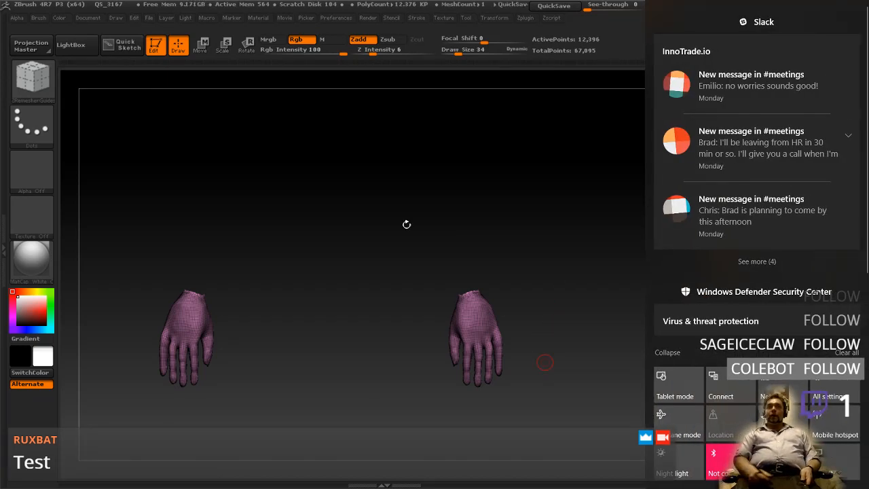
click(564, 233)
- Show the whole goblin mesh again
mouse_move(536, 331)
alt+right_down()
mouse_move(506, 310)
mouse_move(543, 341)
alt+right_up()
alt+right_drag(543, 341, 559, 311)
mouse_move(559, 312)
mouse_down()
mouse_move(597, 306)
mouse_move(522, 317)
mouse_move(562, 319)
mouse_up()
ctrl+right_drag(558, 328, 545, 279)
alt+right_drag(545, 280, 567, 369)
ctrl+shift+click(564, 278)
alt+drag(565, 163, 549, 297)
alt+drag(547, 411, 596, 394)
alt+drag(563, 293, 576, 332)
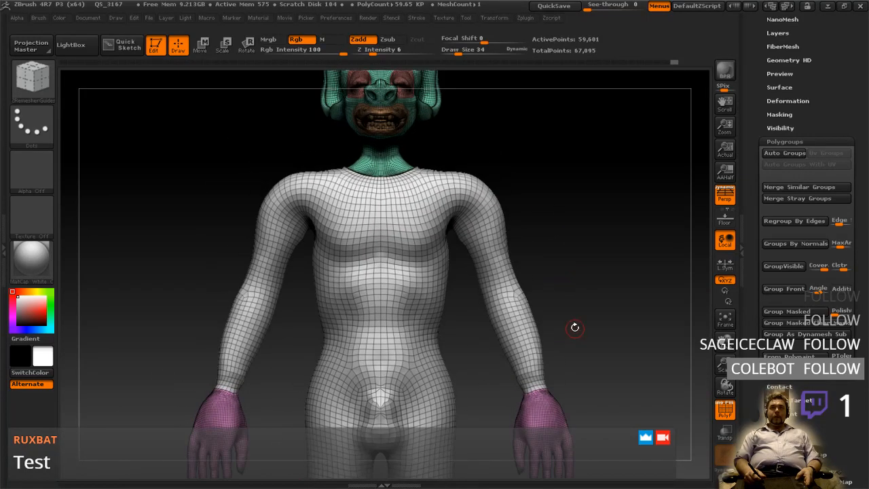
- Isolate the grey body, invert the visibility, and hide the red border strip below the green neck
alt+drag(540, 247, 318, 303)
ctrl+right_drag(519, 320, 516, 332)
ctrl+right_drag(482, 387, 484, 339)
right_drag(485, 339, 546, 370)
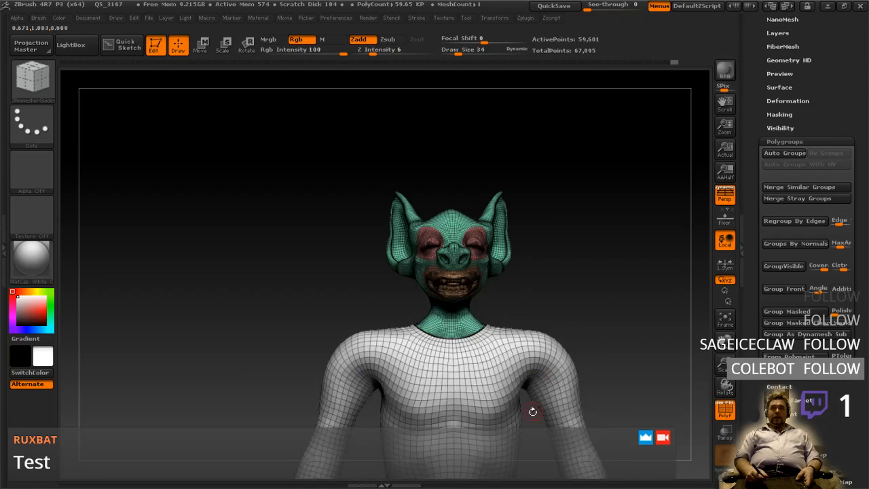
alt+right_drag(532, 402, 519, 360)
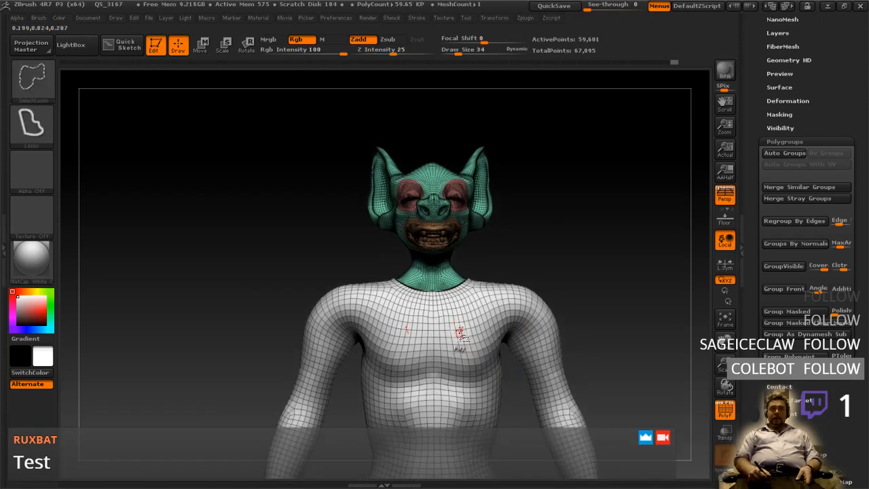
ctrl+right_drag(459, 332, 466, 352)
mouse_move(458, 302)
alt+right_down()
mouse_move(460, 363)
mouse_move(446, 310)
mouse_move(450, 333)
alt+right_up()
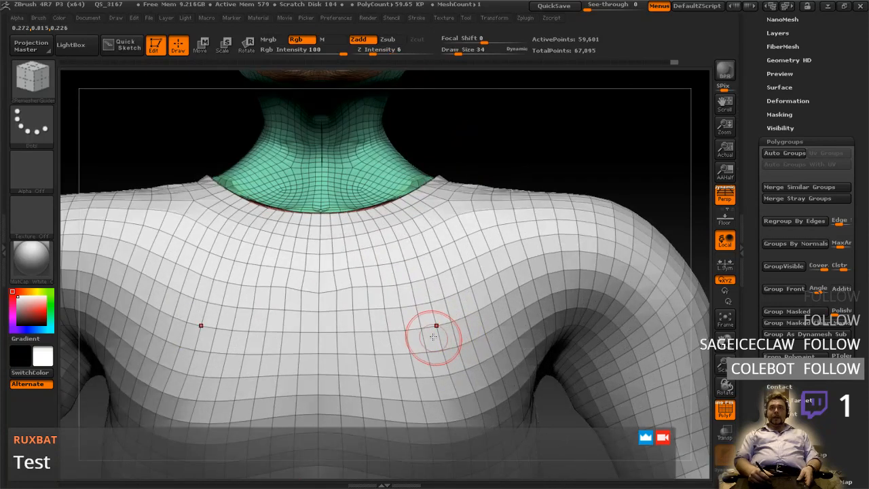
ctrl+shift+click(430, 339)
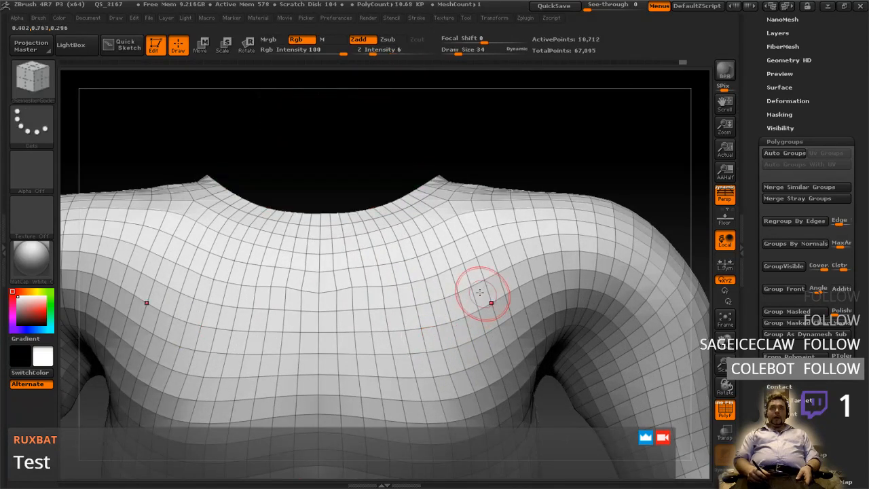
ctrl+shift+drag(521, 136, 535, 158)
shift+right_drag(531, 162, 444, 213)
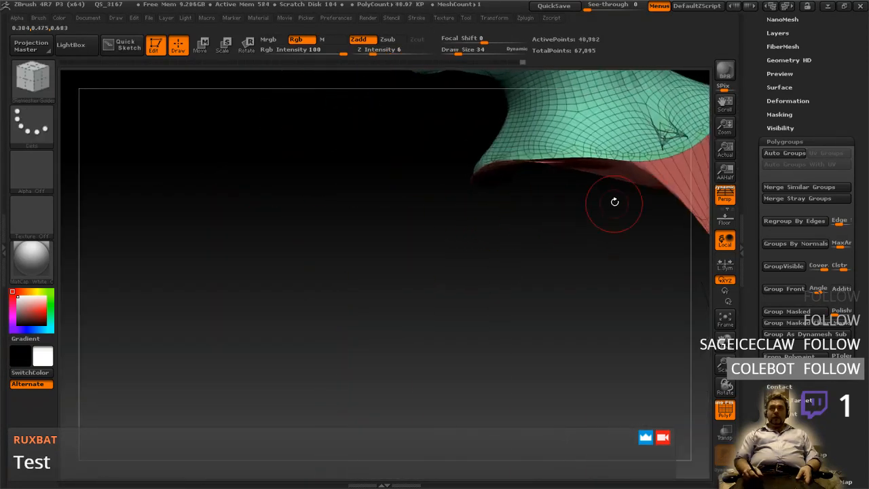
ctrl+shift+click(675, 180)
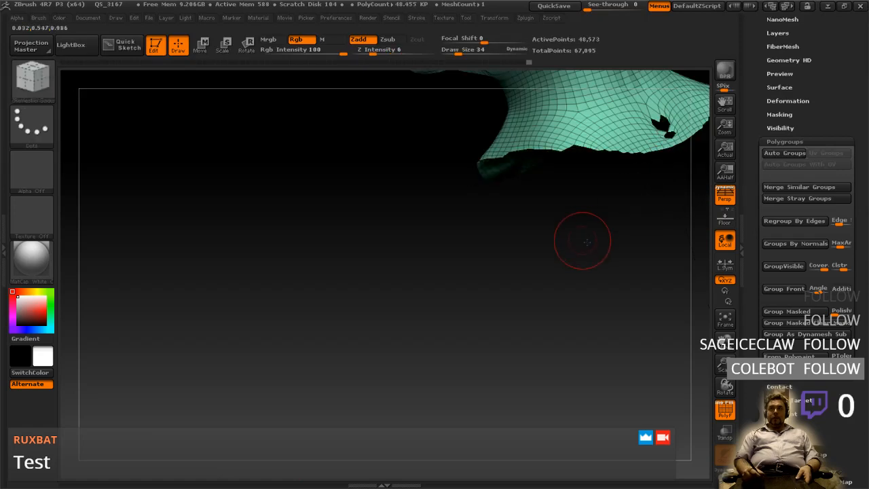
- Invert the visibility to isolate the grey body together with its border pieces
drag(581, 237, 638, 242)
mouse_move(592, 245)
shift+right_down()
mouse_move(638, 264)
mouse_move(622, 213)
shift+right_up()
ctrl+right_drag(621, 254, 611, 226)
alt+right_drag(583, 261, 365, 337)
alt+right_drag(522, 242, 453, 272)
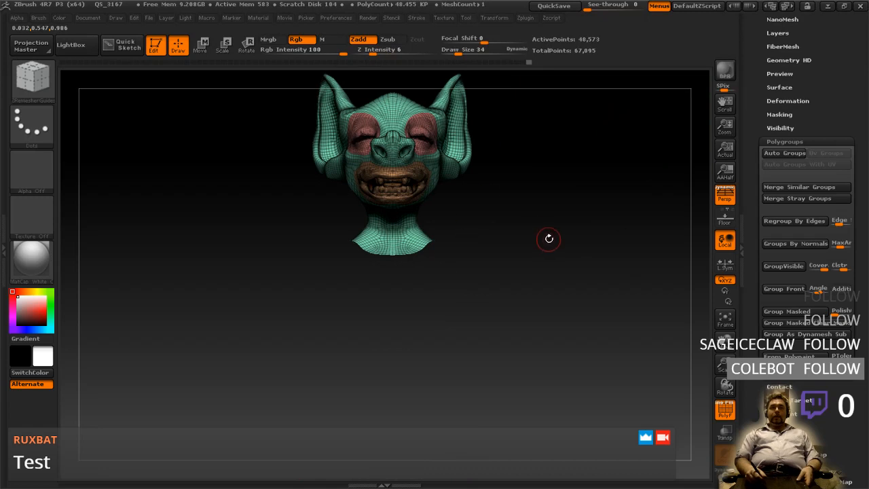
ctrl+shift+click(549, 245)
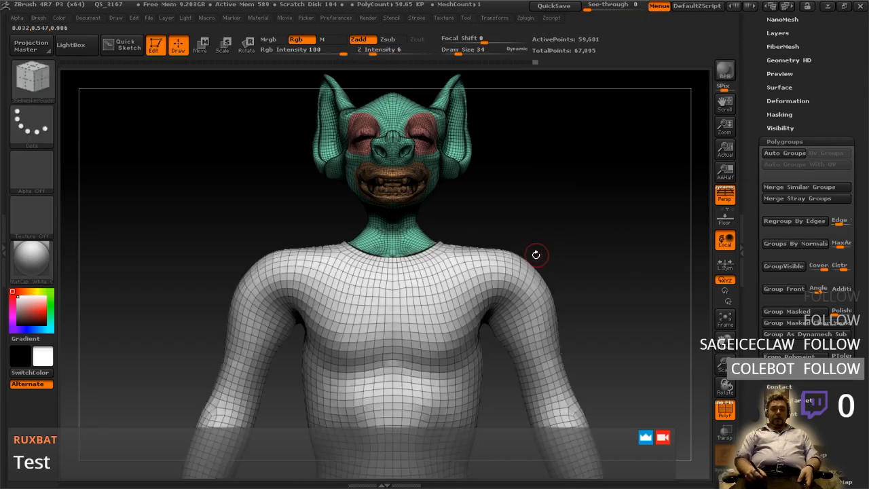
key(ctrl+z)
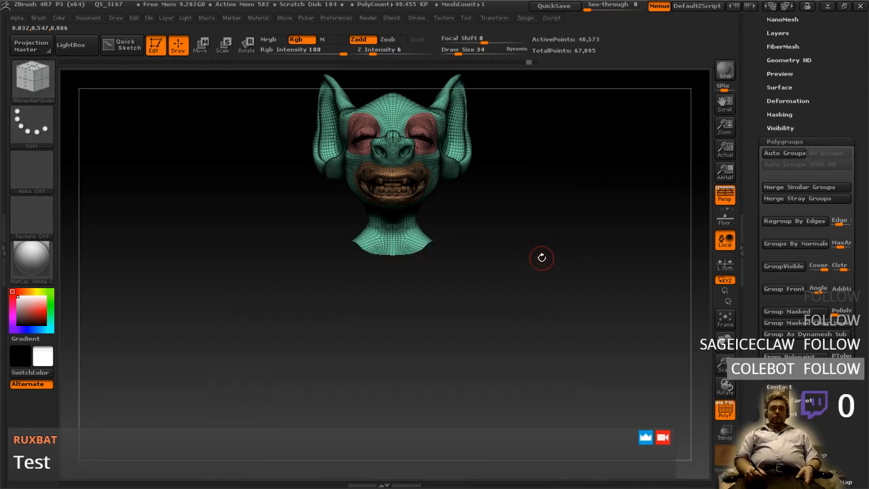
ctrl+shift+click(556, 251)
- Isolate the grey body with a lasso selection, hiding the stray fragments floating above the neck opening
mouse_move(532, 270)
mouse_down()
mouse_move(492, 272)
mouse_move(574, 263)
mouse_move(578, 283)
mouse_move(496, 285)
mouse_move(562, 305)
mouse_up()
ctrl+right_drag(580, 316, 562, 264)
ctrl+right_drag(543, 298, 538, 270)
mouse_move(524, 307)
ctrl+right_down()
mouse_move(525, 280)
mouse_move(536, 323)
mouse_move(559, 275)
ctrl+right_up()
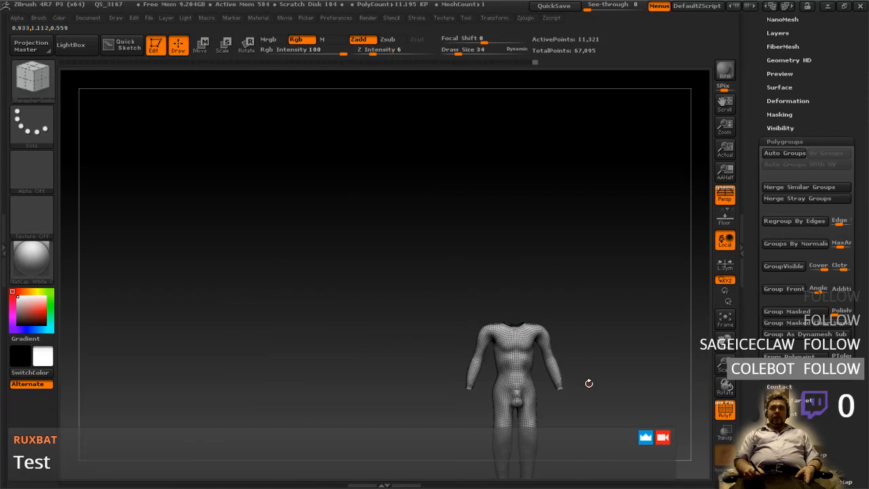
alt+right_drag(493, 286, 459, 347)
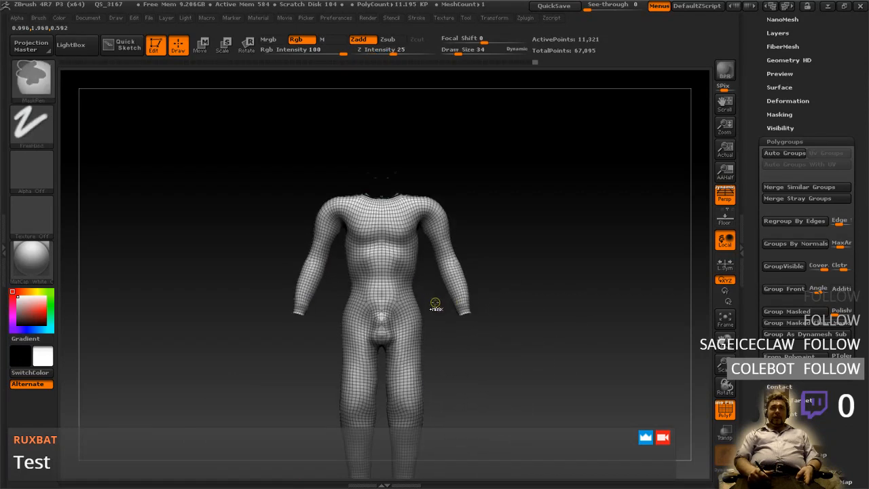
ctrl+right_drag(433, 300, 443, 281)
mouse_move(447, 323)
alt+right_down()
mouse_move(467, 280)
mouse_move(463, 301)
alt+right_up()
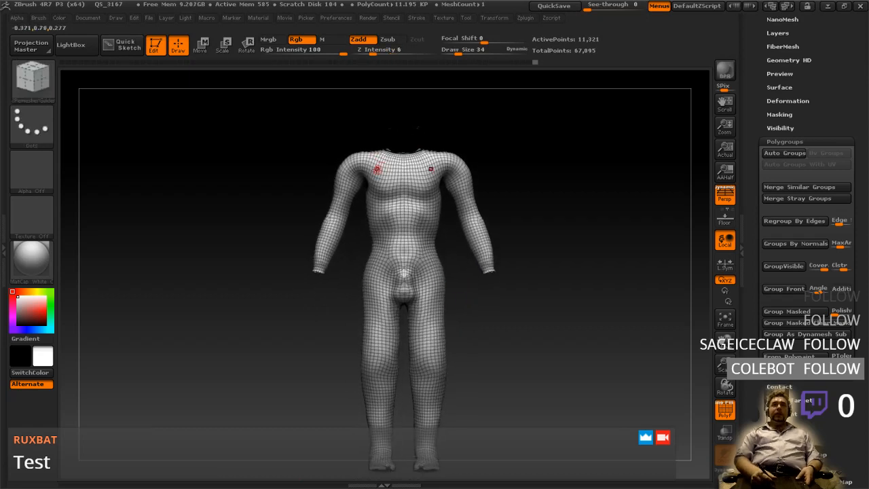
key(ctrl+shift)
key(ctrl+shift)
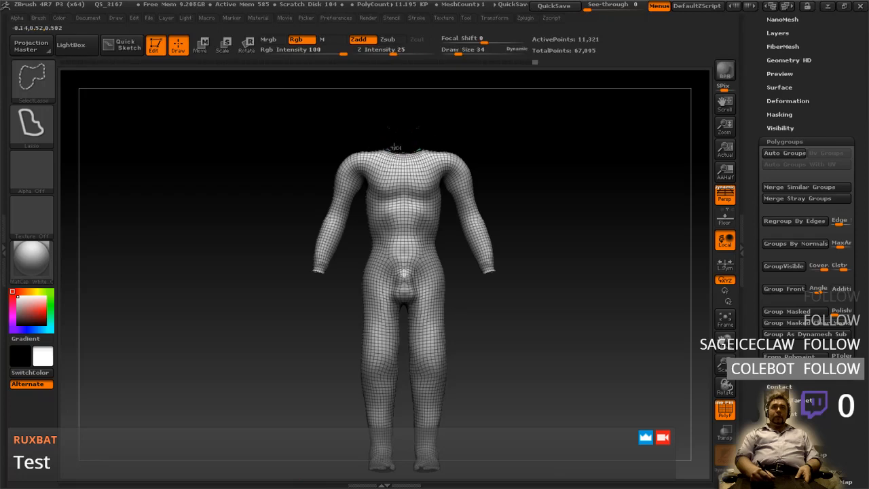
mouse_move(311, 181)
ctrl+shift+mouse_down()
mouse_move(353, 421)
mouse_move(441, 475)
mouse_move(583, 271)
mouse_move(557, 216)
ctrl+shift+mouse_up()
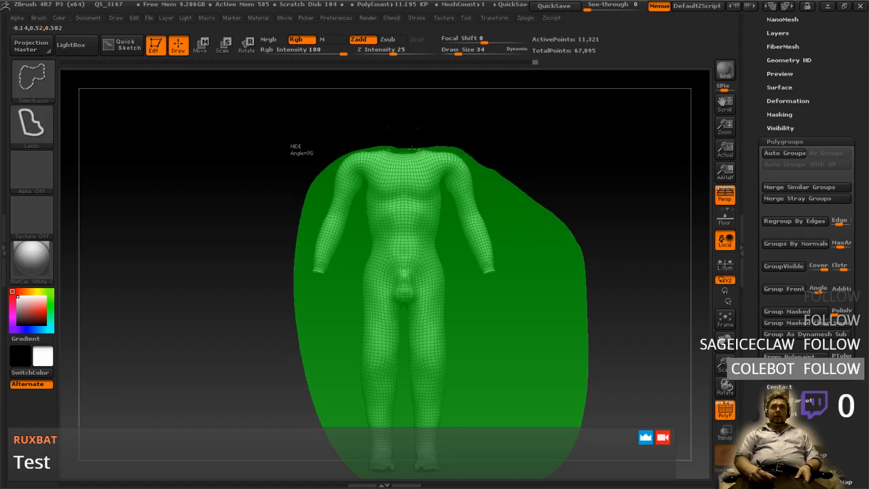
ctrl+shift+drag(392, 143, 393, 145)
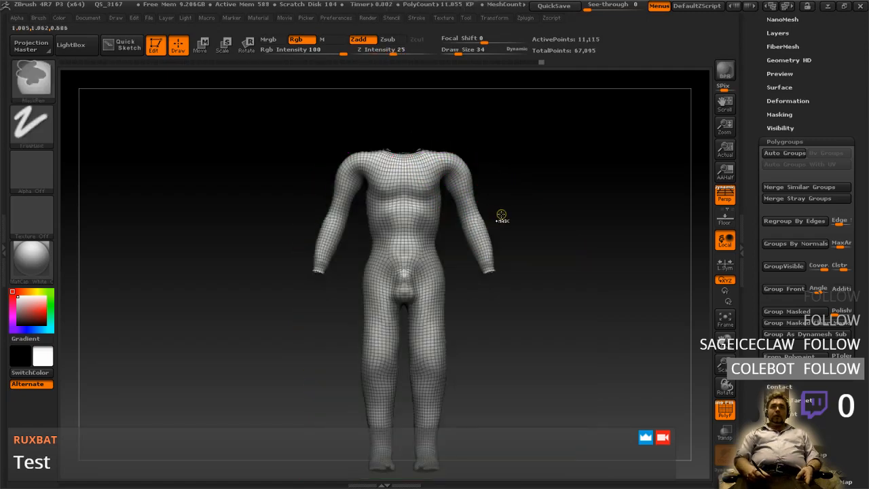
- Hide the green border strip and the loose green fragment at the nape of the neck opening
ctrl+right_drag(502, 216, 517, 338)
mouse_move(502, 194)
mouse_down()
mouse_move(523, 249)
mouse_move(508, 277)
mouse_move(546, 292)
mouse_move(563, 269)
mouse_up()
drag(554, 307, 589, 308)
alt+right_drag(510, 312, 516, 370)
mouse_move(495, 343)
alt+right_down()
mouse_move(513, 294)
mouse_move(491, 372)
mouse_move(501, 392)
mouse_move(453, 345)
mouse_move(422, 356)
mouse_move(419, 334)
mouse_move(429, 327)
mouse_move(437, 339)
mouse_move(446, 327)
mouse_move(441, 306)
mouse_move(459, 317)
alt+right_up()
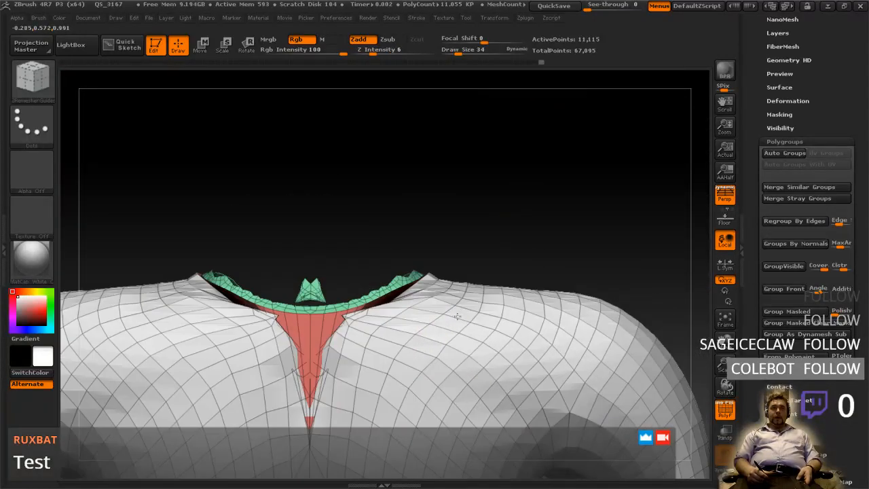
mouse_move(360, 289)
ctrl+right_down()
mouse_move(358, 310)
mouse_move(392, 316)
ctrl+right_up()
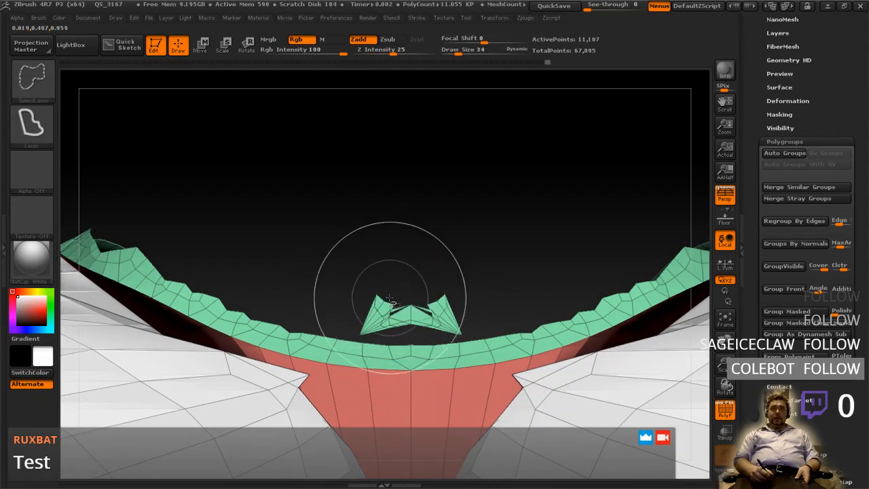
ctrl+alt+shift+click(380, 301)
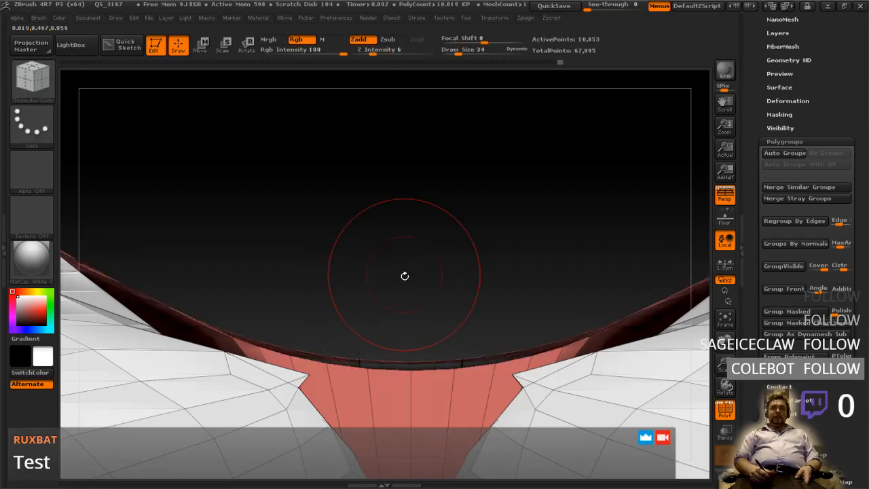
- Merge the isolated grey body and its red border pieces into one polygroup with Group Visible
ctrl+right_drag(409, 299, 400, 279)
drag(389, 287, 479, 297)
ctrl+right_drag(478, 297, 397, 175)
alt+right_drag(428, 308, 391, 178)
alt+right_drag(406, 374, 417, 352)
alt+right_drag(379, 141, 462, 318)
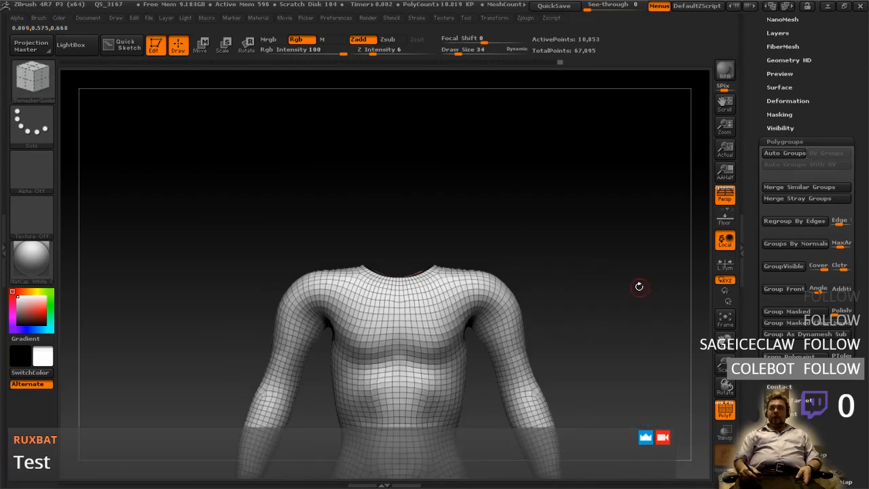
ctrl+right_drag(603, 282, 544, 171)
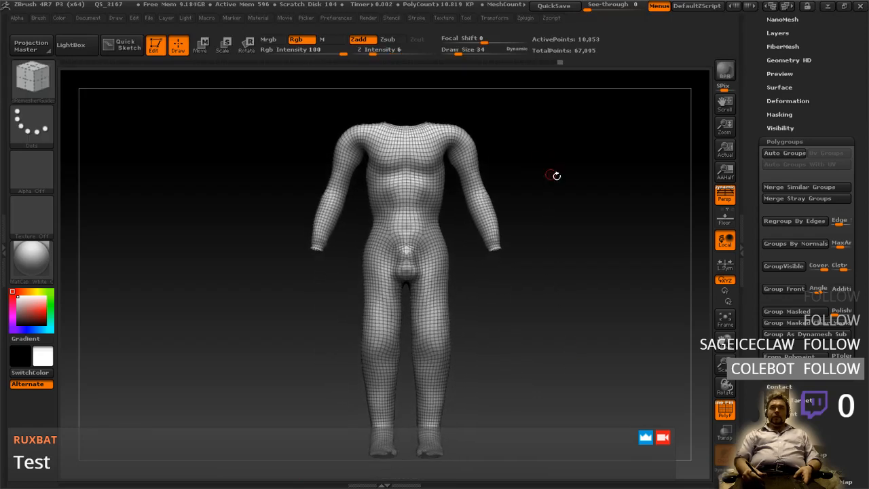
click(774, 266)
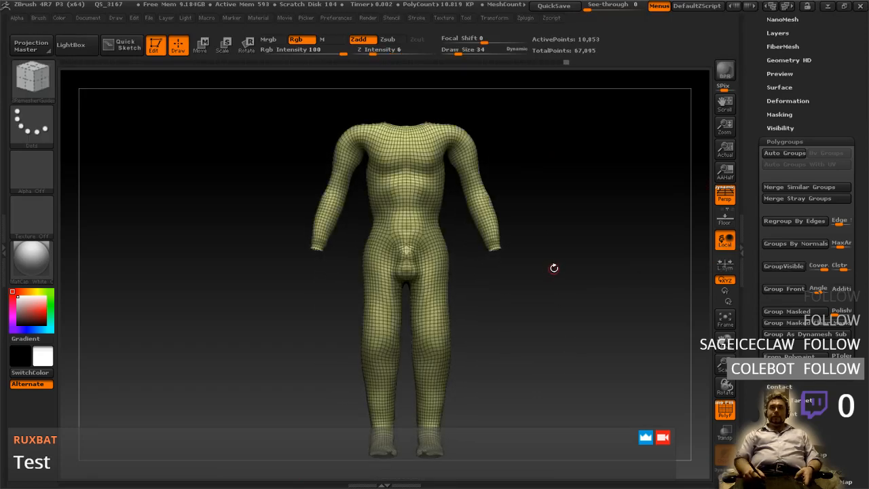
- Check the open neck border of the merged body and unhide the rest of the mesh
mouse_move(539, 271)
ctrl+right_down()
mouse_move(537, 265)
mouse_move(531, 323)
mouse_move(476, 236)
mouse_move(490, 196)
mouse_move(503, 230)
mouse_move(543, 265)
mouse_move(525, 292)
mouse_move(448, 262)
ctrl+right_up()
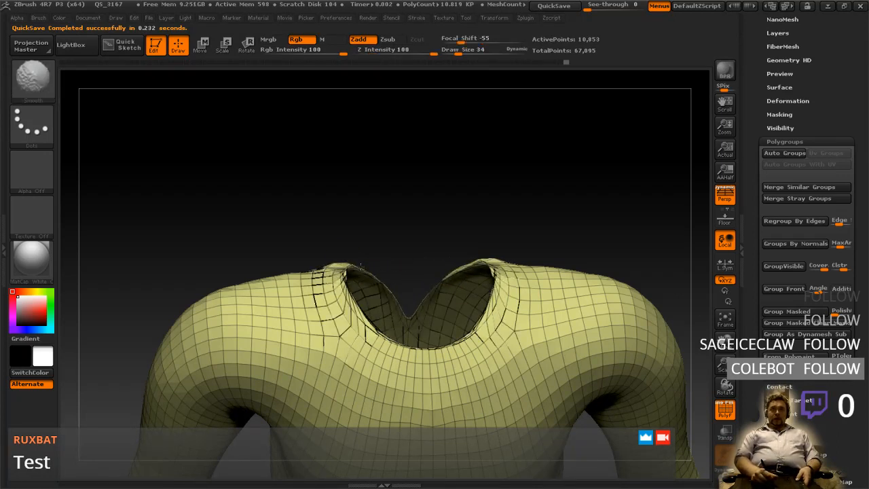
mouse_move(407, 333)
right_down()
mouse_move(416, 355)
mouse_move(397, 384)
mouse_move(428, 363)
mouse_move(456, 322)
mouse_move(448, 315)
right_up()
mouse_move(443, 370)
ctrl+right_down()
mouse_move(439, 356)
mouse_move(411, 379)
ctrl+right_up()
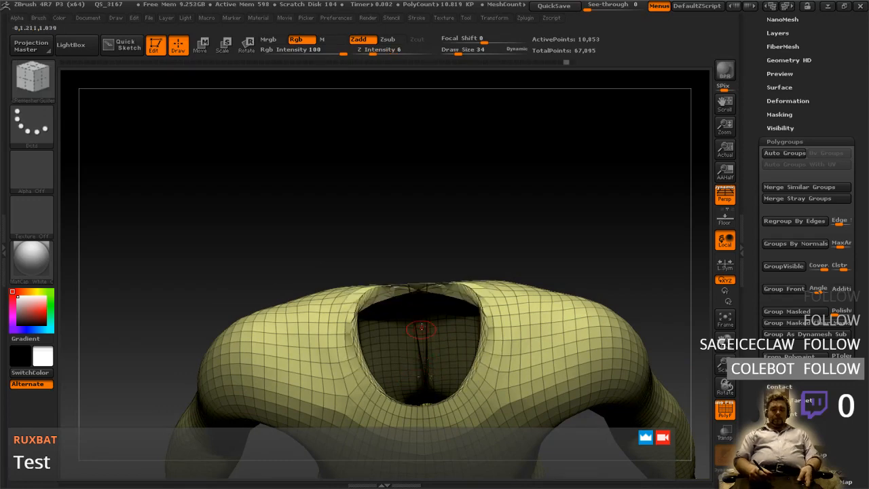
ctrl+shift+click(576, 251)
mouse_move(589, 254)
right_down()
mouse_move(575, 273)
mouse_move(528, 279)
mouse_move(503, 347)
mouse_move(515, 414)
mouse_move(504, 387)
right_up()
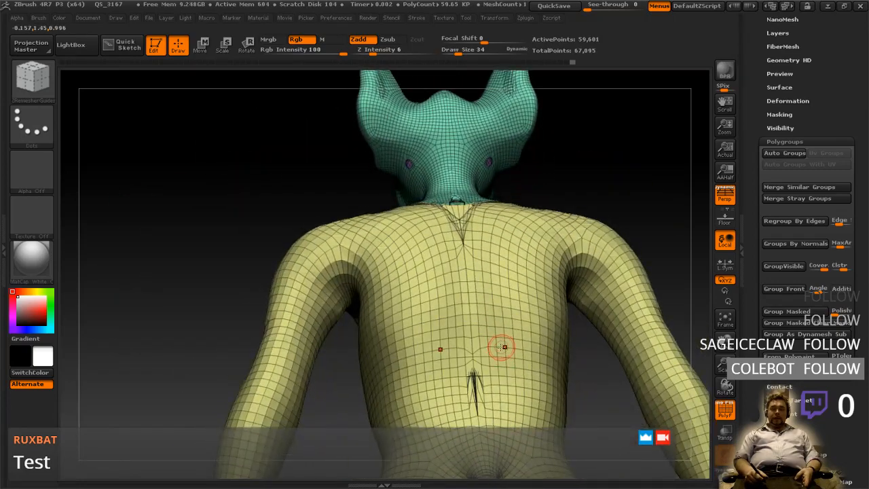
- Try to smooth the seam between the green neck and the yellow body around the side and nape
right_drag(502, 344, 405, 236)
mouse_move(406, 235)
shift+mouse_down()
mouse_move(416, 218)
mouse_move(368, 252)
mouse_move(351, 247)
mouse_move(429, 215)
shift+mouse_up()
right_drag(441, 220, 393, 209)
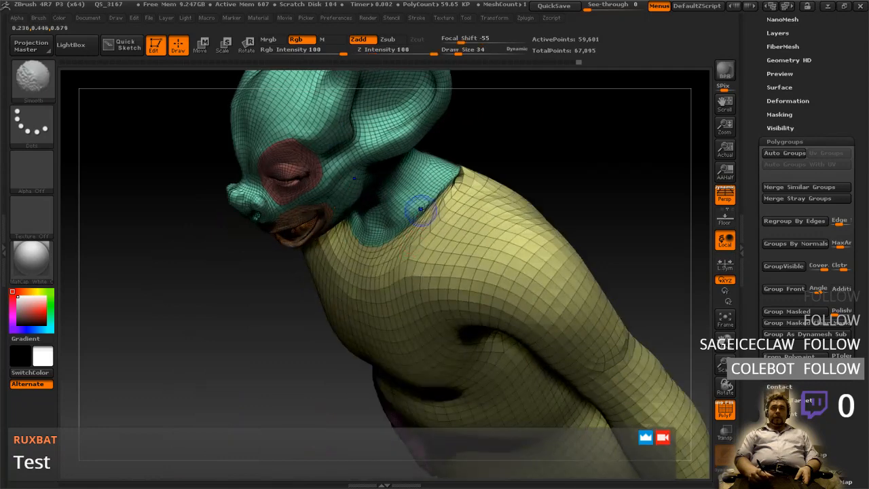
shift+drag(459, 175, 460, 174)
right_drag(459, 174, 415, 198)
shift+drag(459, 178, 463, 168)
mouse_move(475, 122)
shift+mouse_down()
mouse_move(456, 180)
mouse_move(483, 139)
shift+mouse_up()
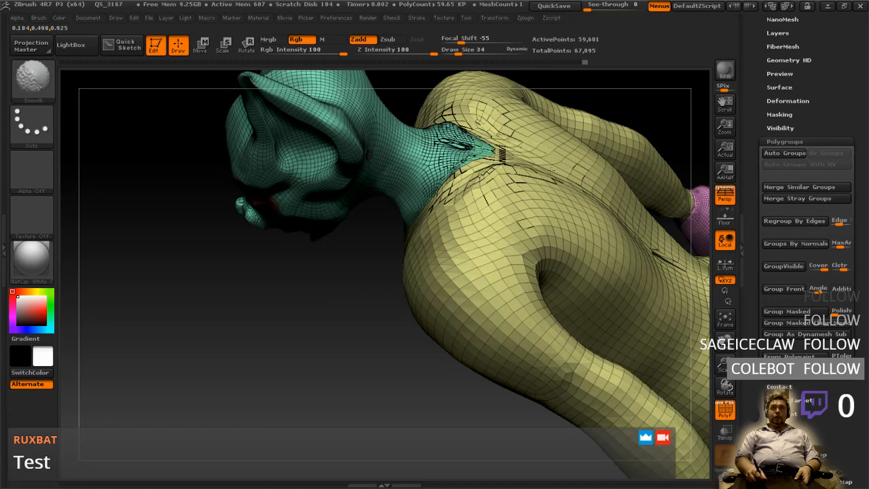
right_drag(580, 186, 582, 235)
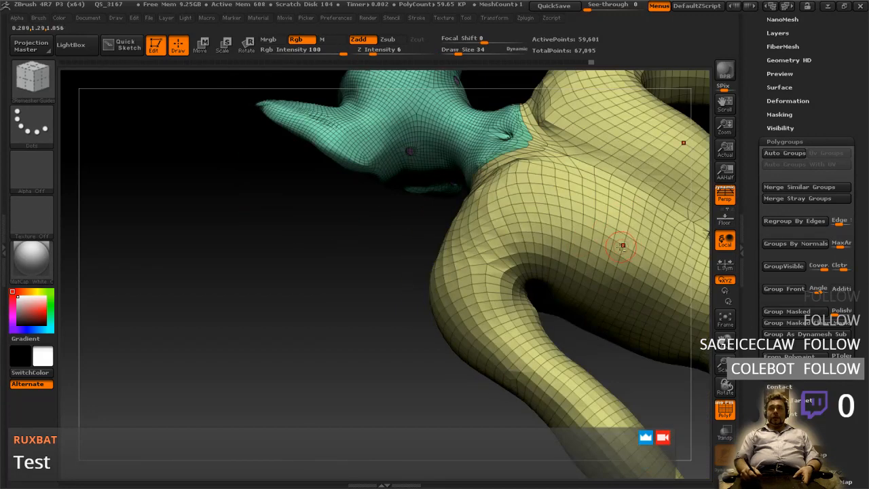
- Try to smooth the pinched slit in the middle of the lower back
alt+right_drag(610, 251, 475, 235)
ctrl+right_drag(581, 225, 597, 277)
alt+right_drag(606, 185, 546, 264)
right_drag(474, 223, 507, 318)
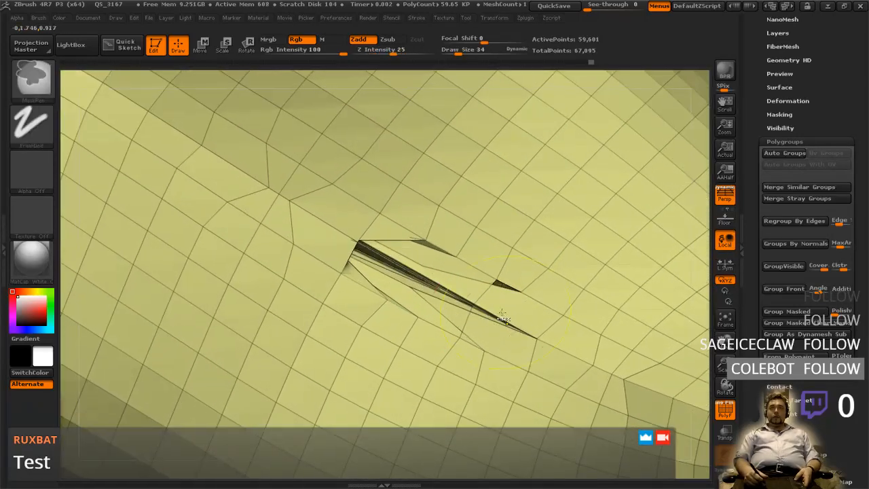
shift+drag(397, 281, 385, 272)
mouse_move(386, 271)
right_down()
mouse_move(298, 265)
mouse_move(360, 238)
right_up()
mouse_move(360, 224)
shift+mouse_down()
mouse_move(347, 202)
mouse_move(333, 222)
shift+mouse_up()
- Undo the smoothing strokes on the neck seam and the slit in the back
key(ctrl+z)
key(ctrl+z)
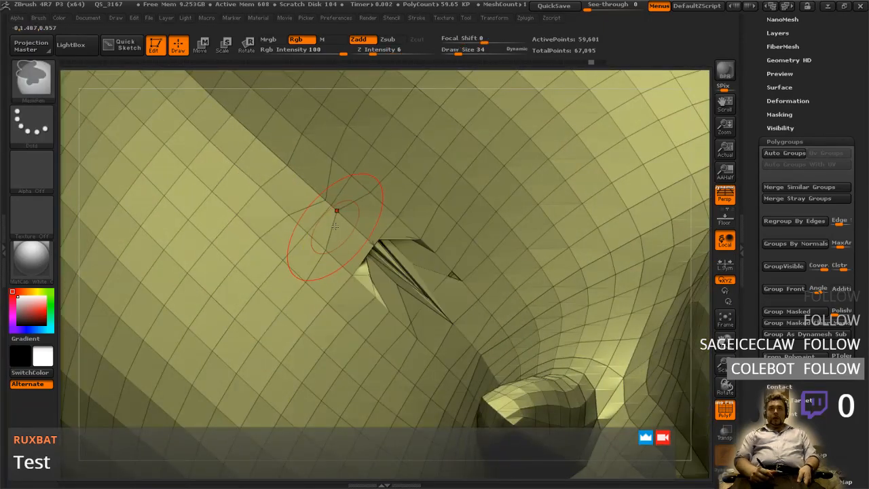
right_drag(334, 231, 470, 161)
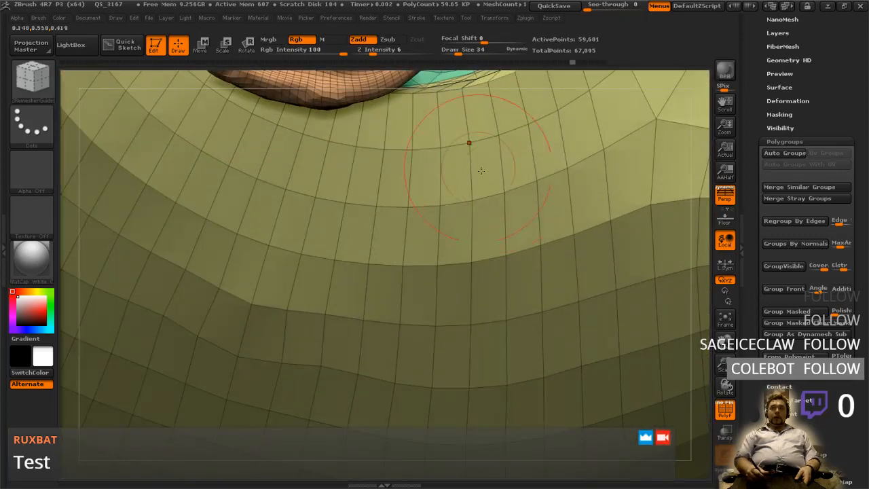
scroll(824, 344, down, 5)
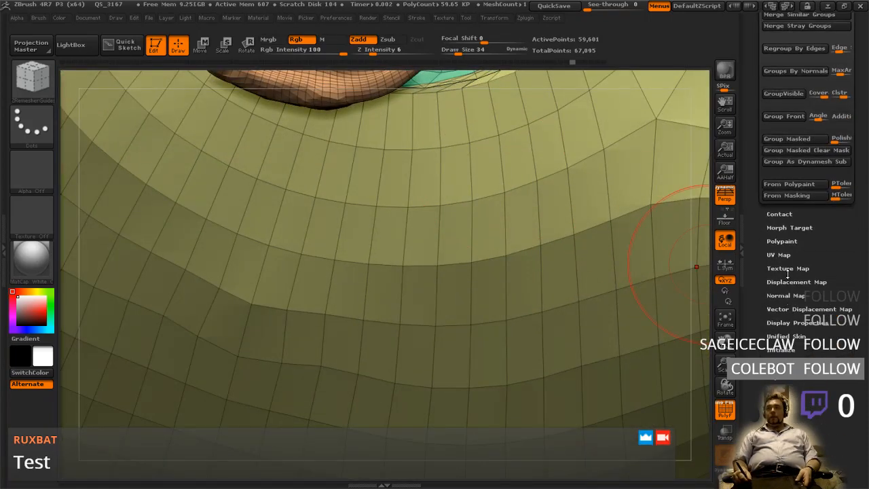
right_drag(589, 218, 547, 223)
mouse_move(529, 320)
right_down()
mouse_move(450, 326)
mouse_move(546, 312)
mouse_move(525, 344)
mouse_move(525, 295)
mouse_move(504, 267)
mouse_move(467, 263)
mouse_move(531, 195)
mouse_move(490, 300)
mouse_move(478, 251)
right_up()
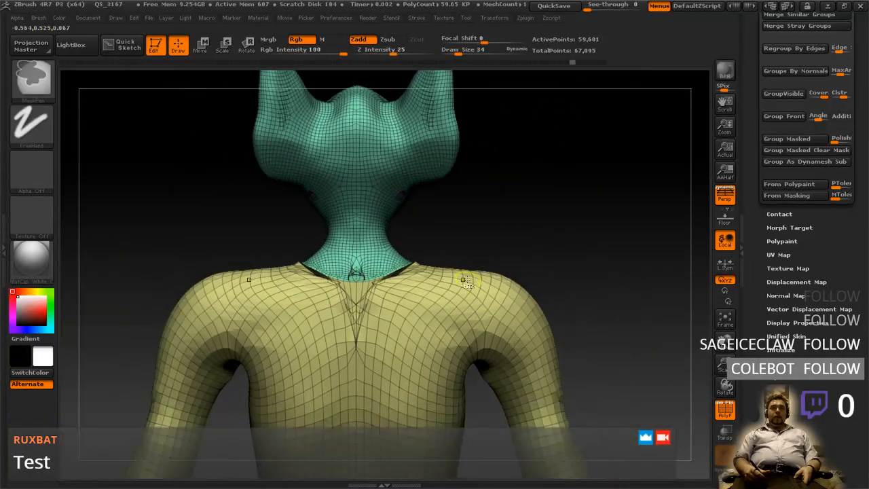
- Hide the head, arms and front of the torso to isolate the inside of the back around the central slit
mouse_move(420, 312)
right_down()
mouse_move(477, 348)
mouse_move(403, 346)
mouse_move(416, 377)
mouse_move(353, 325)
right_up()
right_drag(545, 256, 595, 307)
alt+right_drag(473, 354, 527, 319)
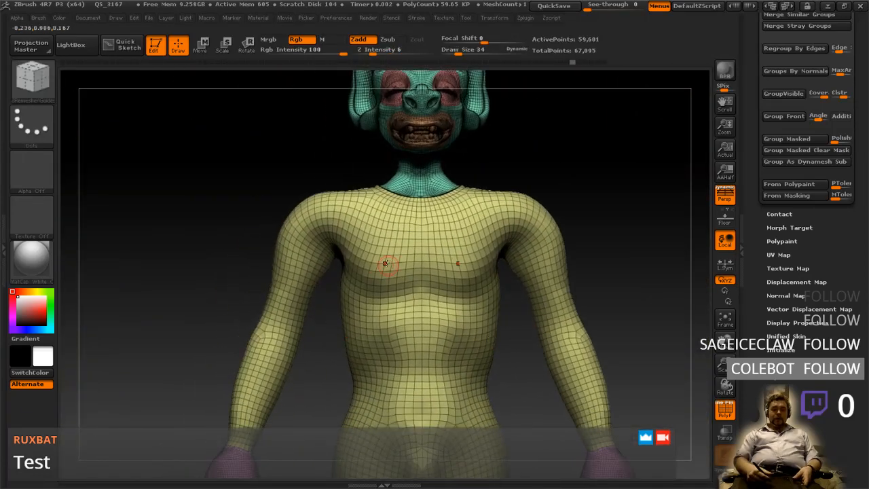
mouse_move(346, 166)
ctrl+shift+mouse_down()
mouse_move(528, 180)
mouse_move(517, 268)
mouse_move(475, 367)
mouse_move(311, 425)
mouse_move(310, 285)
ctrl+shift+mouse_up()
mouse_move(513, 340)
right_down()
mouse_move(432, 325)
mouse_move(506, 330)
mouse_move(459, 319)
right_up()
key(ctrl+shift)
mouse_move(531, 204)
ctrl+shift+mouse_down()
mouse_move(513, 374)
mouse_move(587, 459)
ctrl+shift+mouse_up()
mouse_move(627, 318)
right_down()
mouse_move(569, 309)
mouse_move(446, 332)
mouse_move(461, 339)
mouse_move(457, 364)
mouse_move(490, 312)
right_up()
mouse_move(459, 338)
right_down()
mouse_move(410, 322)
mouse_move(446, 309)
right_up()
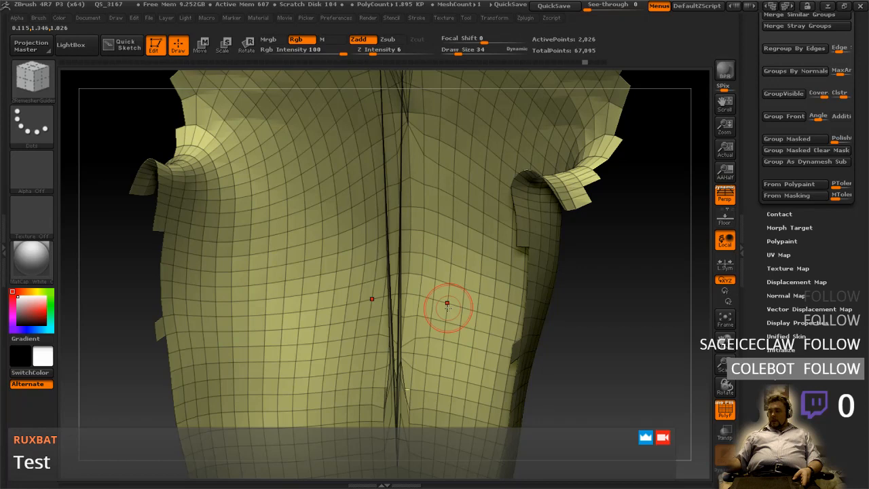
mouse_move(457, 298)
right_down()
mouse_move(442, 295)
mouse_move(420, 251)
mouse_move(384, 285)
mouse_move(318, 259)
right_up()
- Switch to the ZModeler brush and set its polygon action to Delete with the target A Single Poly
click(18, 90)
click(256, 272)
click(39, 100)
click(155, 233)
click(46, 94)
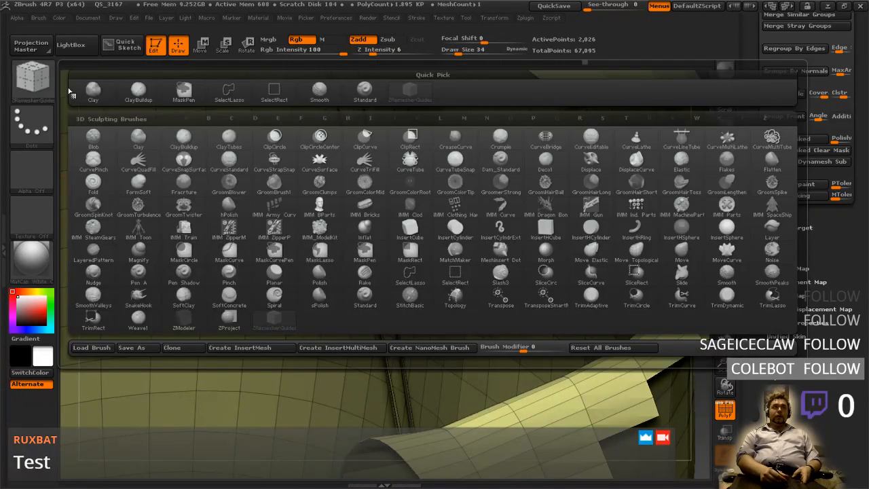
click(196, 327)
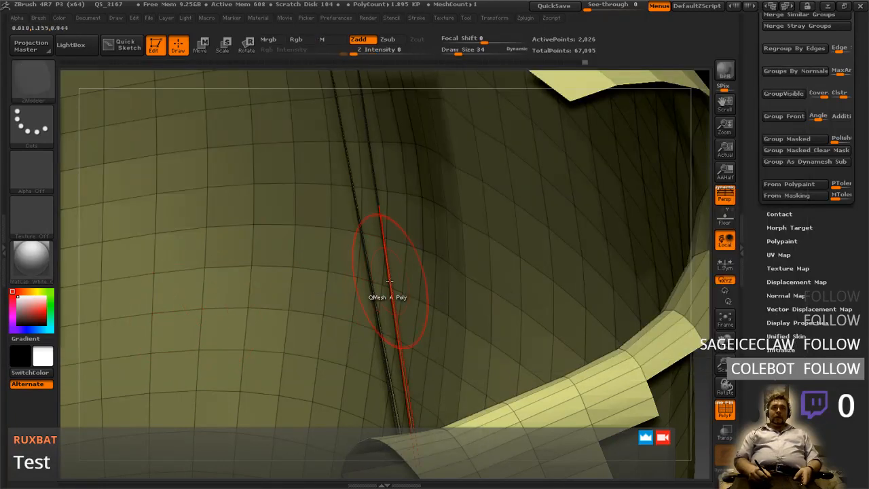
right_drag(390, 280, 424, 262)
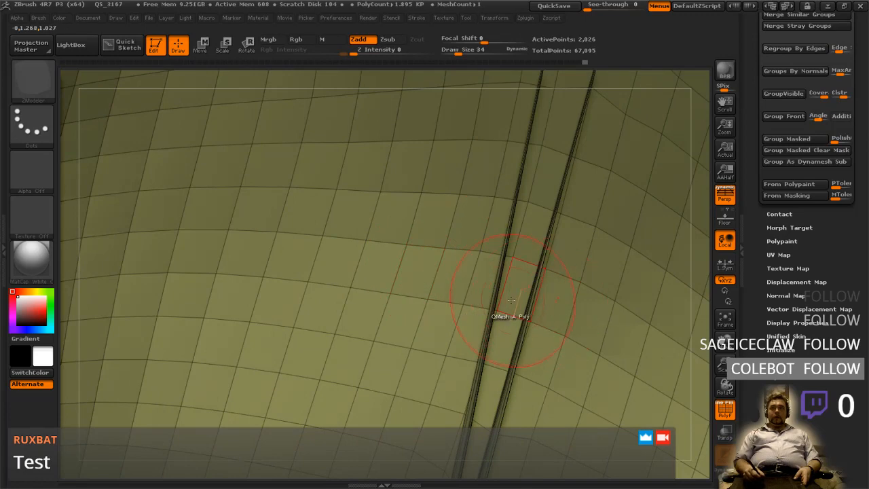
right_drag(519, 298, 478, 302)
right_click(456, 274)
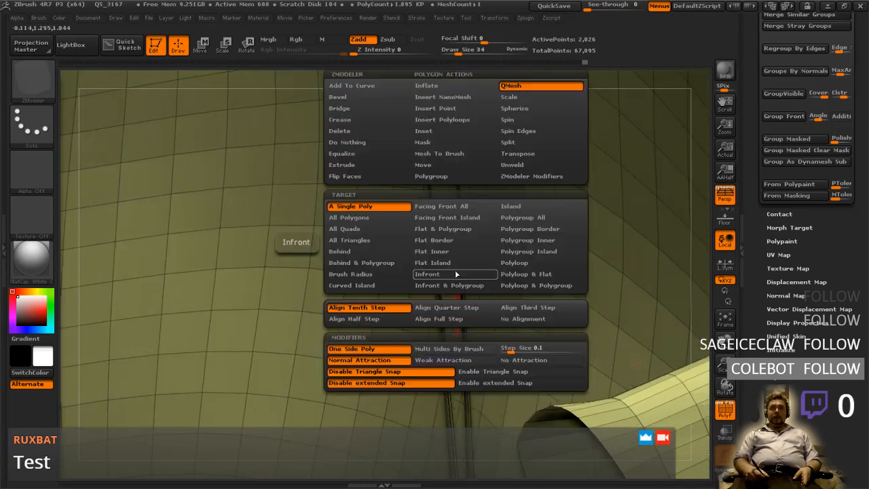
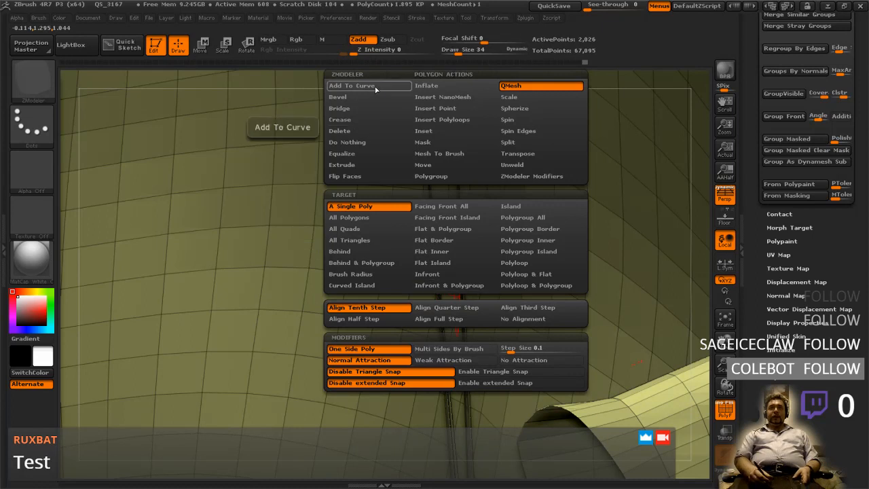
click(372, 131)
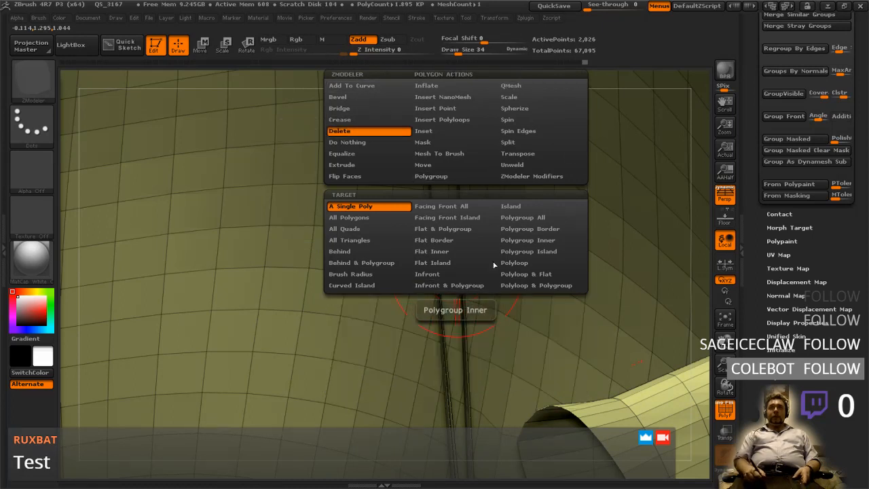
- Try to cut edge loops and delete polygons beside the slit in the back
right_drag(380, 320, 477, 255)
mouse_move(471, 331)
right_down()
mouse_move(453, 310)
mouse_move(438, 386)
mouse_move(411, 374)
mouse_move(434, 359)
mouse_move(420, 407)
mouse_move(431, 366)
mouse_move(419, 384)
mouse_move(468, 314)
mouse_move(513, 320)
right_up()
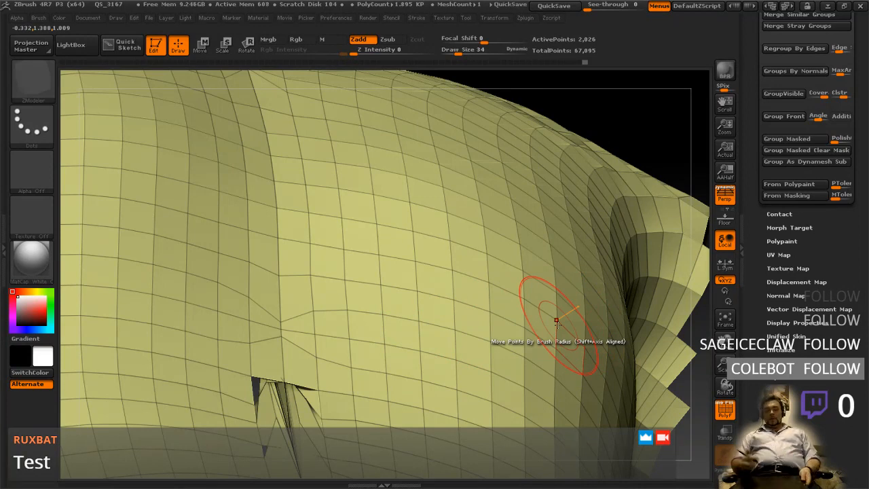
mouse_move(392, 349)
right_down()
mouse_move(373, 383)
mouse_move(383, 414)
mouse_move(532, 198)
mouse_move(480, 319)
mouse_move(469, 379)
mouse_move(420, 303)
right_up()
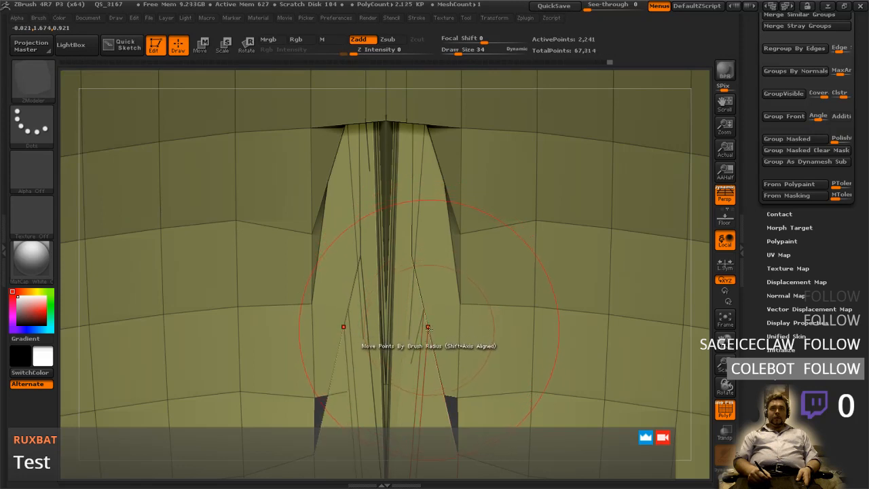
click(422, 296)
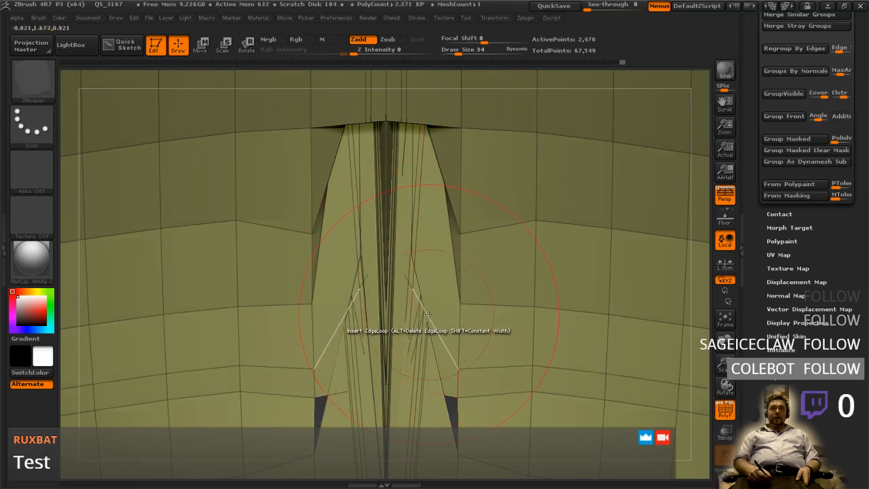
click(268, 333)
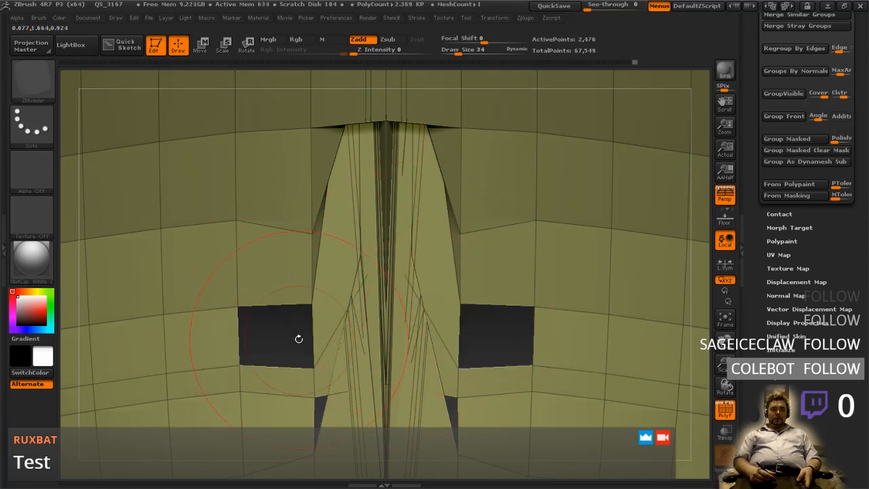
- Undo the edge loops and polygon deletions beside the slit and show the whole mesh again
key(ctrl+z)
key(ctrl+z)
key(ctrl+z)
key(ctrl+z)
key(ctrl+z)
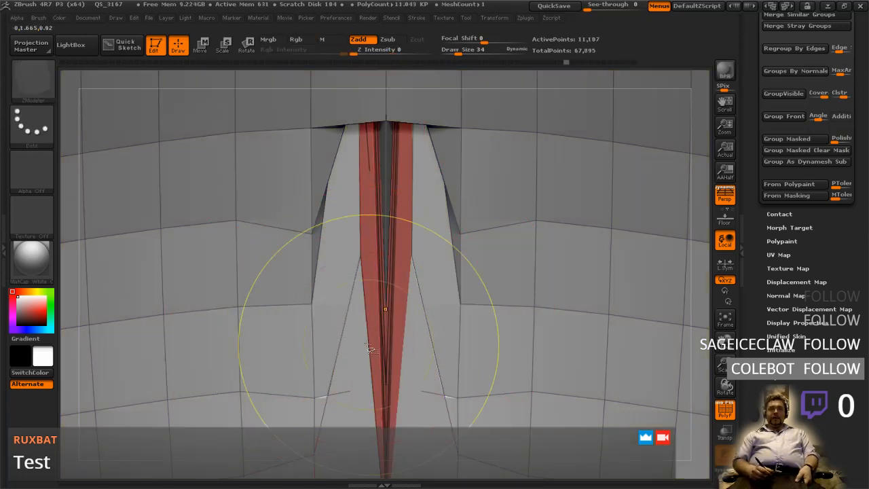
key(ctrl+w)
click(416, 350)
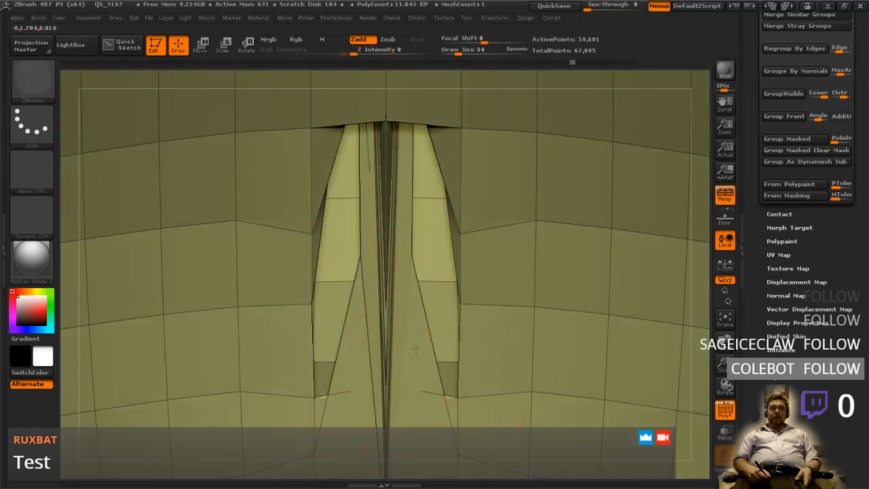
- Toggle the visibility of the yellow body polygroup to check which pieces belong to it, and restore the full goblin
right_drag(412, 306, 494, 329)
mouse_move(453, 367)
ctrl+right_down()
mouse_move(459, 302)
mouse_move(452, 347)
mouse_move(449, 264)
mouse_move(453, 332)
ctrl+right_up()
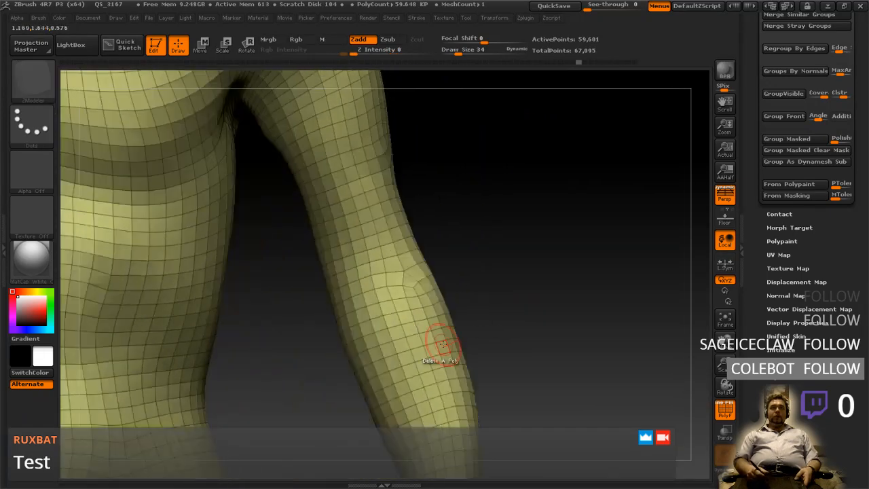
ctrl+shift+click(405, 375)
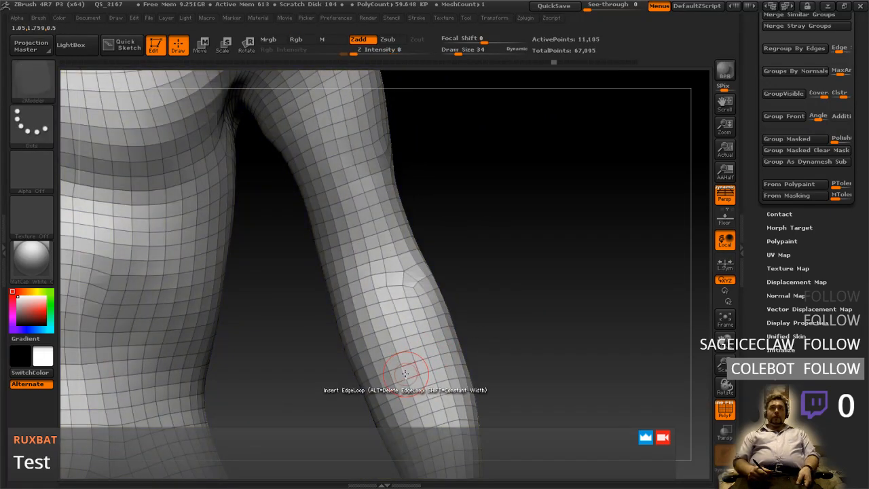
ctrl+shift+click(406, 375)
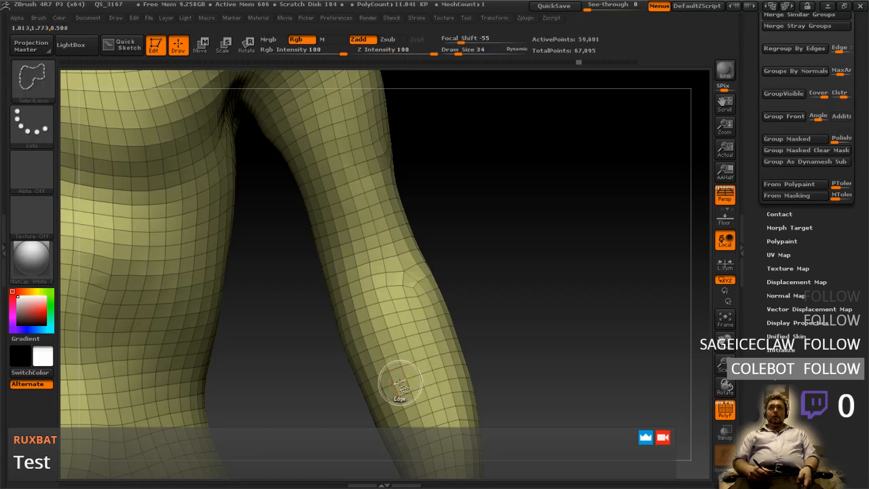
ctrl+shift+click(396, 384)
ctrl+shift+click(394, 385)
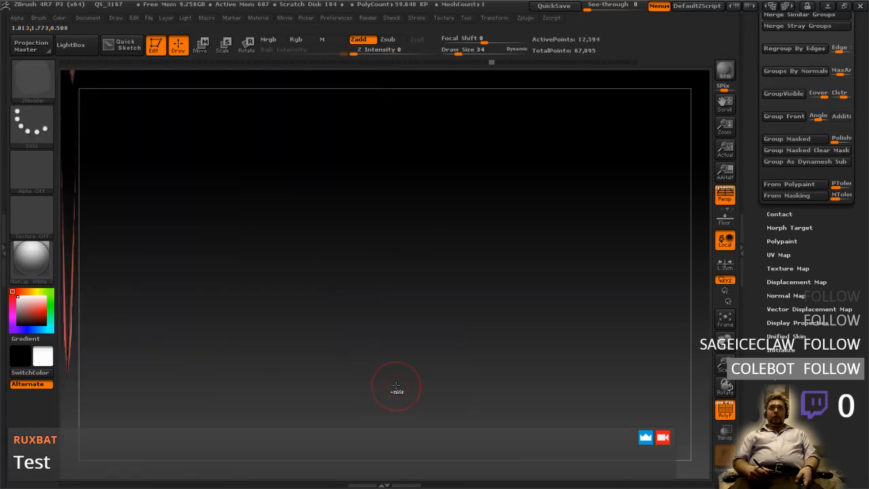
ctrl+shift+click(394, 379)
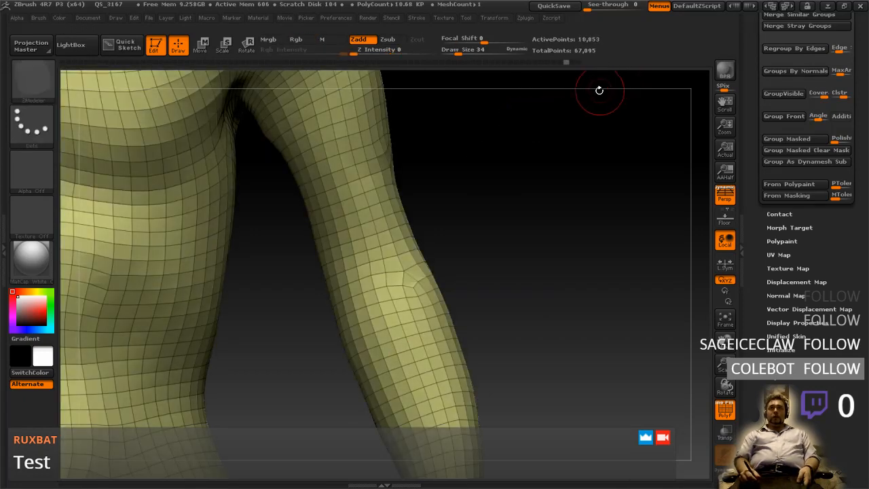
mouse_move(491, 260)
mouse_down()
mouse_move(402, 291)
mouse_move(429, 279)
mouse_up()
mouse_move(480, 292)
mouse_down()
mouse_move(545, 283)
mouse_move(500, 267)
mouse_move(487, 272)
mouse_move(502, 306)
mouse_move(533, 310)
mouse_up()
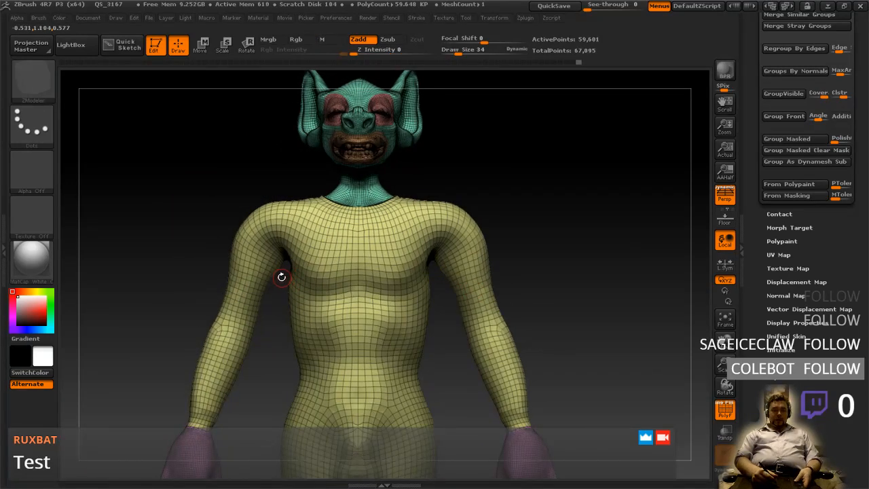
- Hide the head, arms and legs, and cut away the chest side to leave only the back of the torso visible
key(ctrl+shift)
mouse_move(312, 185)
ctrl+shift+mouse_down()
mouse_move(435, 206)
mouse_move(460, 299)
mouse_move(462, 426)
mouse_move(263, 445)
mouse_move(258, 394)
ctrl+shift+mouse_up()
drag(543, 312, 462, 292)
shift+drag(533, 260, 574, 251)
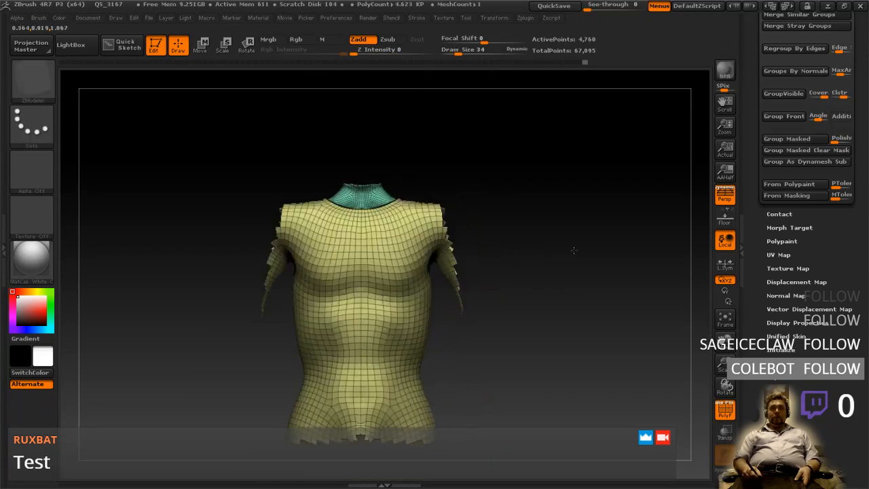
key(ctrl+shift)
mouse_move(391, 194)
ctrl+shift+mouse_down()
mouse_move(291, 190)
mouse_move(294, 350)
mouse_move(309, 466)
ctrl+shift+mouse_up()
mouse_move(370, 441)
mouse_down()
mouse_move(465, 203)
mouse_move(462, 407)
mouse_move(442, 326)
mouse_move(419, 356)
mouse_move(475, 335)
mouse_up()
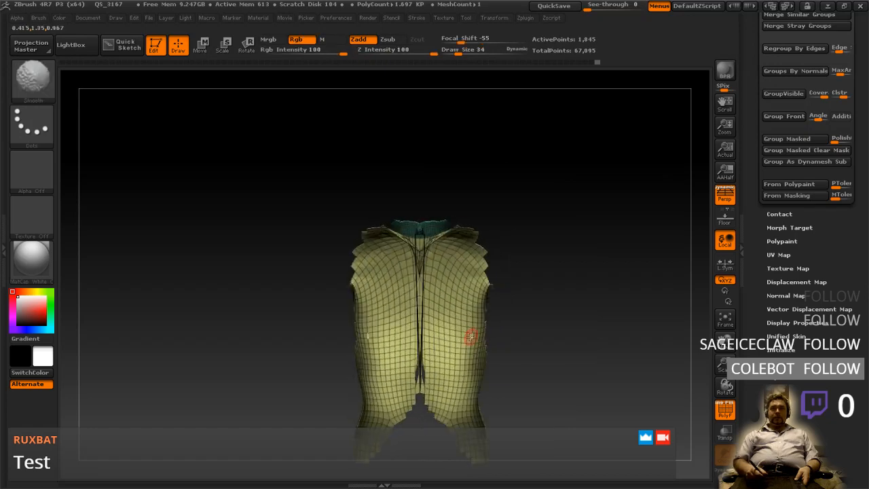
drag(524, 366, 523, 393)
- Try to isolate the thin strip of polygons running down from the inner nape seam
mouse_move(468, 332)
ctrl+right_down()
mouse_move(441, 370)
mouse_move(439, 401)
ctrl+right_up()
right_drag(434, 308, 429, 364)
ctrl+right_drag(426, 272, 423, 334)
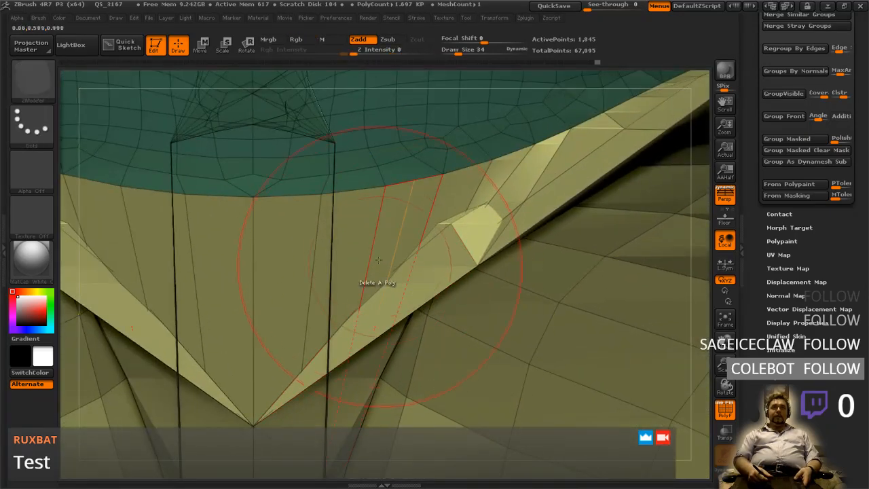
right_drag(382, 276, 357, 261)
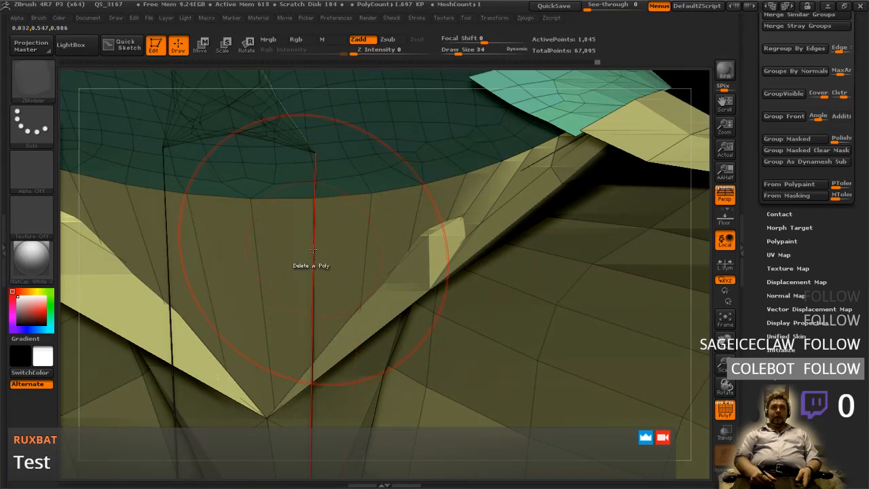
mouse_move(329, 253)
right_down()
mouse_move(344, 262)
mouse_move(347, 256)
mouse_move(351, 280)
mouse_move(353, 263)
mouse_move(333, 328)
right_up()
mouse_move(297, 366)
right_down()
mouse_move(322, 347)
mouse_move(295, 354)
mouse_move(359, 331)
right_up()
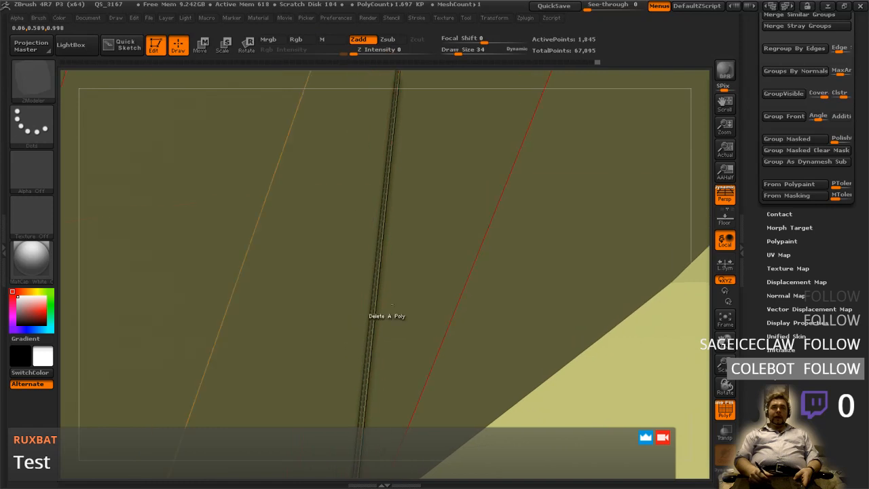
ctrl+shift+click(385, 333)
ctrl+shift+right_click(386, 366)
key(ctrl+shift)
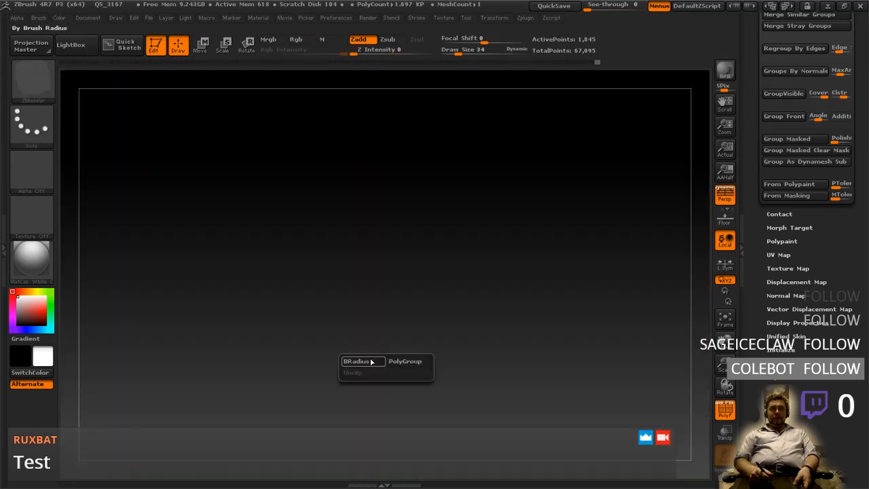
key(ctrl+z)
ctrl+shift+click(374, 331)
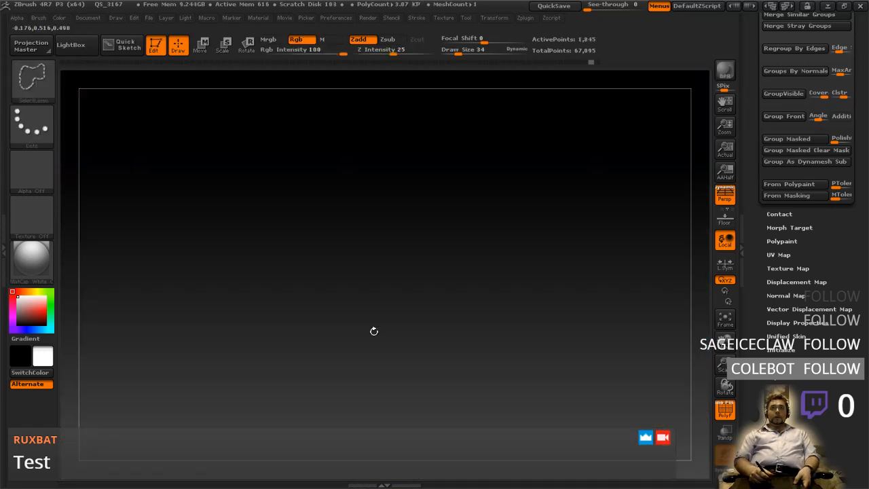
key(ctrl+shift)
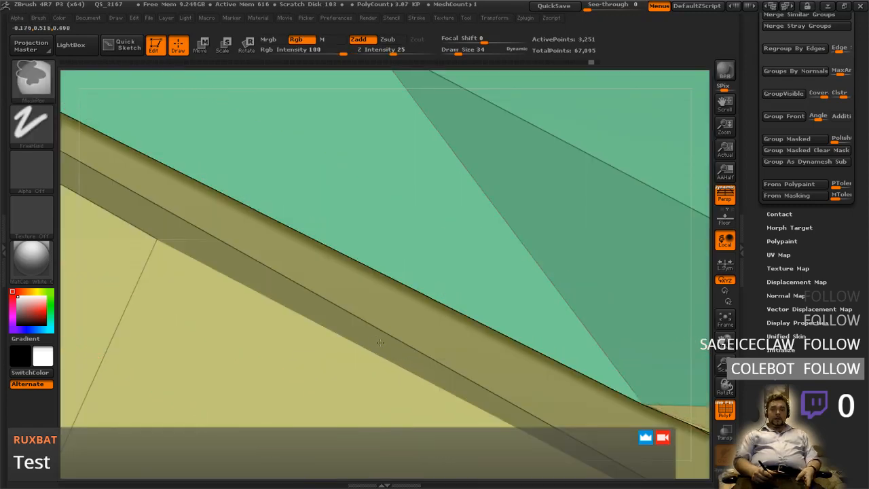
- Limit the visible mesh to the neck border and the inner back shell around the slit
ctrl+right_drag(386, 295, 436, 305)
right_drag(494, 349, 353, 356)
alt+right_drag(523, 399, 517, 270)
ctrl+right_drag(510, 309, 477, 289)
mouse_move(453, 300)
ctrl+shift+mouse_down()
mouse_move(592, 320)
mouse_move(456, 418)
mouse_move(455, 299)
ctrl+shift+mouse_up()
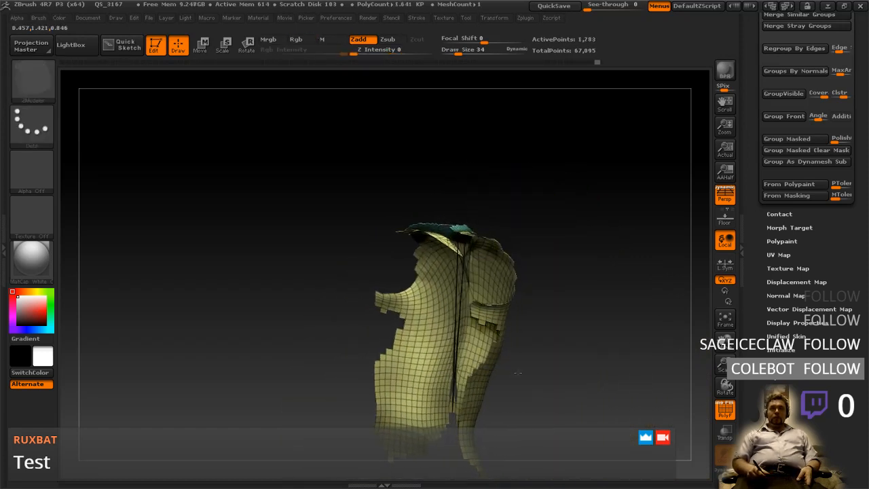
- Try an edit on the narrow vertical strip inside the back slit and undo it
right_drag(518, 372, 486, 343)
alt+right_drag(508, 292, 390, 281)
alt+right_drag(365, 249, 410, 323)
ctrl+right_drag(392, 283, 422, 420)
ctrl+right_drag(334, 332, 364, 405)
alt+right_drag(340, 323, 530, 300)
alt+right_drag(369, 329, 521, 321)
mouse_move(391, 296)
ctrl+right_down()
mouse_move(409, 345)
mouse_move(551, 329)
ctrl+right_up()
alt+right_drag(411, 313, 479, 319)
drag(387, 320, 401, 320)
key(ctrl+z)
right_drag(387, 308, 404, 309)
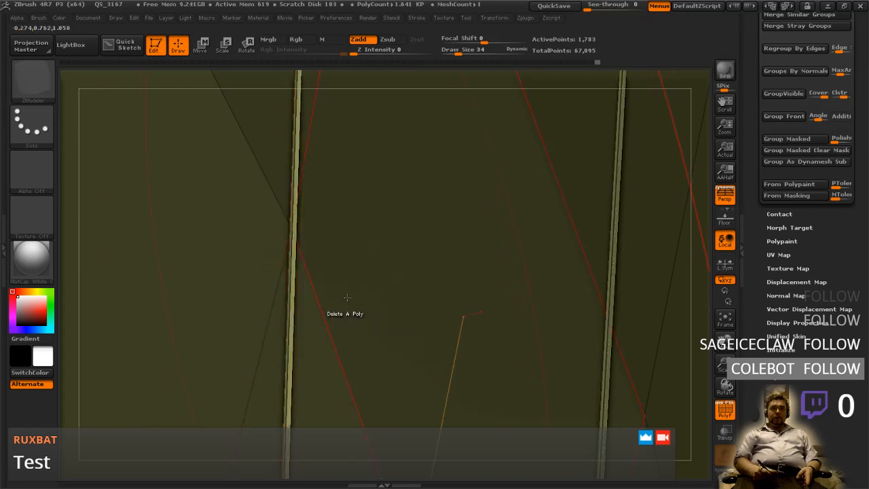
- Set the ZModeler edge action to Delete and remove edges from the narrow strip inside the slit
key(space)
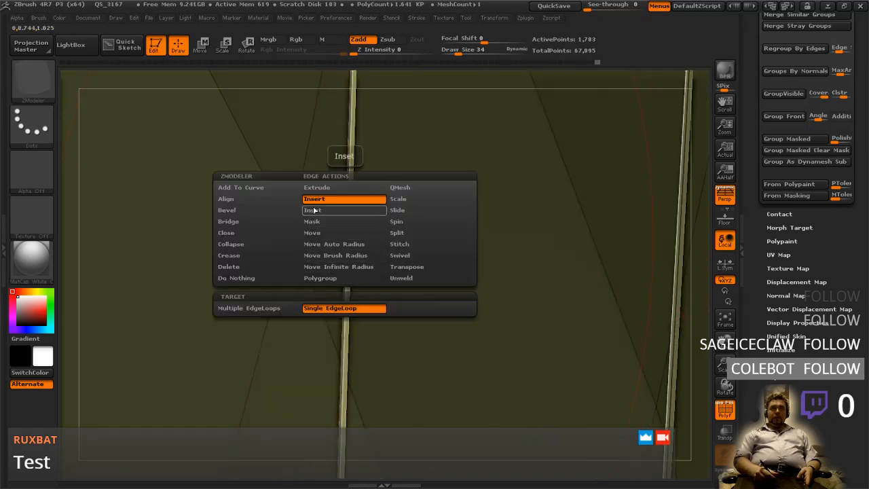
click(264, 266)
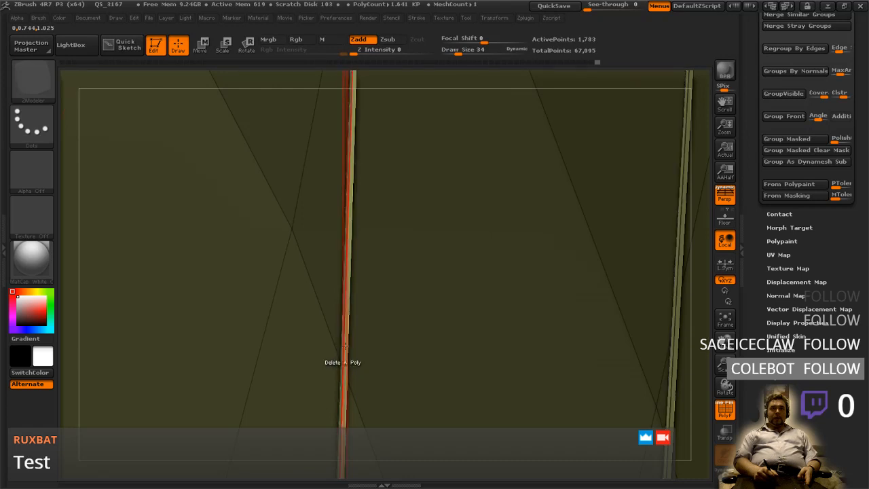
mouse_move(344, 339)
right_down()
mouse_move(354, 398)
mouse_move(349, 393)
right_up()
alt+right_drag(273, 369, 491, 303)
mouse_move(467, 340)
ctrl+right_down()
mouse_move(460, 385)
mouse_move(463, 370)
mouse_move(452, 369)
ctrl+right_up()
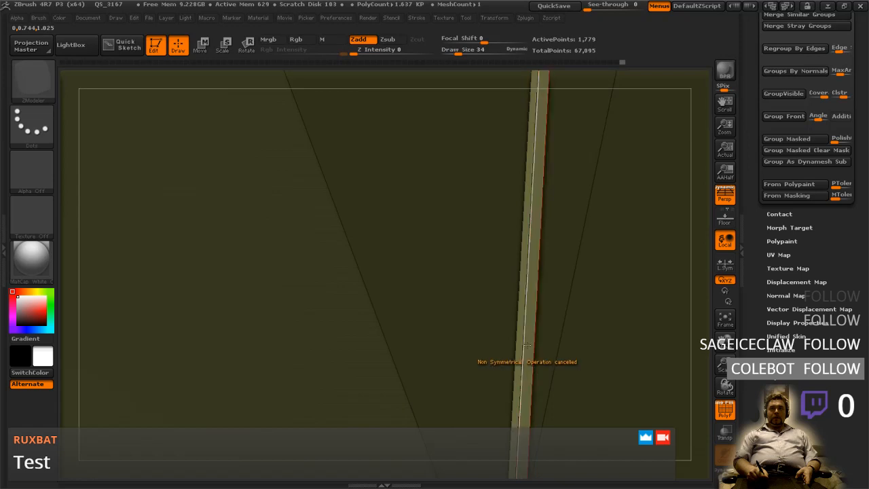
- Examine the polygon strips along the slit down to its end in the lower back
ctrl+right_drag(524, 399, 503, 209)
ctrl+right_drag(500, 303, 495, 218)
ctrl+right_drag(480, 324, 468, 254)
right_drag(465, 290, 521, 333)
alt+right_drag(580, 360, 429, 202)
alt+right_drag(539, 378, 384, 190)
alt+right_drag(397, 312, 403, 225)
mouse_move(409, 448)
alt+right_down()
mouse_move(410, 265)
mouse_move(445, 288)
alt+right_up()
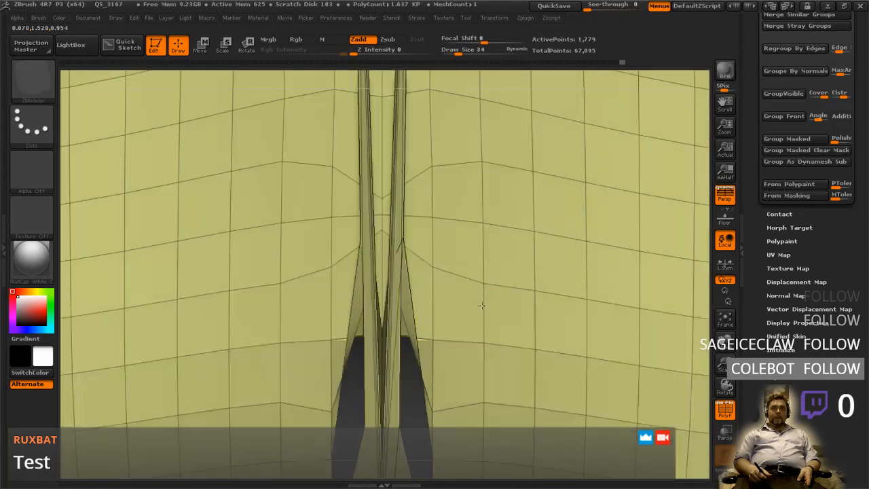
ctrl+right_drag(403, 314, 431, 358)
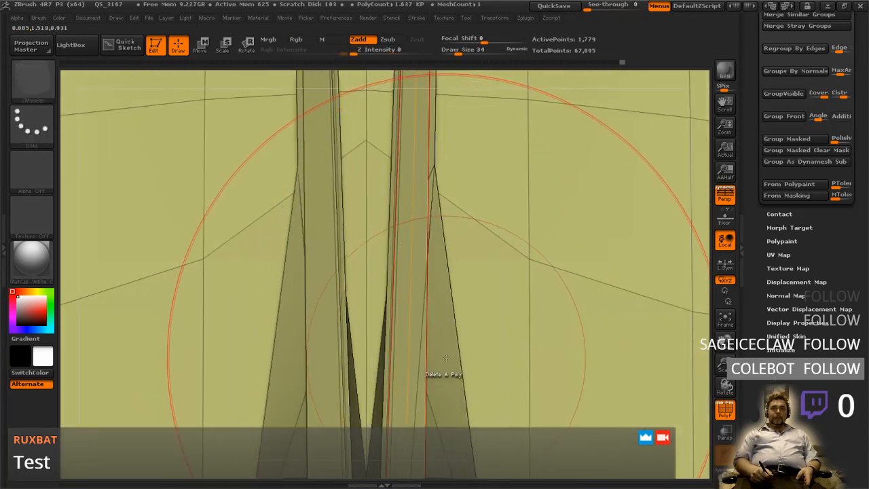
- Delete the narrow stray polygons running along both sides of the slit's end in the lower back
click(441, 366)
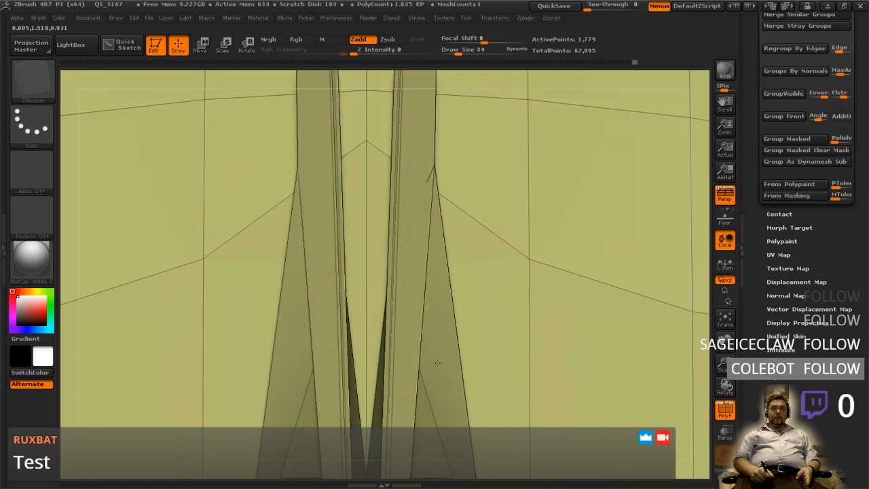
click(422, 359)
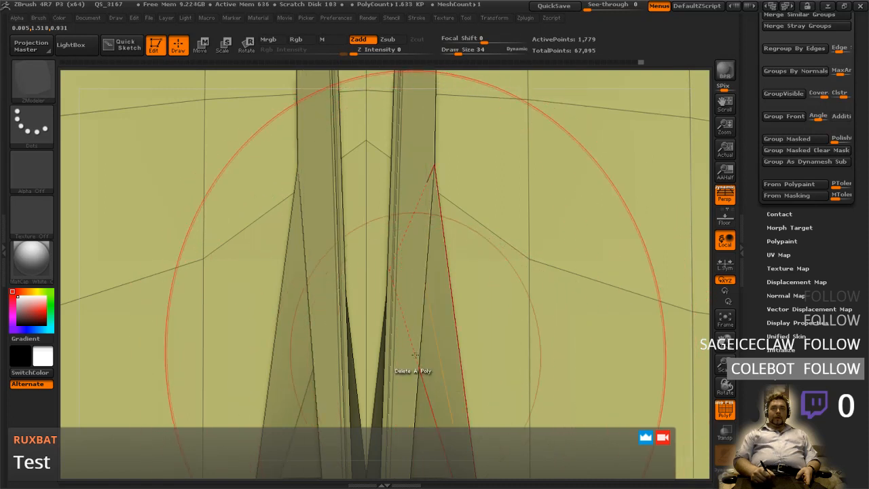
click(414, 355)
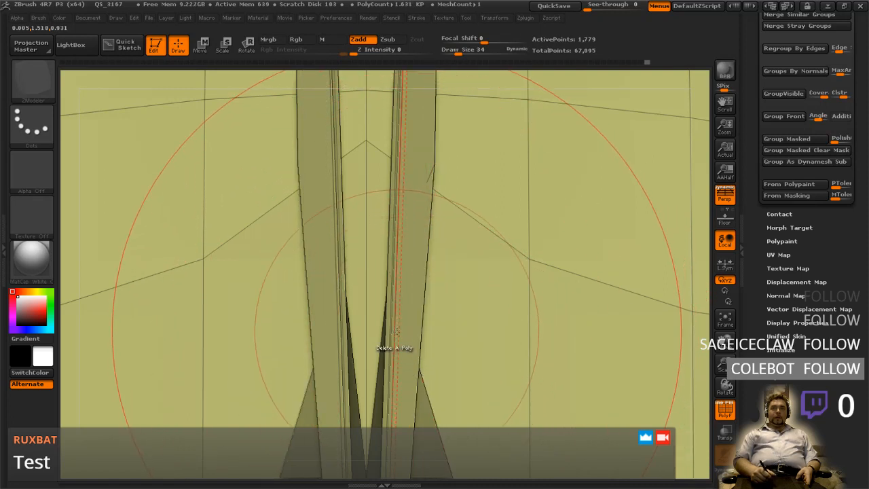
click(395, 328)
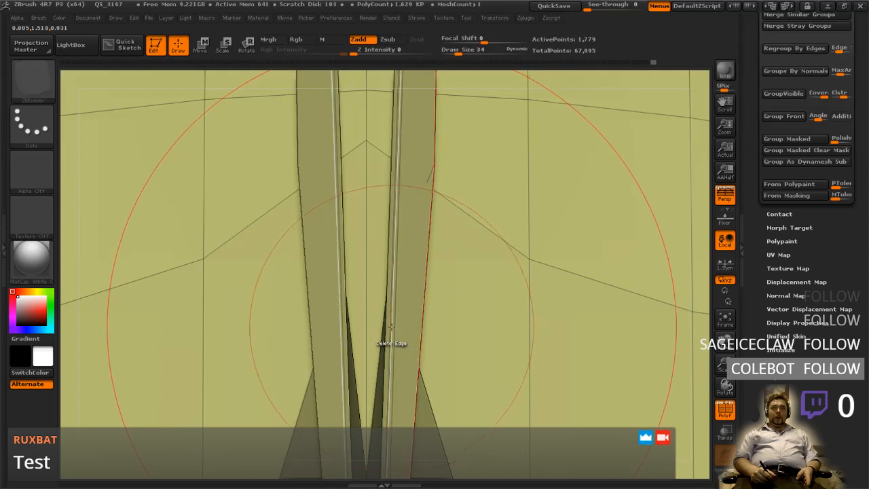
click(393, 327)
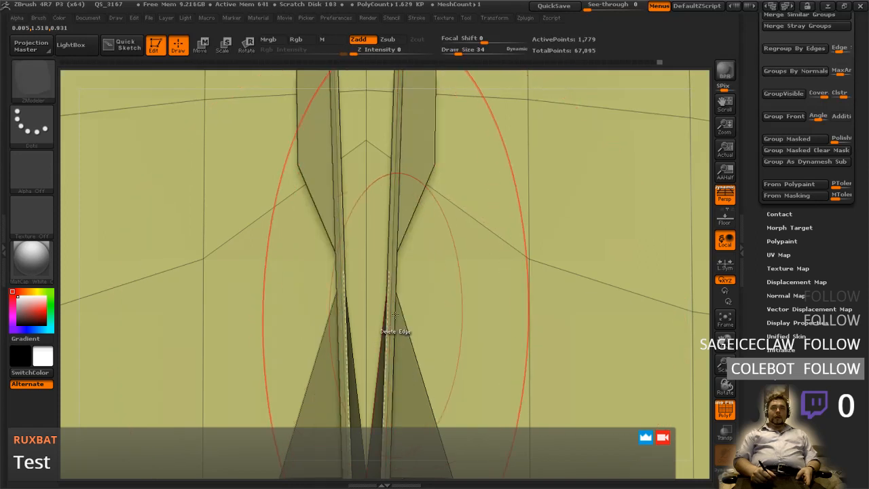
click(388, 217)
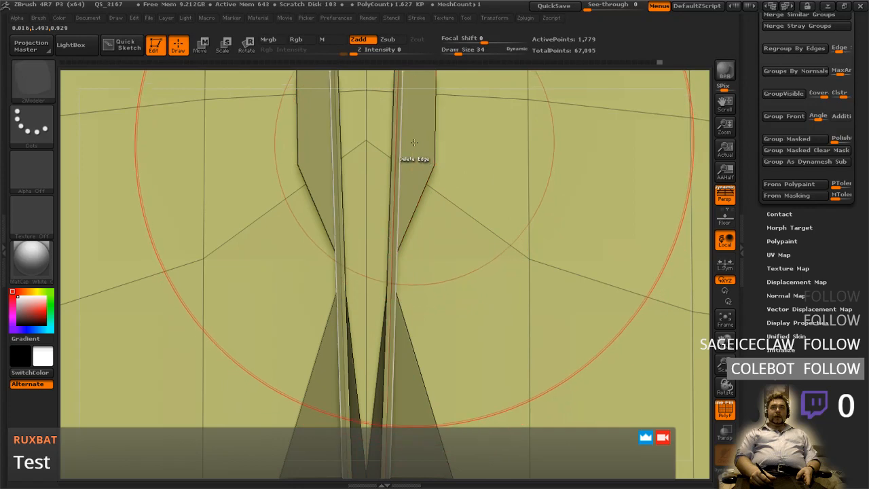
click(418, 141)
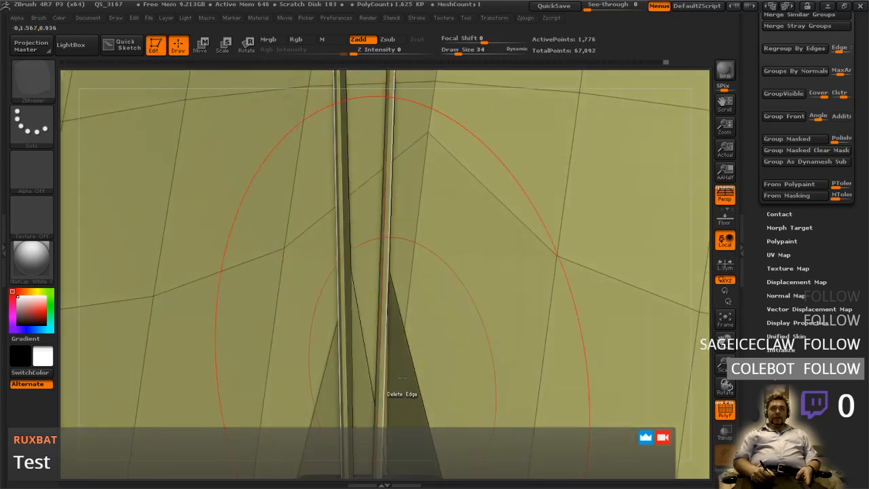
click(391, 386)
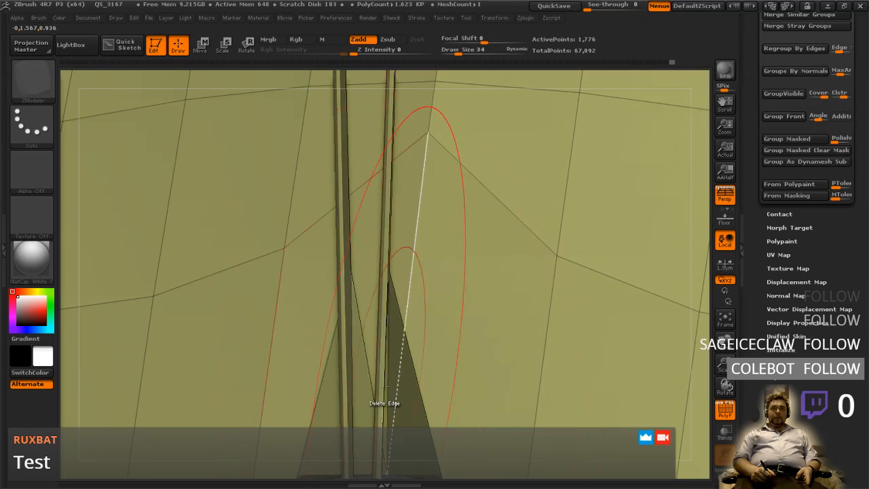
click(381, 384)
right_drag(381, 384, 438, 374)
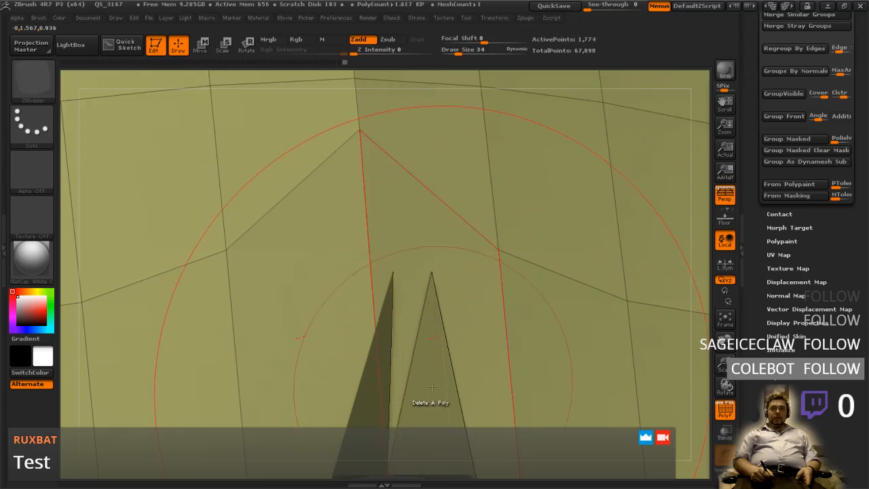
- Delete the polygons next to the pointed spikes above and below the opening in the lower back
right_drag(420, 451, 447, 373)
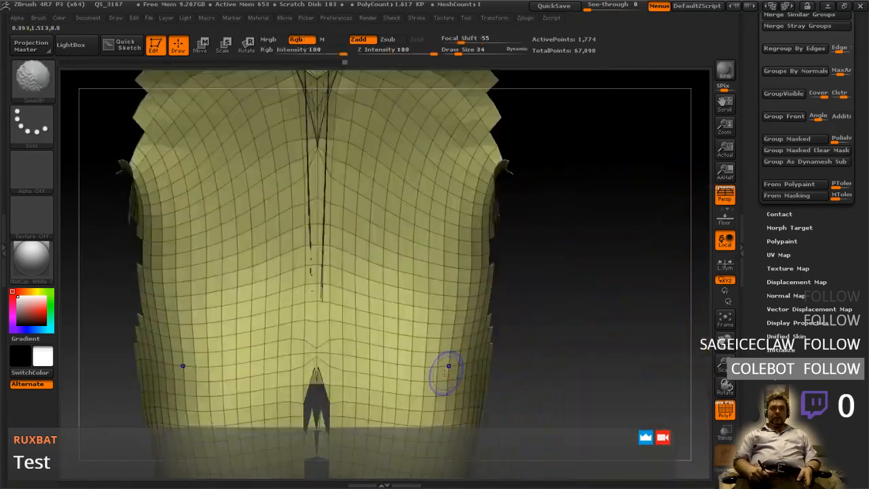
mouse_move(351, 410)
alt+right_down()
mouse_move(442, 333)
mouse_move(433, 418)
alt+right_up()
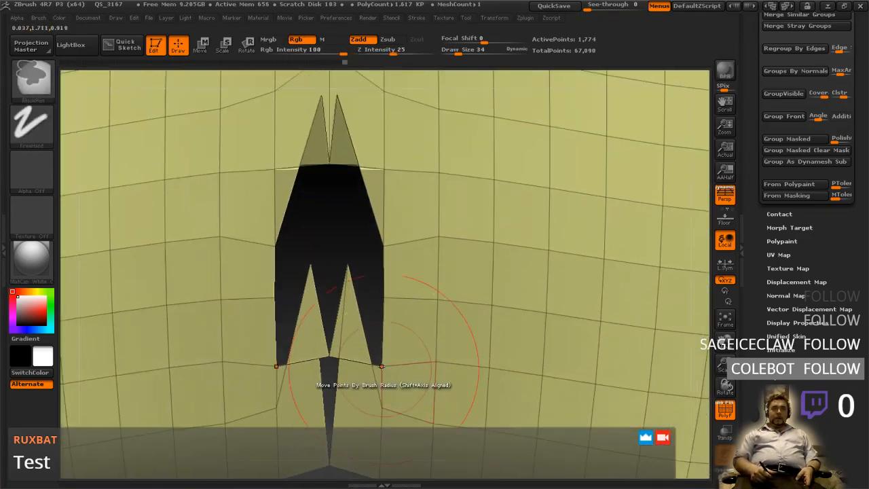
click(352, 329)
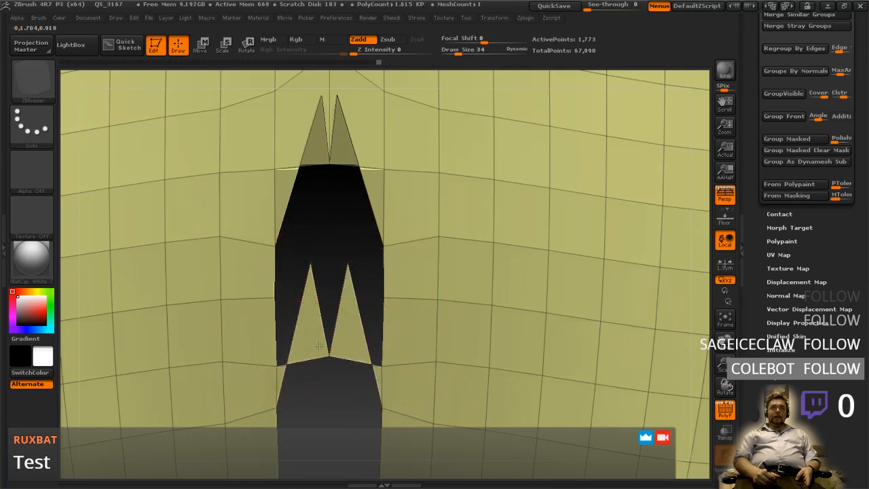
click(342, 147)
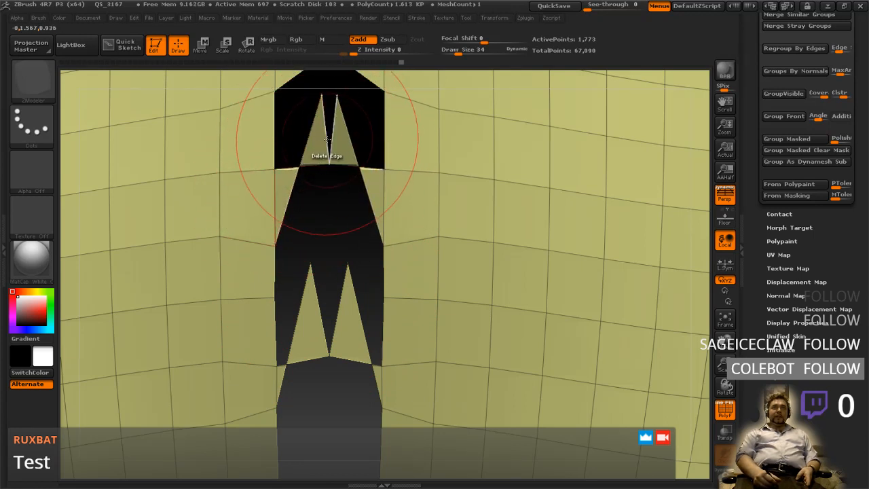
- Smooth the pointed spikes in the lower-back opening and delete the leftover polygons bridging it
alt+drag(347, 118, 362, 289)
alt+drag(359, 378, 357, 230)
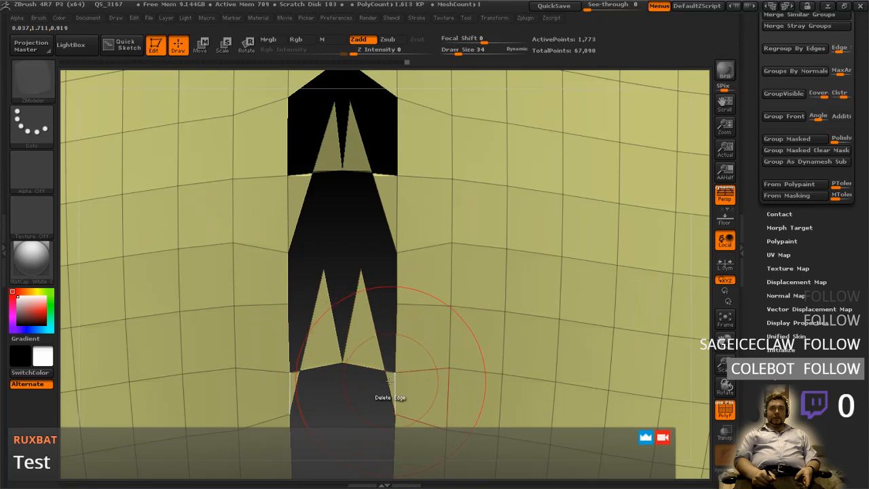
mouse_move(388, 372)
right_down()
mouse_move(515, 356)
mouse_move(302, 346)
right_up()
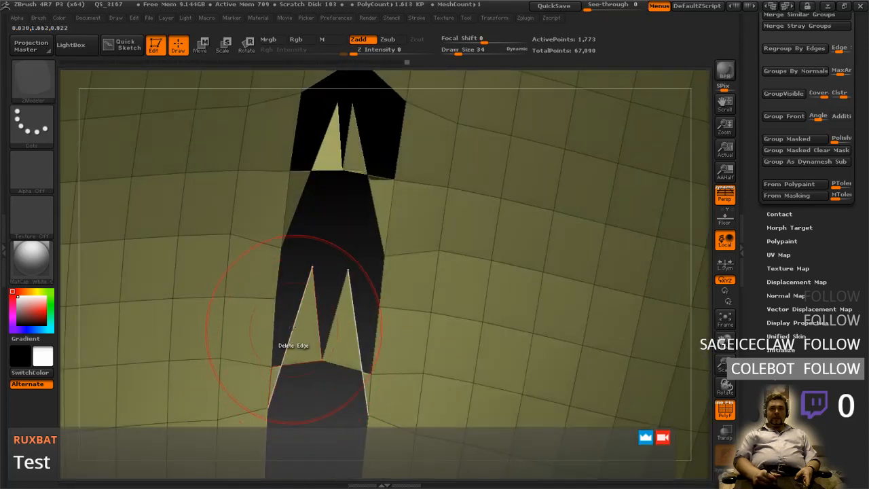
mouse_move(311, 271)
shift+mouse_down()
mouse_move(311, 317)
mouse_move(337, 134)
mouse_move(326, 170)
mouse_move(339, 177)
shift+mouse_up()
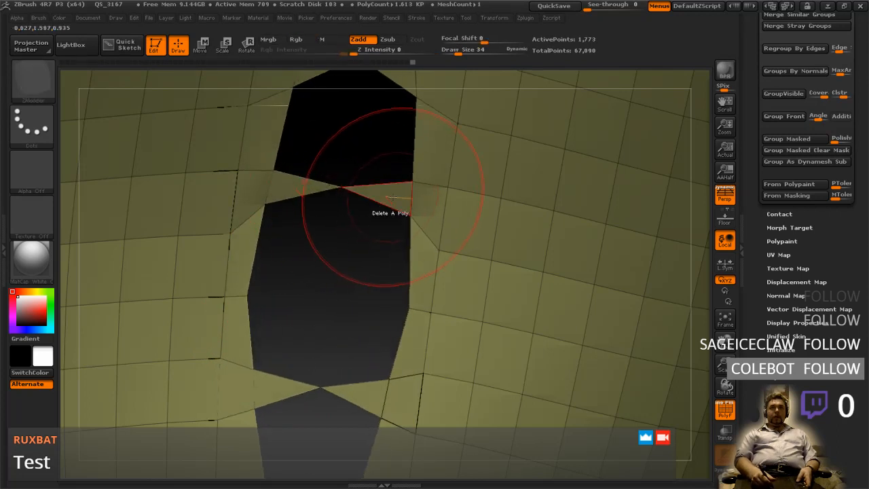
click(392, 197)
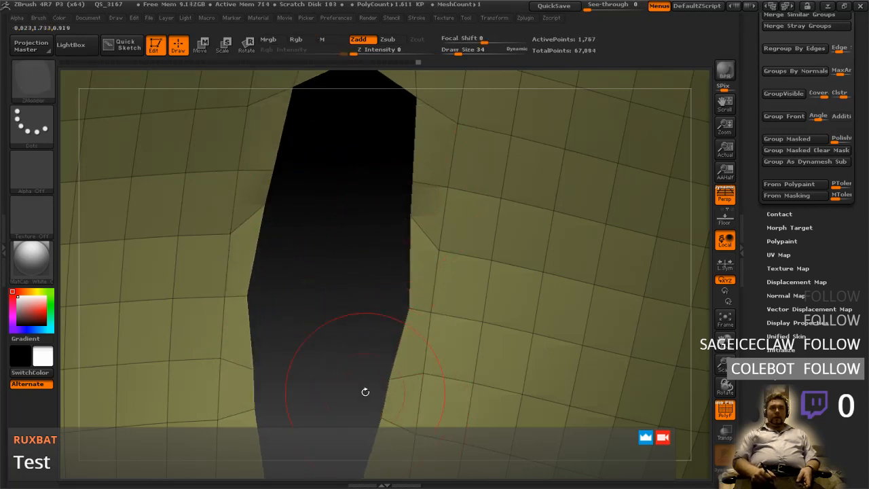
shift+drag(354, 346, 356, 374)
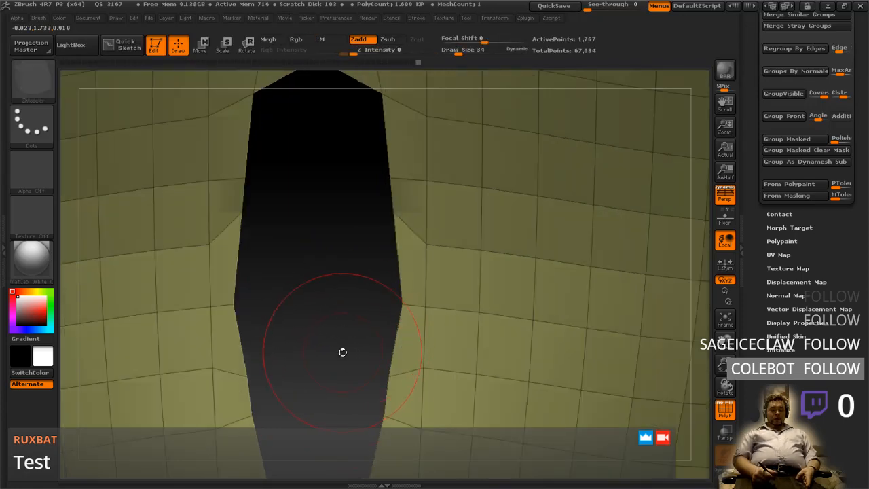
- Isolate the central band of the upper back around the slit together with the adjoining neck border using a lasso selection
alt+right_drag(343, 351, 344, 268)
ctrl+right_drag(348, 310, 356, 183)
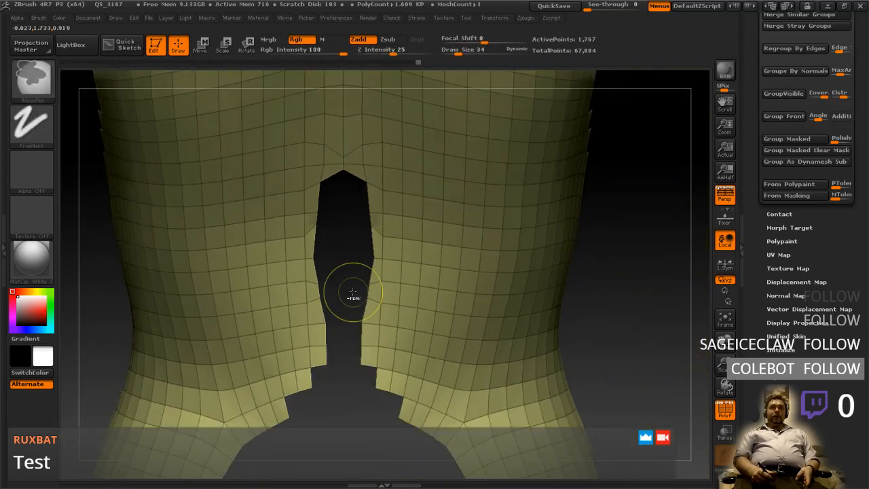
mouse_move(353, 268)
mouse_down()
mouse_move(355, 331)
mouse_move(343, 326)
mouse_move(447, 315)
mouse_up()
alt+right_drag(354, 263, 370, 342)
right_drag(336, 277, 313, 291)
mouse_move(316, 332)
right_down()
mouse_move(294, 322)
mouse_move(328, 343)
right_up()
alt+right_drag(380, 261, 385, 343)
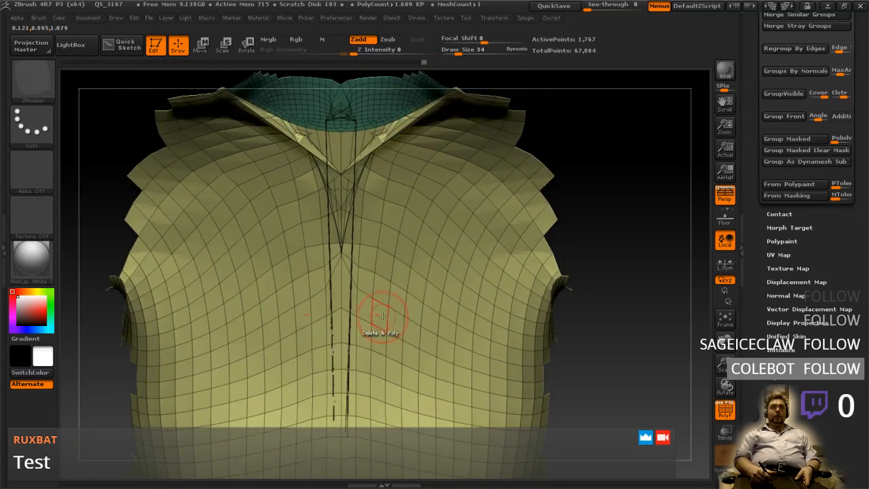
mouse_move(289, 254)
ctrl+shift+mouse_down()
mouse_move(277, 148)
mouse_move(404, 174)
ctrl+shift+mouse_up()
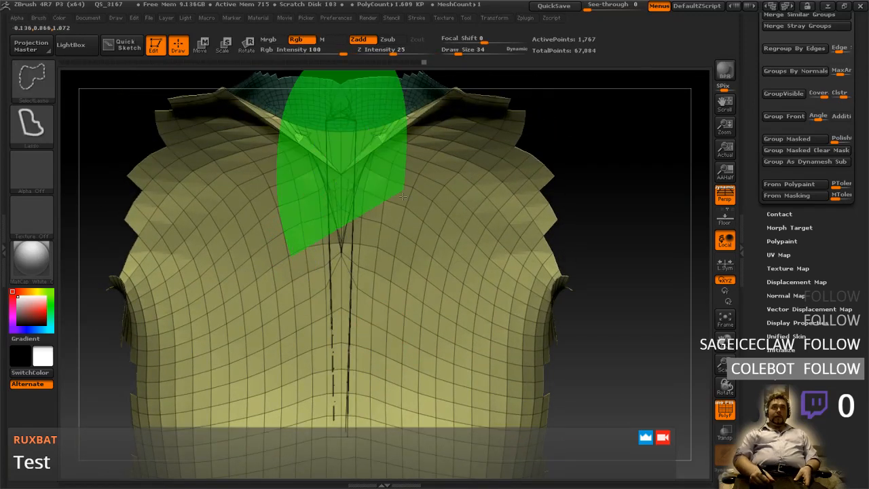
ctrl+shift+drag(309, 405, 310, 400)
- Smooth the folded polygons where the neck border meets the upper back until the V-shaped overlap is flattened
right_drag(388, 372, 332, 360)
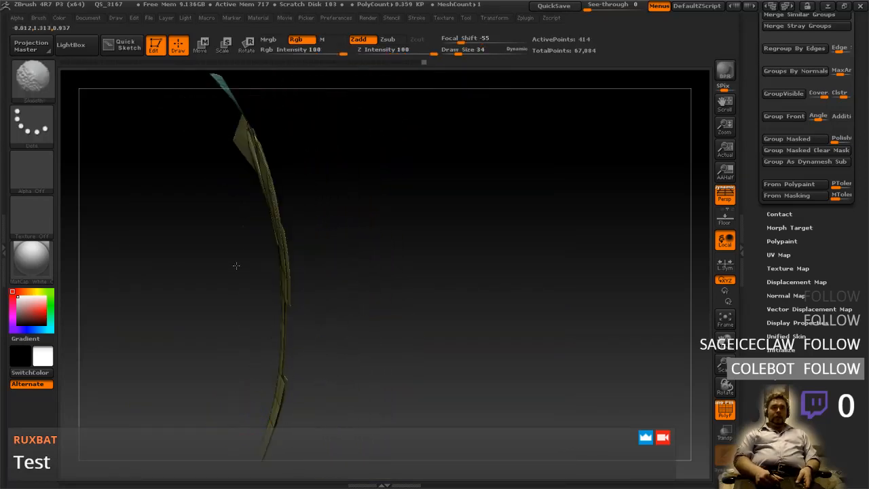
right_drag(238, 213, 298, 217)
alt+right_drag(356, 207, 411, 300)
ctrl+right_drag(349, 269, 366, 321)
alt+right_drag(342, 204, 321, 399)
alt+right_drag(350, 212, 345, 310)
shift+drag(321, 304, 296, 228)
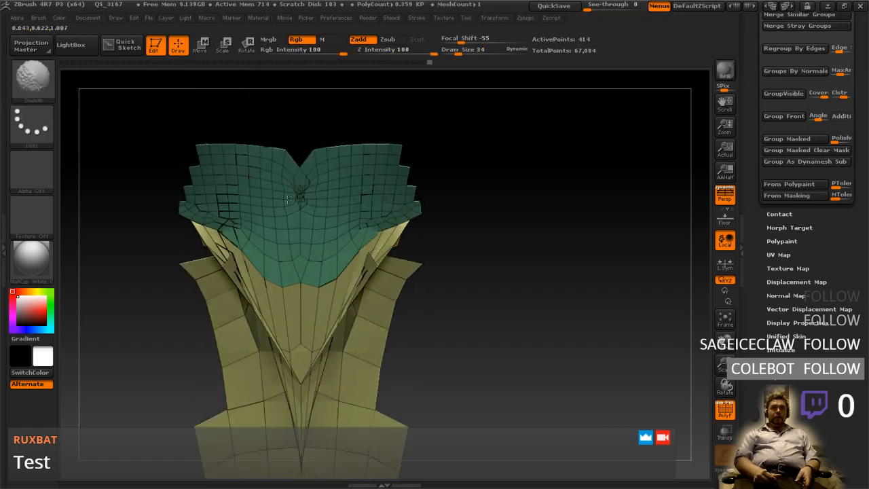
mouse_move(312, 303)
shift+mouse_down()
mouse_move(261, 372)
mouse_move(216, 271)
mouse_move(219, 308)
shift+mouse_up()
shift+drag(280, 362, 226, 331)
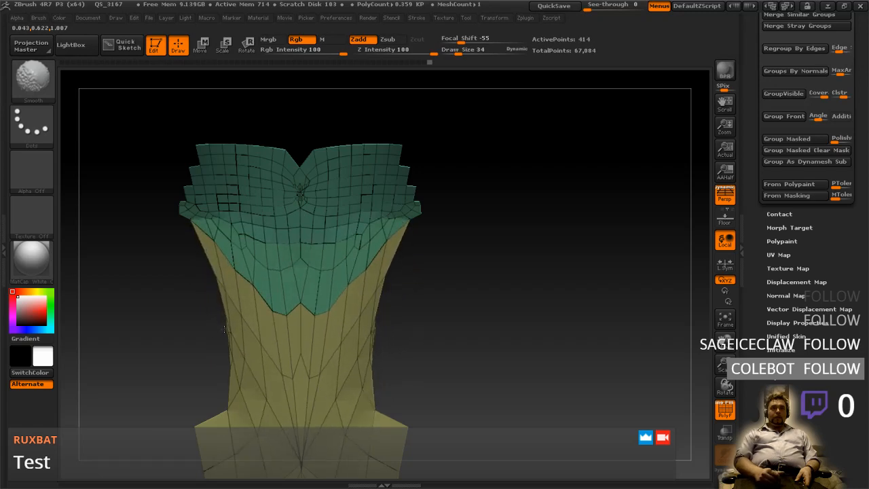
- Smooth the V-shaped notch in the neck section's edge above the tangled polygon cluster
drag(388, 327, 288, 347)
shift+drag(453, 328, 436, 320)
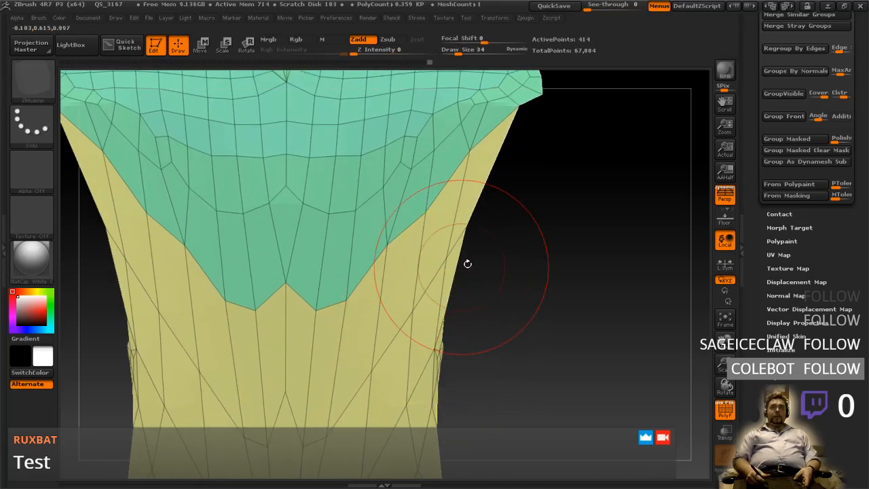
alt+right_drag(462, 265, 457, 379)
alt+right_drag(291, 171, 295, 346)
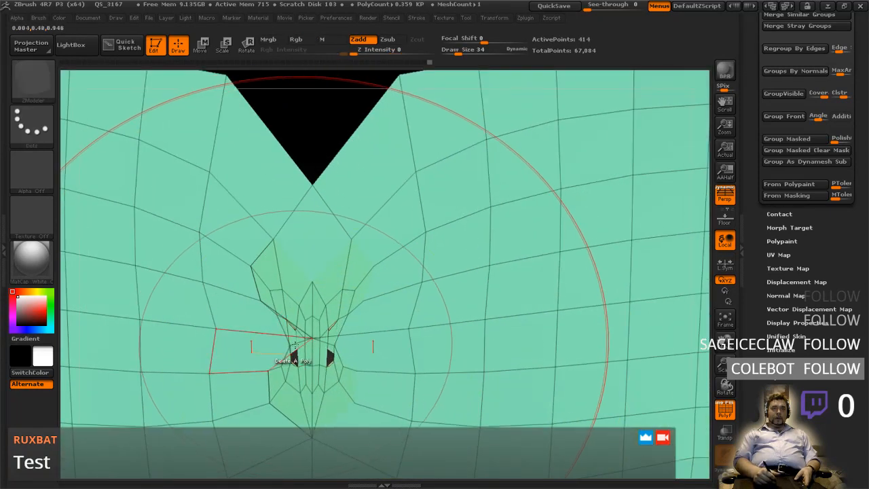
shift+drag(253, 151, 277, 185)
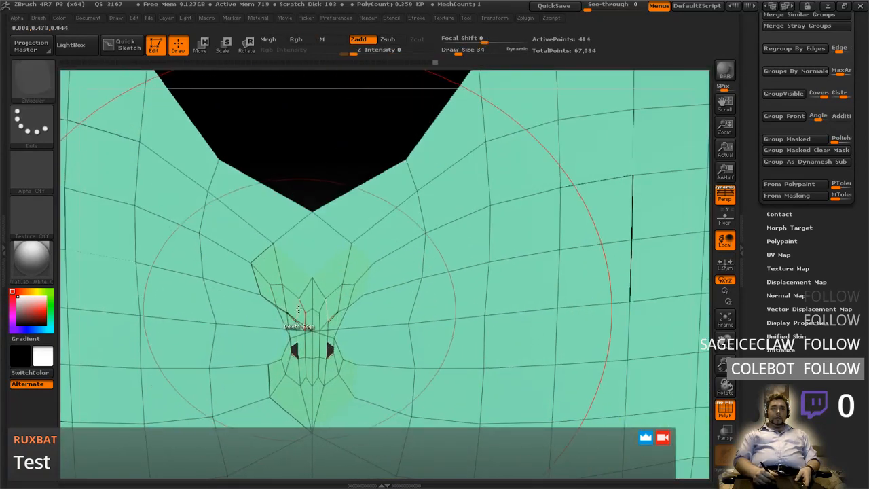
shift+drag(311, 312, 310, 314)
- Delete the polygons in the upper half of the tangled cluster below the neck notch and smooth the hole's edge
mouse_move(323, 314)
alt+right_down()
mouse_move(333, 380)
mouse_move(355, 302)
mouse_move(359, 388)
alt+right_up()
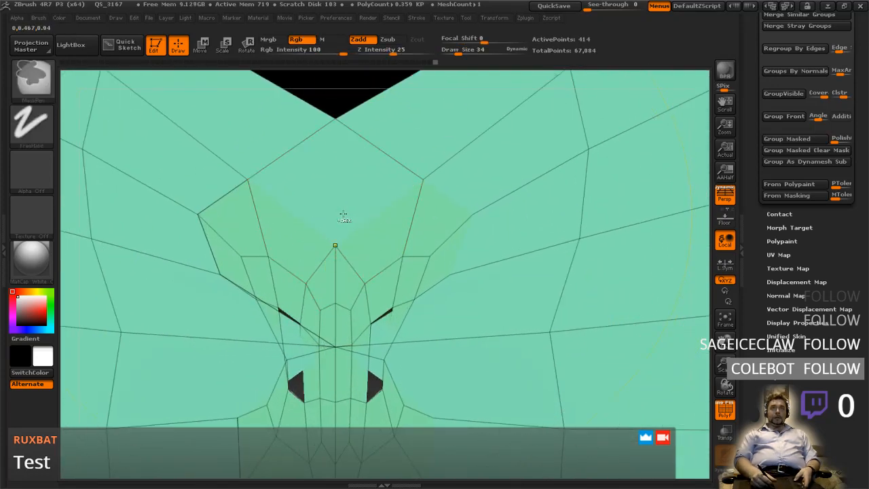
click(335, 180)
click(305, 248)
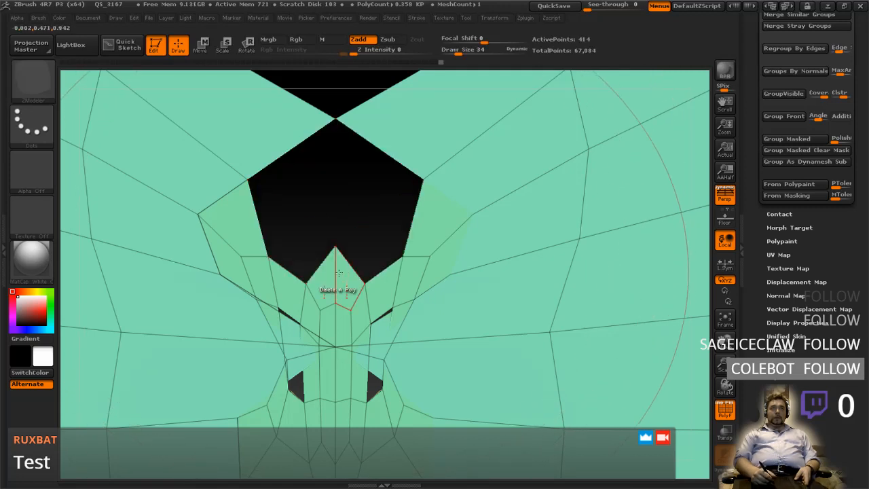
click(325, 284)
click(307, 305)
click(287, 291)
click(265, 288)
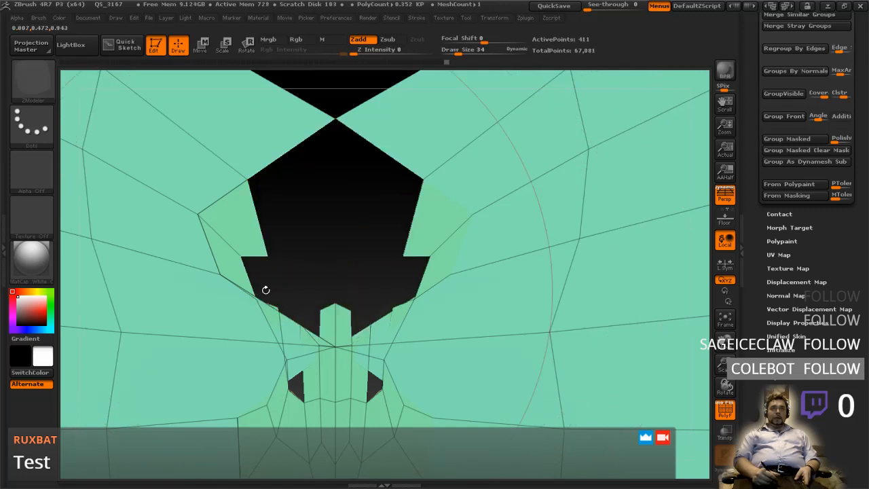
shift+drag(288, 349, 308, 407)
- Delete the polygons in the lower half of the tangled cluster and the larger ones flanking it below the neck hole
click(315, 419)
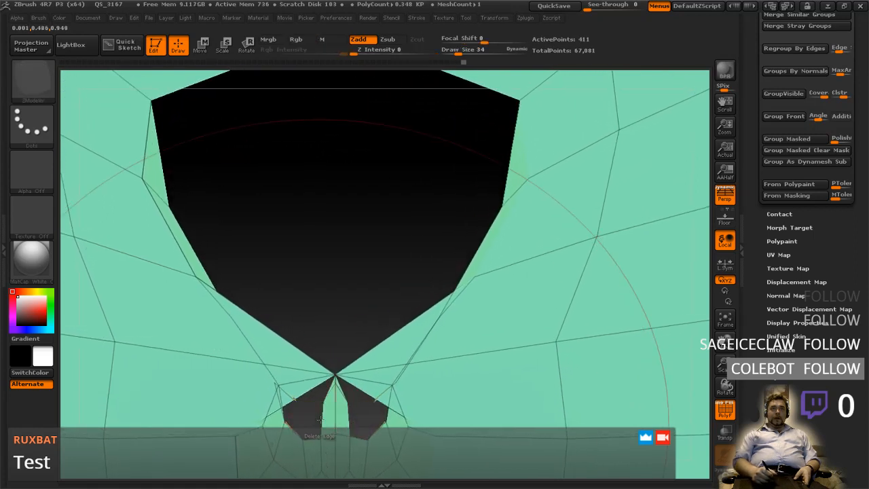
click(329, 404)
click(360, 383)
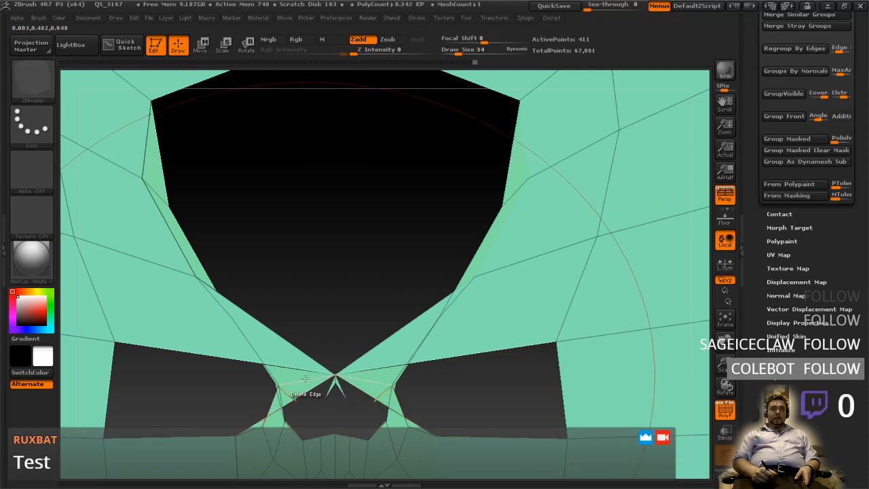
click(384, 352)
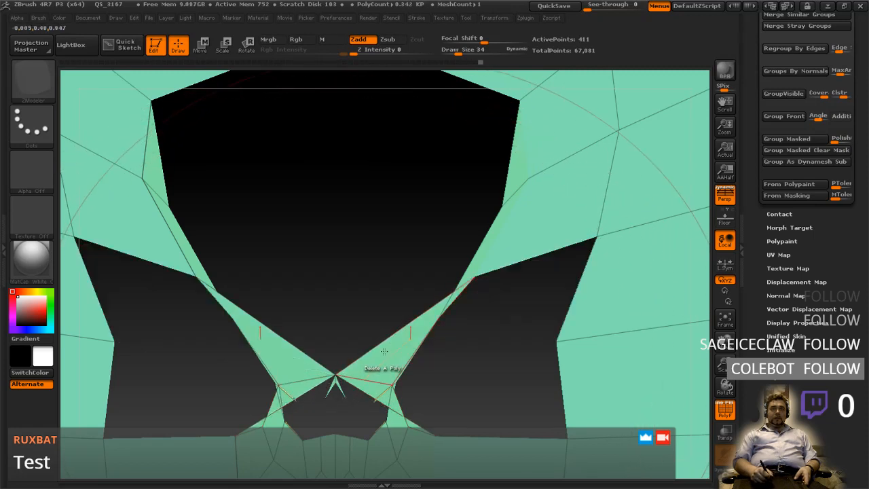
click(389, 351)
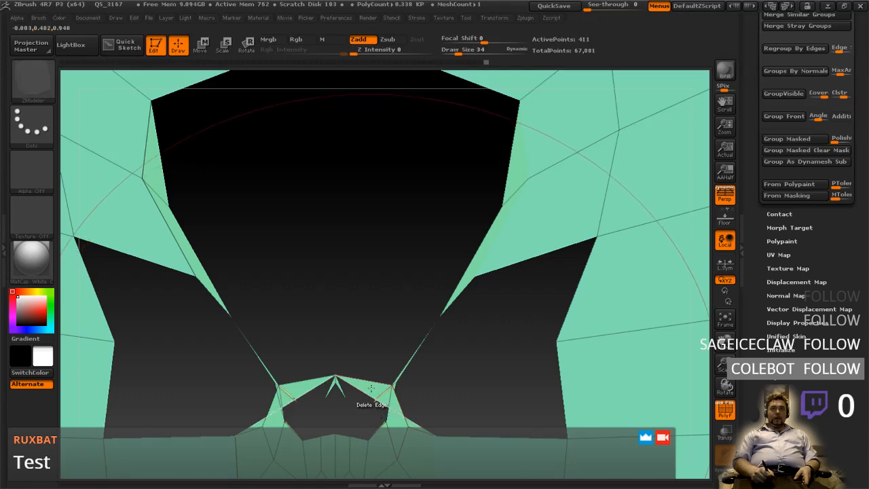
- Delete the remaining tangled polygons around the V-shaped lower end of the neck hole
mouse_move(376, 393)
right_down()
mouse_move(341, 395)
mouse_move(355, 295)
mouse_move(262, 206)
mouse_move(224, 217)
mouse_move(282, 190)
right_up()
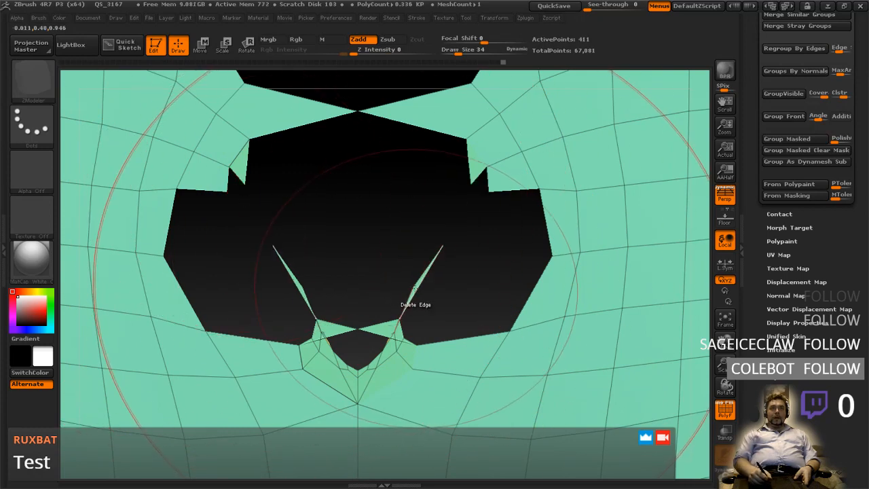
right_drag(415, 299, 391, 306)
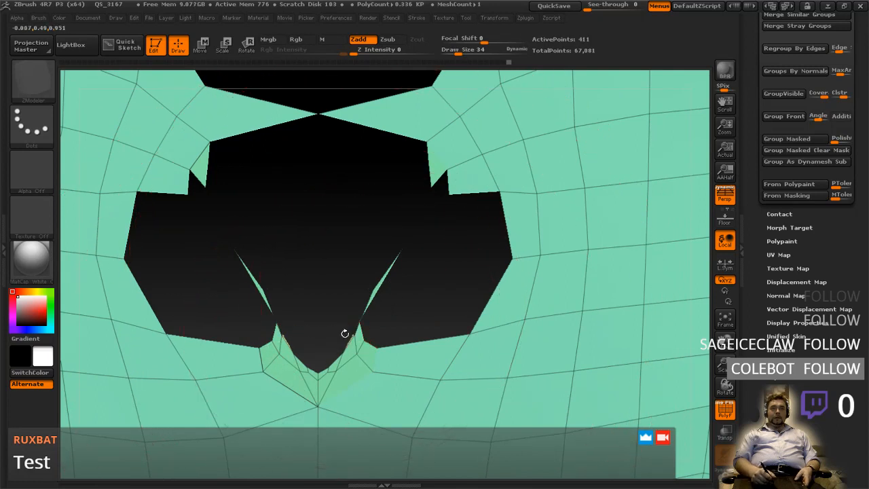
click(339, 370)
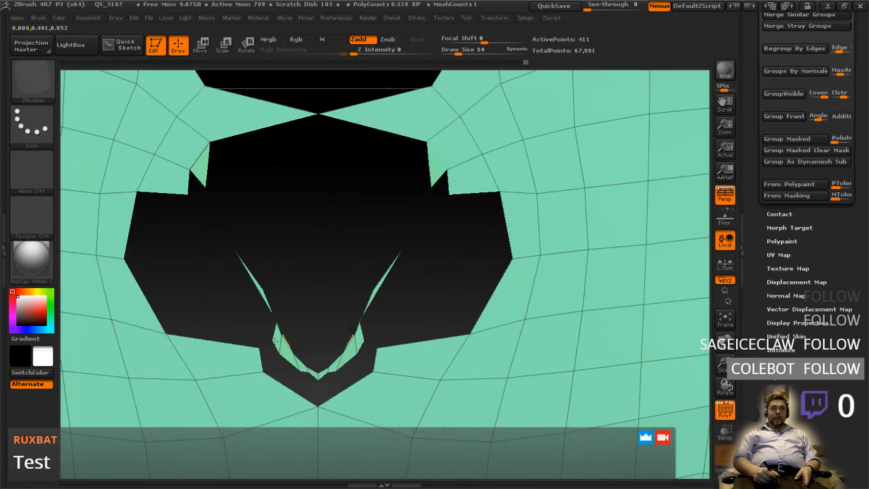
click(276, 339)
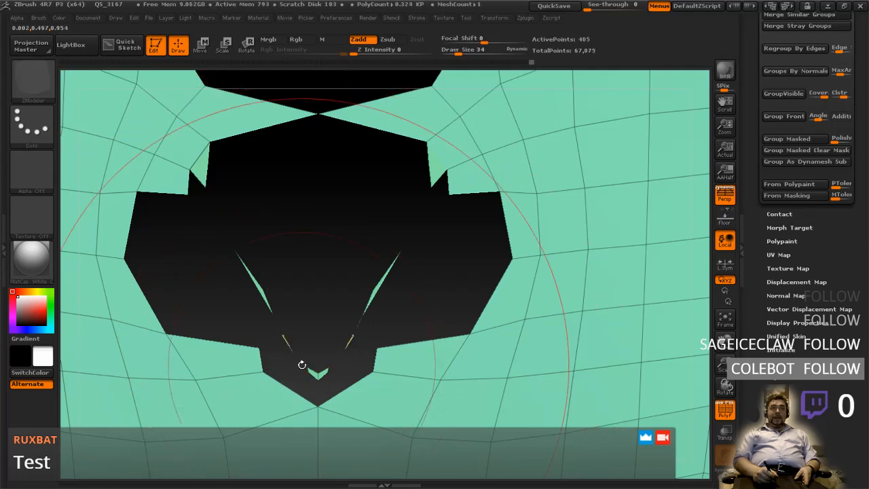
click(311, 373)
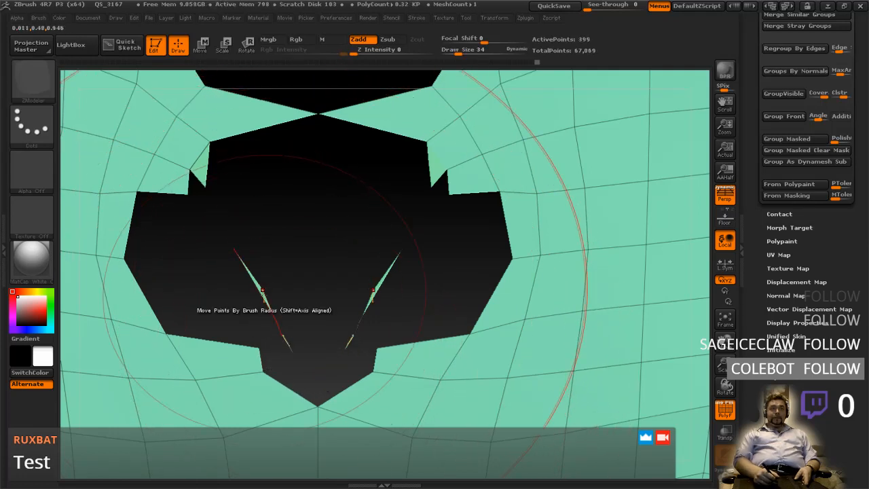
shift+drag(264, 291, 266, 296)
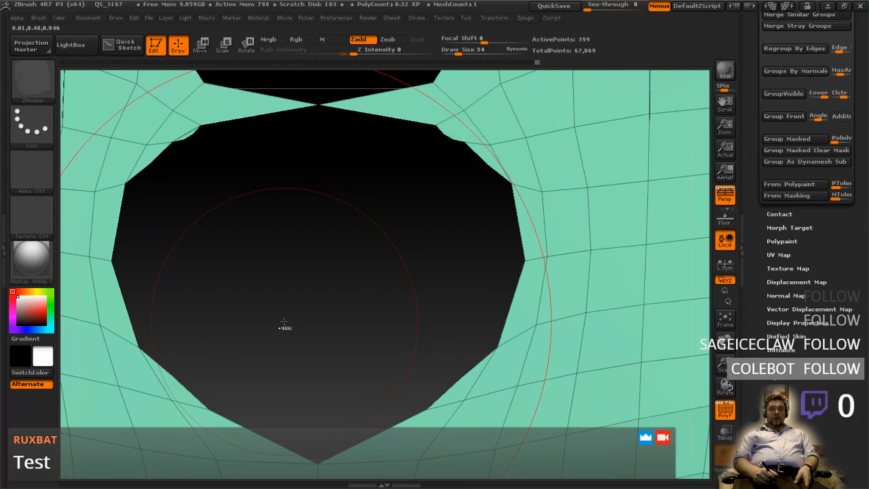
key(ctrl+z)
key(ctrl+z)
- Delete the tiny leftover fragments near the V-shaped lower end of the neck hole
alt+right_drag(321, 317, 310, 372)
alt+right_drag(356, 351, 344, 300)
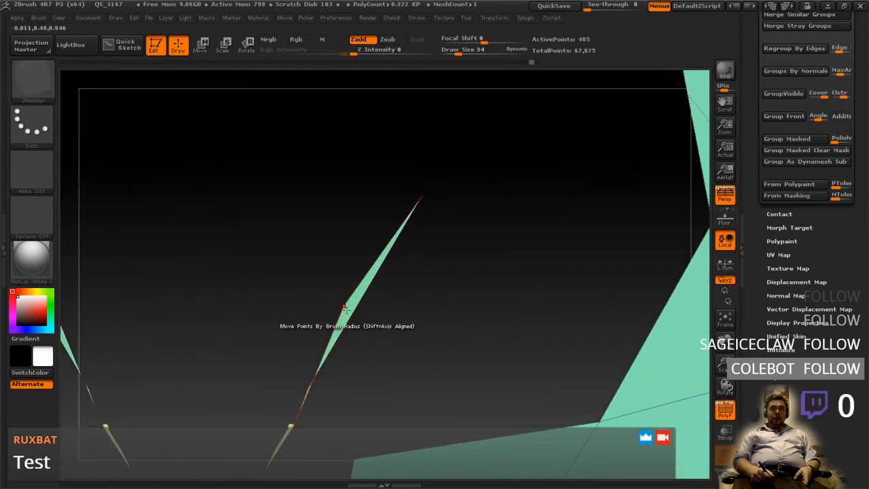
mouse_move(345, 305)
alt+right_down()
mouse_move(343, 384)
mouse_move(344, 294)
mouse_move(357, 294)
mouse_move(342, 290)
alt+right_up()
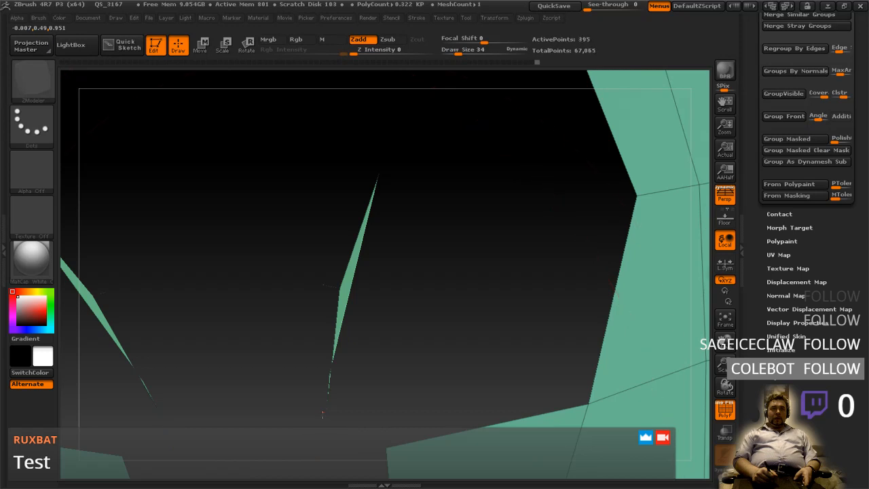
right_drag(298, 368, 274, 352)
right_drag(188, 317, 228, 310)
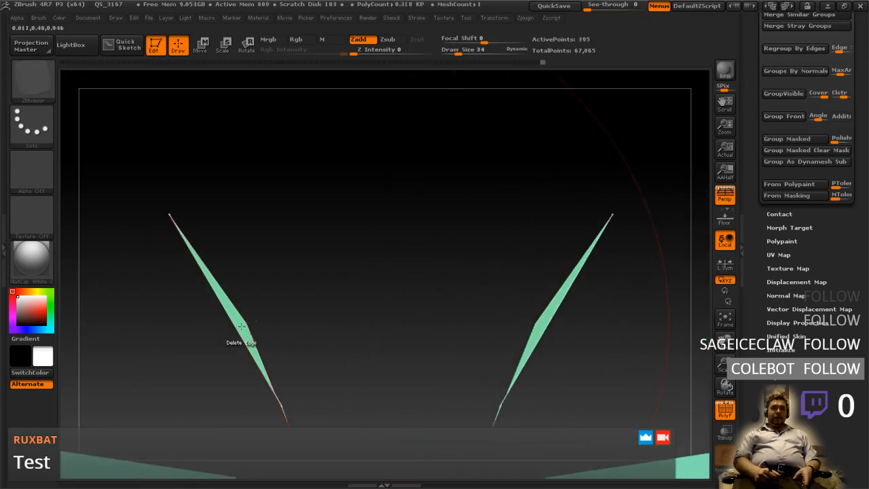
alt+right_drag(384, 368, 389, 298)
ctrl+right_drag(386, 330, 386, 303)
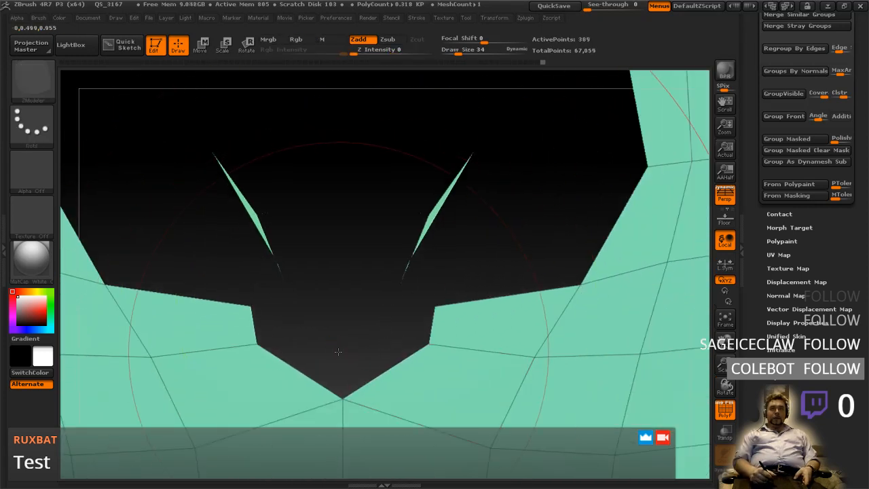
right_drag(398, 268, 378, 290)
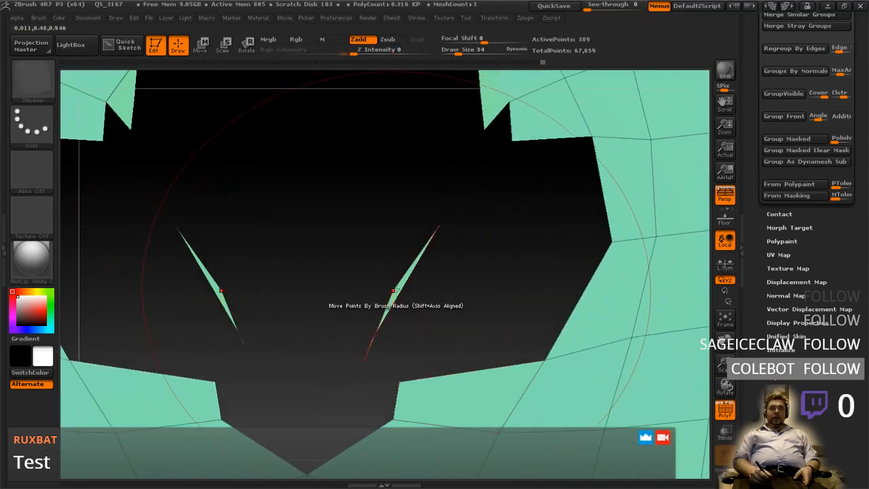
- Shrink the two mirrored green slivers inside the neck hole by smoothing them and delete their polygons
key(shift)
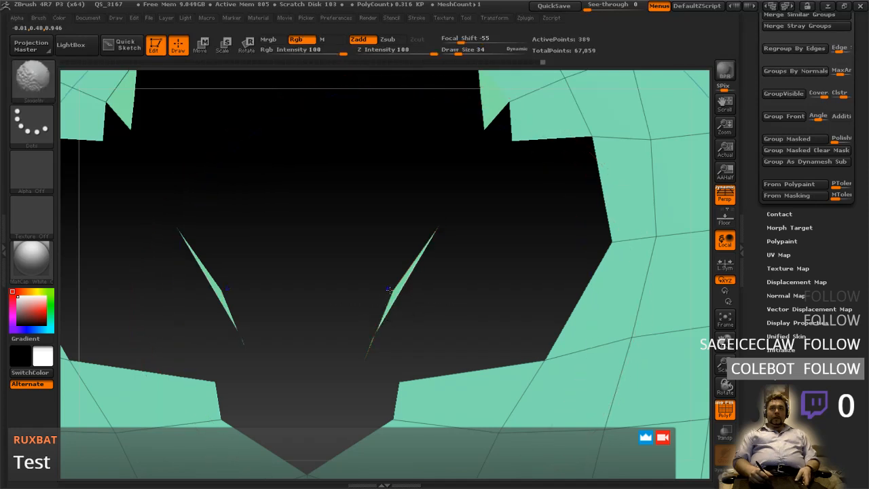
shift+drag(394, 291, 395, 295)
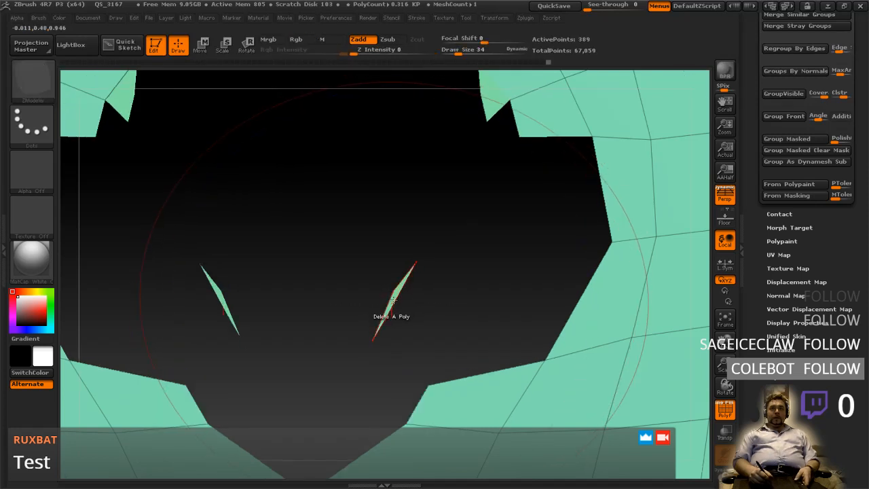
key(shift)
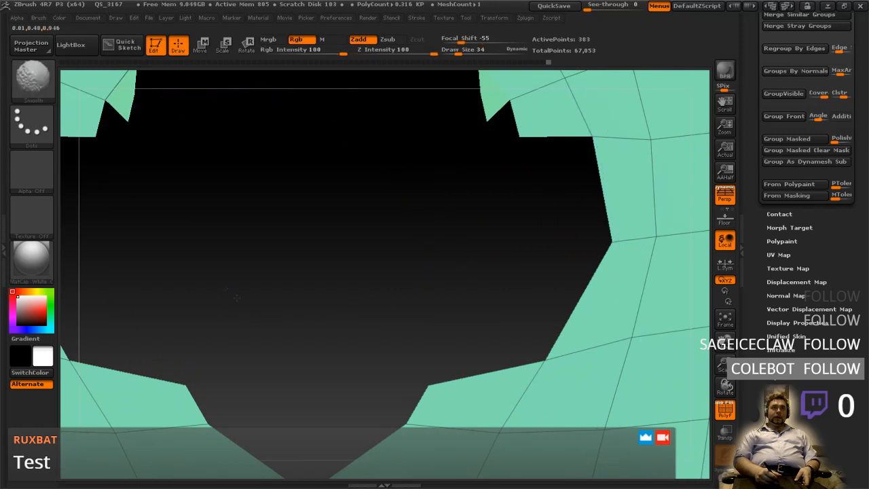
shift+drag(375, 289, 388, 301)
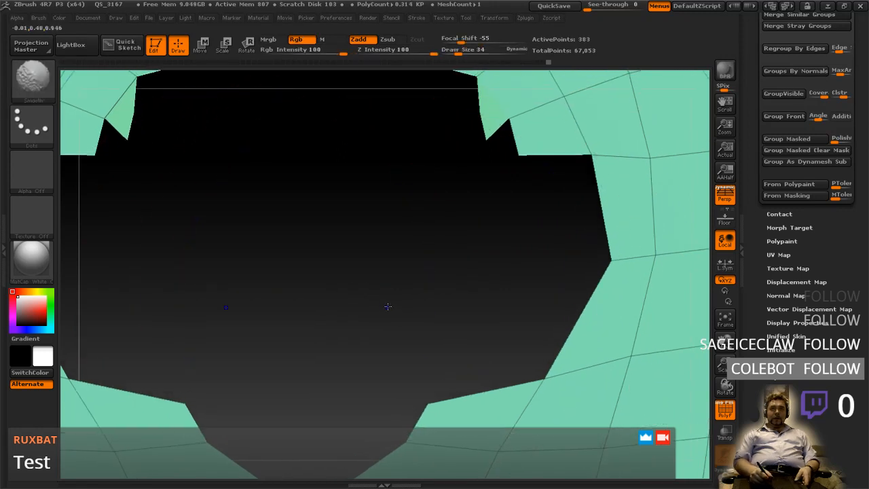
- Delete the hair-thin sliver polygons left floating inside the neck hole
right_drag(387, 312, 375, 396)
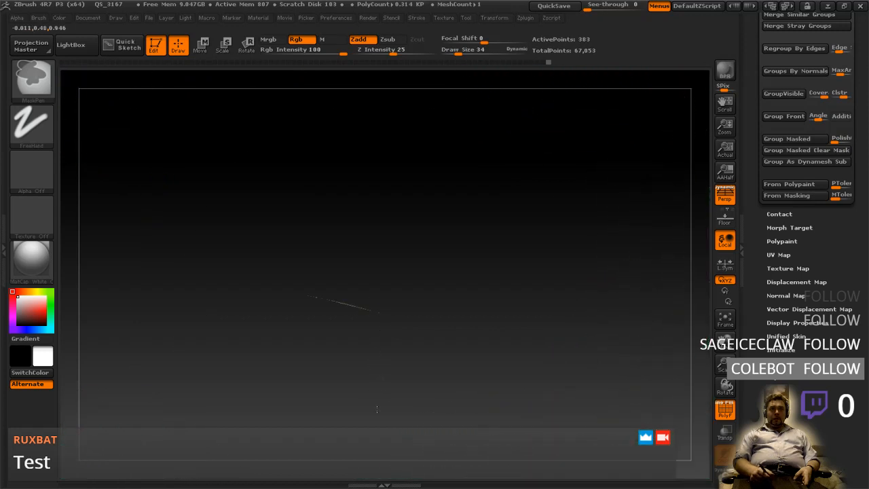
right_drag(360, 321, 288, 296)
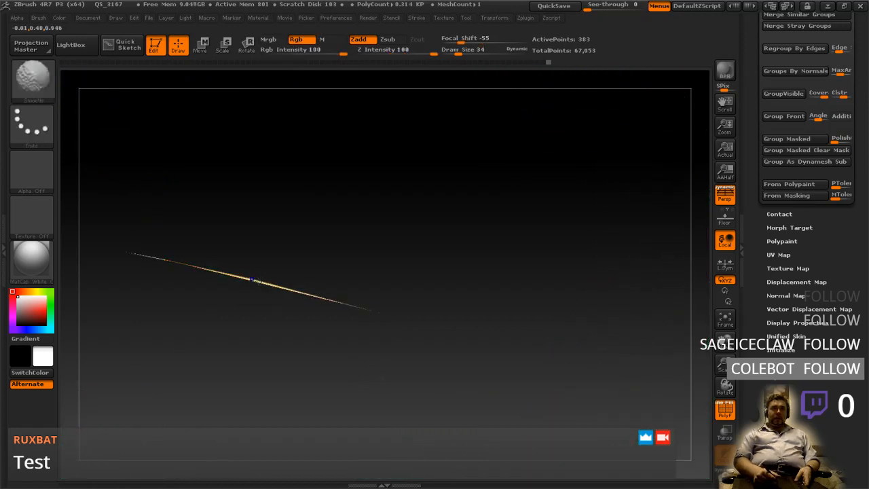
right_drag(256, 297, 259, 296)
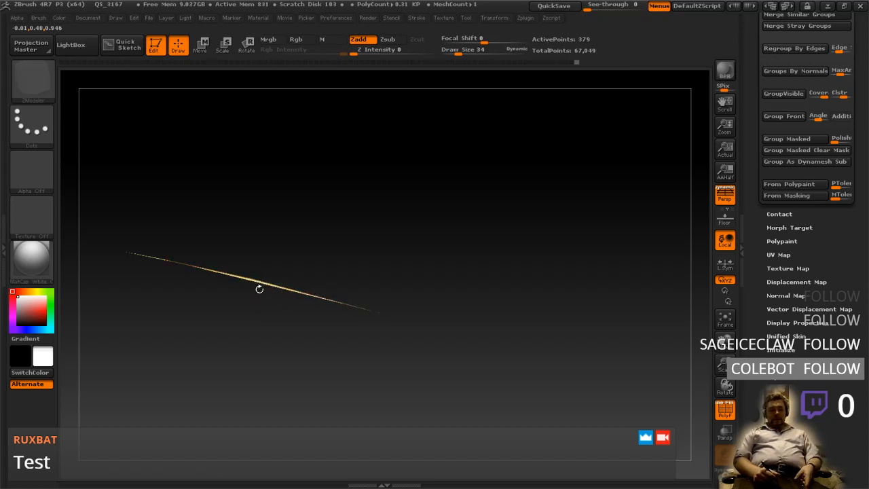
key(ctrl)
mouse_move(333, 432)
ctrl+right_down()
mouse_move(322, 329)
mouse_move(343, 320)
mouse_move(328, 349)
ctrl+right_up()
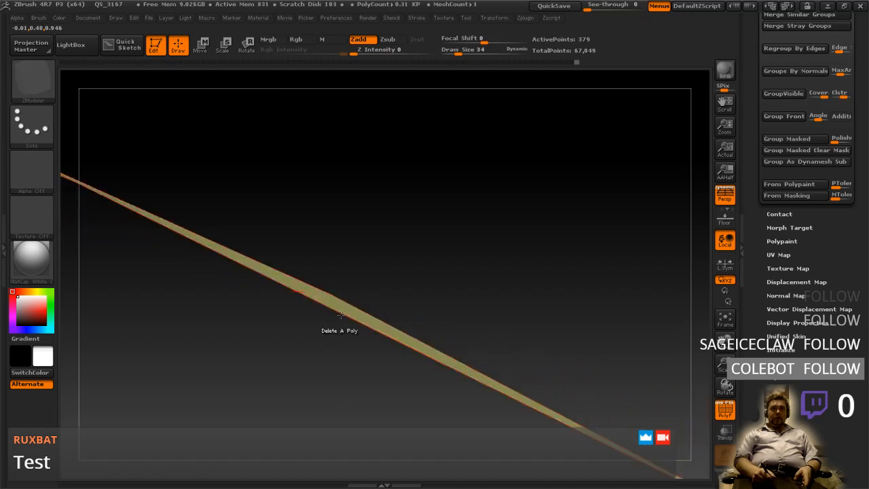
click(341, 314)
right_drag(238, 324, 286, 351)
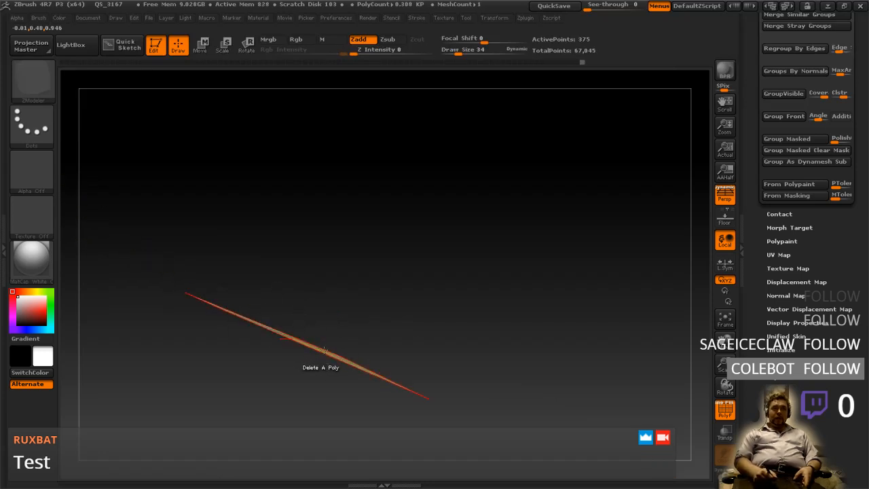
key(ctrl)
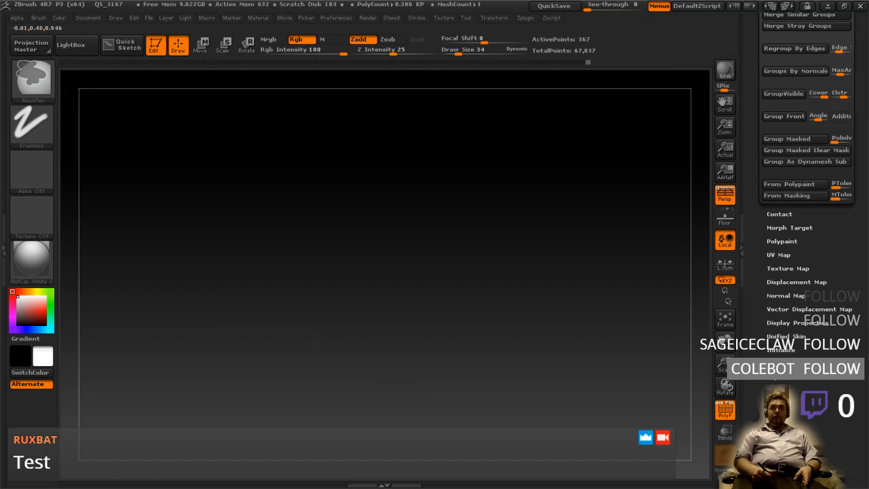
- Delete the thin polygon spanning the narrow lower end of the back slit
mouse_move(329, 231)
right_down()
mouse_move(334, 186)
mouse_move(316, 265)
mouse_move(319, 314)
mouse_move(330, 343)
mouse_move(398, 386)
right_up()
mouse_move(464, 417)
alt+right_down()
mouse_move(463, 348)
mouse_move(426, 300)
mouse_move(354, 300)
alt+right_up()
mouse_move(356, 399)
alt+right_down()
mouse_move(356, 342)
mouse_move(361, 448)
alt+right_up()
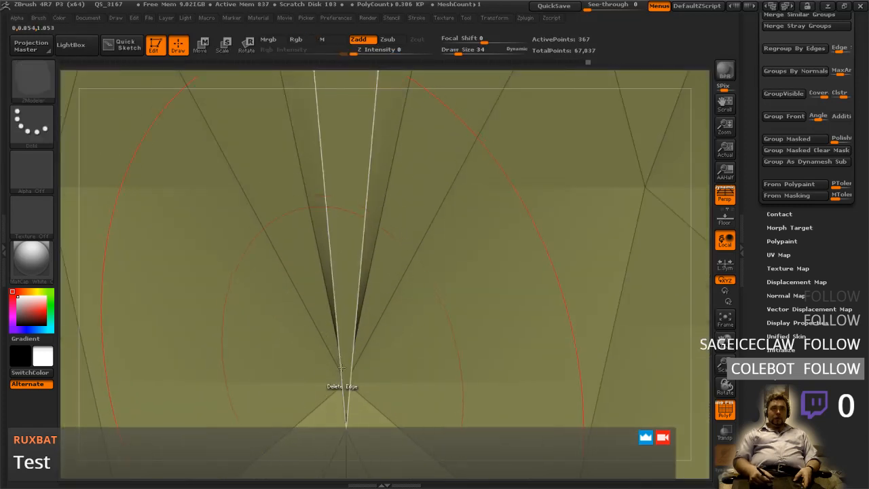
click(344, 299)
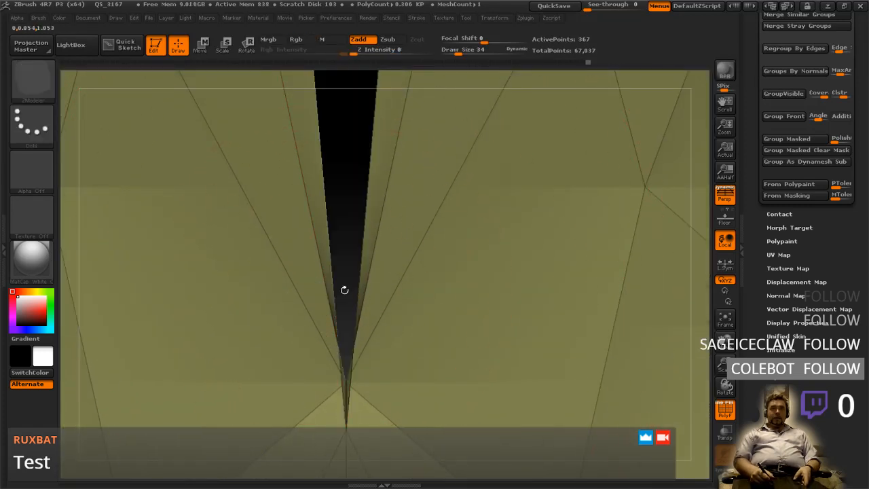
- Bring all hidden parts of the body mesh back into view
alt+right_drag(354, 269, 340, 394)
mouse_move(330, 292)
alt+right_down()
mouse_move(329, 319)
mouse_move(353, 242)
alt+right_up()
ctrl+right_drag(352, 362, 336, 236)
mouse_move(464, 349)
ctrl+right_down()
mouse_move(457, 330)
mouse_move(469, 309)
ctrl+right_up()
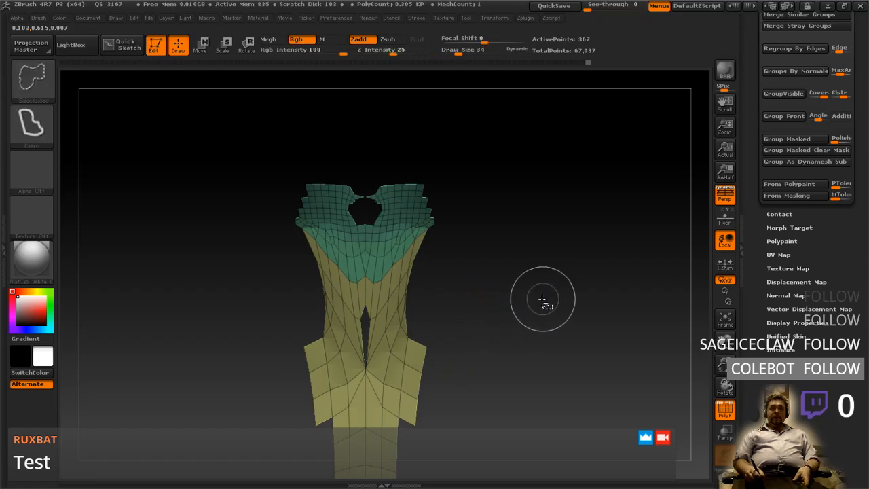
ctrl+shift+click(558, 283)
right_drag(539, 238, 292, 271)
mouse_move(553, 326)
alt+right_down()
mouse_move(275, 270)
mouse_move(192, 432)
alt+right_up()
- Smooth the folded polygons where both shoulders border the open gap below the neck
mouse_move(329, 293)
shift+mouse_down()
mouse_move(364, 329)
mouse_move(361, 292)
shift+mouse_up()
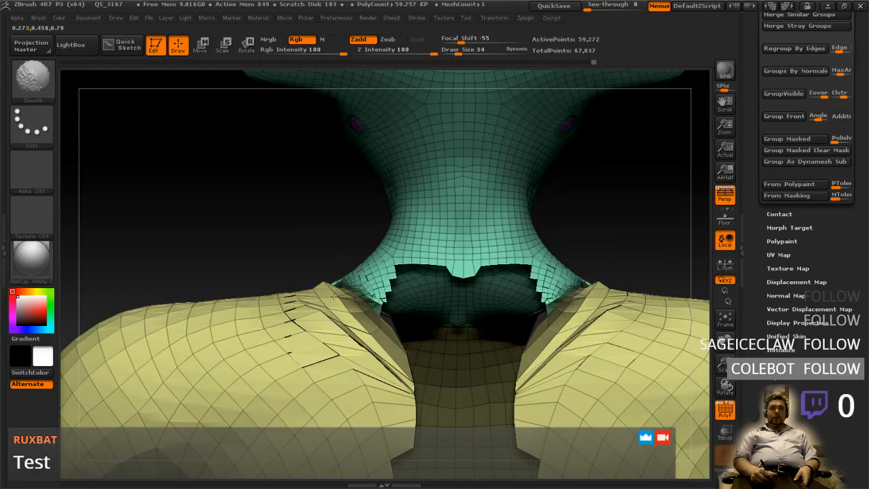
right_drag(299, 265, 340, 316)
mouse_move(319, 271)
shift+mouse_down()
mouse_move(308, 251)
mouse_move(317, 251)
mouse_move(306, 243)
shift+mouse_up()
right_drag(305, 243, 421, 228)
mouse_move(289, 231)
shift+mouse_down()
mouse_move(254, 216)
mouse_move(236, 185)
mouse_move(293, 233)
shift+mouse_up()
right_drag(293, 233, 345, 300)
mouse_move(344, 301)
shift+mouse_down()
mouse_move(450, 405)
mouse_move(427, 309)
mouse_move(430, 271)
mouse_move(506, 235)
mouse_move(543, 261)
mouse_move(558, 370)
shift+mouse_up()
mouse_move(558, 370)
right_down()
mouse_move(448, 309)
mouse_move(504, 309)
mouse_move(458, 360)
right_up()
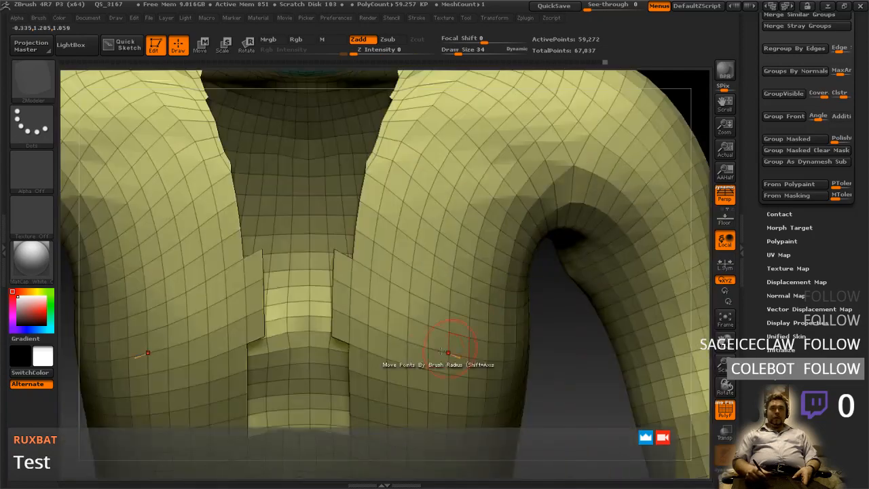
shift+drag(345, 291, 350, 344)
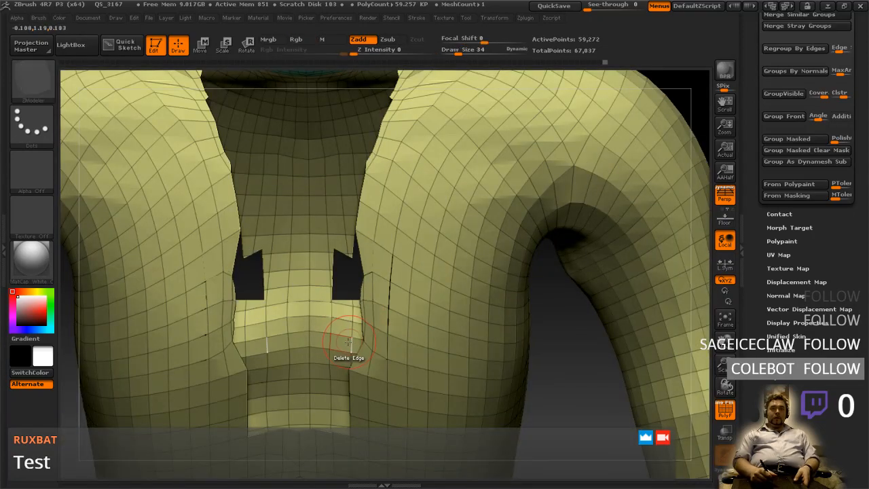
key(ctrl+z)
key(ctrl+z)
- Smooth the creased inner shoulder edges on both sides of the upper-back opening until the folds are flattened
mouse_move(386, 256)
ctrl+right_down()
mouse_move(382, 302)
mouse_move(389, 228)
mouse_move(395, 295)
ctrl+right_up()
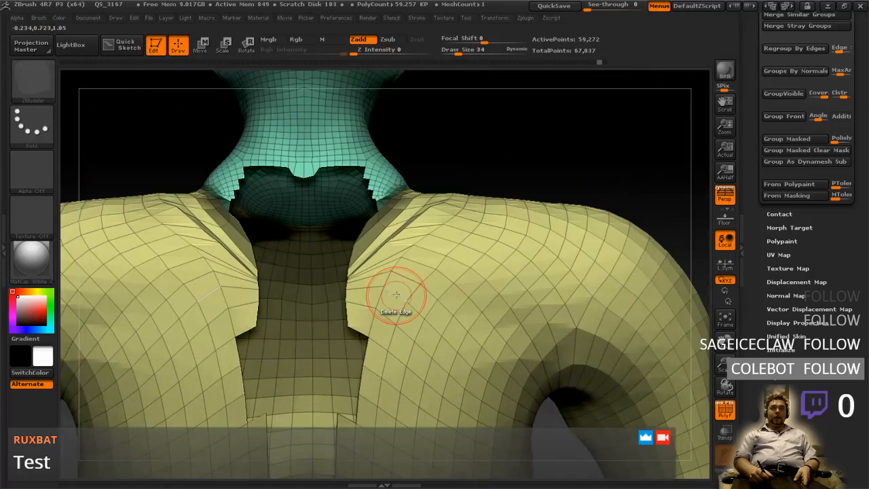
mouse_move(417, 209)
shift+mouse_down()
mouse_move(367, 284)
mouse_move(409, 214)
shift+mouse_up()
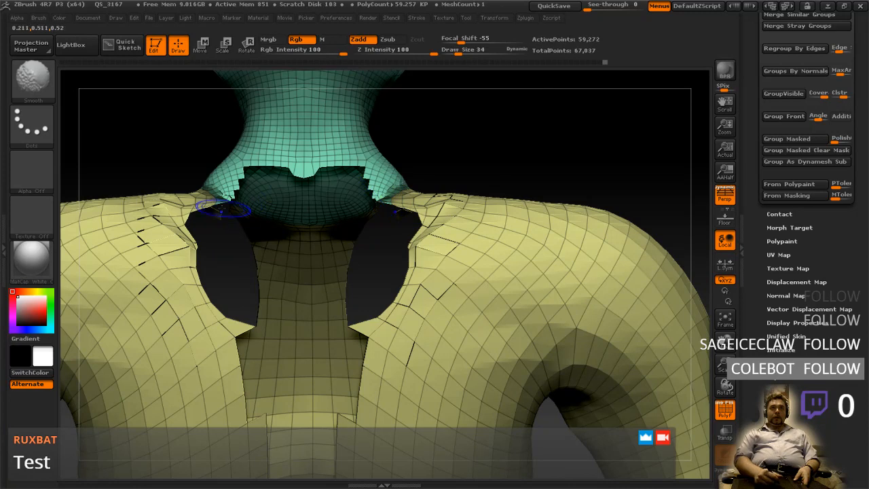
mouse_move(180, 251)
shift+mouse_down()
mouse_move(207, 323)
mouse_move(258, 346)
shift+mouse_up()
mouse_move(380, 238)
right_down()
mouse_move(407, 245)
mouse_move(285, 265)
mouse_move(327, 241)
mouse_move(301, 398)
mouse_move(424, 279)
mouse_move(423, 254)
right_up()
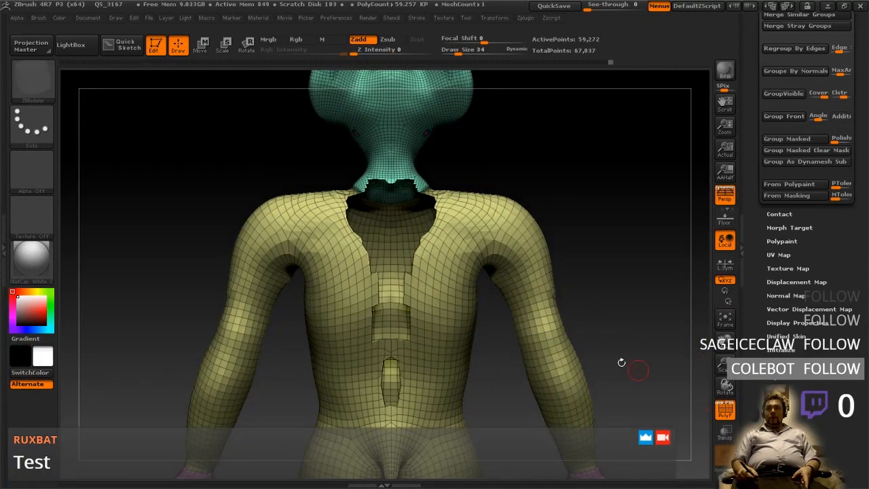
right_drag(500, 173, 501, 77)
right_drag(565, 189, 453, 224)
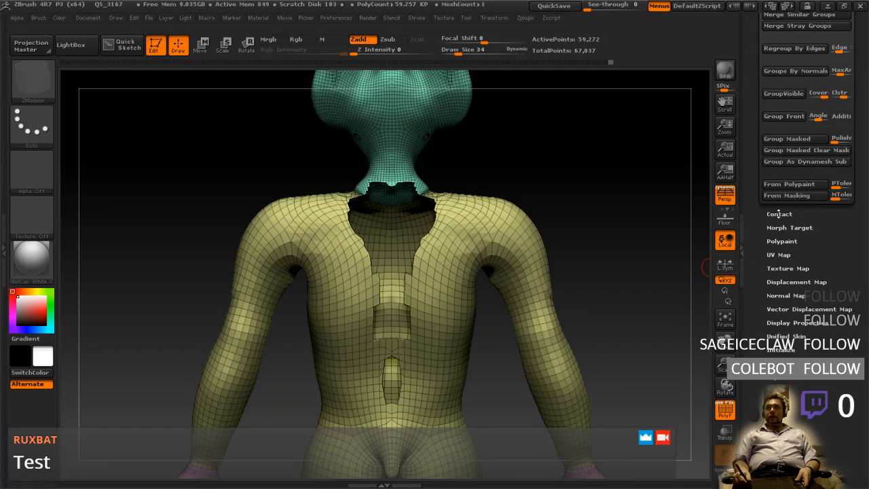
- Close all open holes in the goblin's body mesh using the Modify Topology options of its geometry
scroll(801, 236, up, 10)
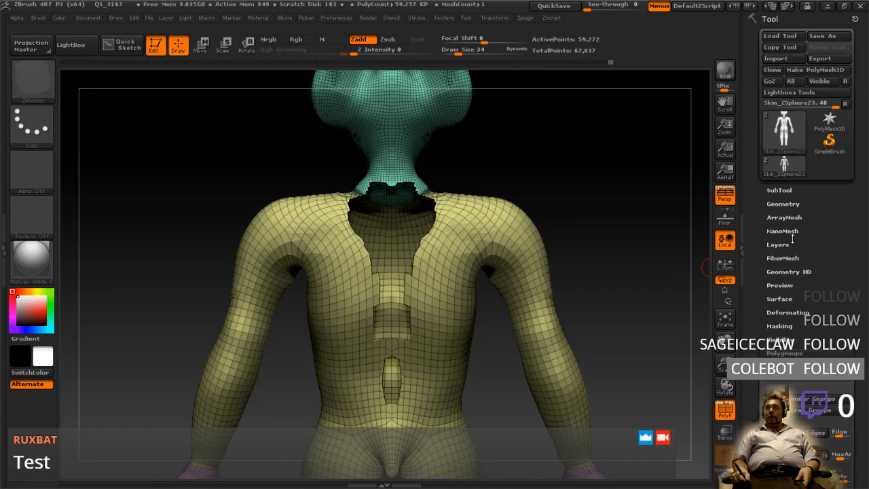
click(787, 204)
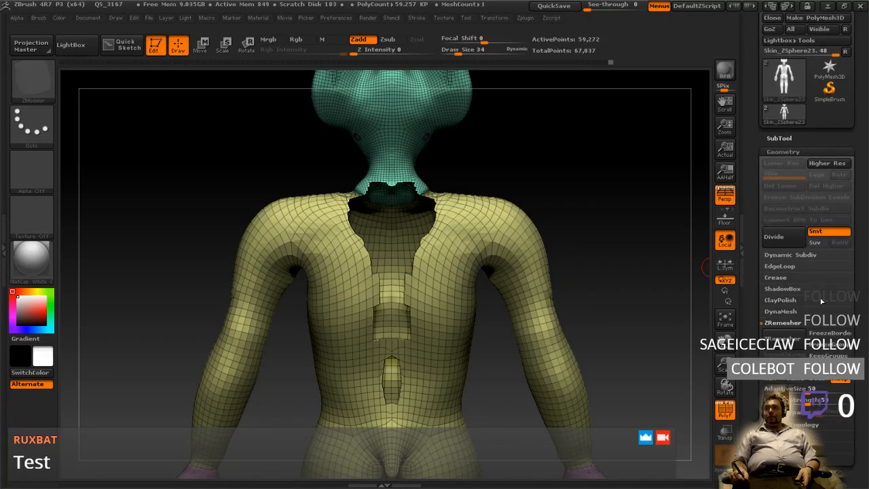
scroll(806, 271, down, 3)
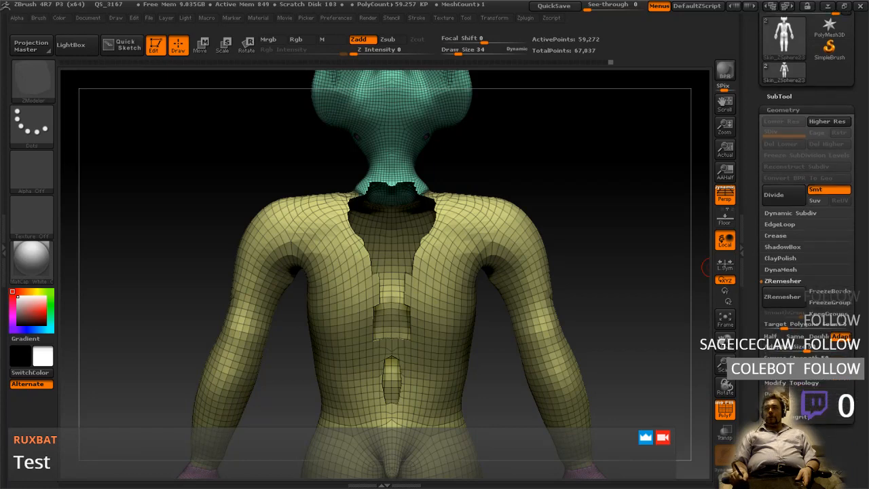
scroll(809, 326, down, 6)
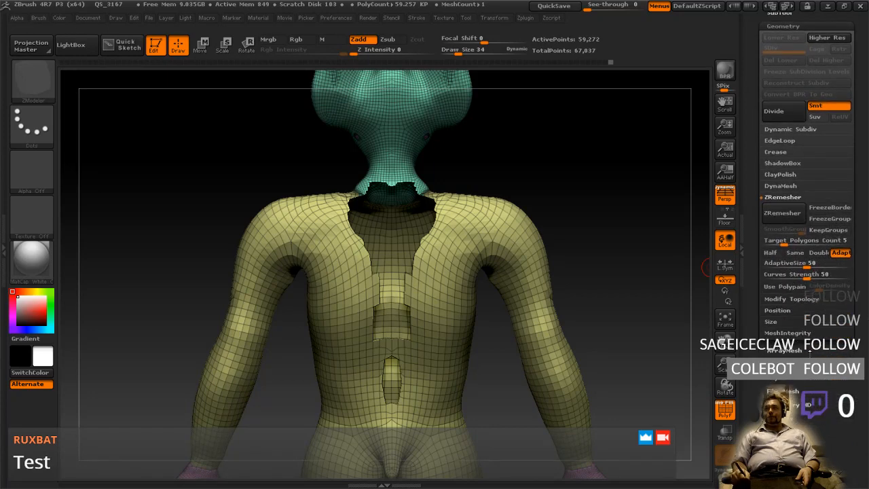
click(800, 300)
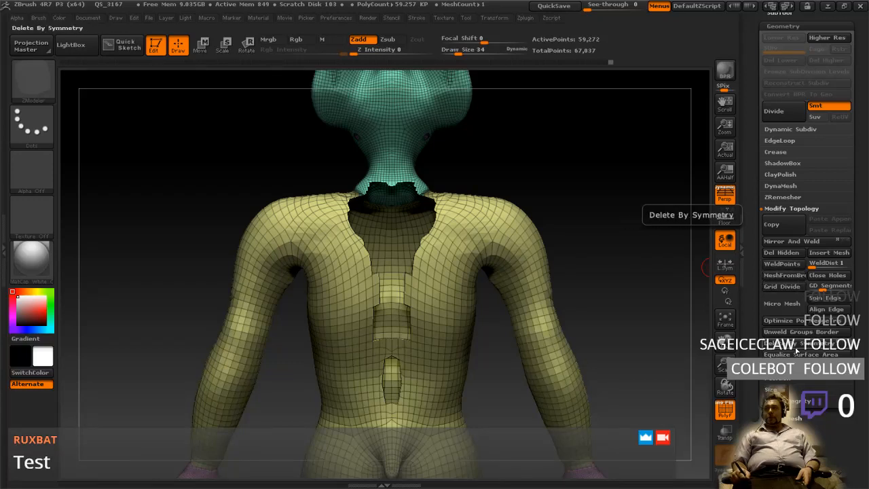
click(824, 276)
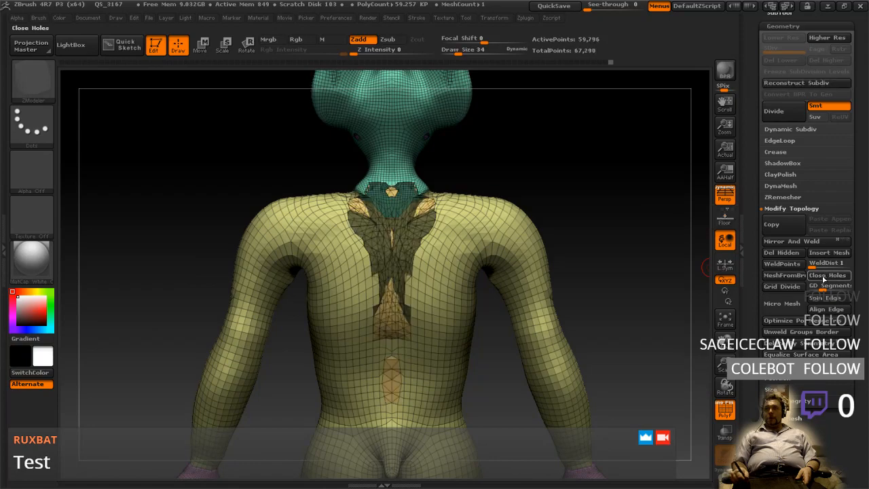
- Examine the filled surfaces from the lower back slit up past the shoulders to the nape of the neck
mouse_move(579, 247)
mouse_down()
mouse_move(632, 250)
mouse_move(584, 247)
mouse_move(588, 239)
mouse_up()
mouse_move(463, 288)
ctrl+right_down()
mouse_move(431, 326)
mouse_move(422, 356)
ctrl+right_up()
alt+right_drag(369, 315, 391, 325)
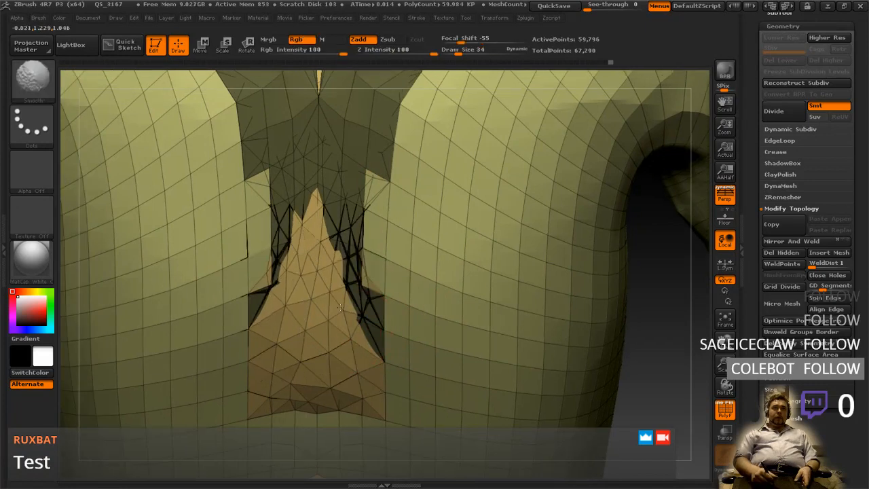
right_drag(331, 219, 306, 266)
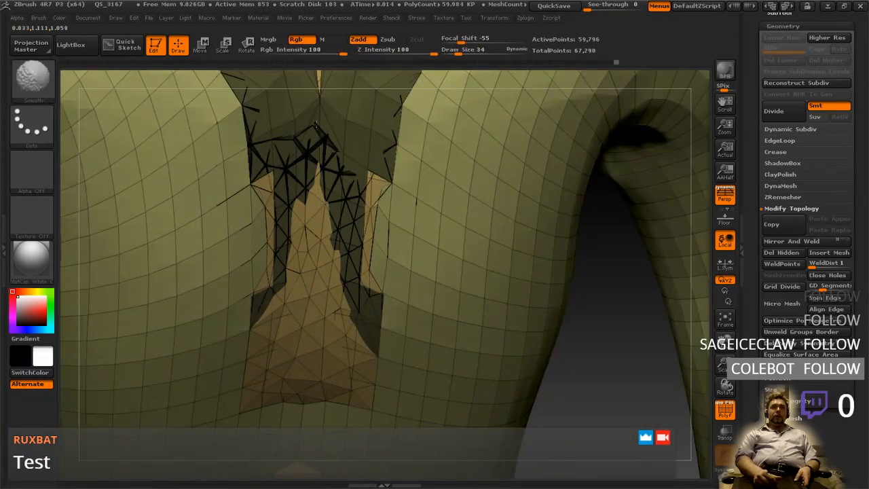
right_drag(355, 180, 343, 311)
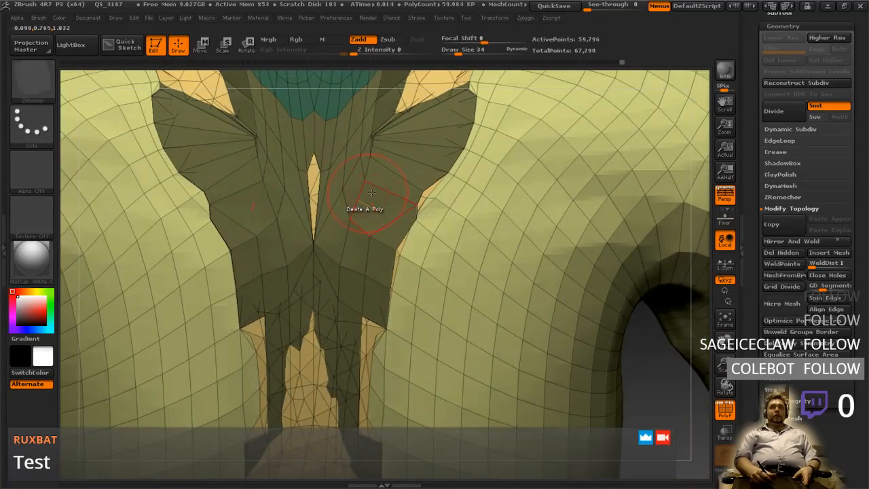
mouse_move(355, 204)
right_down()
mouse_move(365, 310)
mouse_move(350, 295)
mouse_move(243, 258)
right_up()
mouse_move(243, 257)
shift+mouse_down()
mouse_move(224, 204)
mouse_move(290, 209)
shift+mouse_up()
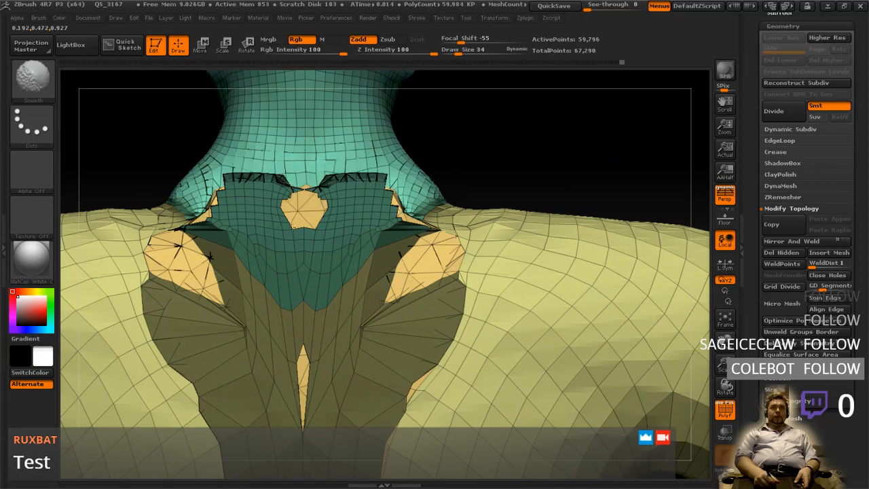
mouse_move(375, 208)
right_down()
mouse_move(333, 241)
mouse_move(392, 237)
mouse_move(382, 238)
right_up()
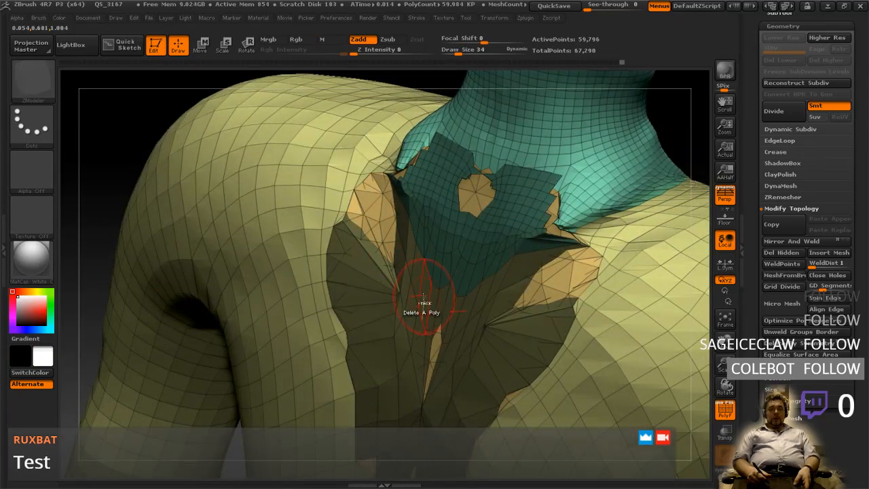
- Undo the hole closing and the earlier polygon deletions and smoothing, back to the mesh with only small openings at the nape and spine
key(ctrl+z)
key(ctrl+z)
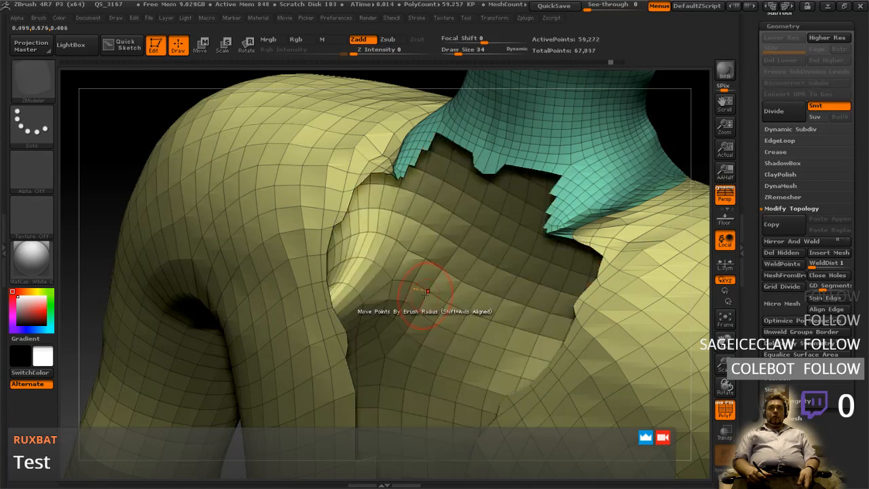
key(ctrl+z)
key(ctrl+z)
key(ctrl+z)
key(ctrl+z)
key(ctrl+z)
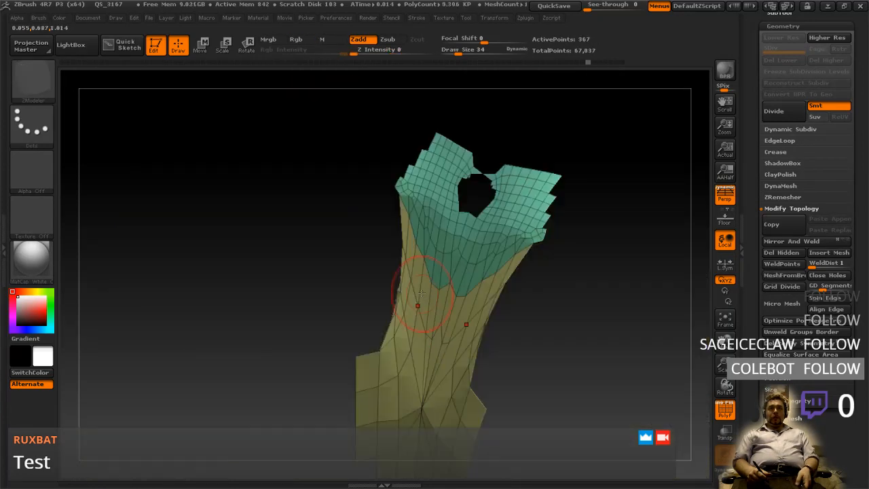
key(ctrl+z)
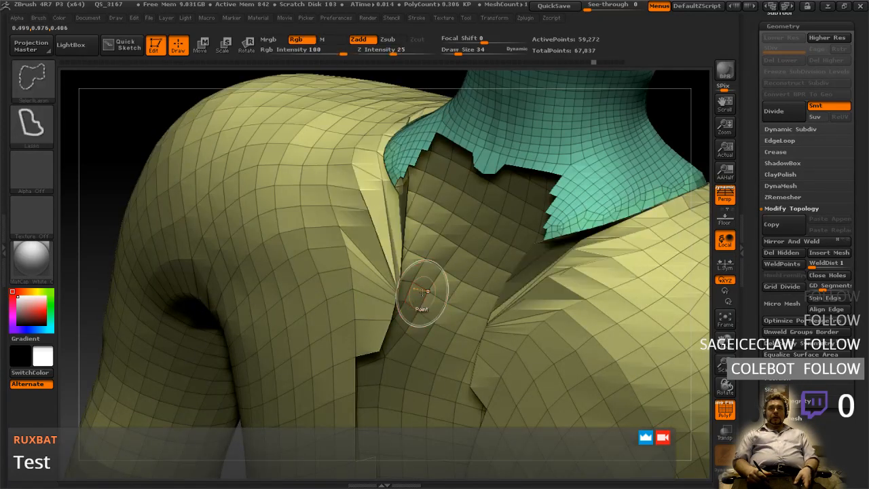
key(ctrl+z)
key(ctrl+z)
key(ctrl+z)
key(ctrl+z)
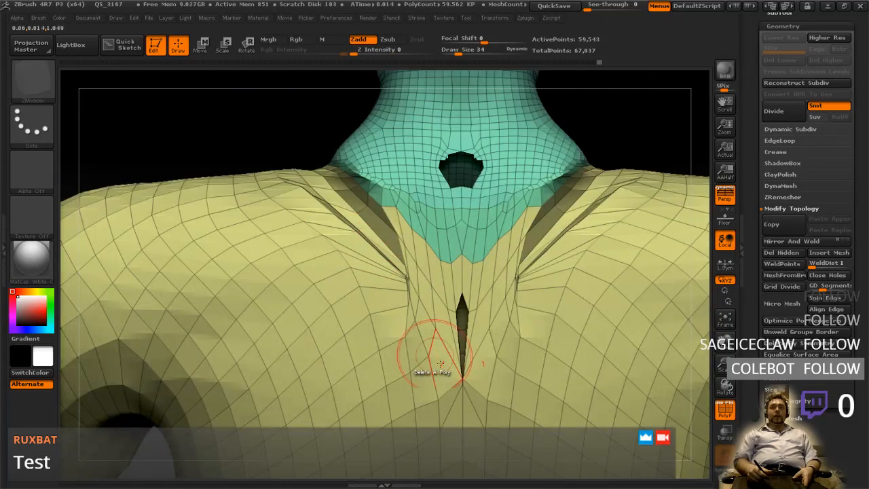
key(ctrl+z)
key(ctrl+z)
key(ctrl+z)
key(ctrl+z)
key(ctrl+z)
key(ctrl+z)
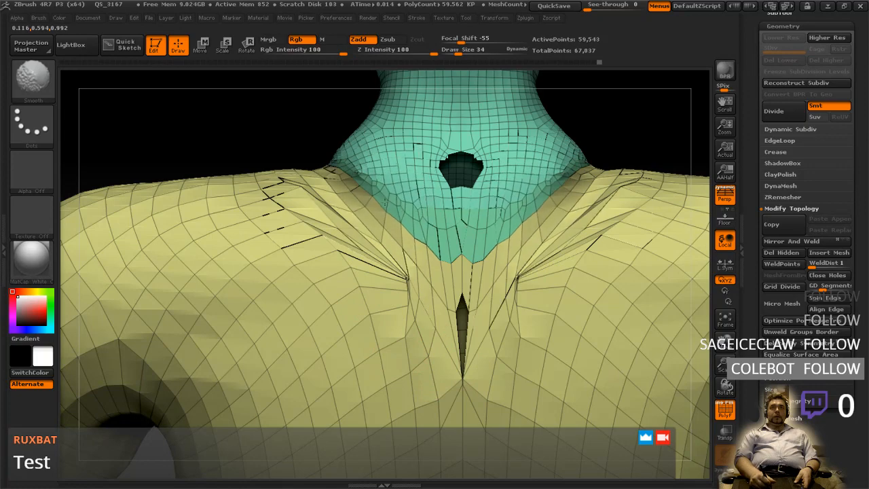
key(ctrl+z)
key(ctrl+z)
key(ctrl+z)
key(ctrl+z)
key(ctrl+z)
key(ctrl+z)
key(ctrl+z)
key(ctrl+z)
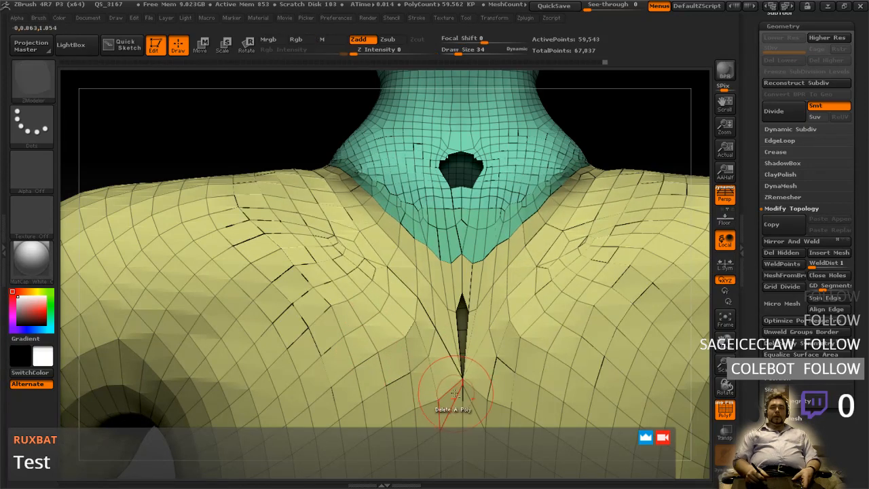
key(ctrl+z)
key(ctrl+z)
key(ctrl+z)
key(ctrl+z)
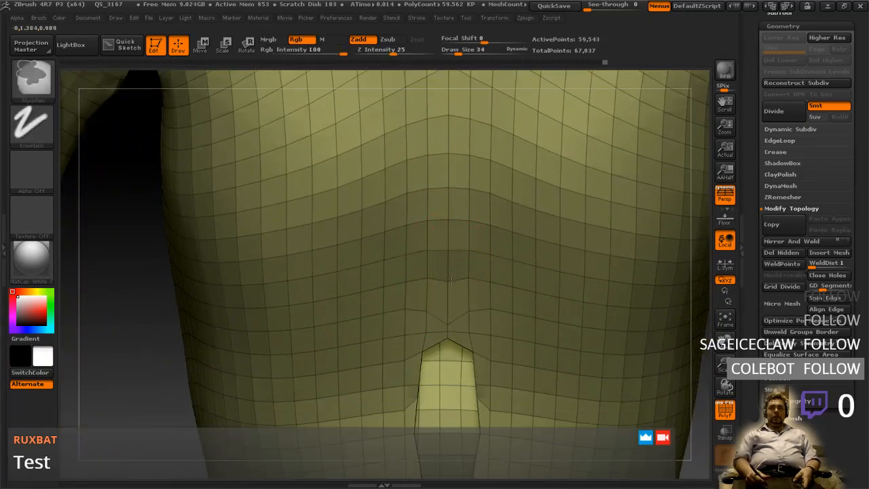
key(ctrl+z)
key(ctrl+z)
key(ctrl+z)
key(ctrl+z)
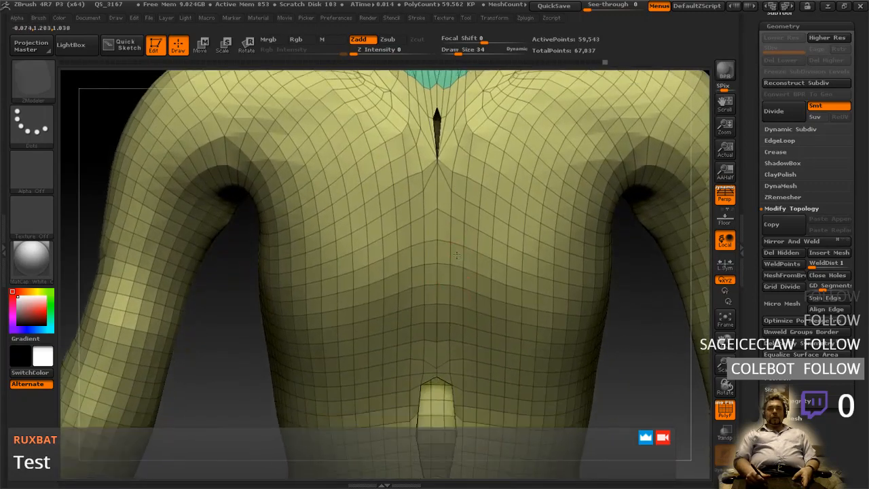
key(ctrl+z)
key(ctrl+z)
key(ctrl+z)
key(ctrl+z)
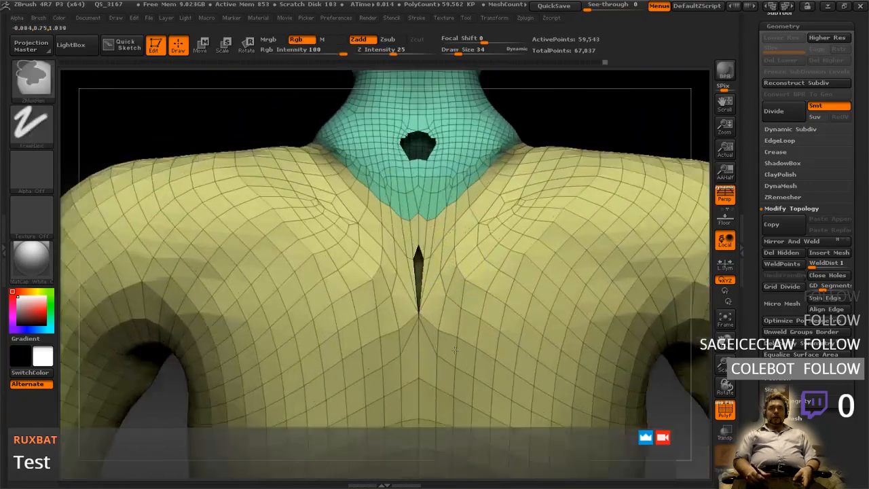
key(ctrl+z)
key(ctrl+z)
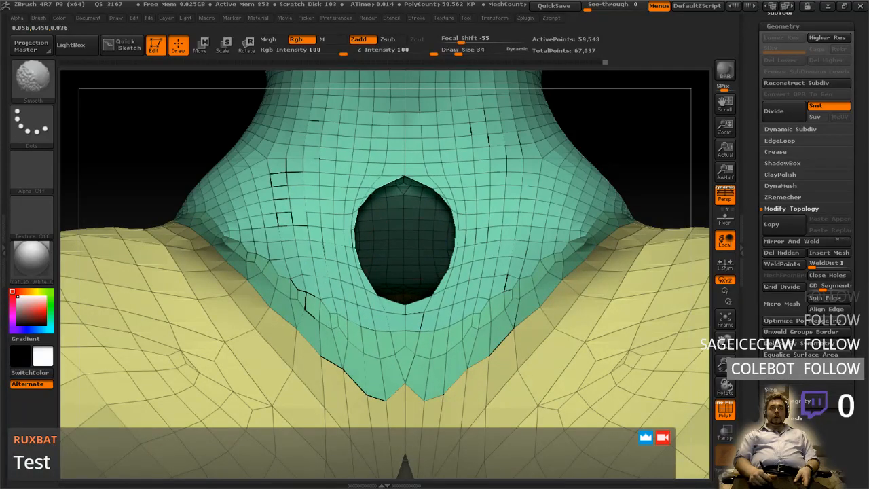
key(ctrl+z)
key(ctrl+z)
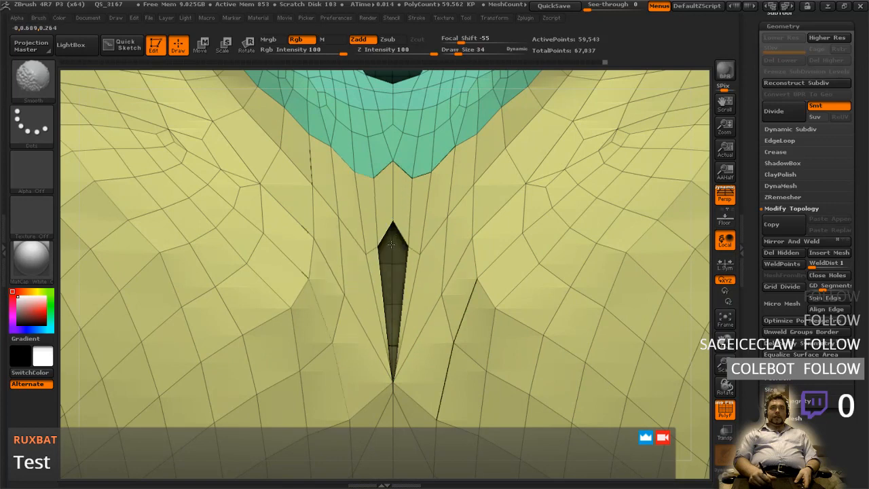
key(ctrl+z)
key(ctrl+z)
key(ctrl+z)
key(ctrl+z)
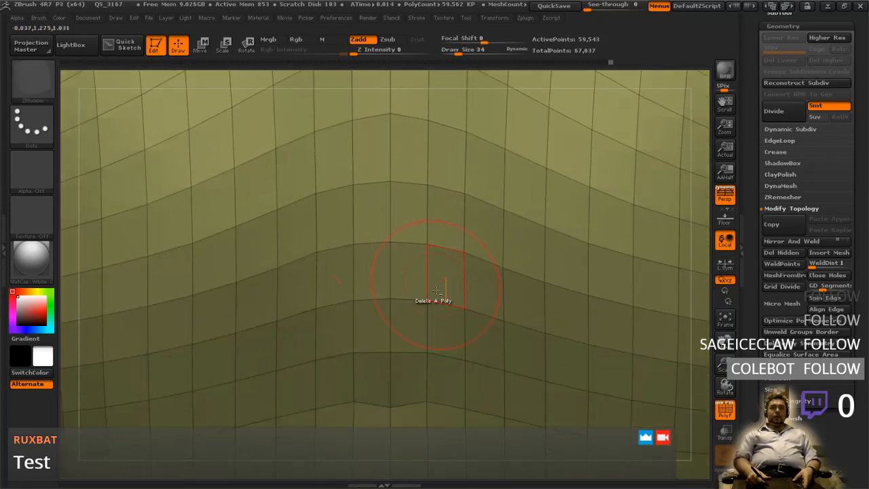
- Close the remaining holes at the nape, upper back and lower back of the body mesh
right_drag(435, 290, 433, 230)
right_drag(428, 353, 442, 237)
mouse_move(432, 319)
right_down()
mouse_move(425, 283)
mouse_move(460, 341)
mouse_move(496, 199)
right_up()
alt+right_drag(496, 162, 464, 261)
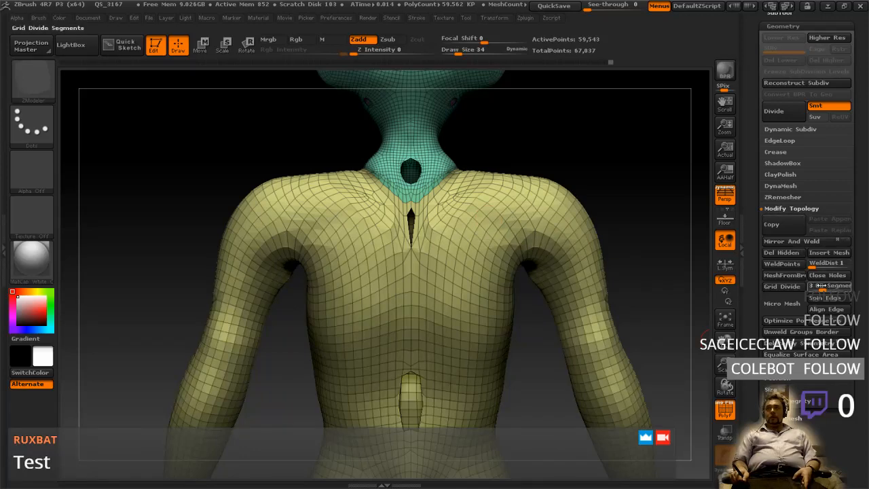
mouse_move(429, 391)
alt+right_down()
mouse_move(417, 344)
mouse_move(405, 340)
mouse_move(397, 368)
alt+right_up()
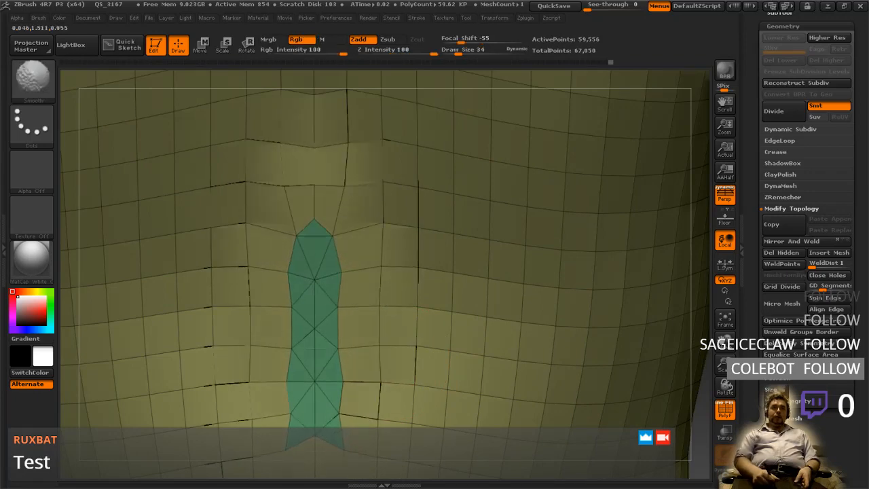
- Smooth the filled patches and their surrounding polygons along the spine, from the lower back up to the nape
shift+drag(315, 275, 306, 222)
shift+drag(307, 334, 309, 356)
mouse_move(364, 267)
alt+right_down()
mouse_move(355, 287)
mouse_move(351, 396)
alt+right_up()
shift+drag(323, 402, 329, 339)
alt+right_drag(331, 263, 335, 359)
mouse_move(335, 355)
shift+mouse_down()
mouse_move(399, 286)
mouse_move(496, 207)
mouse_move(465, 274)
mouse_move(517, 319)
mouse_move(479, 347)
shift+mouse_up()
mouse_move(477, 345)
ctrl+right_down()
mouse_move(456, 286)
mouse_move(380, 299)
mouse_move(468, 319)
mouse_move(441, 315)
ctrl+right_up()
shift+drag(324, 257, 277, 269)
- Smooth the polygons where the base of the neck meets the shoulders and upper back
right_drag(281, 261, 328, 232)
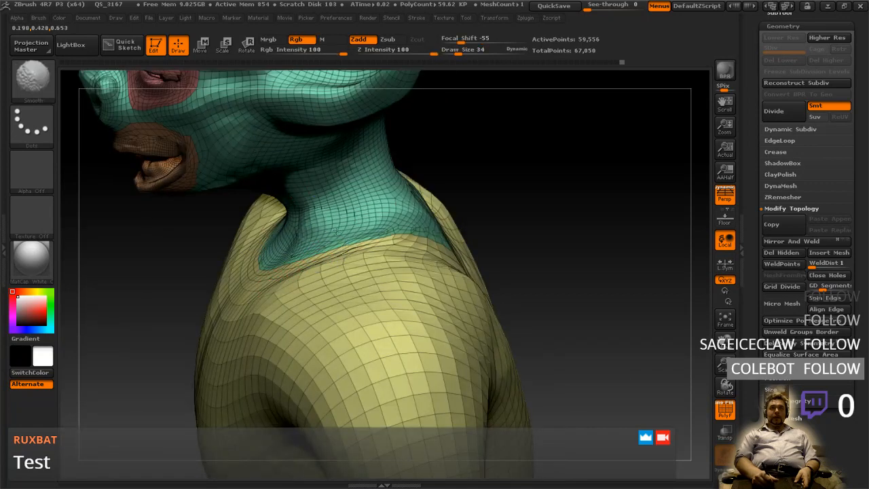
right_drag(392, 232, 440, 230)
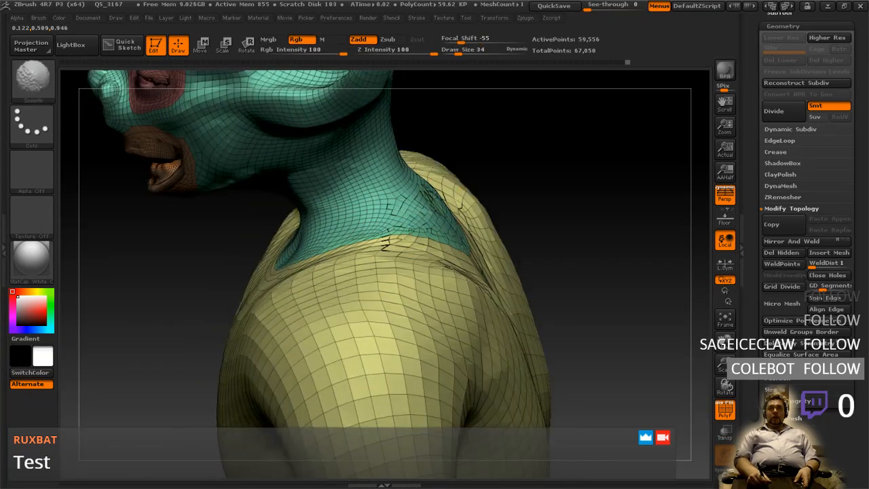
right_drag(502, 251, 465, 275)
shift+drag(466, 275, 474, 298)
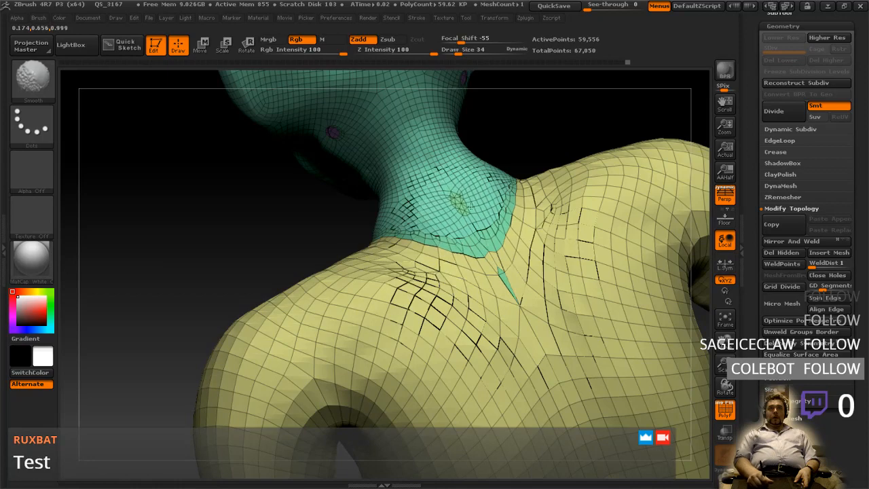
right_drag(451, 200, 480, 224)
right_drag(369, 252, 423, 338)
shift+drag(340, 249, 345, 267)
- Undo the partial hiding at the wrist and hide the yellow body polygroup instead
ctrl+right_drag(402, 339, 416, 303)
alt+right_drag(462, 368, 375, 188)
mouse_move(477, 248)
right_down()
mouse_move(417, 276)
mouse_move(395, 266)
right_up()
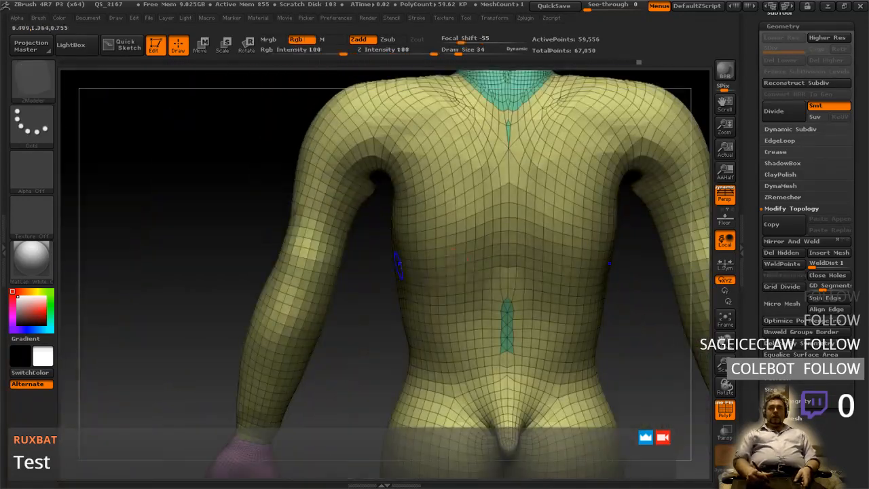
right_drag(463, 277, 430, 335)
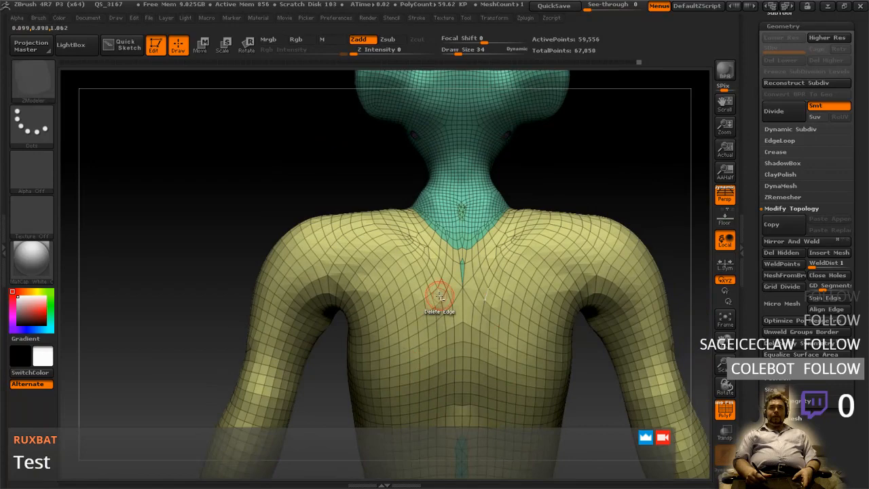
right_drag(451, 297, 507, 348)
alt+right_drag(505, 437, 347, 269)
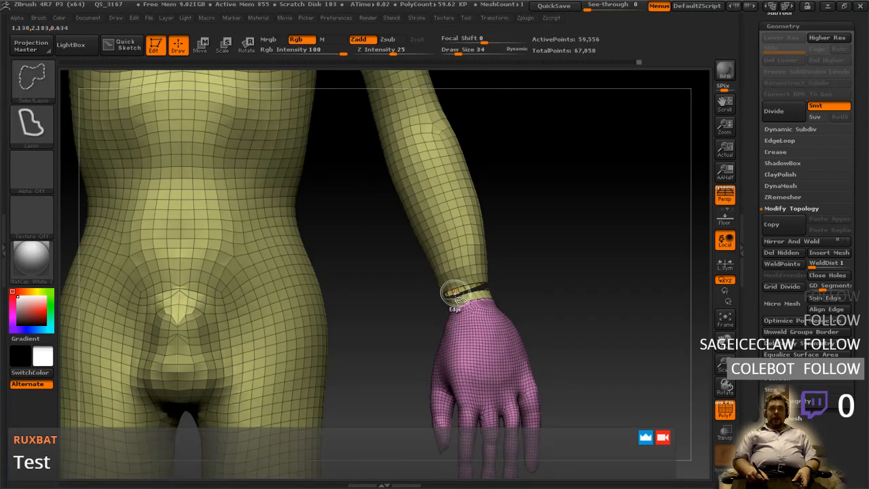
key(ctrl+z)
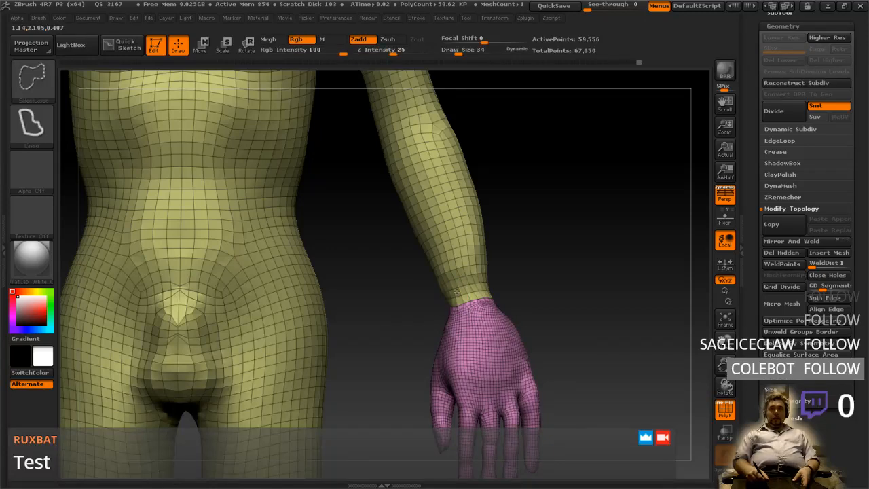
ctrl+shift+click(456, 293)
- Inspect the isolated head and the filled spine patches from the side, front and back
alt+drag(374, 292, 455, 475)
alt+drag(467, 139, 394, 277)
drag(522, 296, 396, 349)
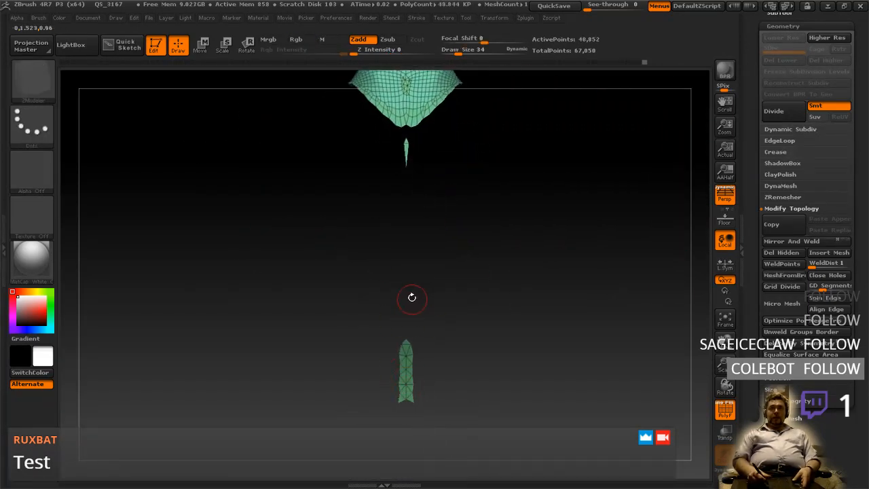
mouse_move(416, 279)
mouse_down()
mouse_move(419, 328)
mouse_move(407, 337)
mouse_move(469, 335)
mouse_move(446, 365)
mouse_up()
ctrl+right_drag(447, 362, 431, 265)
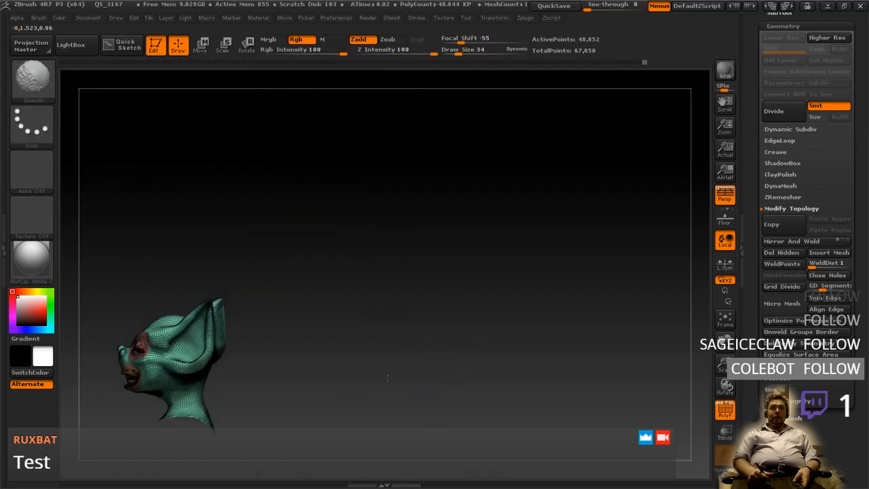
drag(374, 375, 457, 277)
alt+drag(420, 342, 440, 360)
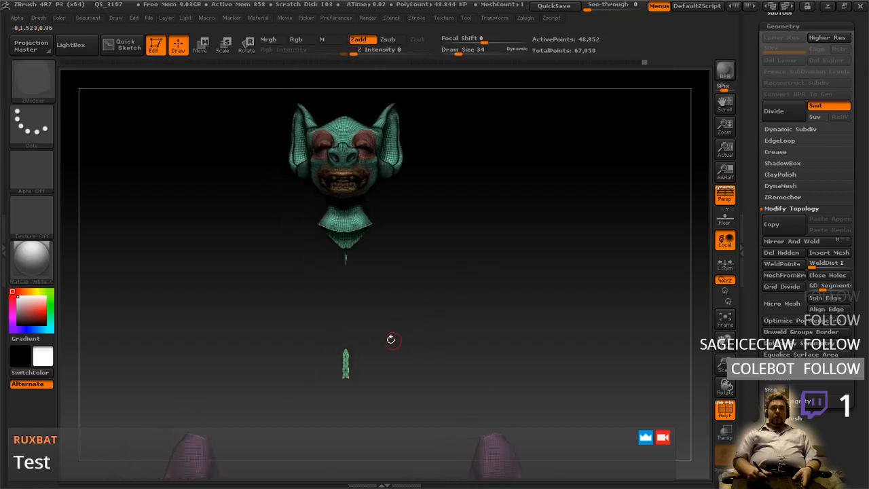
key(ctrl+shift)
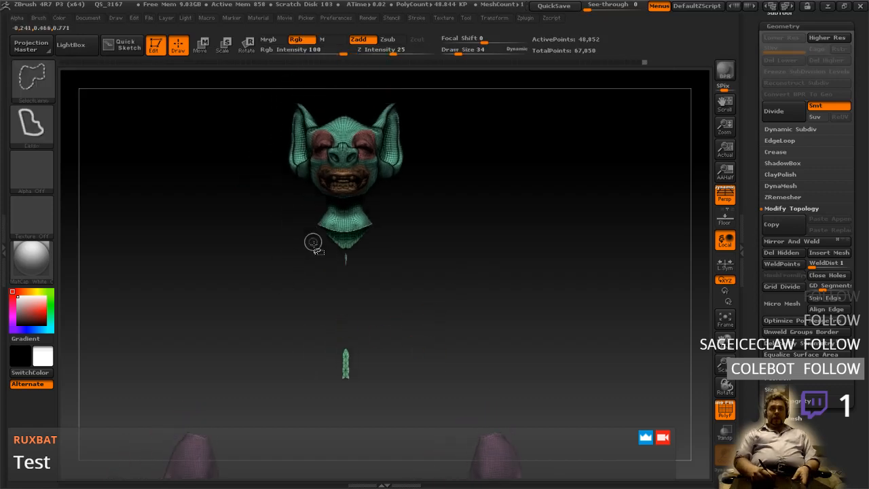
drag(382, 275, 392, 330)
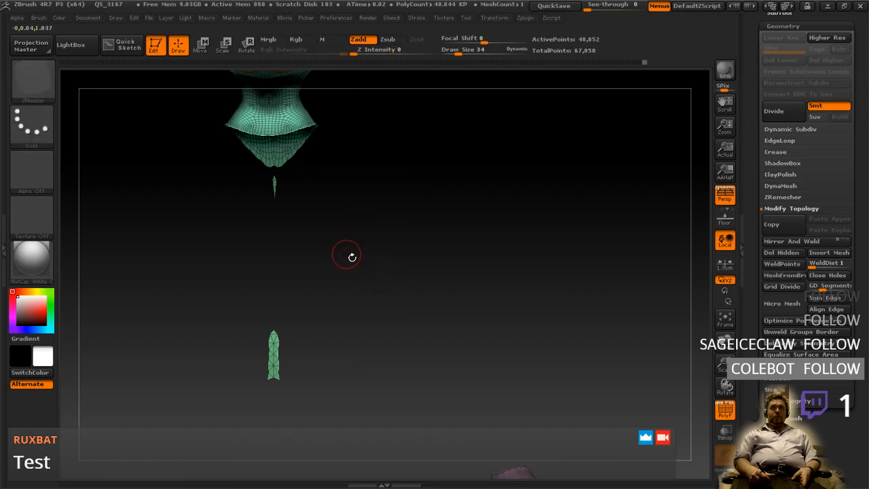
- Examine the lower edge of the neck and the stray mesh strips beneath the isolated head
alt+right_drag(347, 252, 383, 351)
alt+right_drag(361, 303, 357, 366)
alt+right_drag(317, 279, 394, 437)
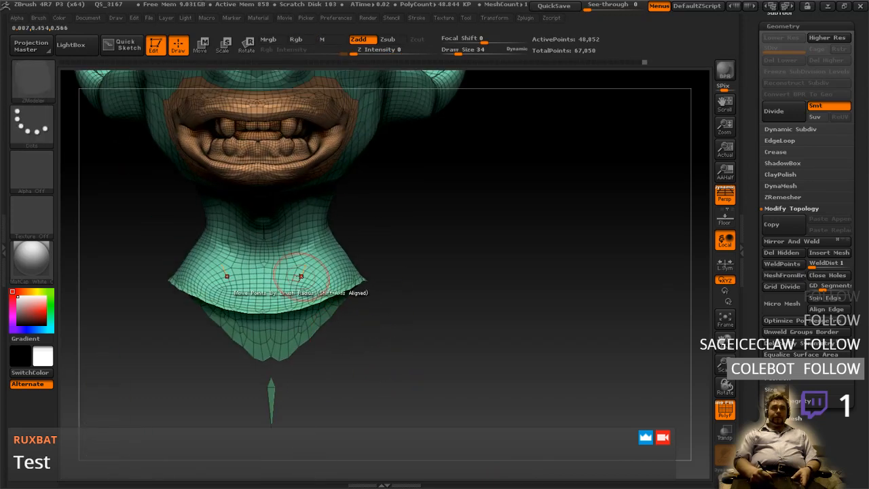
key(ctrl)
key(ctrl+shift)
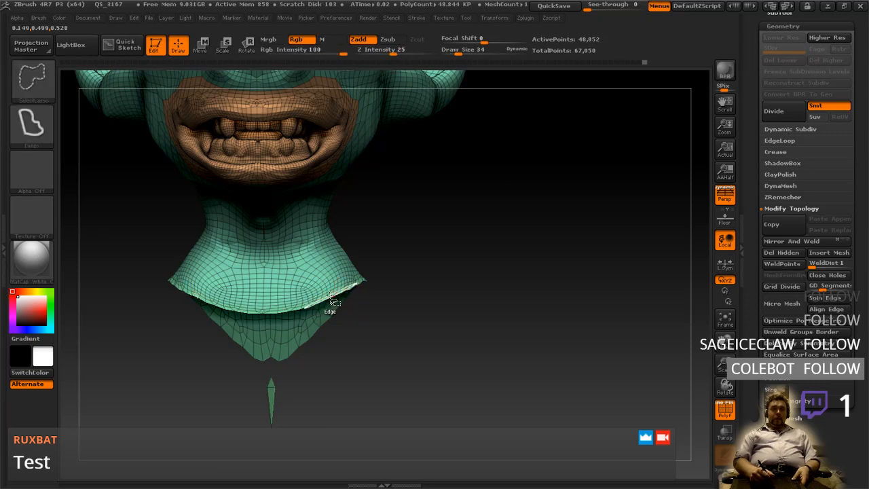
alt+right_drag(332, 251, 344, 329)
alt+right_drag(396, 354, 421, 310)
mouse_move(421, 310)
ctrl+right_down()
mouse_move(373, 379)
mouse_move(335, 343)
mouse_move(354, 327)
mouse_move(356, 271)
ctrl+right_up()
ctrl+right_drag(366, 368, 375, 326)
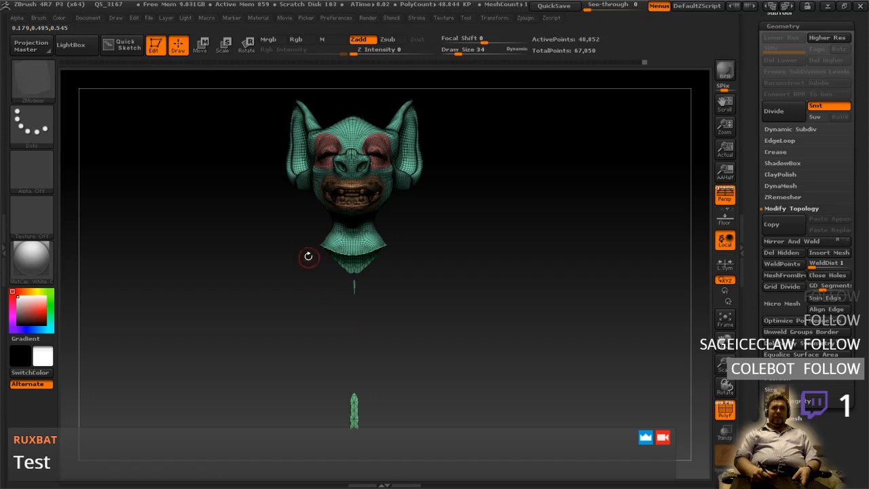
- Try to separate the lower neck rim and stray strips from the body by lasso selection and visibility swaps
key(ctrl+shift)
mouse_move(421, 243)
ctrl+shift+mouse_down()
mouse_move(427, 414)
mouse_move(282, 271)
mouse_move(292, 243)
ctrl+shift+mouse_up()
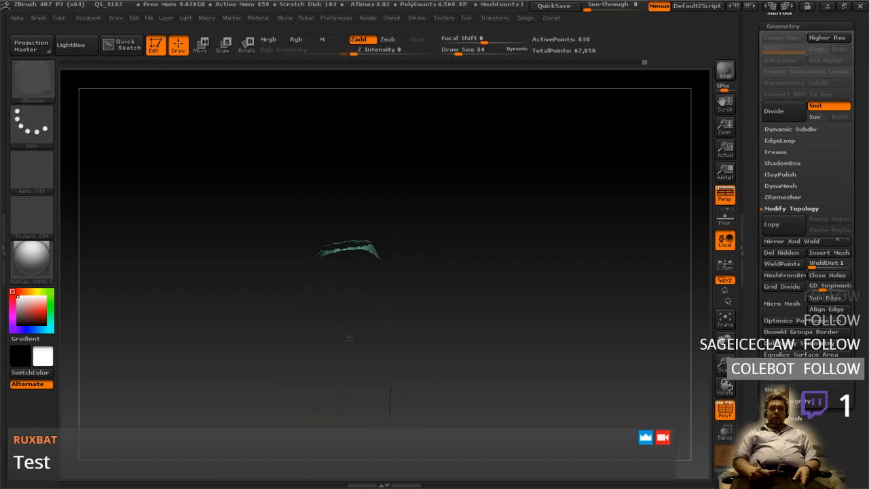
ctrl+shift+click(419, 275)
mouse_move(440, 299)
right_down()
mouse_move(374, 309)
mouse_move(446, 304)
mouse_move(455, 289)
right_up()
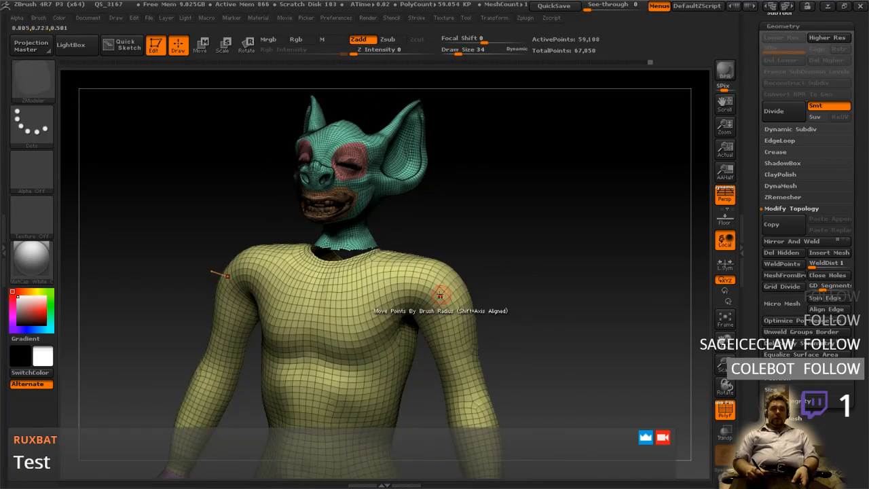
ctrl+shift+click(440, 295)
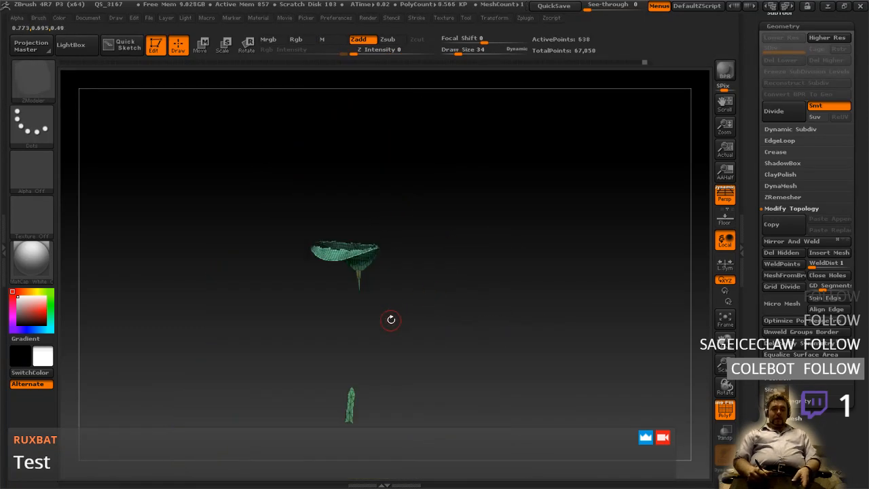
ctrl+shift+click(389, 323)
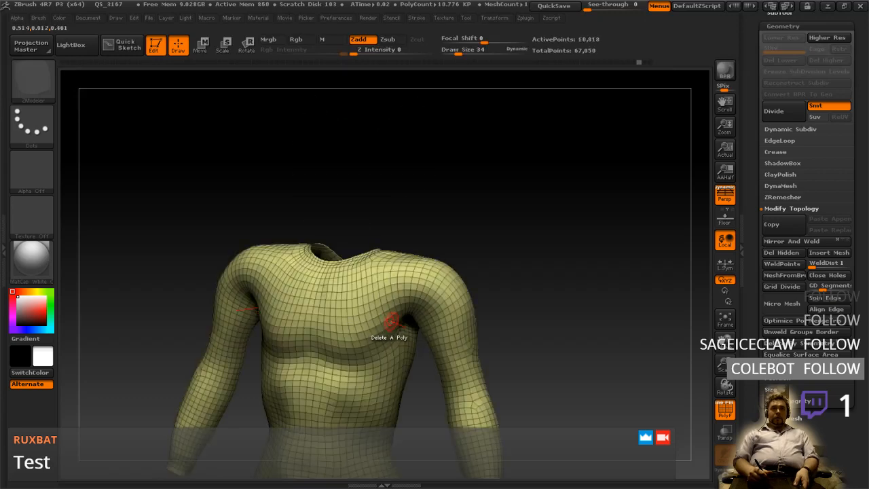
right_drag(486, 302, 507, 303)
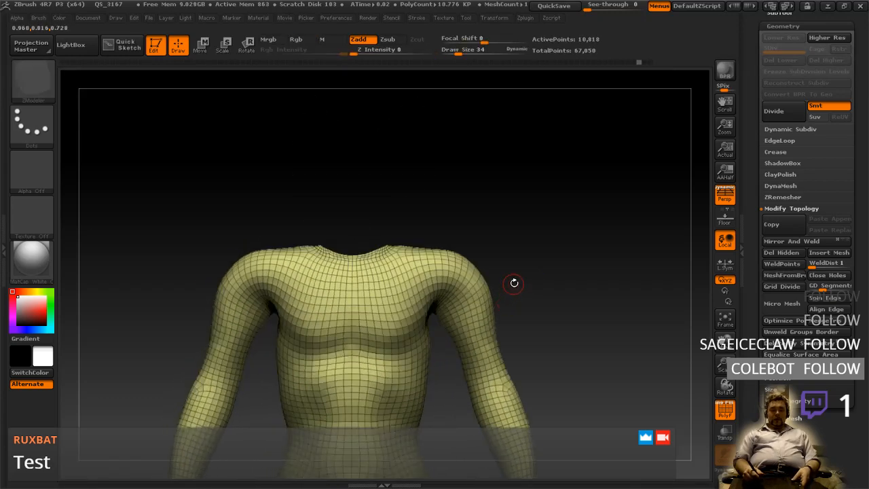
ctrl+shift+click(528, 294)
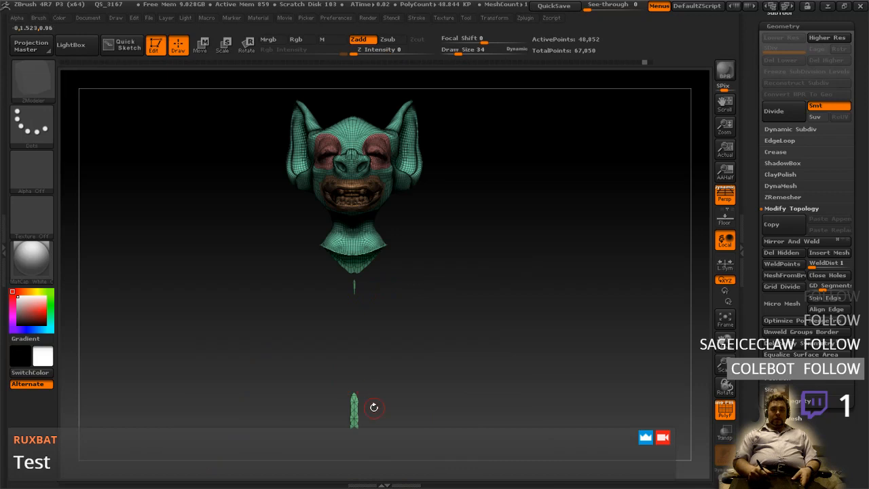
- Try to isolate the lowest stray strip below the head and compare it against the full body
key(ctrl+shift)
ctrl+shift+drag(321, 411, 323, 409)
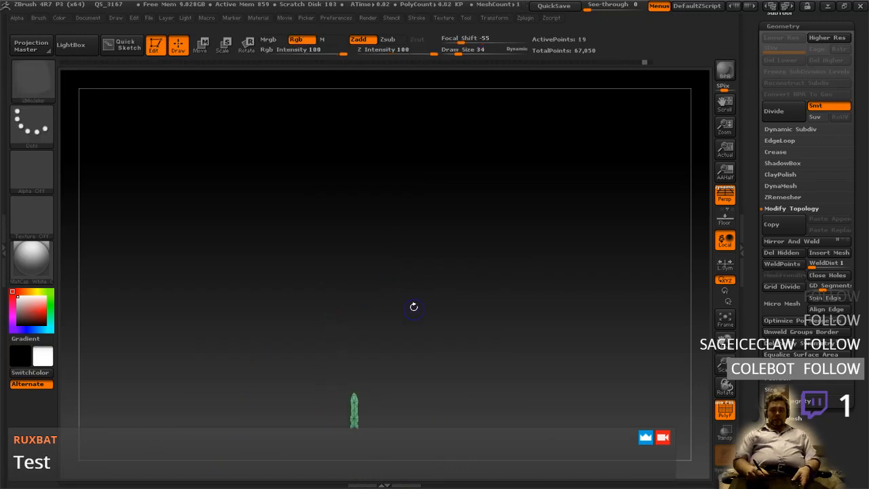
ctrl+shift+click(413, 308)
drag(525, 270, 482, 283)
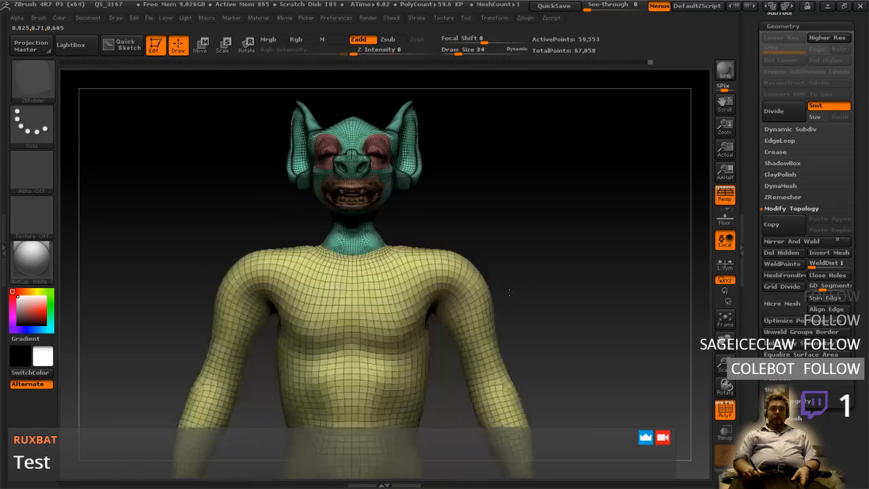
ctrl+shift+click(465, 294)
ctrl+shift+click(451, 304)
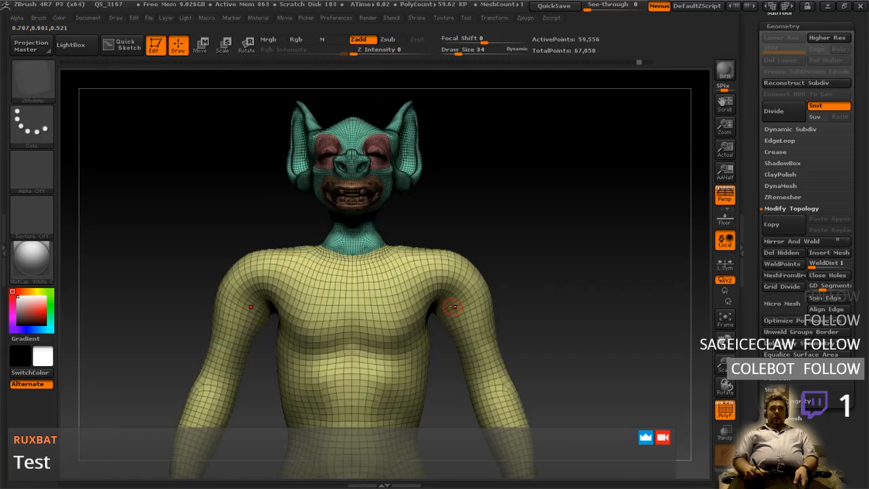
key(ctrl+shift)
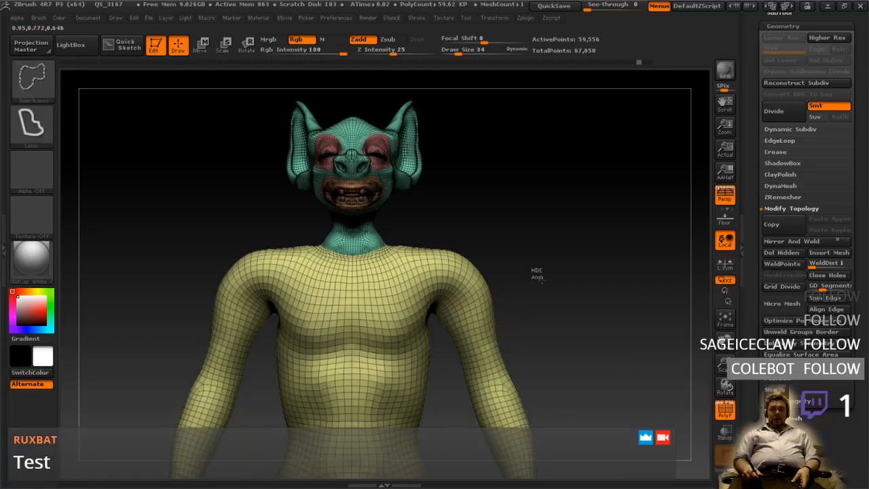
ctrl+shift+click(384, 307)
ctrl+shift+click(501, 264)
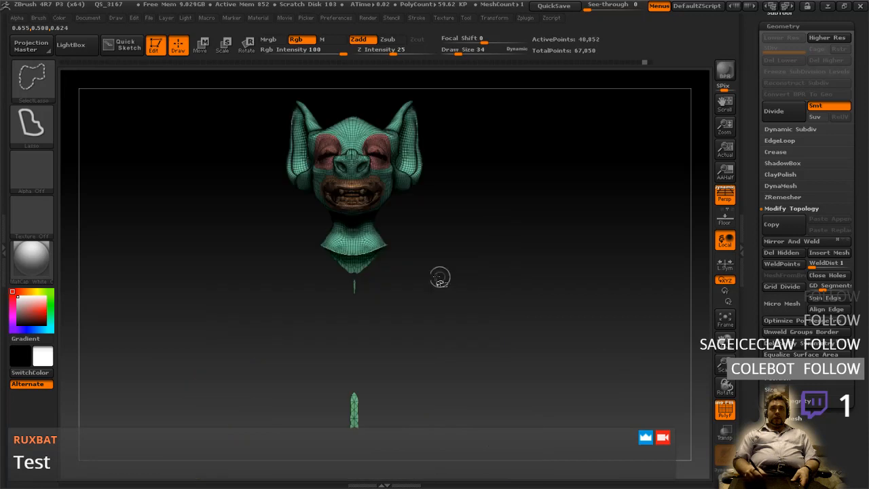
- Hide the stray green strip floating far below the neck
mouse_move(394, 340)
alt+mouse_down()
mouse_move(399, 328)
mouse_move(399, 356)
mouse_move(393, 323)
alt+mouse_up()
ctrl+right_drag(393, 323, 406, 282)
key(ctrl+shift)
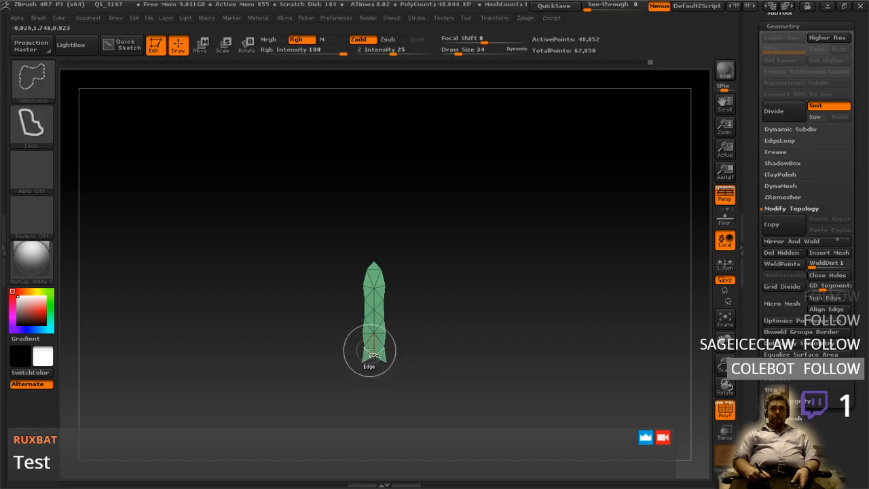
ctrl+shift+click(370, 349)
key(ctrl)
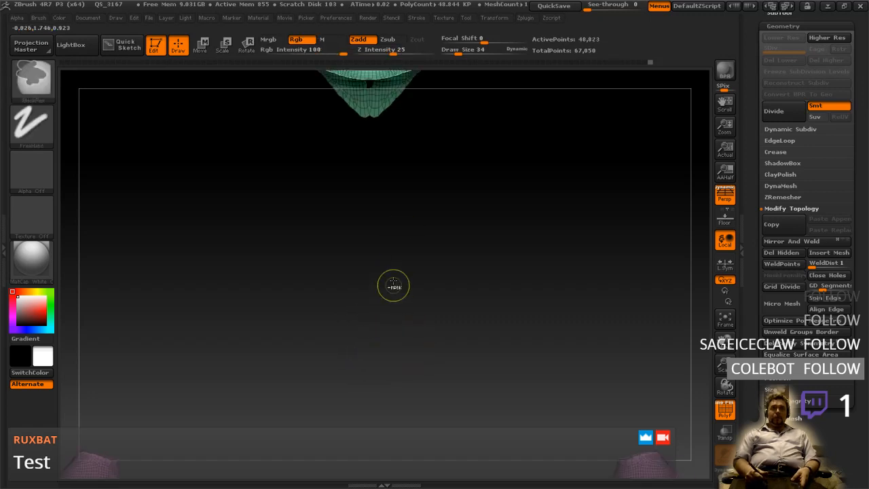
- Try to hide the pointed polygon rows at the lower back edge of the neck
mouse_move(397, 293)
ctrl+right_down()
mouse_move(399, 266)
mouse_move(392, 312)
ctrl+right_up()
alt+right_drag(392, 218, 384, 325)
alt+right_drag(392, 271, 397, 338)
alt+right_drag(403, 242, 392, 380)
key(ctrl+shift)
ctrl+shift+click(368, 265)
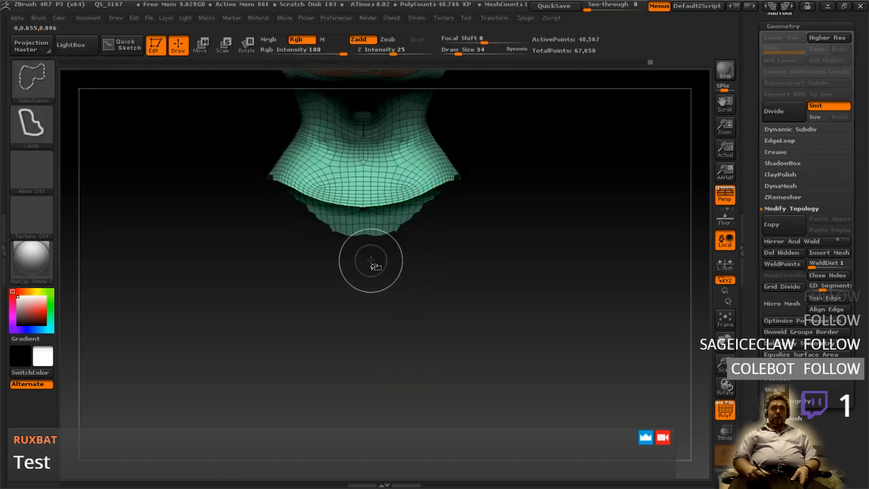
- Swap visibility between the head and body to check both neck edges, ending with the body displayed
mouse_move(410, 248)
mouse_down()
mouse_move(310, 272)
mouse_move(393, 271)
mouse_move(402, 257)
mouse_move(344, 252)
mouse_move(311, 266)
mouse_move(316, 285)
mouse_move(380, 285)
mouse_up()
ctrl+shift+drag(458, 205, 465, 217)
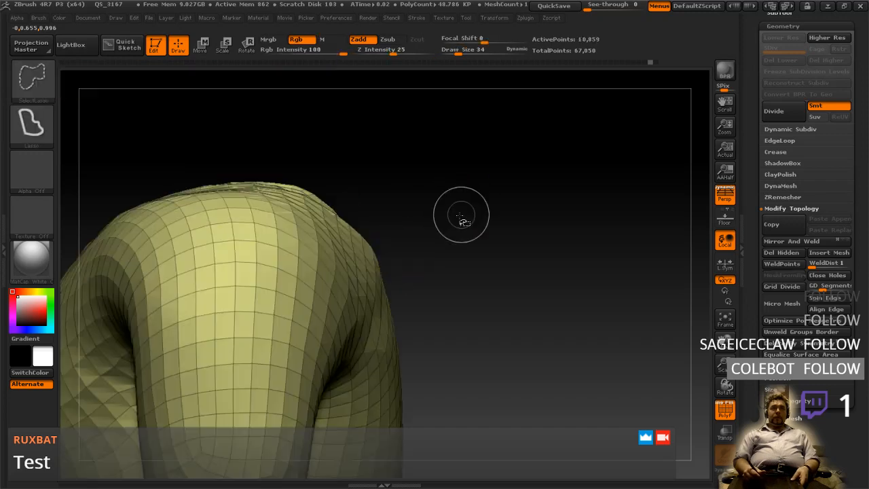
drag(442, 291, 516, 285)
ctrl+right_drag(502, 305, 506, 287)
mouse_move(462, 350)
right_down()
mouse_move(493, 353)
mouse_move(535, 330)
mouse_move(506, 358)
mouse_move(547, 337)
mouse_move(529, 362)
mouse_move(434, 362)
right_up()
mouse_move(536, 296)
right_down()
mouse_move(557, 296)
mouse_move(470, 295)
mouse_move(519, 300)
mouse_move(433, 276)
right_up()
ctrl+shift+drag(443, 278, 459, 291)
mouse_move(387, 243)
right_down()
mouse_move(417, 310)
mouse_move(334, 324)
mouse_move(427, 316)
right_up()
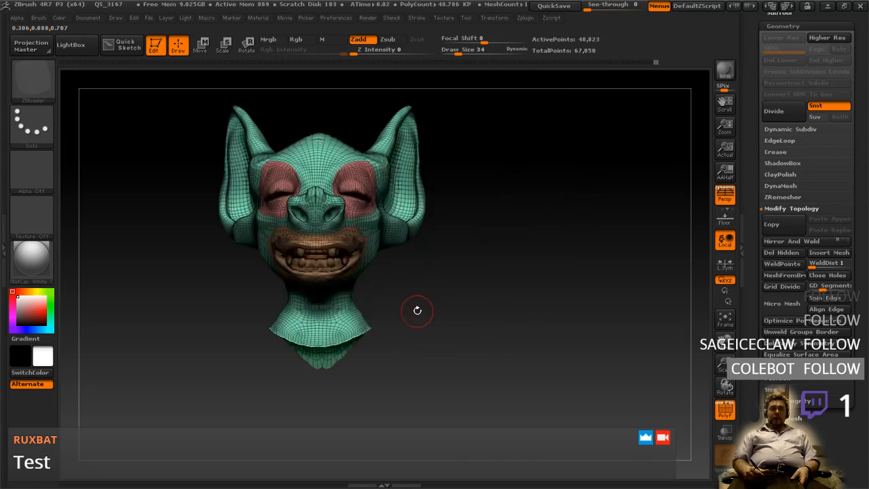
ctrl+shift+drag(453, 301, 459, 313)
mouse_move(457, 306)
right_down()
mouse_move(380, 319)
mouse_move(442, 296)
mouse_move(459, 312)
mouse_move(447, 292)
right_up()
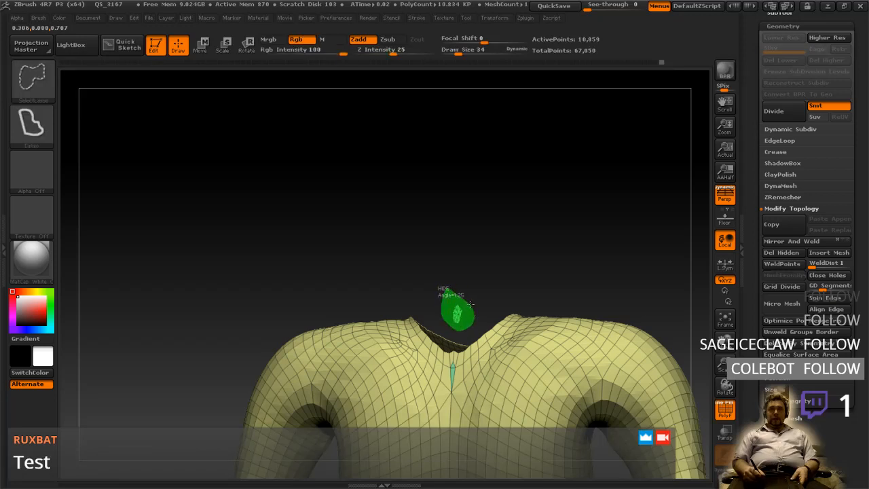
- Try to isolate the small green fragment floating in the body's neck opening
ctrl+shift+drag(470, 303, 467, 304)
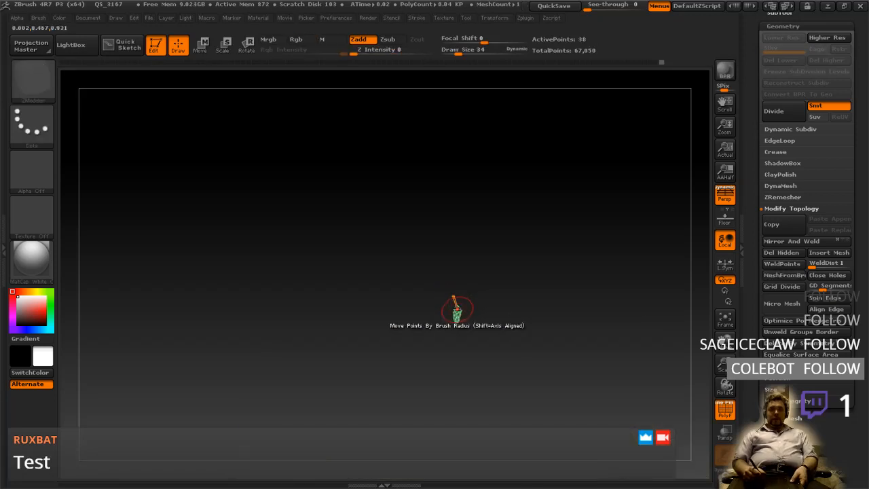
key(ctrl+shift+a)
right_drag(448, 297, 439, 315)
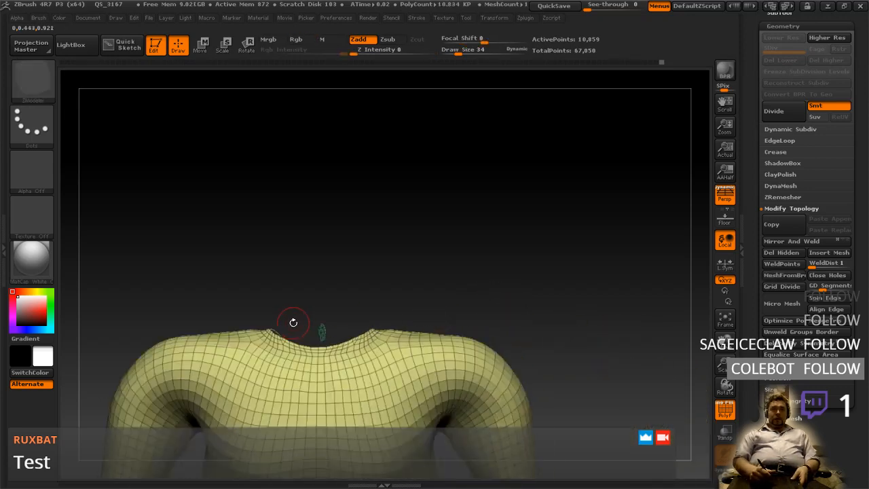
- Hide the small stray fragment floating above the body's neck opening with a lasso selection
alt+right_drag(400, 380, 421, 273)
mouse_move(395, 224)
right_down()
mouse_move(427, 285)
mouse_move(431, 322)
mouse_move(486, 317)
right_up()
right_drag(467, 286, 397, 209)
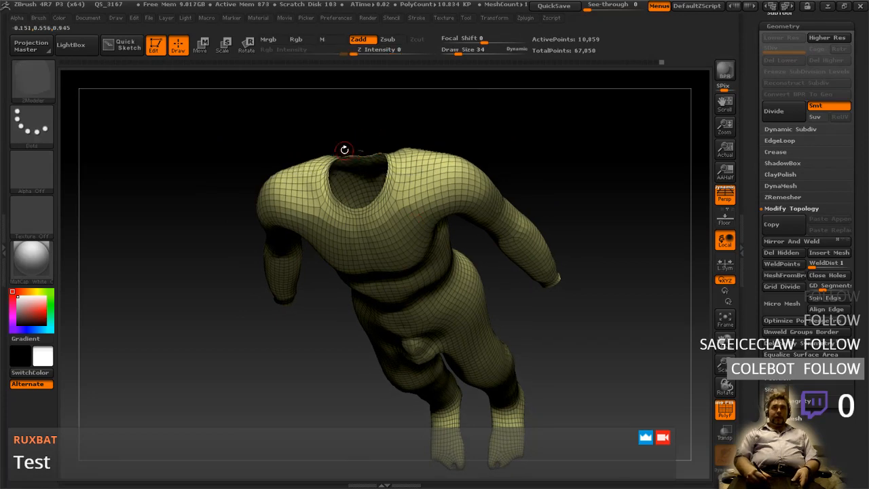
mouse_move(372, 183)
right_down()
mouse_move(378, 220)
mouse_move(367, 153)
mouse_move(396, 182)
mouse_move(355, 164)
mouse_move(372, 92)
mouse_move(374, 153)
mouse_move(351, 164)
right_up()
key(ctrl+shift)
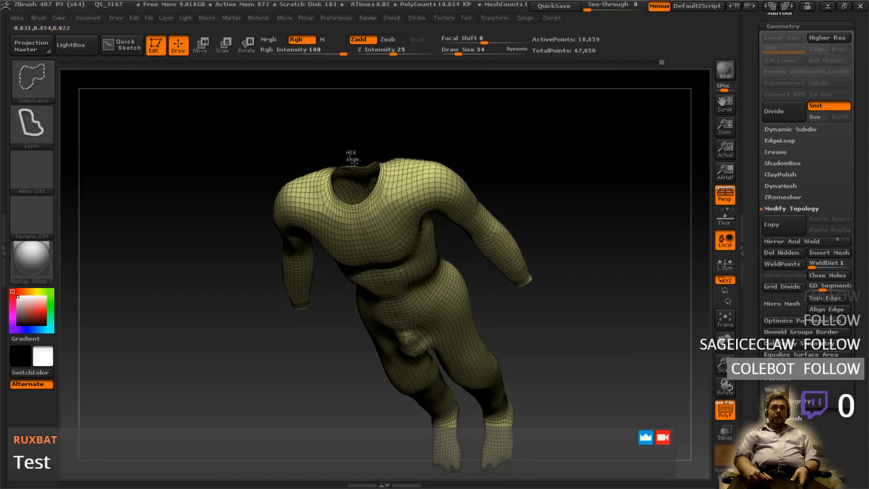
mouse_move(511, 144)
ctrl+shift+mouse_down()
mouse_move(513, 434)
mouse_move(244, 468)
mouse_move(232, 159)
ctrl+shift+mouse_up()
ctrl+shift+drag(304, 153, 326, 154)
- Assign all visible body polygons, including the leftover patches on the back, to one polygroup with GroupVisible
right_drag(334, 210, 397, 222)
alt+right_drag(466, 419, 445, 296)
right_drag(466, 329, 490, 321)
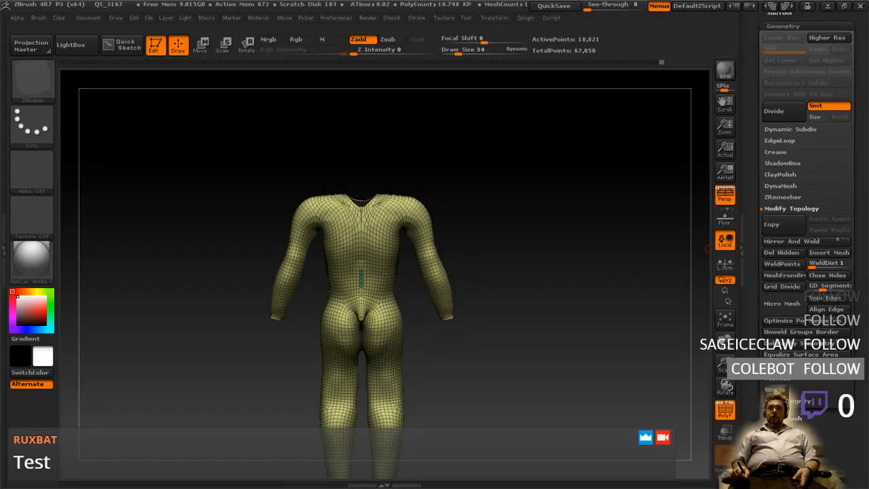
scroll(806, 381, down, 5)
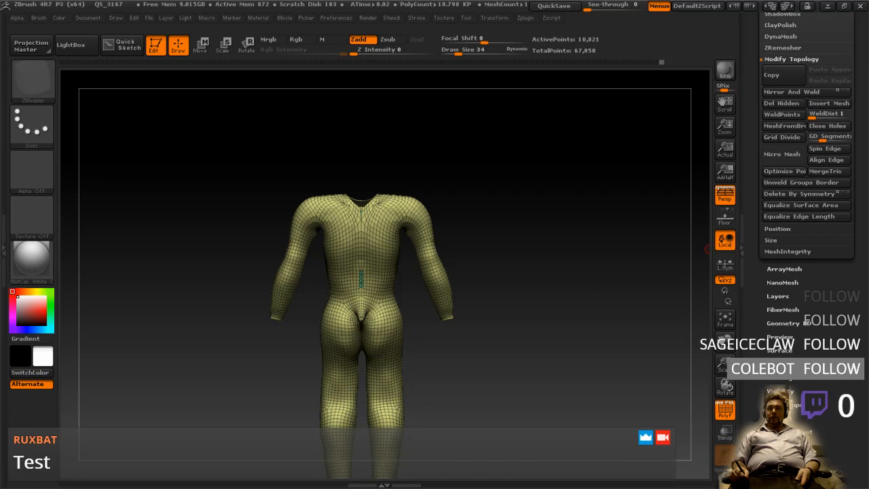
scroll(771, 319, down, 10)
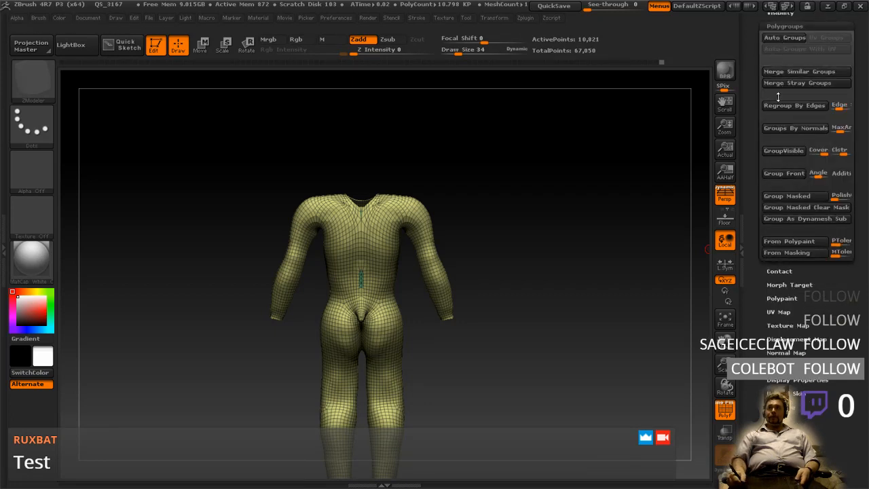
click(772, 156)
- Select the ZRemesherGuides brush for the front of the torso
drag(536, 260, 510, 296)
alt+drag(454, 348, 477, 377)
ctrl+right_drag(488, 279, 486, 338)
ctrl+right_drag(493, 295, 496, 327)
alt+right_drag(532, 269, 559, 272)
click(36, 81)
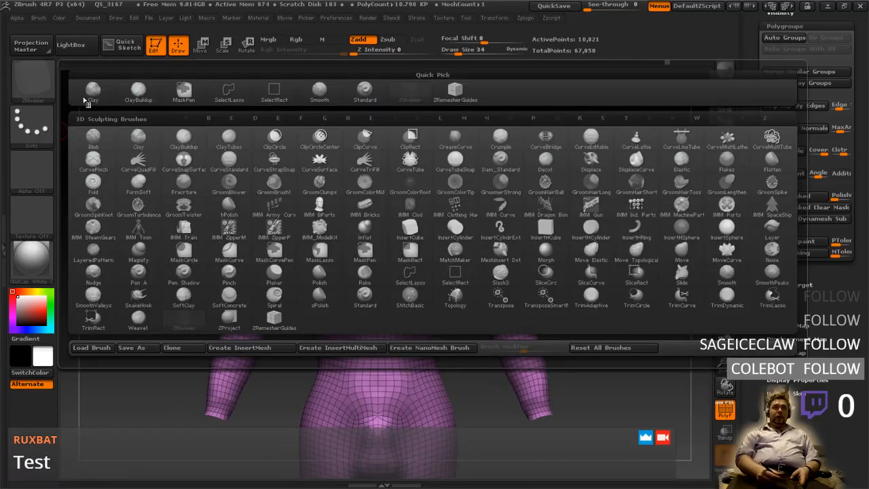
click(264, 321)
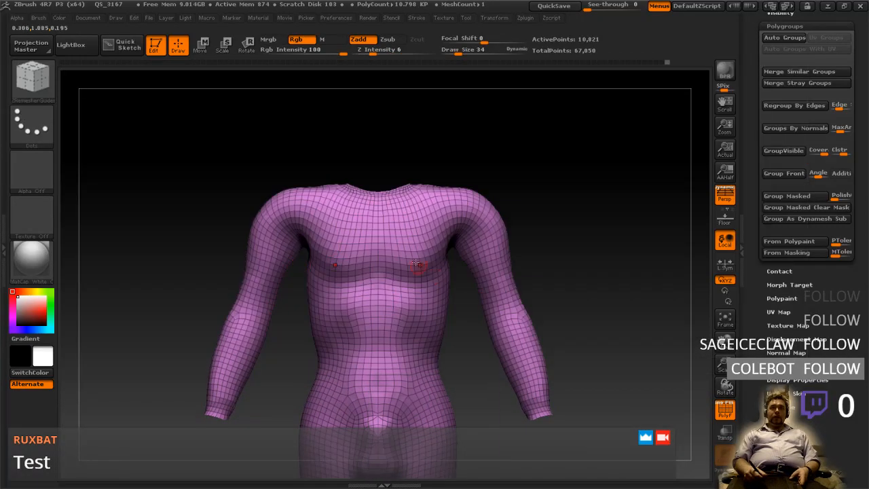
- Try to draw a ZRemesher guide along the lower edge of the chest toward the armpit
drag(518, 222, 501, 240)
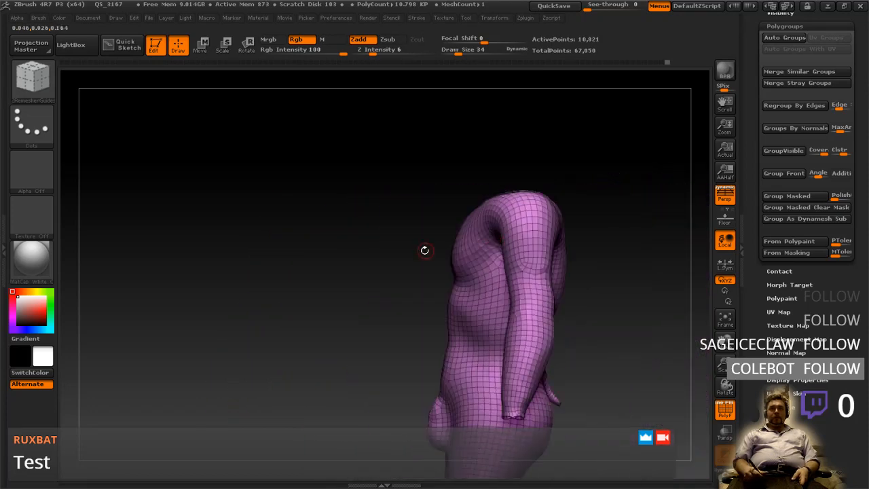
drag(423, 247, 468, 256)
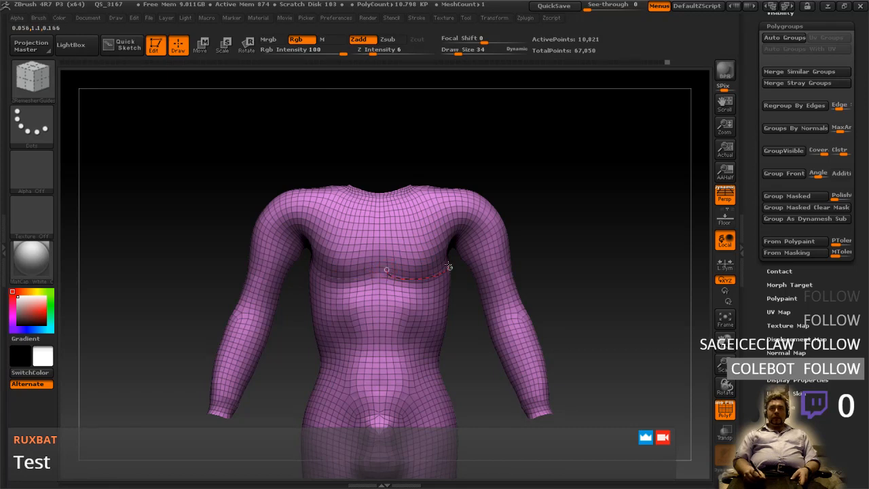
drag(446, 229, 468, 328)
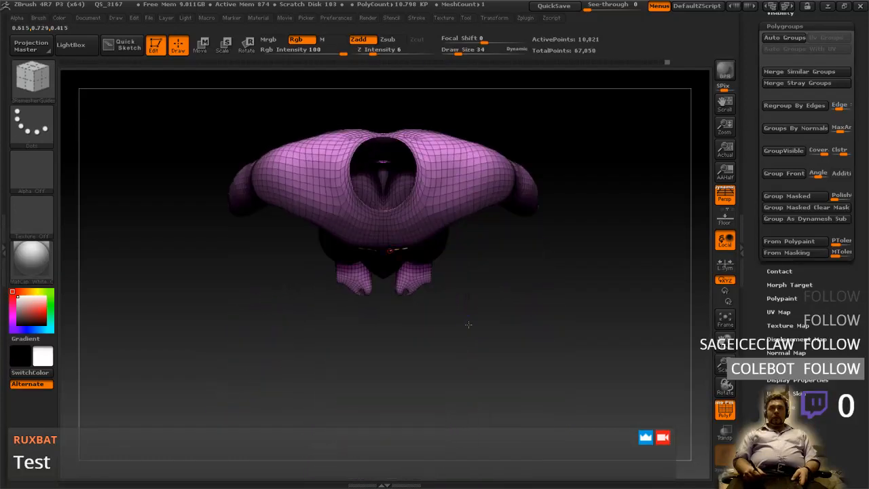
drag(465, 244, 473, 341)
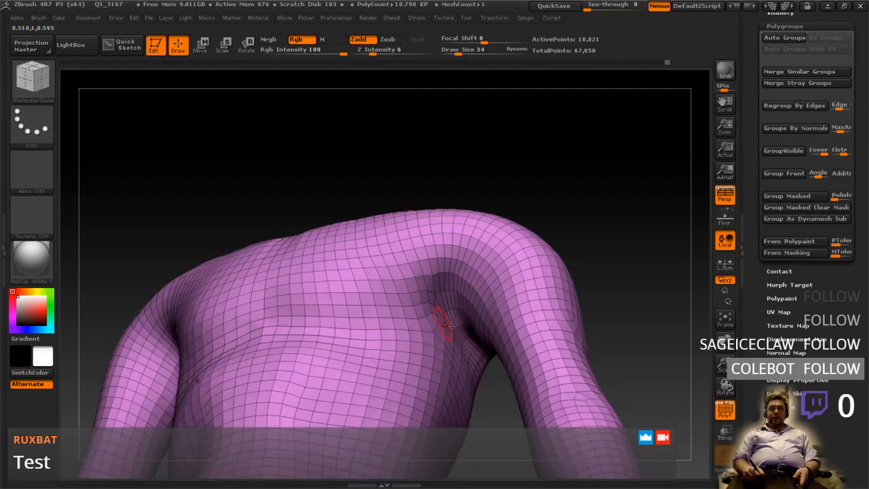
drag(486, 363, 520, 367)
mouse_move(519, 393)
ctrl+right_down()
mouse_move(516, 363)
mouse_move(513, 400)
ctrl+right_up()
mouse_move(509, 319)
right_down()
mouse_move(426, 307)
mouse_move(479, 294)
right_up()
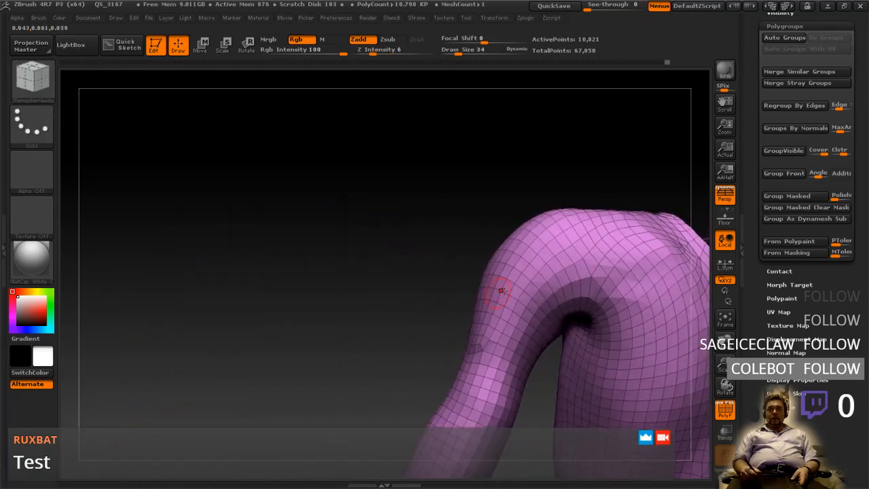
- Isolate the chest, shoulders and upper arms with a lasso selection, hiding the rest of the body
mouse_move(582, 262)
right_down()
mouse_move(581, 317)
mouse_move(619, 301)
right_up()
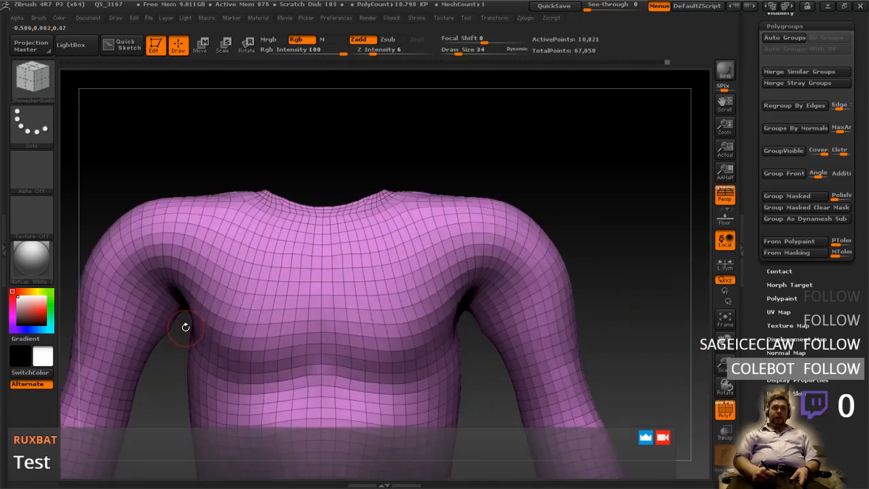
mouse_move(182, 333)
ctrl+right_down()
mouse_move(266, 358)
mouse_move(322, 309)
ctrl+right_up()
key(ctrl+shift)
mouse_move(321, 308)
ctrl+shift+mouse_down()
mouse_move(302, 189)
mouse_move(496, 203)
mouse_move(489, 320)
mouse_move(400, 399)
ctrl+shift+mouse_up()
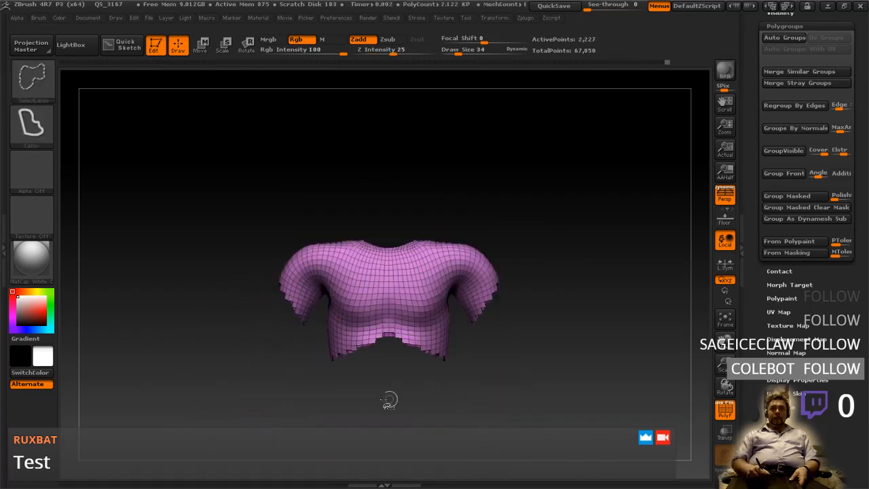
- Draw a ZRemesher guide along the lower chest edge and up the side of the torso beneath the armpit
mouse_move(466, 335)
right_down()
mouse_move(407, 333)
mouse_move(469, 331)
mouse_move(475, 275)
mouse_move(473, 374)
mouse_move(478, 306)
right_up()
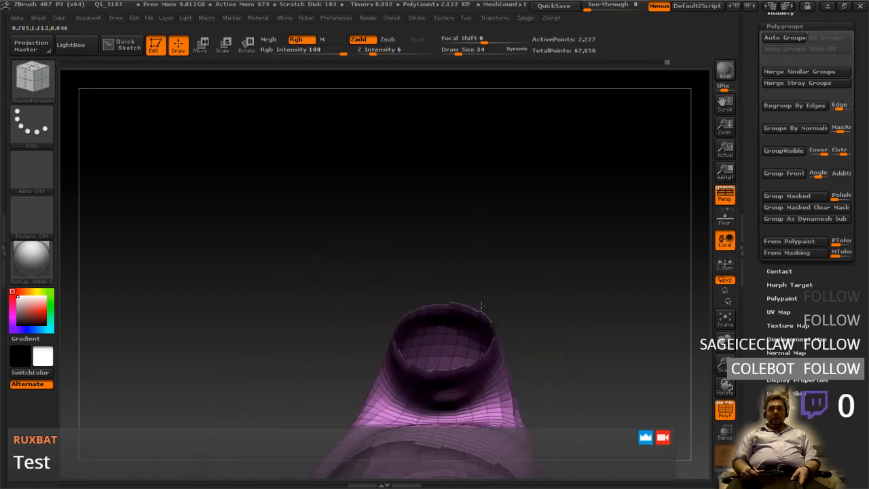
mouse_move(476, 337)
right_down()
mouse_move(483, 332)
mouse_move(475, 353)
right_up()
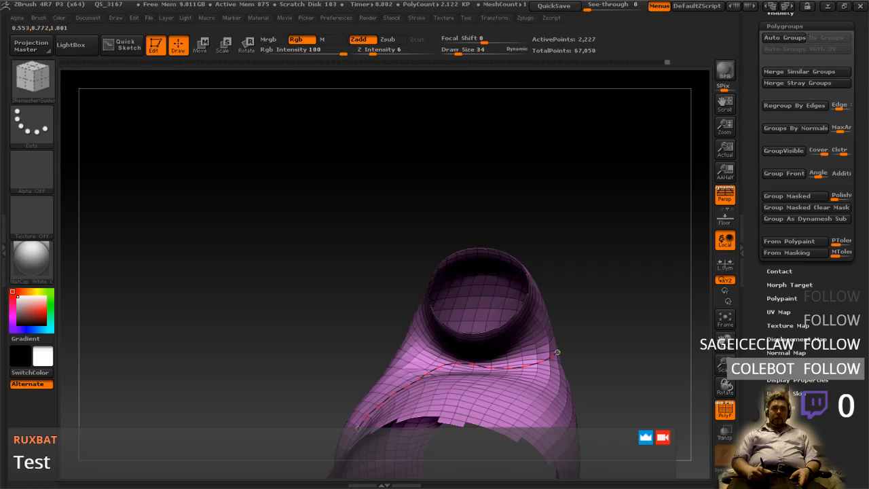
mouse_move(349, 327)
right_down()
mouse_move(421, 378)
mouse_move(598, 299)
mouse_move(562, 317)
right_up()
mouse_move(499, 406)
right_down()
mouse_move(498, 376)
mouse_move(518, 409)
mouse_move(500, 365)
mouse_move(520, 410)
mouse_move(484, 344)
right_up()
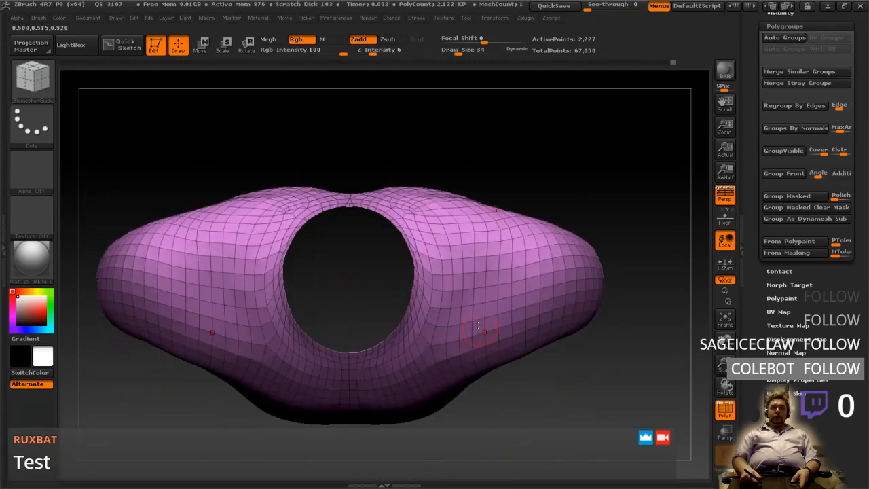
- Draw ZRemesher guides around the same arm's shoulder joint, from the front over the top and down the back to the armpit
right_drag(477, 225, 477, 226)
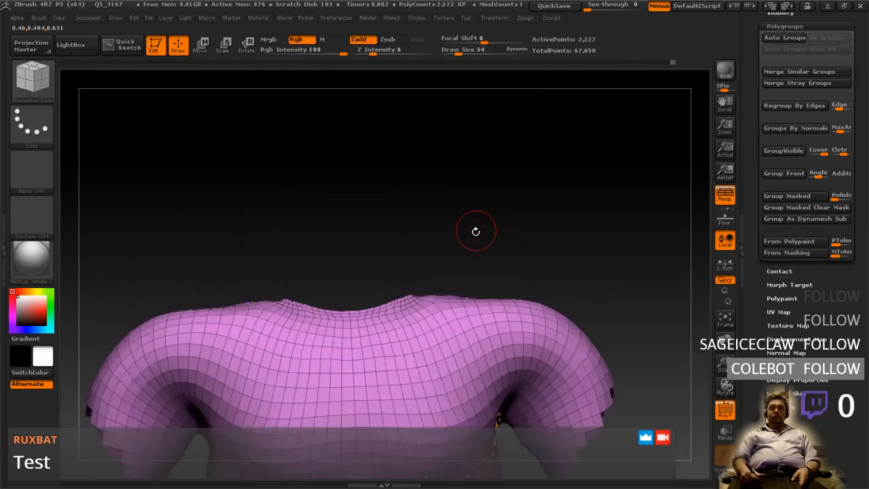
right_drag(503, 348, 505, 375)
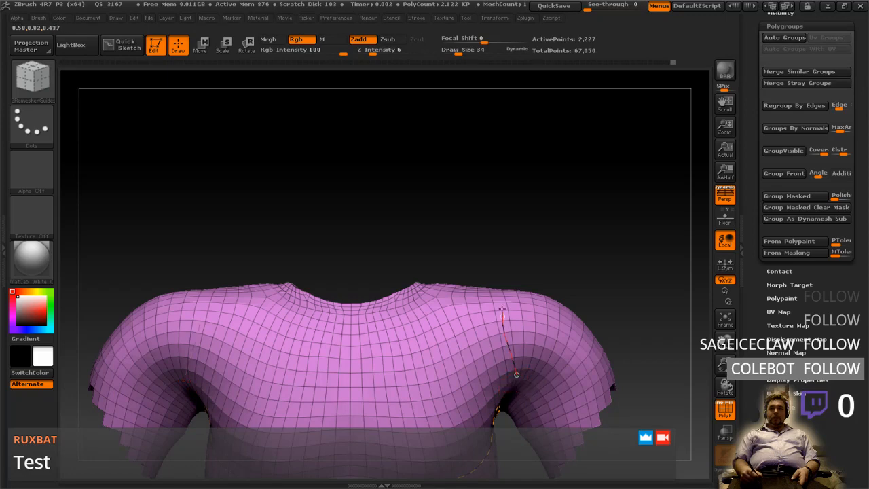
mouse_move(527, 262)
mouse_down()
mouse_move(483, 295)
mouse_move(490, 290)
mouse_move(441, 306)
mouse_up()
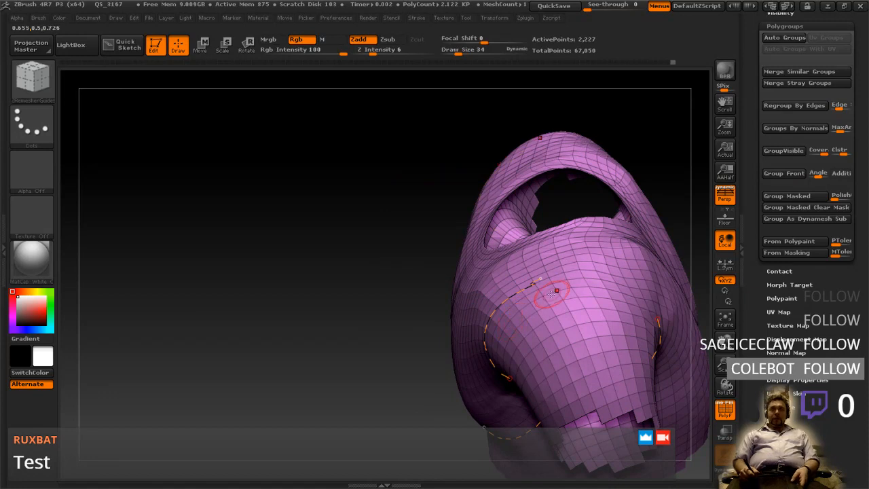
right_drag(541, 302, 561, 348)
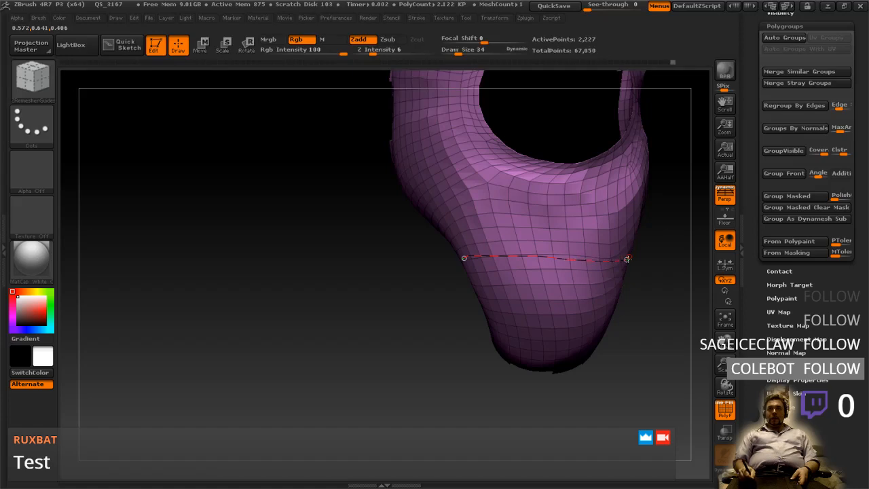
right_drag(557, 248, 525, 207)
right_drag(444, 238, 340, 217)
mouse_move(419, 216)
right_down()
mouse_move(434, 192)
mouse_move(465, 251)
mouse_move(459, 256)
mouse_move(456, 233)
mouse_move(565, 230)
mouse_move(568, 258)
right_up()
- Unhide the full creature and isolate only the body polygroup, leaving out the head and hands
ctrl+shift+click(564, 294)
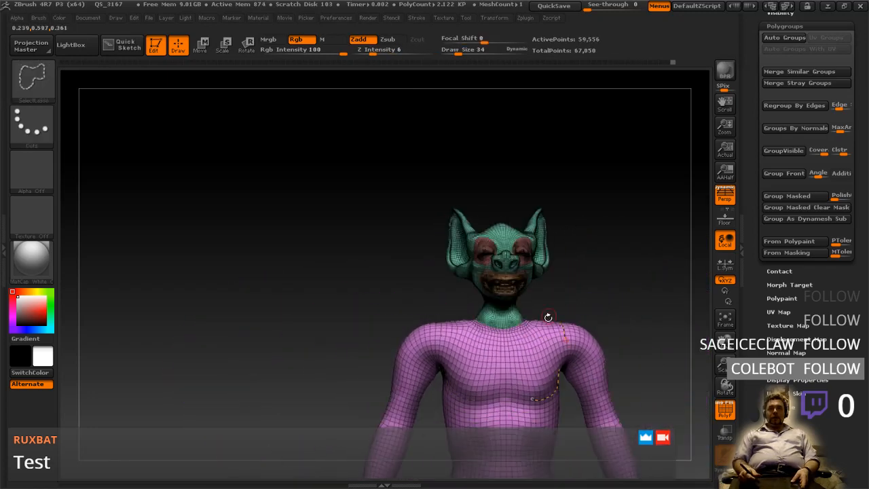
ctrl+shift+click(525, 360)
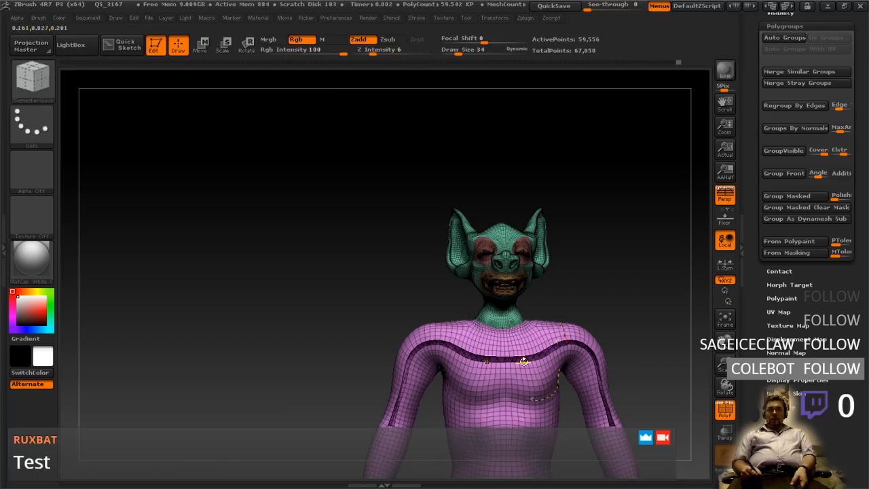
key(ctrl+z)
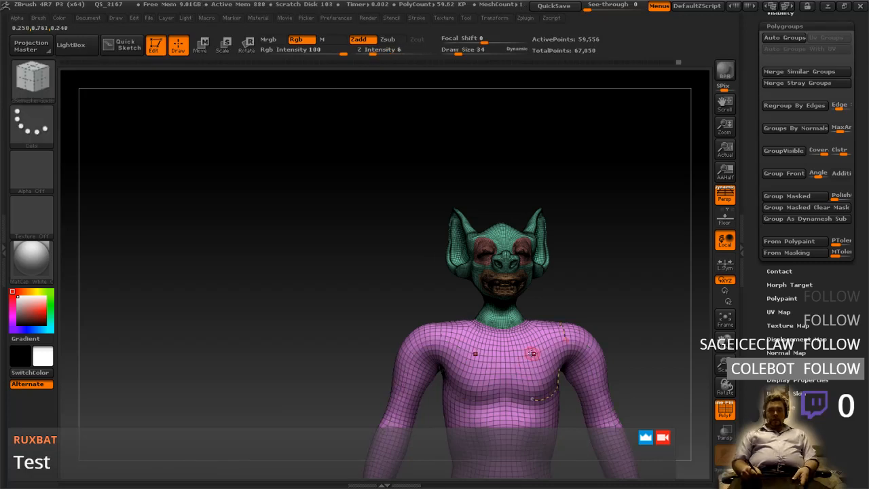
right_click(530, 366)
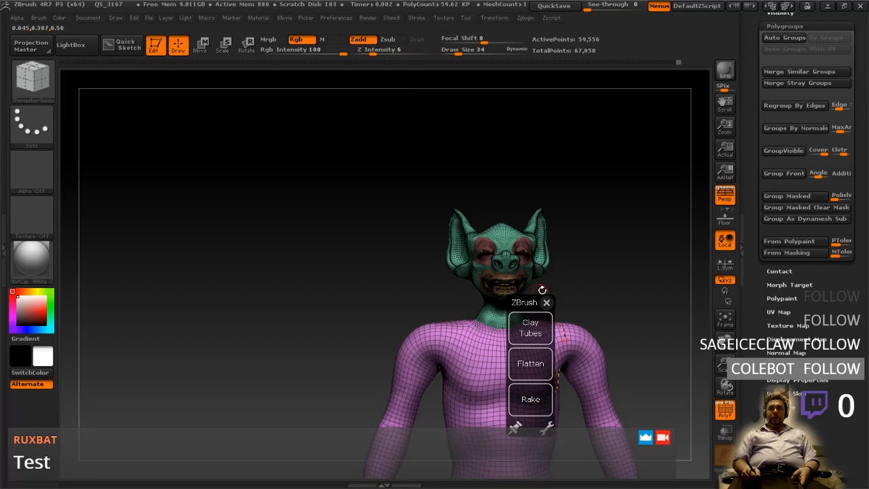
right_click(513, 384)
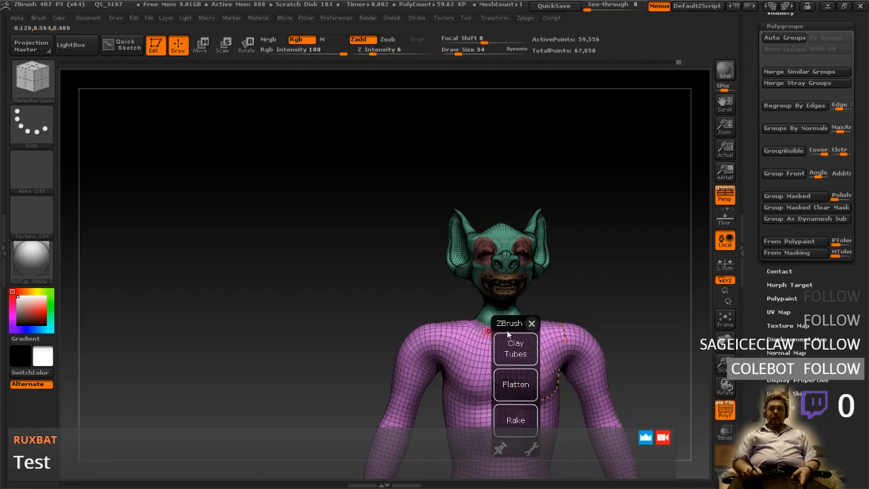
click(533, 323)
mouse_move(521, 379)
alt+right_down()
mouse_move(454, 333)
mouse_move(427, 351)
alt+right_up()
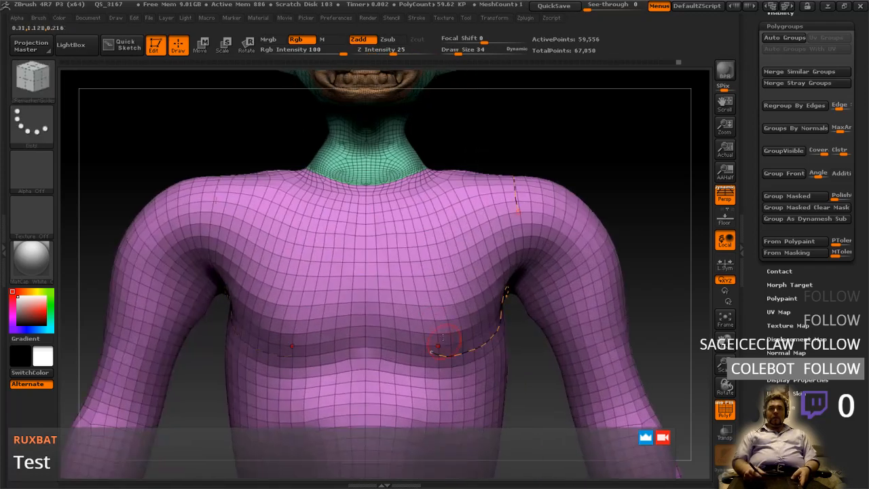
ctrl+shift+click(436, 297)
- Run ZRemesher on the isolated body using the chest and shoulder guides
alt+right_drag(452, 422, 448, 318)
ctrl+right_drag(437, 394, 436, 329)
mouse_move(446, 376)
alt+right_down()
mouse_move(429, 323)
mouse_move(423, 188)
mouse_move(453, 360)
alt+right_up()
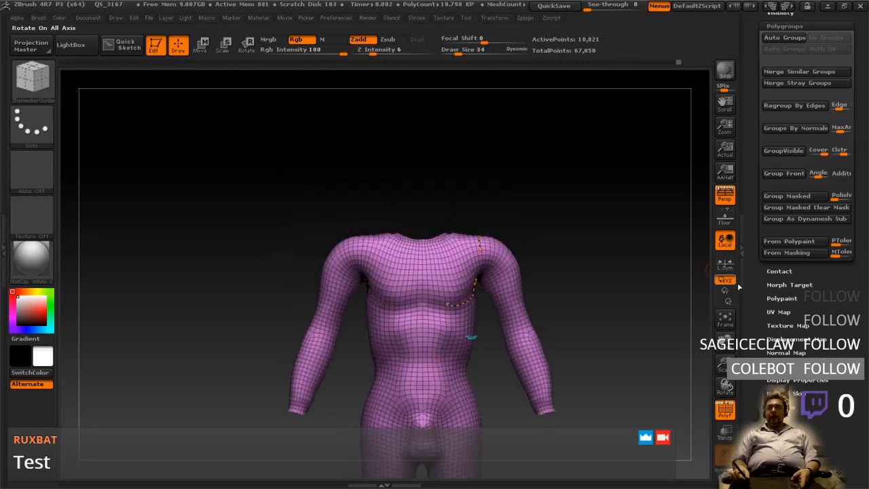
scroll(788, 259, up, 5)
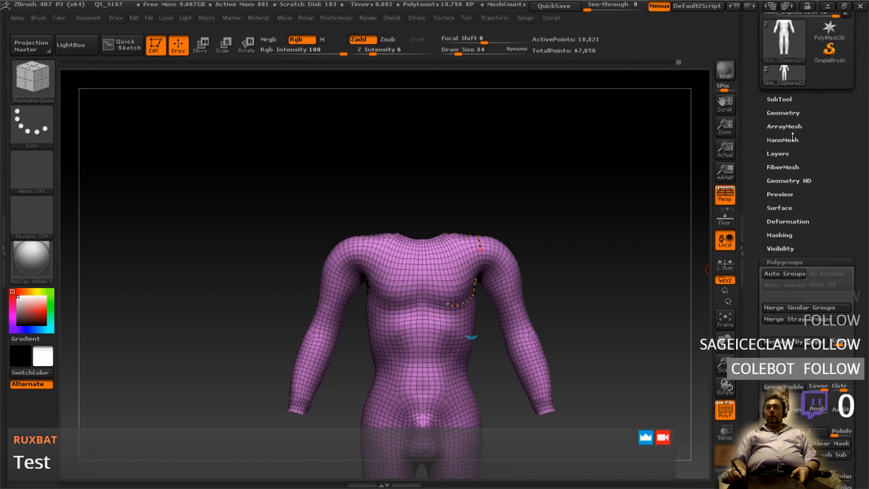
click(787, 114)
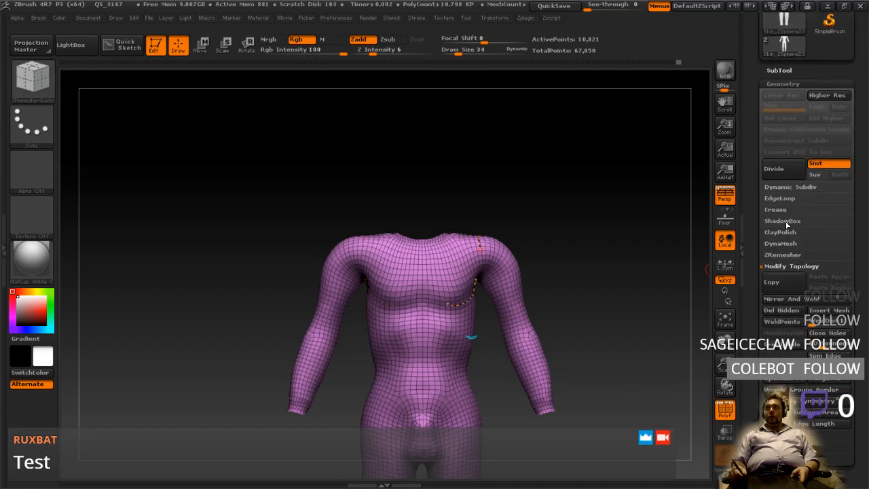
click(782, 255)
click(781, 270)
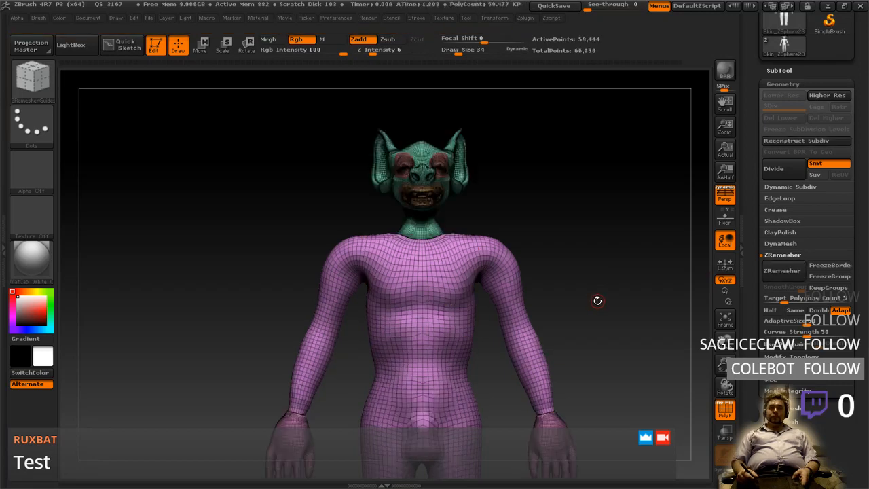
- Examine the remeshed body's edge flow from the front, side and back, including the middle of the back
alt+drag(568, 338, 545, 214)
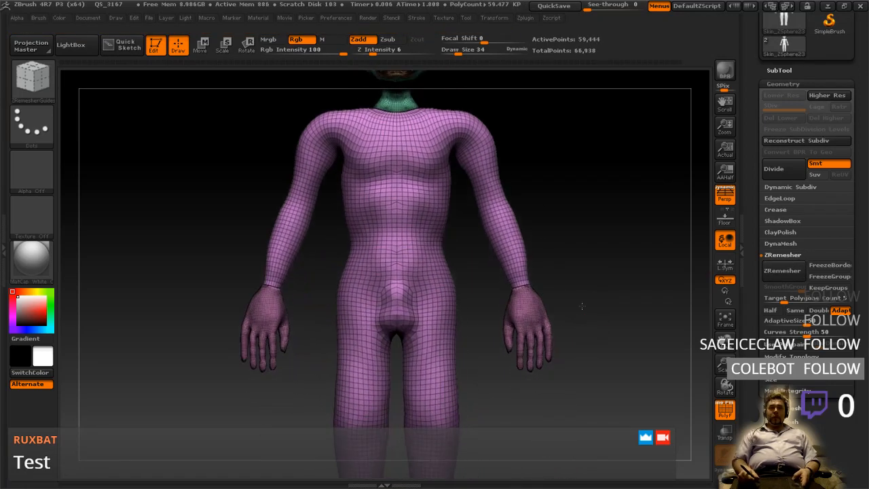
alt+drag(575, 304, 572, 215)
mouse_move(573, 289)
alt+mouse_down()
mouse_move(570, 246)
mouse_move(574, 366)
mouse_move(581, 349)
alt+mouse_up()
drag(587, 299, 532, 296)
mouse_move(542, 264)
ctrl+right_down()
mouse_move(580, 318)
mouse_move(525, 281)
mouse_move(517, 220)
ctrl+right_up()
ctrl+right_drag(536, 305, 542, 257)
drag(543, 257, 593, 222)
shift+right_drag(593, 222, 571, 227)
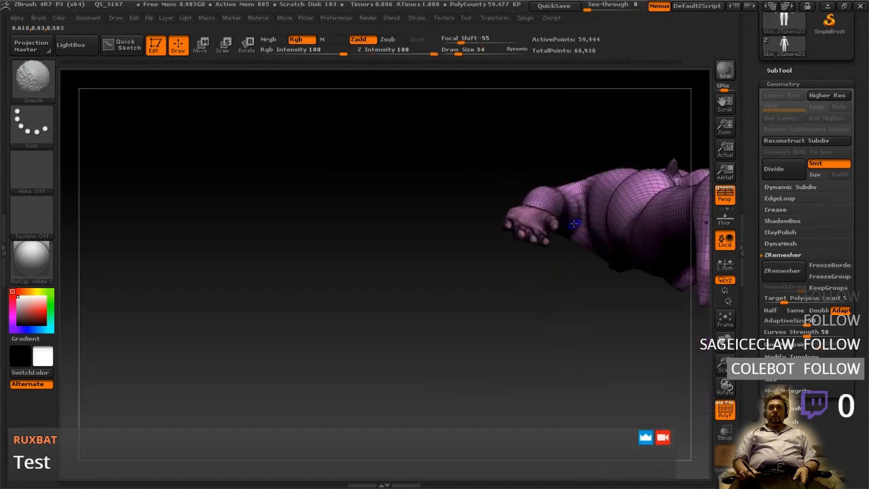
shift+right_drag(625, 223, 636, 212)
drag(635, 212, 597, 265)
alt+right_drag(597, 266, 577, 260)
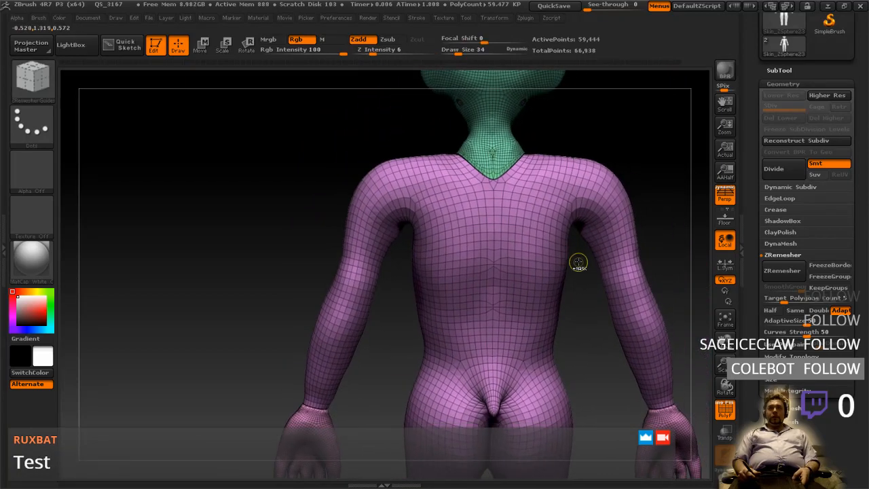
mouse_move(570, 335)
ctrl+right_down()
mouse_move(576, 247)
mouse_move(593, 330)
ctrl+right_up()
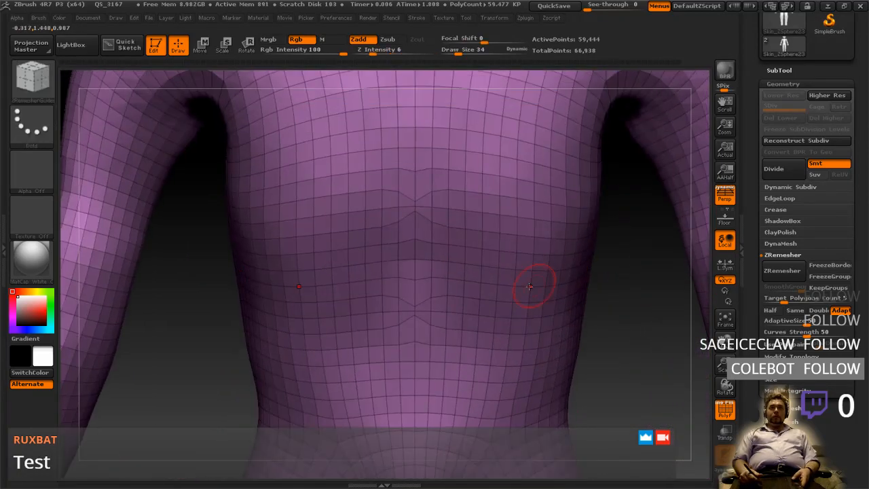
- Try smoothing the pinched polygons along the middle of the remeshed back
shift+drag(406, 333, 399, 198)
mouse_move(463, 297)
ctrl+right_down()
mouse_move(463, 275)
mouse_move(473, 318)
mouse_move(460, 279)
mouse_move(466, 259)
ctrl+right_up()
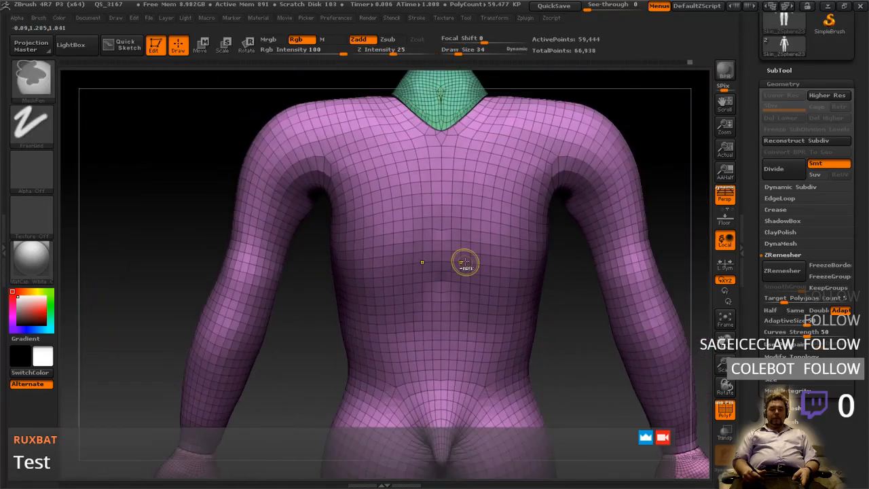
key(ctrl+z)
- Undo the ZRemesher result after toggling between the remeshed and original back topology for comparison
ctrl+shift+click(416, 303)
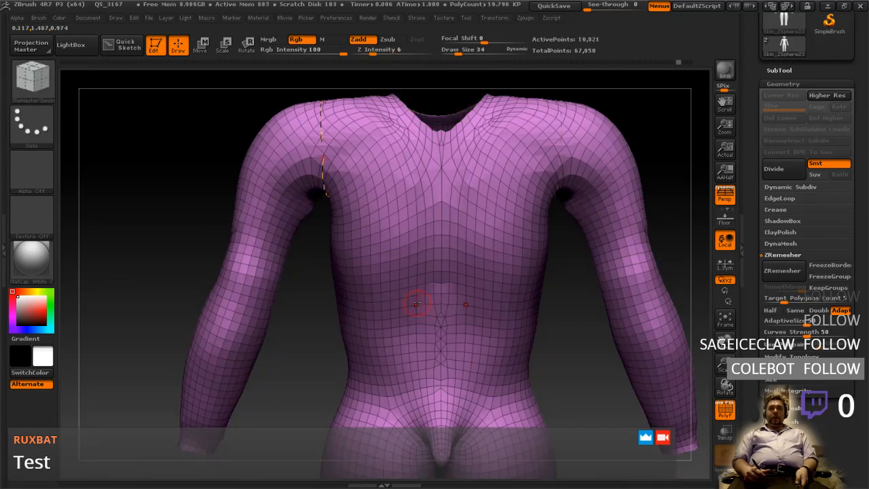
key(ctrl+shift+z)
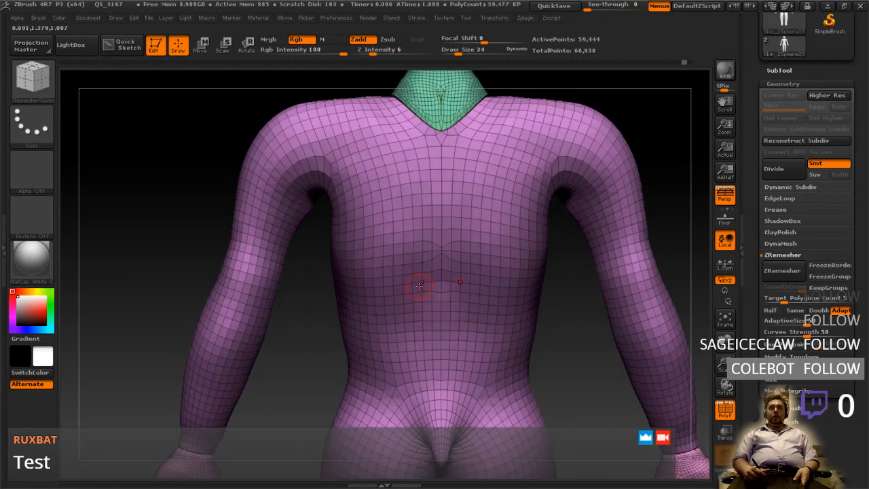
key(ctrl+z)
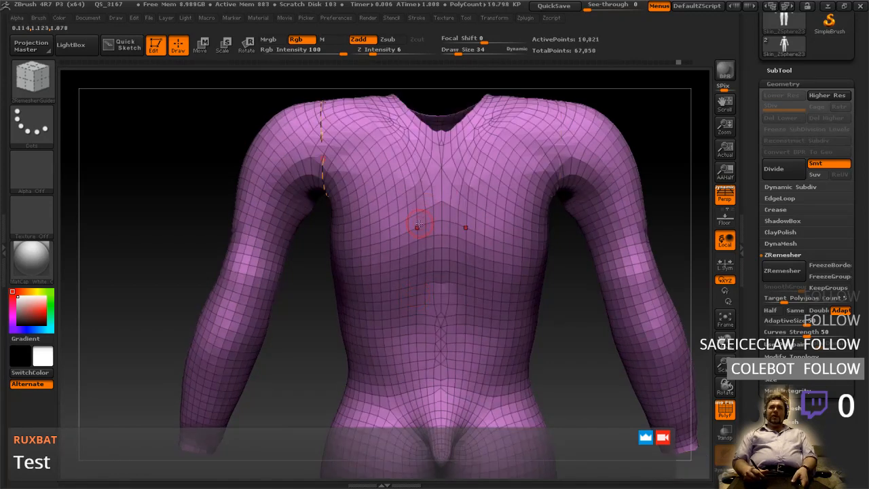
key(ctrl+shift+z)
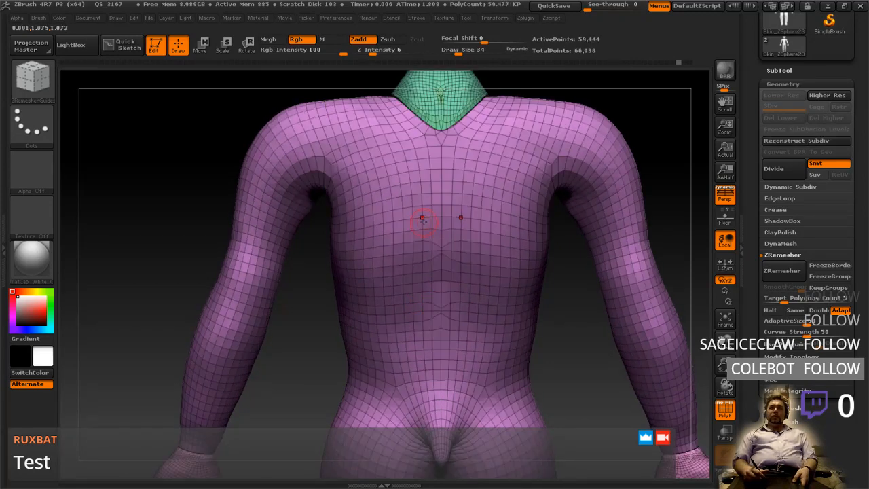
key(ctrl+z)
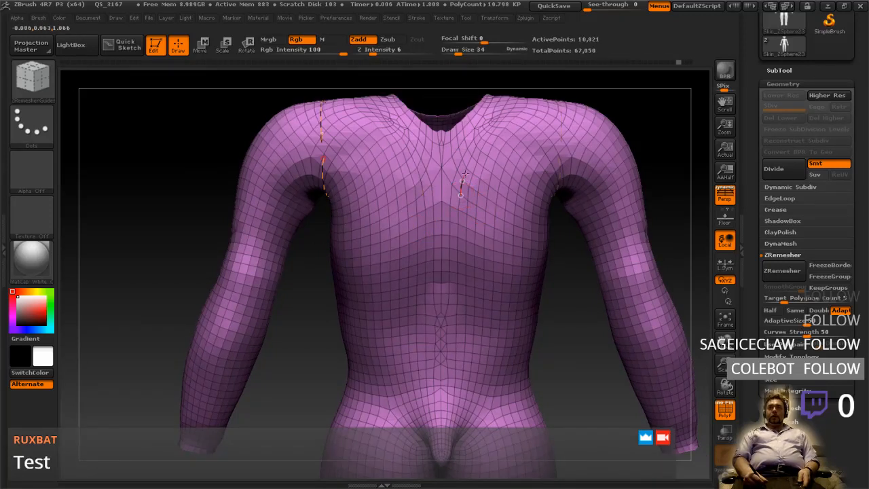
- Draw a ZRemesher guide on the upper back, curving from near the spine up to the top of the shoulder
drag(511, 114, 536, 102)
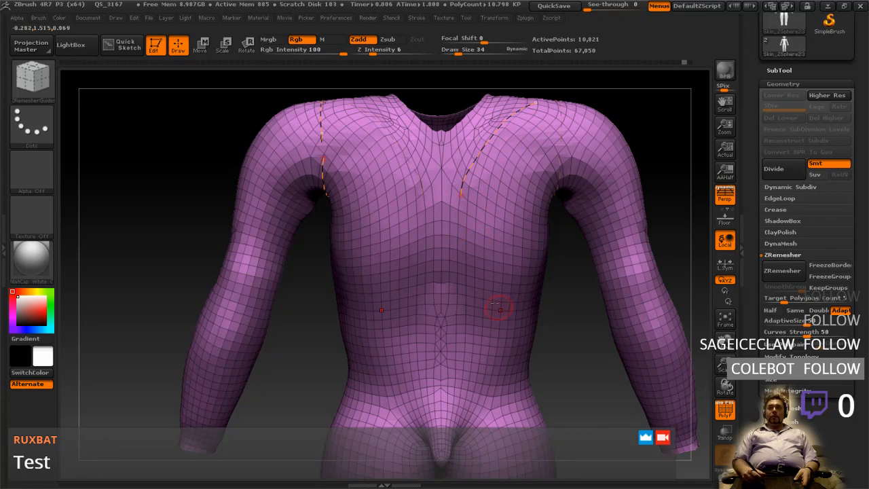
- Draw ZRemesher guides down the side of the abdomen to the groin and diagonally across the lower ribs
right_drag(401, 284, 517, 285)
right_click(509, 282)
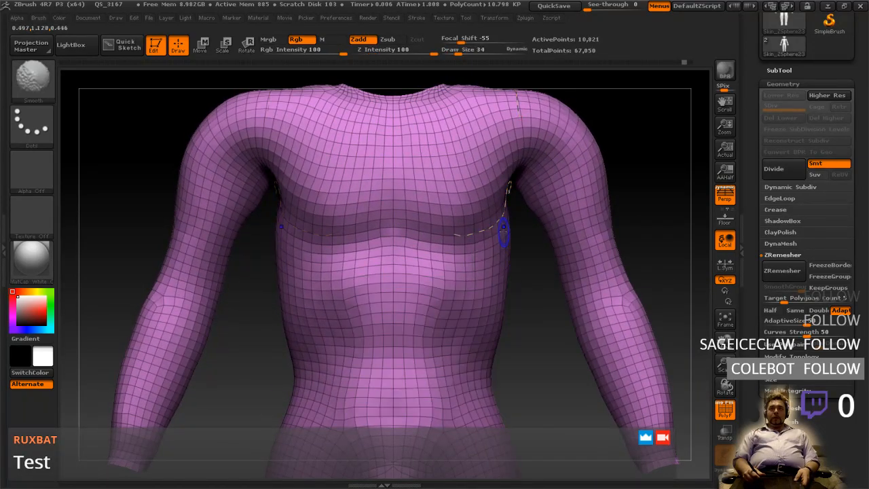
shift+right_click(519, 296)
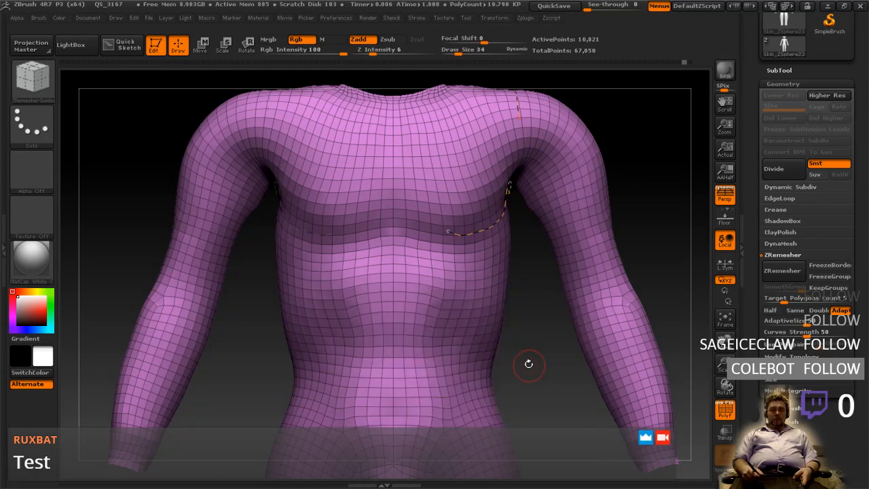
right_drag(528, 365, 504, 312)
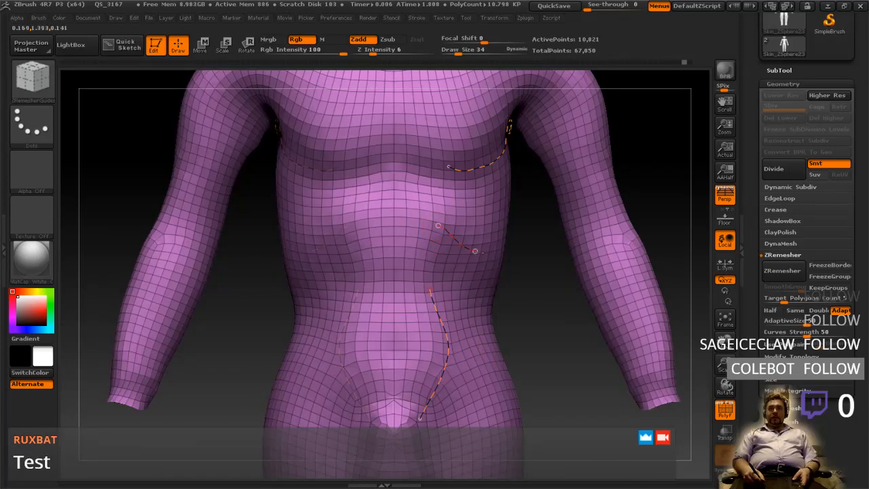
drag(493, 258, 494, 259)
- Draw a ZRemesher guide from the groin up over the hip crest and around the side, and smooth it
drag(570, 346, 475, 401)
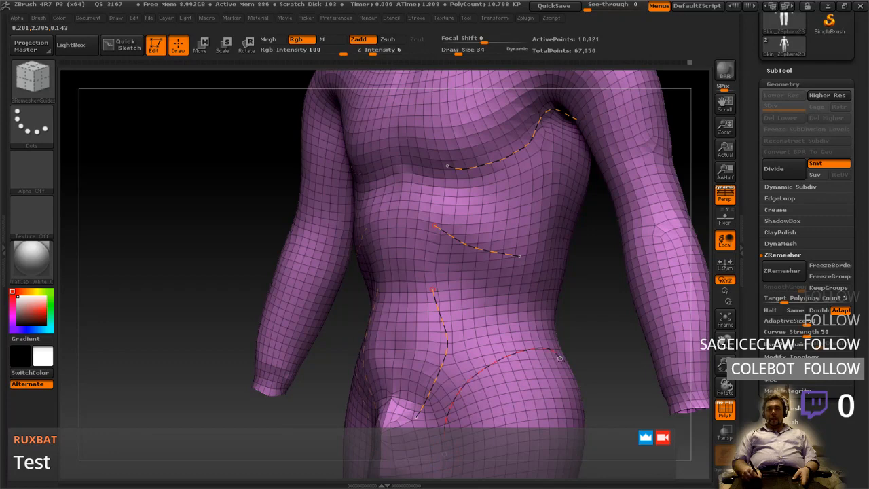
mouse_move(574, 385)
mouse_down()
mouse_move(578, 409)
mouse_move(505, 415)
mouse_move(515, 408)
mouse_move(545, 418)
mouse_up()
key(space)
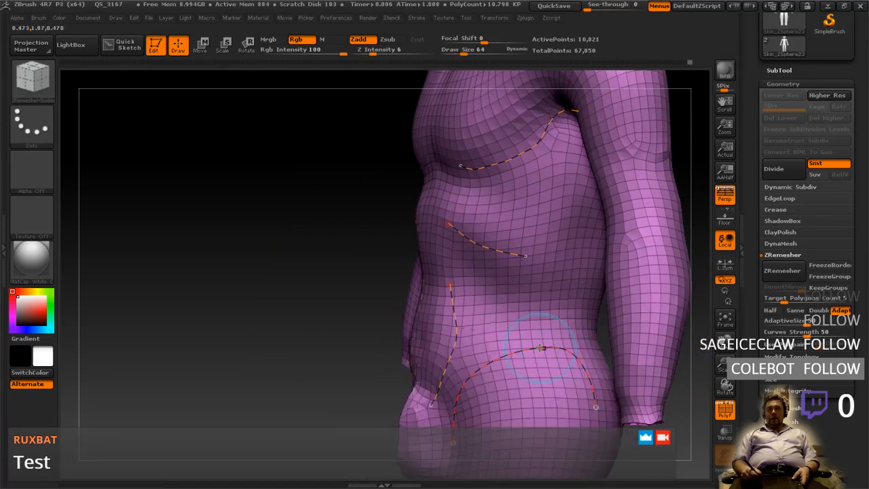
shift+drag(554, 347, 563, 336)
alt+drag(561, 379, 549, 295)
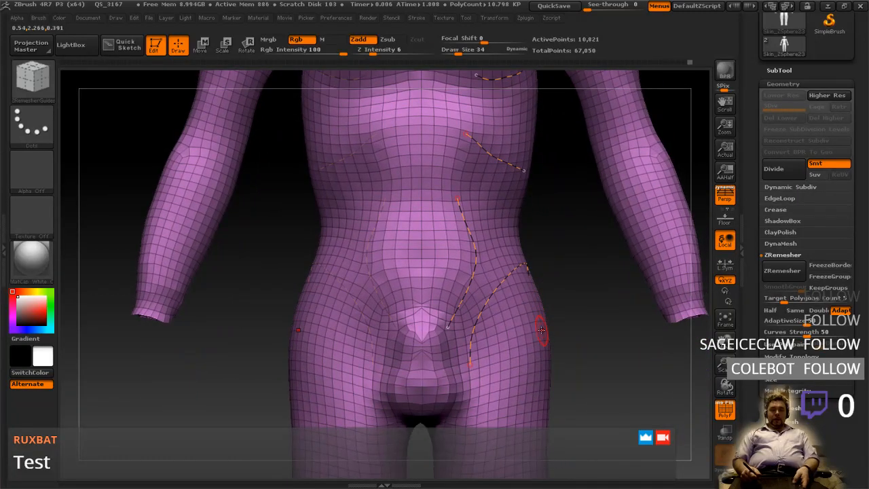
- Isolate the pelvis and run the hip guide around the back toward the base of the tail
mouse_move(267, 274)
ctrl+shift+mouse_down()
mouse_move(346, 212)
mouse_move(591, 276)
mouse_move(470, 485)
mouse_move(230, 429)
ctrl+shift+mouse_up()
drag(234, 380, 95, 367)
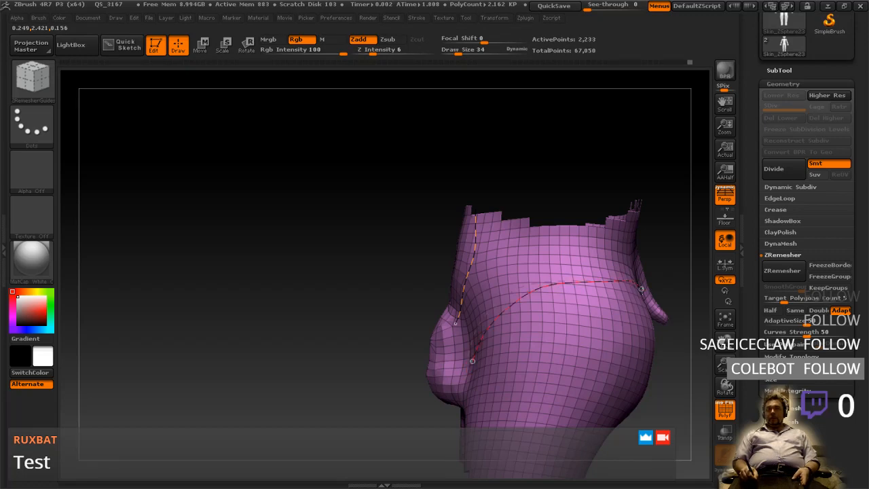
right_drag(586, 285, 504, 277)
right_drag(699, 288, 598, 304)
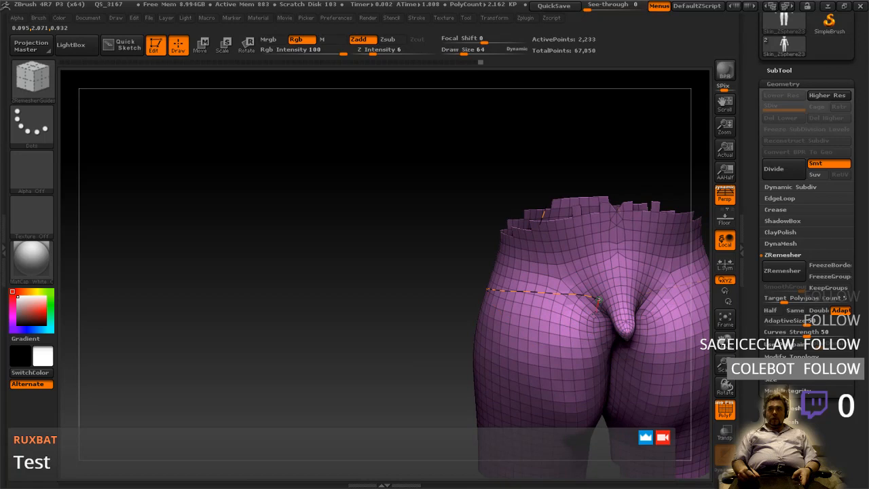
- Undo the guide running from the groin around the hip to the tail
drag(595, 322, 595, 325)
key(ctrl+z)
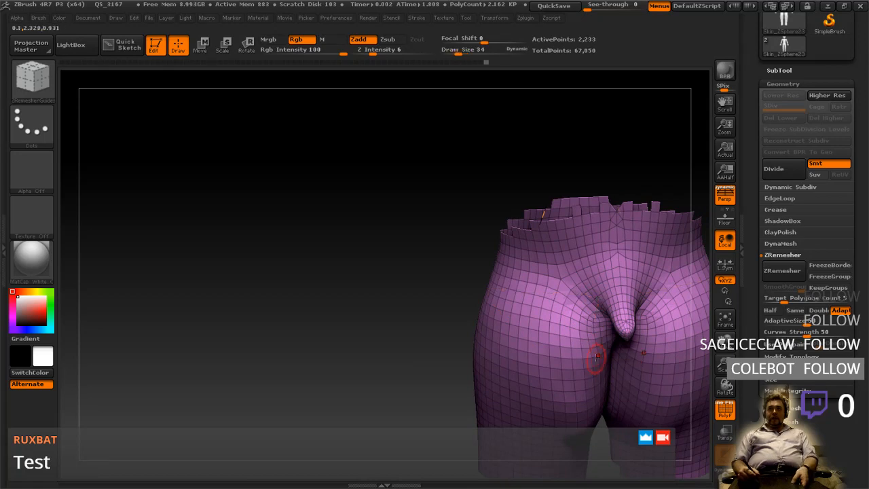
right_drag(560, 328, 588, 305)
key(ctrl+z)
- Redraw the guide on the isolated pelvis as a straighter diagonal from the groin up to the outer hip
right_drag(440, 324, 462, 332)
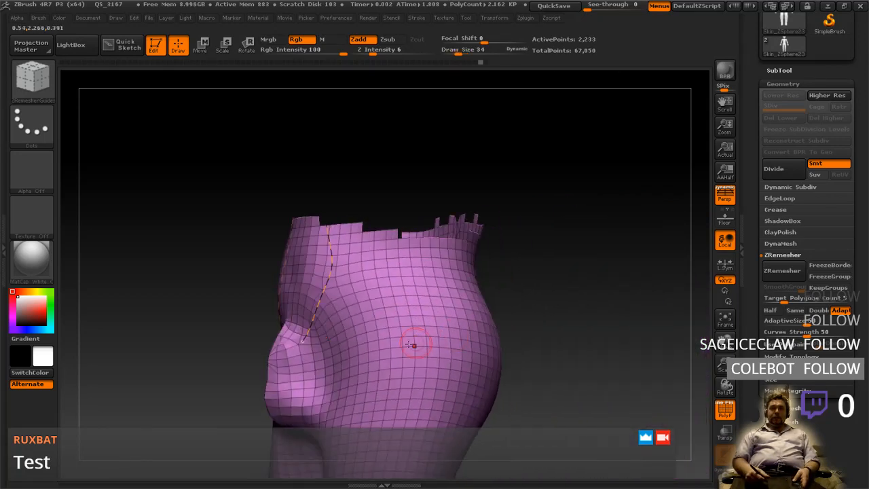
right_drag(333, 393, 358, 371)
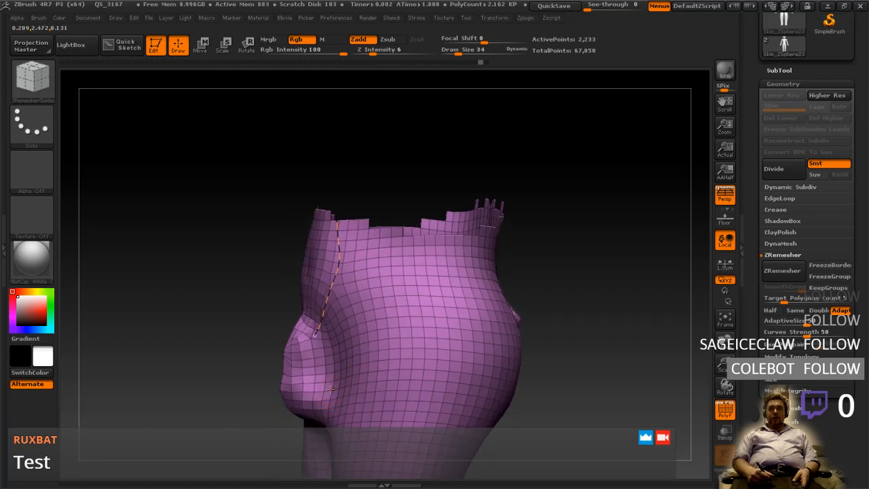
drag(470, 282, 470, 285)
mouse_move(468, 290)
right_down()
mouse_move(441, 262)
mouse_move(458, 222)
mouse_move(466, 318)
right_up()
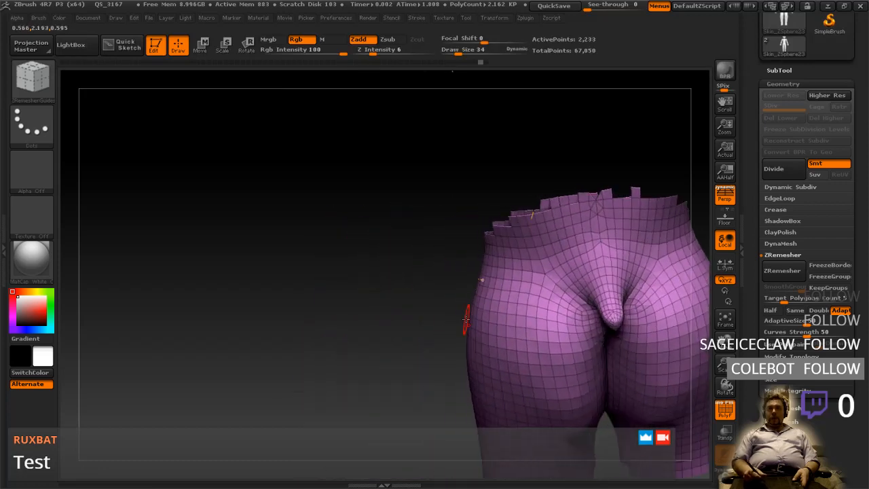
- Continue the guide from the outer hip across the upper buttock to the base of the tail
drag(483, 278, 483, 279)
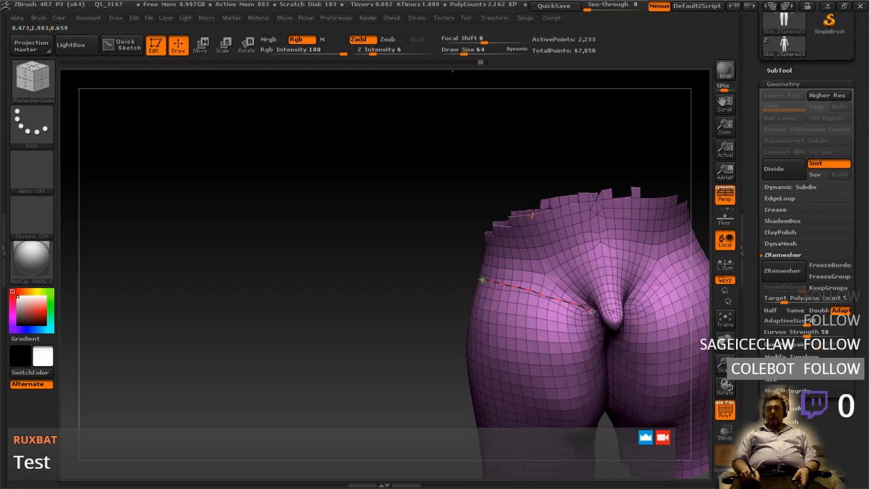
drag(593, 312, 596, 313)
right_drag(541, 362, 595, 258)
right_drag(537, 306, 509, 357)
alt+right_drag(557, 376, 554, 284)
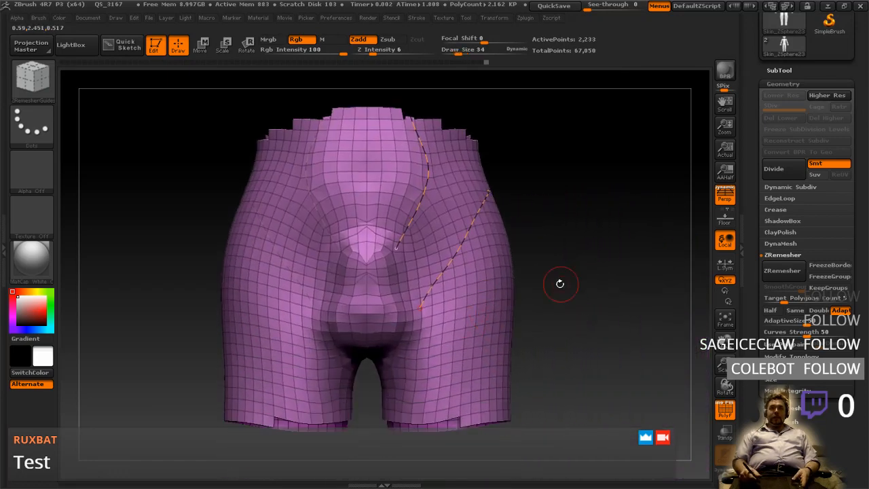
- Unhide the full mesh and isolate the body polygroup, leaving out the hands
ctrl+shift+click(546, 343)
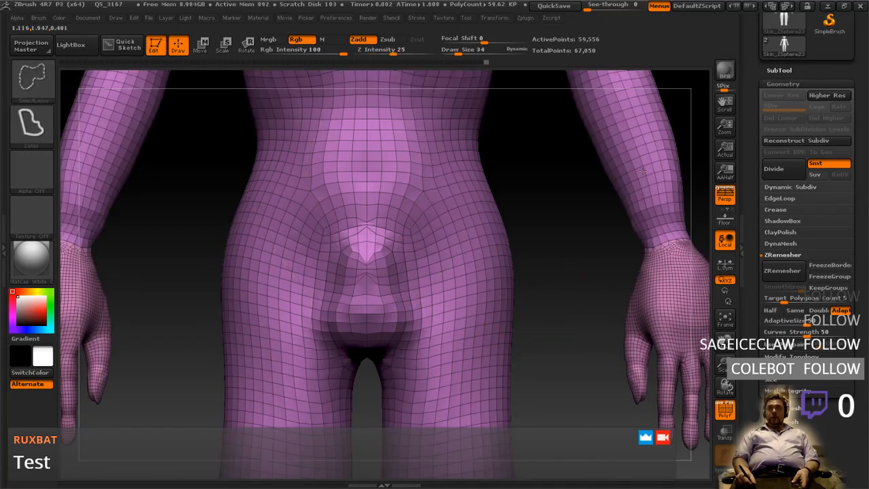
ctrl+alt+shift+click(631, 190)
mouse_move(538, 163)
alt+mouse_down()
mouse_move(533, 369)
mouse_move(528, 306)
alt+mouse_up()
alt+right_drag(530, 354, 534, 314)
alt+right_drag(577, 295, 540, 237)
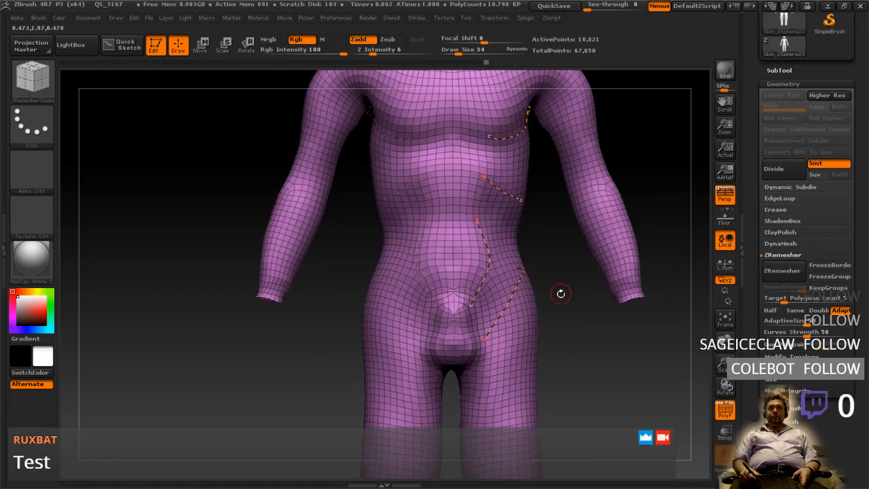
- Draw ZRemesher guides across the front of the elbow and around the outer upper arm below the deltoid
mouse_move(563, 302)
right_down()
mouse_move(478, 303)
mouse_move(579, 302)
mouse_move(563, 315)
mouse_move(549, 281)
mouse_move(559, 316)
mouse_move(571, 291)
right_up()
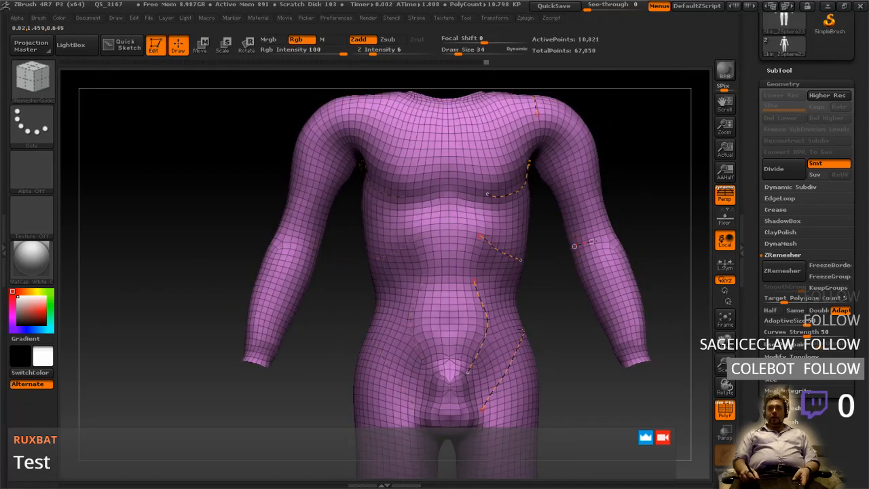
right_drag(630, 229, 580, 240)
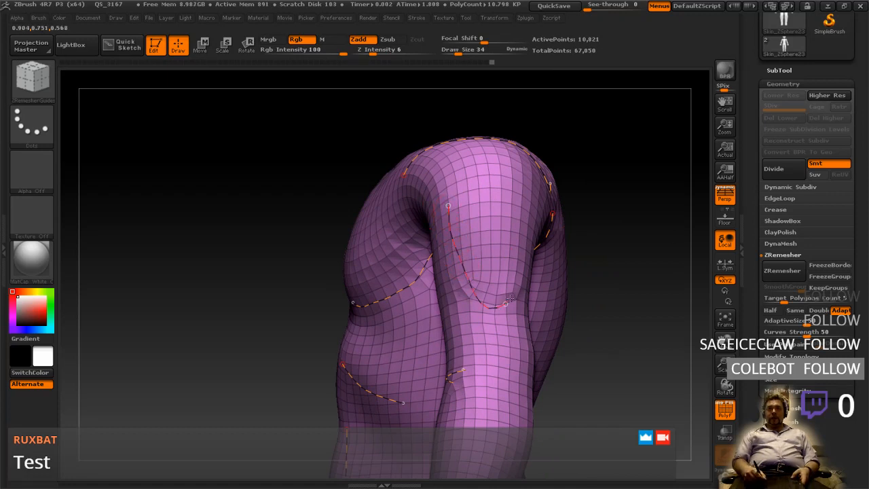
right_drag(487, 292, 525, 351)
- Try a guide running down the forearm from the elbow to the wrist, and undo it
alt+right_drag(546, 386, 468, 156)
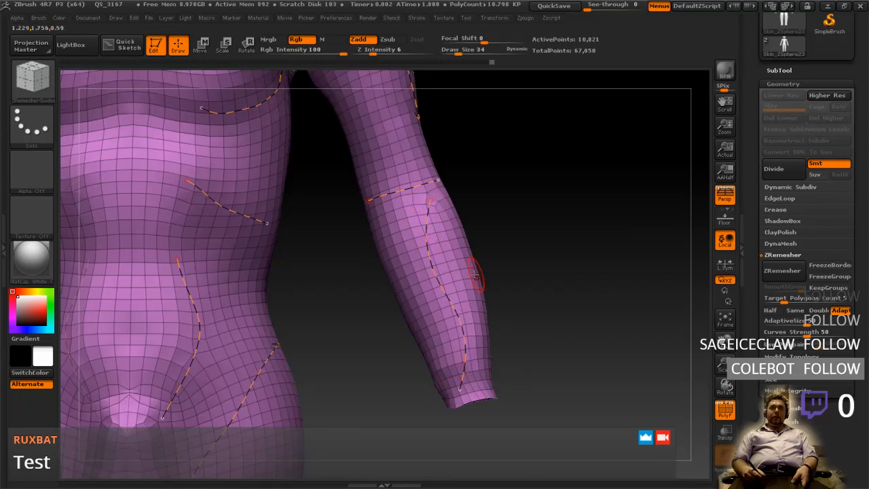
key(ctrl+z)
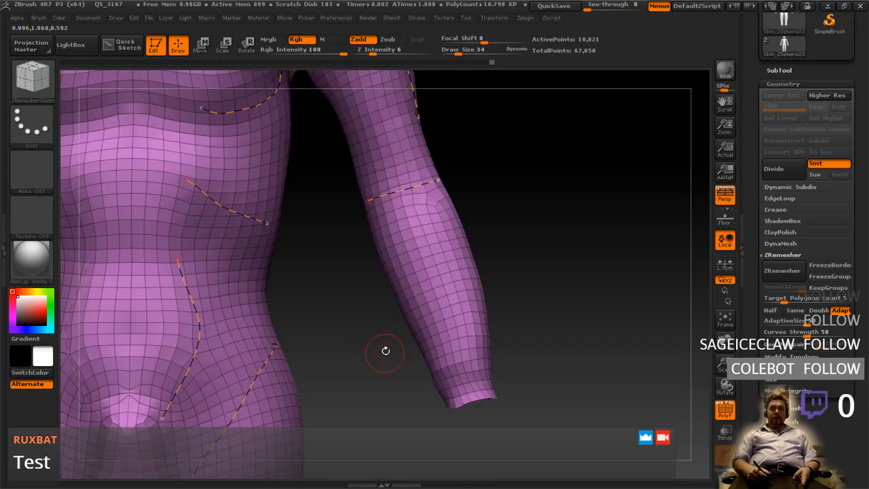
- Draw ZRemesher guides arching across the back of the knee and curving under the buttock
mouse_move(379, 366)
mouse_down()
mouse_move(376, 331)
mouse_move(374, 378)
mouse_up()
ctrl+right_drag(373, 378, 392, 300)
drag(454, 340, 365, 376)
right_click(366, 376)
alt+drag(482, 372, 437, 332)
mouse_move(464, 318)
ctrl+right_down()
mouse_move(457, 368)
mouse_move(404, 341)
ctrl+right_up()
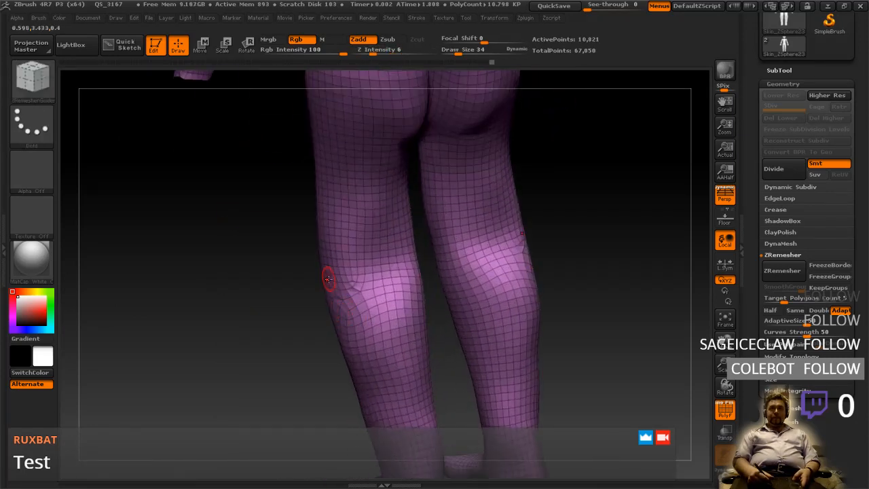
drag(373, 272, 413, 273)
mouse_move(413, 272)
right_down()
mouse_move(426, 296)
mouse_move(394, 300)
right_up()
drag(355, 277, 372, 296)
mouse_move(378, 253)
shift+right_down()
mouse_move(388, 245)
mouse_move(365, 303)
mouse_move(360, 377)
shift+right_up()
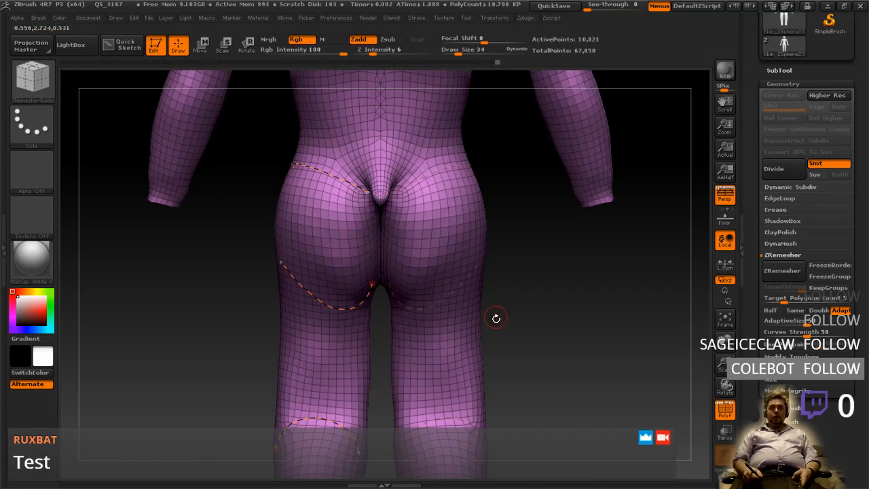
- Draw a guide on the lower back curving from the spine to the waist, and one across the back of the elbow
alt+drag(496, 205, 494, 434)
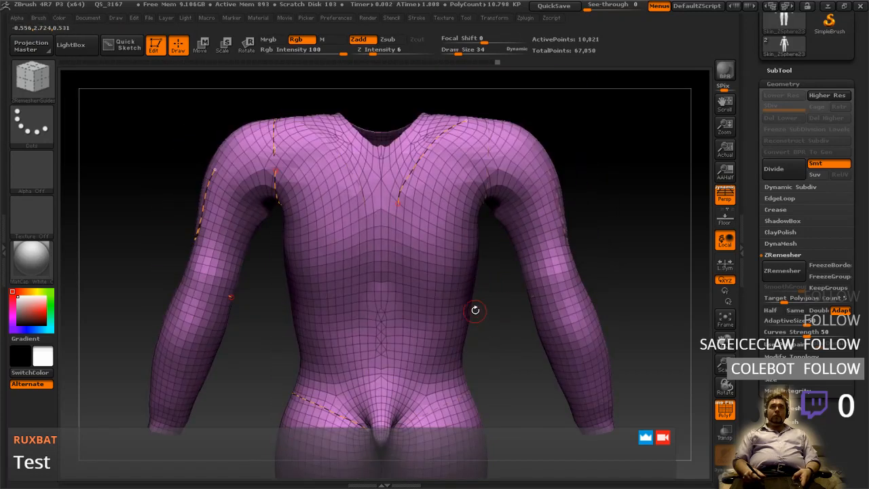
alt+right_drag(380, 304, 361, 234)
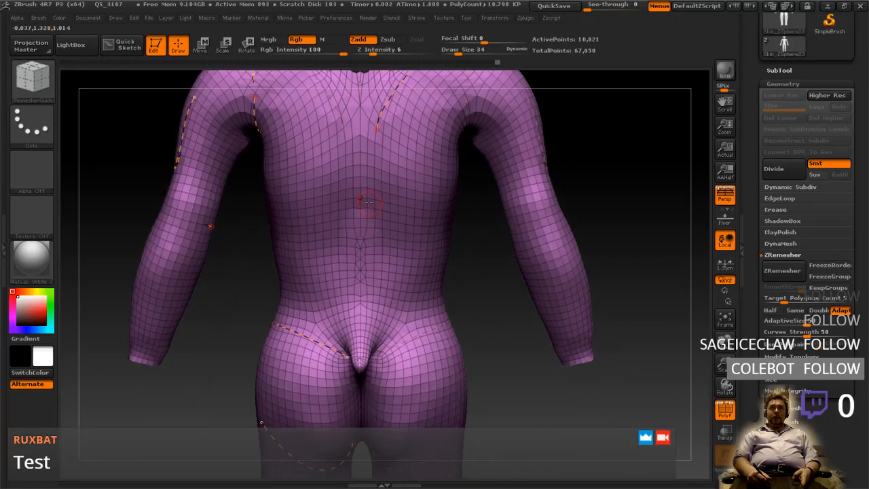
mouse_move(501, 397)
alt+mouse_down()
mouse_move(490, 180)
mouse_move(498, 409)
alt+mouse_up()
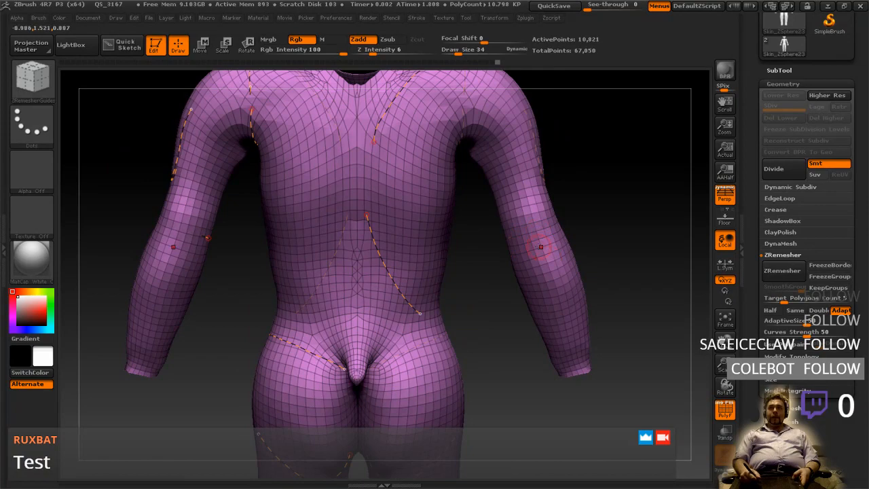
mouse_move(546, 247)
right_down()
mouse_move(509, 247)
mouse_move(543, 244)
right_up()
drag(544, 237, 547, 232)
- Draw ZRemesher guides curving around the front of the knee and across the ankle
mouse_move(495, 329)
alt+mouse_down()
mouse_move(504, 207)
mouse_move(500, 287)
alt+mouse_up()
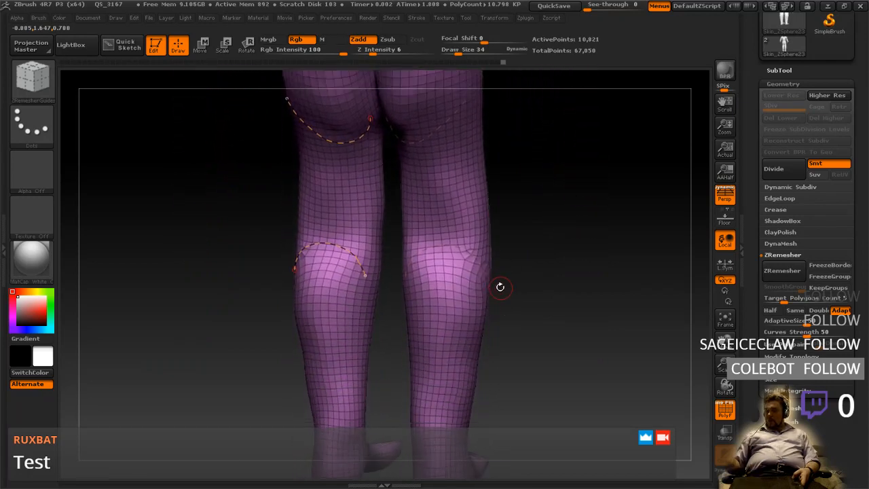
mouse_move(533, 349)
mouse_down()
mouse_move(510, 304)
mouse_move(468, 299)
mouse_up()
right_click(431, 360)
alt+right_drag(622, 363, 535, 292)
right_drag(536, 293, 489, 305)
mouse_move(559, 358)
right_down()
mouse_move(578, 330)
mouse_move(536, 343)
mouse_move(553, 343)
right_up()
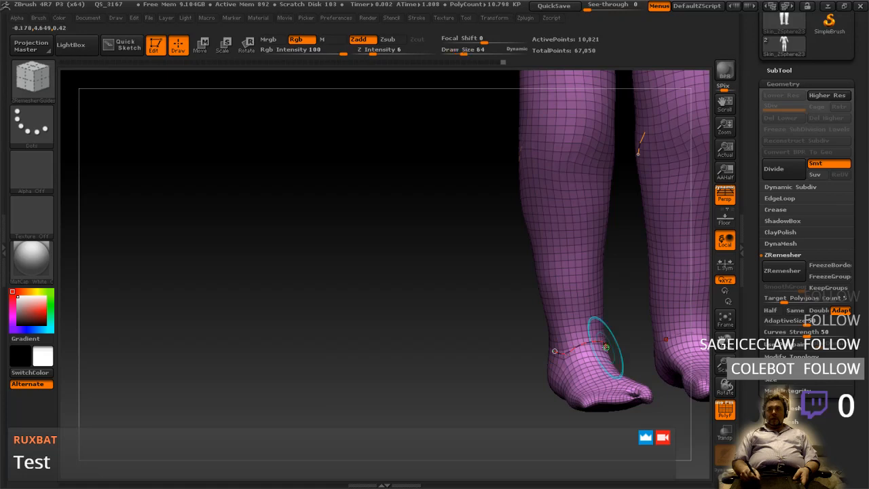
- Run ZRemesher on the isolated body using the drawn guides
right_drag(622, 269, 611, 332)
alt+right_drag(536, 271, 534, 311)
ctrl+right_drag(520, 260, 536, 304)
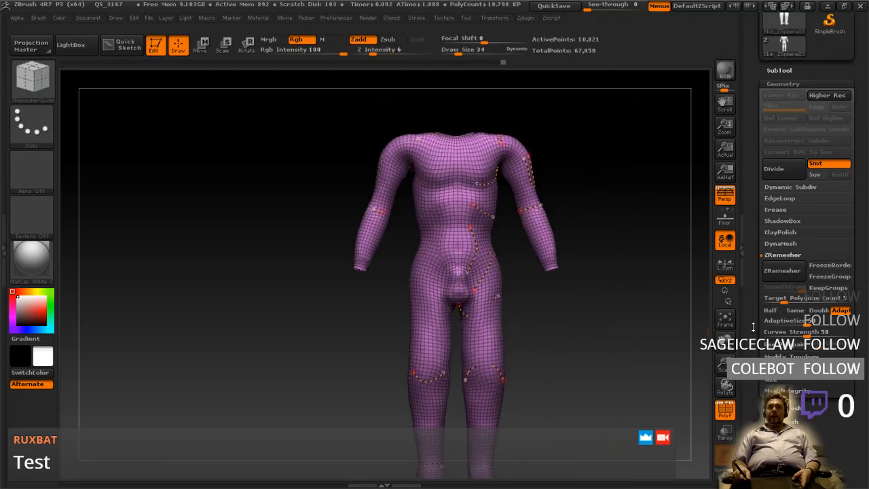
click(781, 270)
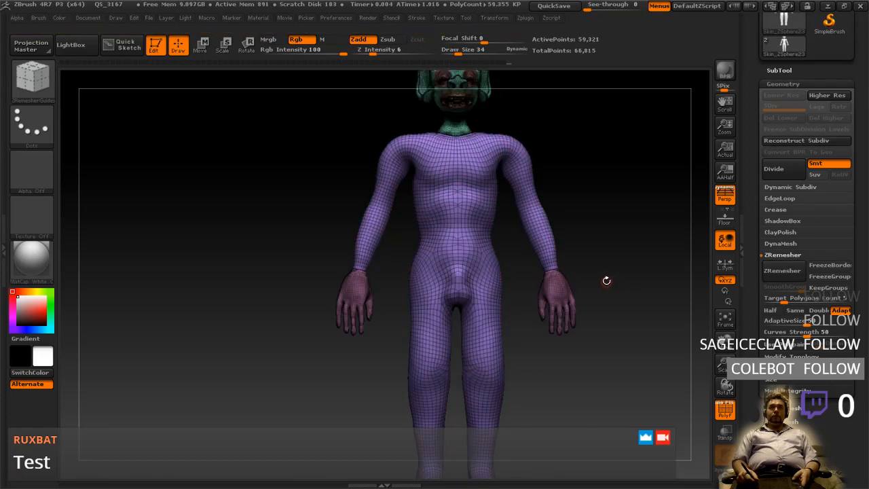
- Examine the remeshed torso and arm, previewing the mesh at a higher subdivision level before returning to the base resolution
drag(590, 309, 467, 308)
right_drag(468, 307, 530, 340)
ctrl+right_drag(551, 285, 506, 341)
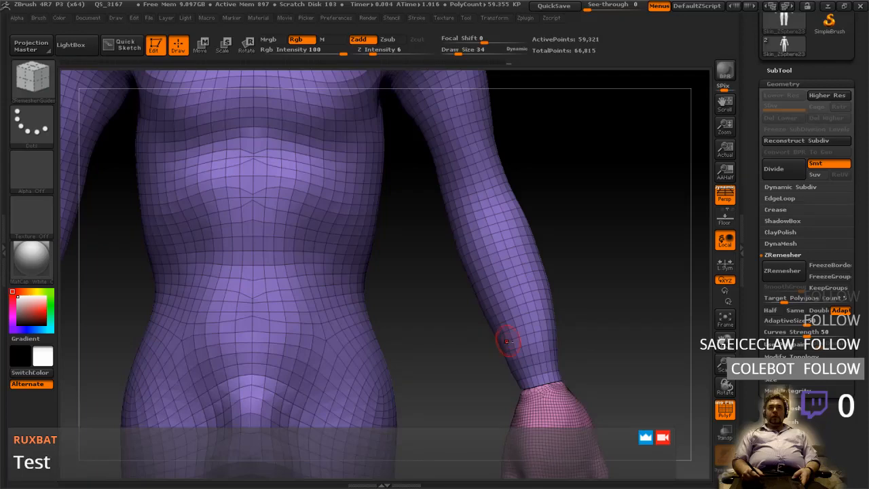
click(817, 100)
alt+right_drag(545, 310, 585, 461)
ctrl+right_drag(581, 319, 569, 275)
alt+right_drag(554, 343, 567, 109)
ctrl+right_drag(567, 109, 597, 264)
click(779, 96)
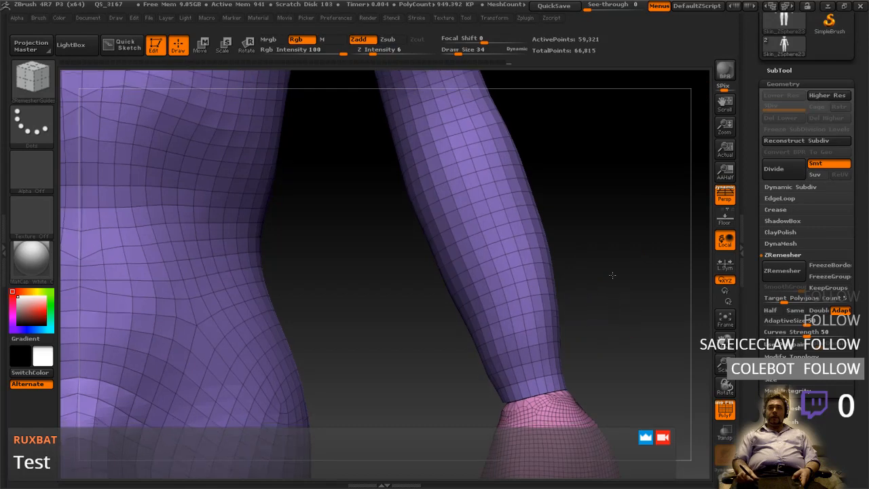
- Smooth the polygons around the wrist where the forearm meets the hand
right_drag(502, 342, 543, 328)
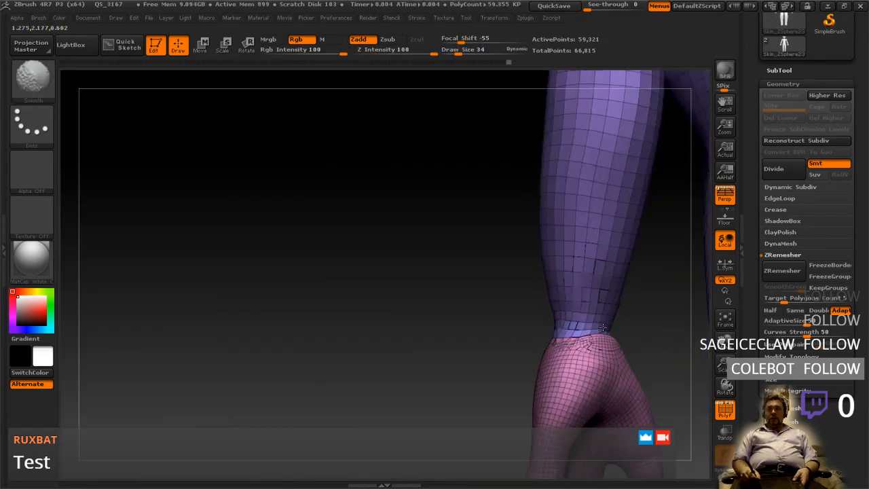
mouse_move(602, 328)
right_down()
mouse_move(633, 332)
mouse_move(621, 269)
mouse_move(597, 253)
mouse_move(597, 292)
right_up()
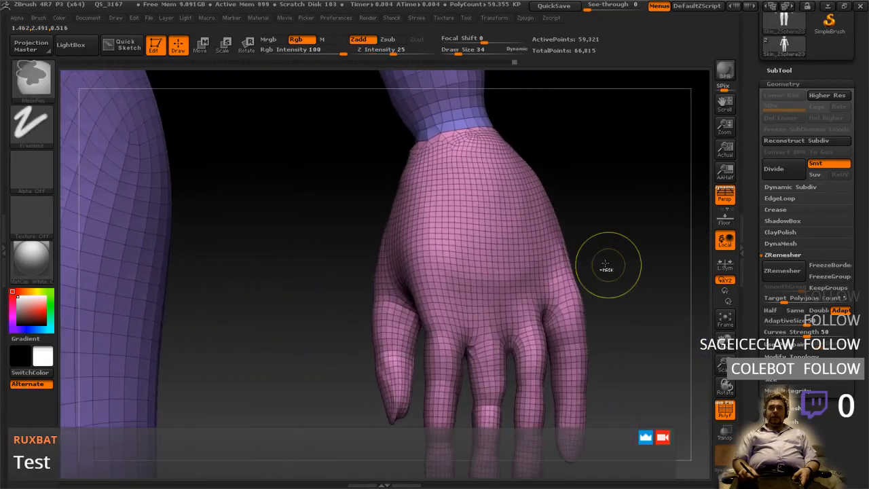
- Isolate the hand polygroup and inspect the topology of its fingertips
mouse_move(469, 256)
ctrl+right_down()
mouse_move(496, 271)
mouse_move(500, 243)
mouse_move(489, 226)
ctrl+right_up()
ctrl+shift+click(482, 263)
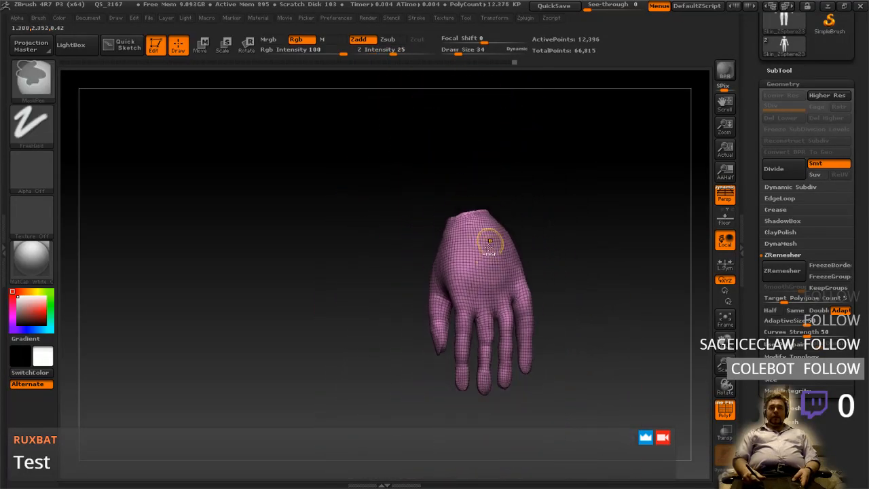
mouse_move(455, 287)
alt+right_down()
mouse_move(528, 282)
mouse_move(475, 288)
mouse_move(501, 302)
mouse_move(508, 428)
mouse_move(504, 215)
mouse_move(514, 252)
mouse_move(515, 221)
mouse_move(514, 324)
mouse_move(508, 301)
mouse_move(528, 249)
mouse_move(525, 321)
mouse_move(508, 213)
mouse_move(511, 311)
alt+right_up()
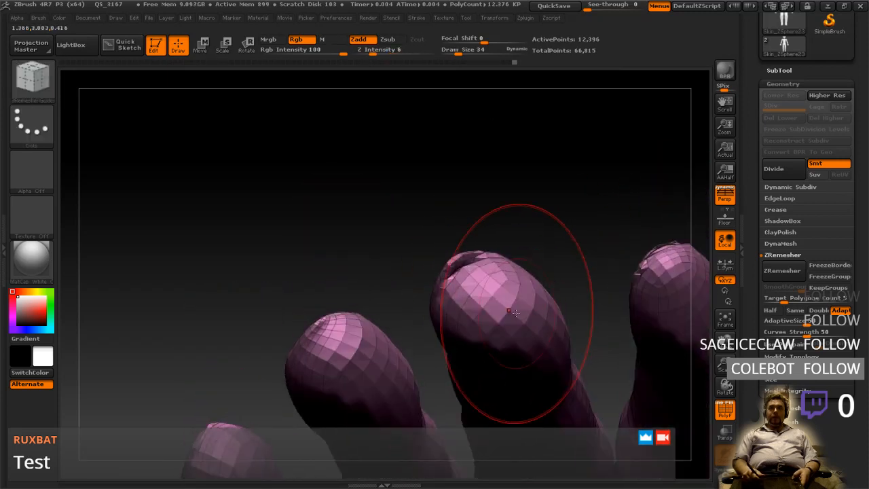
- Draw ZRemesher guide curves over the tips of the middle, ring and index fingers
drag(436, 315, 447, 281)
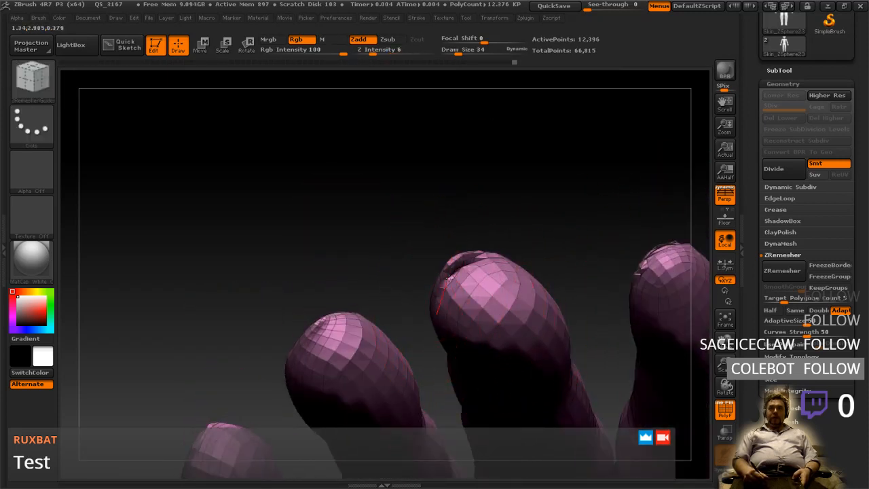
drag(512, 258, 514, 261)
mouse_move(514, 266)
right_down()
mouse_move(547, 387)
mouse_move(530, 364)
right_up()
right_drag(433, 319, 340, 345)
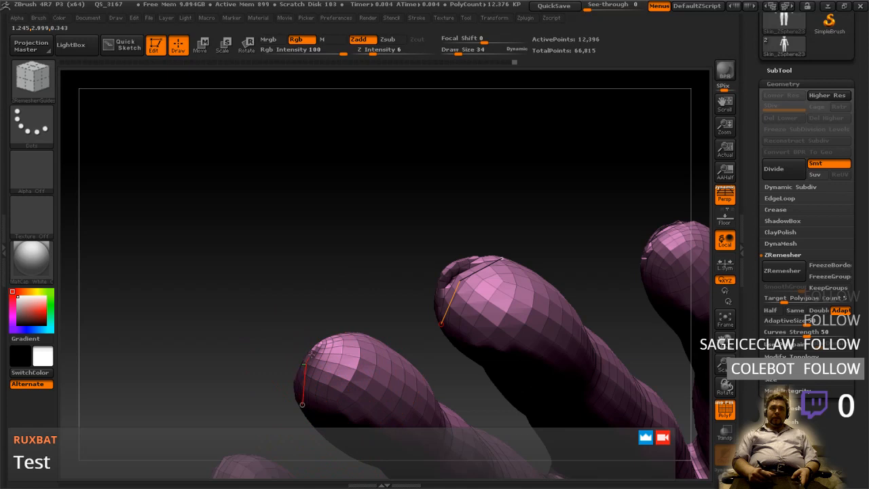
drag(370, 340, 371, 341)
alt+right_drag(624, 280, 355, 399)
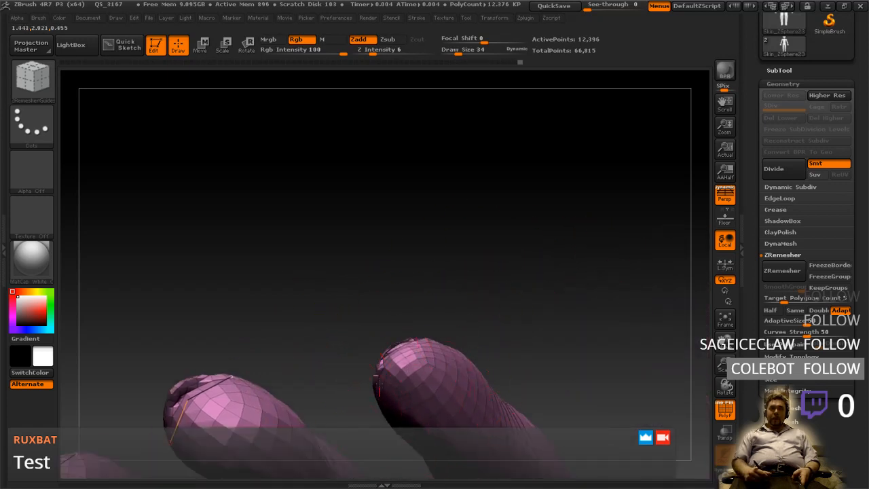
drag(441, 350, 444, 352)
- Draw ZRemesher guide curves over the tips of the little finger and the thumb
mouse_move(444, 356)
alt+right_down()
mouse_move(499, 166)
mouse_move(473, 291)
mouse_move(425, 326)
mouse_move(380, 309)
alt+right_up()
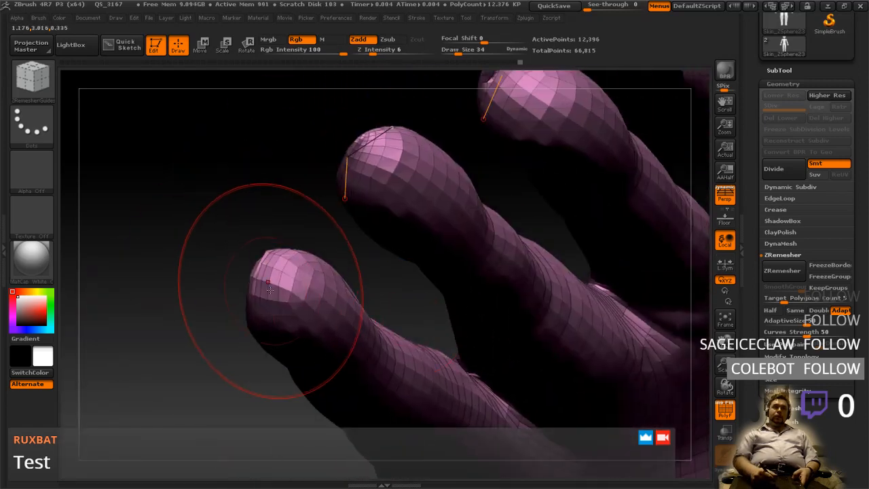
drag(257, 320, 255, 280)
drag(286, 249, 288, 248)
mouse_move(288, 248)
right_down()
mouse_move(318, 260)
mouse_move(283, 297)
right_up()
click(262, 270)
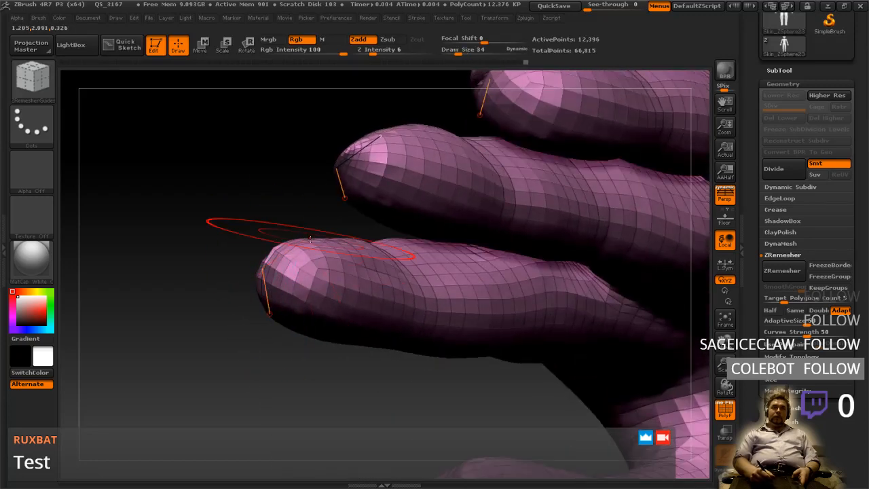
mouse_move(380, 308)
right_down()
mouse_move(452, 326)
mouse_move(355, 275)
right_up()
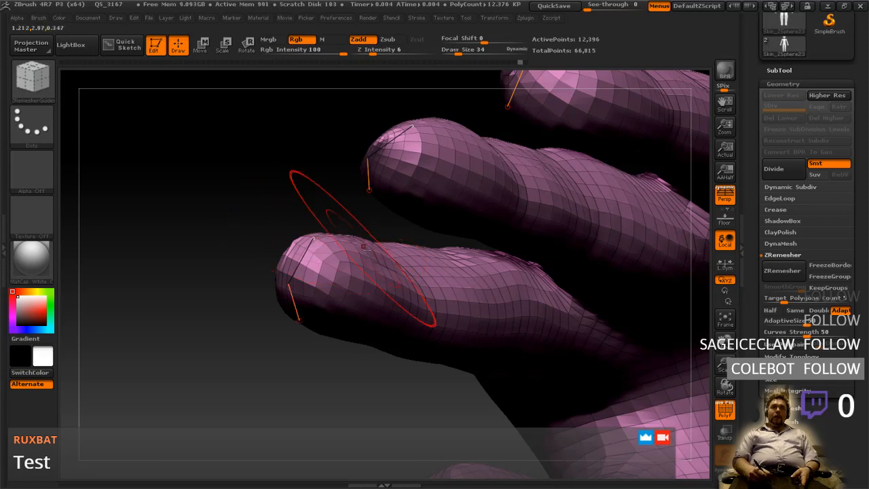
mouse_move(461, 324)
ctrl+right_down()
mouse_move(450, 272)
mouse_move(466, 291)
mouse_move(419, 343)
mouse_move(410, 325)
mouse_move(389, 343)
mouse_move(393, 361)
mouse_move(333, 325)
mouse_move(364, 365)
mouse_move(330, 312)
ctrl+right_up()
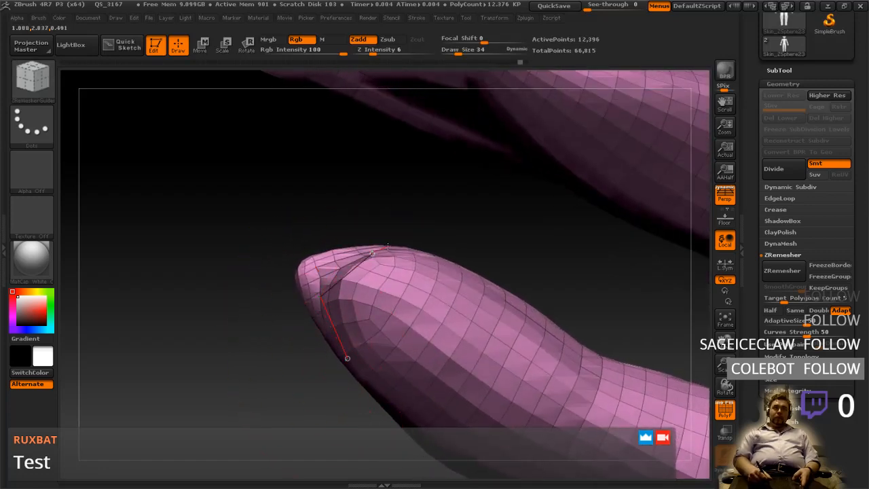
drag(430, 259, 434, 262)
- Try to draw a guide loop around the hollow of the palm and another along the bases of the fingers
ctrl+right_drag(537, 345, 569, 280)
ctrl+right_drag(569, 280, 564, 268)
right_drag(562, 302, 595, 368)
mouse_move(530, 407)
alt+right_down()
mouse_move(522, 325)
mouse_move(487, 295)
mouse_move(492, 276)
alt+right_up()
drag(314, 243, 332, 291)
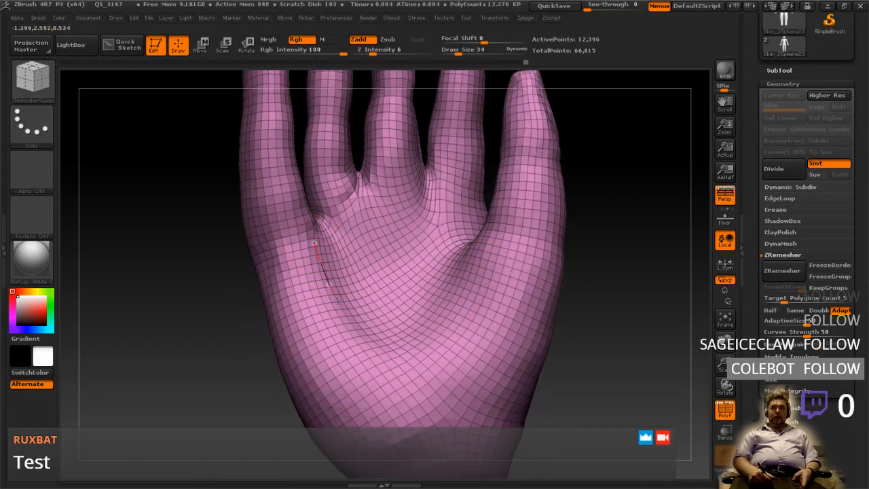
drag(464, 308, 475, 270)
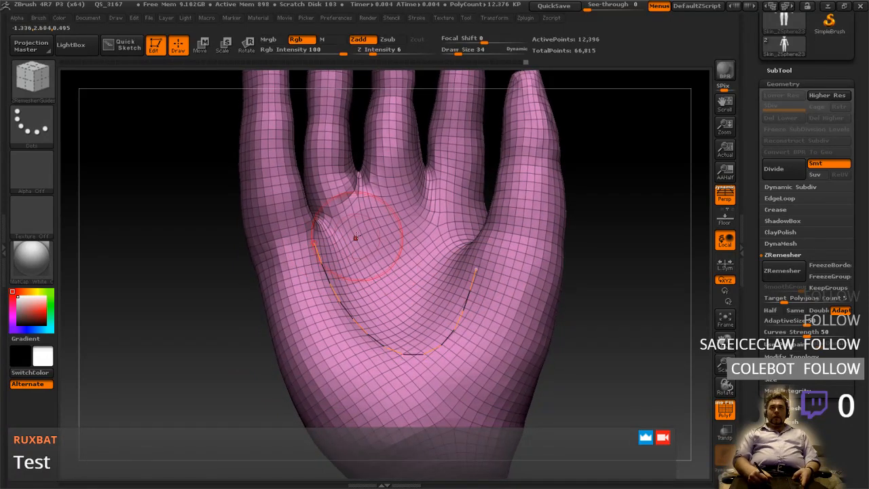
drag(348, 194, 364, 181)
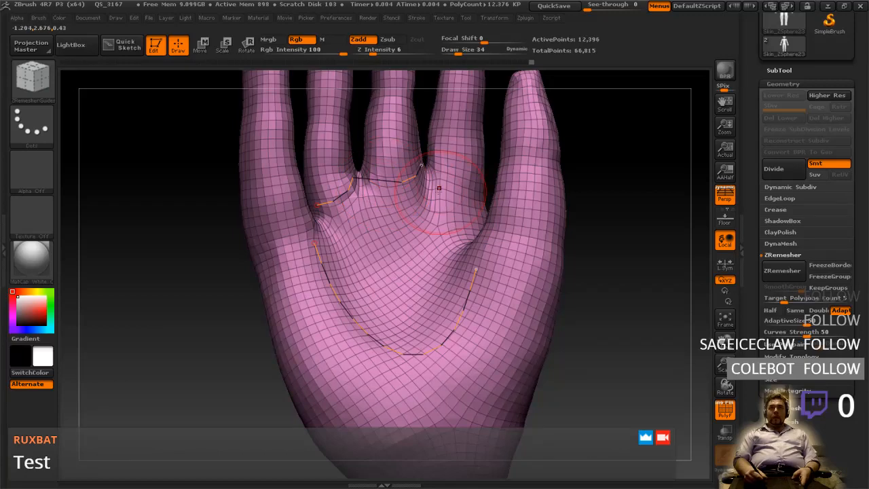
- Draw a guide across the base of the index finger and another from the thumb web down the palm crease
drag(431, 168, 452, 194)
right_drag(468, 208, 518, 246)
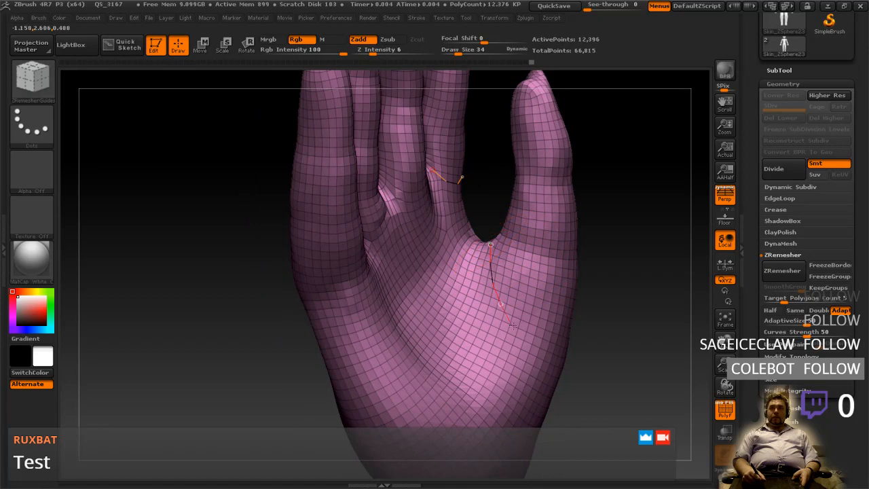
drag(541, 358, 541, 353)
- Draw linked guides on the palm side across the bases of the middle, ring and little fingers, redrawing the outer ones
right_drag(479, 302, 425, 275)
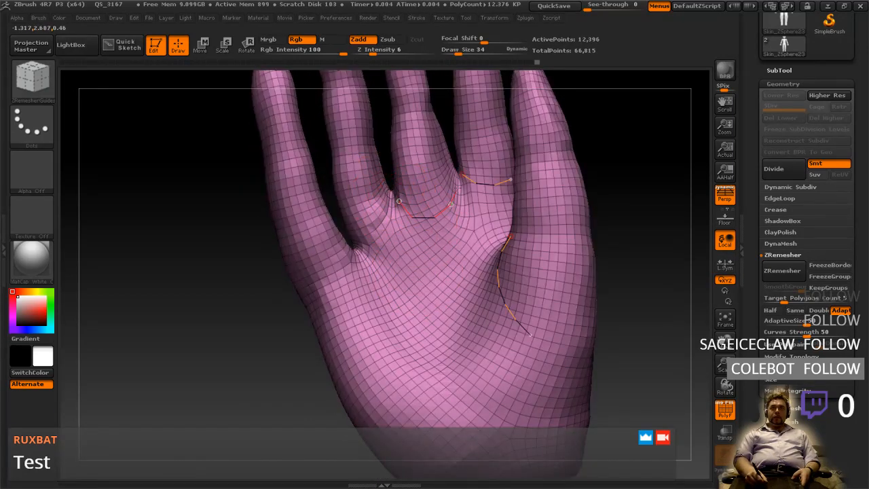
drag(458, 183, 461, 174)
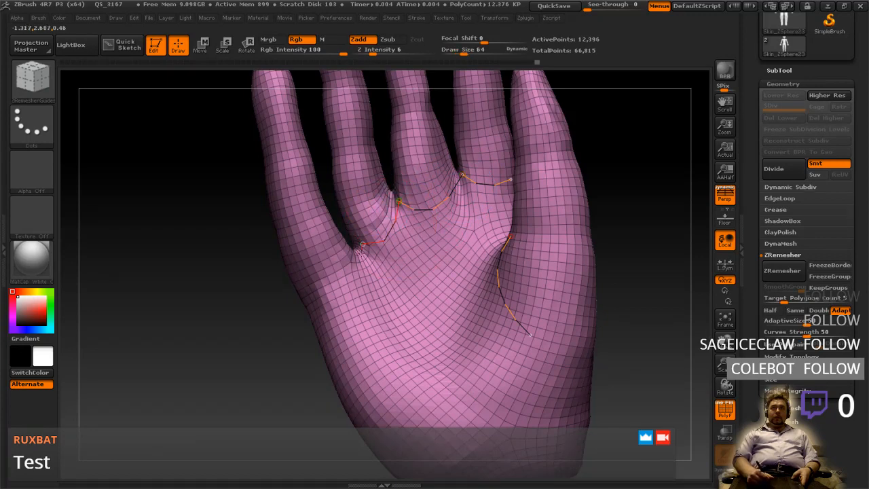
drag(304, 294, 302, 294)
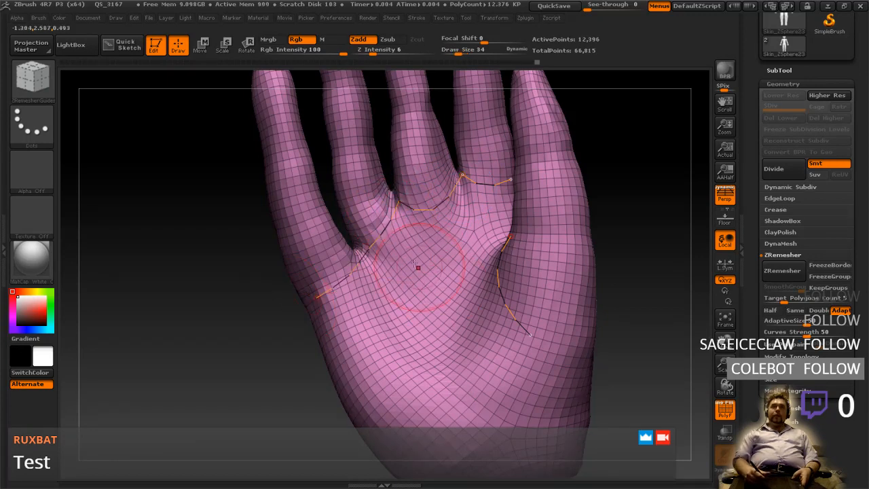
key(ctrl+z)
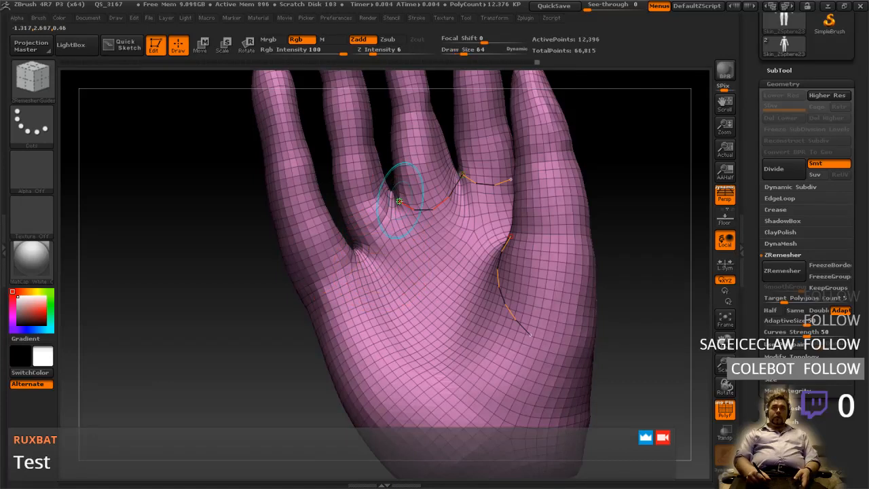
drag(353, 243, 357, 245)
drag(303, 304, 302, 304)
- Draw short guides down the back of the hand from the gaps between the fingers and beside the thumb web
right_drag(407, 263, 536, 255)
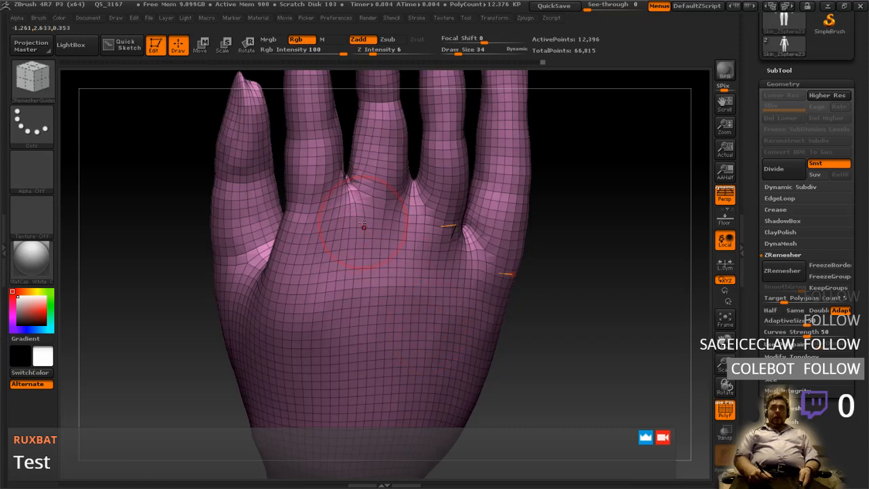
drag(406, 253, 407, 254)
key(ctrl+z)
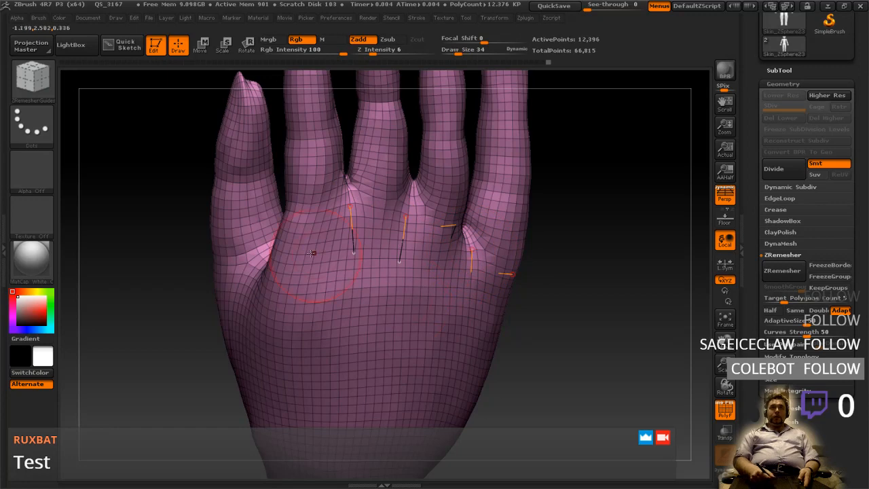
right_drag(294, 234, 301, 243)
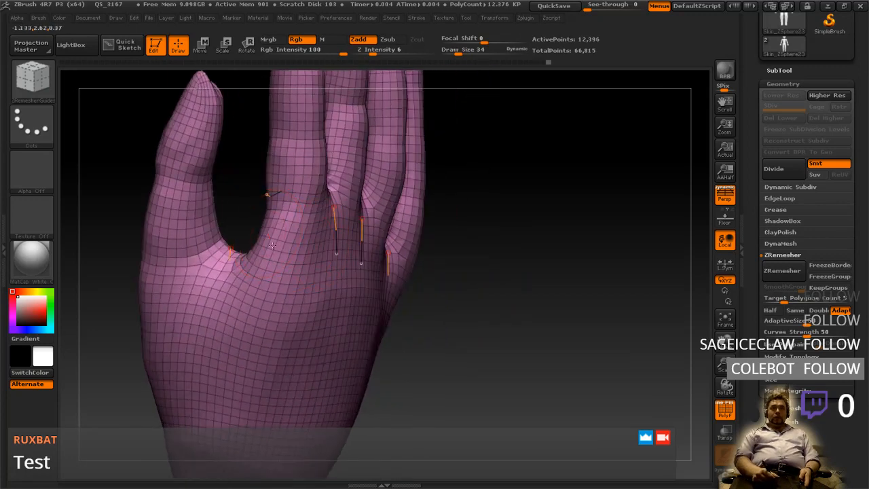
right_drag(301, 301, 274, 304)
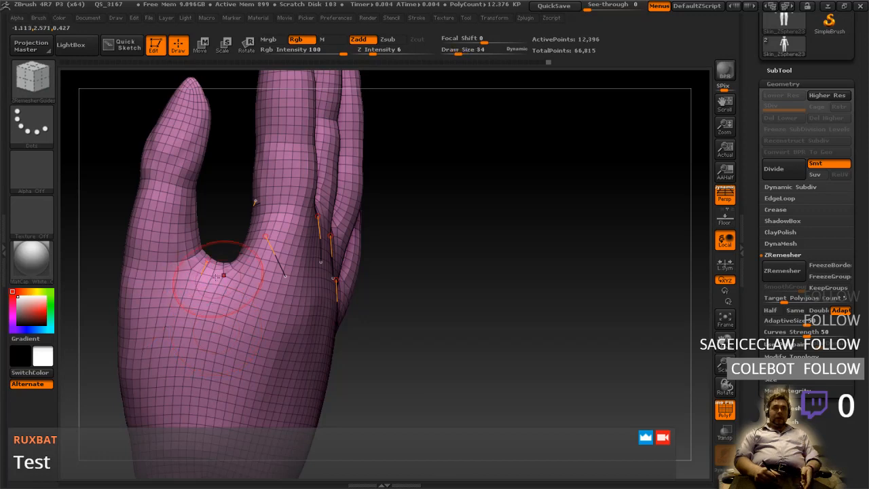
- Draw guides across the upper joints of the index, middle, ring and little fingers
right_drag(199, 384, 350, 326)
alt+right_drag(349, 326, 435, 308)
alt+right_drag(373, 325, 355, 335)
ctrl+right_drag(355, 336, 339, 285)
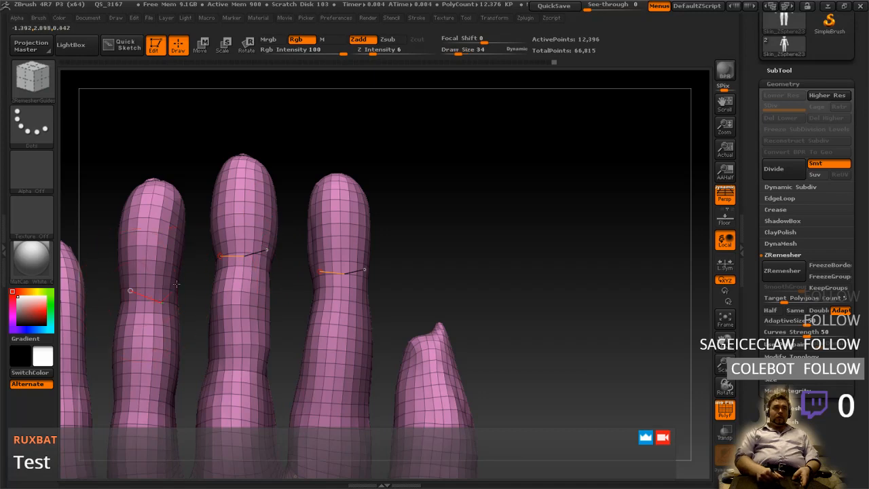
alt+right_drag(163, 345, 339, 262)
mouse_move(209, 264)
right_down()
mouse_move(233, 273)
mouse_move(231, 246)
mouse_move(238, 252)
right_up()
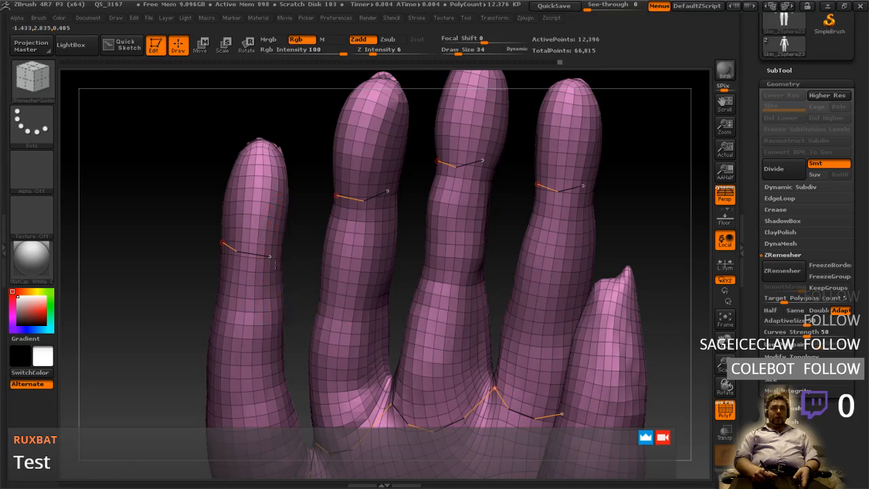
drag(314, 253, 290, 247)
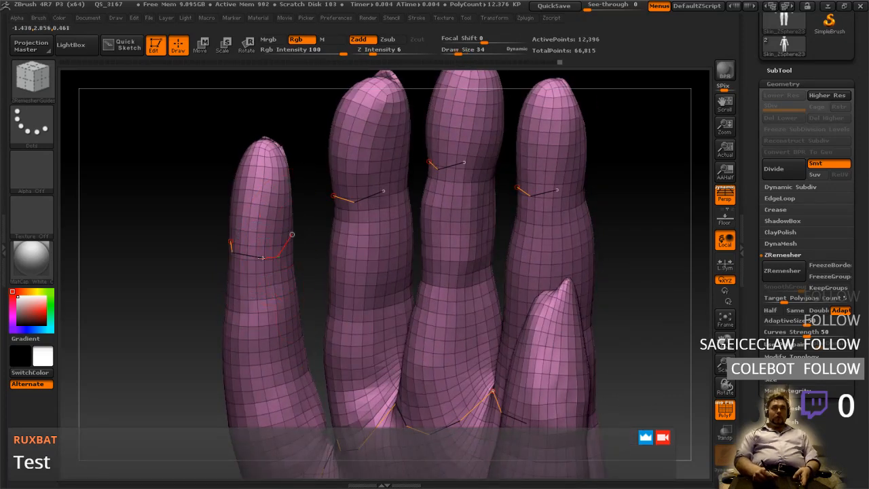
drag(309, 319, 314, 282)
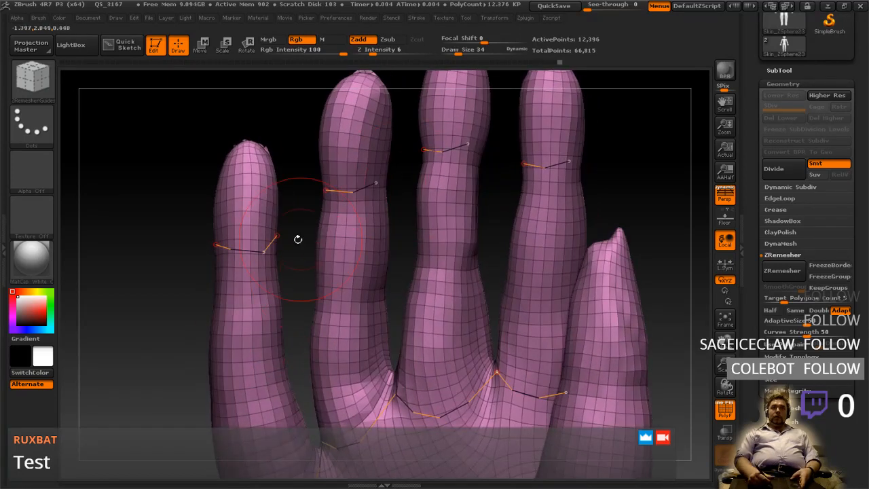
- Draw guides across the thumb's upper joint and around its base
drag(415, 303, 480, 330)
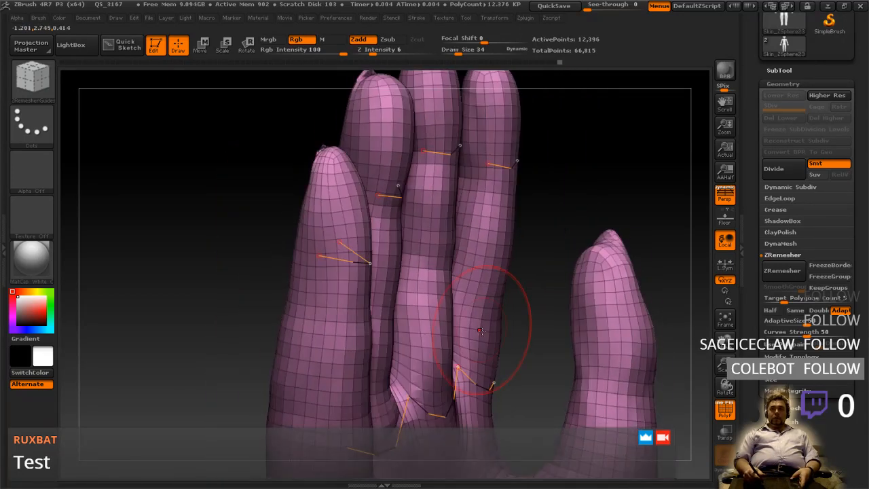
drag(517, 364, 465, 255)
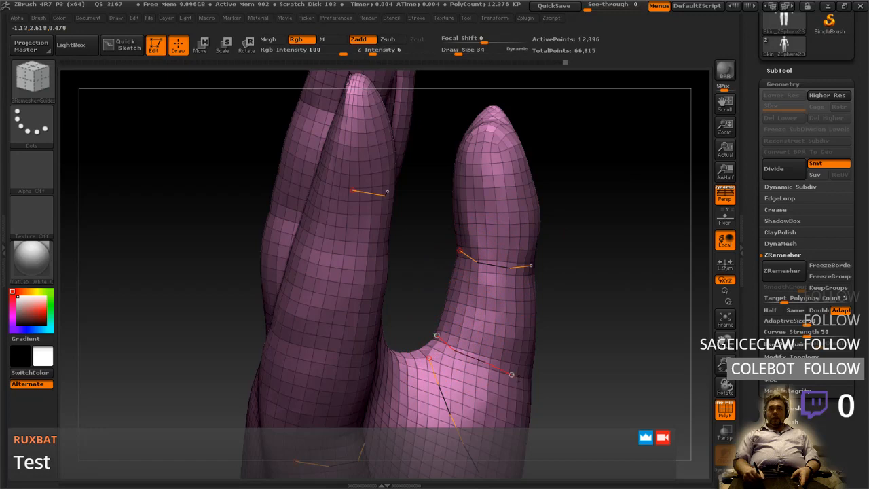
drag(537, 369, 406, 330)
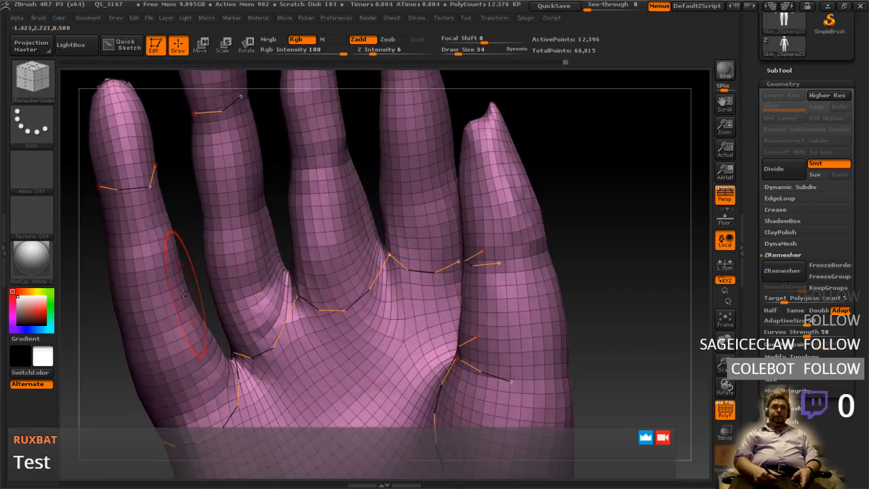
- Draw guides across the lower joints of the ring, middle, index and little fingers
shift+right_drag(188, 256, 159, 285)
alt+right_drag(307, 278, 349, 344)
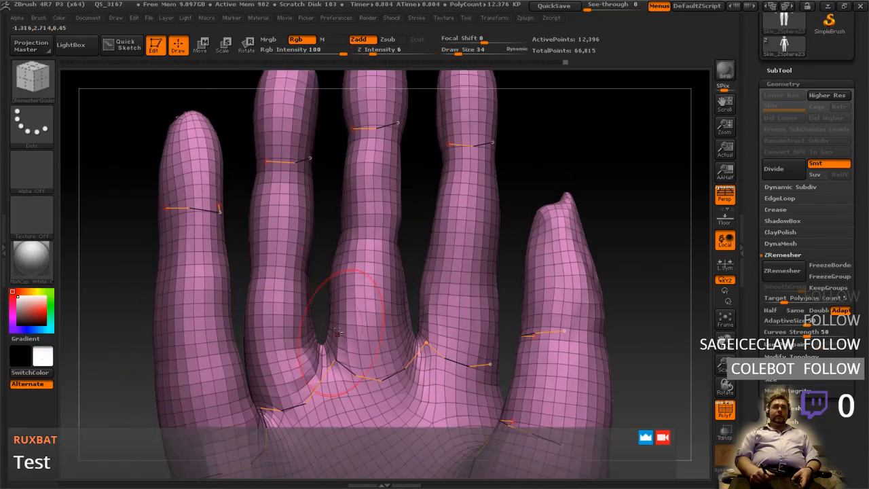
alt+right_drag(278, 275, 320, 324)
alt+right_drag(302, 290, 310, 270)
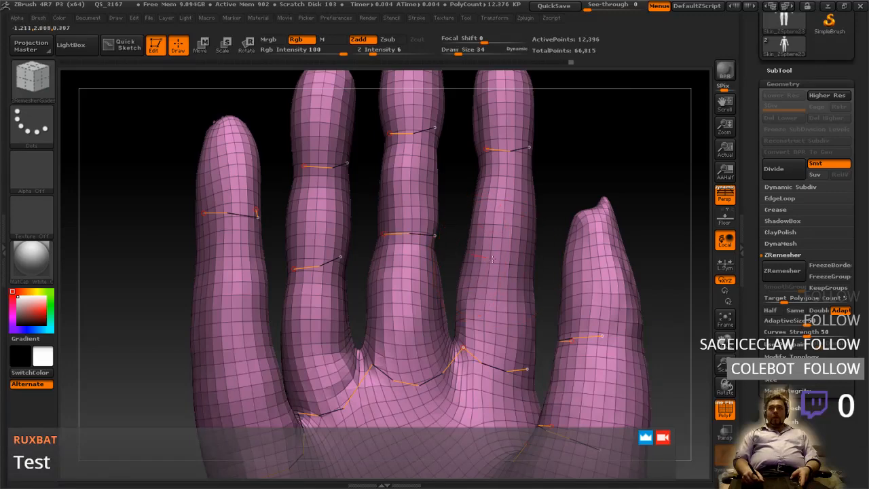
right_drag(407, 271, 307, 325)
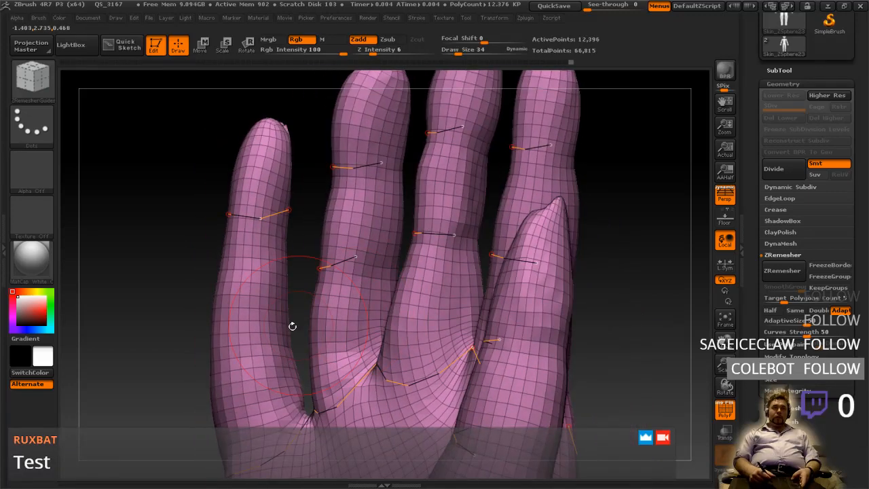
right_drag(249, 318, 237, 344)
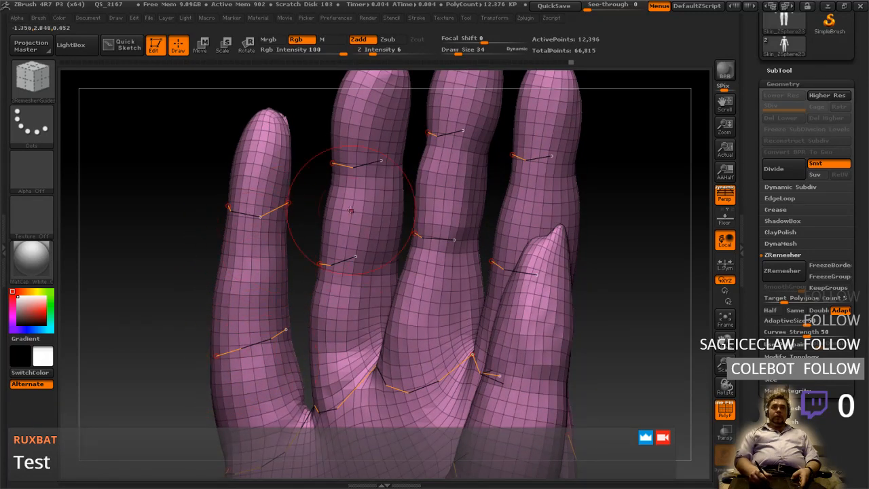
right_drag(455, 270, 522, 275)
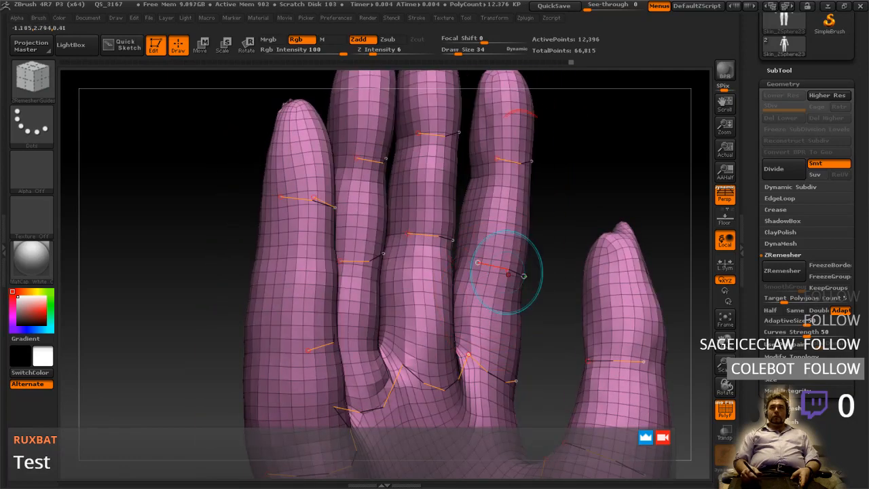
- Draw a guide down the palm from below the little finger toward the wrist, and run ZRemesher on the isolated hand
alt+right_drag(516, 413, 500, 260)
ctrl+right_drag(501, 341, 513, 157)
mouse_move(514, 274)
right_down()
mouse_move(475, 289)
mouse_move(514, 293)
right_up()
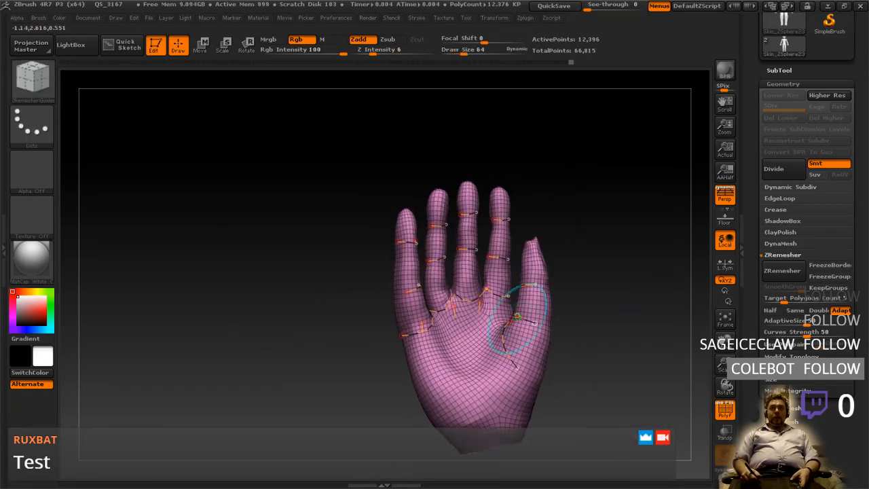
right_drag(454, 342, 436, 359)
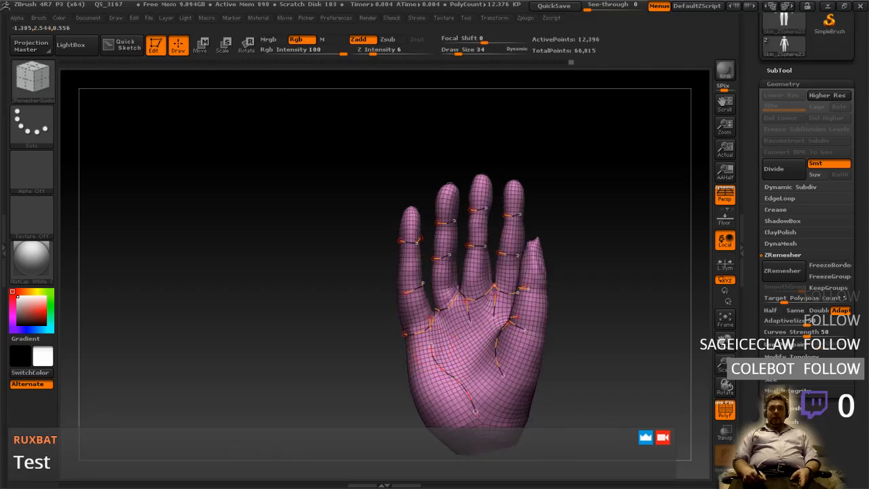
mouse_move(470, 363)
right_down()
mouse_move(590, 294)
mouse_move(419, 310)
mouse_move(449, 310)
right_up()
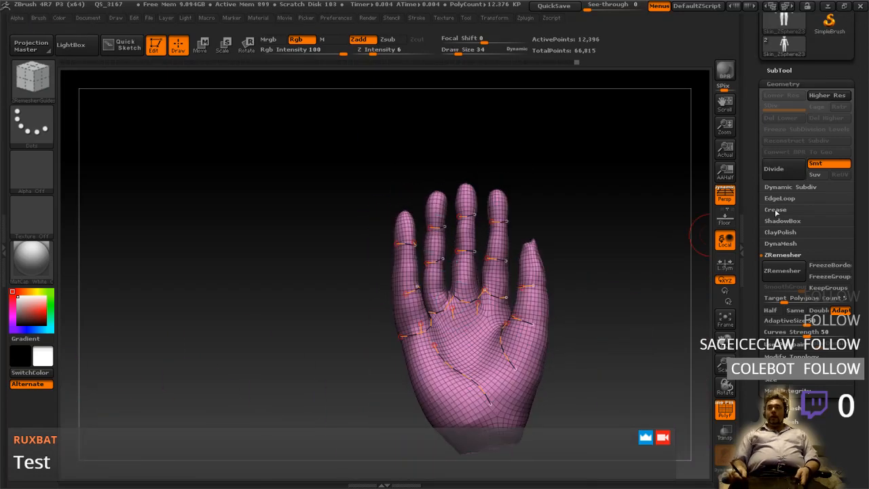
click(783, 271)
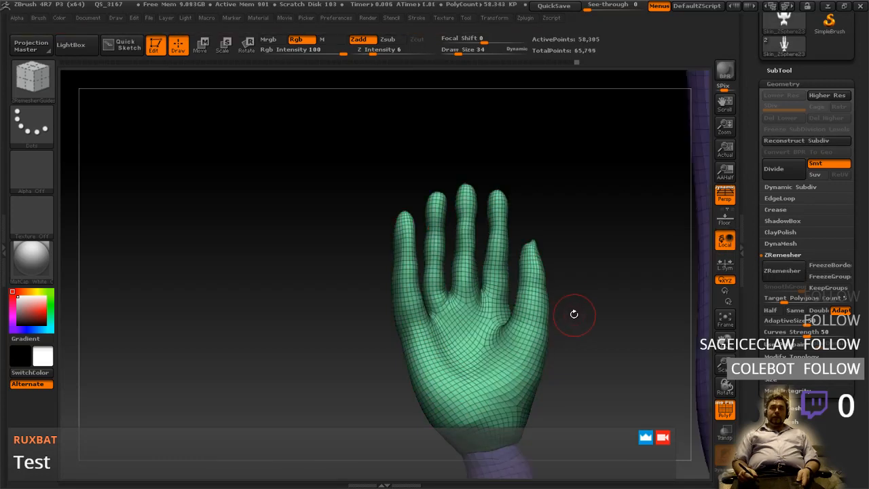
- Check the remeshed hand's edge flow and undo the last ZRemesher run
drag(579, 307, 534, 327)
drag(427, 333, 464, 314)
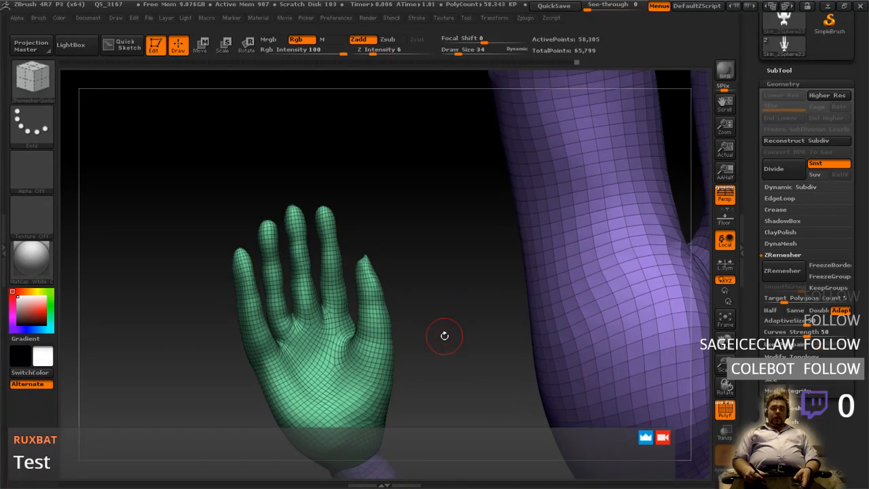
key(ctrl+z)
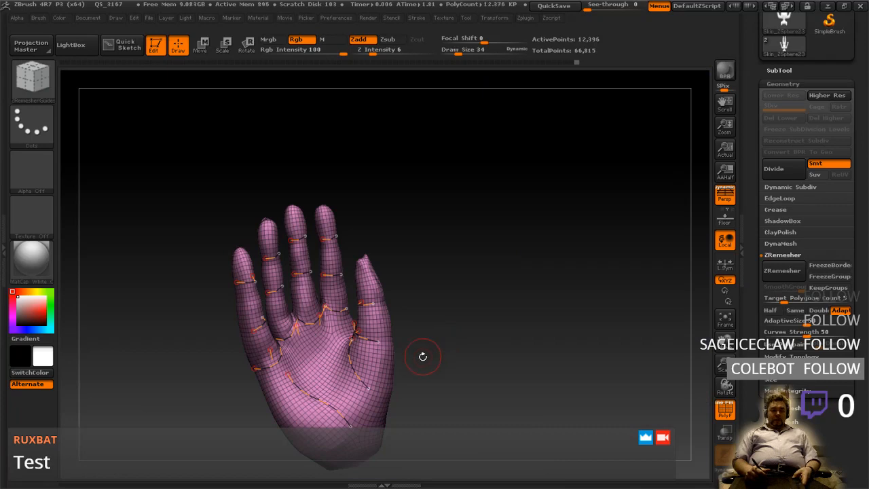
- Set the ZRemesher target polygon count to 1.5 and remesh the isolated hand with its existing guides
alt+drag(424, 354, 477, 296)
ctrl+right_drag(477, 297, 485, 339)
alt+drag(403, 348, 493, 291)
drag(458, 315, 598, 193)
drag(777, 300, 781, 302)
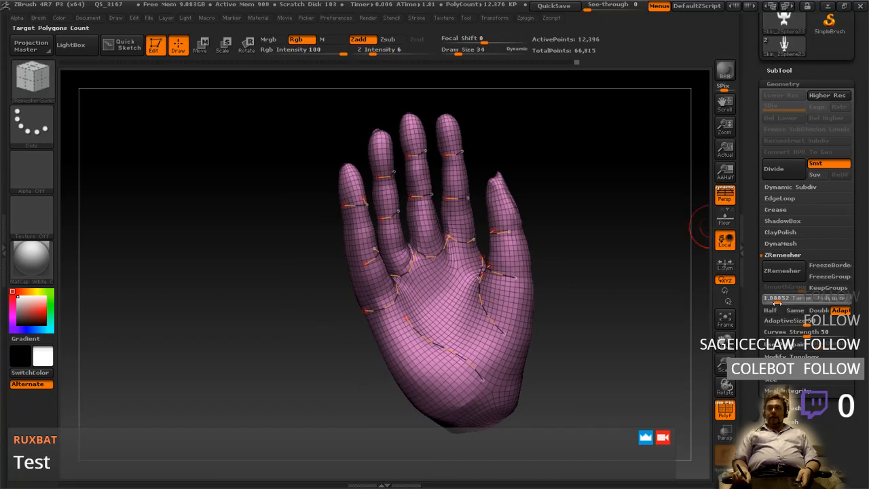
drag(772, 303, 776, 302)
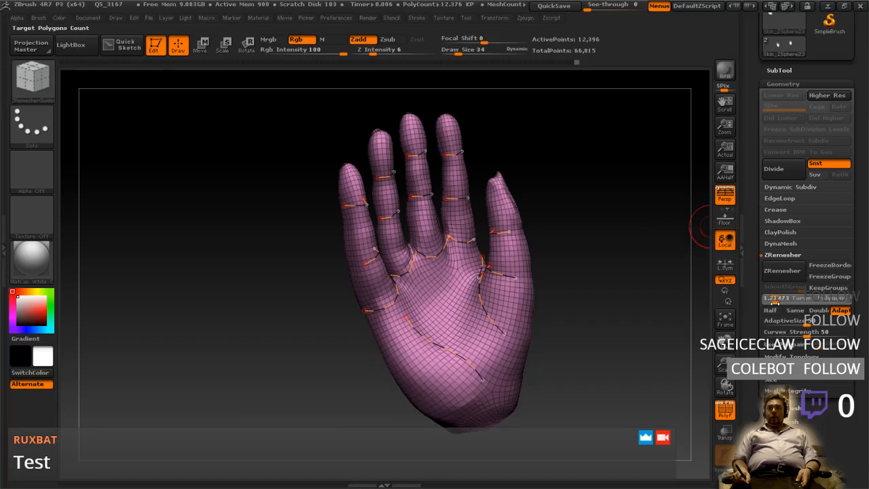
click(775, 304)
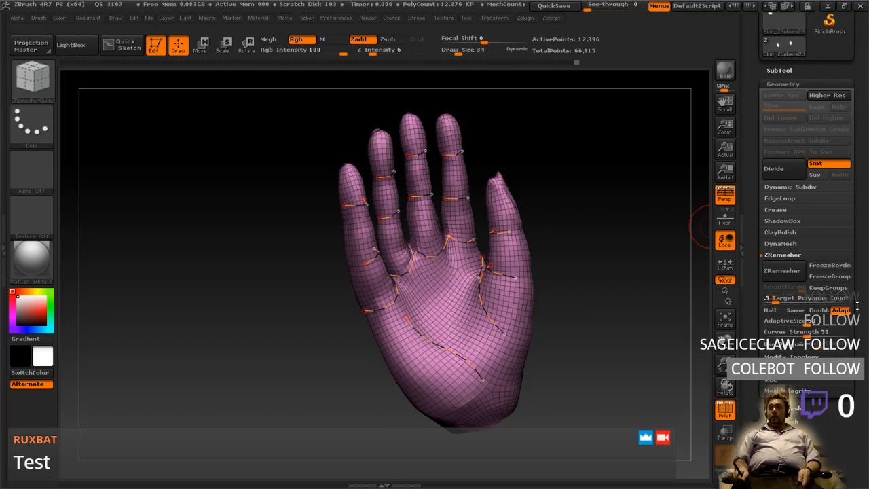
click(800, 299)
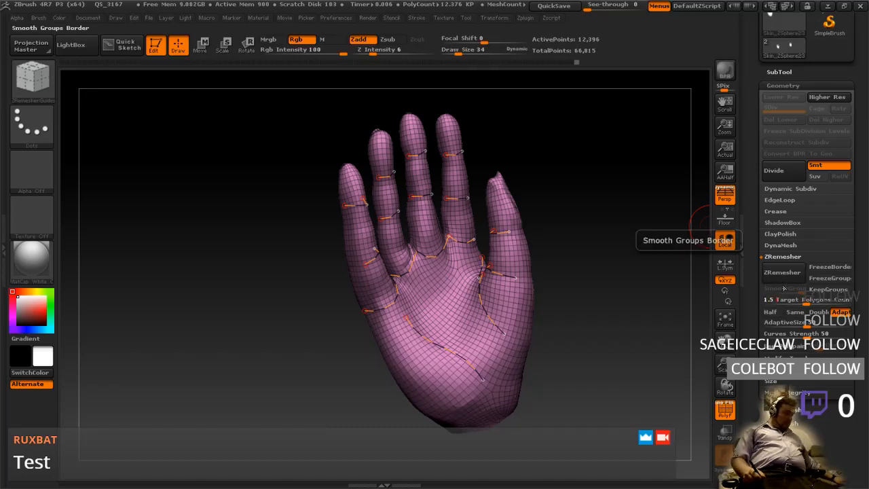
click(782, 272)
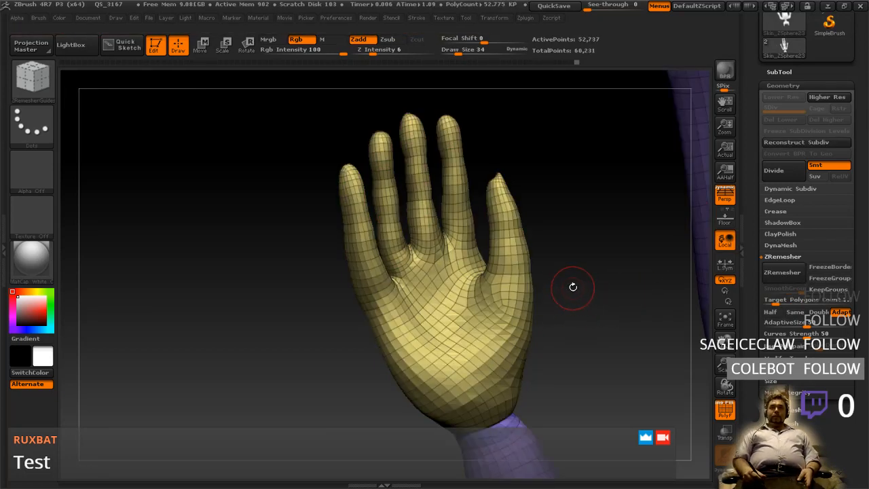
- Isolate the brown mouth polygroup around the lips and teeth on the creature's head
mouse_move(566, 286)
mouse_down()
mouse_move(610, 299)
mouse_move(646, 285)
mouse_move(450, 306)
mouse_move(548, 316)
mouse_move(570, 305)
mouse_move(457, 318)
mouse_up()
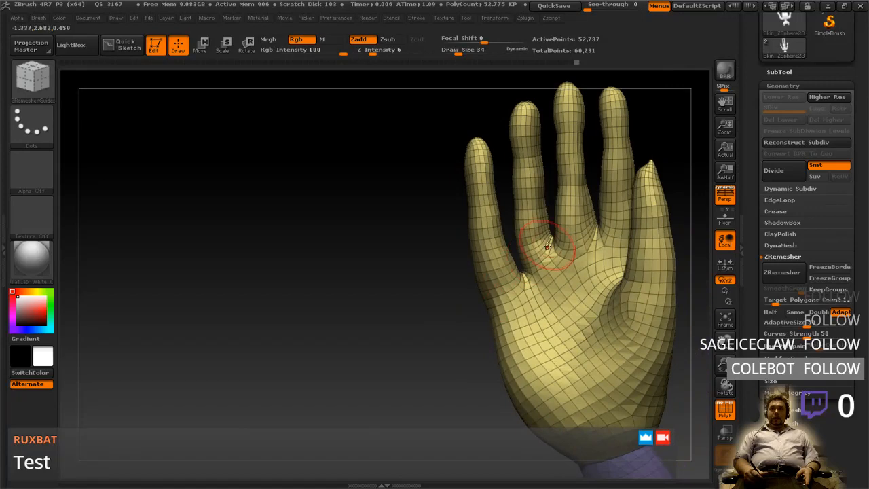
mouse_move(579, 333)
ctrl+right_down()
mouse_move(565, 261)
mouse_move(578, 272)
mouse_move(572, 254)
mouse_move(553, 264)
mouse_move(573, 240)
ctrl+right_up()
right_drag(608, 297, 512, 469)
ctrl+right_drag(490, 289, 487, 332)
alt+right_drag(424, 232, 517, 326)
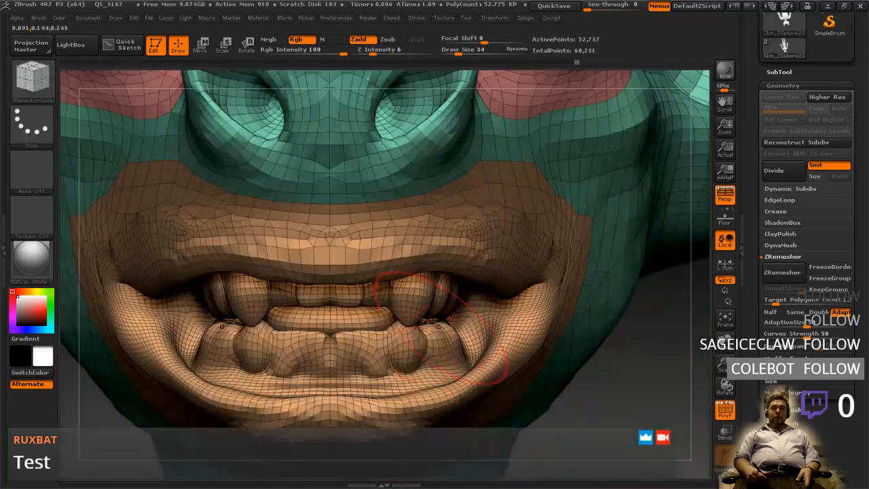
right_drag(541, 224, 480, 222)
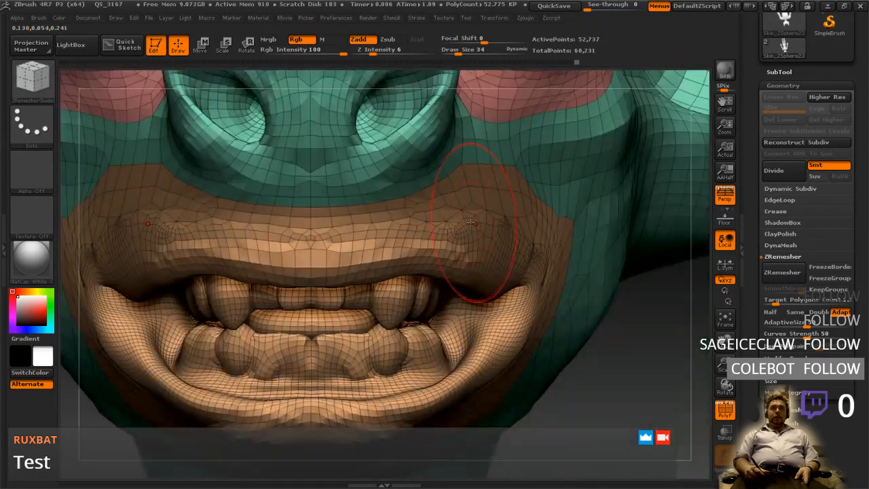
key(ctrl)
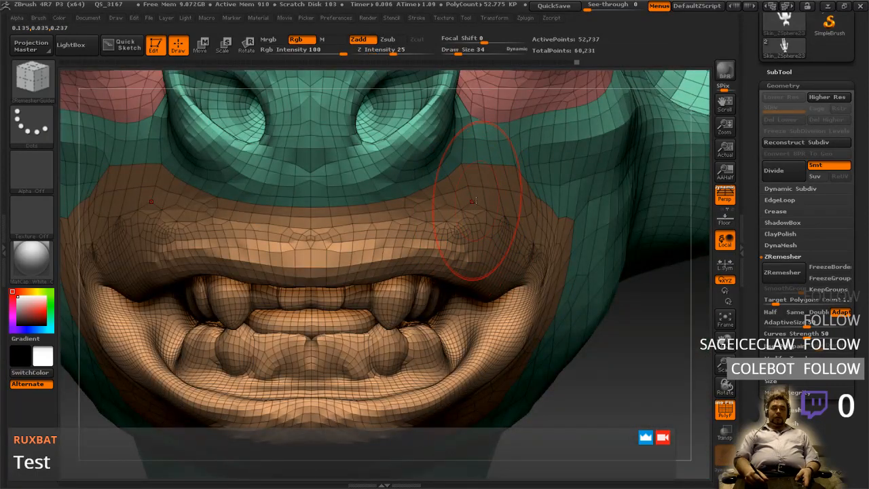
key(ctrl+shift)
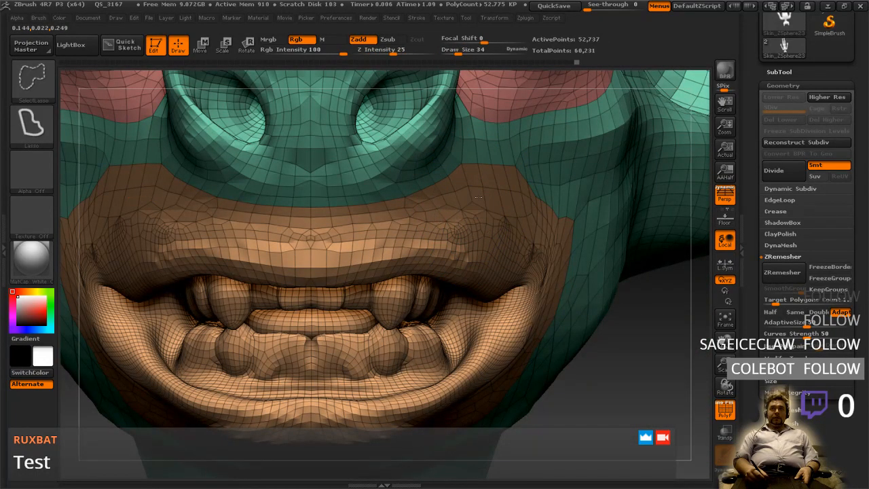
ctrl+shift+click(478, 207)
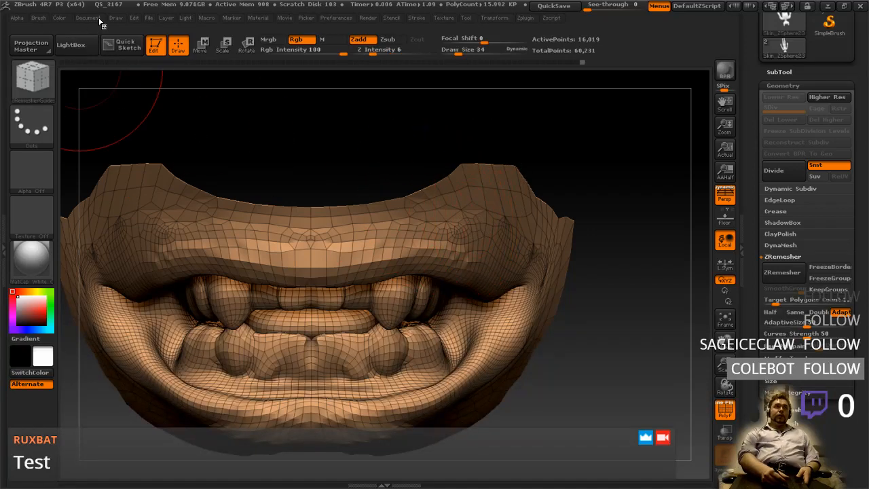
- Save the tool as Skin_ZSphere24.ztl in the !VRVN folder
click(92, 18)
click(171, 39)
click(219, 66)
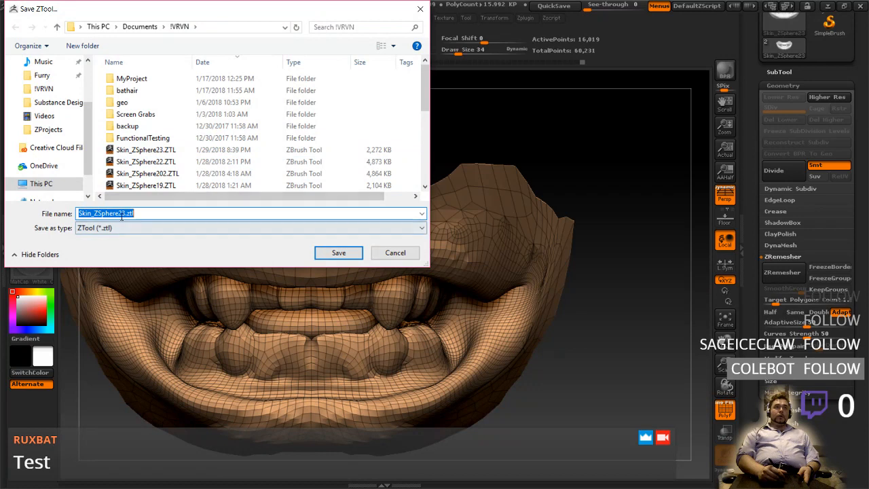
click(123, 213)
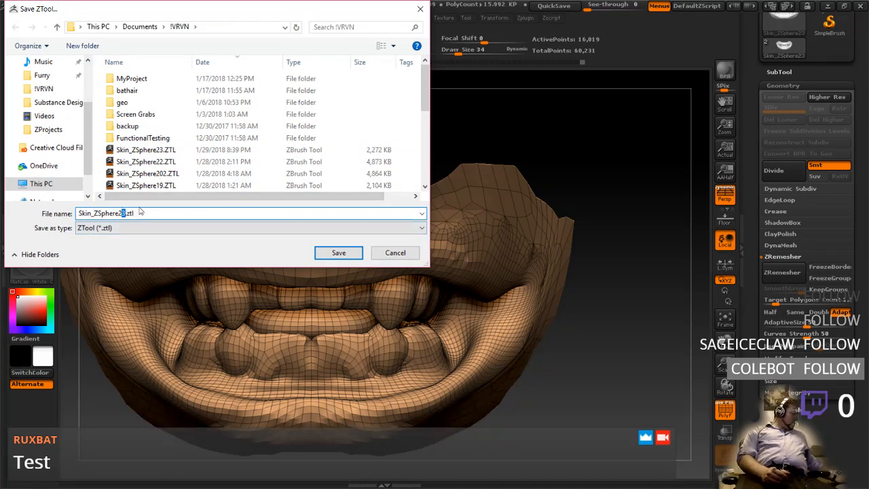
text(4)
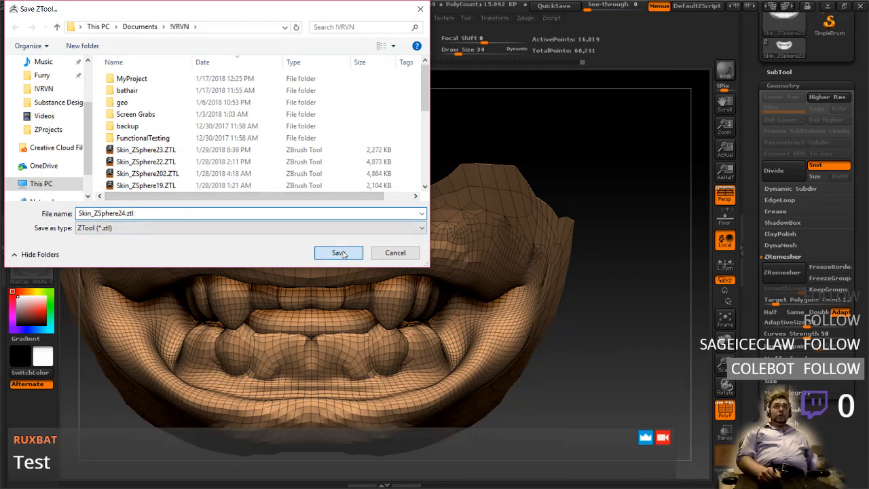
click(332, 253)
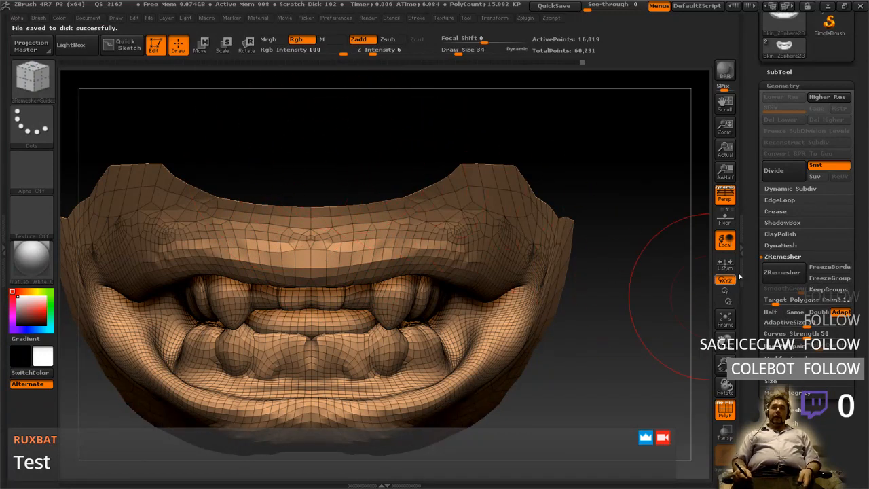
- Try a guide curve from the middle of the chin beneath the lower lip to the mouth corner, and undo it
right_drag(518, 311, 395, 303)
mouse_move(357, 252)
right_down()
mouse_move(400, 197)
mouse_move(462, 217)
mouse_move(468, 264)
mouse_move(516, 227)
right_up()
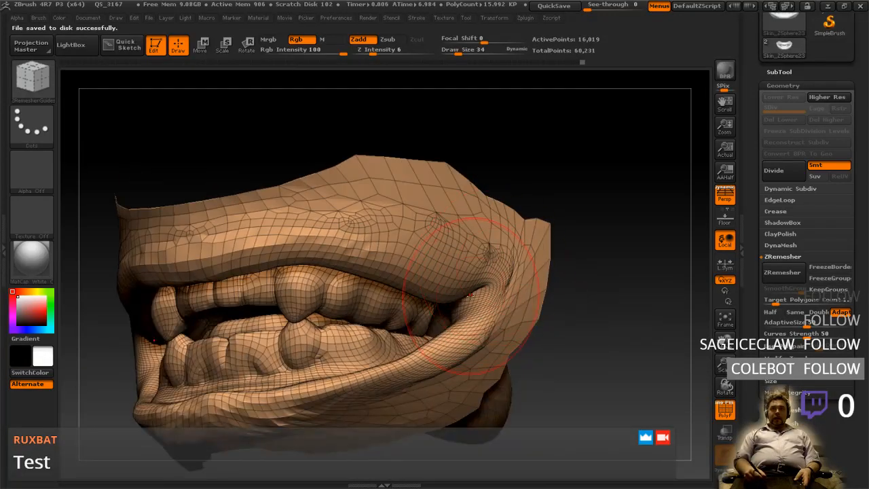
right_drag(515, 240, 272, 328)
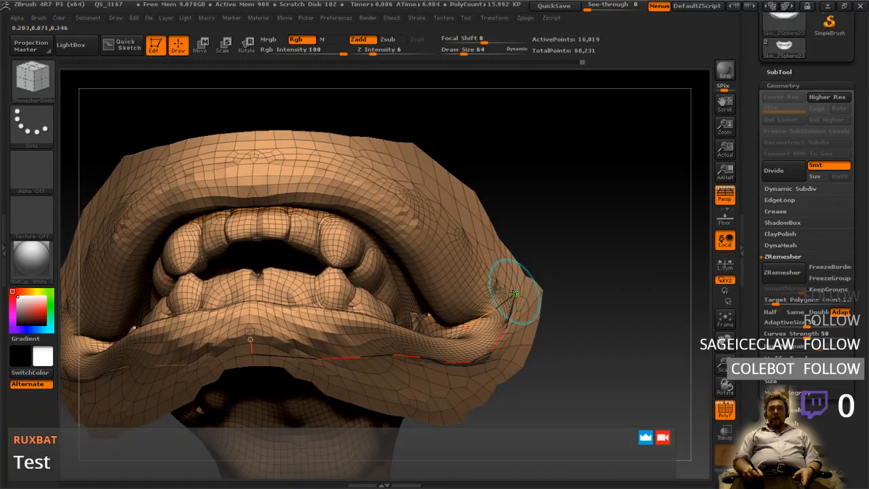
right_drag(508, 287, 476, 294)
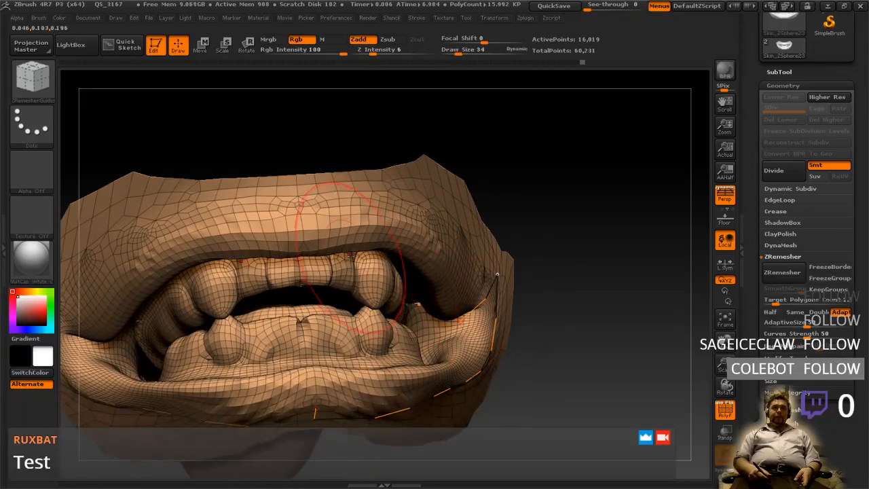
mouse_move(348, 188)
right_down()
mouse_move(371, 237)
mouse_move(455, 270)
right_up()
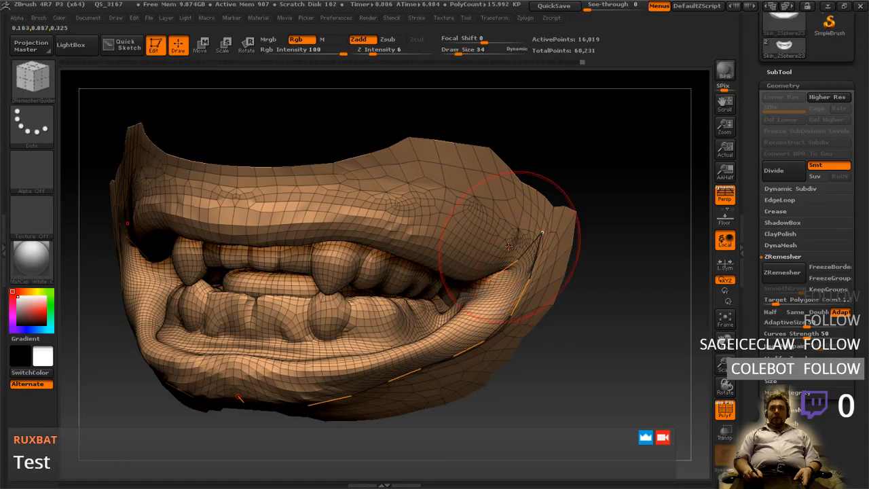
key(ctrl+z)
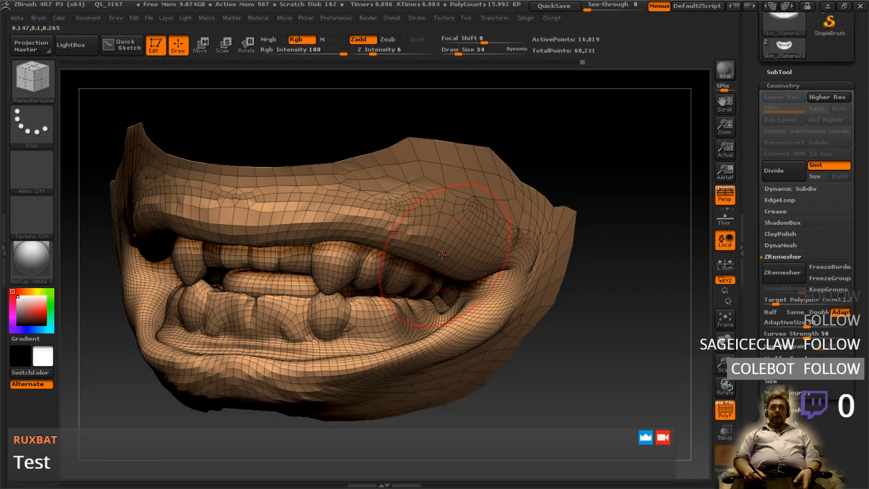
- Draw a guide from the middle of the upper lip around the mouth corner and beneath the lower lip to its middle
shift+right_drag(448, 253, 422, 238)
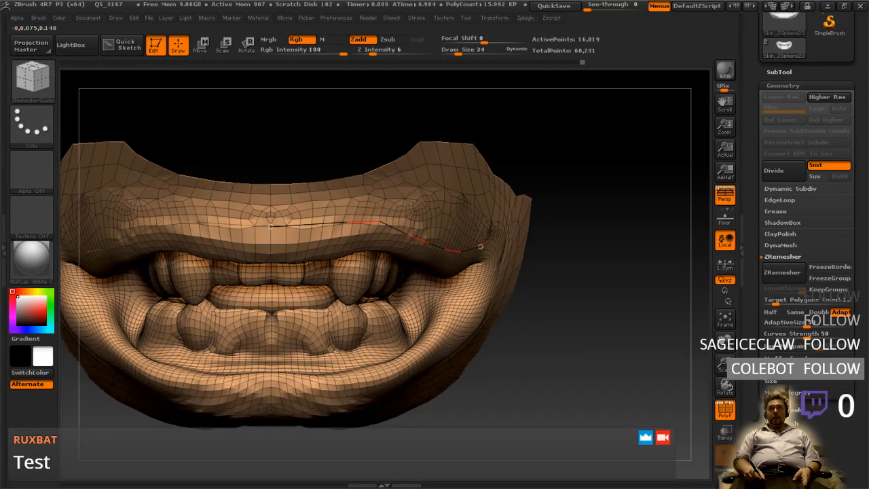
drag(502, 233, 491, 246)
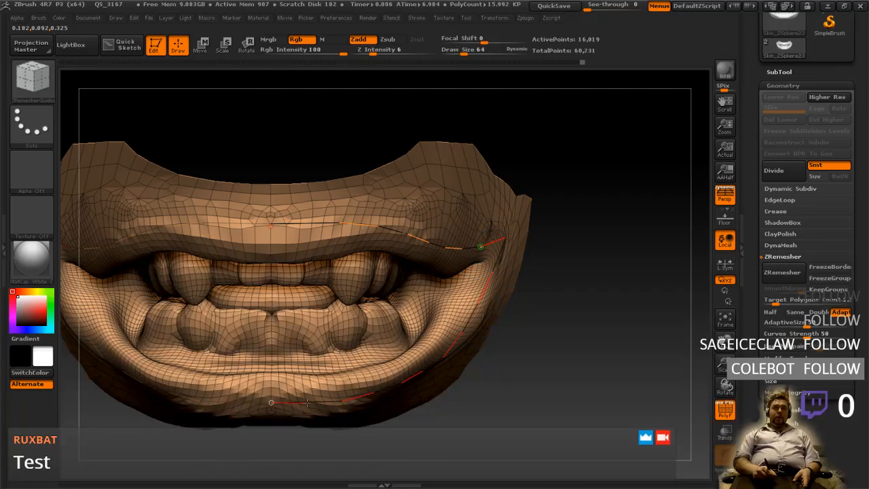
drag(271, 387, 271, 388)
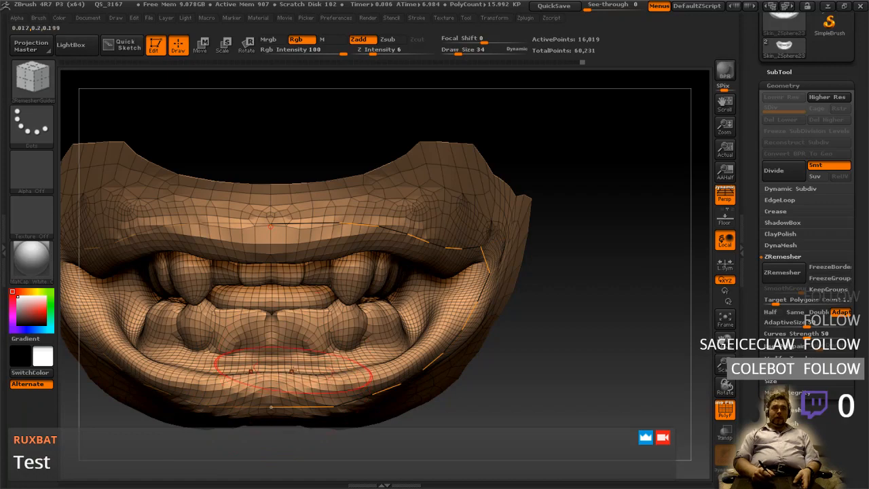
right_drag(370, 299, 158, 316)
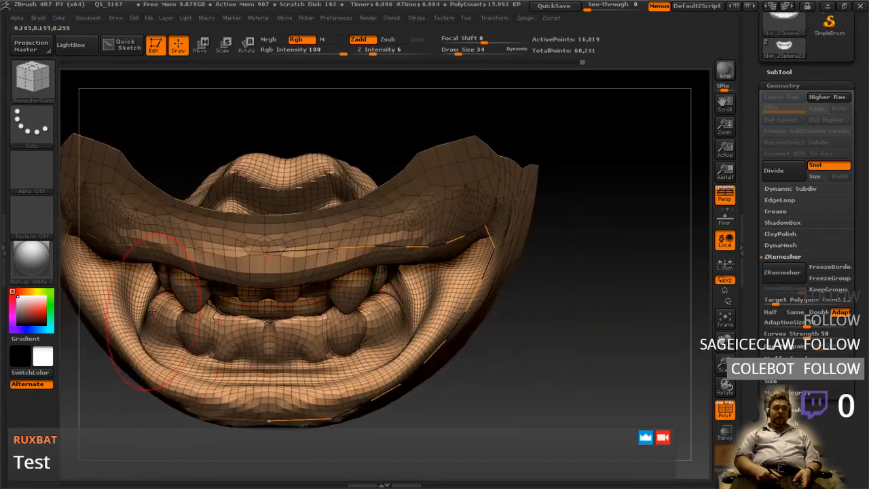
mouse_move(400, 286)
right_down()
mouse_move(408, 257)
mouse_move(417, 264)
mouse_move(462, 252)
mouse_move(438, 290)
mouse_move(349, 281)
mouse_move(358, 281)
right_up()
- Try to cut the mouth's visibility along its centreline with lasso selections, and restore the whole mouth section
key(f)
key(f)
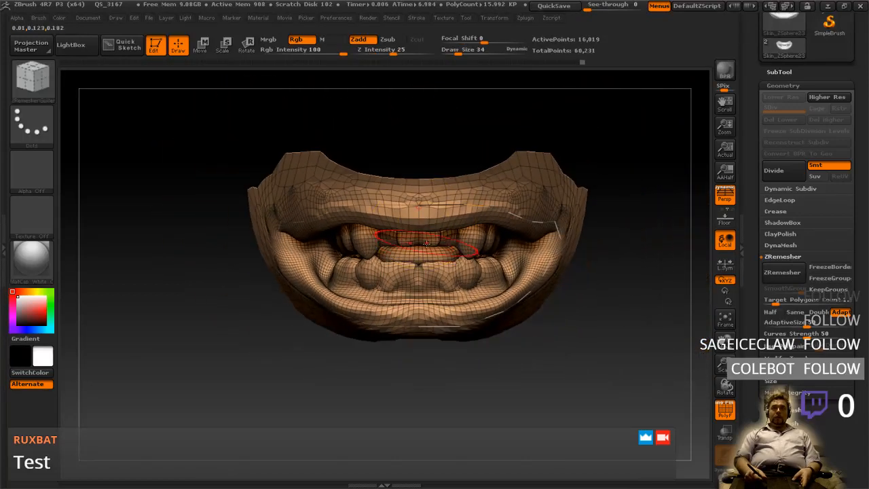
mouse_move(419, 246)
ctrl+shift+mouse_down()
mouse_move(549, 106)
mouse_move(510, 396)
mouse_move(395, 380)
ctrl+shift+mouse_up()
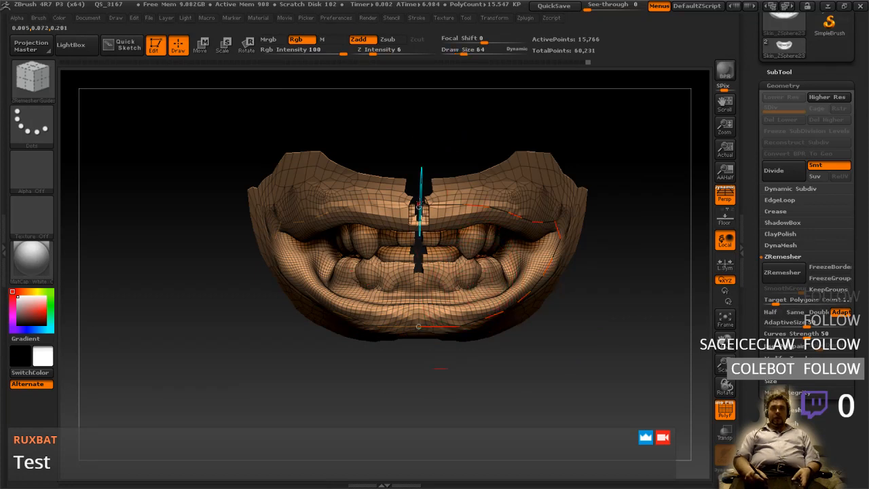
mouse_move(419, 175)
ctrl+shift+mouse_down()
mouse_move(619, 121)
mouse_move(506, 391)
mouse_move(415, 421)
ctrl+shift+mouse_up()
mouse_move(457, 370)
mouse_down()
mouse_move(442, 382)
mouse_move(455, 423)
mouse_move(456, 367)
mouse_up()
shift+drag(452, 358, 452, 359)
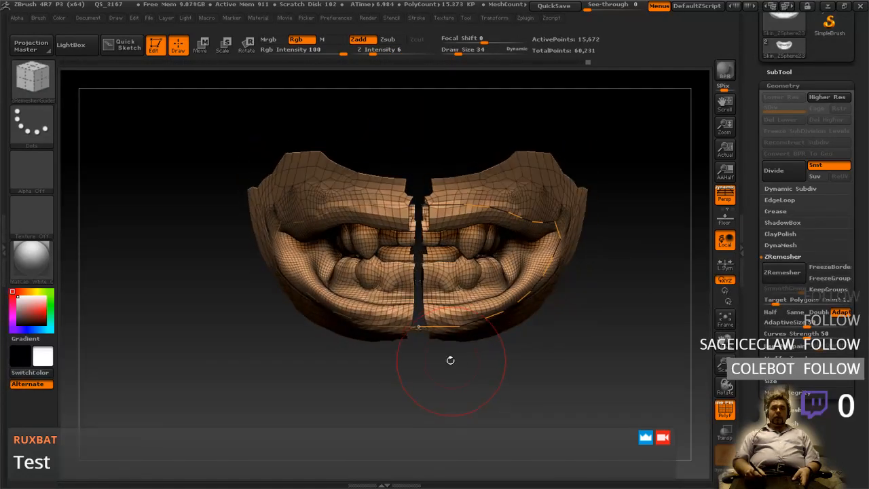
key(ctrl+shift+x)
key(ctrl+shift+x)
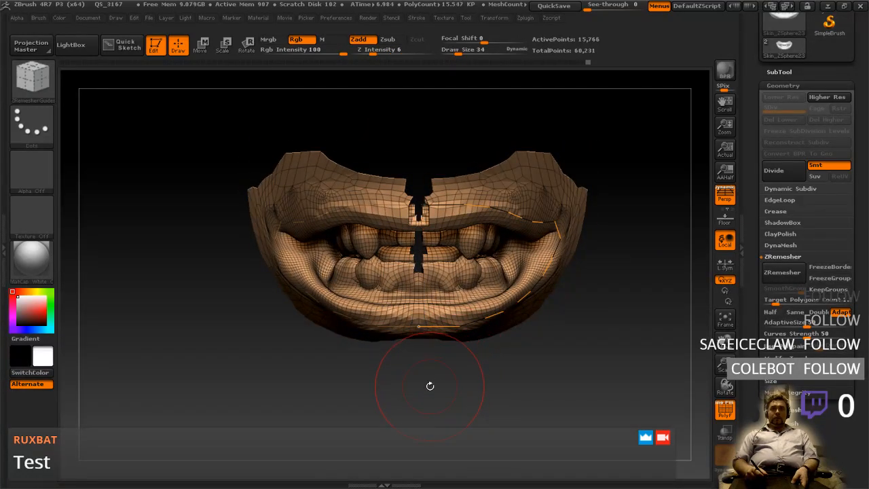
mouse_move(552, 368)
ctrl+shift+mouse_down()
mouse_move(452, 224)
mouse_move(582, 136)
ctrl+shift+mouse_up()
mouse_move(453, 195)
mouse_down()
mouse_move(499, 224)
mouse_move(455, 228)
mouse_up()
mouse_move(432, 281)
mouse_down()
mouse_move(424, 268)
mouse_move(436, 249)
mouse_move(450, 271)
mouse_up()
ctrl+shift+click(441, 279)
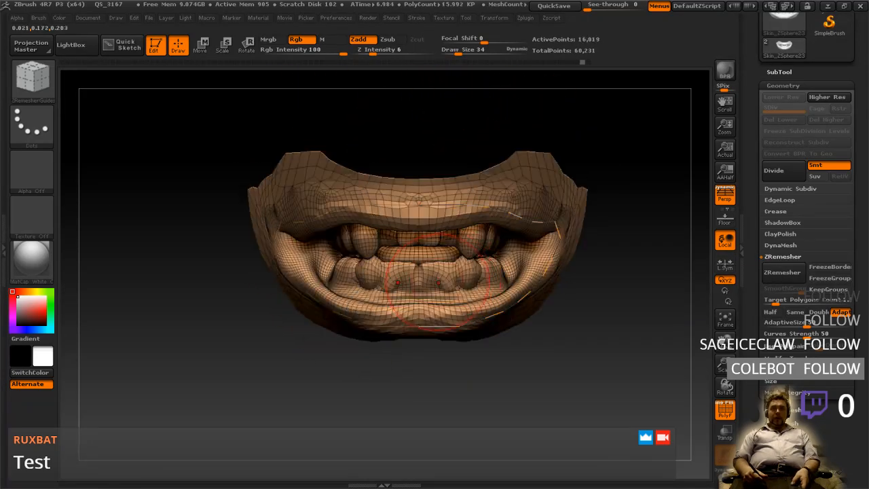
- Hide one half of the mouth section along its centreline and turn the remaining half to expose the mouth's interior
mouse_move(585, 147)
mouse_down()
mouse_move(611, 197)
mouse_move(583, 163)
mouse_up()
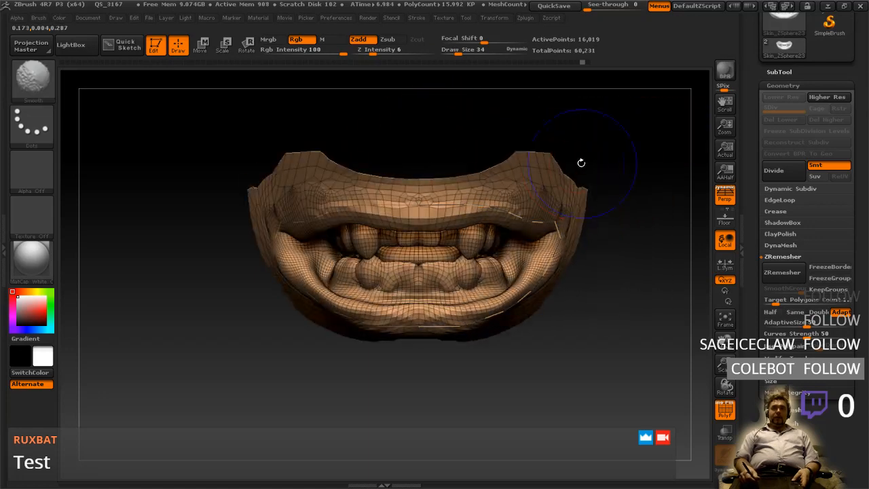
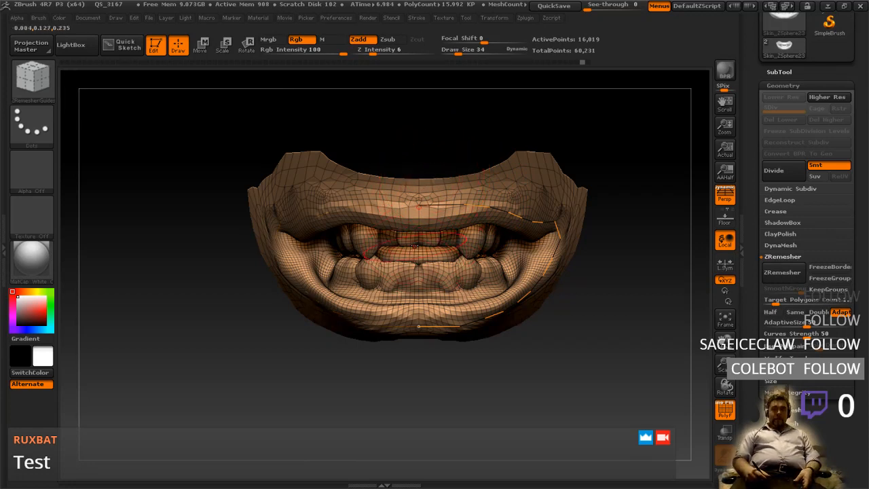
mouse_move(420, 231)
ctrl+shift+mouse_down()
mouse_move(485, 115)
mouse_move(644, 296)
mouse_move(415, 418)
ctrl+shift+mouse_up()
drag(347, 325, 426, 309)
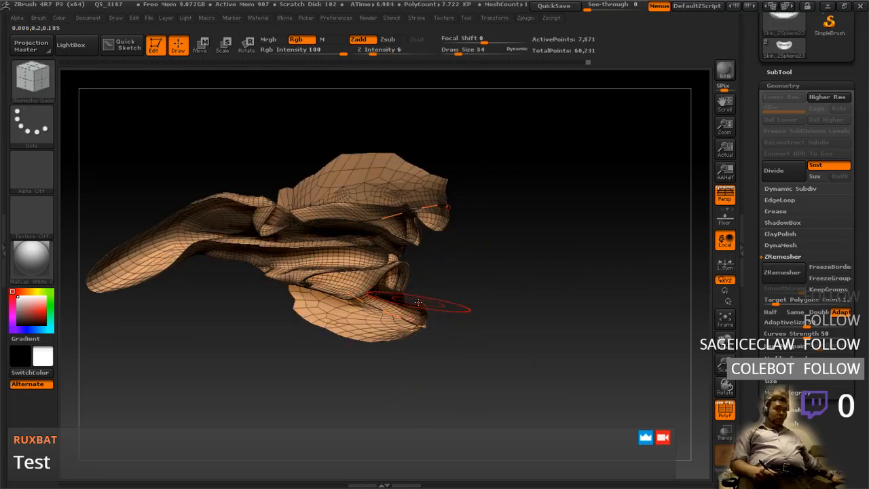
mouse_move(453, 283)
mouse_down()
mouse_move(456, 353)
mouse_move(456, 240)
mouse_move(460, 340)
mouse_move(471, 279)
mouse_move(458, 234)
mouse_up()
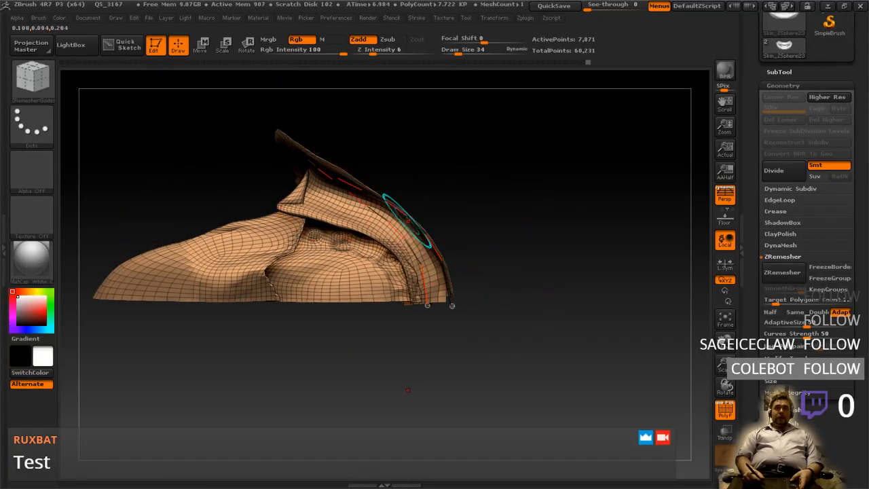
- Unhide the other half of the mouth section so the full mouth is visible from the front
mouse_move(403, 217)
mouse_down()
mouse_move(469, 190)
mouse_move(494, 251)
mouse_move(490, 237)
mouse_move(528, 231)
mouse_up()
mouse_move(539, 173)
mouse_down()
mouse_move(543, 155)
mouse_move(502, 186)
mouse_move(492, 237)
mouse_move(497, 311)
mouse_move(522, 236)
mouse_up()
mouse_move(536, 265)
mouse_down()
mouse_move(529, 260)
mouse_move(552, 259)
mouse_move(560, 248)
mouse_move(552, 233)
mouse_move(518, 252)
mouse_move(461, 251)
mouse_move(511, 221)
mouse_move(540, 238)
mouse_move(534, 263)
mouse_move(550, 253)
mouse_move(553, 272)
mouse_move(541, 291)
mouse_move(567, 268)
mouse_move(513, 270)
mouse_move(578, 257)
mouse_move(562, 265)
mouse_move(555, 322)
mouse_move(587, 278)
mouse_up()
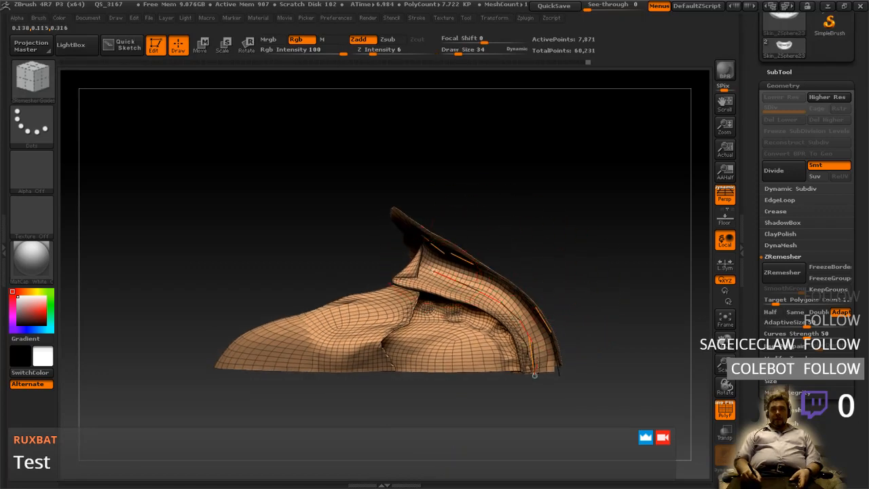
mouse_move(552, 306)
mouse_down()
mouse_move(543, 188)
mouse_move(518, 224)
mouse_move(570, 226)
mouse_move(495, 247)
mouse_move(585, 215)
mouse_move(582, 227)
mouse_move(587, 173)
mouse_move(523, 295)
mouse_move(632, 325)
mouse_move(579, 331)
mouse_up()
ctrl+shift+click(568, 334)
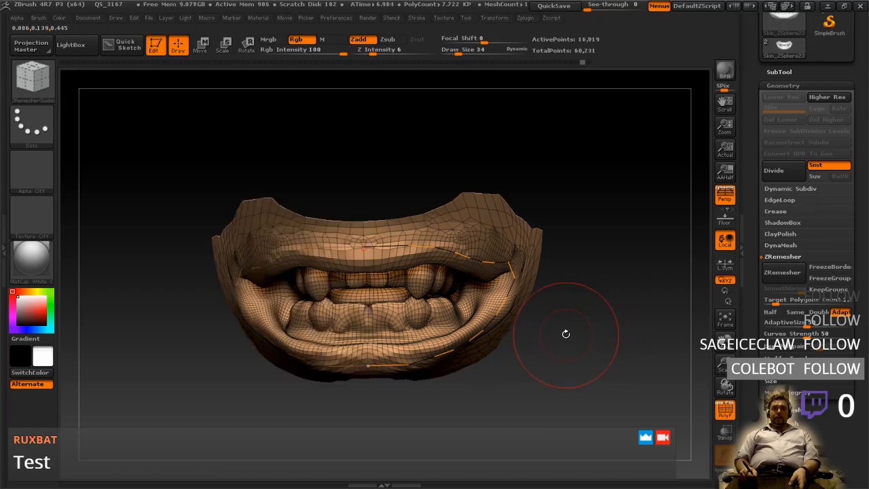
- Try remeshing the mouth section with ZRemesher, compare the result with the original mesh, and undo it
right_click(570, 309)
drag(568, 270, 549, 290)
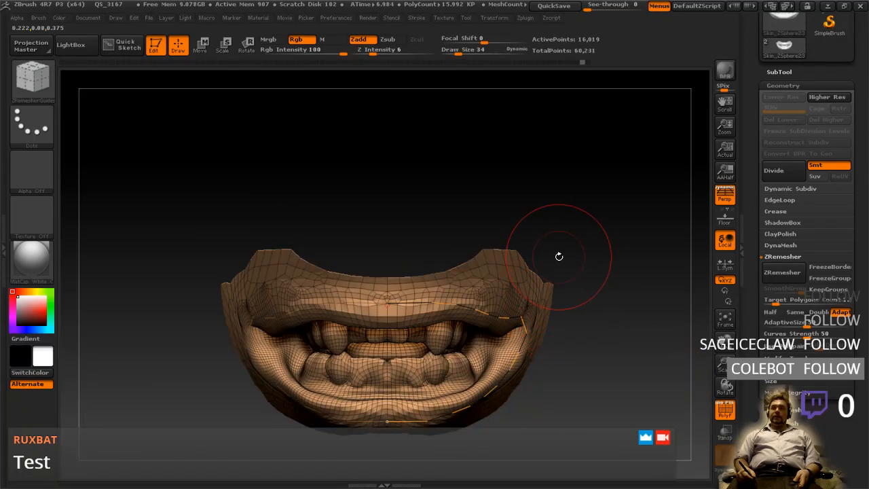
click(770, 275)
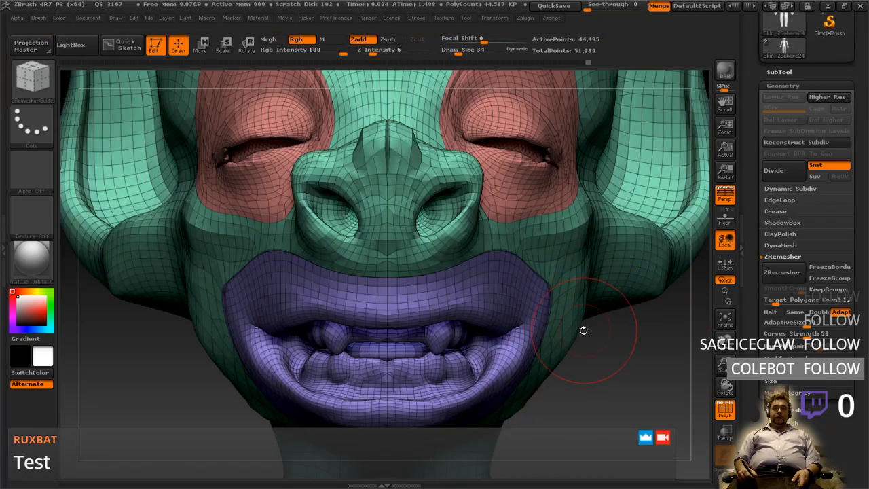
mouse_move(592, 366)
mouse_down()
mouse_move(448, 353)
mouse_move(435, 326)
mouse_move(574, 340)
mouse_move(605, 379)
mouse_move(516, 358)
mouse_move(601, 363)
mouse_up()
key(ctrl+z)
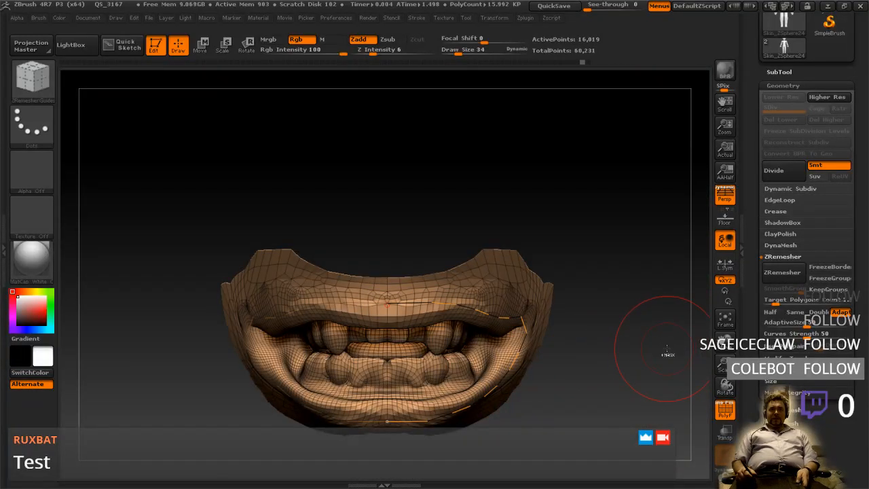
key(ctrl+shift+z)
key(ctrl+z)
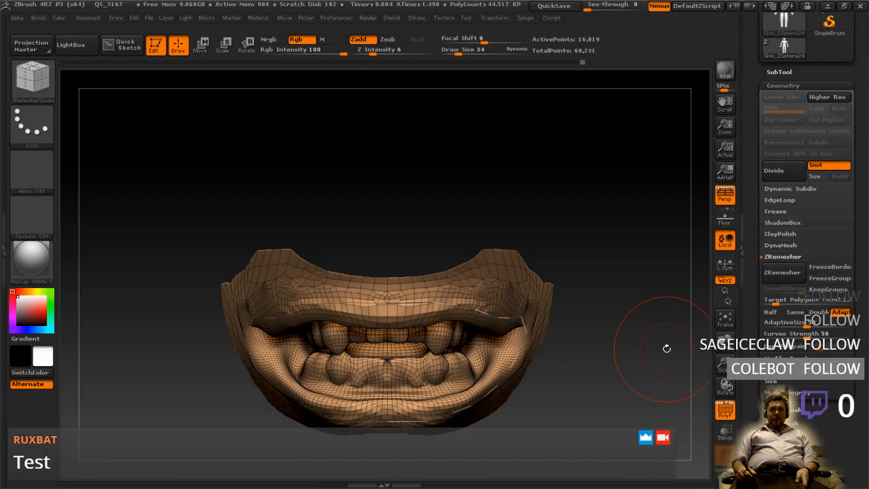
key(ctrl+shift+z)
key(ctrl+z)
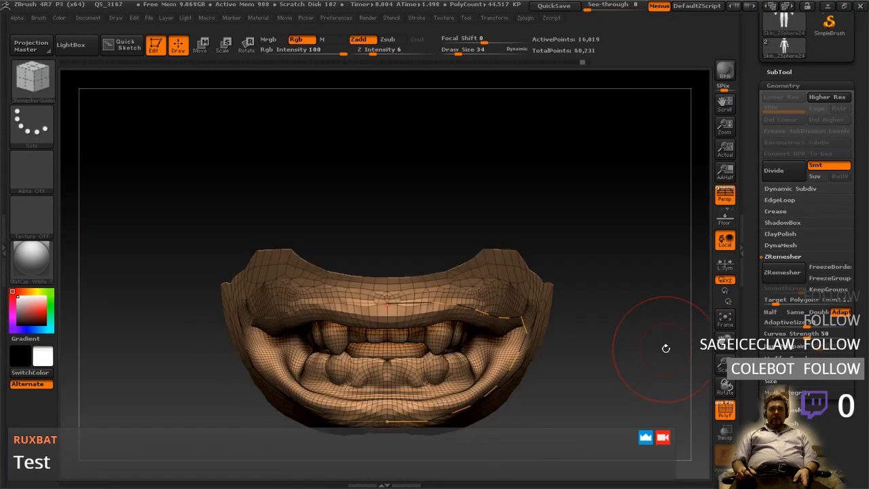
- Set the ZRemesher target polygon count to 2 and remesh the mouth section
drag(660, 349, 680, 339)
click(783, 299)
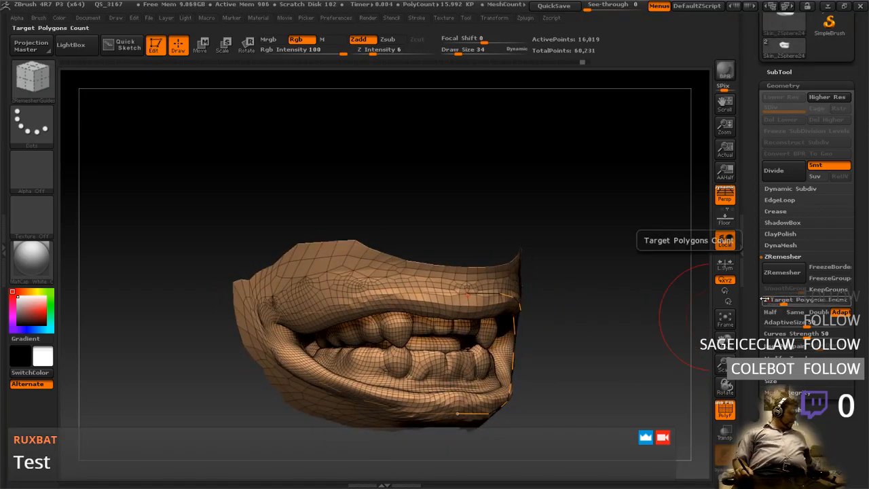
key(Return)
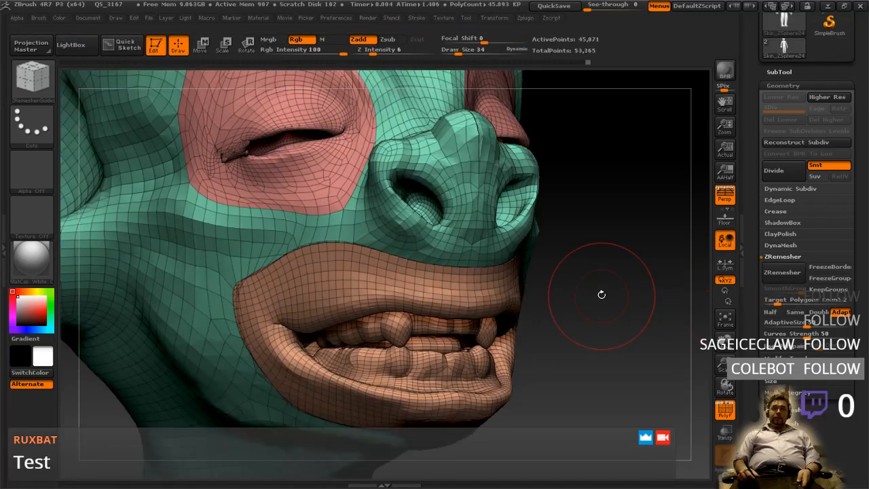
mouse_move(610, 311)
mouse_down()
mouse_move(556, 313)
mouse_move(608, 318)
mouse_move(551, 324)
mouse_up()
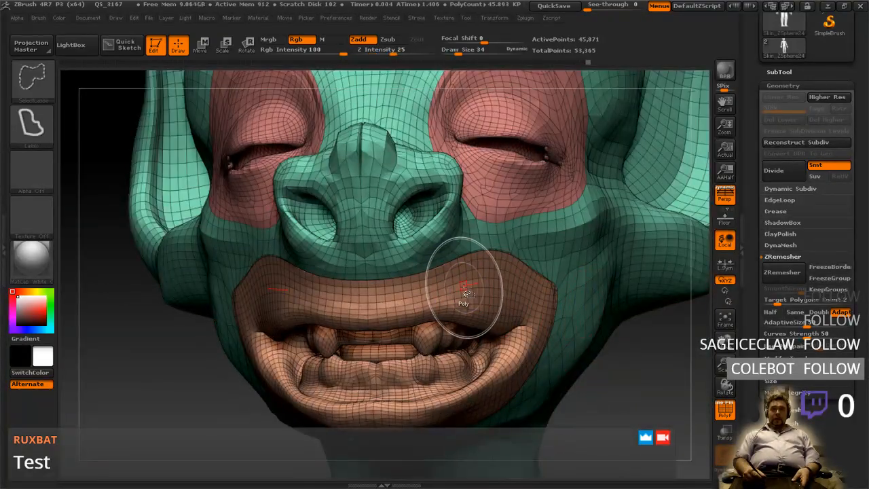
- Isolate the remeshed mouth polygroup and turn it to expose the back of the mouth cavity
ctrl+shift+click(469, 288)
mouse_move(463, 256)
mouse_down()
mouse_move(528, 284)
mouse_move(481, 339)
mouse_move(480, 322)
mouse_move(553, 271)
mouse_move(523, 225)
mouse_move(535, 346)
mouse_move(565, 246)
mouse_move(575, 264)
mouse_move(560, 262)
mouse_move(560, 295)
mouse_up()
right_drag(553, 290, 543, 198)
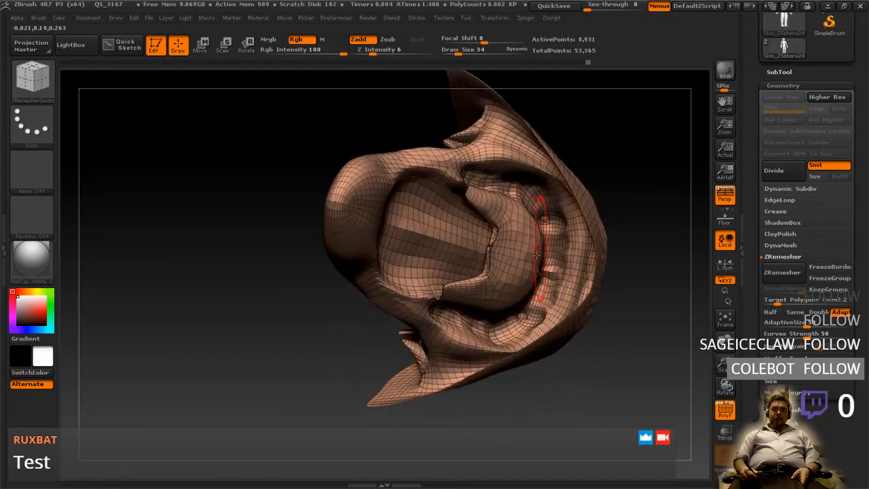
- Reduce the draw size to 8 and smooth the crumpled polygons in the deep fold of the mouth cavity
mouse_move(459, 301)
ctrl+right_down()
mouse_move(411, 305)
mouse_move(436, 287)
mouse_move(403, 271)
mouse_move(476, 251)
mouse_move(488, 239)
mouse_move(504, 244)
mouse_move(500, 253)
ctrl+right_up()
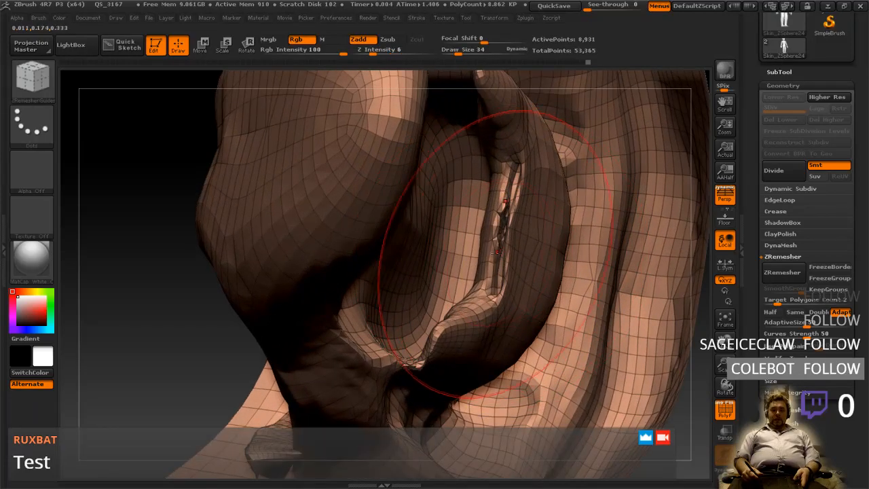
key([)
key([)
key([)
key(shift)
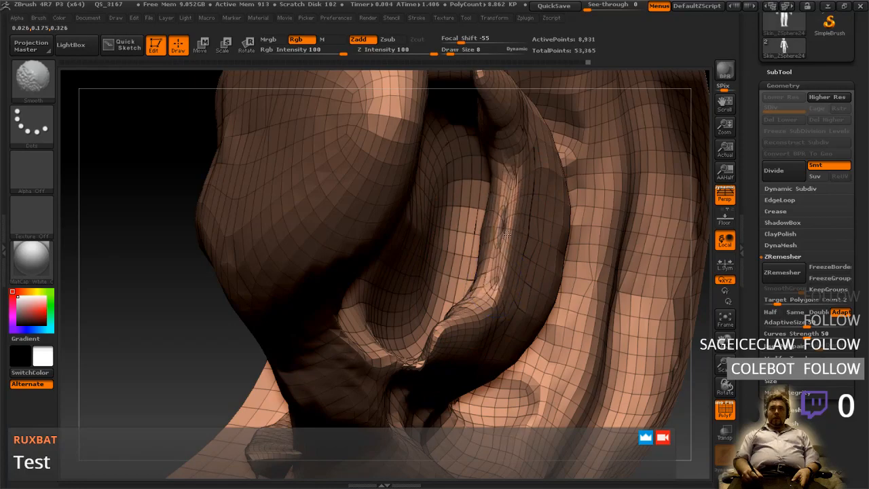
- Smooth the dense, pinched polygons around the corner of the fold beside the gums
mouse_move(521, 197)
right_down()
mouse_move(475, 204)
mouse_move(514, 231)
mouse_move(511, 192)
mouse_move(507, 222)
mouse_move(520, 248)
mouse_move(449, 214)
right_up()
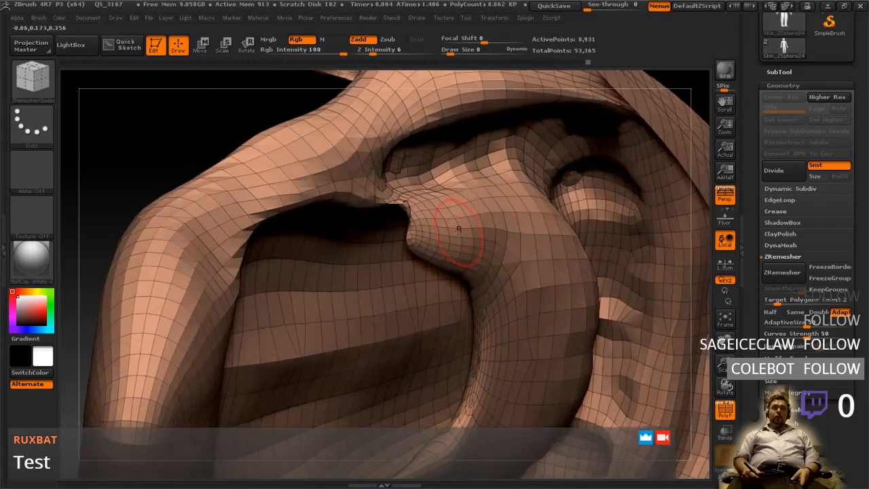
key(shift)
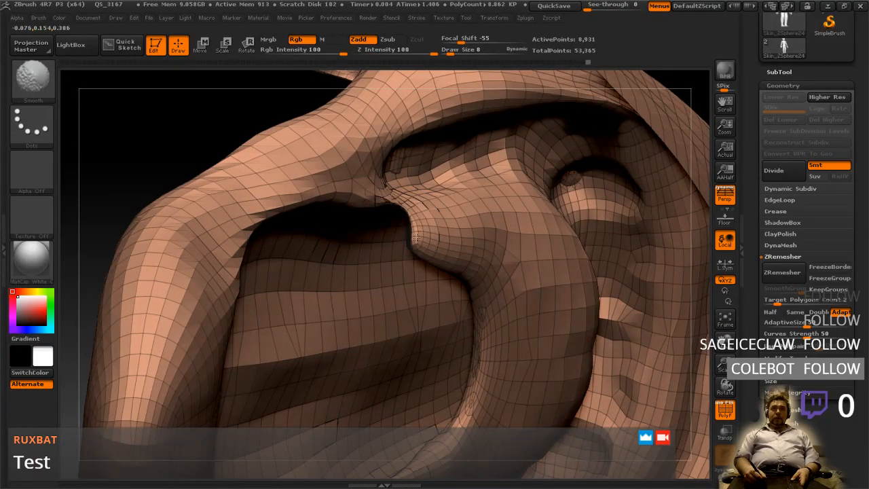
mouse_move(448, 221)
right_down()
mouse_move(424, 182)
mouse_move(391, 196)
right_up()
key(shift)
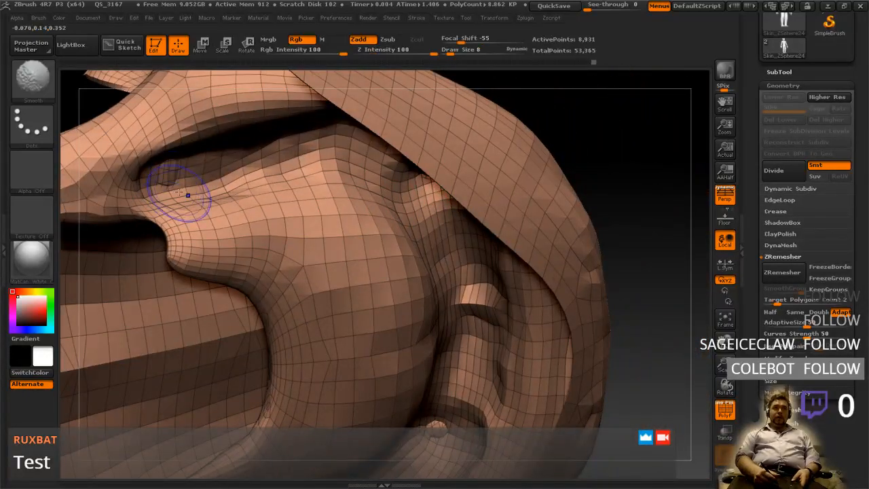
right_drag(198, 196, 194, 208)
key(space)
right_drag(386, 306, 458, 330)
mouse_move(489, 355)
shift+mouse_down()
mouse_move(505, 365)
mouse_move(494, 361)
shift+mouse_up()
- Smooth the crease where the outside of the mouth cavity meets the throat
mouse_move(501, 319)
right_down()
mouse_move(481, 326)
mouse_move(450, 310)
mouse_move(489, 329)
mouse_move(428, 313)
mouse_move(420, 281)
mouse_move(354, 288)
right_up()
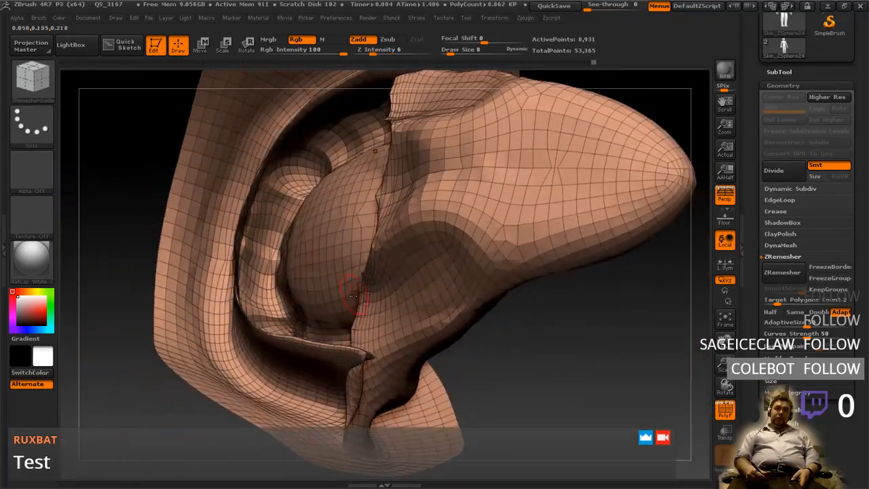
key(shift)
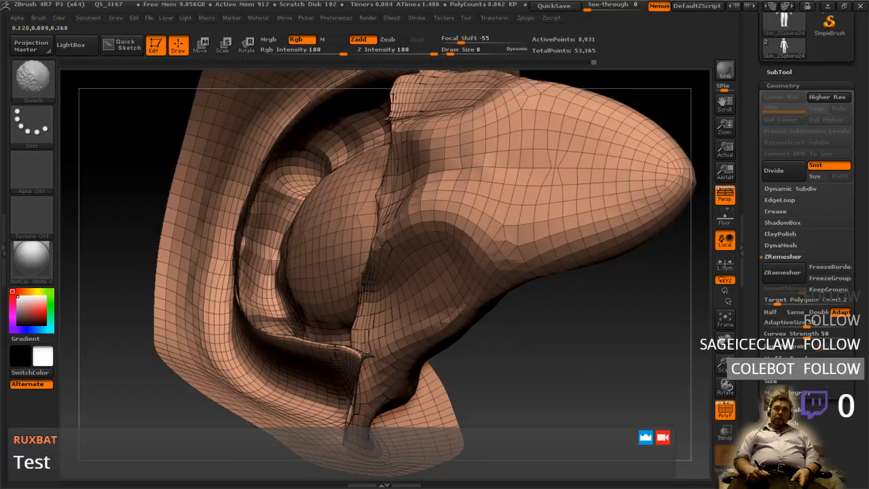
mouse_move(360, 367)
right_down()
mouse_move(384, 347)
mouse_move(393, 297)
mouse_move(382, 355)
right_up()
key(shift)
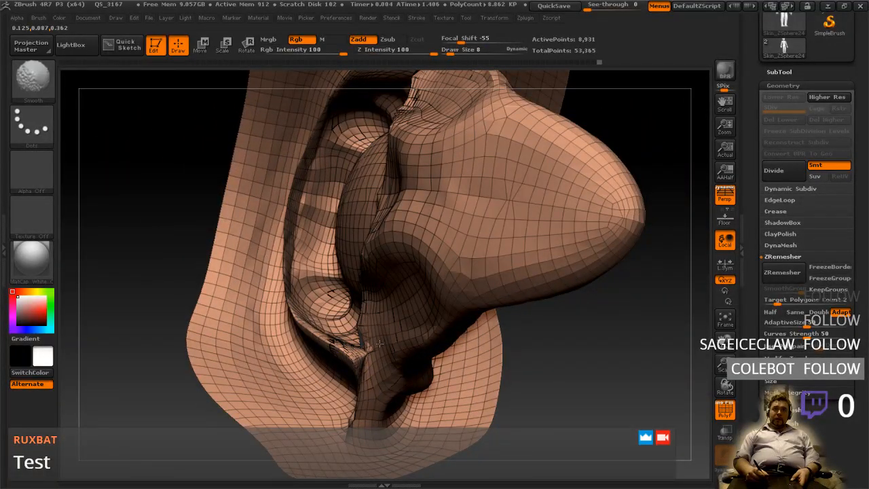
mouse_move(372, 343)
right_down()
mouse_move(423, 318)
mouse_move(364, 351)
right_up()
key(shift)
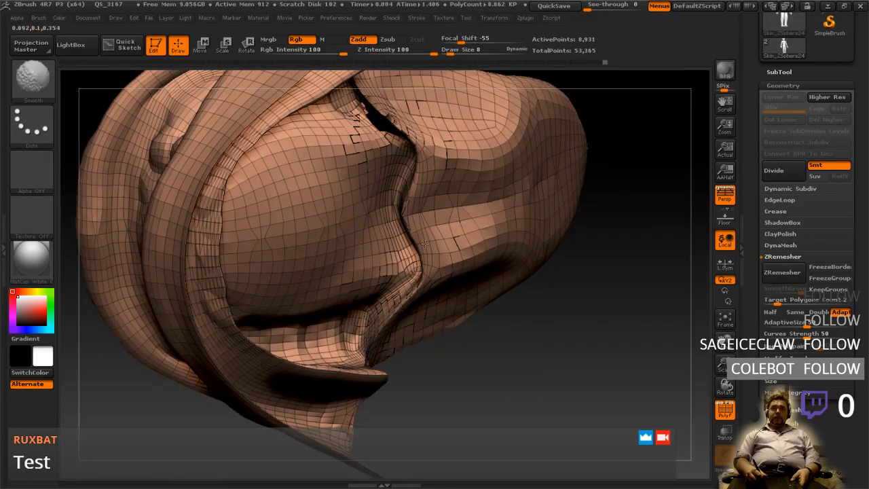
- Smooth the folded ridge between the mouth cavity and the throat, including the adjoining throat surface
shift+right_drag(364, 350, 373, 285)
right_drag(409, 224, 461, 246)
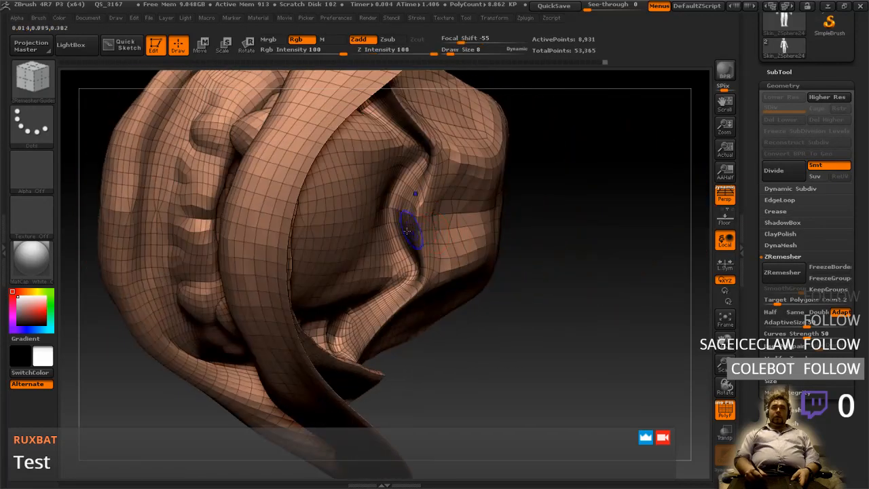
shift+drag(410, 230, 431, 197)
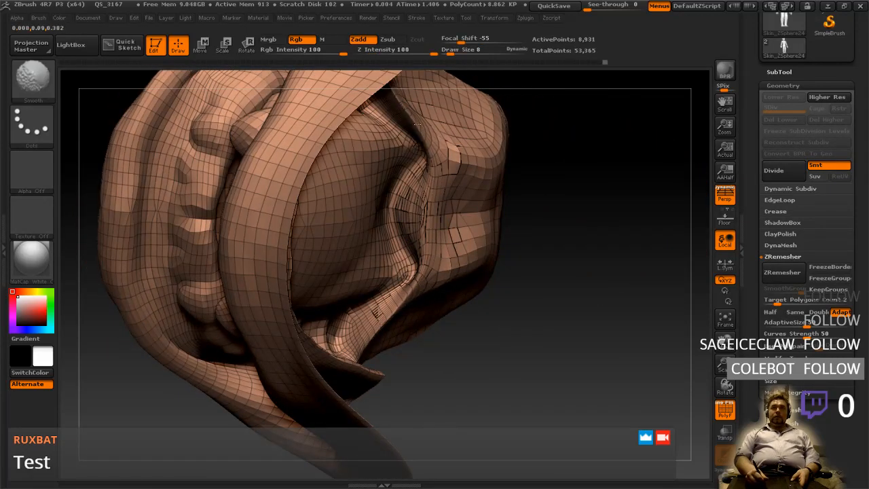
shift+drag(399, 108, 443, 200)
drag(457, 216, 566, 182)
mouse_move(608, 209)
right_down()
mouse_move(571, 284)
mouse_move(515, 336)
mouse_move(477, 356)
right_up()
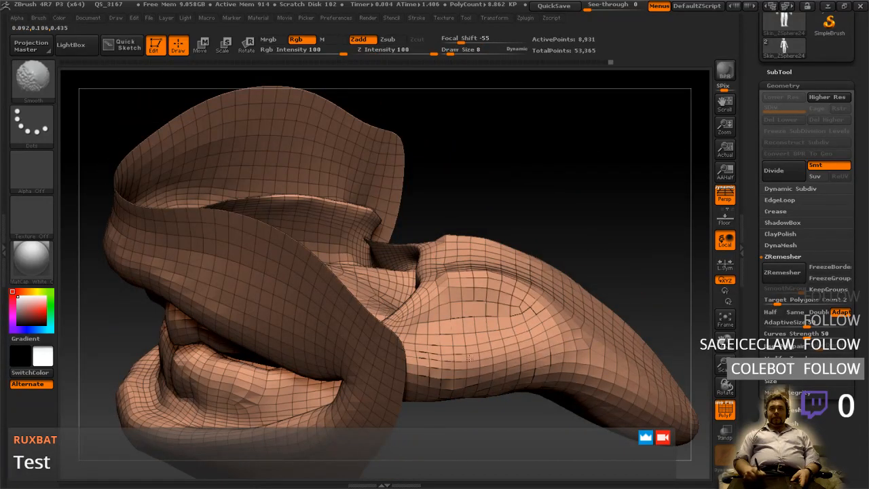
- Smooth the polygons at the corner of the lips
mouse_move(456, 386)
right_down()
mouse_move(548, 278)
mouse_move(529, 310)
mouse_move(530, 330)
right_up()
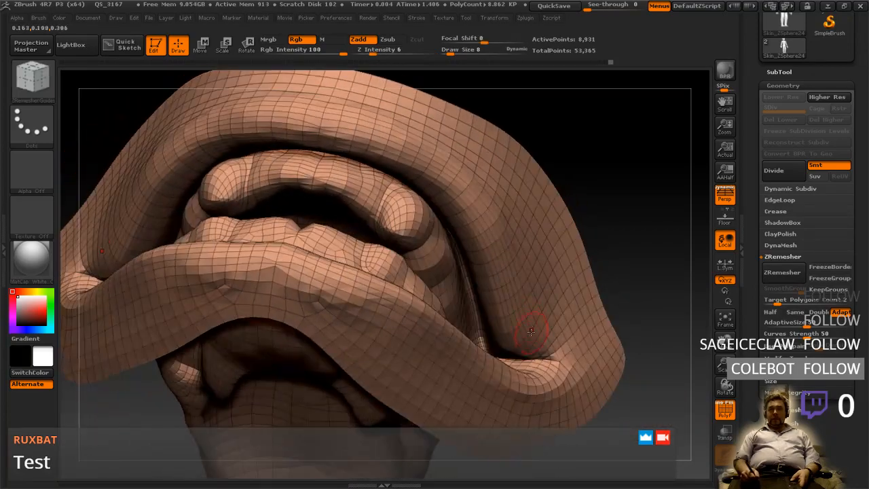
shift+drag(525, 355, 524, 360)
mouse_move(524, 360)
right_down()
mouse_move(434, 349)
mouse_move(522, 352)
mouse_move(475, 324)
mouse_move(491, 315)
right_up()
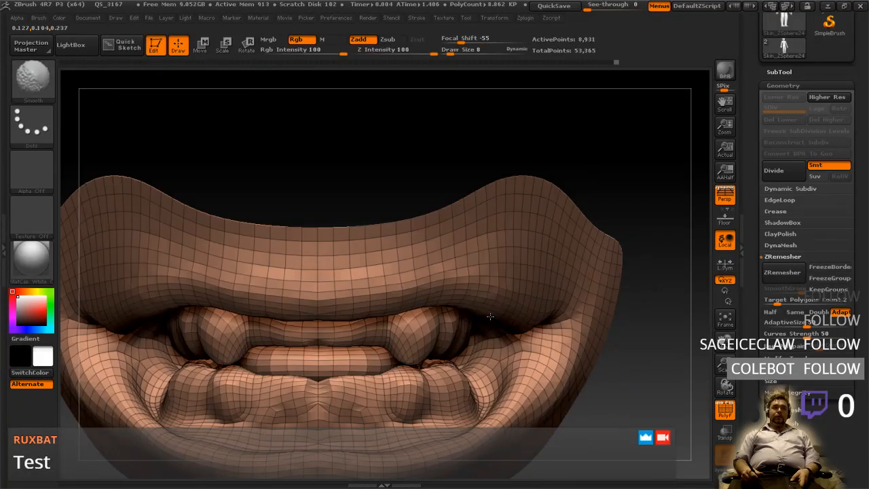
alt+right_drag(272, 350, 425, 312)
- Try smoothing the front surface of the upper lip, and undo it
key(shift)
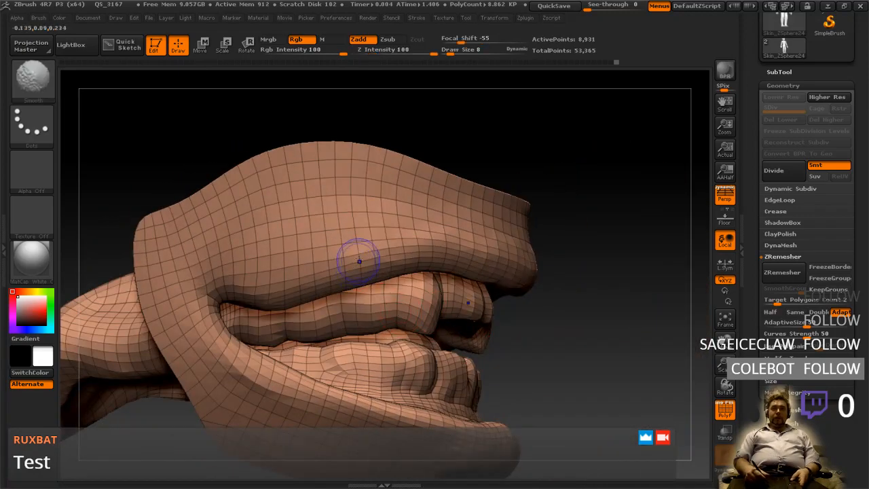
shift+right_drag(378, 247, 355, 247)
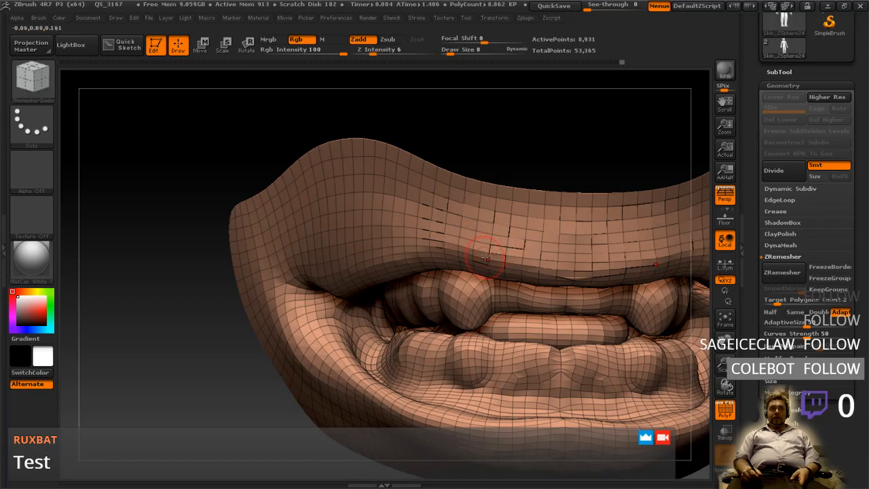
right_drag(483, 258, 499, 336)
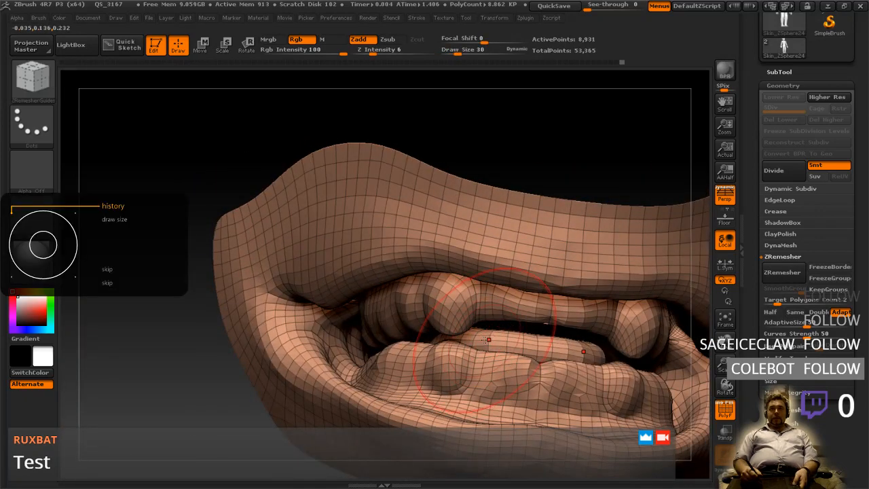
key(ctrl+z)
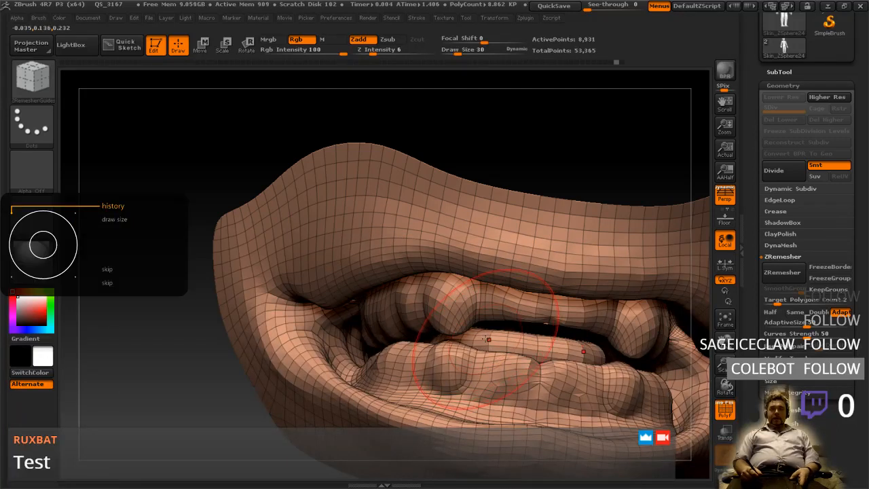
- Smooth the inner cheek pocket behind the mouth corner with a draw size of 30
shift+right_drag(494, 347, 475, 337)
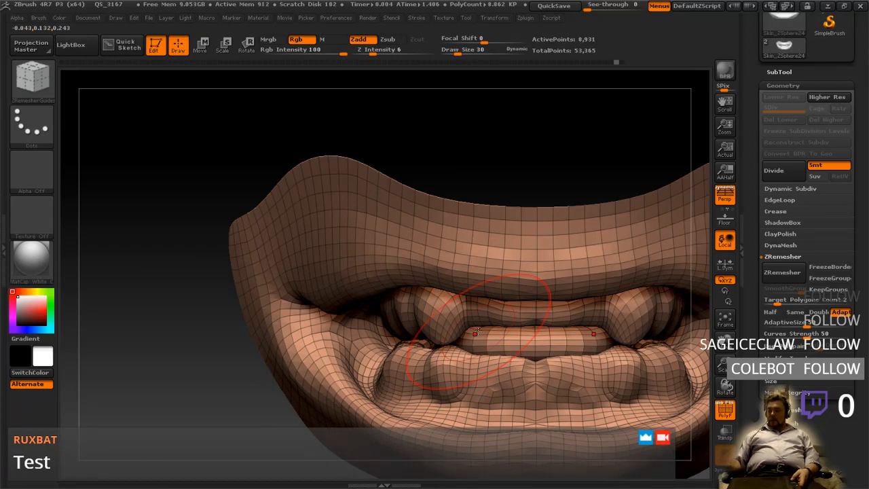
mouse_move(509, 345)
ctrl+right_down()
mouse_move(504, 297)
mouse_move(492, 303)
mouse_move(490, 317)
mouse_move(475, 315)
mouse_move(530, 311)
ctrl+right_up()
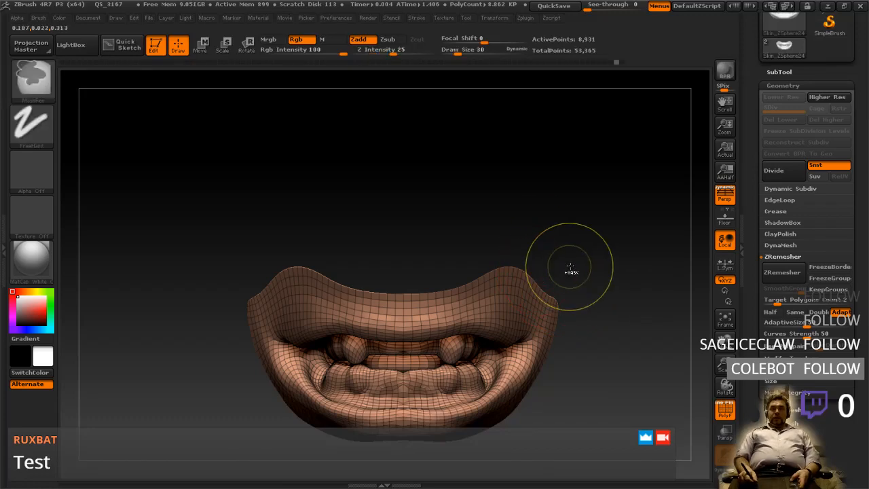
ctrl+click(556, 274)
ctrl+click(551, 269)
mouse_move(544, 272)
right_down()
mouse_move(481, 287)
mouse_move(476, 331)
mouse_move(511, 362)
mouse_move(521, 400)
right_up()
right_drag(494, 279, 480, 375)
shift+drag(439, 385, 437, 389)
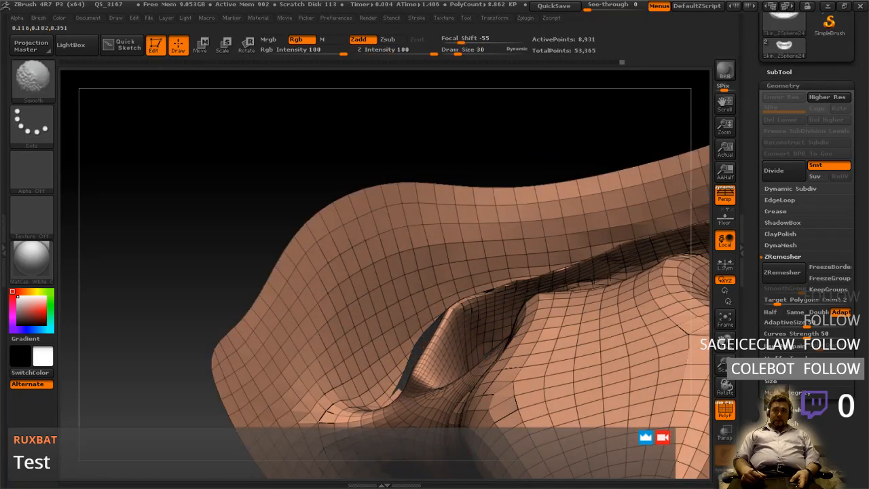
shift+drag(429, 381, 435, 384)
mouse_move(435, 380)
right_down()
mouse_move(516, 296)
mouse_move(443, 371)
mouse_move(486, 304)
mouse_move(543, 275)
mouse_move(597, 270)
mouse_move(607, 279)
right_up()
shift+drag(607, 279, 614, 274)
- Reduce the draw size to 14 and examine the inner lip and mouth corner from several angles
mouse_move(620, 254)
right_down()
mouse_move(545, 304)
mouse_move(590, 305)
right_up()
mouse_move(621, 266)
right_down()
mouse_move(570, 289)
mouse_move(603, 260)
mouse_move(593, 230)
mouse_move(511, 307)
right_up()
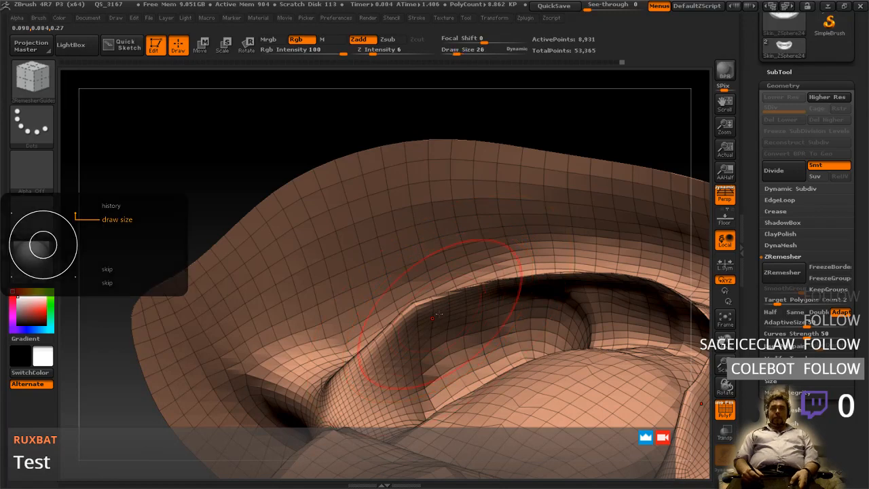
key(bracketleft)
key(bracketleft)
key(bracketleft)
mouse_move(422, 315)
right_down()
mouse_move(483, 318)
mouse_move(461, 360)
mouse_move(482, 303)
mouse_move(477, 272)
mouse_move(523, 292)
mouse_move(468, 304)
right_up()
right_click(460, 365)
click(460, 363)
drag(500, 285, 545, 361)
mouse_move(140, 329)
shift+mouse_down()
mouse_move(112, 407)
mouse_move(159, 259)
mouse_move(193, 221)
mouse_move(228, 207)
mouse_move(191, 224)
mouse_move(169, 314)
shift+mouse_up()
mouse_move(380, 224)
right_down()
mouse_move(307, 237)
mouse_move(360, 279)
mouse_move(312, 319)
mouse_move(304, 259)
mouse_move(315, 237)
right_up()
key(space)
drag(333, 230, 299, 229)
right_drag(322, 218, 320, 192)
- Turn off RGB painting and switch the mouth mesh to its higher resolution level
click(281, 43)
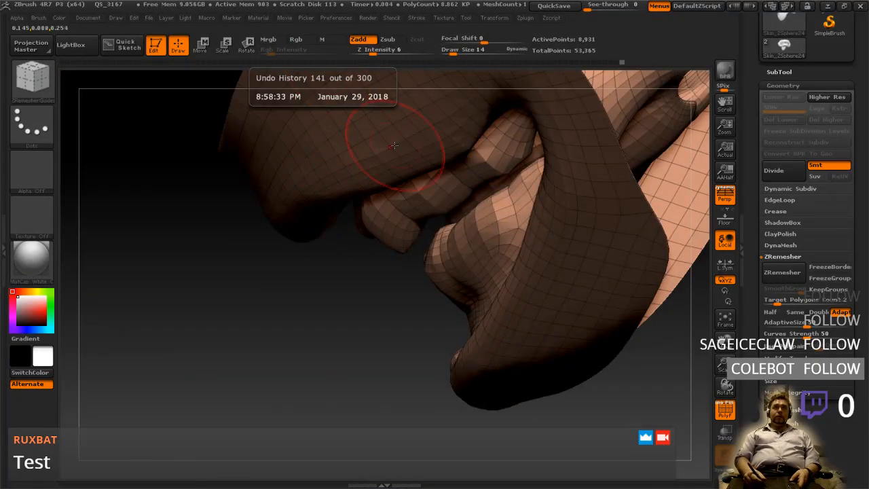
mouse_move(499, 206)
ctrl+right_down()
mouse_move(495, 190)
mouse_move(525, 217)
mouse_move(559, 209)
mouse_move(384, 207)
mouse_move(292, 293)
ctrl+right_up()
right_drag(417, 272, 431, 159)
click(824, 96)
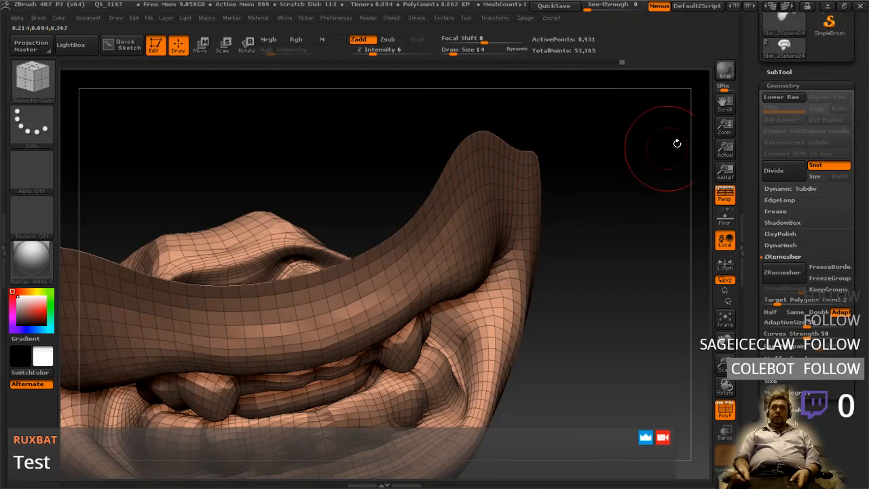
- Leave the isolated mouth view and show the whole creature, including the face and mouth
right_drag(563, 252, 515, 250)
right_drag(453, 316, 441, 313)
mouse_move(479, 289)
ctrl+right_down()
mouse_move(502, 298)
mouse_move(463, 277)
mouse_move(490, 274)
mouse_move(516, 215)
ctrl+right_up()
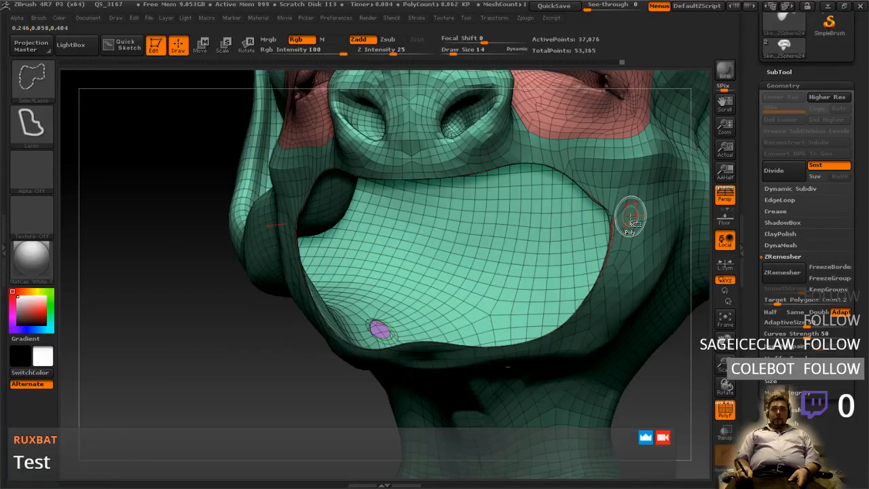
right_drag(490, 235, 516, 285)
drag(536, 300, 575, 315)
mouse_move(556, 308)
ctrl+right_down()
mouse_move(541, 306)
mouse_move(533, 325)
mouse_move(494, 344)
ctrl+right_up()
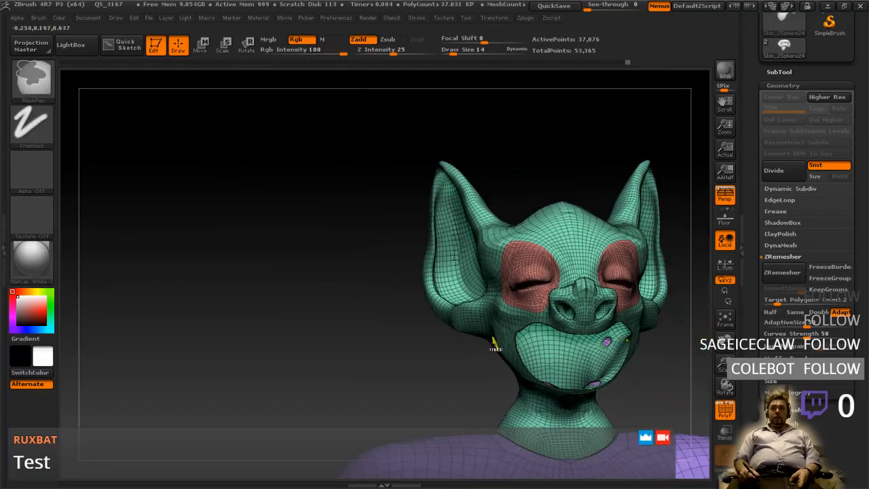
ctrl+shift+click(437, 358)
alt+right_drag(488, 363, 387, 385)
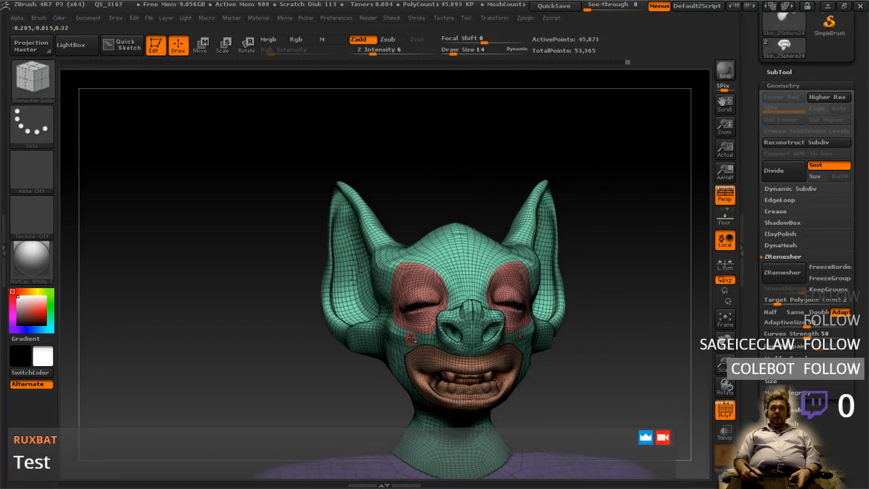
- Isolate the red polygroup around the creature's closed eyes
right_drag(549, 336, 454, 314)
mouse_move(504, 420)
ctrl+right_down()
mouse_move(536, 386)
mouse_move(543, 346)
mouse_move(537, 309)
mouse_move(533, 339)
ctrl+right_up()
right_drag(536, 299, 544, 262)
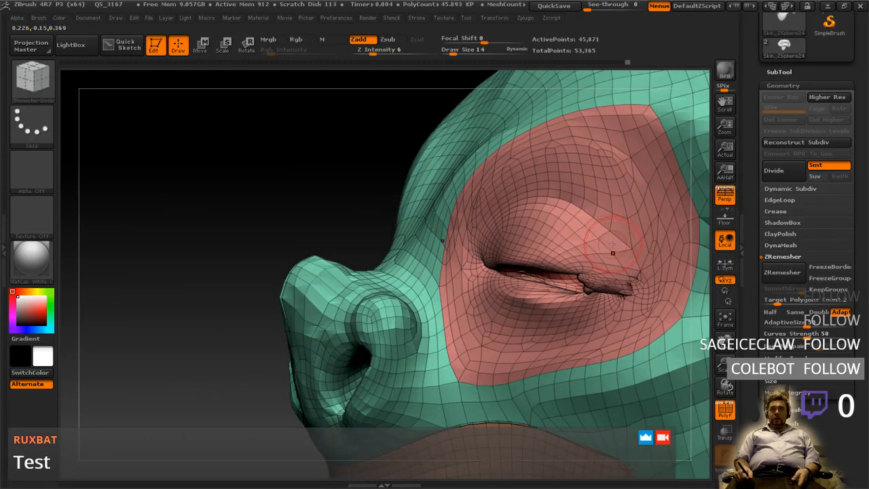
key(ctrl+shift)
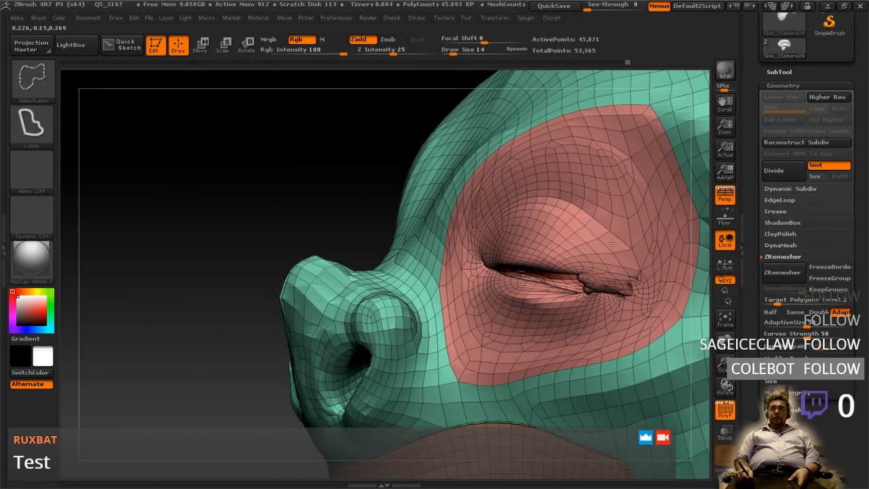
ctrl+shift+click(612, 243)
- Try remeshing the isolated eye areas with ZRemesher without guide curves, and undo it
right_drag(610, 246, 568, 265)
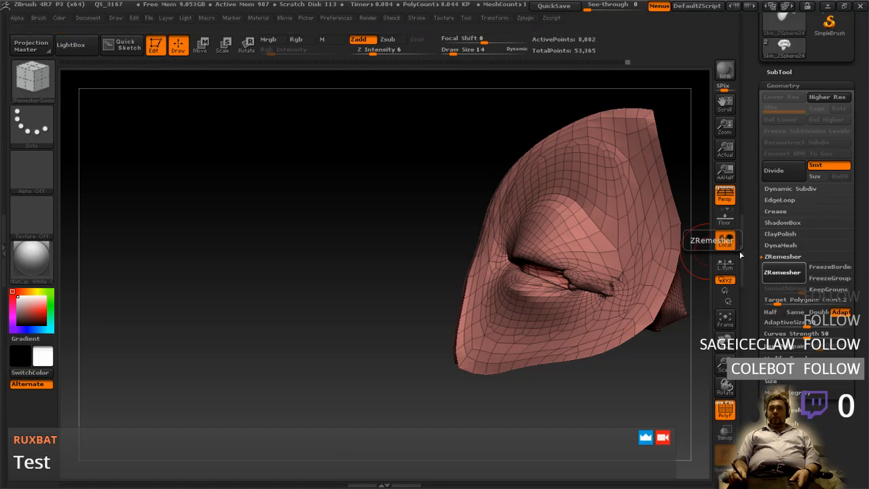
mouse_move(540, 272)
right_down()
mouse_move(577, 288)
mouse_move(546, 285)
right_up()
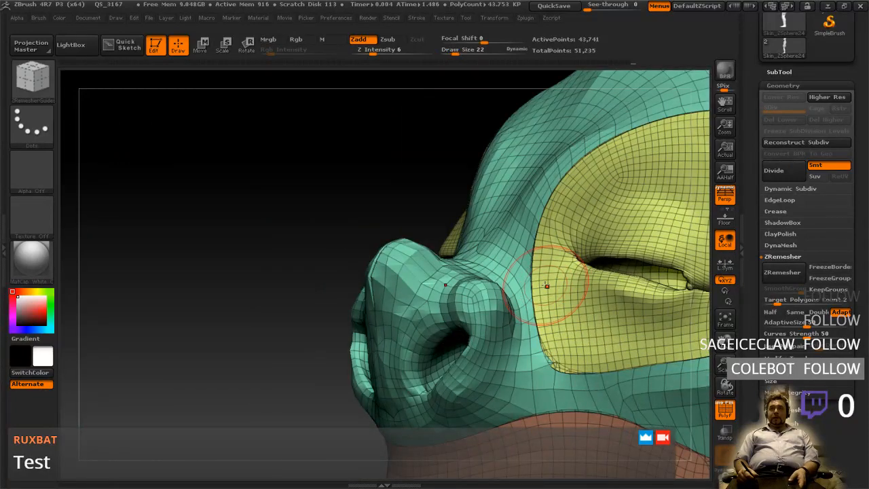
key(ctrl+z)
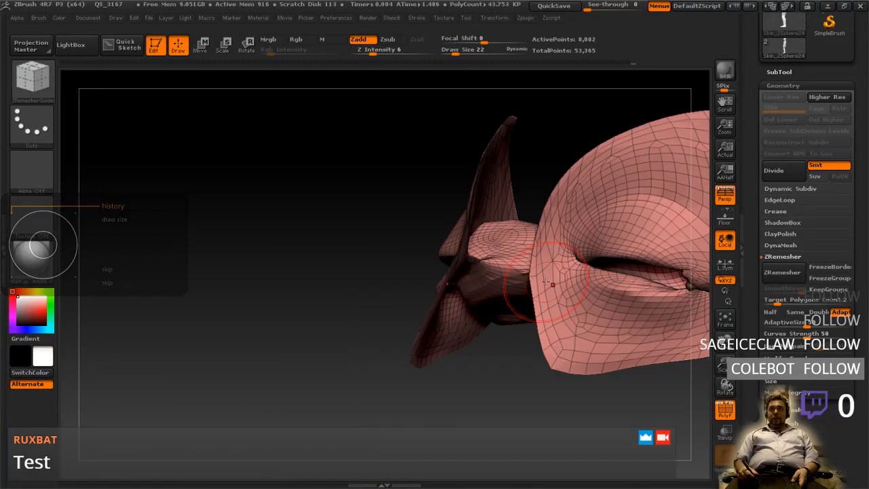
- Draw ZRemesher guide curves around the upper and lower eyelids and remesh the eye areas
right_drag(561, 281, 535, 293)
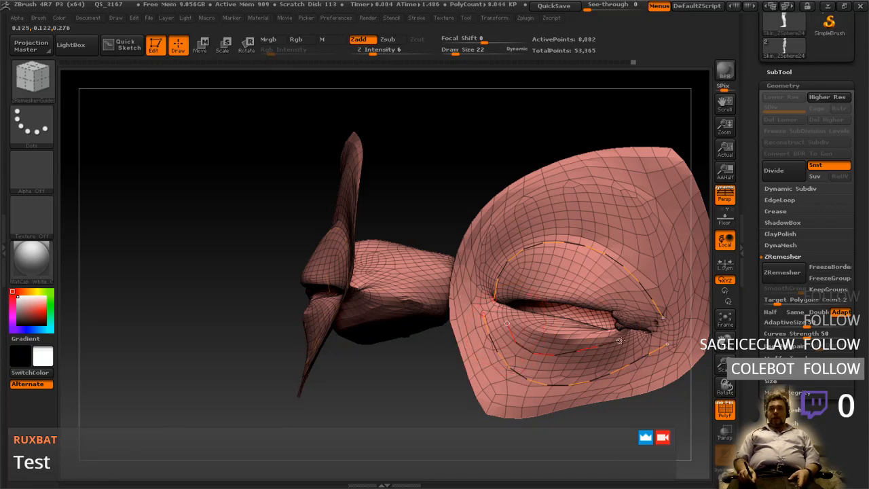
mouse_move(539, 287)
right_down()
mouse_move(577, 287)
mouse_move(543, 286)
mouse_move(500, 250)
right_up()
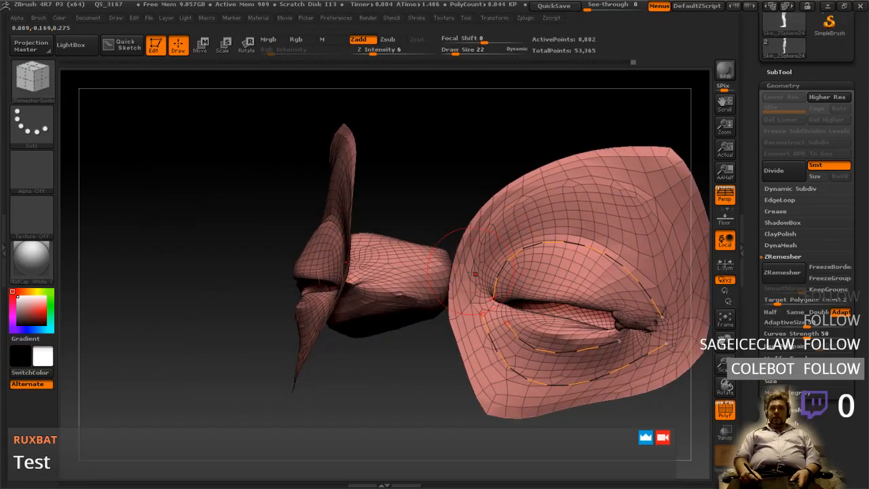
right_drag(547, 307, 576, 292)
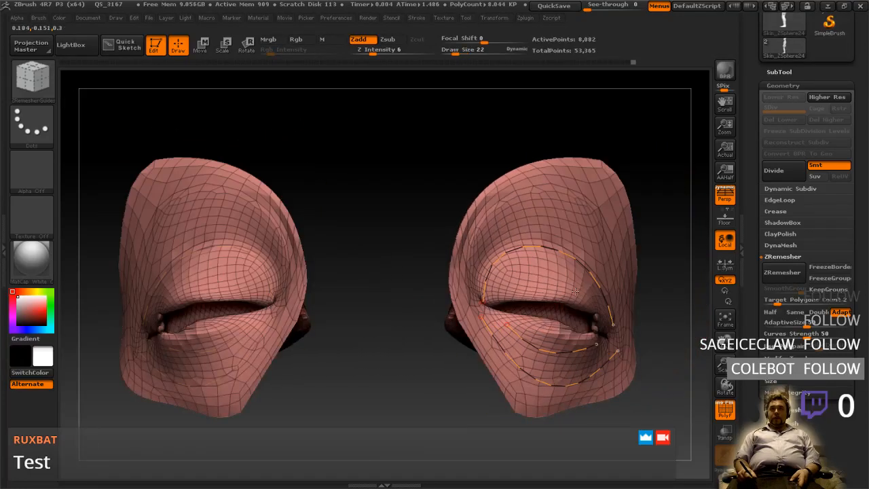
click(782, 273)
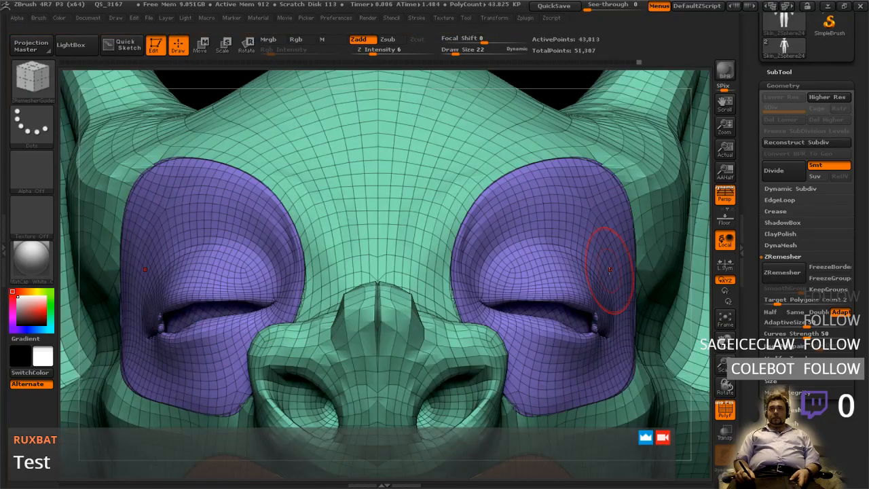
- Compare the topology at the outer eye corner before and after remeshing
mouse_move(609, 269)
right_down()
mouse_move(578, 301)
mouse_move(578, 333)
mouse_move(600, 339)
mouse_move(527, 319)
mouse_move(535, 330)
right_up()
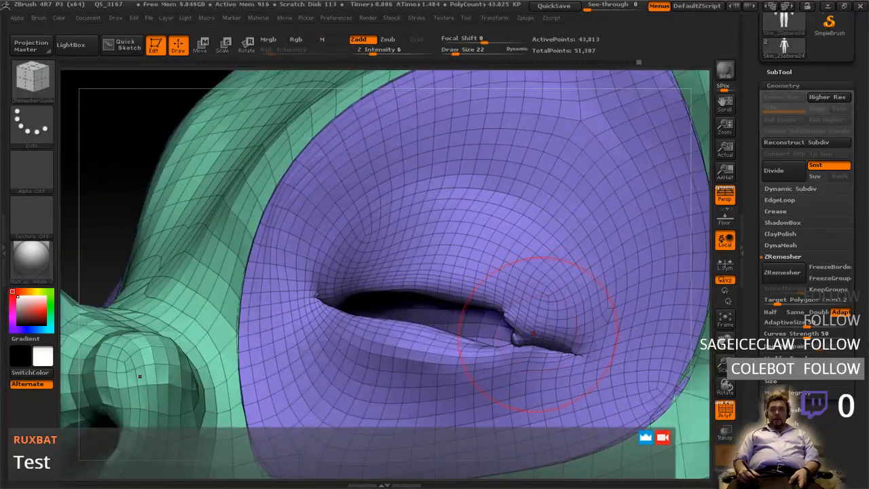
alt+click(536, 334)
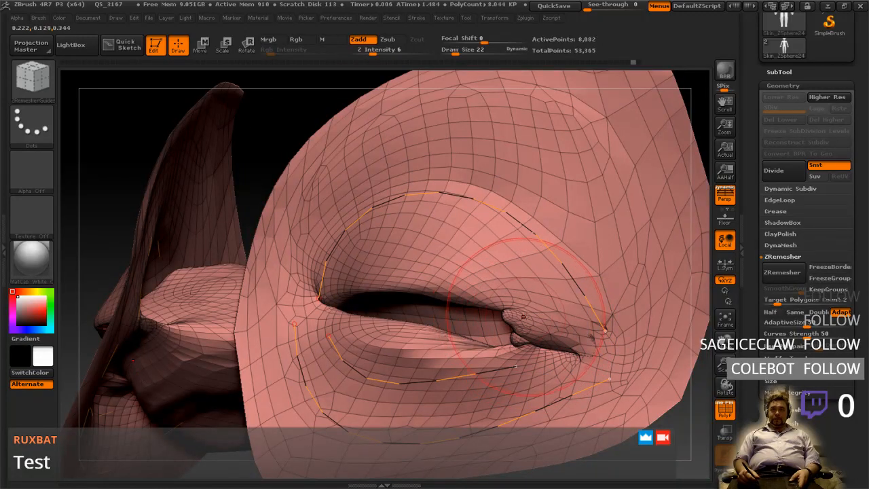
alt+click(525, 318)
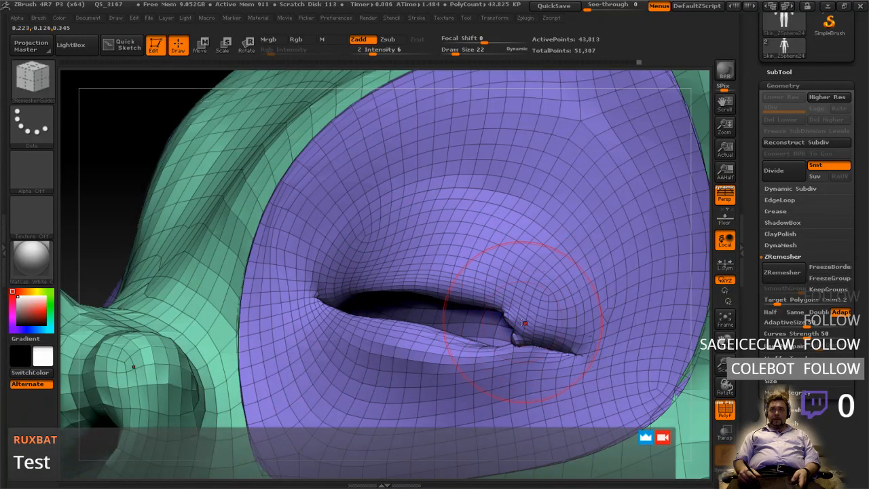
- Try smoothing the outer and inner eye corners, and undo it
mouse_move(515, 325)
shift+mouse_down()
mouse_move(560, 343)
mouse_move(540, 334)
shift+mouse_up()
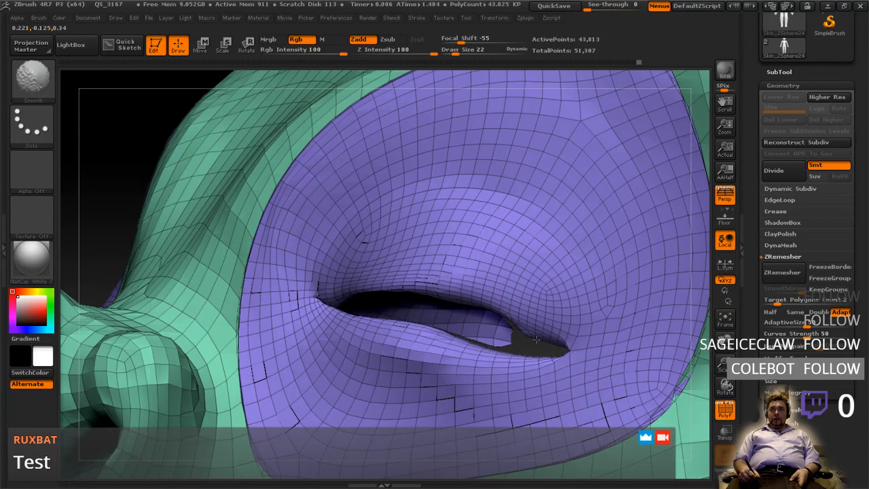
mouse_move(329, 302)
shift+mouse_down()
mouse_move(346, 315)
mouse_move(349, 306)
shift+mouse_up()
right_drag(360, 307, 434, 296)
key(ctrl+z)
key(ctrl+z)
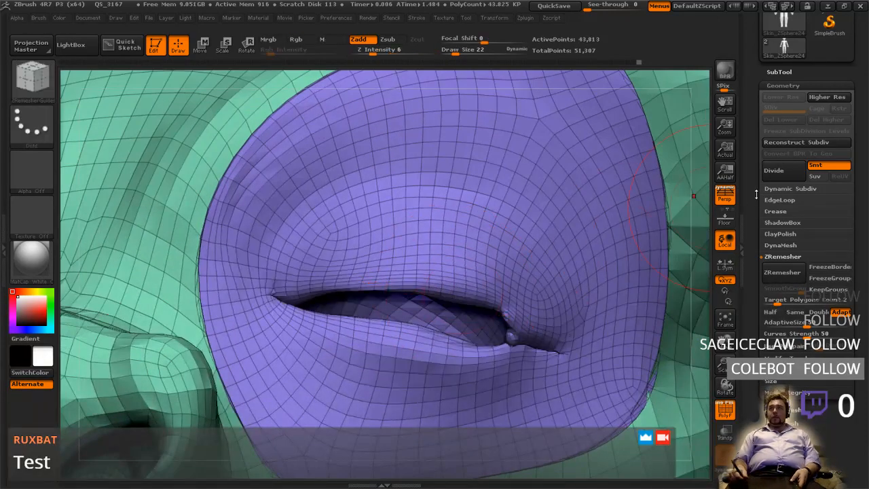
- Show the PM3D_Sphere3D1 eyeball subtool behind the eyelids
scroll(855, 291, down, 3)
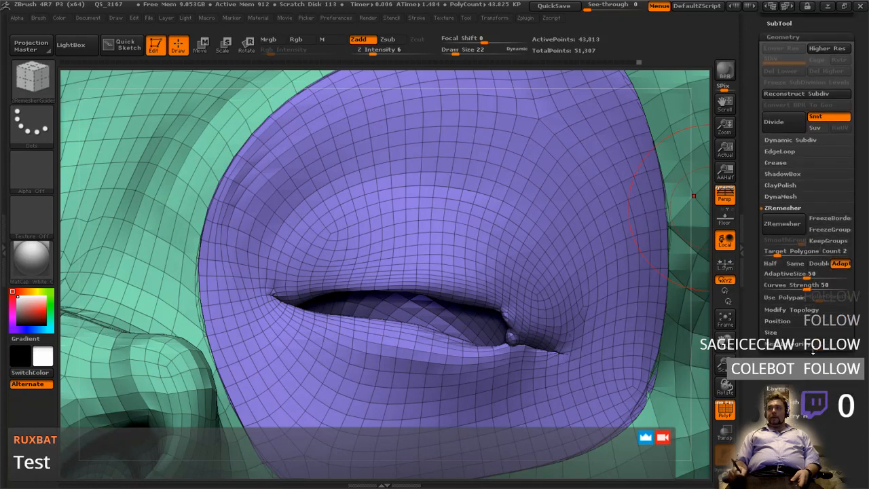
scroll(774, 201, up, 2)
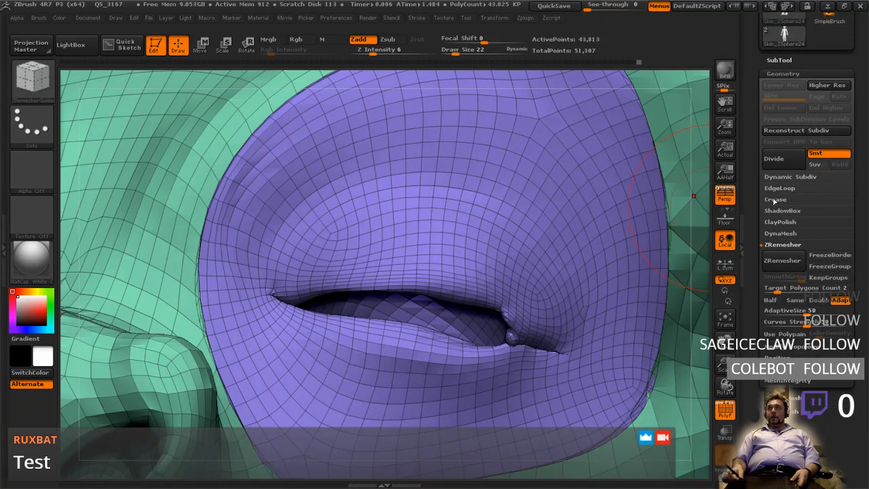
click(778, 60)
click(845, 97)
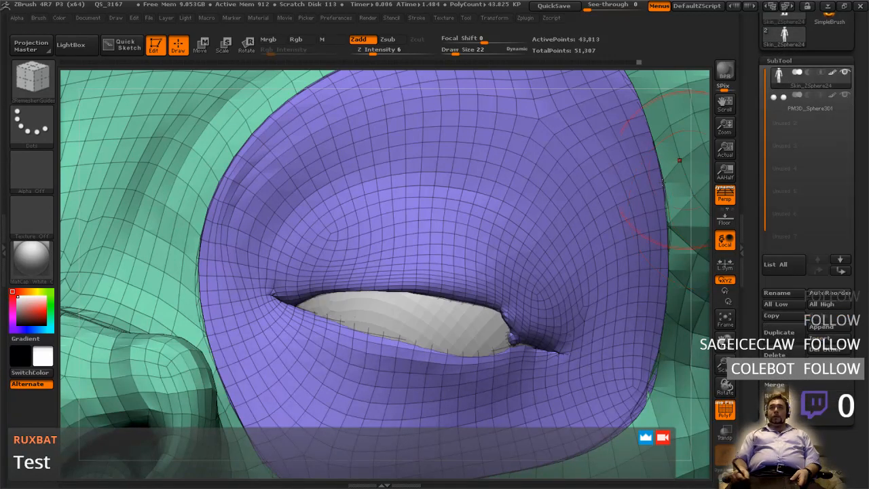
- Smooth the pinched outer corner of the eyelids around the eyeball and turn off the PolyF wireframe
mouse_move(507, 335)
shift+mouse_down()
mouse_move(518, 334)
mouse_move(475, 359)
mouse_move(285, 305)
mouse_move(275, 292)
mouse_move(421, 278)
mouse_move(516, 336)
mouse_move(455, 349)
mouse_move(485, 327)
shift+mouse_up()
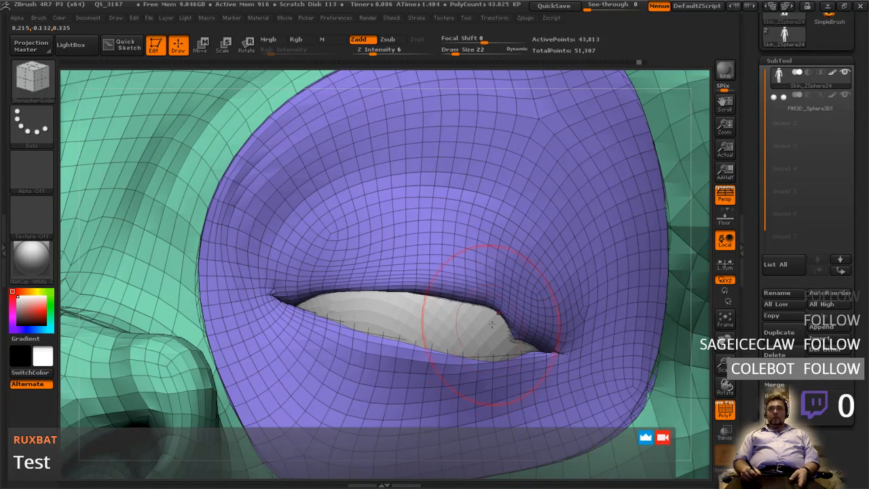
click(724, 408)
right_drag(540, 330, 473, 326)
- Set the draw size to 4 and smooth the upper eyelid edge near the outer corner
key(])
key(])
key([)
key([)
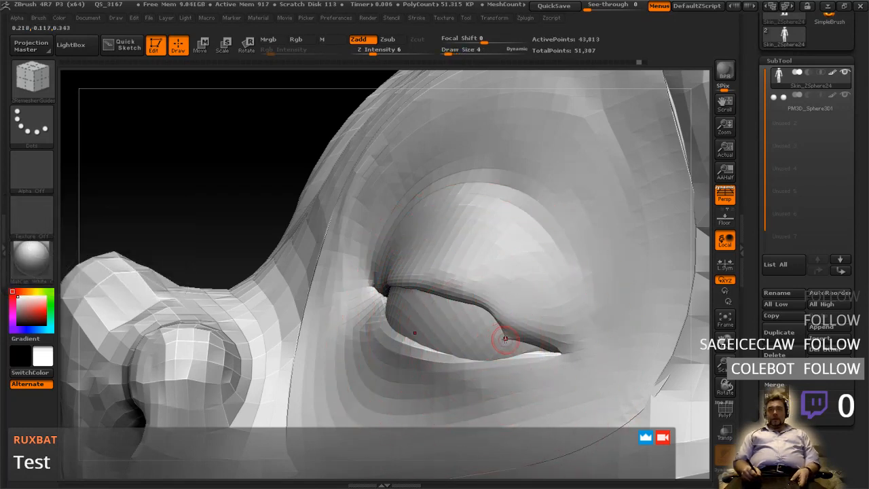
key(shift)
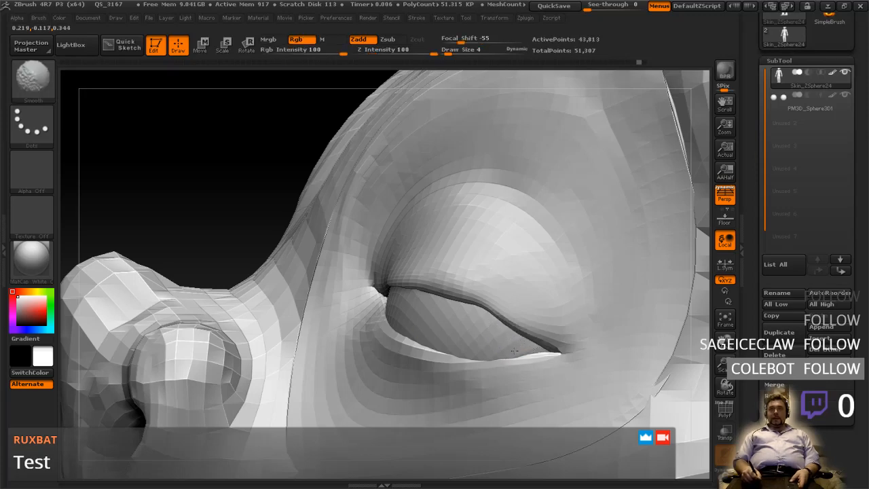
- Smooth the lower eyelid edge along the eyeball from the outer part toward the inner corner
mouse_move(441, 338)
right_down()
mouse_move(456, 336)
mouse_move(428, 328)
right_up()
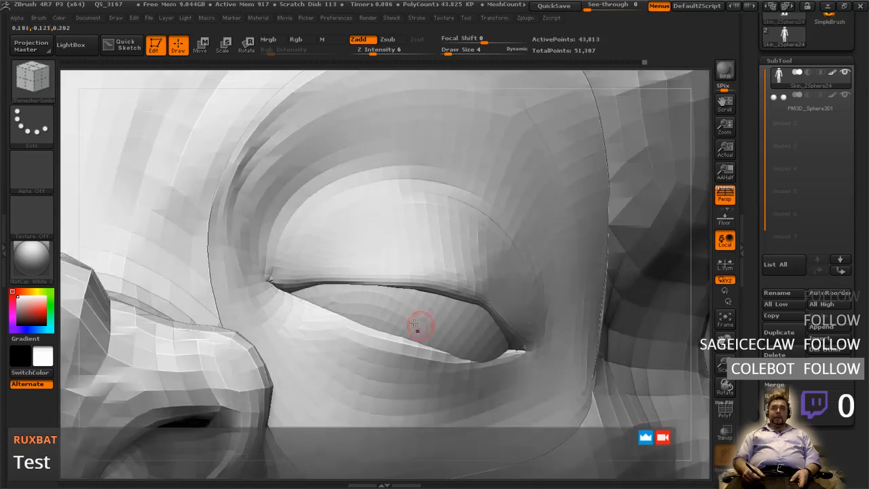
key(shift)
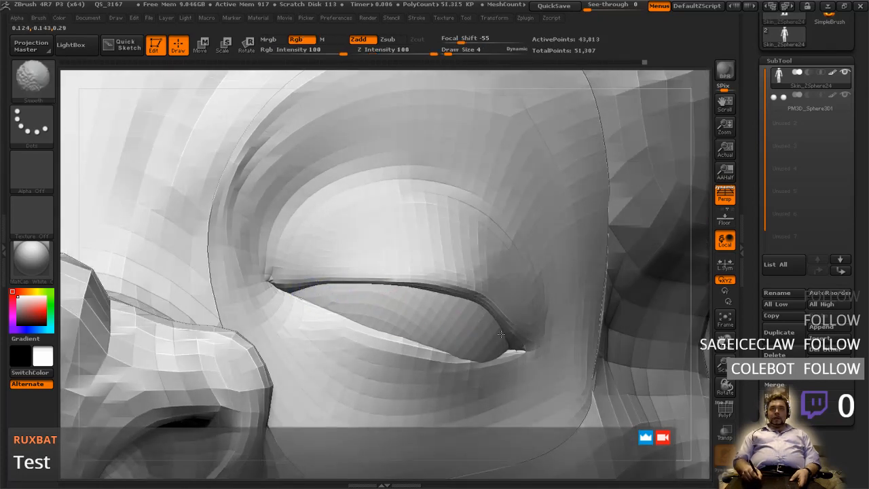
shift+drag(445, 348, 378, 332)
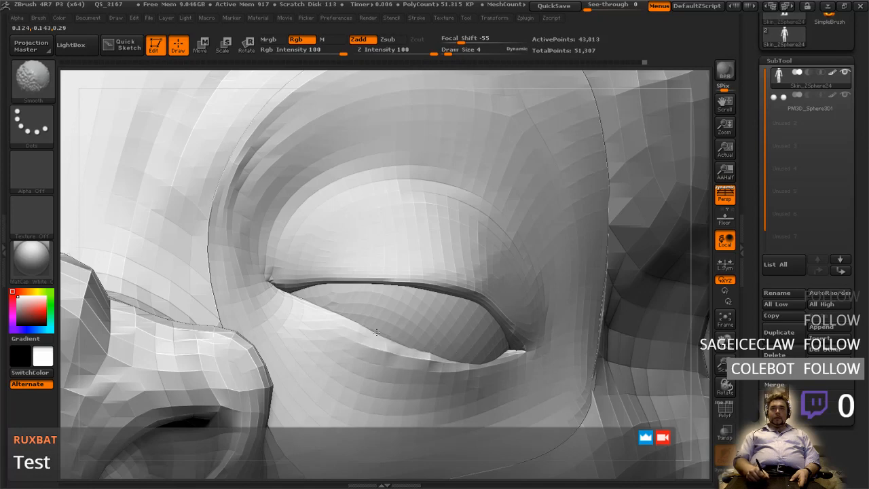
right_drag(358, 327, 359, 335)
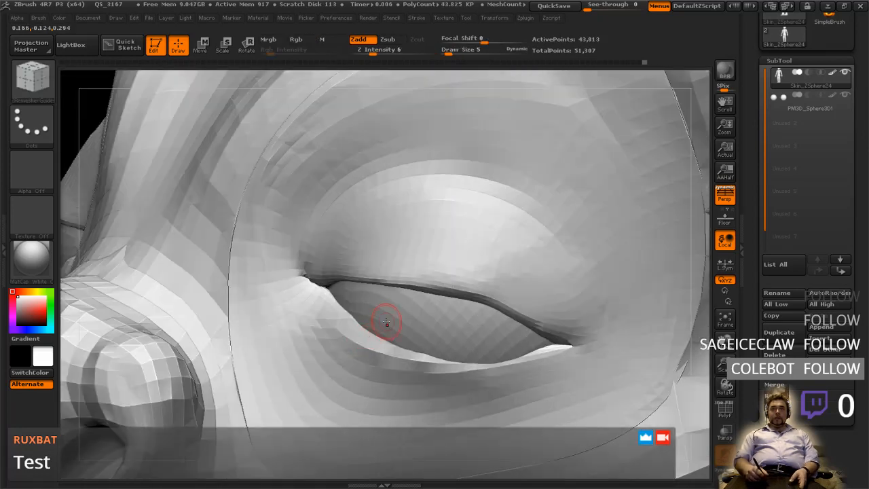
- Thicken the upper and lower eyelid rims using the Inflat brush at draw size 5
click(32, 78)
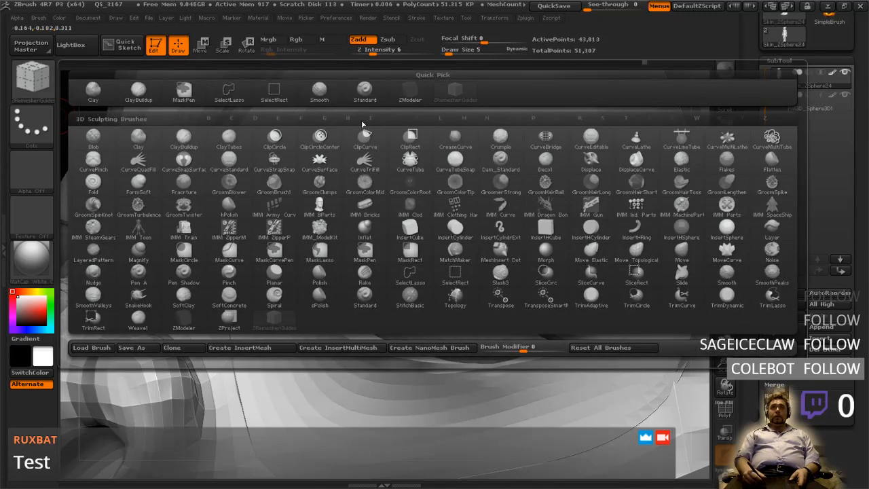
key(i)
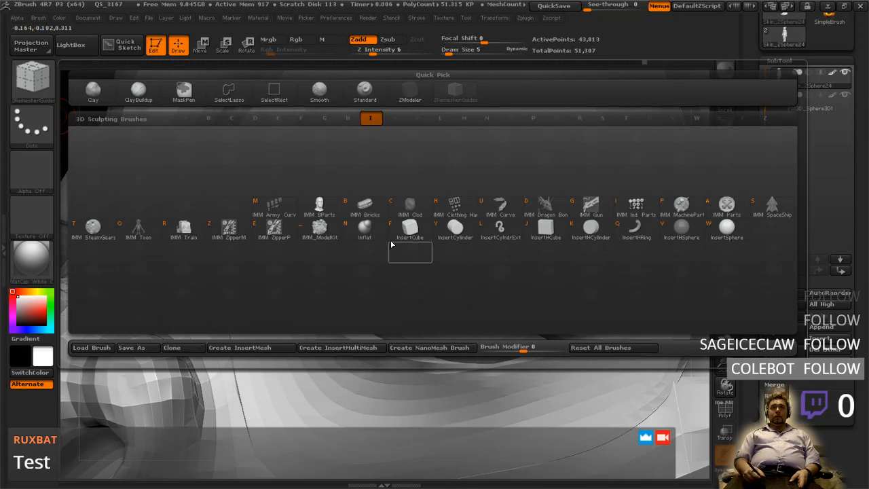
click(353, 237)
mouse_move(335, 309)
mouse_down()
mouse_move(407, 347)
mouse_move(519, 354)
mouse_move(441, 354)
mouse_move(380, 338)
mouse_move(325, 305)
mouse_move(441, 353)
mouse_move(505, 357)
mouse_move(538, 349)
mouse_move(553, 333)
mouse_move(487, 296)
mouse_move(323, 275)
mouse_up()
right_drag(358, 266, 434, 274)
right_drag(490, 283, 455, 281)
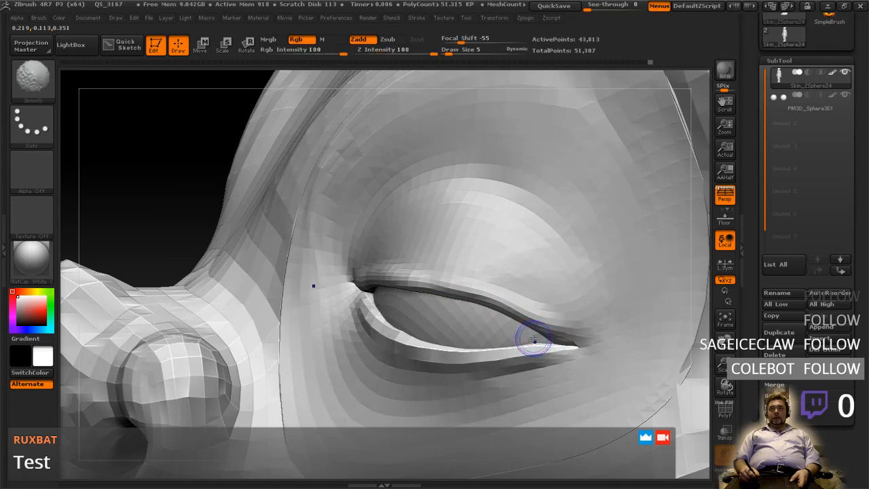
right_drag(399, 317, 419, 327)
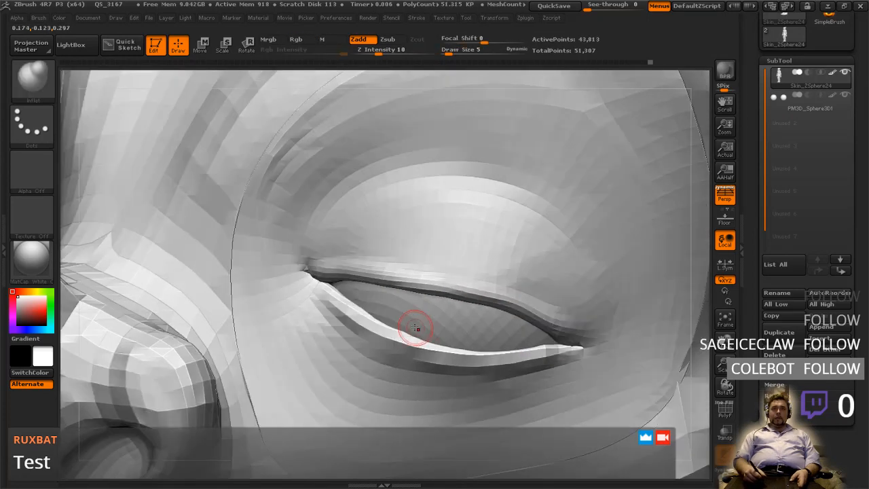
- Inflate the lower eyelid rim further and build up both eye corners
right_drag(362, 300, 372, 304)
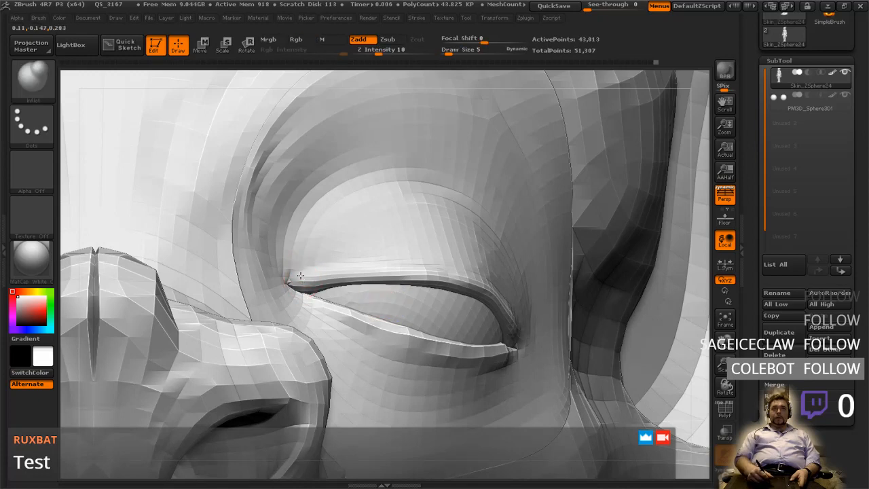
drag(347, 319, 451, 351)
right_drag(513, 350, 489, 343)
drag(518, 337, 504, 318)
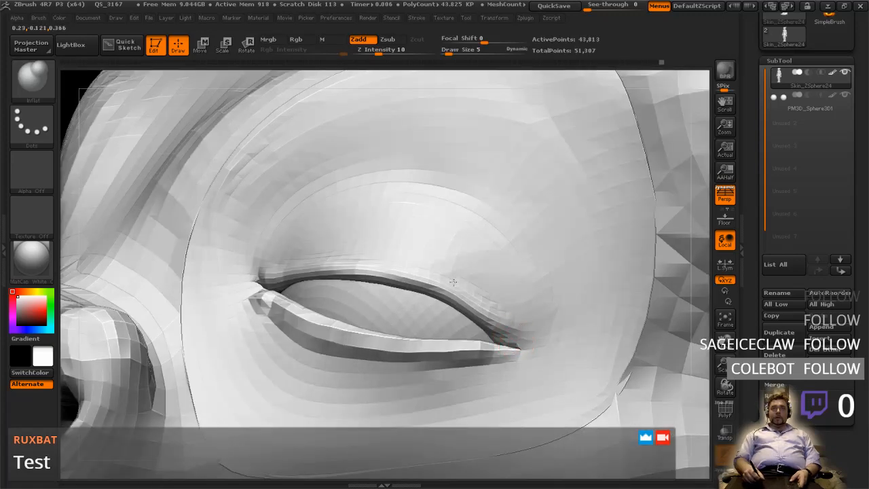
right_drag(294, 273, 323, 247)
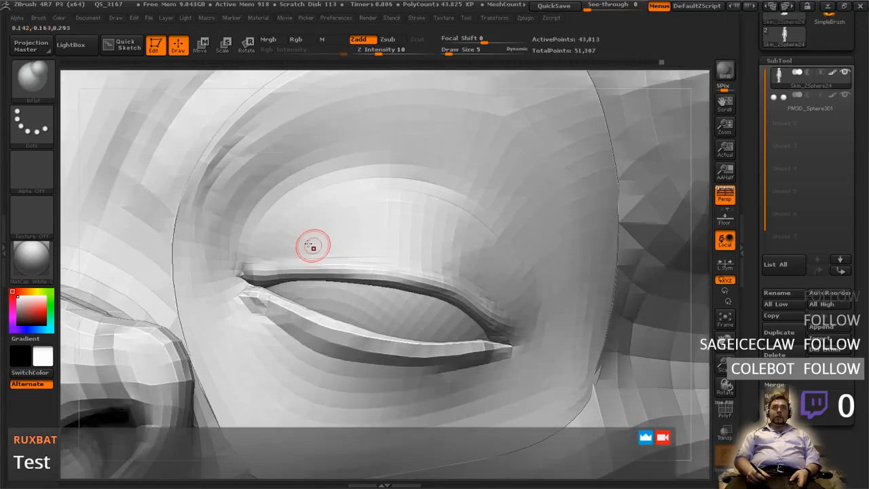
key(ctrl)
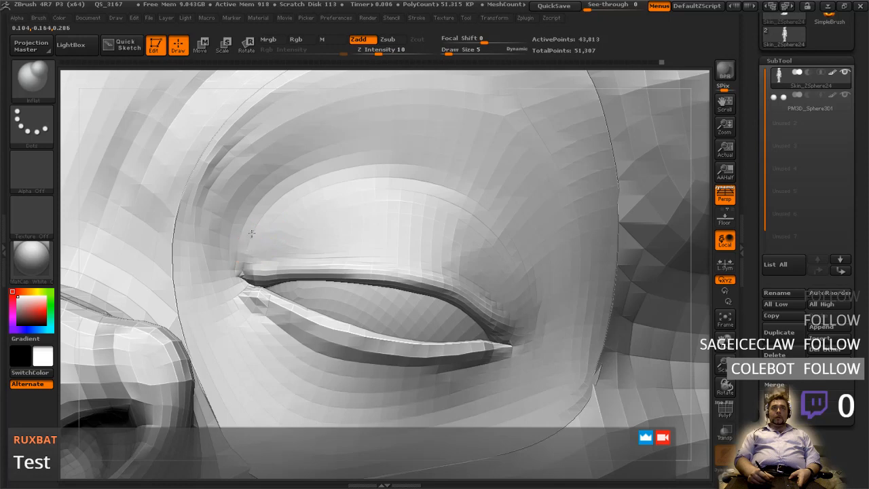
- Build up the outer end of the upper eyelid and the area under the lower eyelid with the Inflat brush
mouse_move(429, 196)
mouse_down()
mouse_move(489, 228)
mouse_move(529, 329)
mouse_up()
mouse_move(517, 251)
mouse_down()
mouse_move(445, 198)
mouse_move(344, 196)
mouse_move(279, 227)
mouse_move(255, 254)
mouse_move(293, 197)
mouse_move(390, 190)
mouse_move(476, 211)
mouse_move(525, 326)
mouse_up()
right_drag(210, 353, 295, 357)
mouse_move(312, 341)
mouse_down()
mouse_move(321, 365)
mouse_move(376, 403)
mouse_move(527, 381)
mouse_up()
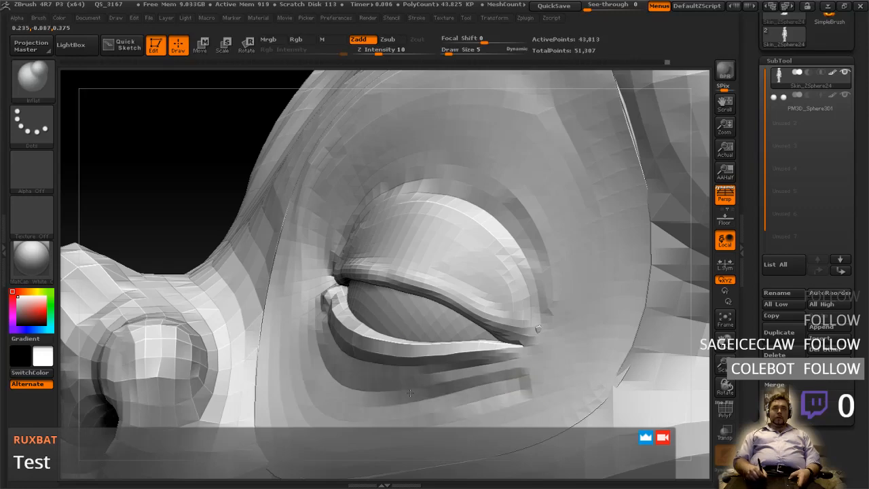
- Inflate the fold below the lower eyelid out to the outer corner and smooth the bump at the upper lid's outer end
mouse_move(301, 314)
right_down()
mouse_move(349, 322)
mouse_move(342, 303)
right_up()
mouse_move(408, 273)
right_down()
mouse_move(388, 279)
mouse_move(421, 286)
right_up()
mouse_move(511, 364)
right_down()
mouse_move(477, 378)
mouse_move(510, 391)
right_up()
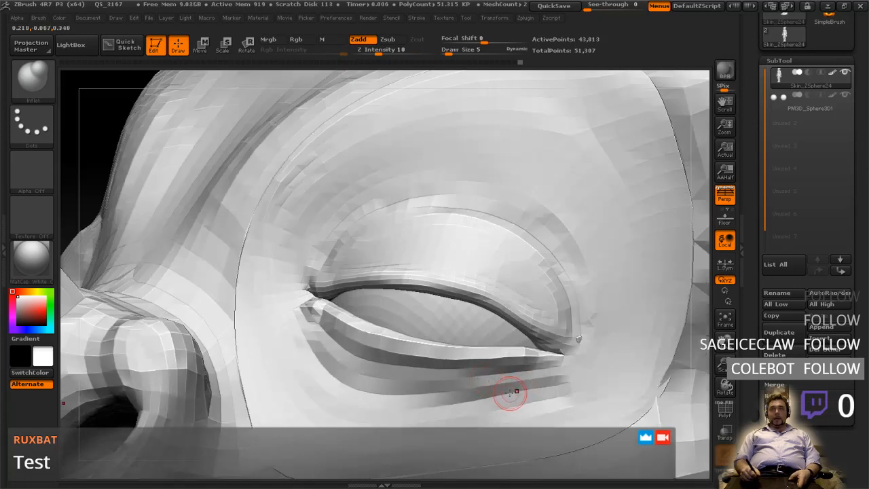
drag(487, 385, 588, 372)
shift+drag(578, 339, 578, 327)
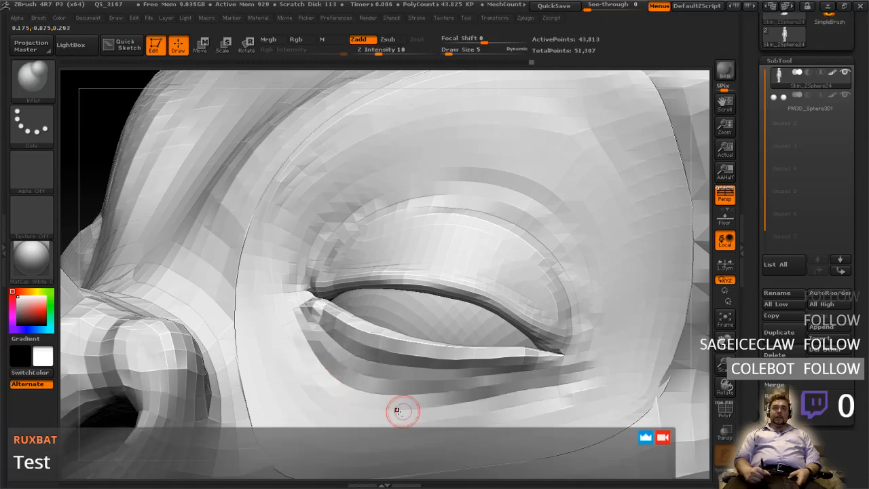
mouse_move(324, 388)
mouse_down()
mouse_move(360, 405)
mouse_move(453, 408)
mouse_move(537, 391)
mouse_up()
- Smooth the crease above the upper eyelid from the outer corner to the inner corner
mouse_move(500, 289)
right_down()
mouse_move(532, 280)
mouse_move(515, 264)
mouse_move(499, 291)
mouse_move(466, 297)
right_up()
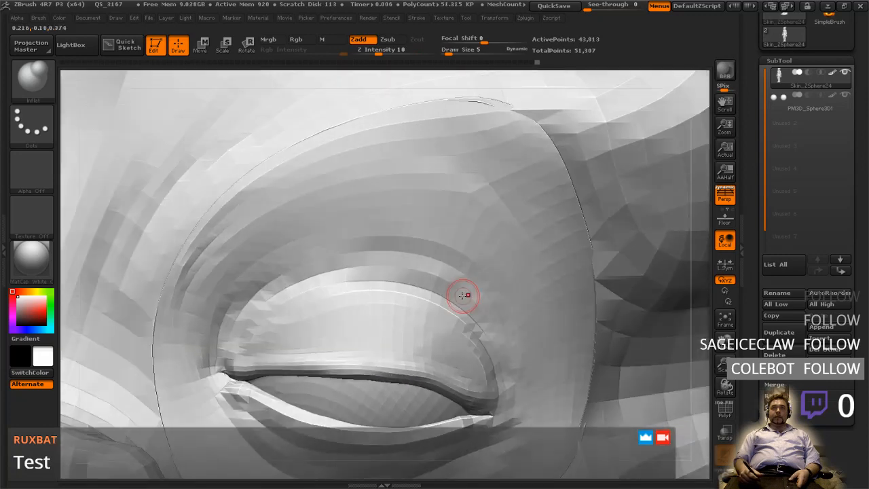
mouse_move(341, 283)
shift+mouse_down()
mouse_move(466, 309)
mouse_move(500, 361)
shift+mouse_up()
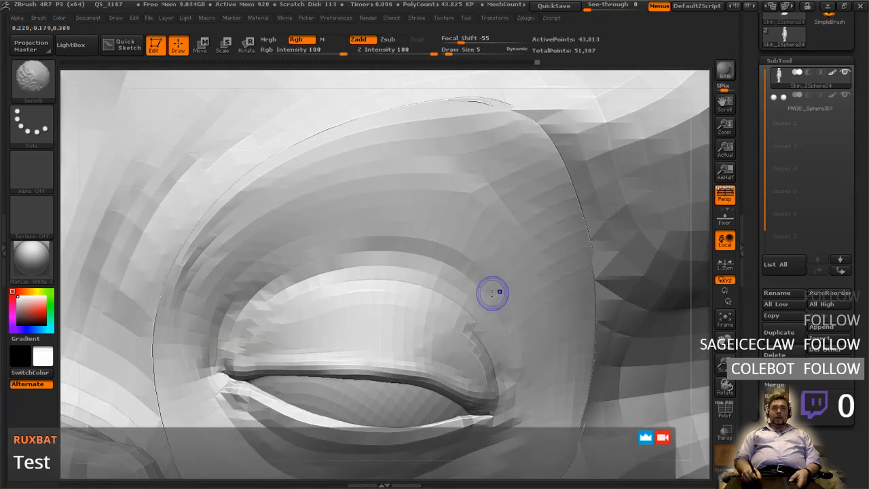
mouse_move(469, 273)
shift+mouse_down()
mouse_move(366, 243)
mouse_move(209, 342)
shift+mouse_up()
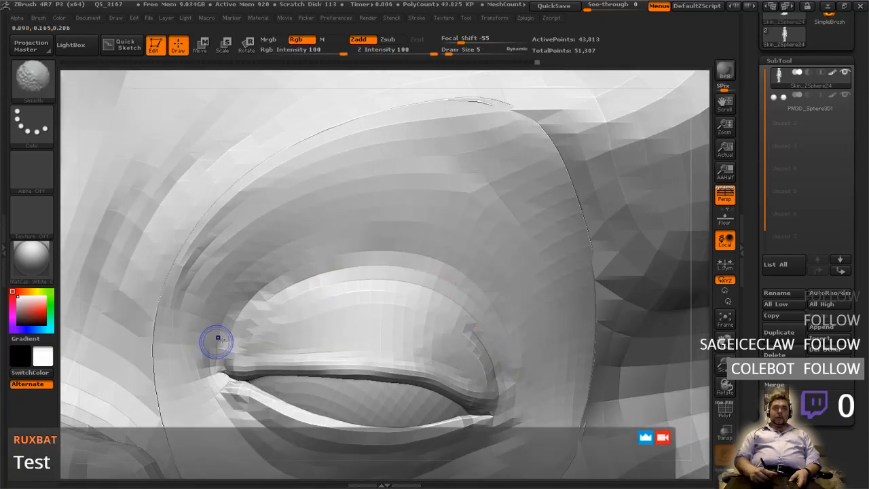
- Smooth the inner eye corner and the folds beneath the lower eyelid toward the outer corner
ctrl+right_drag(358, 314, 365, 248)
mouse_move(405, 314)
right_down()
mouse_move(368, 329)
mouse_move(379, 441)
right_up()
ctrl+right_drag(267, 348, 242, 328)
mouse_move(203, 338)
shift+mouse_down()
mouse_move(256, 397)
mouse_move(256, 412)
shift+mouse_up()
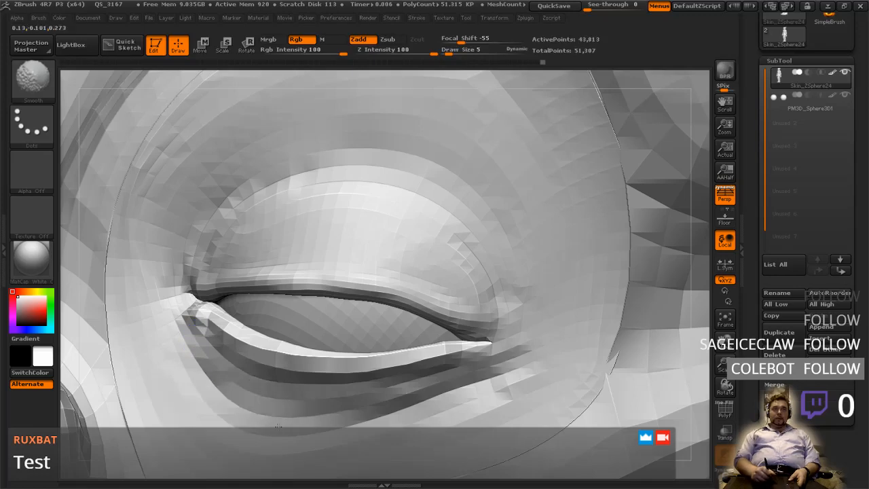
shift+drag(363, 405, 457, 376)
- Smooth the jagged edges of the upper eyelid fold near the inner and outer corners
right_drag(437, 342, 388, 329)
shift+drag(207, 269, 207, 267)
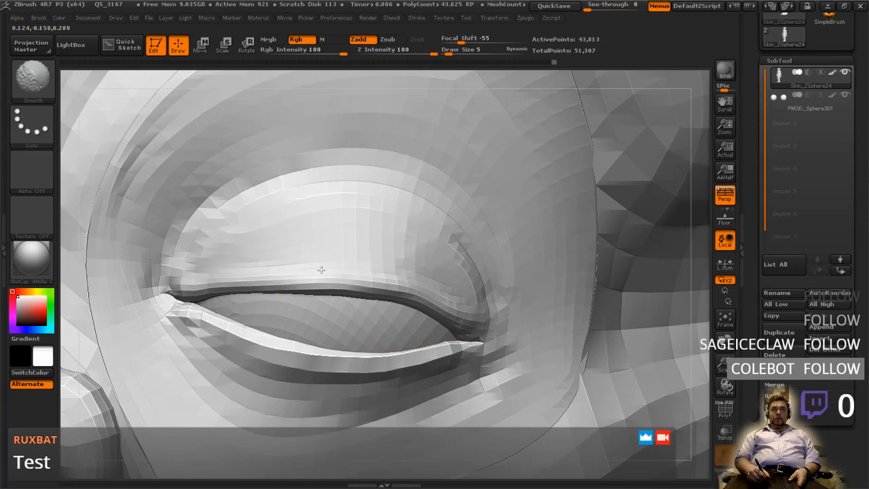
shift+drag(465, 251, 447, 231)
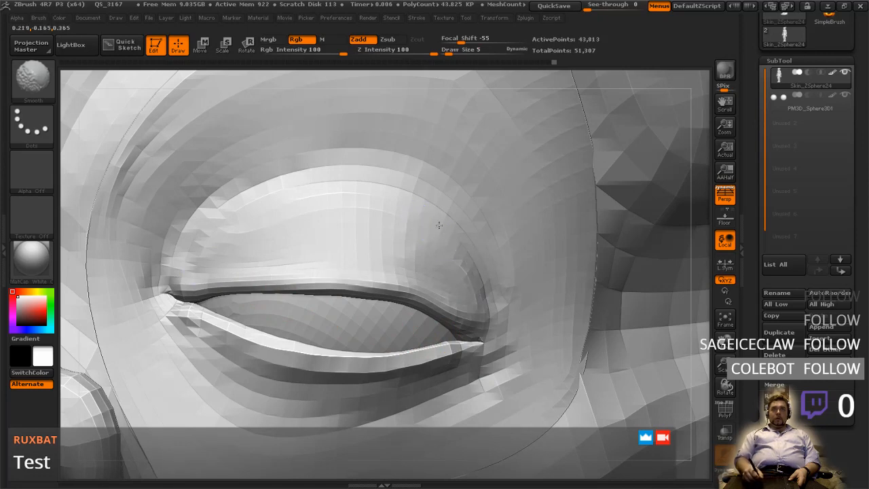
shift+drag(238, 222, 246, 218)
mouse_move(433, 204)
shift+mouse_down()
mouse_move(485, 275)
mouse_move(484, 305)
shift+mouse_up()
mouse_move(484, 312)
right_down()
mouse_move(467, 310)
mouse_move(483, 296)
mouse_move(432, 303)
right_up()
ctrl+right_drag(372, 289, 301, 296)
mouse_move(305, 266)
ctrl+right_down()
mouse_move(305, 242)
mouse_move(319, 239)
ctrl+right_up()
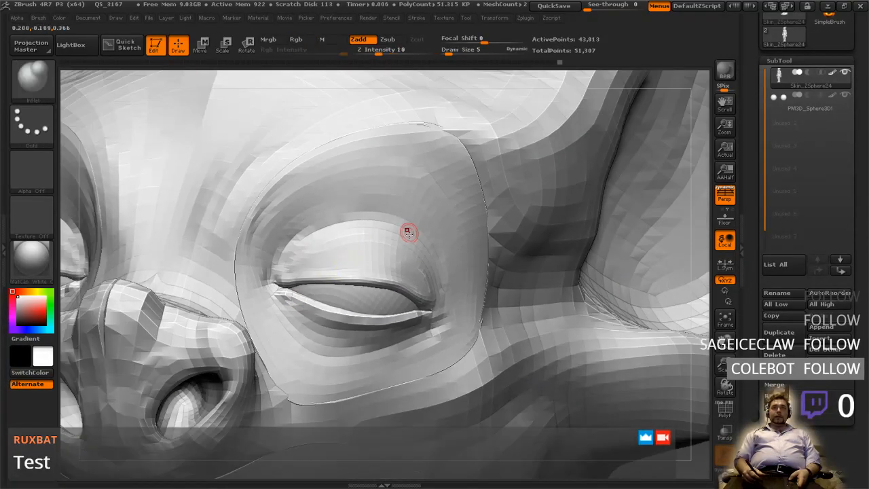
- Show the polyframe and smooth the topology along the border of the purple eye polygroup, including its inner side by the nose
click(726, 410)
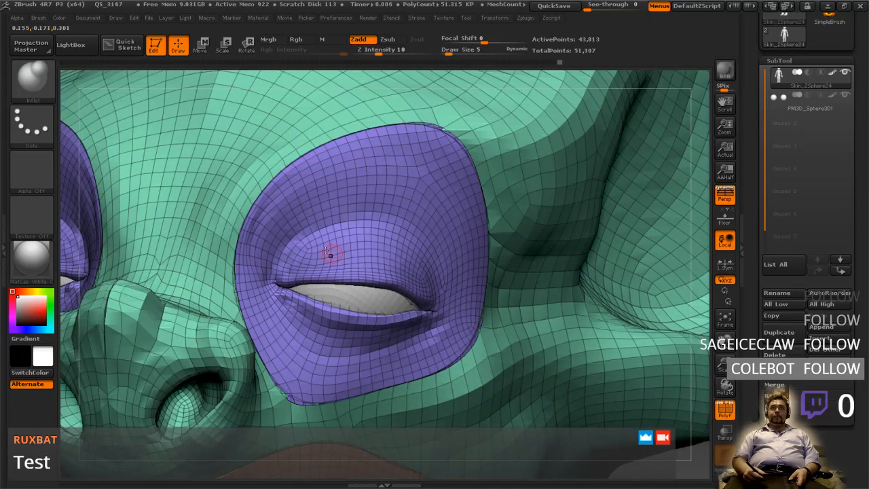
mouse_move(264, 192)
shift+mouse_down()
mouse_move(310, 145)
mouse_move(416, 124)
mouse_move(458, 140)
mouse_move(469, 170)
shift+mouse_up()
mouse_move(482, 209)
shift+mouse_down()
mouse_move(475, 336)
mouse_move(434, 370)
mouse_move(299, 399)
mouse_move(275, 370)
shift+mouse_up()
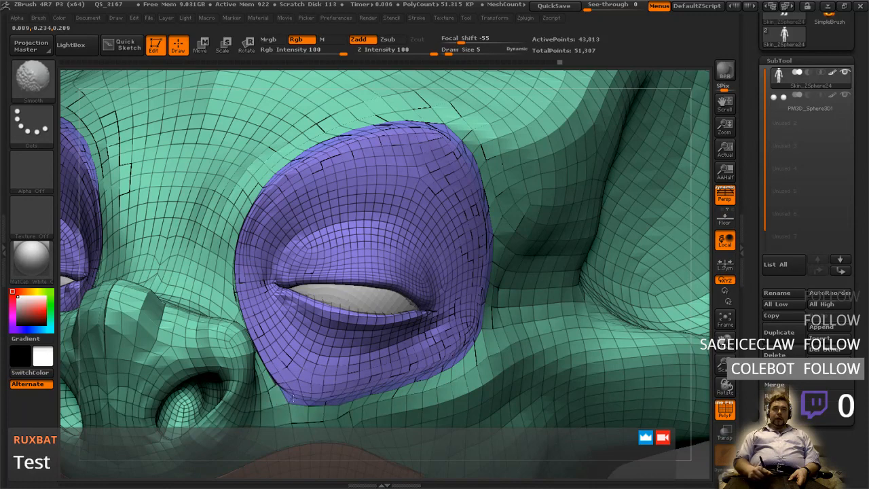
right_drag(272, 354, 257, 353)
shift+drag(258, 353, 246, 329)
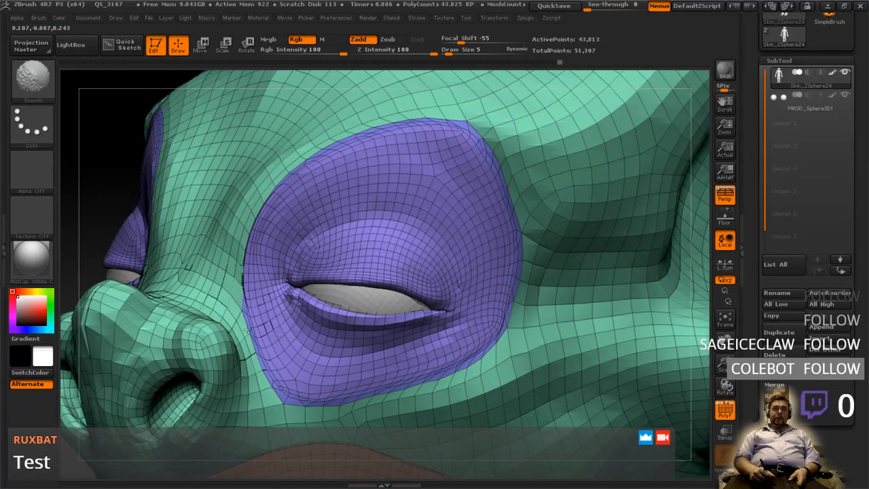
mouse_move(239, 289)
shift+mouse_down()
mouse_move(252, 231)
mouse_move(284, 178)
mouse_move(251, 236)
shift+mouse_up()
mouse_move(247, 306)
shift+mouse_down()
mouse_move(275, 377)
mouse_move(312, 395)
shift+mouse_up()
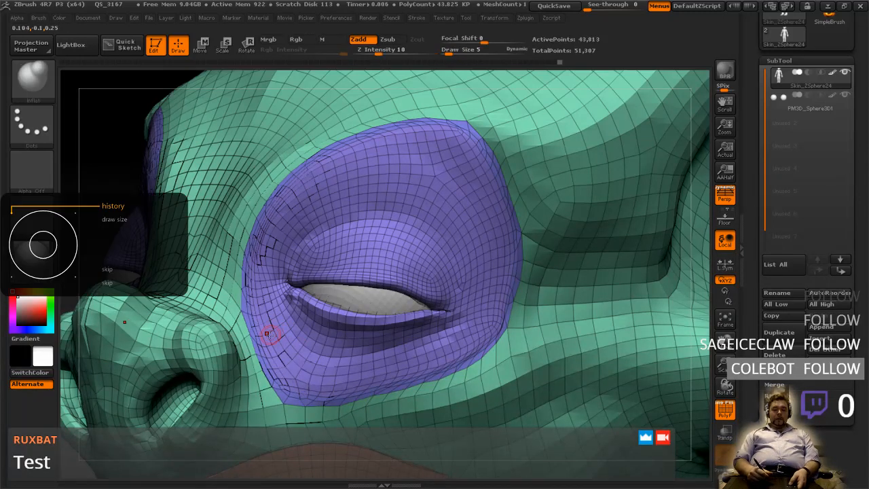
- Set the draw size to 7 and smooth the outer and lower edges of the eye polygroup
key(])
key(])
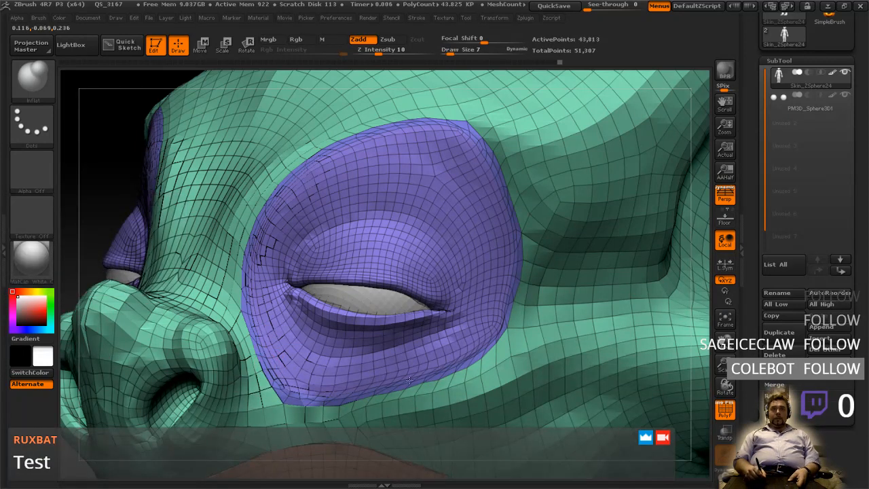
mouse_move(510, 308)
shift+mouse_down()
mouse_move(503, 325)
mouse_move(518, 264)
shift+mouse_up()
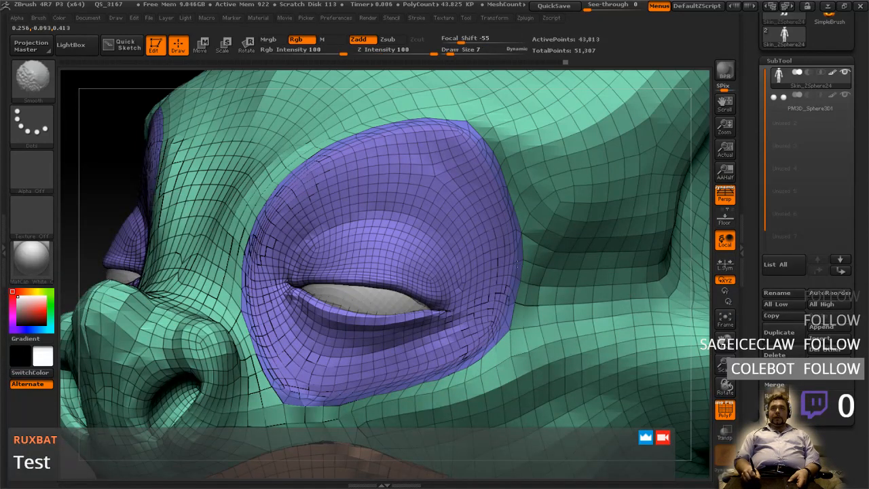
mouse_move(502, 317)
shift+mouse_down()
mouse_move(423, 367)
mouse_move(305, 397)
mouse_move(273, 361)
mouse_move(243, 278)
mouse_move(261, 180)
mouse_move(278, 203)
mouse_move(367, 140)
mouse_move(421, 133)
mouse_move(474, 144)
mouse_move(500, 194)
shift+mouse_up()
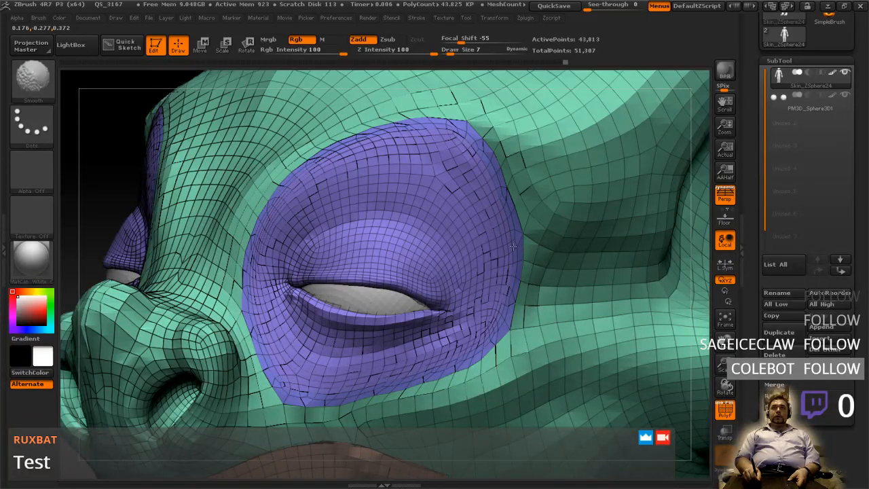
- Set the draw size to 8 and display the polyframe with polygroup colours around the cheek and mouth
click(724, 409)
right_drag(465, 306, 456, 350)
ctrl+right_drag(443, 387, 429, 360)
mouse_move(429, 360)
right_down()
mouse_move(446, 366)
mouse_move(434, 367)
right_up()
mouse_move(435, 367)
ctrl+right_down()
mouse_move(429, 352)
mouse_move(712, 422)
ctrl+right_up()
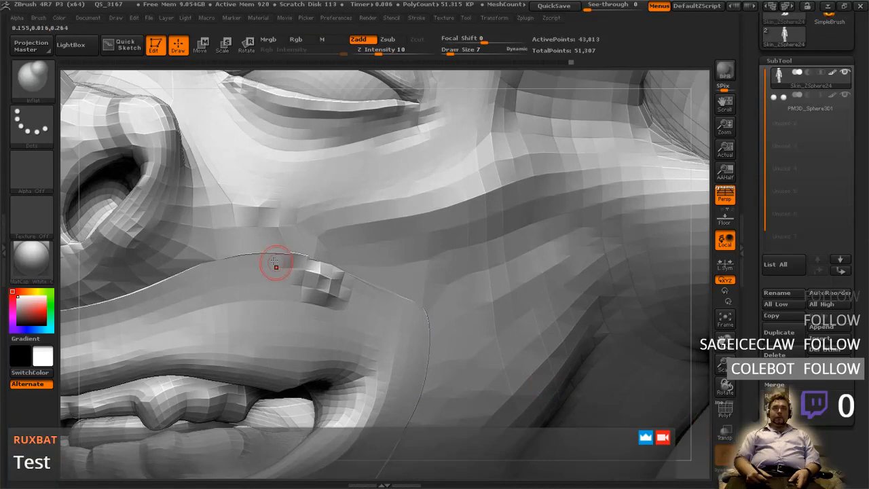
click(725, 410)
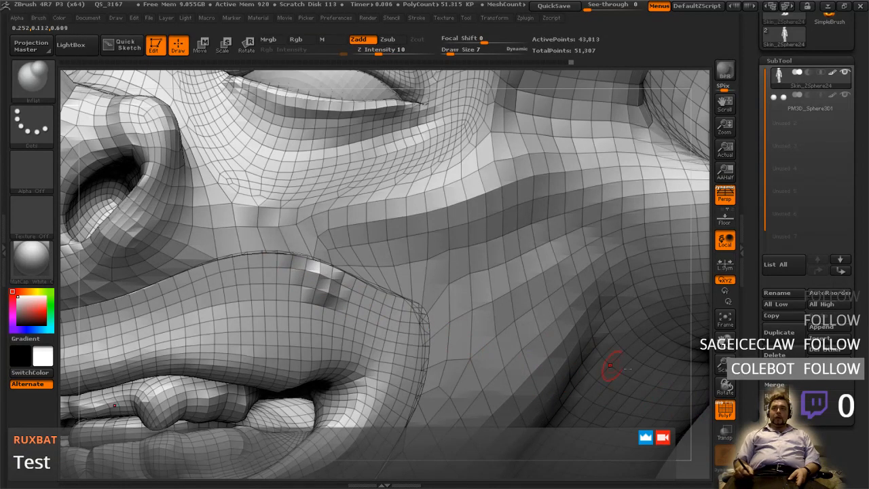
click(726, 411)
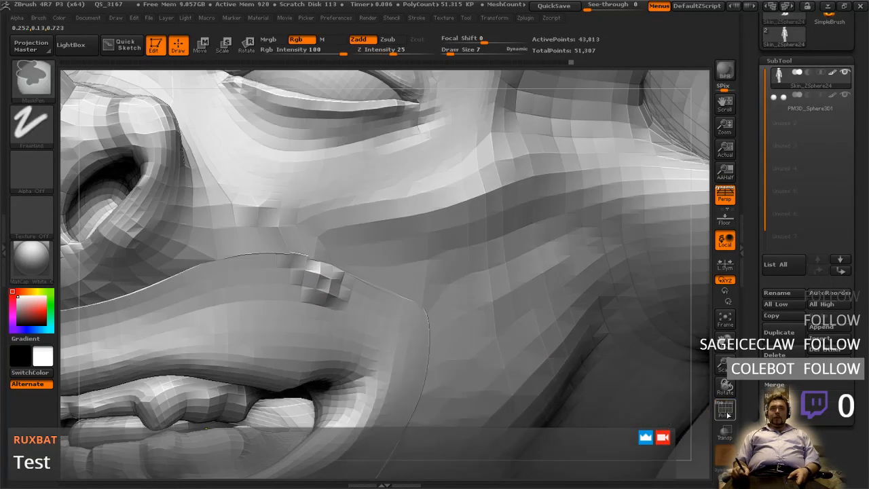
click(725, 410)
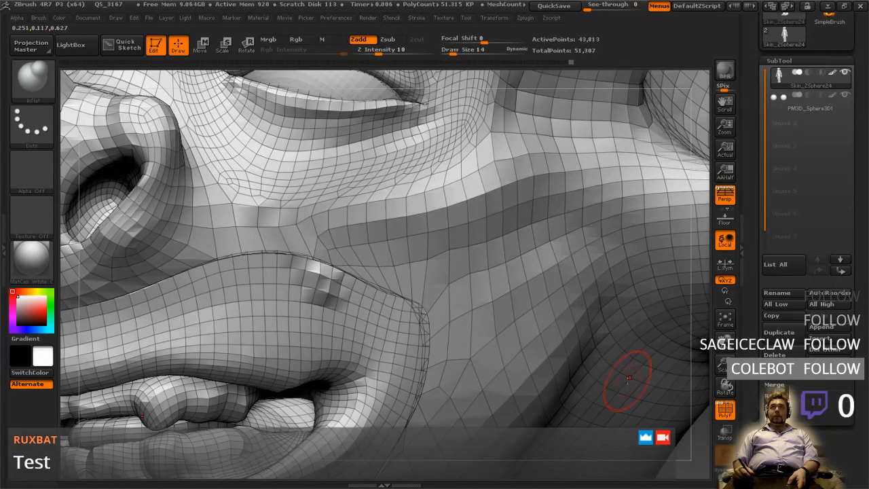
key(bracketleft)
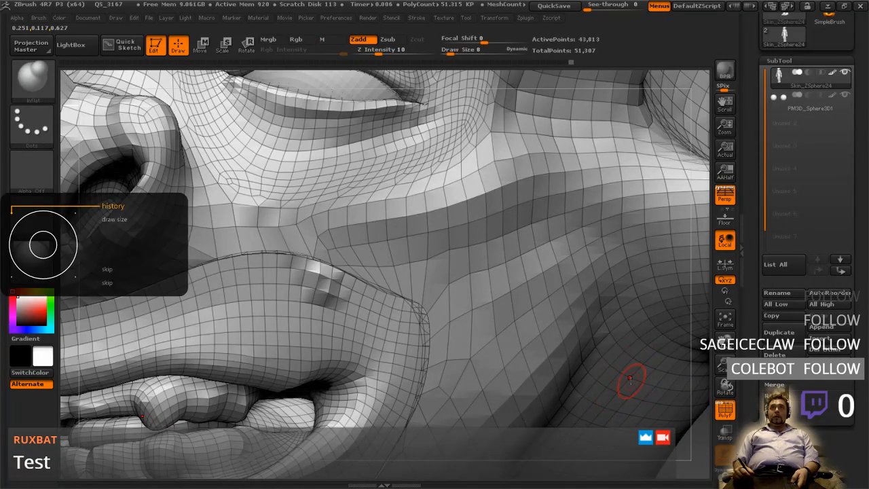
key(ctrl+shift)
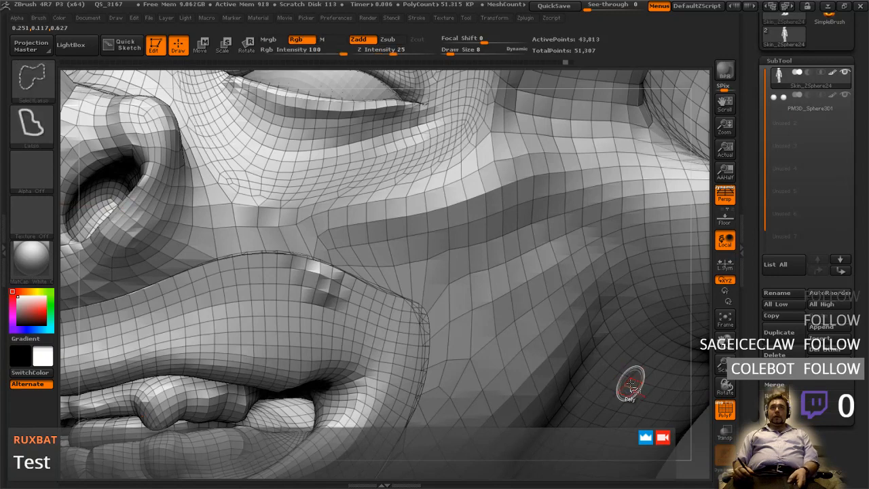
click(724, 407)
click(726, 407)
click(731, 408)
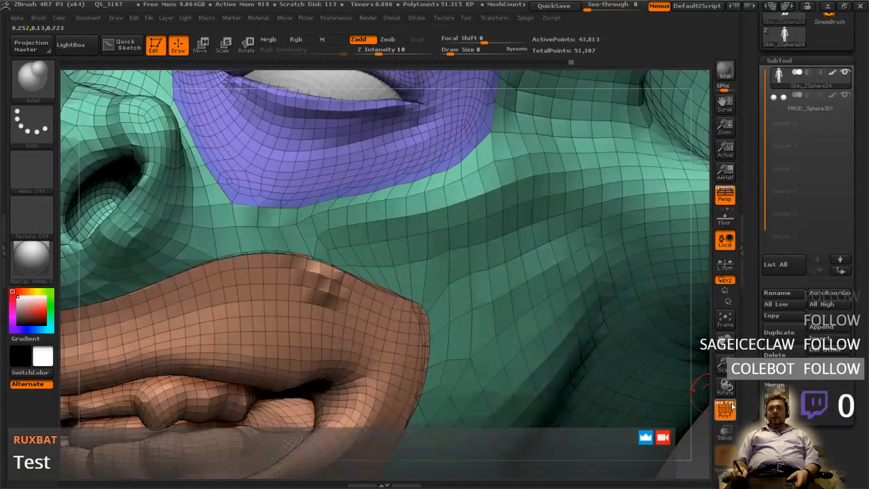
click(731, 407)
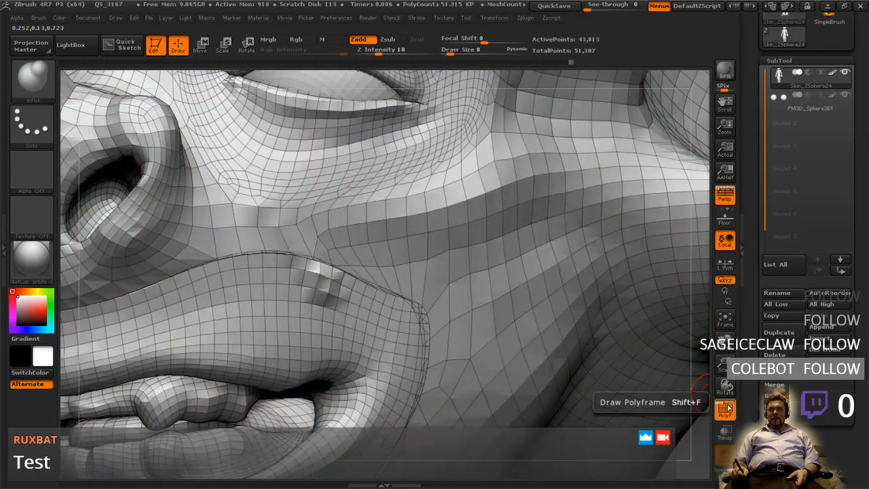
click(726, 407)
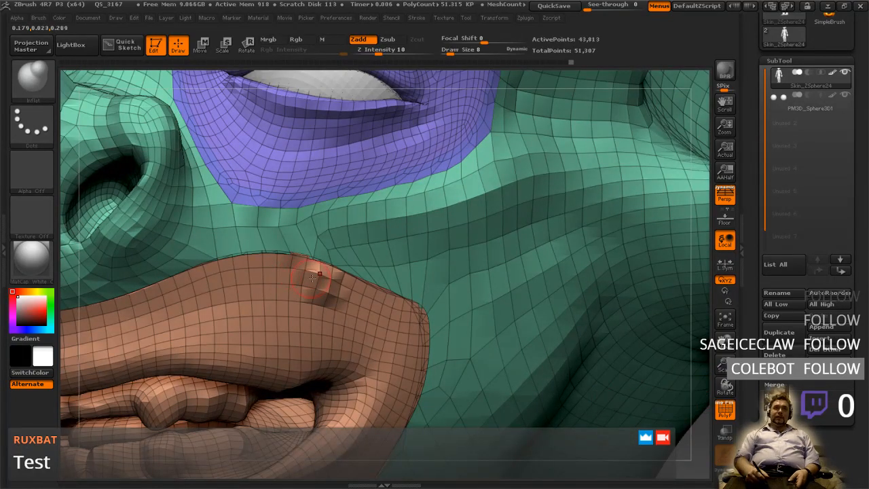
- Smooth the bump above the upper lip and the mouth polygroup's topology around to the mouth corner
mouse_move(312, 287)
shift+mouse_down()
mouse_move(330, 269)
mouse_move(346, 277)
mouse_move(274, 257)
mouse_move(407, 298)
mouse_move(428, 339)
mouse_move(407, 347)
shift+mouse_up()
right_drag(407, 348, 468, 325)
mouse_move(335, 296)
shift+mouse_down()
mouse_move(336, 252)
mouse_move(295, 288)
mouse_move(89, 322)
mouse_move(182, 339)
mouse_move(102, 312)
mouse_move(82, 326)
mouse_move(347, 262)
mouse_move(406, 288)
shift+mouse_up()
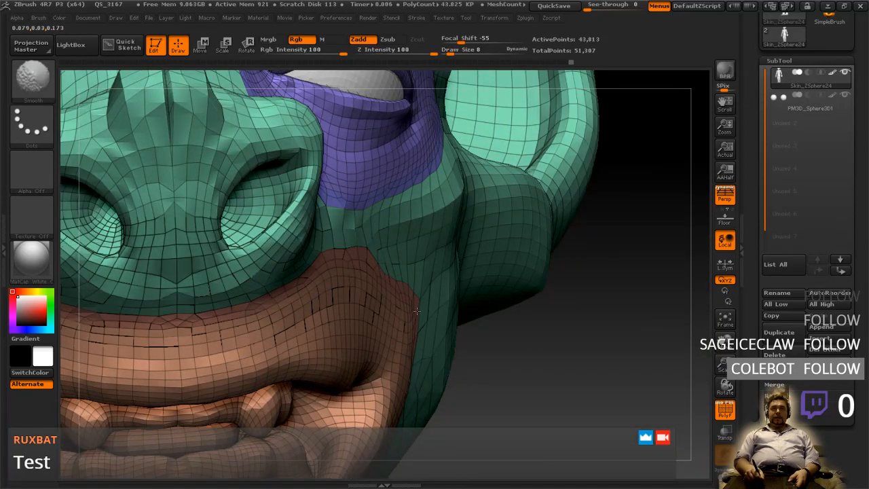
mouse_move(405, 334)
right_down()
mouse_move(378, 316)
mouse_move(440, 324)
mouse_move(450, 301)
right_up()
mouse_move(468, 253)
shift+mouse_down()
mouse_move(471, 269)
mouse_move(418, 372)
shift+mouse_up()
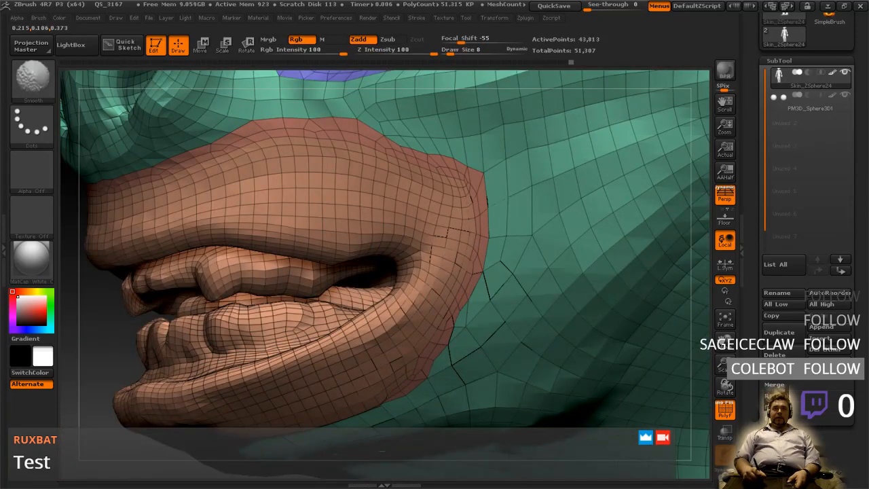
- Smooth the topology beneath the lower lip along the chin border of the mouth polygroup
right_drag(344, 416, 274, 264)
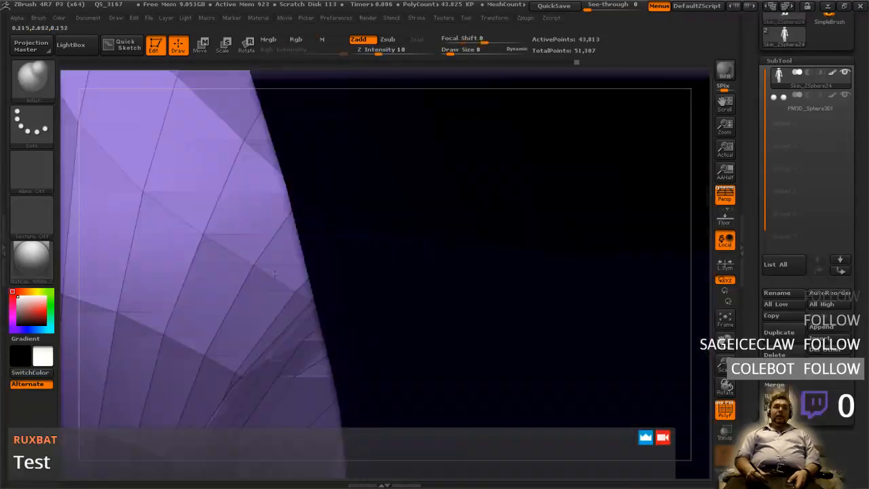
mouse_move(313, 321)
mouse_down()
mouse_move(320, 199)
mouse_move(326, 247)
mouse_move(338, 239)
mouse_move(334, 174)
mouse_move(349, 155)
mouse_move(349, 373)
mouse_move(358, 343)
mouse_move(343, 334)
mouse_move(355, 358)
mouse_up()
key(shift)
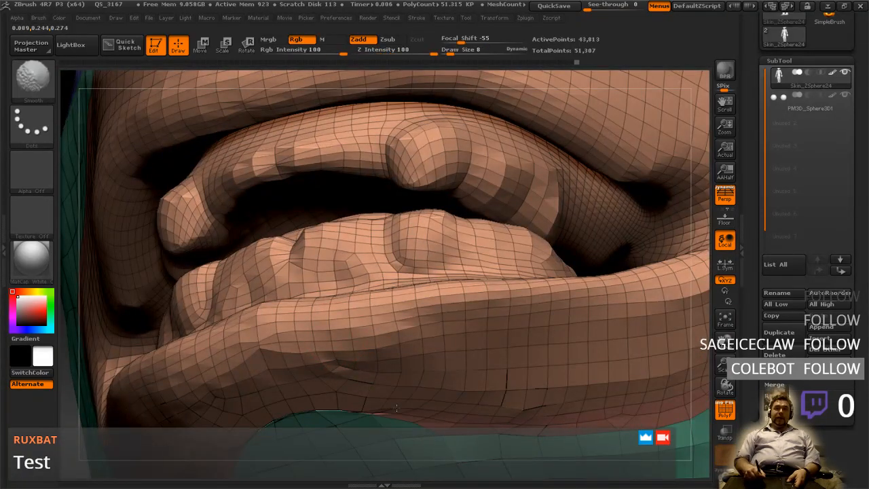
shift+drag(522, 415, 336, 388)
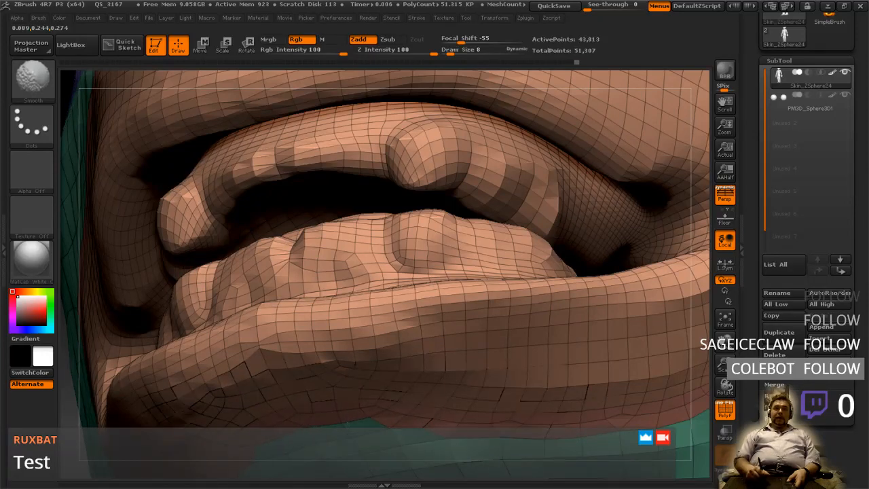
mouse_move(521, 421)
mouse_down()
mouse_move(508, 374)
mouse_move(521, 333)
mouse_up()
- Smooth the mouth polygroup's border beside the mouth corner and up the opposite side to the upper lip
mouse_move(428, 219)
right_down()
mouse_move(420, 259)
mouse_move(441, 186)
mouse_move(413, 242)
mouse_move(371, 268)
mouse_move(376, 278)
mouse_move(333, 312)
right_up()
shift+drag(333, 313, 344, 270)
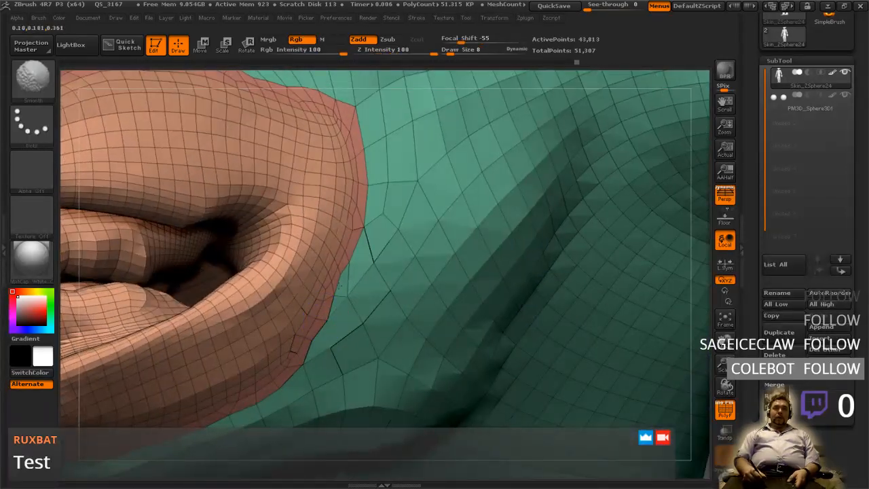
shift+drag(367, 221, 337, 297)
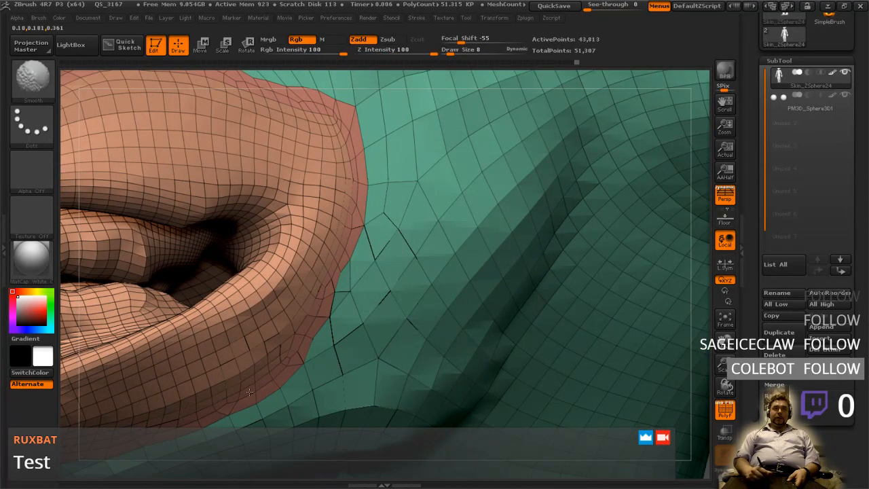
right_drag(270, 351, 359, 293)
right_drag(316, 310, 222, 406)
mouse_move(181, 358)
shift+mouse_down()
mouse_move(171, 224)
mouse_move(229, 128)
shift+mouse_up()
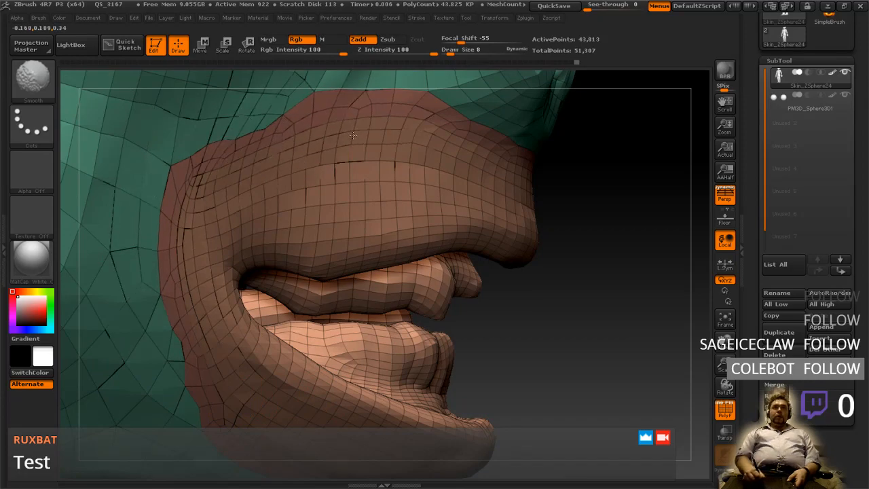
- Isolate the green polygroup of the head and neck
mouse_move(382, 129)
right_down()
mouse_move(380, 240)
mouse_move(368, 299)
mouse_move(374, 257)
mouse_move(397, 234)
mouse_move(516, 229)
mouse_move(441, 295)
mouse_move(512, 278)
mouse_move(502, 285)
mouse_move(584, 305)
mouse_move(516, 279)
right_up()
mouse_move(527, 329)
ctrl+right_down()
mouse_move(532, 312)
mouse_move(513, 285)
ctrl+right_up()
ctrl+right_drag(464, 364, 469, 411)
ctrl+shift+click(478, 372)
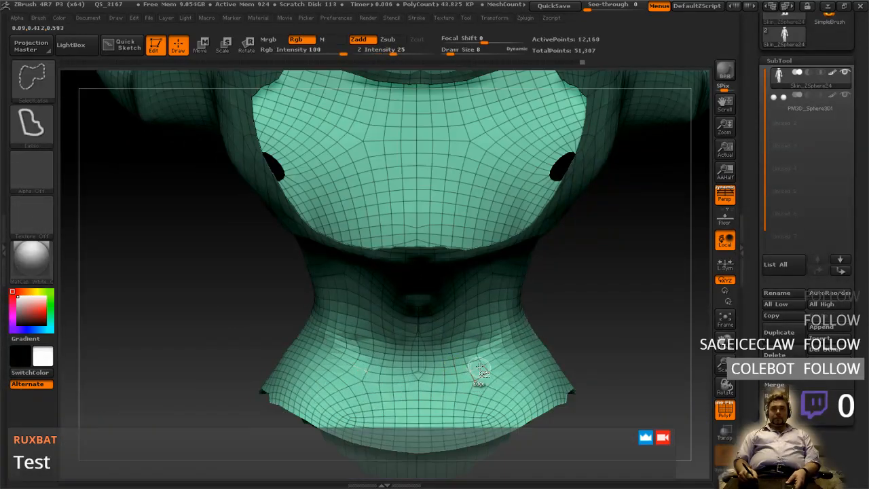
- Hide the stray green piece below the mouth and invert the visibility to show it together with the head and neck
mouse_move(479, 371)
right_down()
mouse_move(467, 315)
mouse_move(452, 314)
mouse_move(473, 352)
right_up()
ctrl+shift+drag(250, 341, 249, 388)
mouse_move(466, 348)
alt+right_down()
mouse_move(457, 391)
mouse_move(454, 340)
mouse_move(465, 384)
mouse_move(442, 339)
mouse_move(443, 297)
mouse_move(436, 330)
mouse_move(416, 306)
mouse_move(497, 306)
mouse_move(462, 381)
mouse_move(572, 402)
mouse_move(592, 397)
mouse_move(563, 360)
mouse_move(568, 313)
mouse_move(591, 349)
mouse_move(523, 382)
mouse_move(535, 382)
mouse_move(533, 343)
mouse_move(557, 336)
mouse_move(547, 358)
mouse_move(557, 344)
alt+right_up()
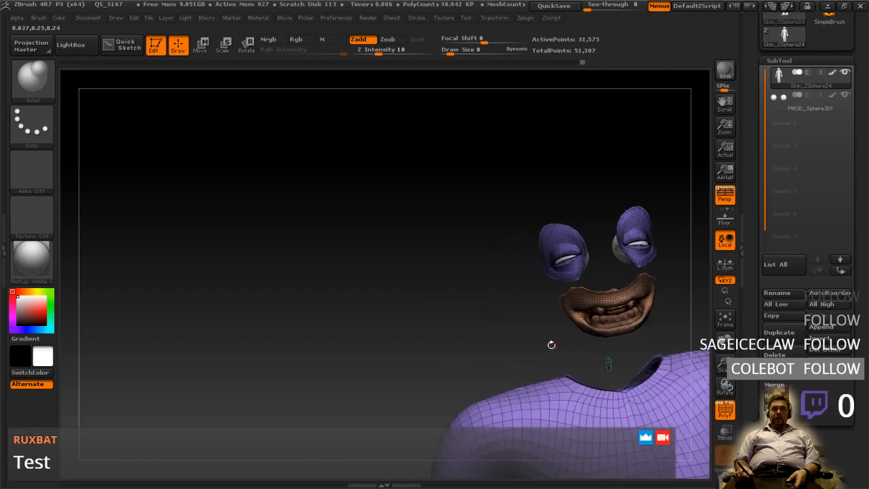
ctrl+shift+drag(437, 297, 434, 326)
right_drag(465, 313, 561, 333)
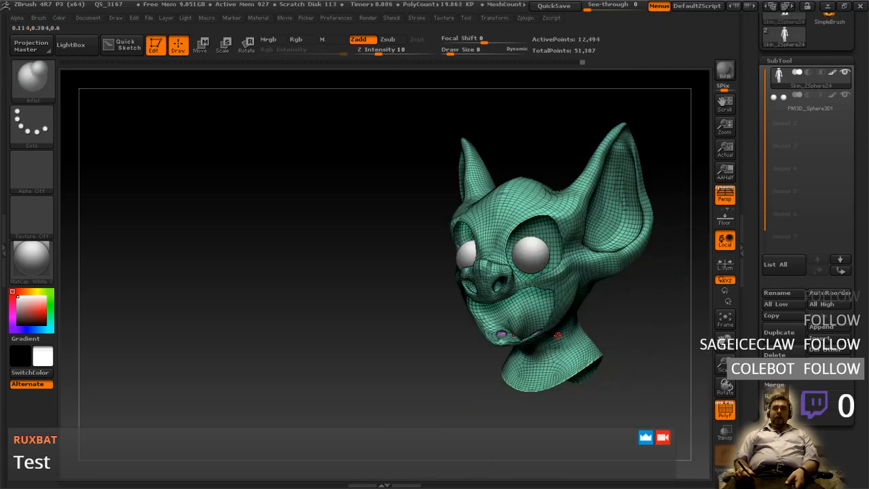
ctrl+shift+drag(562, 338, 560, 339)
mouse_move(570, 352)
right_down()
mouse_move(617, 355)
mouse_move(604, 384)
mouse_move(572, 349)
mouse_move(555, 386)
mouse_move(528, 405)
right_up()
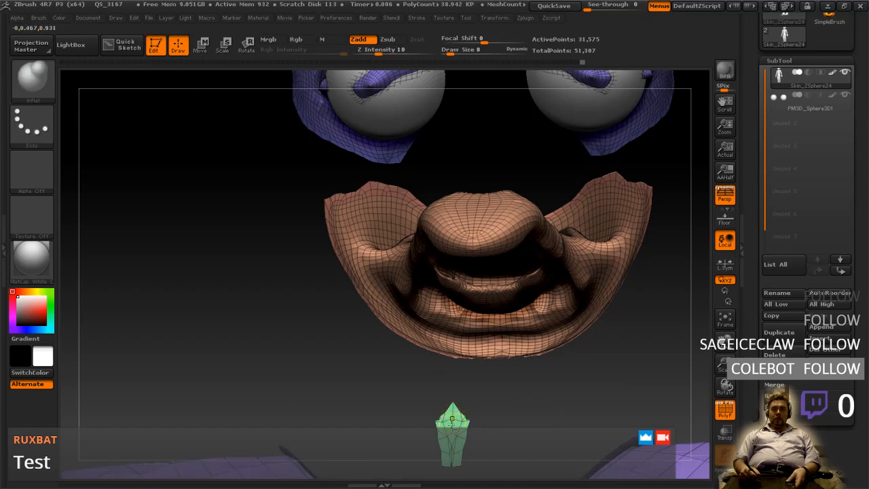
ctrl+shift+click(455, 426)
mouse_move(446, 407)
right_down()
mouse_move(510, 364)
mouse_move(482, 288)
right_up()
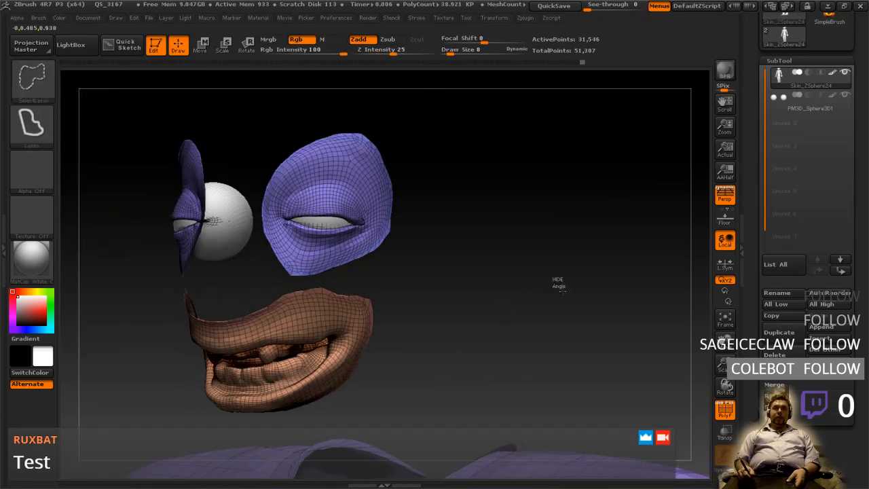
ctrl+shift+drag(558, 281, 557, 308)
- Merge the visible head and neck, including the small stray patches, into one polygroup with GroupVisible
right_drag(547, 309, 421, 351)
right_drag(367, 377, 420, 396)
mouse_move(561, 342)
ctrl+right_down()
mouse_move(576, 322)
mouse_move(581, 360)
mouse_move(592, 305)
ctrl+right_up()
mouse_move(589, 343)
alt+right_down()
mouse_move(562, 382)
mouse_move(557, 362)
mouse_move(545, 394)
mouse_move(577, 326)
mouse_move(564, 345)
mouse_move(595, 362)
alt+right_up()
drag(795, 407, 797, 240)
click(790, 418)
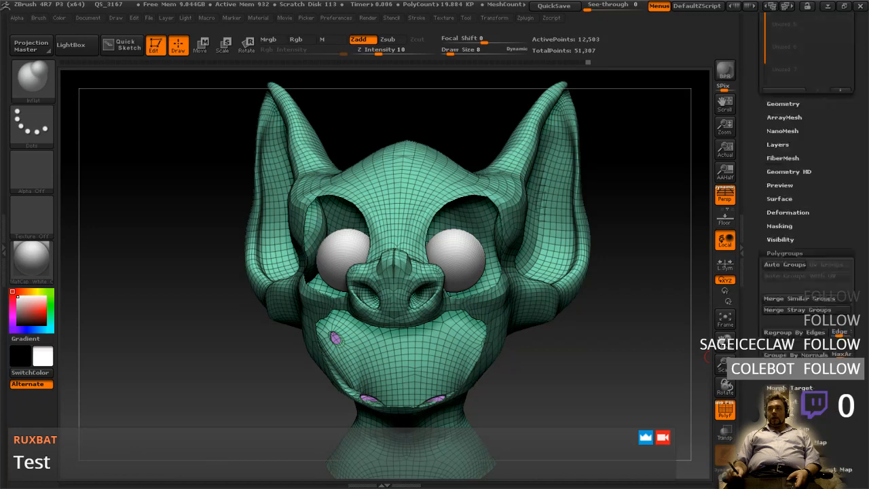
mouse_move(583, 384)
ctrl+right_down()
mouse_move(592, 229)
mouse_move(556, 279)
mouse_move(532, 137)
mouse_move(478, 139)
mouse_move(471, 283)
mouse_move(543, 327)
mouse_move(577, 327)
ctrl+right_up()
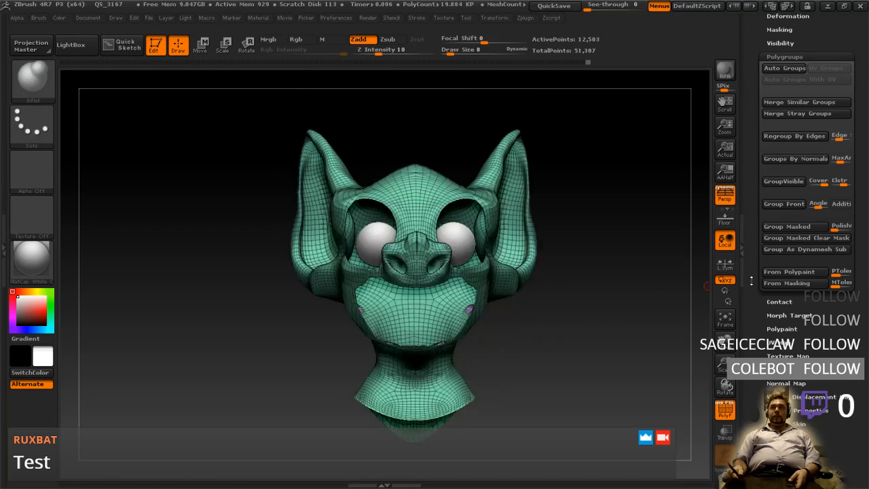
click(783, 181)
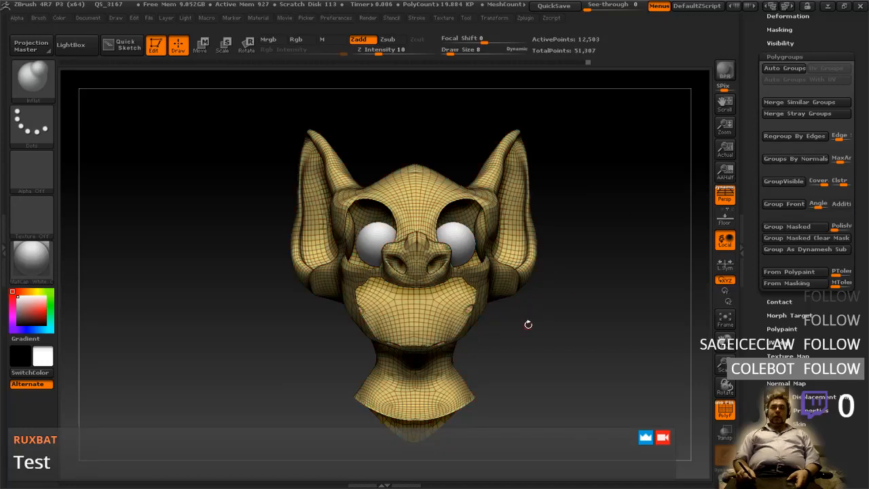
- Switch to the ZRemesherGuides brush for drawing guide curves on the head
mouse_move(530, 327)
mouse_down()
mouse_move(500, 351)
mouse_move(525, 333)
mouse_up()
mouse_move(525, 333)
ctrl+right_down()
mouse_move(513, 351)
mouse_move(521, 329)
ctrl+right_up()
alt+right_drag(524, 268, 519, 367)
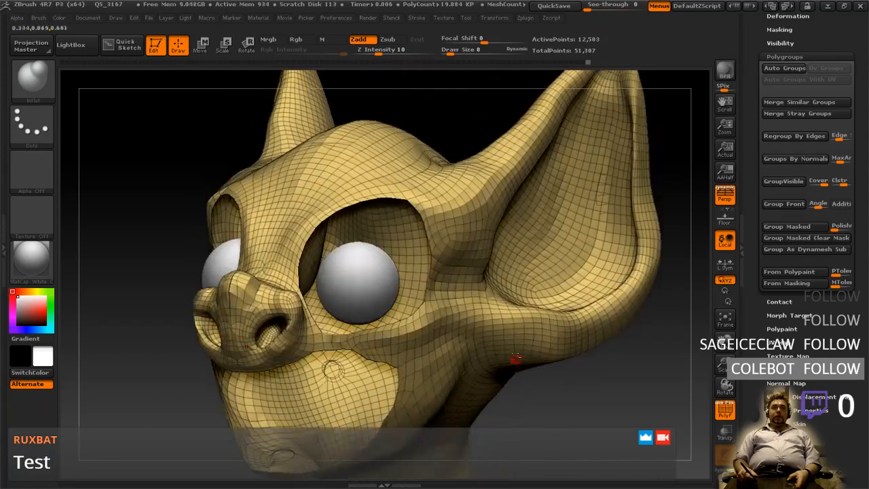
ctrl+right_drag(475, 266, 481, 301)
alt+right_drag(445, 231, 482, 368)
mouse_move(481, 302)
right_down()
mouse_move(468, 322)
mouse_move(475, 309)
mouse_move(478, 323)
mouse_move(492, 274)
mouse_move(477, 292)
right_up()
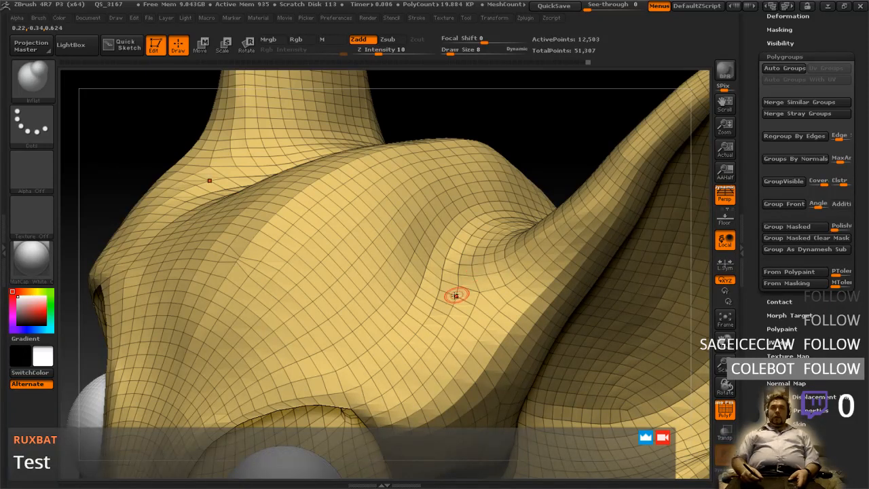
click(34, 98)
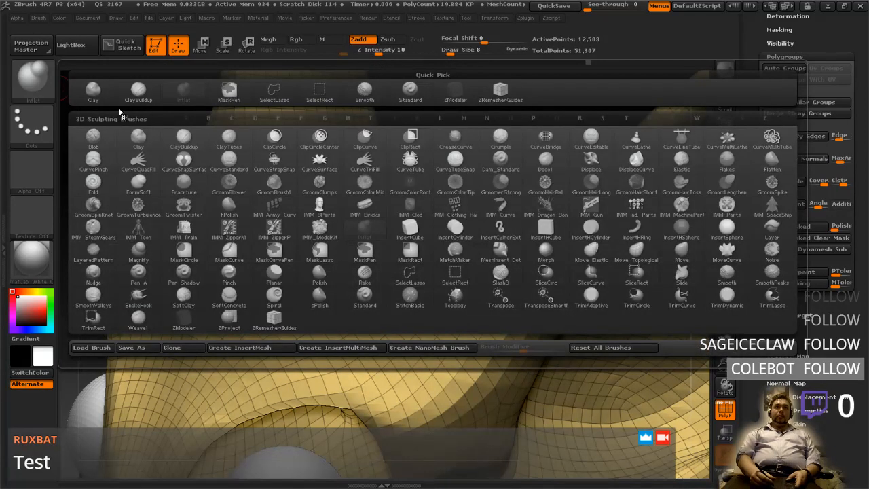
click(229, 92)
click(196, 118)
key(b)
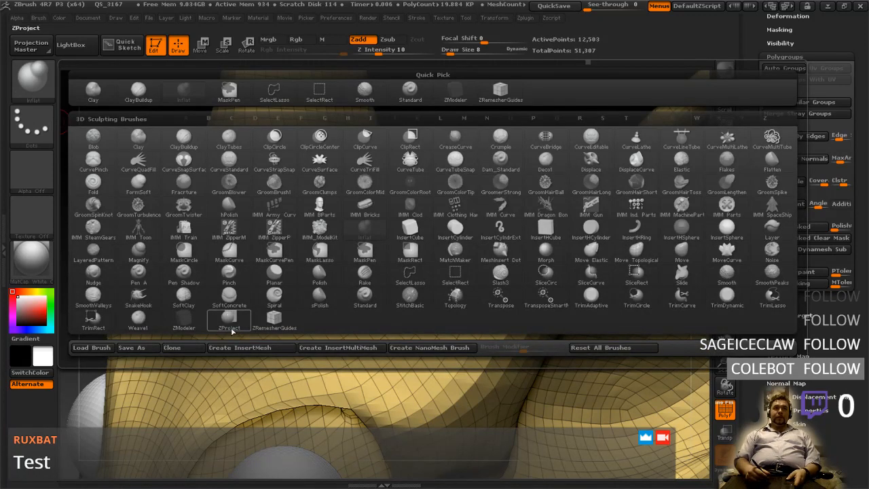
click(274, 319)
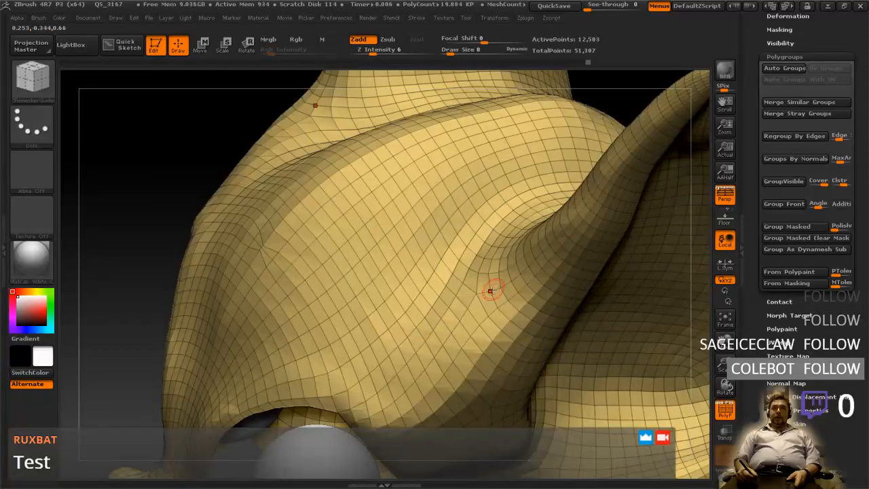
- Draw a guide curve from beside the nose up along the inner side and over the upper rim of the eye socket
right_drag(492, 291, 498, 300)
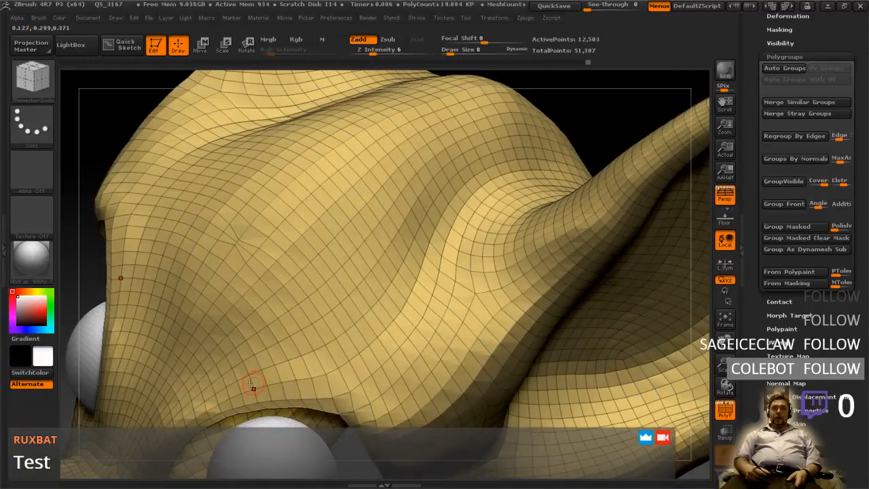
shift+right_drag(330, 345, 351, 316)
right_drag(295, 383, 313, 363)
alt+right_drag(269, 404, 274, 325)
mouse_move(275, 325)
right_down()
mouse_move(298, 341)
mouse_move(326, 329)
mouse_move(270, 347)
right_up()
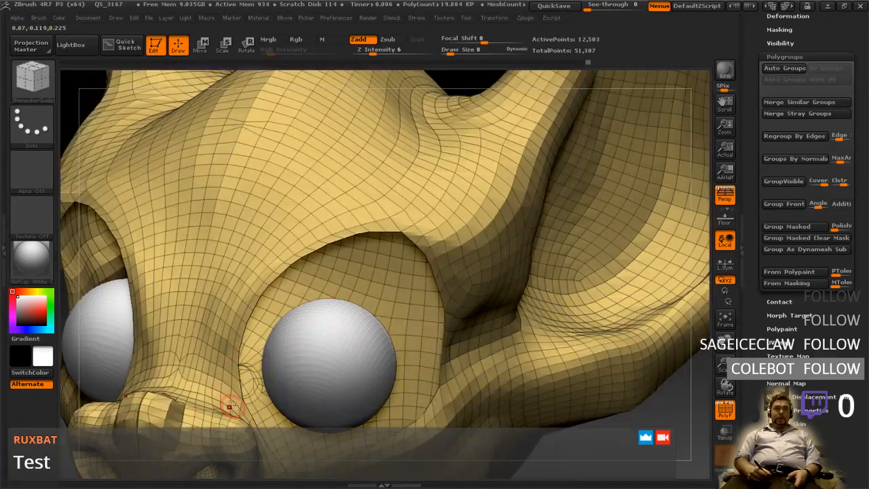
right_drag(229, 406, 221, 400)
mouse_move(241, 433)
right_down()
mouse_move(244, 418)
mouse_move(235, 424)
mouse_move(252, 363)
right_up()
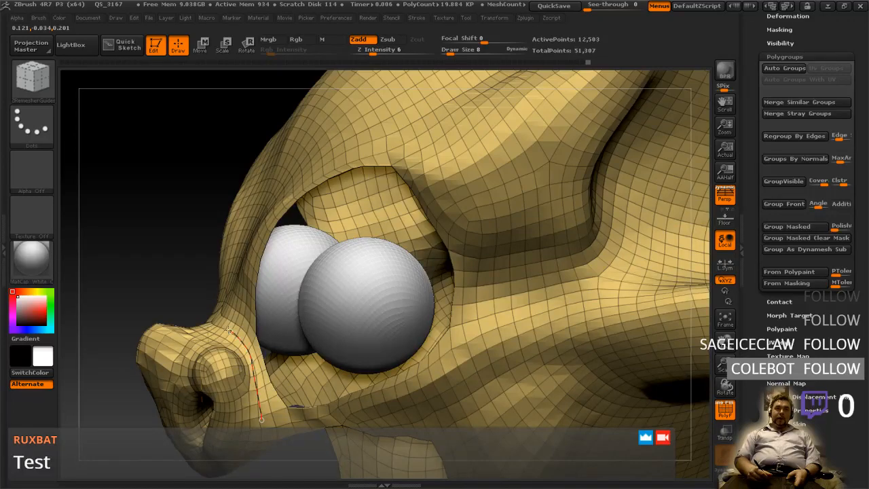
mouse_move(233, 312)
right_down()
mouse_move(273, 337)
mouse_move(255, 367)
right_up()
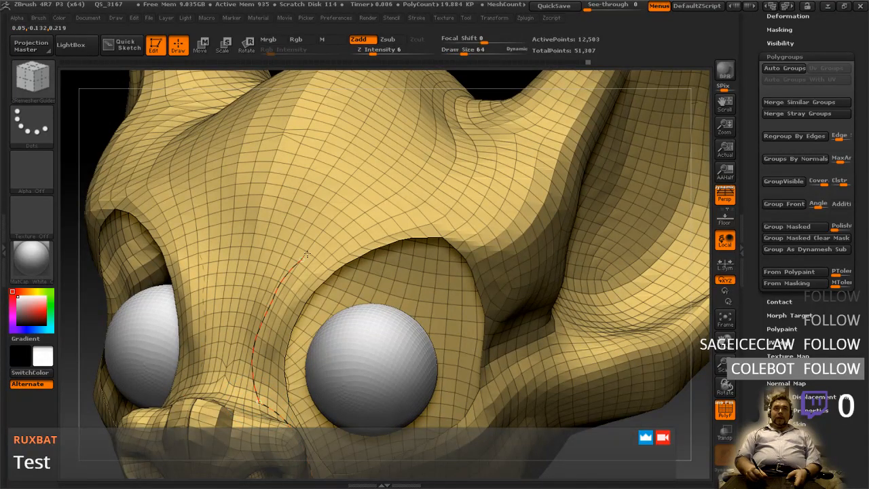
drag(466, 206, 469, 207)
mouse_move(499, 194)
right_down()
mouse_move(465, 264)
mouse_move(449, 275)
mouse_move(476, 308)
right_up()
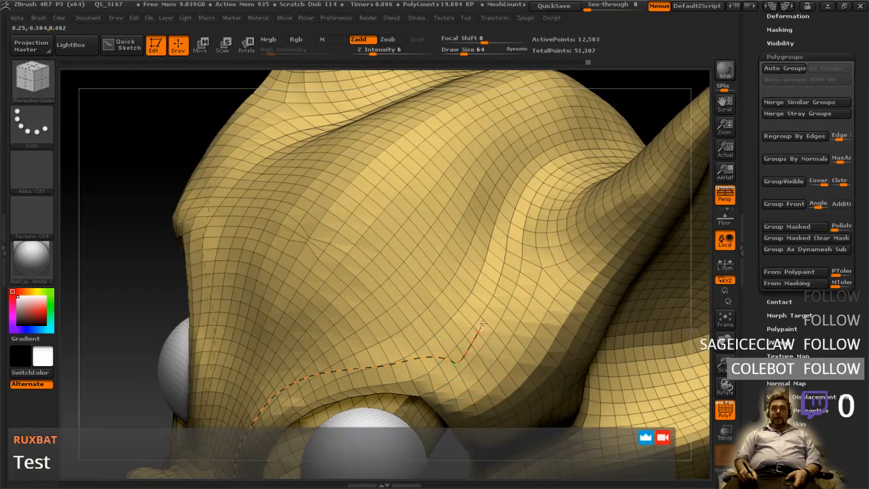
- Extend a guide curve from the brow across the top of the ear's base and down behind the ear
drag(591, 167, 592, 166)
mouse_move(582, 194)
right_down()
mouse_move(564, 295)
mouse_move(614, 265)
mouse_move(378, 320)
mouse_move(452, 294)
mouse_move(467, 242)
mouse_move(510, 192)
right_up()
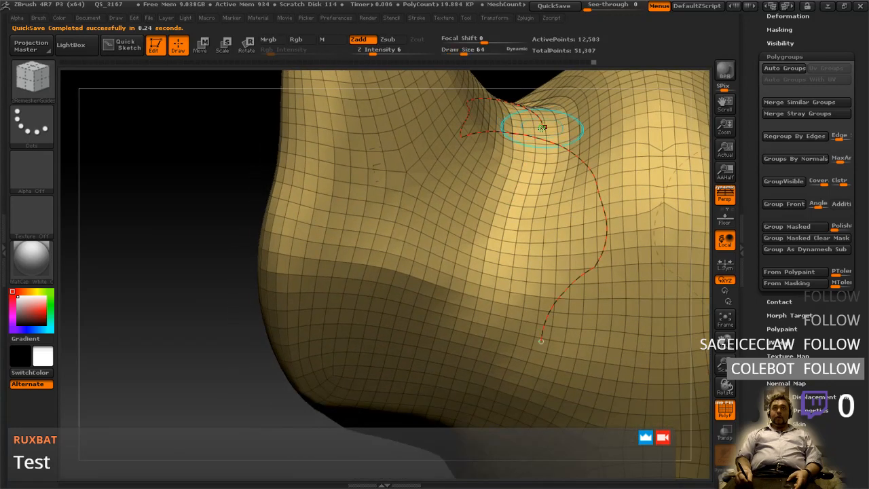
drag(542, 127, 523, 170)
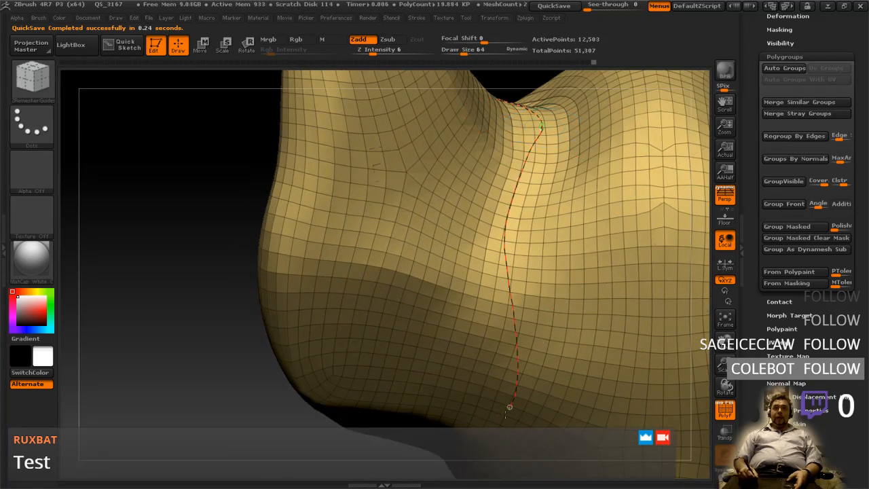
drag(472, 460, 469, 463)
- Continue the ear-base guide curve beneath the ear and forward up to the front of its base
mouse_move(441, 421)
right_down()
mouse_move(487, 374)
mouse_move(516, 370)
mouse_move(472, 386)
mouse_move(478, 360)
mouse_move(461, 333)
mouse_move(509, 317)
right_up()
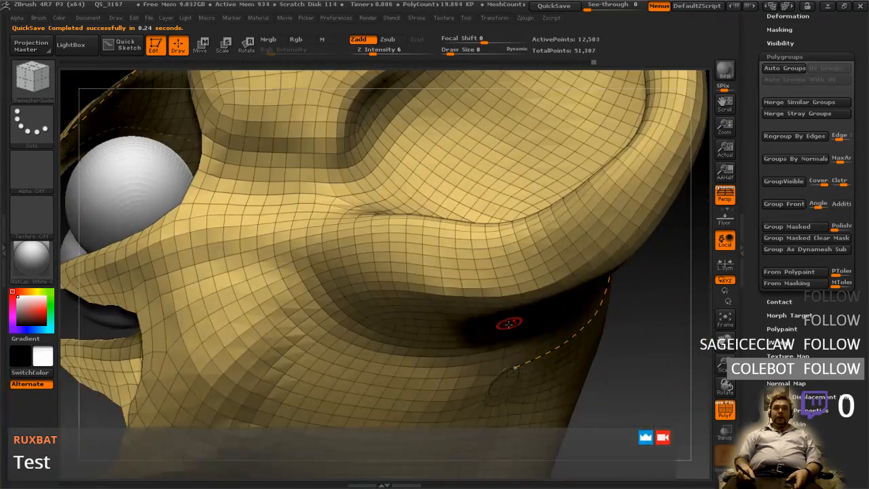
drag(514, 368, 497, 369)
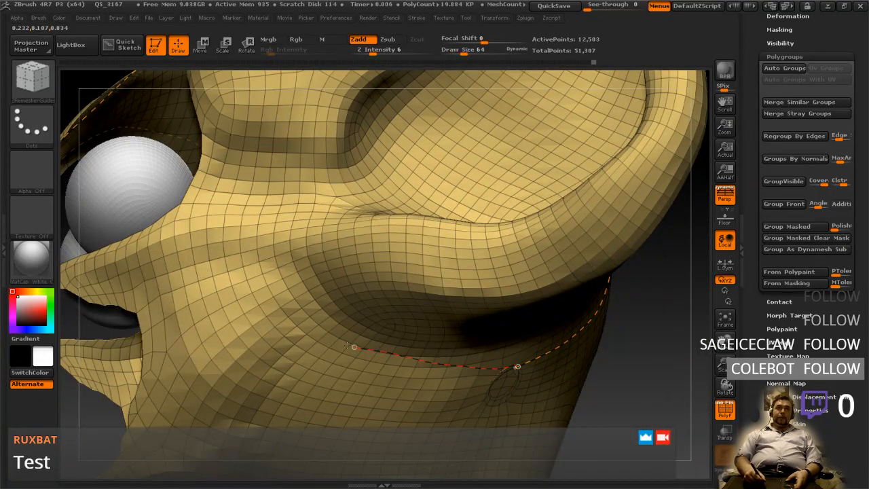
drag(362, 205, 364, 207)
- Draw a guide curve along the lower edge of the brow ridge from the eye socket into the ear's front fold
mouse_move(388, 231)
right_down()
mouse_move(363, 230)
mouse_move(399, 275)
mouse_move(398, 301)
mouse_move(385, 301)
mouse_move(398, 291)
mouse_move(411, 351)
mouse_move(309, 318)
right_up()
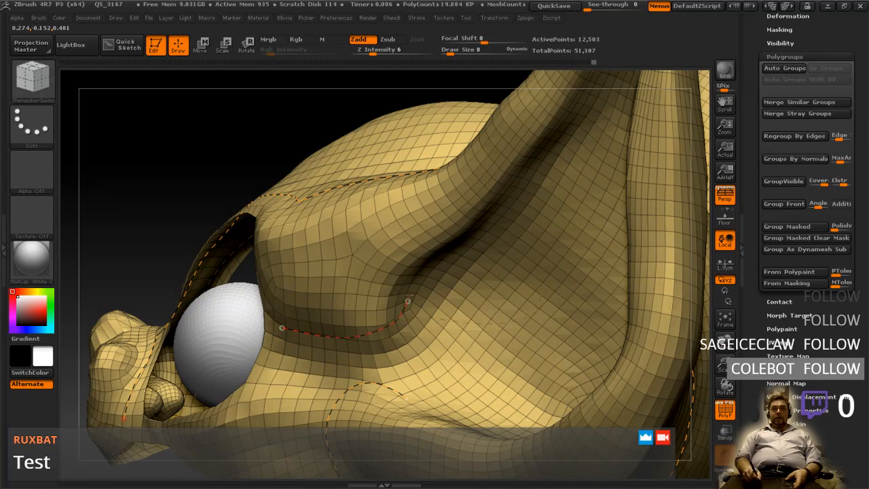
mouse_move(406, 276)
right_down()
mouse_move(360, 282)
mouse_move(517, 228)
mouse_move(548, 190)
mouse_move(548, 244)
mouse_move(469, 324)
right_up()
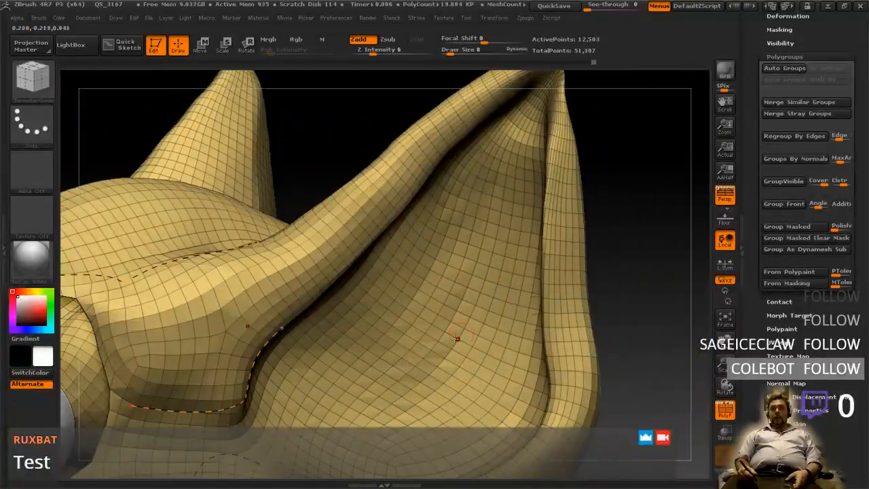
mouse_move(300, 361)
right_down()
mouse_move(330, 329)
mouse_move(356, 328)
mouse_move(417, 355)
right_up()
- Draw a guide curve inside the ear along its lower and outer rim and extend it up to the ear tip
mouse_move(484, 329)
right_down()
mouse_move(503, 364)
mouse_move(456, 423)
right_up()
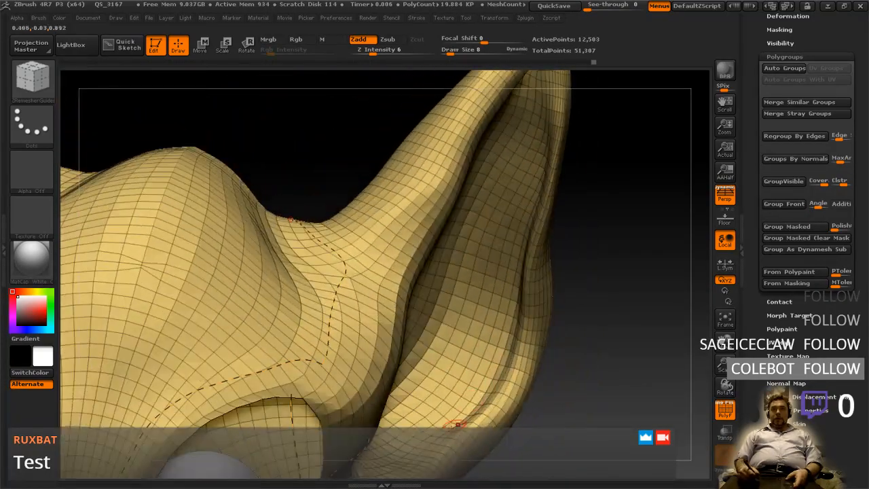
mouse_move(411, 459)
right_down()
mouse_move(420, 399)
mouse_move(448, 346)
mouse_move(446, 358)
right_up()
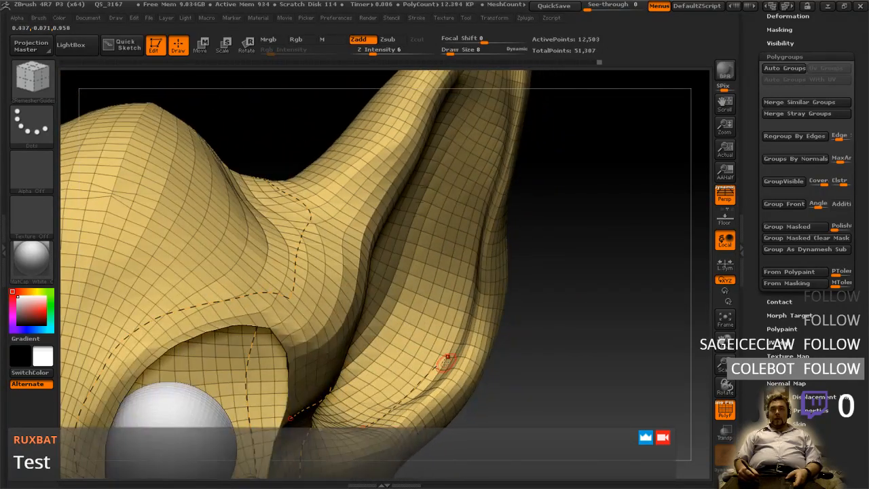
mouse_move(384, 400)
alt+mouse_down()
mouse_move(366, 421)
mouse_move(349, 424)
alt+mouse_up()
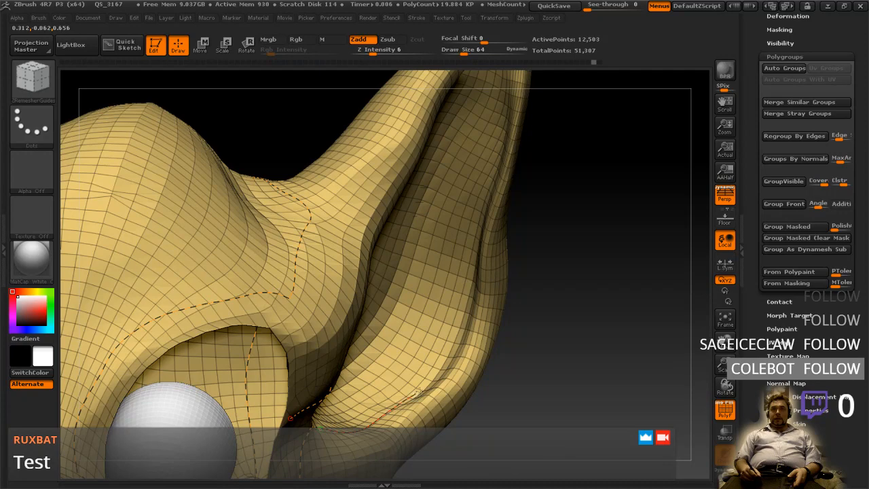
mouse_move(469, 303)
right_down()
mouse_move(482, 285)
mouse_move(488, 312)
mouse_move(477, 353)
mouse_move(496, 314)
right_up()
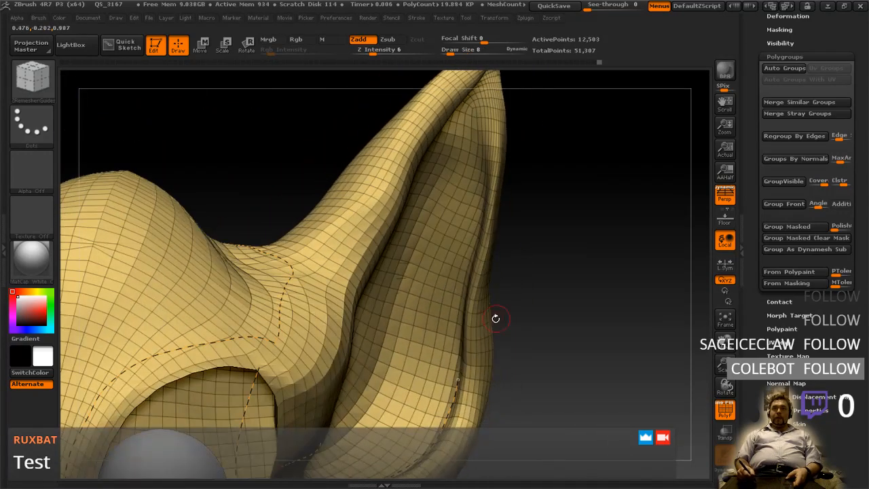
right_drag(456, 364, 464, 371)
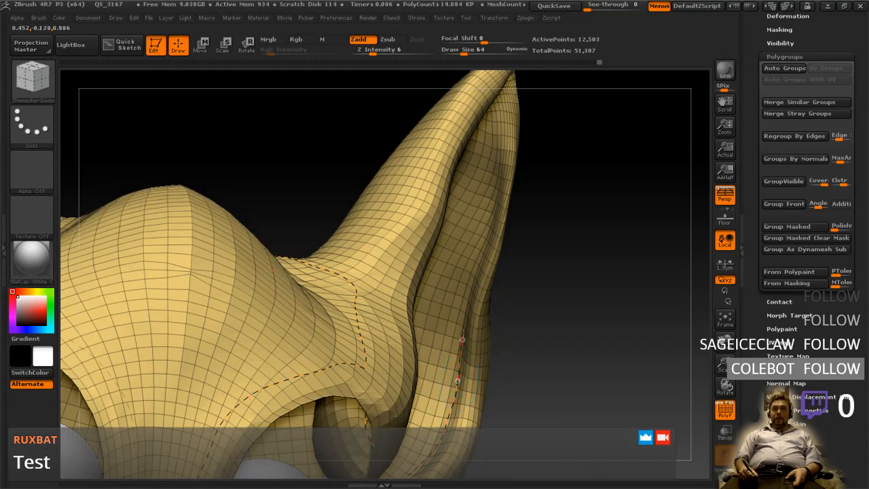
drag(485, 259, 492, 226)
mouse_move(492, 225)
right_down()
mouse_move(495, 218)
mouse_move(500, 265)
mouse_move(486, 294)
mouse_move(496, 289)
mouse_move(477, 279)
right_up()
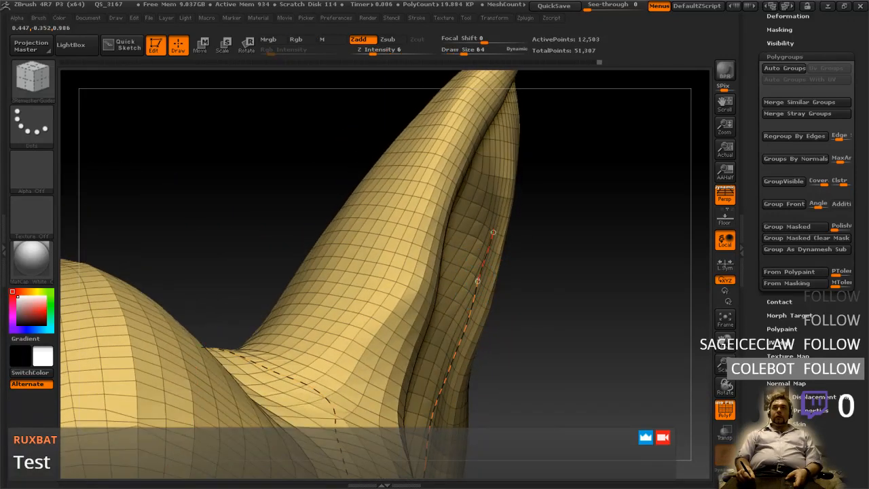
mouse_move(498, 203)
right_down()
mouse_move(495, 178)
mouse_move(486, 228)
right_up()
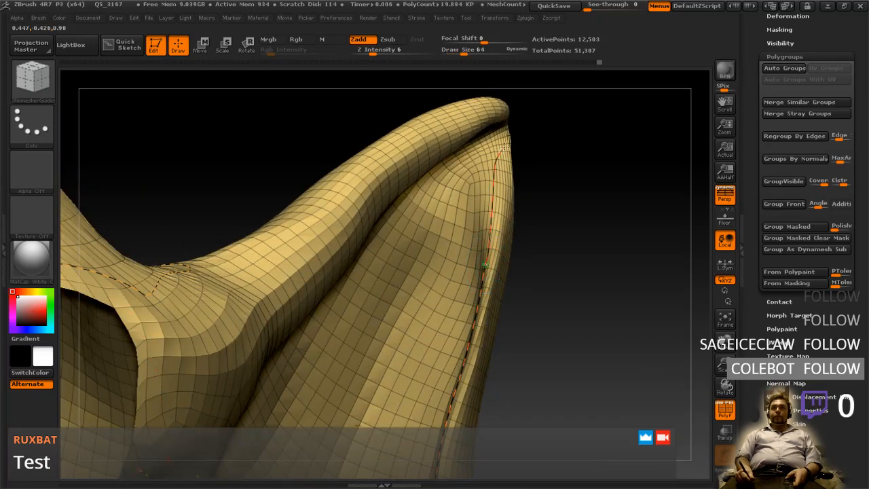
- Extend the brow-ridge guide curve up from the fold onto the ear's inner front edge
mouse_move(508, 143)
right_down()
mouse_move(368, 337)
mouse_move(409, 363)
mouse_move(394, 305)
mouse_move(391, 376)
mouse_move(364, 343)
right_up()
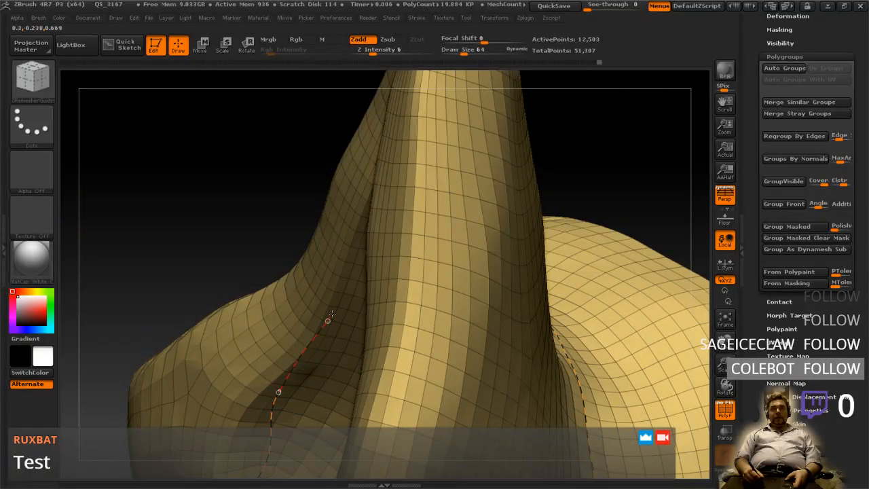
drag(347, 277, 348, 269)
mouse_move(351, 273)
right_down()
mouse_move(369, 232)
mouse_move(372, 312)
mouse_move(345, 359)
right_up()
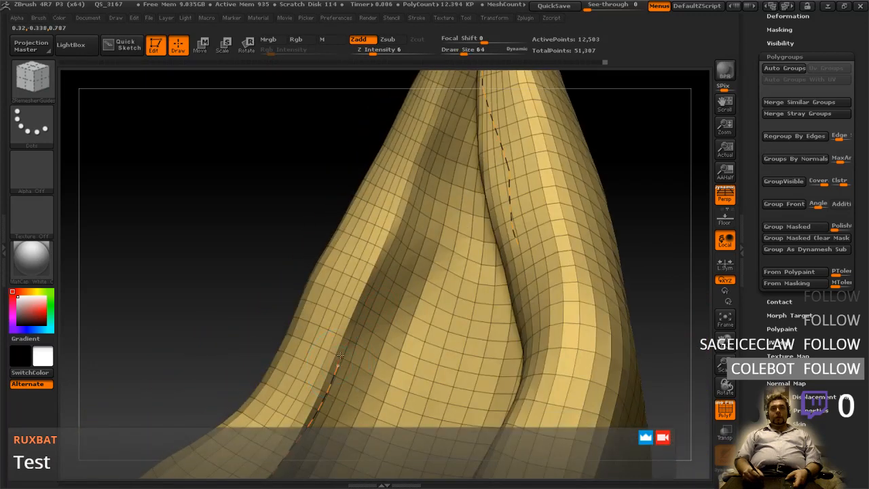
- Extend the brow-ridge guide curve up along the ear's inner front edge and around into the ear tip
mouse_move(446, 156)
right_down()
mouse_move(411, 285)
mouse_move(398, 258)
right_up()
drag(410, 285, 414, 258)
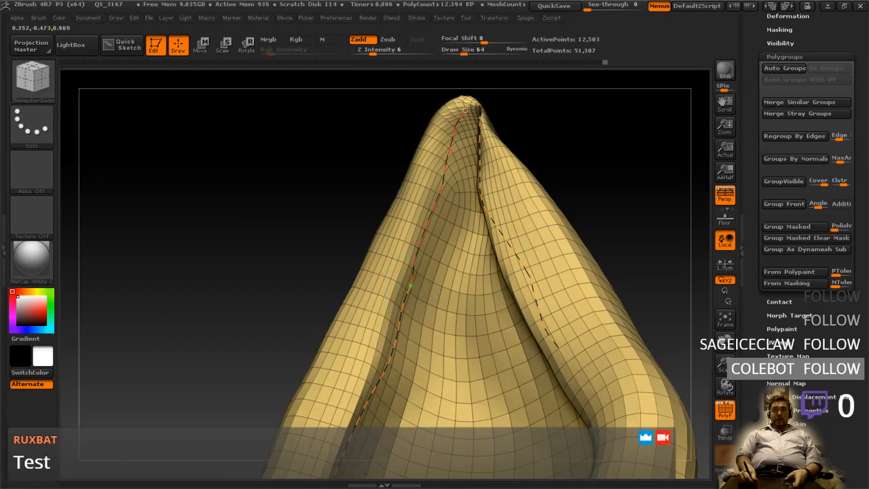
drag(479, 120, 479, 122)
mouse_move(480, 129)
right_down()
mouse_move(499, 156)
mouse_move(469, 199)
right_up()
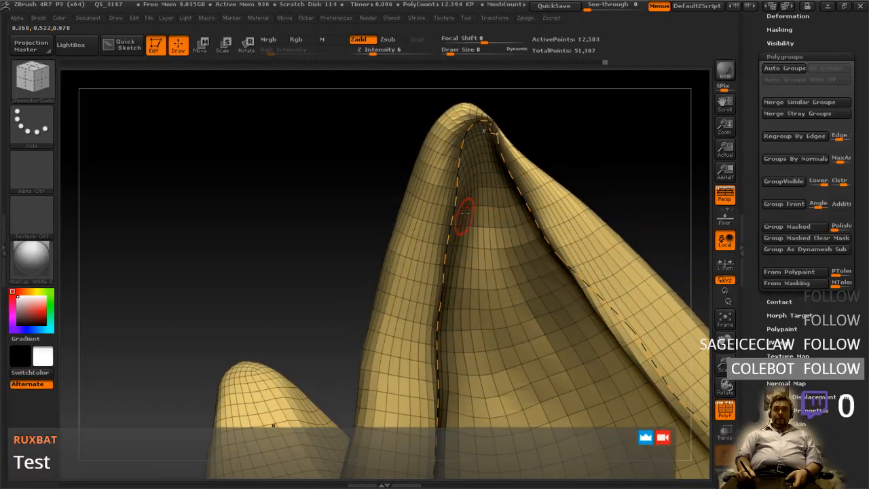
- Redraw and smooth the upper part of the inner front-edge guide curve so it meets the outer-rim curve at the ear tip
shift+drag(482, 133, 485, 130)
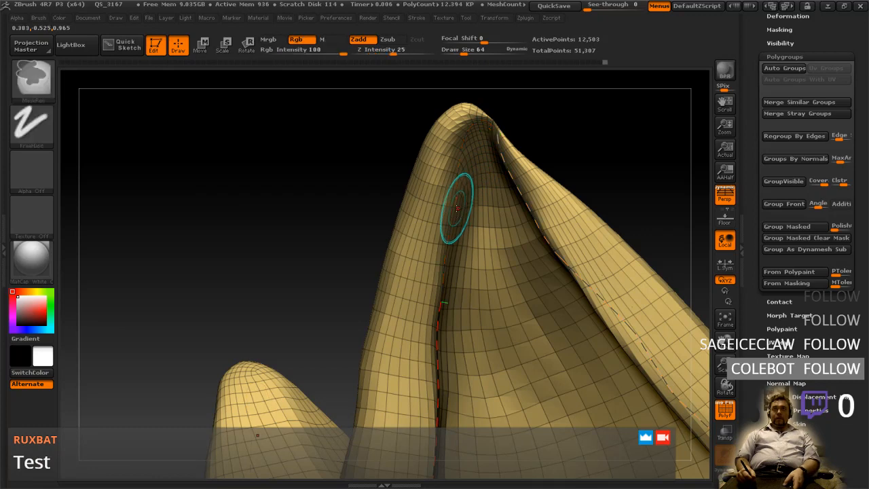
right_drag(462, 211, 454, 253)
shift+drag(440, 299, 440, 300)
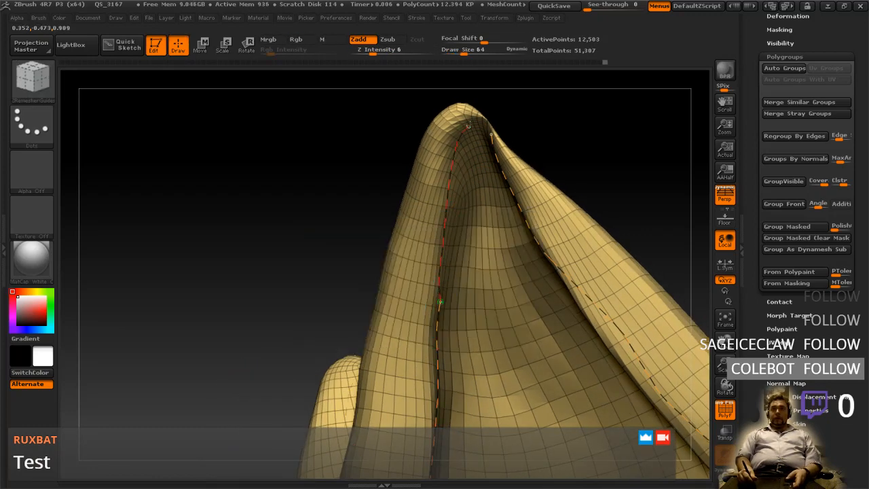
shift+drag(484, 123, 487, 126)
right_drag(497, 153, 523, 167)
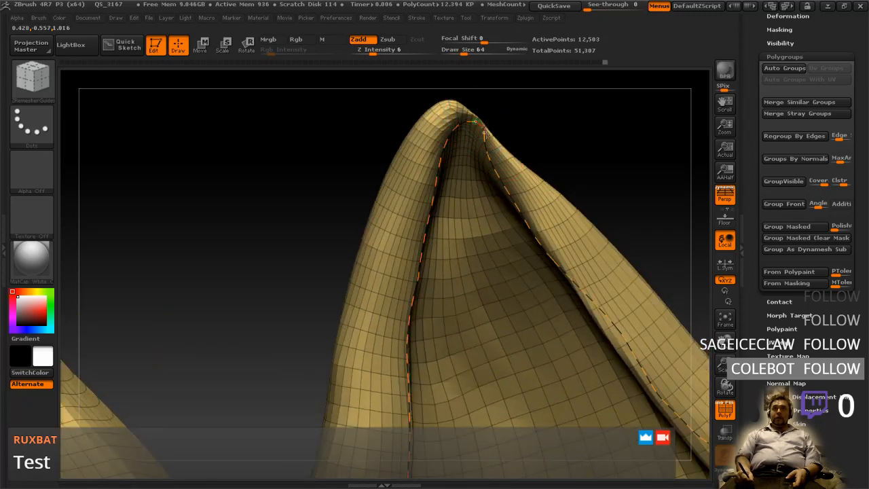
right_drag(486, 135, 484, 144)
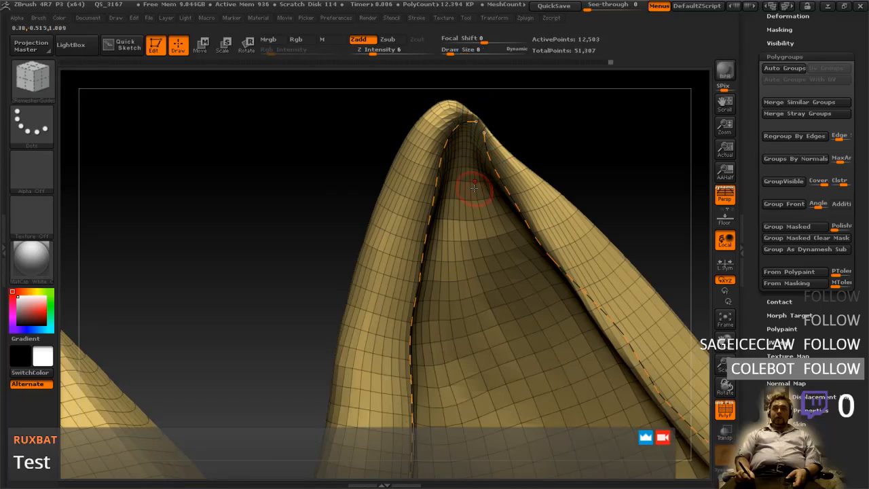
- Try guide curves arching across the inner ear from the front fold toward the outer rim
right_drag(469, 189, 451, 273)
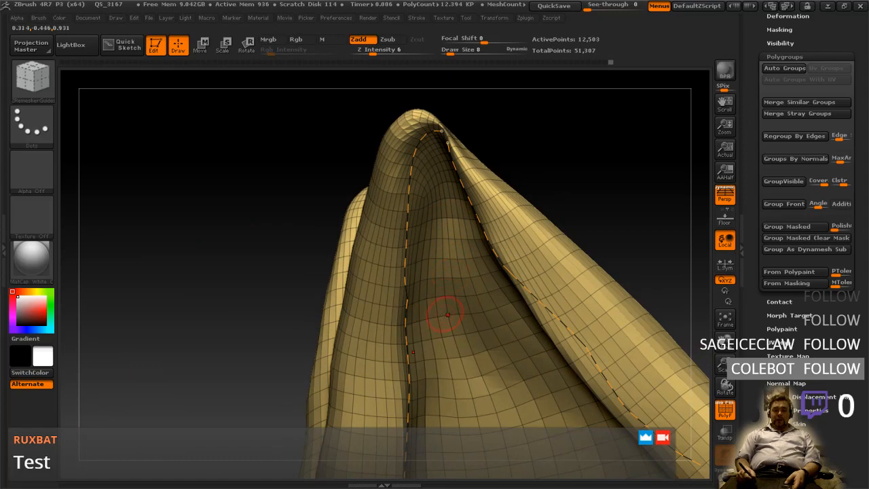
shift+right_drag(445, 314, 443, 282)
mouse_move(408, 363)
right_down()
mouse_move(445, 280)
mouse_move(445, 316)
right_up()
right_click(415, 379)
mouse_move(434, 346)
ctrl+right_down()
mouse_move(455, 300)
mouse_move(372, 324)
ctrl+right_up()
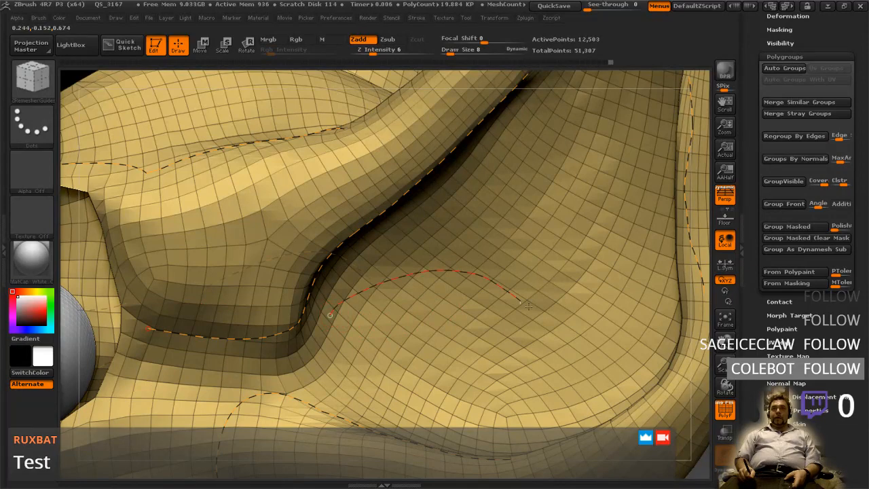
right_drag(549, 330, 465, 310)
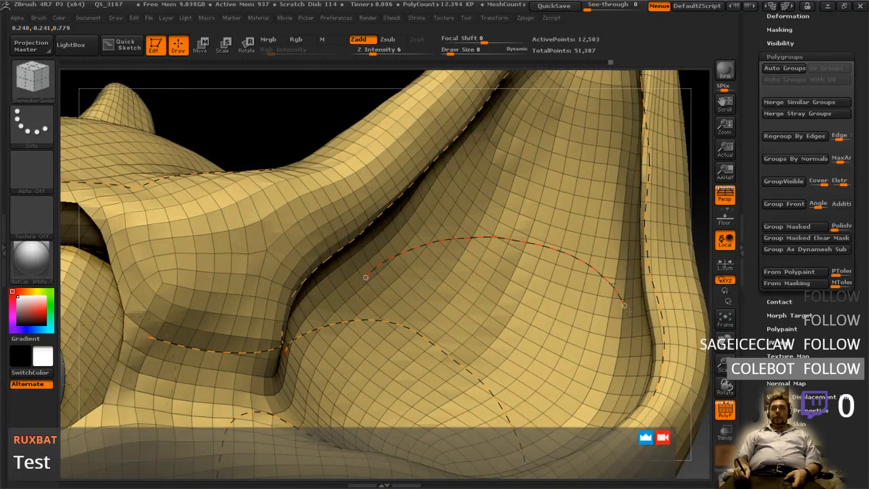
mouse_move(595, 287)
right_down()
mouse_move(582, 295)
mouse_move(549, 287)
mouse_move(523, 299)
mouse_move(537, 305)
mouse_move(589, 293)
mouse_move(581, 308)
right_up()
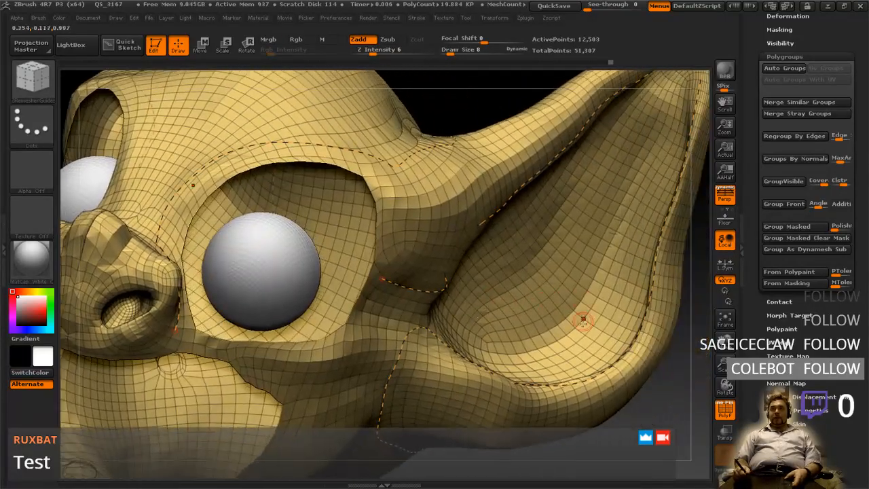
- Try guide curves rising from the inner ear's lower rim and arching forward to the front fold
mouse_move(578, 357)
right_down()
mouse_move(560, 351)
mouse_move(574, 351)
mouse_move(572, 366)
mouse_move(510, 381)
right_up()
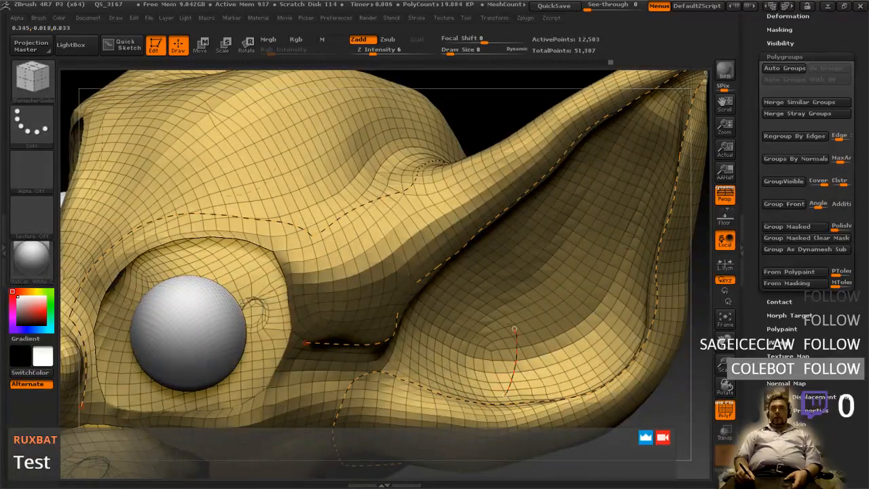
right_drag(545, 326, 589, 343)
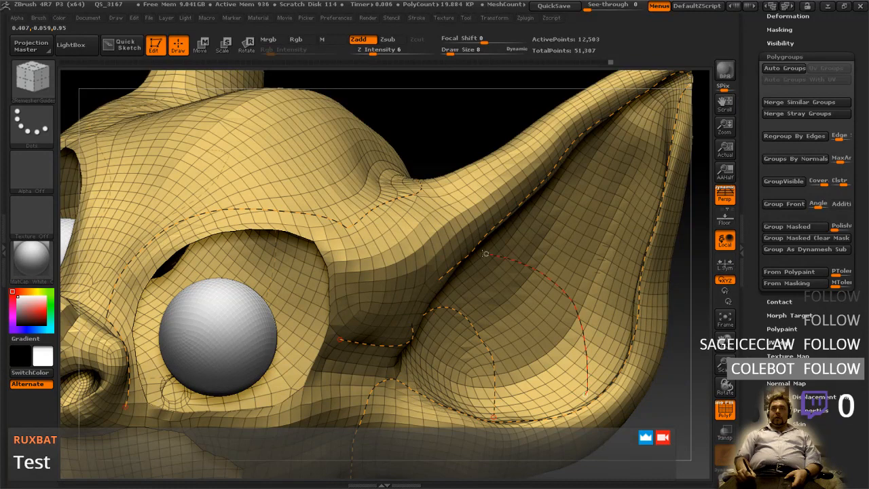
right_drag(504, 252, 482, 231)
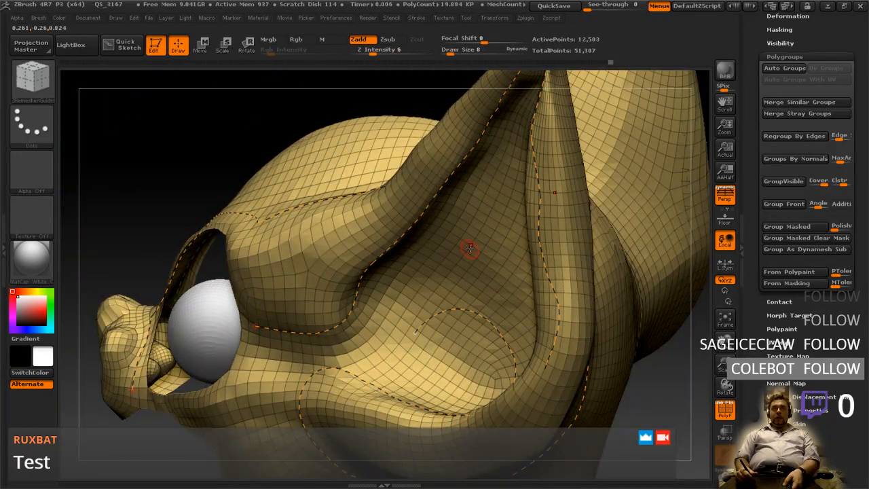
right_drag(409, 320, 451, 341)
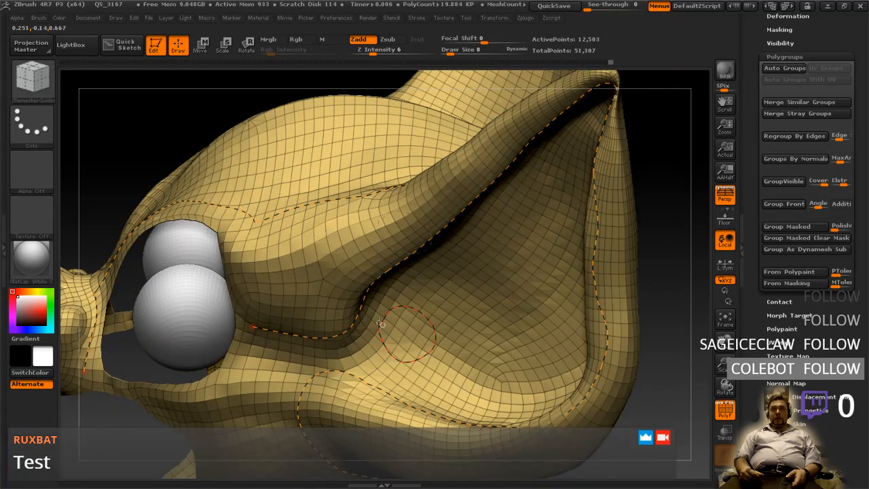
drag(399, 316, 394, 317)
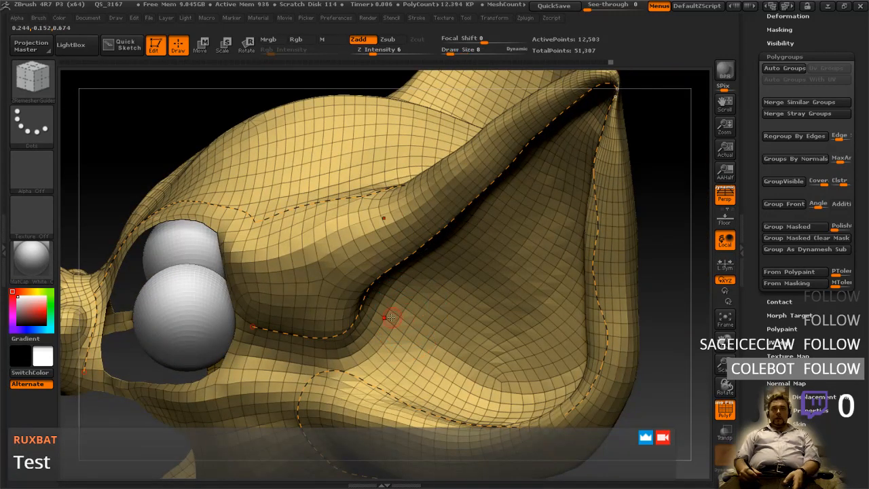
- Draw a looping guide curve in the ear's lower hollow from the front fold to the lower rim, plus a second one above it
right_drag(403, 385, 391, 292)
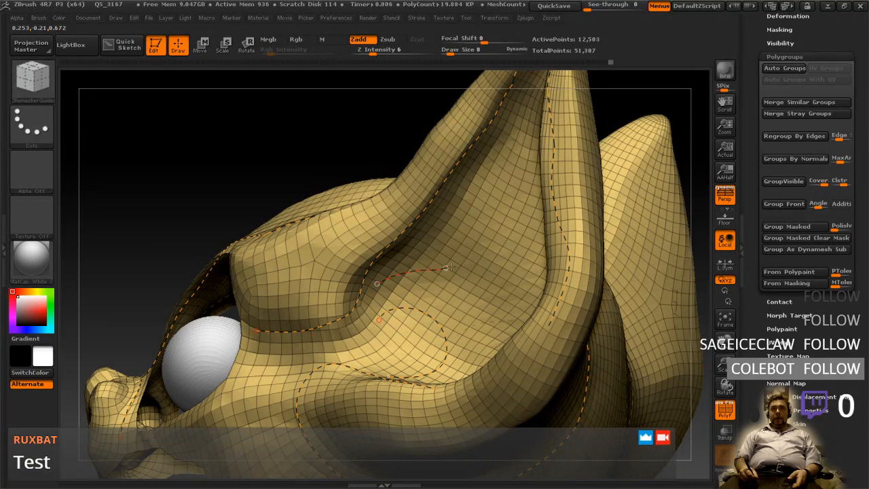
mouse_move(507, 299)
right_down()
mouse_move(508, 346)
mouse_move(573, 312)
mouse_move(520, 294)
right_up()
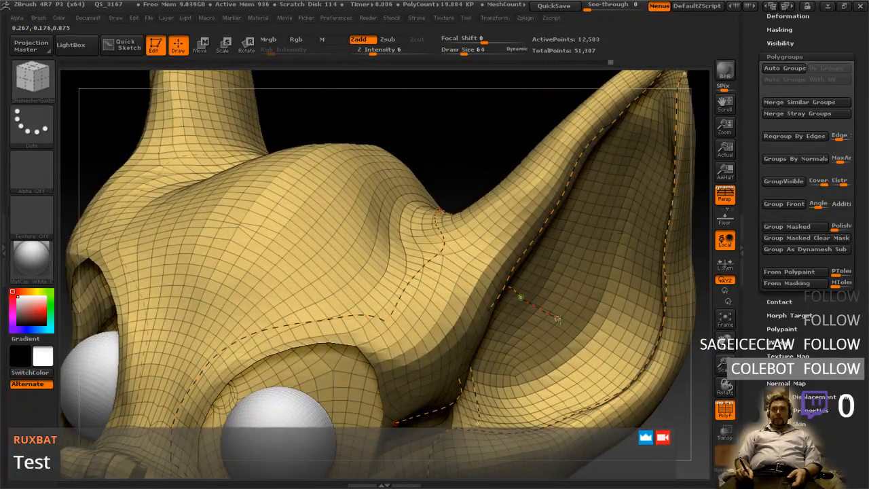
mouse_move(592, 393)
right_down()
mouse_move(597, 276)
mouse_move(520, 294)
mouse_move(543, 306)
mouse_move(552, 294)
mouse_move(572, 358)
mouse_move(559, 352)
right_up()
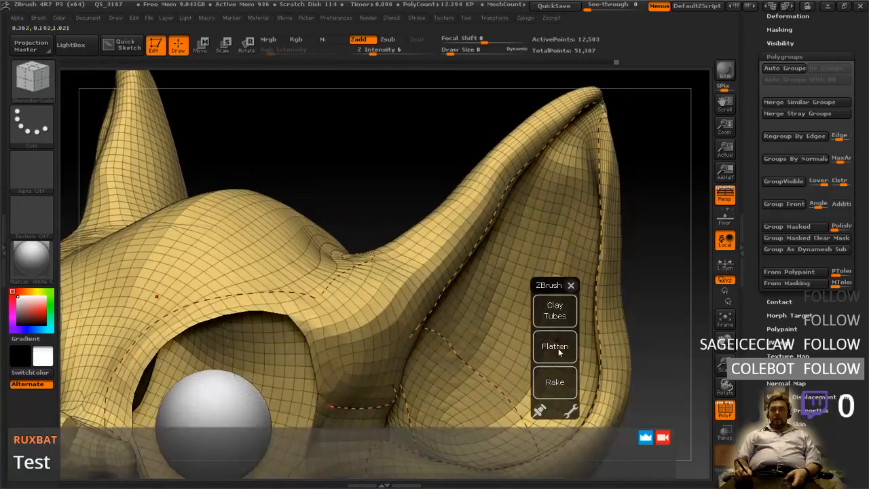
- Try short mask strokes across the middle of the inner ear to mark the flow direction
click(572, 285)
right_drag(567, 296, 557, 317)
ctrl+drag(554, 285, 552, 322)
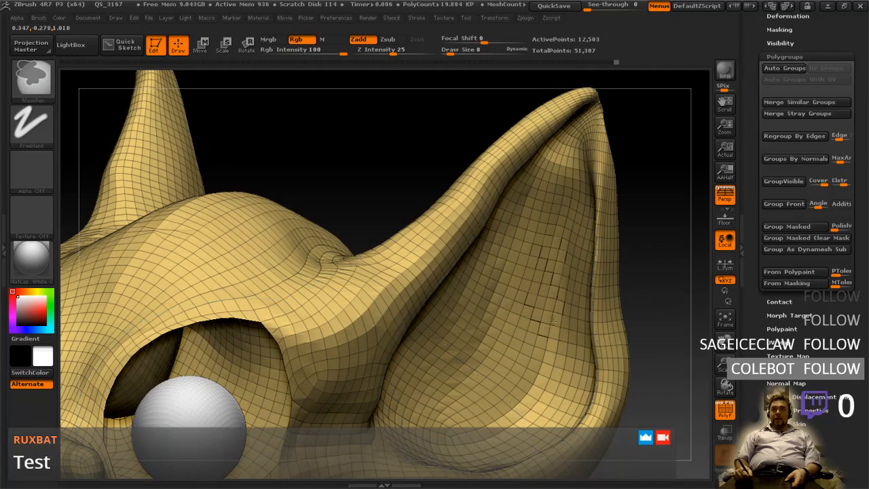
right_drag(555, 264, 571, 269)
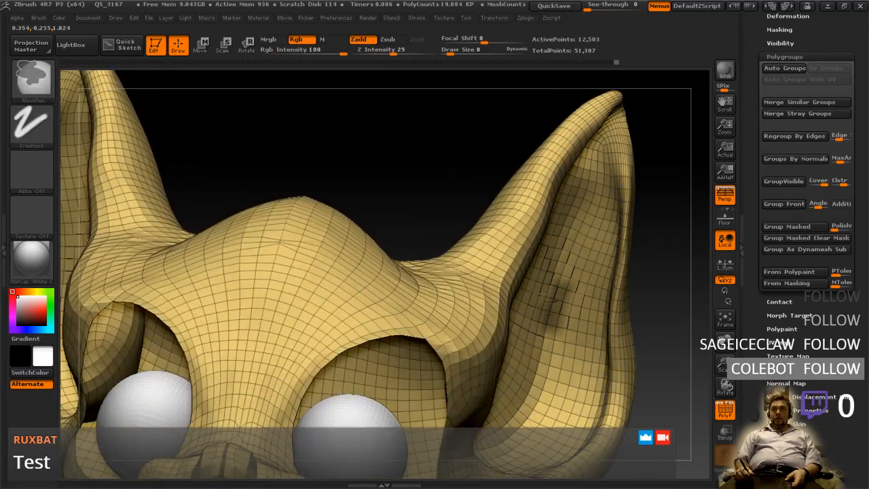
ctrl+drag(562, 272, 557, 303)
right_drag(554, 297, 488, 297)
mouse_move(601, 285)
shift+mouse_down()
mouse_move(591, 276)
mouse_move(590, 301)
shift+mouse_up()
mouse_move(589, 301)
right_down()
mouse_move(577, 310)
mouse_move(533, 292)
mouse_move(531, 302)
mouse_move(519, 283)
mouse_move(473, 287)
mouse_move(461, 313)
mouse_move(476, 312)
right_up()
- Continue the second inner-ear guide curve across the hollow and down to the lower outer rim
drag(414, 331, 442, 342)
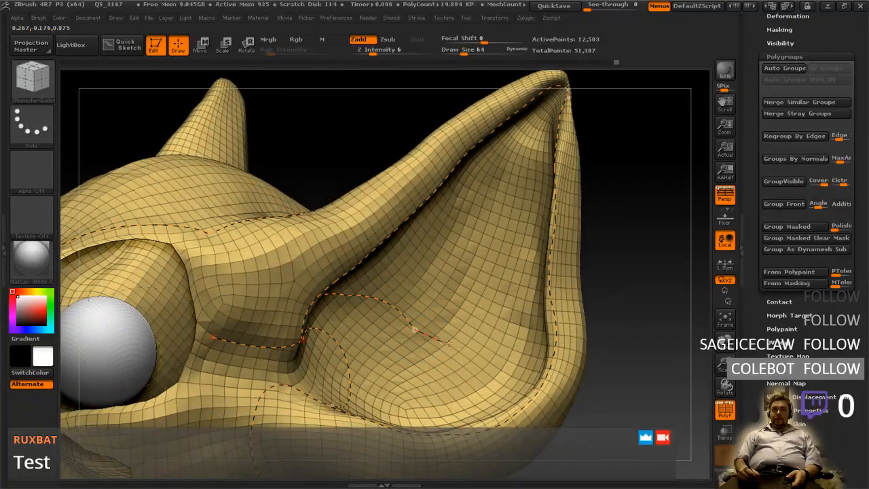
drag(513, 399, 514, 403)
mouse_move(501, 370)
right_down()
mouse_move(510, 394)
mouse_move(524, 369)
mouse_move(462, 360)
right_up()
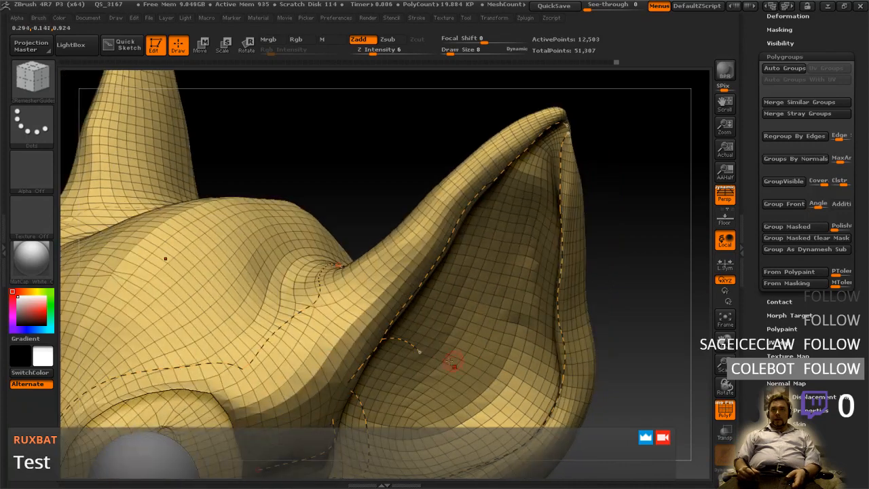
drag(419, 351, 467, 373)
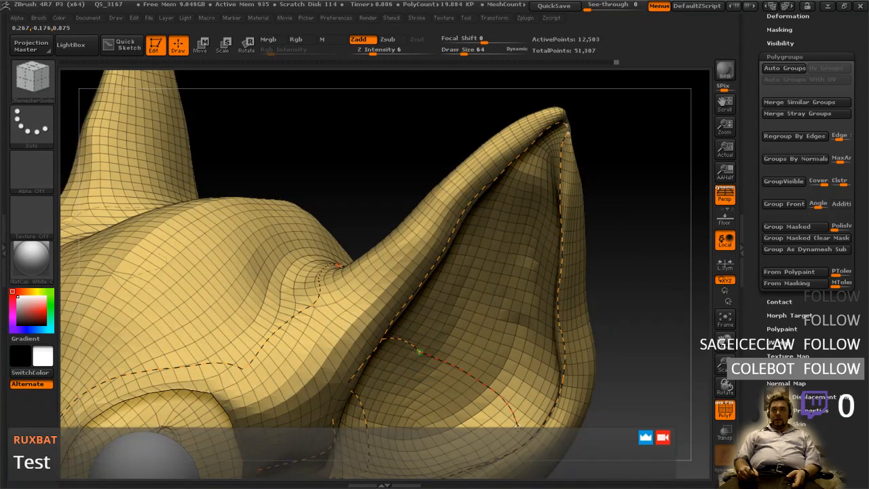
drag(518, 441, 519, 443)
- Draw a third guide curve across the middle of the inner ear between the outer rim and the front fold
right_drag(516, 427, 563, 332)
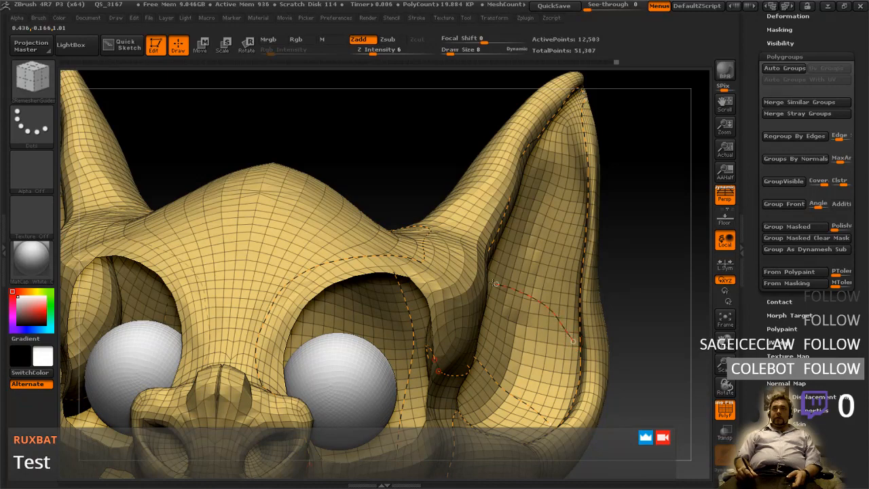
right_drag(507, 285, 480, 287)
drag(498, 282, 488, 277)
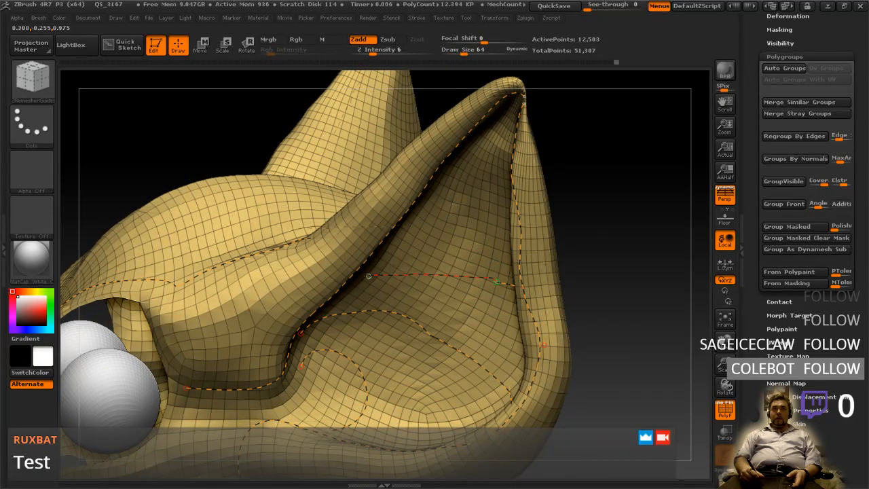
drag(363, 278, 361, 278)
- Add further guide curves across the upper inner ear between the outer rim and the front edge, working up to the tip
right_drag(427, 240, 513, 320)
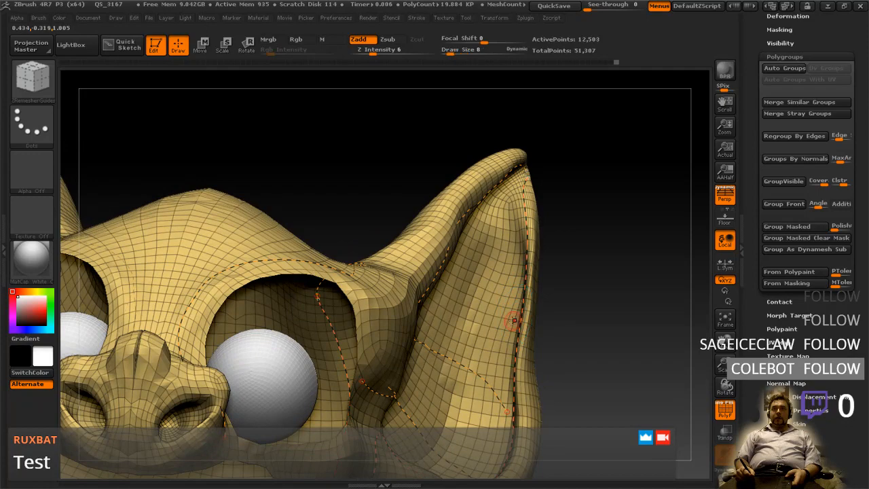
mouse_move(440, 288)
right_down()
mouse_move(424, 275)
mouse_move(437, 287)
right_up()
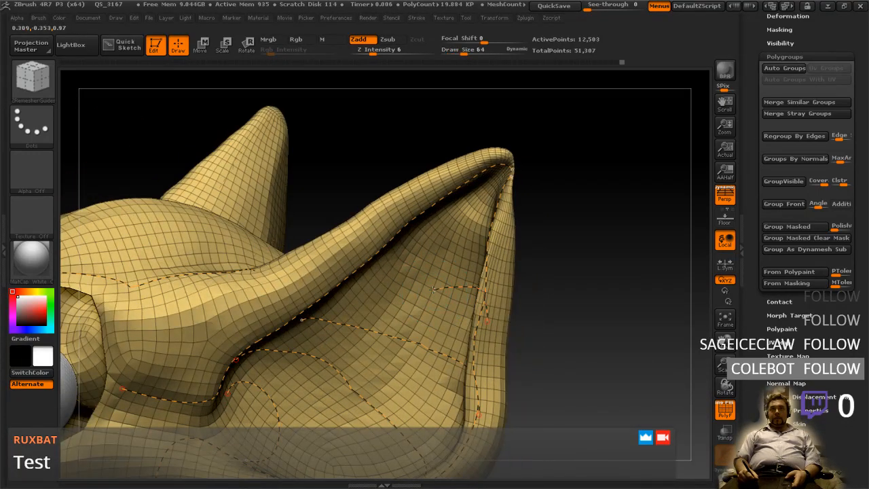
right_drag(433, 262, 506, 267)
mouse_move(492, 320)
right_down()
mouse_move(485, 310)
mouse_move(508, 305)
mouse_move(505, 321)
right_up()
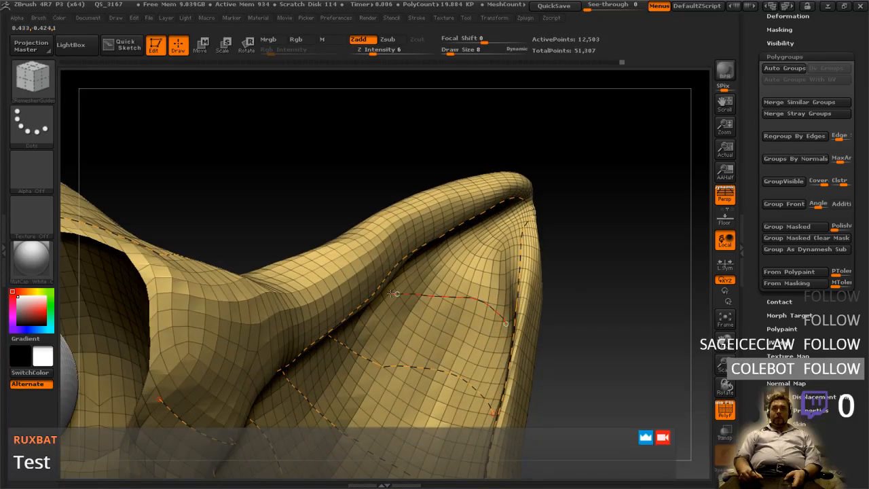
right_drag(417, 277, 410, 272)
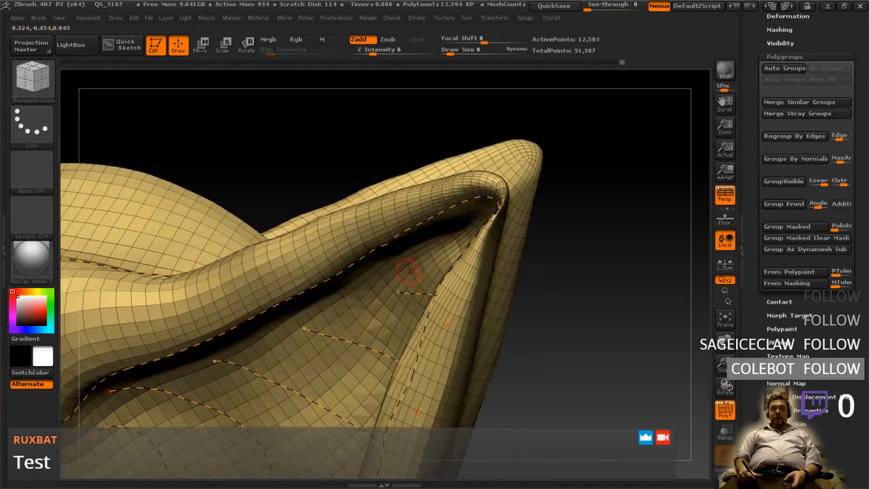
drag(343, 288, 343, 288)
right_drag(449, 309, 490, 311)
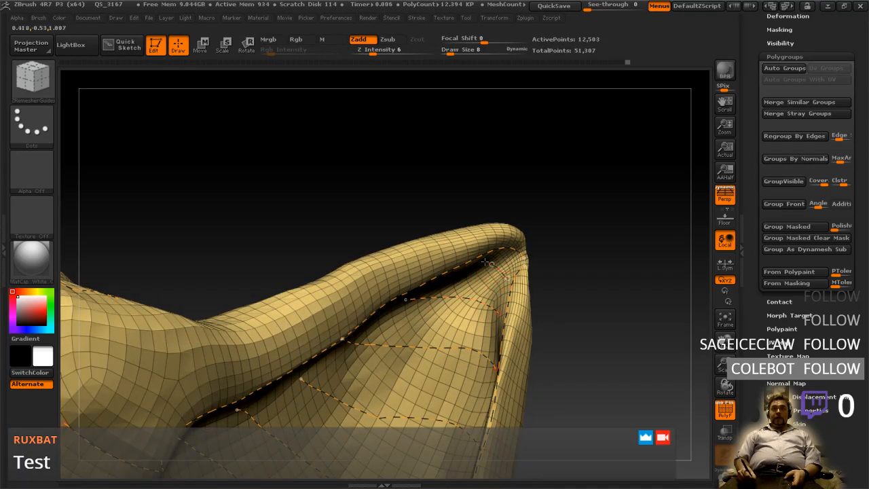
- Try a guide curve across the back of the ear base from its outer edge up to where the ear meets the head
ctrl+right_drag(458, 325, 441, 238)
mouse_move(360, 346)
shift+right_down()
mouse_move(408, 357)
mouse_move(384, 283)
shift+right_up()
alt+right_drag(402, 319, 404, 277)
right_drag(426, 336, 395, 349)
right_drag(469, 338, 399, 332)
mouse_move(527, 319)
right_down()
mouse_move(531, 305)
mouse_move(532, 315)
mouse_move(480, 333)
mouse_move(475, 312)
mouse_move(497, 259)
right_up()
right_drag(481, 309, 438, 314)
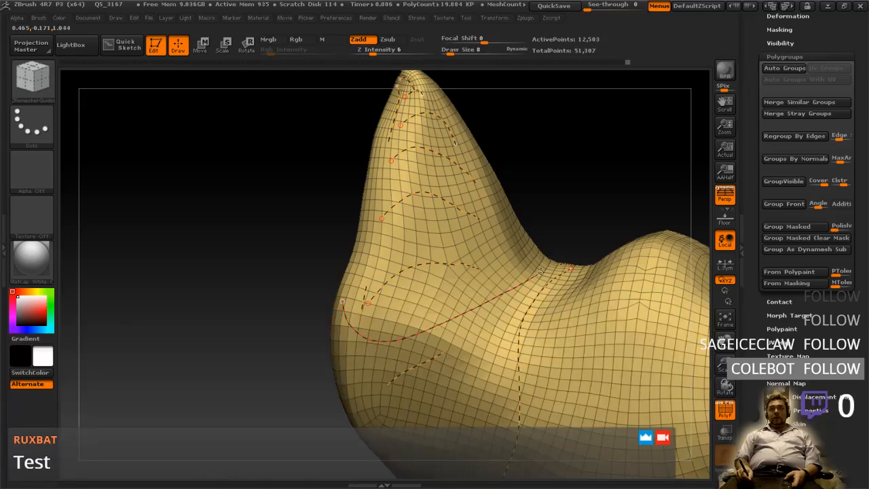
mouse_move(537, 233)
right_down()
mouse_move(452, 224)
mouse_move(472, 253)
mouse_move(525, 265)
mouse_move(523, 242)
mouse_move(461, 309)
mouse_move(434, 305)
mouse_move(457, 314)
right_up()
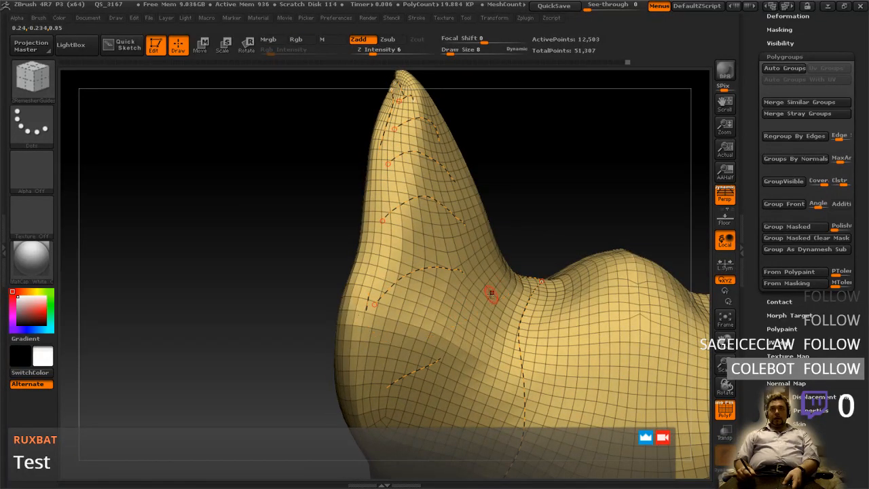
- Draw a guide curve from the ear's outer rim across its lower back and down to the ear base, plus a short branch curve
mouse_move(479, 348)
right_down()
mouse_move(466, 357)
mouse_move(478, 388)
mouse_move(435, 383)
mouse_move(475, 363)
right_up()
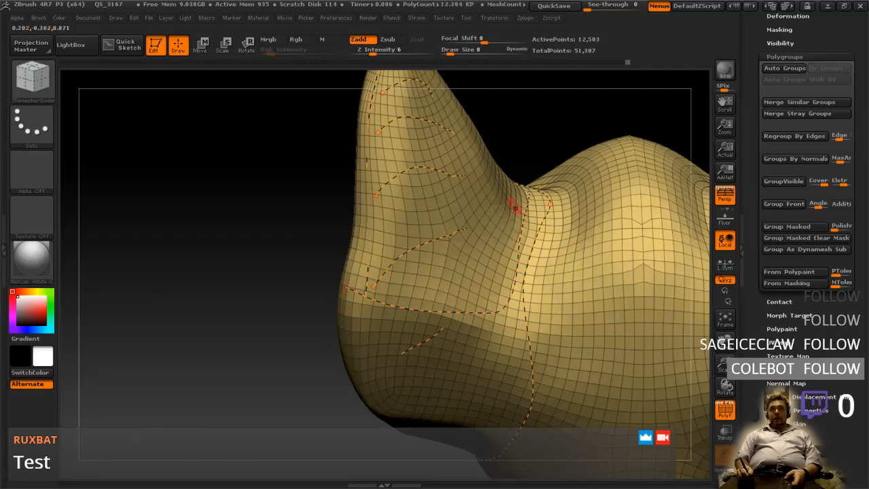
mouse_move(484, 276)
right_down()
mouse_move(535, 285)
mouse_move(383, 307)
mouse_move(369, 290)
right_up()
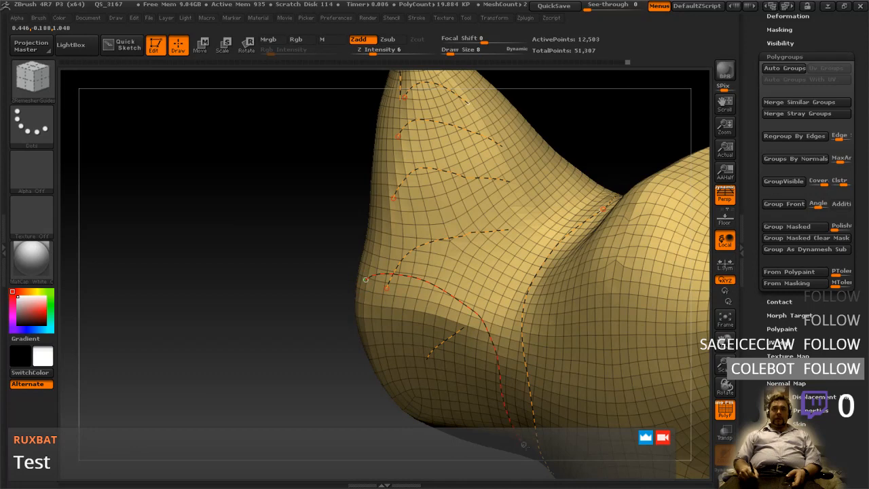
right_drag(475, 271, 461, 274)
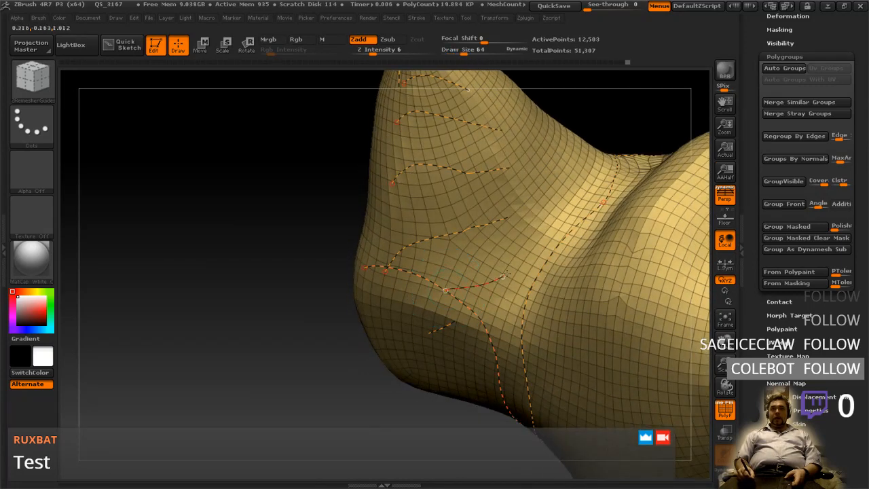
right_drag(514, 210, 553, 205)
right_drag(616, 275, 599, 272)
mouse_move(613, 310)
right_down()
mouse_move(469, 298)
mouse_move(488, 305)
mouse_move(493, 260)
right_up()
right_drag(489, 319, 481, 359)
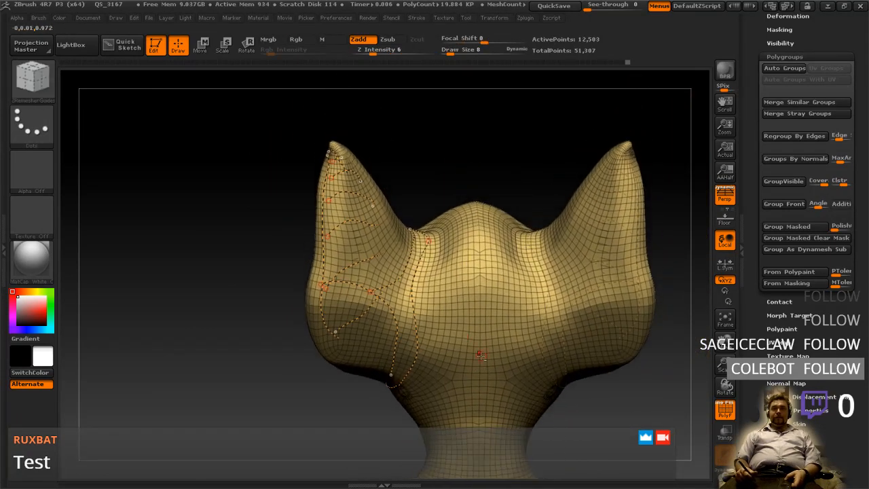
- Draw a guide curve from the top of the nose down the inner side of the nostril and around beneath it
right_drag(467, 305, 508, 308)
right_drag(407, 322, 484, 319)
mouse_move(402, 359)
alt+right_down()
mouse_move(418, 336)
mouse_move(365, 331)
mouse_move(345, 349)
alt+right_up()
shift+drag(329, 282, 313, 247)
mouse_move(313, 231)
right_down()
mouse_move(323, 250)
mouse_move(312, 246)
right_up()
shift+drag(310, 245, 317, 231)
mouse_move(316, 331)
right_down()
mouse_move(338, 239)
mouse_move(359, 285)
right_up()
right_drag(362, 324, 356, 301)
key(space)
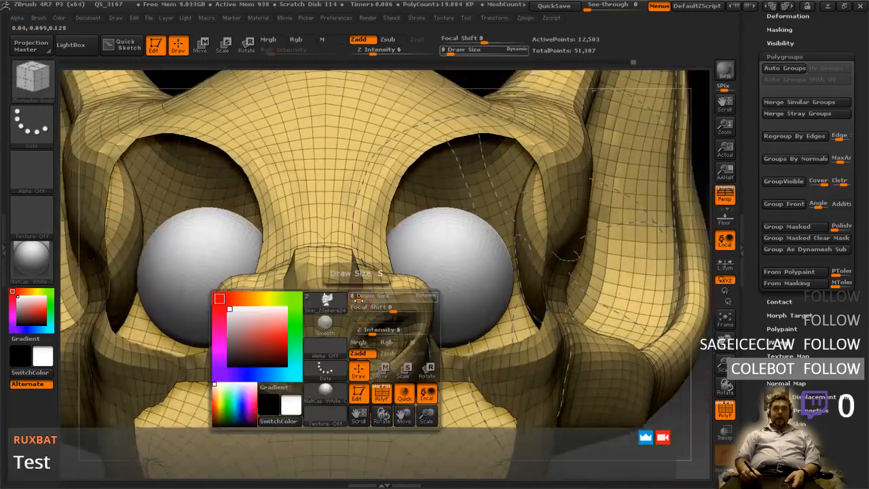
drag(346, 364, 348, 370)
key(ctrl+z)
drag(361, 272, 351, 303)
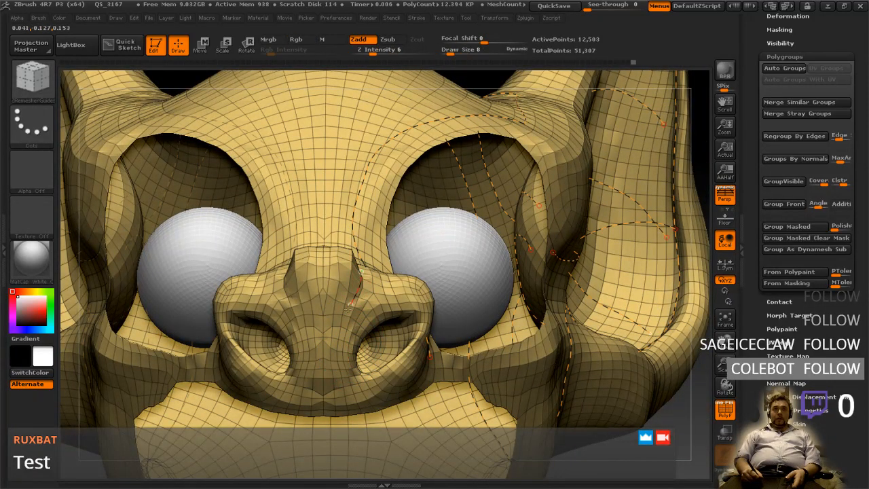
drag(341, 364, 366, 394)
- Draw a guide curve across the top of the muzzle from its centre line to the guide beside the eye socket
drag(554, 82, 390, 271)
right_drag(371, 229, 383, 297)
alt+right_drag(387, 223, 389, 265)
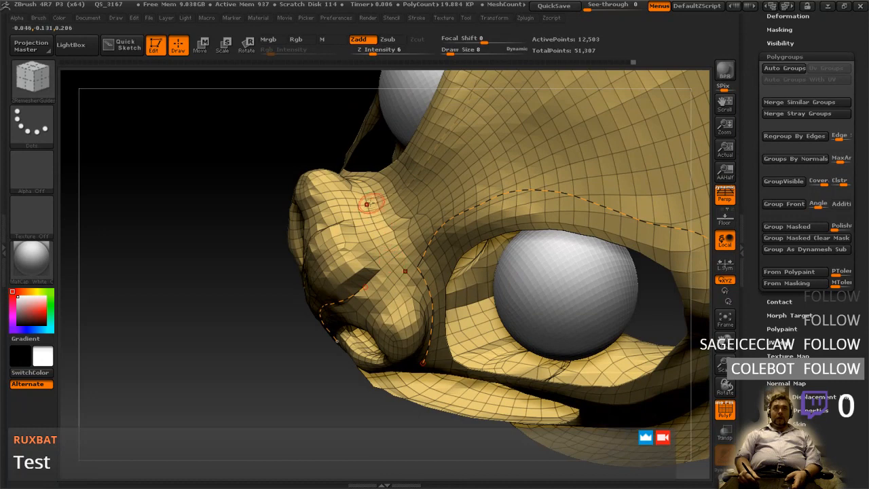
drag(364, 191, 382, 241)
drag(411, 289, 414, 290)
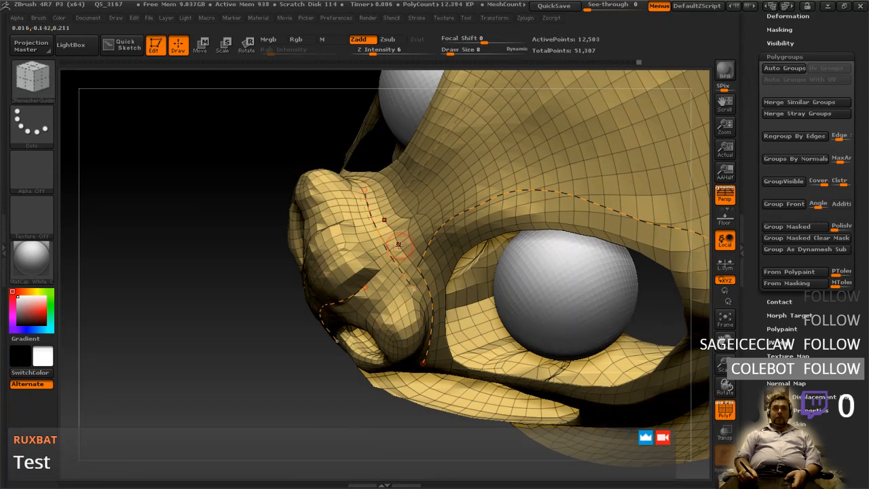
key(ctrl+z)
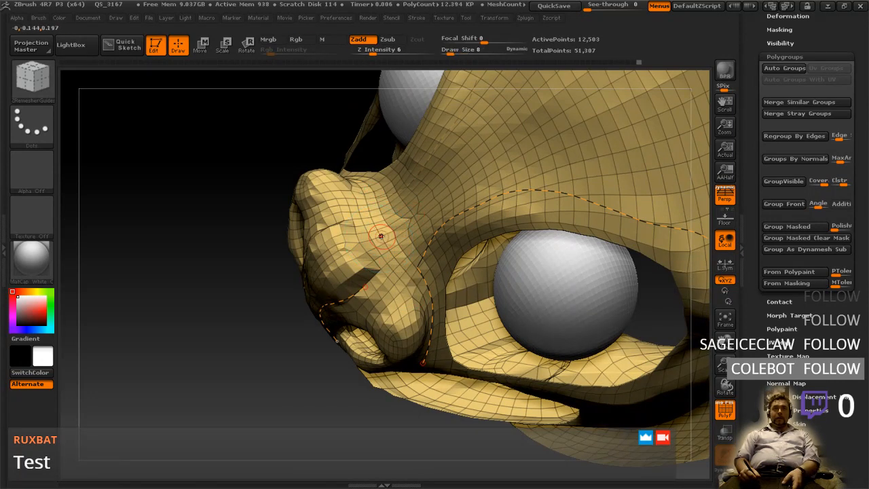
drag(419, 293, 420, 298)
- Draw a guide curve from the centre of the forehead diagonally up and outward above the brow guide
mouse_move(415, 263)
shift+right_down()
mouse_move(434, 247)
mouse_move(418, 231)
mouse_move(434, 275)
mouse_move(427, 237)
mouse_move(514, 198)
shift+right_up()
right_drag(428, 283, 372, 233)
mouse_move(394, 283)
right_down()
mouse_move(375, 299)
mouse_move(387, 417)
right_up()
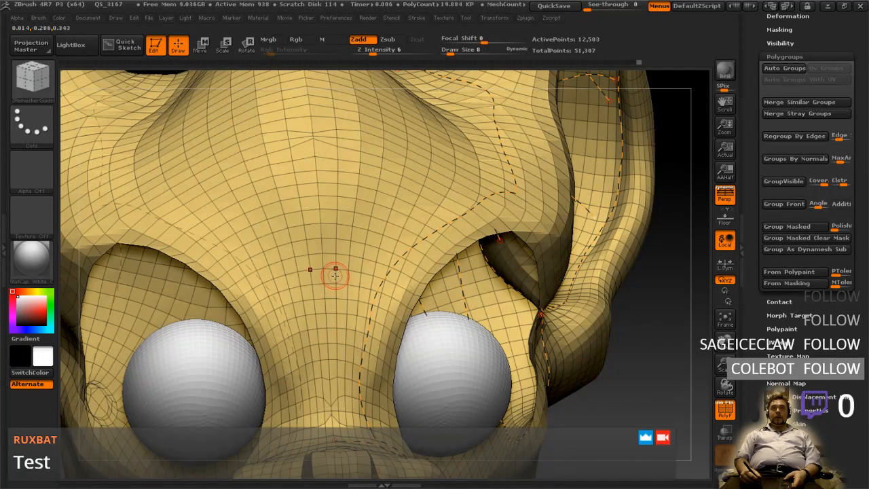
drag(335, 253, 359, 235)
drag(473, 176, 473, 174)
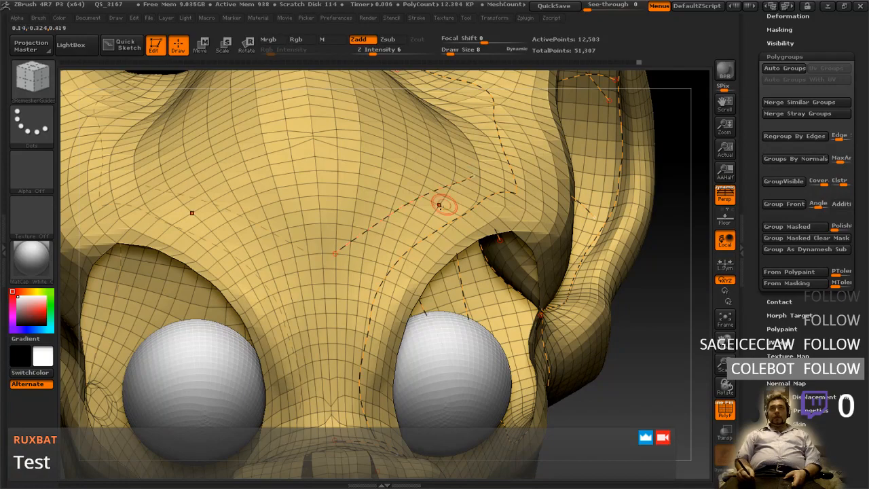
- Draw a guide curve down the cheek between the cheekbone and the corner of the mouth
mouse_move(430, 277)
right_down()
mouse_move(392, 251)
mouse_move(416, 299)
right_up()
right_drag(449, 325, 458, 370)
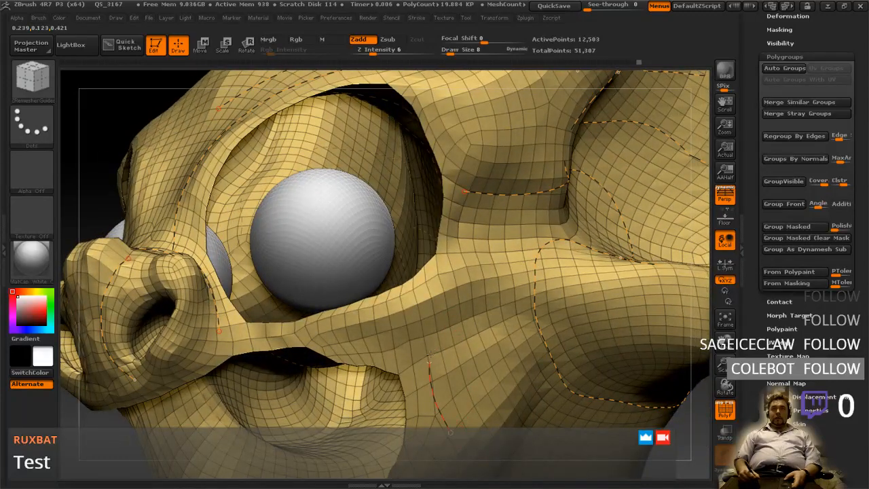
mouse_move(448, 292)
right_down()
mouse_move(443, 317)
mouse_move(441, 270)
mouse_move(438, 332)
mouse_move(413, 288)
mouse_move(419, 297)
mouse_move(407, 294)
mouse_move(381, 316)
right_up()
mouse_move(380, 250)
shift+mouse_down()
mouse_move(389, 293)
mouse_move(379, 275)
mouse_move(388, 289)
mouse_move(400, 227)
mouse_move(417, 306)
shift+mouse_up()
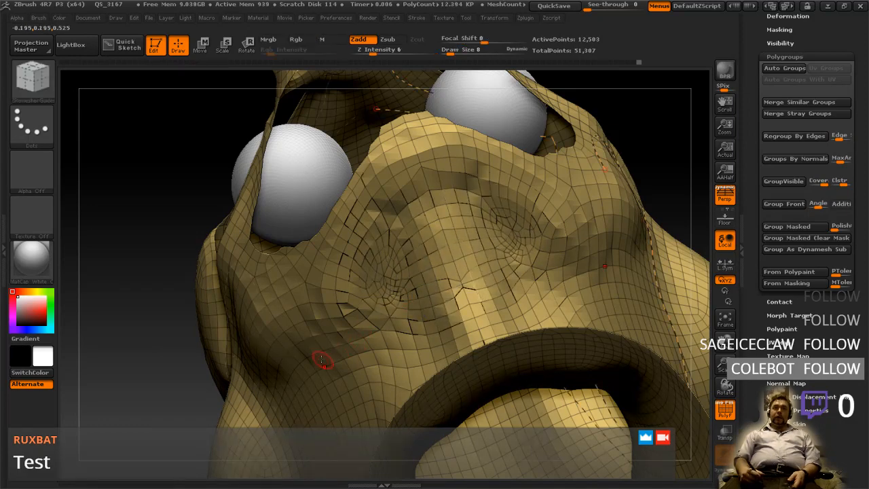
- Draw a guide curve along the underside of the lower jaw from the chin back and up to the guide below the ear
right_drag(349, 304, 383, 297)
mouse_move(235, 367)
right_down()
mouse_move(224, 384)
mouse_move(305, 330)
mouse_move(311, 291)
mouse_move(315, 316)
mouse_move(344, 297)
mouse_move(427, 307)
mouse_move(436, 265)
right_up()
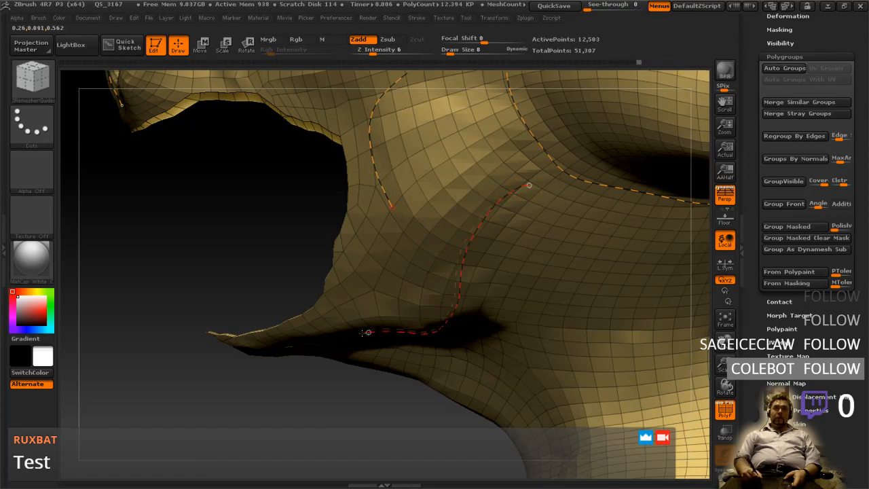
mouse_move(298, 344)
right_down()
mouse_move(320, 287)
mouse_move(313, 267)
right_up()
right_drag(374, 247, 361, 297)
key(ctrl+z)
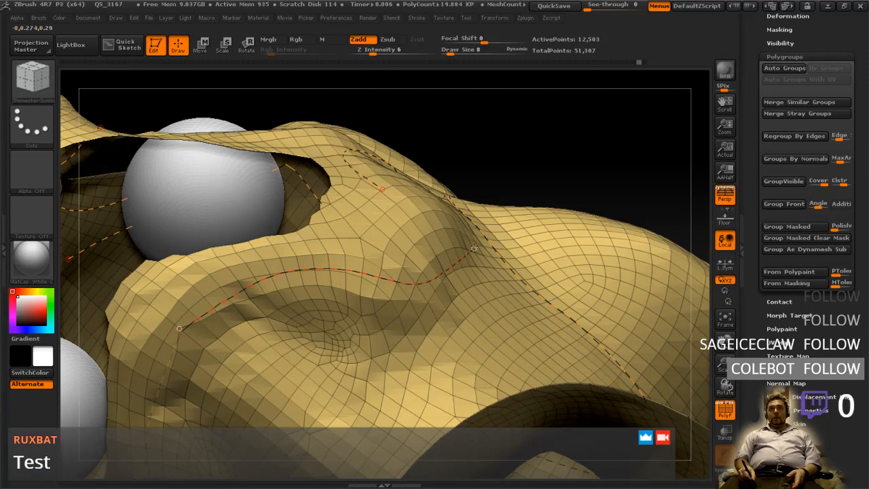
drag(473, 227, 453, 207)
- Try a short guide curve from below the ear to the back of the neck
mouse_move(453, 216)
right_down()
mouse_move(419, 253)
mouse_move(445, 285)
mouse_move(438, 204)
mouse_move(401, 300)
mouse_move(419, 287)
mouse_move(441, 334)
right_up()
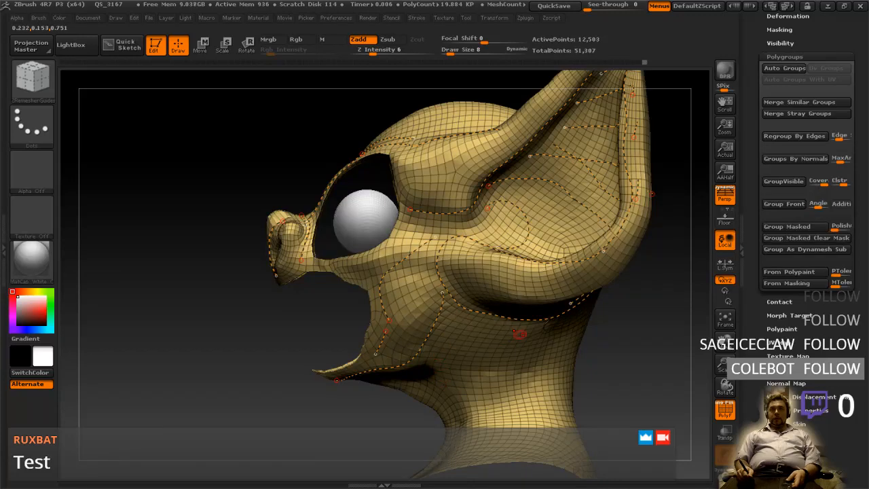
right_drag(493, 341, 492, 336)
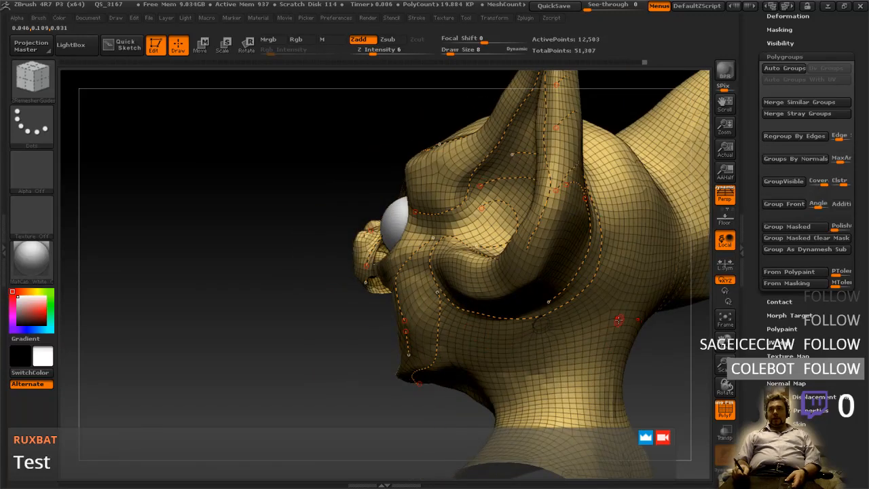
right_drag(623, 310, 515, 319)
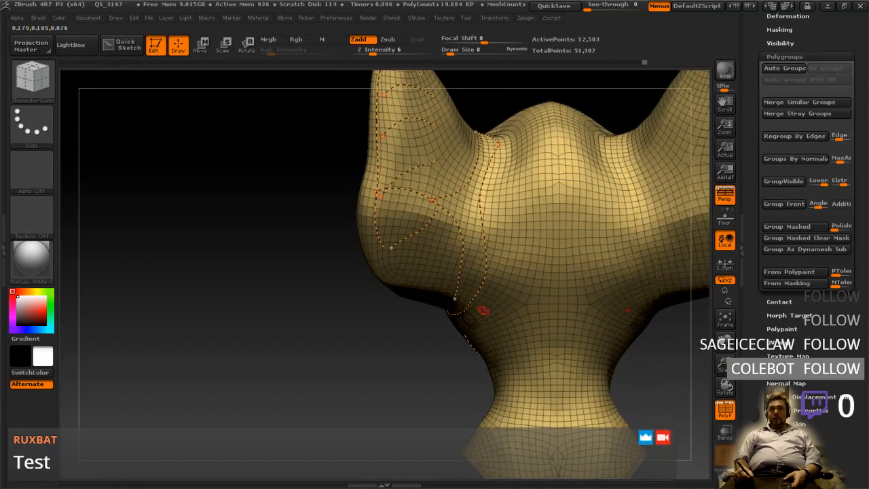
right_drag(568, 301, 520, 309)
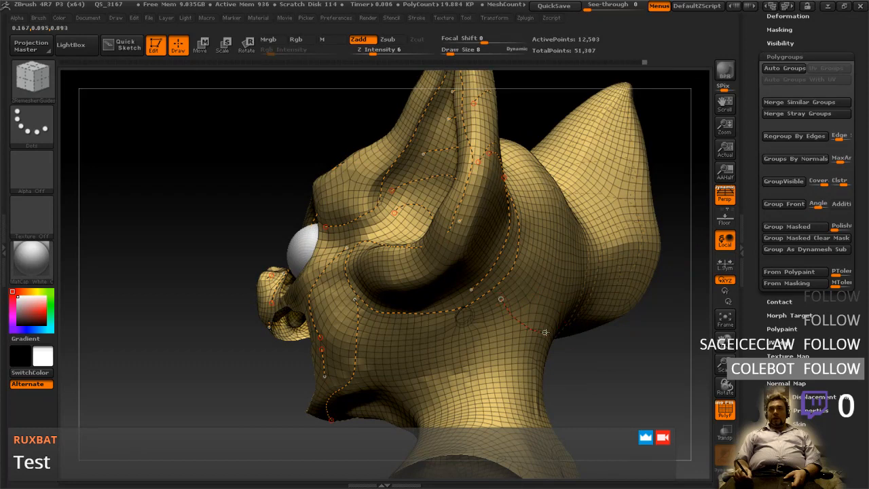
key(])
key(])
key(])
key(])
key(])
key(])
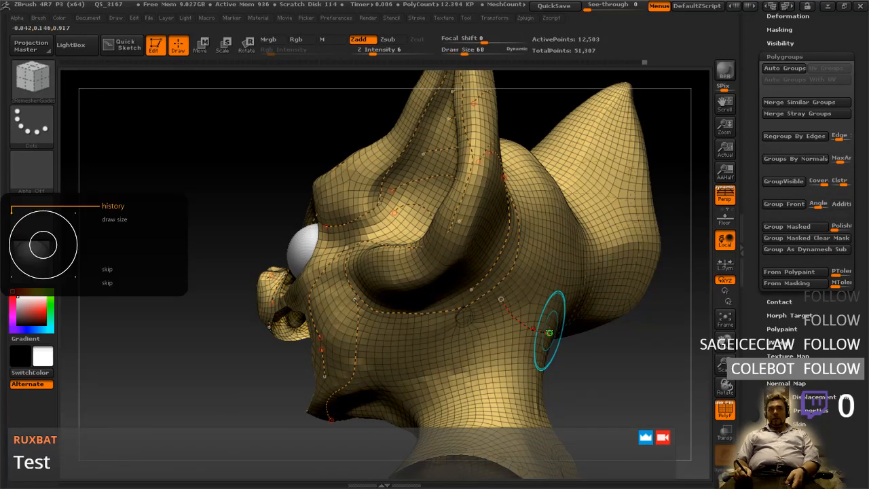
key(ctrl+z)
- Try a long guide curve from the back of the neck forward beneath the ear towards the jaw
mouse_move(545, 331)
right_down()
mouse_move(514, 345)
mouse_move(509, 360)
right_up()
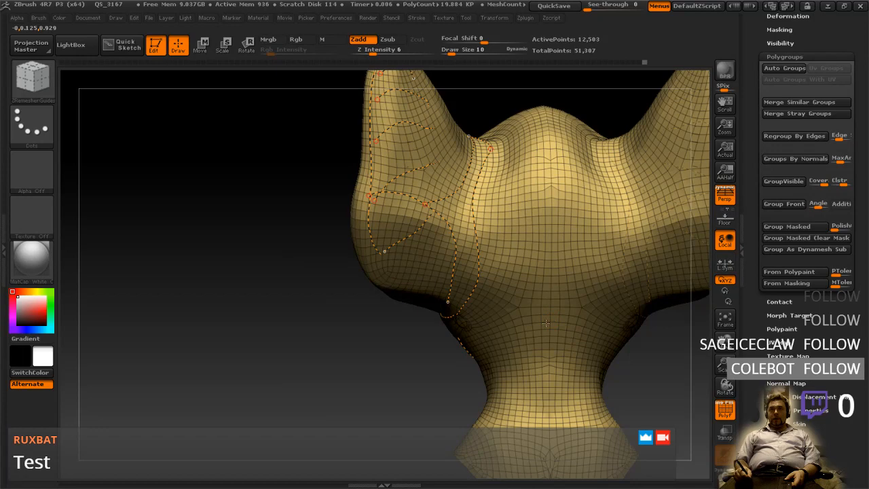
right_drag(520, 291, 506, 310)
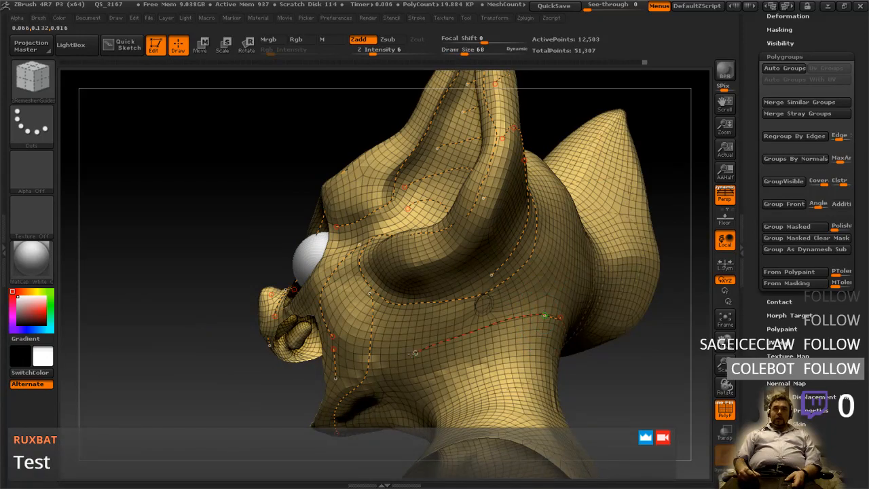
drag(257, 397, 339, 350)
mouse_move(611, 346)
mouse_down()
mouse_move(462, 333)
mouse_move(511, 316)
mouse_move(524, 298)
mouse_move(467, 306)
mouse_up()
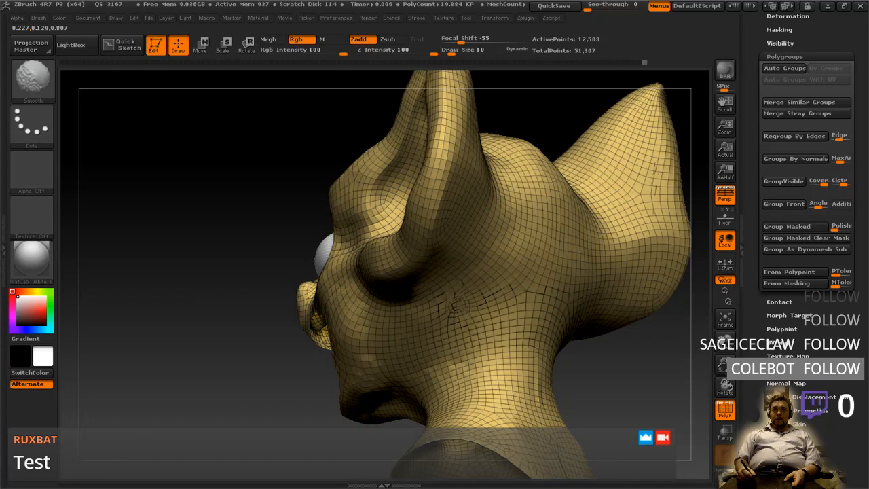
key(ctrl+z)
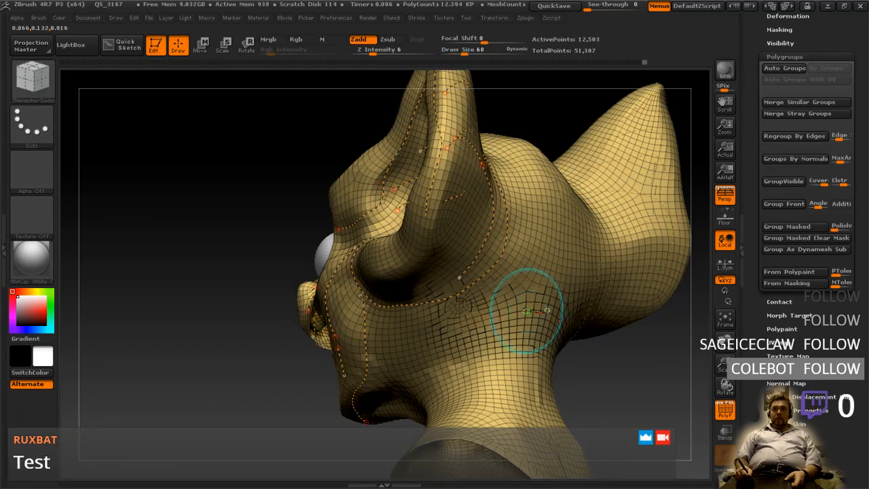
- Try a short guide curve from the centre of the nape around towards the side of the neck
mouse_move(587, 283)
right_down()
mouse_move(468, 279)
mouse_move(580, 282)
mouse_move(475, 281)
mouse_move(512, 280)
right_up()
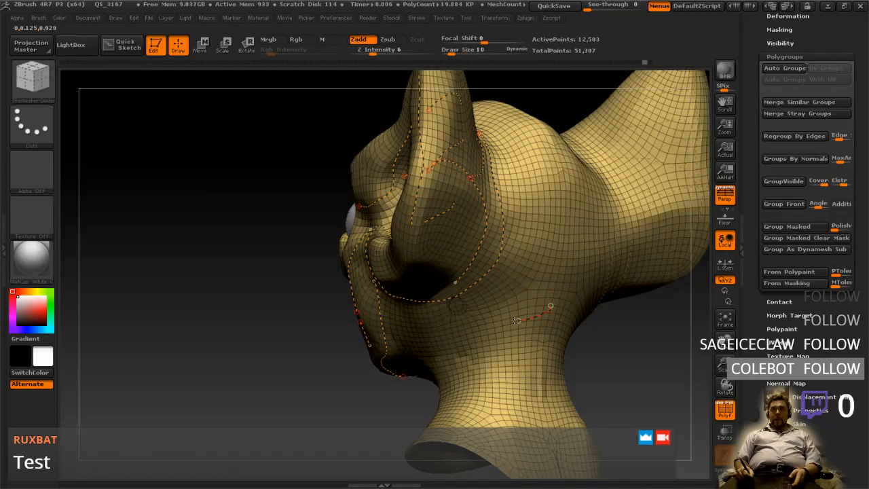
right_drag(456, 314, 519, 280)
key(ctrl+z)
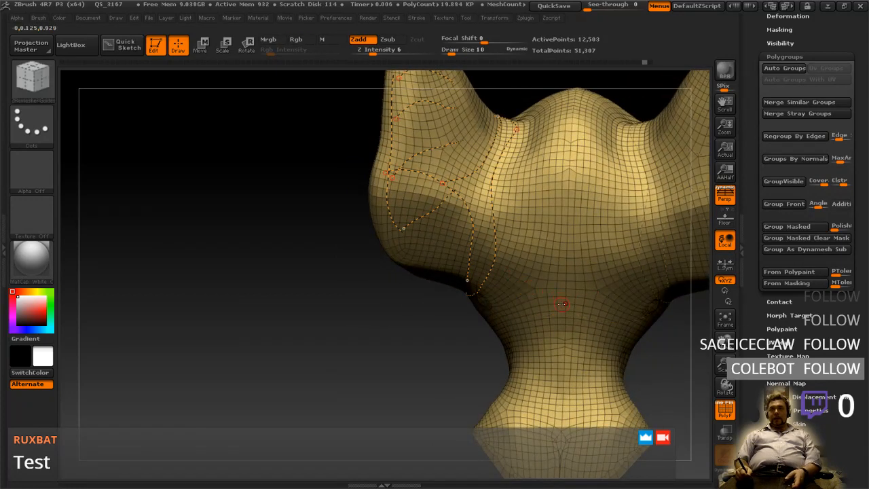
- Draw a guide curve across the nape between the centre line and the area just below the ear base
right_drag(566, 303, 570, 299)
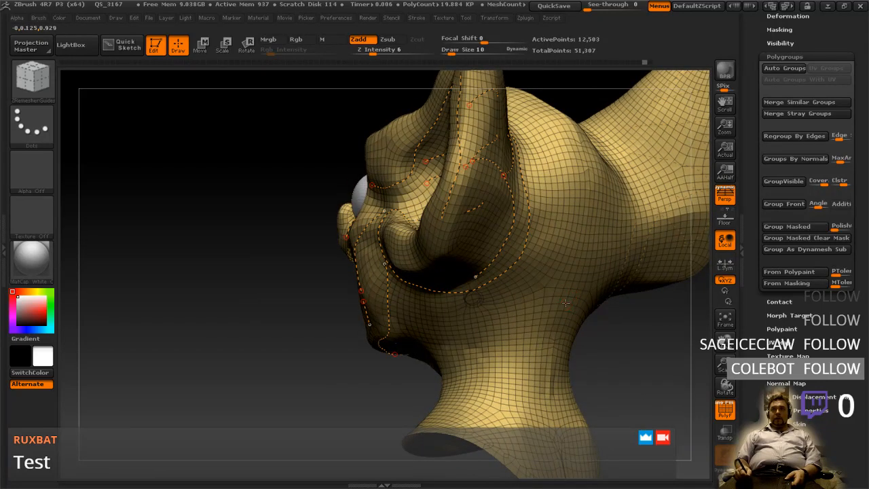
right_drag(489, 300, 534, 281)
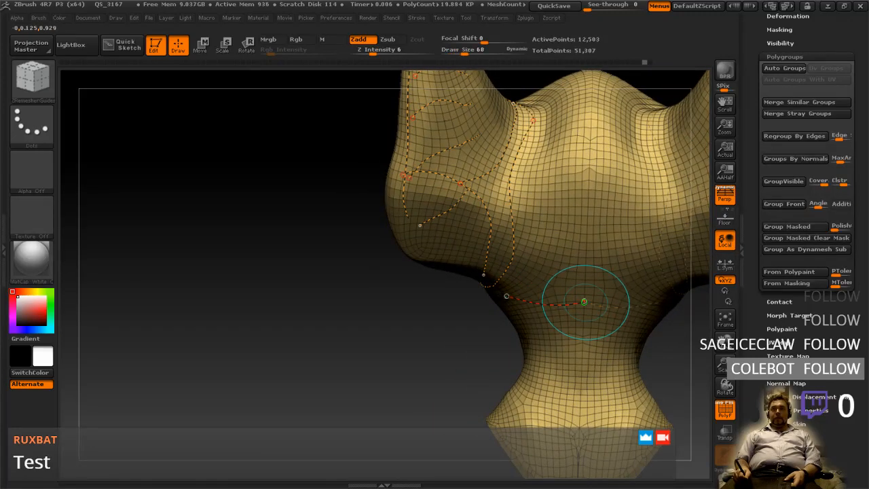
drag(582, 357, 582, 364)
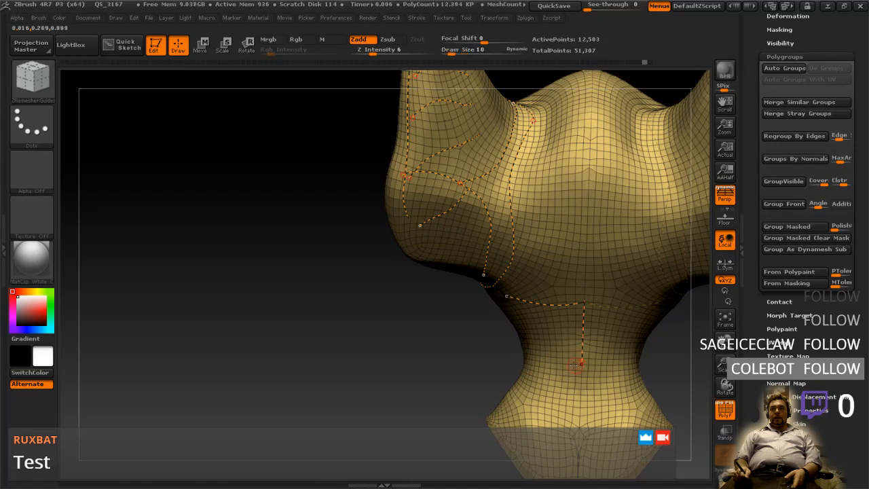
shift+right_drag(561, 324, 539, 312)
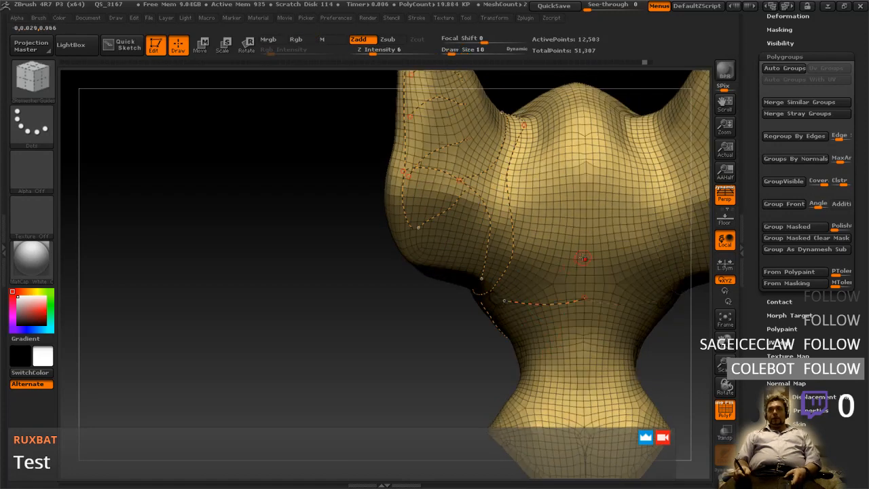
- Draw a guide curve on the back of the head from beside the ear down and in to the centre line
alt+right_drag(574, 263, 493, 412)
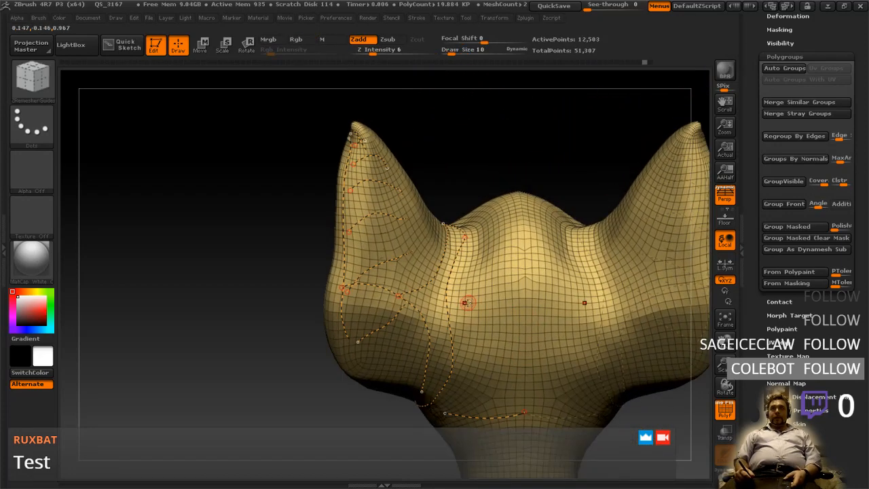
right_drag(484, 308, 506, 292)
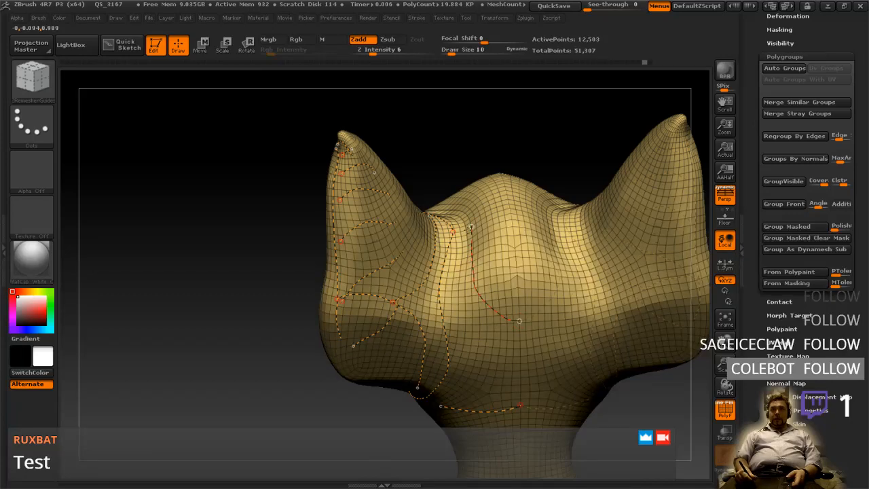
mouse_move(489, 293)
right_down()
mouse_move(498, 369)
mouse_move(501, 353)
right_up()
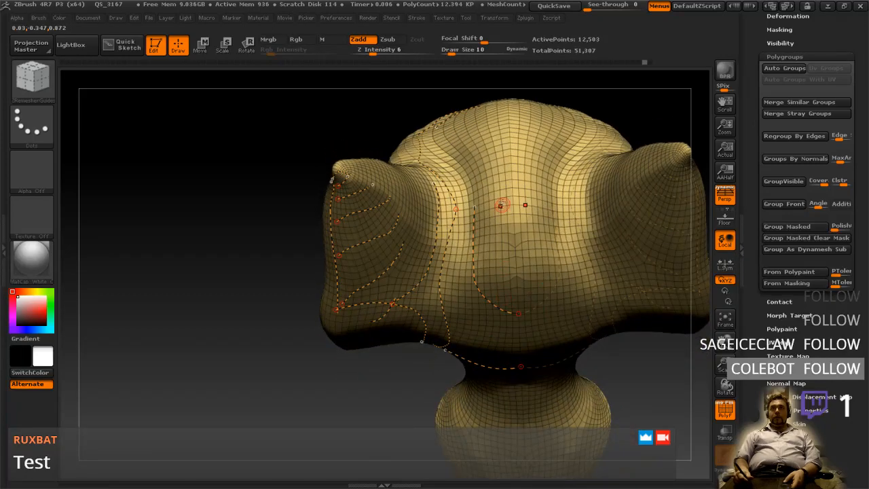
- Draw a guide curve down the throat from beneath the jaw towards the neck's lower edge
right_drag(511, 129, 508, 121)
right_drag(496, 391, 484, 310)
right_drag(504, 396, 408, 372)
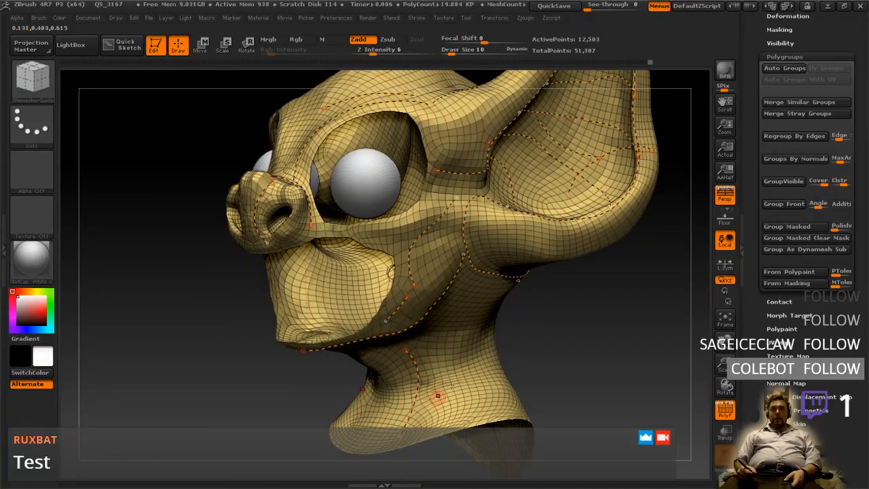
right_drag(438, 395, 454, 367)
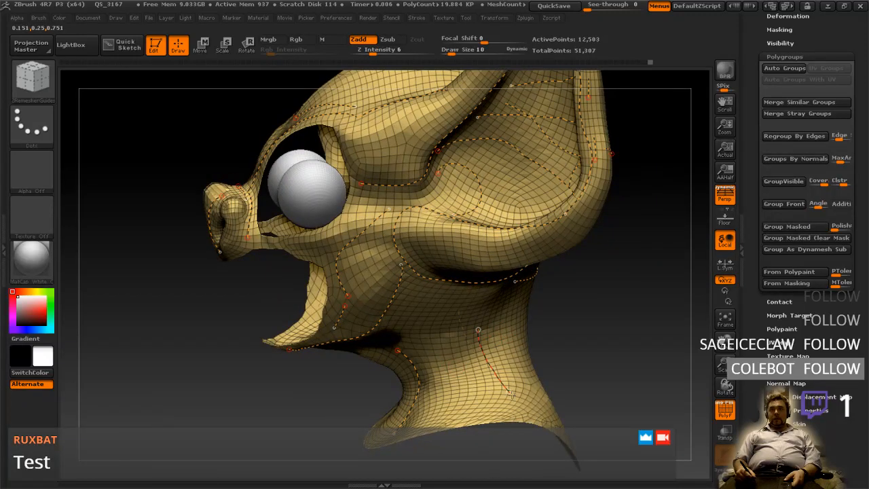
- Draw a guide curve down the side of the neck towards its lower edge
mouse_move(478, 330)
right_down()
mouse_move(510, 372)
mouse_move(473, 331)
right_up()
mouse_move(514, 355)
right_down()
mouse_move(523, 396)
mouse_move(509, 402)
mouse_move(494, 379)
right_up()
key(space)
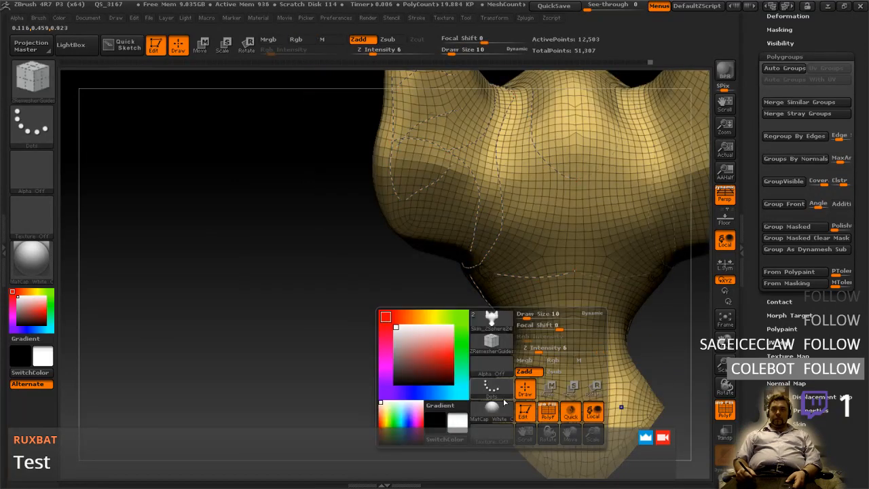
- Draw a ZRemesher guide curve across the flap at the base of the neck and set the draw size to 10
click(513, 314)
drag(490, 416, 529, 443)
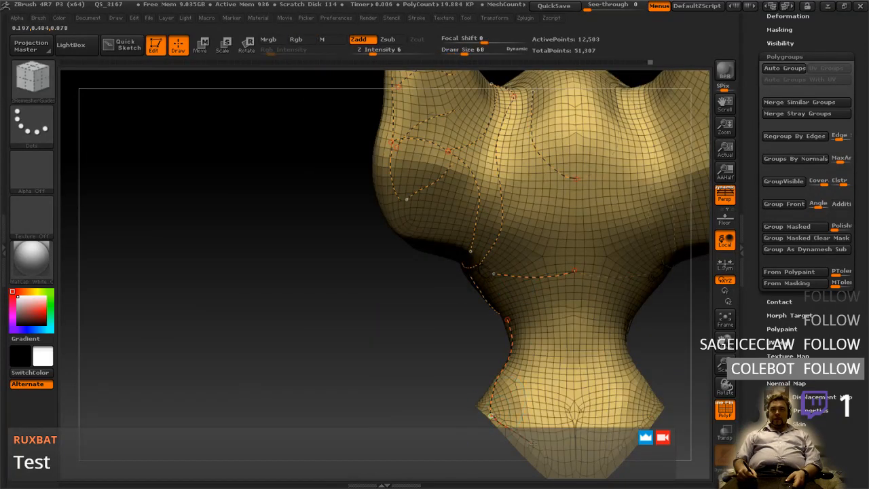
drag(568, 465, 574, 468)
mouse_move(518, 376)
right_down()
mouse_move(561, 375)
mouse_move(523, 374)
right_up()
key(space)
click(533, 316)
mouse_move(518, 302)
right_down()
mouse_move(545, 316)
mouse_move(532, 316)
mouse_move(530, 304)
right_up()
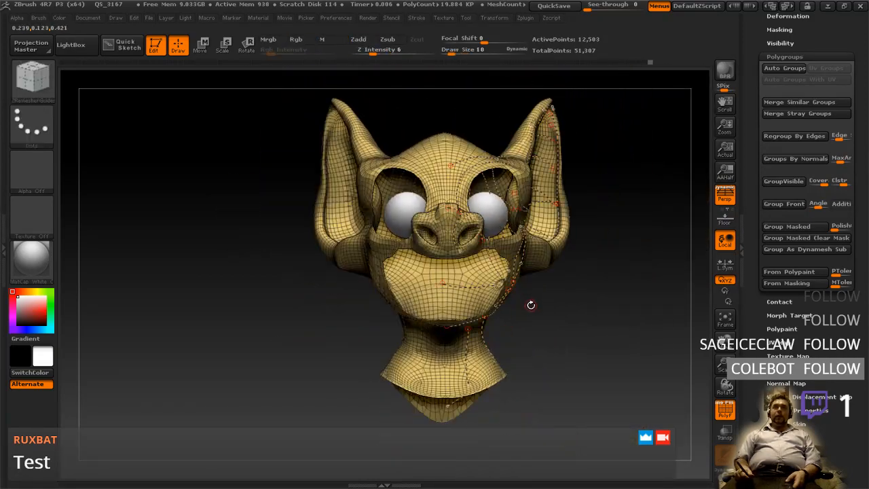
- Try remeshing the visible head with ZRemesher at target polygon counts of 2 and 3, undoing each attempt
scroll(794, 283, up, 2)
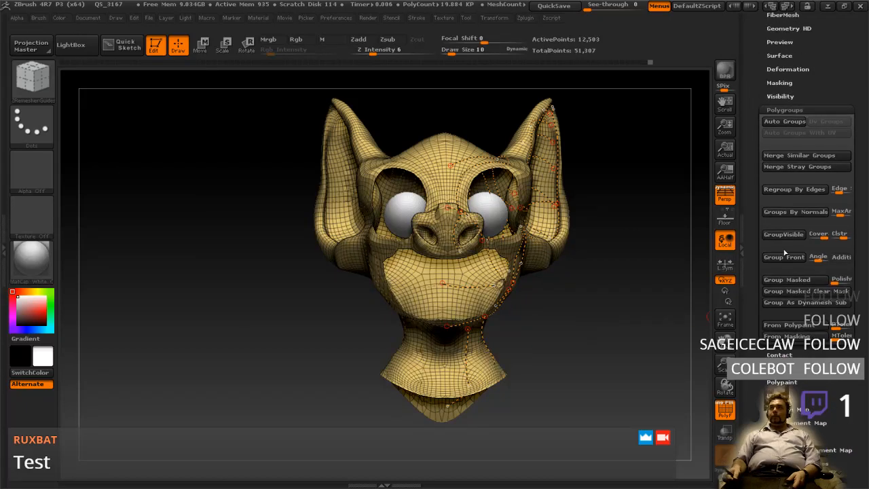
scroll(796, 99, up, 3)
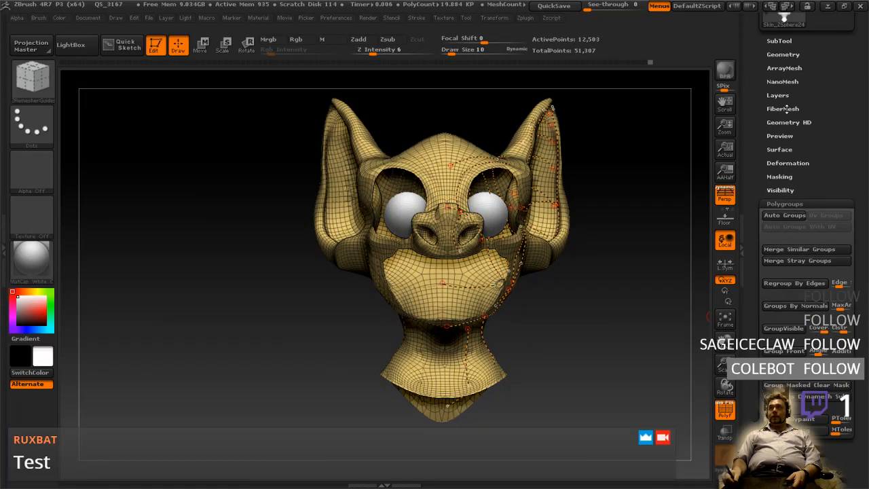
click(787, 55)
click(782, 240)
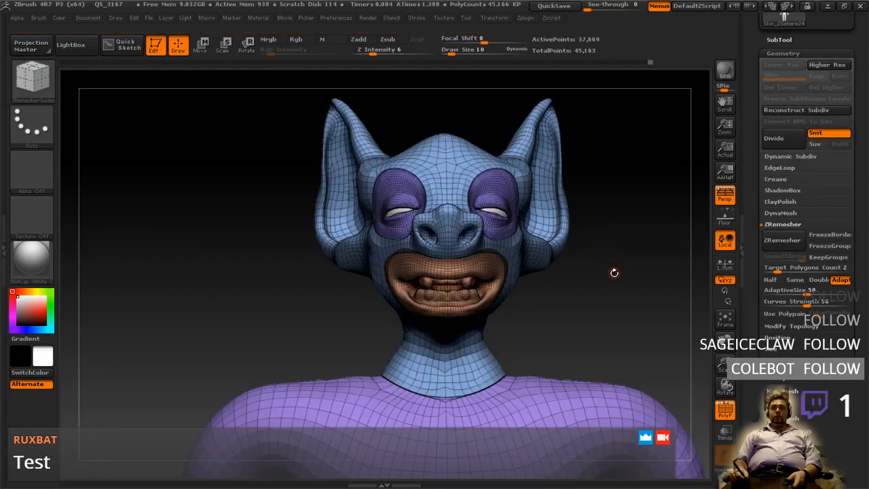
mouse_move(593, 273)
mouse_down()
mouse_move(540, 279)
mouse_move(592, 280)
mouse_move(572, 313)
mouse_move(621, 307)
mouse_move(556, 311)
mouse_up()
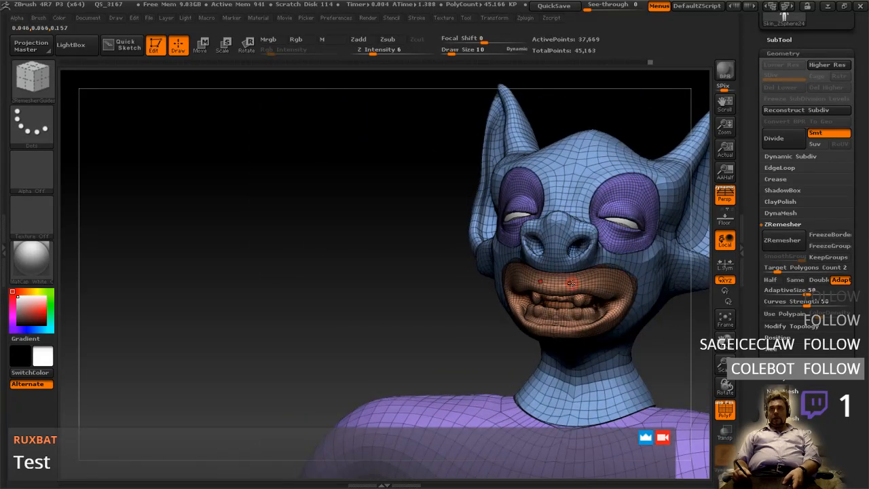
key(ctrl+z)
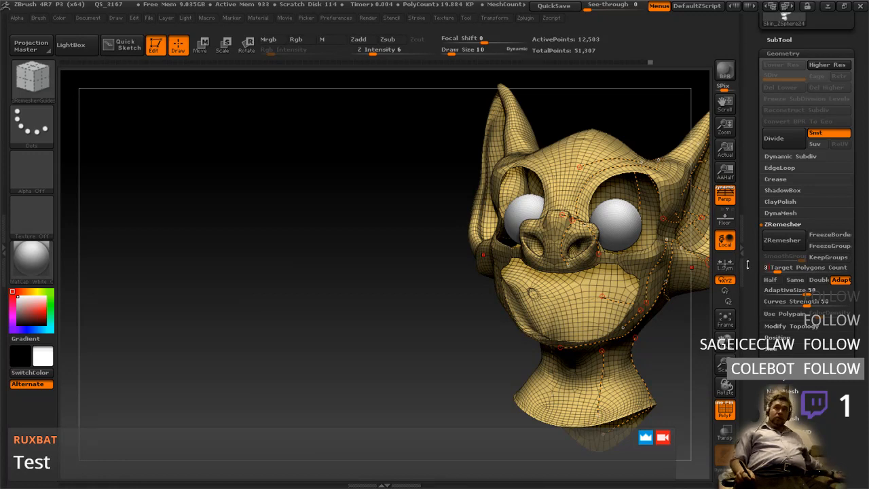
click(783, 240)
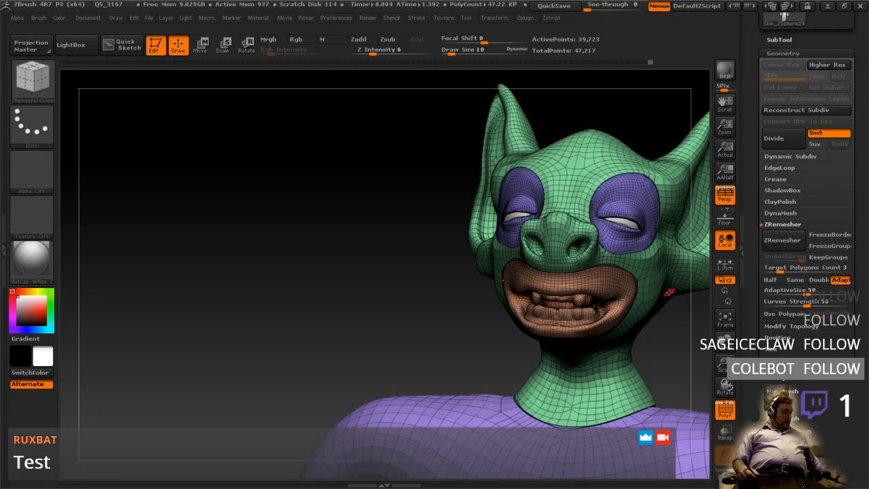
key(ctrl+z)
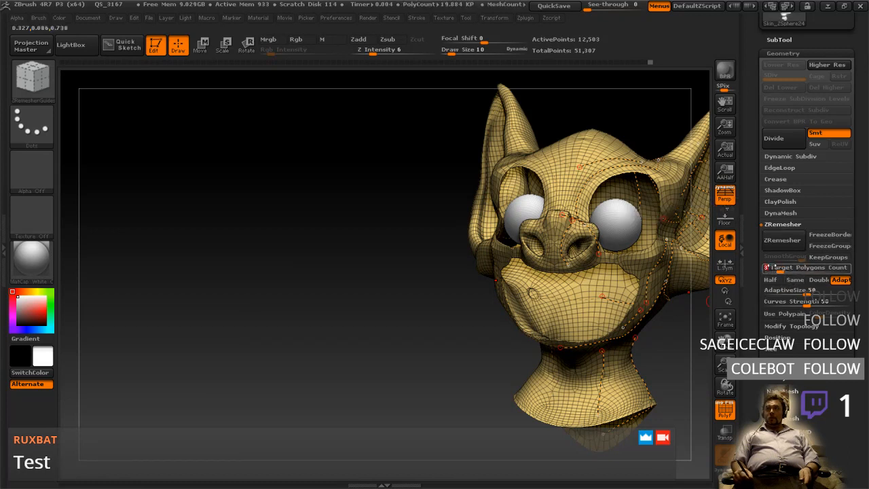
- Remesh the visible head with ZRemesher at a target polygon count of 5
click(780, 241)
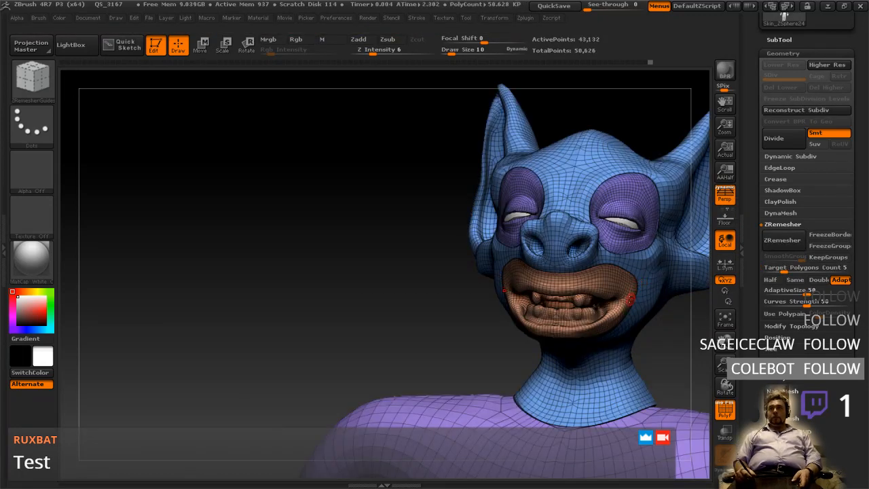
right_drag(634, 296, 541, 348)
mouse_move(584, 318)
right_down()
mouse_move(576, 345)
mouse_move(595, 357)
mouse_move(576, 330)
right_up()
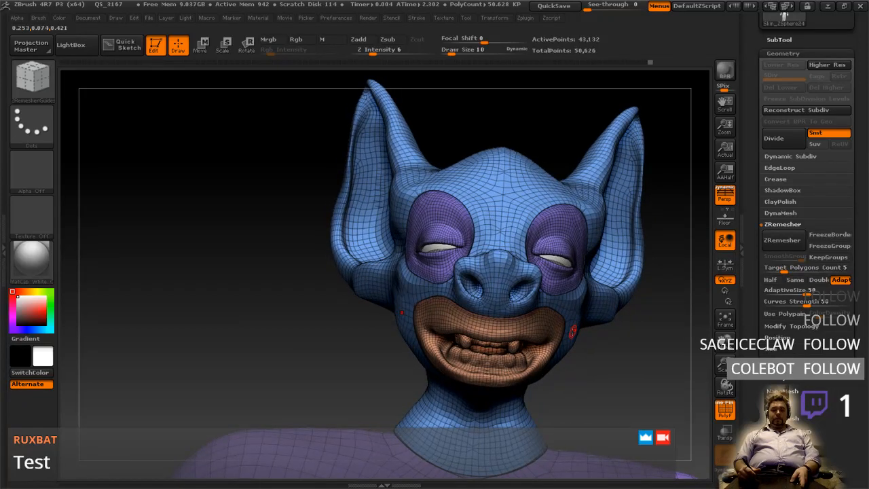
- Compare the remeshed head with the guided original by stepping back and forth through the history, finishing on the remeshed version
key(Up)
key(Down)
key(Up)
key(Down)
key(Up)
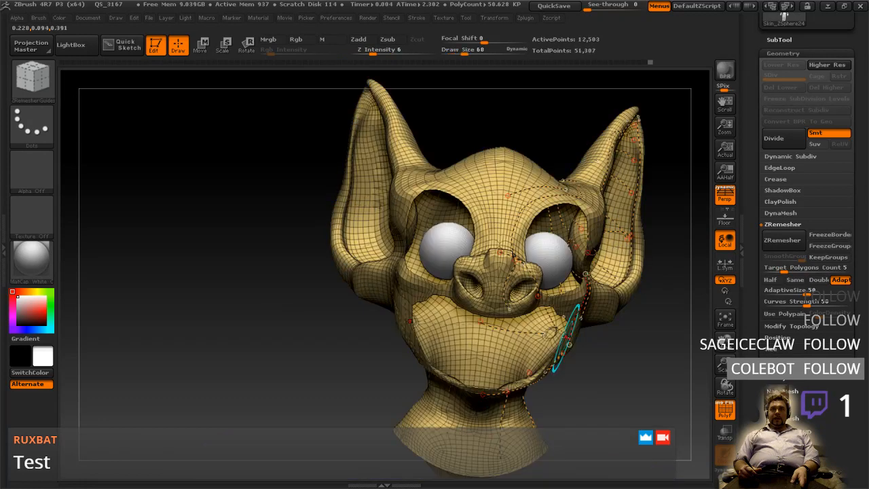
key(Down)
key(Up)
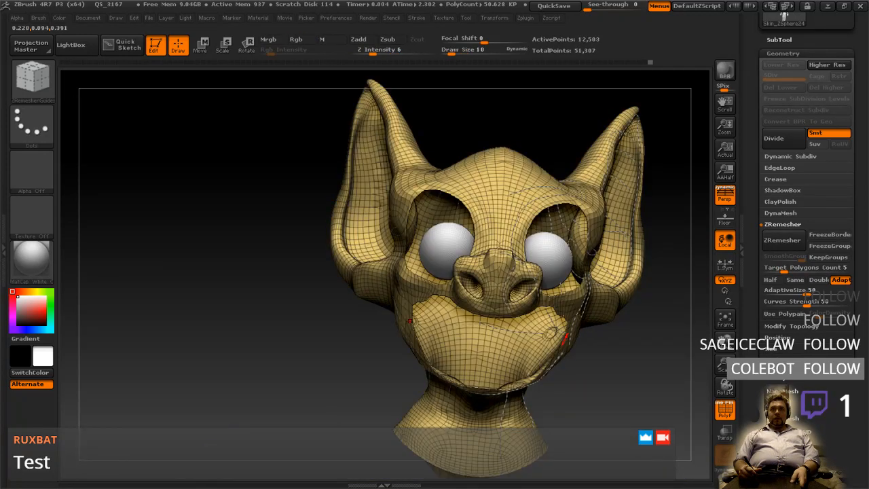
key(Down)
key(Up)
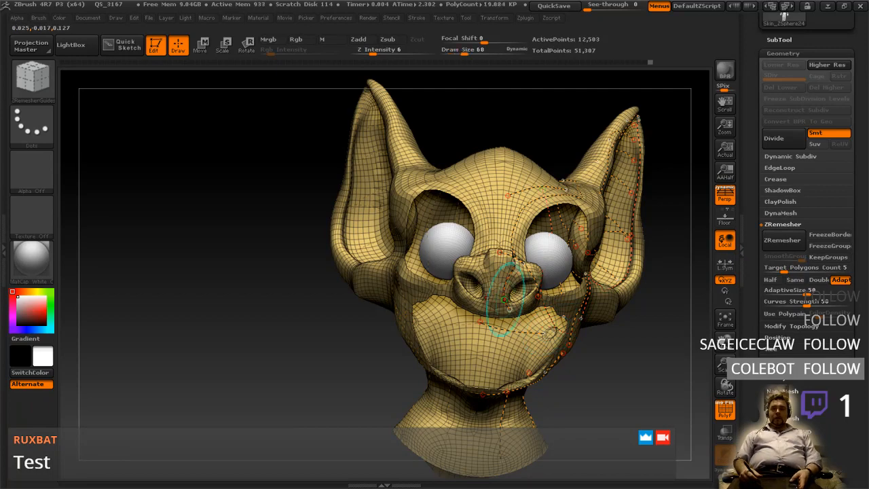
mouse_move(527, 285)
alt+right_down()
mouse_move(517, 337)
mouse_move(490, 370)
alt+right_up()
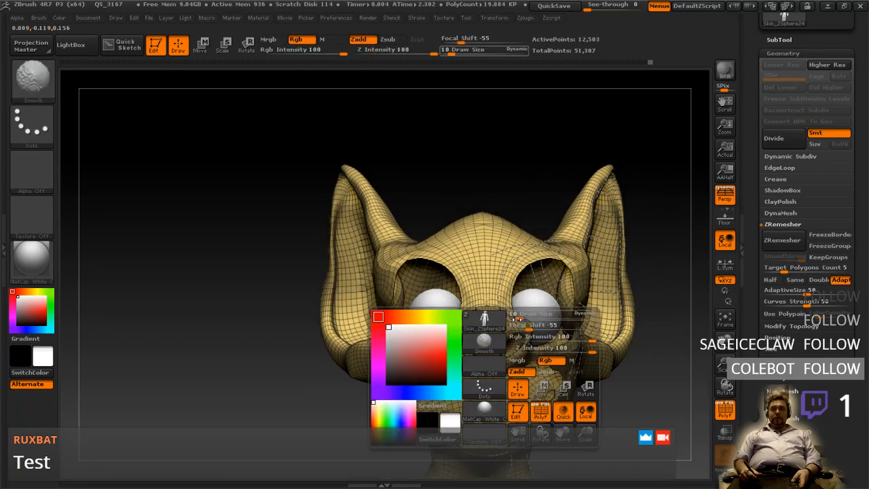
alt+right_drag(522, 342, 482, 331)
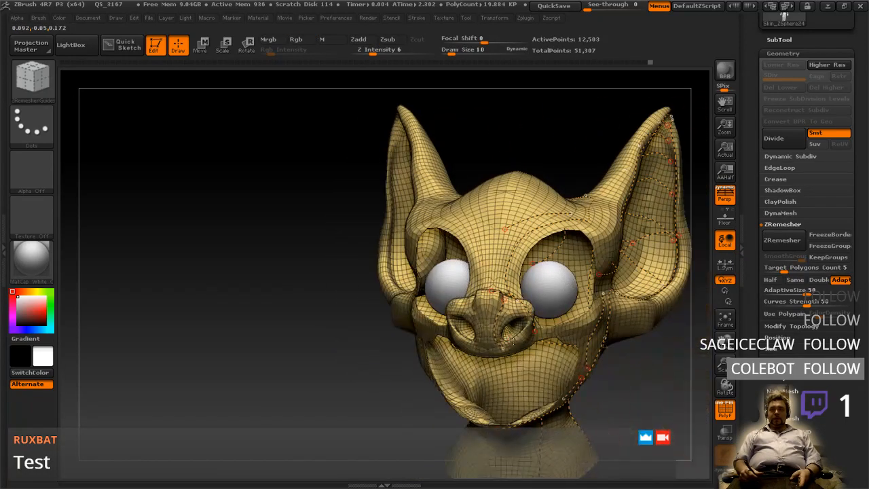
key(Down)
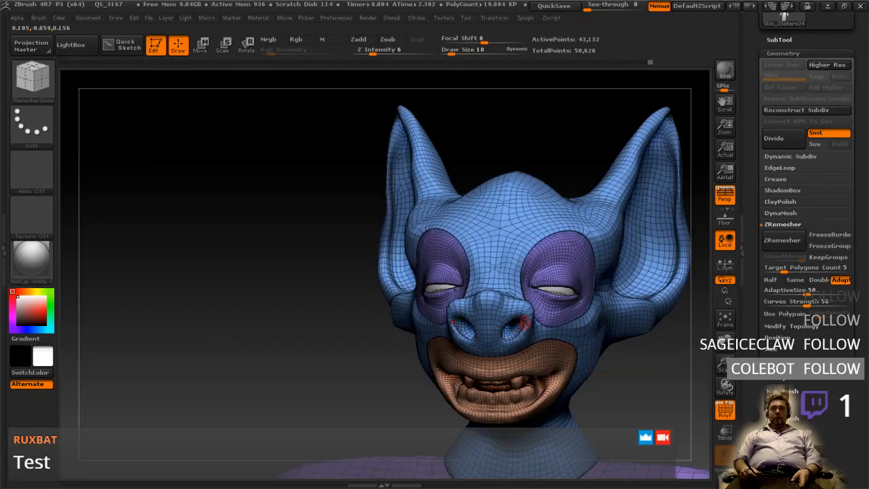
- Smooth the seam between the neck and the torso with the Smooth brush at draw size 22
mouse_move(519, 317)
shift+right_down()
mouse_move(521, 308)
mouse_move(507, 353)
mouse_move(526, 444)
mouse_move(532, 356)
mouse_move(505, 314)
mouse_move(421, 346)
shift+right_up()
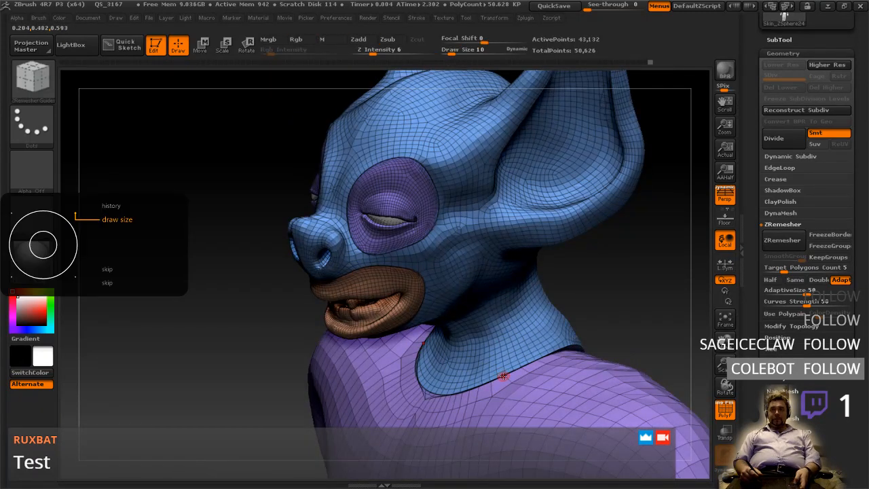
key(])
key(])
mouse_move(543, 357)
shift+mouse_down()
mouse_move(468, 390)
mouse_move(476, 387)
mouse_move(435, 387)
mouse_move(500, 385)
shift+mouse_up()
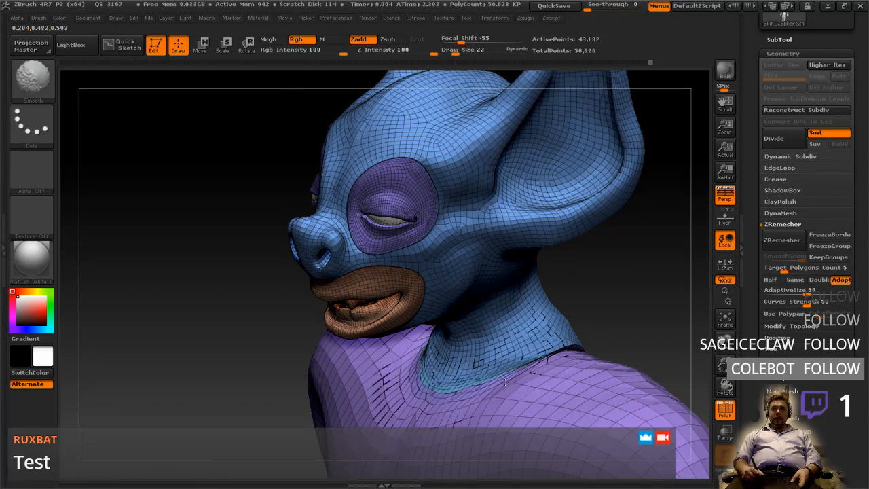
right_drag(501, 385, 497, 390)
mouse_move(537, 351)
shift+mouse_down()
mouse_move(598, 344)
mouse_move(635, 312)
mouse_move(648, 319)
mouse_move(620, 325)
mouse_move(625, 345)
mouse_move(594, 339)
mouse_move(628, 298)
mouse_move(615, 322)
mouse_move(573, 339)
mouse_move(554, 337)
shift+mouse_up()
mouse_move(589, 292)
mouse_down()
mouse_move(546, 330)
mouse_move(530, 319)
mouse_move(552, 316)
mouse_move(547, 334)
mouse_move(533, 304)
mouse_up()
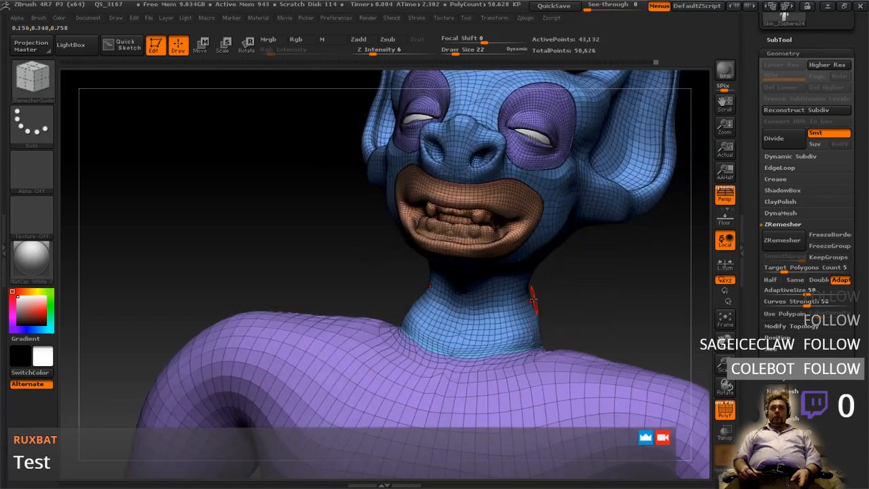
- Smooth the polygroup border all around the mouth with the Smooth brush at draw size 8
mouse_move(531, 251)
mouse_down()
mouse_move(539, 291)
mouse_move(520, 300)
mouse_move(527, 254)
mouse_move(514, 361)
mouse_move(481, 302)
mouse_up()
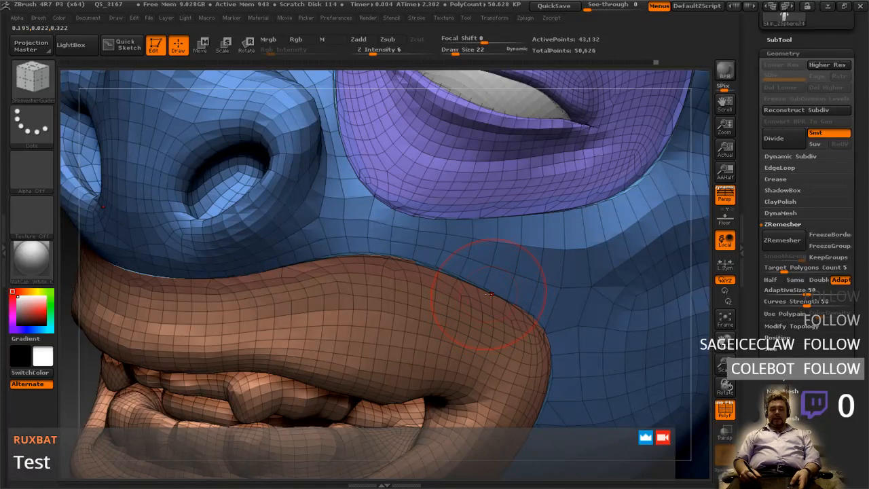
key([)
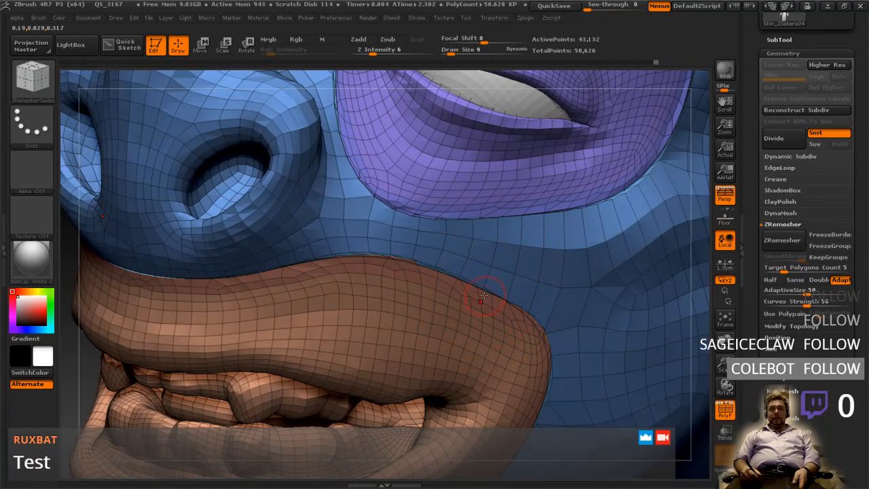
key(shift)
mouse_move(471, 282)
shift+mouse_down()
mouse_move(346, 264)
mouse_move(244, 285)
mouse_move(136, 287)
shift+mouse_up()
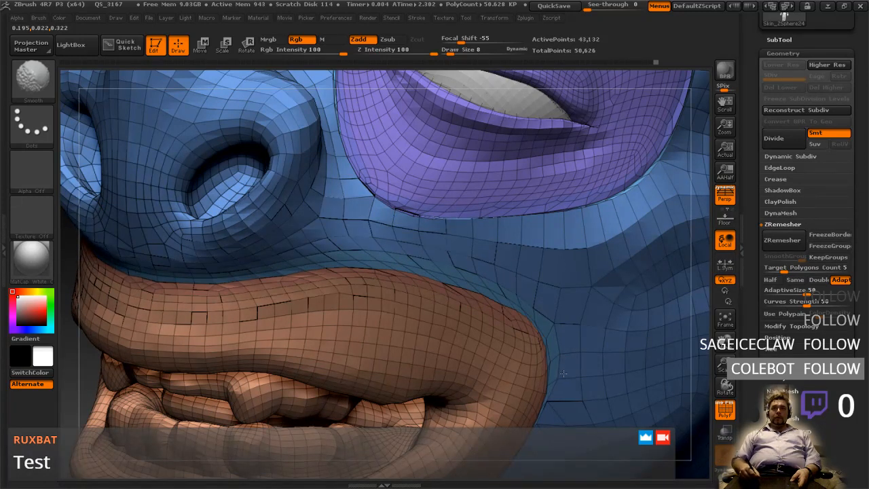
shift+drag(531, 309, 543, 370)
alt+right_drag(543, 404, 538, 297)
shift+drag(538, 297, 495, 400)
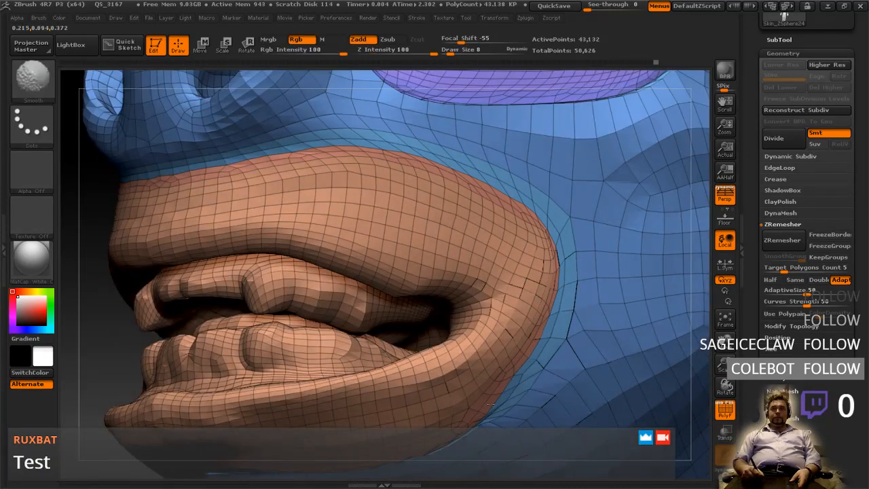
mouse_move(495, 400)
right_down()
mouse_move(336, 398)
mouse_move(397, 353)
mouse_move(378, 358)
right_up()
mouse_move(434, 323)
shift+mouse_down()
mouse_move(307, 335)
mouse_move(353, 334)
mouse_move(265, 386)
mouse_move(173, 413)
shift+mouse_up()
- Smooth the polygroup border around the eye patch with the Smooth brush at draw size 8
mouse_move(408, 353)
right_down()
mouse_move(452, 266)
mouse_move(455, 294)
mouse_move(483, 236)
mouse_move(452, 259)
right_up()
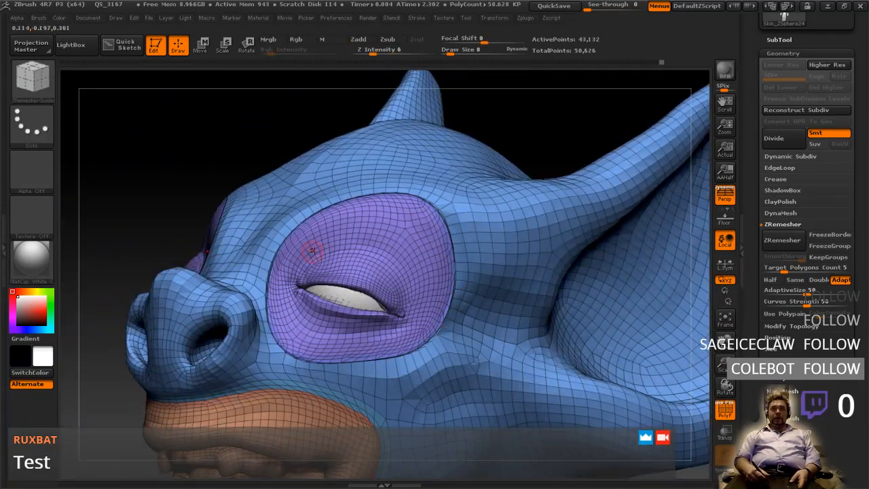
ctrl+right_drag(307, 254, 423, 286)
mouse_move(243, 190)
shift+mouse_down()
mouse_move(380, 157)
mouse_move(434, 169)
mouse_move(468, 217)
mouse_move(450, 186)
mouse_move(478, 279)
mouse_move(475, 353)
mouse_move(427, 407)
mouse_move(320, 442)
shift+mouse_up()
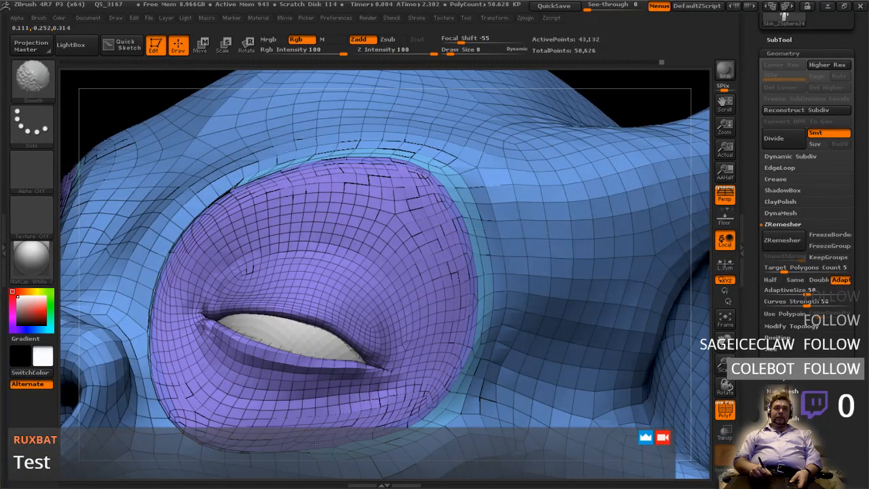
mouse_move(182, 433)
shift+mouse_down()
mouse_move(158, 374)
mouse_move(146, 265)
shift+mouse_up()
mouse_move(242, 187)
shift+mouse_down()
mouse_move(196, 231)
mouse_move(163, 285)
mouse_move(155, 333)
mouse_move(197, 418)
mouse_move(251, 431)
mouse_move(380, 414)
mouse_move(475, 319)
shift+mouse_up()
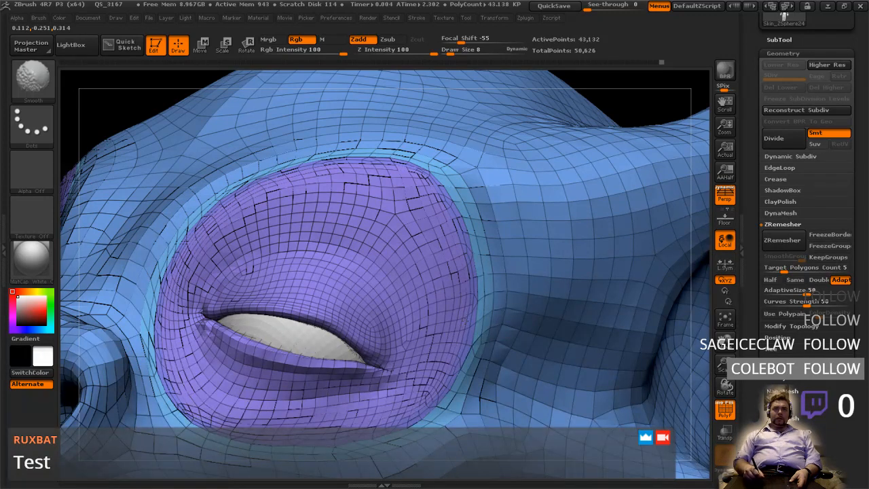
- Isolate the ring around the eye patch and the blue head polygroup in turn, restoring the full mesh after each check
key(ctrl+shift)
ctrl+shift+click(469, 337)
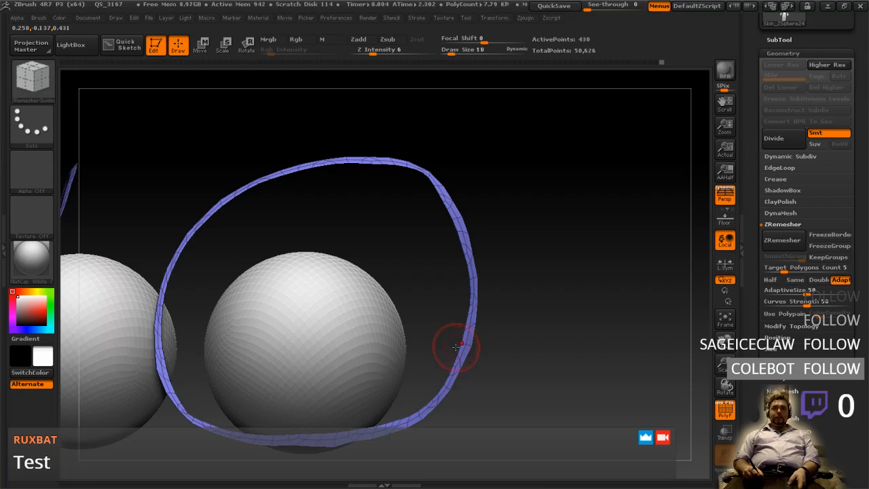
key(ctrl+z)
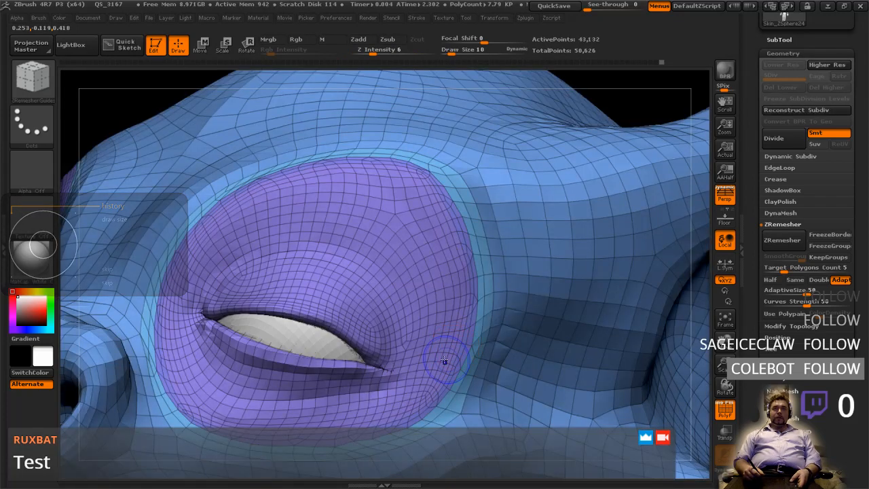
shift+right_drag(444, 360, 461, 340)
right_drag(438, 393, 450, 333)
key(shift)
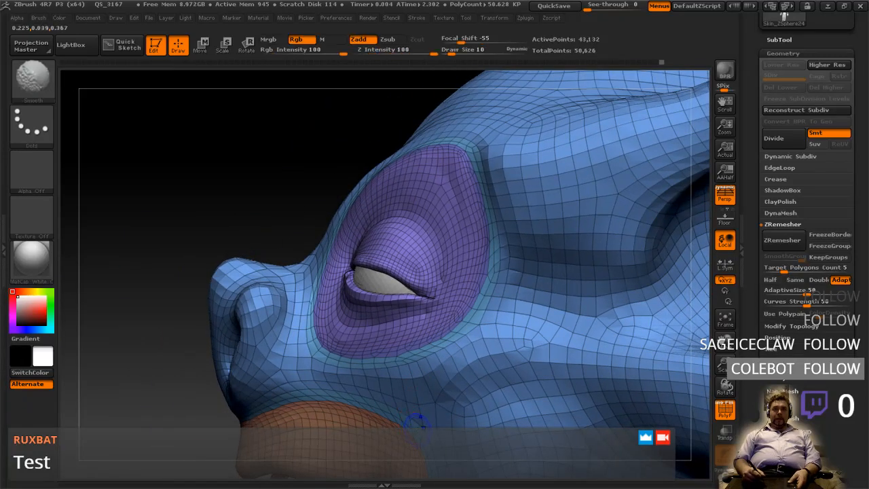
ctrl+shift+click(417, 427)
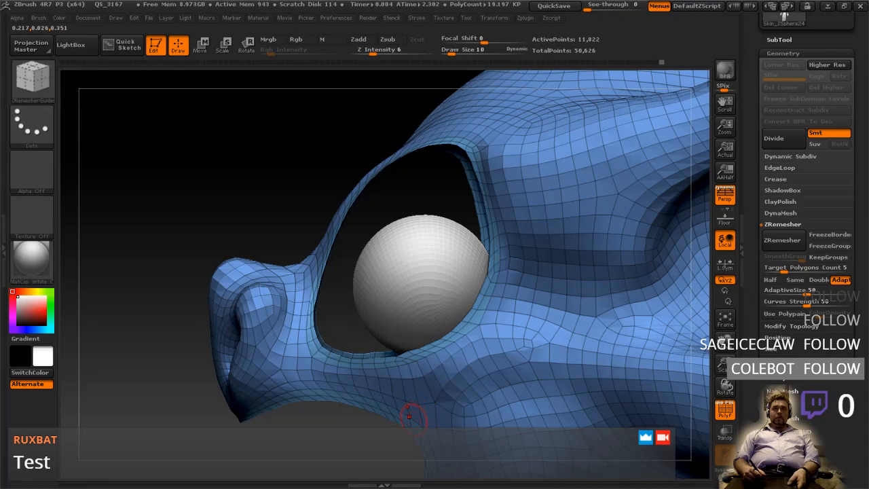
ctrl+shift+click(410, 417)
- Examine the remeshed topology over the whole figure, from close range out to the head and upper body
mouse_move(412, 416)
right_down()
mouse_move(462, 378)
mouse_move(450, 372)
mouse_move(453, 381)
mouse_move(450, 358)
right_up()
key(shift)
alt+right_drag(463, 425, 464, 325)
alt+right_drag(467, 463, 448, 387)
alt+right_drag(458, 436, 442, 360)
alt+right_drag(455, 409, 446, 363)
alt+right_drag(449, 393, 439, 281)
mouse_move(435, 438)
alt+right_down()
mouse_move(427, 261)
mouse_move(438, 468)
alt+right_up()
alt+right_drag(434, 285, 438, 462)
alt+right_drag(440, 380, 441, 407)
mouse_move(441, 312)
alt+right_down()
mouse_move(442, 400)
mouse_move(353, 388)
alt+right_up()
right_click(435, 376)
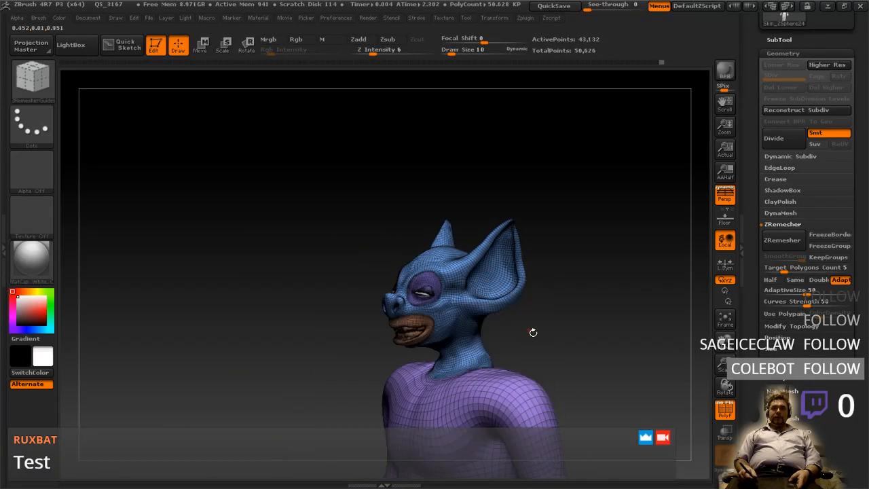
- Hide the polyframe to inspect the head and torso surfaces, and show it again to check the topology
click(721, 416)
click(729, 407)
click(729, 407)
alt+right_drag(669, 407, 555, 375)
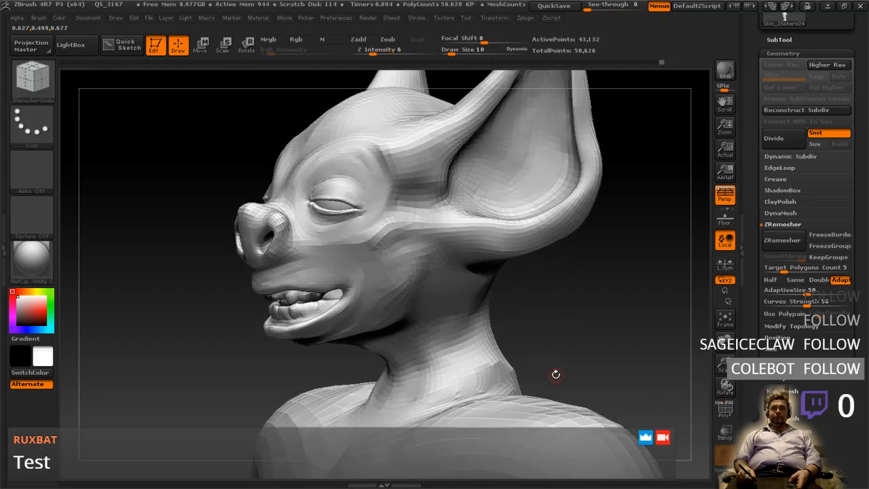
key(ctrl)
mouse_move(571, 344)
ctrl+right_down()
mouse_move(576, 330)
mouse_move(577, 353)
ctrl+right_up()
right_drag(582, 296, 666, 312)
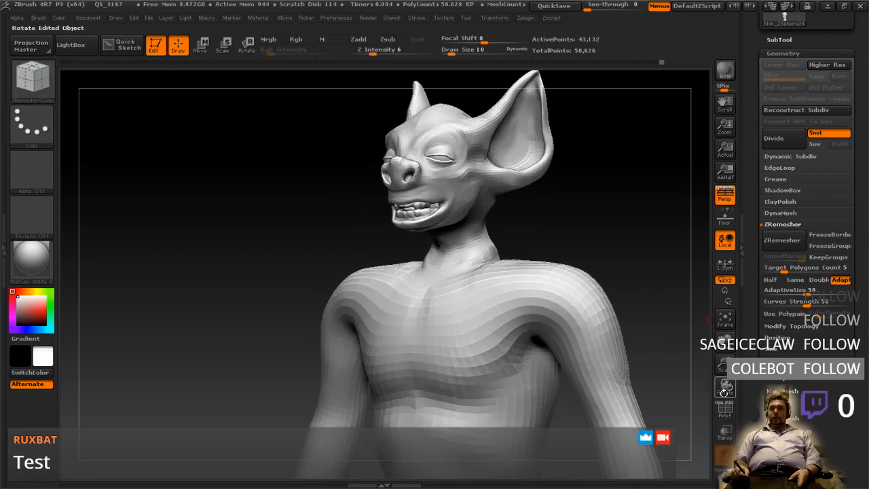
click(724, 414)
right_drag(495, 305, 527, 316)
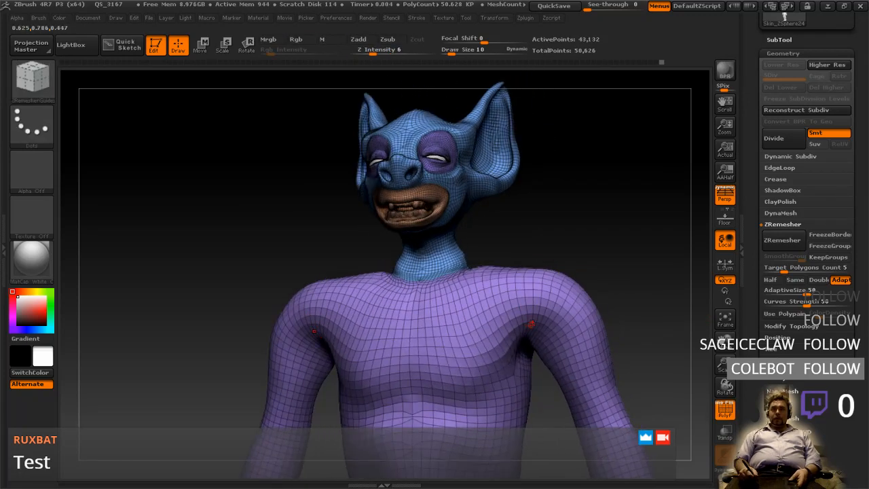
- Hide the polygon loop around each shoulder to check the edge flow, and restore the full mesh
key(ctrl+shift)
ctrl+shift+click(536, 316)
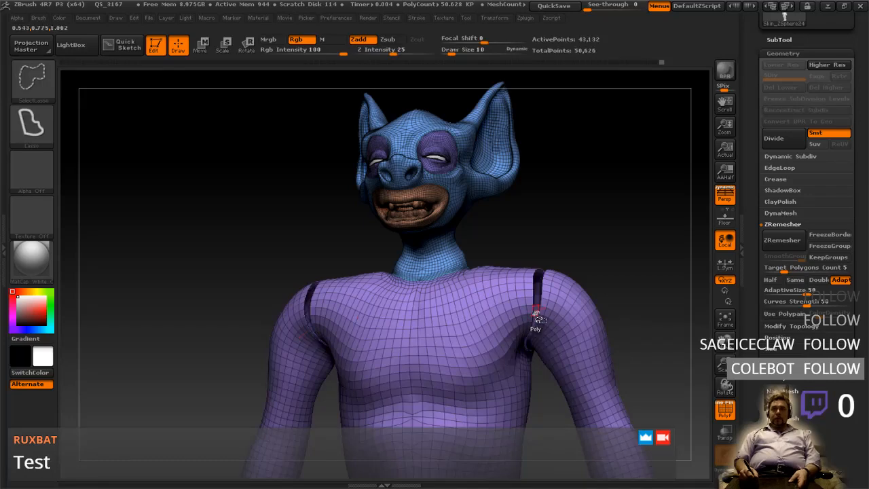
mouse_move(540, 304)
right_down()
mouse_move(456, 312)
mouse_move(545, 321)
mouse_move(532, 328)
right_up()
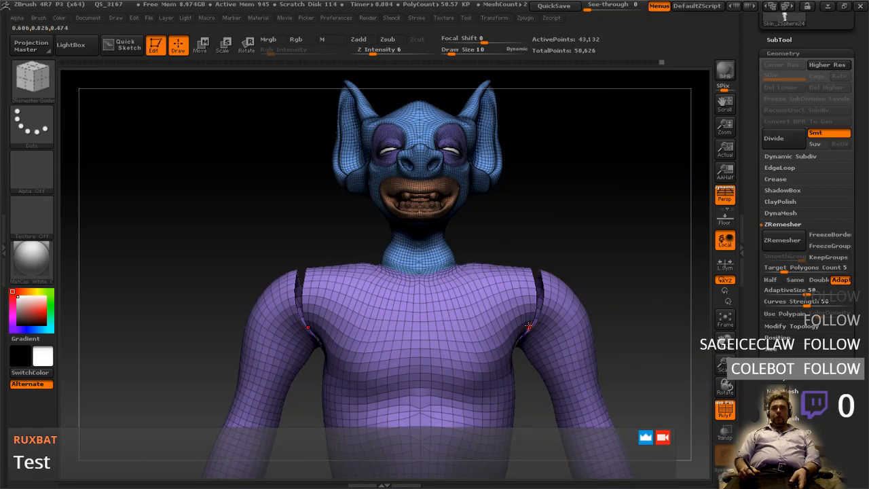
ctrl+shift+click(525, 324)
mouse_move(516, 300)
right_down()
mouse_move(484, 302)
mouse_move(547, 355)
mouse_move(533, 339)
right_up()
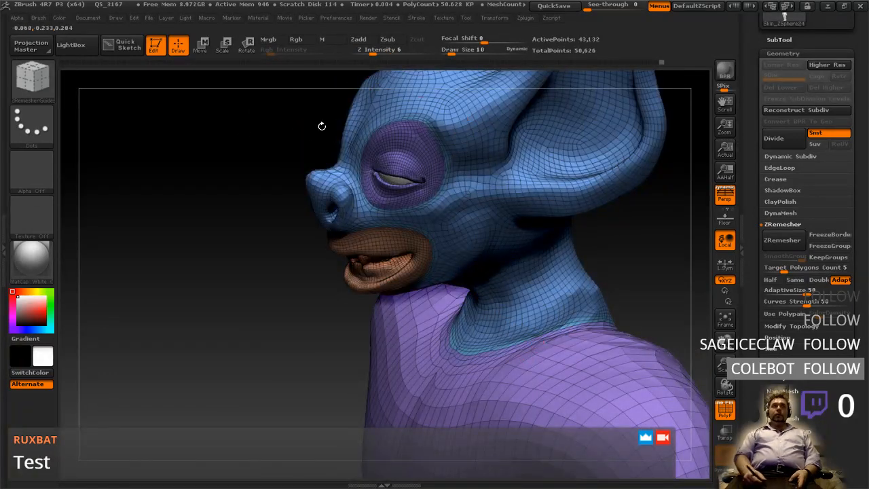
- Choose the ClayTubes brush, raise the draw size to 22, and smooth the surface around the base of the neck
click(32, 78)
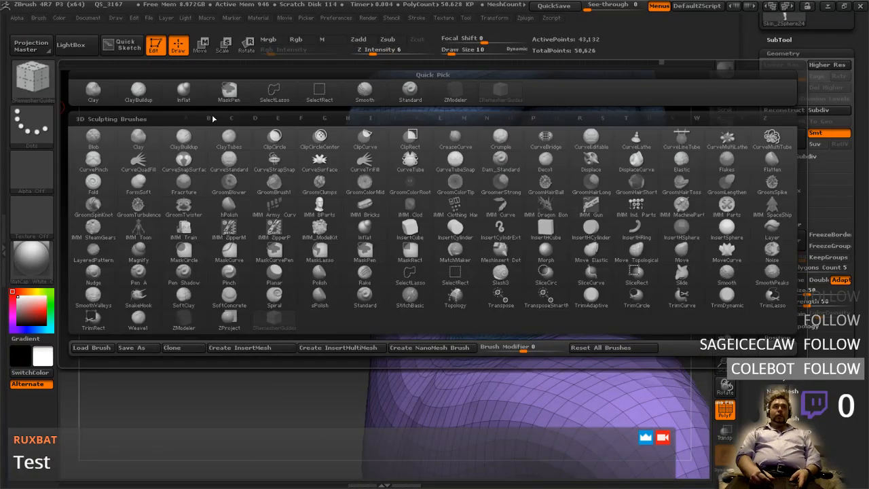
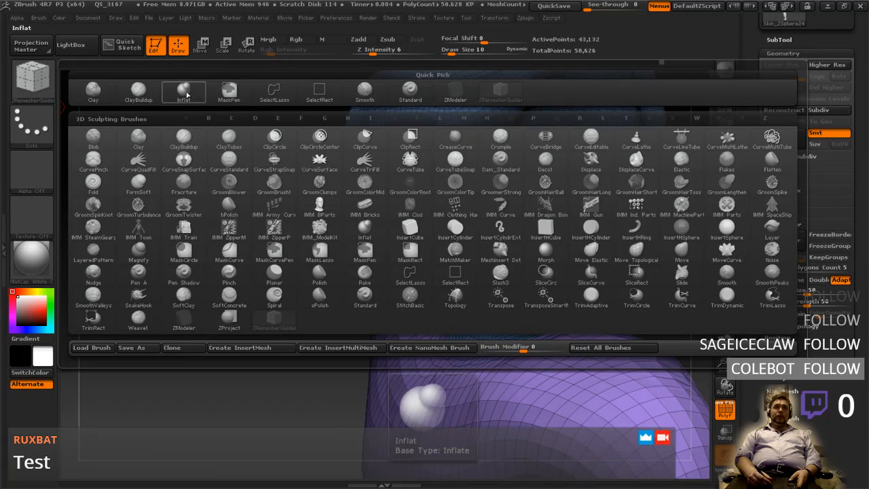
click(247, 137)
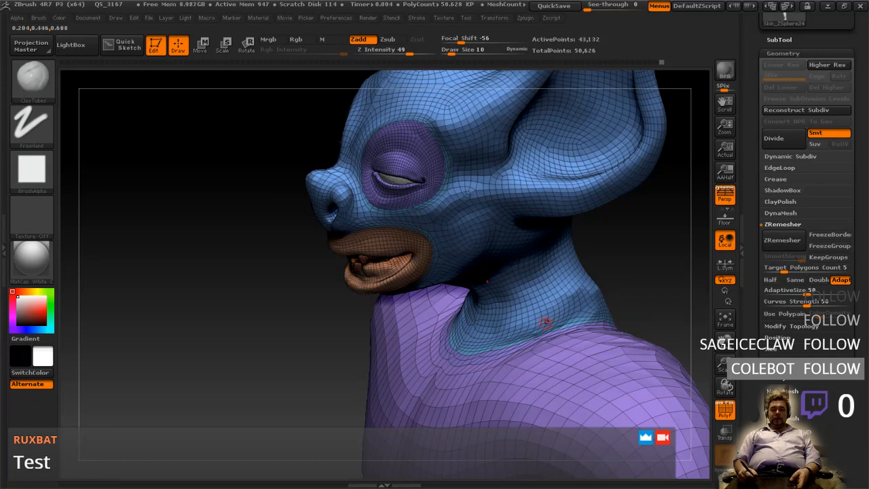
key(])
key(])
key(])
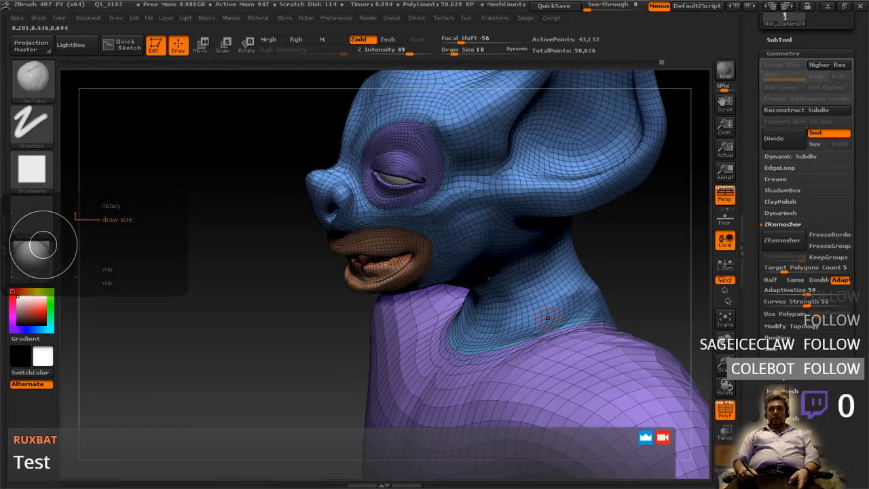
mouse_move(574, 311)
right_down()
mouse_move(549, 310)
mouse_move(597, 298)
mouse_move(566, 298)
mouse_move(539, 322)
mouse_move(527, 304)
right_up()
mouse_move(509, 302)
shift+mouse_down()
mouse_move(482, 295)
mouse_move(555, 297)
shift+mouse_up()
mouse_move(596, 299)
right_down()
mouse_move(529, 286)
mouse_move(376, 291)
right_up()
right_drag(399, 318, 497, 327)
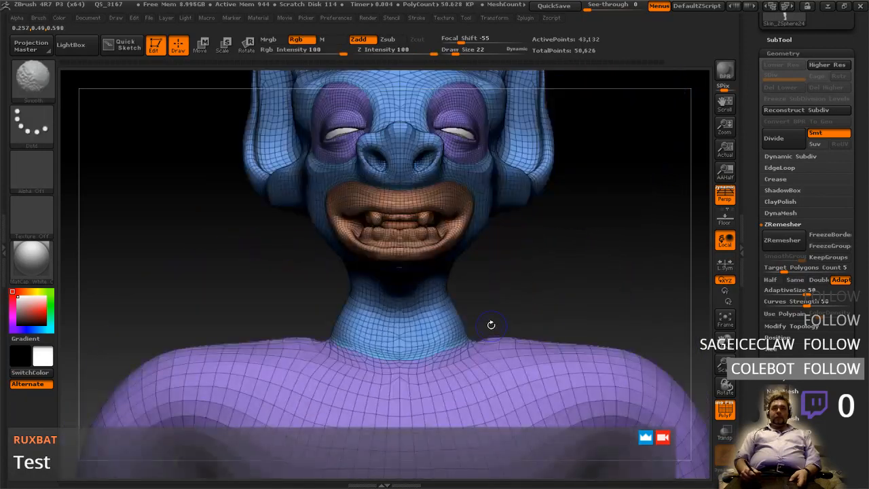
- Switch briefly to the Inflat brush, return to ClayTubes, and hide the polyframe to show the plain neck surface
key(b)
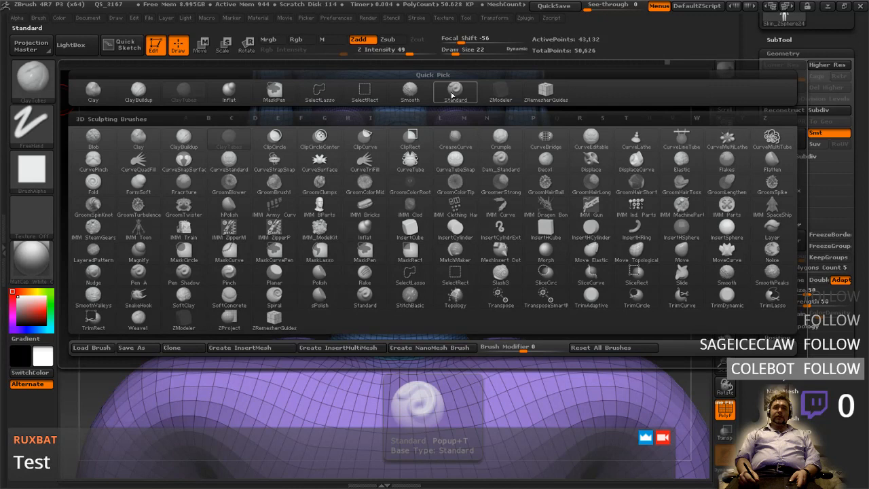
click(233, 98)
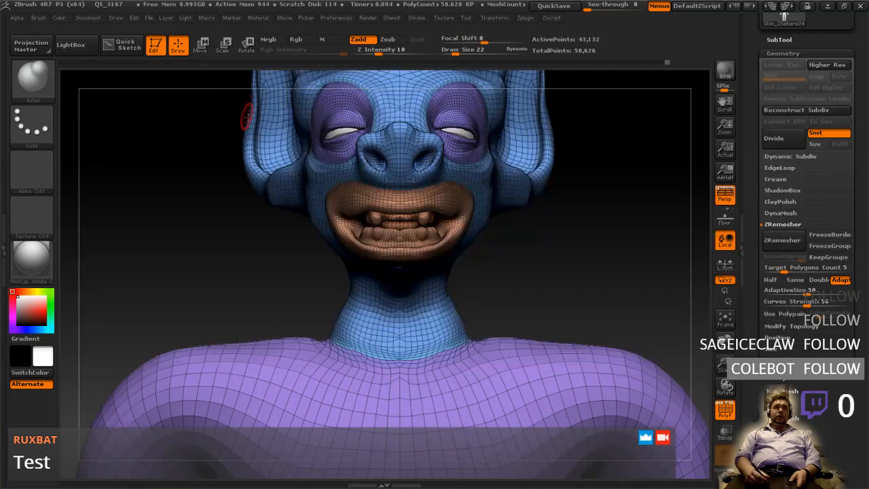
click(32, 78)
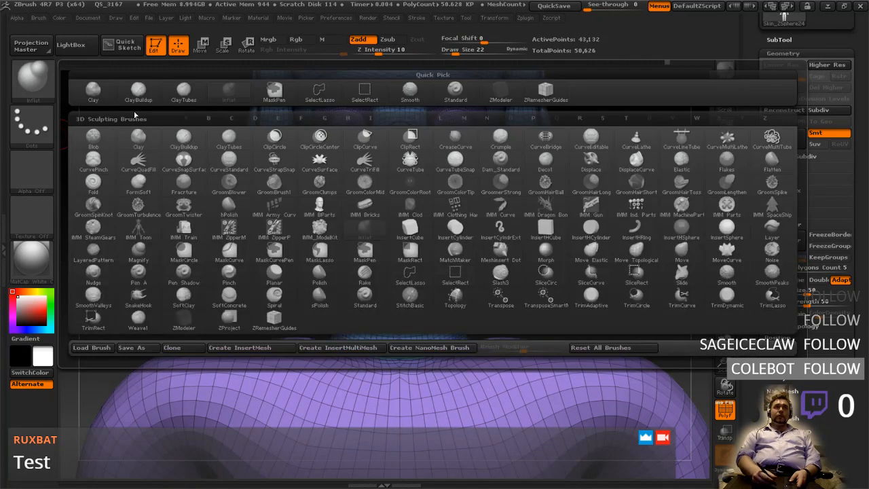
click(182, 95)
mouse_move(501, 247)
mouse_down()
mouse_move(500, 294)
mouse_move(514, 260)
mouse_move(523, 317)
mouse_move(550, 327)
mouse_up()
mouse_move(541, 306)
ctrl+right_down()
mouse_move(552, 340)
mouse_move(542, 316)
ctrl+right_up()
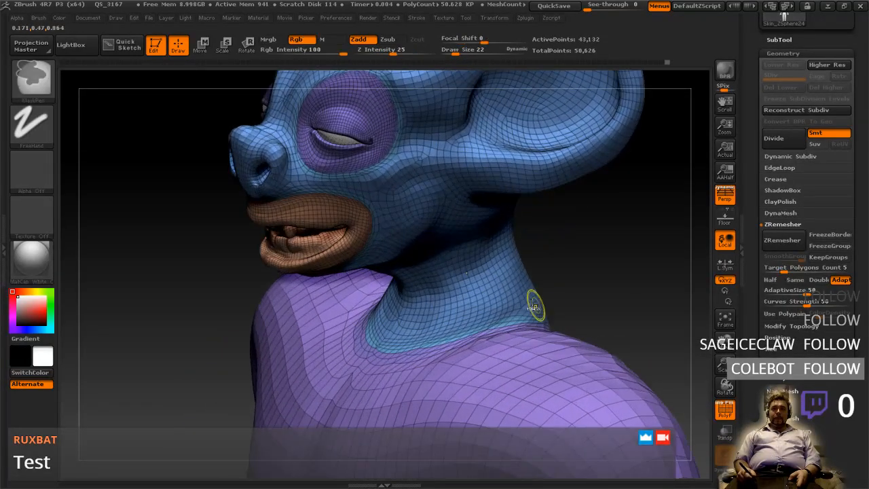
click(722, 410)
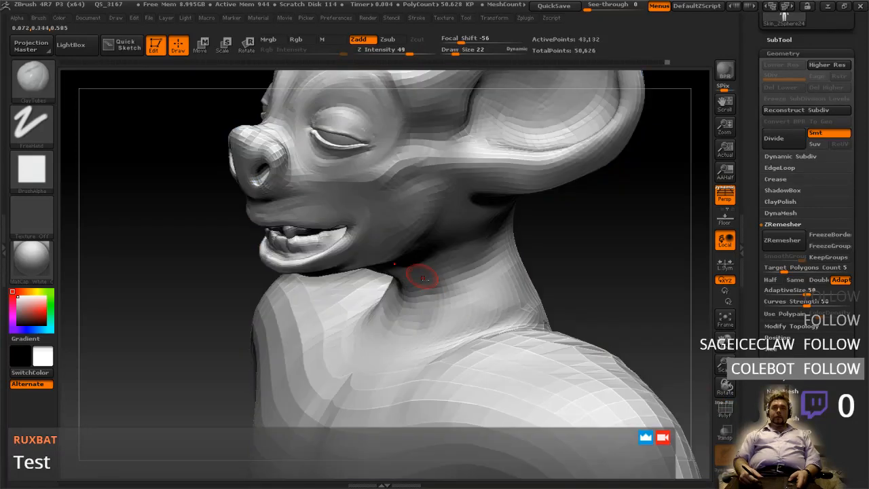
- Build up ClayTubes strokes down the side of the neck at draw size 22
mouse_move(501, 326)
right_down()
mouse_move(513, 327)
mouse_move(489, 332)
mouse_move(530, 335)
mouse_move(549, 319)
mouse_move(548, 298)
right_up()
shift+drag(577, 197, 587, 232)
mouse_move(552, 255)
right_down()
mouse_move(524, 249)
mouse_move(520, 281)
mouse_move(540, 282)
mouse_move(471, 358)
right_up()
drag(458, 321, 488, 386)
drag(473, 336, 496, 375)
mouse_move(459, 303)
mouse_down()
mouse_move(471, 332)
mouse_move(552, 375)
mouse_up()
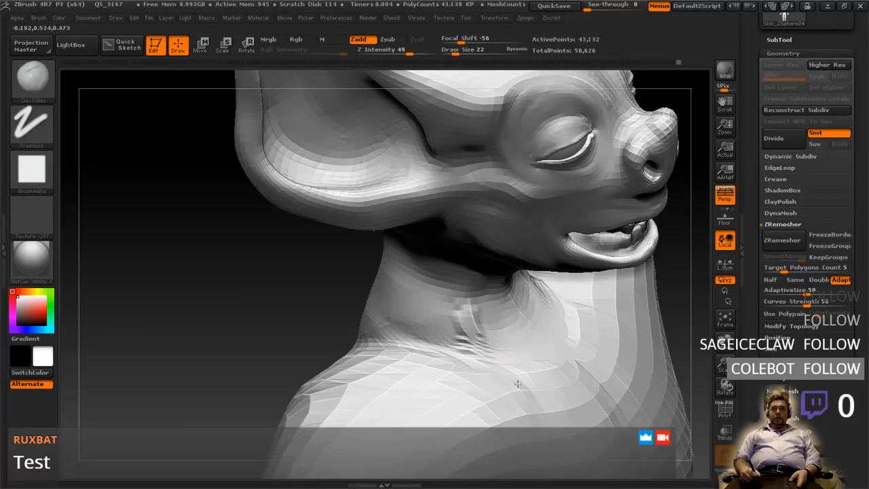
- Smooth the neck strokes and the neck-to-shoulder seam around to the nape at draw size 22
mouse_move(561, 367)
right_down()
mouse_move(468, 339)
mouse_move(502, 346)
right_up()
shift+drag(487, 349, 484, 320)
mouse_move(569, 294)
right_down()
mouse_move(520, 314)
mouse_move(570, 323)
right_up()
mouse_move(465, 354)
right_down()
mouse_move(487, 343)
mouse_move(426, 380)
right_up()
key(space)
drag(460, 350, 450, 350)
mouse_move(434, 394)
shift+mouse_down()
mouse_move(417, 364)
mouse_move(418, 311)
mouse_move(465, 368)
shift+mouse_up()
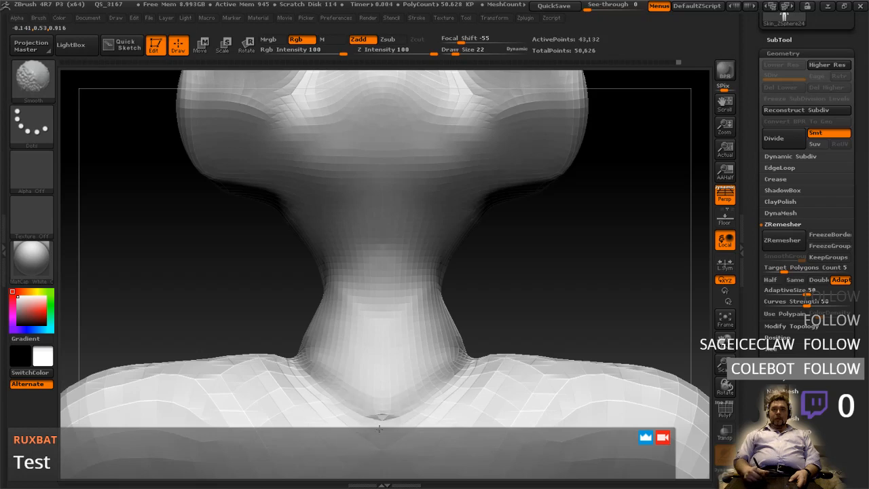
shift+drag(381, 405, 384, 429)
mouse_move(475, 421)
right_down()
mouse_move(413, 438)
mouse_move(416, 417)
mouse_move(397, 397)
right_up()
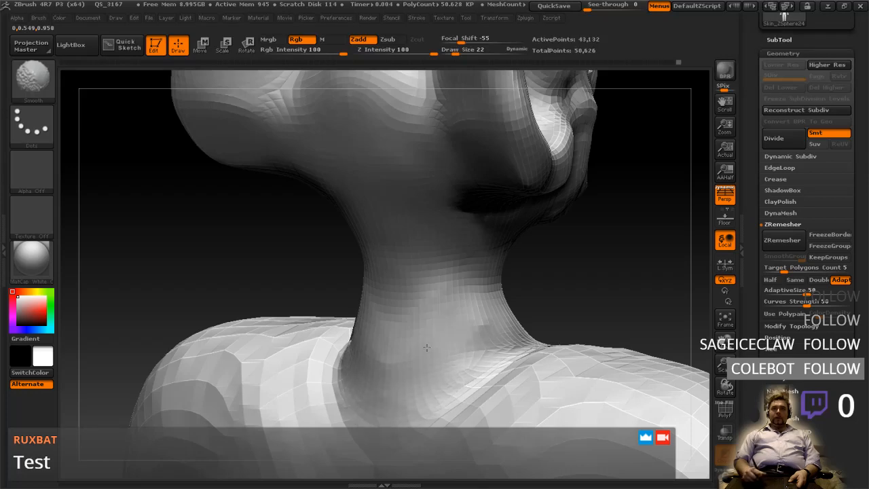
mouse_move(402, 290)
right_down()
mouse_move(431, 329)
mouse_move(443, 406)
mouse_move(400, 394)
mouse_move(464, 406)
mouse_move(429, 412)
right_up()
- Choose the Inflat brush, set draw size 42, and smooth out the folded polygons at the base of the nape
click(30, 83)
click(19, 91)
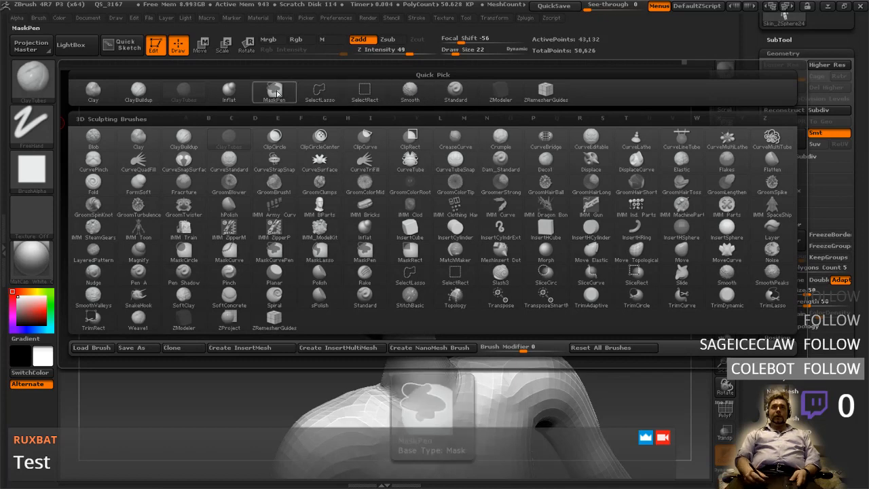
click(230, 92)
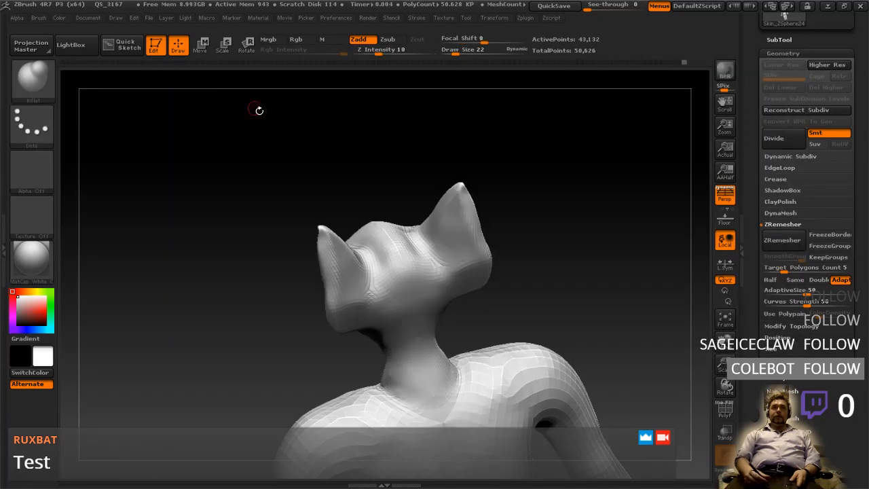
mouse_move(442, 410)
right_down()
mouse_move(452, 394)
mouse_move(454, 331)
mouse_move(455, 394)
mouse_move(454, 330)
mouse_move(481, 343)
mouse_move(466, 327)
mouse_move(471, 343)
mouse_move(455, 333)
mouse_move(462, 320)
mouse_move(449, 360)
mouse_move(434, 322)
right_up()
right_click(447, 401)
right_click(460, 350)
click(475, 263)
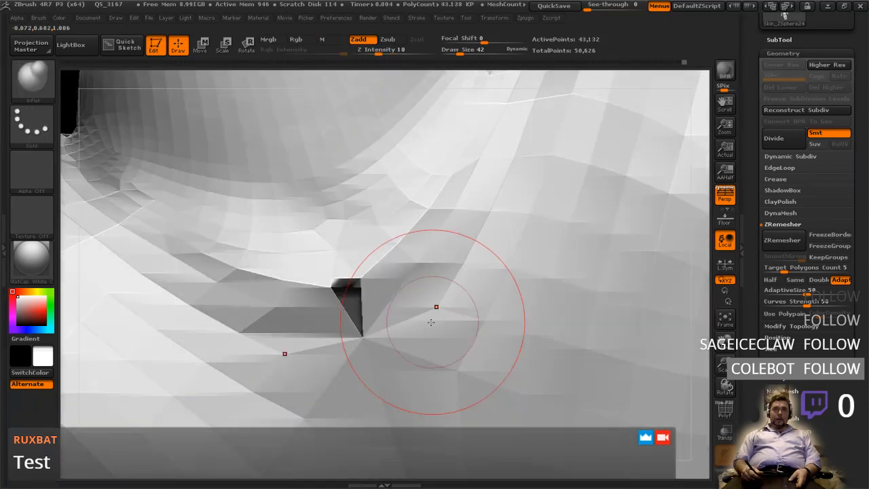
mouse_move(332, 286)
shift+mouse_down()
mouse_move(372, 319)
mouse_move(169, 250)
shift+mouse_up()
mouse_move(339, 285)
ctrl+right_down()
mouse_move(350, 234)
mouse_move(369, 370)
ctrl+right_up()
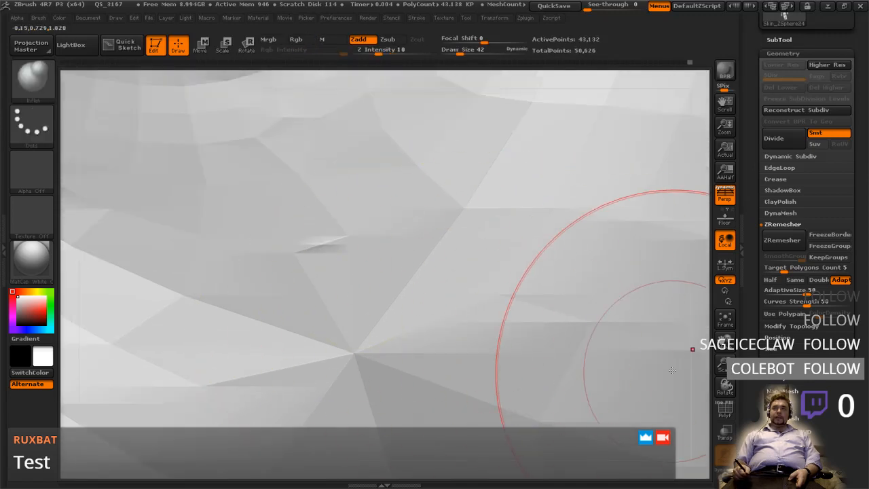
- Show the polyframe and smooth the remaining small fold at the base of the nape
click(727, 410)
ctrl+right_drag(645, 204, 409, 293)
mouse_move(409, 292)
shift+mouse_down()
mouse_move(349, 291)
mouse_move(319, 262)
shift+mouse_up()
mouse_move(333, 258)
ctrl+right_down()
mouse_move(372, 291)
mouse_move(346, 310)
mouse_move(359, 291)
mouse_move(377, 350)
ctrl+right_up()
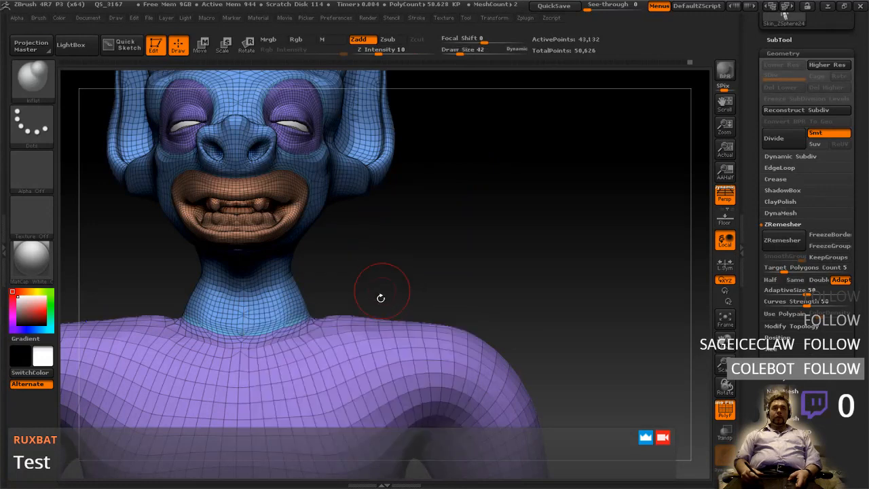
right_drag(381, 297, 357, 296)
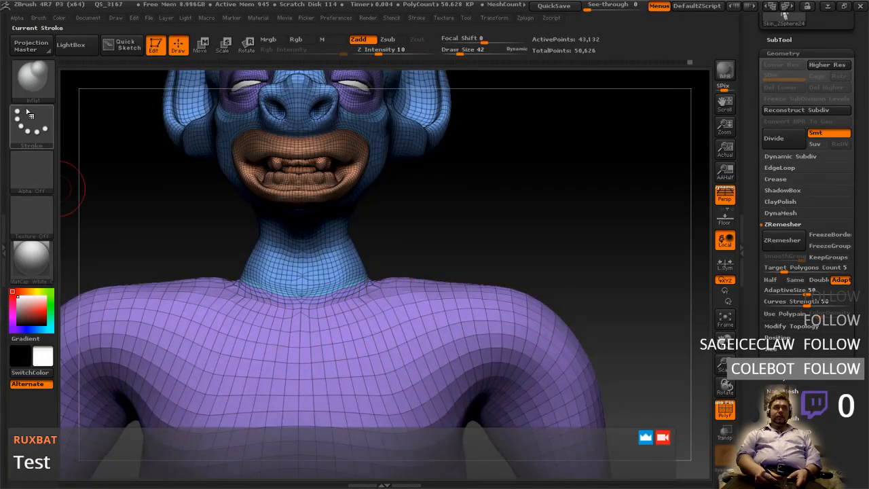
- Choose the Standard brush in Zadd mode with Z Intensity 21, and hide the polyframe
click(32, 79)
click(471, 89)
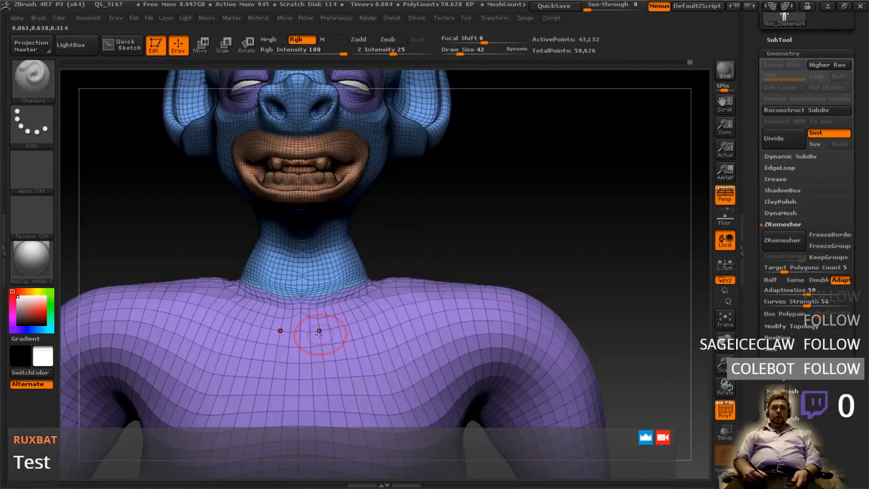
right_drag(441, 295, 406, 304)
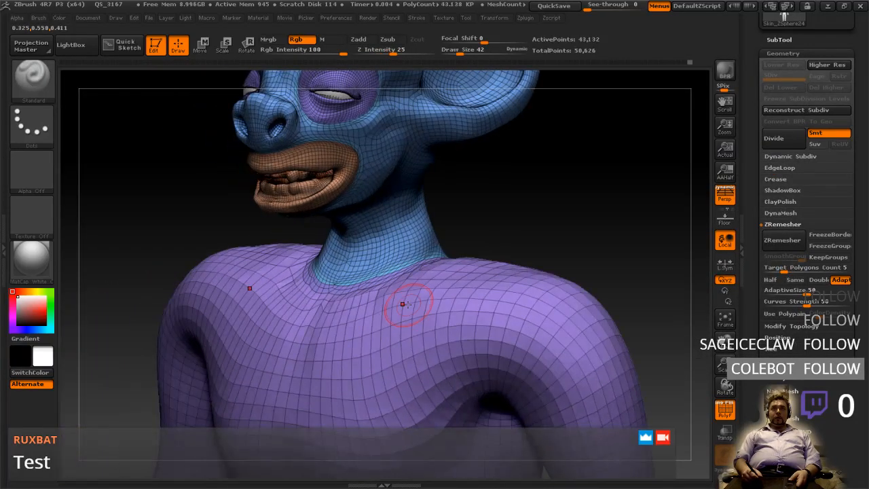
right_drag(433, 106, 301, 333)
right_drag(461, 309, 682, 422)
click(715, 418)
right_drag(448, 323, 485, 323)
mouse_move(421, 279)
right_down()
mouse_move(391, 272)
mouse_move(436, 256)
right_up()
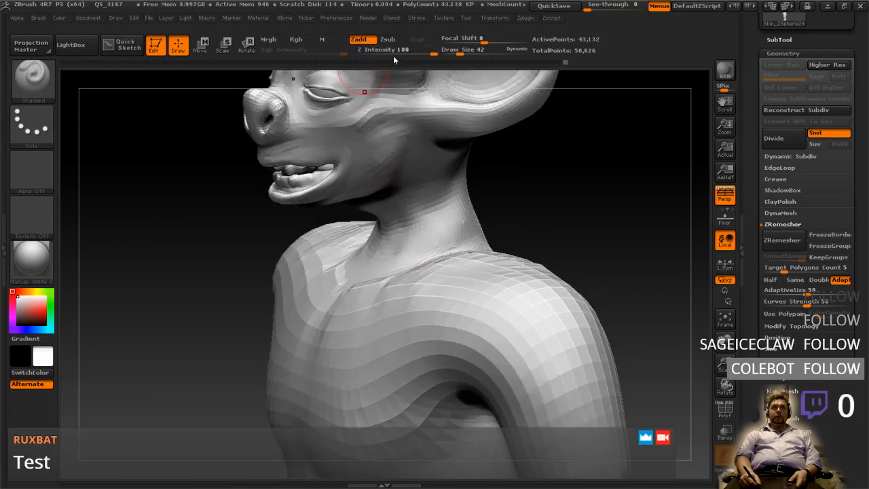
drag(394, 55, 389, 54)
- Sculpt collarbone strokes across the upper chest with the Standard brush at draw size 42
right_drag(363, 262, 418, 271)
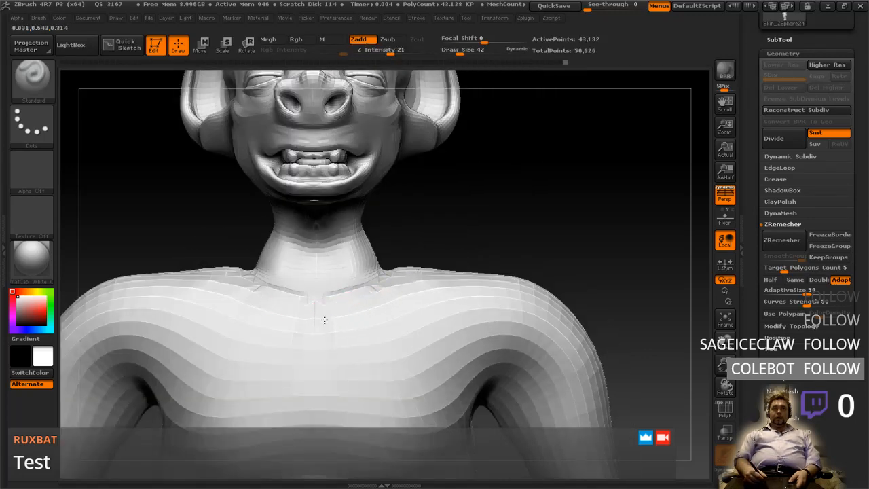
right_drag(485, 305, 418, 308)
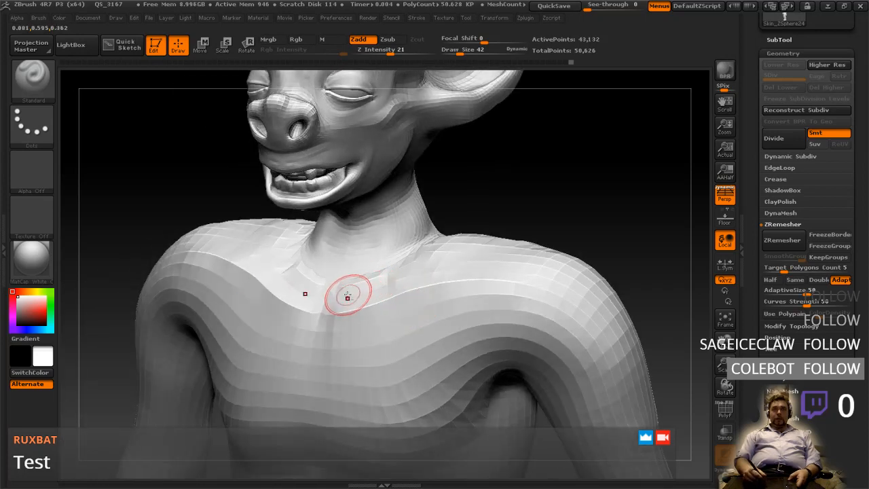
key(ctrl)
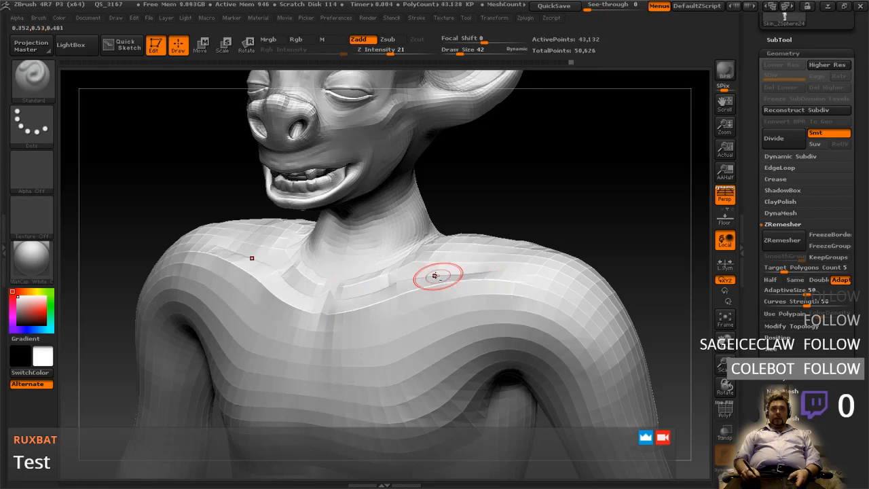
- Try smoothing the collarbone strokes on the upper chest, raise the draw size to 58, and undo the smoothing
right_drag(445, 277, 384, 281)
shift+drag(384, 281, 355, 290)
mouse_move(499, 262)
right_down()
mouse_move(367, 272)
mouse_move(455, 288)
mouse_move(424, 293)
right_up()
mouse_move(424, 292)
shift+mouse_down()
mouse_move(366, 302)
mouse_move(459, 290)
shift+mouse_up()
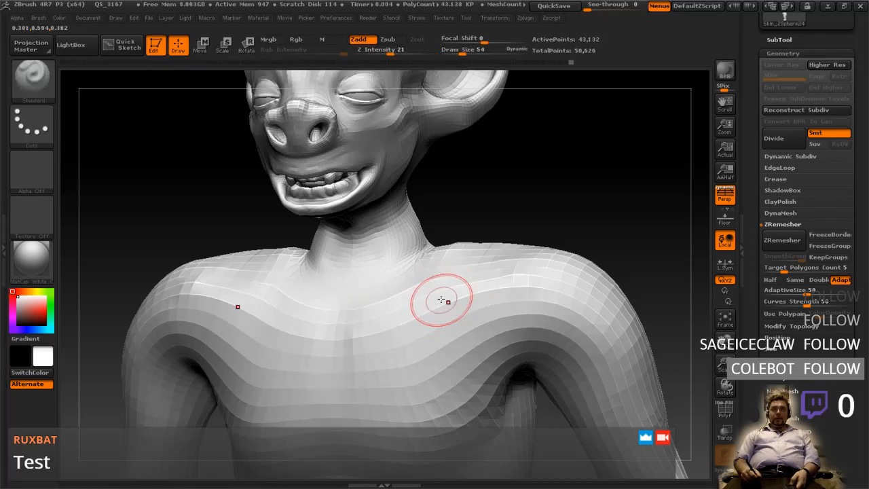
key(])
key(ctrl+z)
key(ctrl+z)
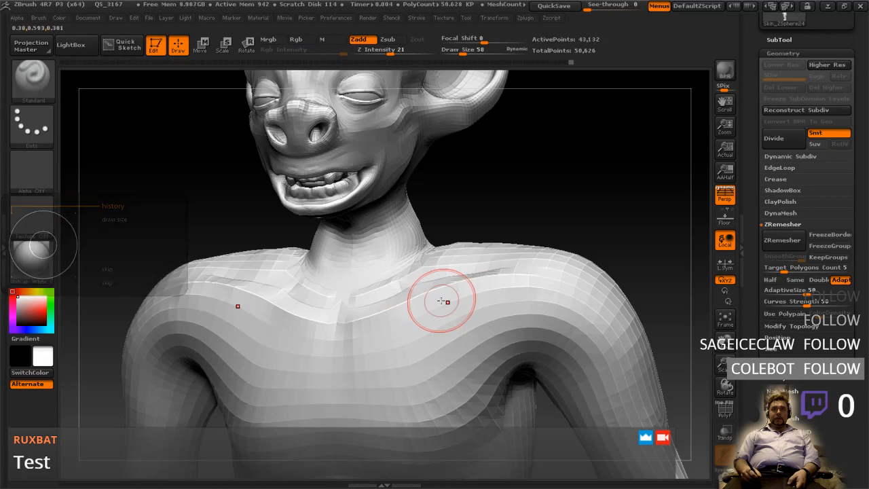
- Try sculpting and smoothing the shoulder tops and back of the neck base at draw size 58, and undo the changes
mouse_move(442, 300)
right_down()
mouse_move(416, 275)
mouse_move(456, 292)
right_up()
right_drag(420, 242, 326, 312)
mouse_move(566, 287)
right_down()
mouse_move(534, 315)
mouse_move(523, 277)
mouse_move(535, 251)
right_up()
mouse_move(595, 196)
mouse_down()
mouse_move(539, 306)
mouse_move(490, 307)
mouse_move(566, 252)
mouse_move(568, 232)
mouse_move(562, 246)
mouse_move(581, 273)
mouse_move(573, 297)
mouse_up()
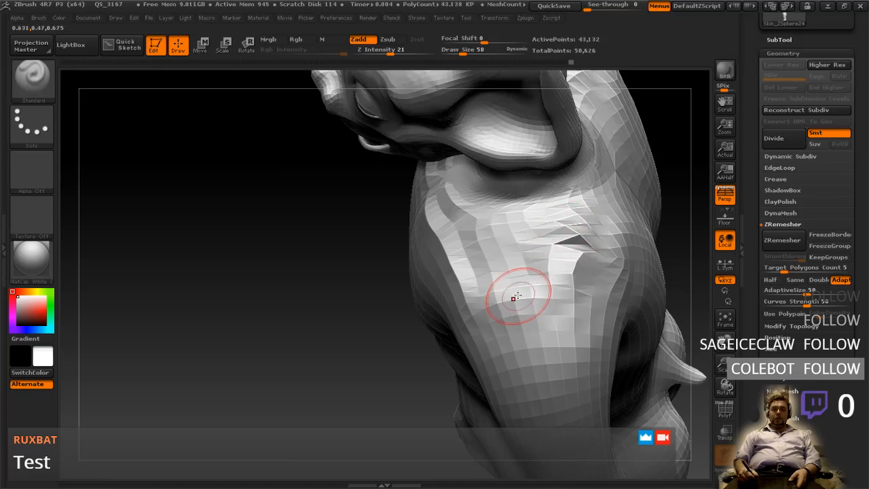
mouse_move(520, 287)
right_down()
mouse_move(519, 258)
mouse_move(481, 293)
mouse_move(484, 233)
mouse_move(479, 238)
mouse_move(441, 192)
mouse_move(492, 210)
mouse_move(533, 204)
mouse_move(491, 228)
right_up()
mouse_move(531, 256)
mouse_down()
mouse_move(576, 264)
mouse_move(526, 251)
mouse_move(531, 238)
mouse_up()
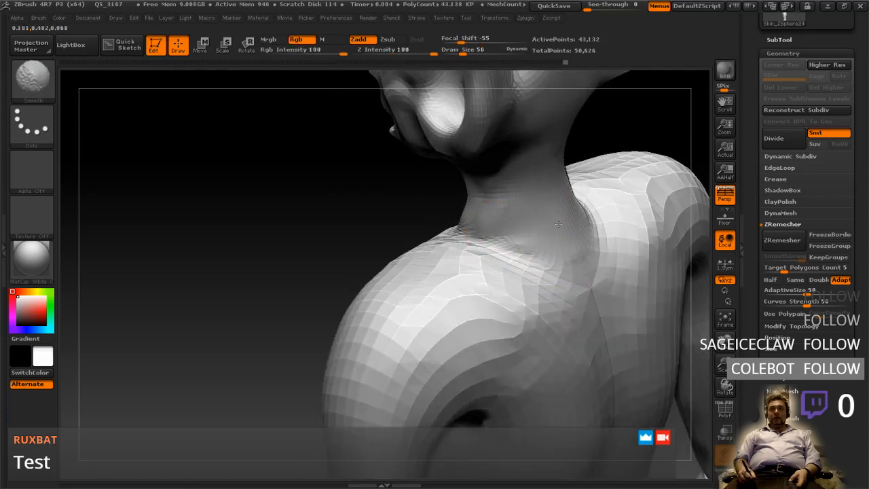
mouse_move(544, 290)
shift+mouse_down()
mouse_move(551, 258)
mouse_move(487, 243)
shift+mouse_up()
mouse_move(488, 243)
right_down()
mouse_move(494, 233)
mouse_move(516, 250)
mouse_move(539, 221)
mouse_move(574, 205)
right_up()
key(ctrl+z)
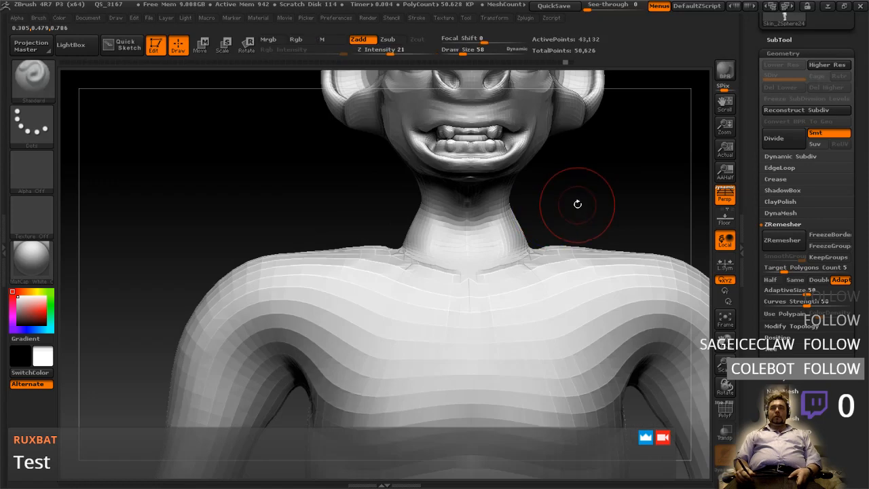
- Examine the faceted surface of the arm down to the wrist from several angles
right_click(575, 210)
mouse_move(526, 187)
ctrl+right_down()
mouse_move(516, 250)
mouse_move(489, 246)
ctrl+right_up()
mouse_move(488, 247)
ctrl+right_down()
mouse_move(506, 253)
mouse_move(509, 297)
mouse_move(477, 219)
mouse_move(459, 199)
ctrl+right_up()
mouse_move(542, 318)
right_down()
mouse_move(505, 327)
mouse_move(553, 374)
mouse_move(500, 338)
mouse_move(501, 328)
mouse_move(508, 344)
mouse_move(491, 363)
right_up()
mouse_move(491, 362)
shift+mouse_down()
mouse_move(458, 370)
mouse_move(482, 373)
shift+mouse_up()
right_drag(482, 373, 401, 374)
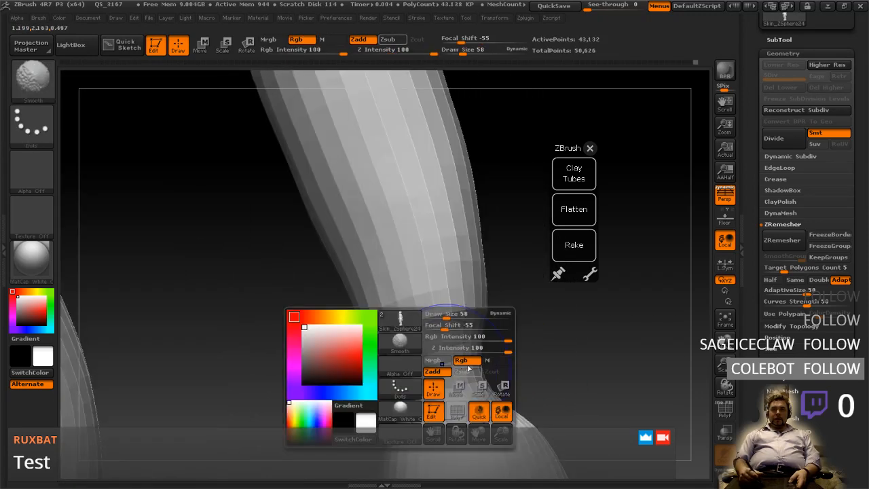
right_drag(528, 347, 584, 360)
shift+drag(498, 371, 514, 380)
right_drag(513, 380, 468, 374)
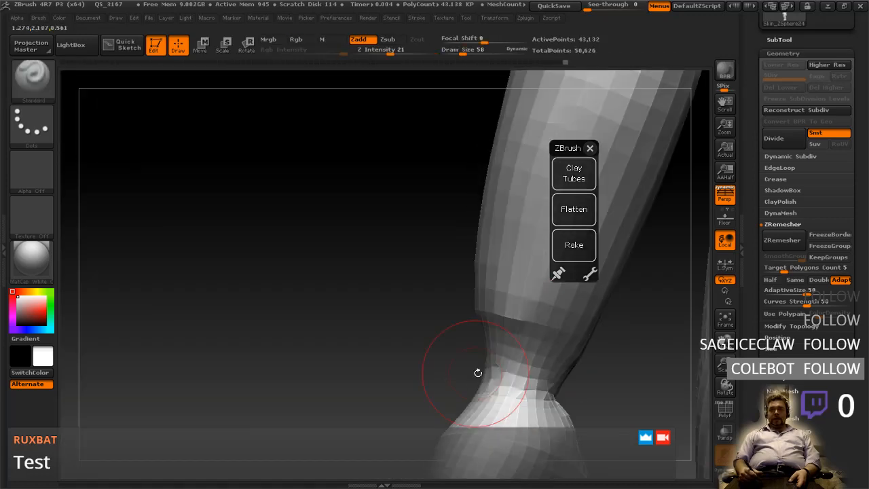
- Try smoothing the seam where the forearm meets the hand with the Smooth brush at draw size 14
right_drag(522, 389, 546, 383)
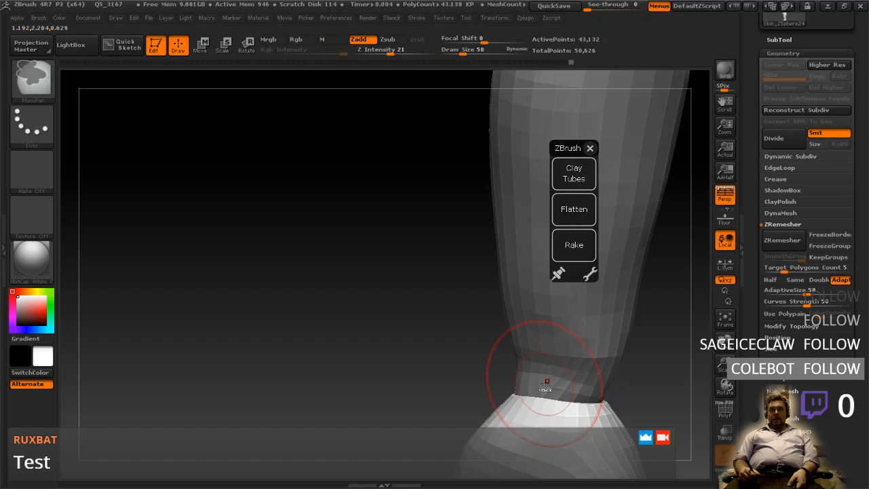
mouse_move(469, 355)
right_down()
mouse_move(560, 333)
mouse_move(580, 337)
right_up()
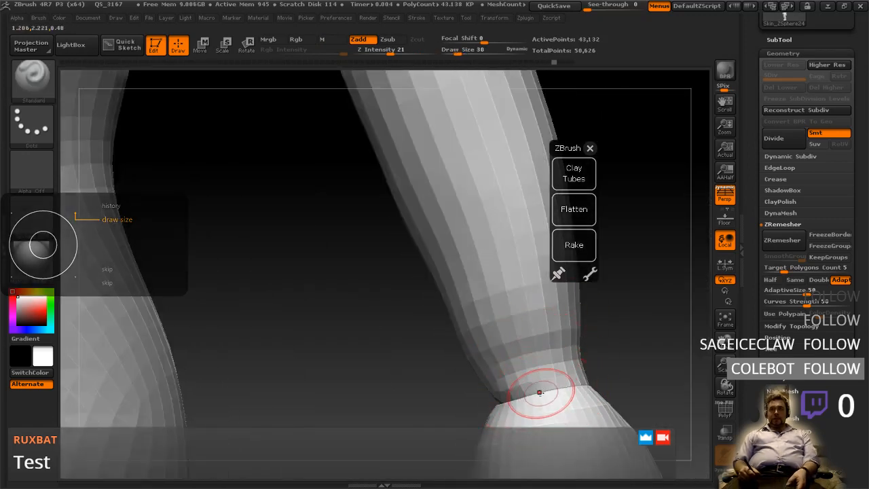
key(shift)
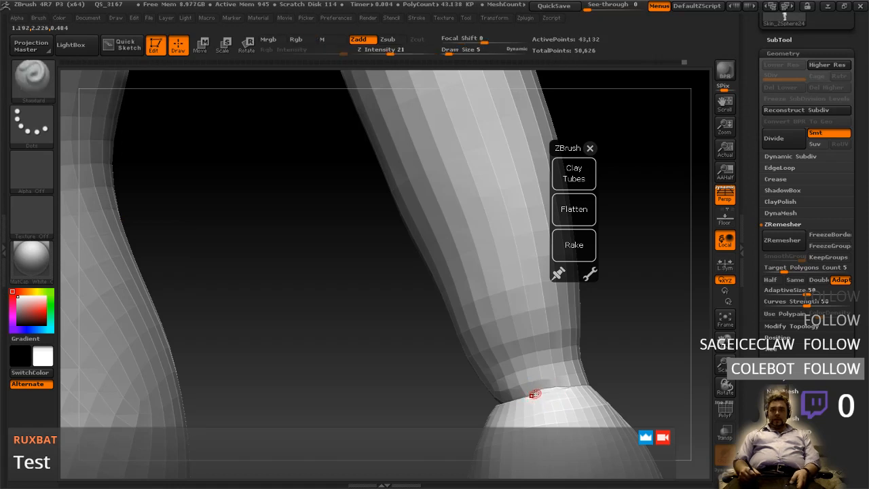
key(shift)
right_drag(529, 394, 484, 398)
key(shift)
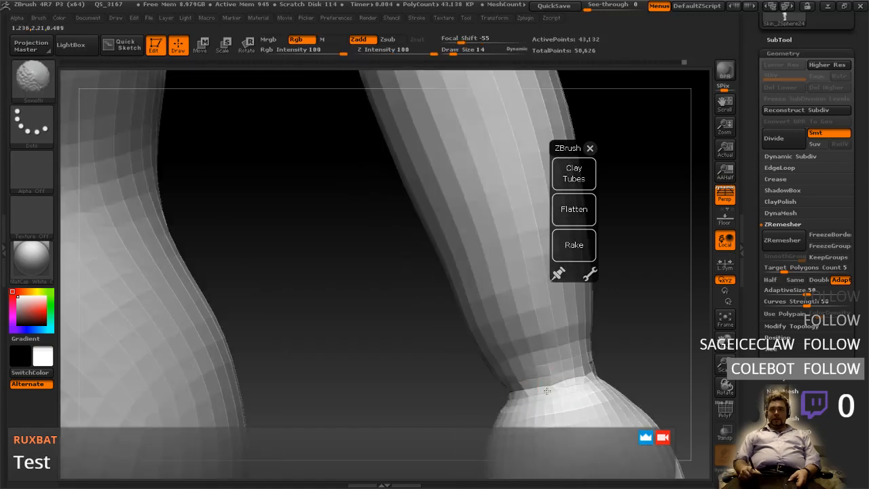
right_drag(550, 390, 523, 405)
right_drag(616, 366, 589, 361)
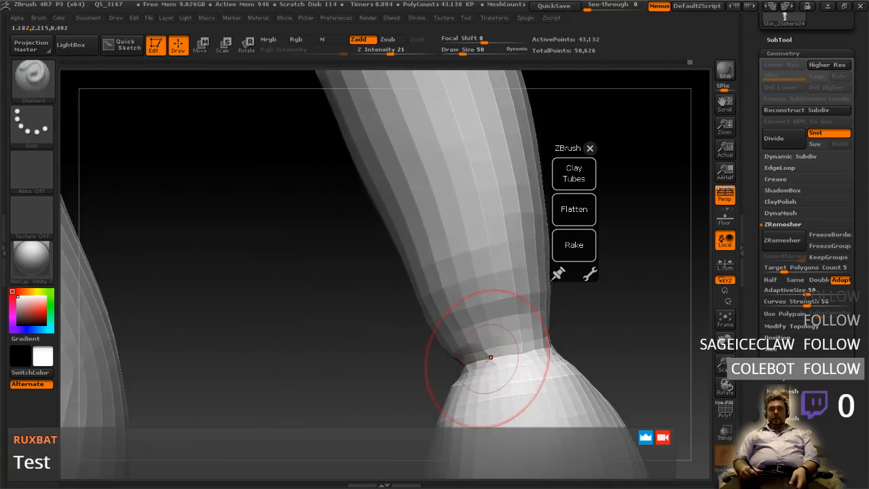
- Try smoothing the whole wrist with a larger brush from draw size 62 up, and undo the wrist smoothing
mouse_move(488, 357)
shift+mouse_down()
mouse_move(496, 326)
mouse_move(479, 323)
mouse_move(513, 306)
shift+mouse_up()
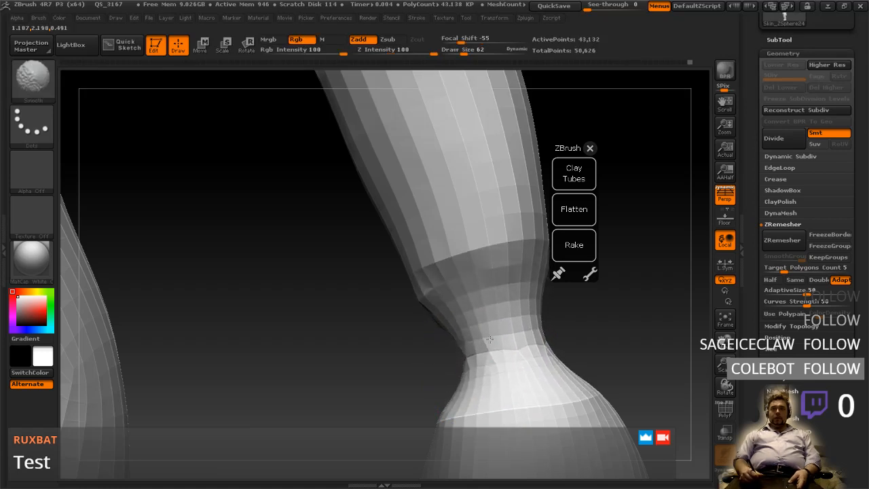
right_drag(543, 332, 495, 345)
shift+drag(495, 345, 577, 341)
right_drag(558, 340, 553, 346)
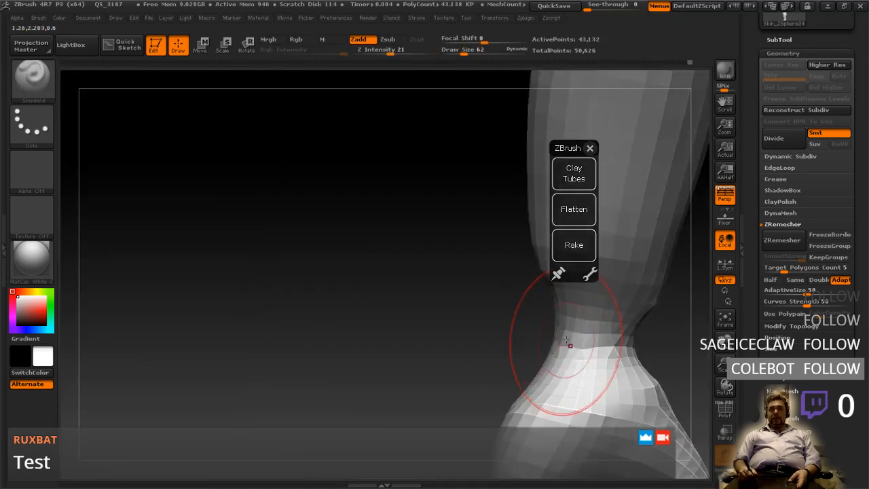
key(bracketright)
key(ctrl+z)
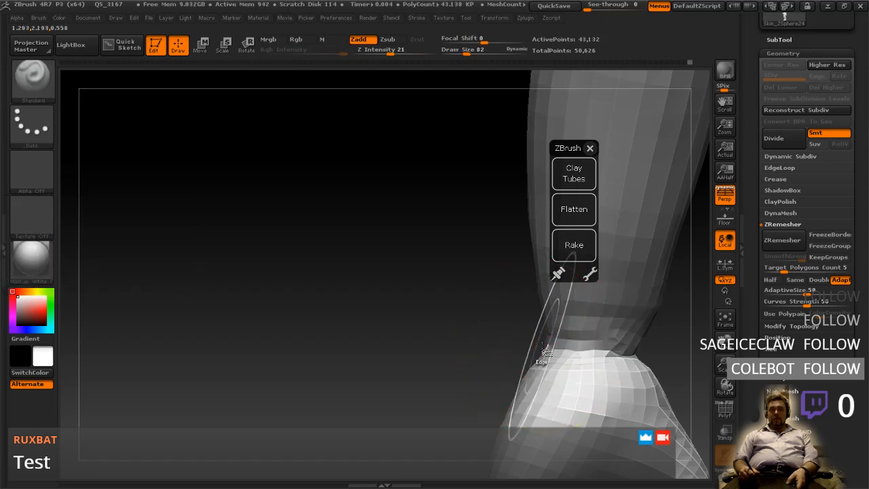
mouse_move(542, 346)
mouse_down()
mouse_move(574, 348)
mouse_move(531, 351)
mouse_move(563, 338)
mouse_move(614, 349)
mouse_move(585, 349)
mouse_up()
mouse_move(583, 349)
right_down()
mouse_move(557, 347)
mouse_move(595, 347)
mouse_move(590, 279)
mouse_move(574, 339)
right_up()
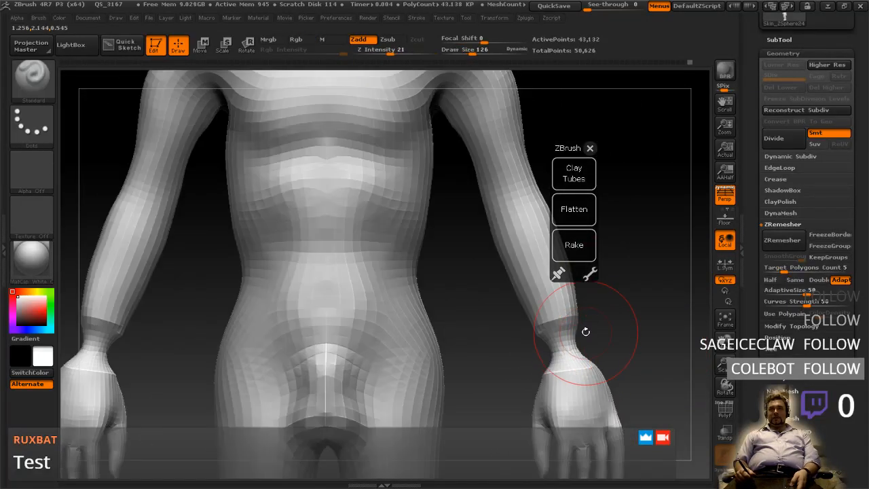
key(ctrl+z)
key(ctrl+z)
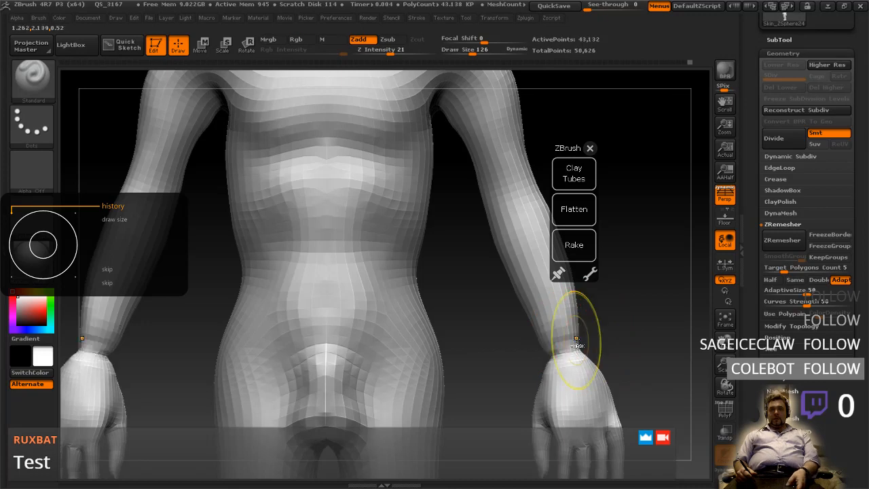
key(ctrl+shift)
key(ctrl+shift+z)
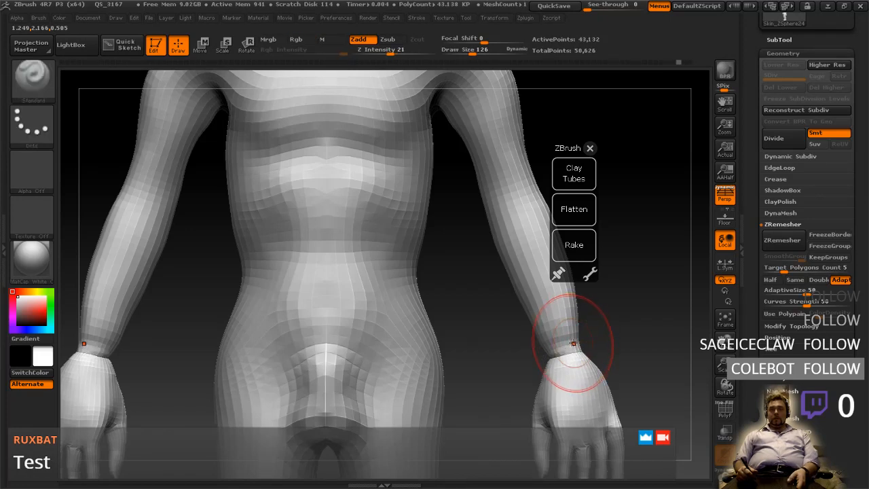
- Reduce the draw size to 18 and smooth the first stretch of the wrist seam between forearm and hand
mouse_move(570, 350)
right_down()
mouse_move(563, 380)
mouse_move(539, 342)
mouse_move(548, 337)
mouse_move(491, 334)
right_up()
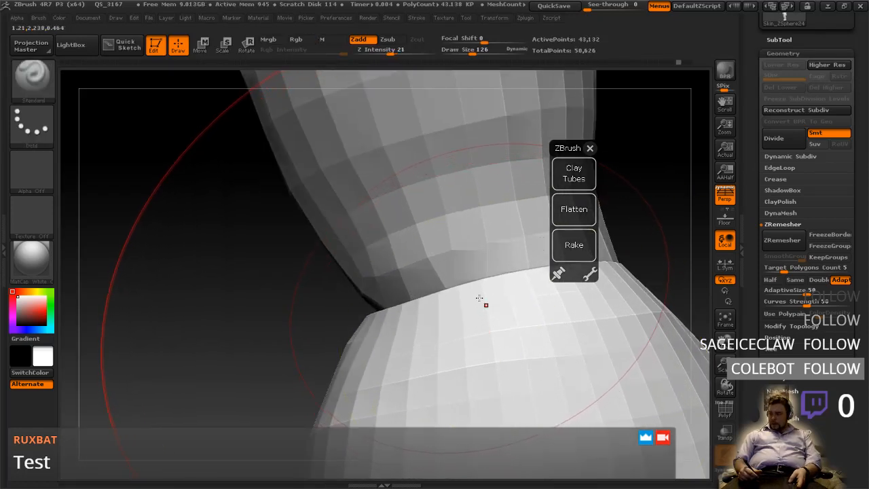
mouse_move(504, 338)
right_down()
mouse_move(498, 349)
mouse_move(488, 328)
mouse_move(493, 309)
right_up()
key(])
key(])
key(])
key([)
key([)
key([)
key([)
key([)
key([)
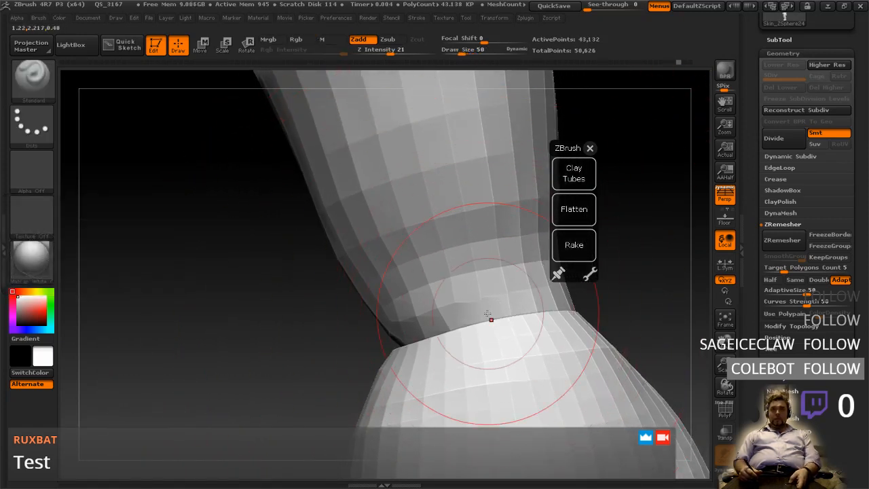
key(shift)
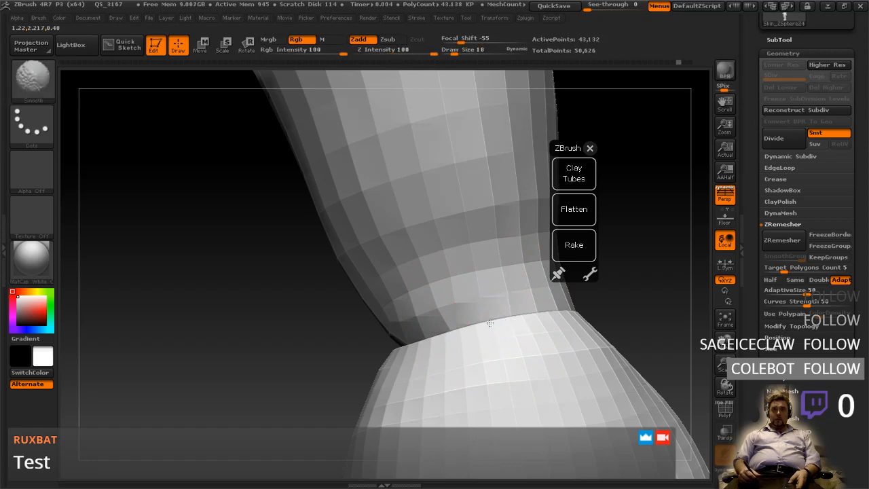
right_drag(485, 328, 441, 326)
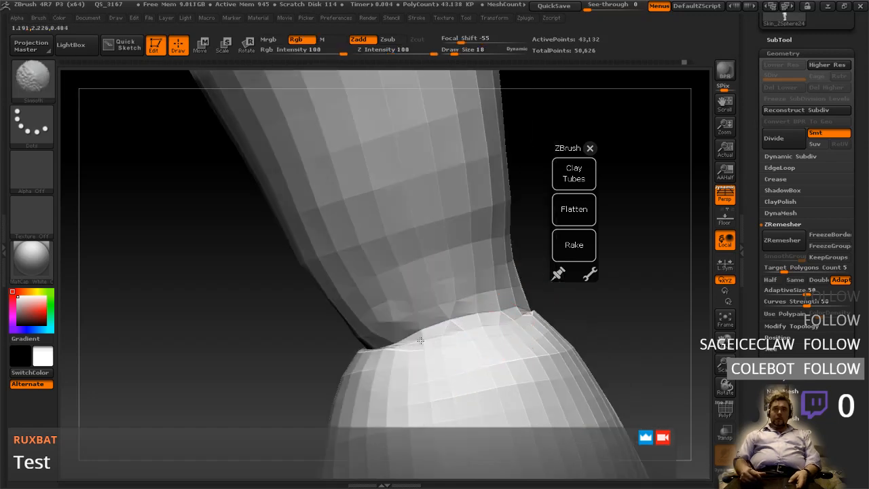
shift+drag(403, 331, 380, 334)
- Smooth the rest of the wrist seam around the other sides of the arm at draw size 18
mouse_move(384, 314)
ctrl+right_down()
mouse_move(408, 337)
mouse_move(462, 343)
mouse_move(412, 338)
mouse_move(386, 283)
mouse_move(347, 327)
mouse_move(404, 389)
mouse_move(445, 376)
ctrl+right_up()
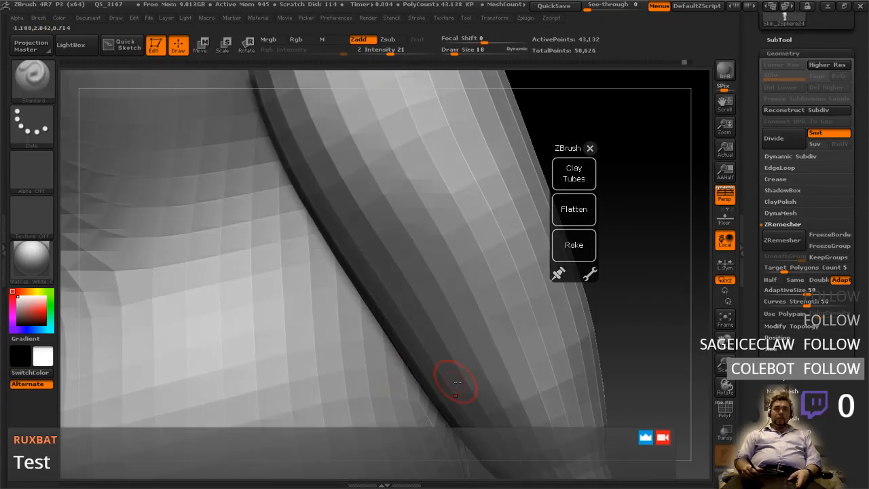
right_drag(511, 397, 476, 338)
shift+drag(495, 377, 475, 391)
right_drag(477, 392, 467, 386)
shift+drag(467, 385, 419, 392)
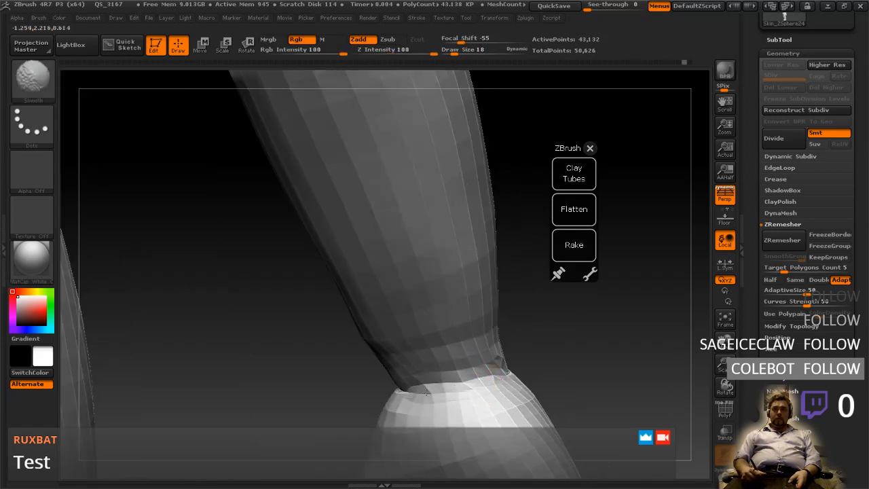
right_drag(429, 389, 415, 393)
mouse_move(416, 393)
shift+mouse_down()
mouse_move(373, 395)
mouse_move(399, 390)
shift+mouse_up()
right_drag(412, 382, 518, 355)
shift+drag(518, 355, 553, 352)
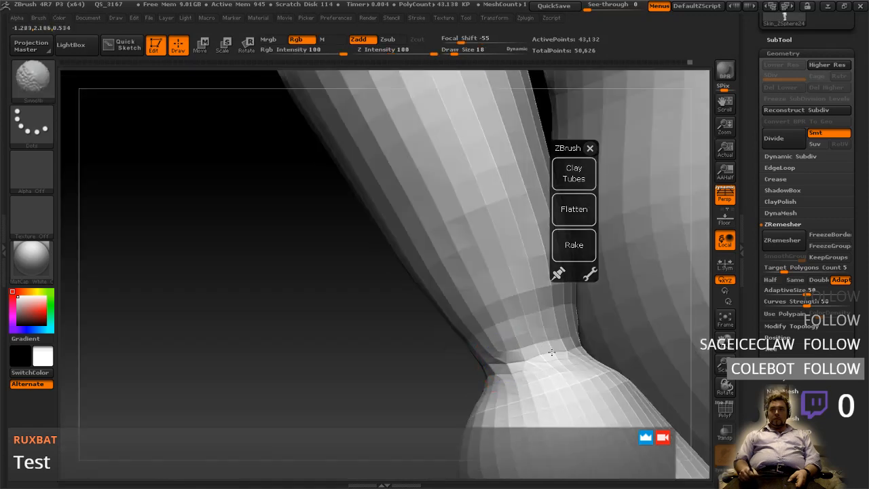
mouse_move(568, 359)
right_down()
mouse_move(533, 333)
mouse_move(559, 366)
mouse_move(515, 348)
right_up()
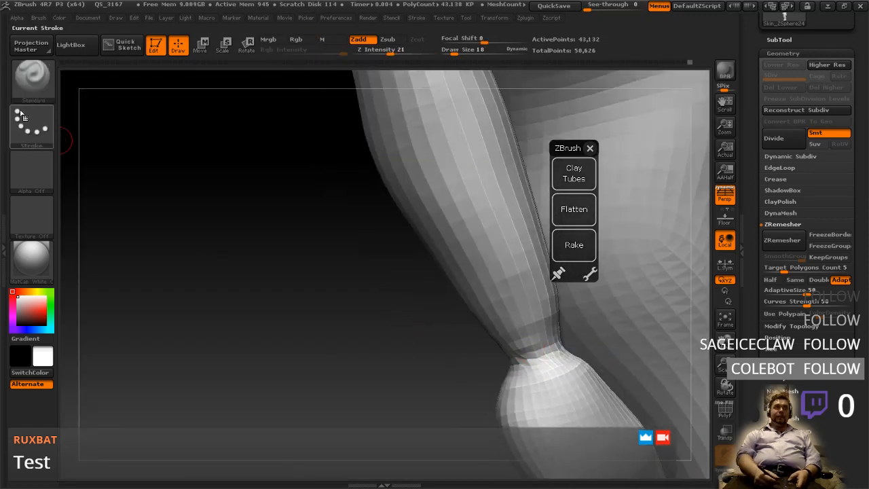
- Switch to the Inflat brush, try inflating the wrist seam at draw size 74, and undo the strokes
click(45, 91)
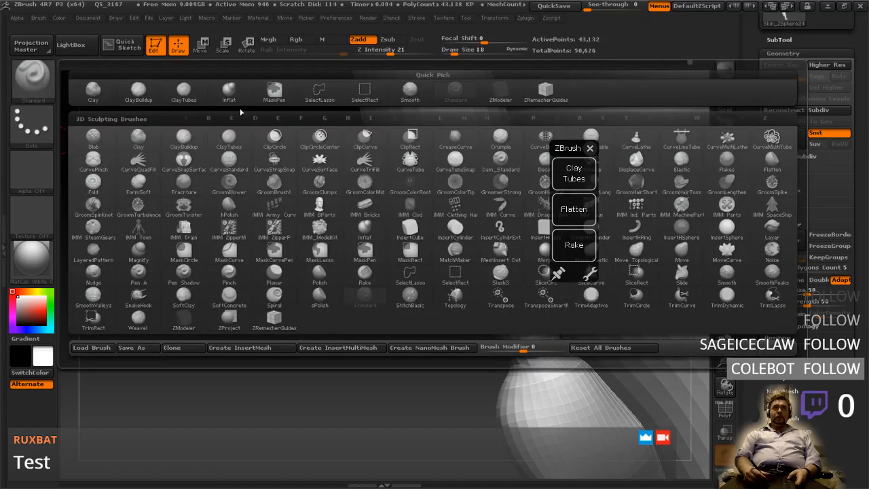
click(230, 93)
right_drag(524, 332, 552, 358)
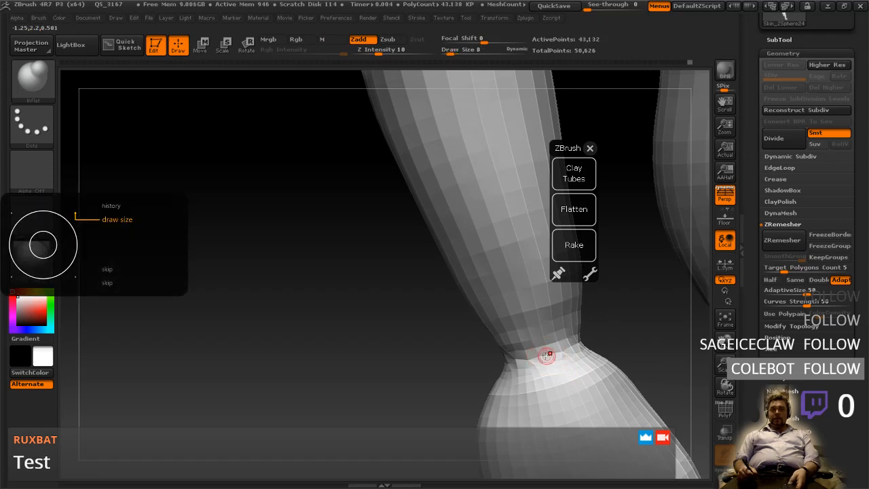
key(bracketright)
key(bracketright)
key(bracketright)
key(bracketright)
key(bracketright)
drag(543, 359, 542, 339)
mouse_move(502, 347)
right_down()
mouse_move(552, 351)
mouse_move(577, 338)
mouse_move(516, 360)
mouse_move(478, 352)
right_up()
key(bracketright)
right_drag(395, 359, 418, 372)
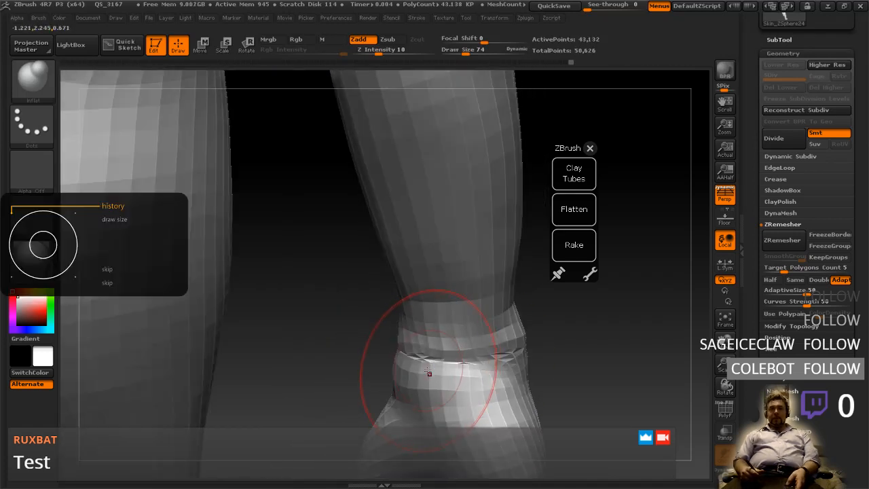
right_drag(407, 353, 432, 351)
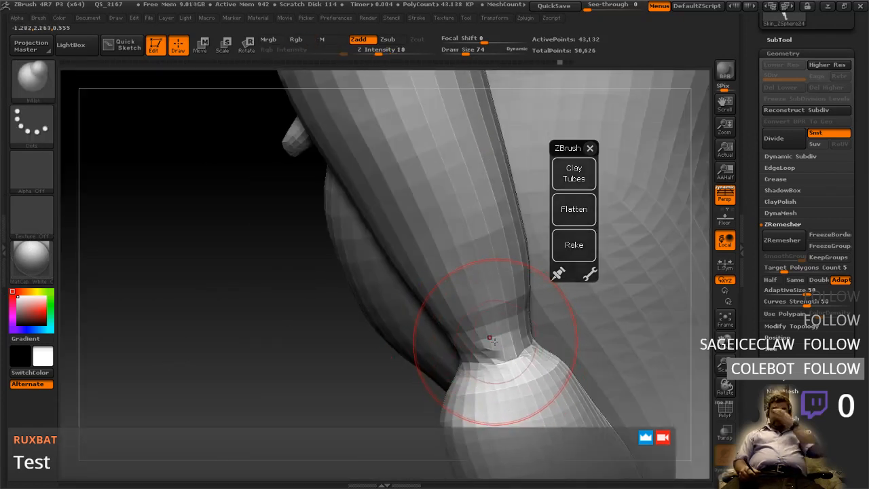
- Reduce the draw size to 30 and inflate the pinched crease along one side of the wrist
key(shift)
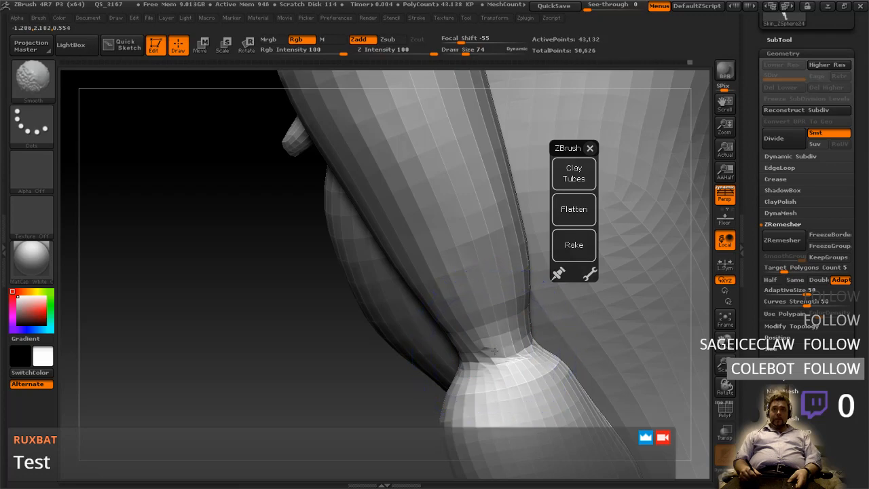
key(shift)
key(bracketleft)
key(bracketleft)
key(bracketleft)
key(bracketleft)
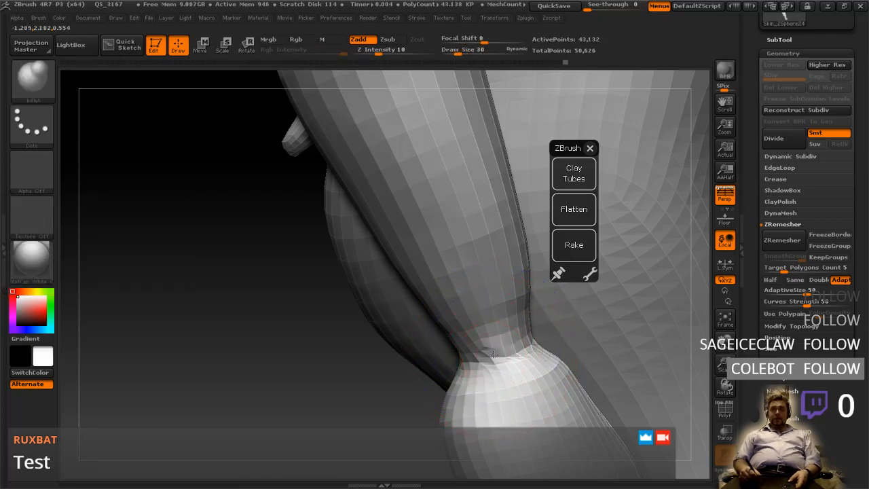
mouse_move(518, 351)
right_down()
mouse_move(526, 327)
mouse_move(582, 334)
mouse_move(592, 319)
mouse_move(596, 341)
mouse_move(407, 310)
mouse_move(400, 323)
right_up()
mouse_move(384, 319)
mouse_down()
mouse_move(374, 312)
mouse_move(428, 312)
mouse_move(369, 310)
mouse_up()
shift+drag(370, 311, 385, 321)
drag(394, 315, 403, 316)
right_drag(405, 317, 436, 312)
drag(435, 312, 444, 309)
right_drag(446, 310, 499, 312)
drag(482, 311, 498, 307)
right_drag(500, 306, 490, 313)
drag(526, 295, 538, 293)
right_drag(538, 293, 502, 307)
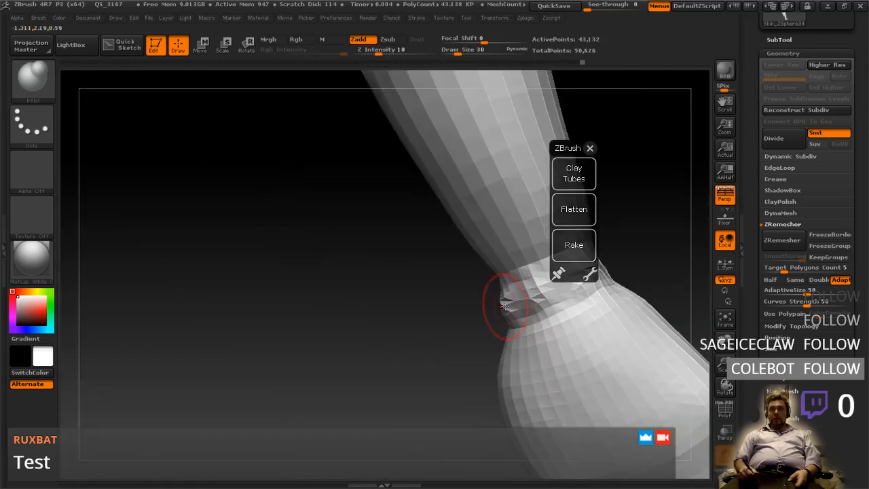
- Inflate the remaining sides of the wrist crease with the Inflat brush at draw size 30
right_drag(557, 311, 508, 326)
mouse_move(514, 323)
mouse_down()
mouse_move(522, 327)
mouse_move(480, 359)
mouse_up()
mouse_move(478, 358)
right_down()
mouse_move(514, 333)
mouse_move(483, 362)
right_up()
drag(478, 368, 426, 375)
right_drag(424, 376, 385, 373)
drag(435, 372, 347, 371)
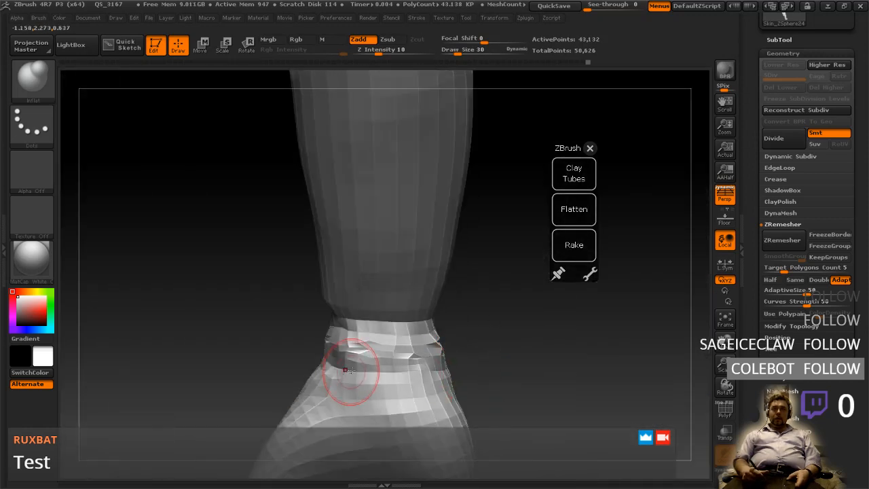
right_drag(347, 372, 370, 365)
drag(369, 366, 304, 354)
mouse_move(326, 328)
right_down()
mouse_move(350, 315)
mouse_move(351, 333)
mouse_move(426, 330)
right_up()
- Smooth the first part of the inflated wrist band so it blends into the forearm and hand
mouse_move(367, 359)
ctrl+right_down()
mouse_move(359, 317)
mouse_move(414, 313)
ctrl+right_up()
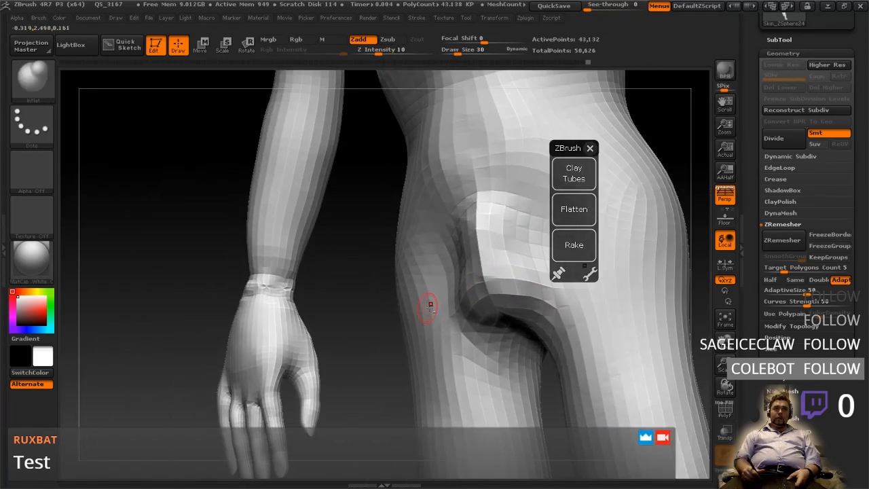
right_drag(320, 305, 396, 332)
mouse_move(294, 310)
alt+right_down()
mouse_move(366, 291)
mouse_move(406, 357)
mouse_move(438, 384)
alt+right_up()
mouse_move(299, 301)
shift+mouse_down()
mouse_move(296, 285)
mouse_move(312, 297)
shift+mouse_up()
right_drag(313, 297, 278, 300)
mouse_move(279, 301)
shift+mouse_down()
mouse_move(235, 291)
mouse_move(210, 313)
shift+mouse_up()
right_drag(210, 314, 254, 320)
shift+drag(234, 313, 204, 298)
ctrl+right_drag(213, 281, 206, 235)
- Smooth the folds left by inflation on the remaining sides of the wrist
right_drag(223, 346, 247, 341)
right_drag(290, 319, 353, 313)
shift+drag(413, 291, 432, 291)
right_drag(434, 299, 397, 304)
mouse_move(401, 299)
shift+mouse_down()
mouse_move(415, 303)
mouse_move(353, 310)
shift+mouse_up()
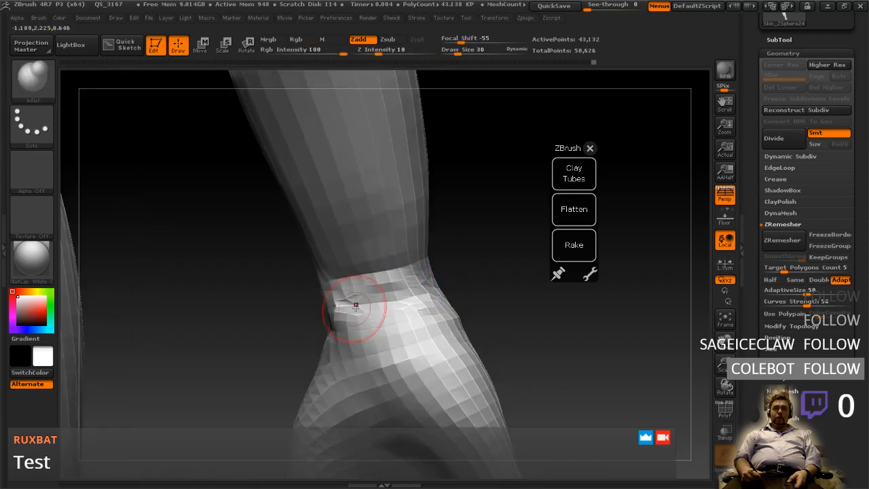
right_drag(353, 310, 342, 311)
mouse_move(295, 314)
shift+mouse_down()
mouse_move(296, 306)
mouse_move(331, 315)
shift+mouse_up()
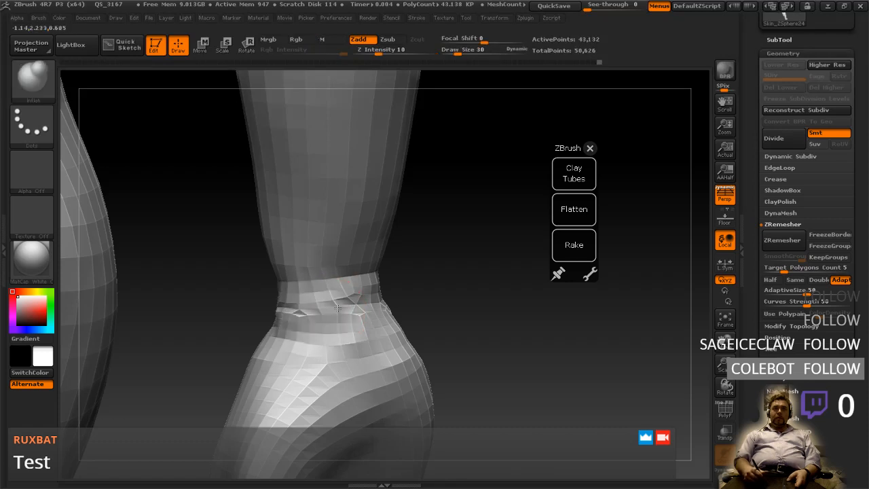
right_drag(365, 303, 391, 293)
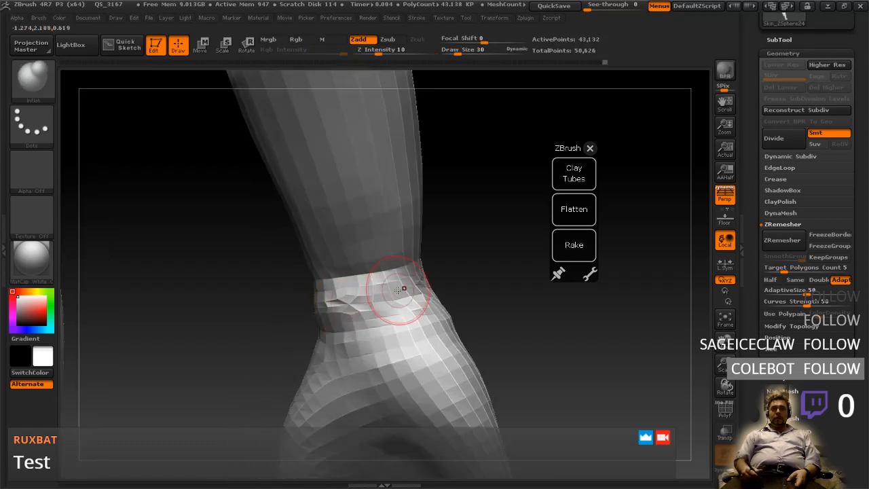
- Undo the last wrist stroke, set the draw size to 14, and smooth the jagged folds in the wrist
click(41, 94)
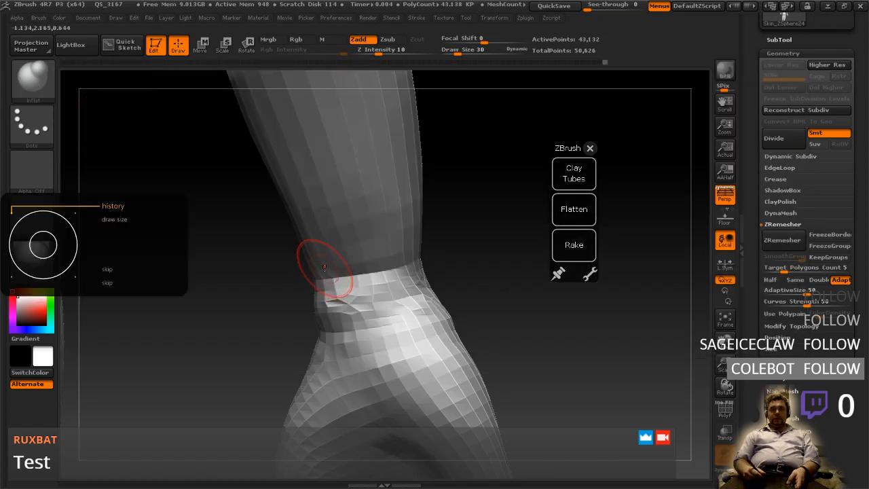
key(ctrl+z)
key(ctrl+shift+z)
key(ctrl+z)
key(])
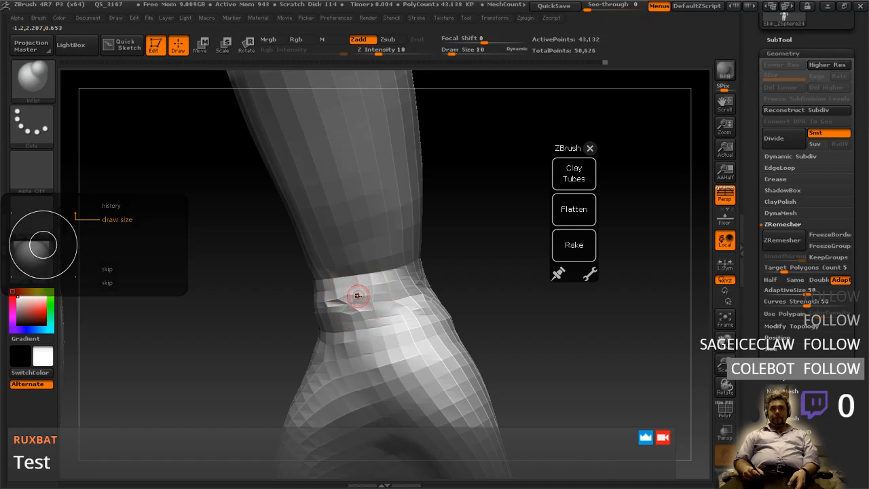
key(shift)
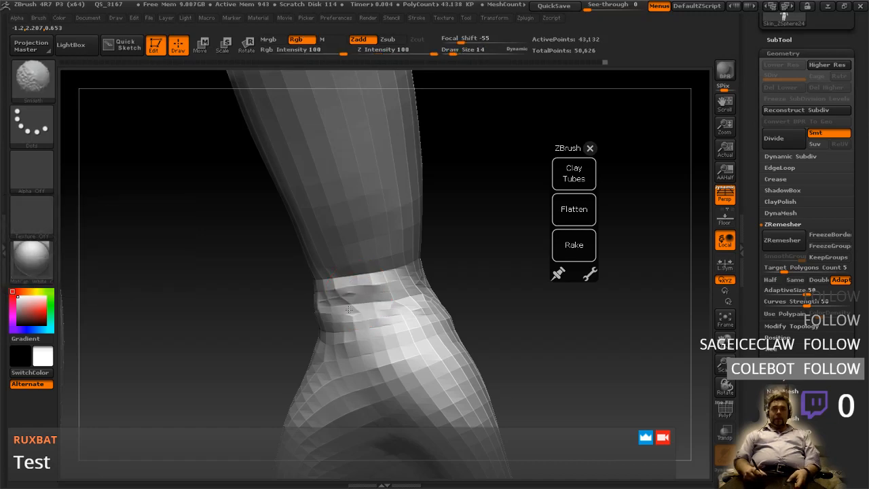
right_drag(359, 307, 344, 301)
shift+drag(344, 301, 302, 305)
mouse_move(306, 307)
right_down()
mouse_move(336, 319)
mouse_move(327, 317)
right_up()
- Return the model to state 280 in its undo history
ctrl+right_drag(378, 300, 388, 256)
right_drag(486, 273, 392, 309)
right_drag(440, 243, 416, 299)
click(372, 62)
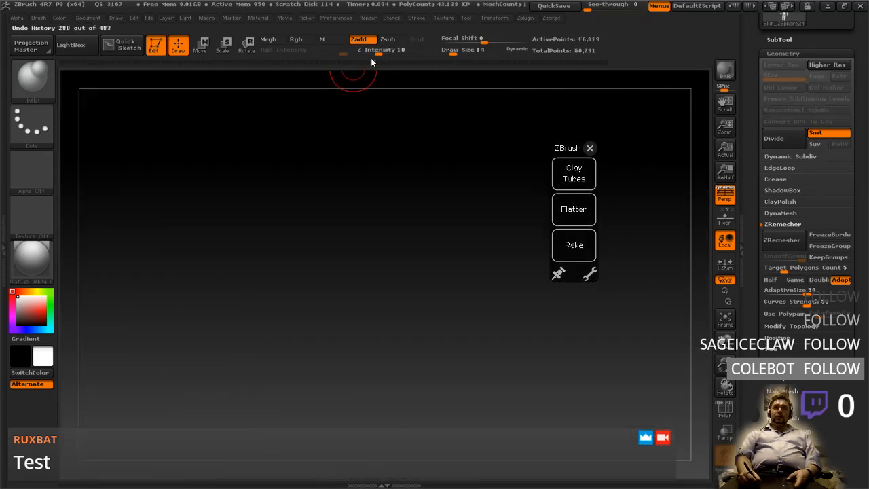
- Move forward in the undo history to a later wrist state and set the Smooth brush's Z Intensity to 20
click(604, 62)
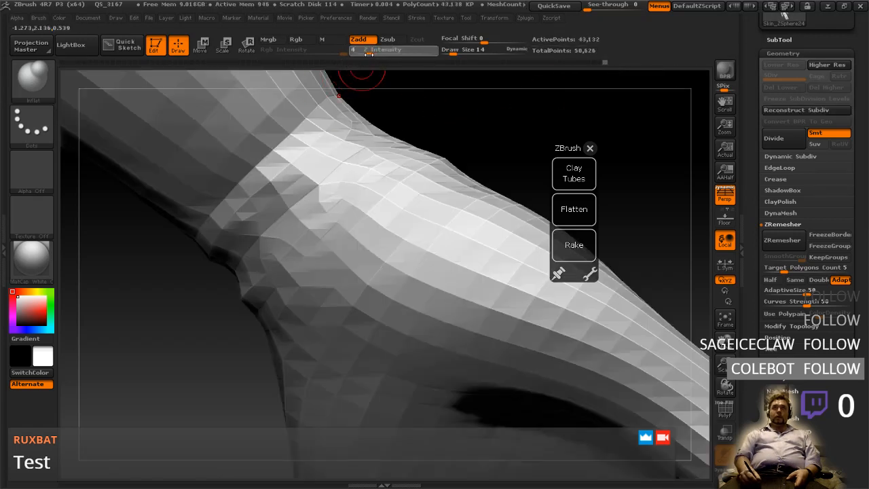
key(shift)
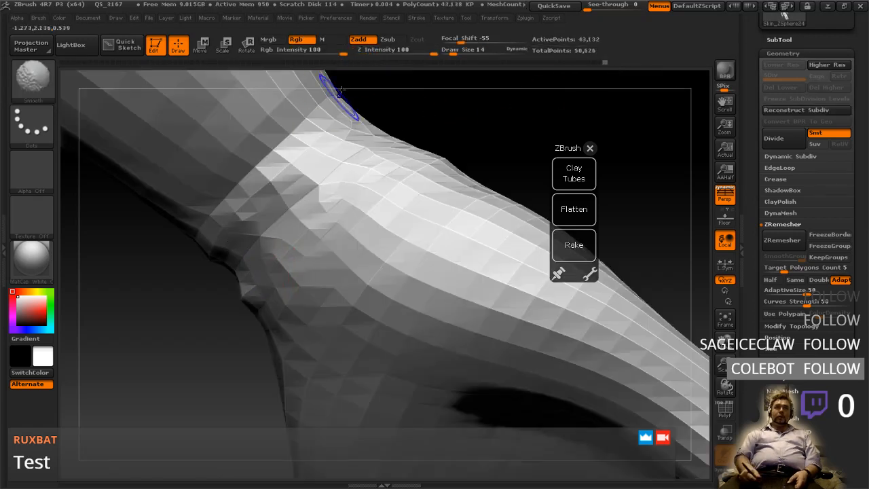
drag(391, 54, 389, 55)
- Smooth the folds around the wrist where the hand meets the forearm, working from several sides
mouse_move(219, 285)
shift+mouse_down()
mouse_move(249, 270)
mouse_move(296, 207)
mouse_move(376, 209)
shift+mouse_up()
right_drag(264, 262, 292, 259)
shift+drag(262, 259, 187, 260)
right_drag(188, 259, 226, 251)
mouse_move(226, 251)
shift+mouse_down()
mouse_move(188, 251)
mouse_move(184, 259)
shift+mouse_up()
alt+right_drag(188, 262, 267, 267)
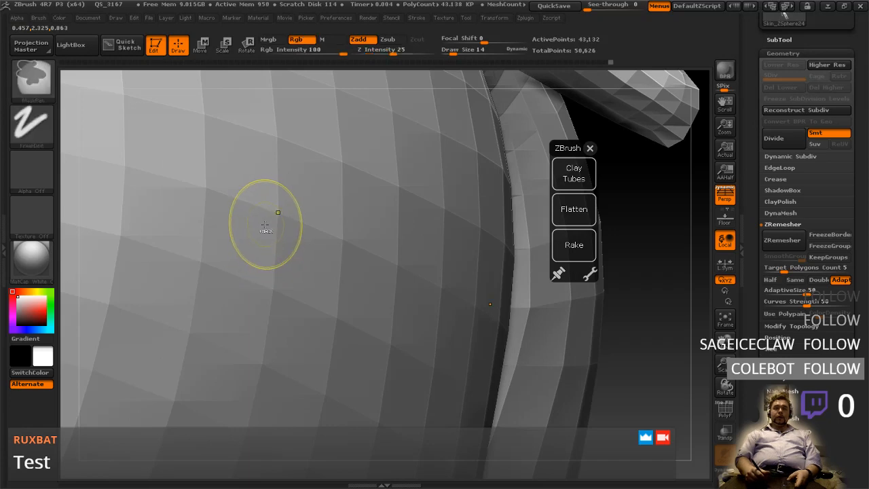
mouse_move(265, 230)
ctrl+right_down()
mouse_move(280, 216)
mouse_move(277, 197)
mouse_move(268, 224)
mouse_move(231, 252)
mouse_move(319, 230)
ctrl+right_up()
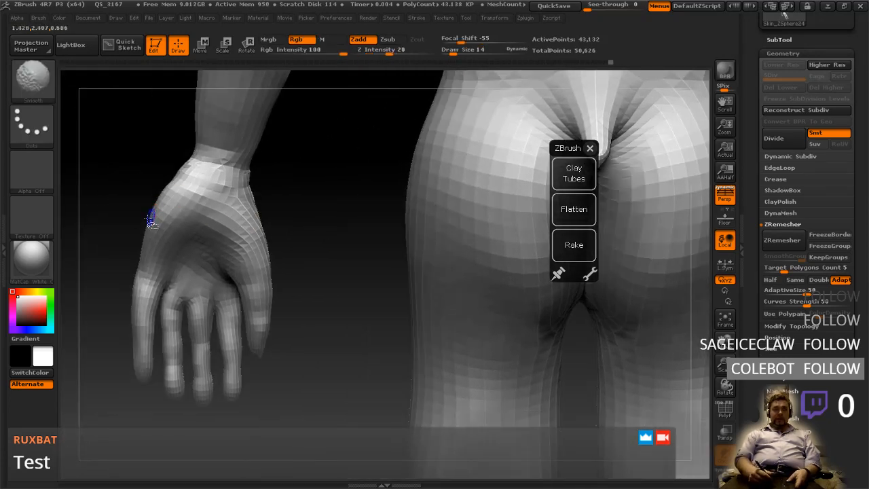
- Isolate the hands with their wrist stumps and smooth the remaining creases around the wrist
mouse_move(135, 129)
ctrl+shift+mouse_down()
mouse_move(249, 353)
mouse_move(299, 203)
mouse_move(142, 133)
ctrl+shift+mouse_up()
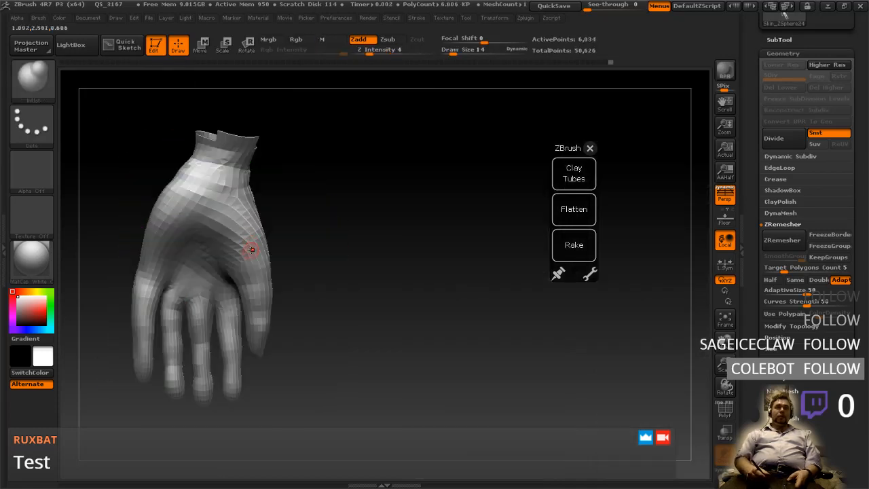
ctrl+right_drag(252, 248, 260, 264)
right_drag(208, 247, 323, 297)
alt+right_drag(236, 267, 351, 333)
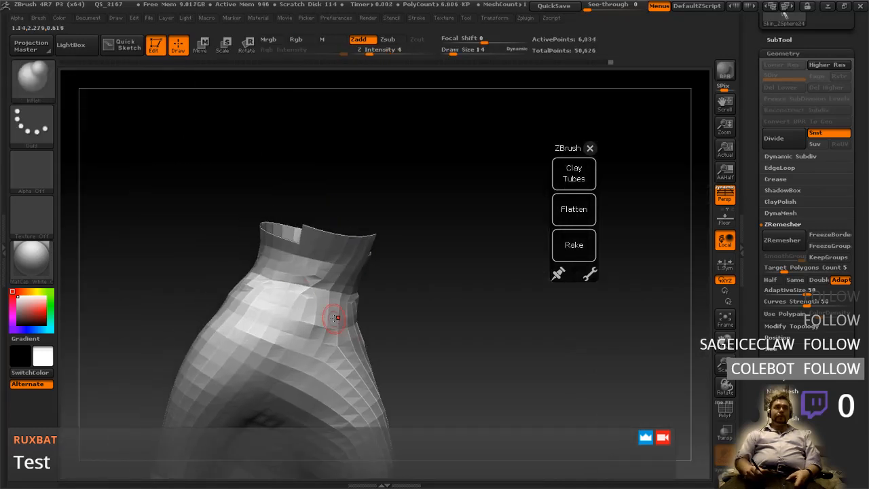
right_drag(303, 297, 249, 288)
shift+drag(233, 266, 252, 262)
right_drag(252, 262, 281, 275)
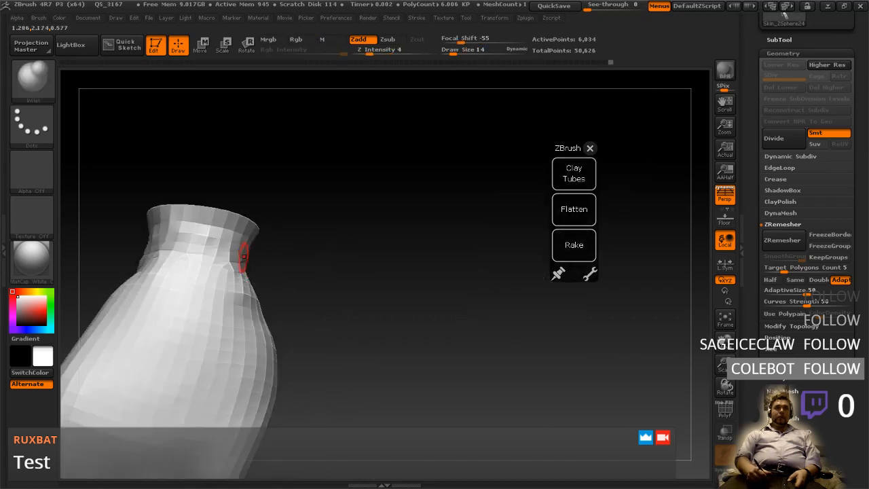
right_drag(243, 254, 207, 259)
shift+drag(253, 246, 232, 273)
mouse_move(204, 265)
right_down()
mouse_move(203, 248)
mouse_move(153, 249)
mouse_move(143, 260)
mouse_move(170, 285)
mouse_move(170, 250)
right_up()
alt+right_drag(228, 289, 301, 344)
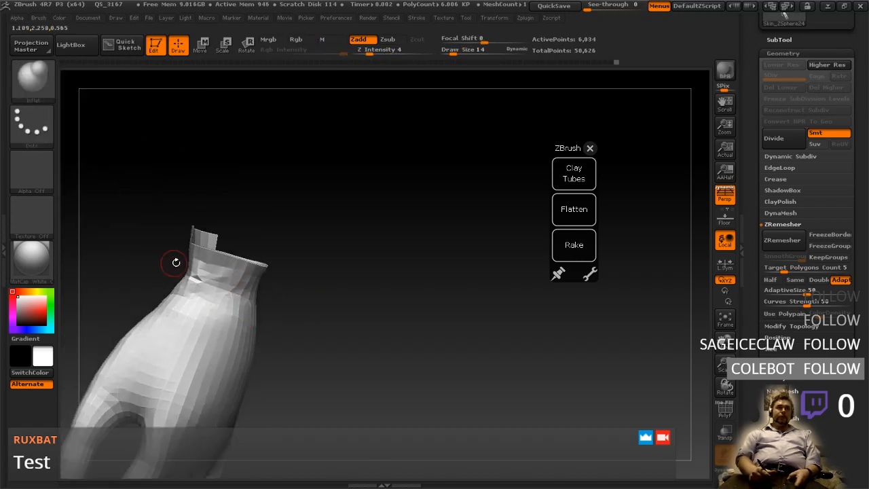
right_drag(169, 263, 204, 278)
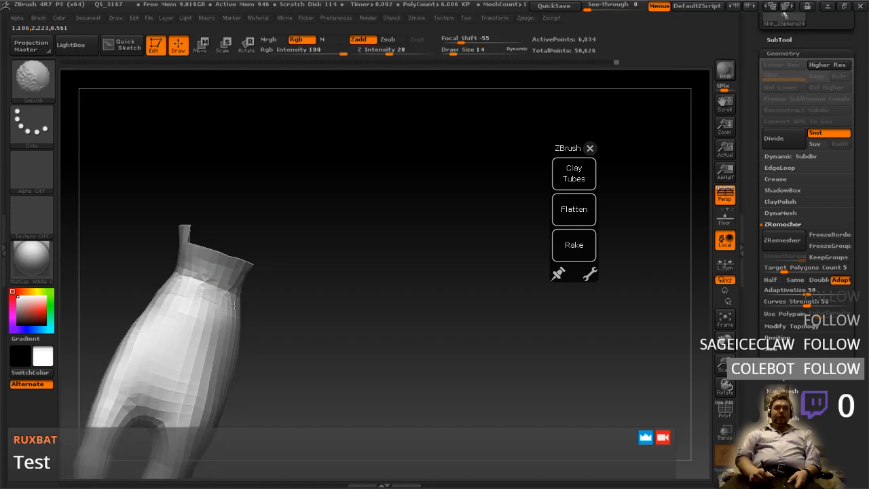
- Unhide the rest of the creature's body
mouse_move(256, 317)
right_down()
mouse_move(262, 333)
mouse_move(259, 274)
mouse_move(332, 321)
mouse_move(414, 325)
right_up()
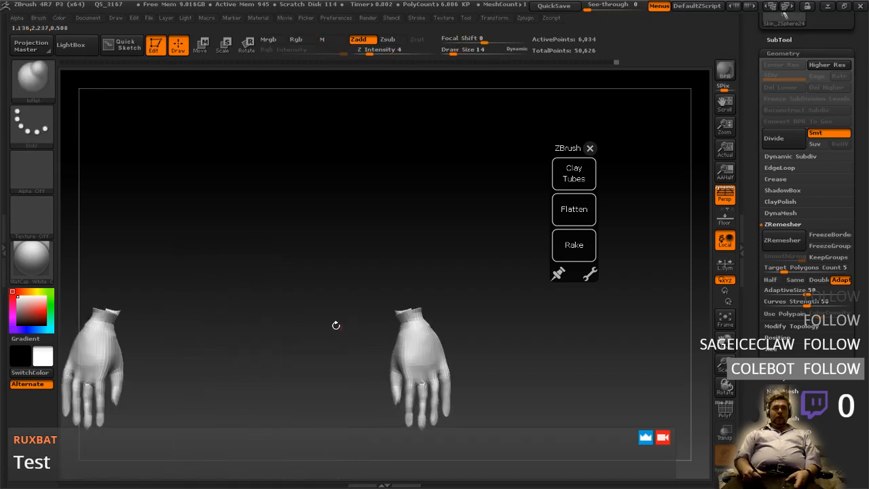
ctrl+shift+drag(476, 281, 484, 294)
ctrl+shift+click(448, 296)
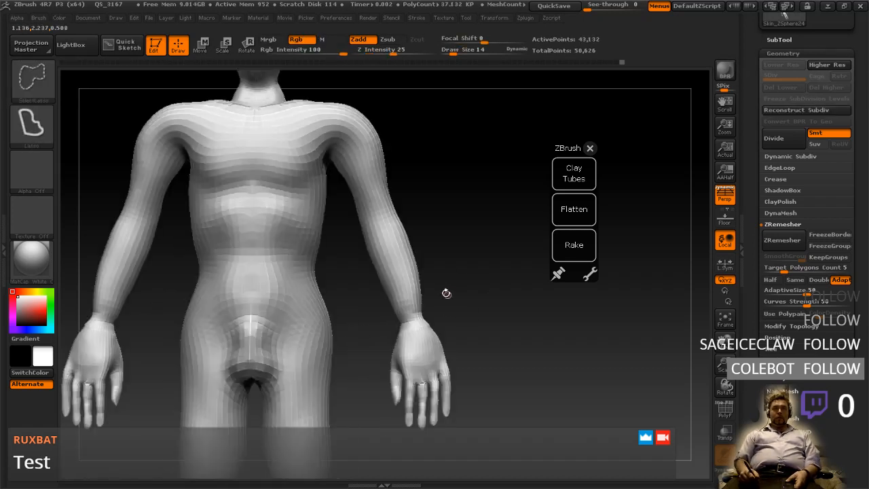
- Inspect the whole creature from the side, back and front, and check its polygroups and topology with Polyframe
mouse_move(450, 278)
alt+right_down()
mouse_move(434, 294)
mouse_move(402, 282)
mouse_move(455, 301)
mouse_move(465, 293)
mouse_move(438, 278)
mouse_move(443, 273)
mouse_move(446, 287)
mouse_move(448, 250)
mouse_move(411, 242)
mouse_move(427, 243)
alt+right_up()
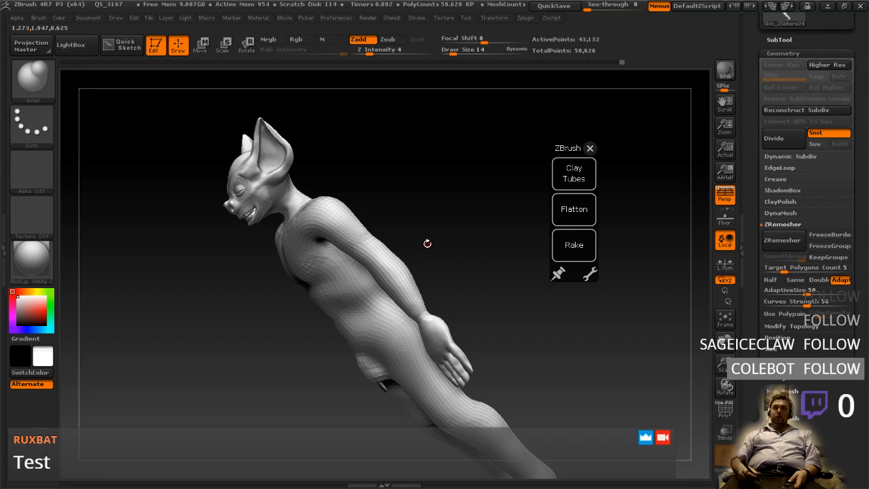
shift+right_drag(416, 231, 447, 209)
alt+right_drag(428, 255, 472, 279)
mouse_move(475, 242)
shift+right_down()
mouse_move(413, 248)
mouse_move(413, 256)
mouse_move(226, 153)
shift+right_up()
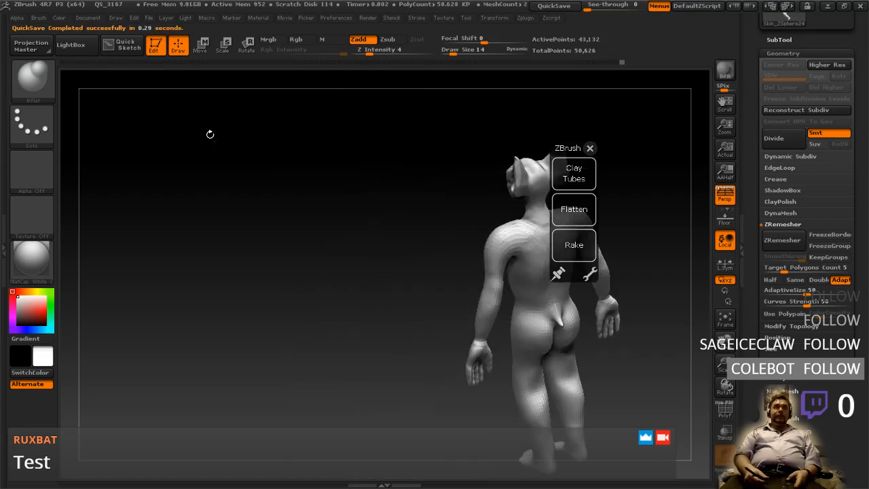
right_drag(371, 243, 495, 237)
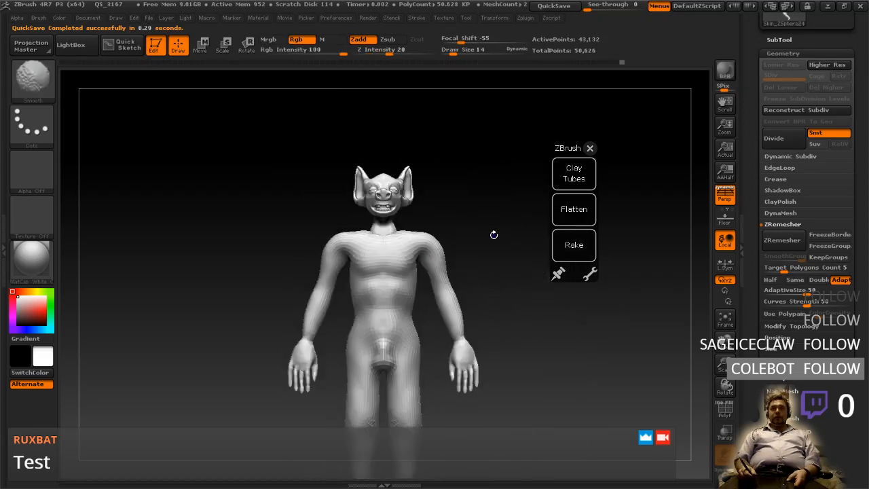
click(725, 410)
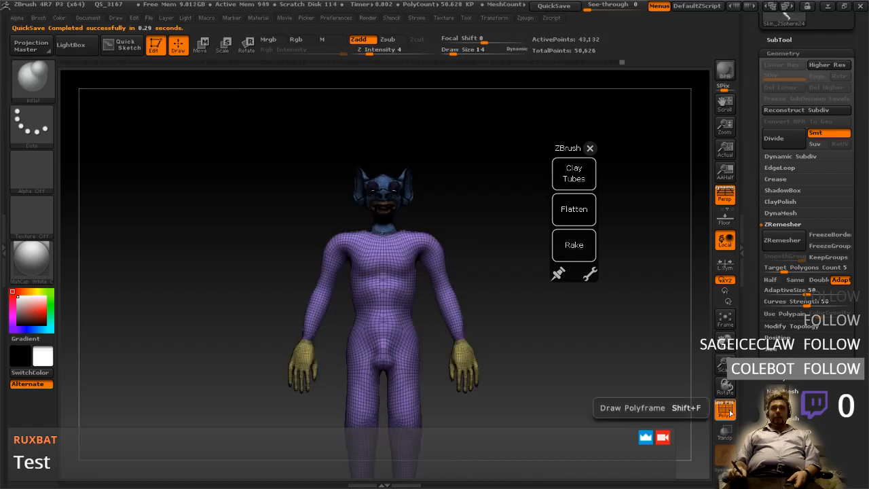
click(725, 409)
key(ctrl)
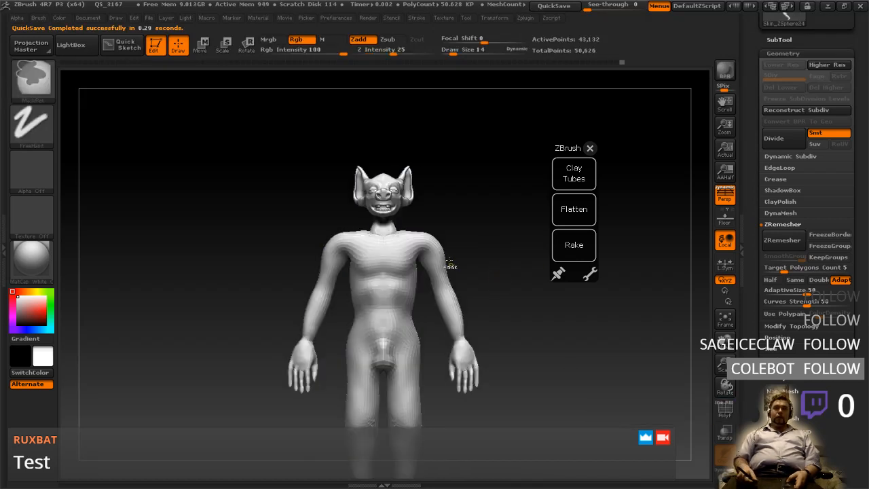
ctrl+right_drag(462, 256, 483, 301)
alt+right_drag(437, 192, 485, 270)
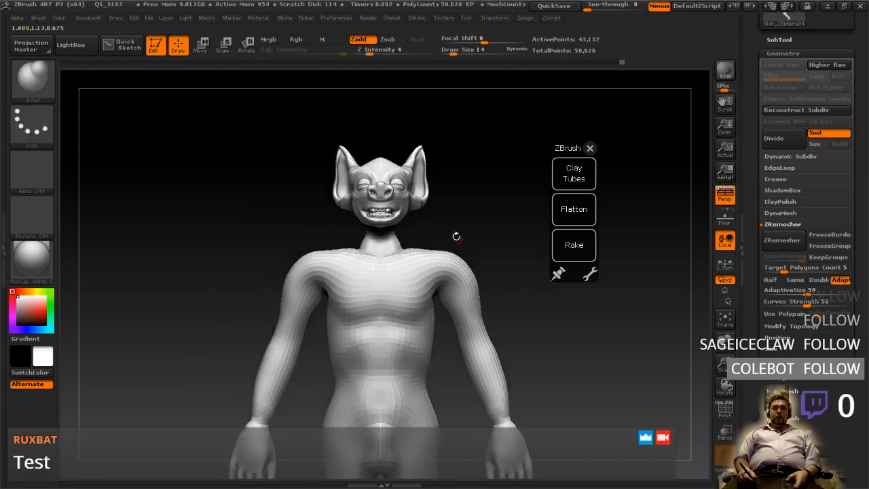
- Save the active tool as Skin_ZSphere25.ztl in the !VRVN folder
click(98, 19)
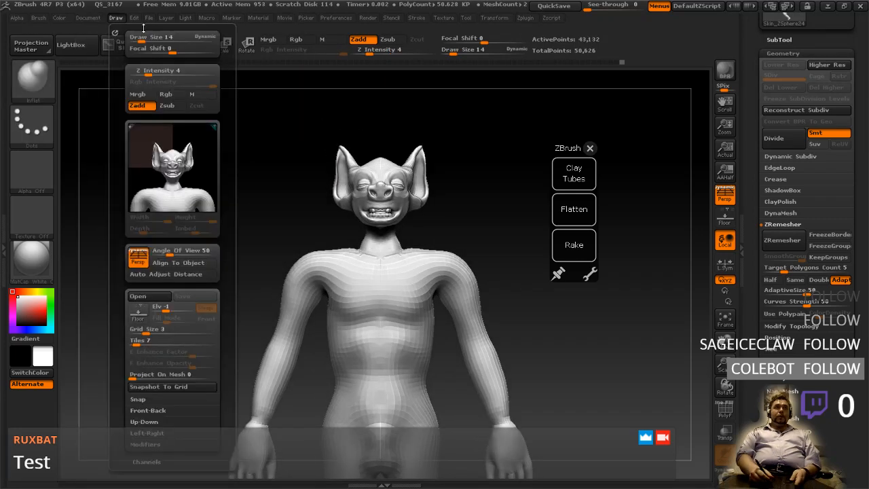
click(151, 39)
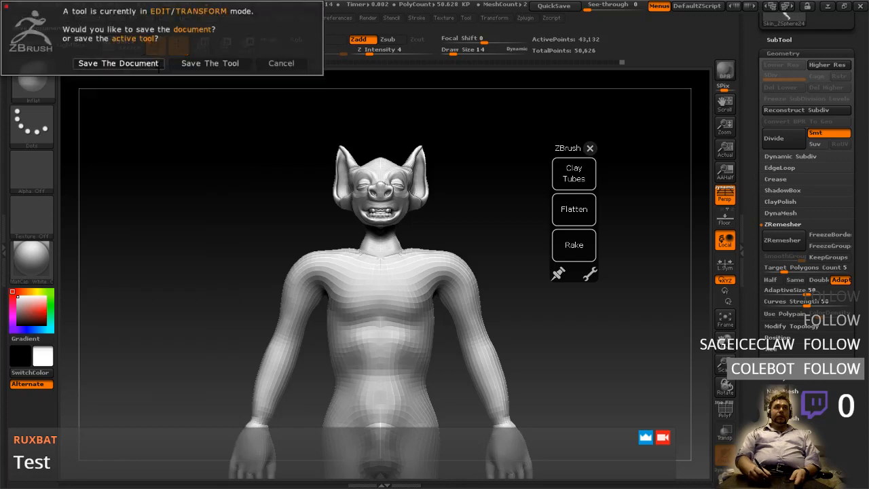
click(162, 63)
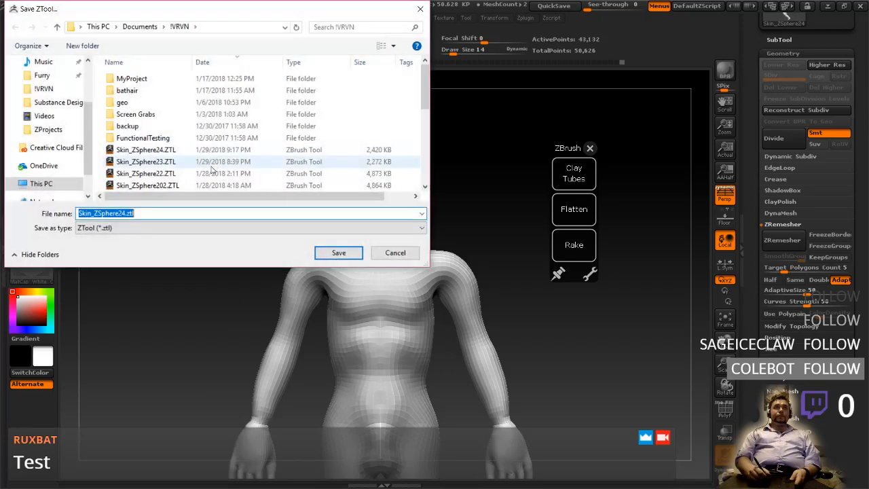
click(125, 213)
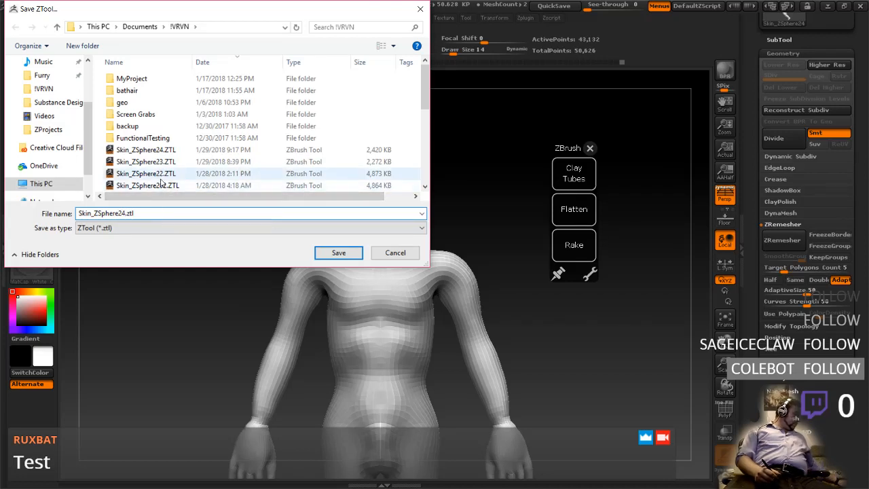
key(BackSpace)
text(5)
click(334, 250)
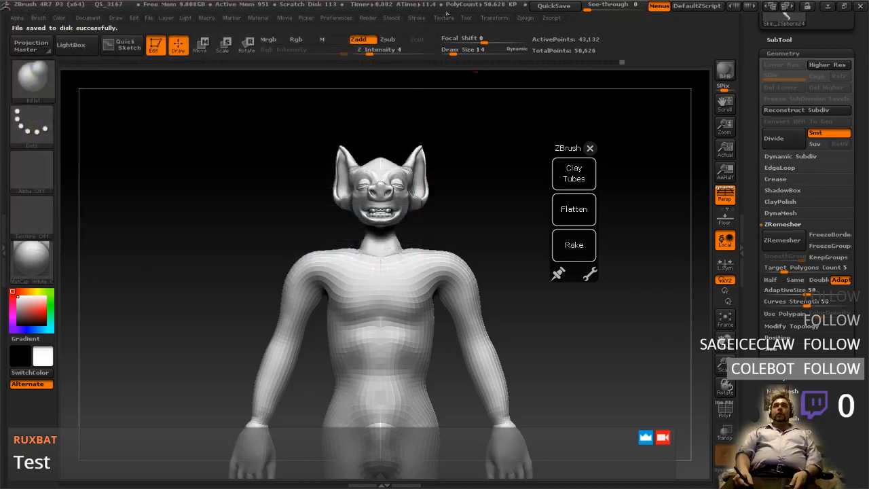
- Export the selected subtool as binary FBX 2014 to Skin_ZSphere25.fbx in the !VRVN folder and expand the subtool list
click(524, 18)
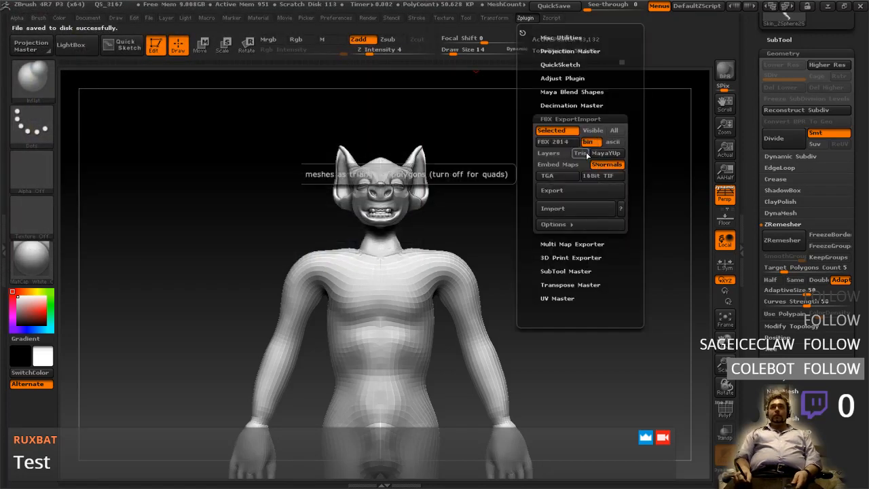
click(576, 195)
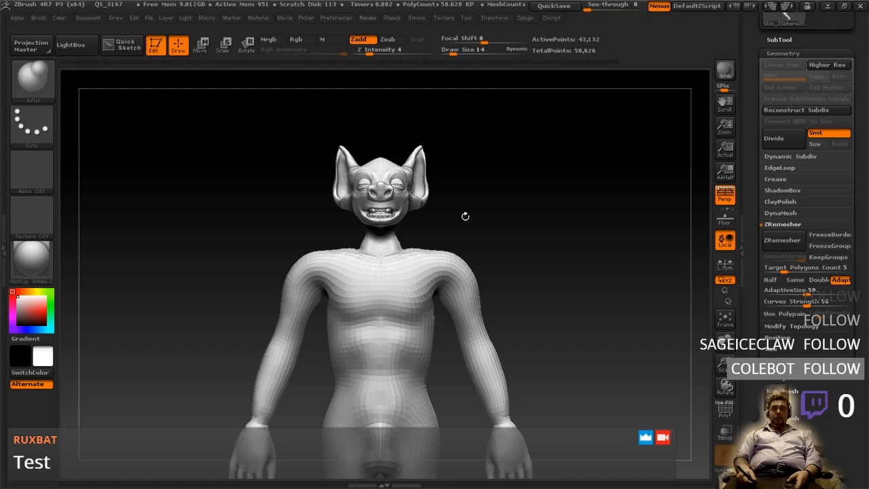
click(497, 19)
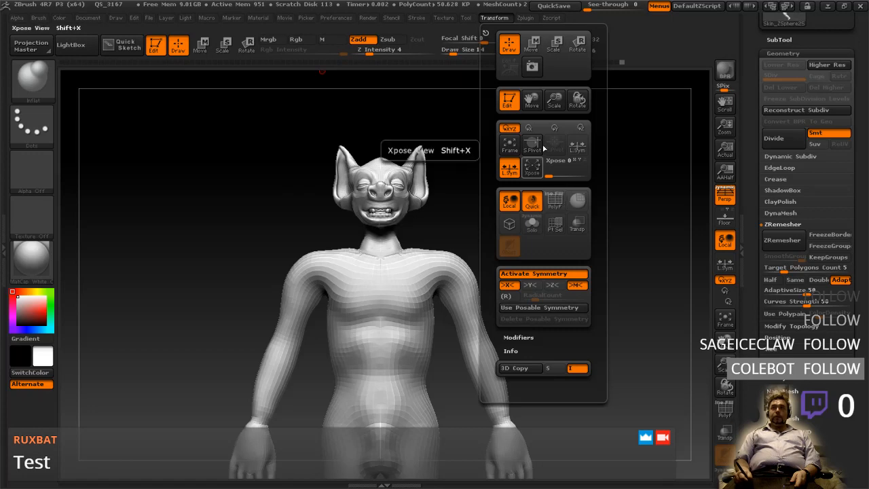
click(526, 18)
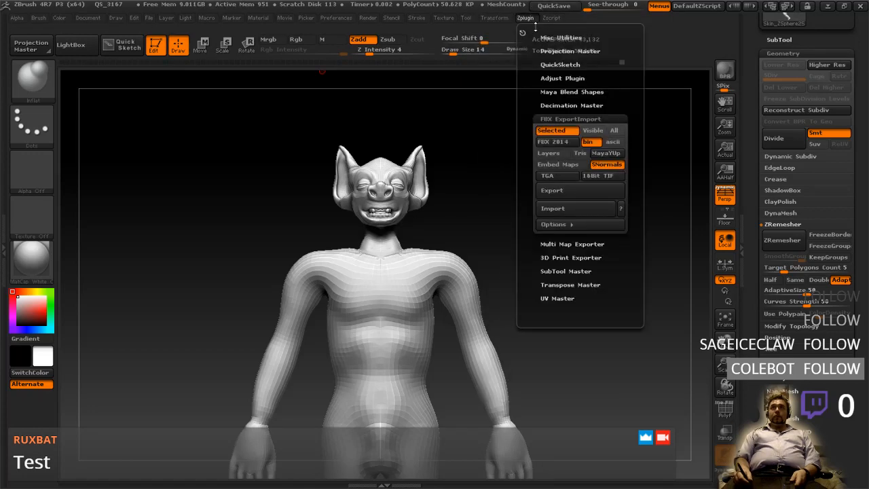
click(552, 190)
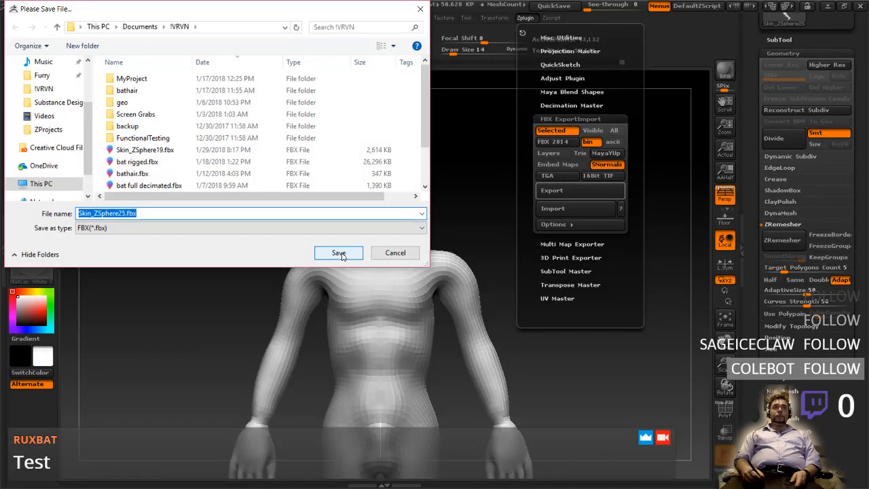
click(339, 253)
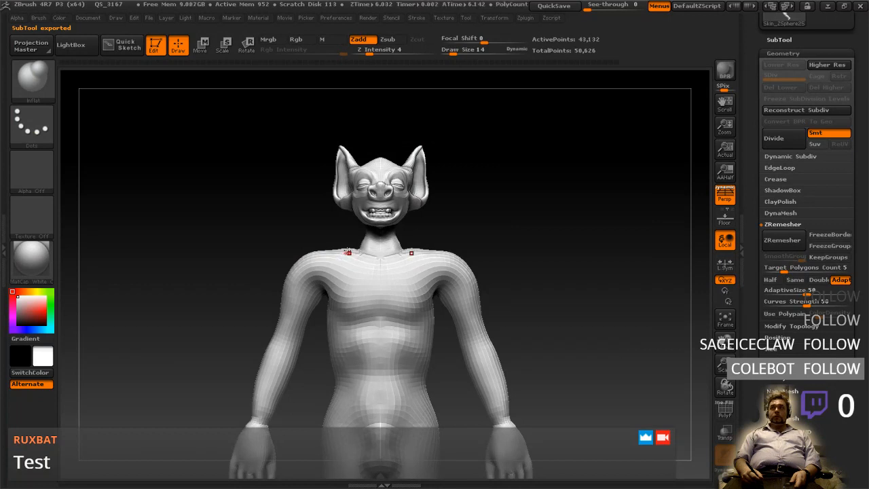
click(779, 40)
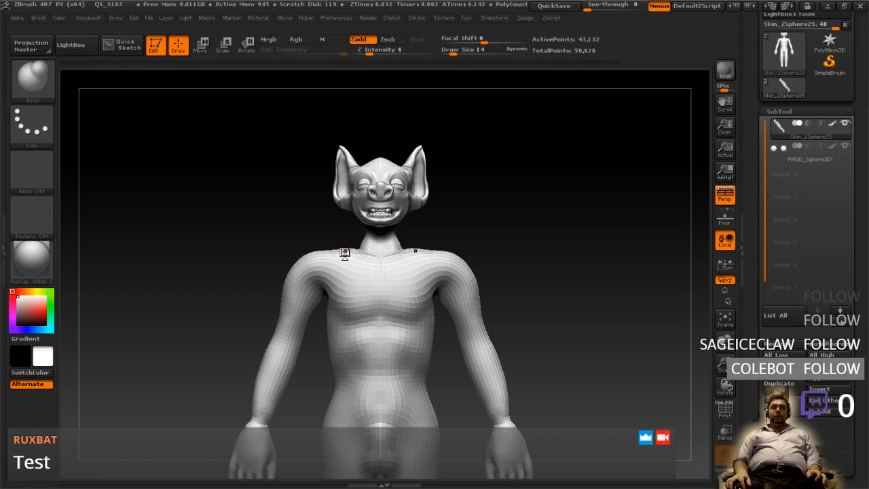
- Show the desktop and launch Maya LT 2018
key(alt+Tab)
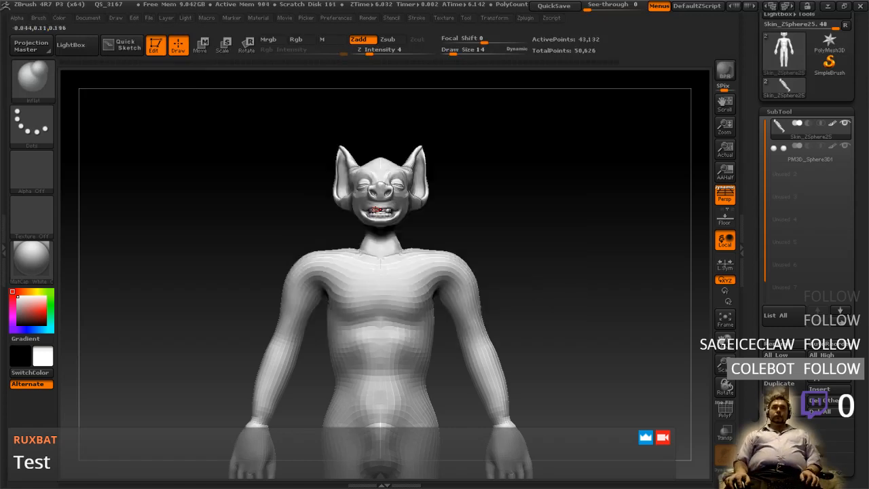
key(super)
click(20, 47)
key(super+d)
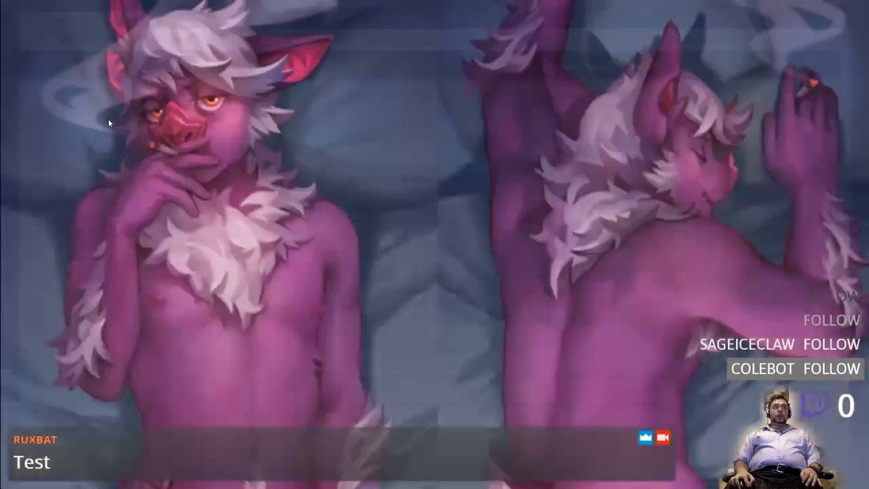
key(super)
text(maya)
key(Return)
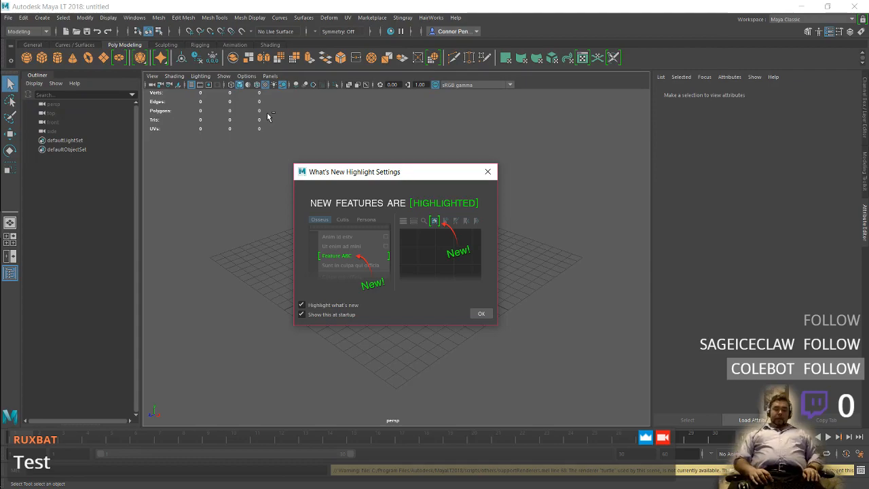
key(ctrl+super+Right)
key(ctrl+super+Right)
key(ctrl+super+Left)
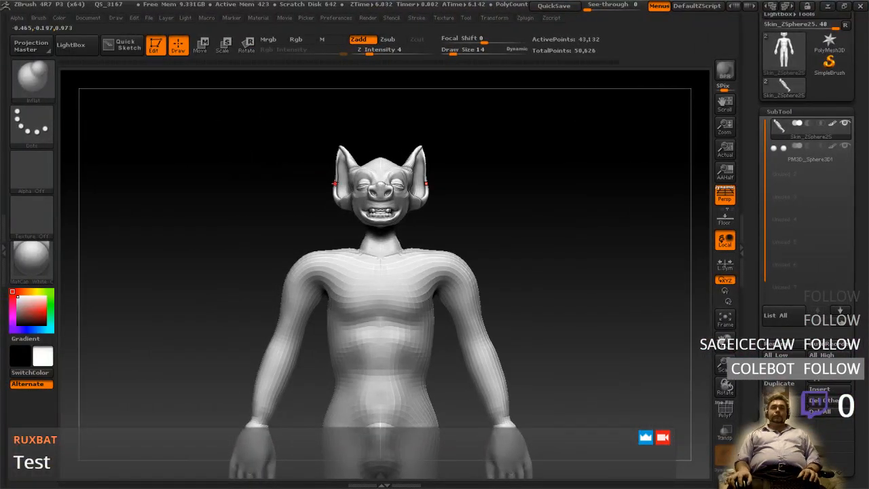
key(ctrl)
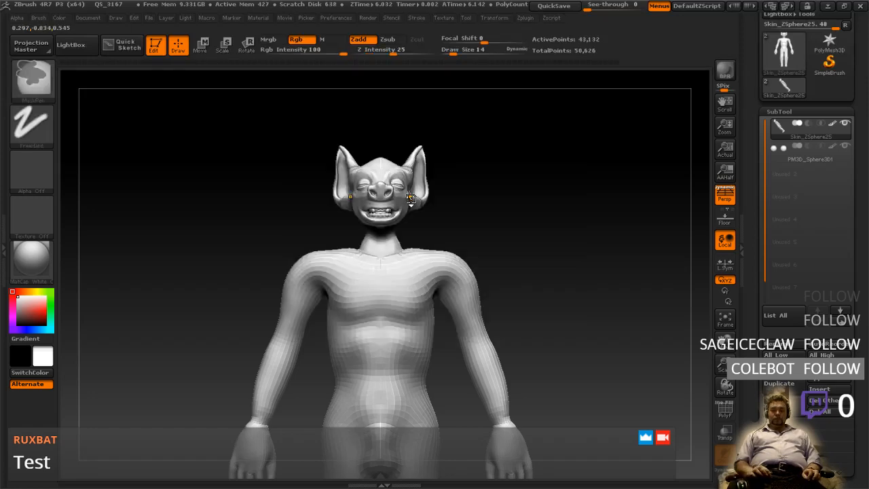
key(ctrl+super+Left)
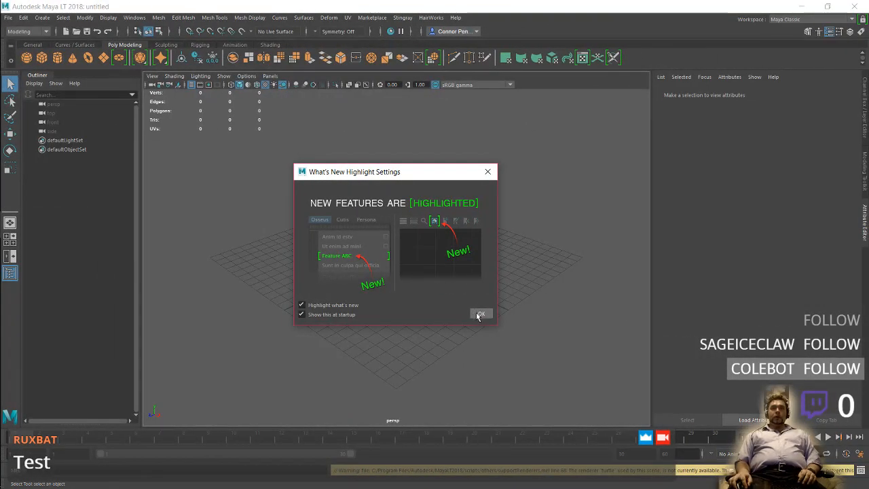
- Dismiss the new-features notice and the Perforce password request, and import Skin_ZSphere25.fbx from the !VRVN folder in Documents
click(478, 314)
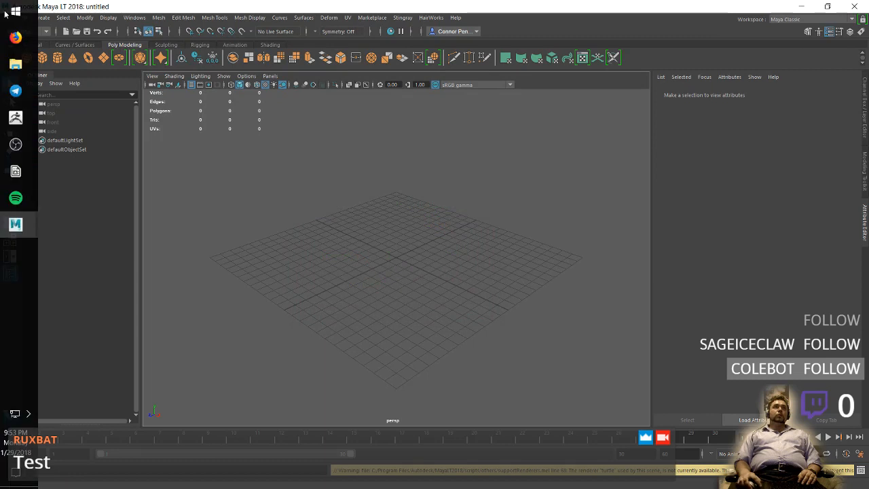
click(10, 17)
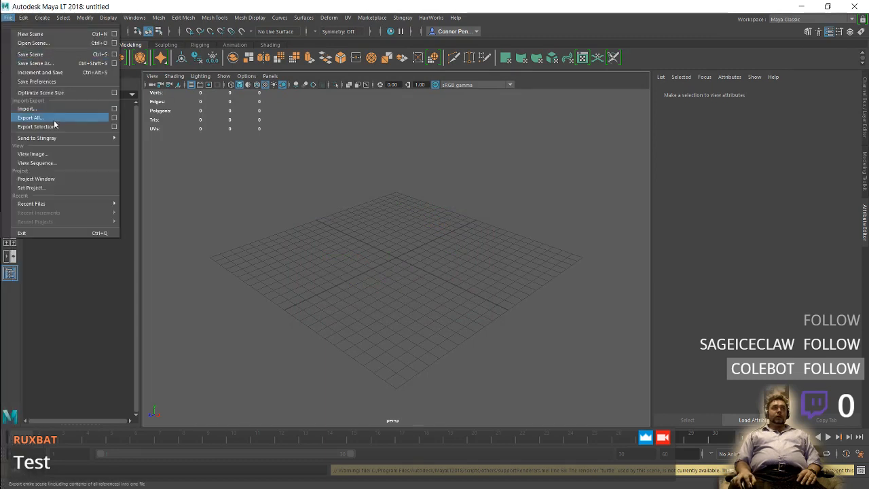
click(27, 108)
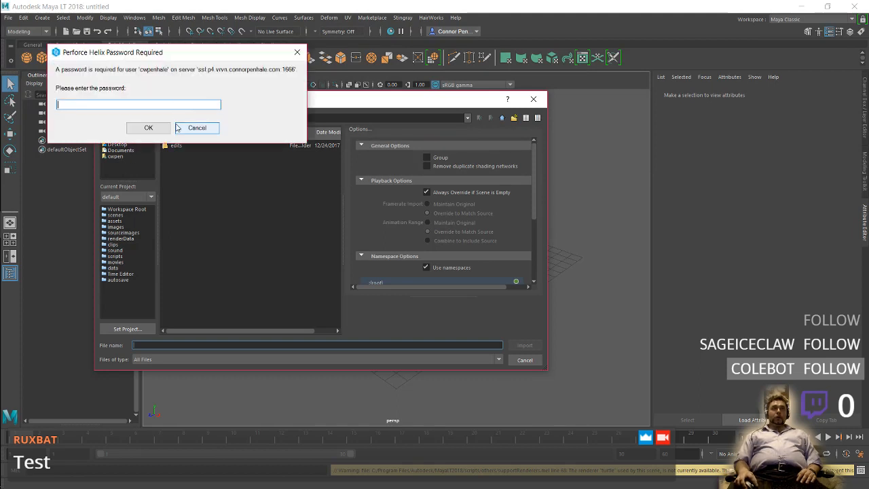
click(178, 127)
click(122, 150)
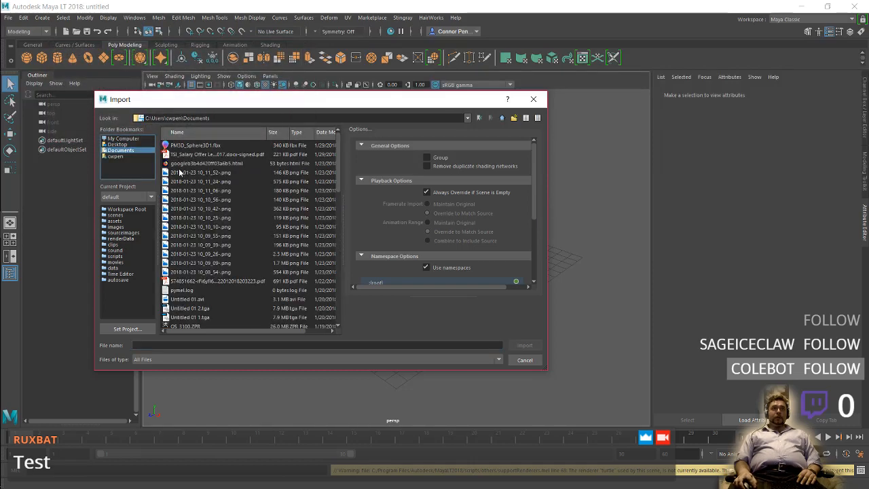
scroll(190, 191, down, 10)
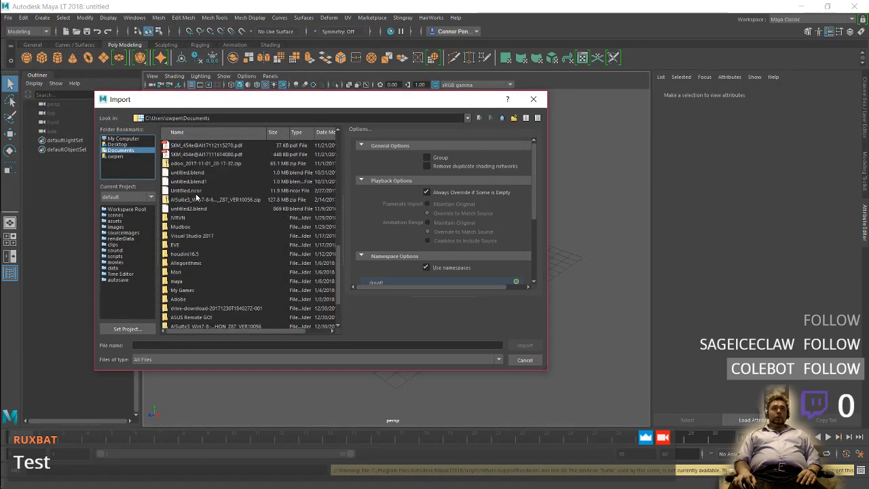
double_click(184, 218)
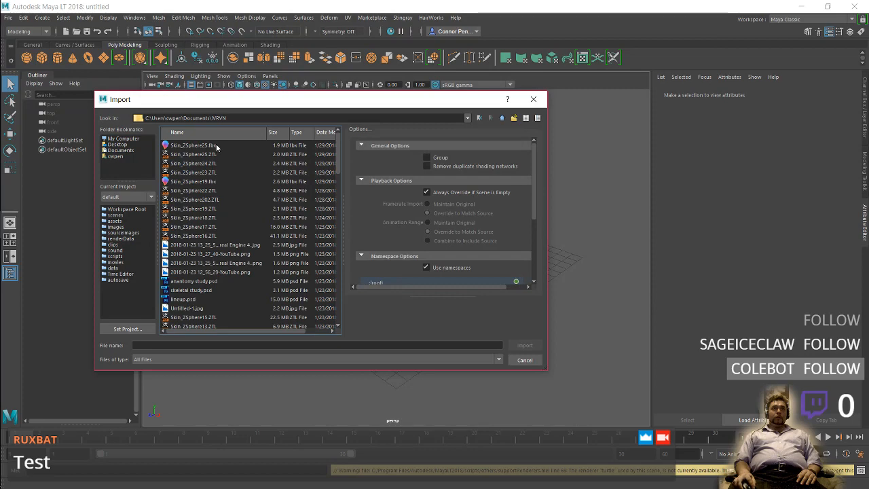
double_click(204, 145)
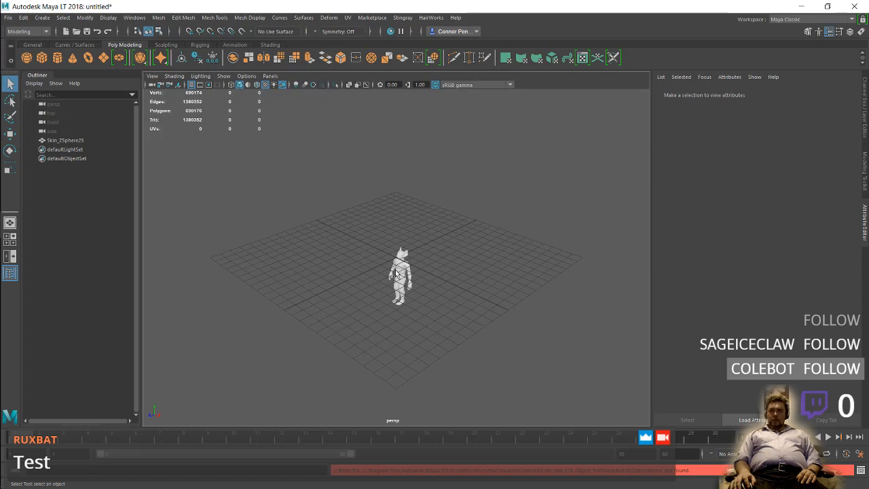
- Examine the imported creature in the perspective view, from the full body up close to the head and chest
alt+drag(418, 277, 421, 267)
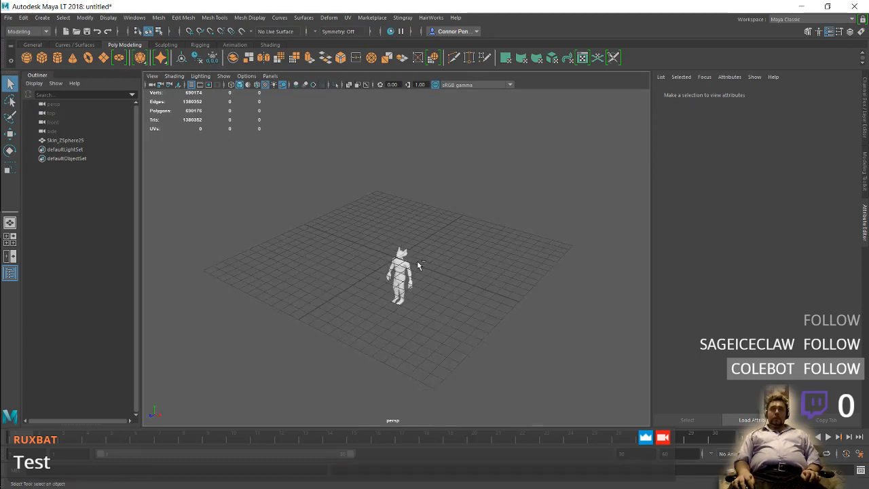
click(411, 281)
alt+right_drag(428, 287, 570, 291)
click(560, 292)
drag(562, 290, 542, 291)
alt+middle_drag(542, 291, 542, 192)
alt+right_drag(542, 191, 529, 249)
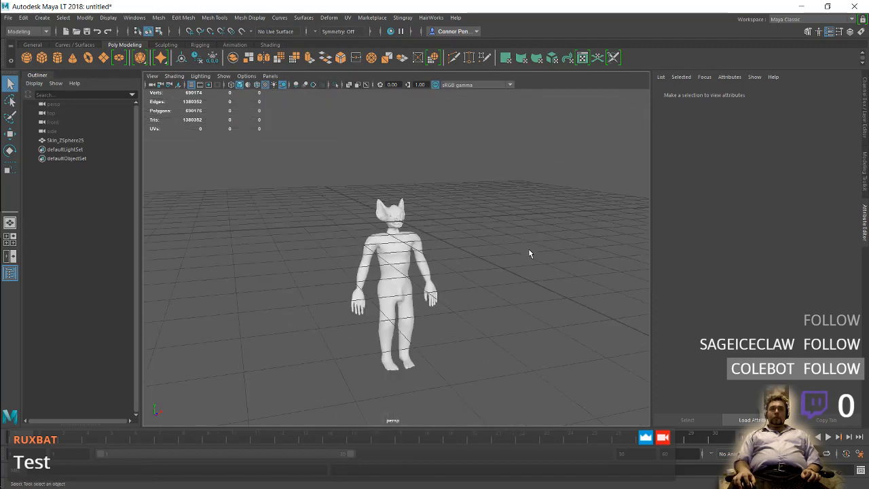
scroll(521, 250, up, 5)
scroll(511, 253, down, 4)
scroll(511, 253, up, 3)
alt+drag(507, 253, 466, 233)
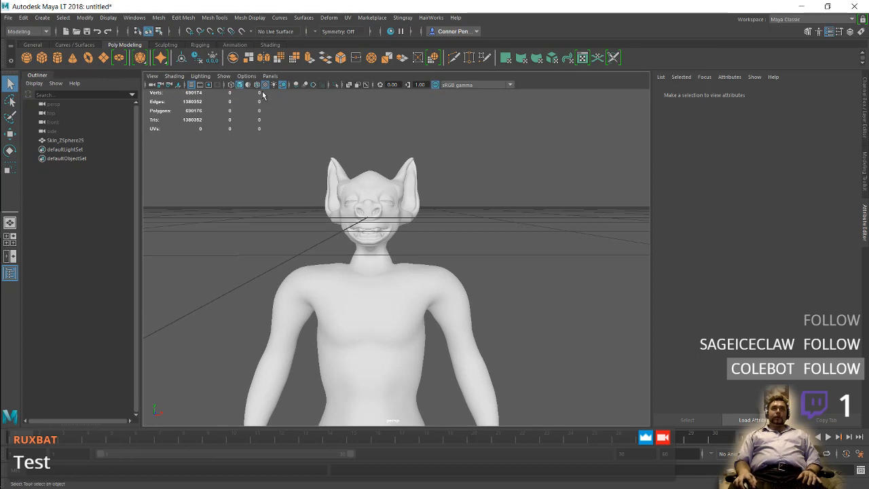
- With the grid hidden, compare the viewport's shading modes, leave the default material on, and show the grid again
click(191, 85)
alt+middle_drag(271, 195, 294, 197)
click(231, 84)
click(239, 84)
click(248, 85)
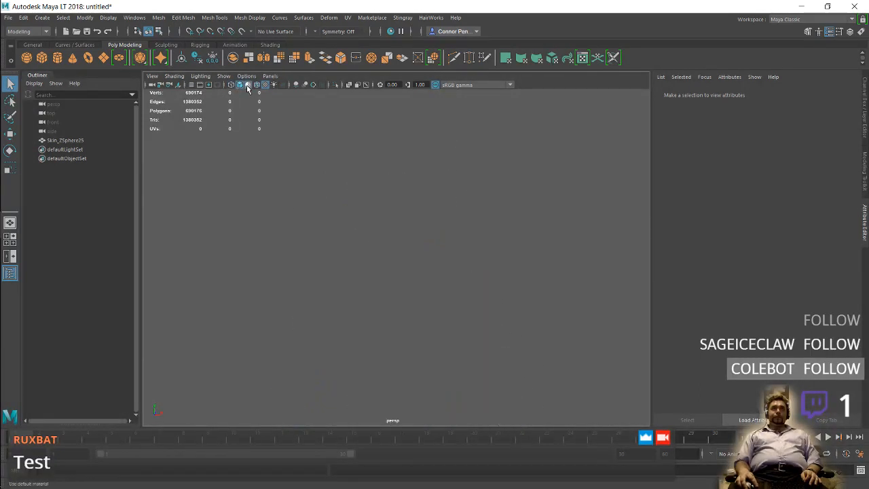
click(247, 85)
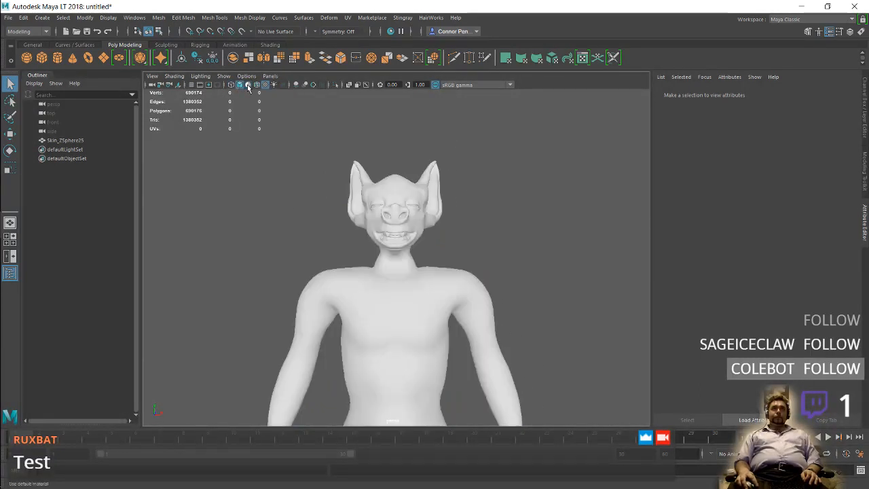
click(247, 85)
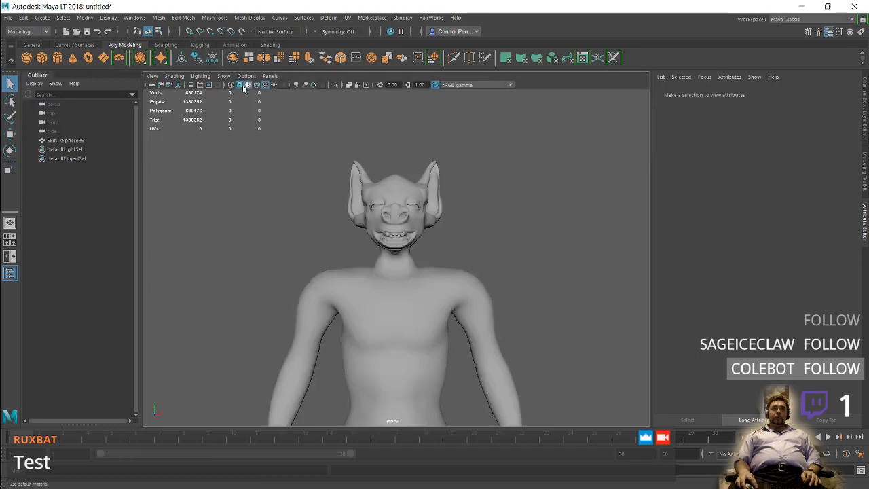
click(192, 85)
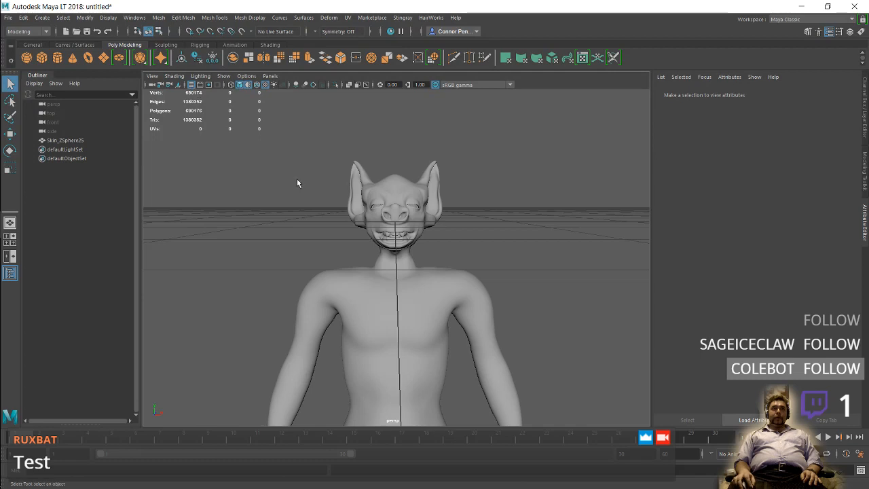
- Select the Skin_ZSphere25 mesh and move it upward along the Y axis
click(402, 192)
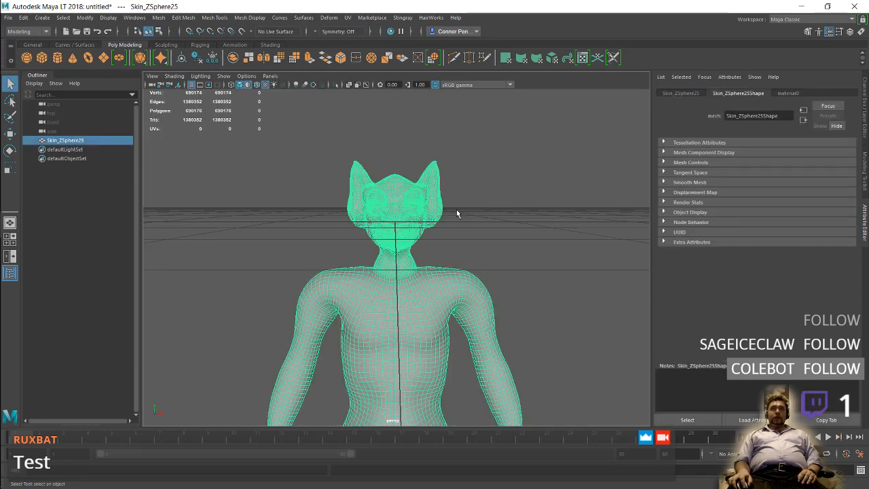
key(w)
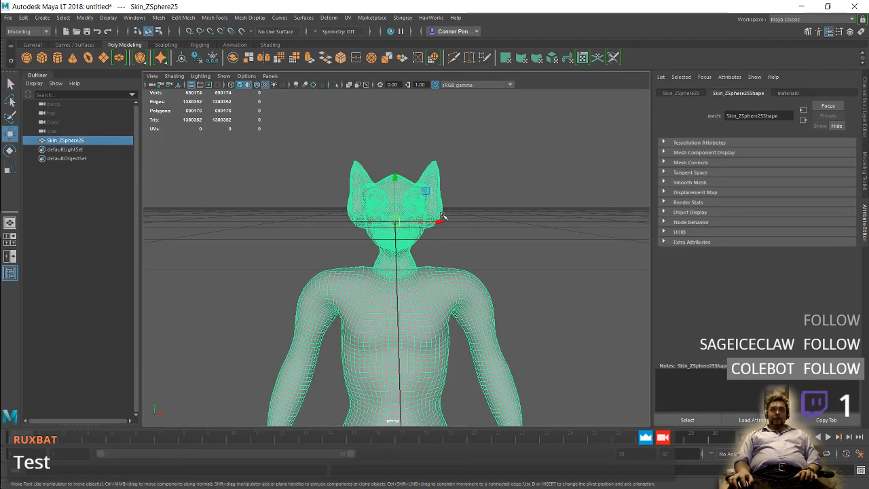
drag(393, 176, 401, 108)
alt+drag(481, 206, 494, 219)
scroll(518, 159, down, 7)
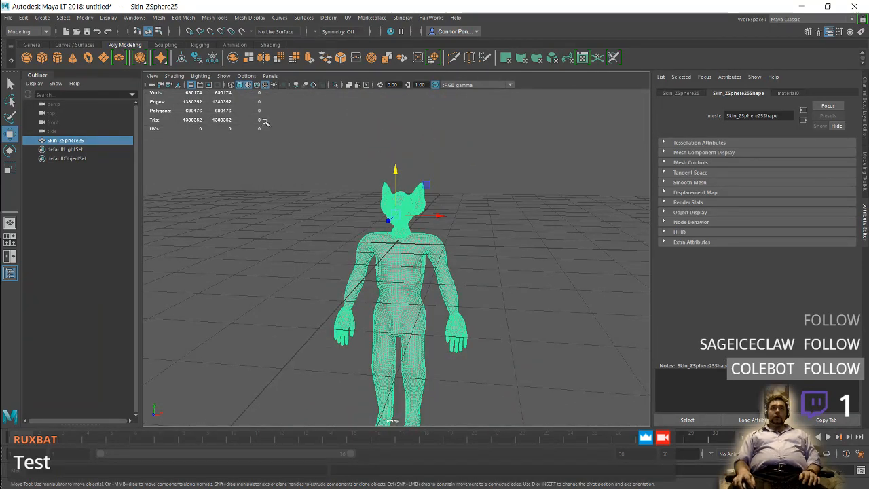
- View the scene along the X axis, raise the creature along Y to bring its feet toward the grid, and deselect it
click(152, 75)
mouse_move(219, 161)
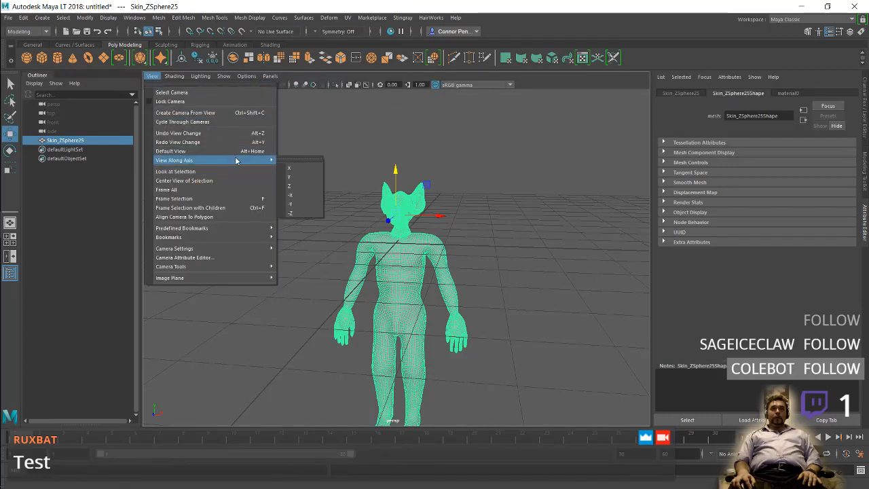
click(315, 168)
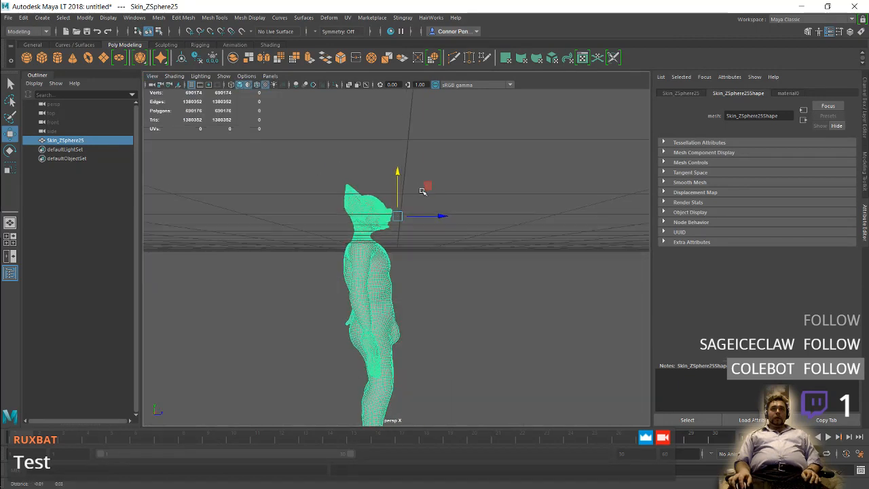
alt+middle_drag(421, 190, 416, 255)
drag(399, 248, 402, 120)
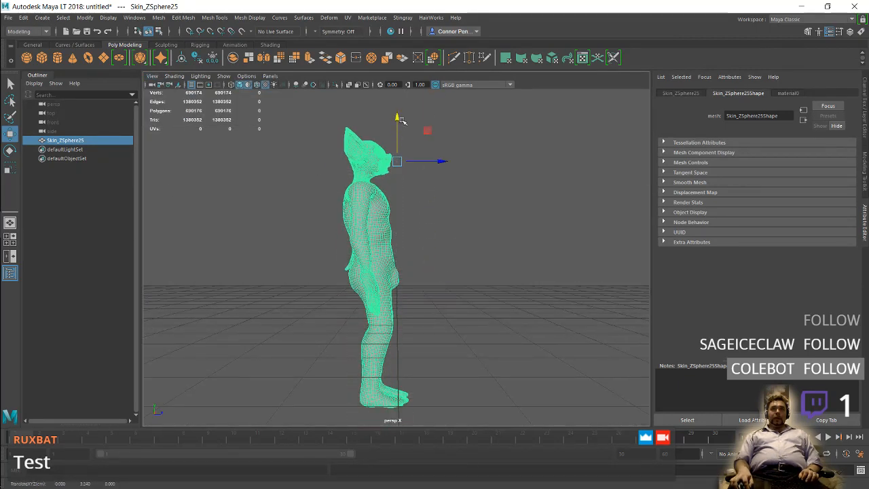
alt+drag(442, 184, 445, 225)
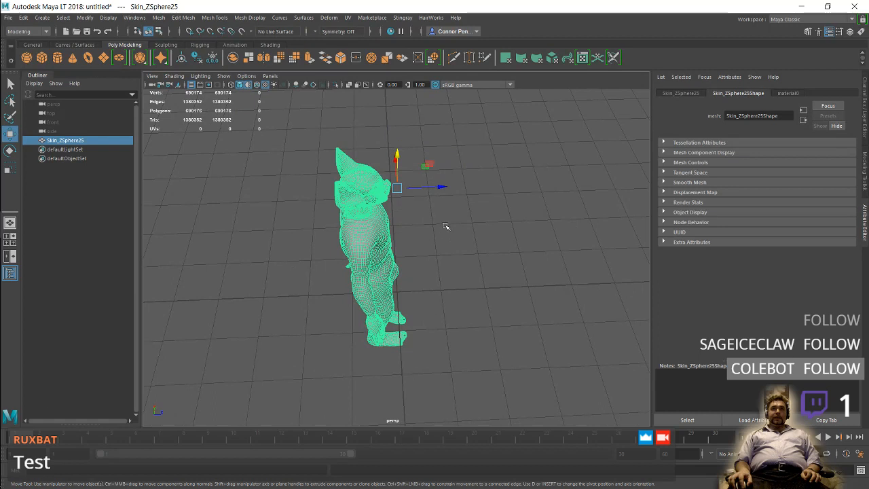
click(446, 185)
- From the X-axis view, raise the creature further along Y until its feet stand on the grid, and clear the selection
click(152, 76)
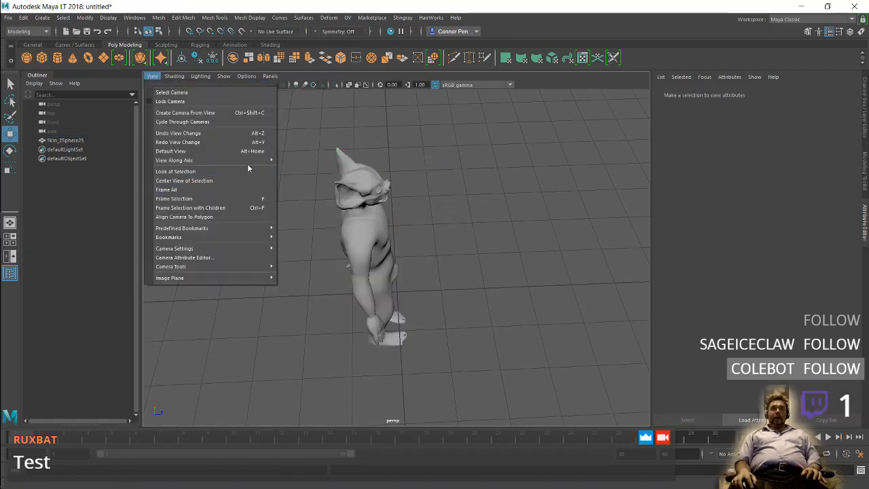
mouse_move(258, 160)
click(307, 171)
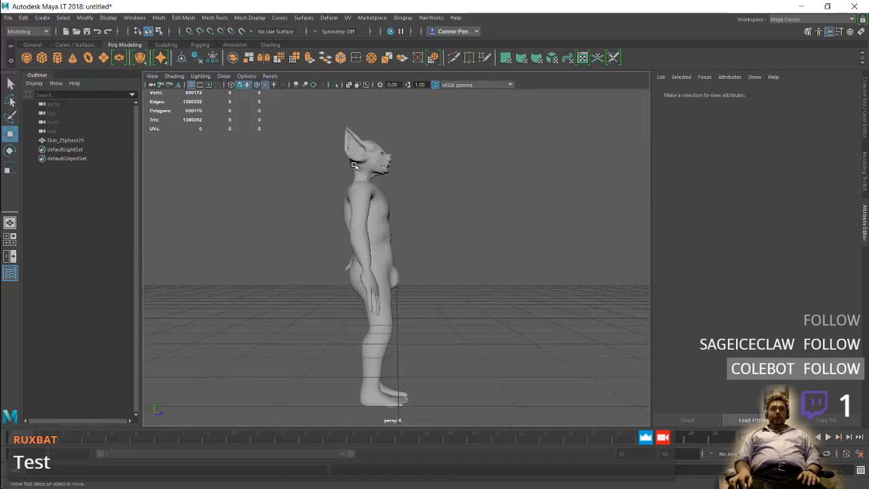
alt+middle_drag(424, 190, 427, 262)
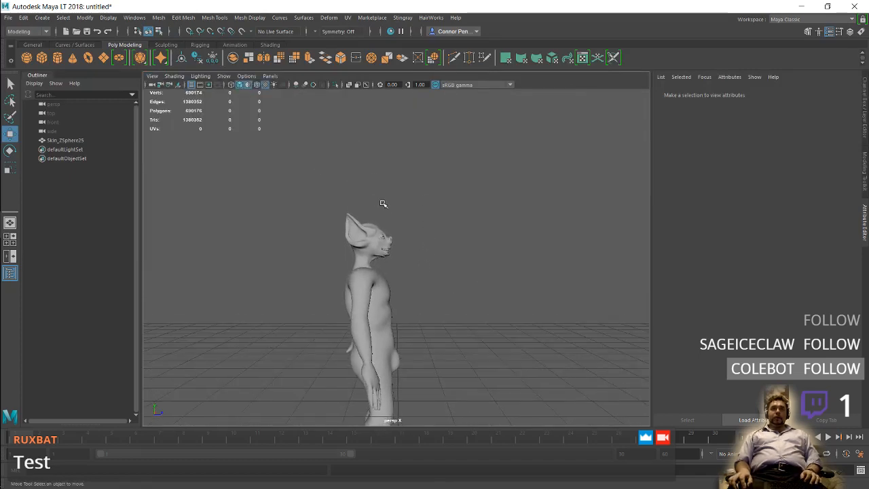
click(367, 226)
drag(399, 201, 411, 120)
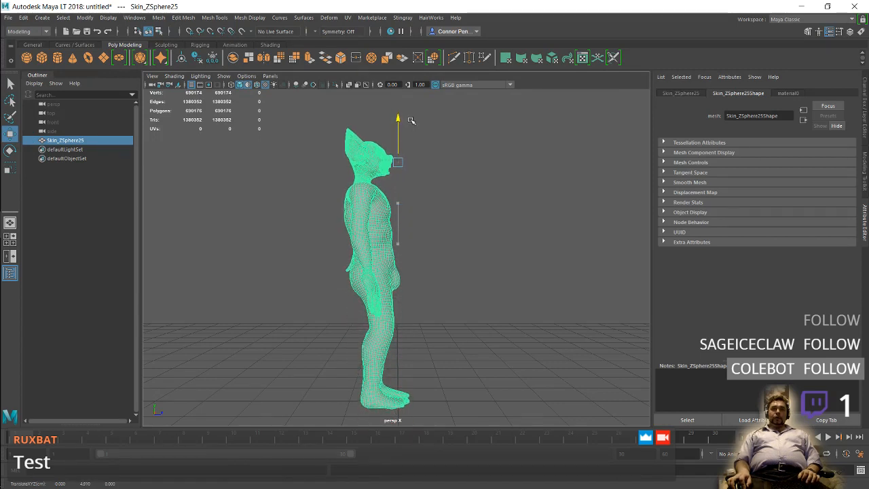
click(428, 199)
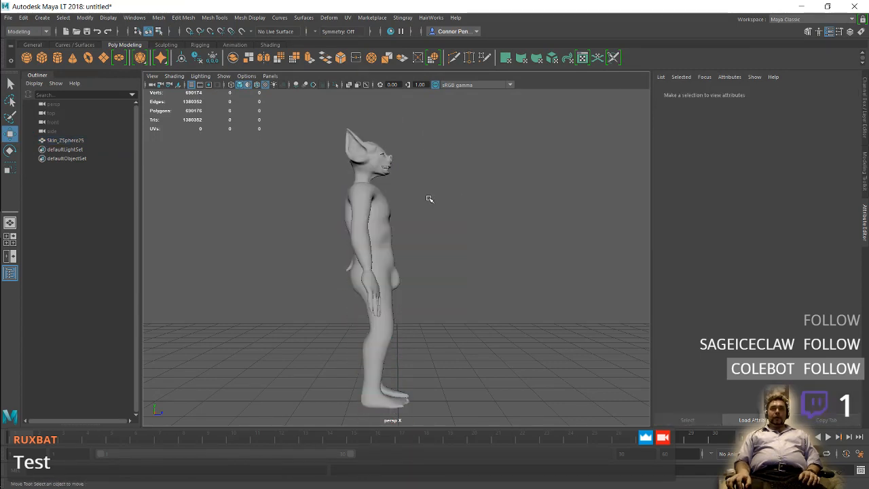
- Check the creature's placement on the grid from the front, from above and along the Y and -Y axes
alt+drag(455, 215, 418, 235)
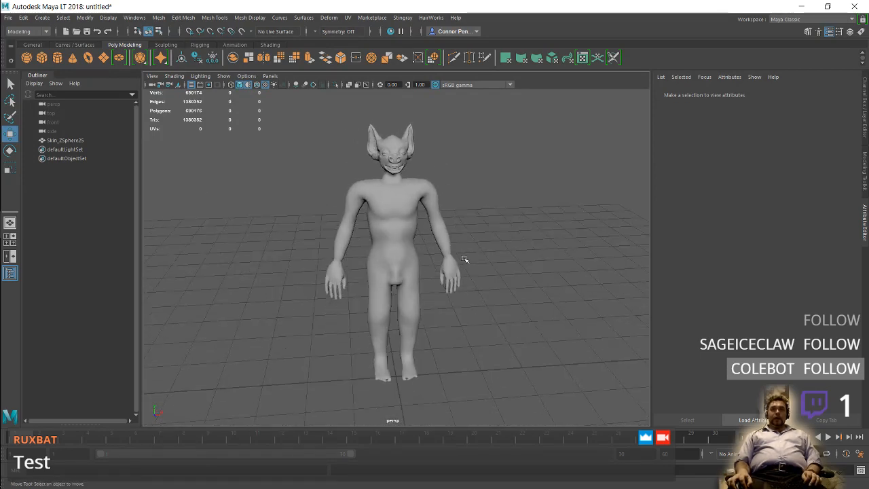
alt+drag(485, 233, 486, 207)
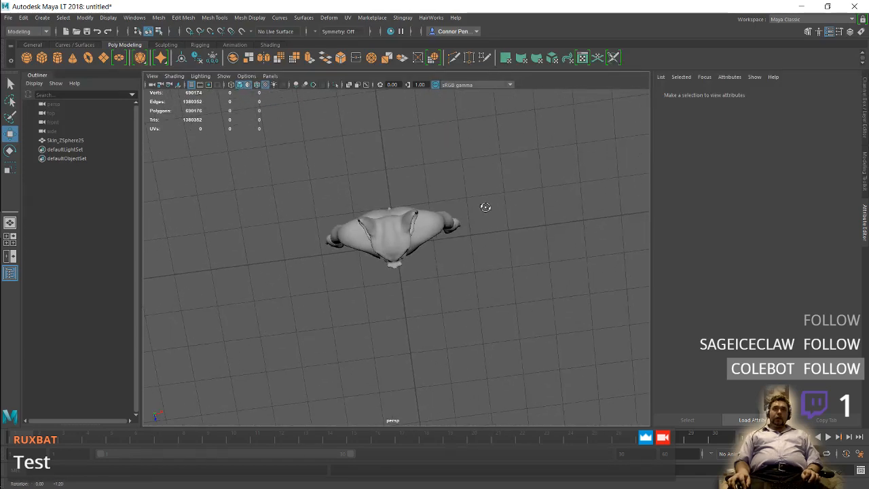
click(152, 77)
mouse_move(204, 160)
click(308, 177)
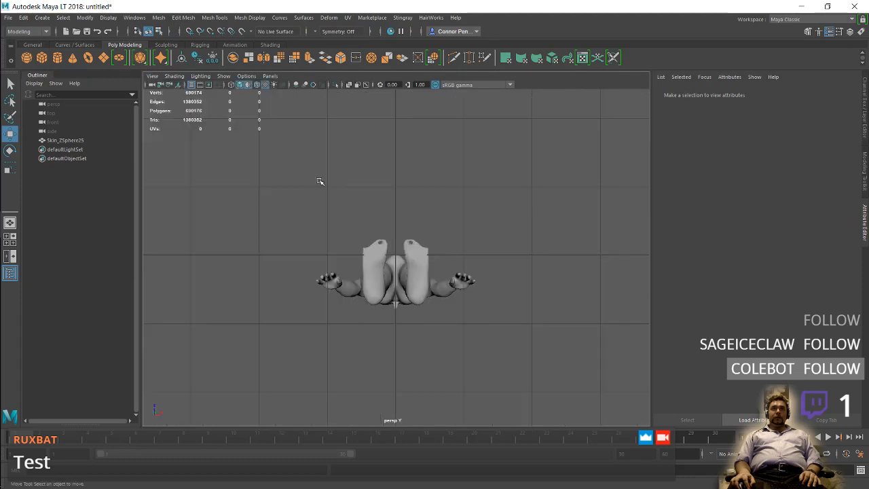
click(154, 76)
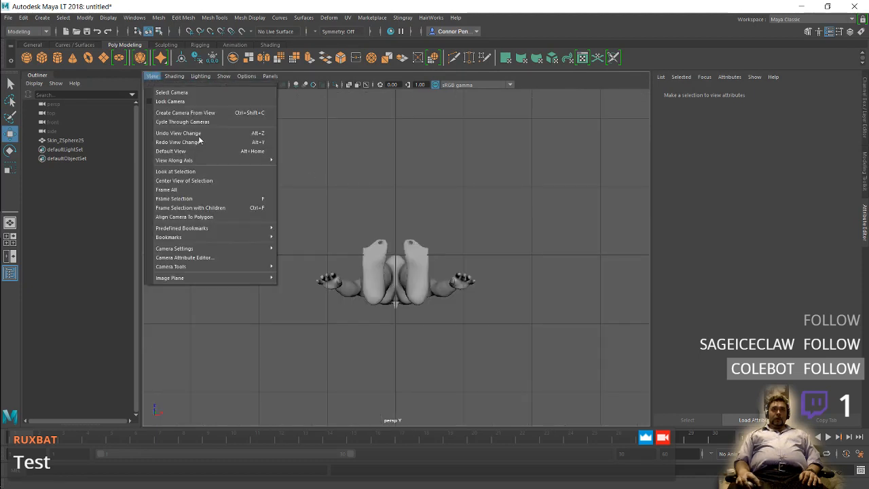
mouse_move(237, 161)
click(308, 203)
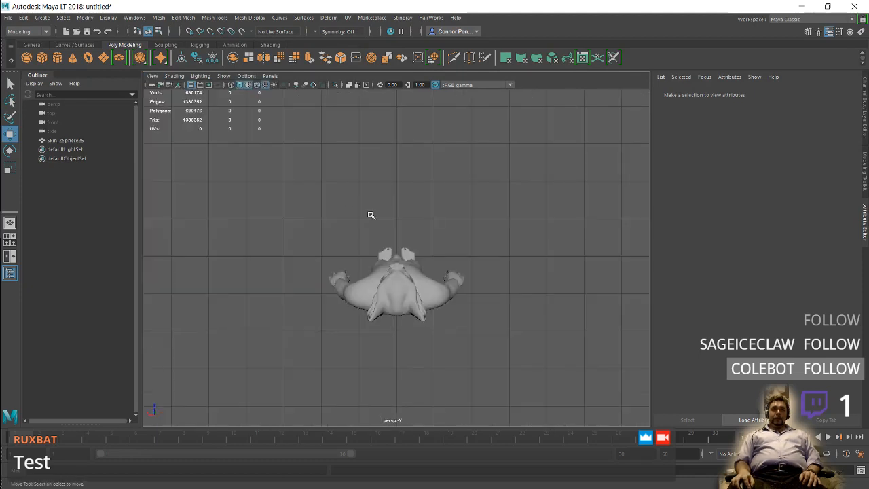
mouse_move(477, 260)
alt+mouse_down()
mouse_move(434, 244)
mouse_move(452, 258)
mouse_move(475, 252)
alt+mouse_up()
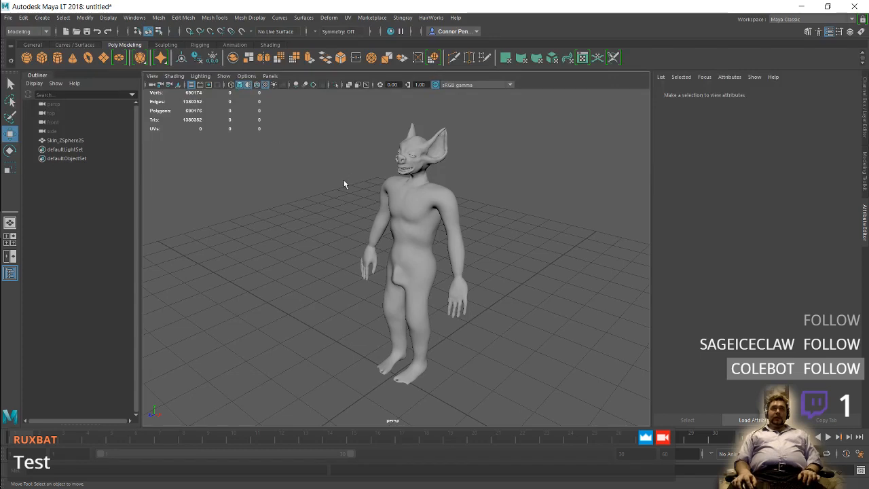
- Switch to the Select tool and save the scene as pre-rig in the !VRVN folder
key(q)
key(ctrl+s)
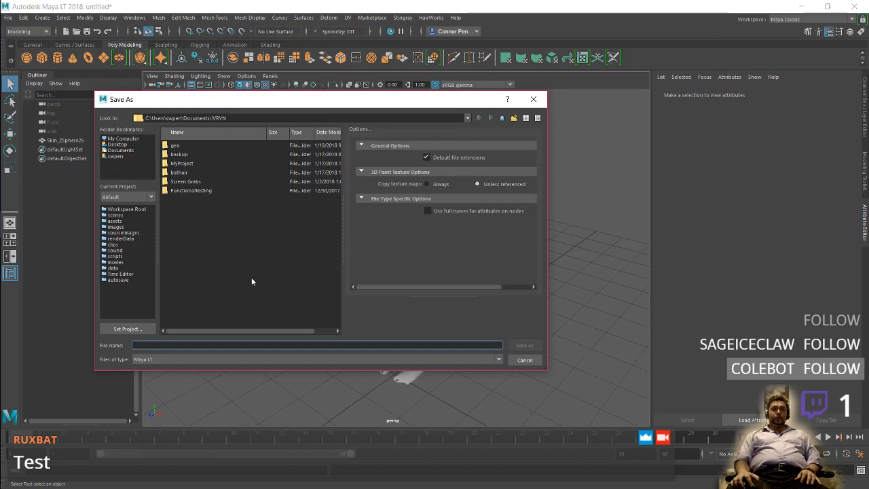
text(pre-rig)
key(Return)
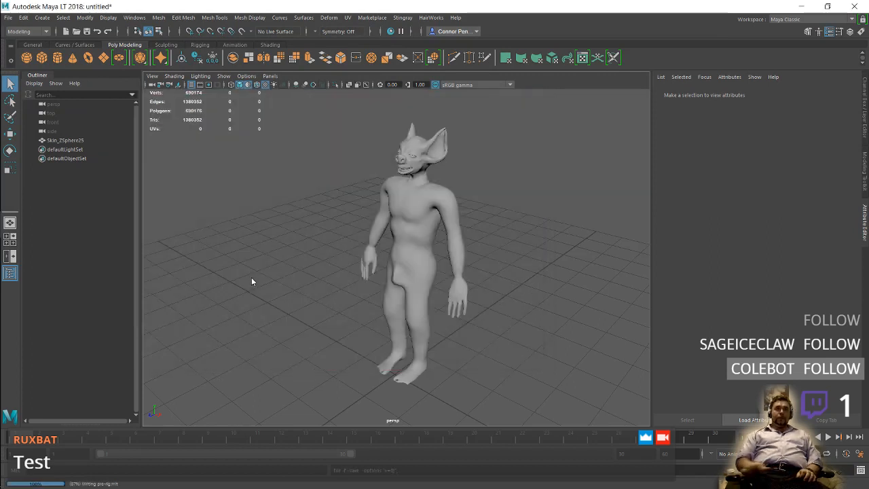
- Switch to Firefox, search the web for ikinema orion, and open IKinema's Project Orion page
mouse_move(22, 49)
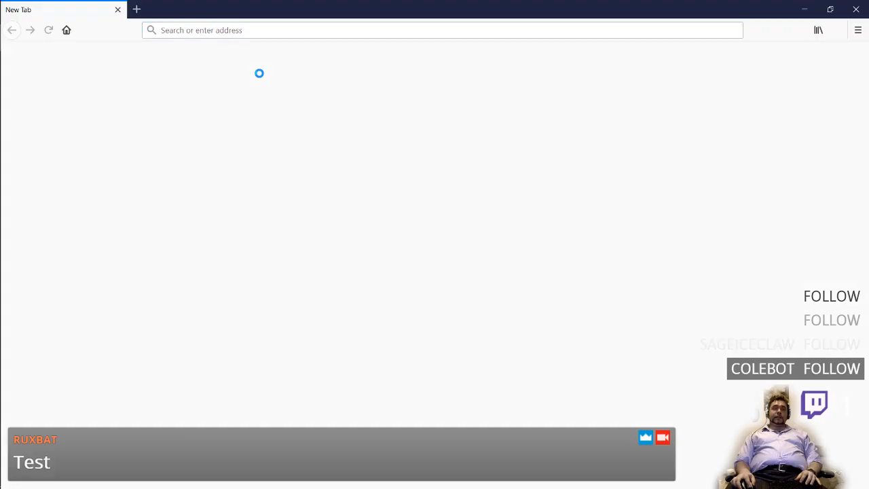
text(ikenma)
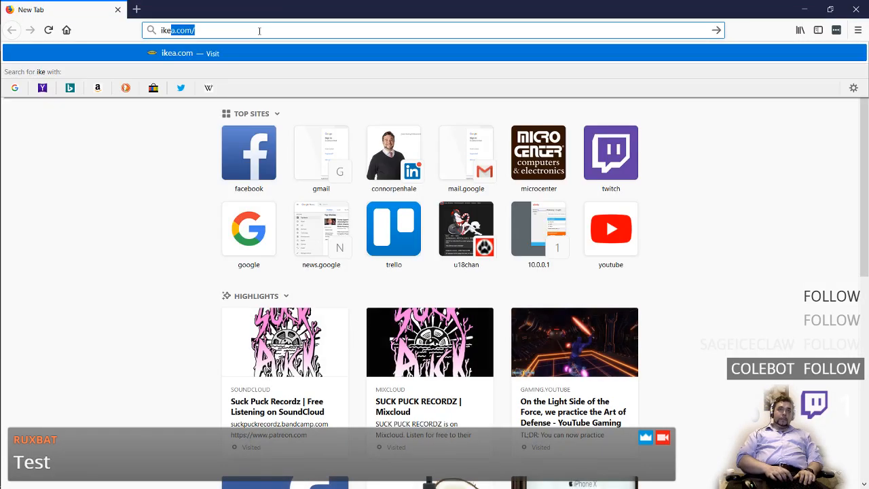
key(BackSpace)
key(BackSpace)
key(BackSpace)
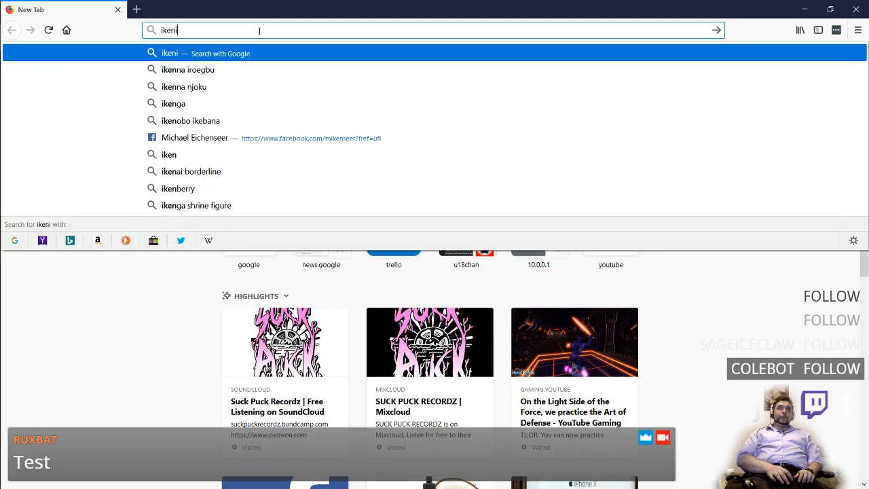
text(inema orino)
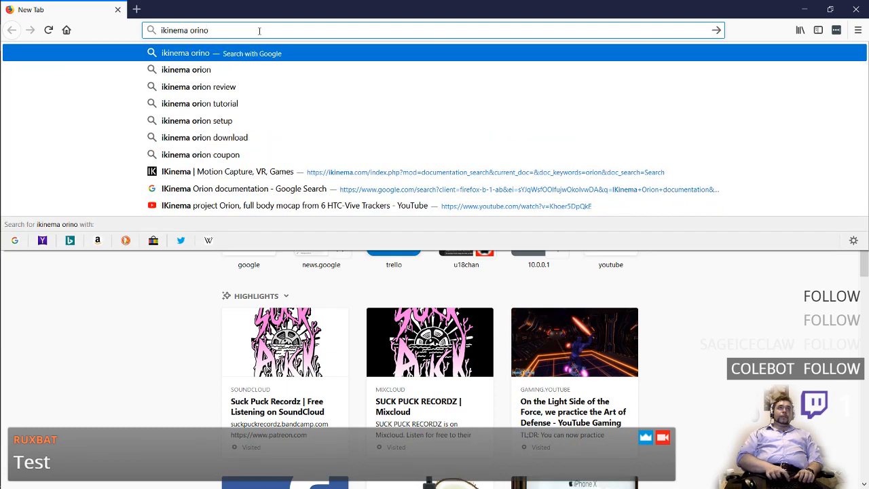
key(Return)
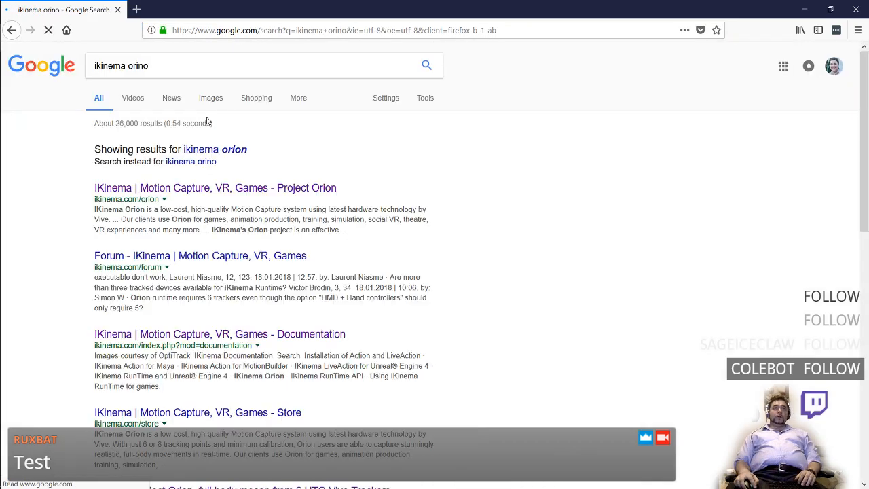
click(207, 150)
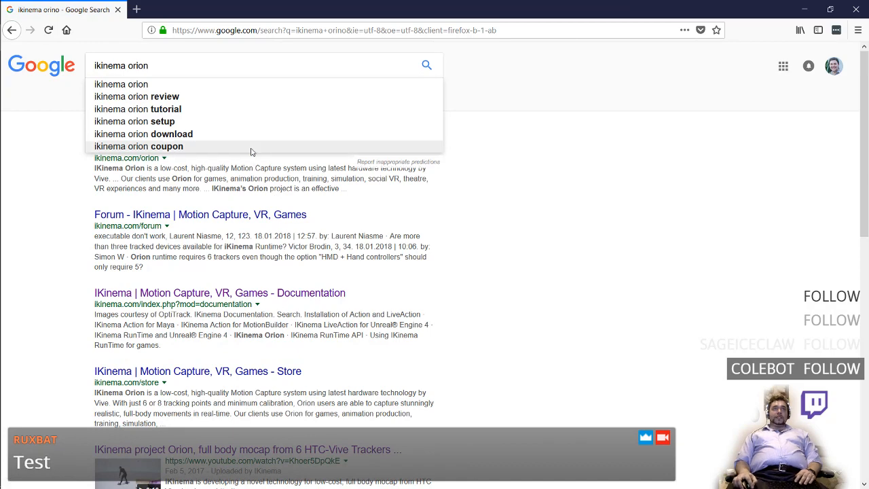
click(426, 66)
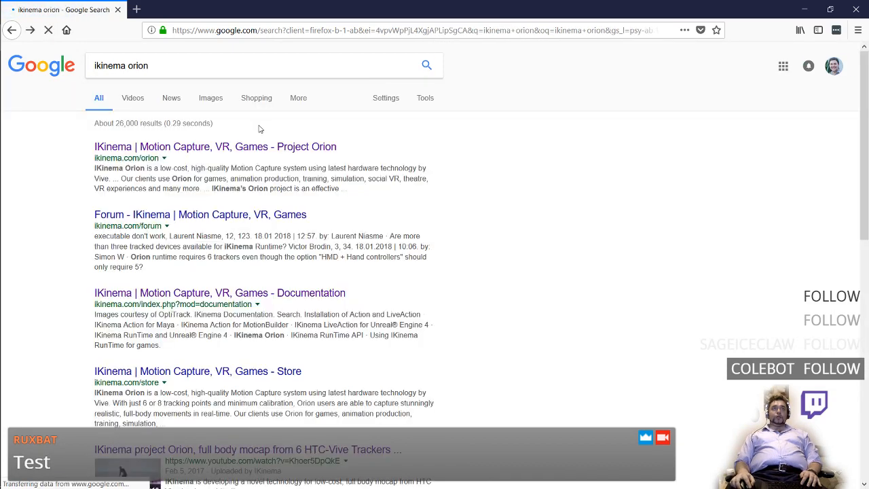
click(236, 148)
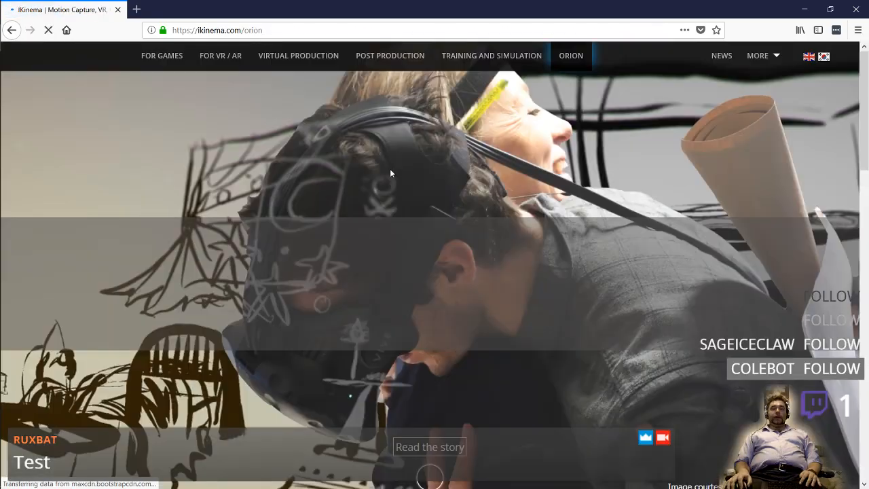
- Open the IKinema sign-in page, look over the new customer registration form, and return to the Orion page
scroll(394, 173, down, 5)
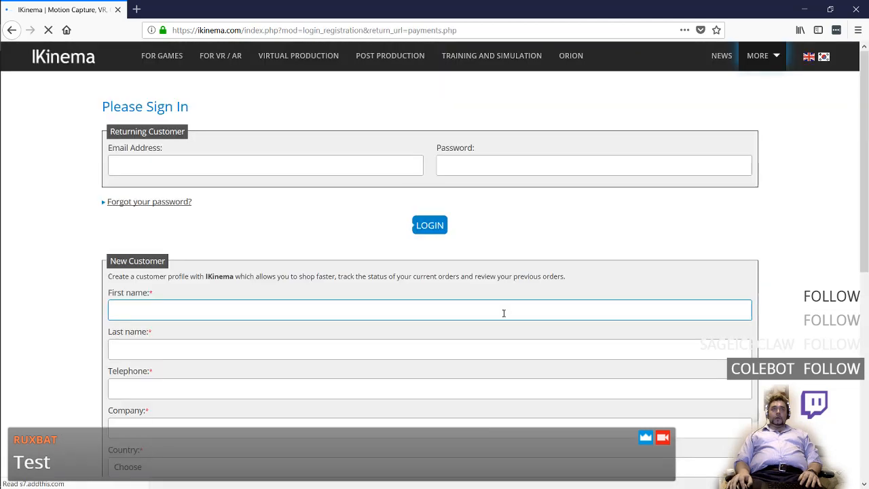
scroll(313, 228, down, 6)
scroll(314, 228, up, 6)
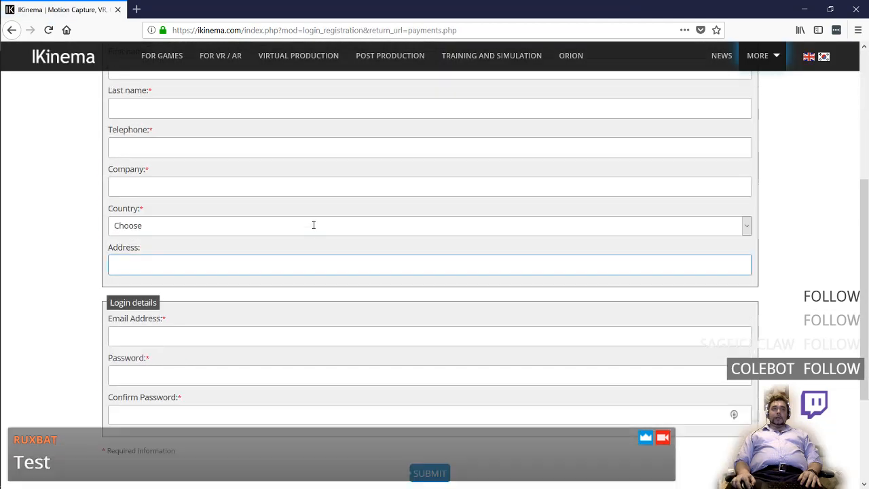
key(alt+Left)
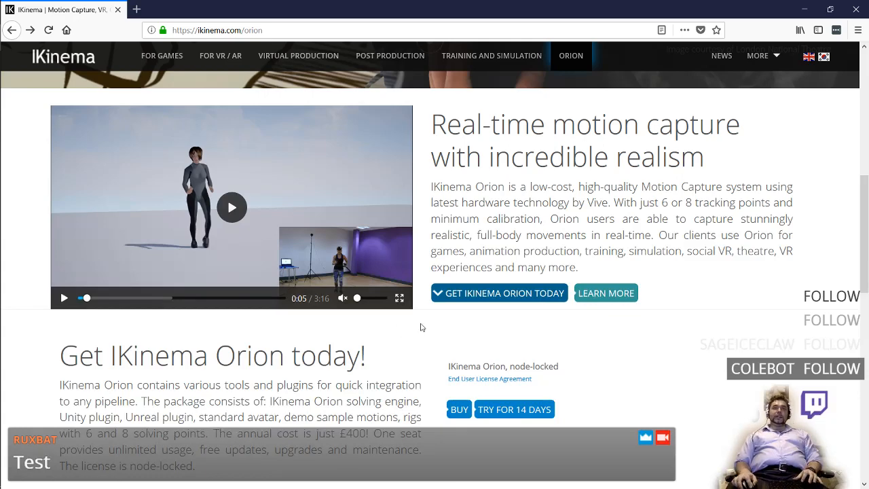
- Read the IKinema Orion package and licensing description and watch the motion capture demo video in full screen
scroll(424, 329, down, 5)
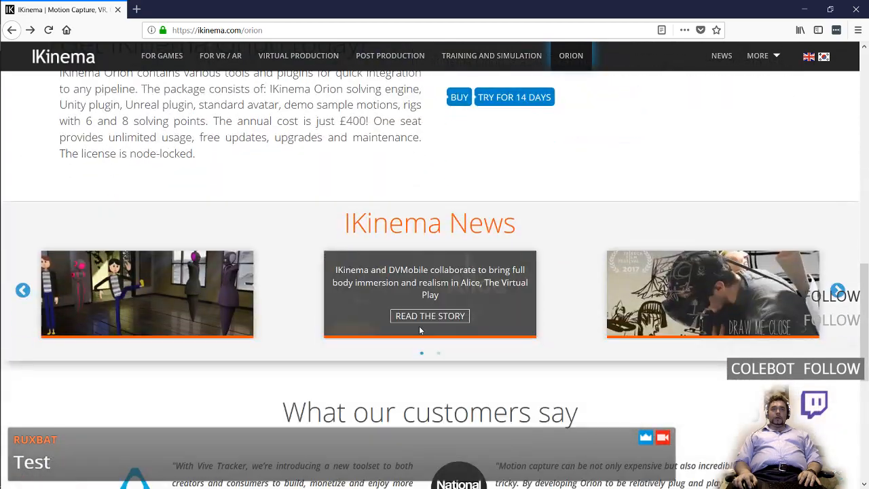
scroll(419, 330, up, 4)
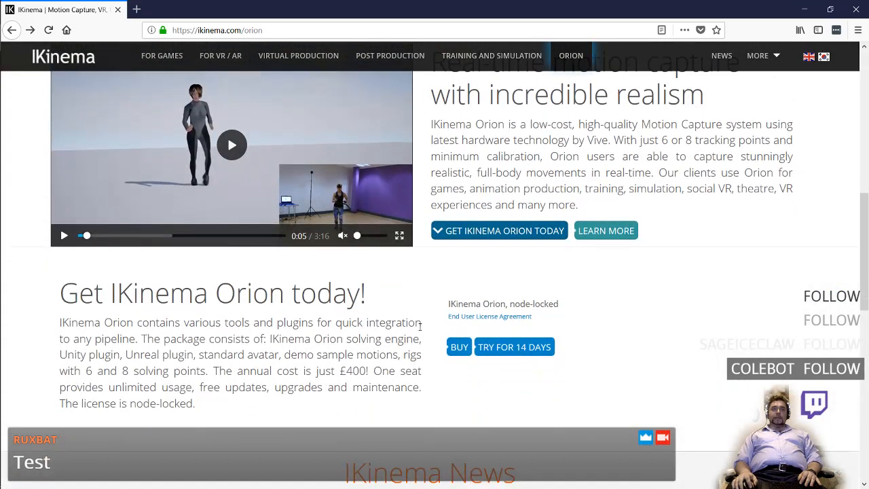
scroll(419, 326, up, 1)
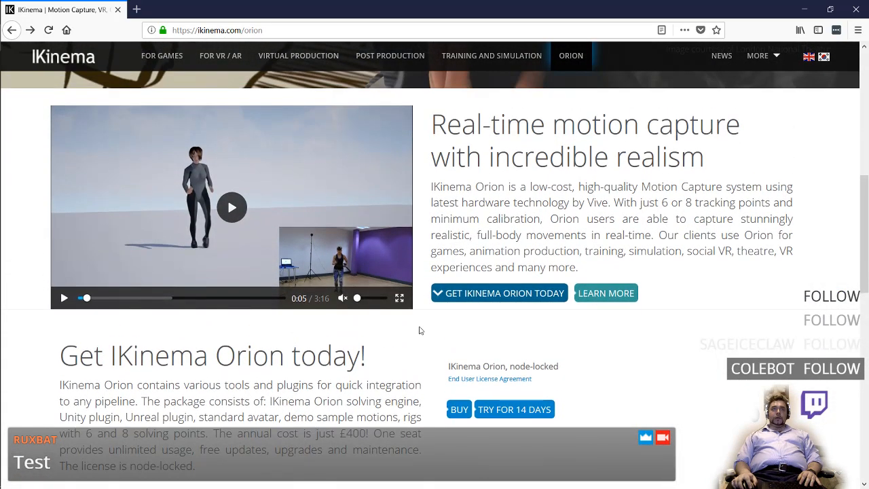
scroll(419, 330, down, 1)
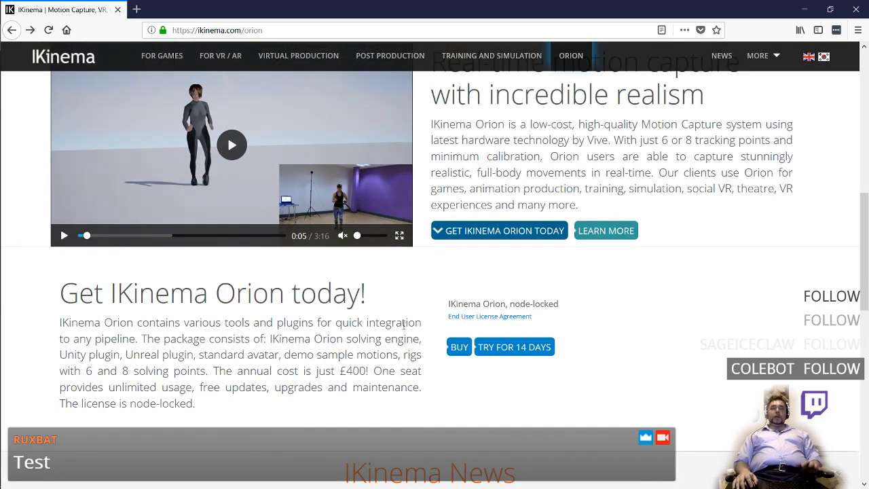
scroll(403, 326, up, 2)
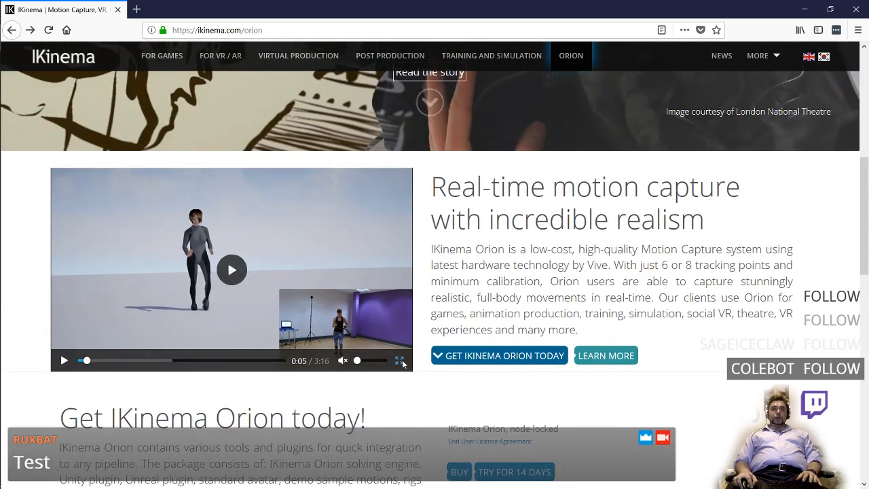
click(399, 360)
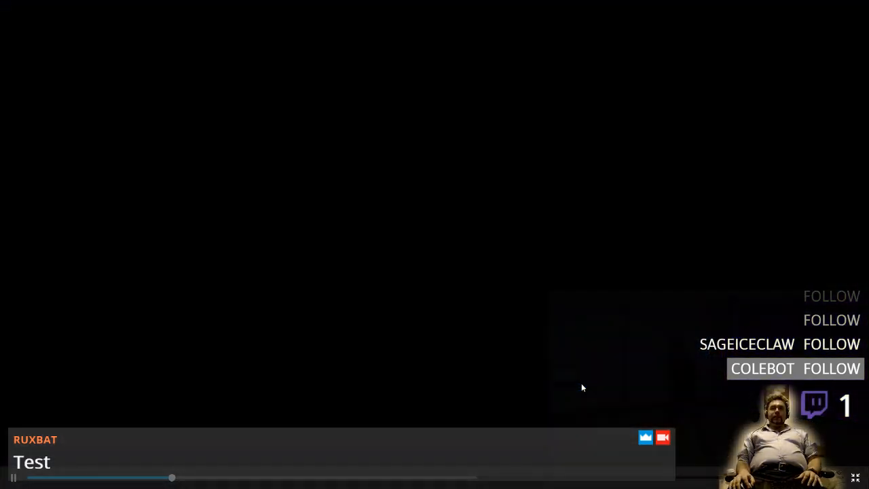
key(Escape)
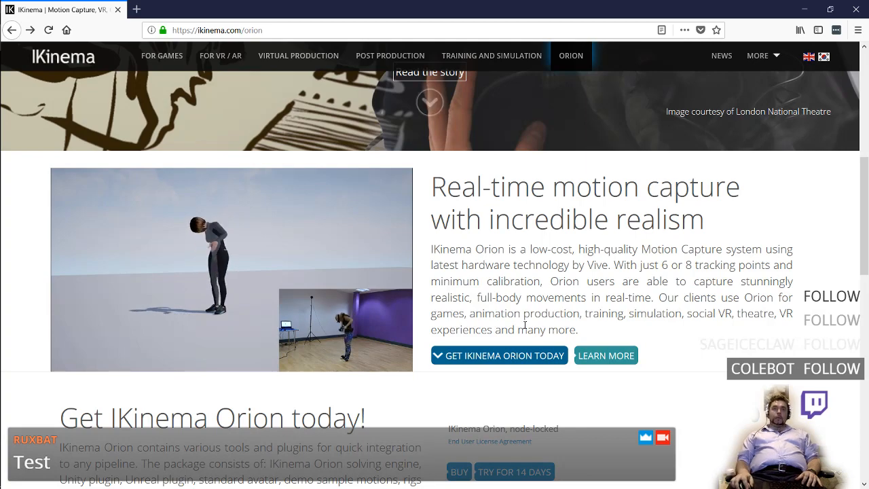
scroll(524, 325, down, 2)
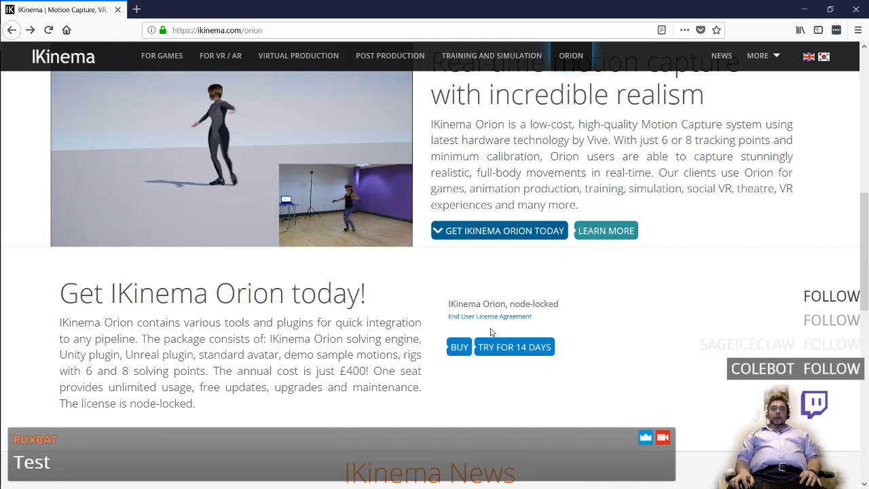
- Switch to Desktop 4 and change the stream to the full-screen webcam view
key(alt+Tab)
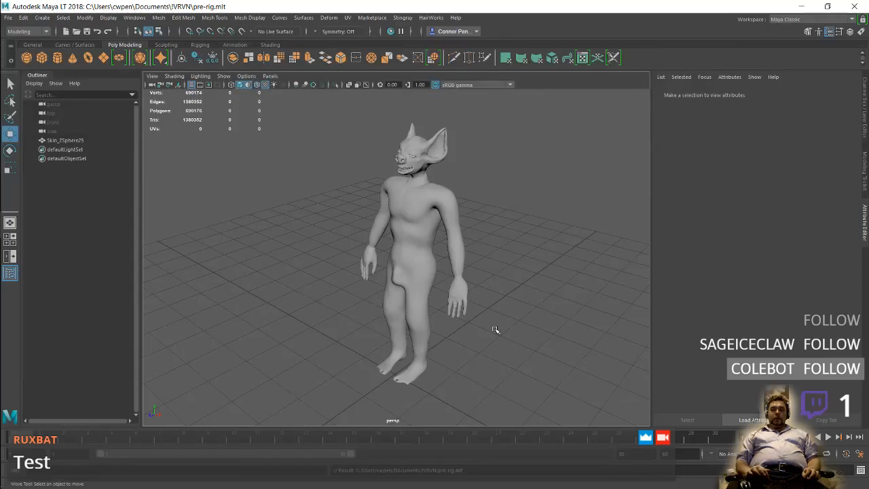
key(super+Tab)
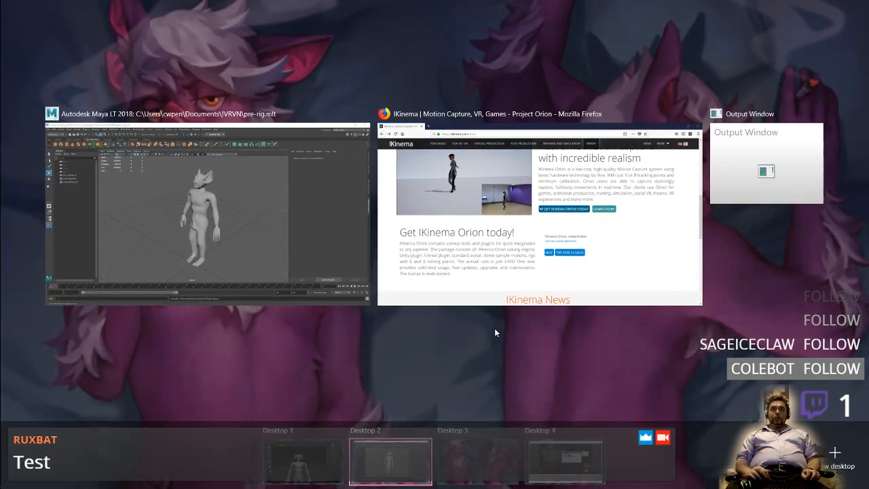
click(565, 461)
click(60, 424)
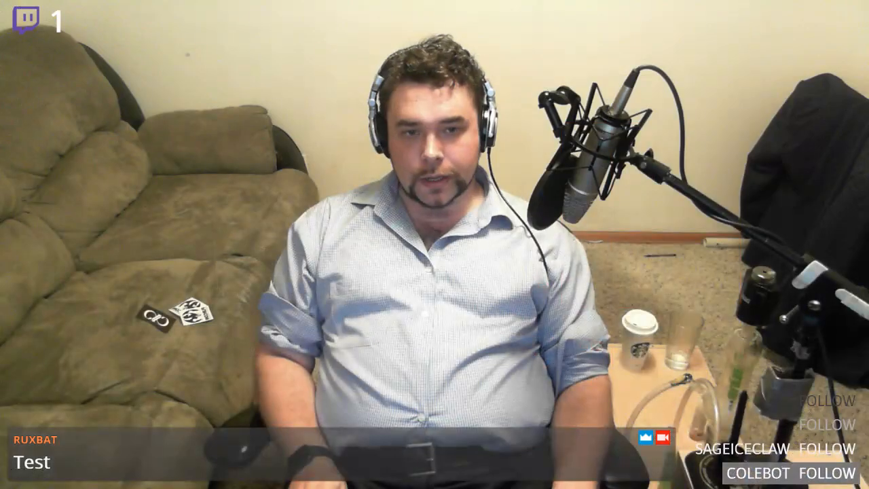
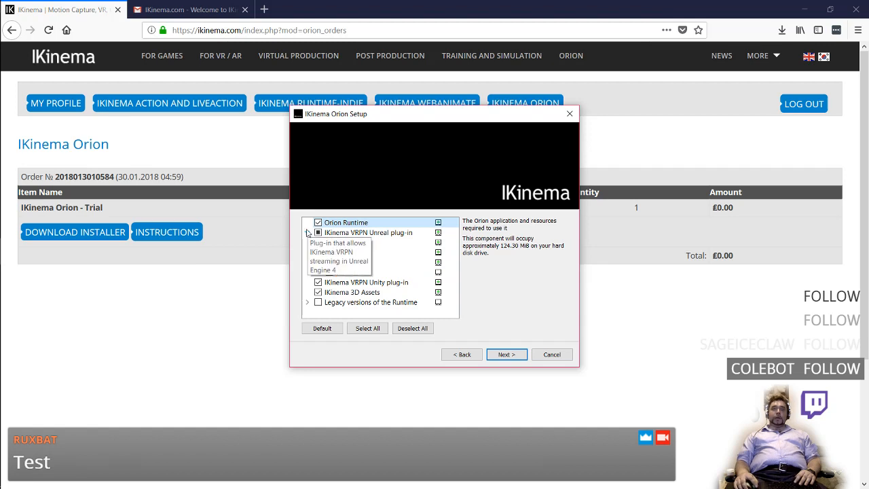
- Review the Unreal plug-in versions in the IKinema Orion installer, exclude the IKinema VRPN Unity plug-in, and continue to the license agreement
click(307, 233)
click(306, 233)
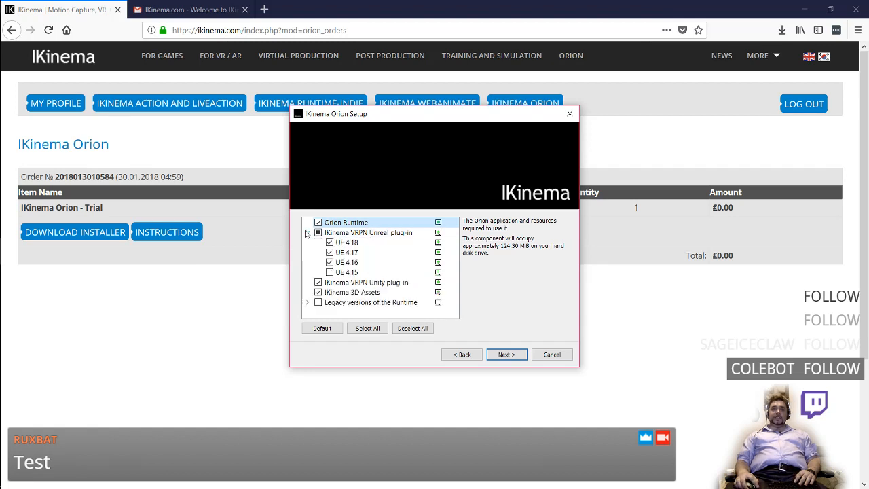
click(307, 233)
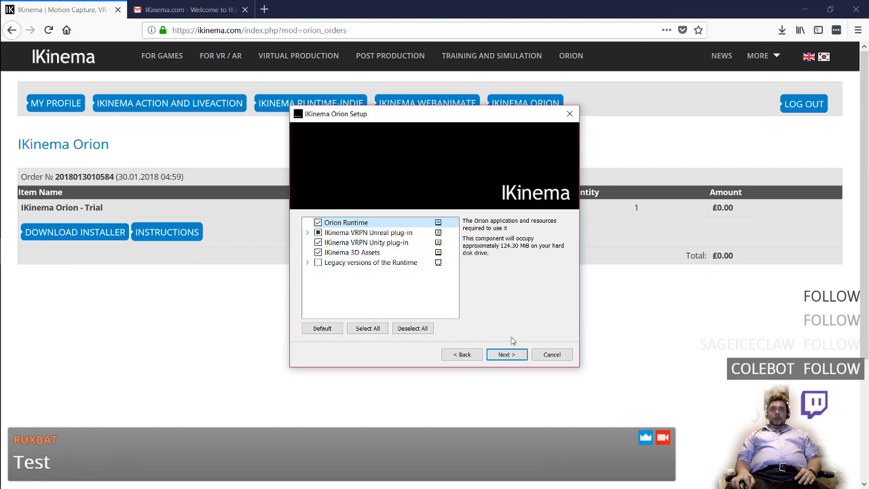
click(316, 242)
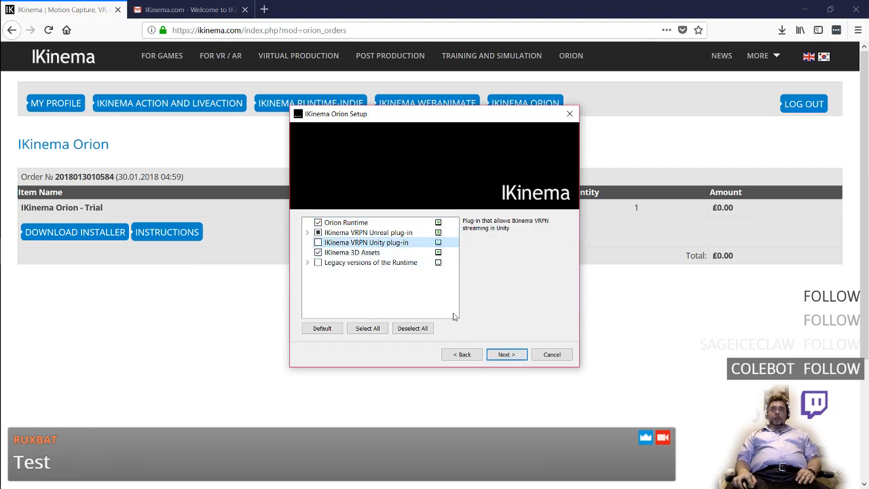
click(507, 357)
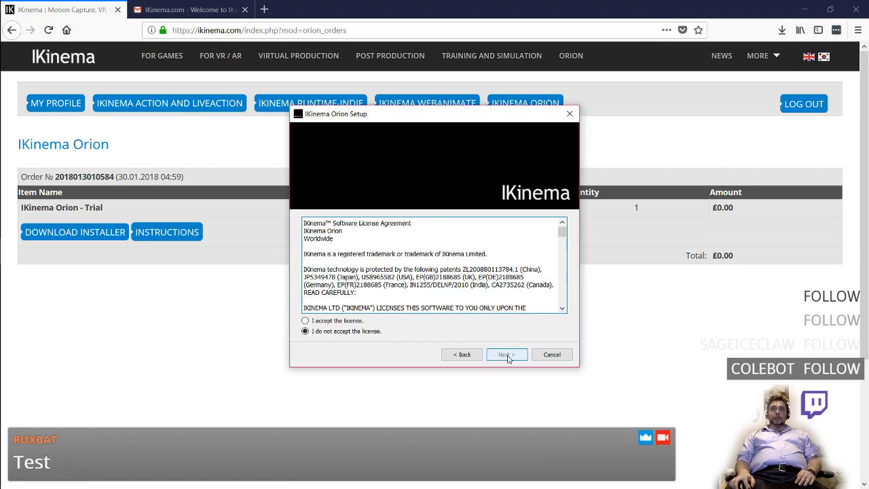
- Accept the IKinema Orion license agreement and start the installation
click(351, 321)
click(504, 353)
click(505, 354)
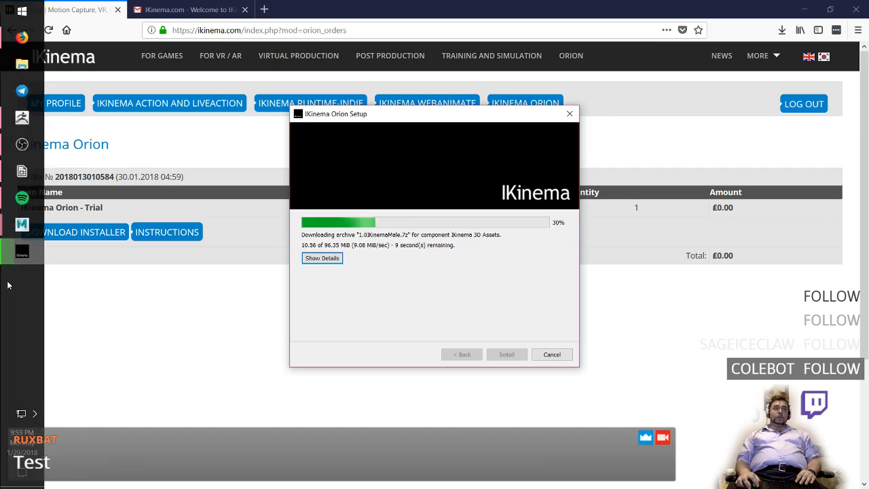
- Open Task Manager, check the CPU and Ethernet performance graphs during the installation, and close it
right_click(23, 289)
click(91, 237)
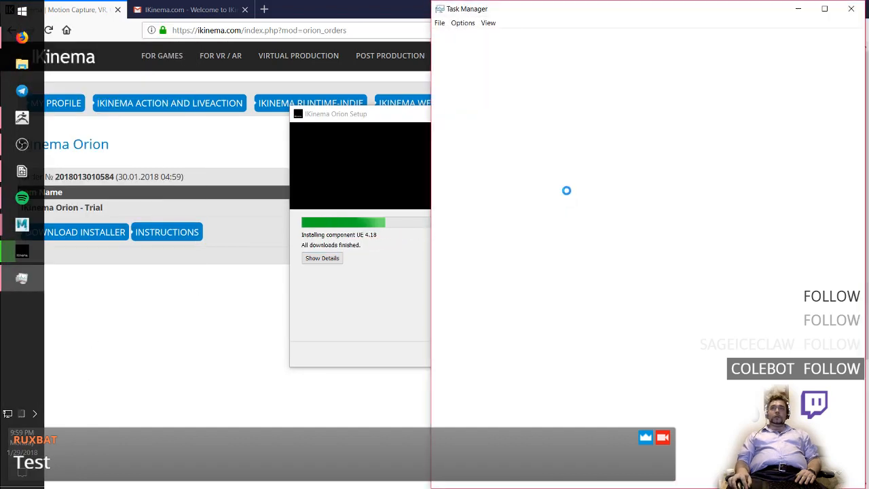
click(486, 37)
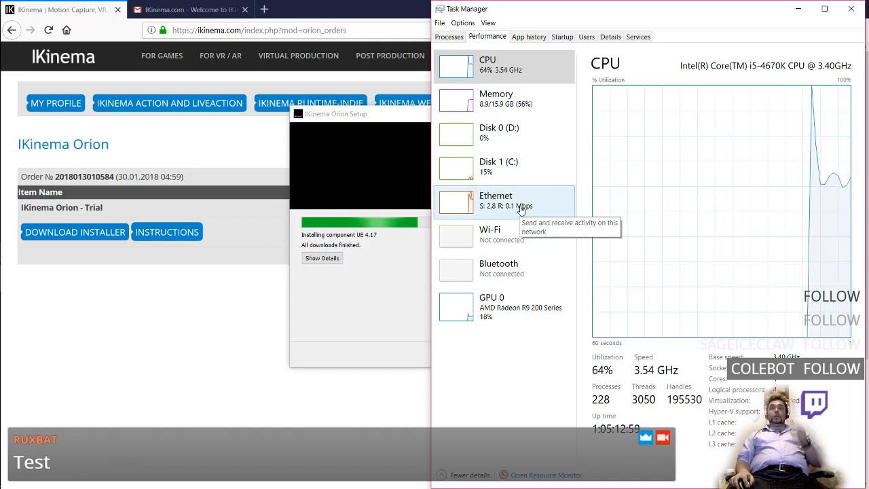
click(517, 355)
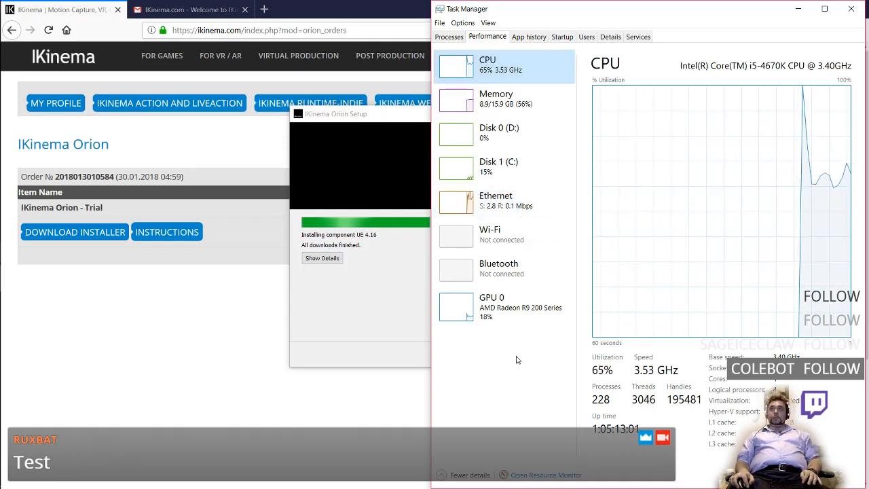
click(506, 203)
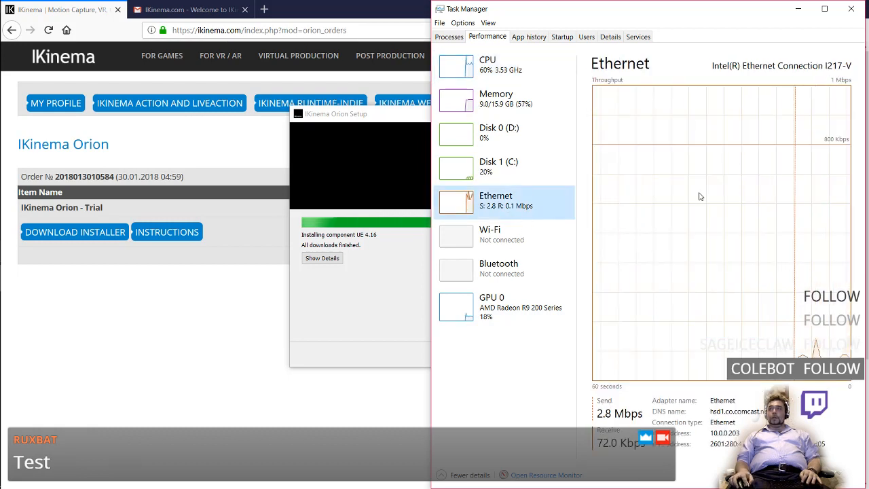
click(851, 9)
- Return to the IKinema Orion installer and finish the setup wizard
click(485, 255)
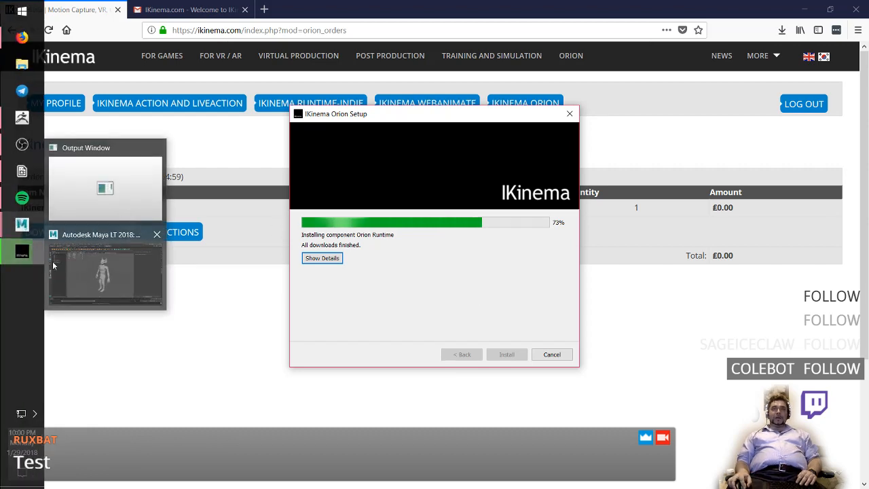
click(68, 268)
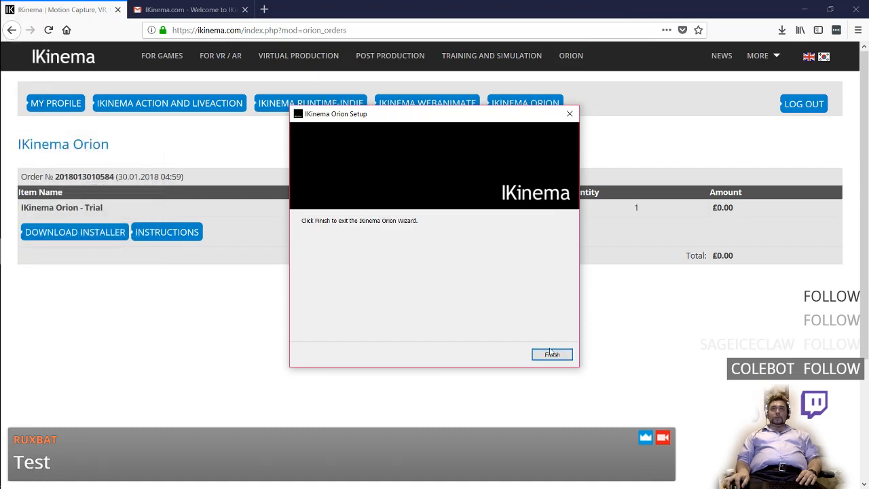
click(553, 355)
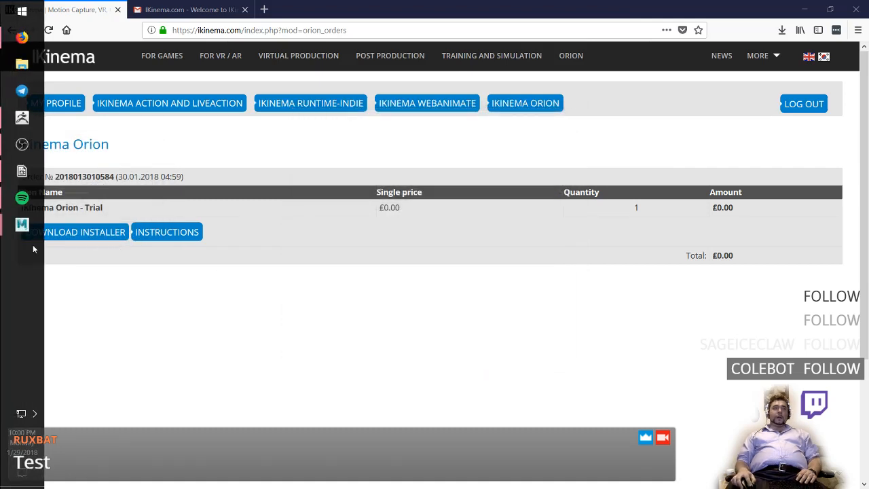
- Check the hidden background programs and search the computer for "orion"
click(34, 413)
click(34, 414)
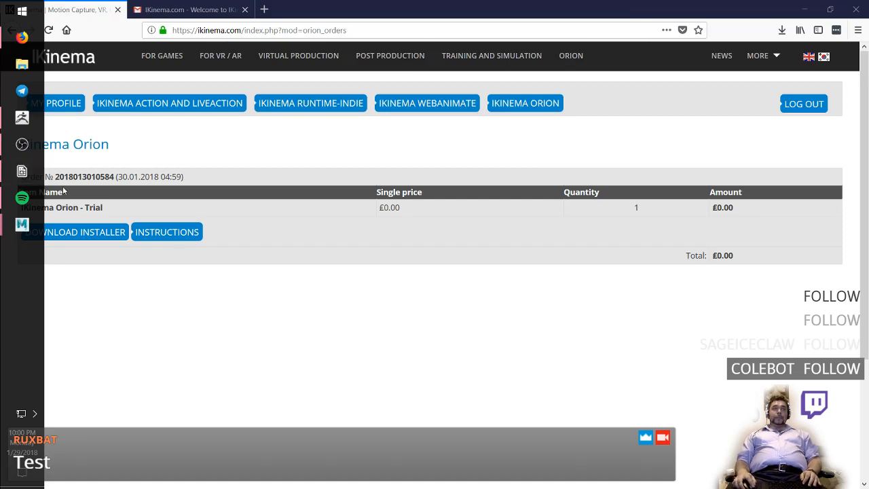
click(20, 19)
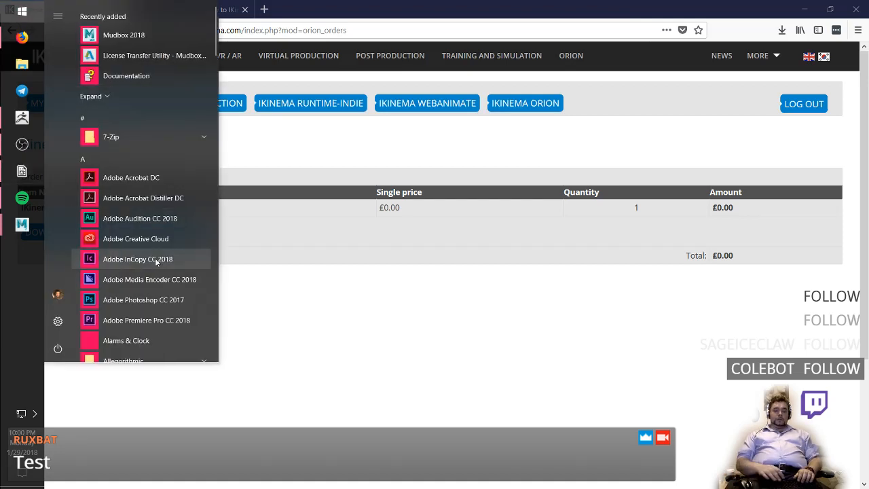
text(orion)
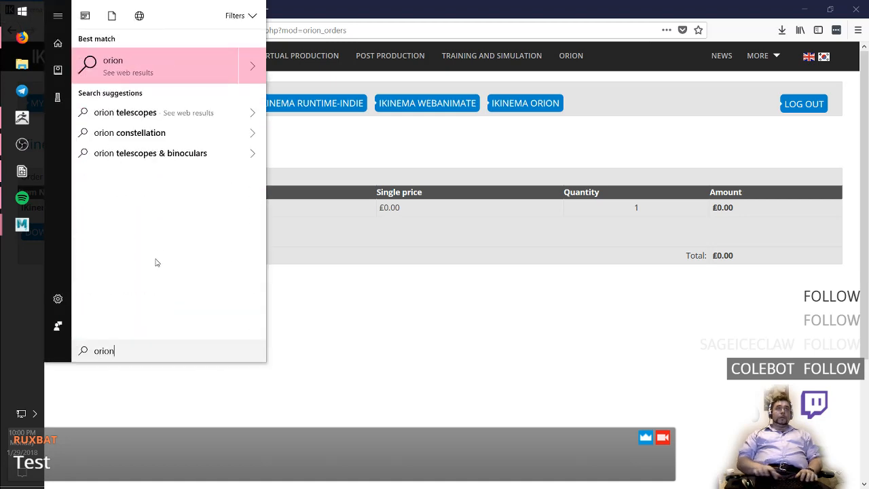
key(Escape)
- Search the computer for "ikinema", clear the query and dismiss the search
click(22, 11)
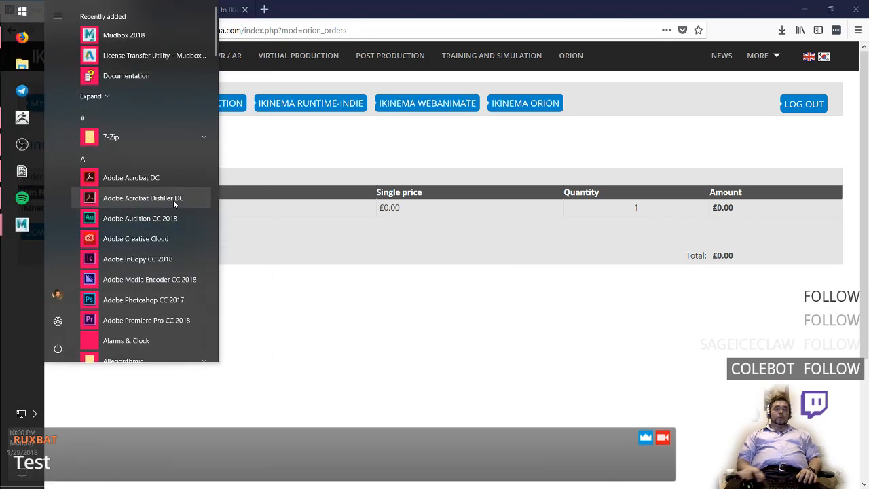
text(ikinema)
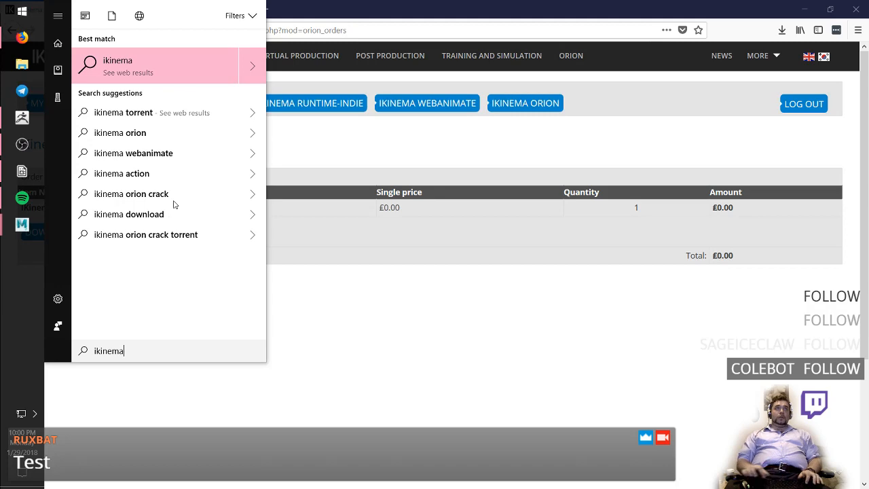
key(BackSpace)
key(BackSpace)
key(BackSpace)
key(BackSpace)
key(BackSpace)
key(BackSpace)
key(BackSpace)
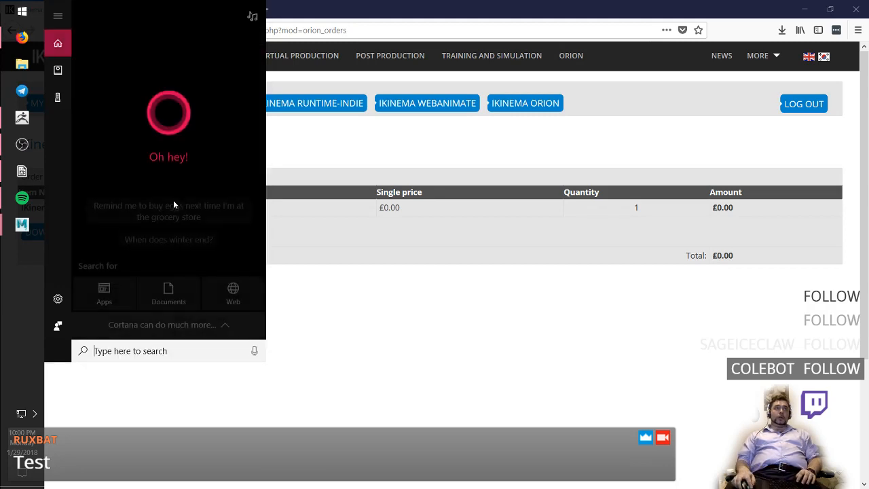
key(Escape)
- Look through the alphabetical list of installed programs for an IKinema or Orion entry
key(super)
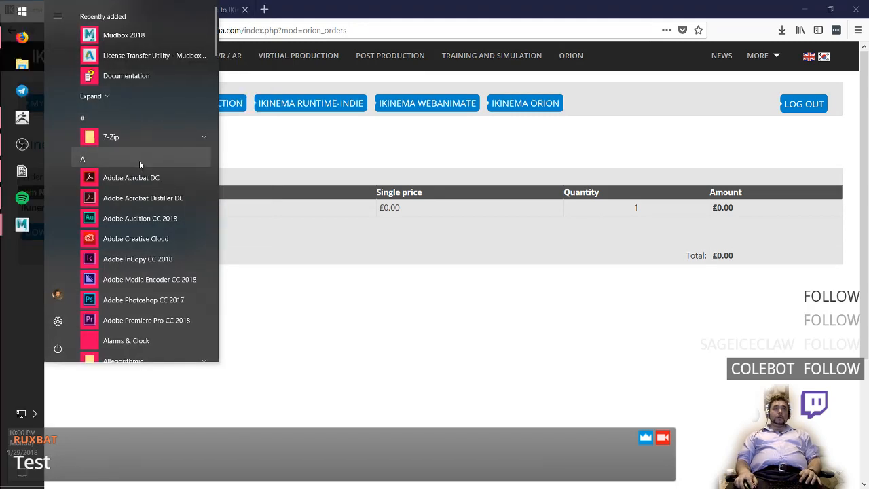
scroll(141, 174, down, 20)
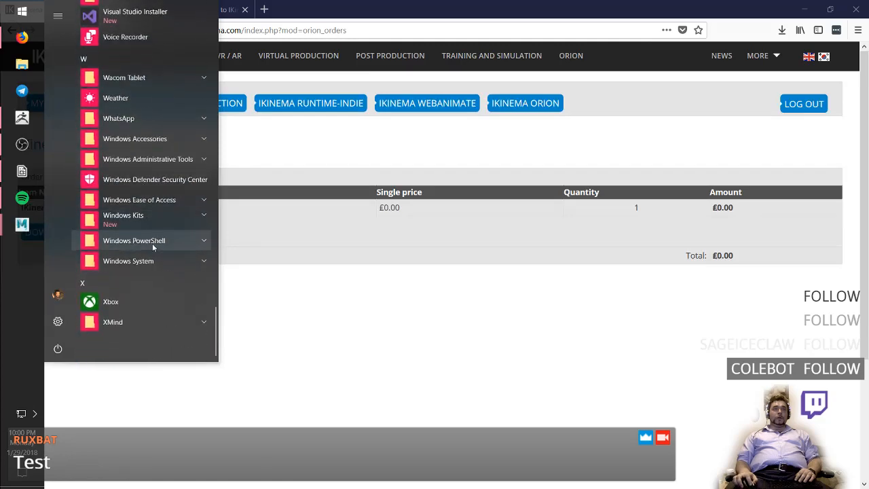
scroll(150, 259, up, 5)
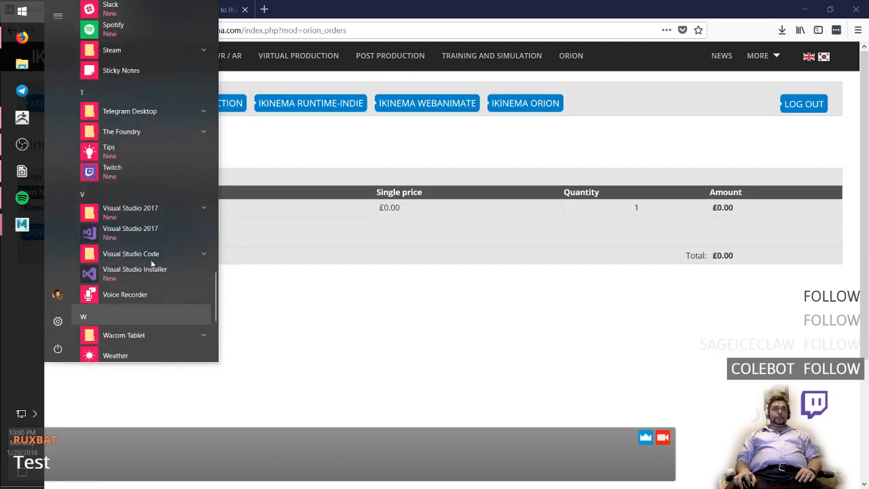
scroll(151, 263, up, 5)
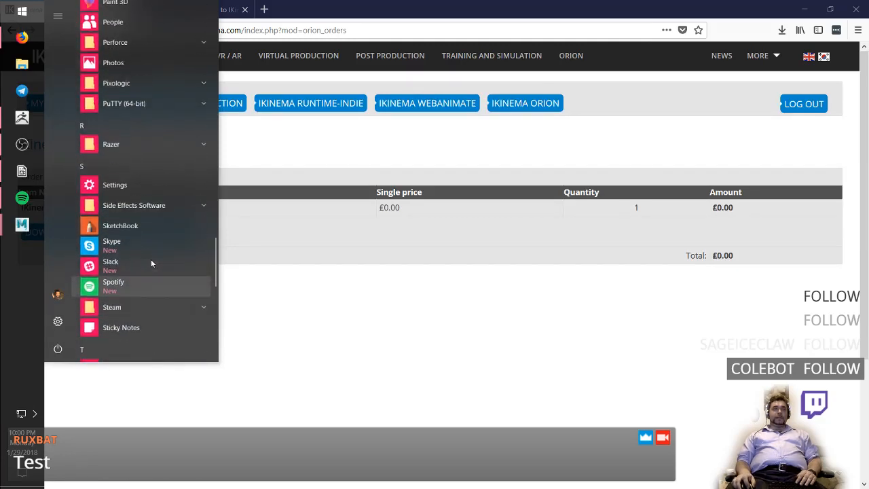
scroll(152, 263, up, 5)
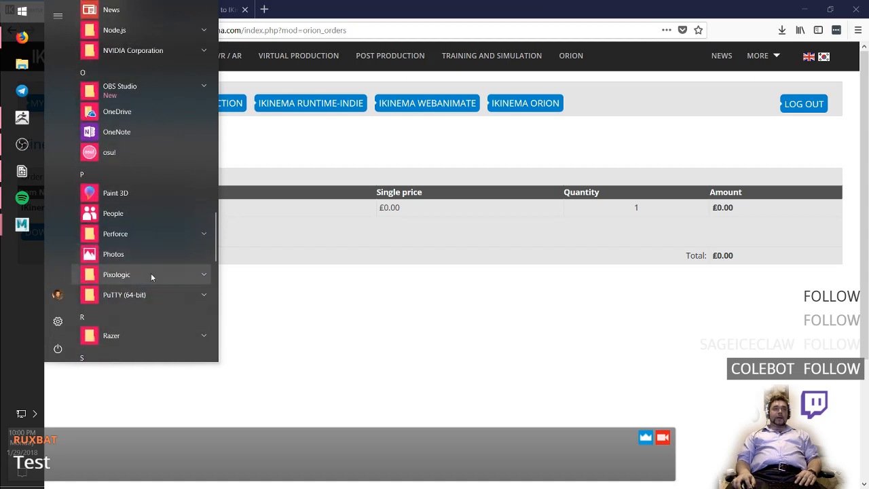
scroll(146, 292, up, 5)
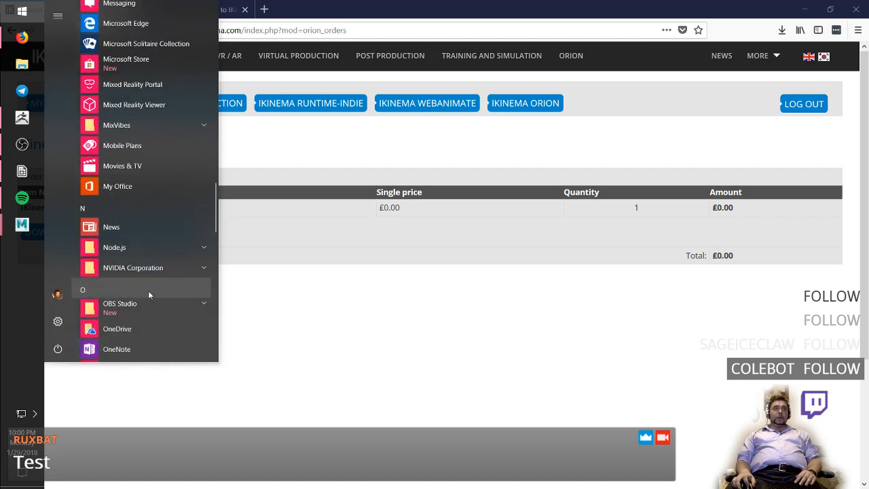
scroll(148, 294, up, 3)
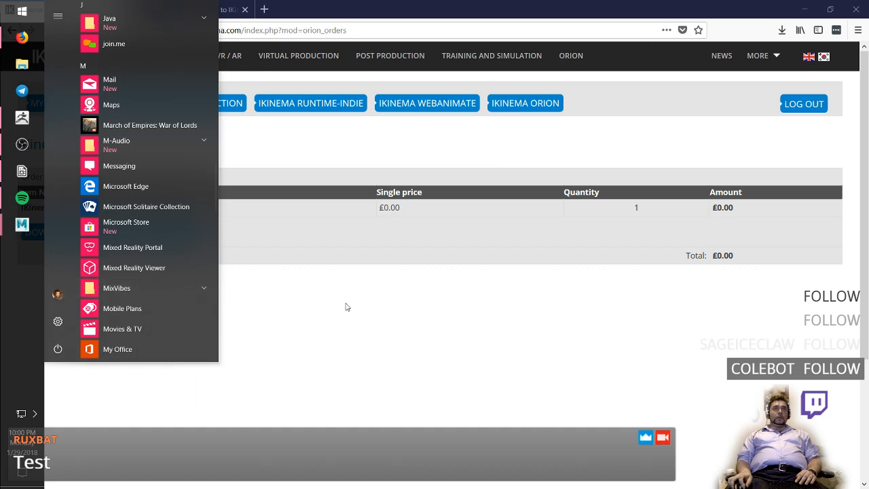
scroll(160, 196, up, 1)
scroll(160, 197, up, 3)
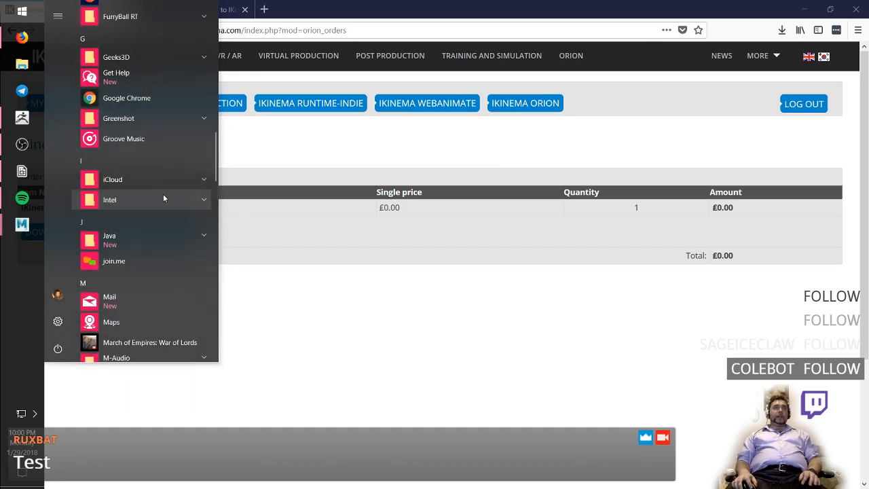
click(267, 186)
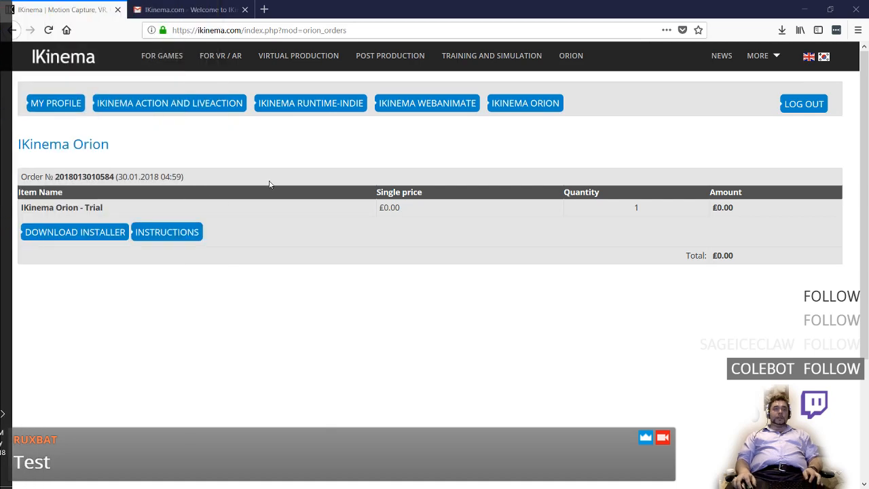
- Launch Unreal Engine 4.18.2 through the Epic Games Launcher and open MyProject
key(super)
text(unreal)
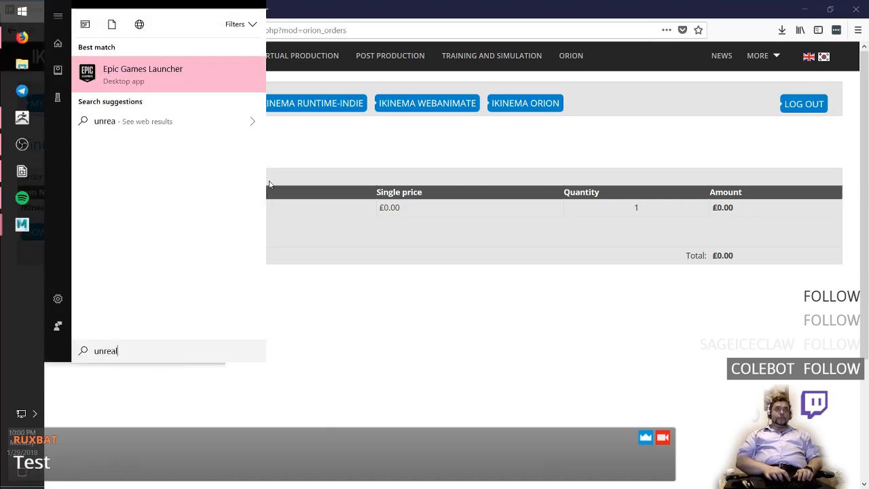
key(Return)
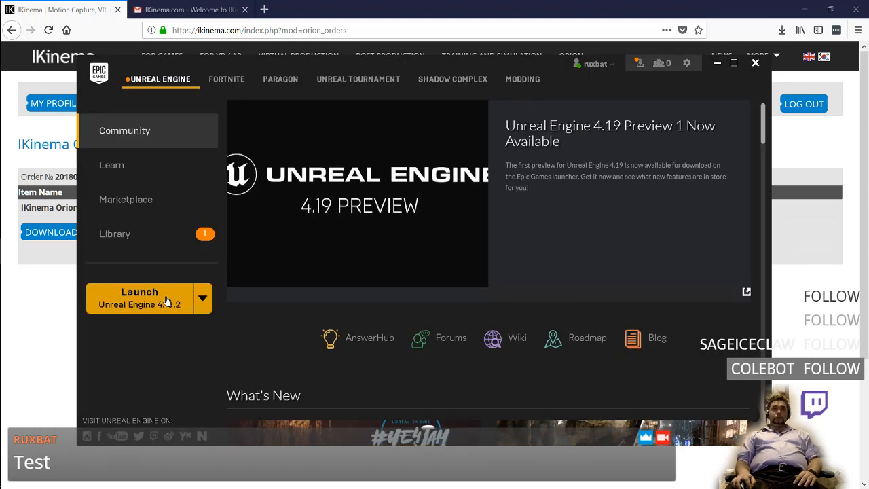
click(166, 301)
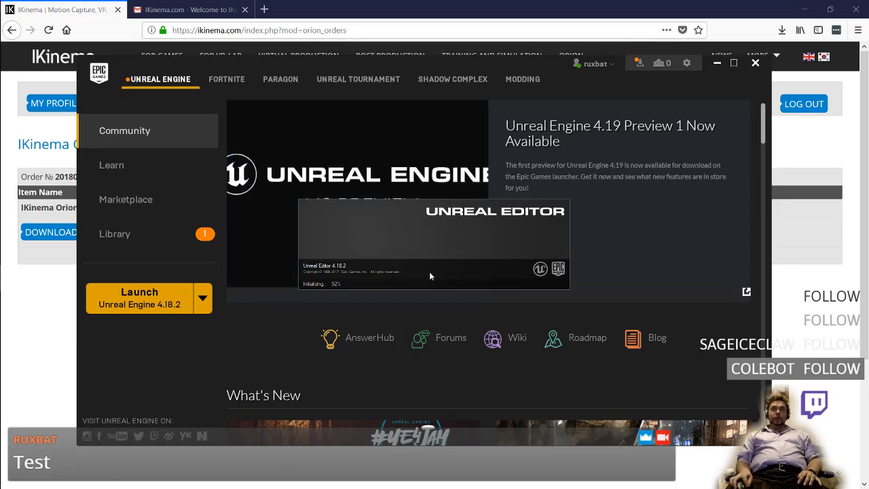
click(755, 63)
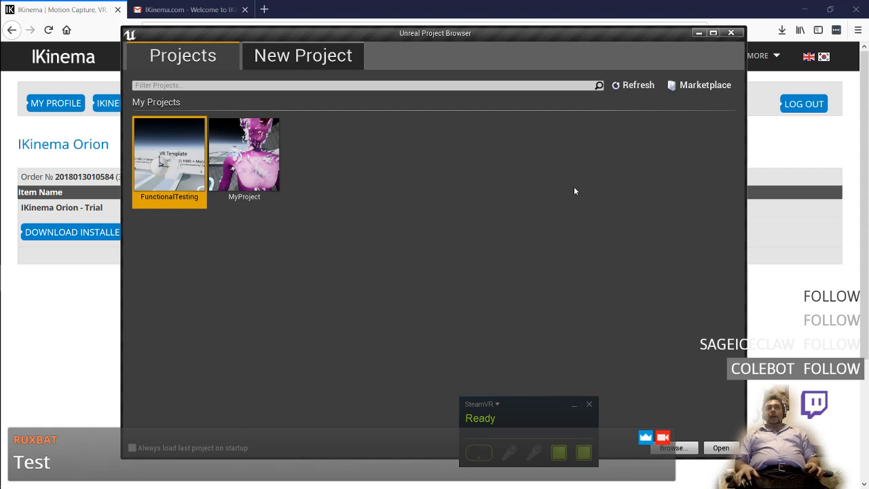
click(263, 171)
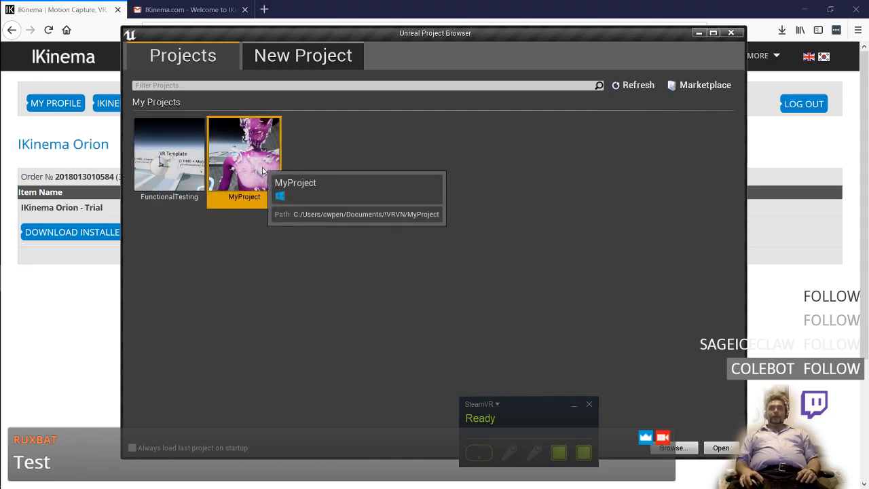
double_click(263, 171)
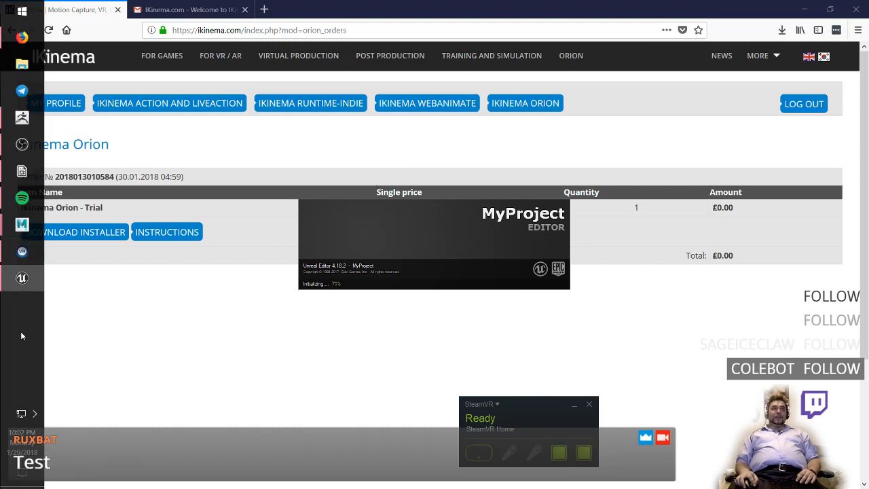
- Open Task Manager while MyProject loads, and maximize the Unreal Editor window
right_click(22, 323)
click(116, 300)
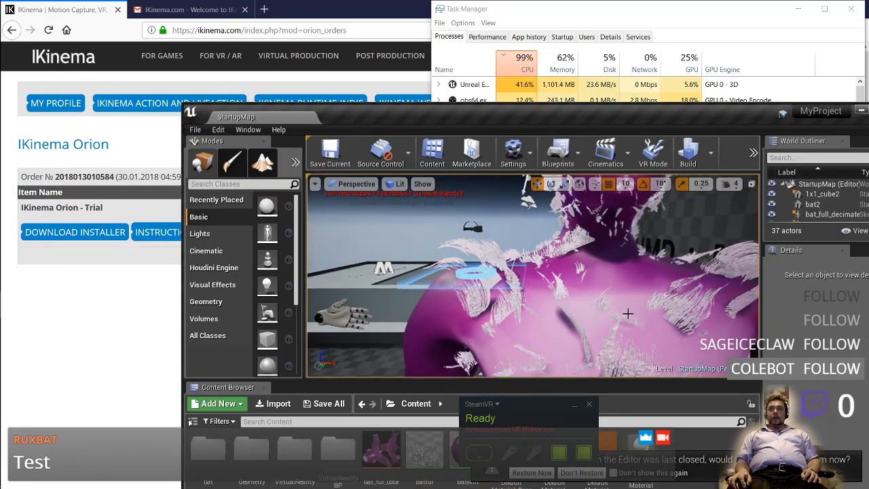
double_click(532, 113)
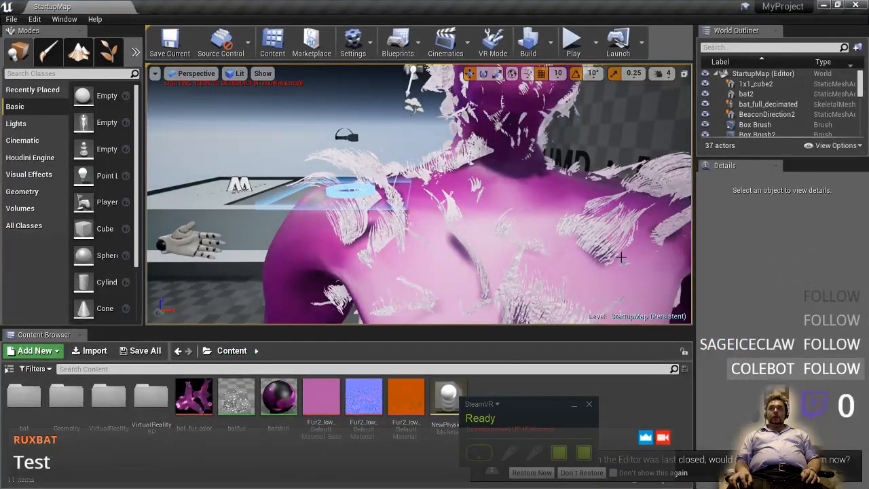
- Inspect the fur on the purple bat character's shoulders, chest and head in the StartupMap viewport
right_drag(555, 224, 532, 234)
middle_drag(532, 234, 510, 226)
scroll(418, 194, up, 5)
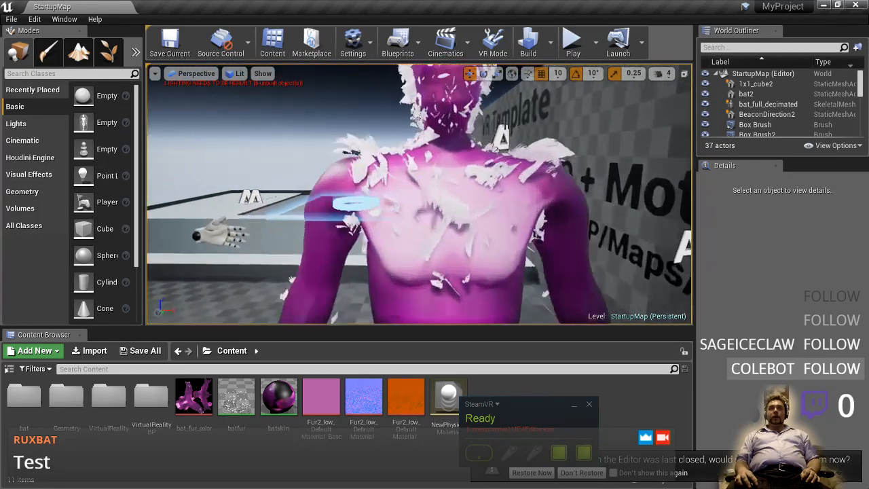
middle_drag(538, 199, 541, 176)
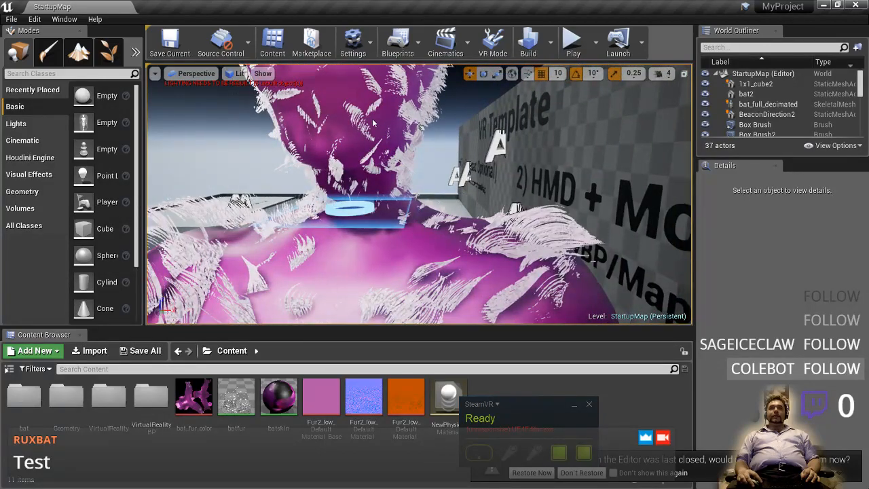
middle_drag(372, 123, 385, 156)
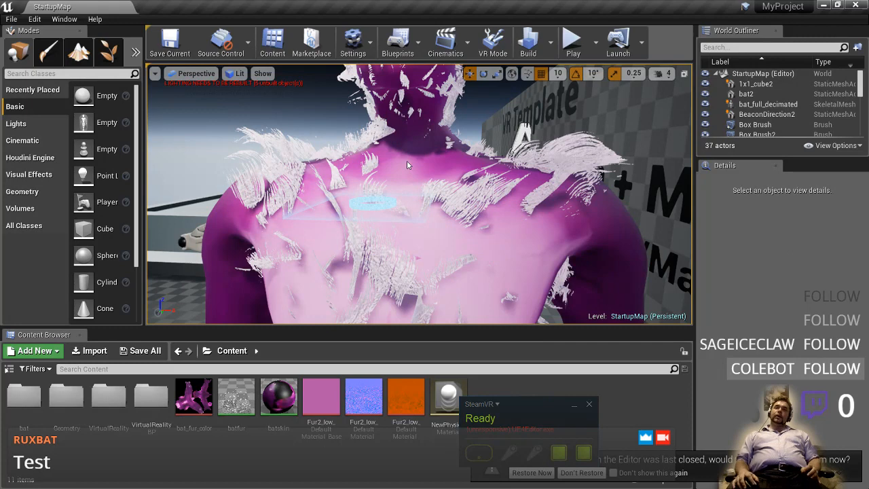
- Check the Unreal Editor's file commands and engine version details, and close MyProject
click(12, 19)
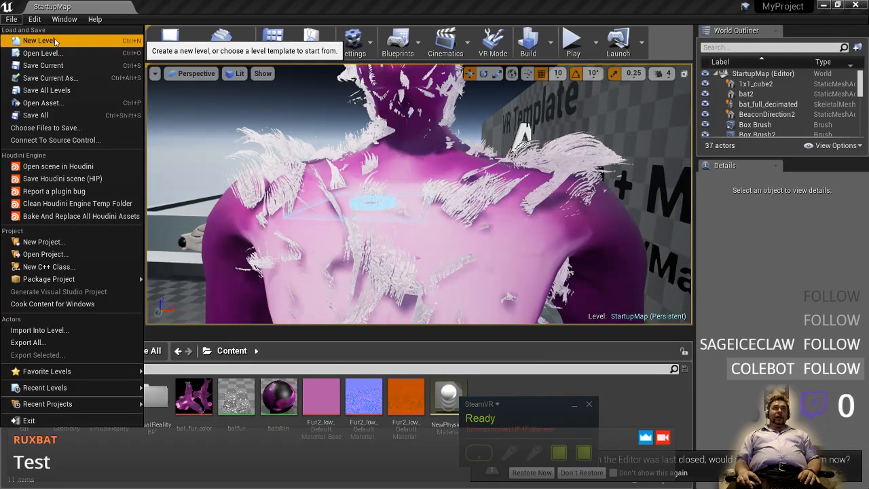
click(800, 3)
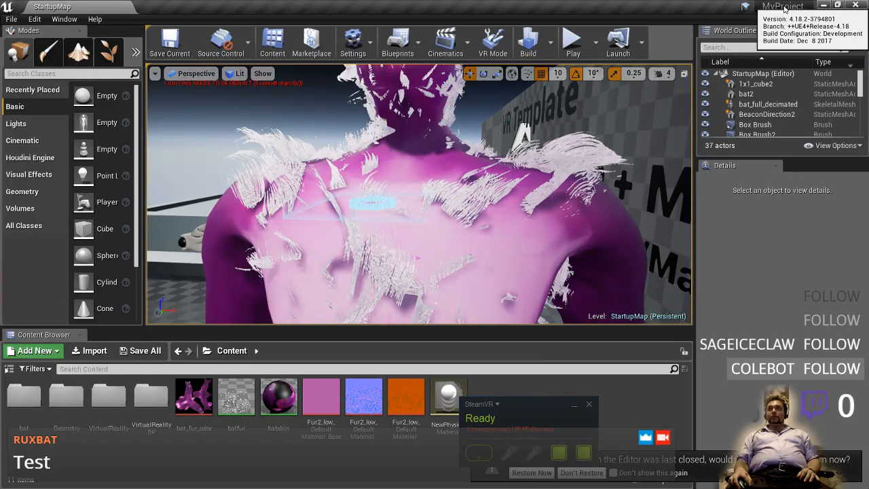
click(855, 6)
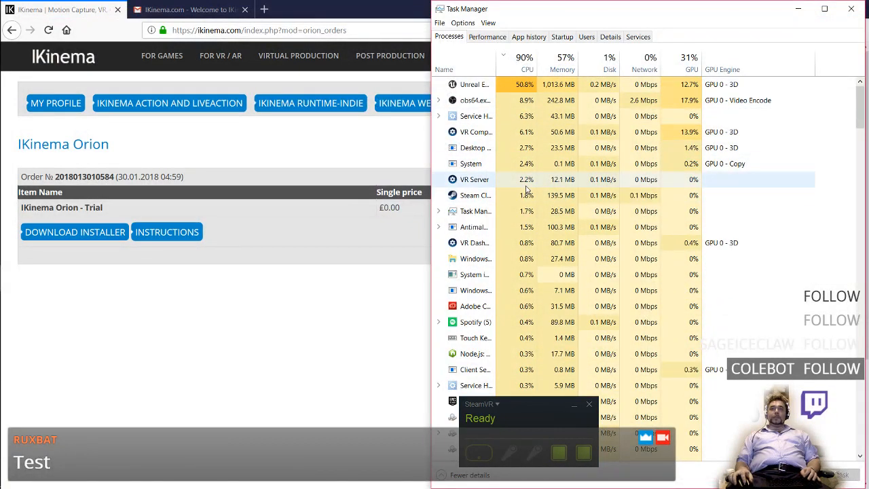
- Reopen the Epic Games Launcher and launch Unreal Engine 4.18.2 again
key(super)
key(alt+Tab)
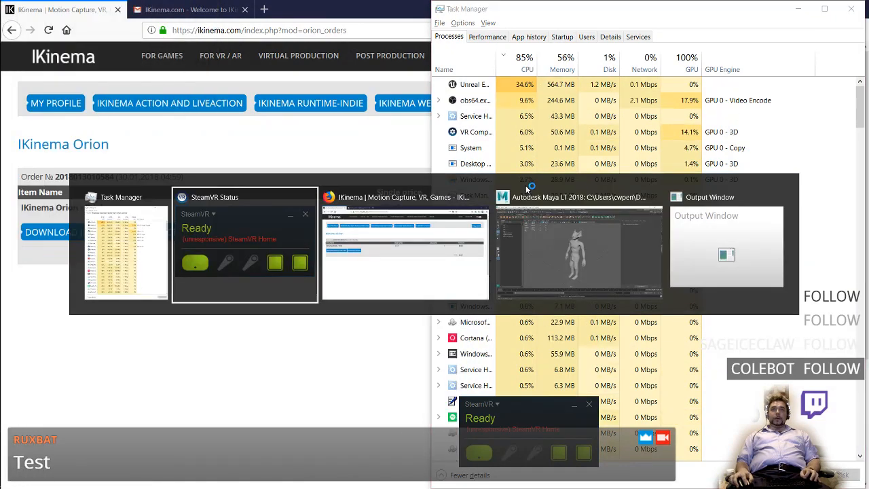
key(super)
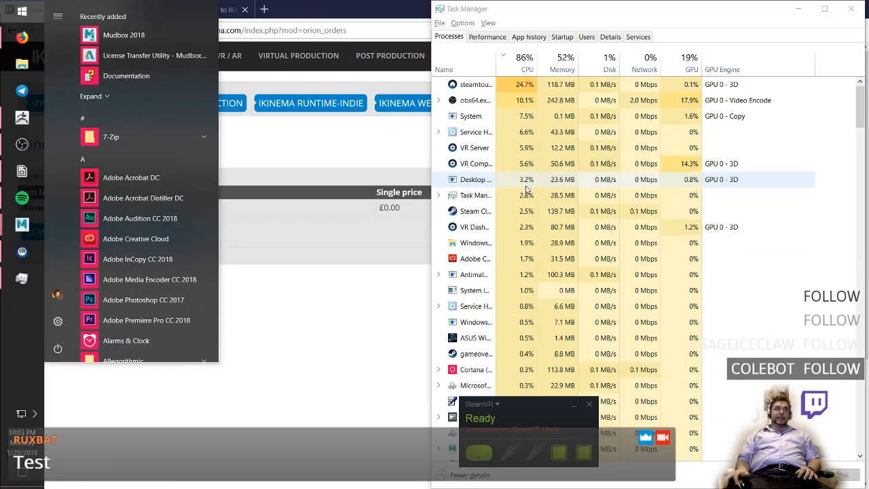
text(e)
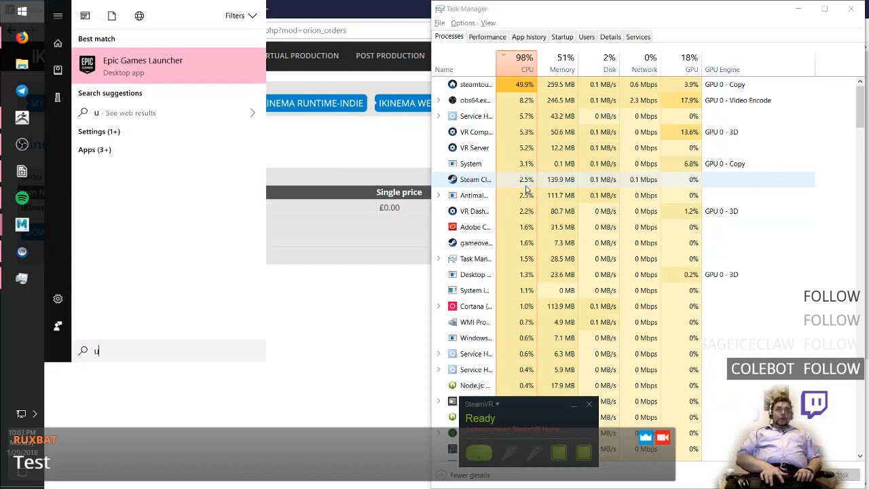
key(BackSpace)
text(epic)
key(Return)
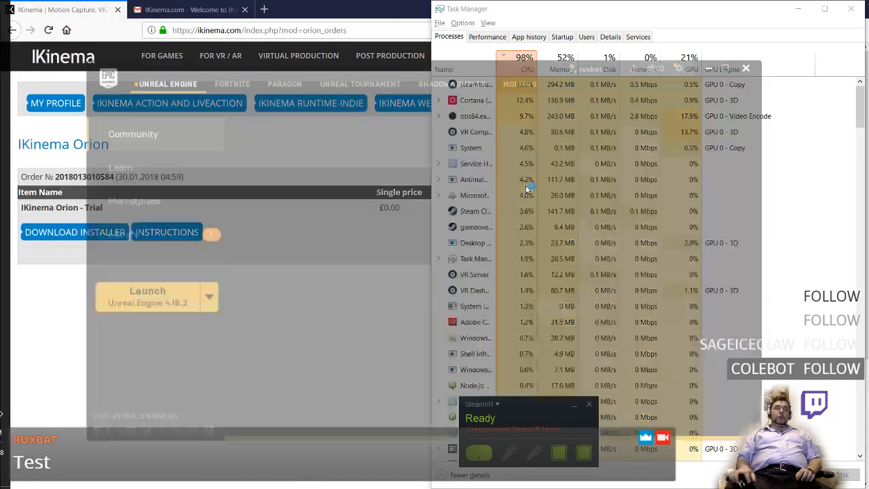
click(181, 291)
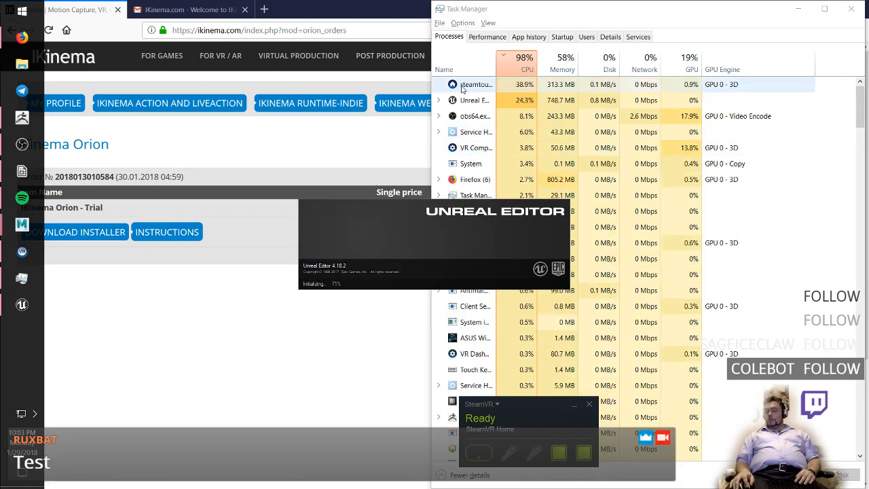
- Switch to Firefox and look through the IKinema Orion product page, down to the customer quotes and back up
click(346, 139)
key(ctrl+t)
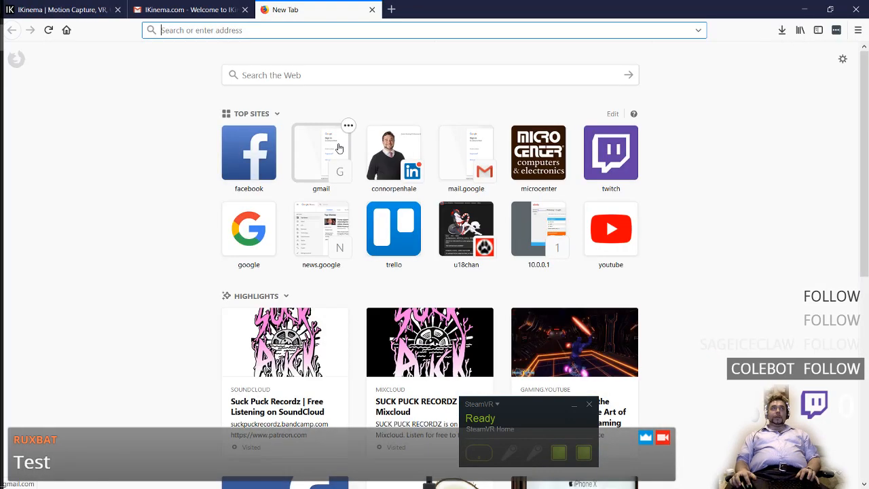
key(ctrl+w)
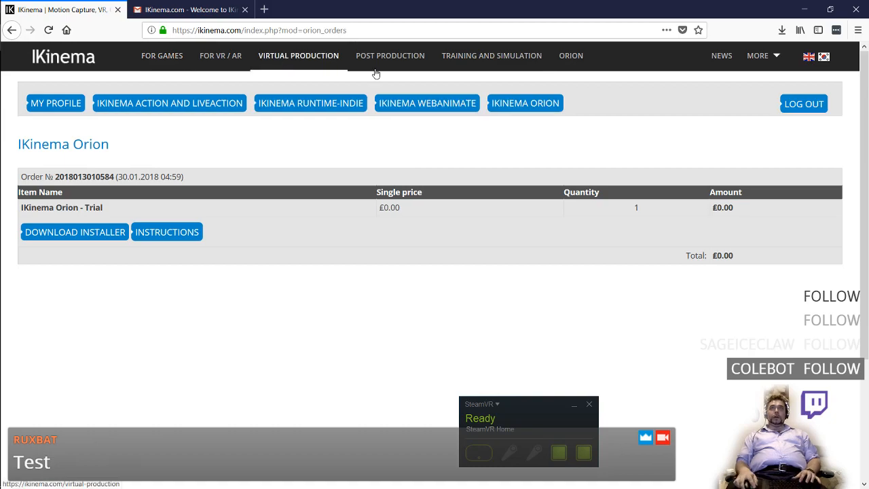
click(532, 104)
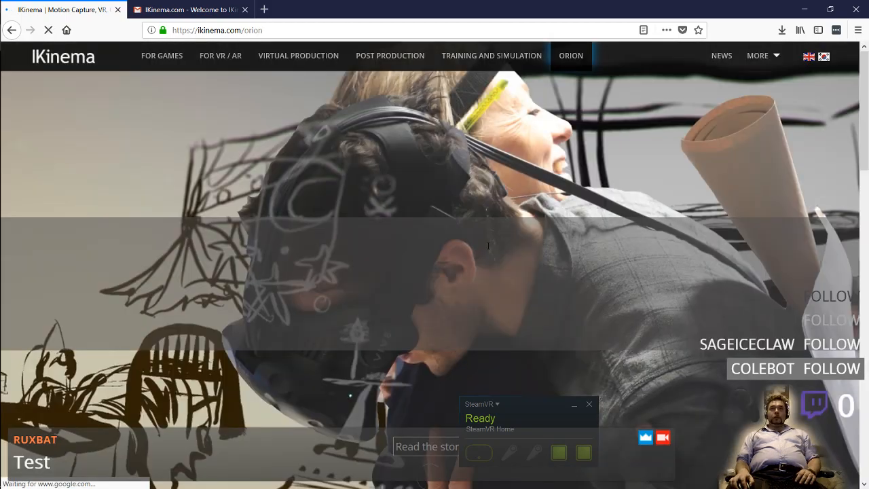
scroll(500, 248, down, 5)
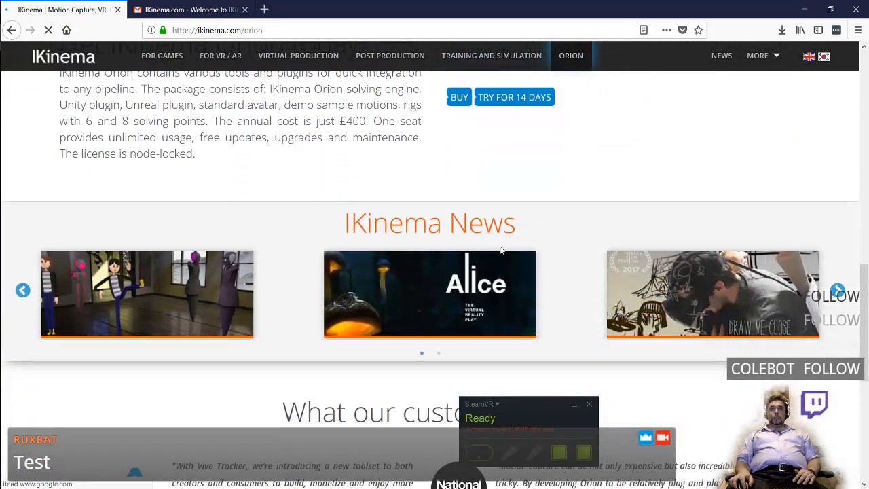
scroll(500, 250, down, 5)
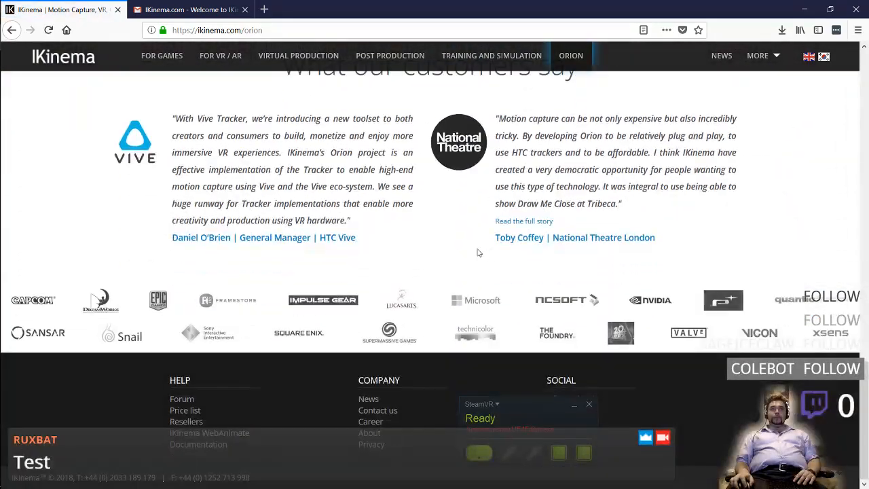
scroll(478, 252, up, 10)
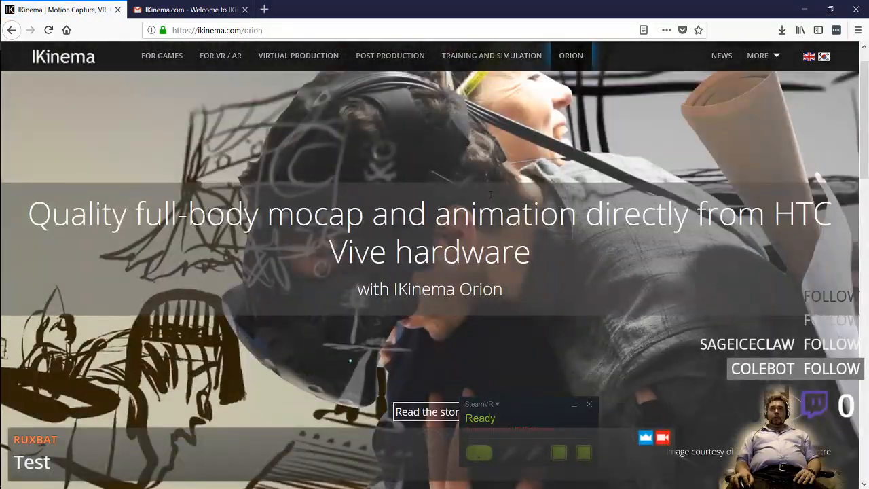
- Open the IKinema Orion topic in the IKinema website's documentation
click(757, 56)
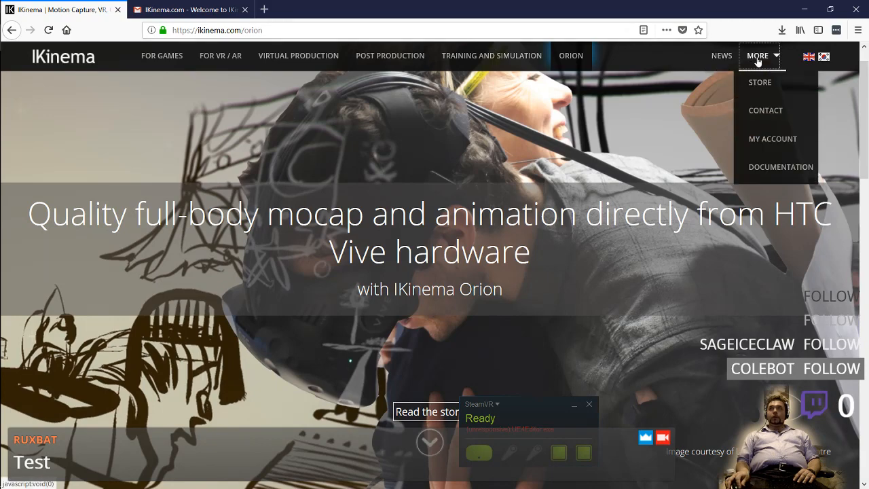
click(751, 167)
scroll(515, 236, down, 3)
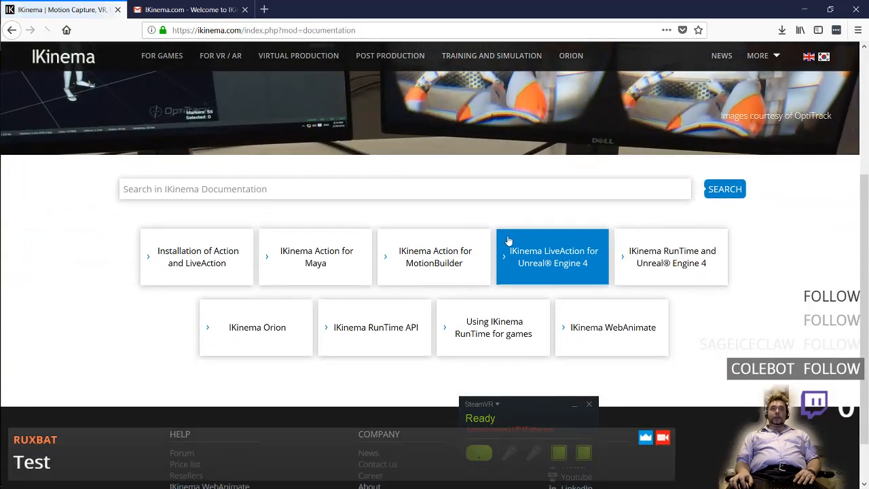
click(294, 285)
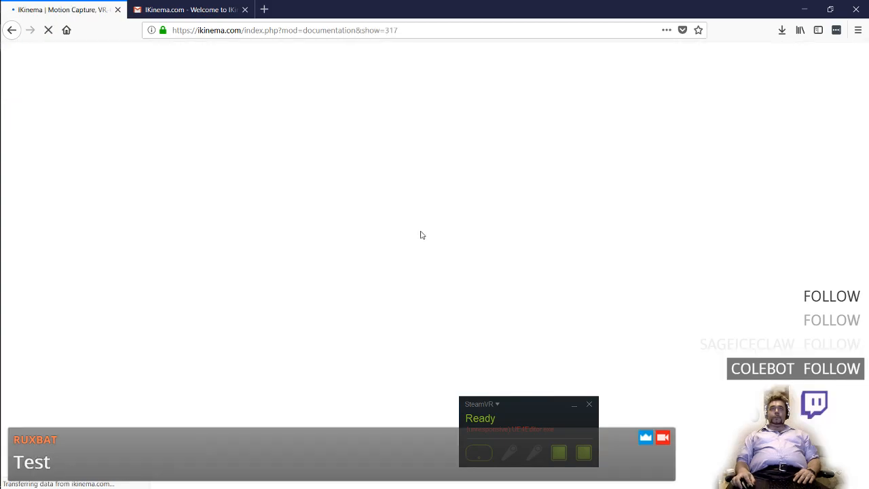
- Read the Welcome to Orion worksheet on required hardware, rig choices and running Orion, moving the SteamVR window off the content
scroll(416, 232, down, 2)
scroll(416, 232, down, 2)
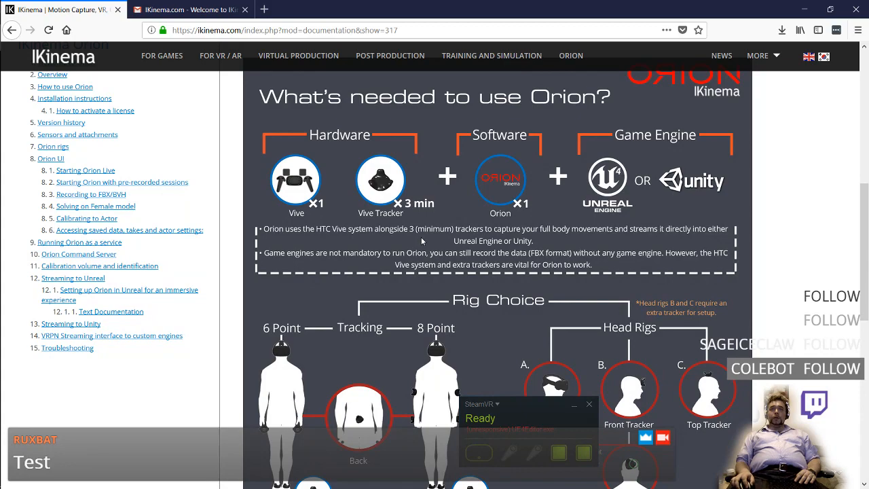
scroll(422, 240, down, 1)
drag(539, 406, 146, 404)
scroll(401, 325, up, 2)
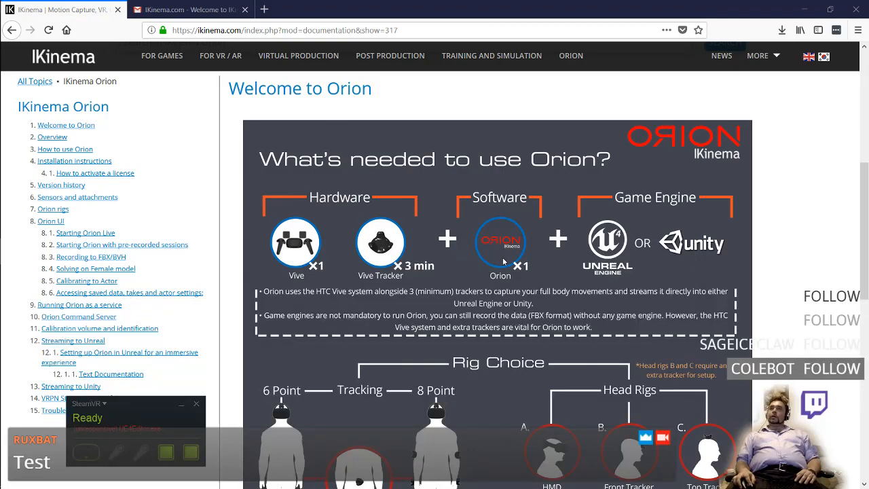
scroll(504, 261, down, 4)
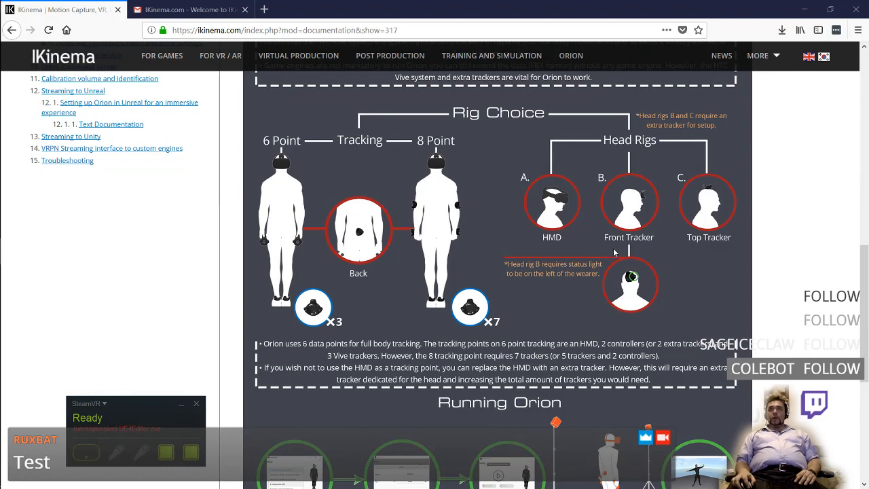
scroll(614, 253, down, 3)
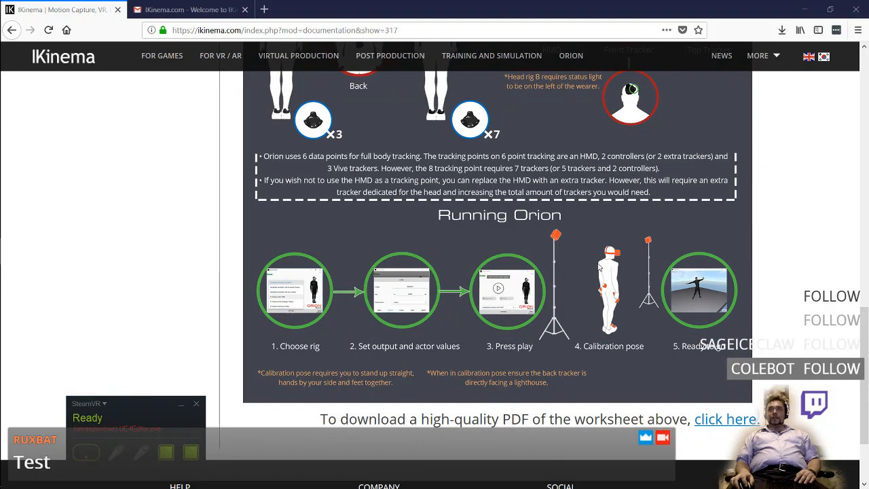
scroll(587, 268, down, 3)
key(Home)
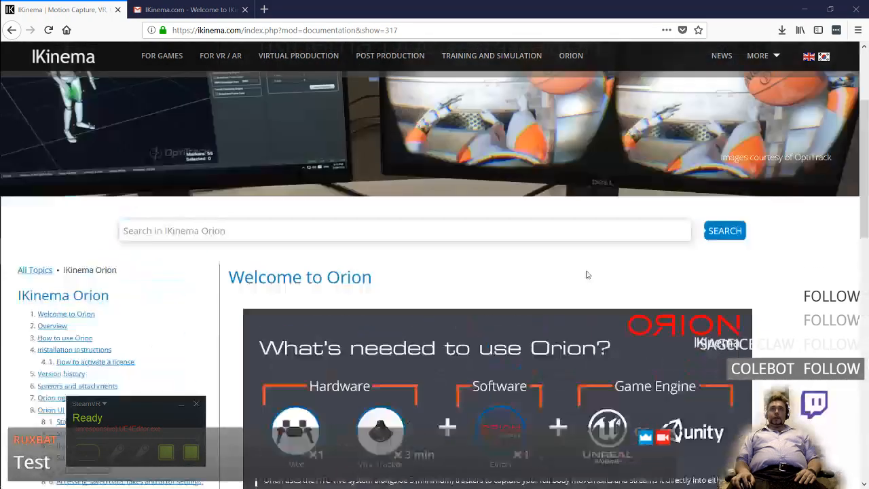
scroll(467, 290, down, 5)
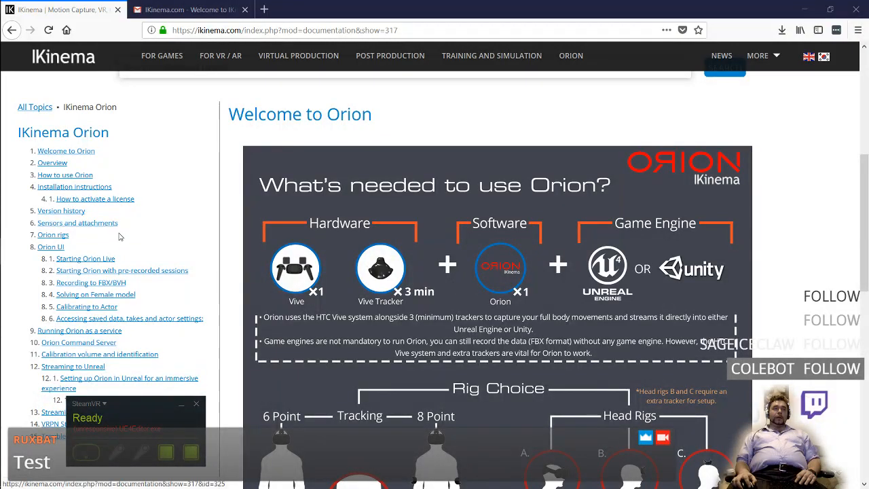
- Open the Orion rigs documentation page and examine the tracker placements for Rig-1, Rig-2 and Rig-3 and the tracker attachment directions
click(57, 237)
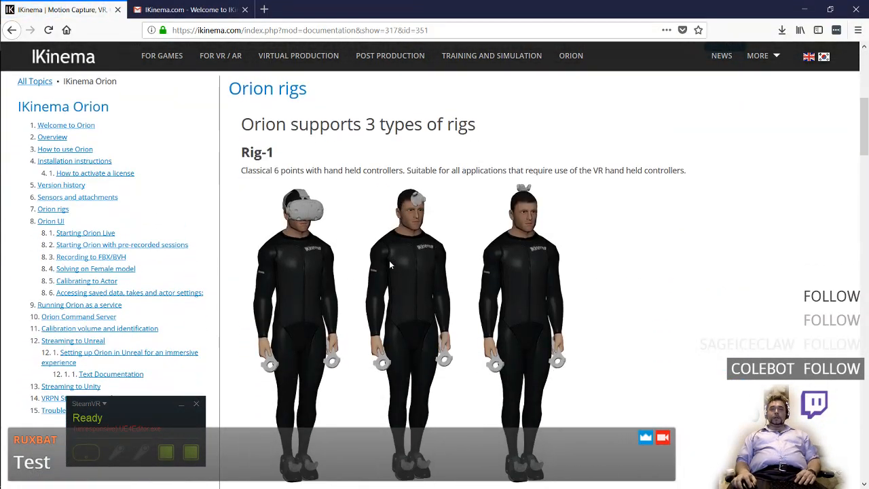
scroll(404, 289, down, 5)
scroll(405, 289, down, 2)
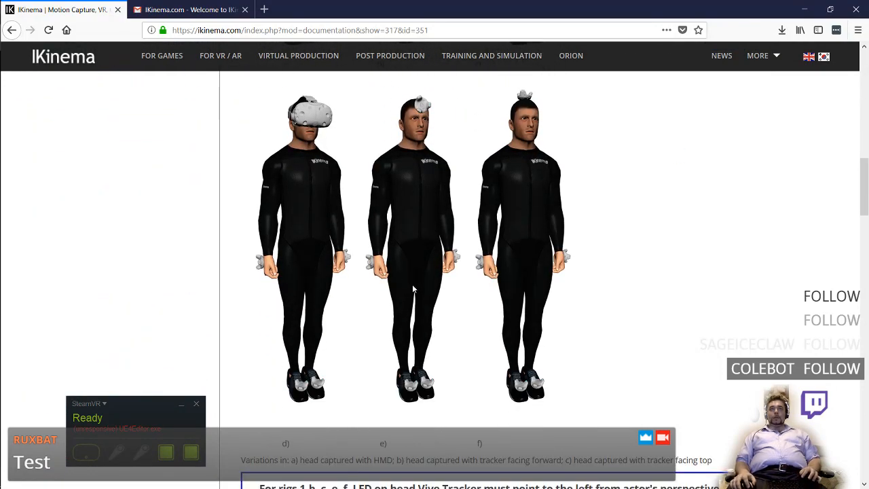
scroll(412, 289, down, 6)
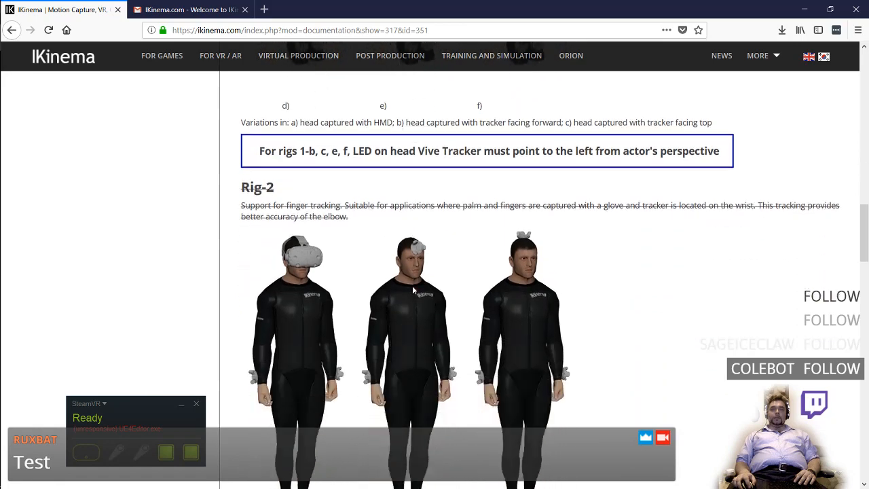
scroll(412, 290, down, 5)
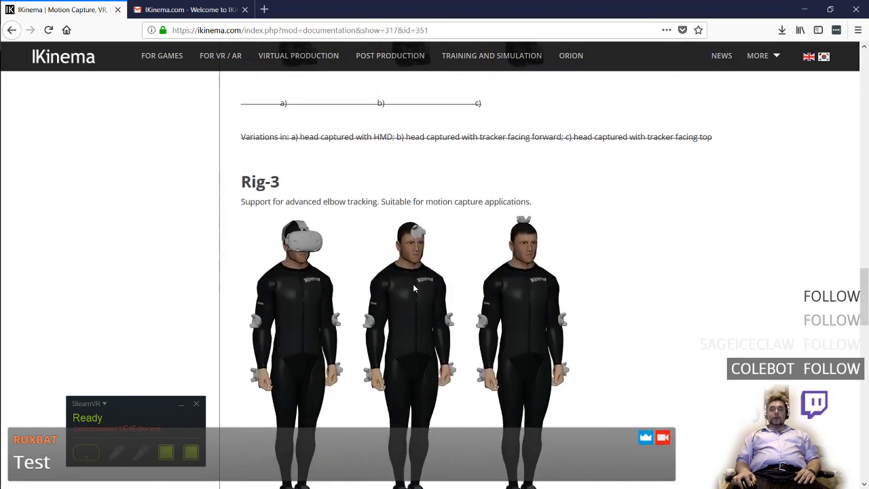
scroll(414, 289, down, 4)
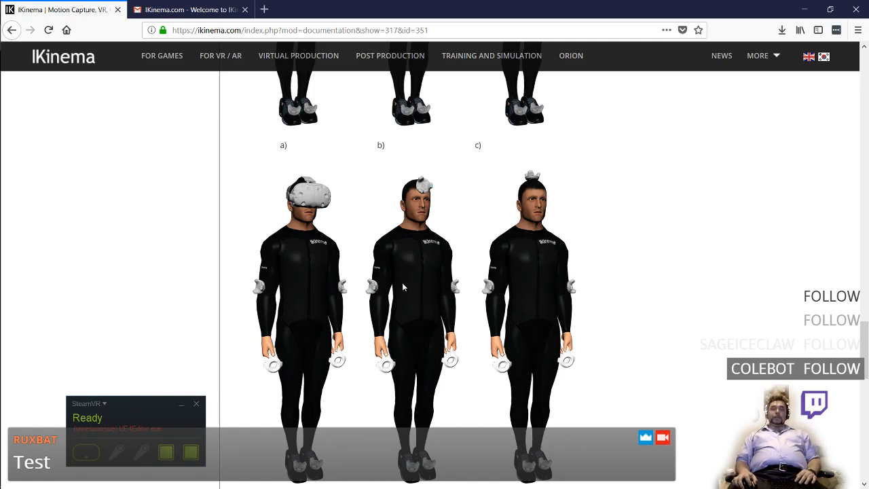
scroll(405, 284, down, 5)
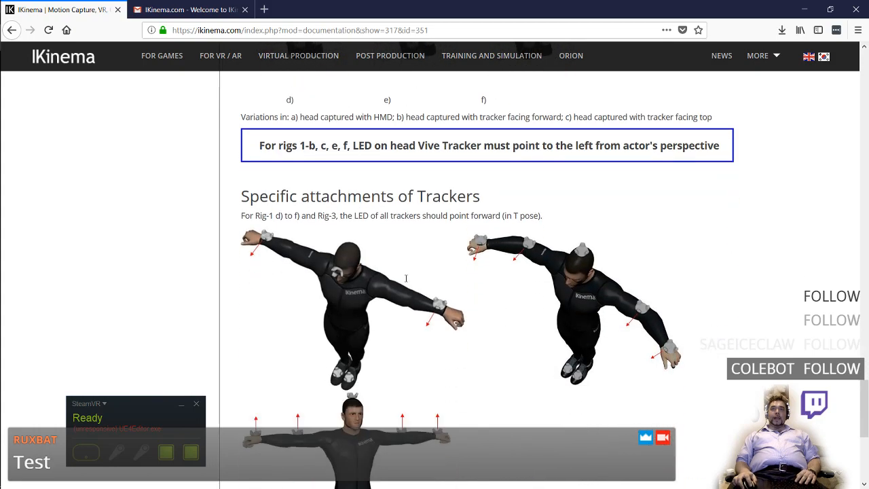
scroll(406, 284, down, 5)
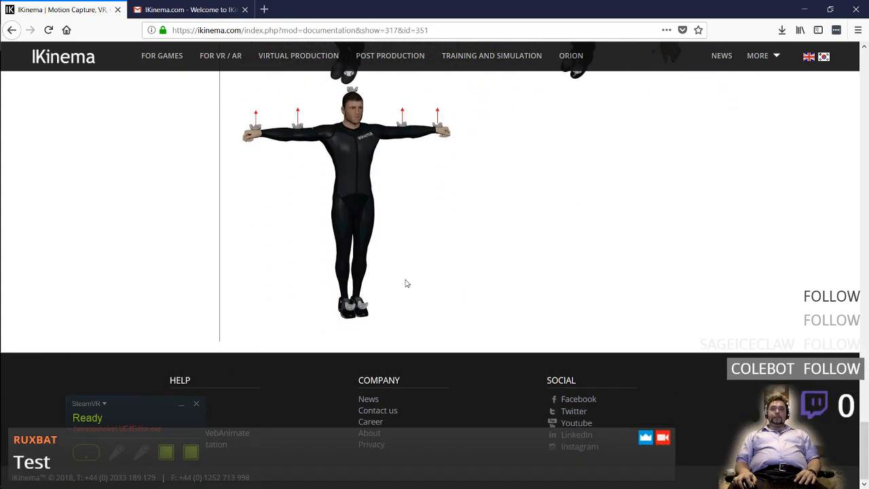
scroll(407, 282, up, 5)
scroll(407, 282, up, 6)
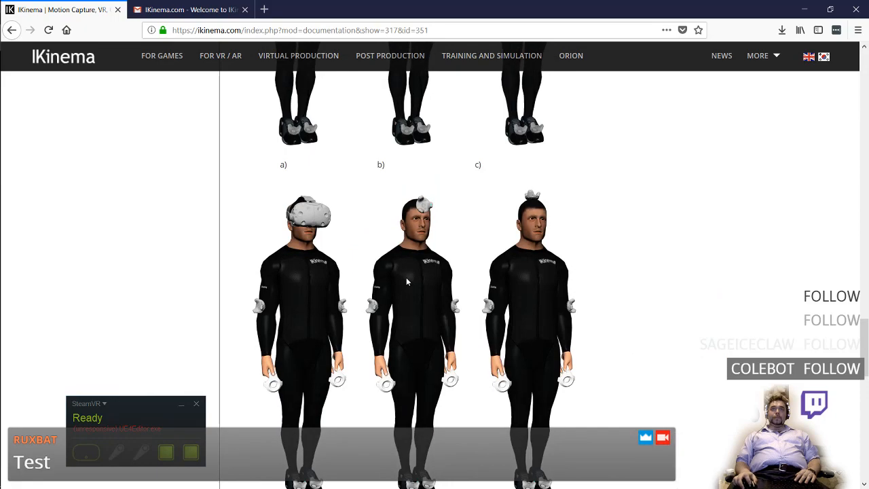
scroll(407, 280, up, 4)
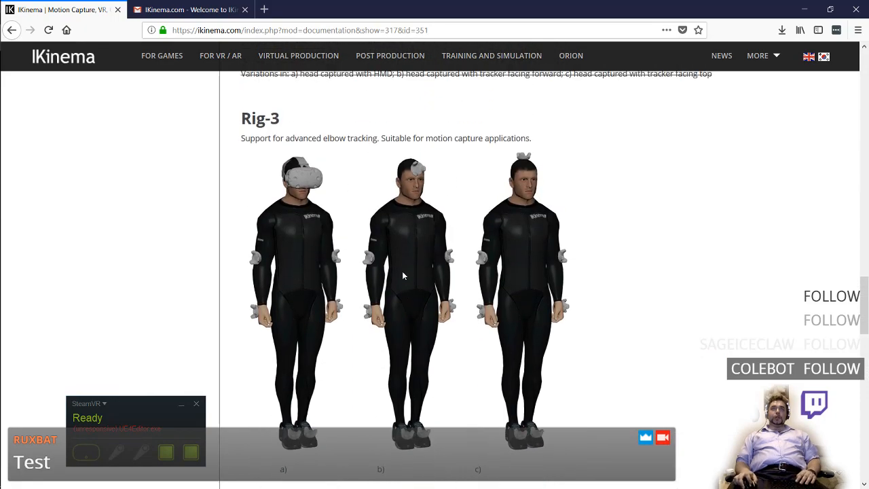
scroll(399, 272, up, 11)
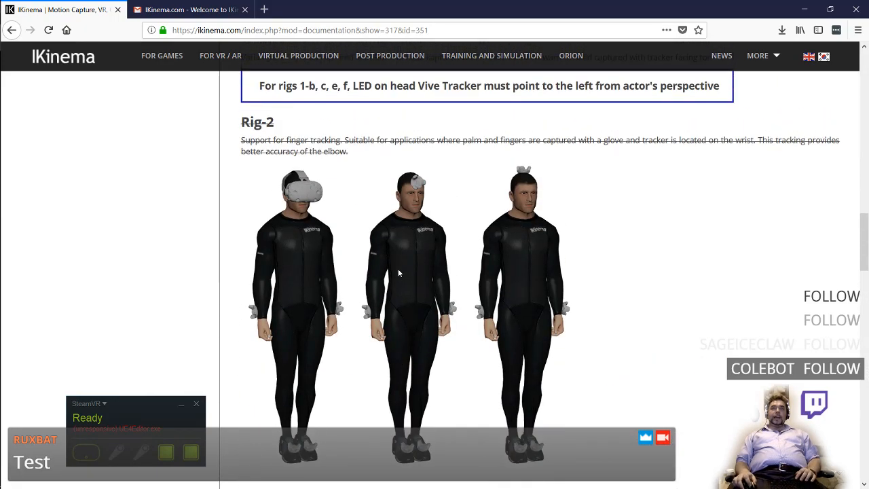
scroll(398, 268, up, 10)
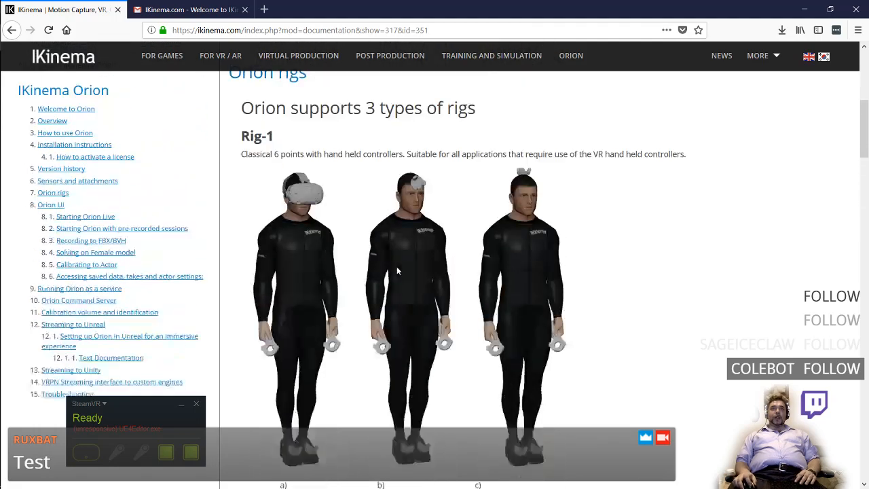
scroll(209, 278, down, 1)
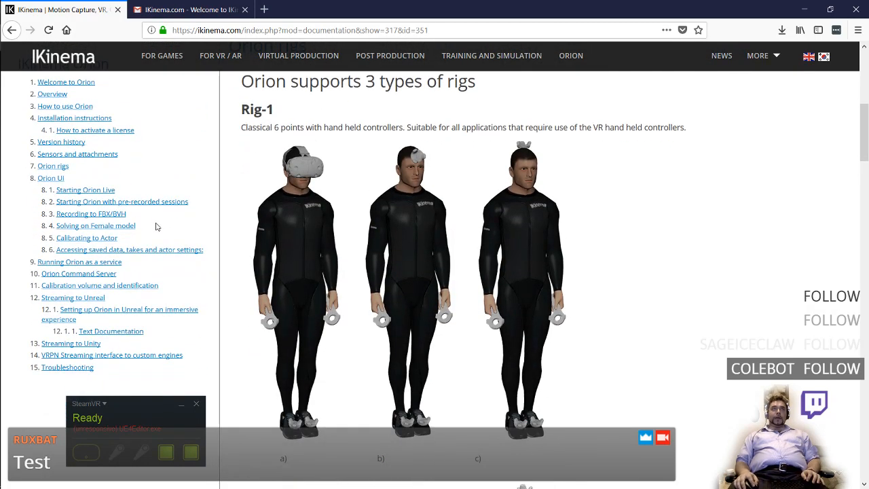
- Open the Recording to FBX/BVH documentation page and read through the recording steps
click(121, 214)
scroll(319, 270, down, 4)
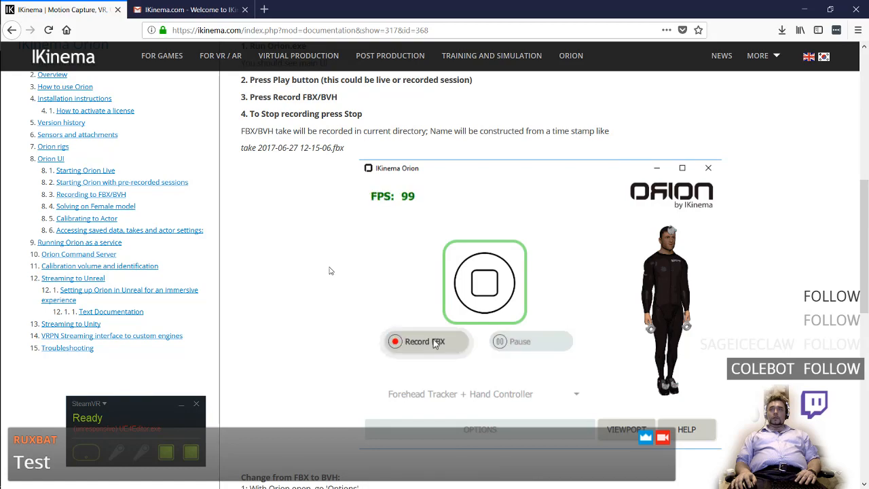
scroll(329, 271, down, 5)
scroll(329, 271, up, 6)
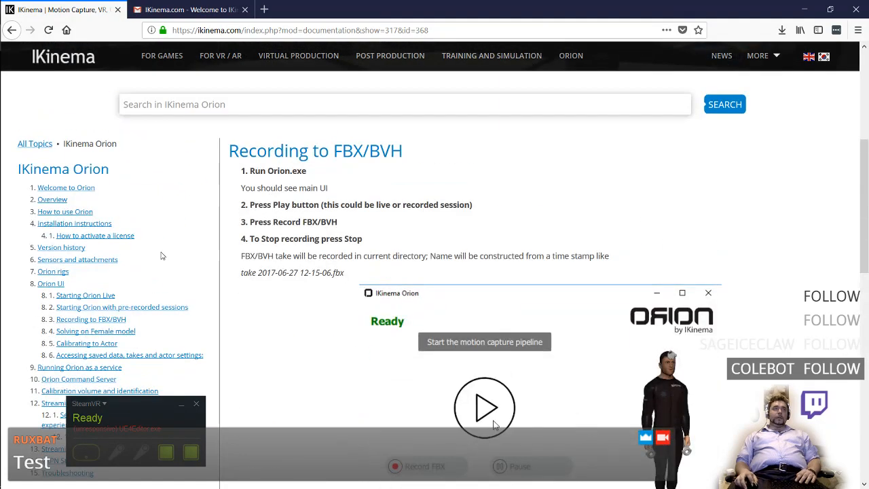
- Open Orion's installation instructions and read through the installer steps to how Orion is launched and where its resources are
click(91, 229)
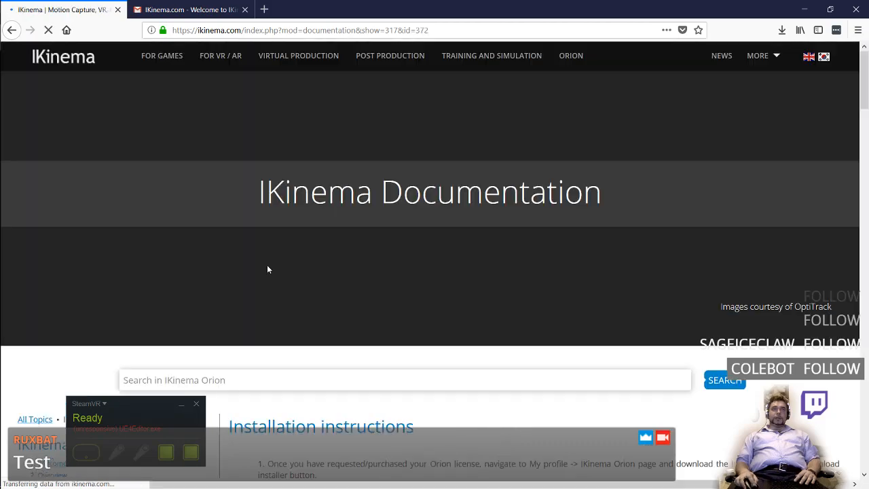
scroll(268, 267, down, 5)
scroll(361, 295, down, 4)
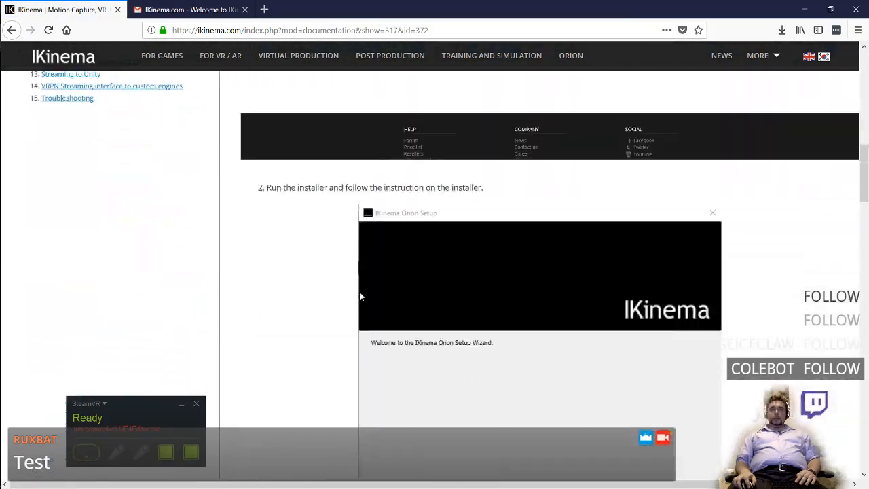
scroll(349, 295, down, 2)
scroll(347, 297, down, 12)
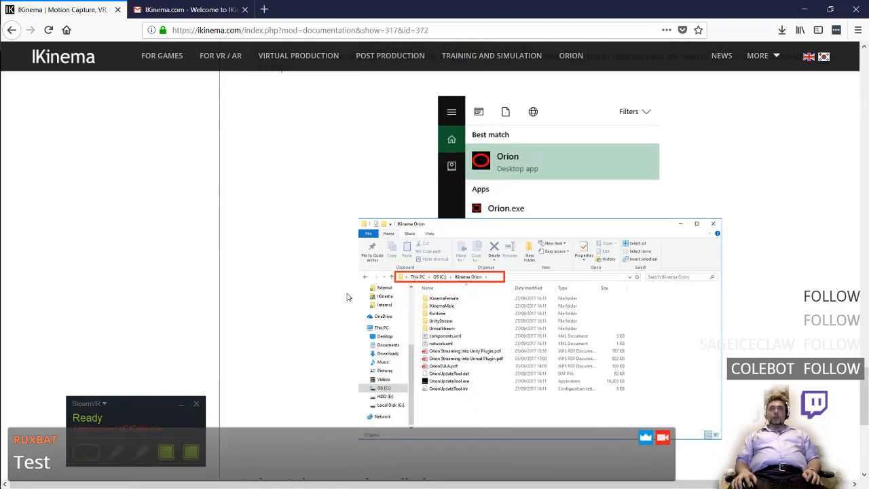
scroll(348, 296, up, 3)
scroll(346, 298, down, 1)
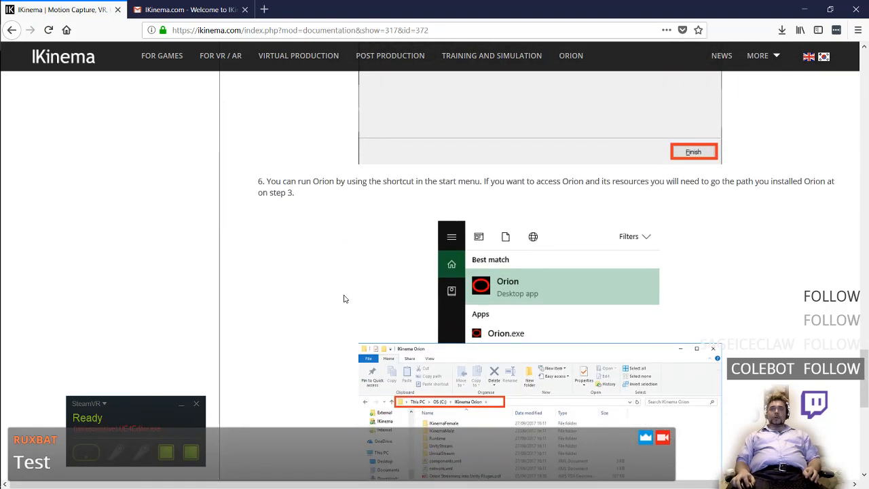
- Search the computer for orion and open the Local Disk (C:) drive in File Explorer
key(super)
text(orion)
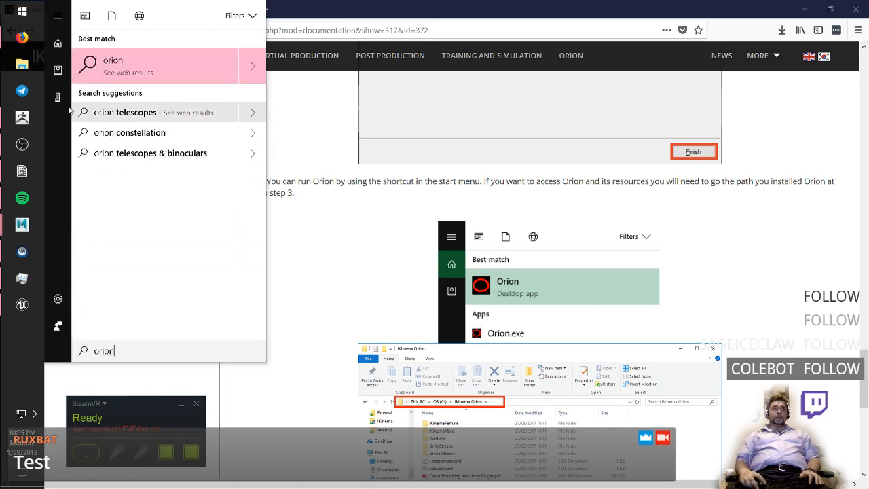
click(28, 69)
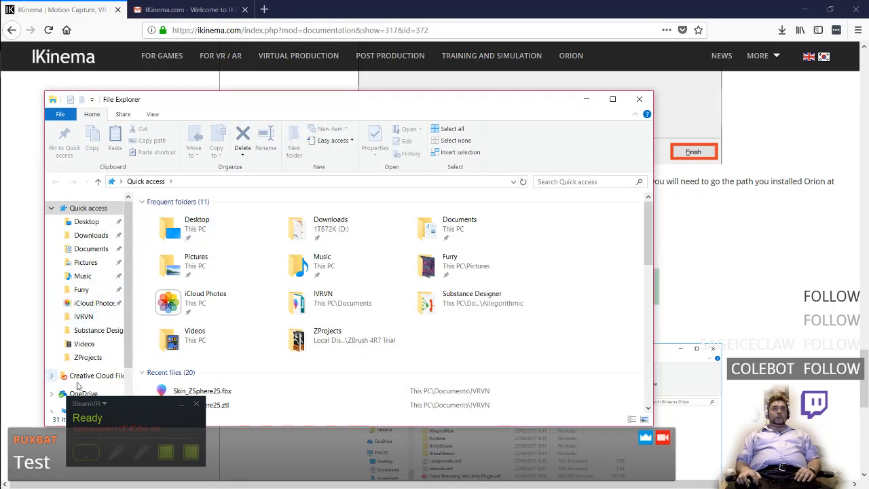
scroll(74, 360, down, 1)
click(81, 362)
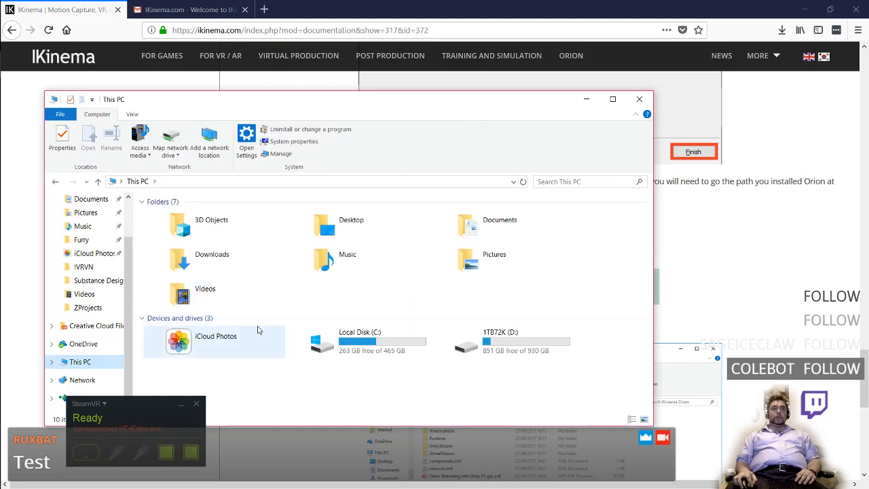
double_click(312, 339)
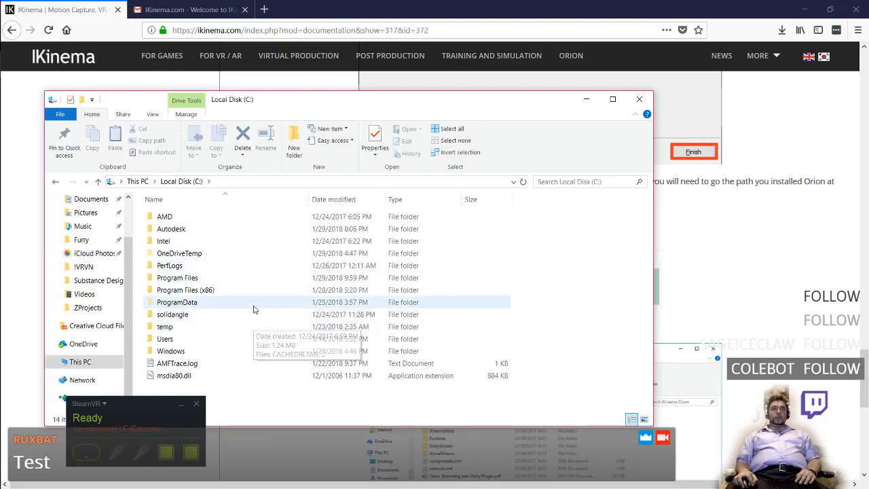
- Check the web installation instructions for the folder where Orion gets installed, comparing it with the contents of the C: drive
key(alt+Tab)
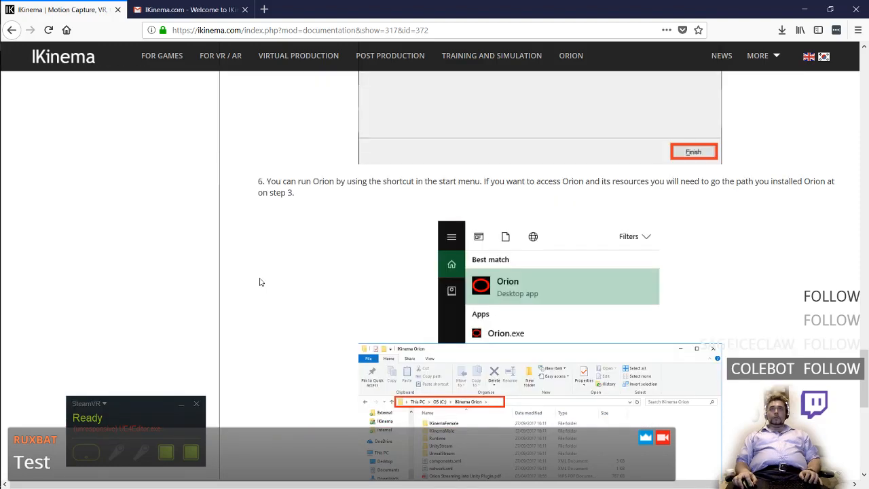
key(alt+Tab)
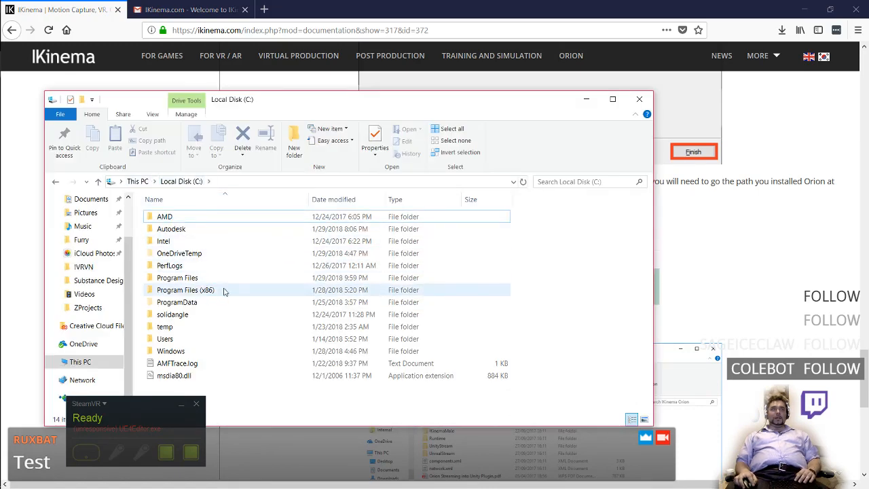
key(alt+Tab)
scroll(328, 280, up, 3)
scroll(328, 283, up, 10)
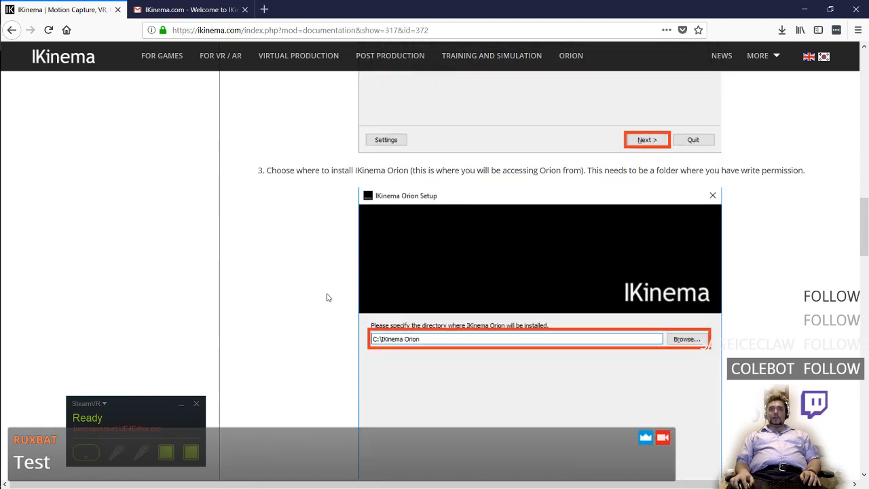
scroll(327, 297, down, 13)
key(alt)
key(alt)
key(alt)
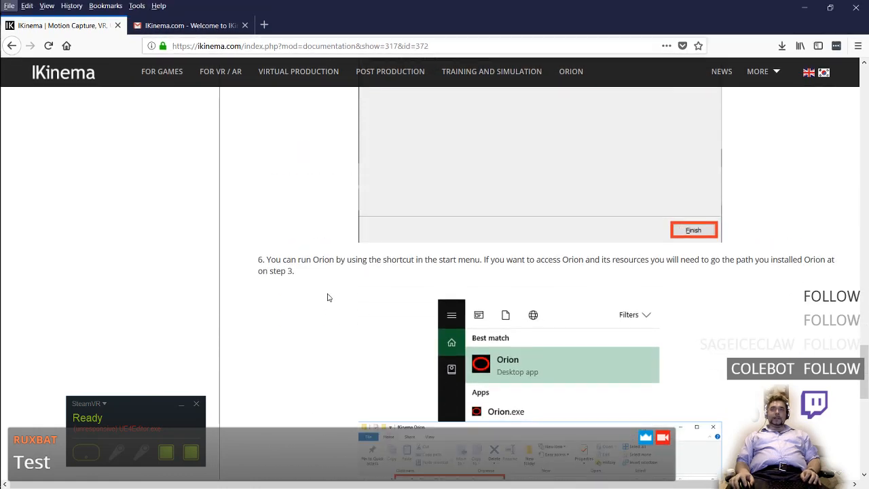
- Return to File Explorer and open the IKinema Orion folder inside Program Files on the C: drive
key(super)
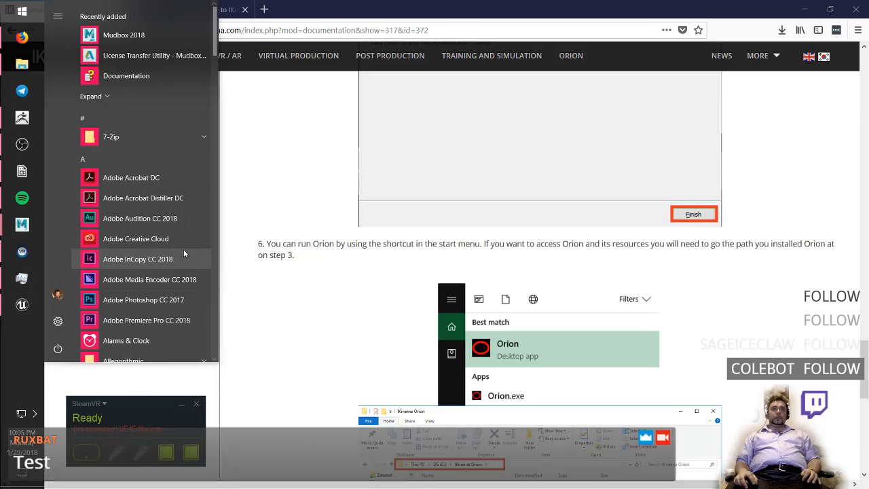
click(48, 73)
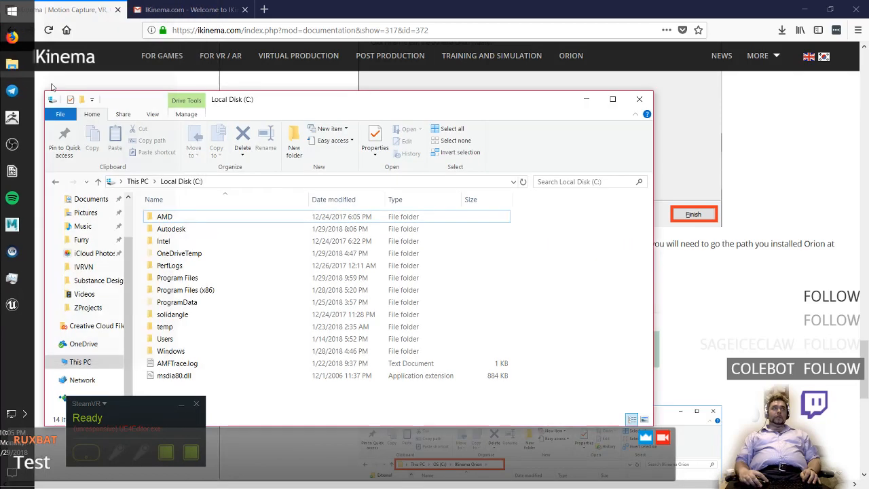
click(218, 282)
double_click(217, 282)
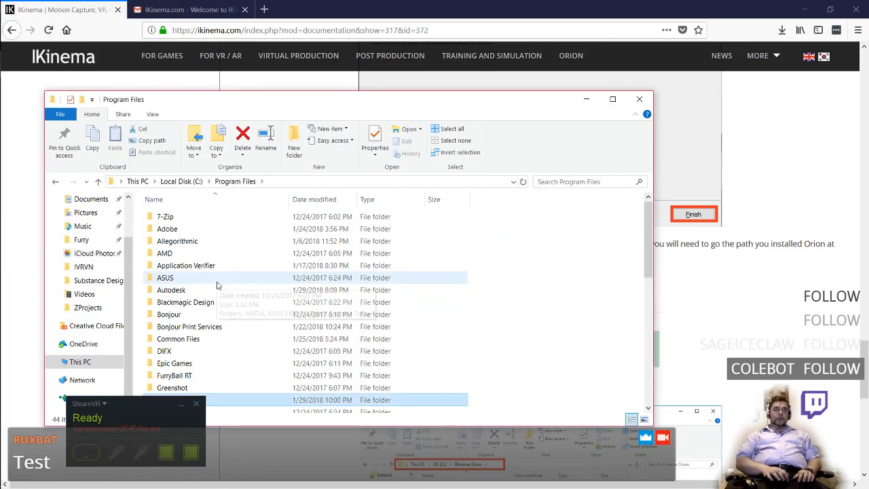
click(176, 398)
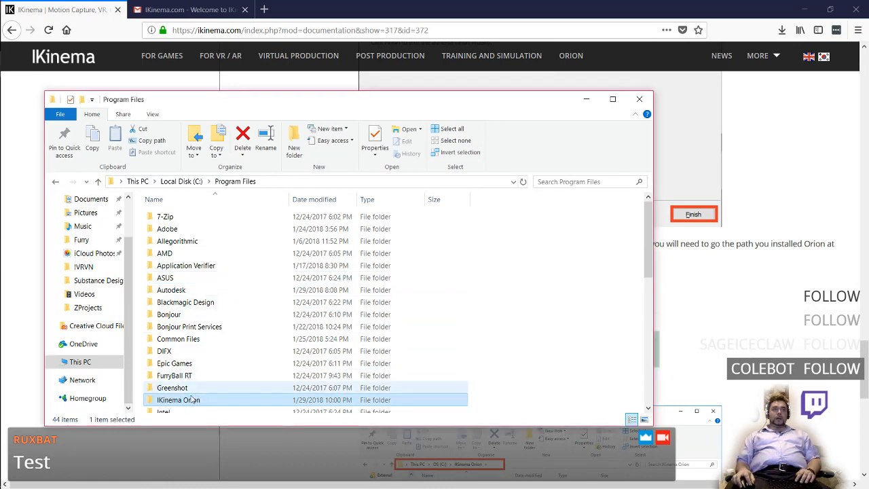
double_click(179, 399)
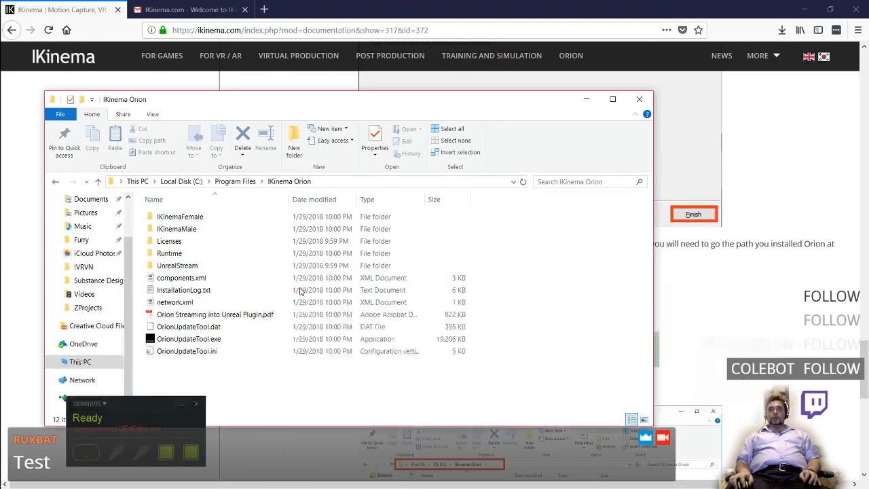
- Read the Using Orion once installed section of the web instructions for how to start the software
click(315, 431)
scroll(328, 359, down, 5)
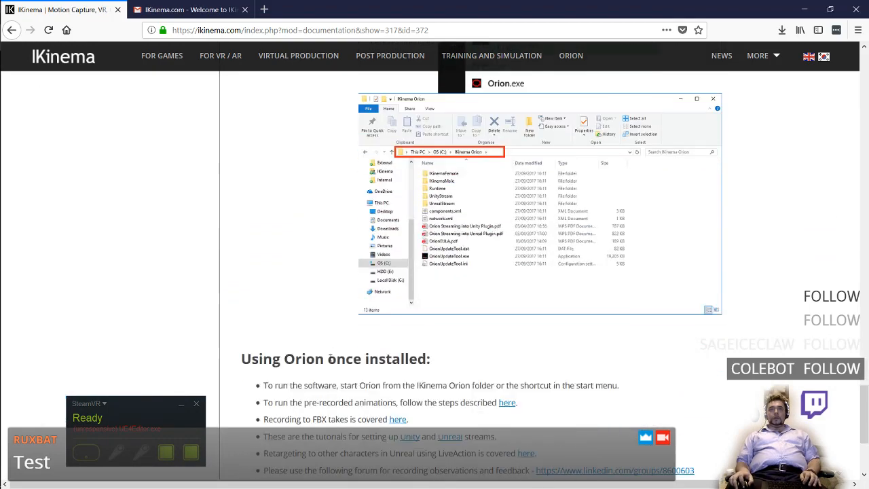
scroll(335, 303, down, 3)
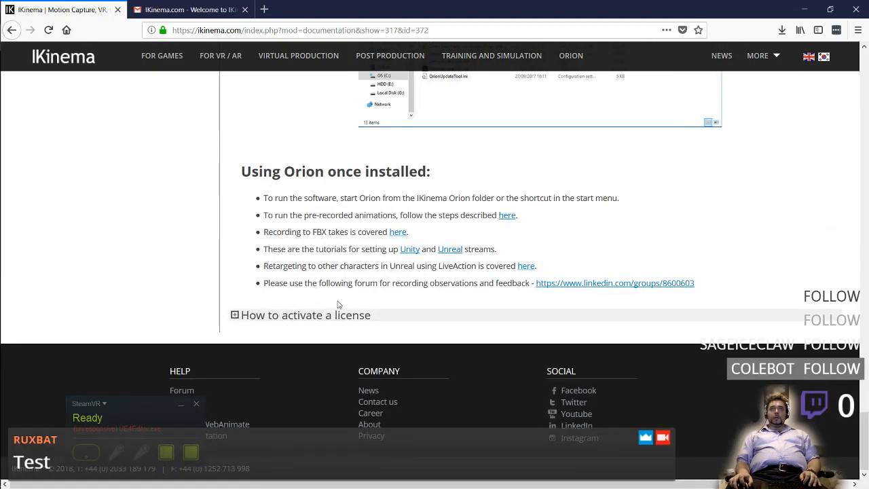
scroll(338, 304, up, 8)
- Launch Orion.exe from the Runtime folder of IKinema Orion and allow it through the firewall on private networks
key(alt+Tab)
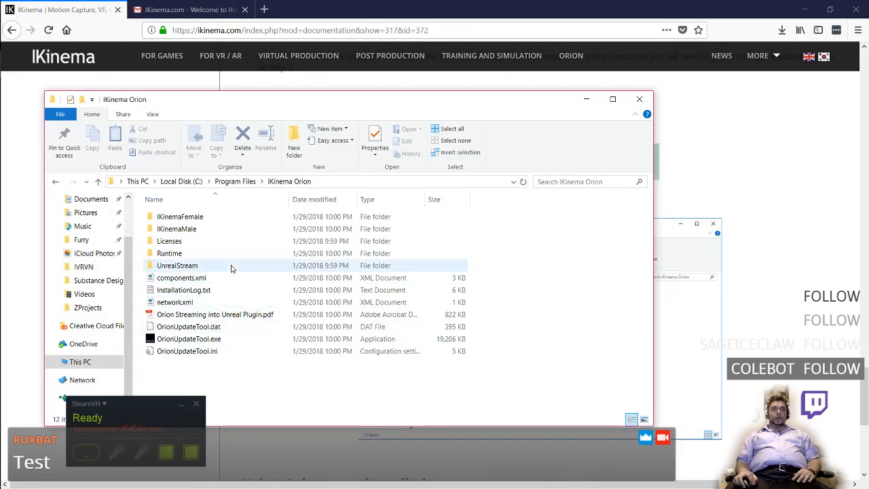
double_click(231, 253)
scroll(224, 272, down, 5)
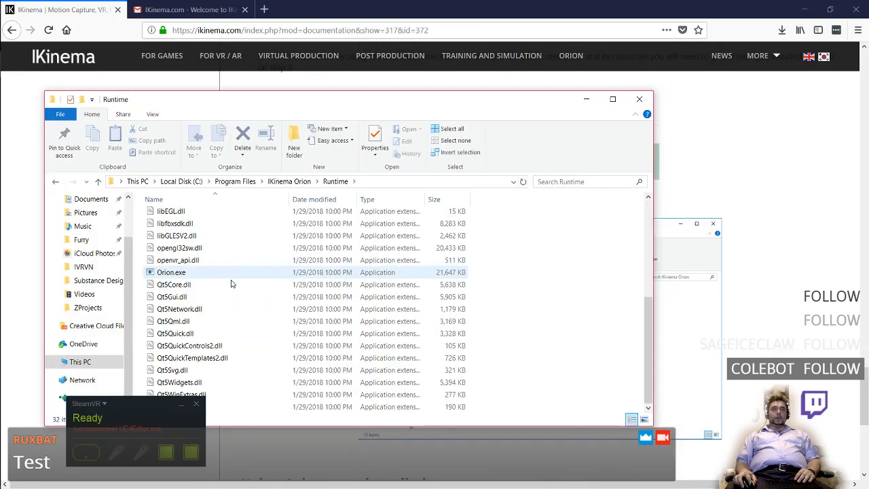
double_click(193, 273)
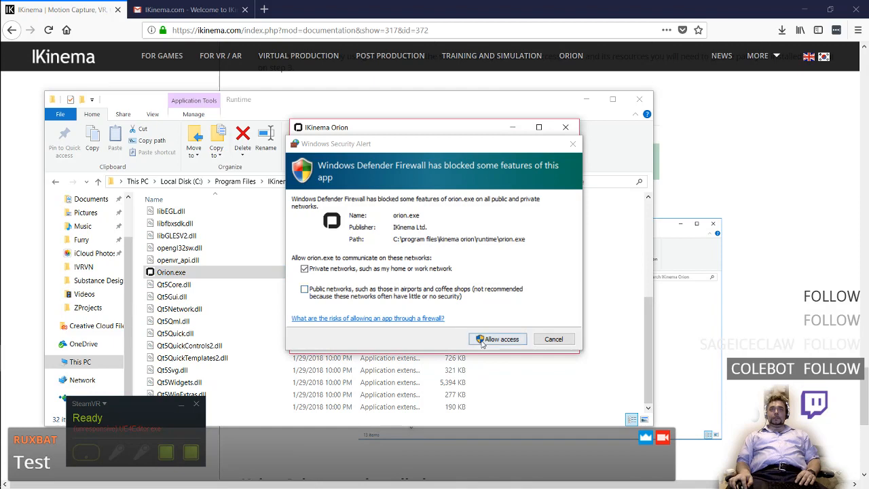
click(479, 339)
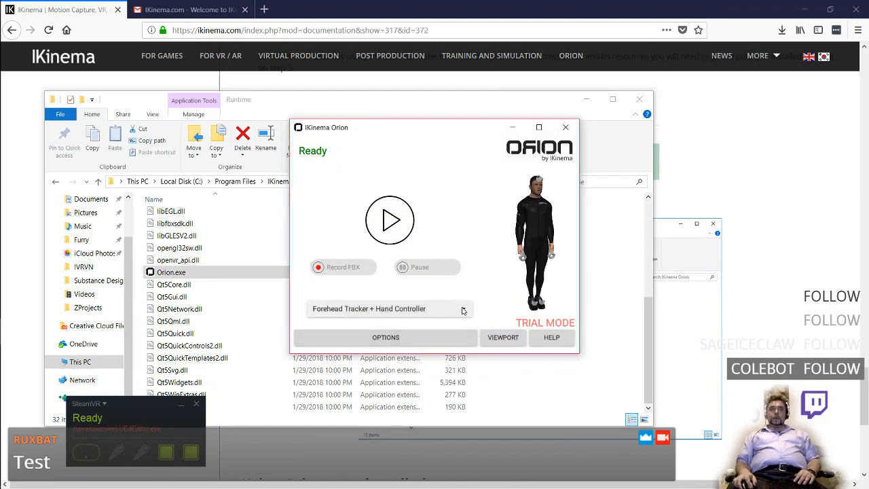
- Try out several of Orion's tracker configurations and choose HMD + Hand Controllers
click(462, 310)
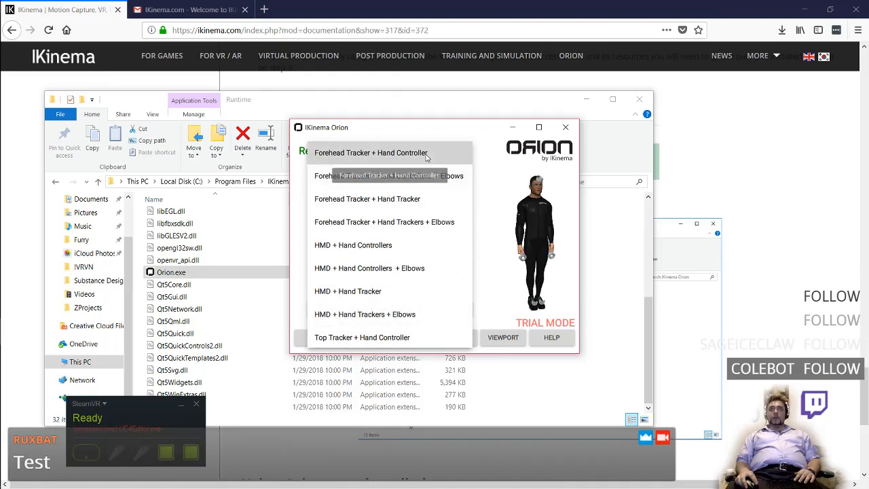
click(441, 164)
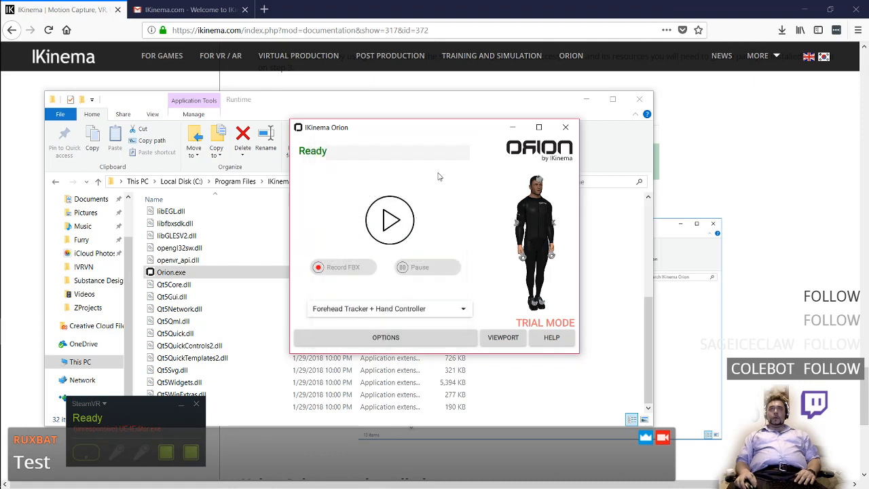
click(434, 308)
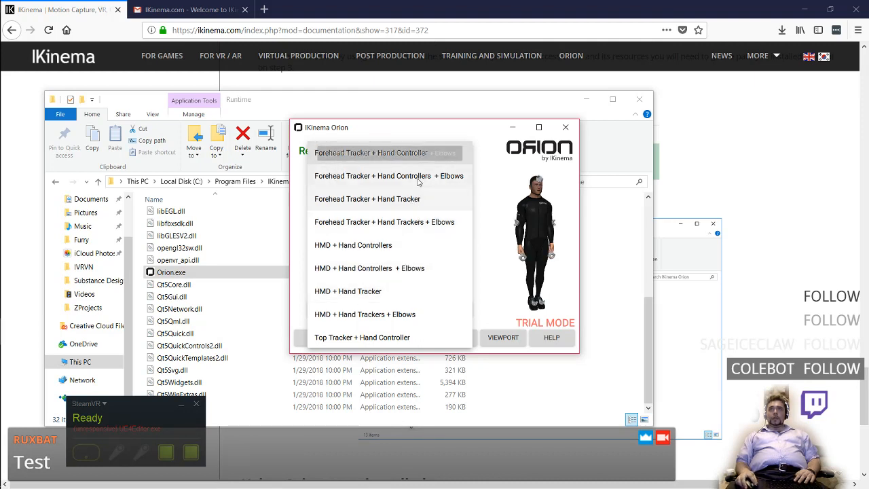
click(420, 177)
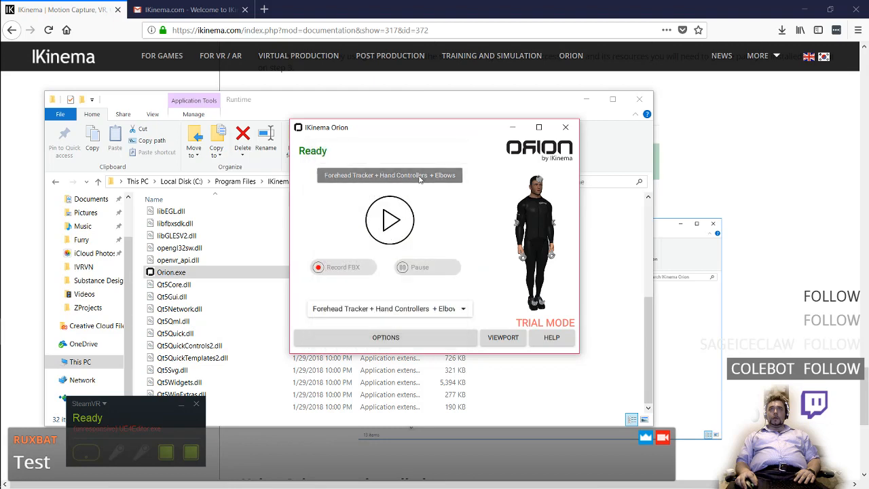
click(402, 313)
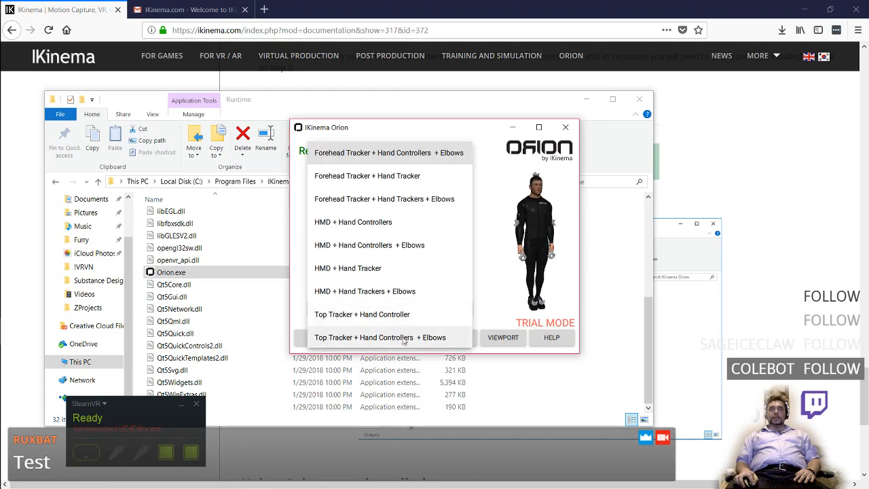
click(405, 319)
click(394, 315)
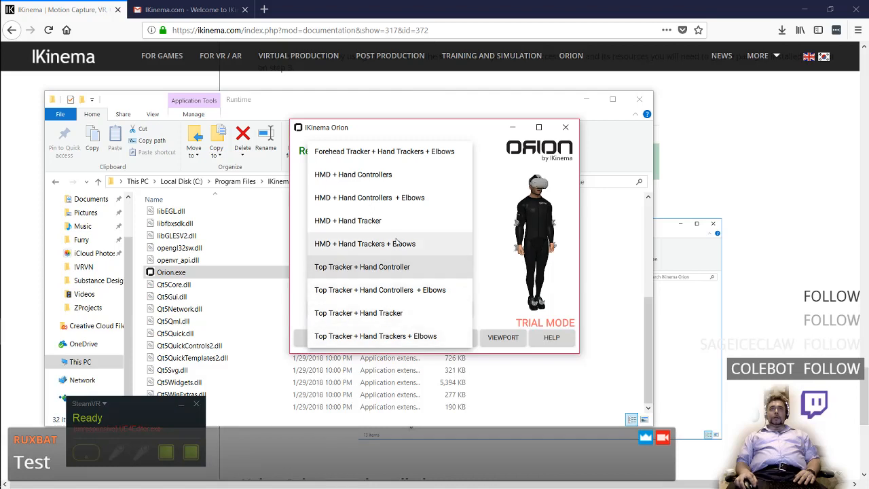
click(404, 178)
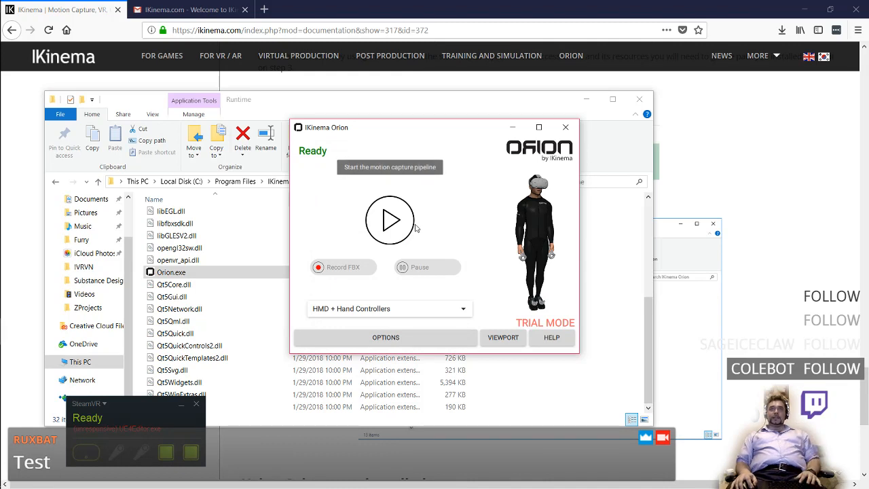
- Open Orion's options and examine the input, output, actor, miscellaneous, license and version settings
click(408, 337)
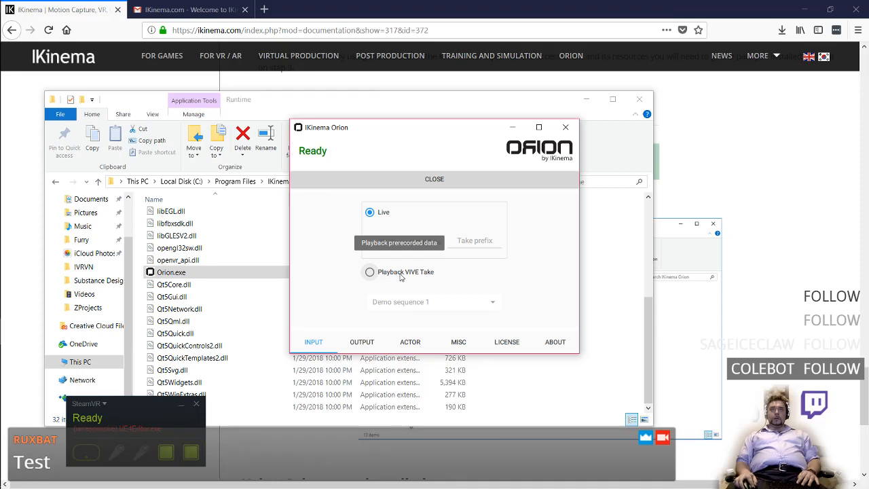
click(360, 341)
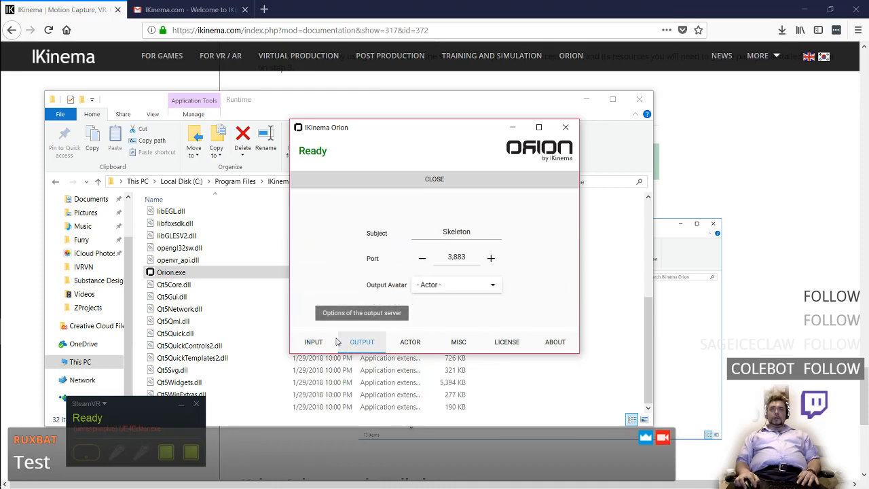
click(408, 340)
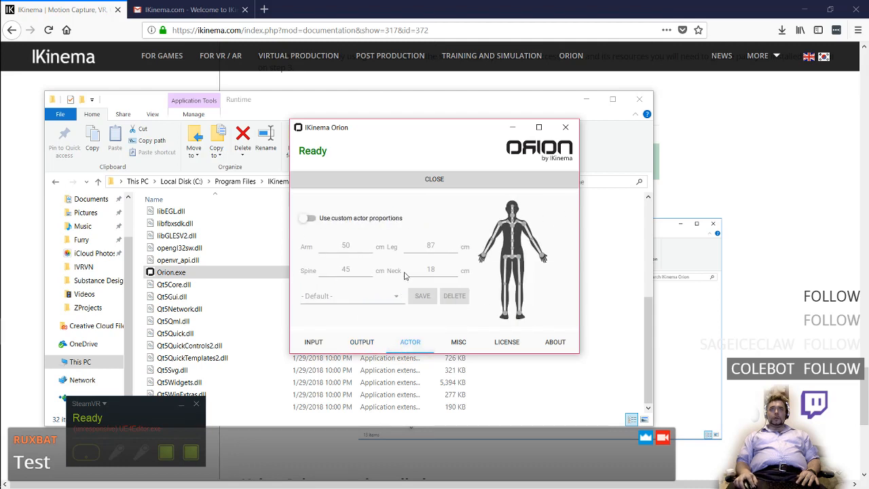
click(459, 341)
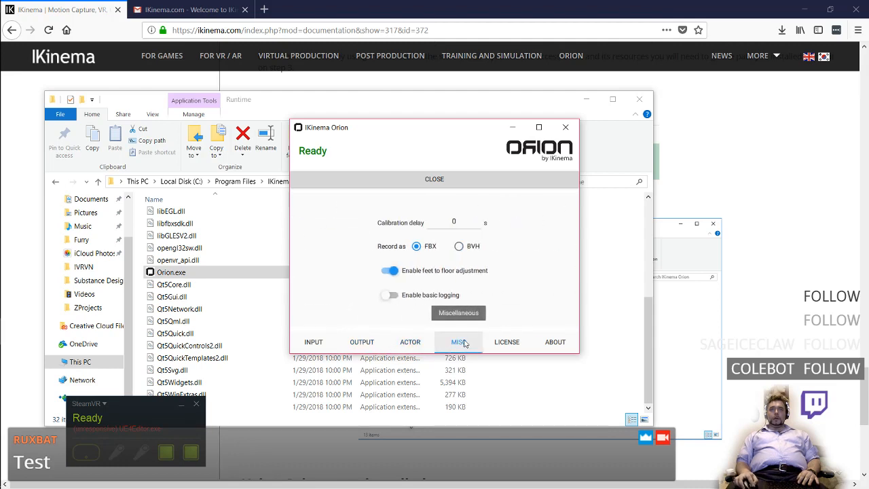
click(503, 343)
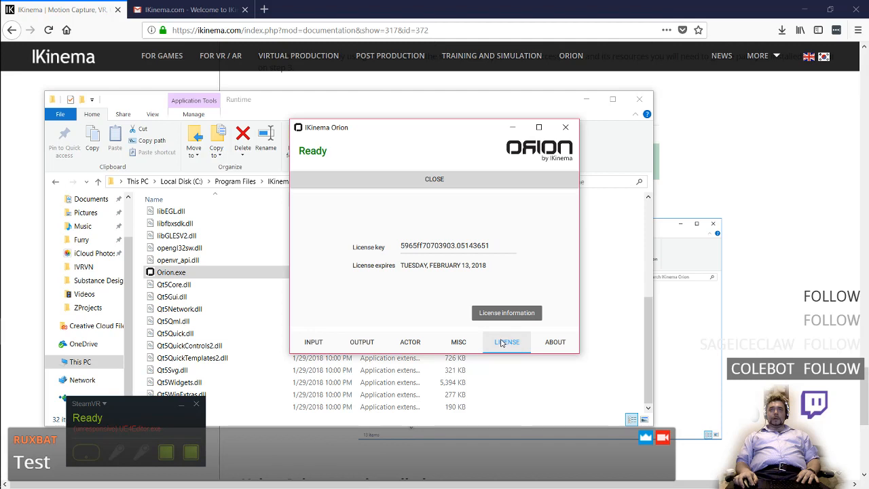
click(554, 341)
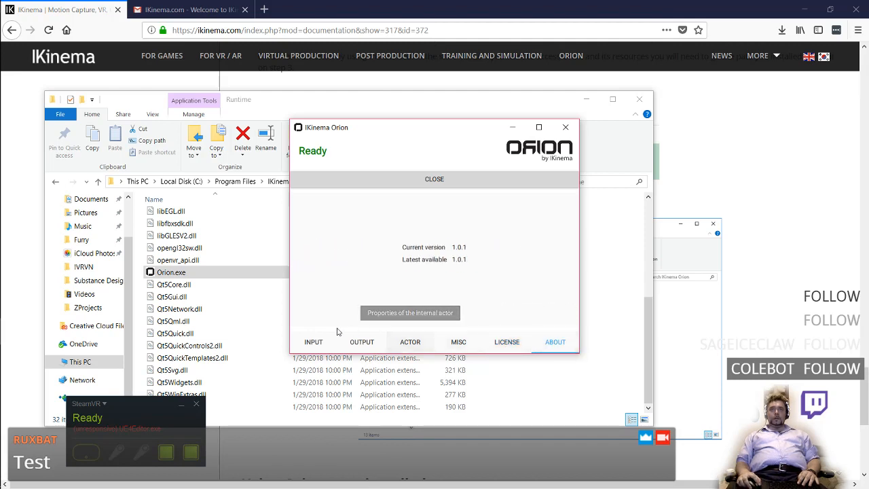
click(312, 339)
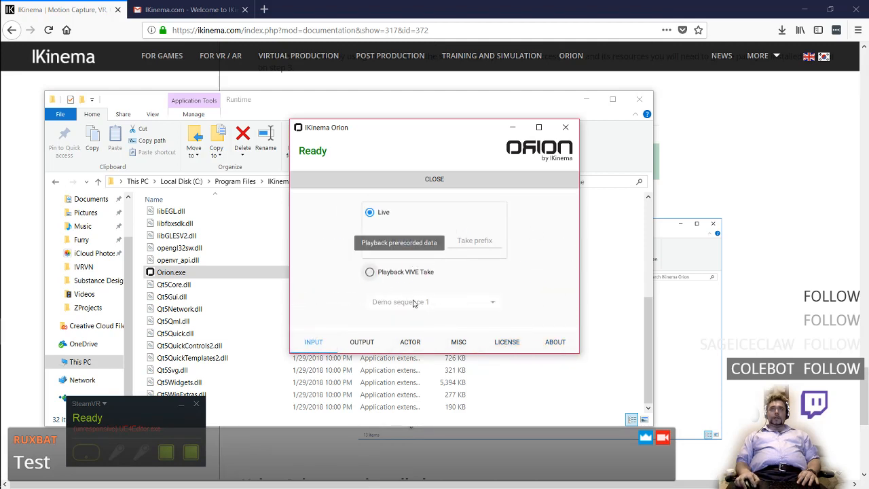
click(367, 341)
click(313, 341)
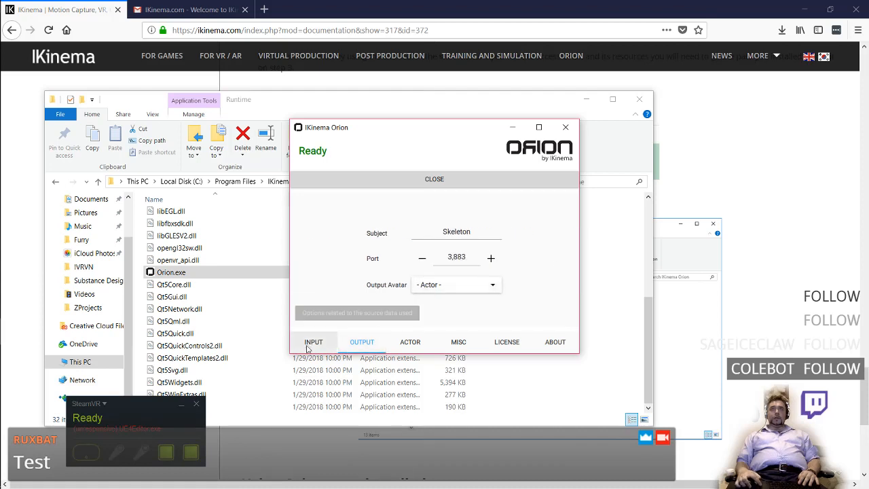
click(410, 341)
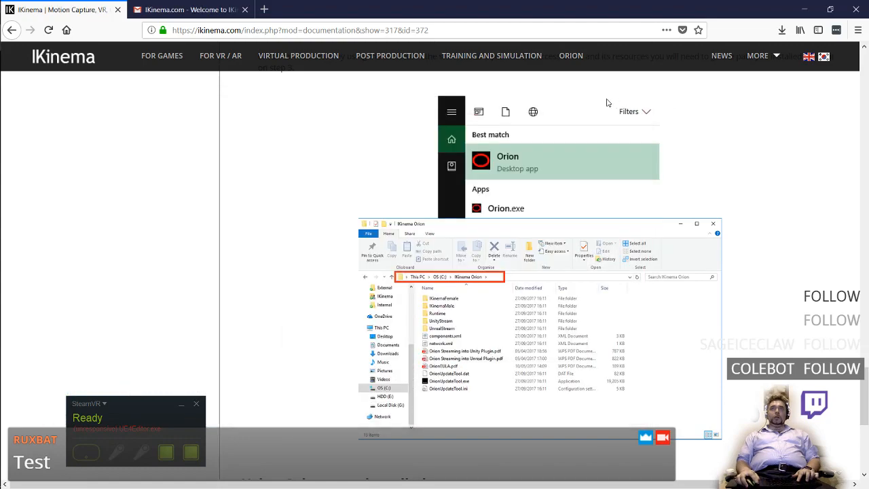
- Search the web in a new tab for the conversion of 6 foot two inches to centimeters
key(ctrl+t)
text(6 f)
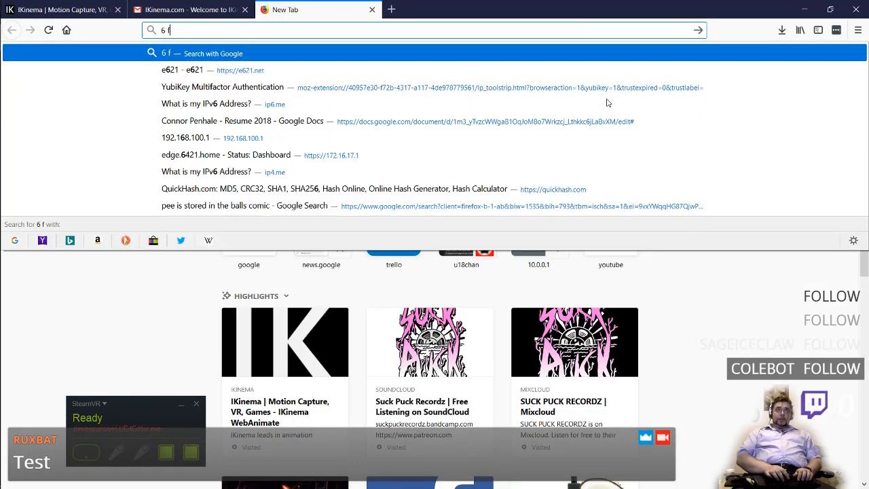
text(oot two inchces to )
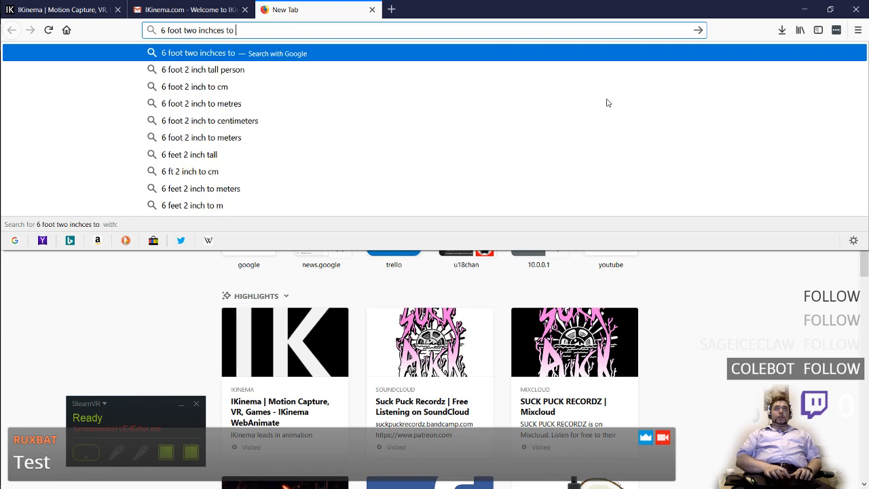
text(centimeters)
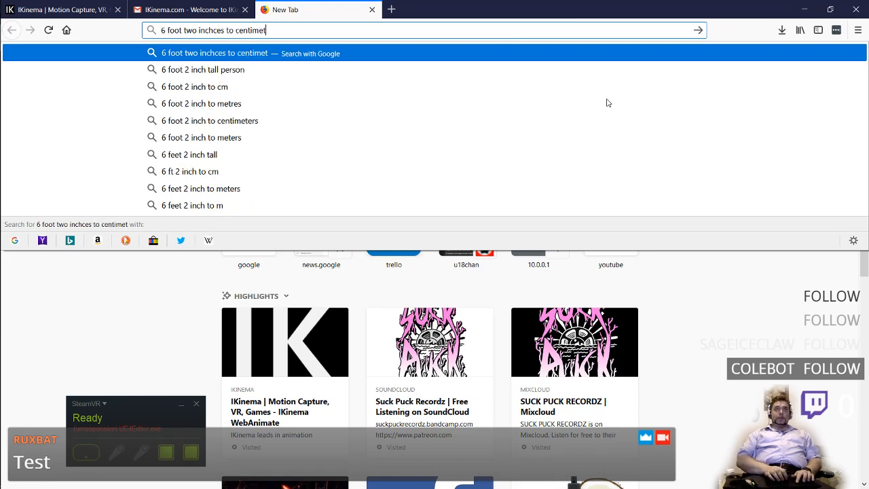
key(Return)
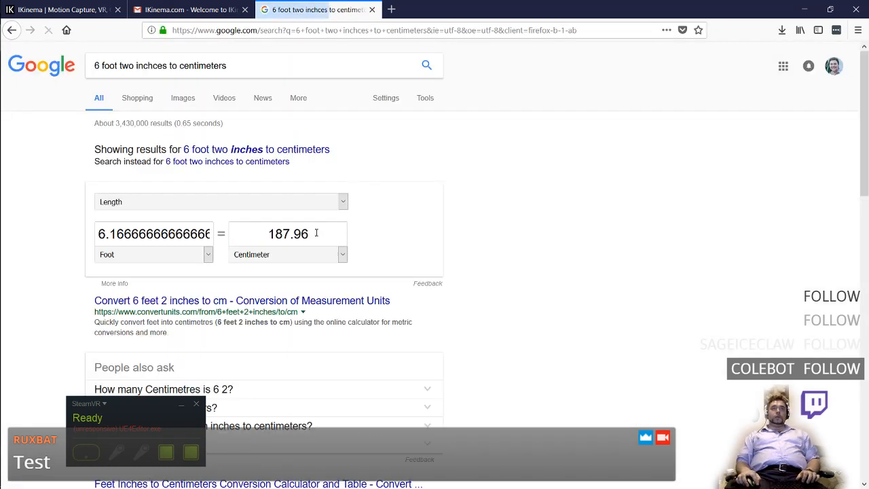
- Switch back to IKinema Orion and try out the custom actor proportions option, leaving it disabled
click(235, 226)
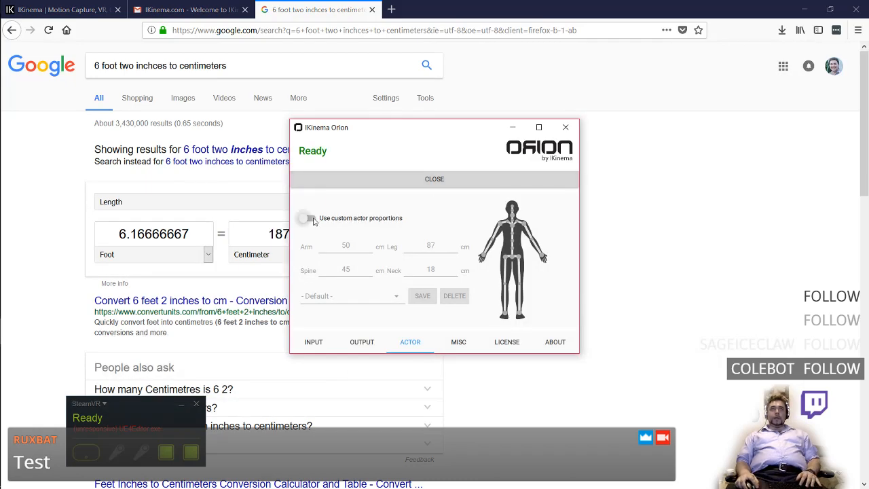
click(310, 218)
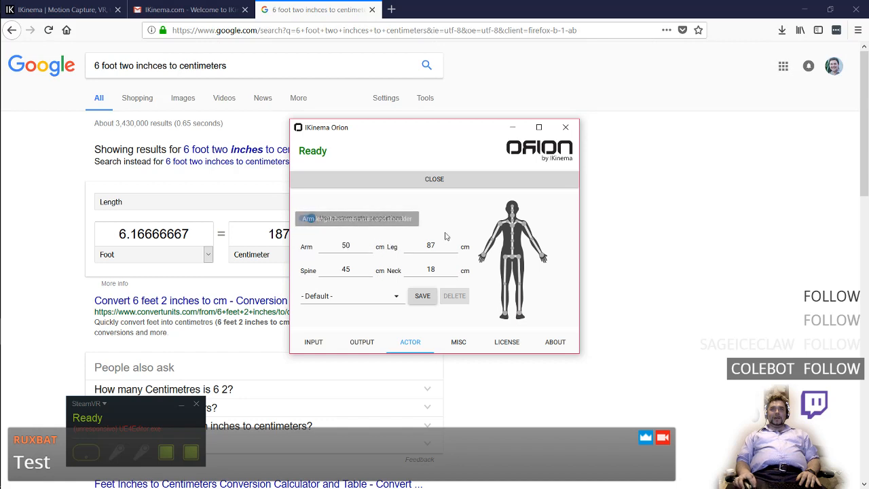
click(311, 218)
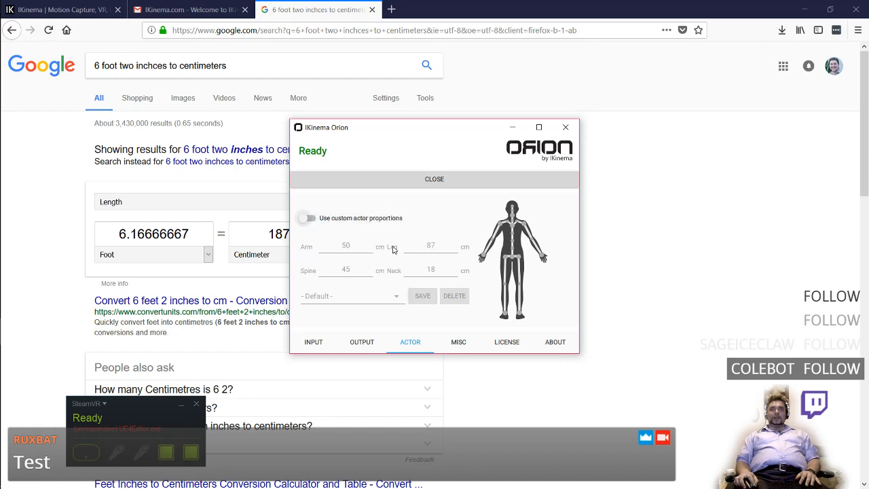
- Try UE4 Mannequin as the output avatar, set it back to - Actor -, and close the options
click(370, 341)
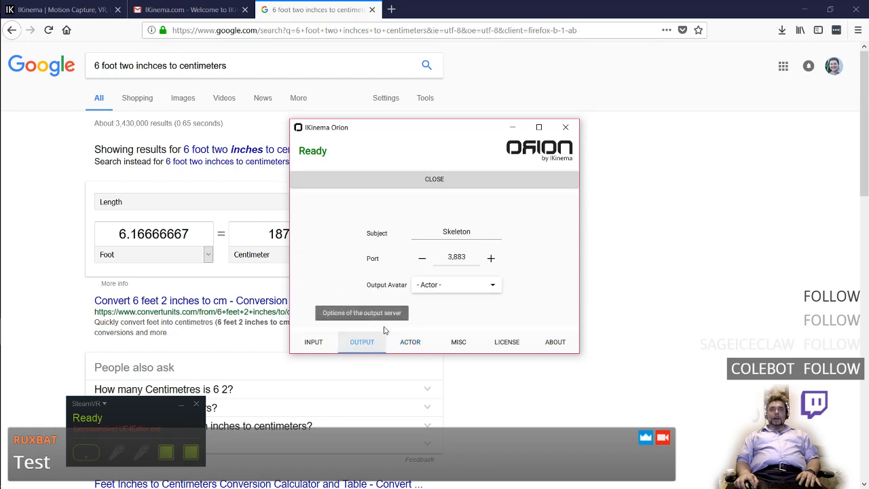
click(443, 289)
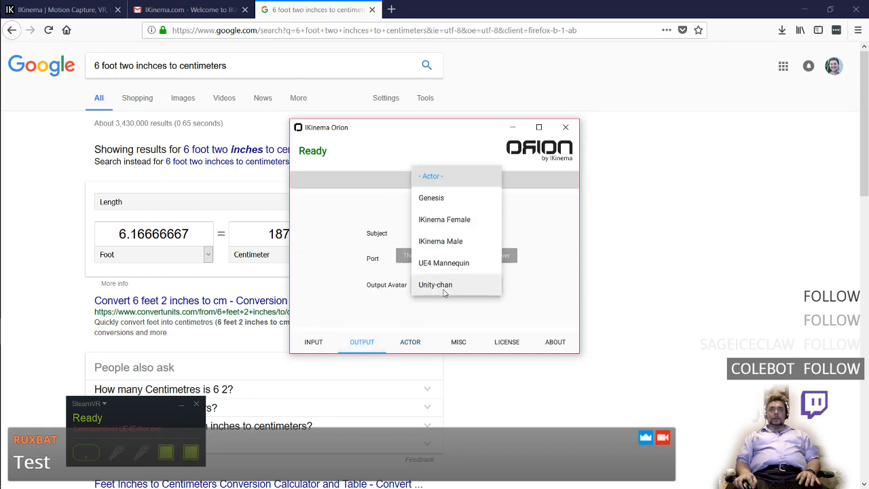
click(484, 265)
click(485, 284)
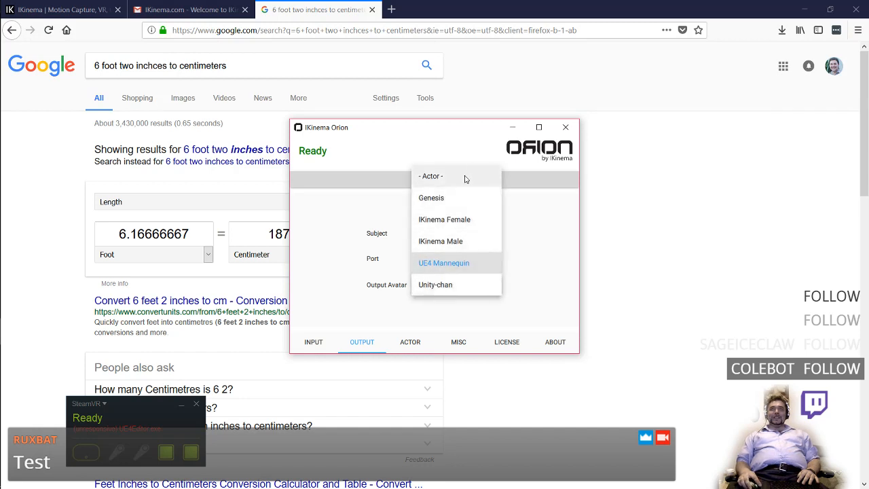
click(464, 178)
click(328, 341)
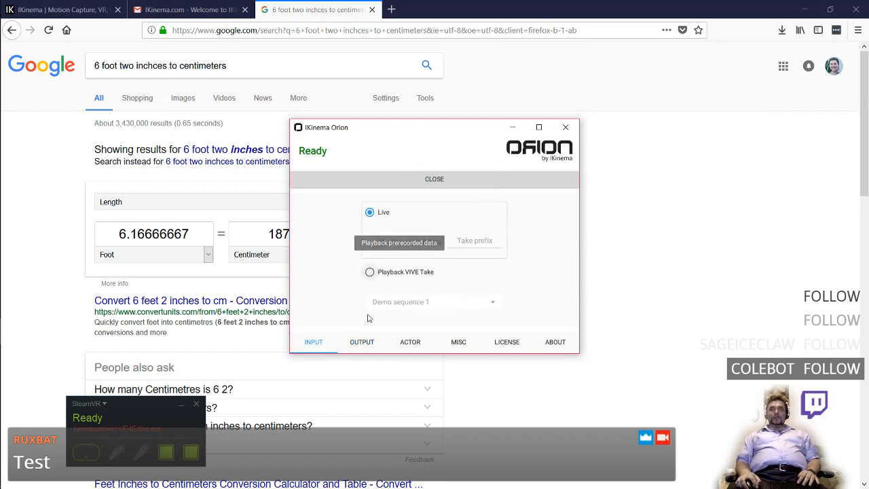
click(460, 180)
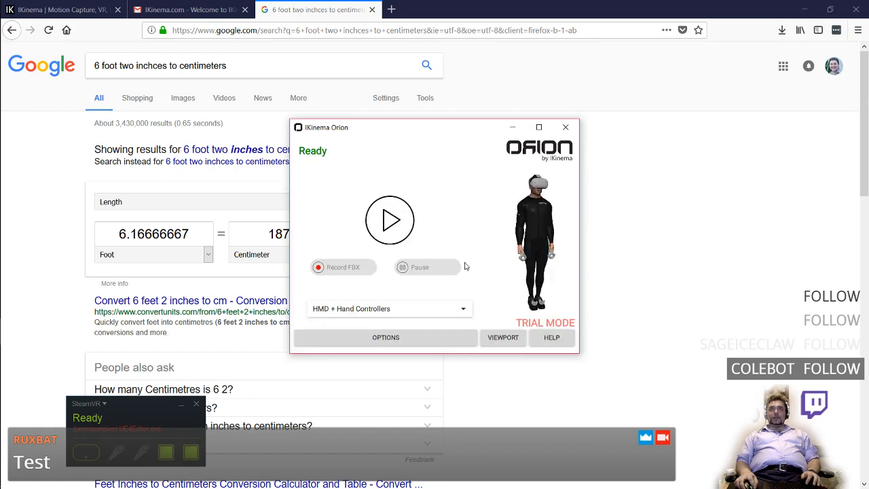
- Run the motion capture with the HMD + Hand Controllers configuration and start an FBX recording
click(389, 223)
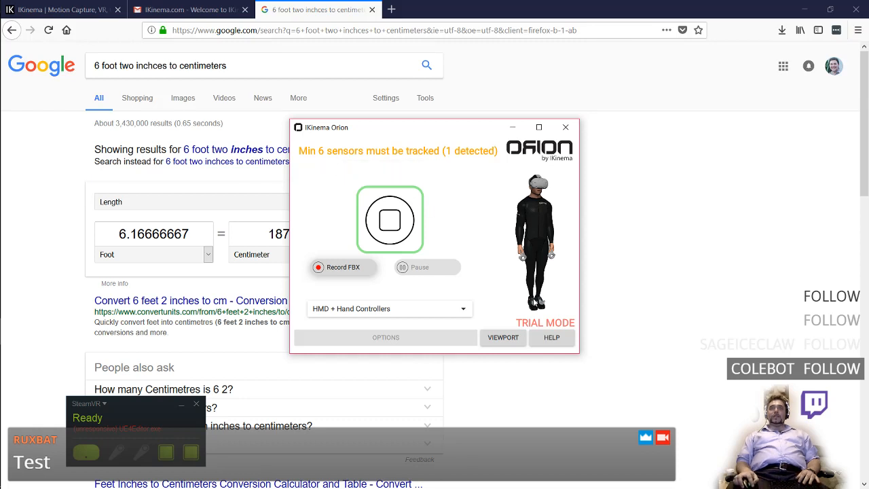
click(399, 231)
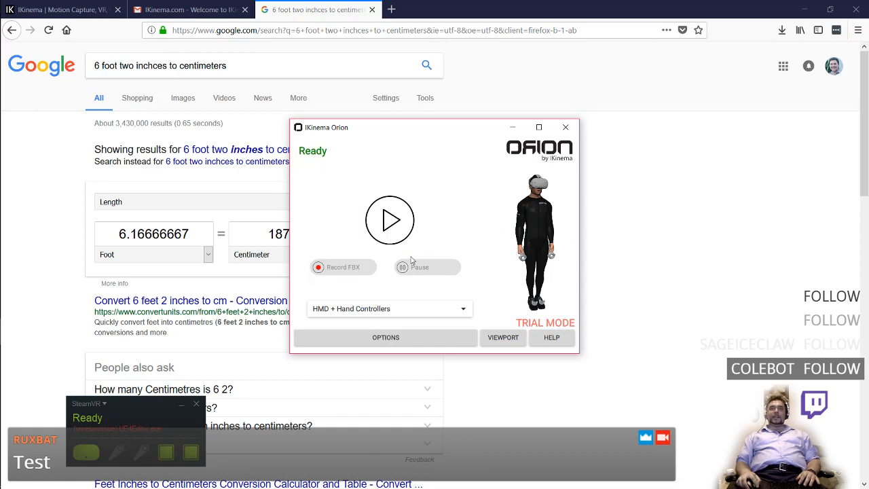
click(400, 310)
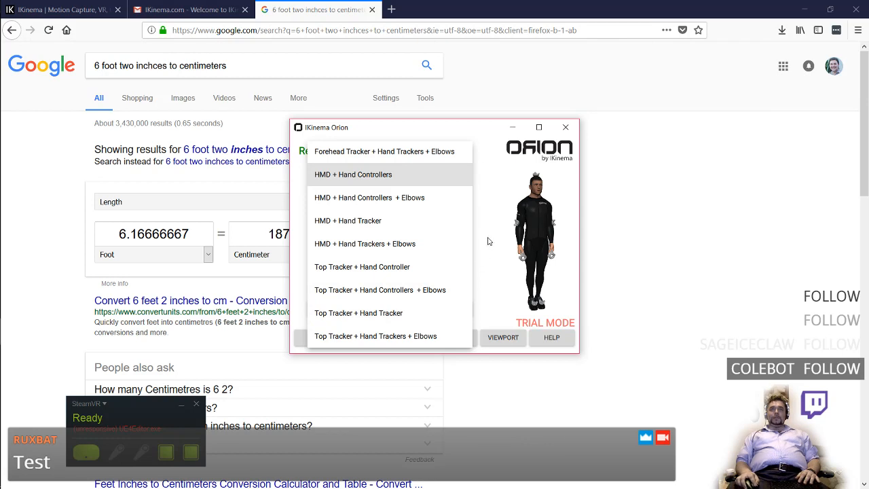
click(436, 179)
click(397, 229)
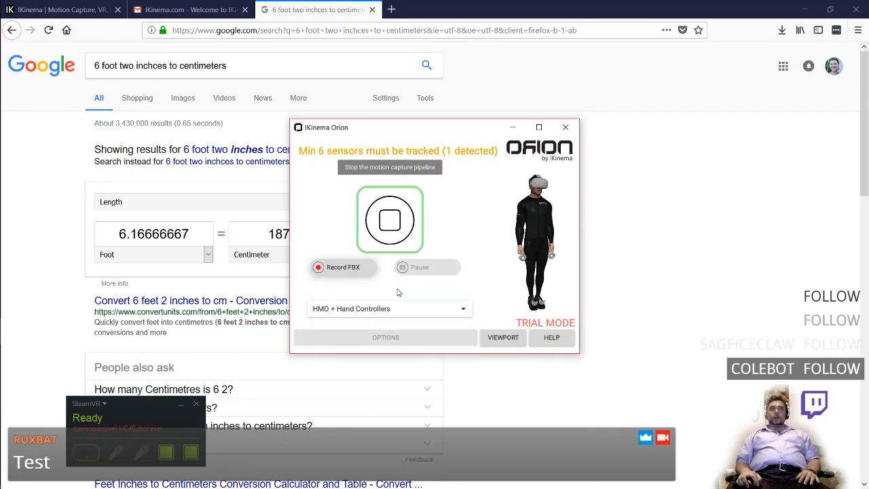
click(352, 267)
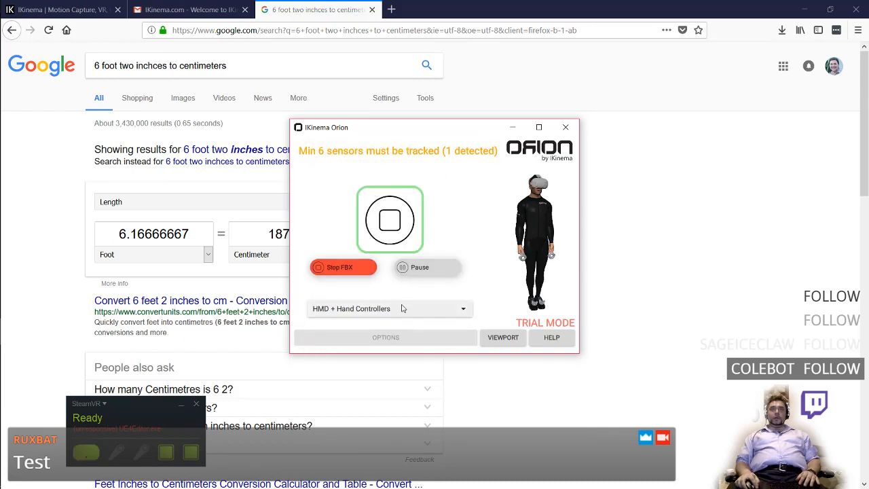
click(401, 308)
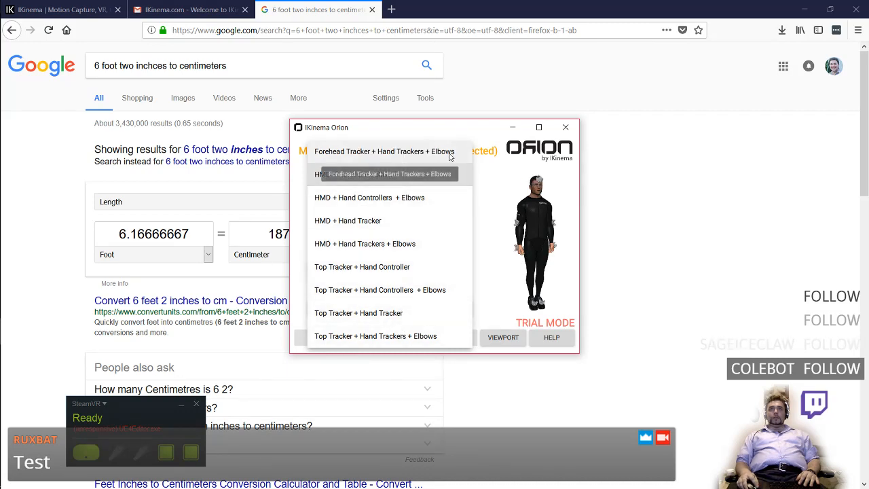
click(472, 174)
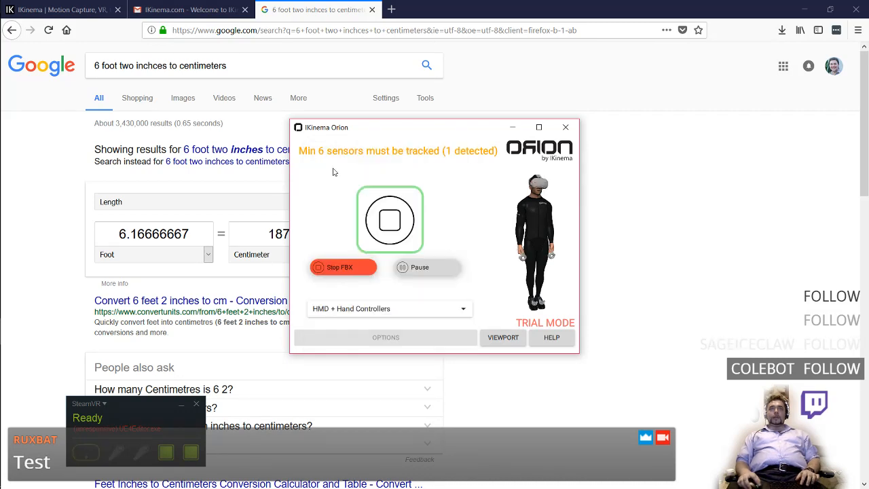
- Search the Best Buy website for "vive tracker" in a new tab, check the results and close the tab
click(241, 182)
key(ctrl+t)
text(best)
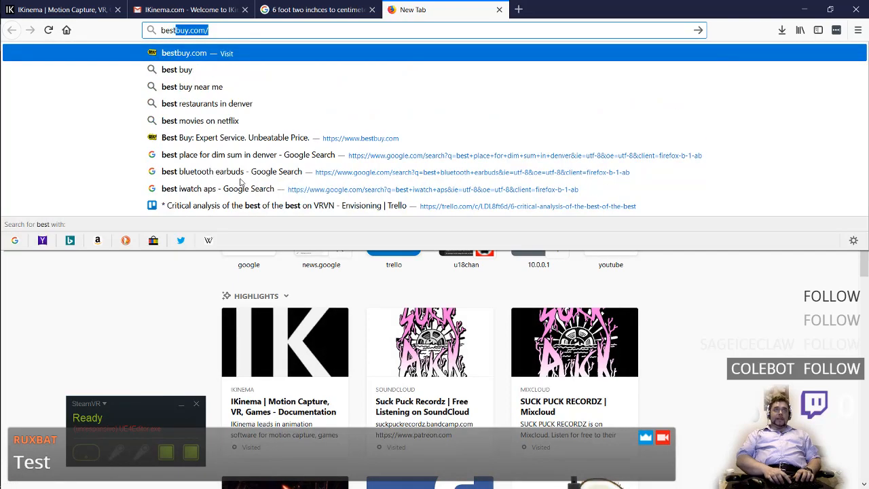
key(Return)
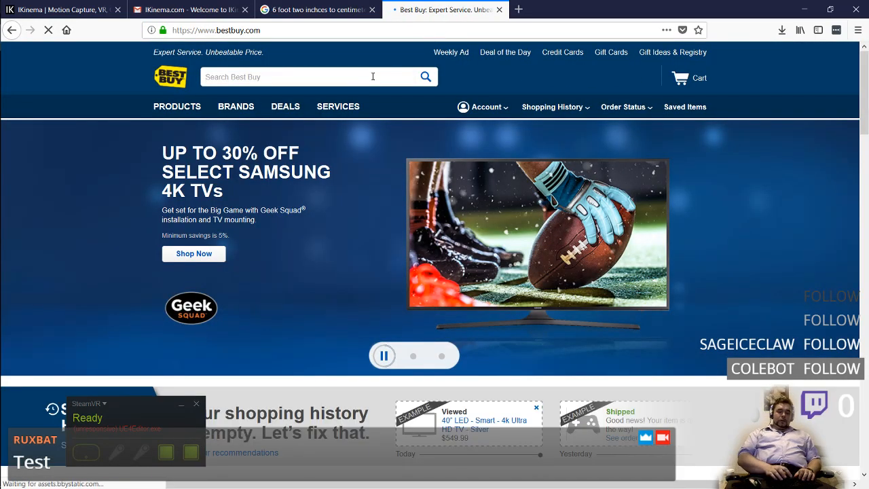
click(373, 77)
text(vive tracker)
key(Return)
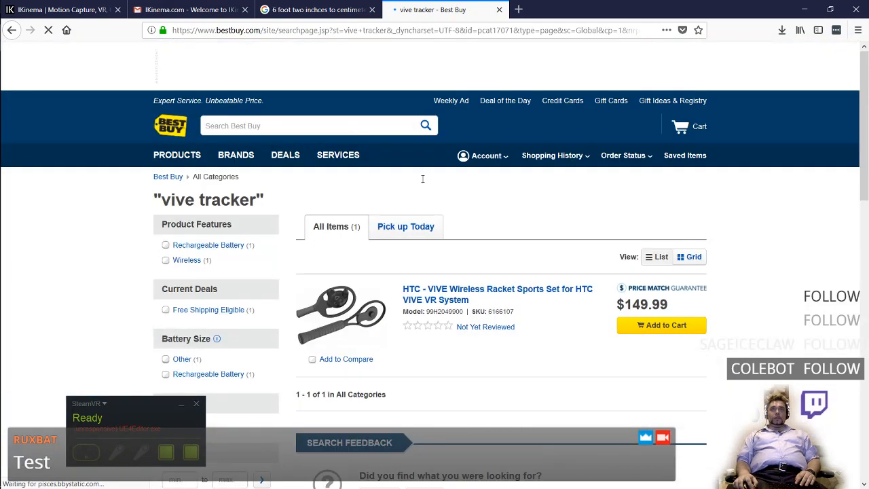
scroll(422, 179, down, 2)
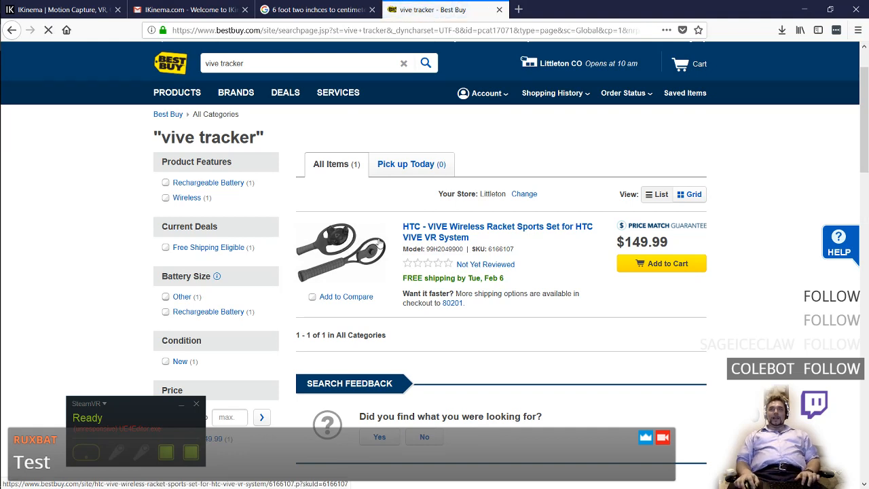
key(ctrl+w)
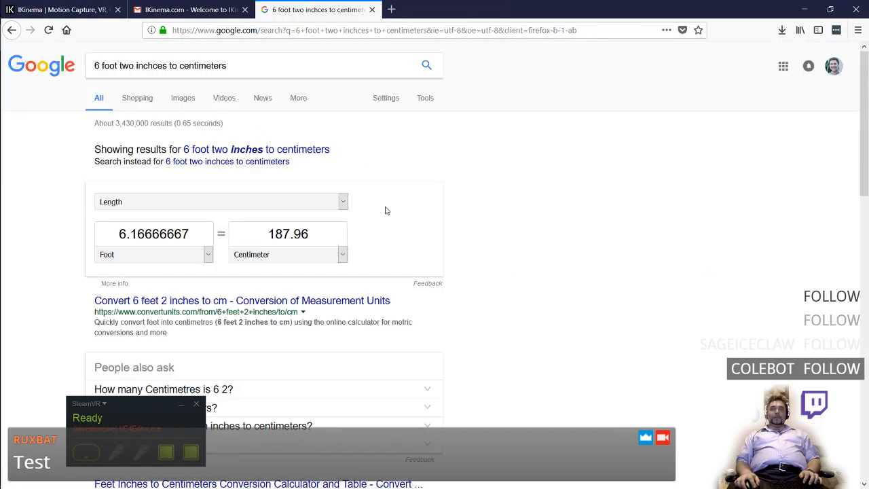
- Return to IKinema Orion and stop both the FBX recording and the motion capture
key(alt+Tab)
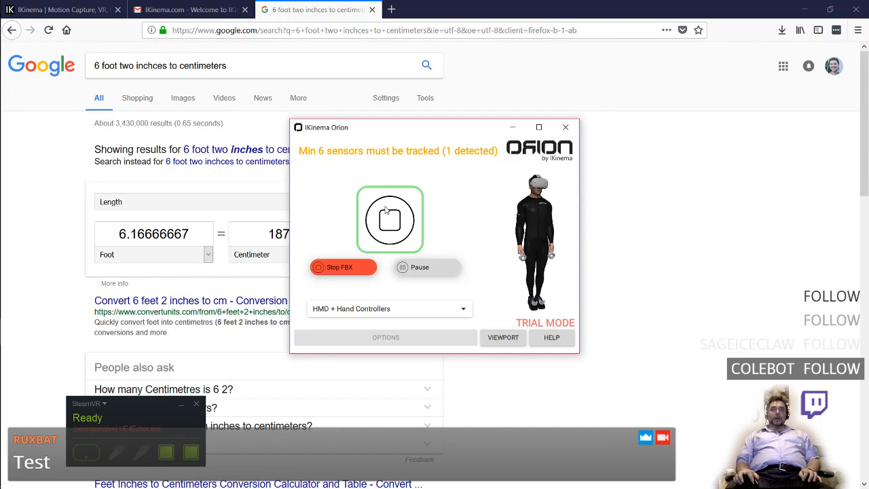
click(347, 269)
click(392, 240)
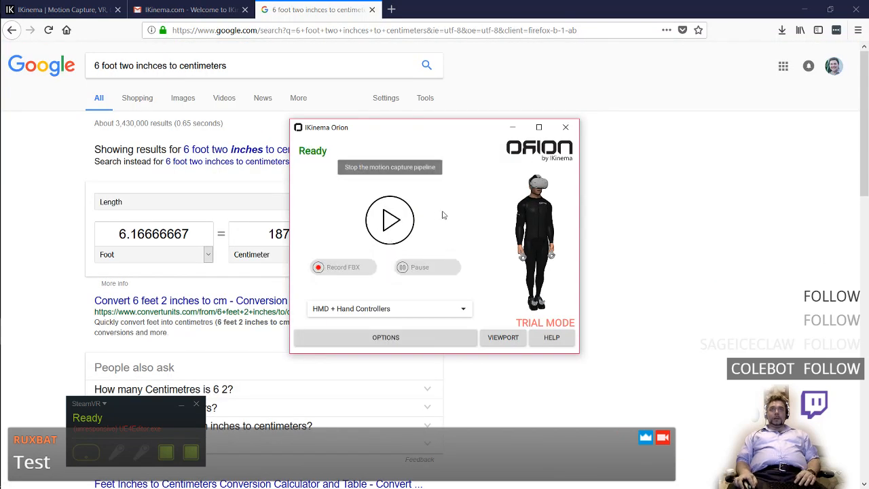
- Restart the motion capture in Orion with the HMD + Hand Controllers configuration
click(405, 306)
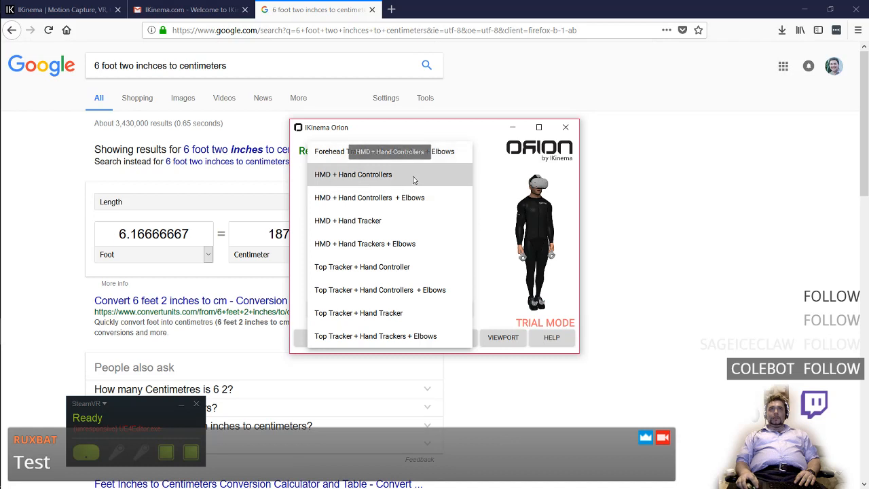
click(414, 178)
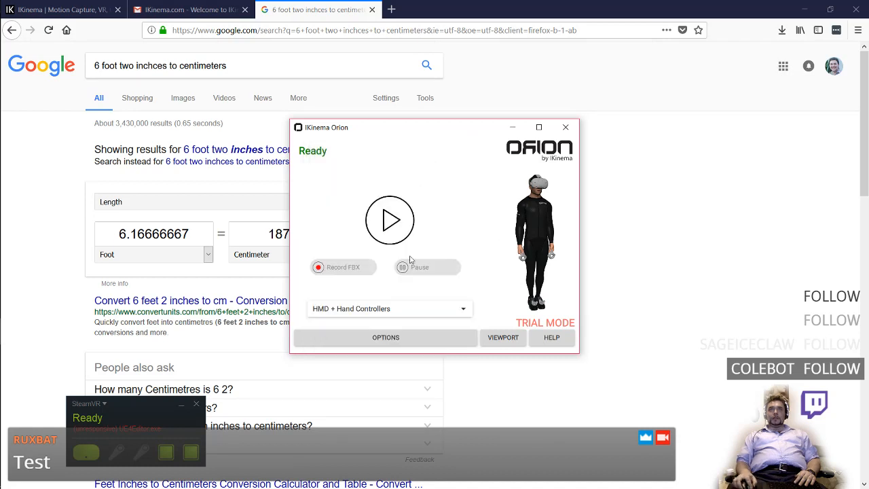
click(389, 225)
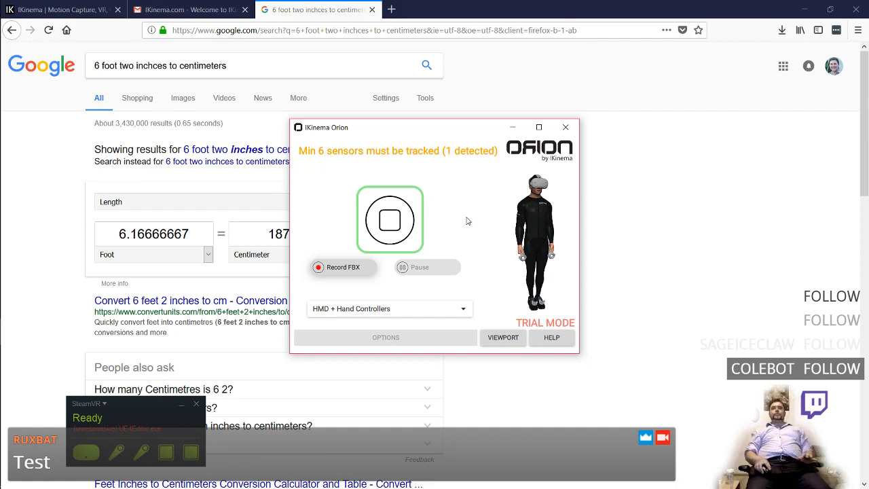
click(393, 307)
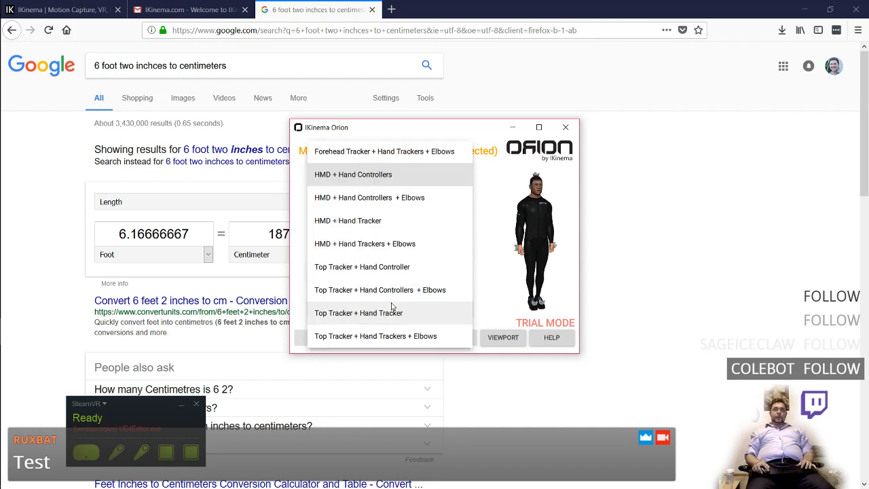
click(484, 285)
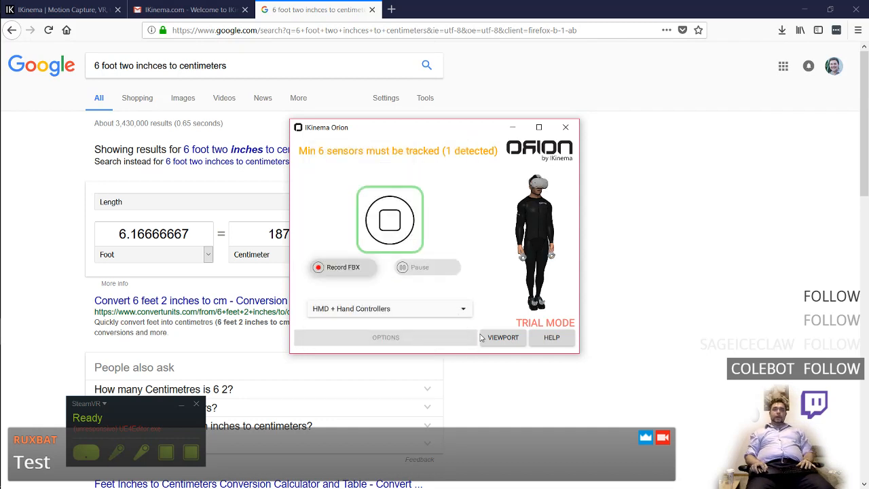
- Open Orion's 3D viewport full screen and examine the tracked headset and hand controller up close
click(500, 337)
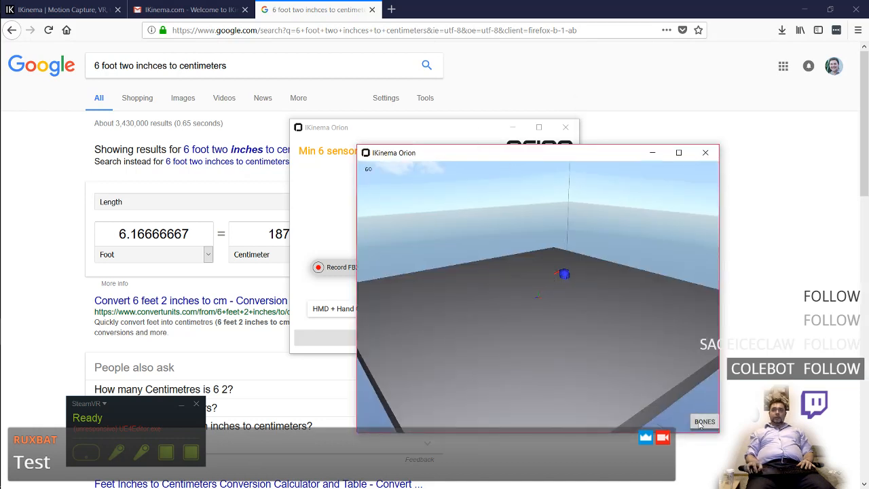
double_click(613, 156)
scroll(498, 236, up, 2)
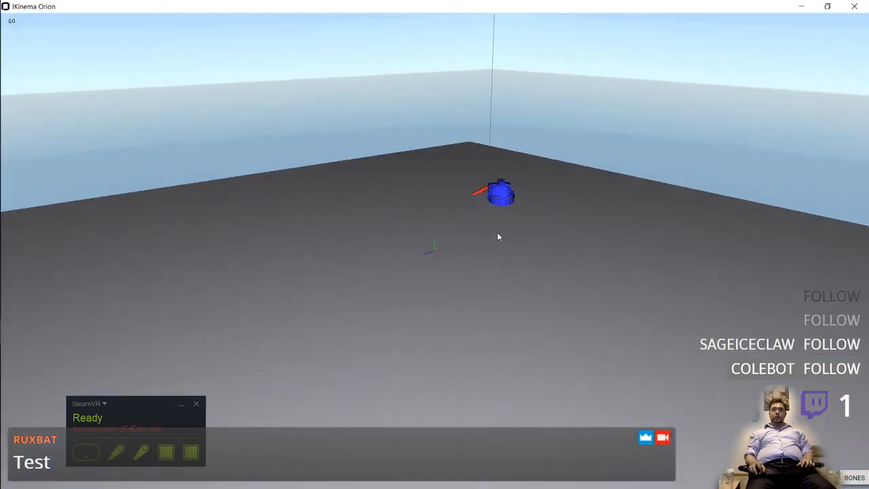
scroll(498, 236, up, 2)
drag(550, 231, 550, 232)
right_drag(551, 232, 548, 190)
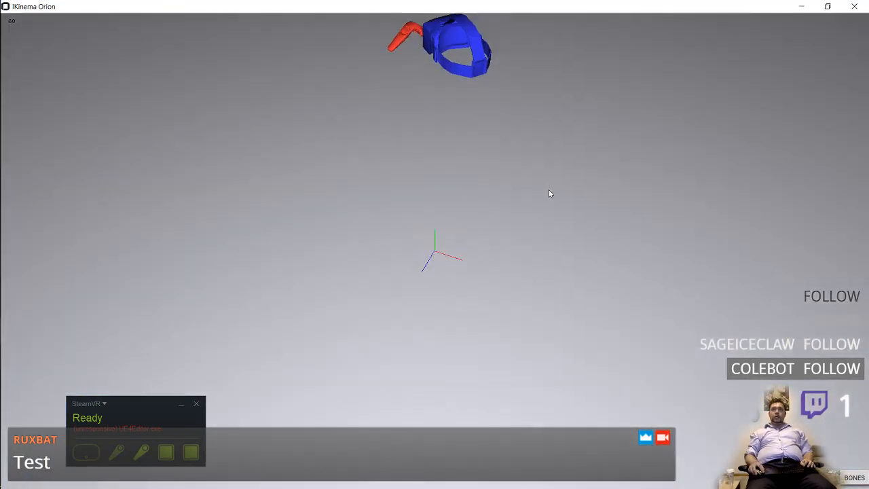
middle_drag(548, 189, 523, 296)
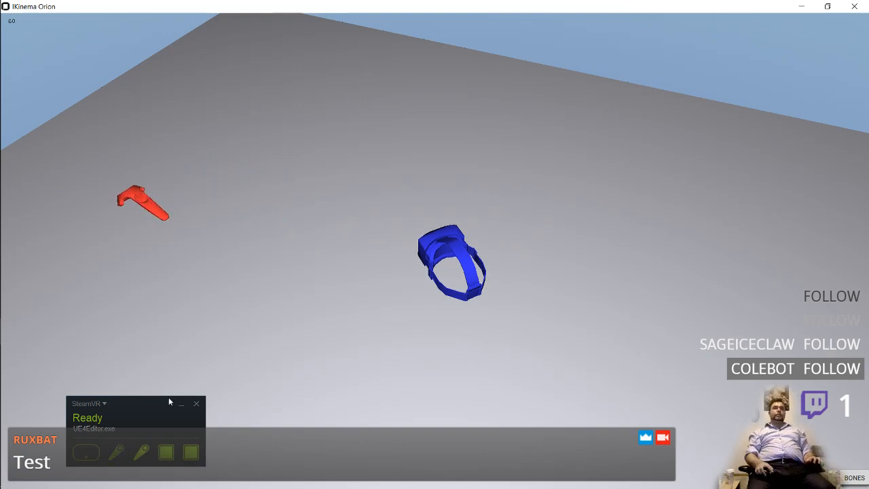
- Return to the Orion control window and switch the tracking configuration to Forehead Tracker + Hand Controller
click(101, 401)
click(112, 400)
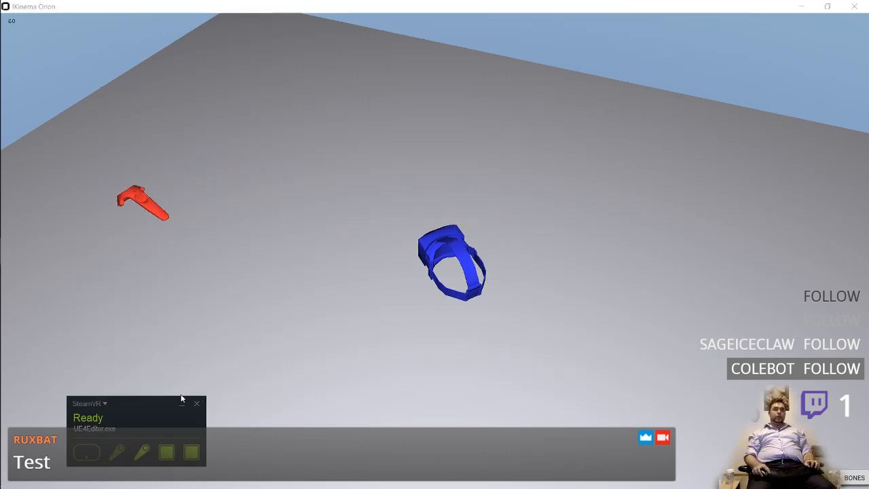
key(alt+Tab)
click(461, 224)
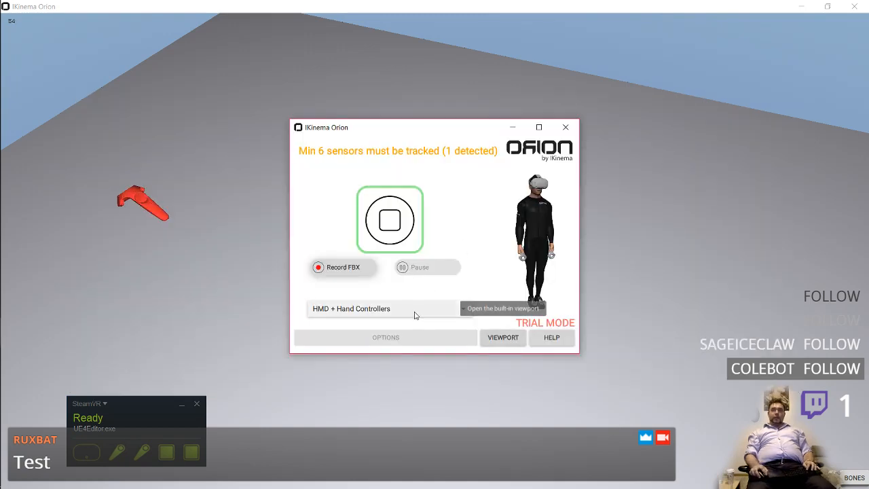
click(382, 314)
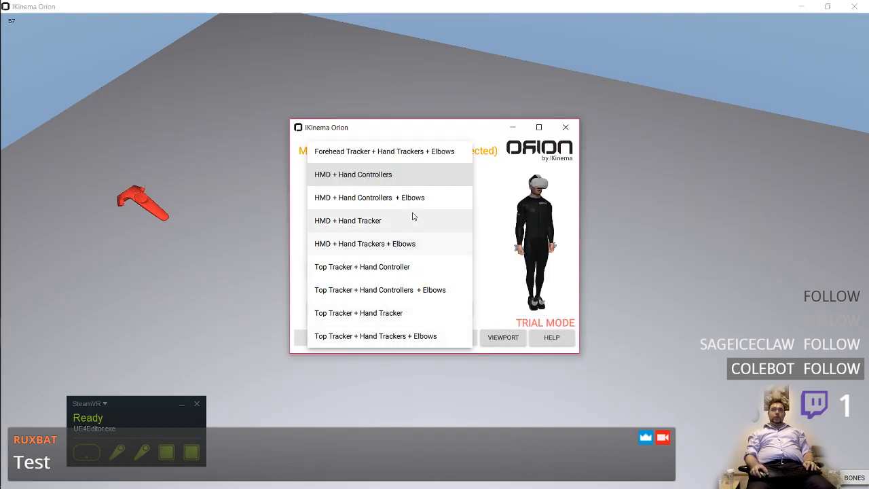
click(429, 178)
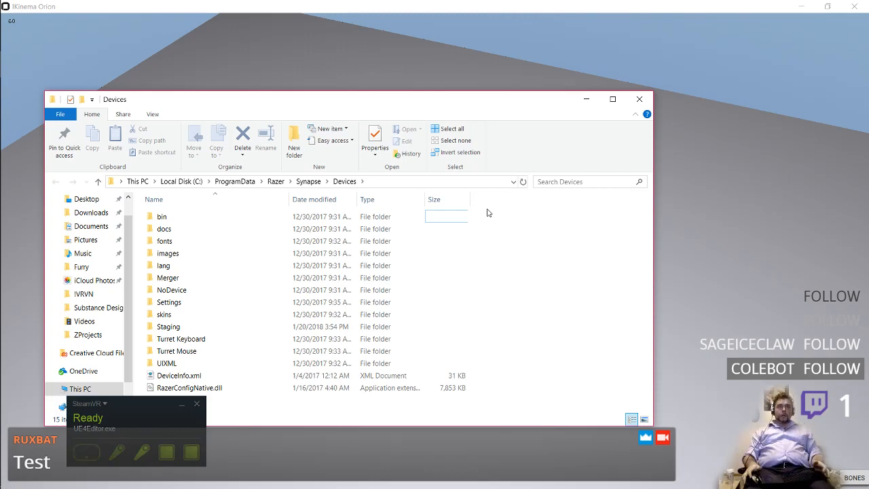
- Close the Razer Devices folder window and stop Orion's motion capture, moving its control window clear of the actor's face
click(639, 100)
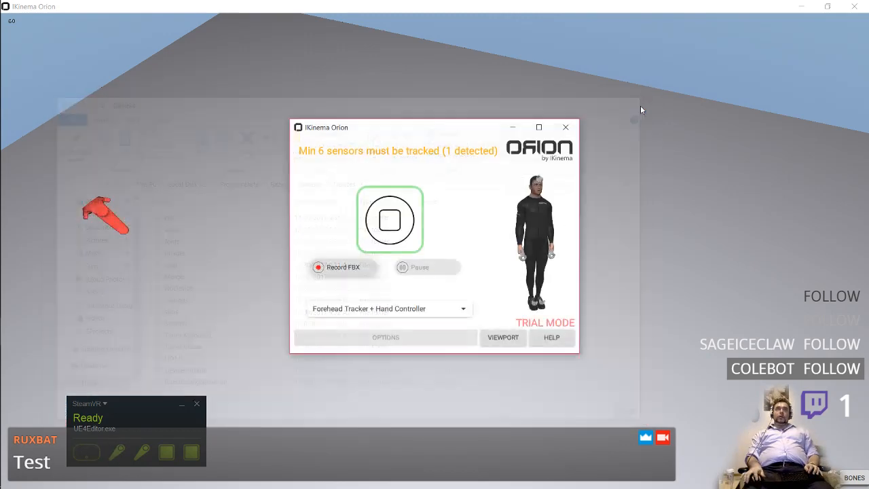
click(394, 231)
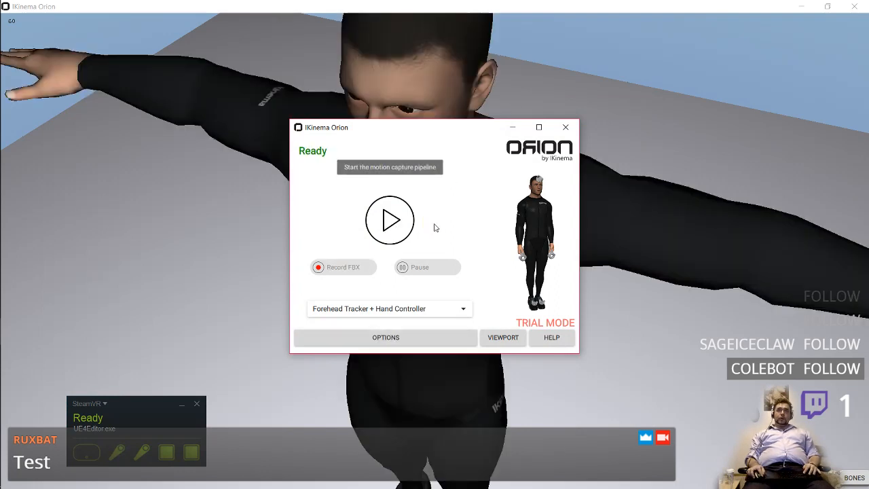
drag(471, 132, 406, 193)
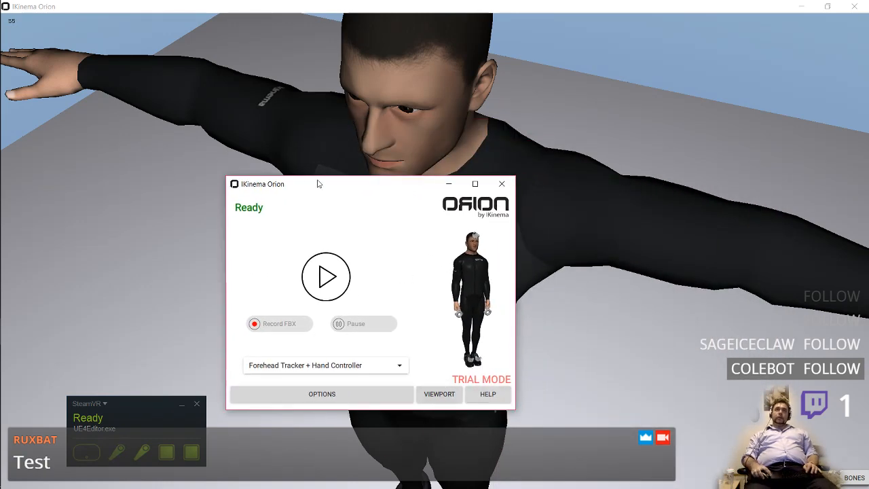
click(235, 184)
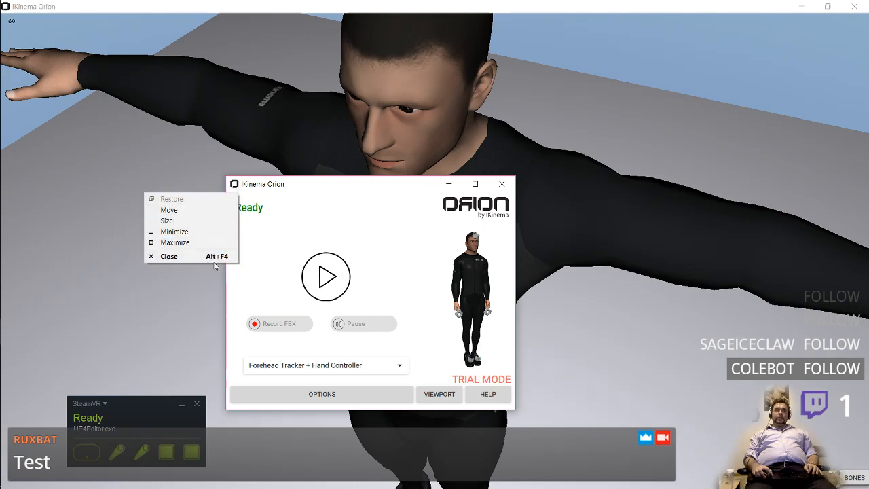
- Switch to Firefox and close the Gmail tab with the IKinema welcome e-mail
key(alt+Tab)
key(ctrl+shift+Tab)
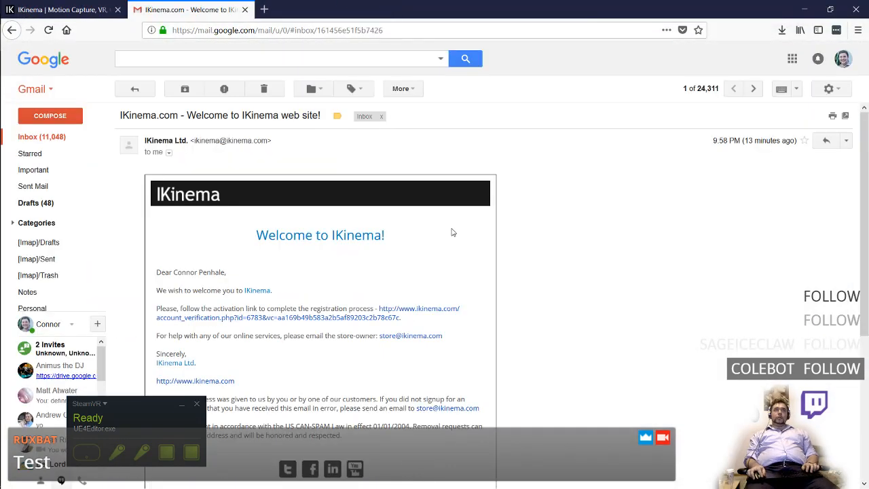
key(ctrl+w)
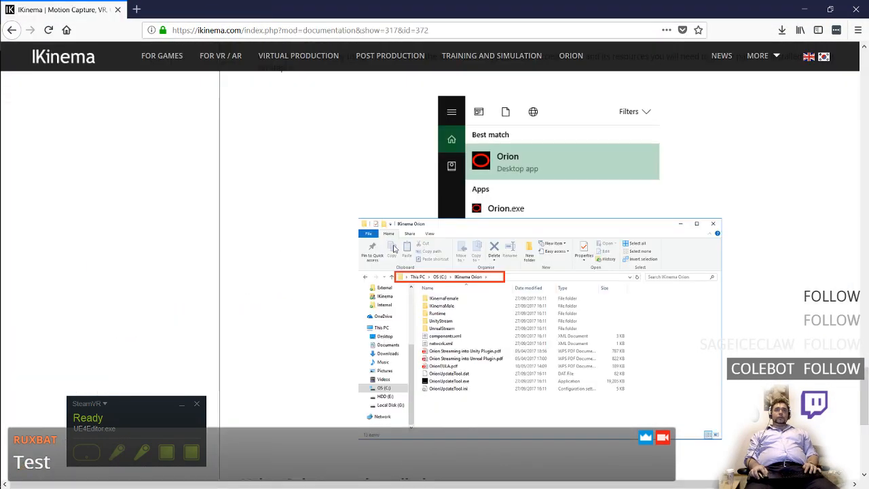
- Open the Orion documentation page "Setting up Orion in Unreal for an immersive experience" and look through it
scroll(391, 240, up, 20)
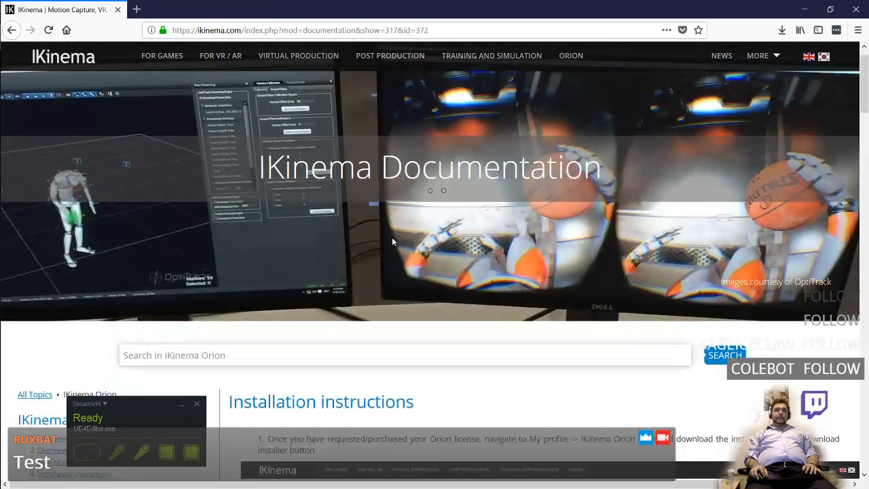
scroll(327, 283, down, 7)
scroll(326, 283, up, 3)
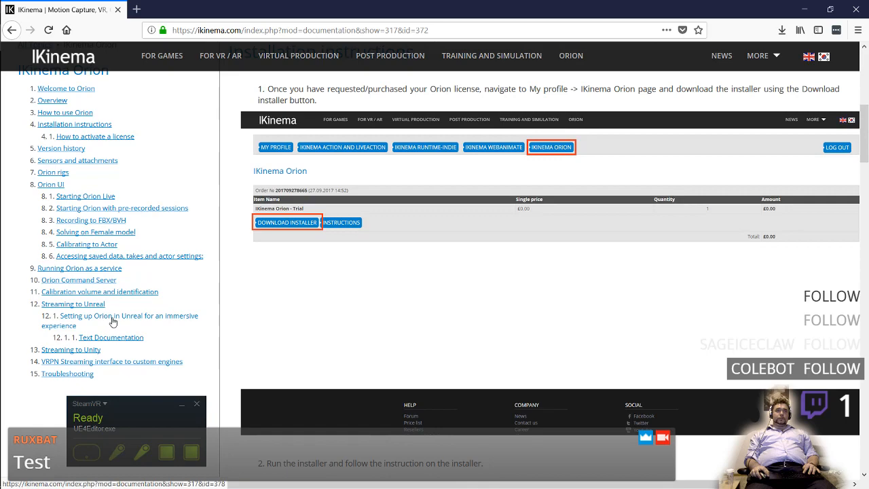
click(113, 321)
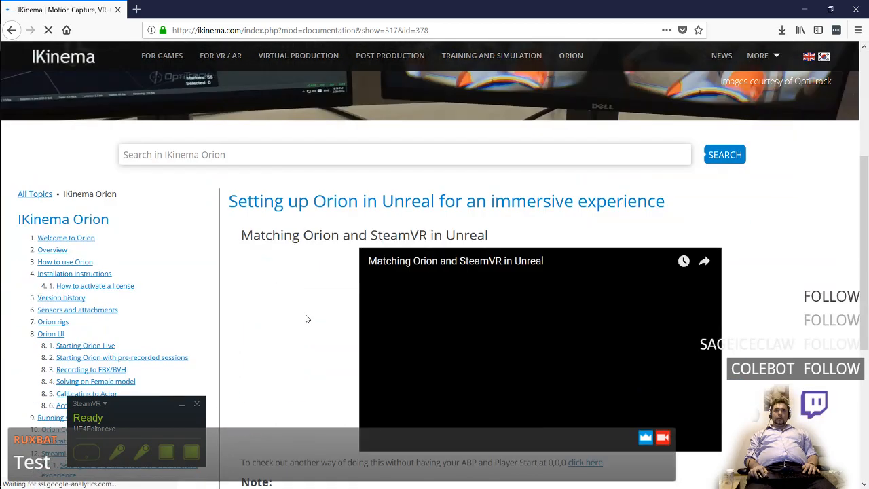
scroll(316, 319, down, 3)
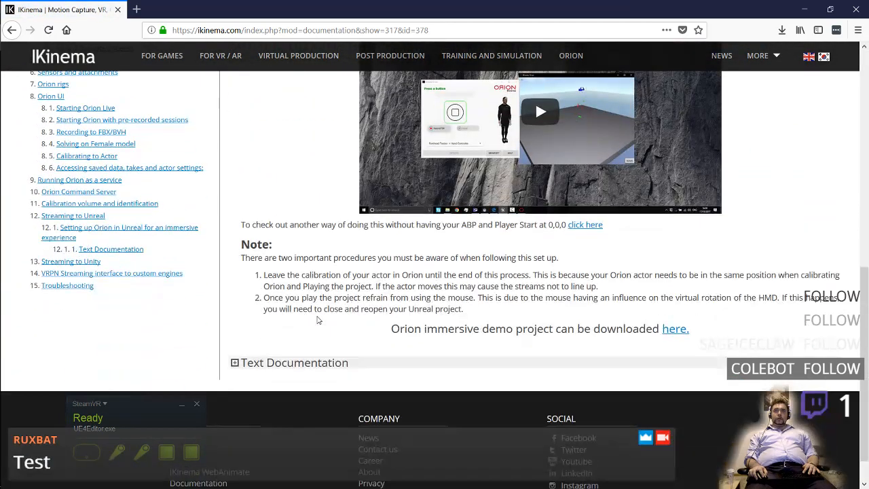
- Recheck the installation instructions and immersive setup notes, and open the documentation page on accessing saved data, takes and actor settings
key(alt+Left)
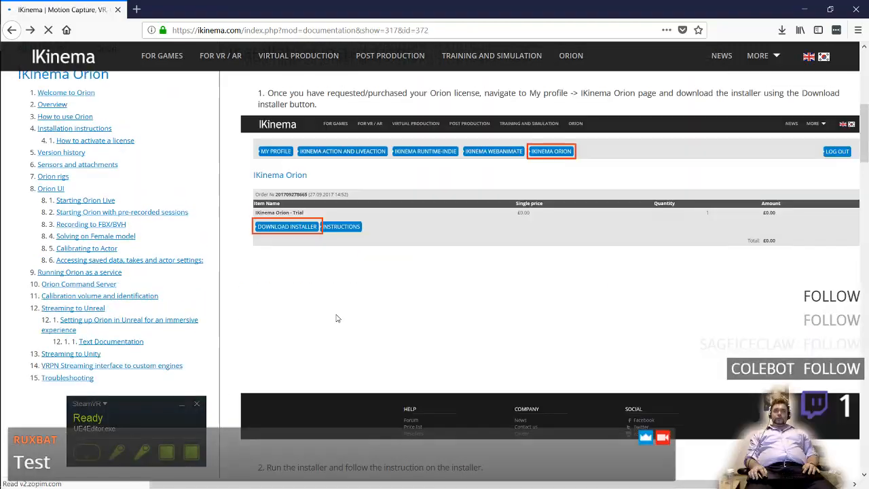
scroll(337, 318, down, 10)
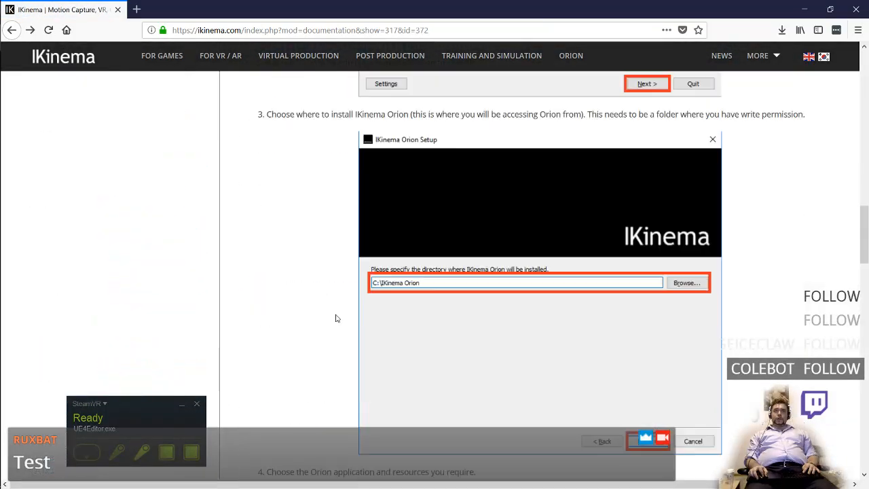
key(alt+Right)
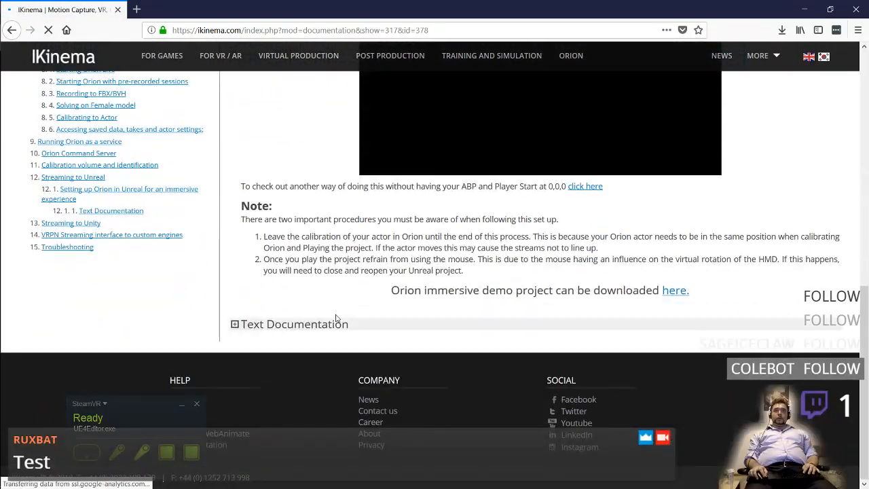
scroll(336, 318, down, 4)
scroll(335, 318, up, 1)
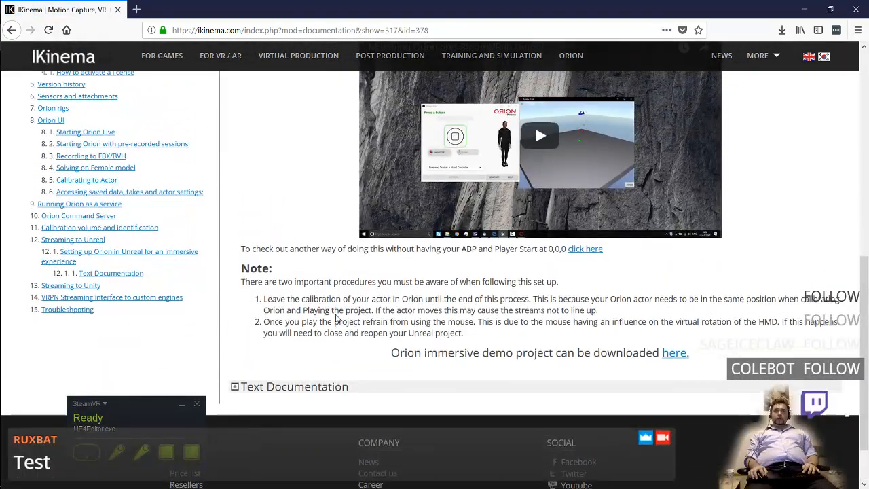
scroll(328, 354, up, 1)
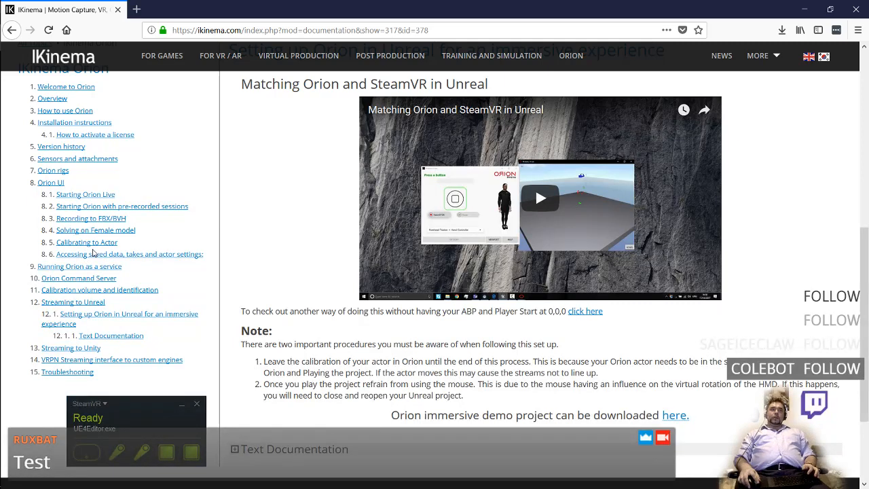
click(93, 253)
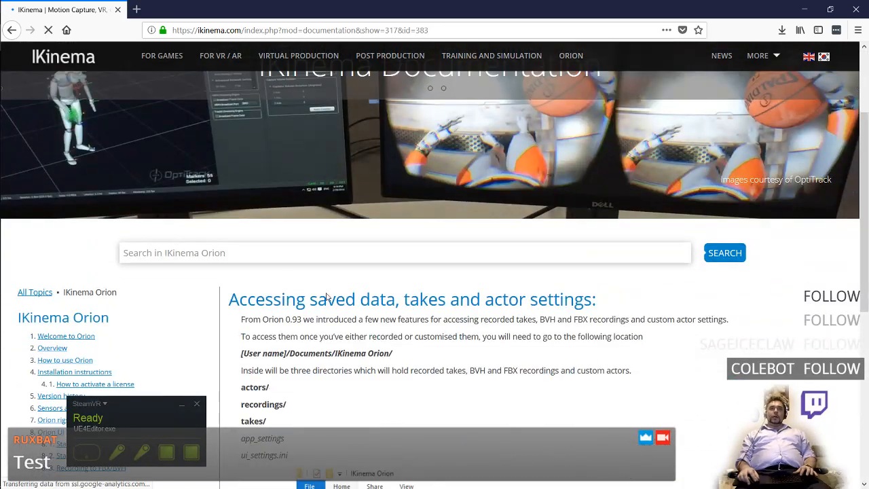
- Open a File Explorer window and go to the Program Files folder on Local Disk (C:)
key(alt+Tab)
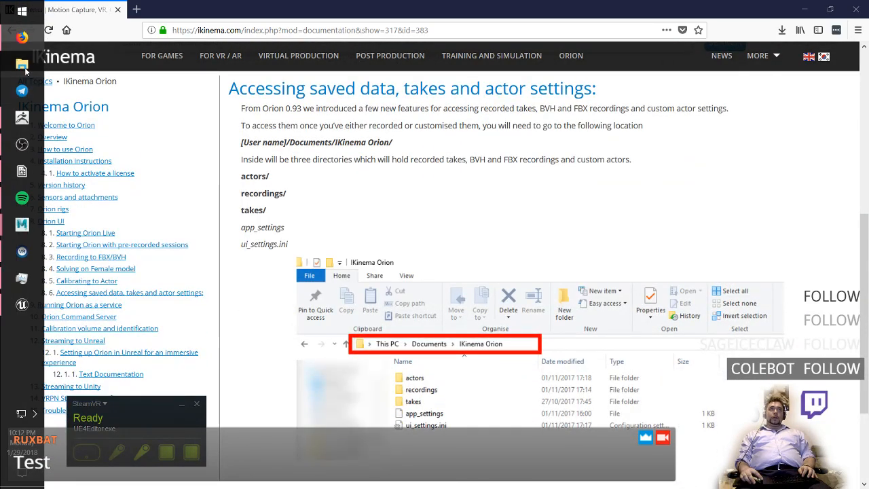
click(24, 68)
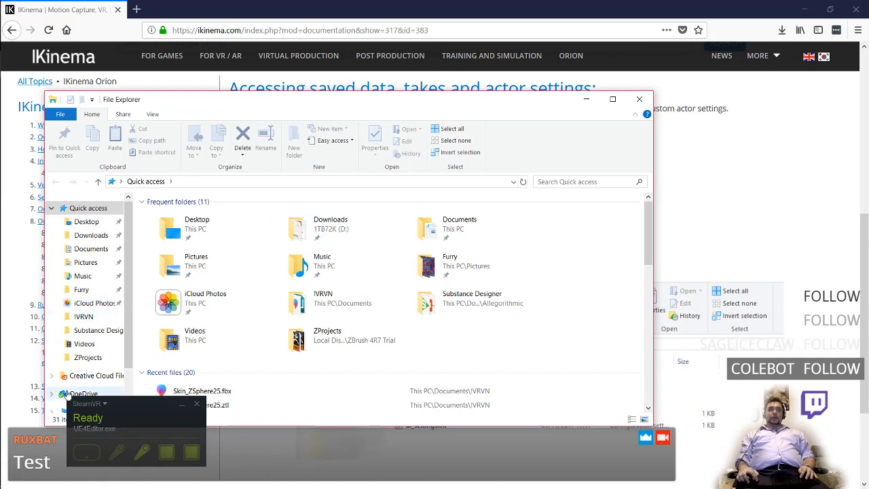
click(63, 410)
double_click(325, 339)
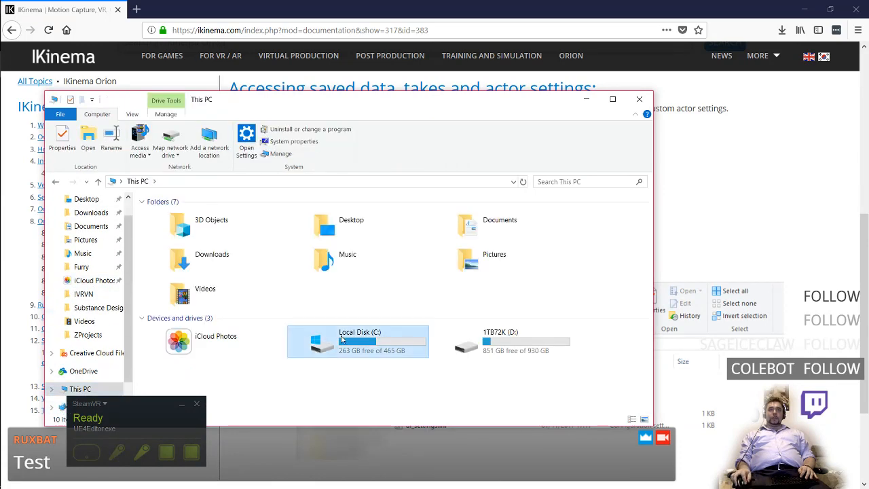
double_click(240, 279)
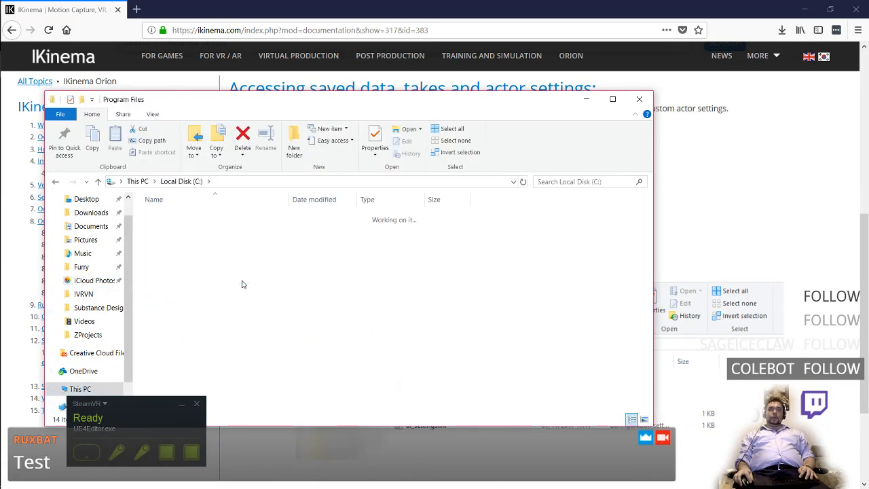
- Open the IKinema Orion folder and browse into IKinemaMale and its IKinemaMale.fbm subfolder to inspect the contents
click(230, 295)
key(i)
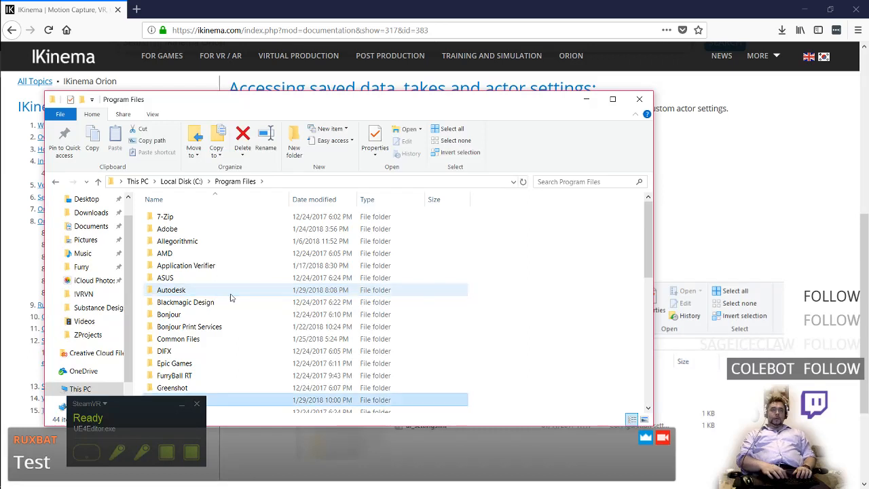
scroll(230, 296, down, 3)
double_click(219, 302)
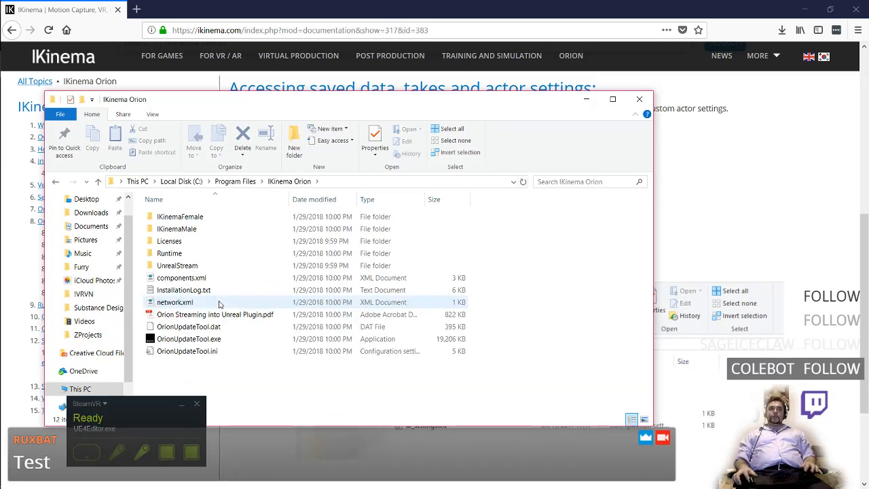
double_click(218, 230)
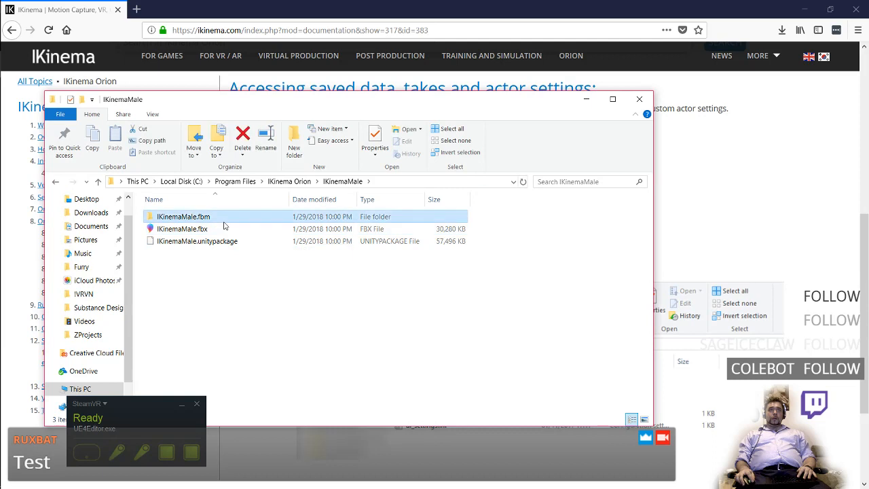
double_click(220, 218)
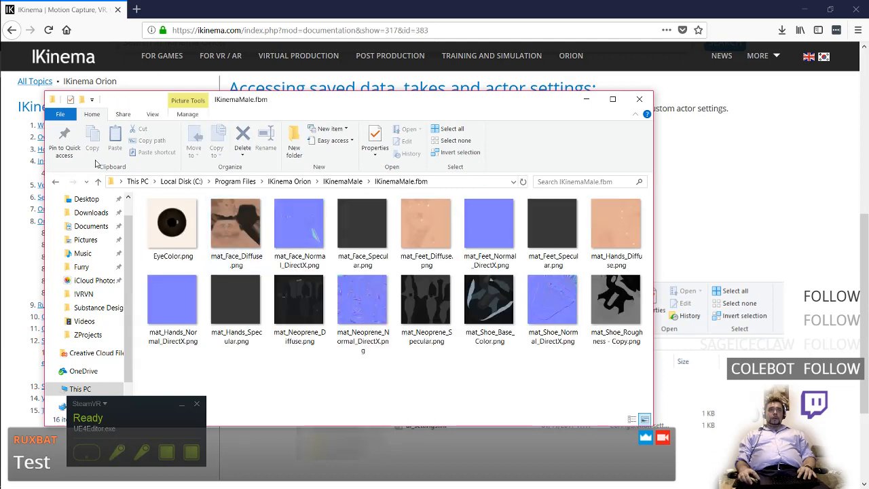
- Browse from the IKinemaMale texture folder to the OrionStreamer plugin folder under UnrealStream 4.18 in the IKinema Orion installation
click(56, 181)
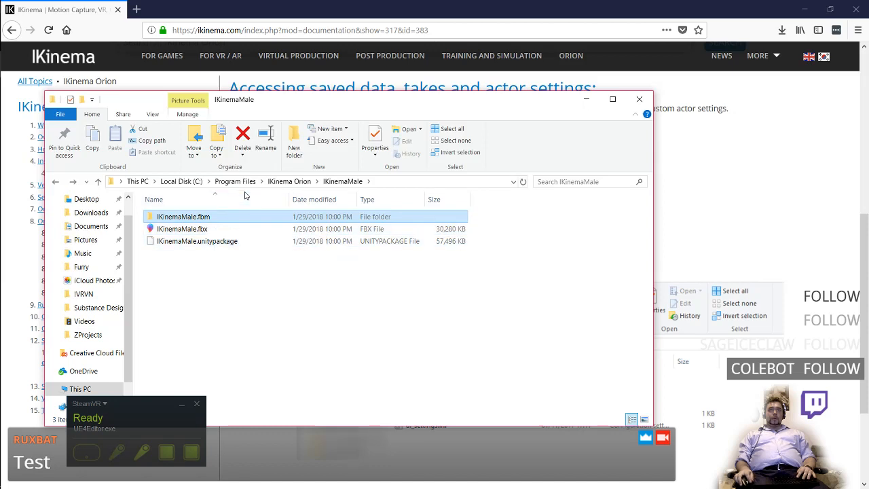
click(292, 181)
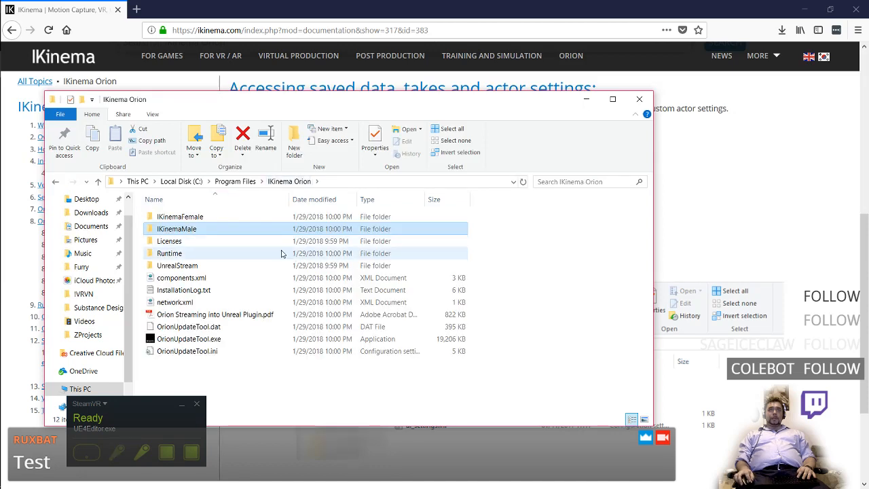
double_click(250, 266)
double_click(234, 240)
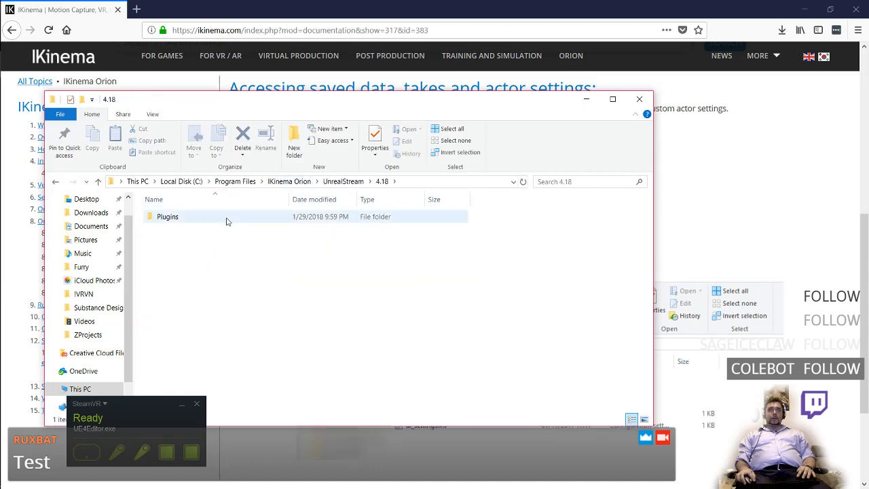
double_click(228, 217)
double_click(252, 218)
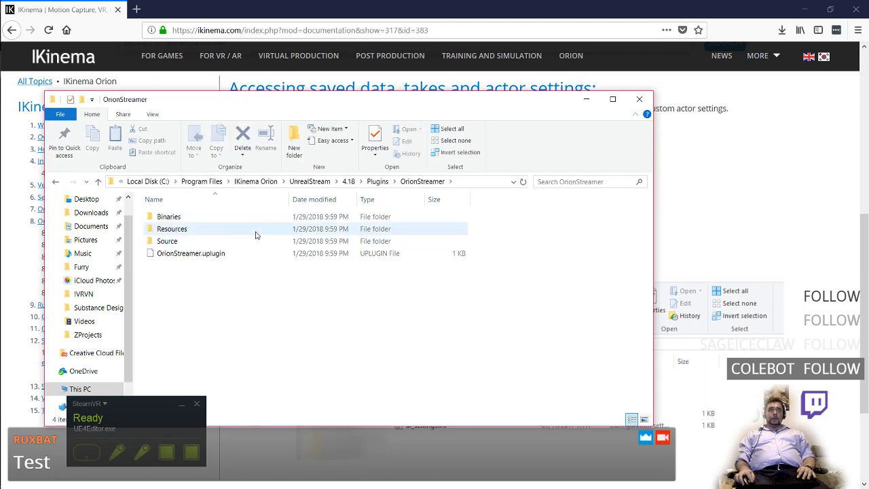
- Examine the OrionStreamer plugin's Resources and Source folders, including ThirdParty, and open the Win64 folder inside Binaries
double_click(256, 234)
key(alt+Left)
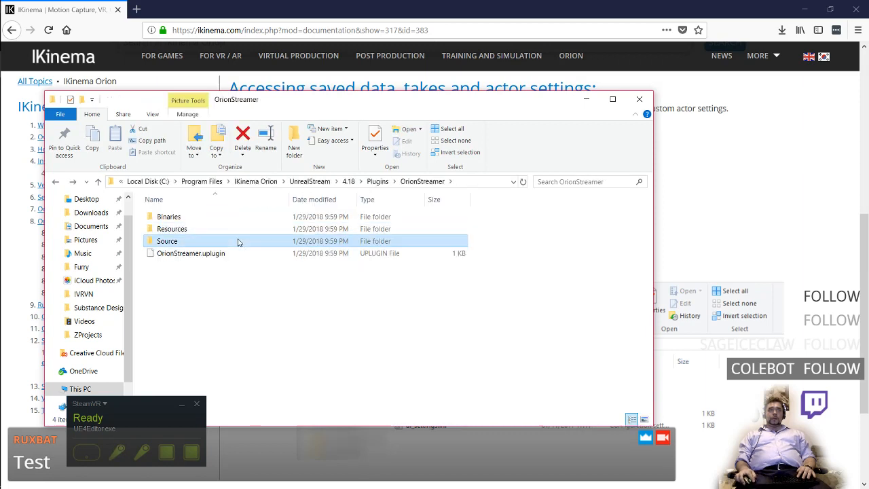
double_click(237, 241)
double_click(239, 241)
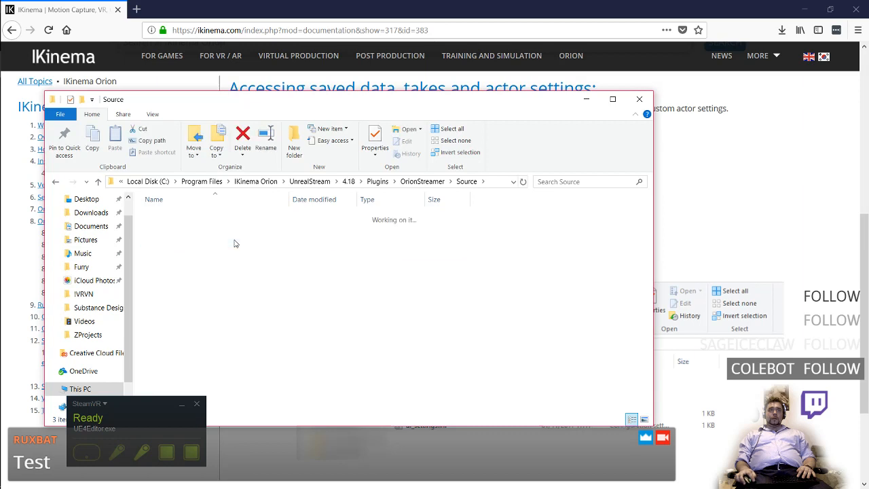
key(alt+Left)
double_click(226, 241)
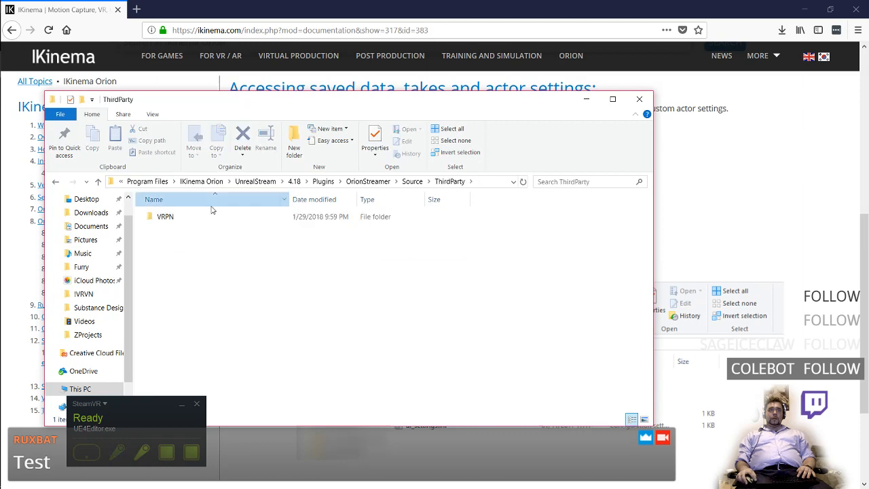
double_click(211, 217)
key(alt+Left)
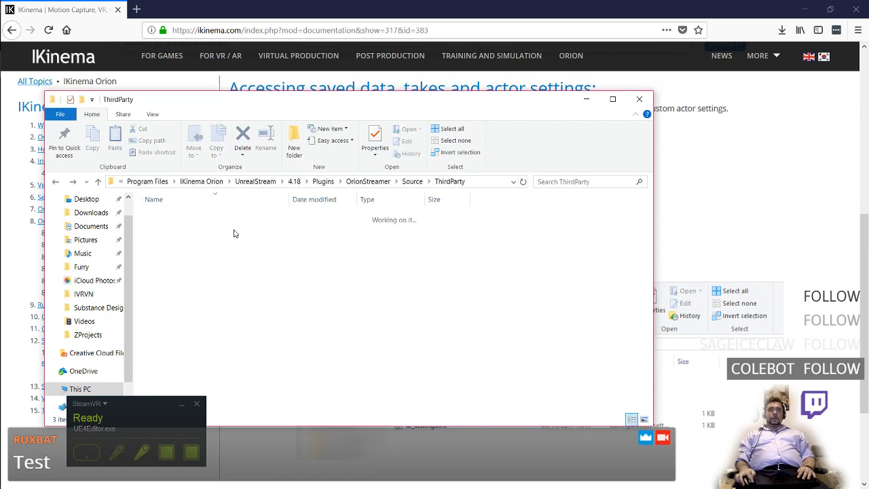
key(alt+Left)
key(alt+Left)
double_click(239, 219)
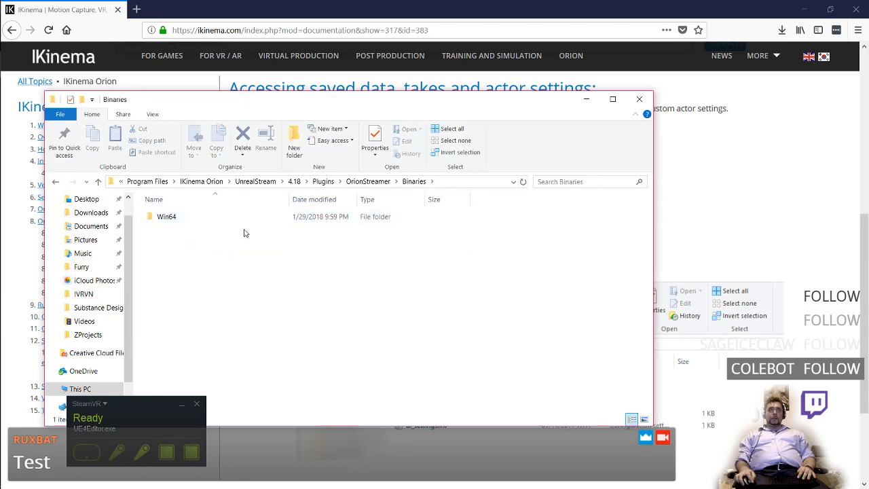
double_click(245, 217)
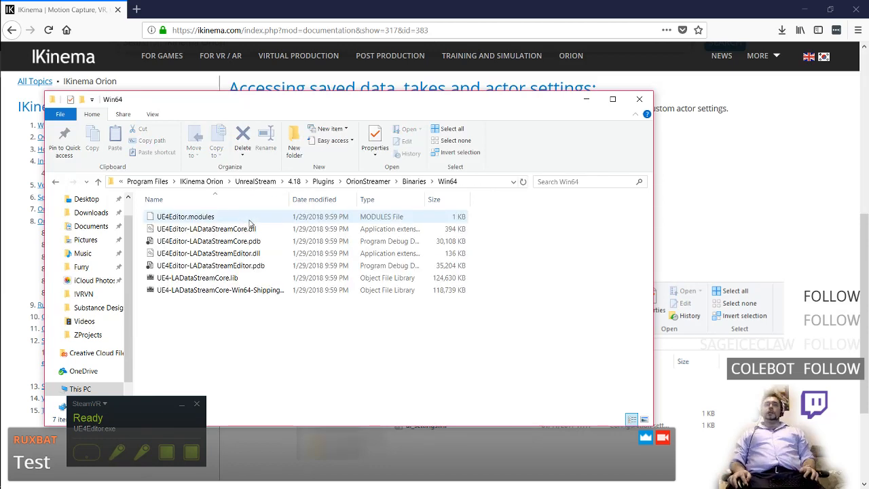
key(ctrl+super+Right)
key(ctrl+super+Right)
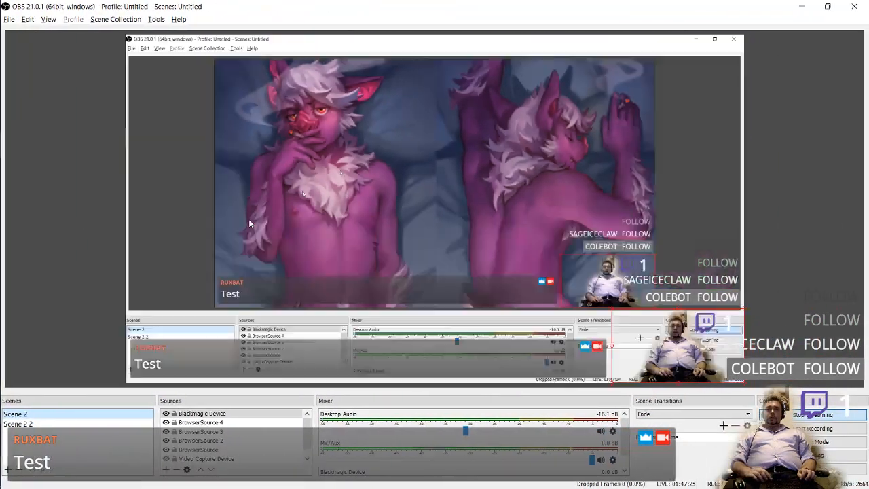
key(ctrl+super+Left)
key(ctrl+super+Left)
key(ctrl+super+Left)
key(ctrl+super+Right)
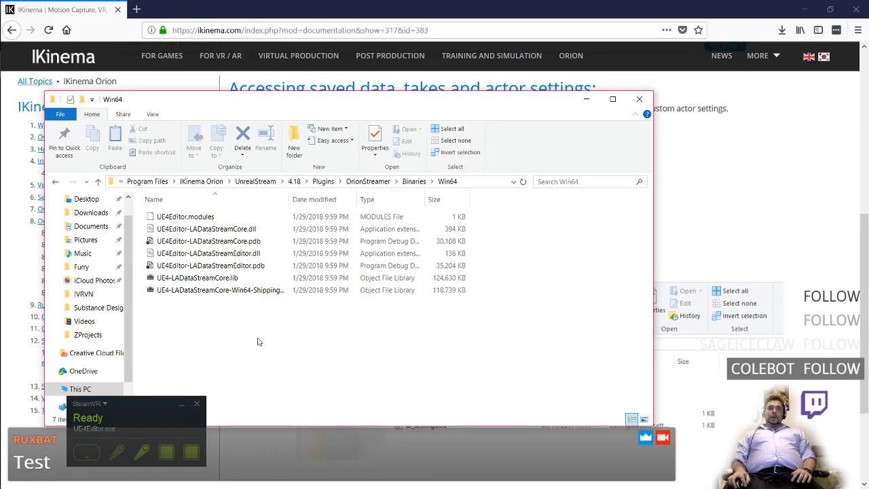
- Close the plugin folder window and open the Sensors and attachments page of the IKinema Orion documentation
click(639, 100)
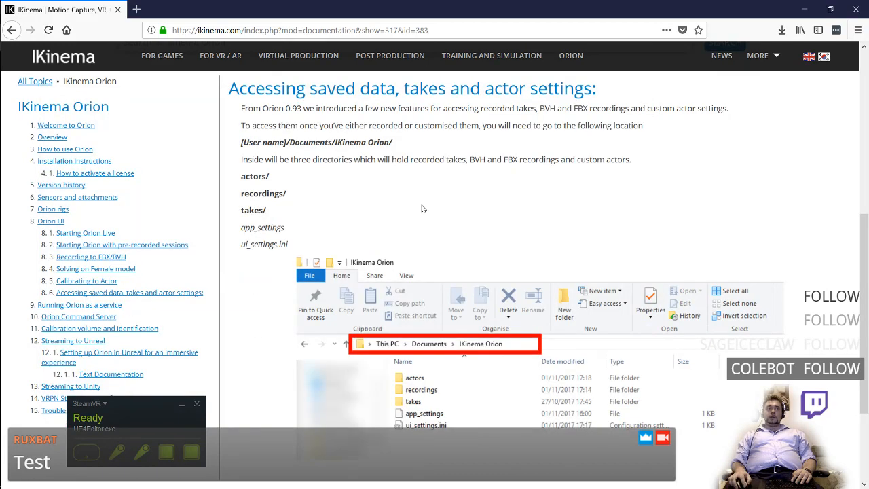
scroll(172, 232, down, 3)
scroll(173, 233, up, 1)
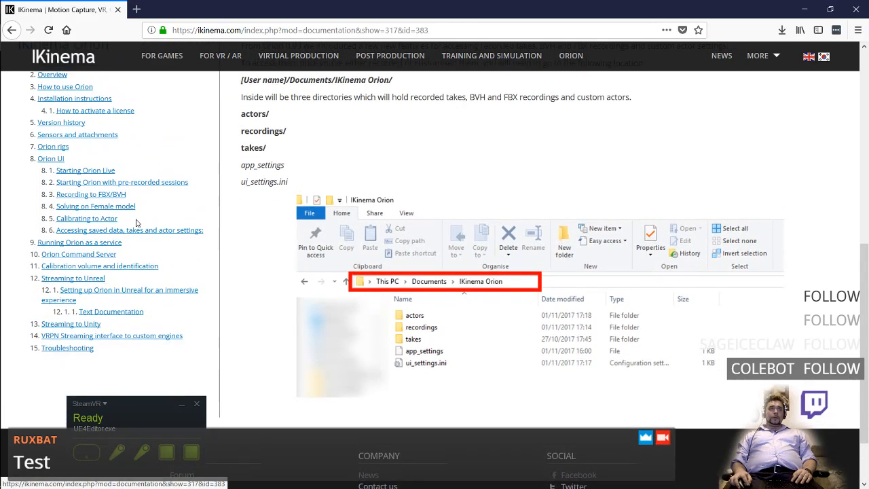
scroll(135, 217, up, 2)
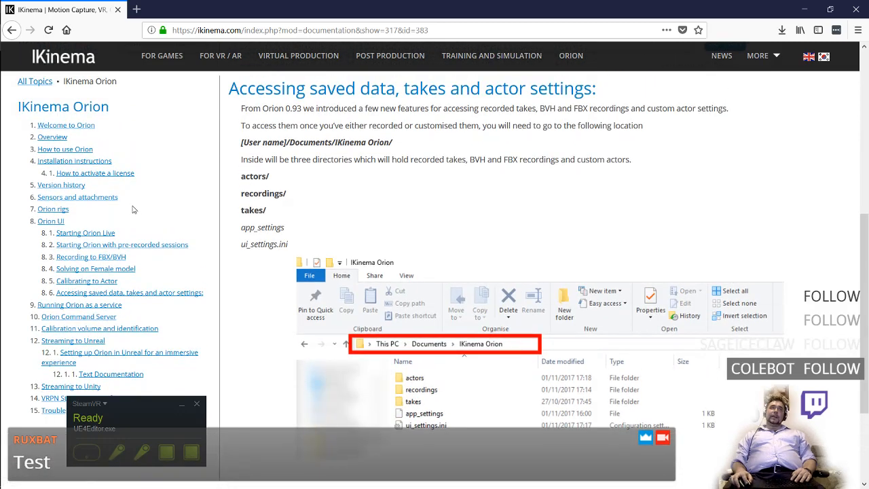
click(74, 198)
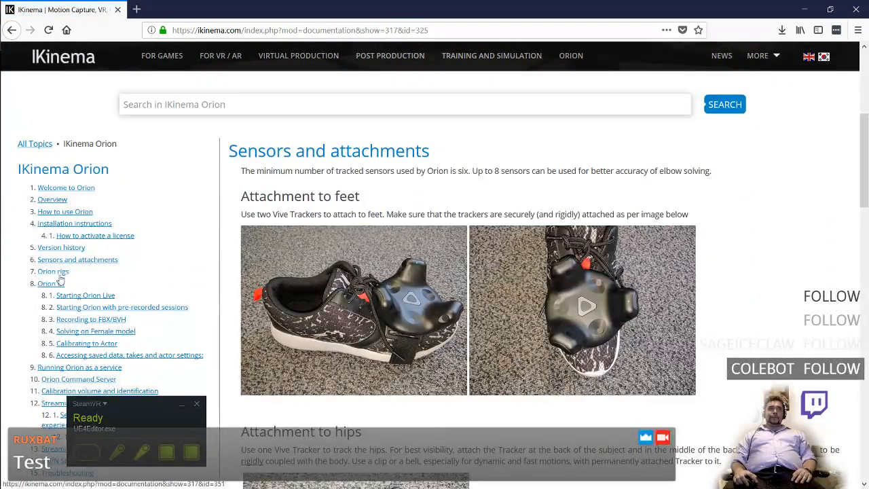
- Open the Orion rigs documentation page and review the supported rig types and tracker placements
click(58, 275)
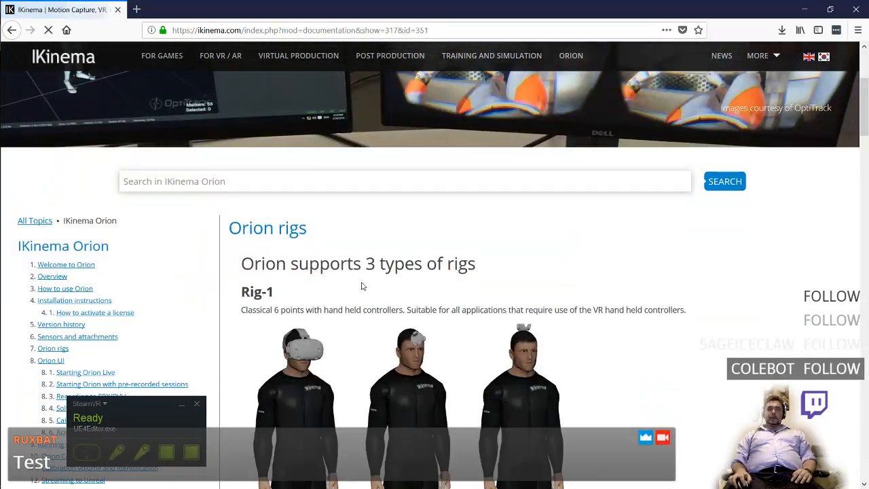
scroll(379, 292, down, 10)
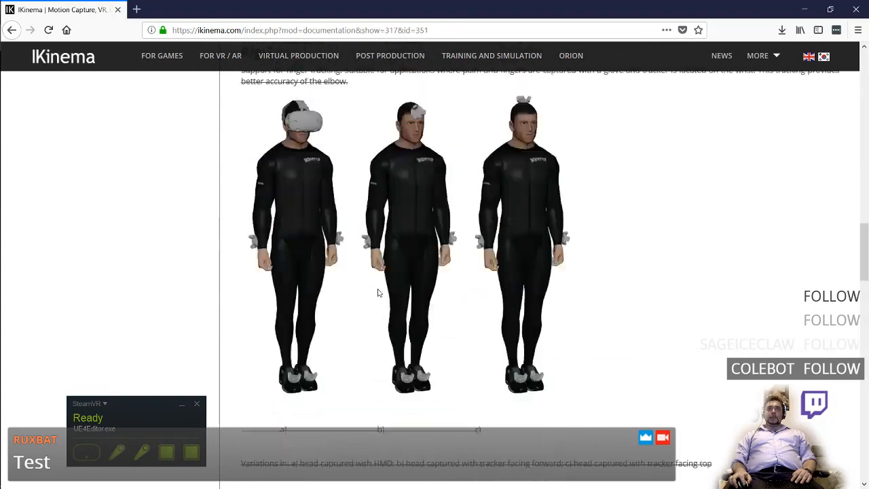
scroll(378, 291, up, 3)
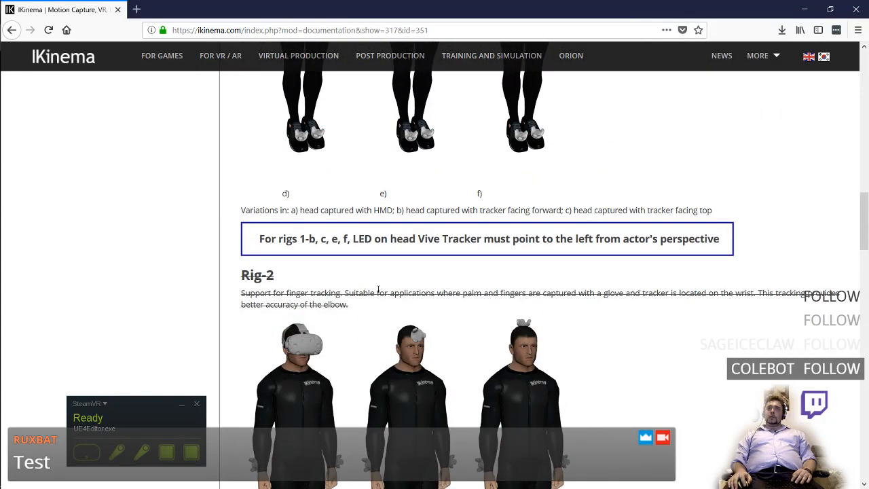
scroll(378, 288, down, 15)
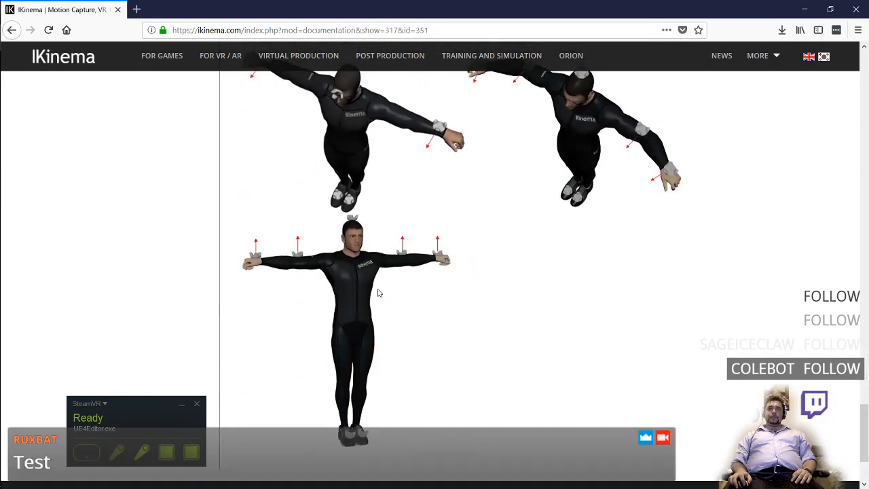
scroll(378, 293, up, 20)
- Search the web in a new browser tab for "ikinimea orion motion data"
key(ctrl+t)
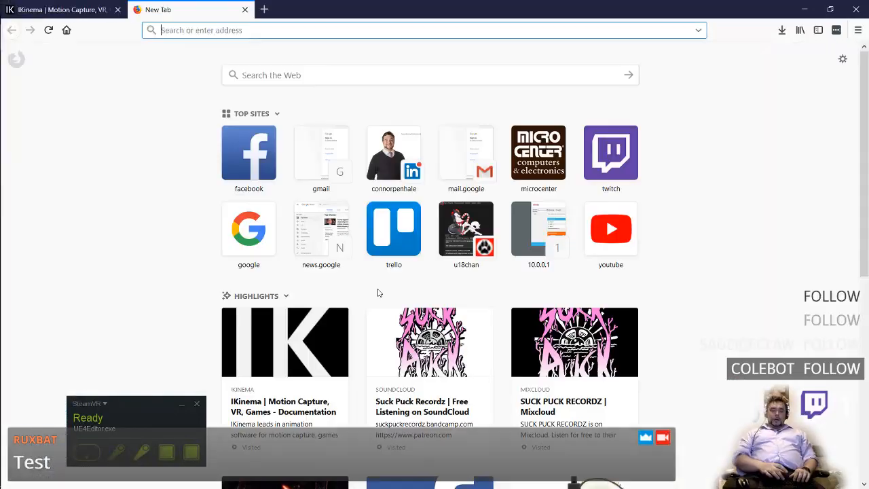
text(iken)
key(BackSpace)
key(BackSpace)
text(i)
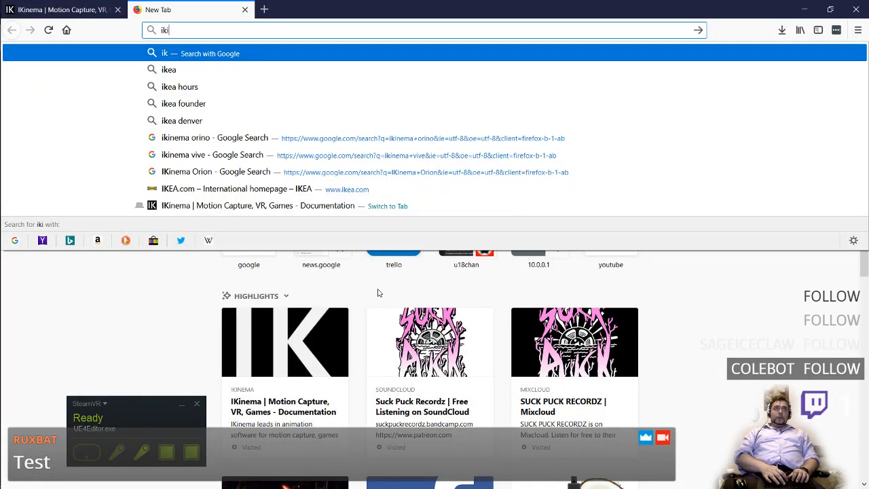
text(nimea orion mot)
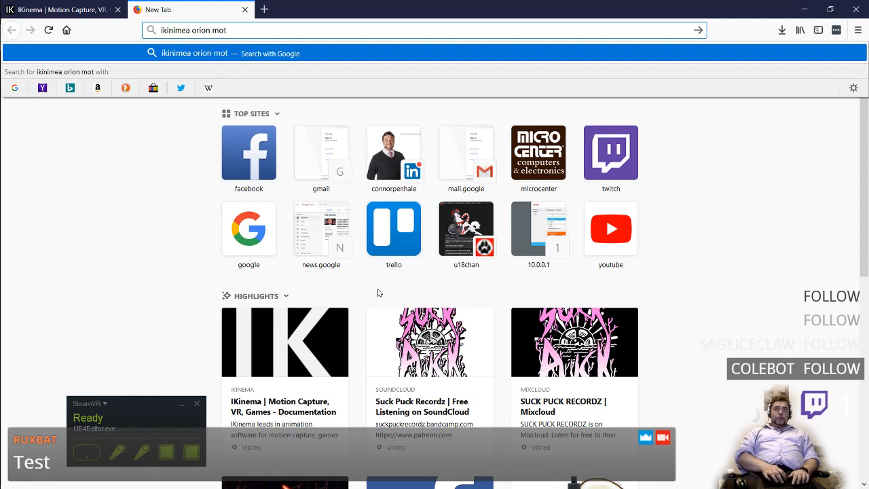
text(ion data)
key(Return)
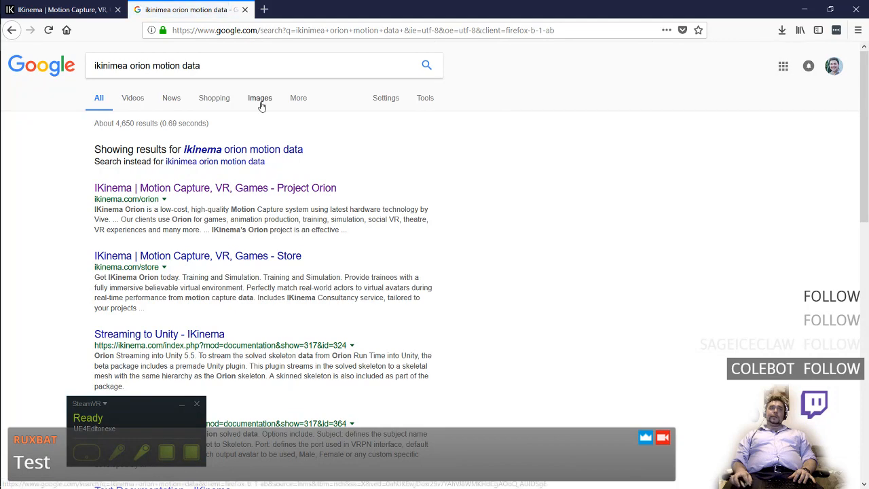
- Accept the corrected spelling and refine the web search to "ikinema orion demo motion data"
click(207, 150)
click(223, 68)
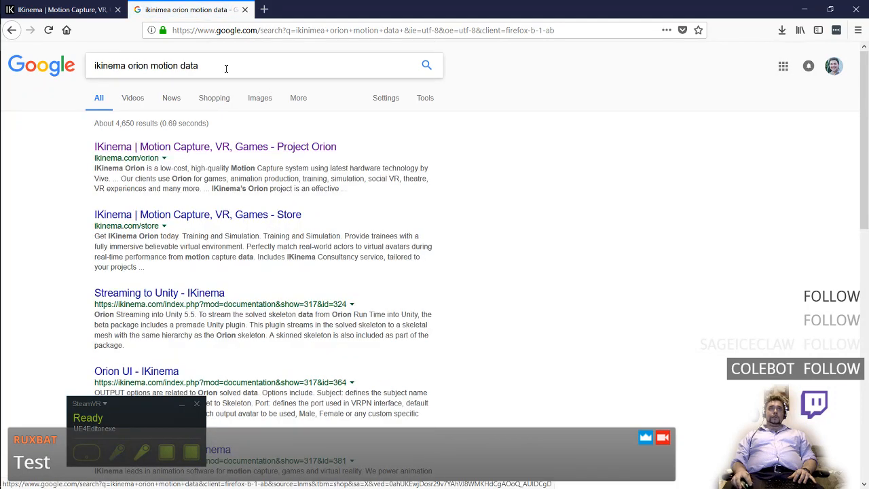
key(BackSpace)
key(BackSpace)
key(BackSpace)
key(BackSpace)
key(BackSpace)
key(BackSpace)
key(BackSpace)
key(BackSpace)
key(BackSpace)
key(BackSpace)
key(BackSpace)
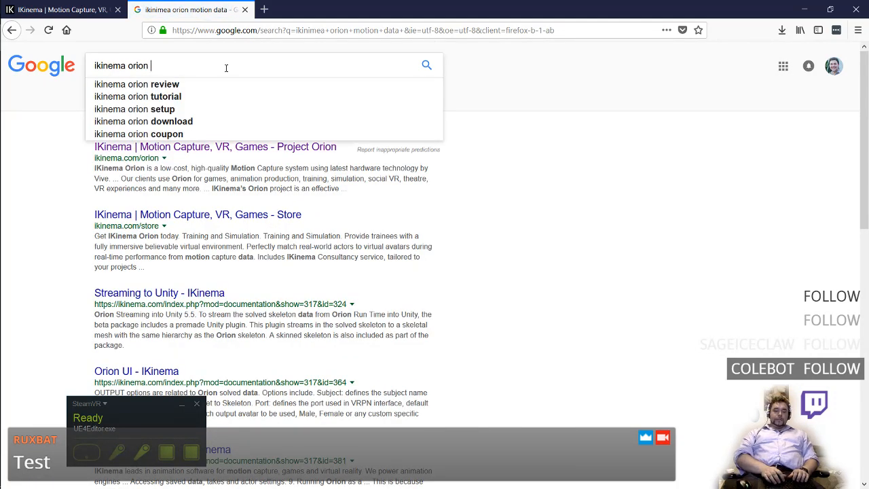
text(demo motion data)
key(Return)
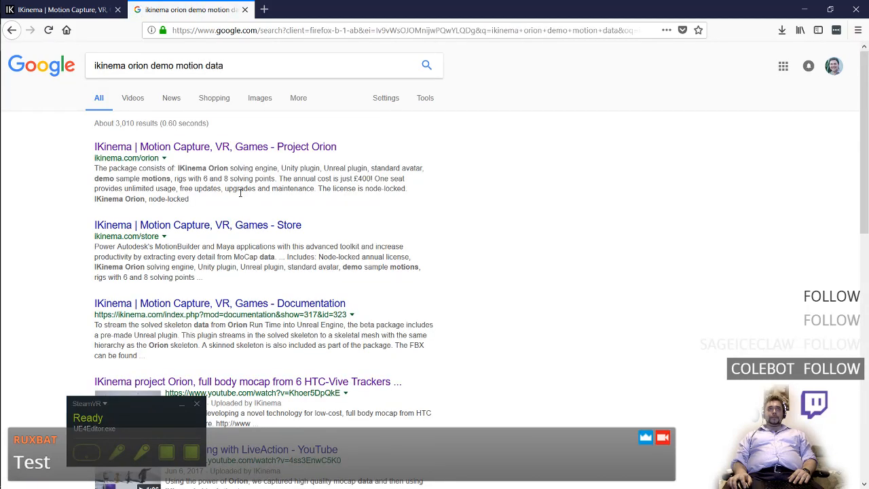
- Open the YouTube result "IKinema project Orion, full body mocap from 6 HTC-Vive Trackers"
scroll(239, 193, down, 2)
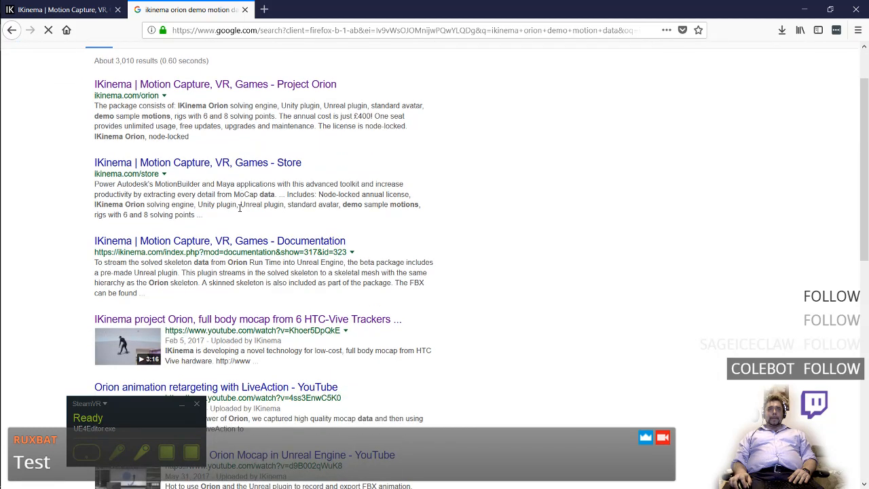
scroll(240, 207, down, 2)
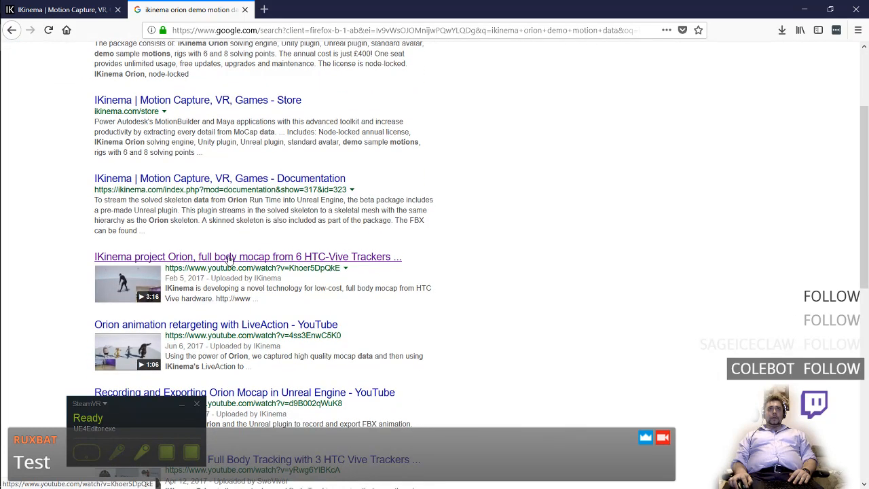
click(230, 258)
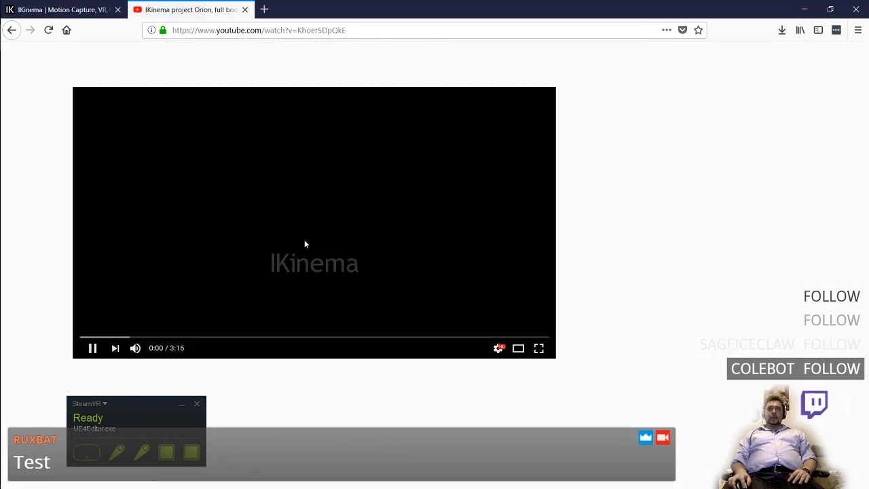
- Expand the video's full description and check it and the comments for motion data information
scroll(302, 245, down, 1)
scroll(302, 247, down, 2)
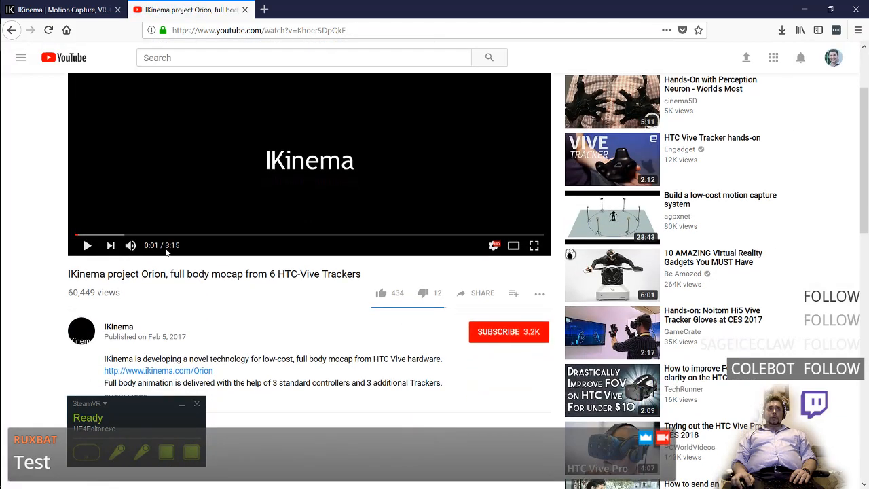
scroll(218, 277, down, 3)
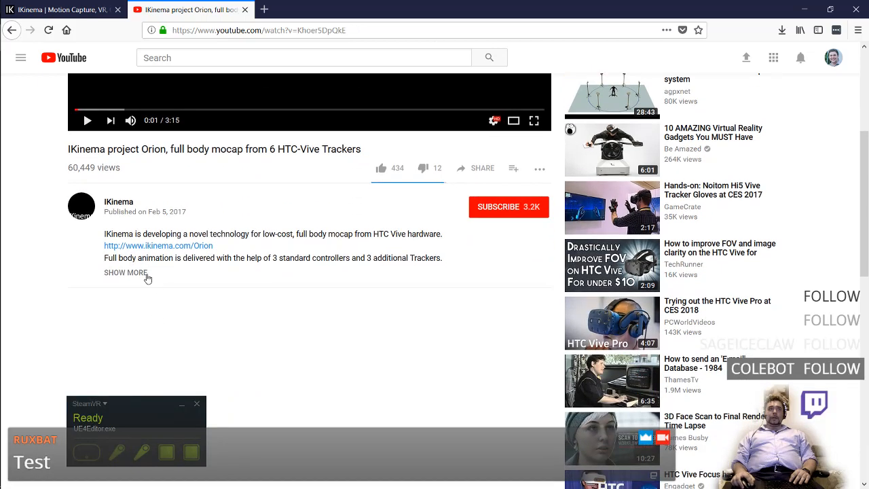
click(144, 275)
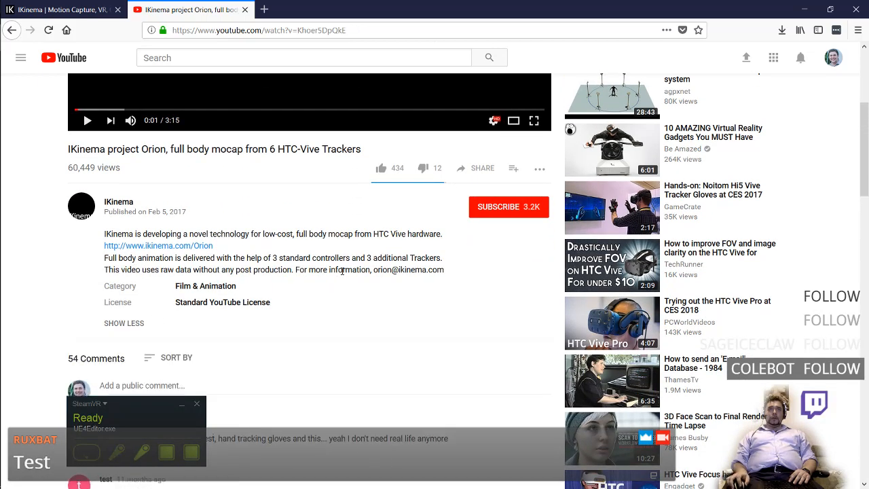
scroll(339, 269, down, 2)
scroll(344, 269, down, 2)
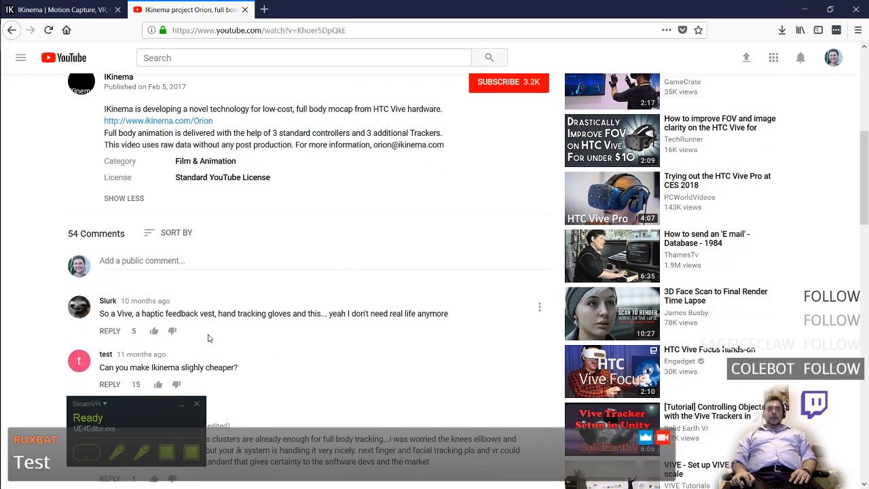
scroll(295, 284, up, 3)
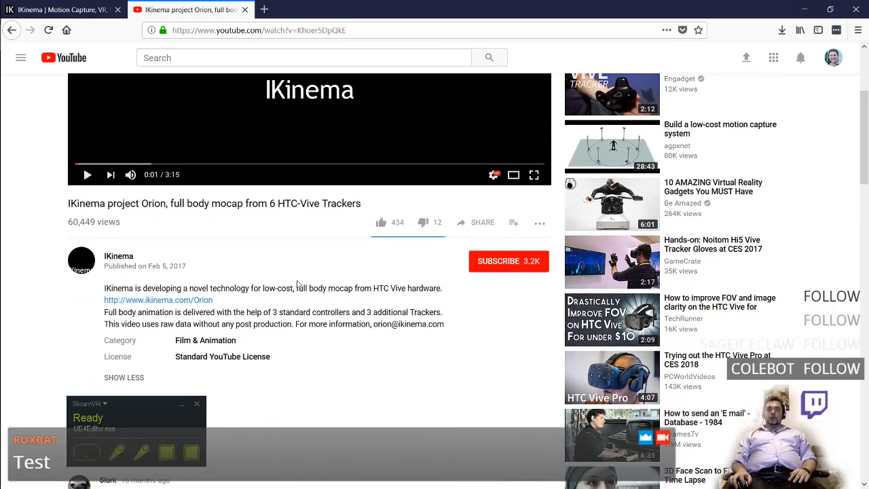
- Review the video's description once more and play the IKinema project Orion video to examine its mocap demo
scroll(297, 284, up, 1)
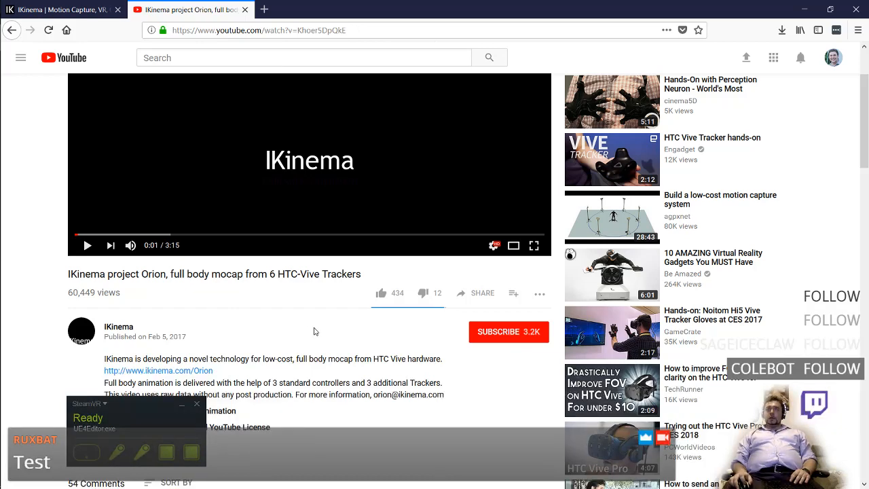
scroll(314, 330, up, 2)
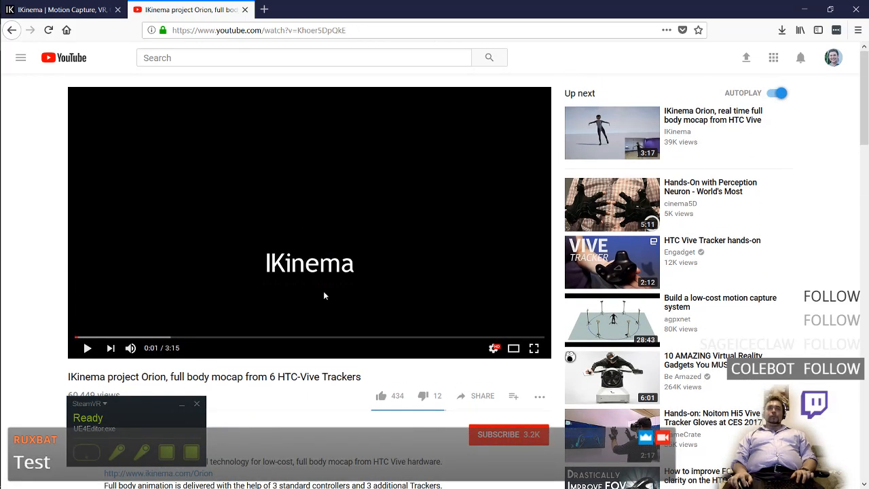
scroll(312, 319, down, 1)
scroll(298, 349, down, 2)
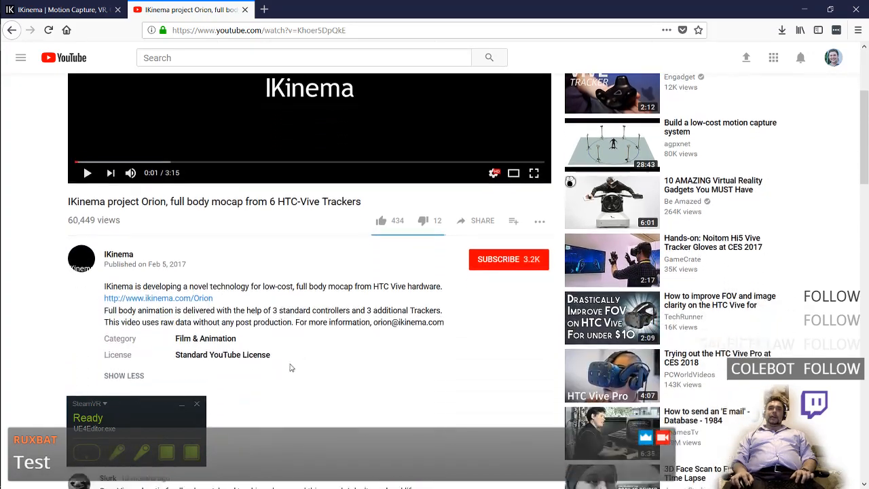
scroll(284, 243, up, 3)
click(277, 336)
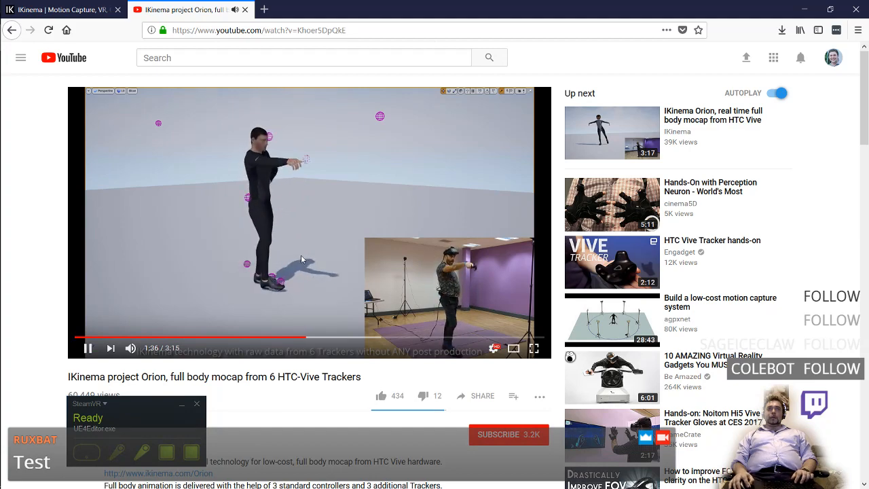
- Close the YouTube tab and return to the Orion rigs section of the IKinema documentation
key(ctrl+w)
scroll(350, 258, down, 5)
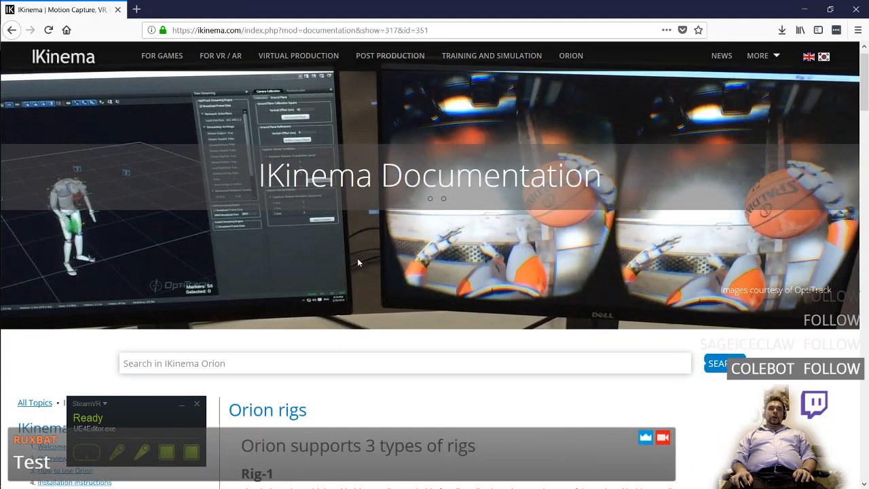
scroll(362, 279, down, 3)
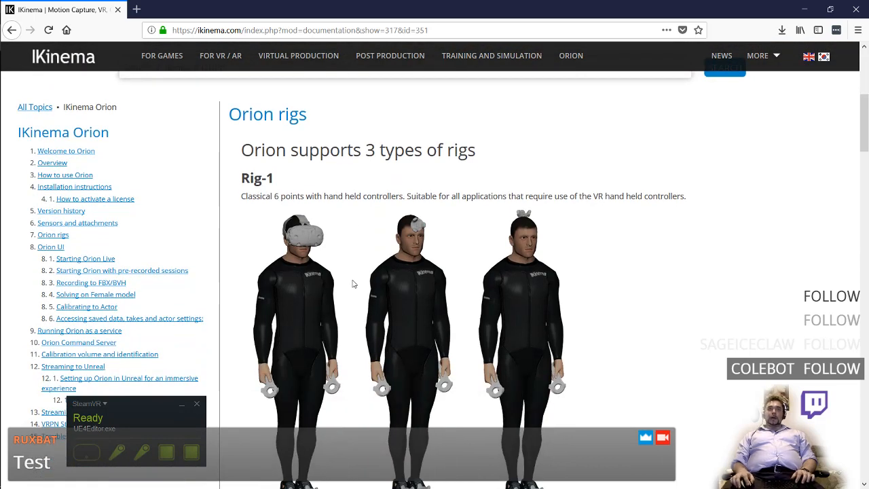
- Switch to the Unreal Project Browser and close it
key(alt+Tab)
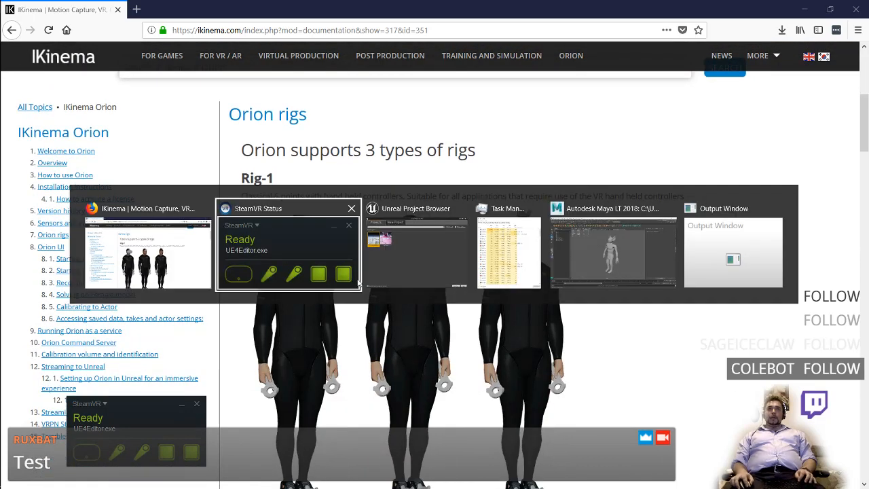
click(387, 255)
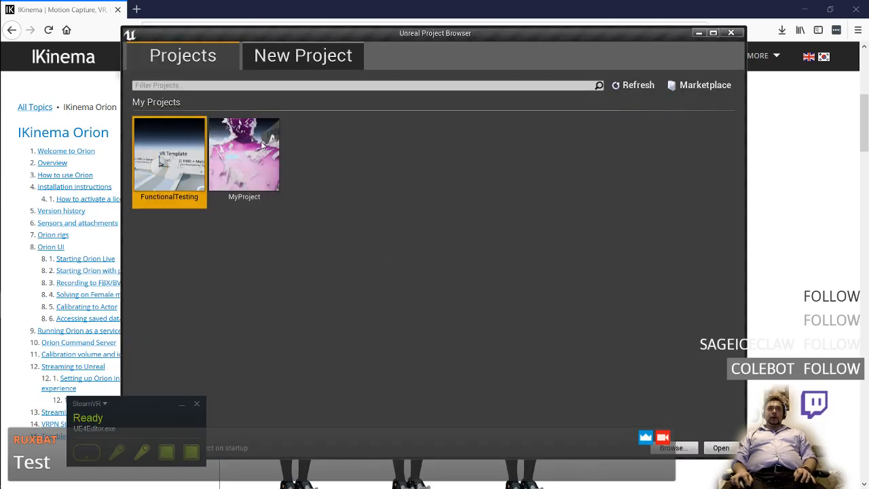
click(129, 36)
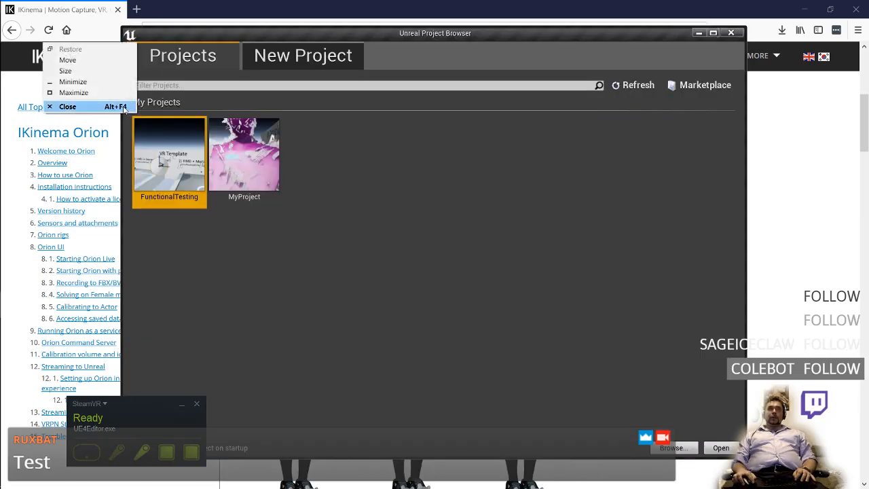
click(68, 107)
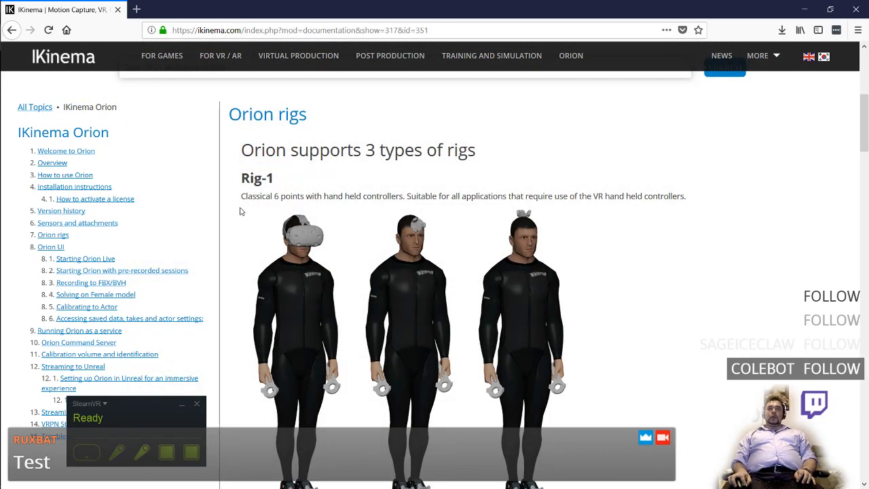
scroll(279, 252, down, 2)
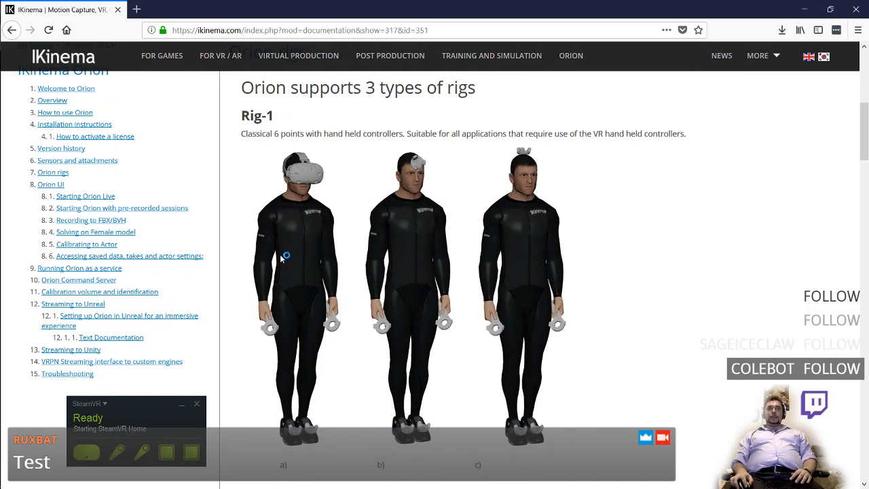
key(alt+Tab)
key(alt+Tab)
key(alt+Tab)
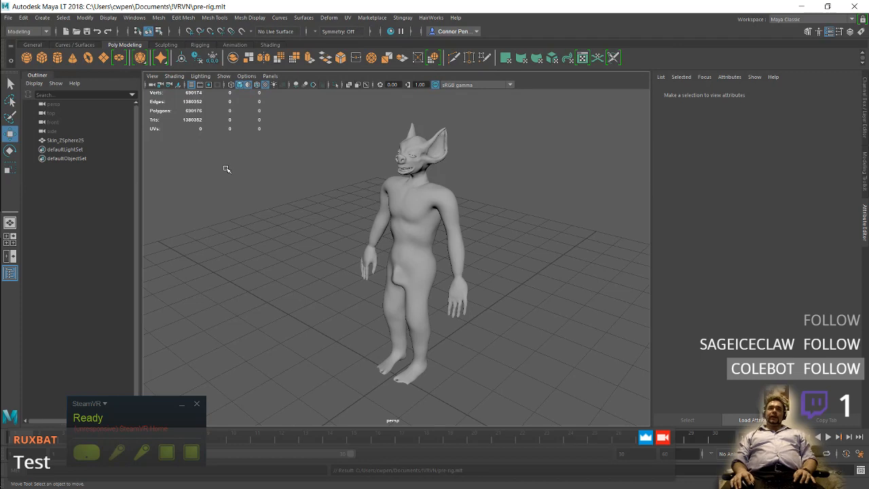
click(8, 17)
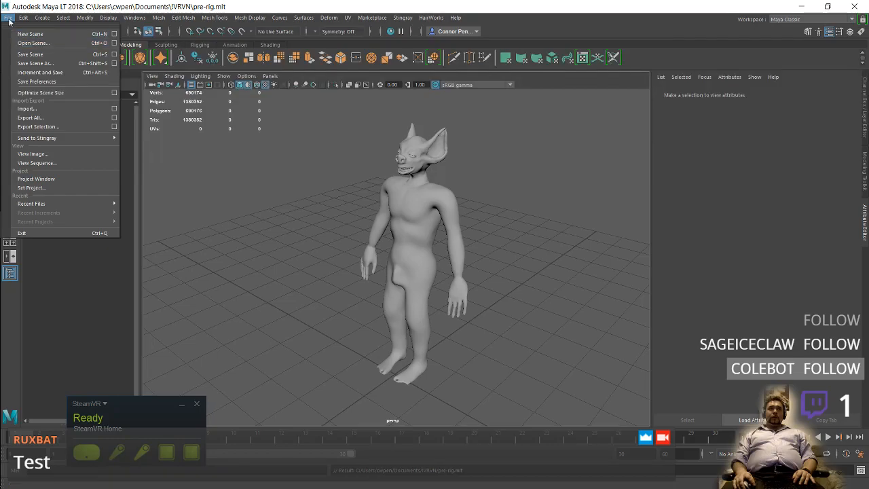
key(alt+Tab)
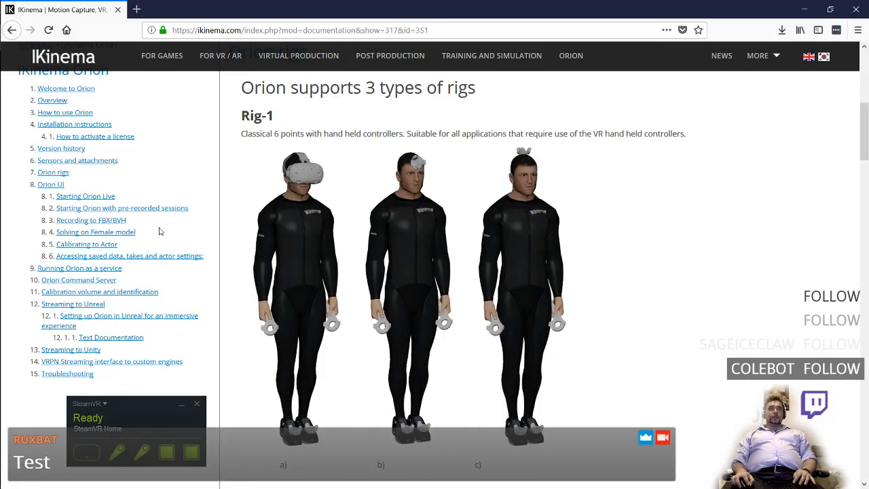
- Open the "Recording to FBX/BVH" documentation page and read how takes are recorded and where they are saved
click(116, 222)
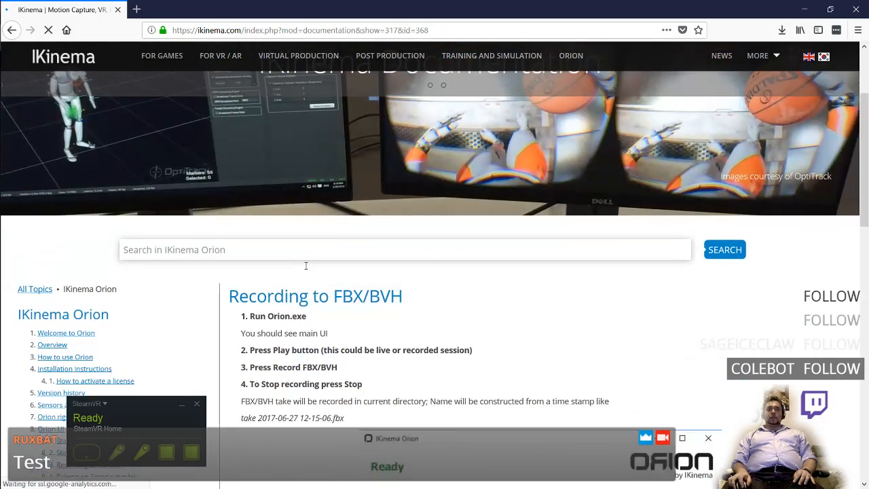
scroll(305, 269, down, 9)
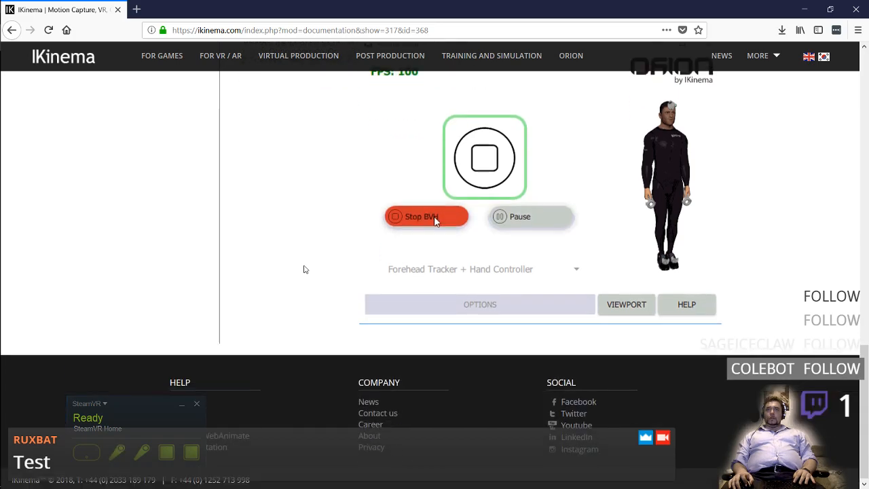
scroll(305, 270, up, 5)
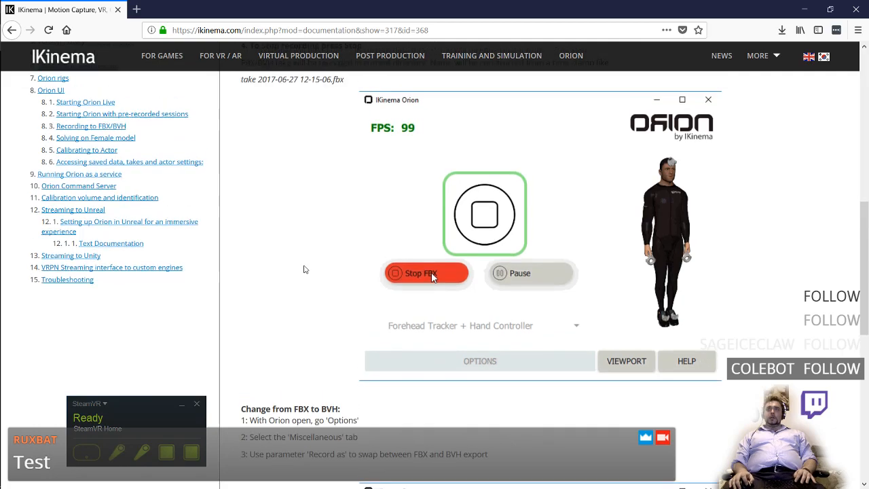
scroll(303, 264, down, 1)
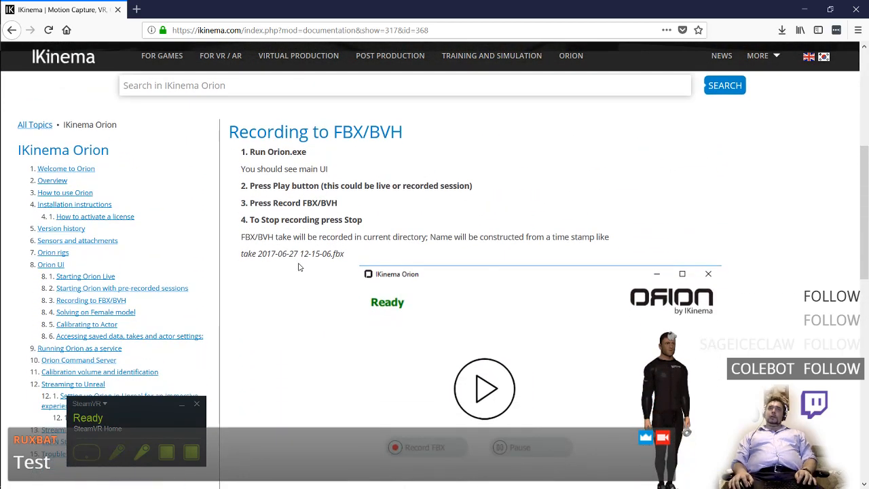
scroll(279, 265, down, 1)
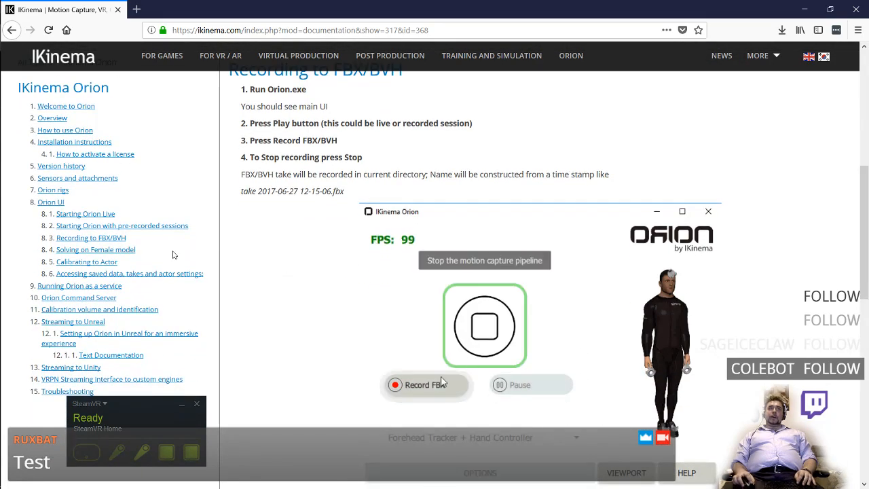
- Open the "Starting Orion with pre-recorded sessions" documentation page and read the instructions for selecting a demo take
click(168, 226)
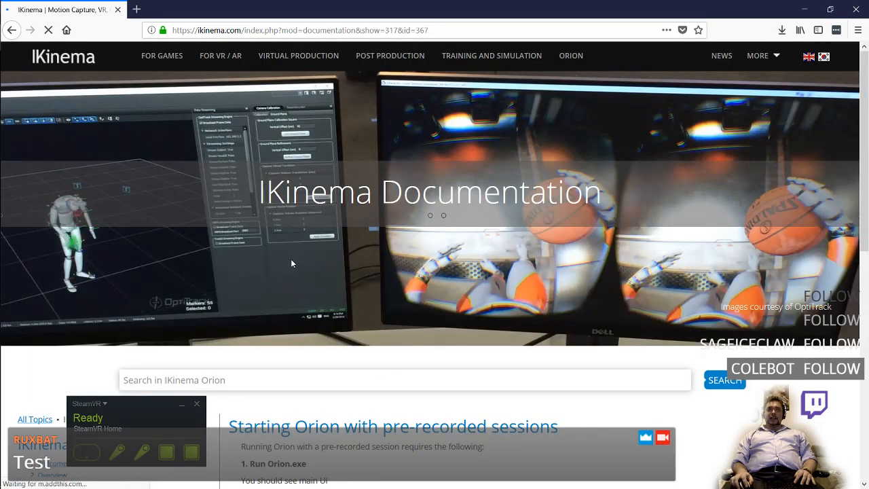
scroll(290, 258, down, 4)
scroll(325, 271, down, 3)
scroll(343, 206, up, 2)
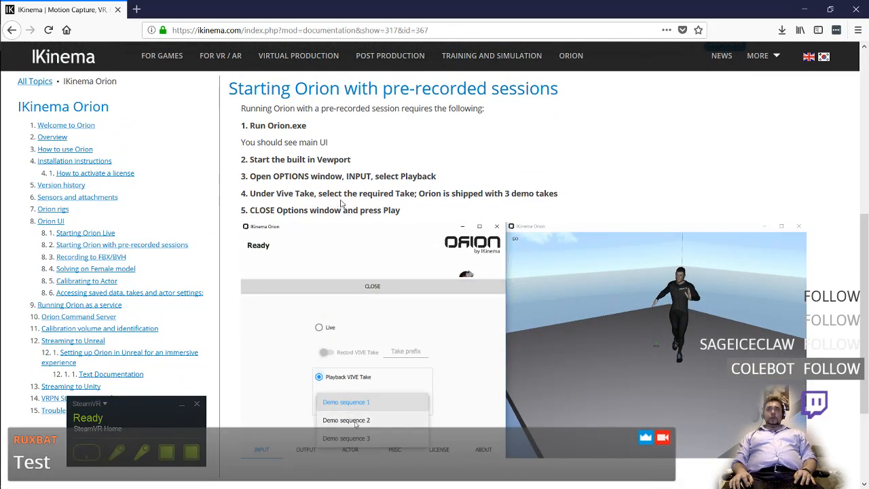
drag(423, 194, 561, 195)
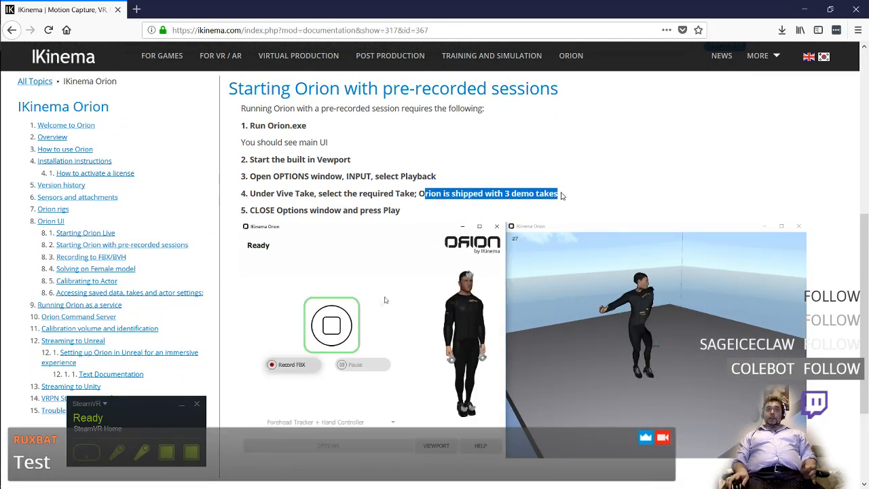
click(560, 196)
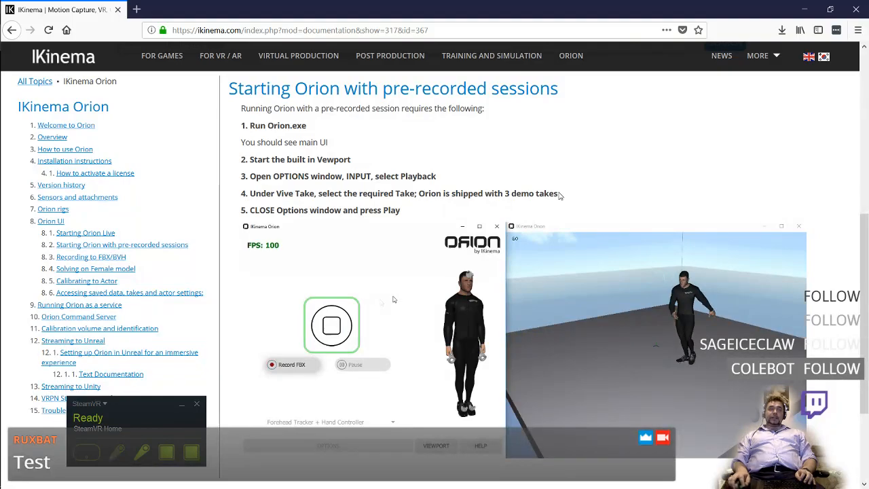
- Switch to File Explorer and open the IKinema Orion folder in Program Files on Local Disk (C:)
key(alt+Tab)
mouse_move(10, 86)
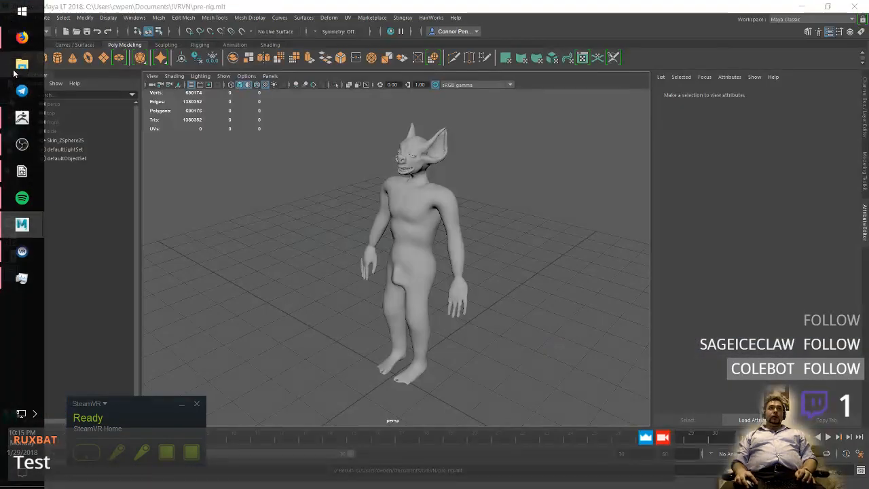
click(17, 68)
scroll(202, 288, down, 3)
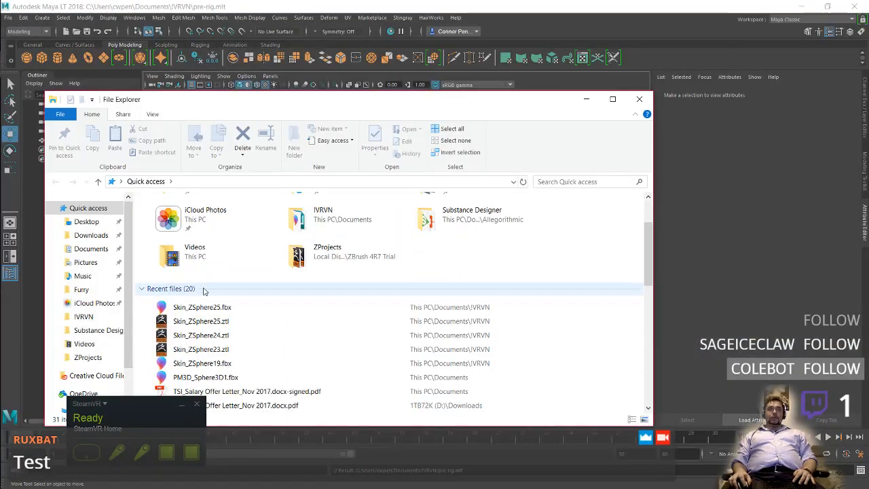
scroll(97, 346, down, 2)
click(81, 361)
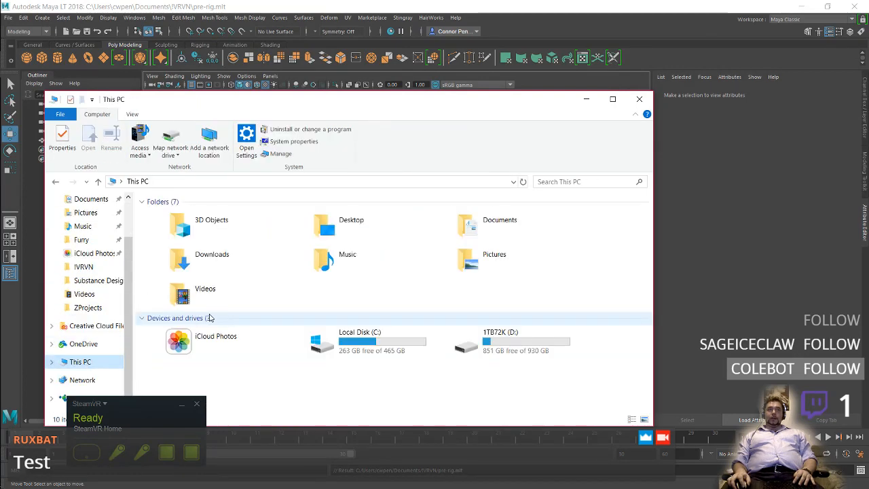
double_click(378, 356)
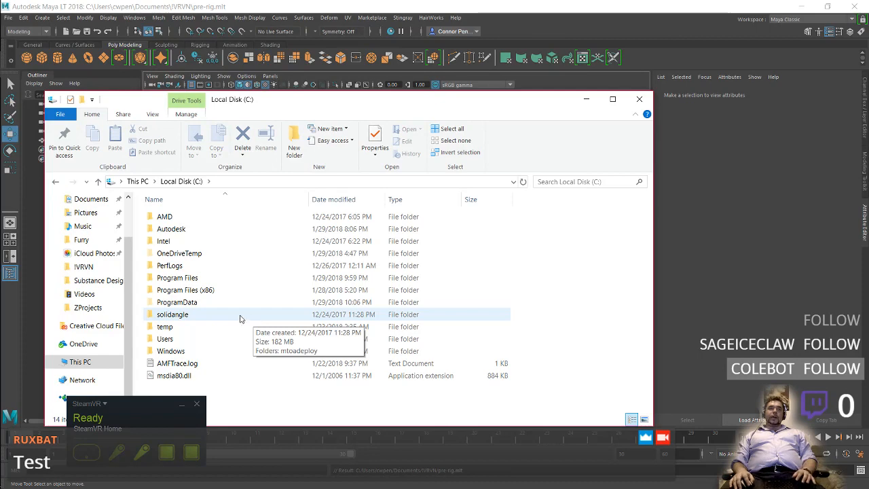
double_click(223, 279)
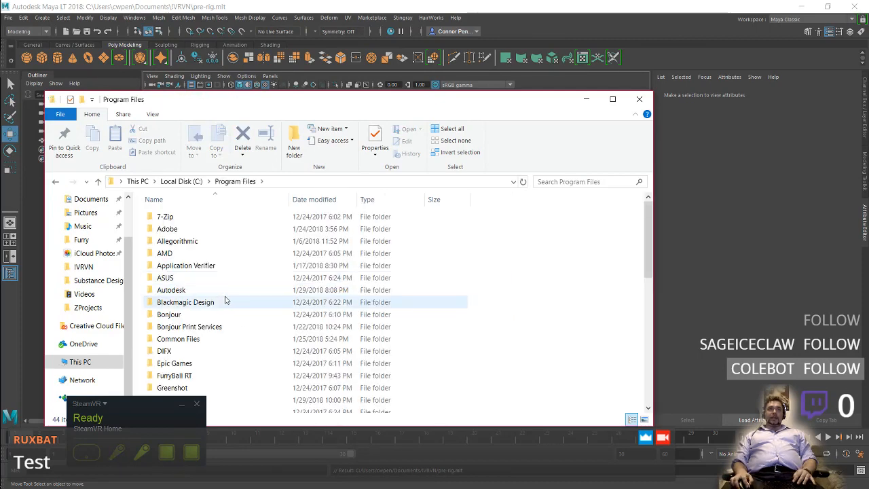
scroll(226, 300, down, 3)
double_click(219, 295)
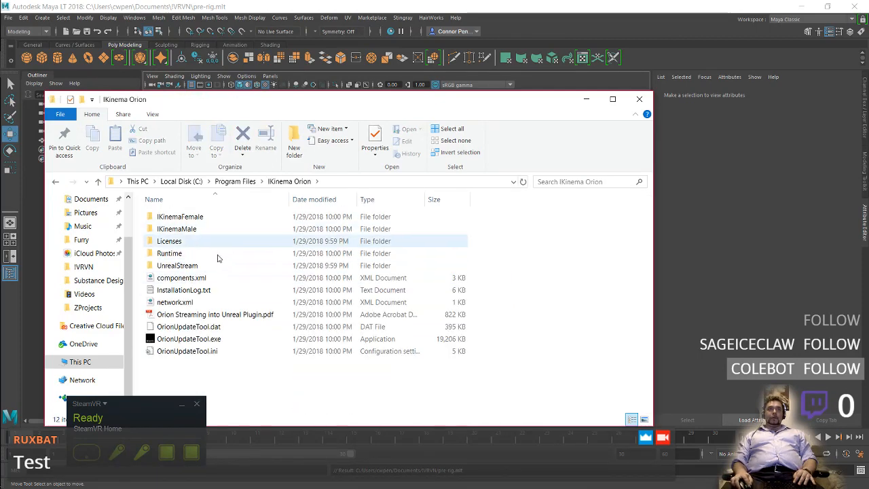
- Open the Runtime folder and run Orion.exe
click(214, 254)
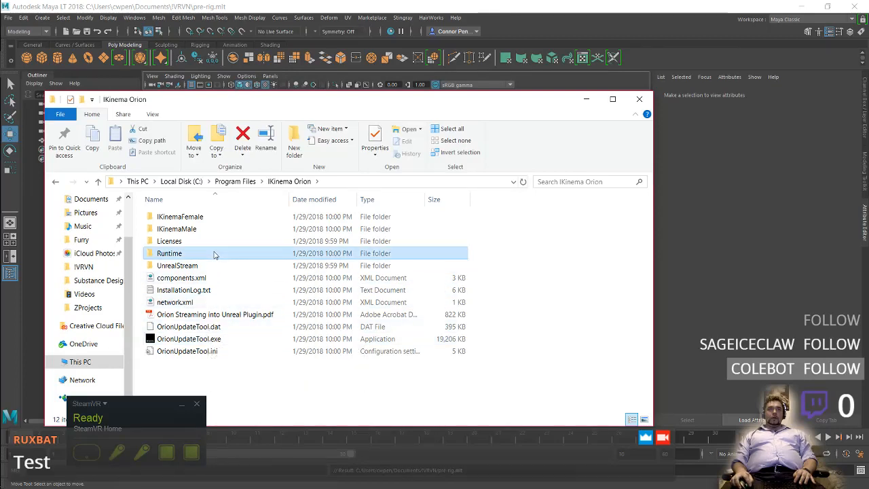
double_click(214, 253)
scroll(194, 298, down, 3)
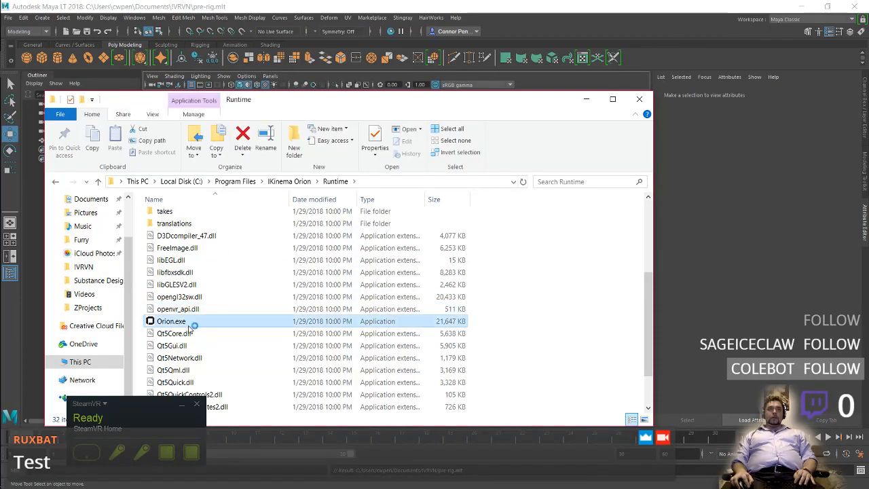
- Bring up the IKinema Orion window and check it against the pre-recorded session instructions in the browser
key(alt+Tab)
key(alt+Tab)
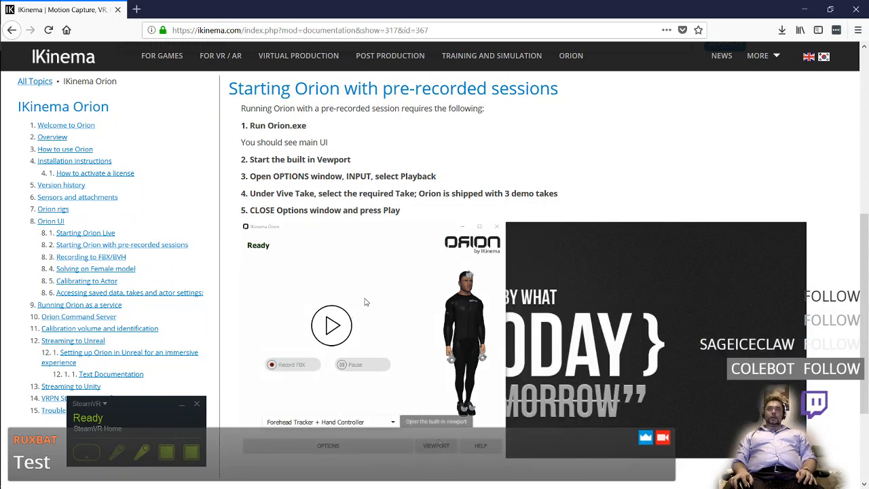
key(alt+Tab)
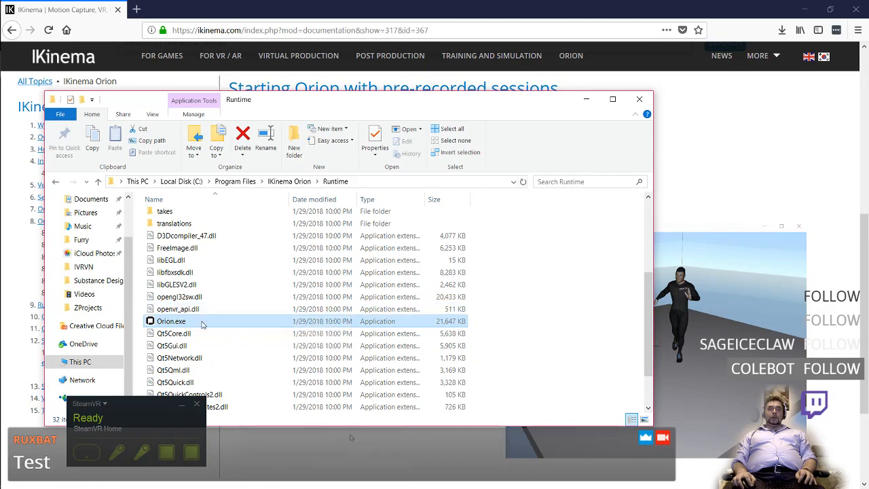
key(alt+Tab)
click(469, 330)
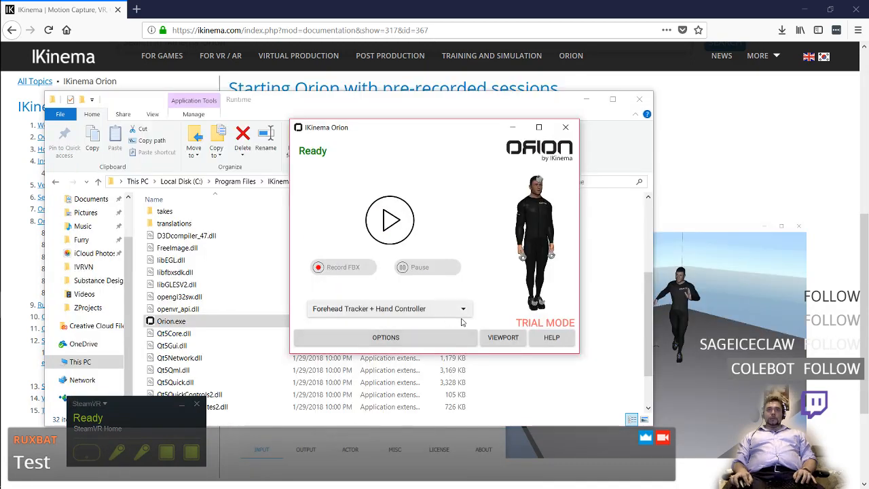
key(alt+Tab)
key(alt+Tab)
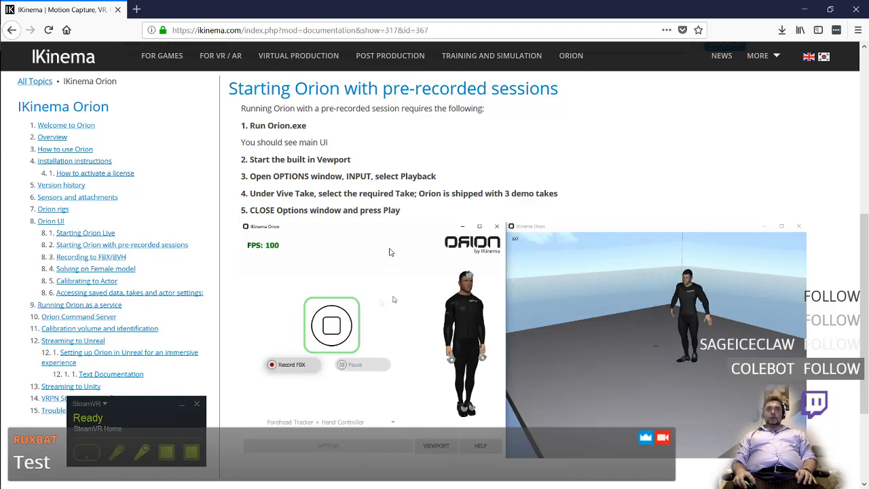
- Switch to the Orion window and set its input to Playback VIVE Take with Demo sequence 1
key(alt+Tab)
key(alt+Tab)
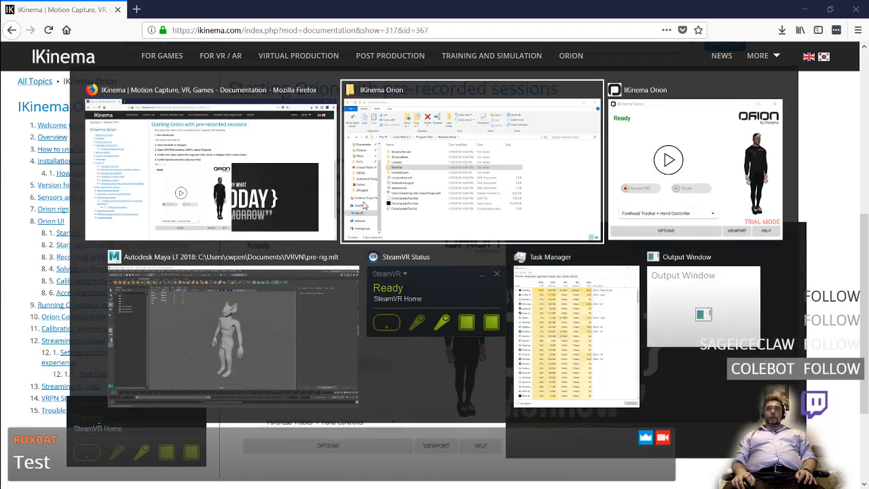
key(alt+Tab)
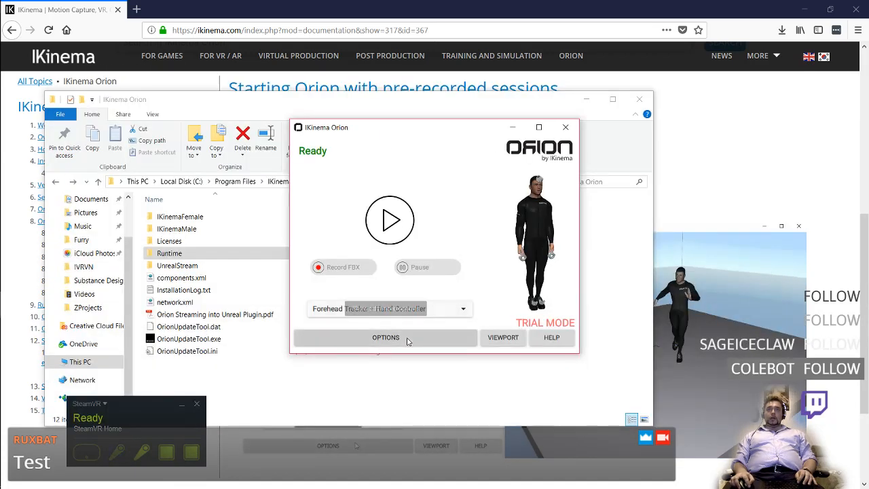
click(407, 341)
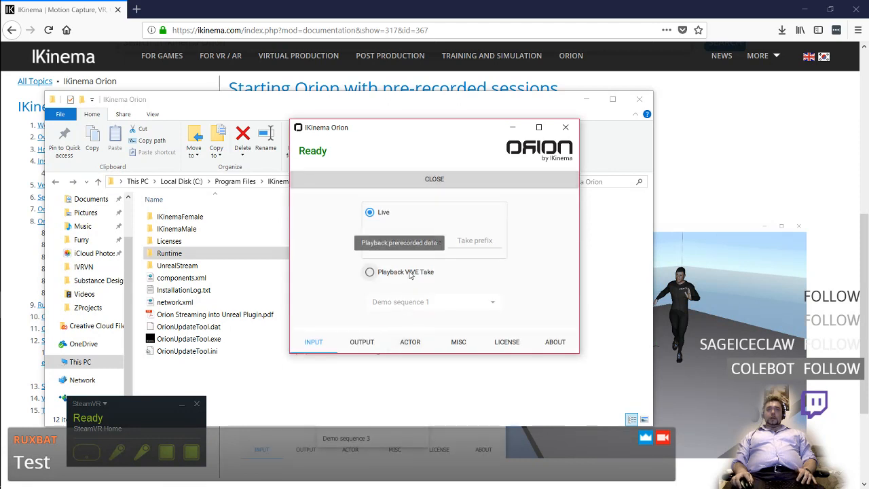
click(430, 304)
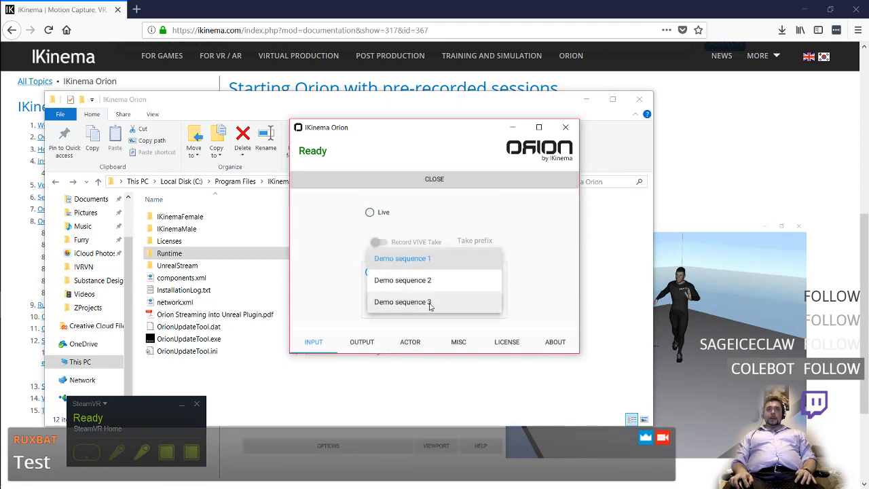
click(510, 272)
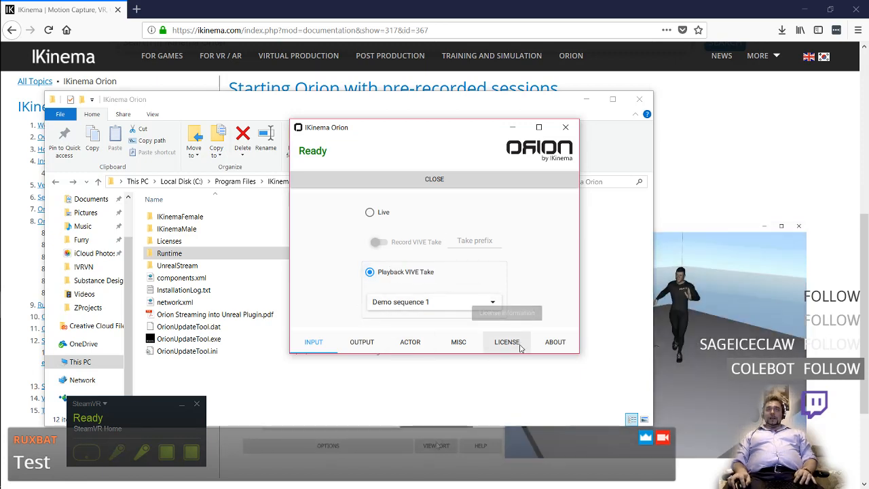
click(451, 179)
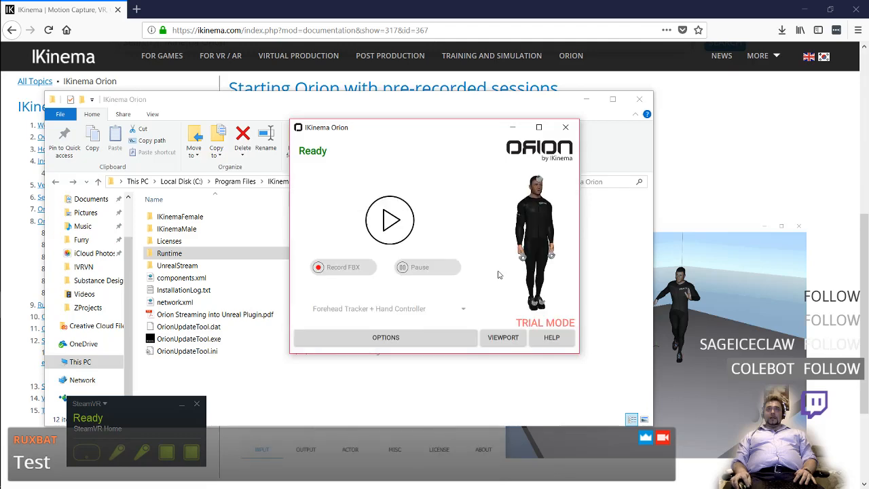
- Start playback, show the built-in viewport maximized, and stop the playback
click(390, 224)
click(502, 337)
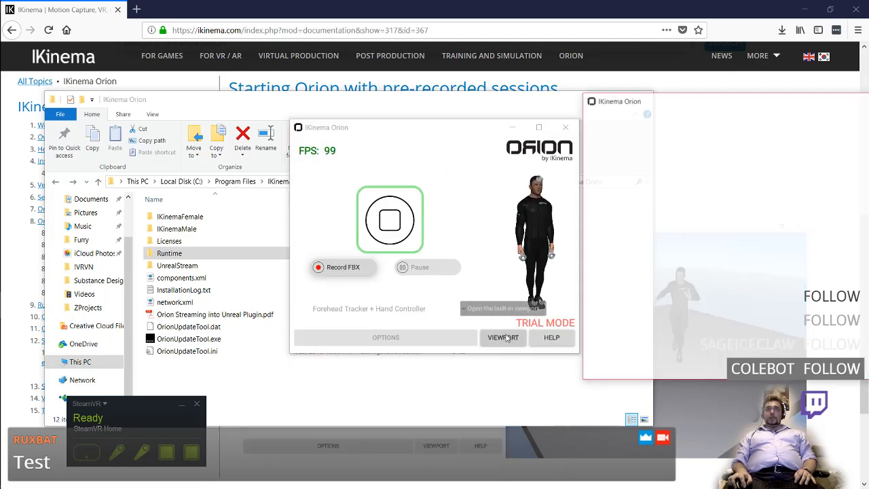
drag(619, 101, 230, 147)
double_click(230, 147)
key(alt+Tab)
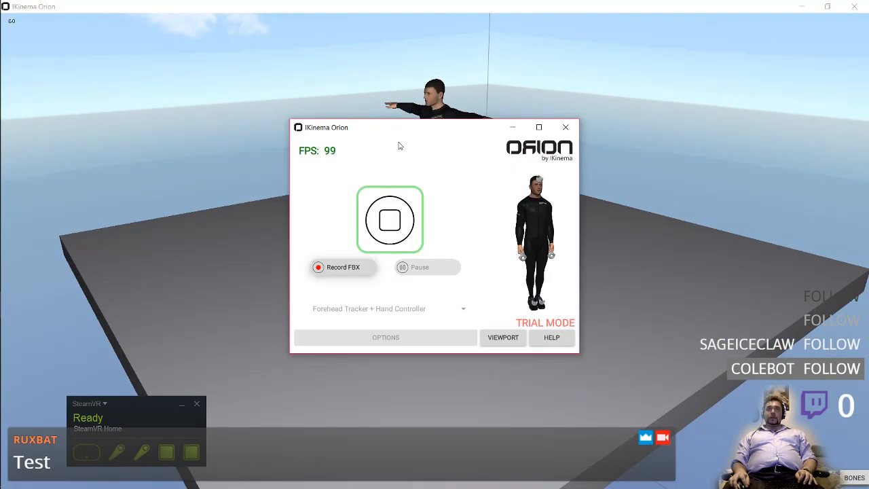
click(396, 217)
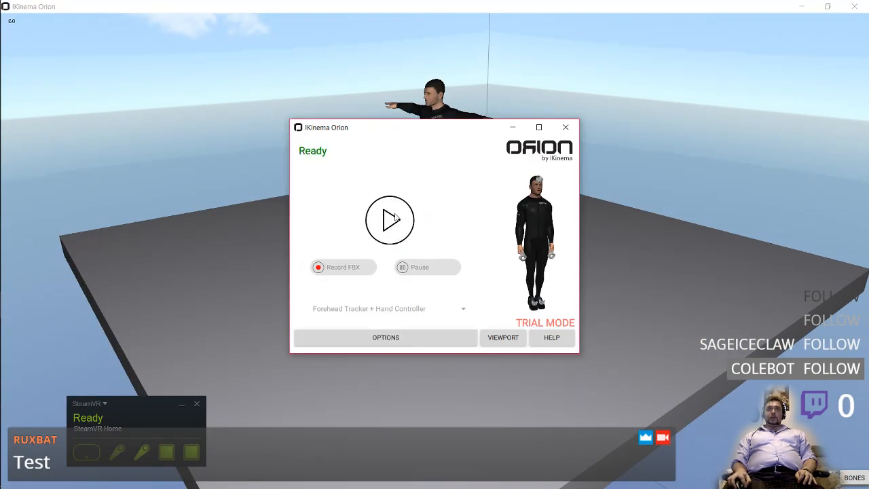
- Compare Orion's input options with the pre-recorded session instructions in the browser
drag(377, 127, 386, 175)
click(397, 383)
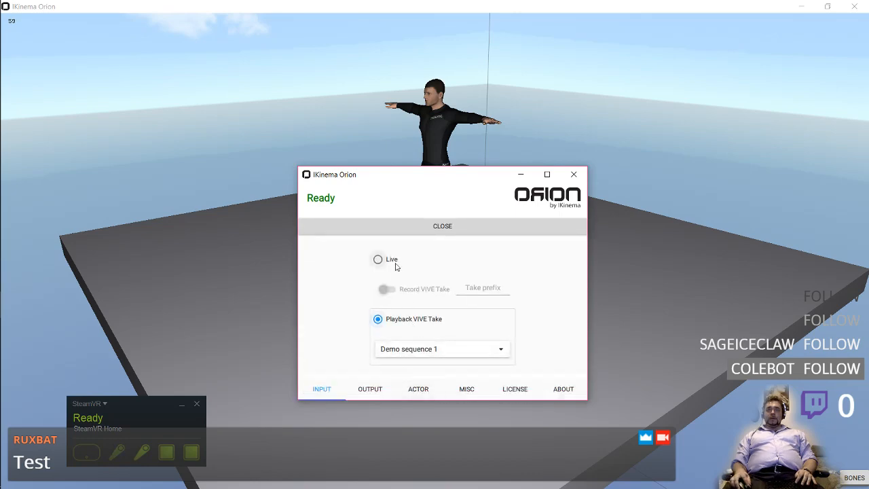
key(alt+Tab)
key(alt+Tab)
key(alt+Tab)
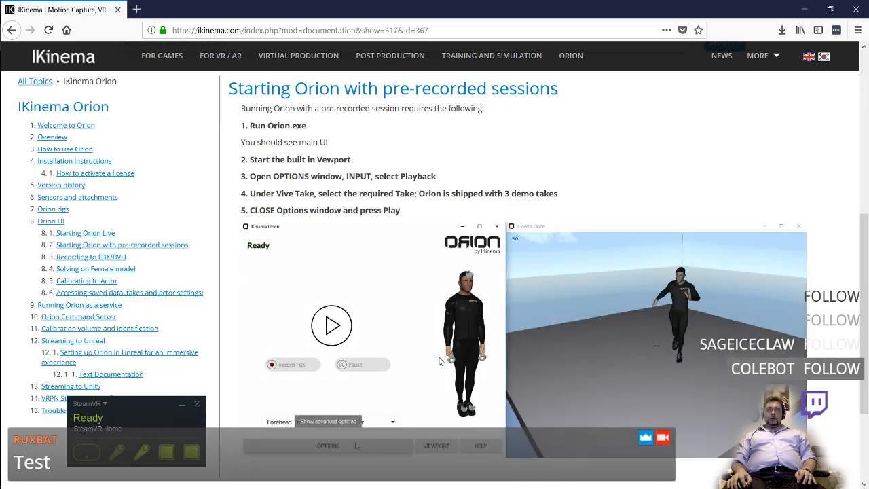
key(alt+Tab)
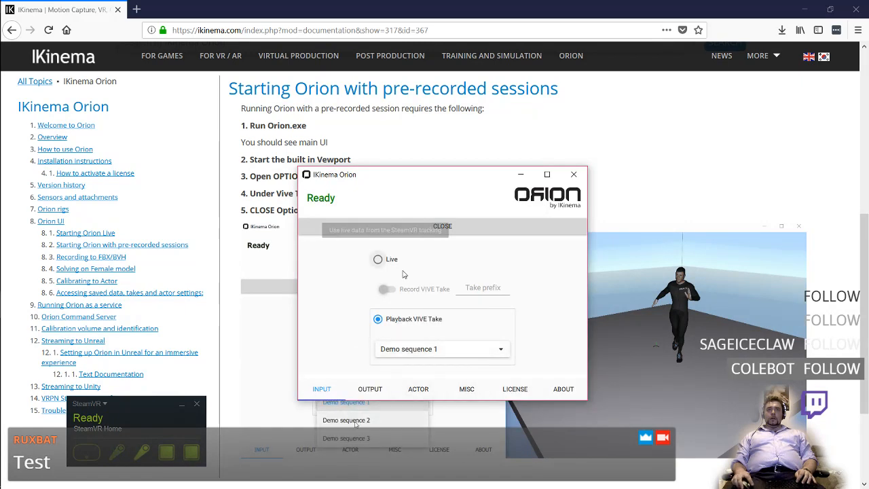
click(375, 226)
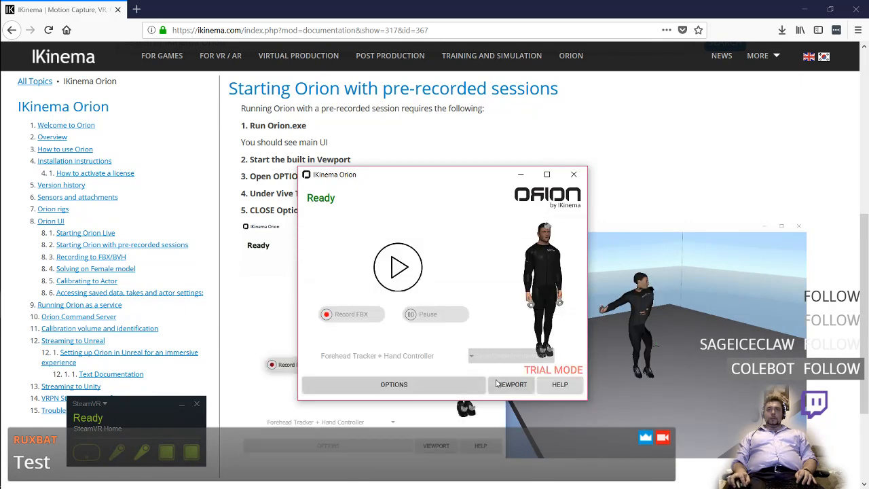
- Bring up the built-in viewport and arrange it side by side with Orion's main window, each filling half the screen
click(511, 384)
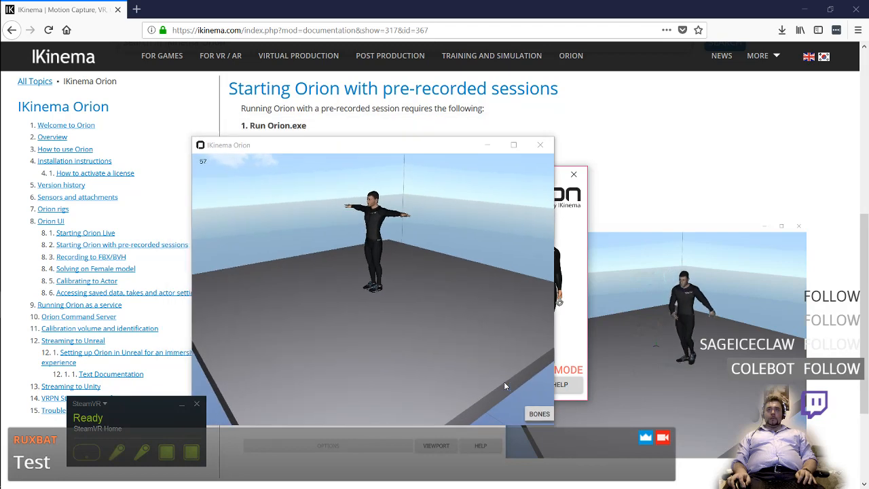
key(super+Right)
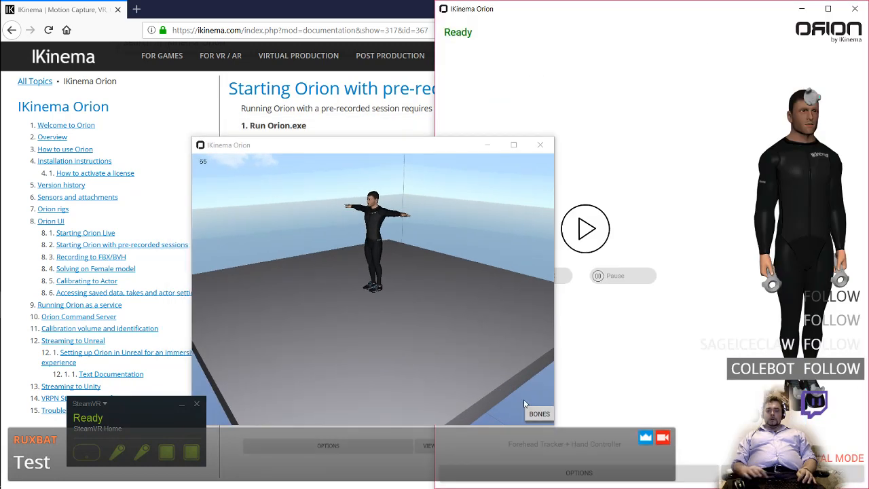
key(super)
click(491, 373)
key(super+Left)
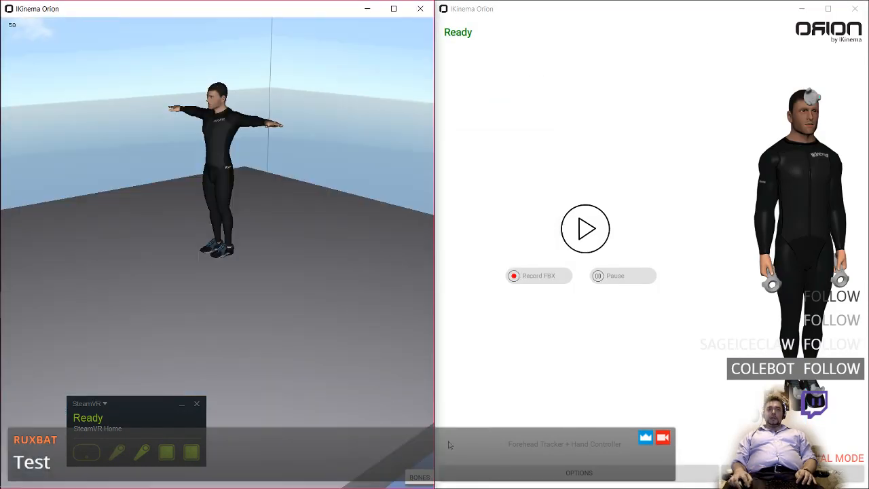
- Review Orion's input options and quit SteamVR
click(579, 473)
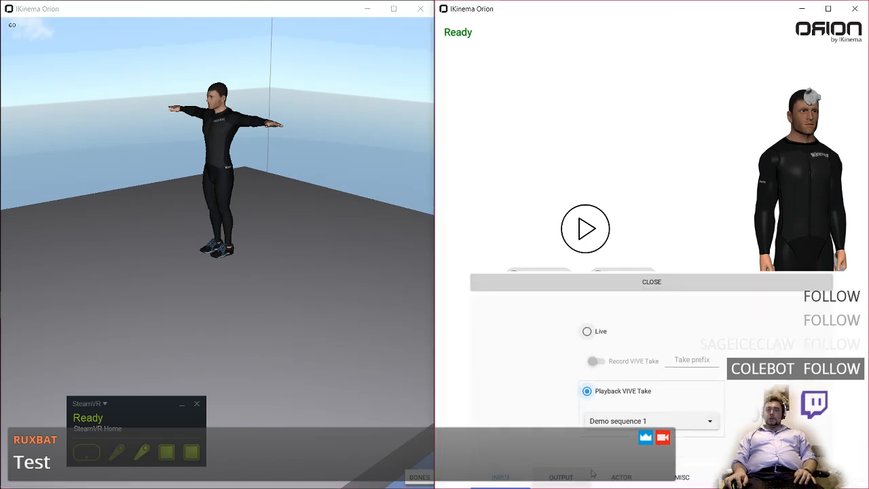
click(105, 405)
click(85, 386)
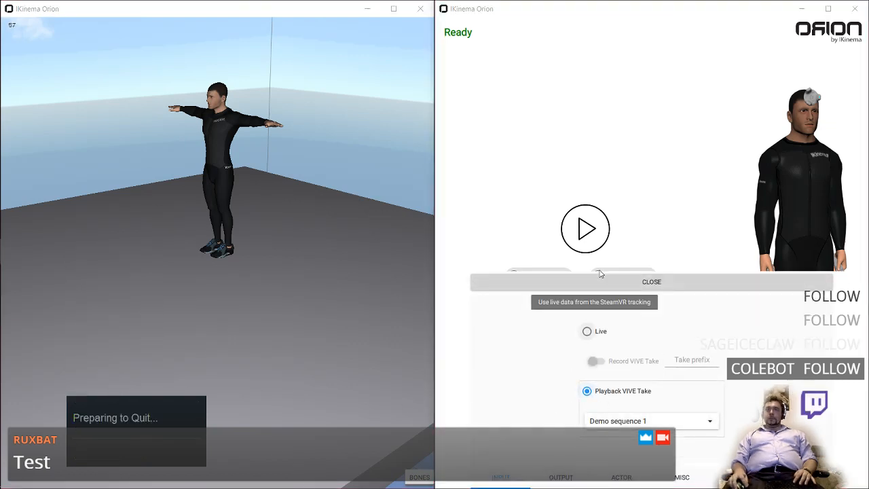
- Play Demo sequence 1 and watch the character's motion up close in the viewport
click(616, 282)
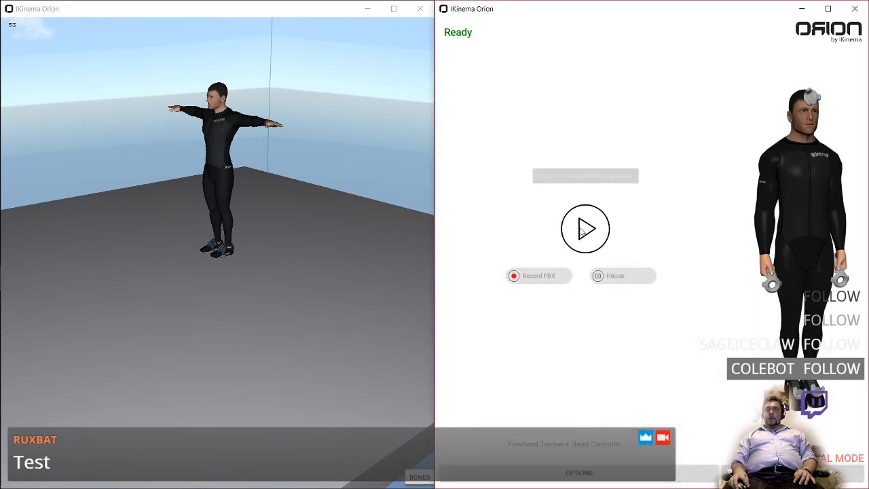
click(586, 233)
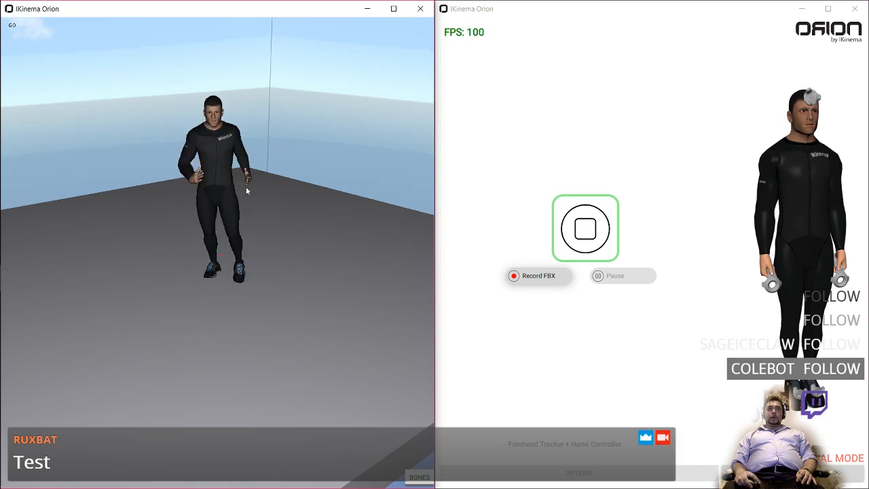
drag(245, 187, 338, 237)
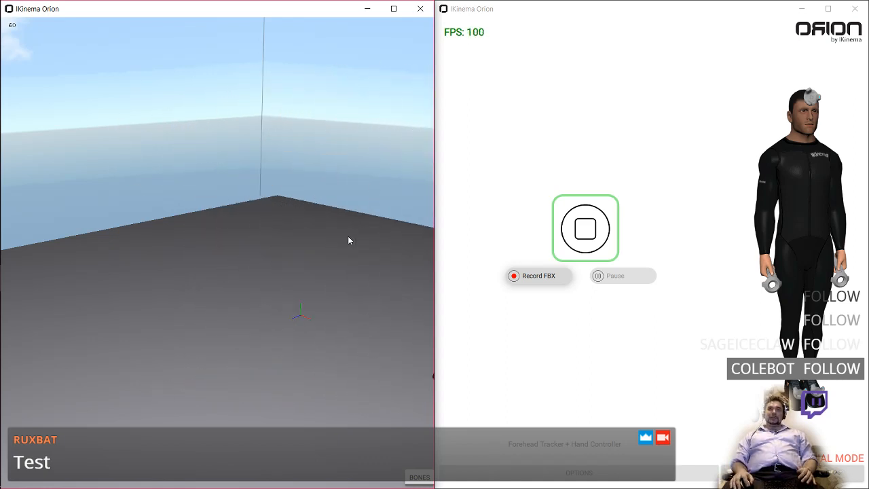
drag(348, 236, 255, 252)
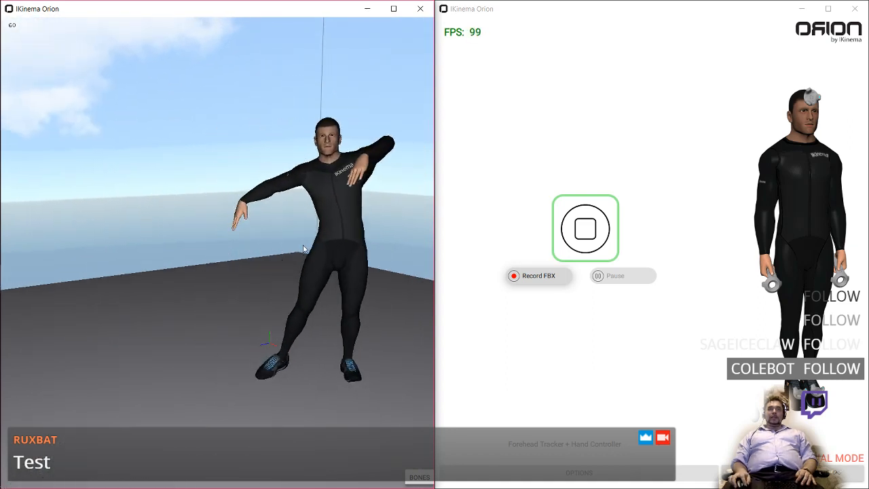
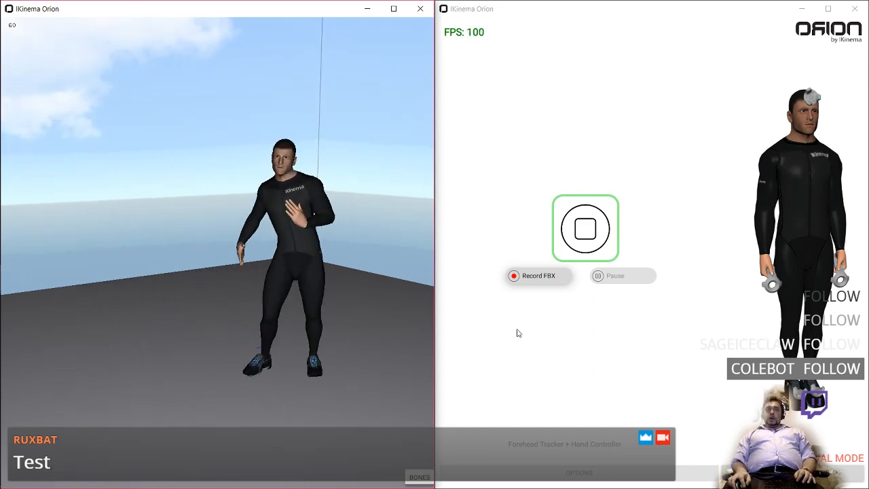
- Stop the current take, select Demo sequence 2 as the playback take and play it
click(586, 474)
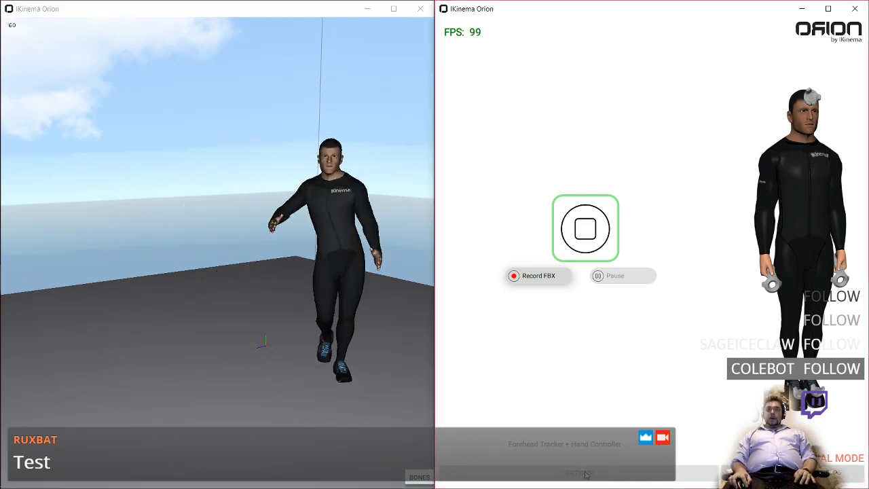
click(578, 247)
click(563, 473)
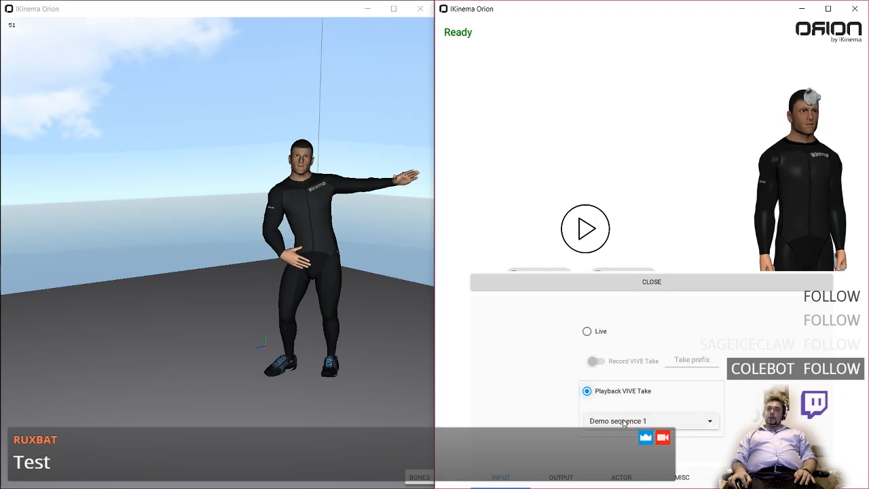
click(617, 444)
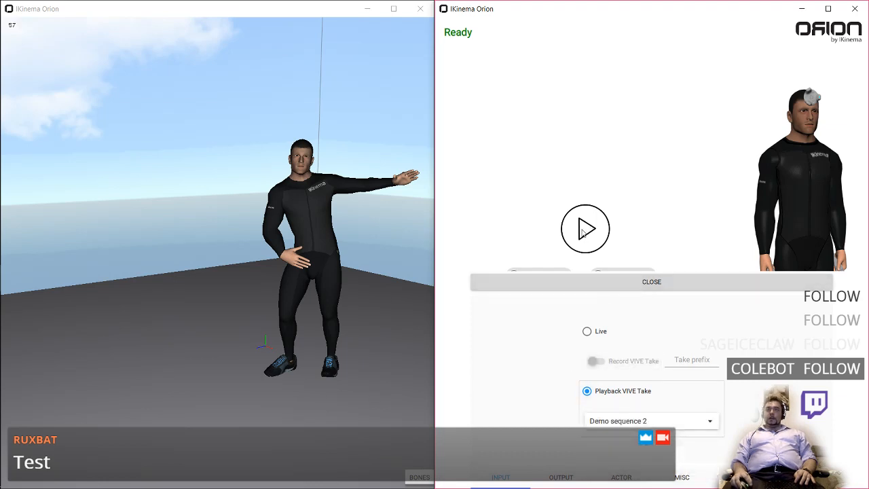
click(588, 283)
click(581, 217)
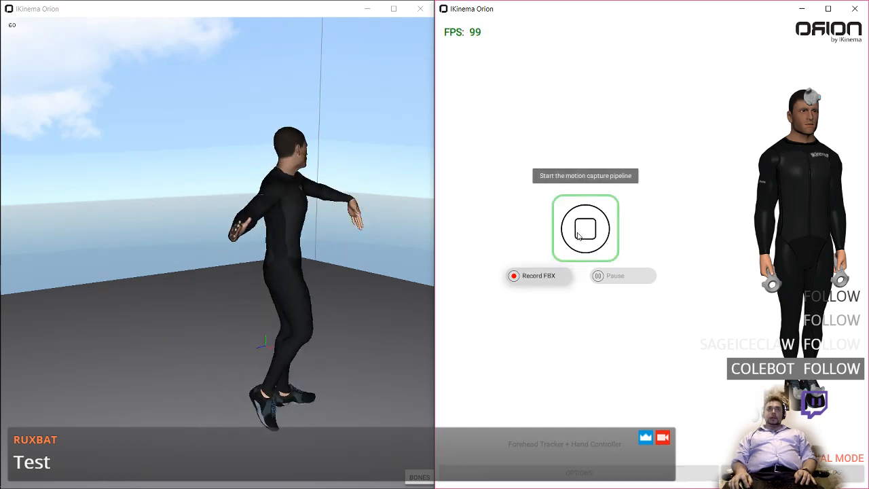
- Switch the playback take to Demo sequence 3, play it in the viewport and stop the playback
click(590, 234)
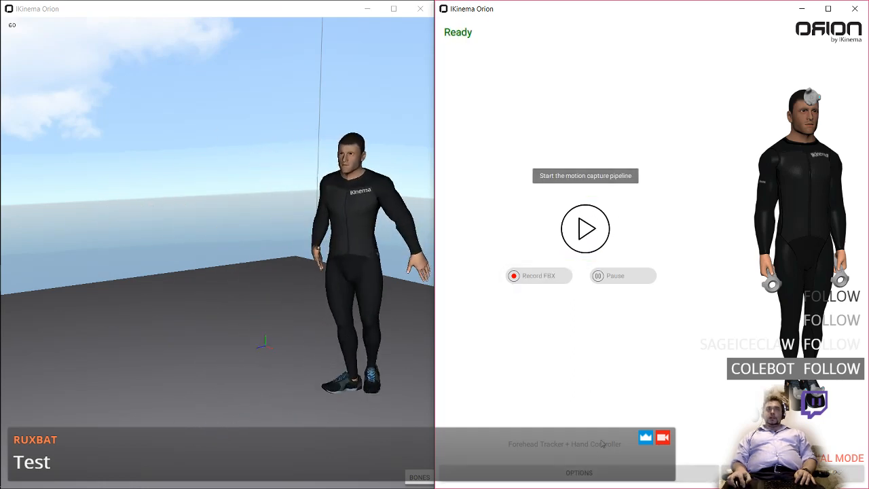
click(601, 472)
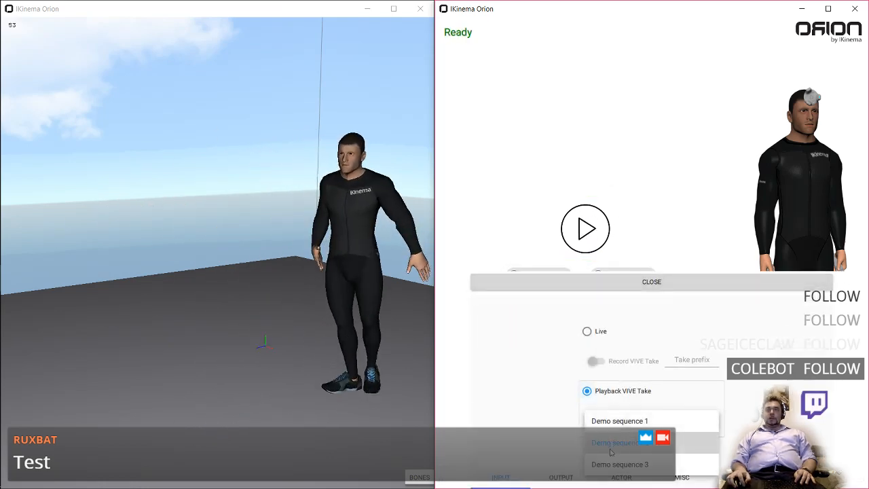
click(628, 289)
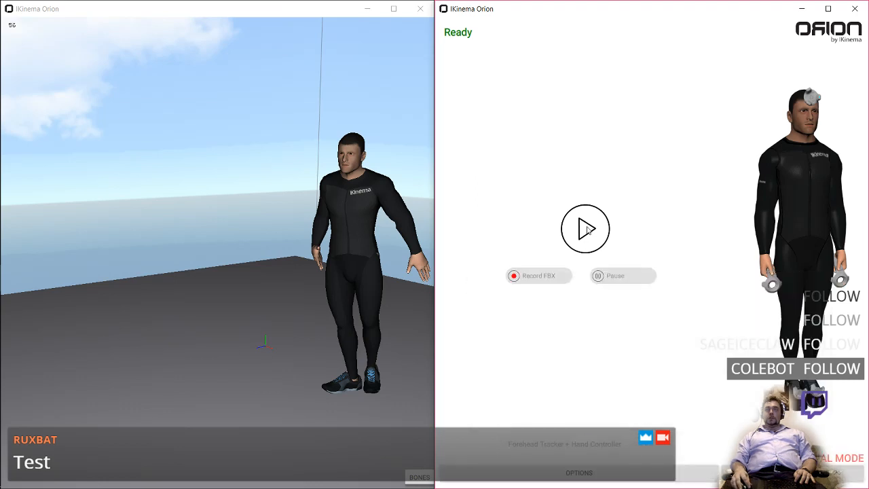
click(588, 231)
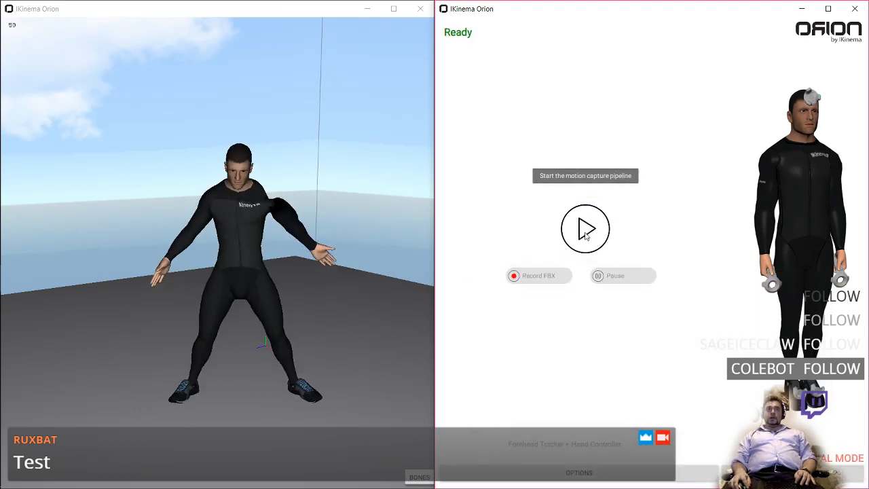
click(585, 230)
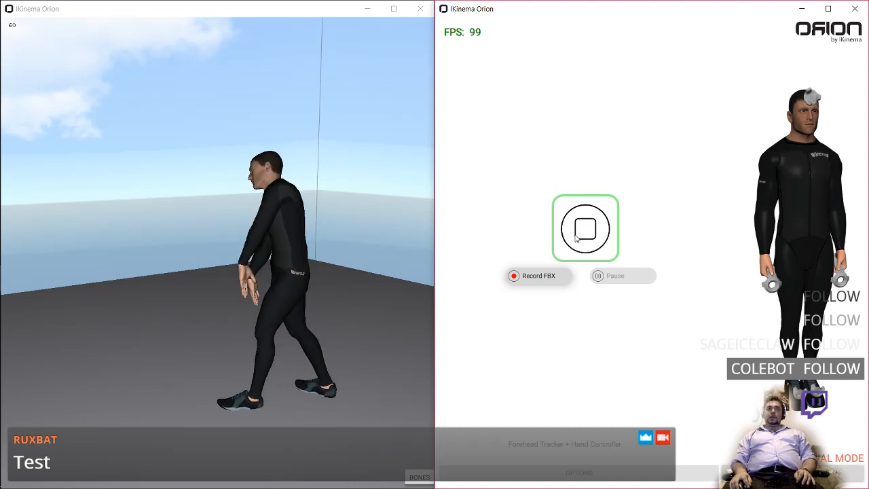
click(575, 234)
- Switch to the Orion documentation in Firefox and look through the page on running Orion as a service
key(alt+Tab)
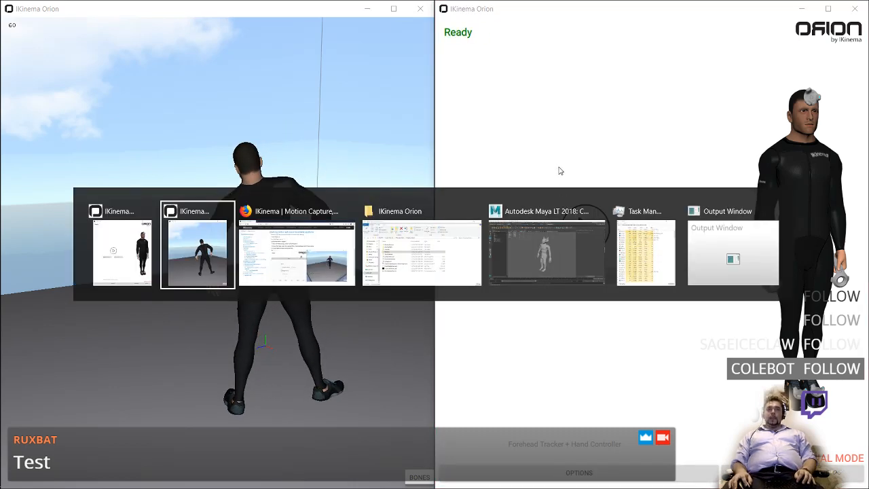
key(alt+Tab)
scroll(167, 236, up, 3)
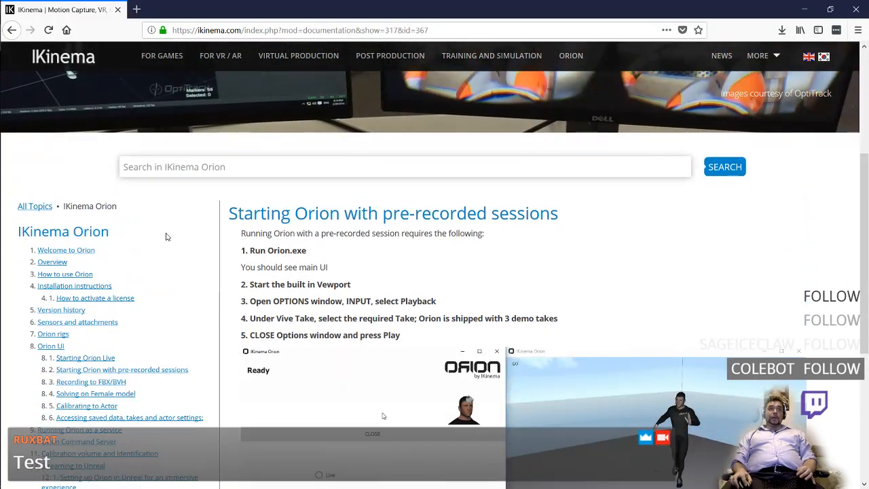
scroll(167, 236, down, 2)
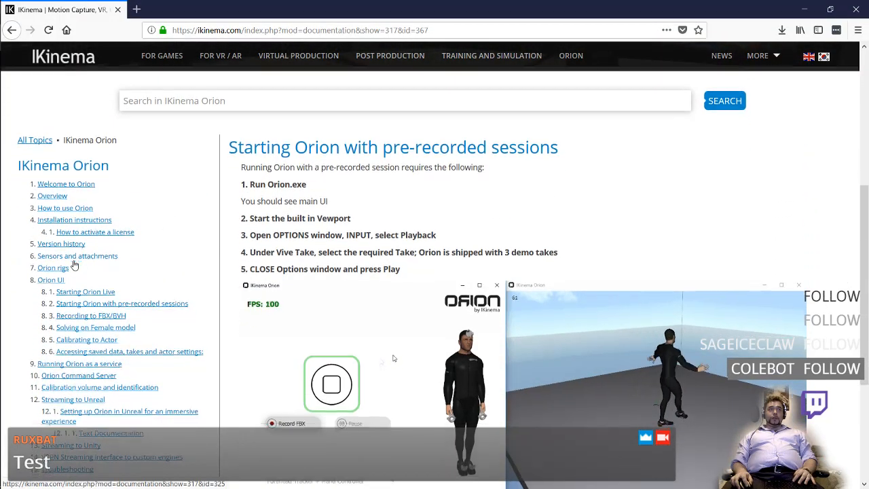
scroll(72, 221, down, 3)
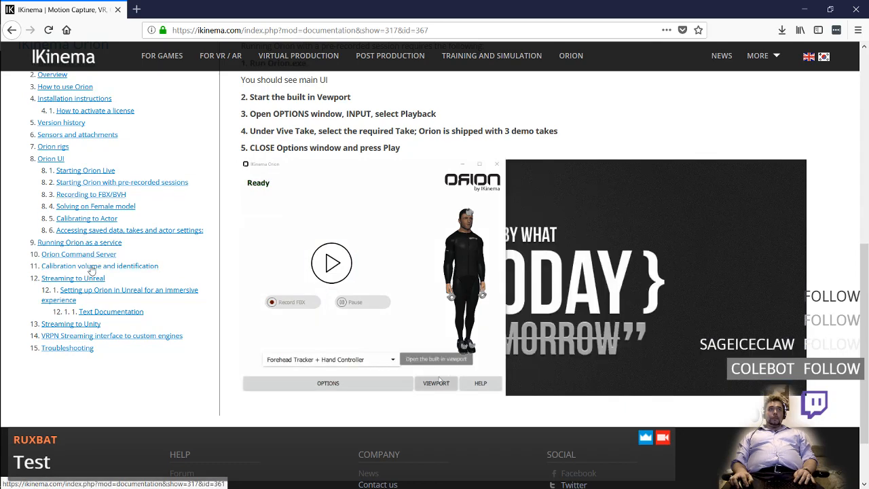
click(97, 246)
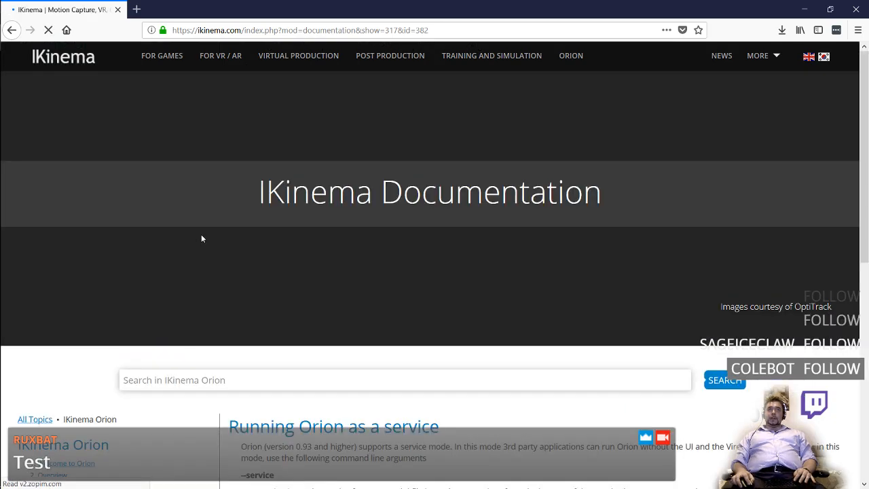
scroll(233, 277, down, 5)
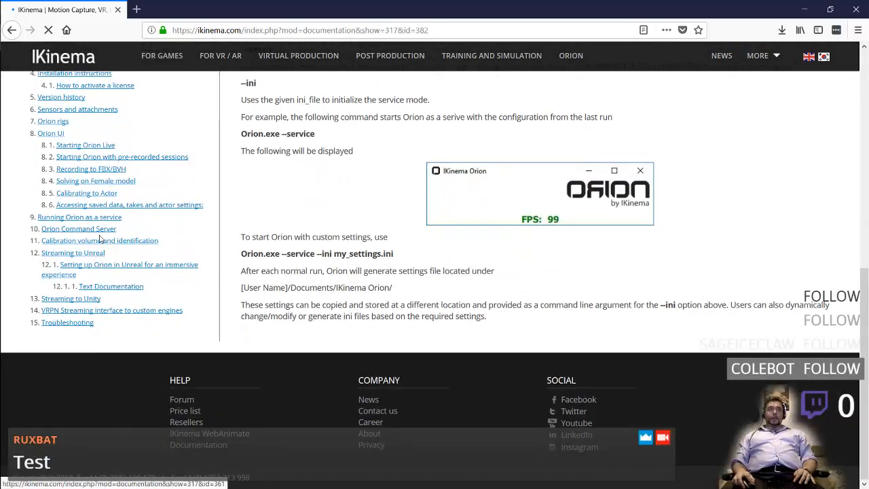
- Open the Orion Command Server documentation page and read its remote start, stop and recording commands
scroll(117, 256, up, 2)
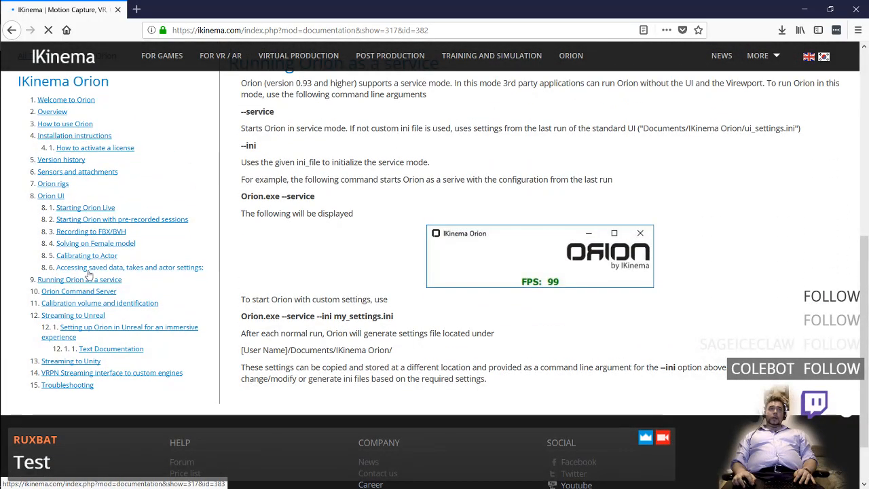
click(79, 294)
scroll(312, 237, down, 4)
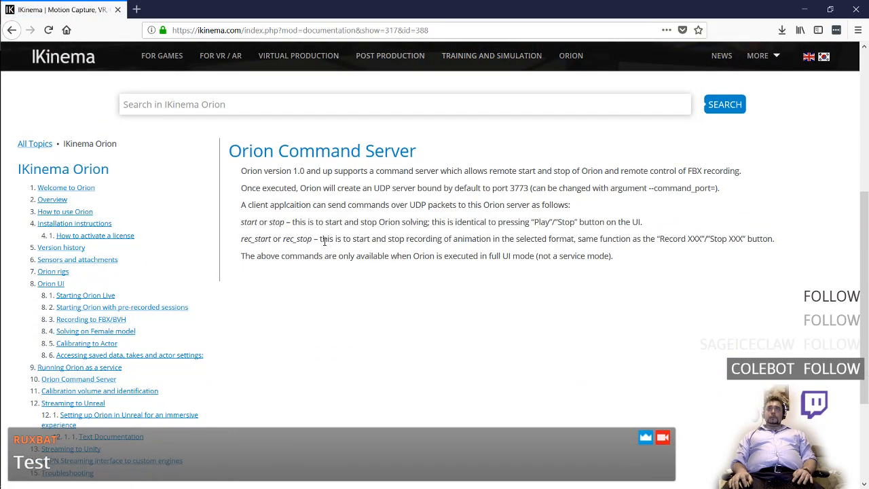
scroll(323, 240, down, 5)
scroll(285, 272, up, 5)
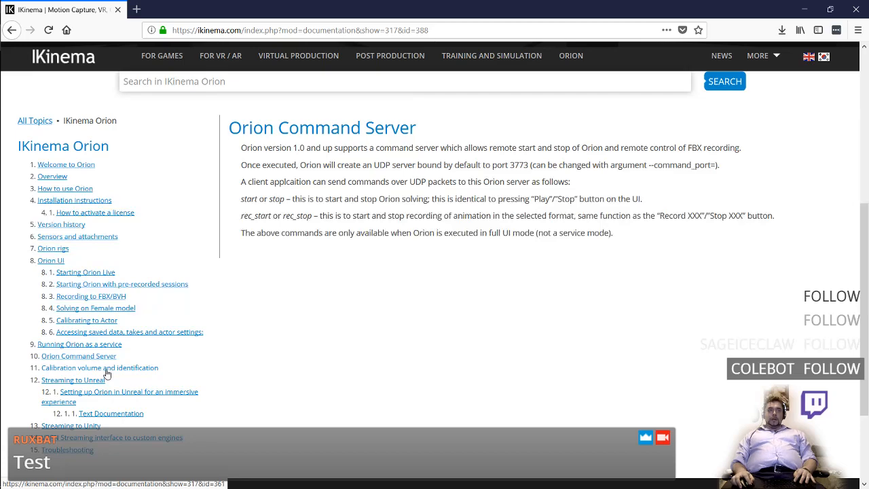
- Skim the Calibration volume and identification page and play the Matching Orion and SteamVR in Unreal video from the immersive setup page
scroll(217, 339, down, 6)
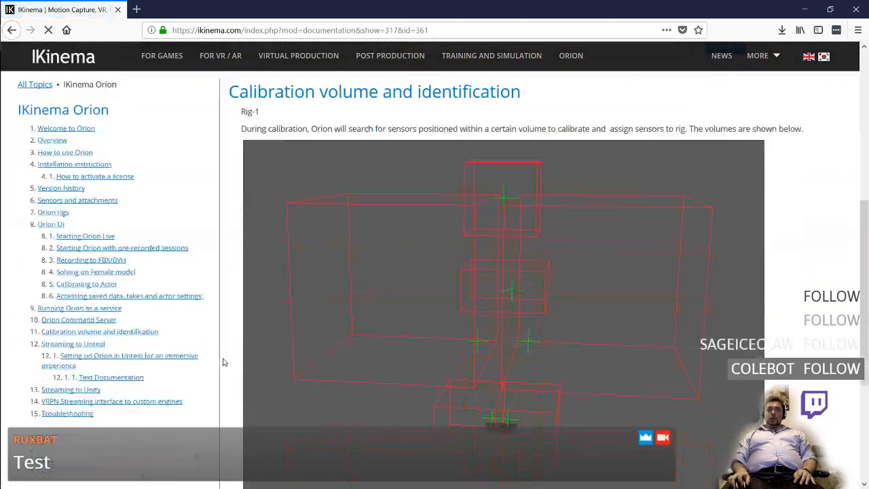
scroll(97, 299, up, 1)
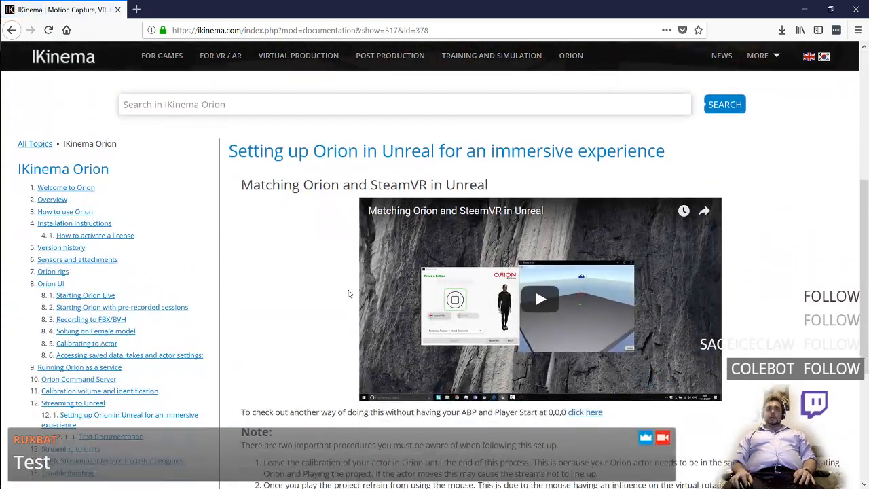
scroll(342, 295, down, 2)
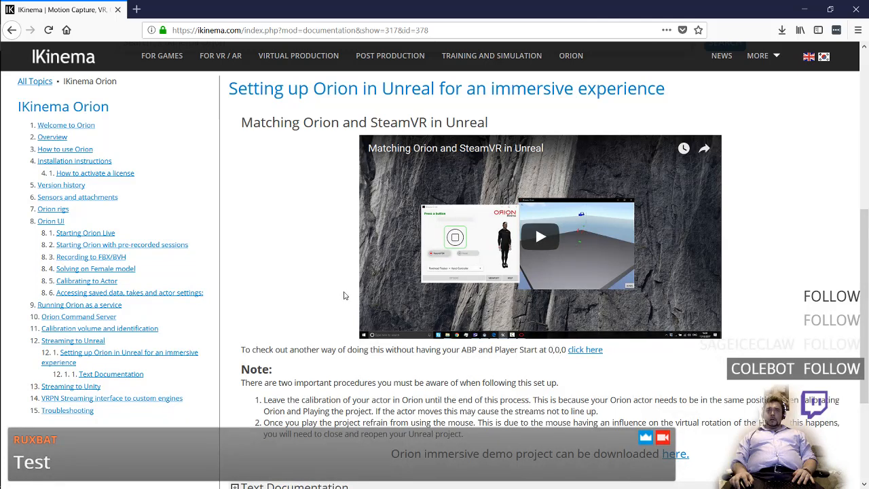
click(537, 249)
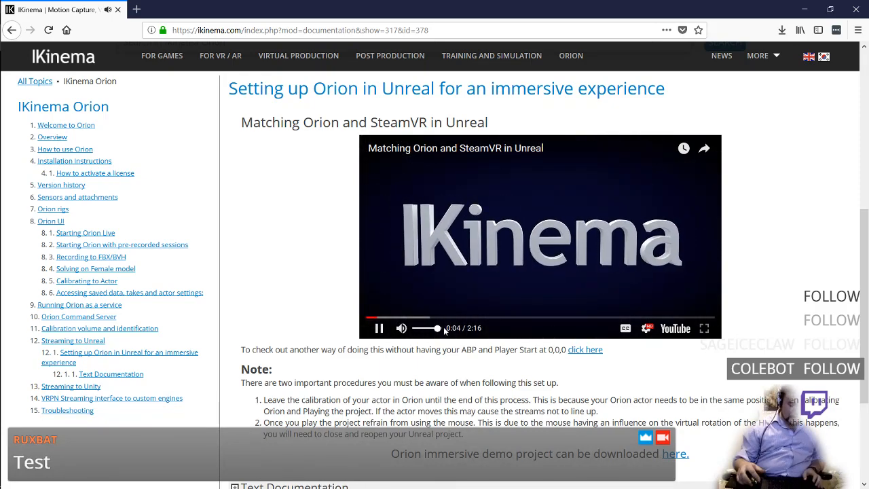
- Check the desktop audio level in OBS, return to the documentation page and pause the video
key(alt+Tab)
key(alt+Tab)
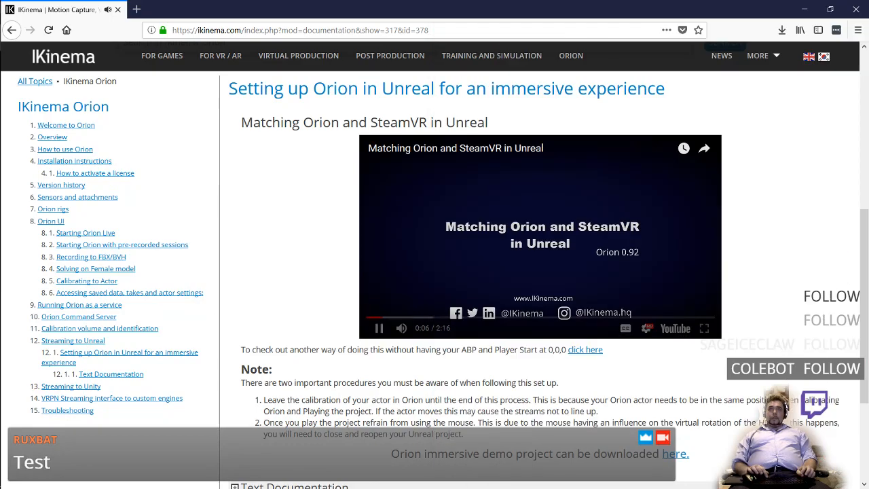
key(alt+Tab)
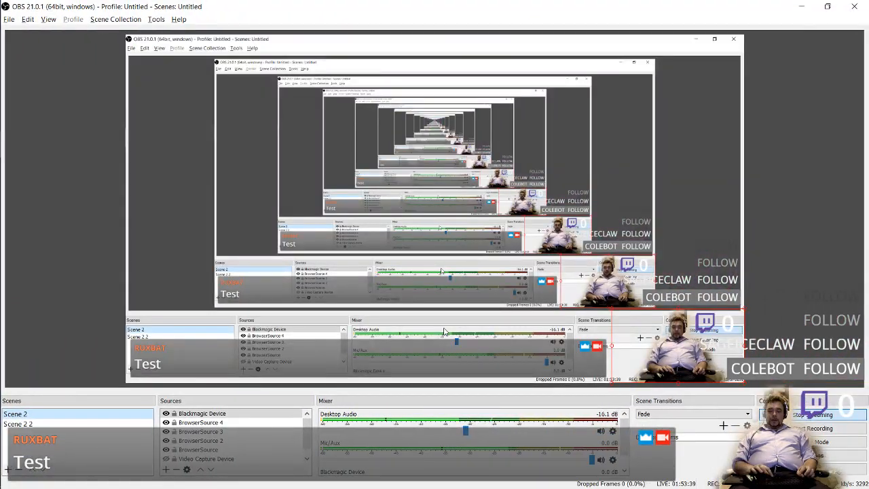
key(ctrl+super+Left)
key(ctrl+super+Left)
key(ctrl+super+Right)
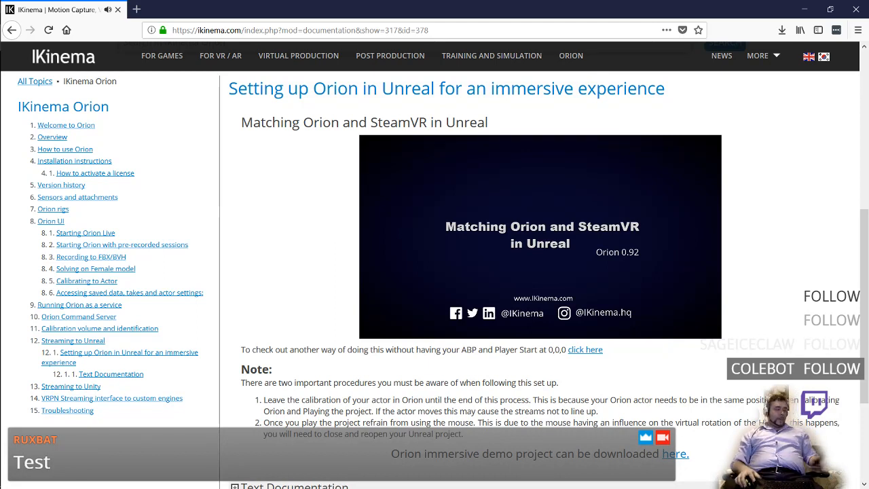
mouse_move(2, 249)
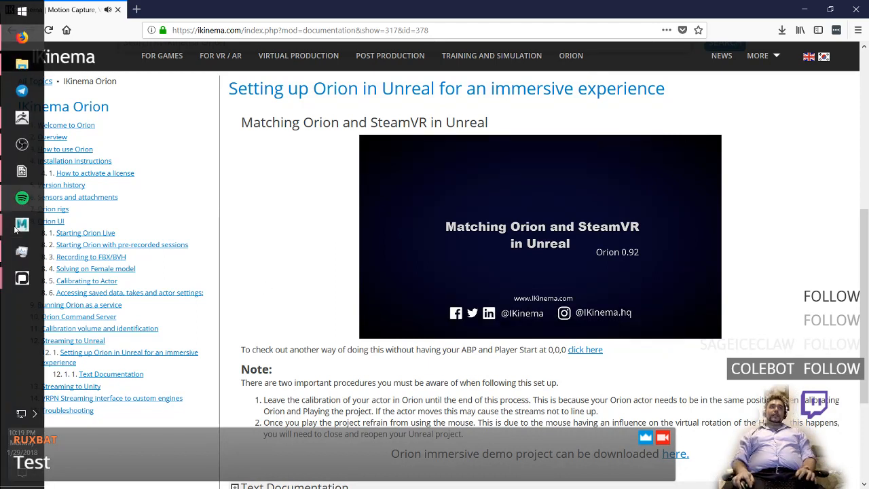
click(452, 239)
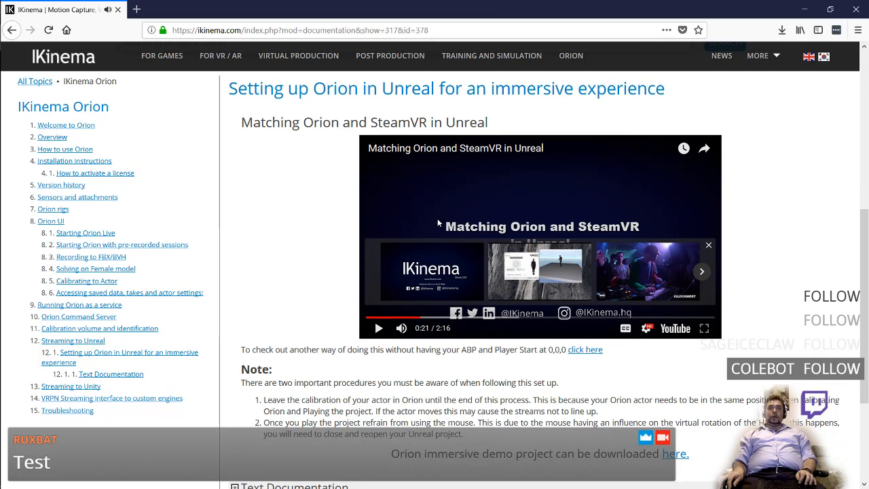
- Switch to Audio Router to manage the browser's sound output
key(alt+Tab)
mouse_move(3, 209)
key(alt+Tab)
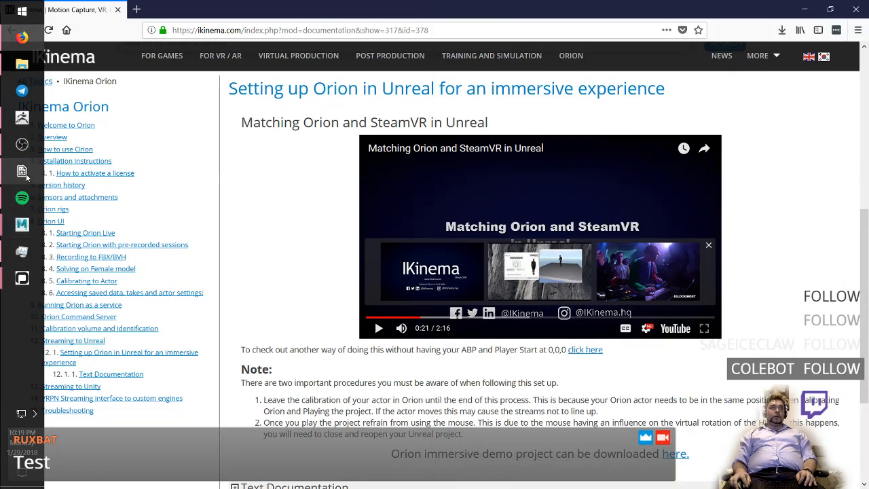
click(25, 176)
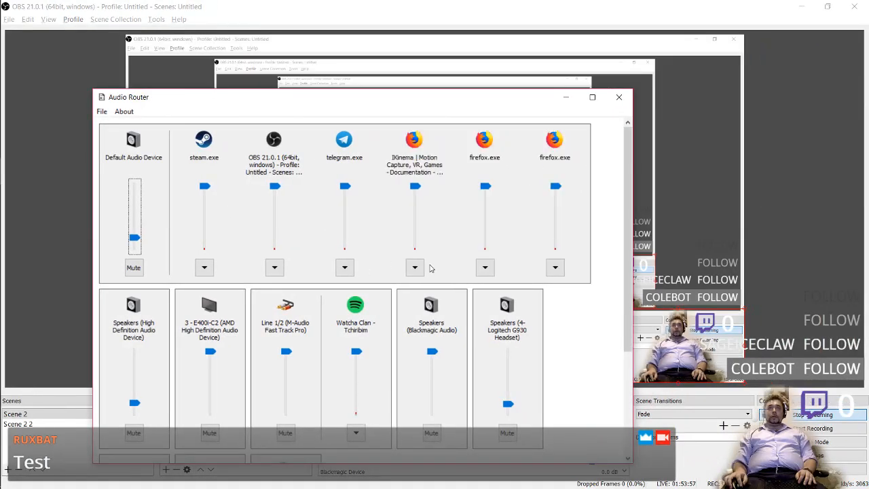
click(414, 267)
click(425, 314)
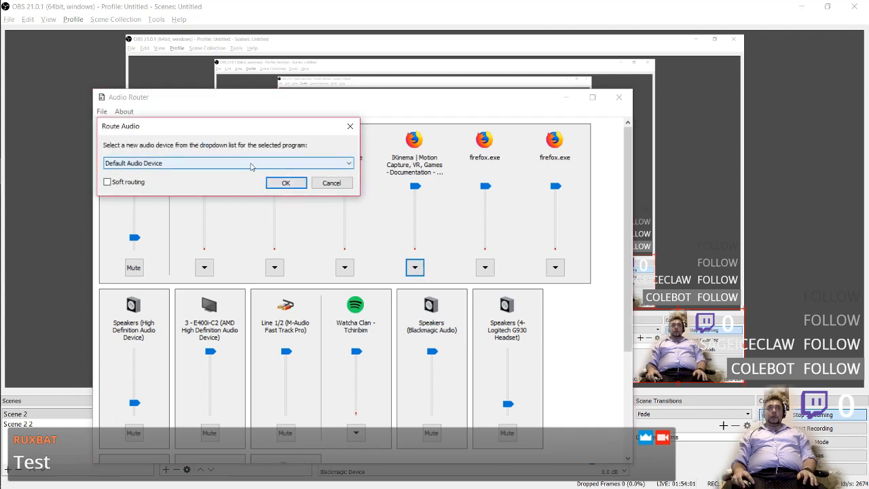
click(331, 183)
- Duplicate the IKinema Firefox page's audio to Line 1/2 (M-Audio Fast Track Pro)
click(414, 267)
click(439, 299)
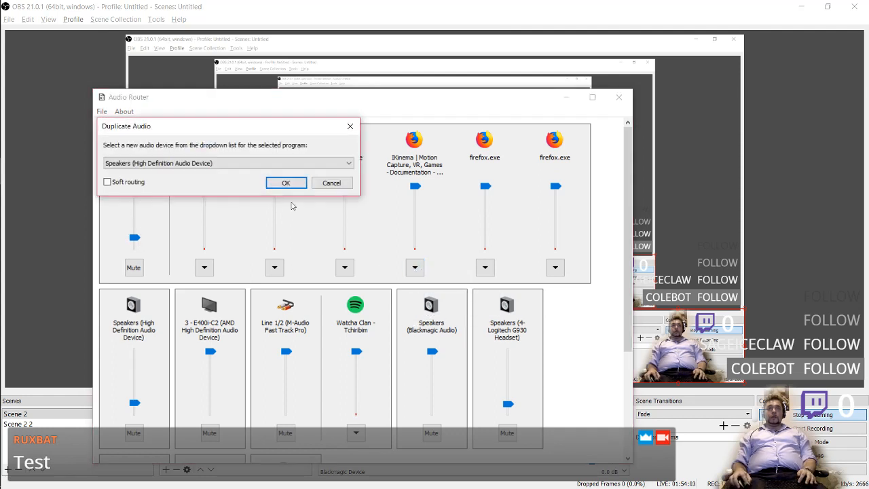
click(136, 163)
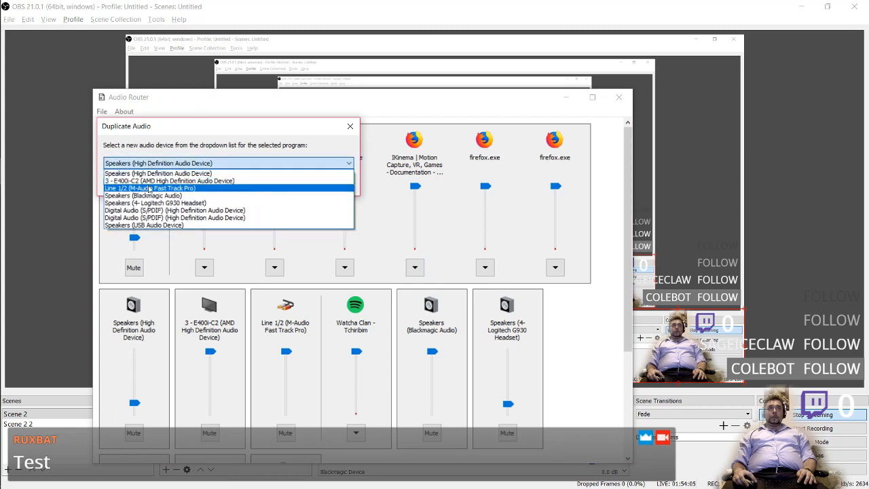
click(148, 188)
click(285, 183)
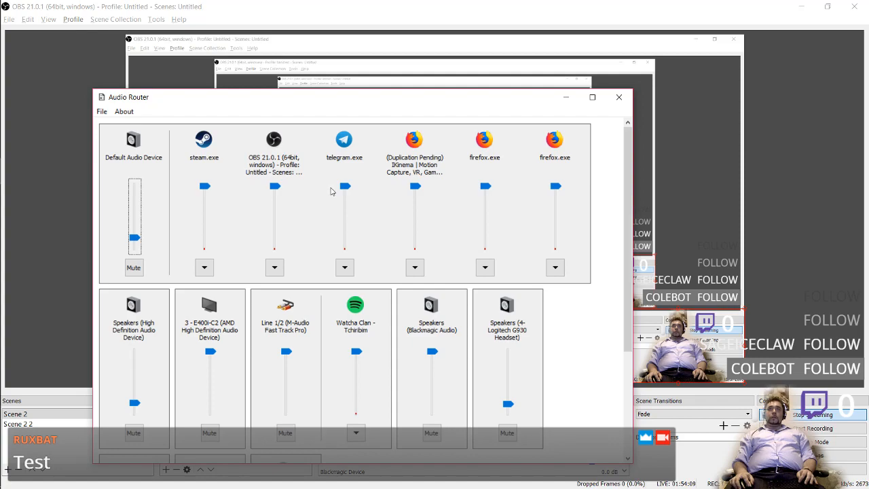
- Return to the documentation page, resume the Unreal setup video and switch back to Audio Router
key(alt+Tab)
key(alt+Tab)
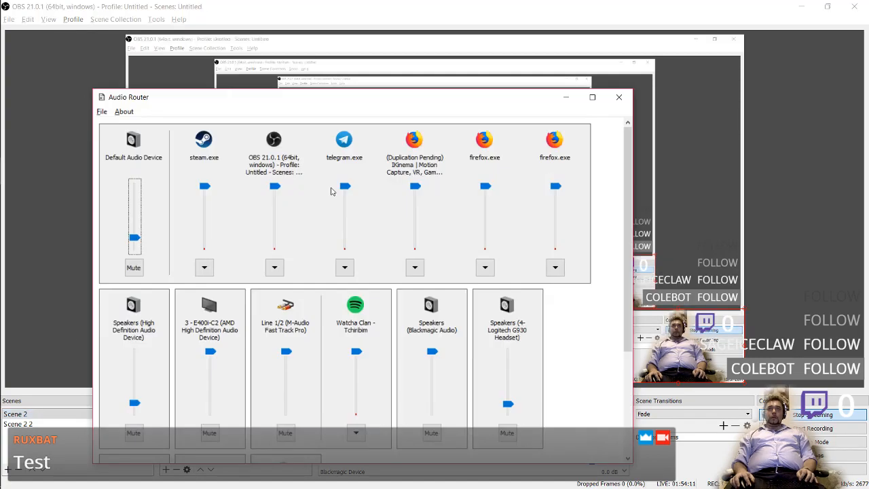
key(ctrl+super+Left)
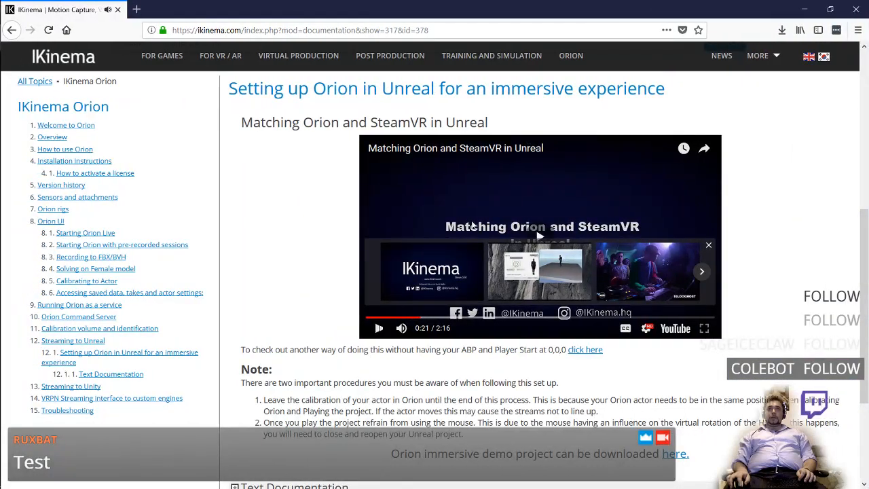
key(super+Tab)
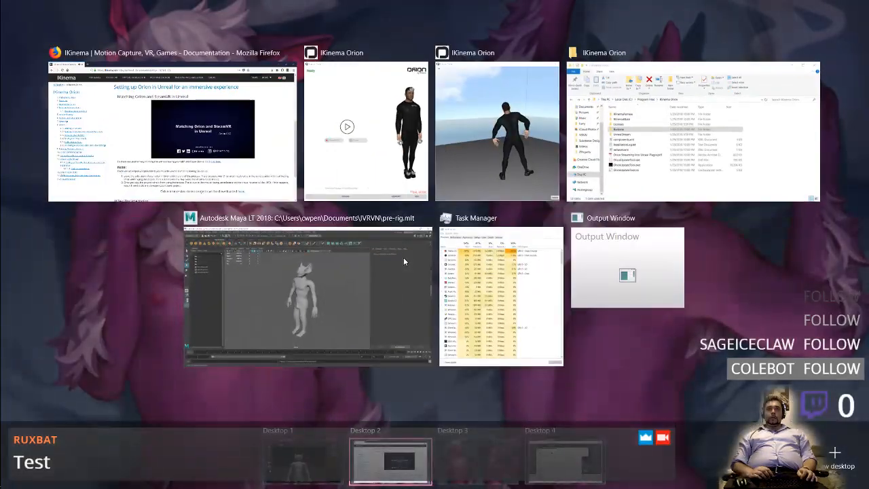
key(super+Tab)
key(ctrl+super+Right)
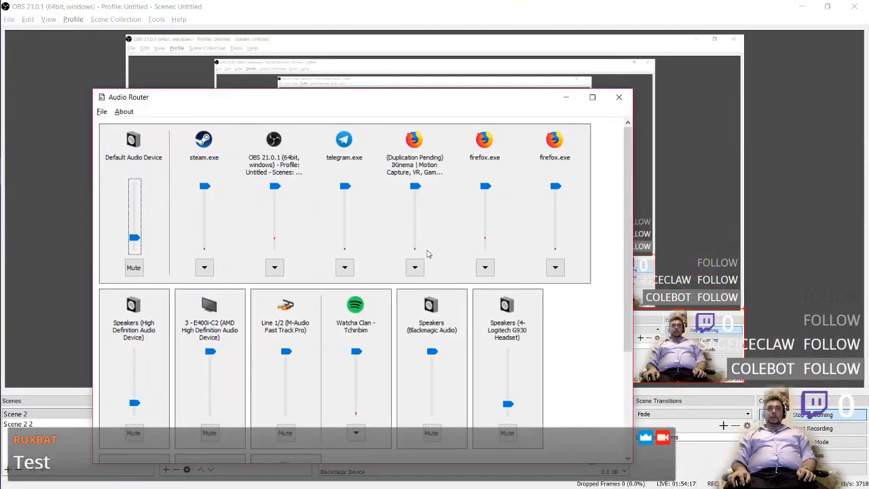
- Duplicate the IKinema Firefox audio again to Line 1/2 (M-Audio Fast Track Pro) with soft routing enabled
click(415, 267)
click(379, 254)
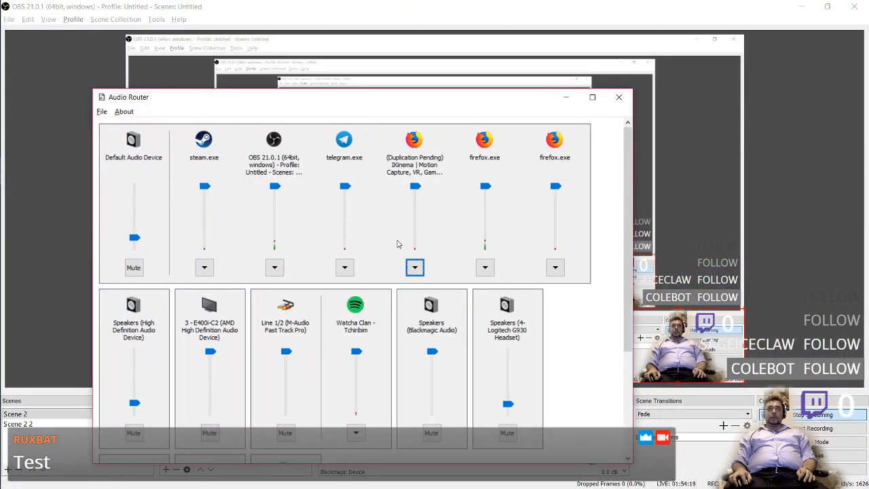
click(416, 268)
click(437, 299)
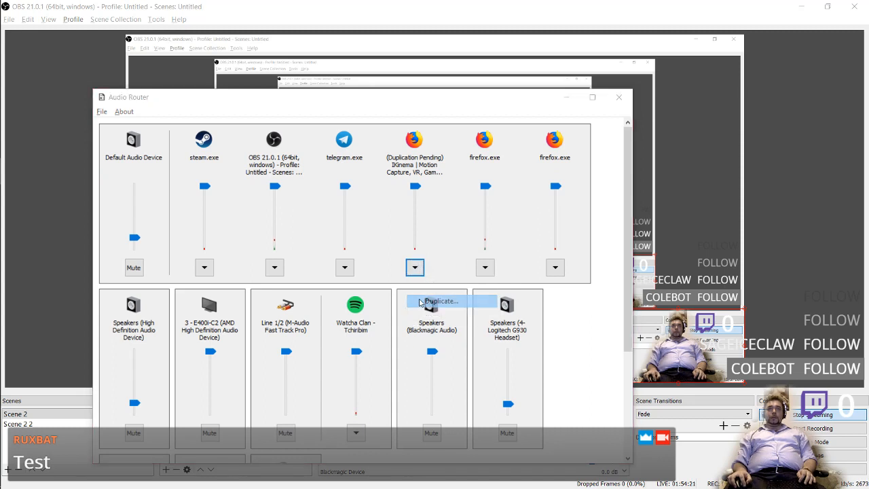
click(246, 164)
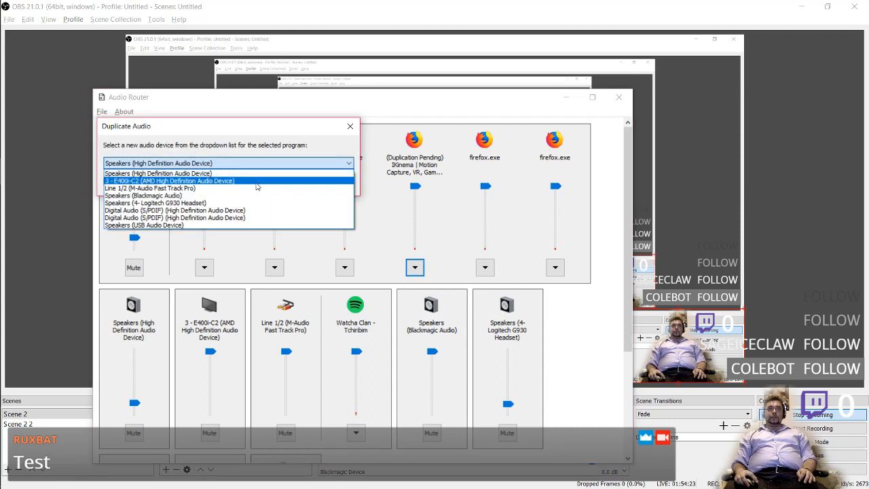
click(271, 189)
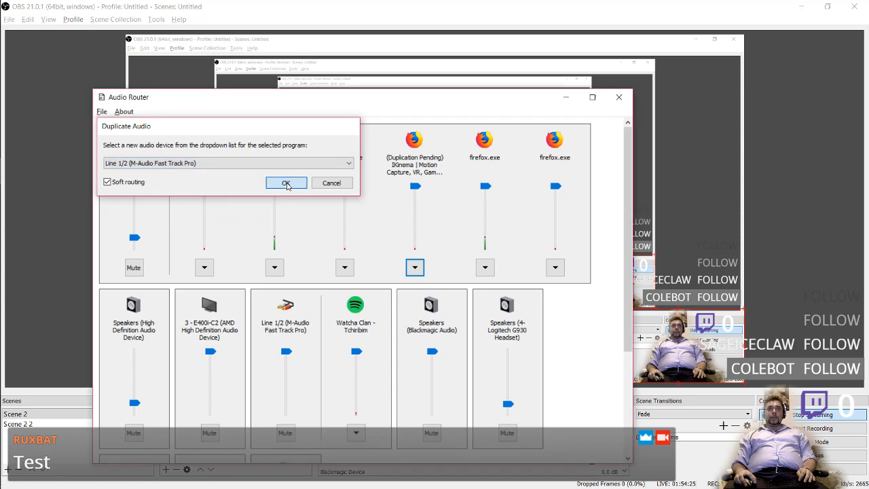
click(285, 184)
- Check Audio Router's output devices and the IKinema Firefox stream for the duplicated audio, and return to the documentation video
scroll(318, 189, down, 3)
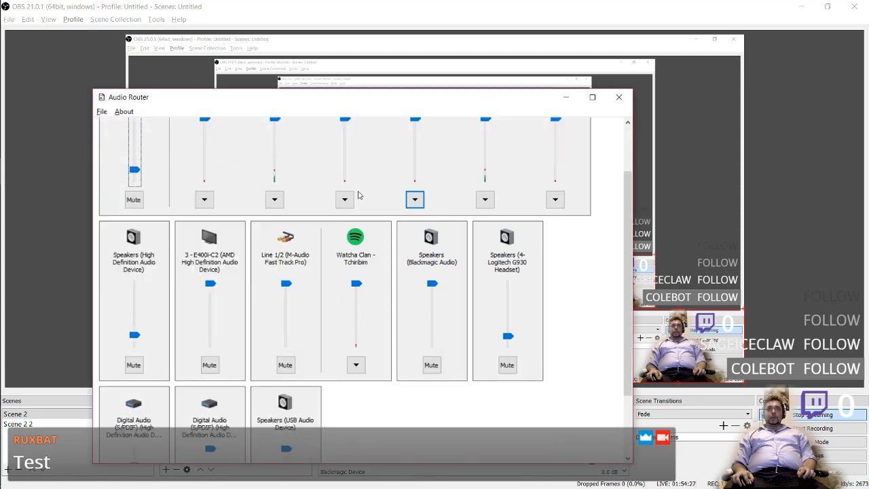
scroll(371, 191, up, 3)
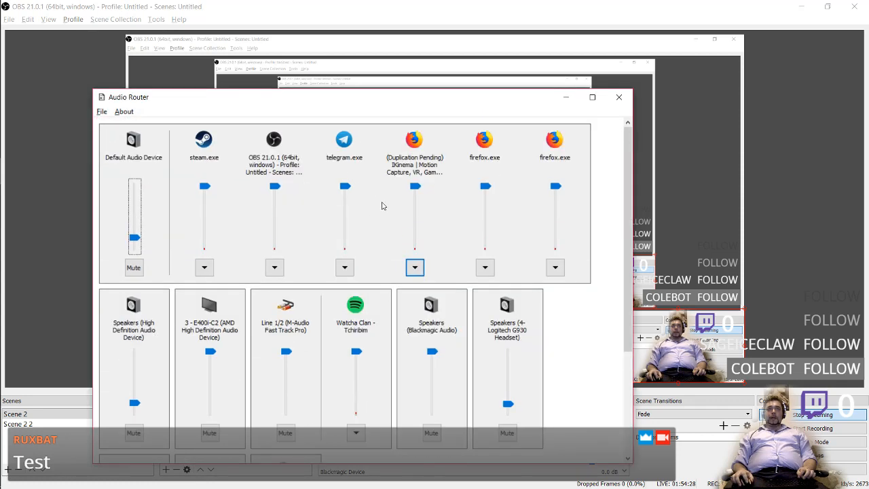
click(414, 267)
click(414, 266)
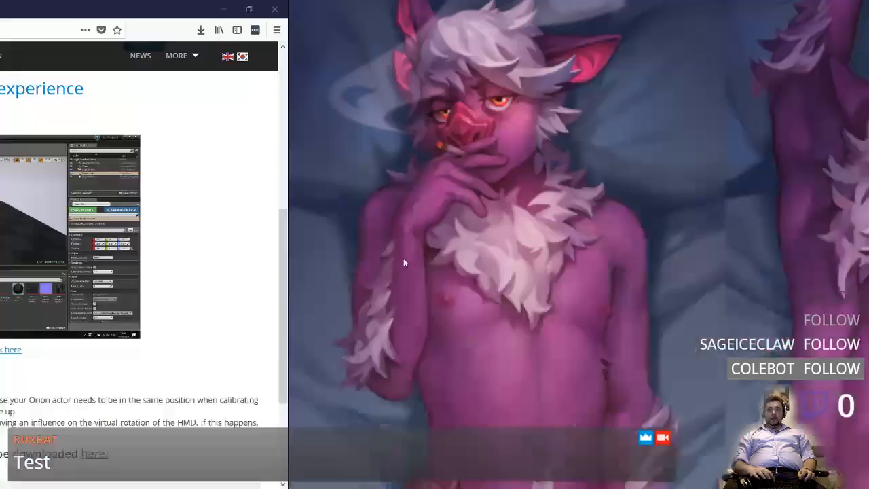
- Resume the Matching Orion and SteamVR in Unreal video and check the Firefox stream's audio in Audio Router
click(444, 300)
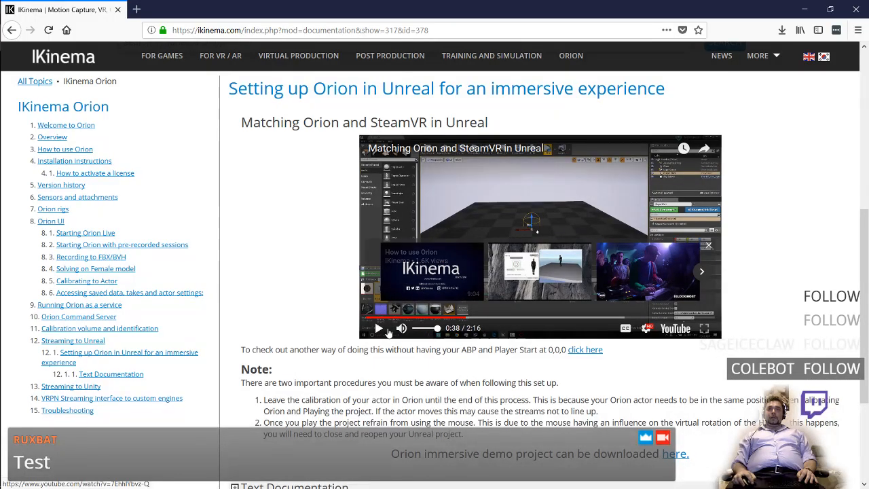
click(379, 328)
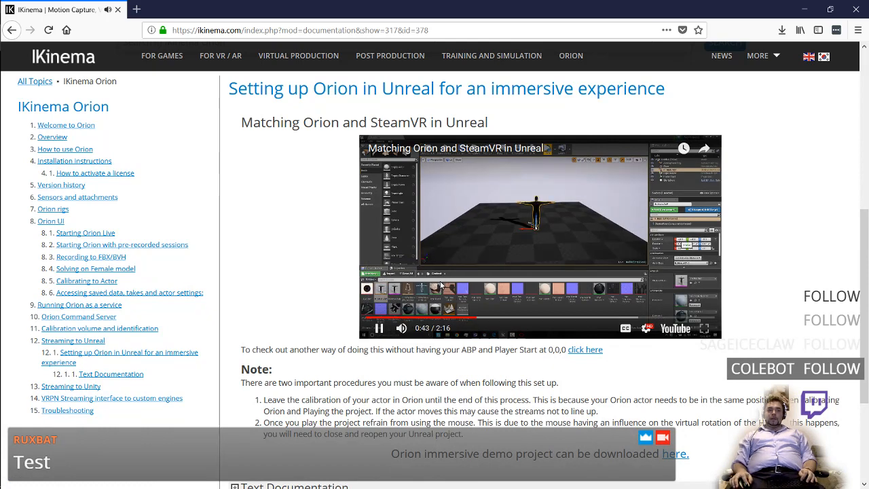
key(ctrl+super+Right)
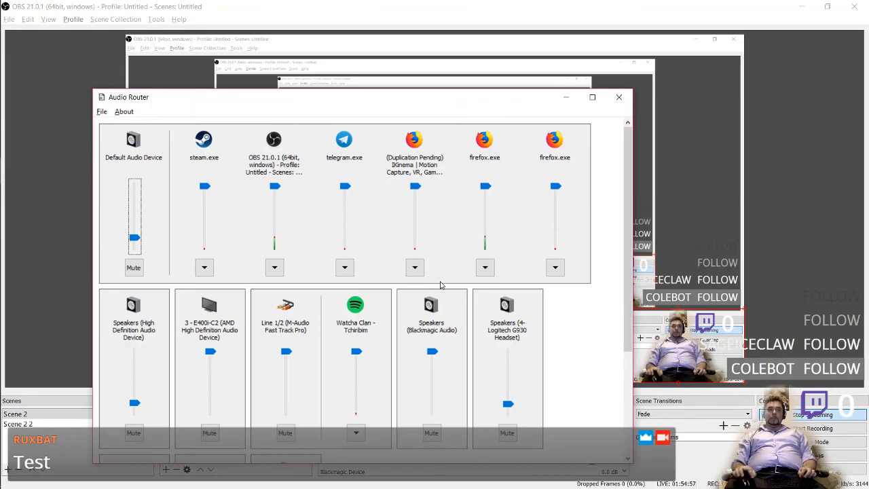
- Switch to ZBrush to look at the creature model and return to the documentation's Unreal setup video
key(ctrl+super+Left)
key(ctrl+super+Left)
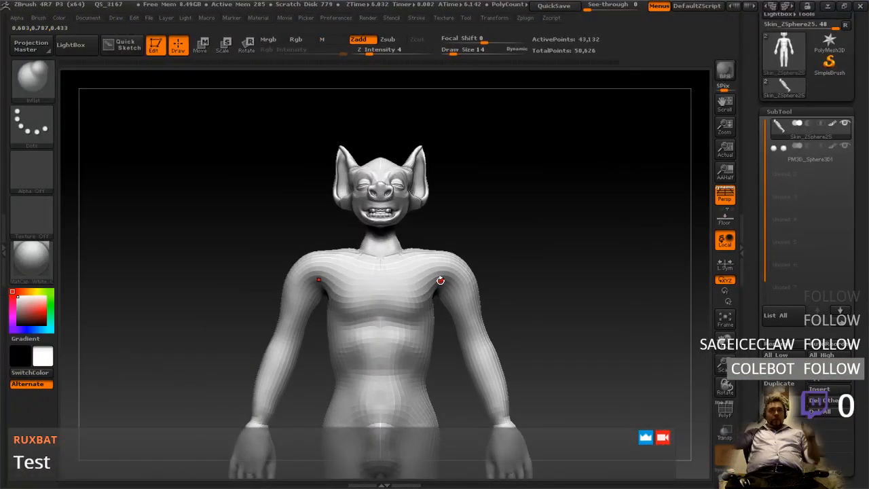
key(ctrl+super+Right)
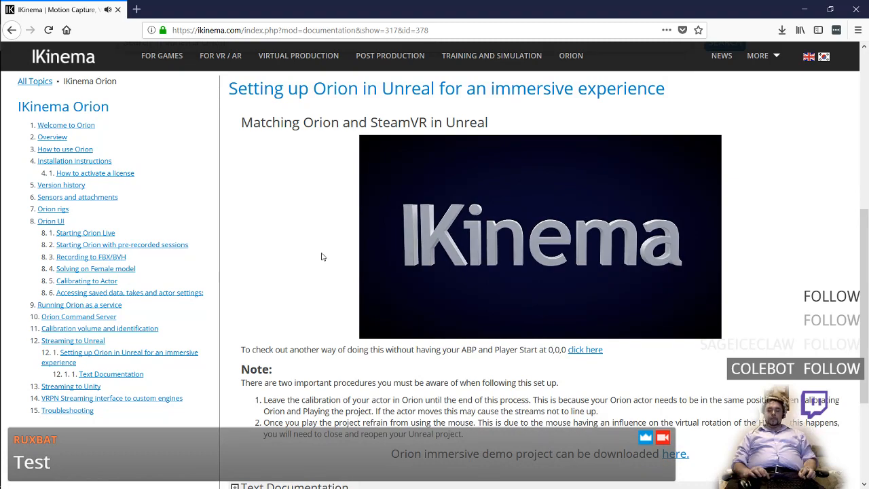
key(ctrl+super+Right)
key(ctrl+super+Left)
key(ctrl+super+Left)
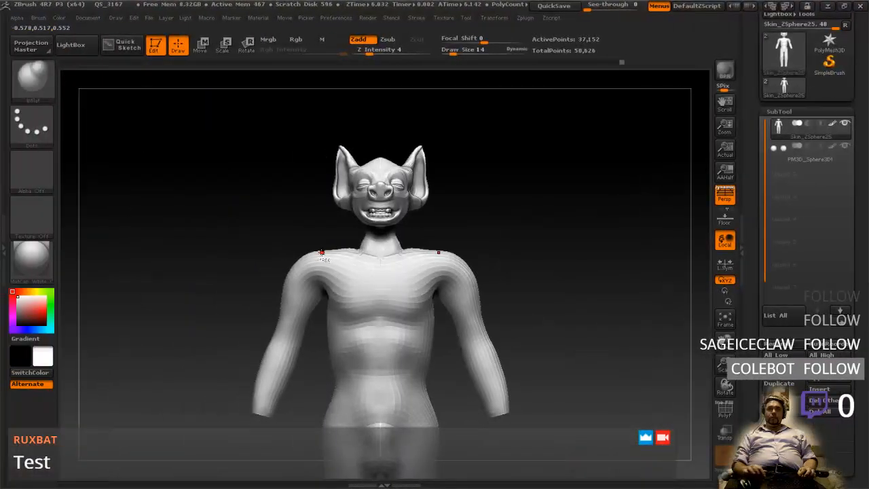
key(ctrl+super+Right)
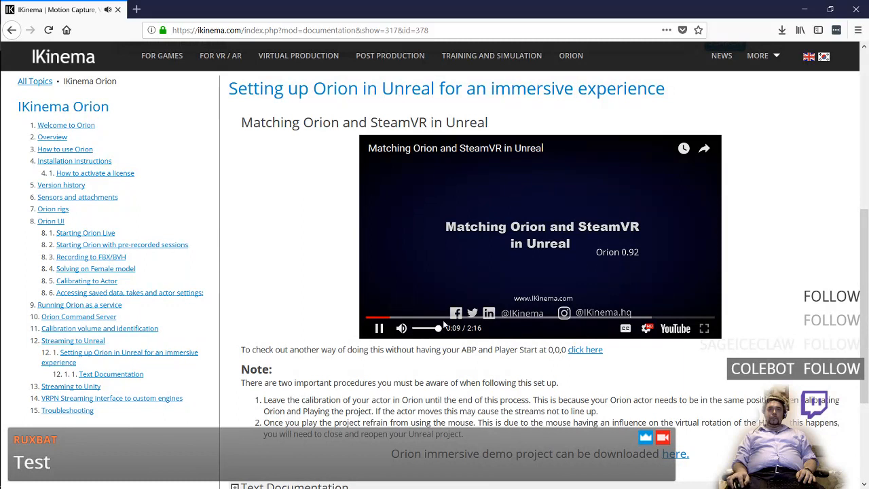
- Raise the system volume and open the Matching Orion and SteamVR in Unreal video on YouTube in full screen
key(XF86AudioRaiseVolume)
key(XF86AudioRaiseVolume)
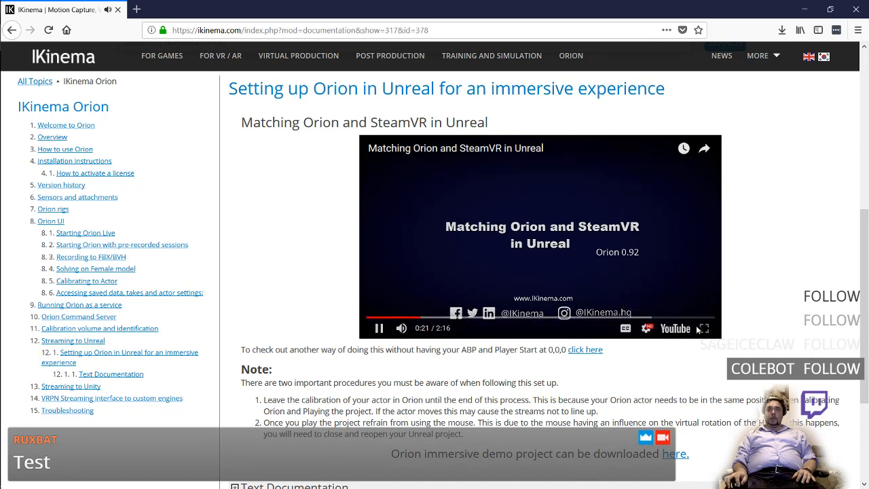
click(517, 150)
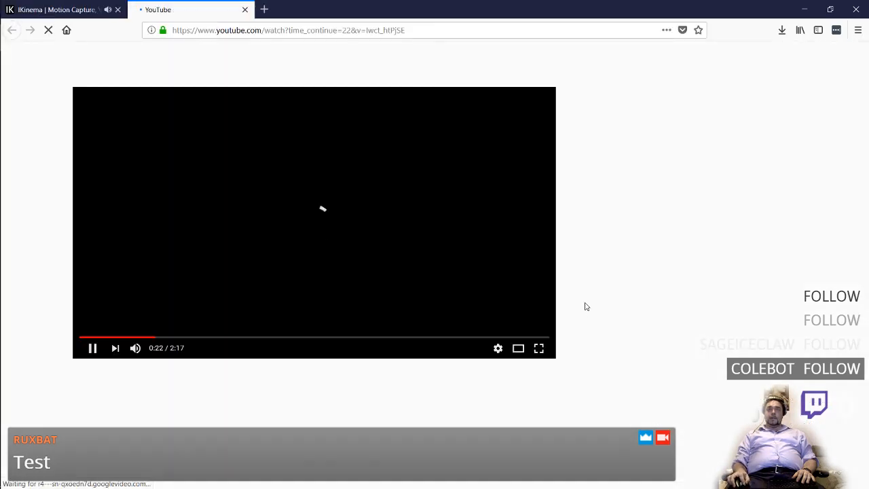
click(538, 348)
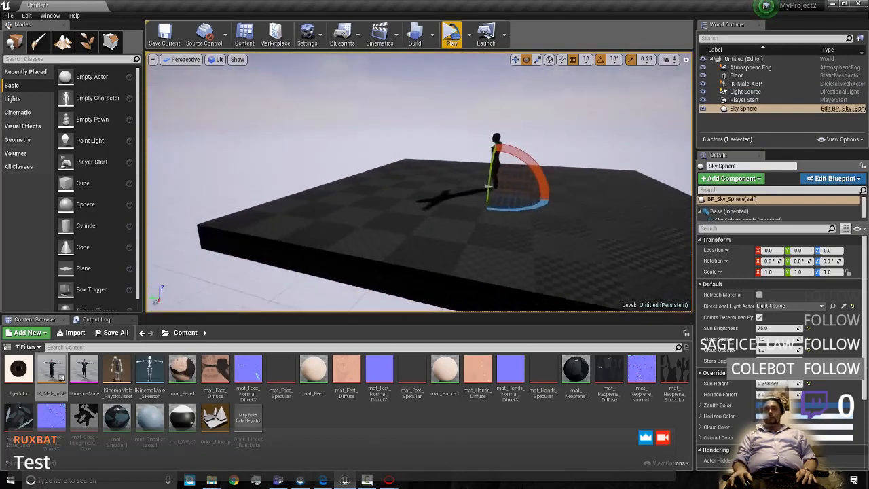
right_drag(434, 183, 458, 187)
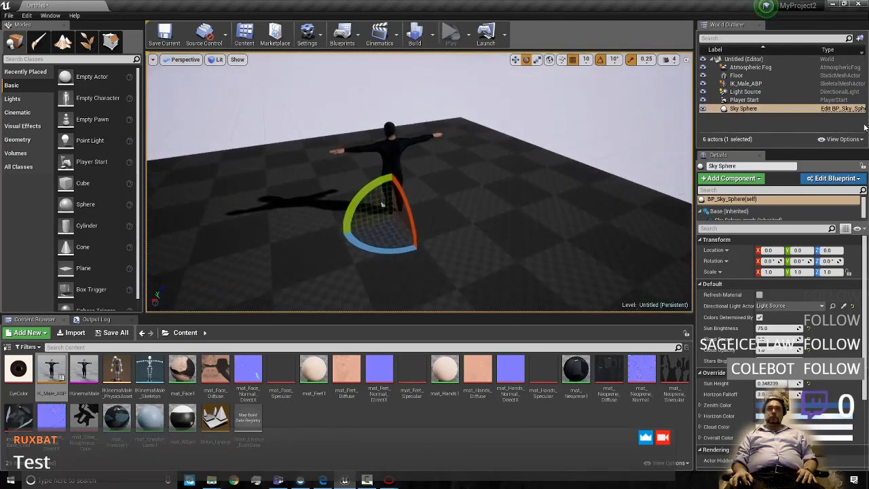
click(746, 100)
click(447, 224)
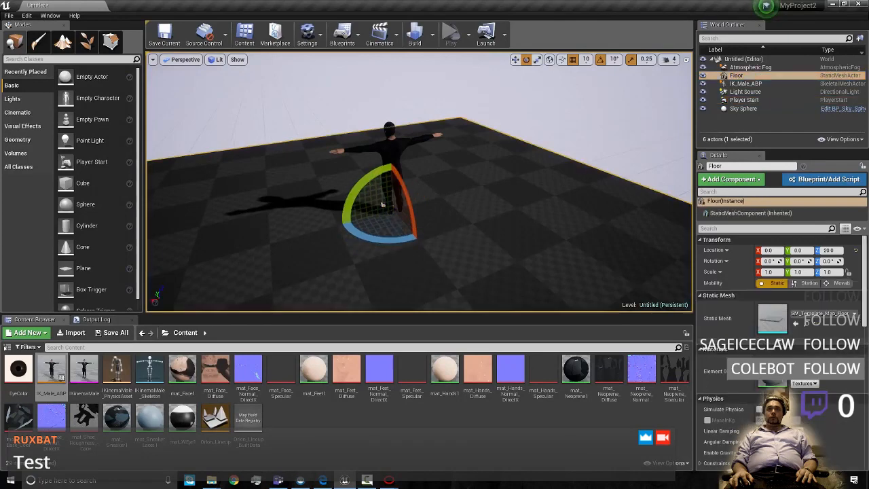
click(583, 170)
double_click(531, 89)
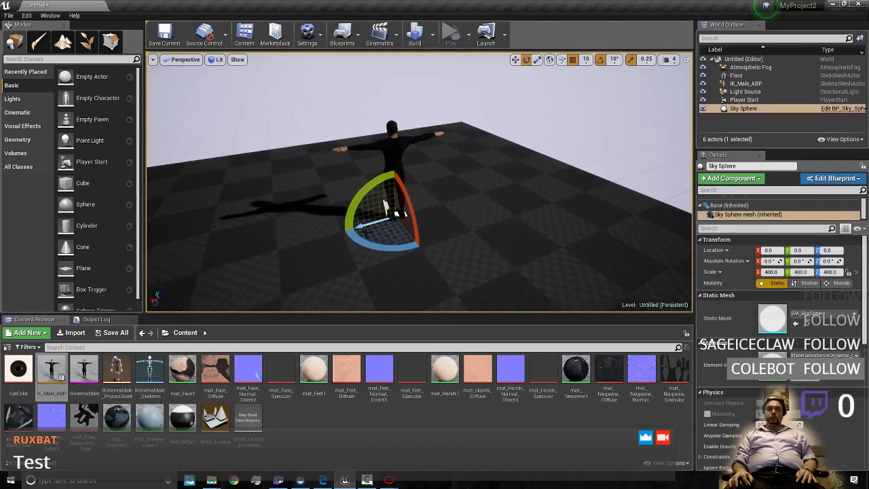
click(385, 206)
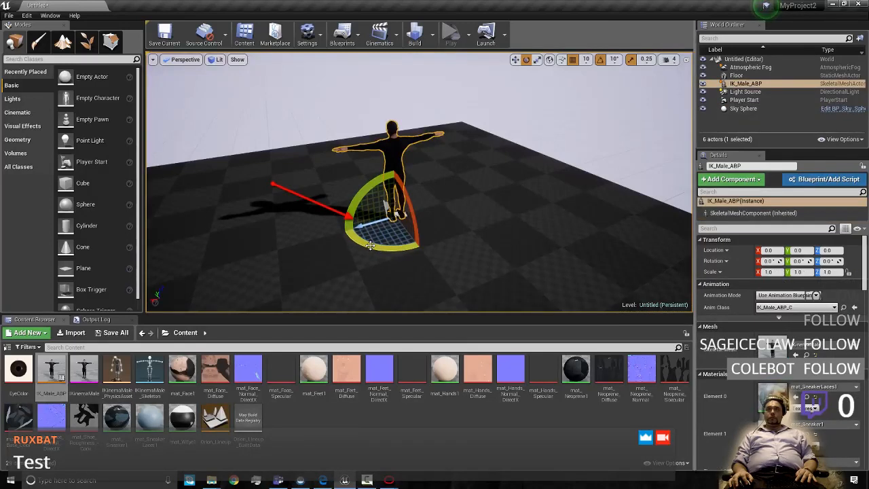
drag(364, 242, 341, 231)
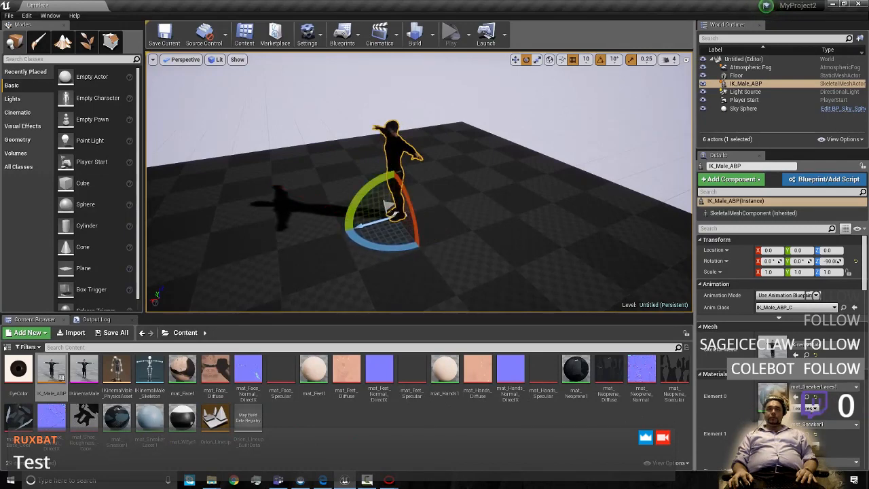
click(465, 101)
scroll(461, 215, down, 3)
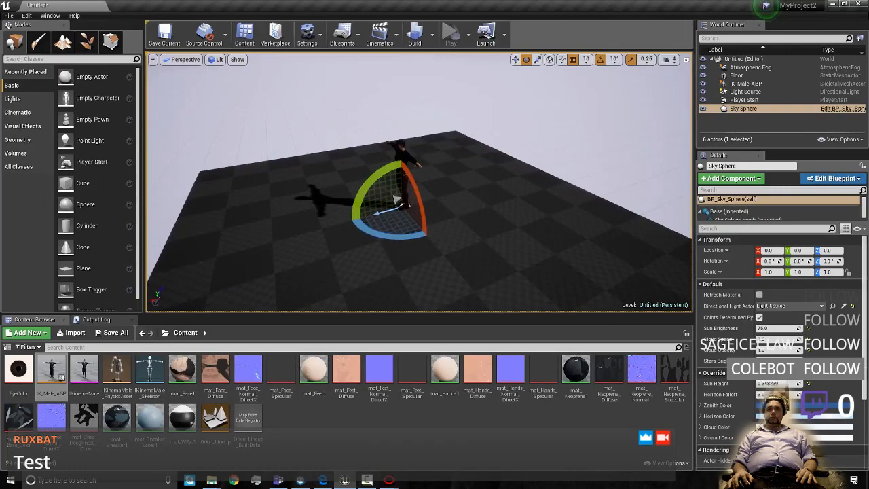
click(345, 480)
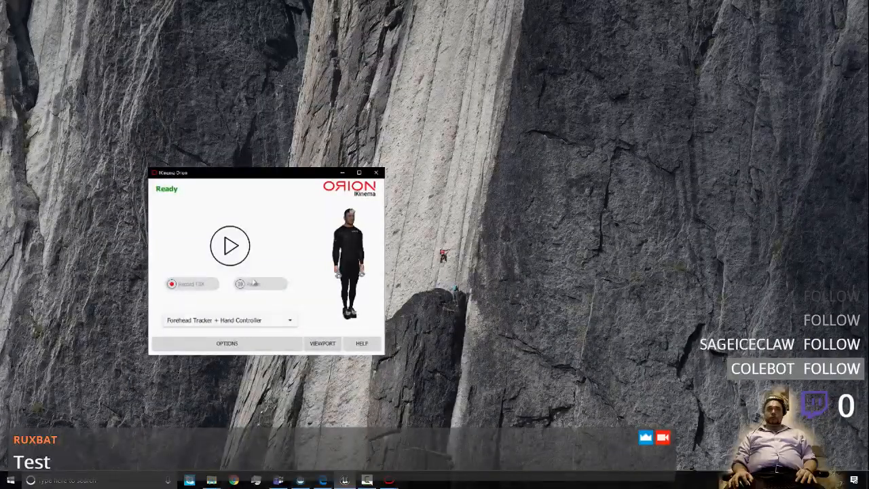
click(231, 246)
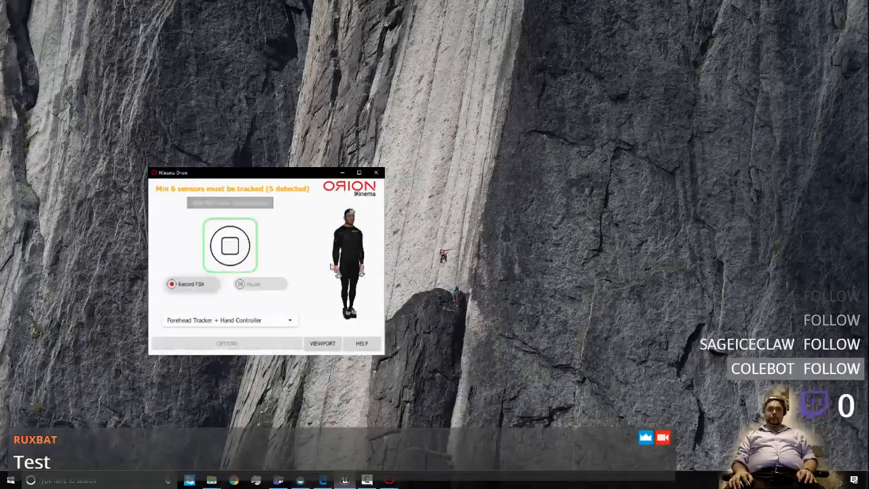
click(323, 343)
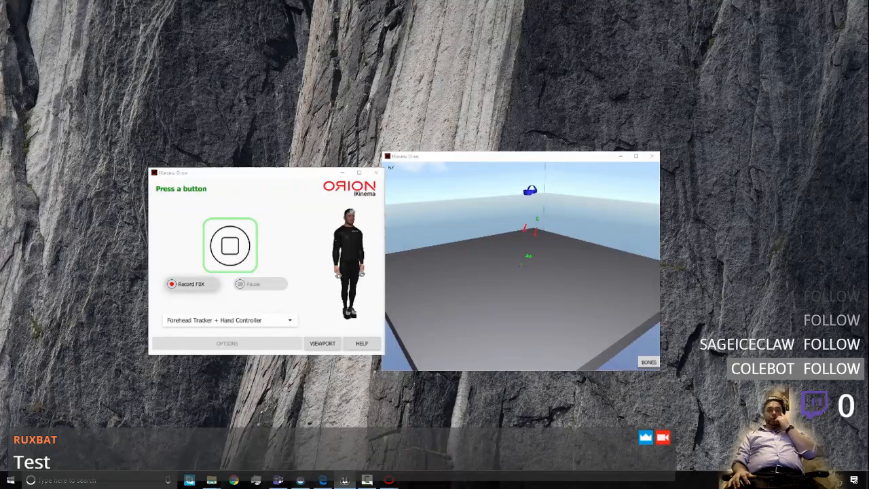
mouse_move(423, 426)
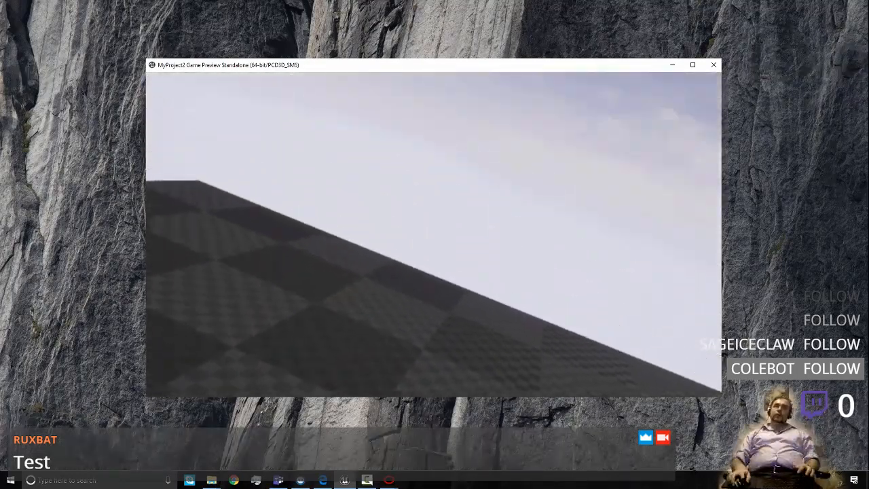
- Pause the video near its end, leave full screen and copy its YouTube address
click(445, 307)
key(Escape)
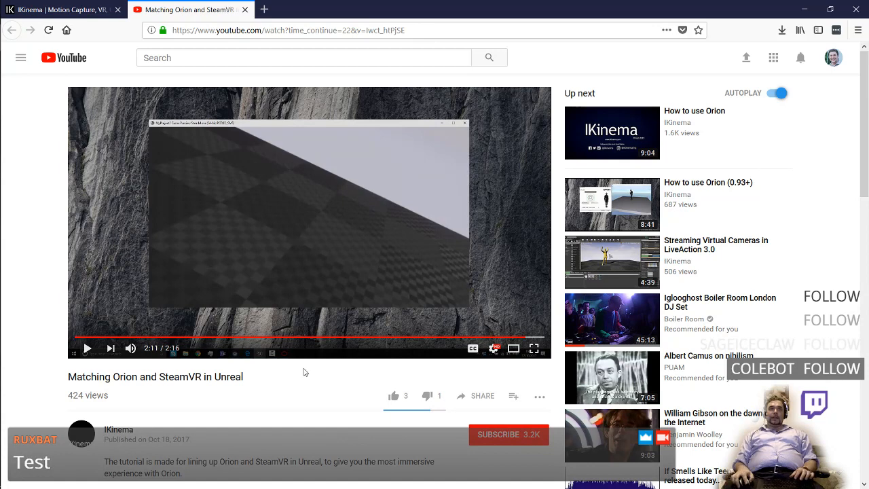
click(277, 30)
key(ctrl+c)
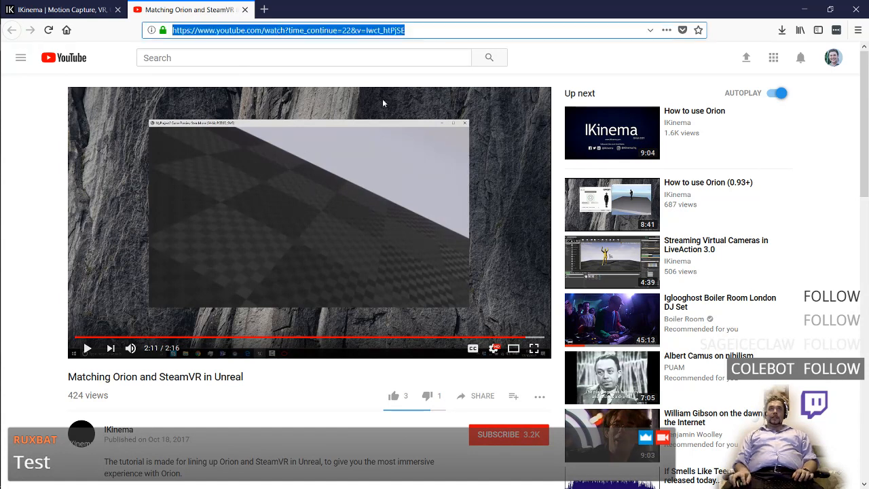
- Send the copied video link to the VR VN - Executive Chat group in Telegram and return to the browser
click(10, 90)
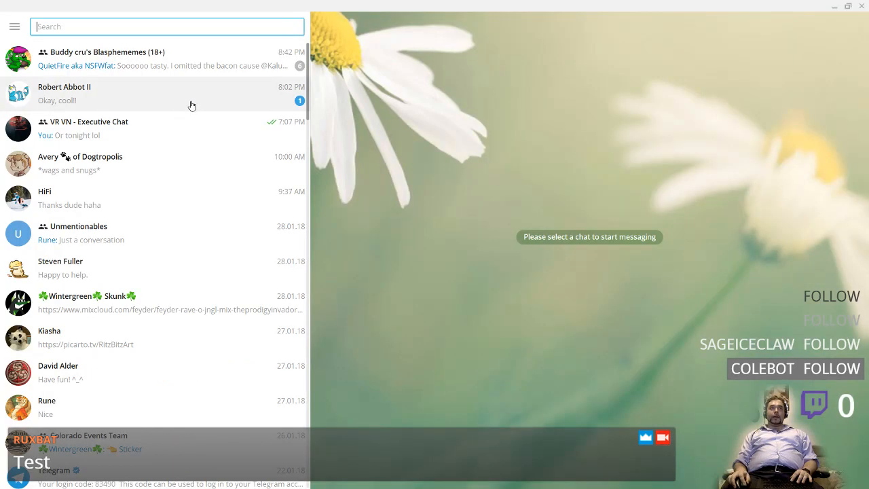
click(190, 61)
click(161, 131)
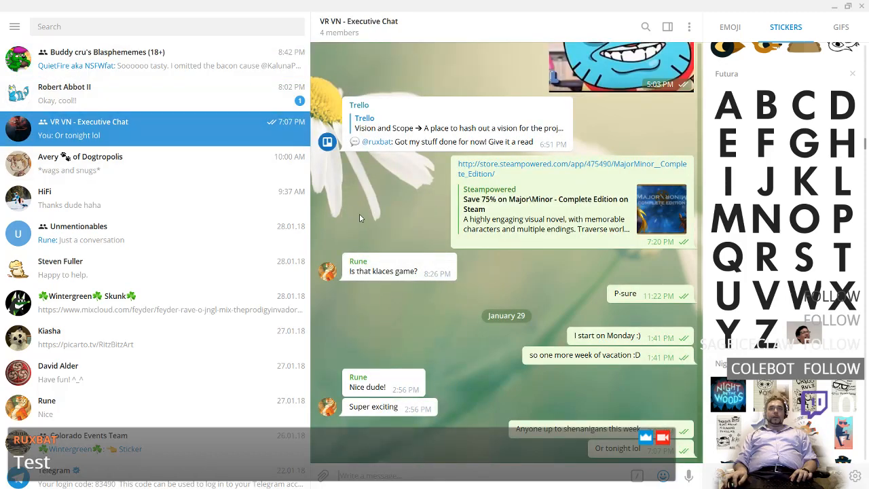
key(ctrl+v)
key(Return)
key(alt+Tab)
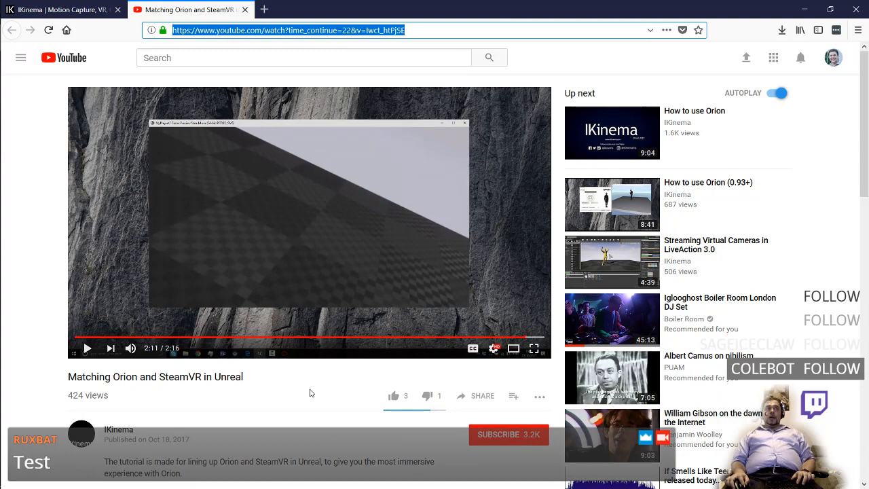
- Close the YouTube video and open the Streaming to Unreal page of the Orion documentation
key(ctrl+w)
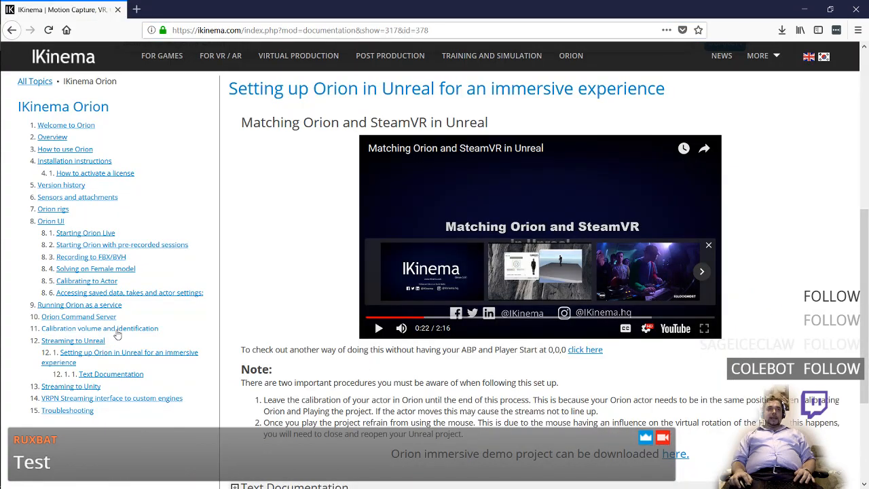
click(95, 341)
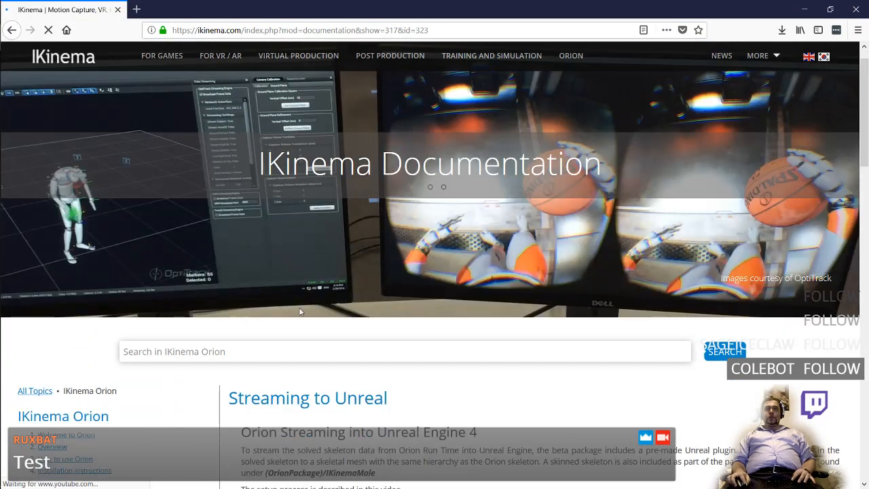
scroll(355, 302, down, 3)
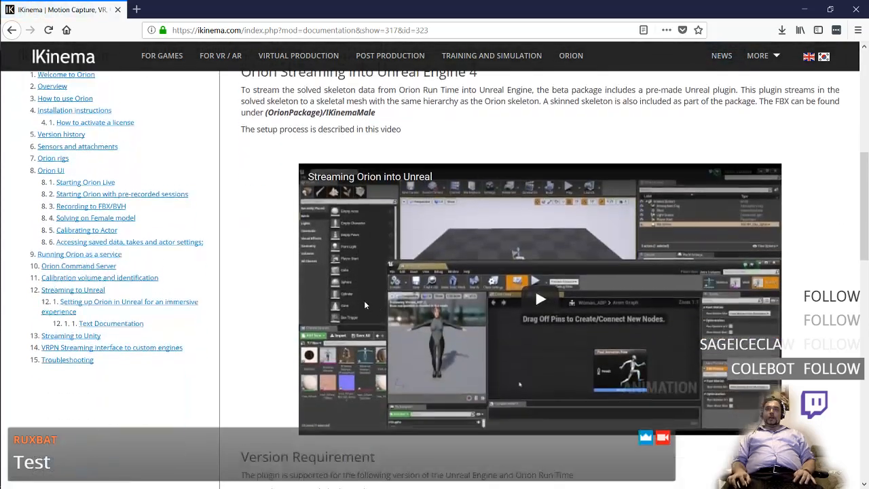
scroll(457, 292, up, 2)
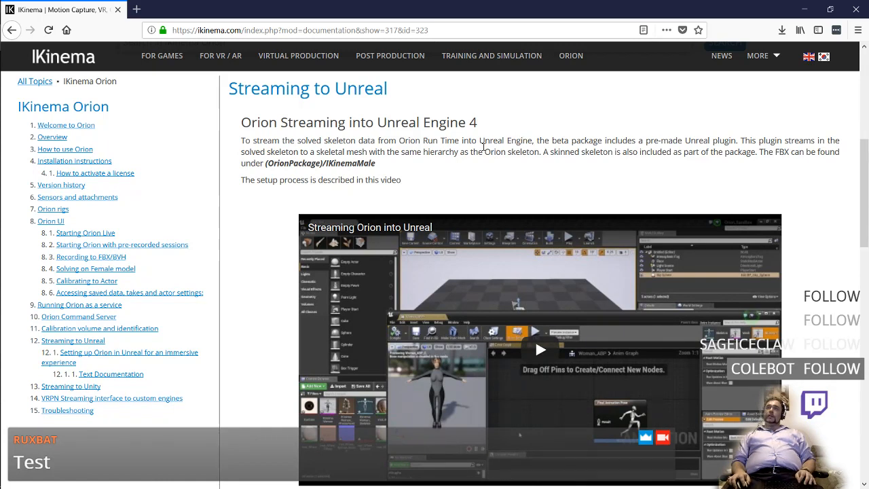
- Switch to Maya LT to view the pre-rig character model and return to the Streaming to Unreal page
key(alt+Tab)
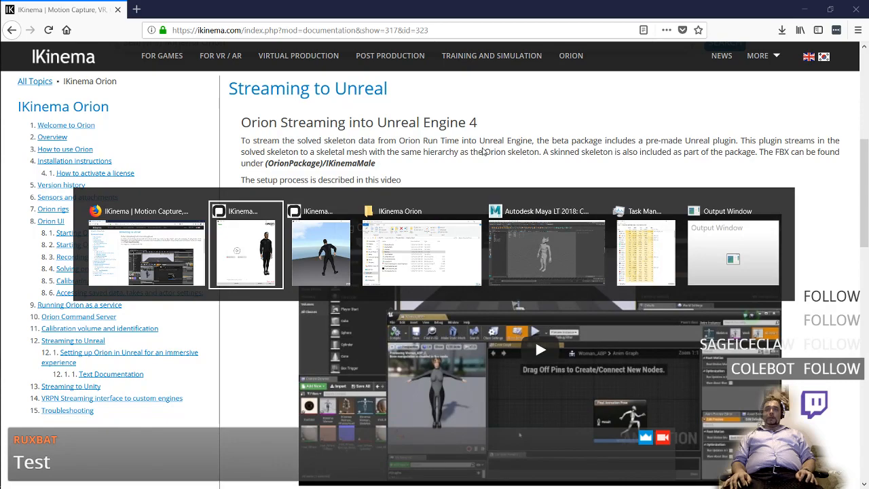
key(Tab)
key(Tab)
key(Tab)
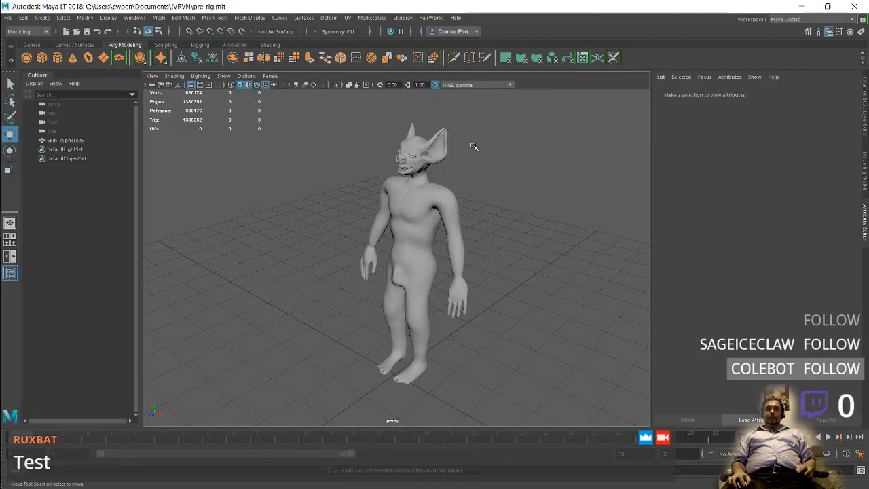
key(alt+Tab)
- Read the Version Requirement, Installation and Visualising Orion Solve in Unreal Engine sections of the documentation
scroll(479, 158, down, 5)
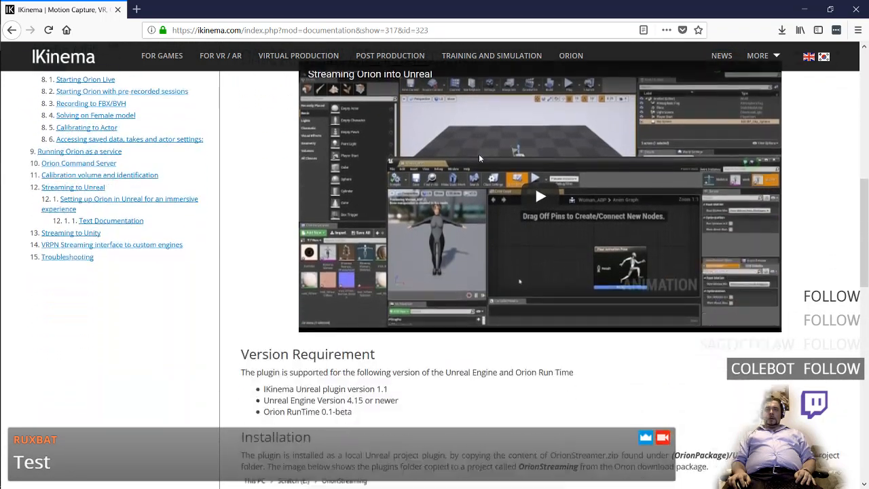
scroll(479, 158, down, 2)
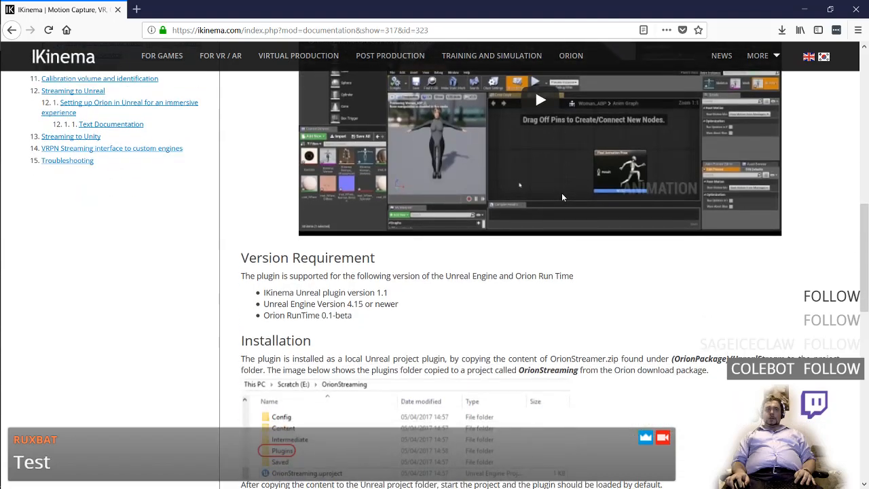
scroll(561, 197, down, 5)
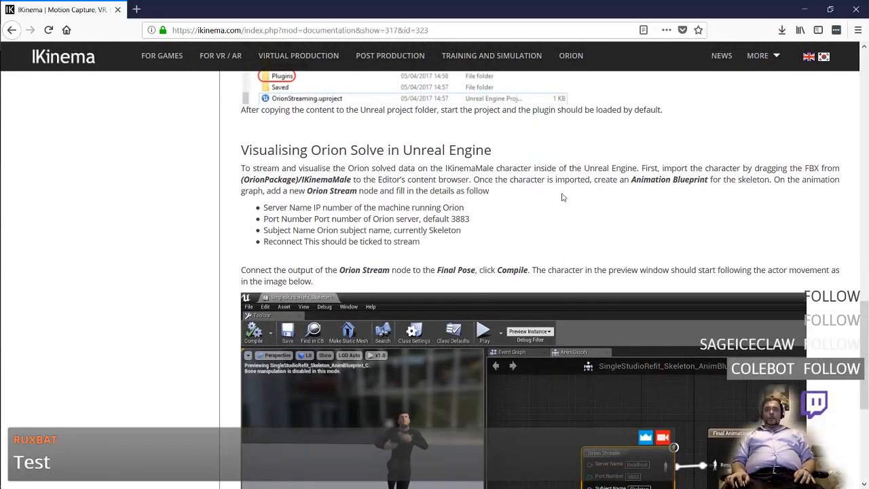
scroll(561, 197, down, 1)
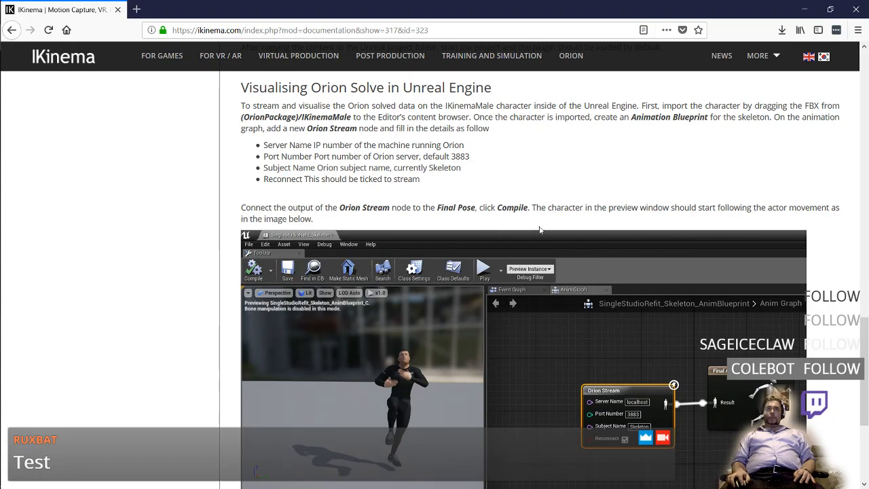
- Look over the streaming instructions and return to the setup video near the start of the documentation page
scroll(539, 227, down, 3)
scroll(536, 231, up, 12)
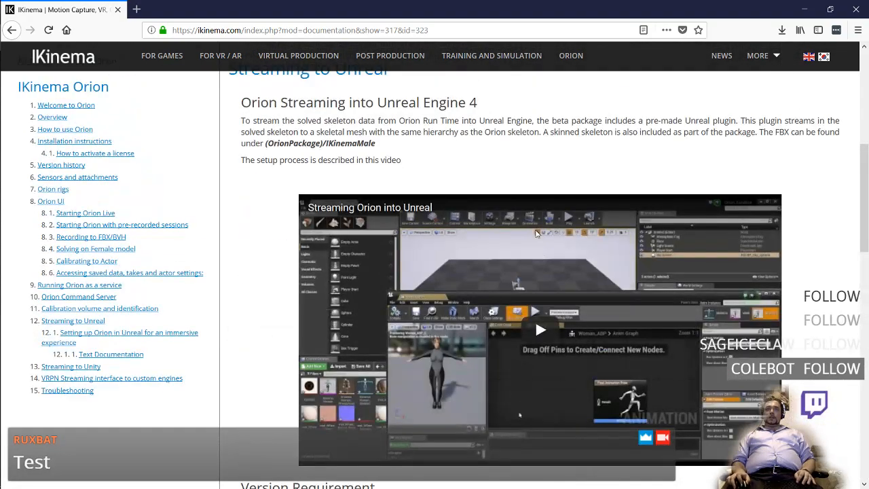
scroll(536, 233, up, 2)
scroll(509, 204, down, 3)
- Switch to an empty virtual desktop, search the installed apps for "unreal" and open the Epic Games Launcher
key(alt+Tab)
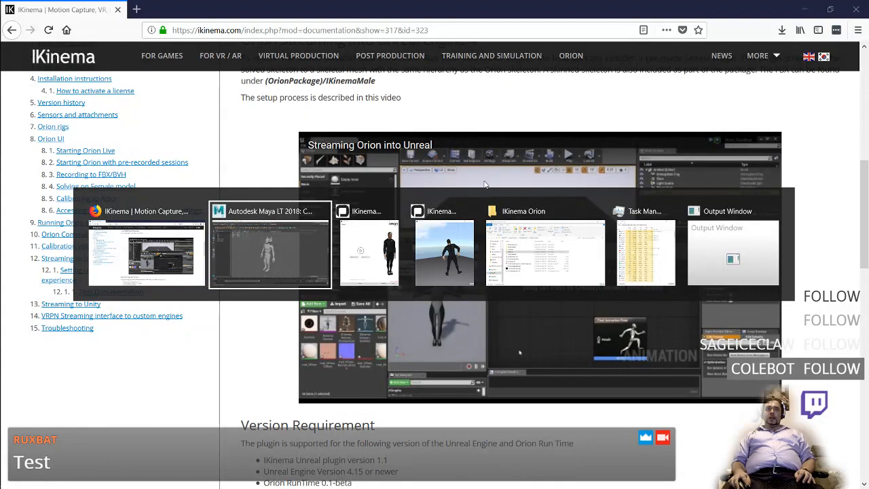
key(super)
key(super)
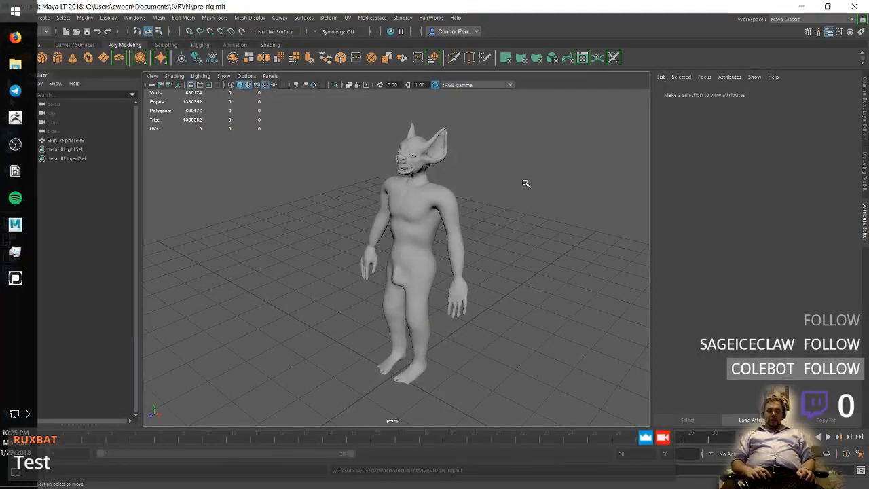
key(super)
key(ctrl+super+Right)
key(super)
key(ctrl+super+Left)
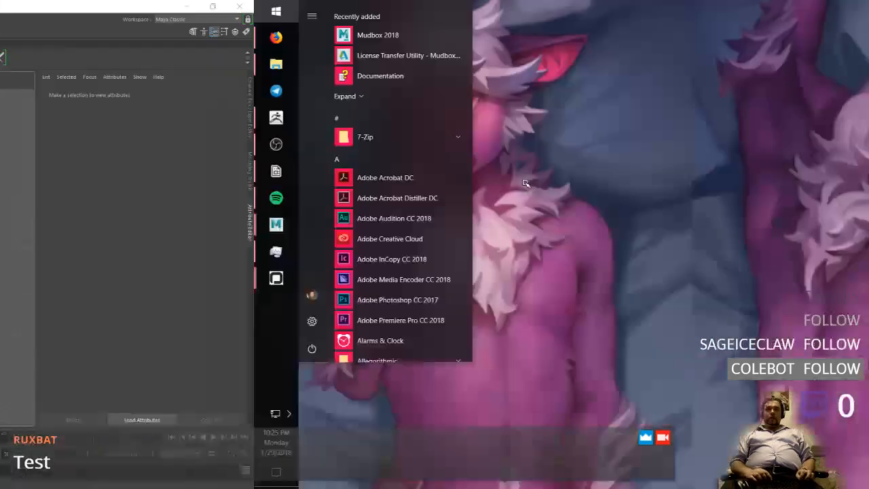
text(u)
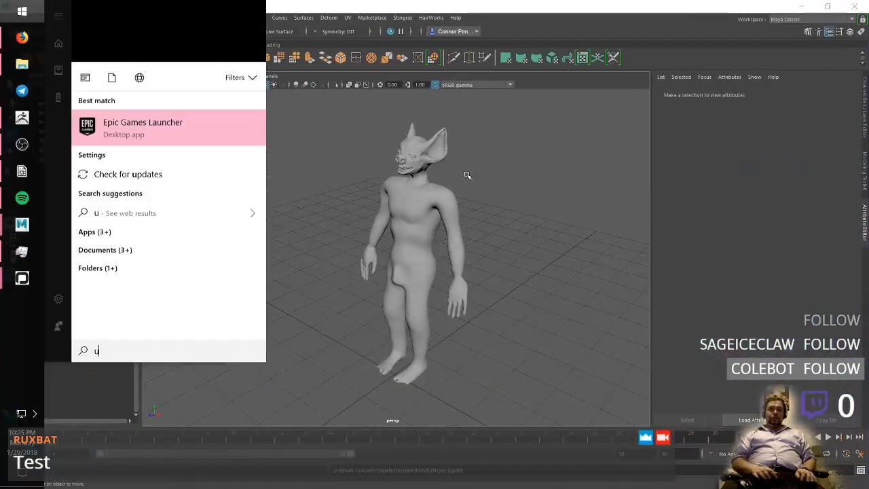
key(super)
key(ctrl+super+Right)
key(super)
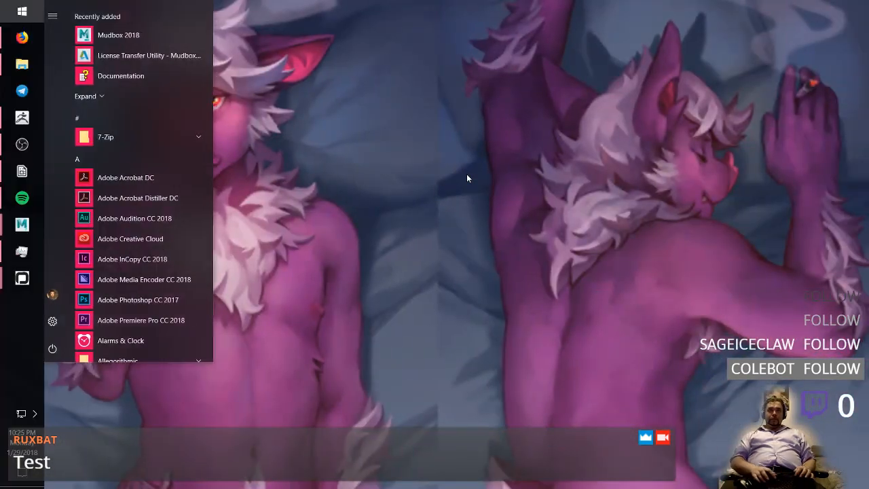
text(unreal)
key(Return)
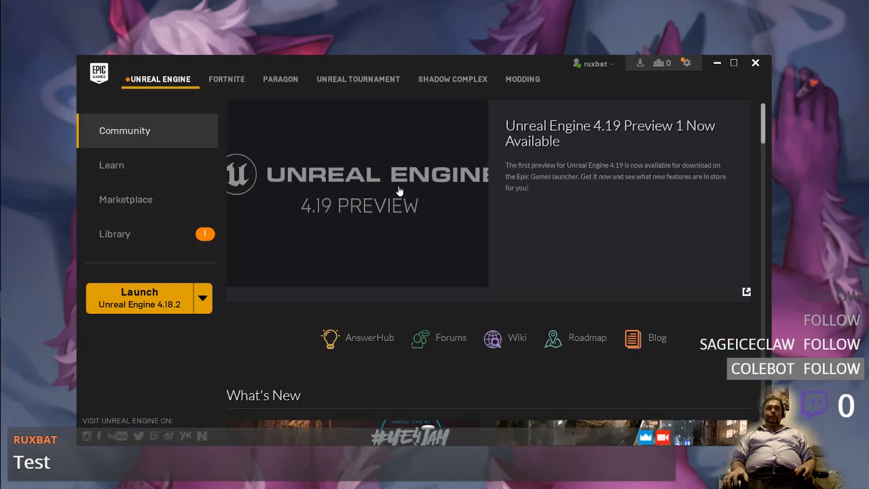
- Launch Unreal Engine 4.18.2, close the Epic Games Launcher and open the FunctionalTesting project
click(156, 293)
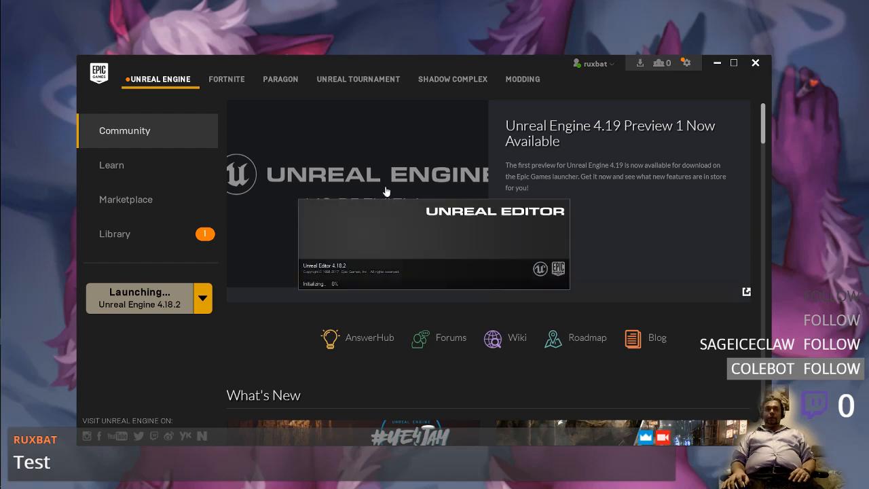
click(755, 63)
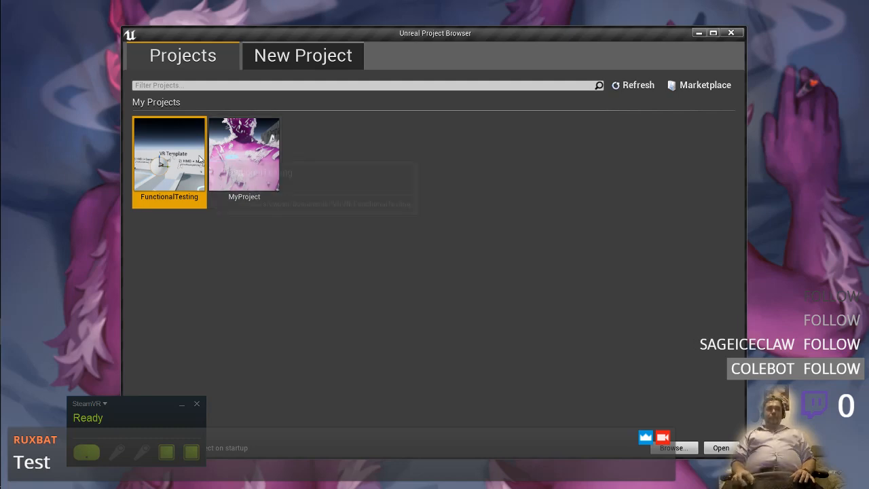
double_click(175, 165)
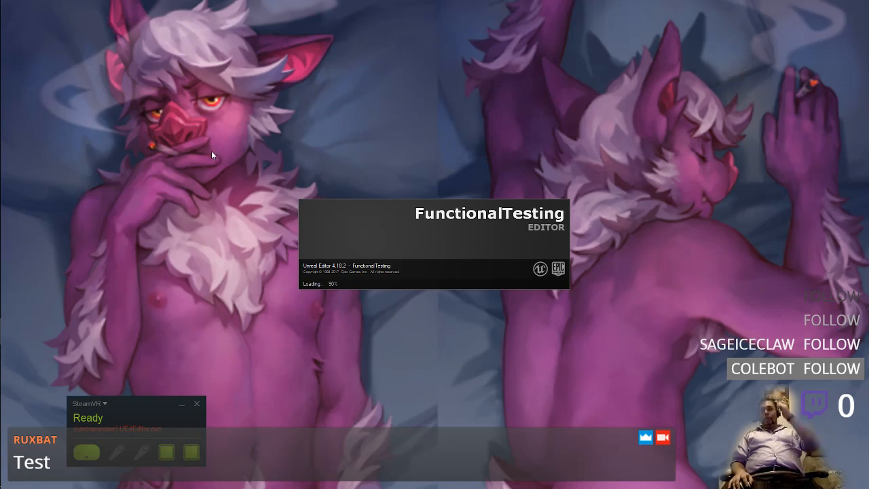
key(super)
key(super)
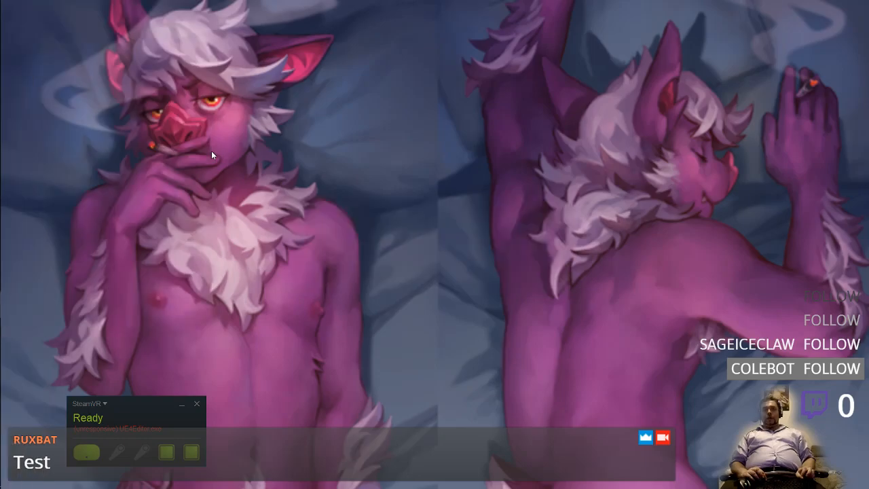
key(super+d)
key(ctrl+super+Left)
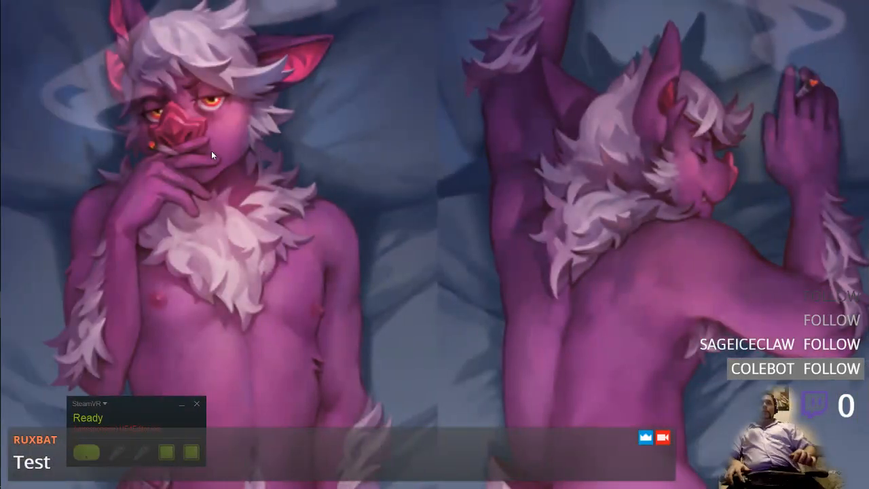
key(ctrl+super+Right)
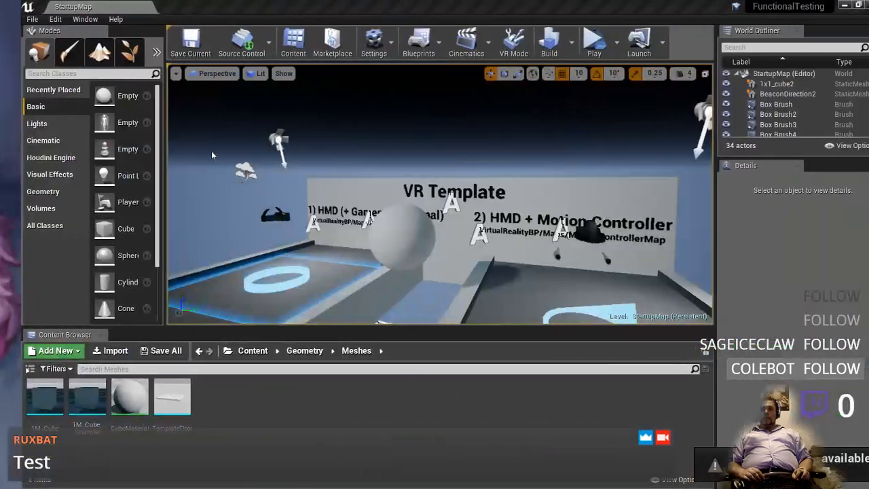
key(ctrl+super+Left)
key(ctrl+super+Right)
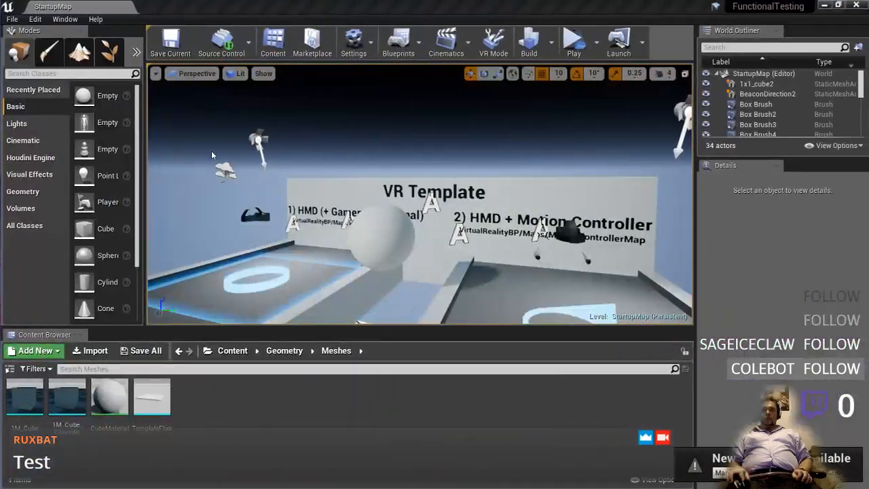
- Move the Unreal editor window to Desktop 3, minimize Audio Router on Desktop 4 and return to the editor
key(super+Tab)
drag(393, 351, 477, 460)
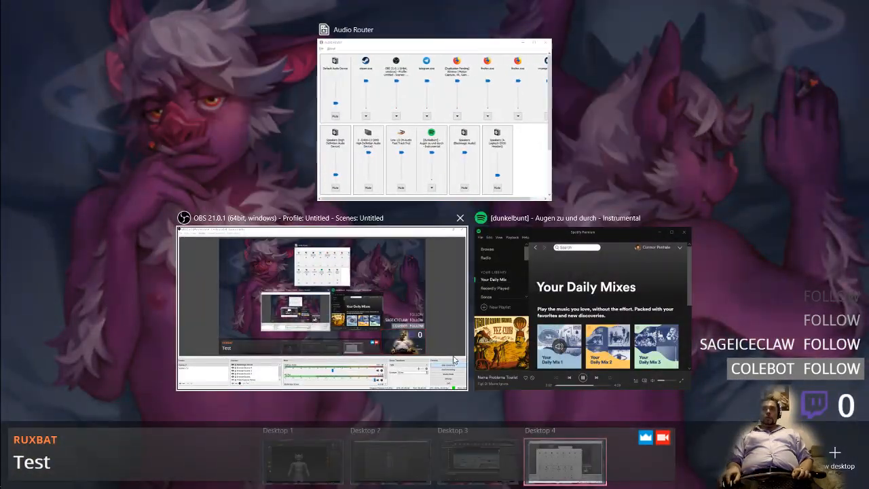
click(538, 434)
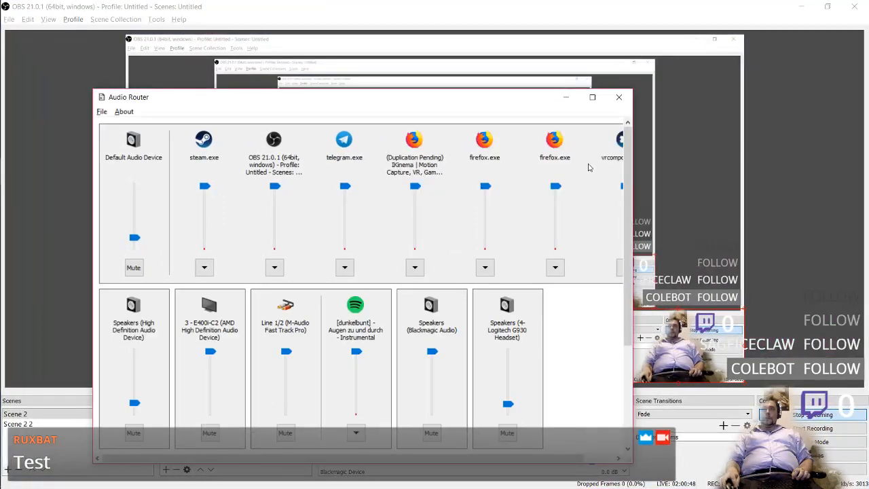
click(564, 94)
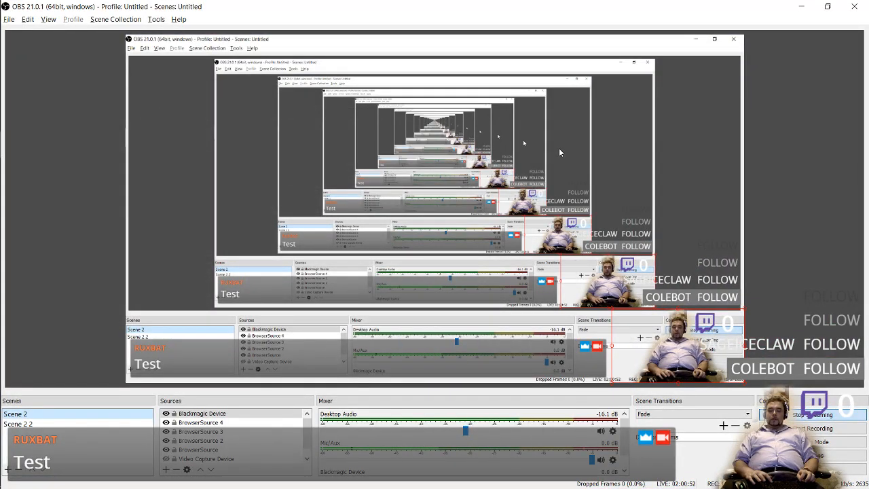
key(ctrl+super+Left)
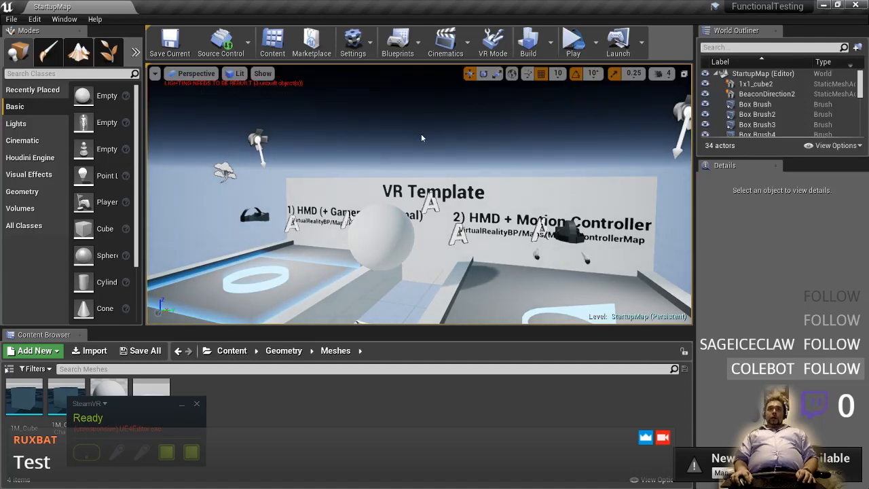
- Delete the large white sphere in front of the VR Template wall and close the SteamVR status window
right_drag(422, 135, 426, 165)
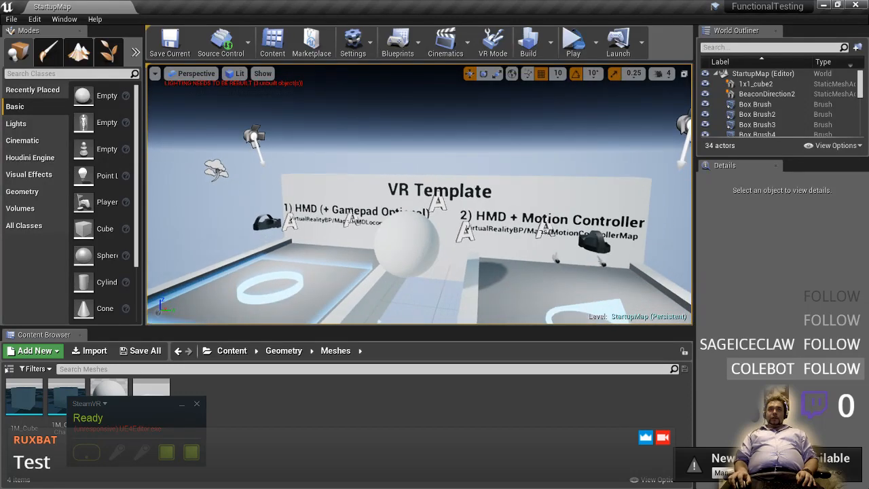
click(395, 235)
key(Delete)
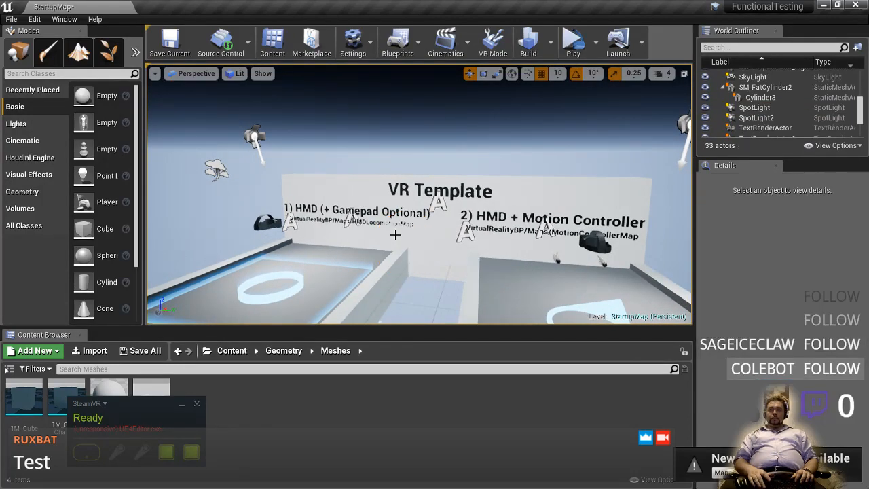
click(197, 404)
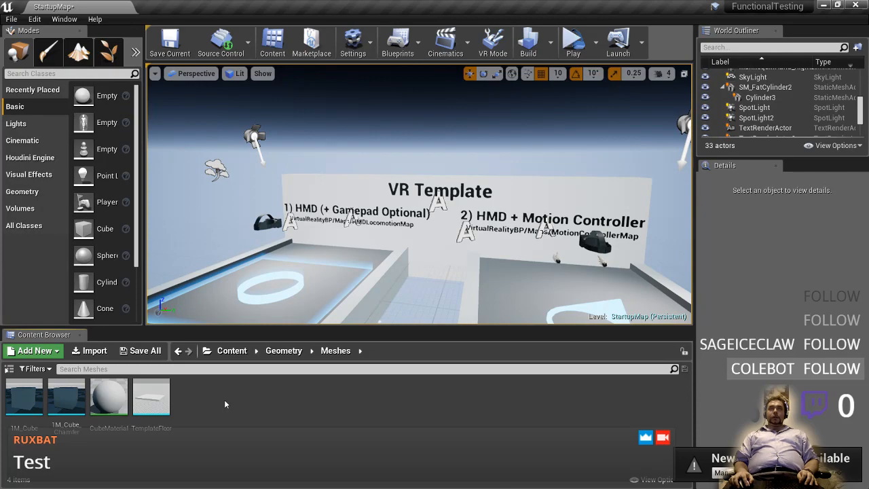
- Switch to the IKinema Orion control window, check its input options and start the motion capture pipeline
key(alt+Tab)
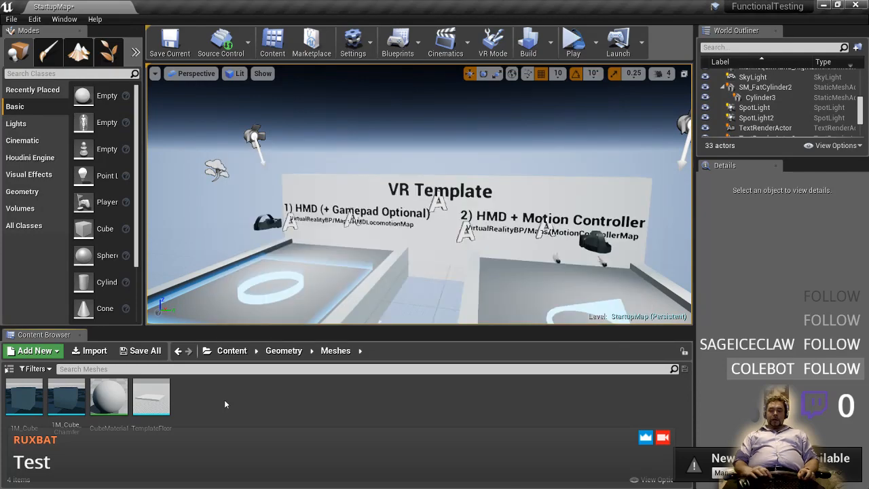
key(alt+Tab)
key(alt+Tab)
key(alt+Tab)
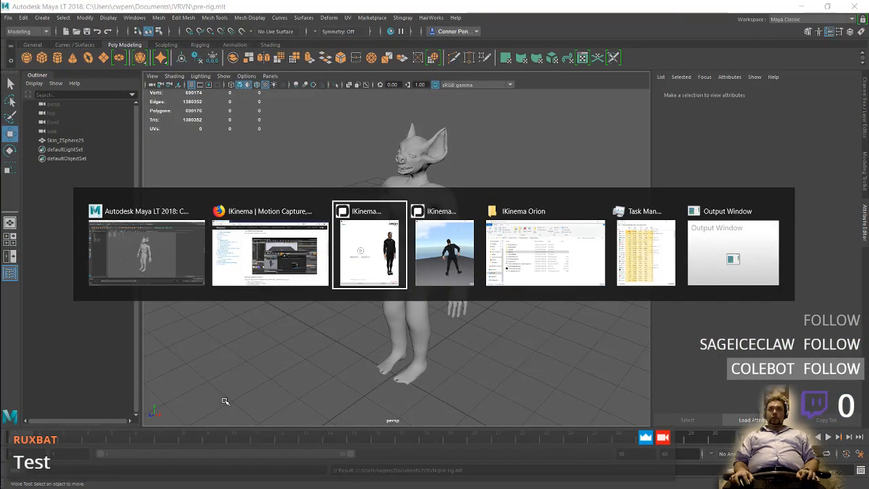
key(alt+Tab)
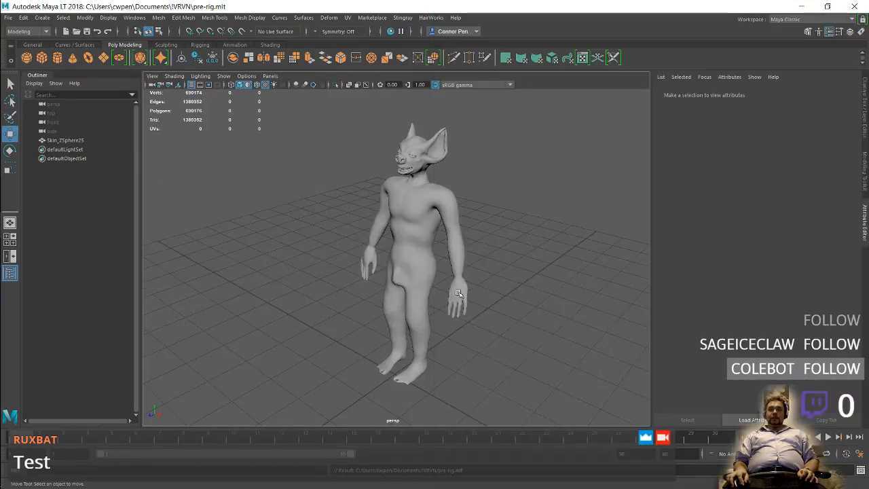
key(alt+Tab)
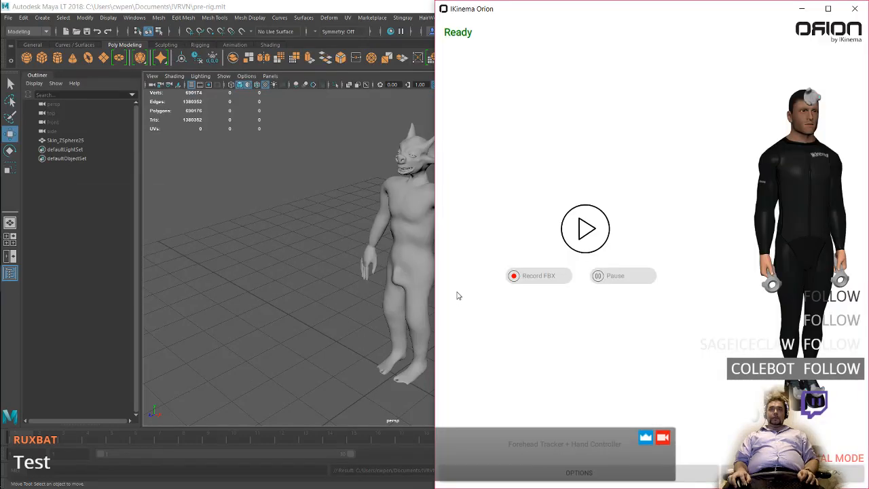
click(589, 246)
click(583, 237)
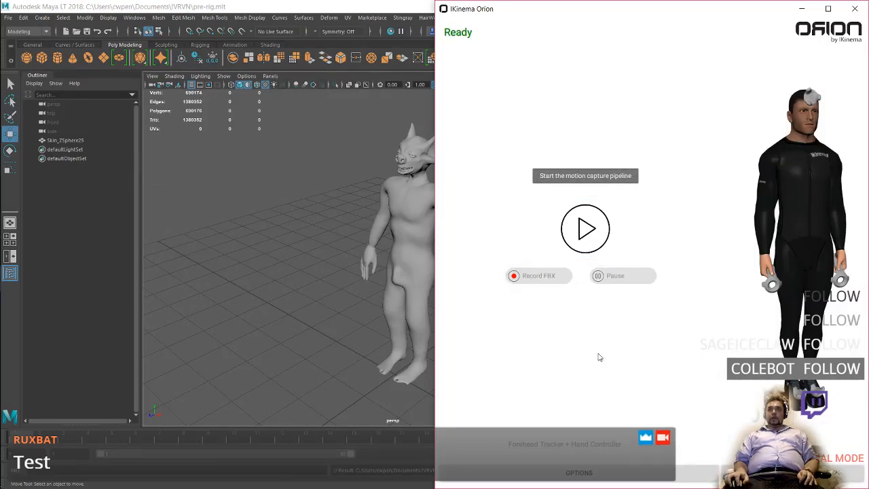
click(583, 472)
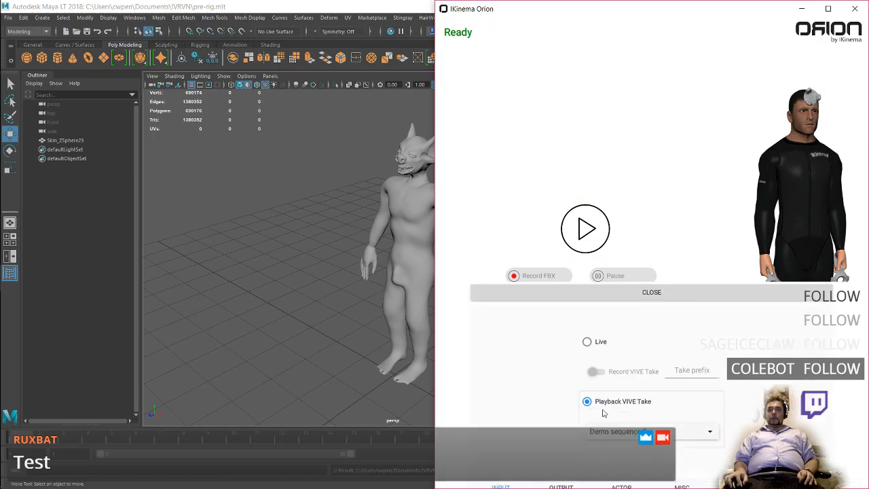
click(649, 286)
click(584, 231)
- Bring up Orion's 3D preview window to watch the character move and close that window
key(super+Tab)
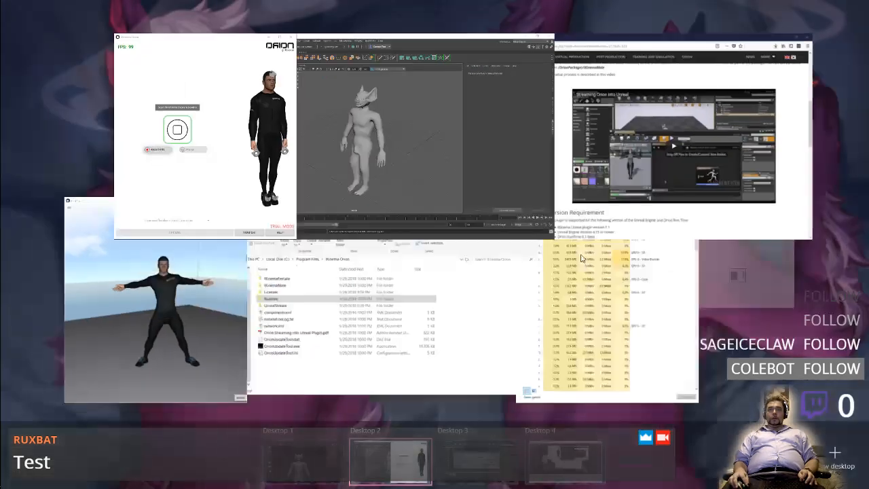
click(175, 296)
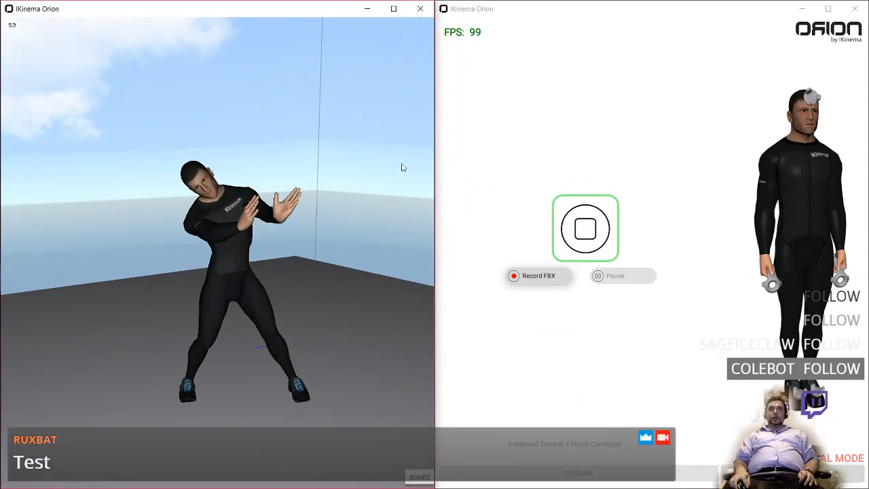
click(421, 11)
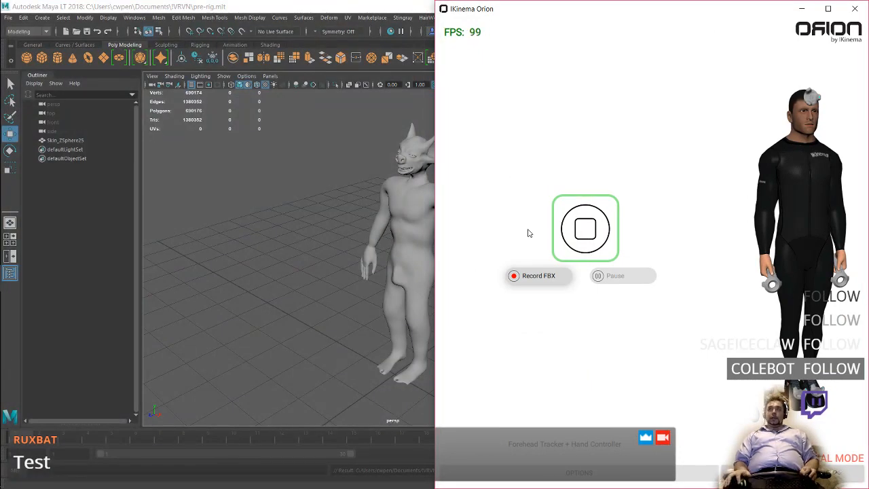
- Check the Orion.exe process in Task Manager, close Task Manager and bring up the overview of open windows
key(super+Tab)
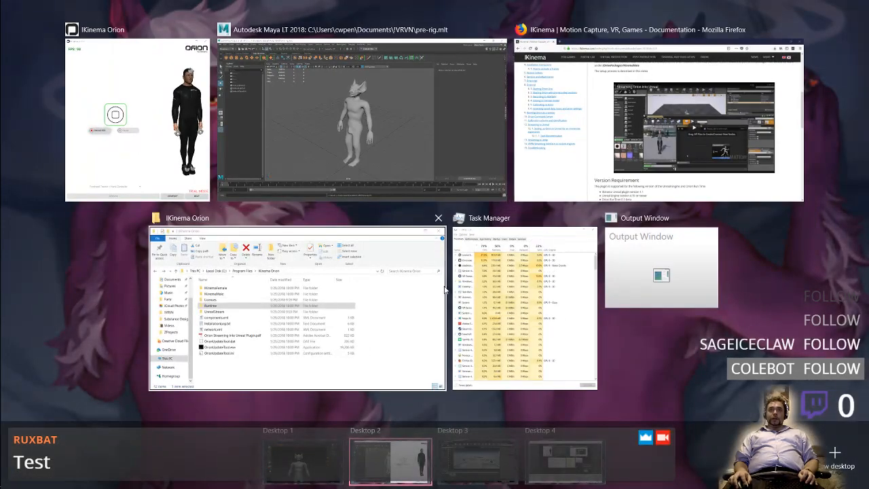
key(super)
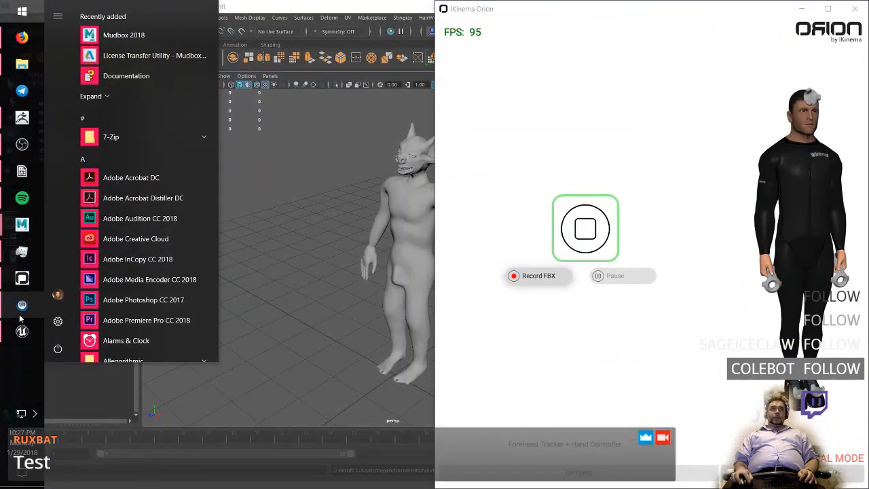
right_click(16, 372)
click(53, 371)
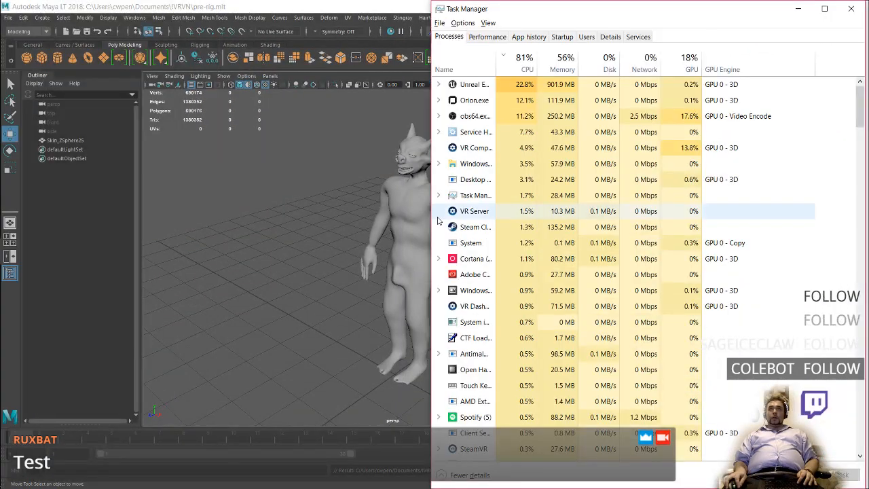
click(521, 105)
key(alt+F4)
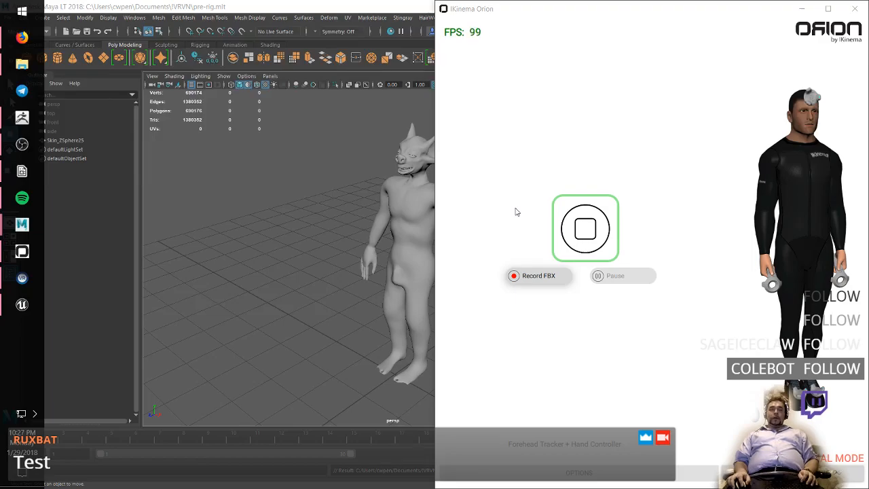
key(super+Tab)
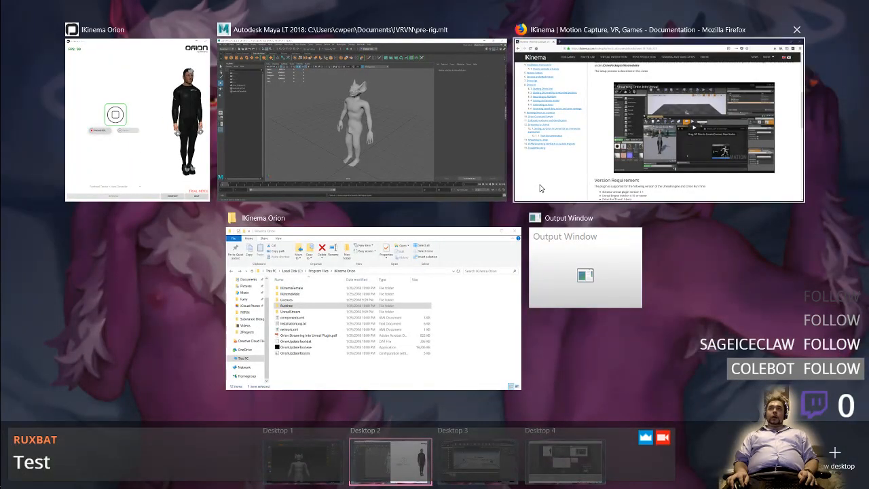
- Switch to the Orion documentation in Firefox and read the Installation section for the Unreal streaming plugin
click(541, 188)
scroll(535, 216, down, 5)
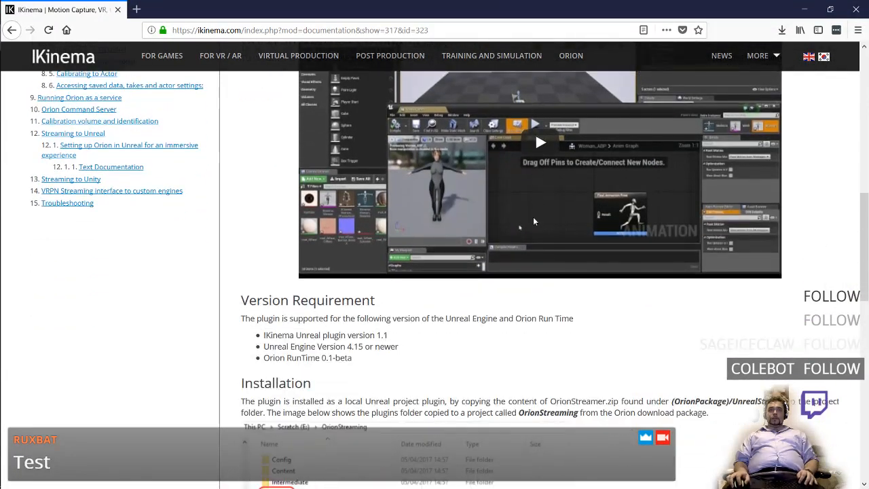
scroll(521, 239, down, 3)
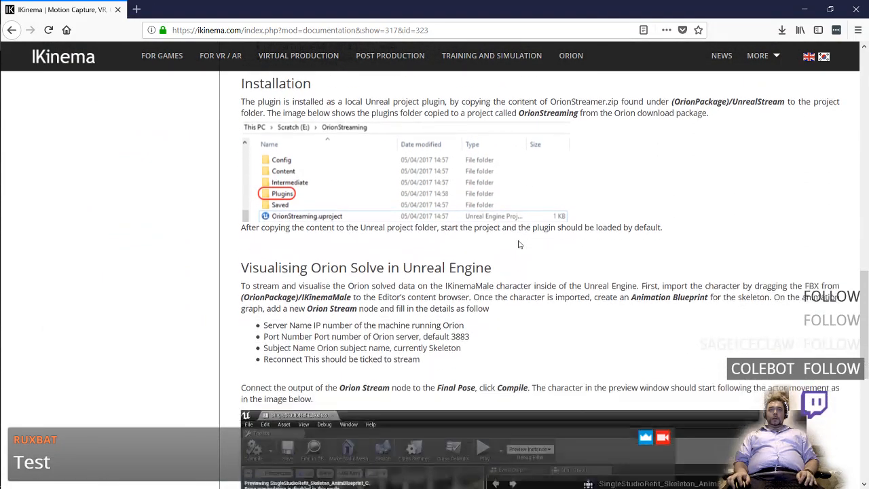
scroll(480, 208, up, 2)
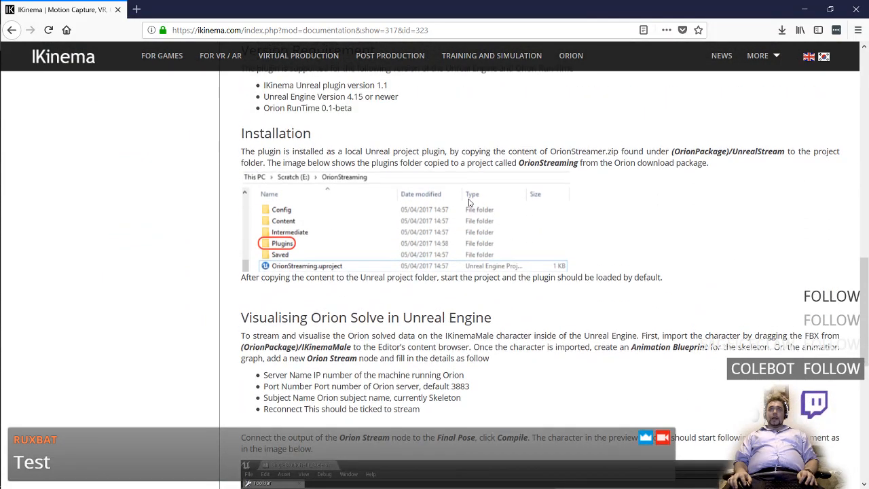
- Switch to File Explorer and open the OrionStreamer plugin folder inside UnrealStream, 4.18, Plugins
key(alt+Tab)
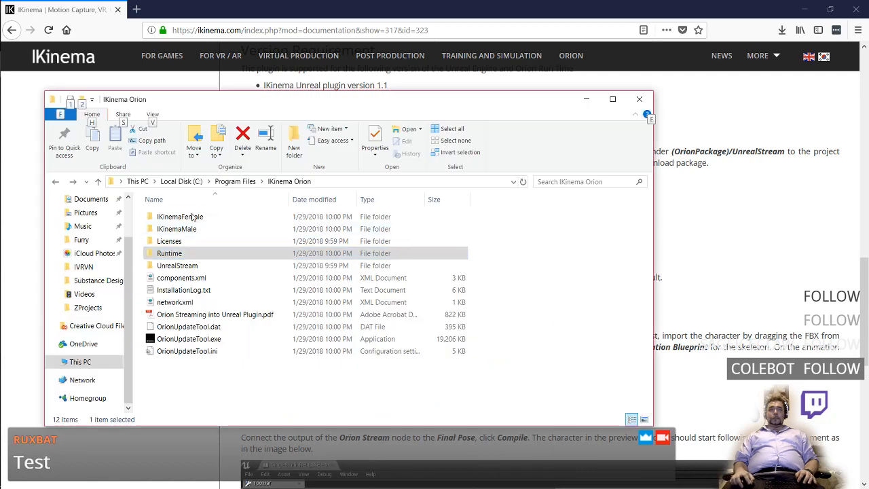
double_click(197, 265)
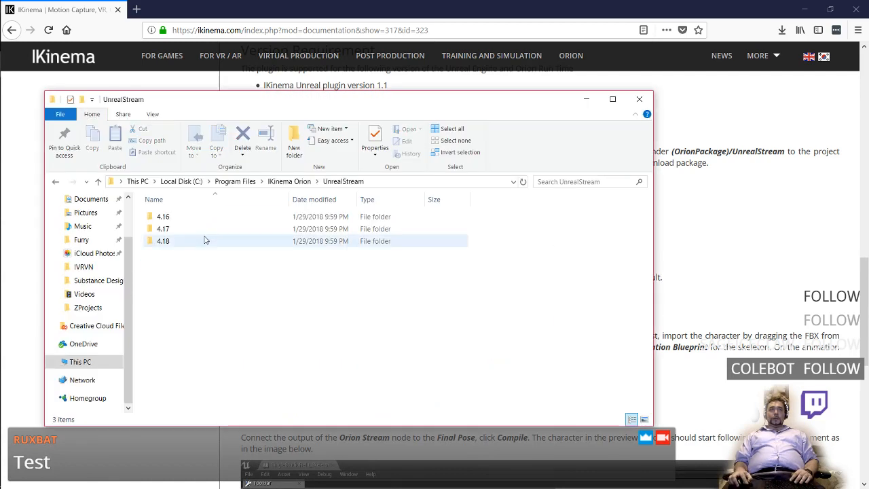
double_click(205, 240)
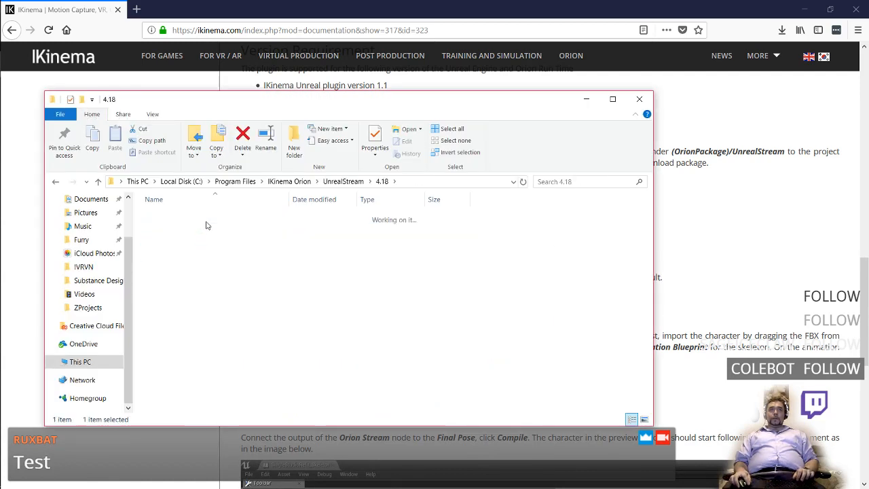
double_click(205, 219)
double_click(202, 218)
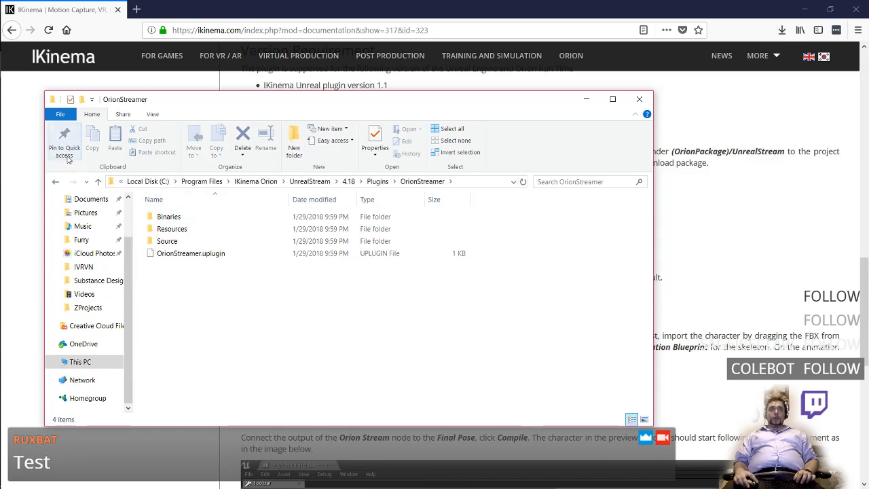
- Compare the 4.18 Plugins folder and its OrionStreamer contents with the documentation's installation instructions
click(36, 202)
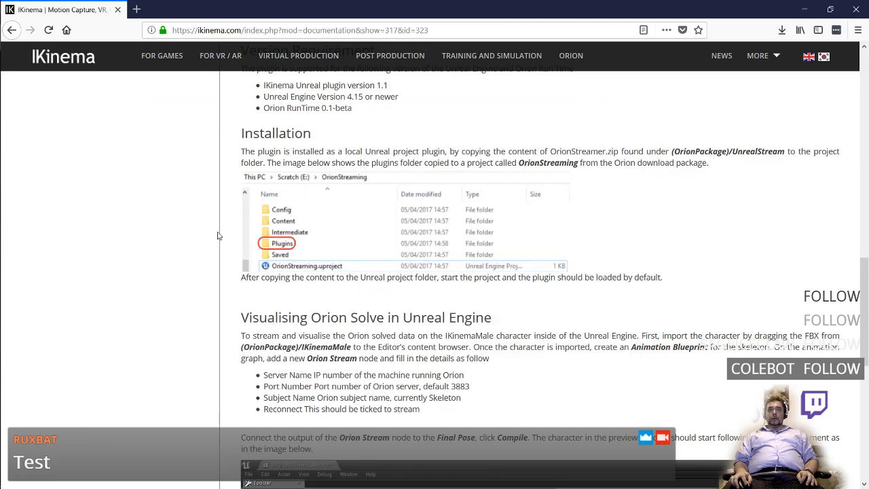
key(alt+Tab)
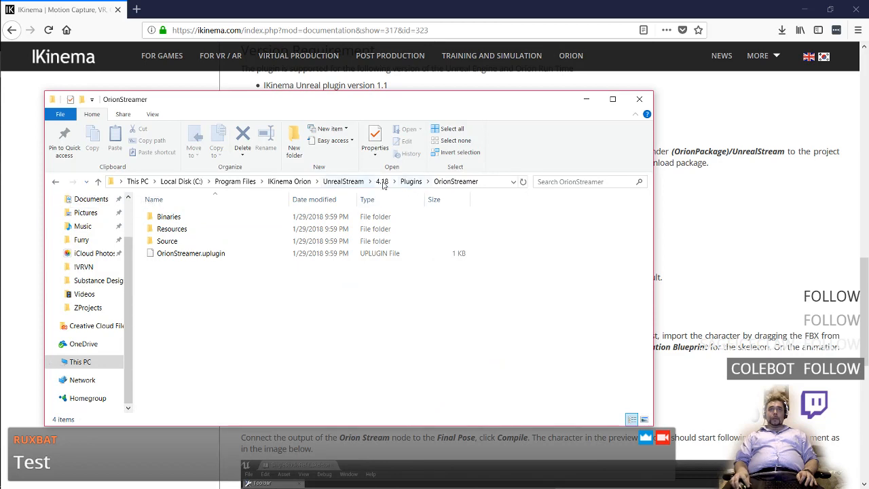
click(410, 181)
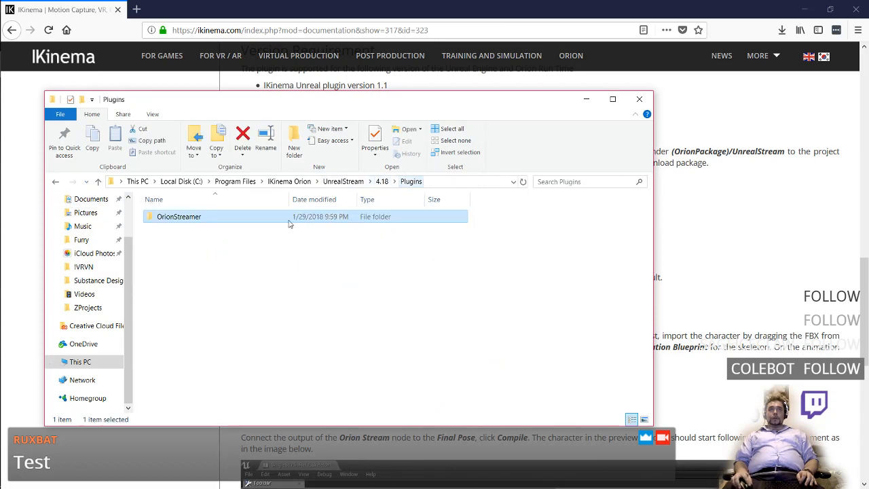
key(alt+Tab)
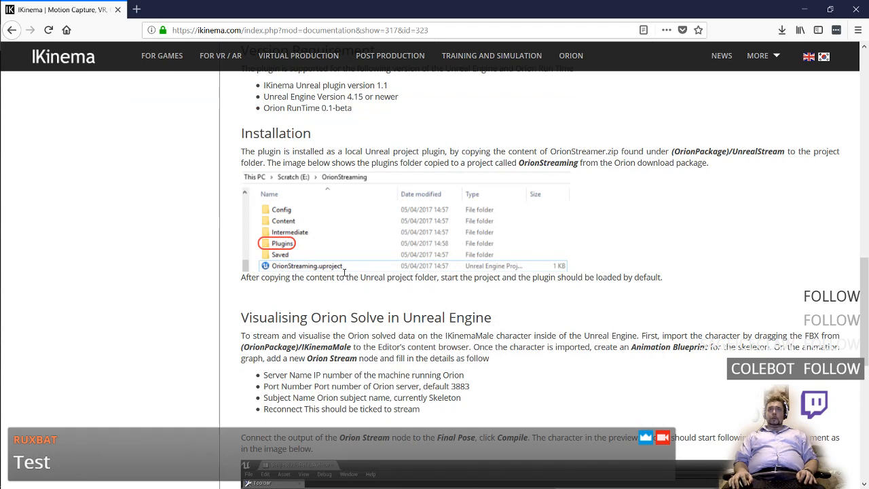
key(alt+Tab)
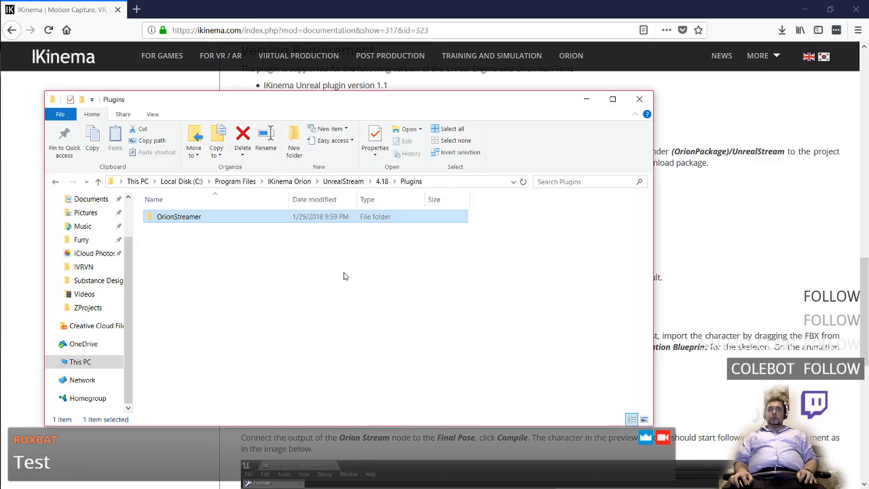
double_click(247, 217)
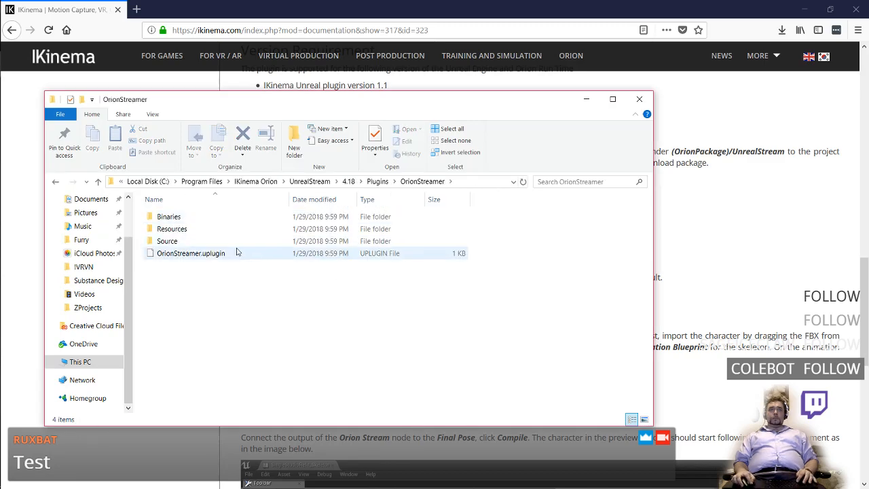
key(alt+Tab)
key(alt+Tab)
key(alt+Up)
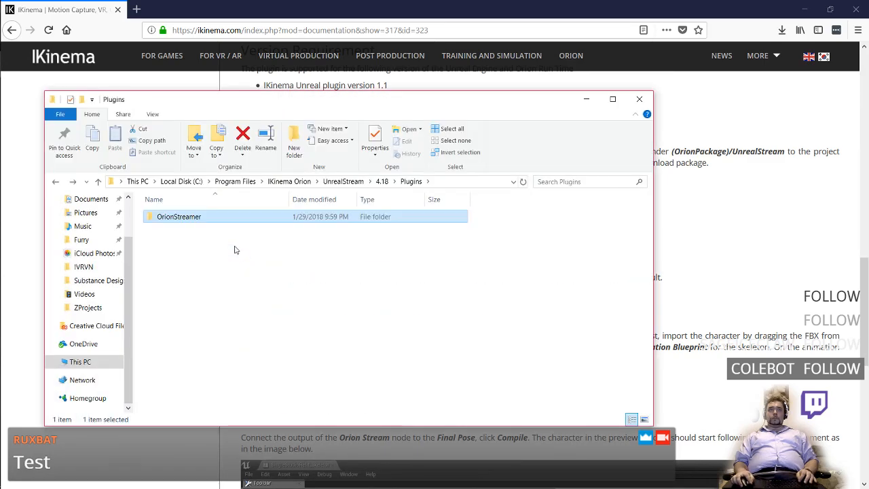
key(alt+Tab)
scroll(343, 267, up, 2)
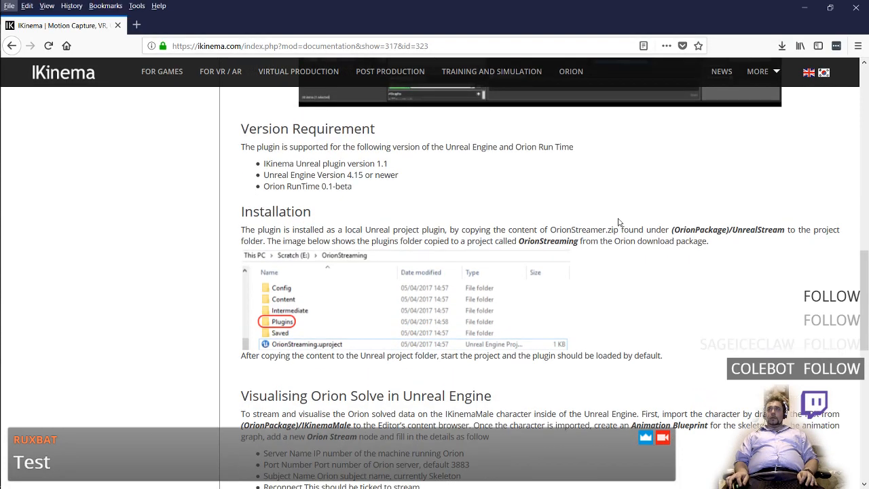
key(alt+Tab)
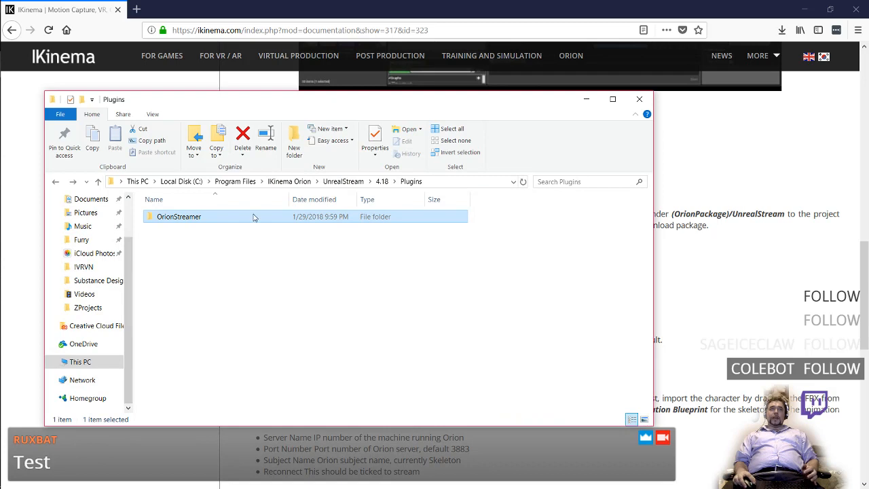
- Copy the OrionStreamer folder from the 4.18 Plugins folder
key(F2)
click(184, 279)
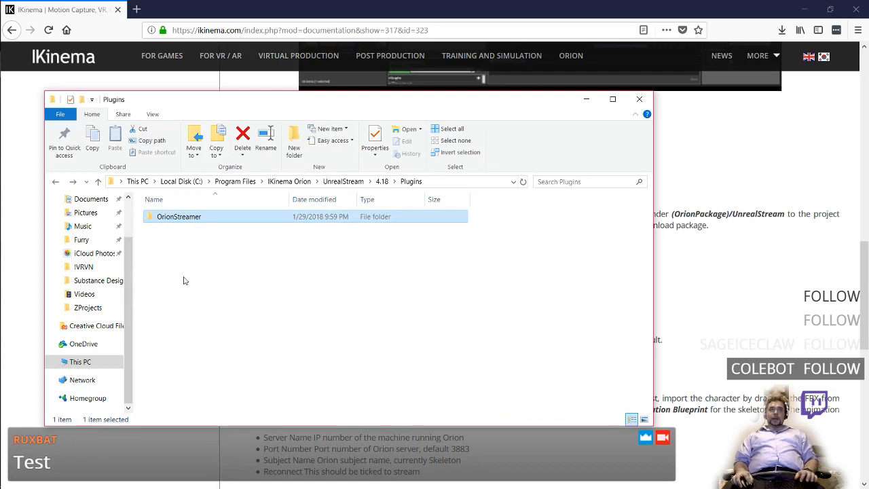
key(ctrl+c)
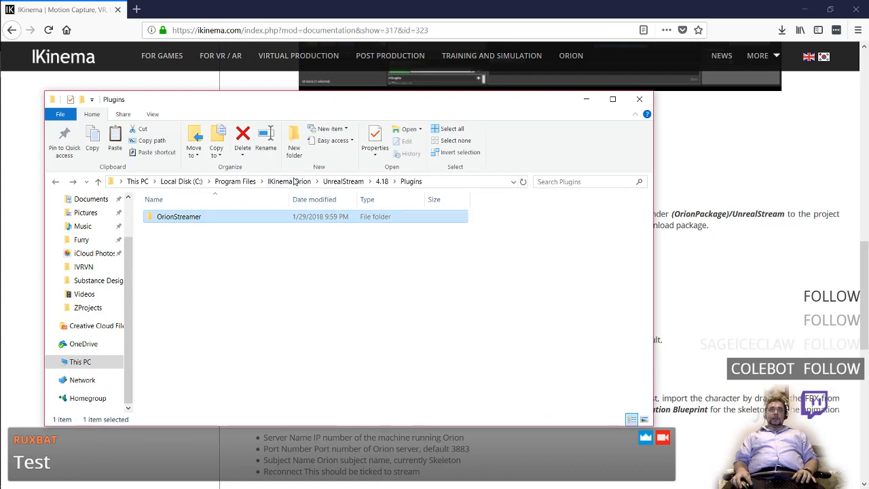
- Recheck the documentation and the IKinema Orion folder structure from UnrealStream through 4.18 down to Plugins
key(alt+Tab)
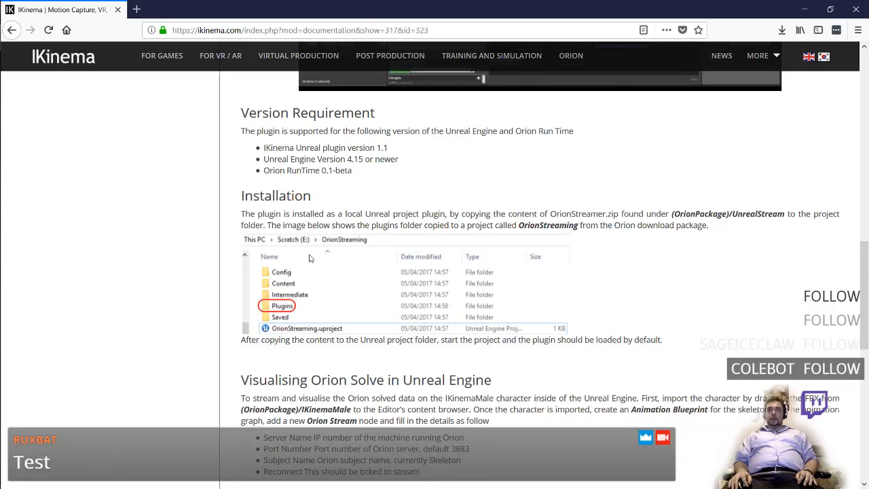
key(alt+Tab)
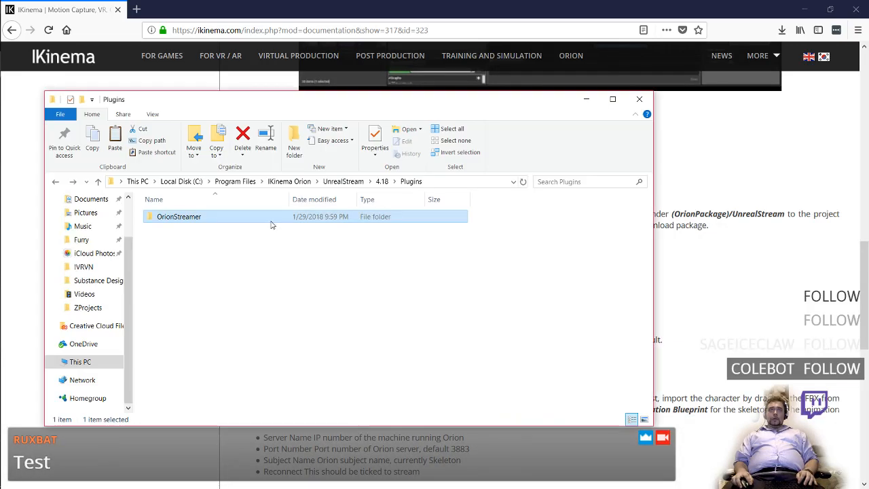
click(338, 182)
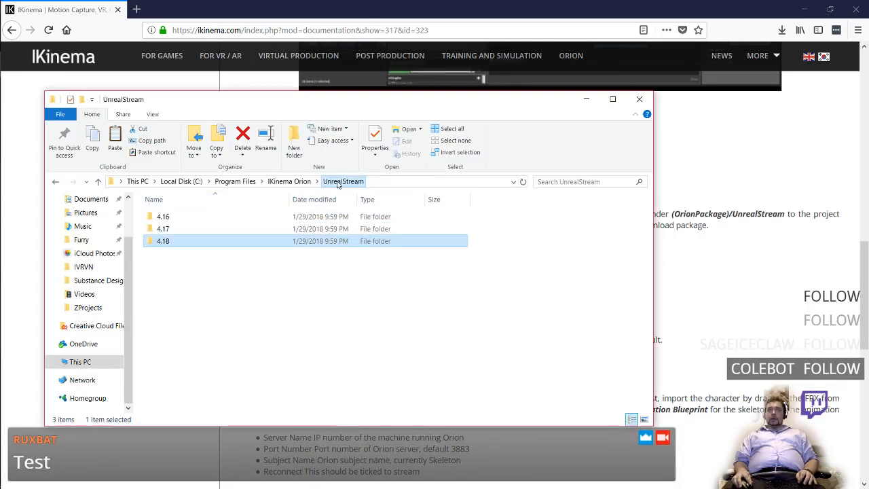
key(alt+Tab)
key(alt+Tab)
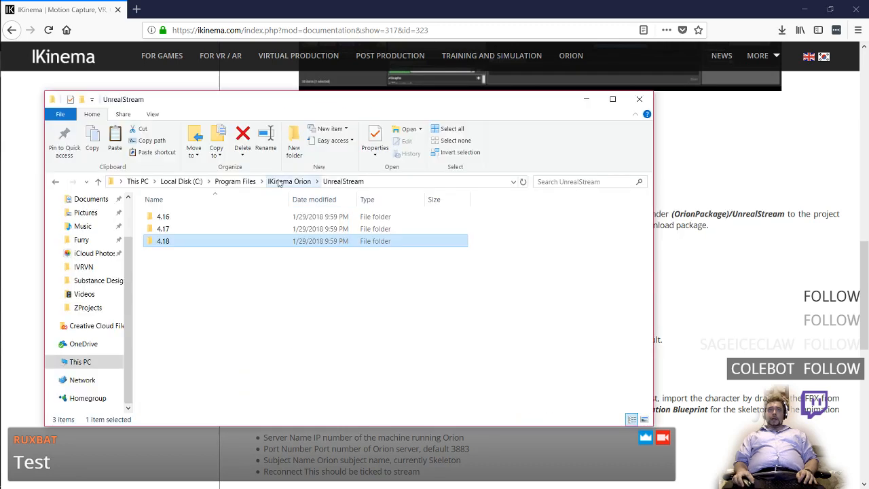
click(289, 181)
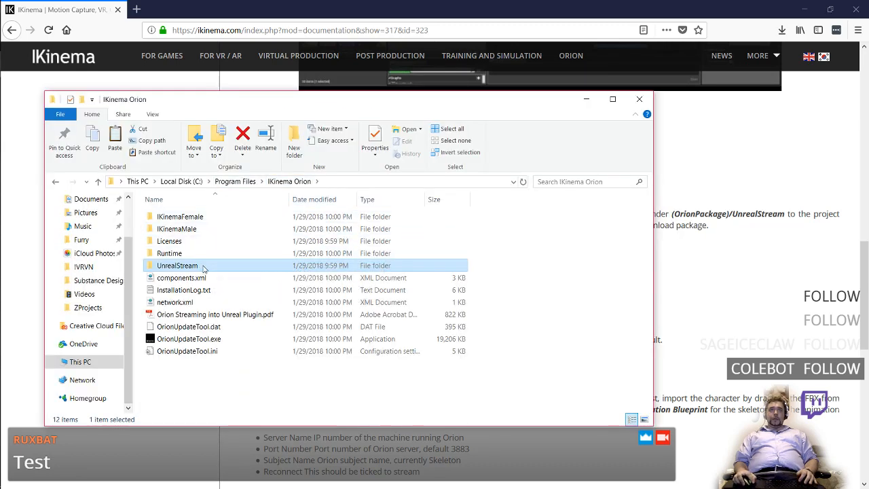
double_click(204, 266)
double_click(208, 241)
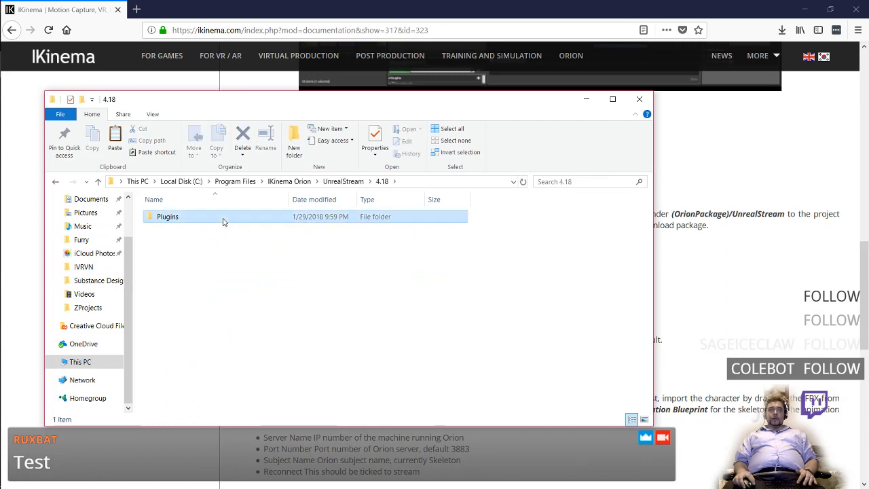
click(223, 221)
double_click(222, 221)
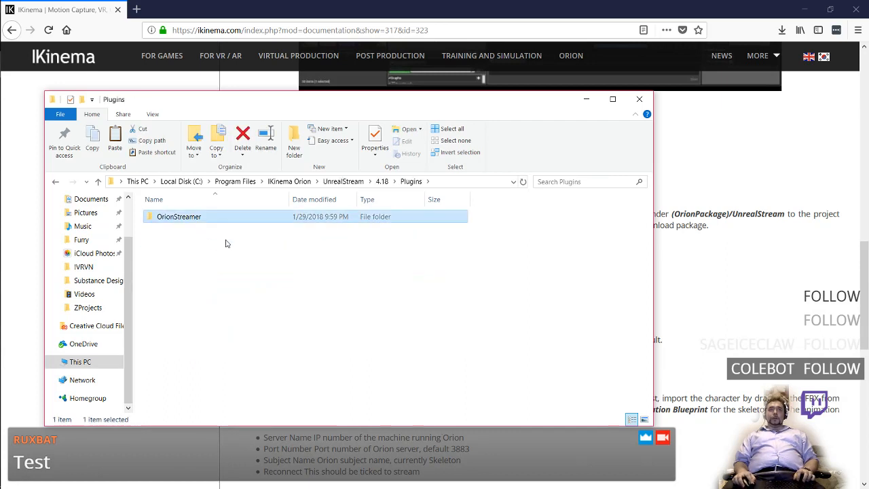
- Paste the OrionStreamer folder into Program Files, Epic Games, UE_4.18, Engine, Plugins on the C: drive
click(80, 362)
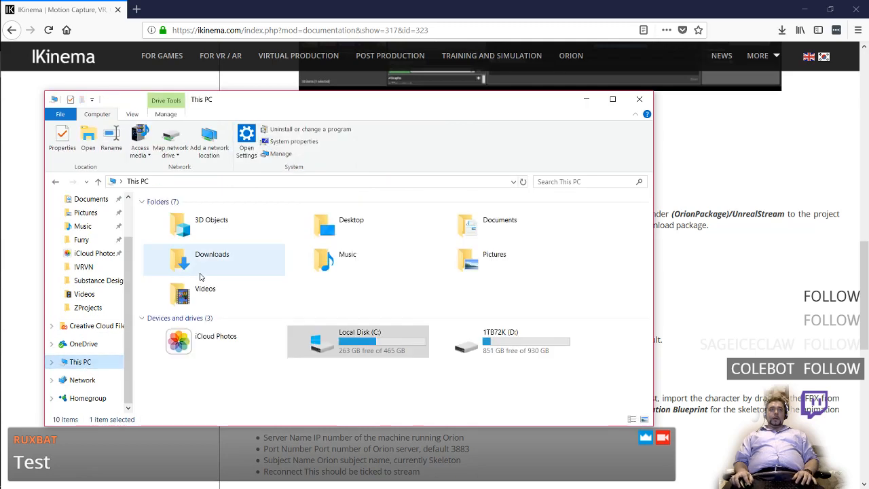
double_click(290, 338)
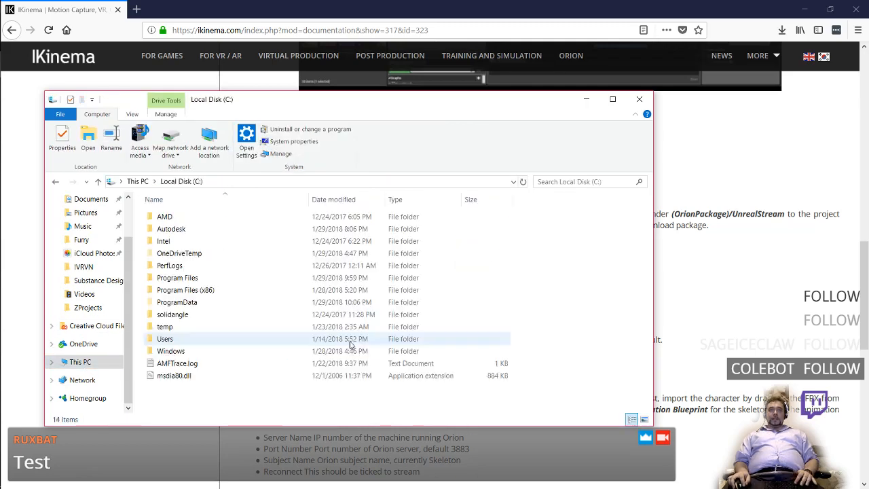
click(232, 279)
double_click(233, 280)
key(e)
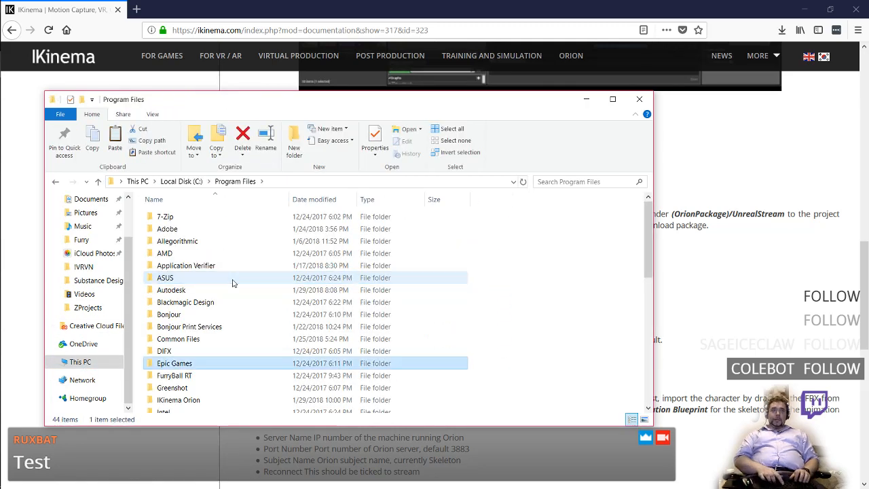
double_click(220, 364)
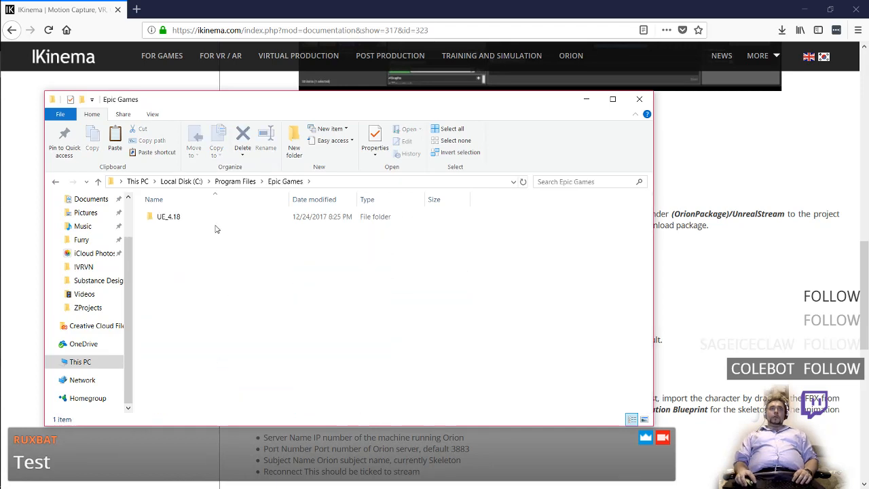
double_click(219, 218)
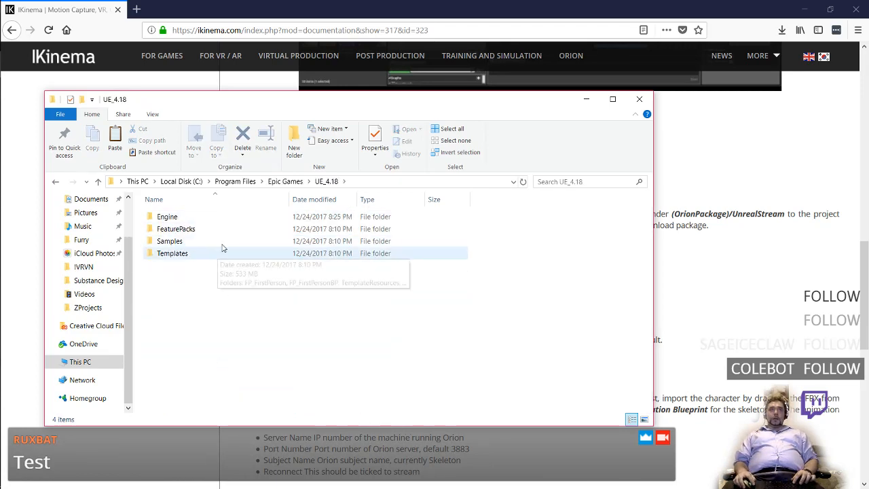
double_click(231, 218)
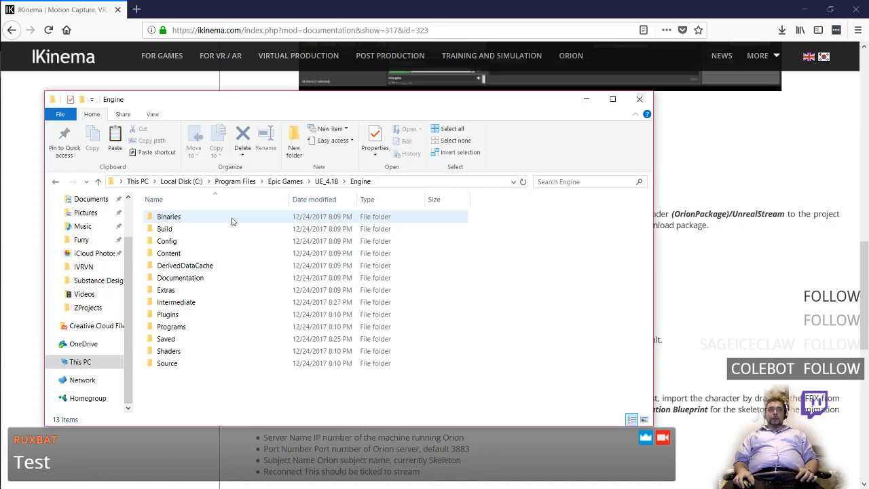
double_click(223, 315)
key(super+e)
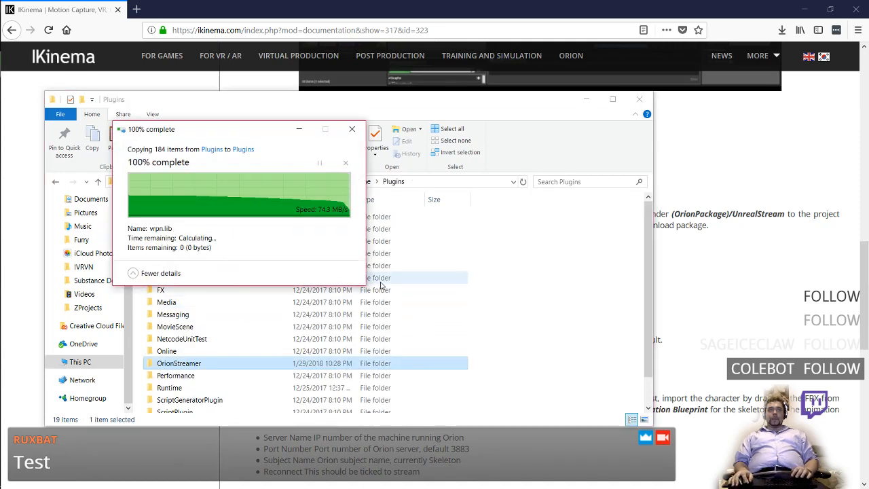
- Reread the plugin installation section of the IKinema Orion documentation, and switch to the Unreal Editor
key(alt+Tab)
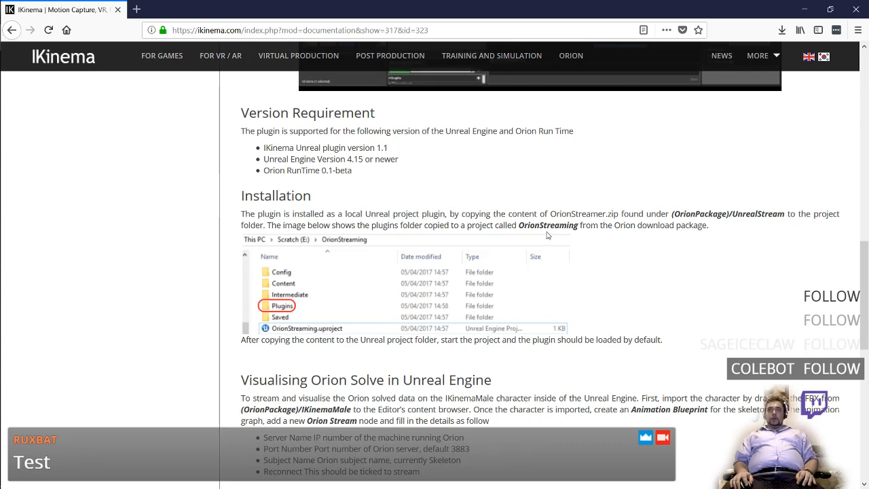
scroll(547, 234, down, 2)
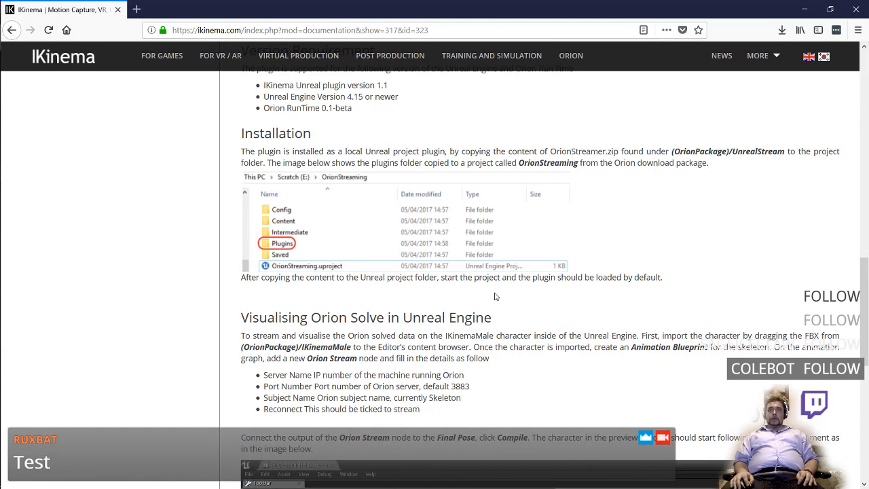
key(alt+Tab)
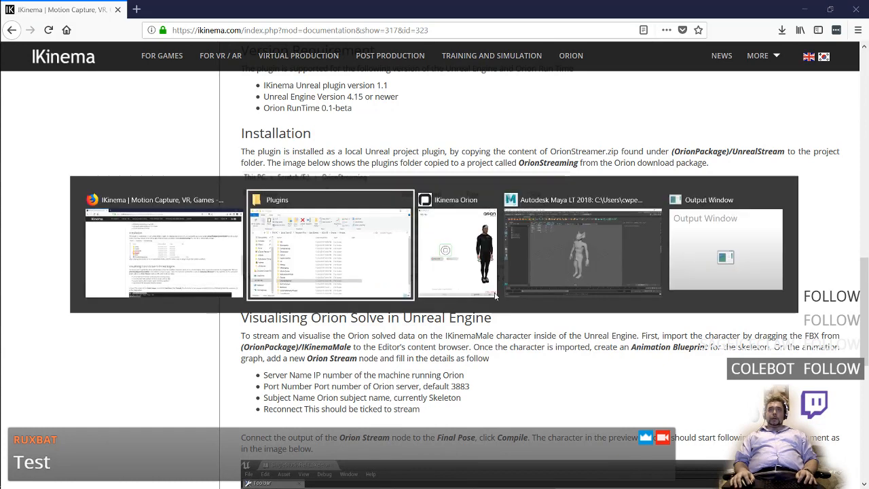
key(alt+Tab)
key(alt+Tab)
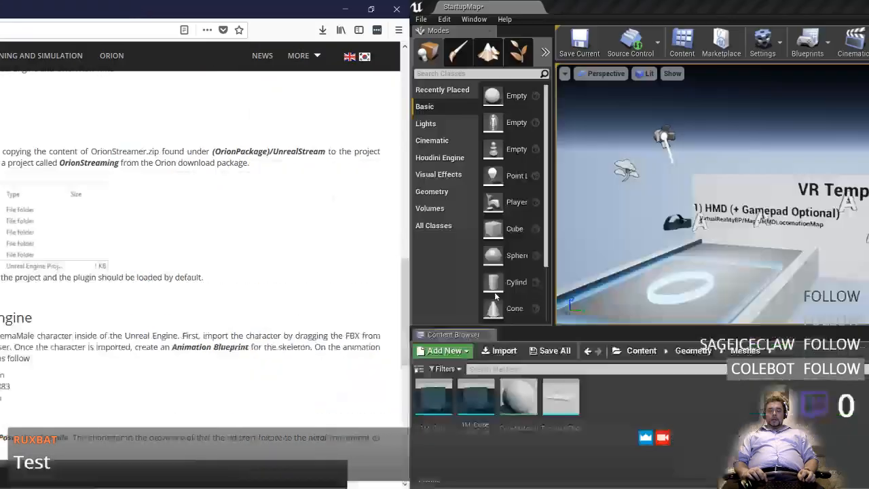
key(alt+Tab)
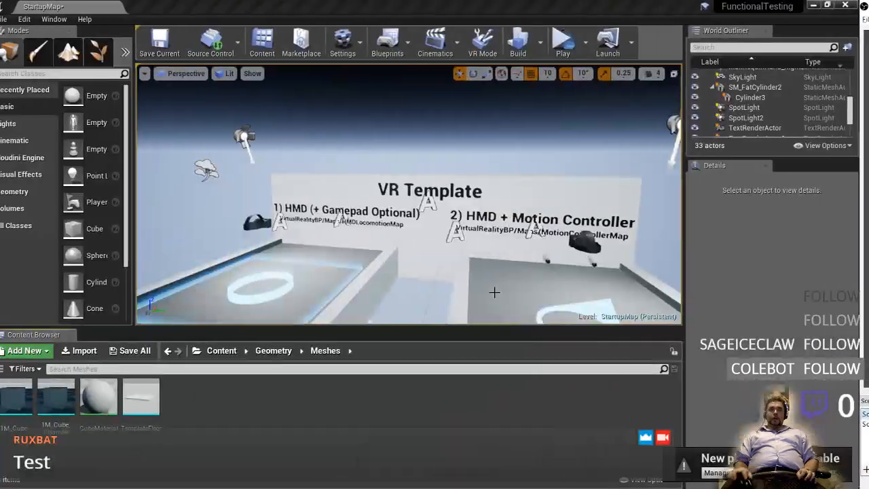
- Open the plugin browser for the FunctionalTesting project
click(12, 19)
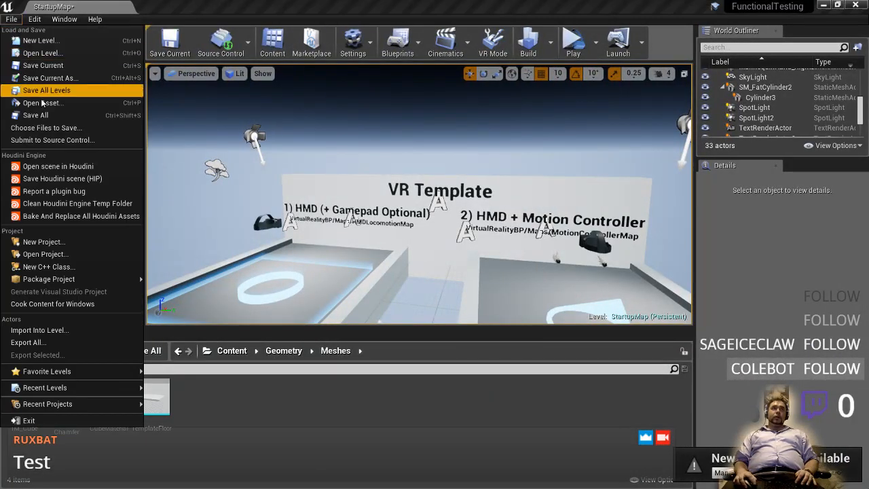
mouse_move(64, 281)
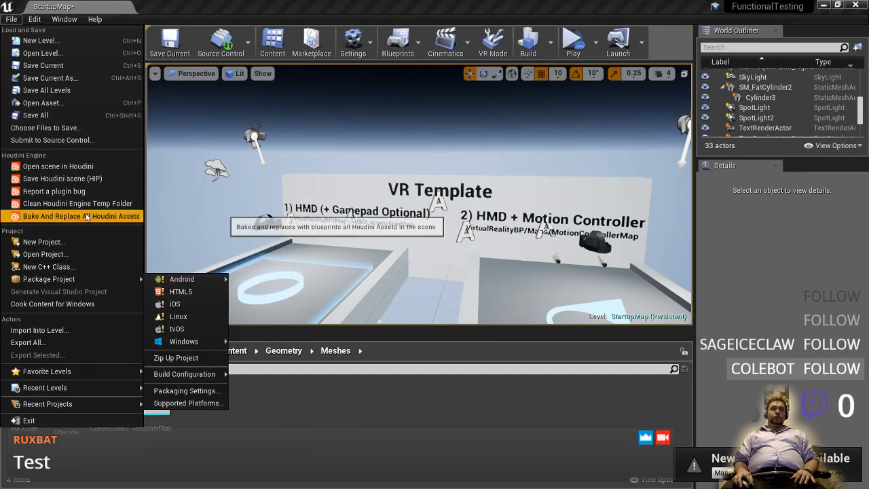
mouse_move(87, 387)
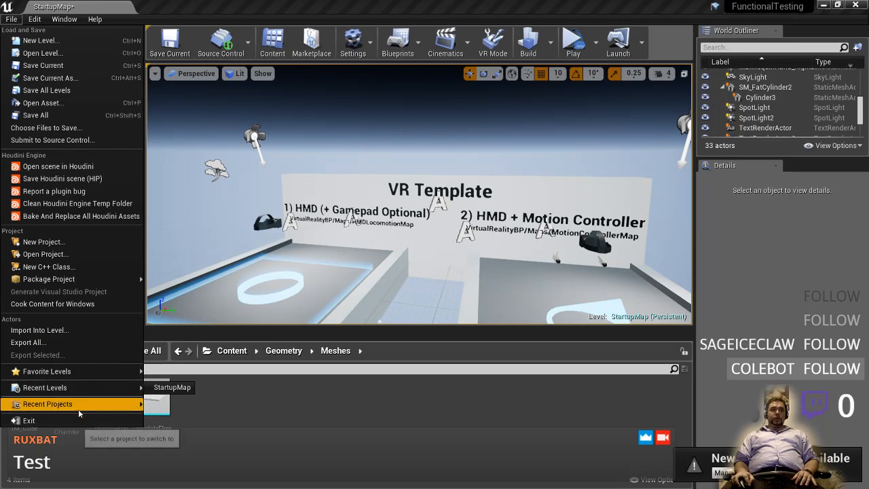
click(31, 20)
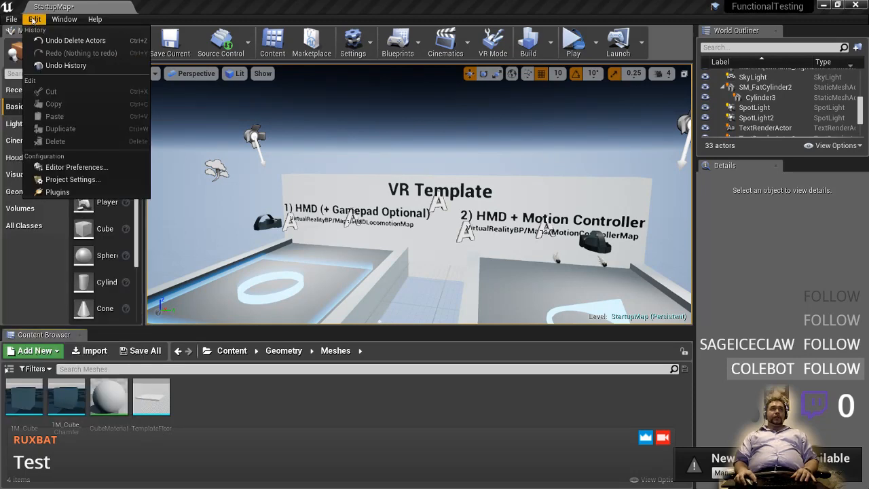
click(61, 192)
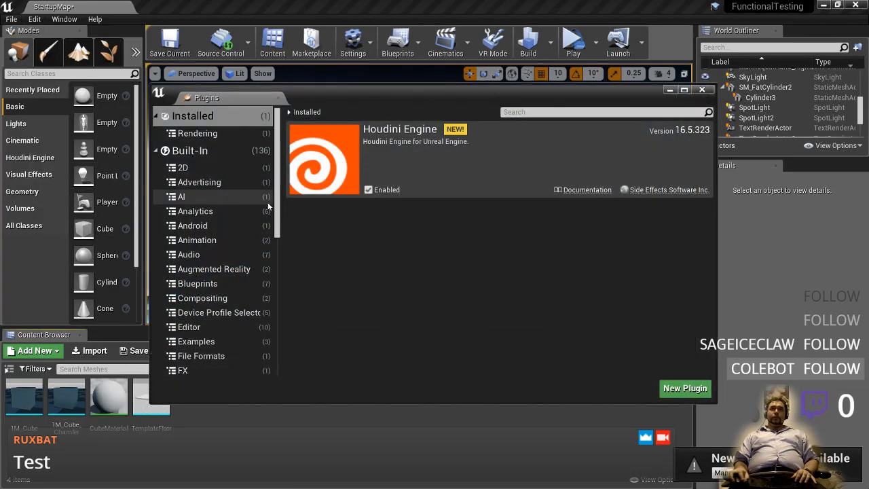
- Check the Installed and Built-In plugin categories for the Orion plugin, and close the plugin browser
scroll(232, 168, down, 8)
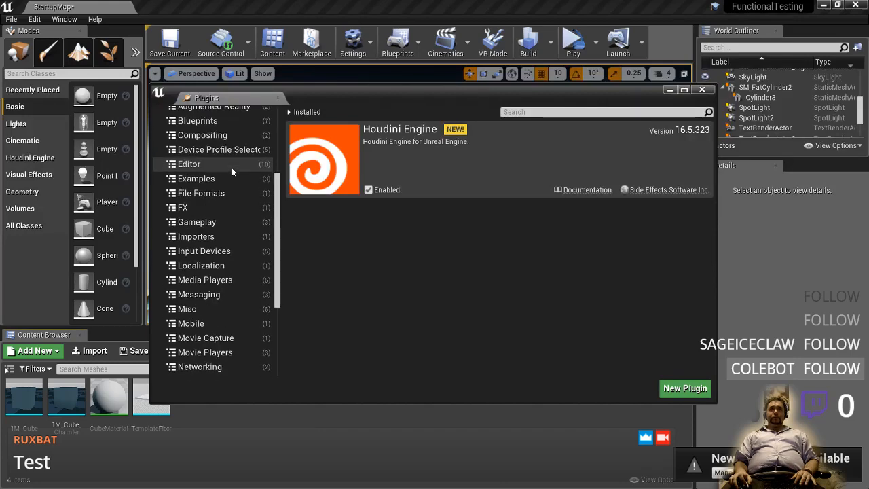
scroll(229, 169, up, 4)
scroll(230, 168, up, 5)
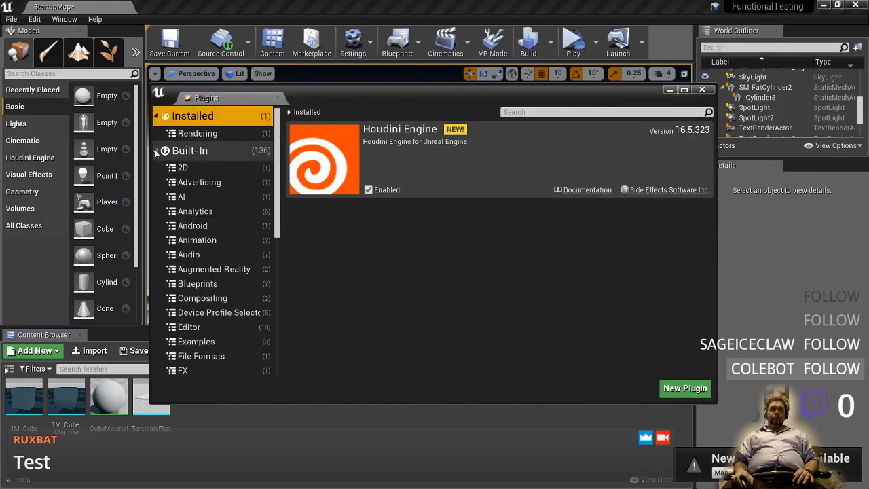
scroll(219, 245, down, 1)
scroll(219, 247, down, 3)
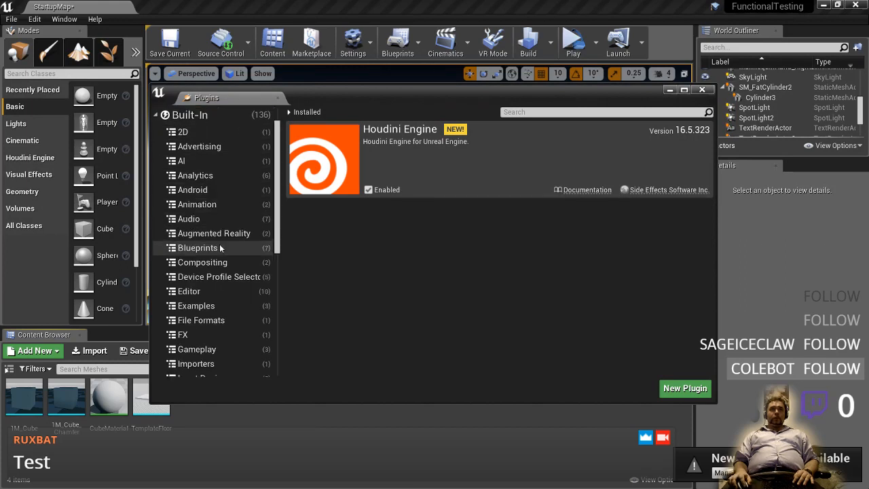
scroll(219, 247, up, 4)
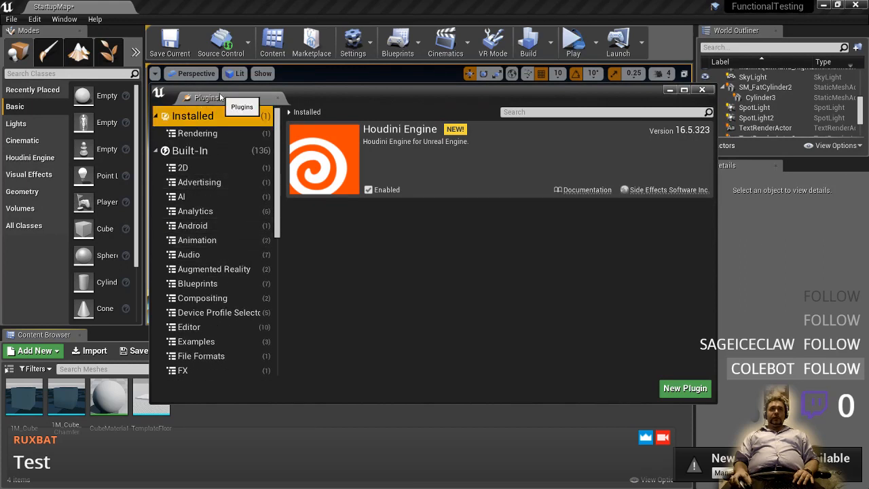
click(188, 155)
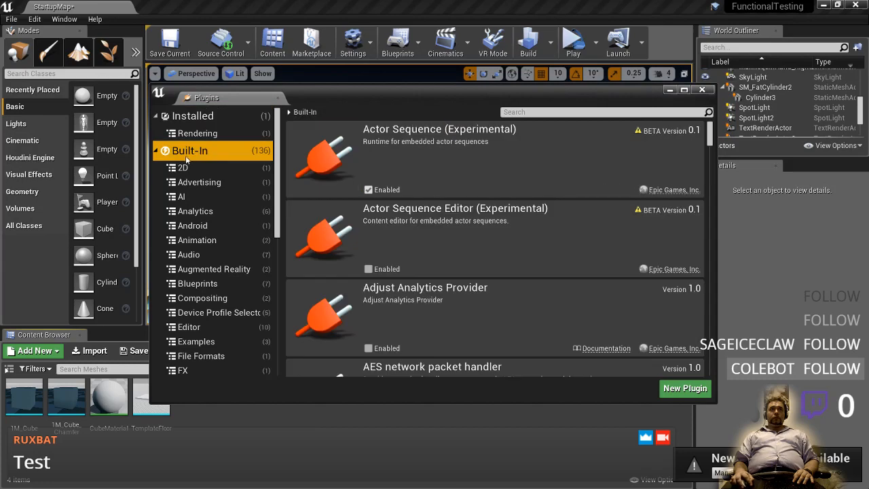
click(156, 151)
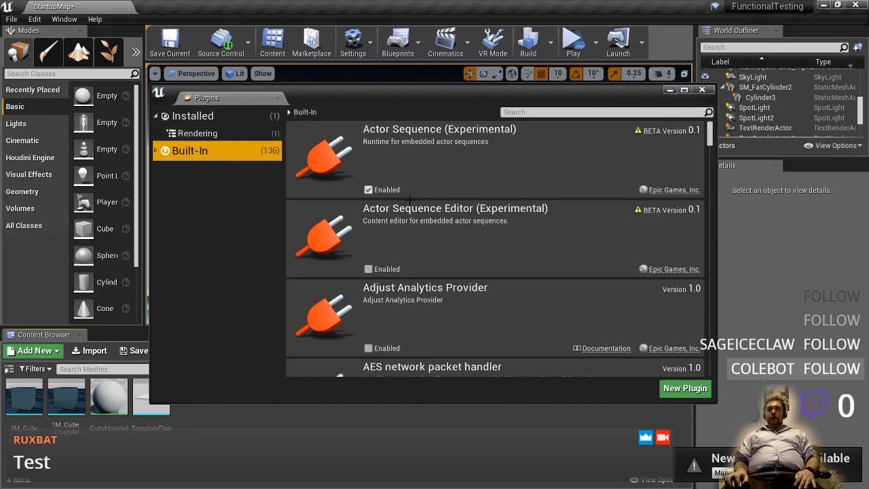
key(alt+F4)
- Exit the Unreal Editor without saving the StartupMap level
click(11, 19)
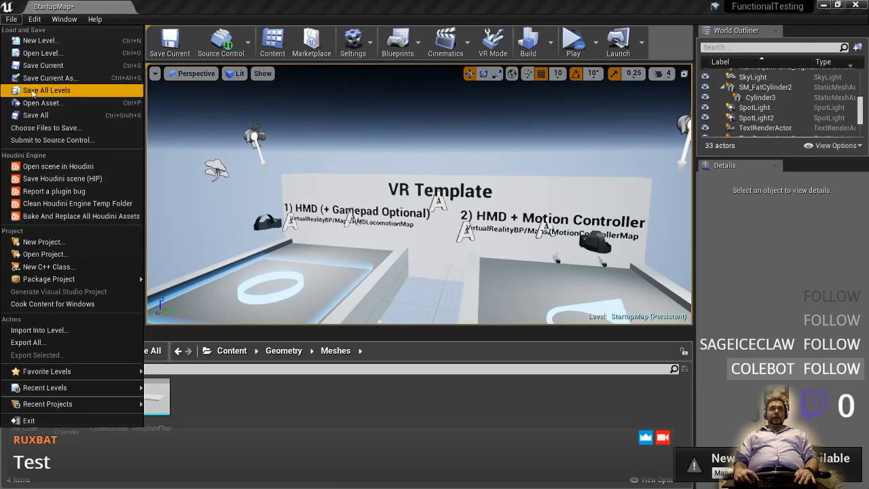
click(61, 417)
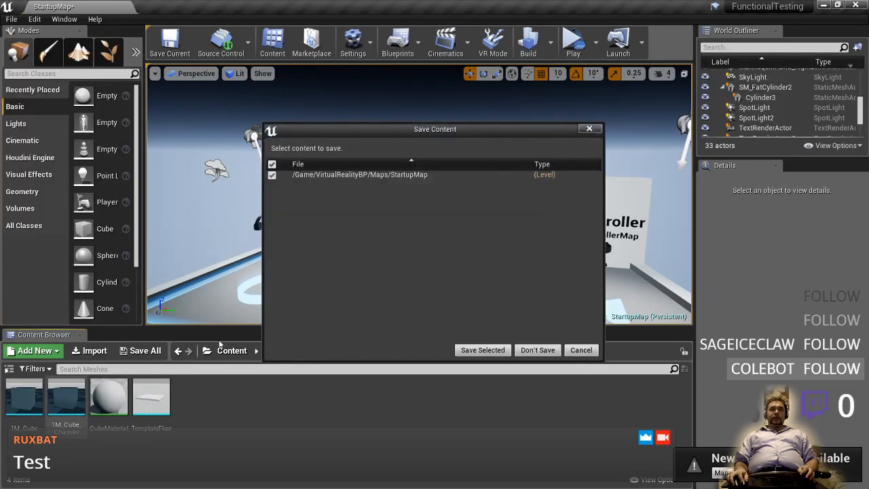
click(528, 351)
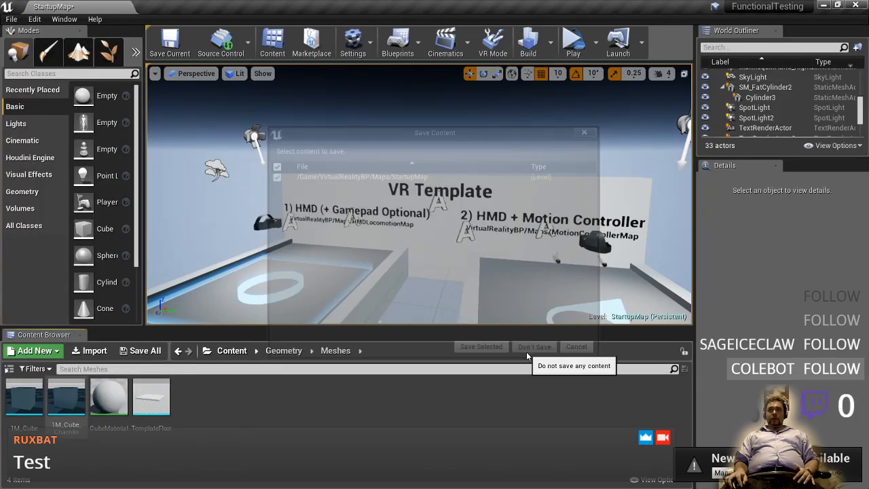
- Start Unreal Engine 4.18.2 from the Epic Games Launcher, and close the launcher window
key(super)
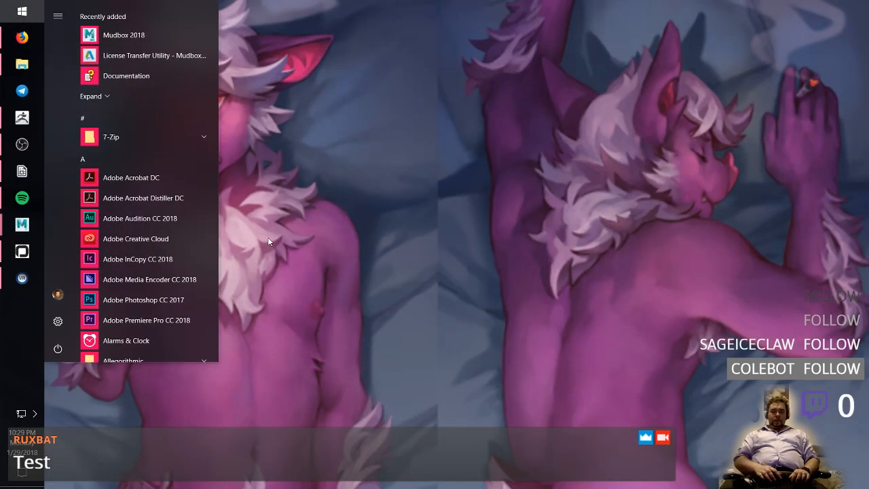
key(Return)
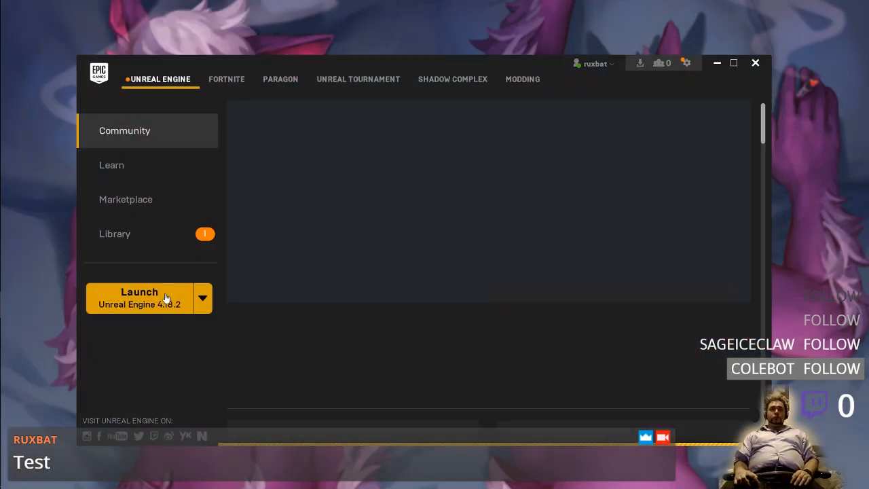
click(163, 297)
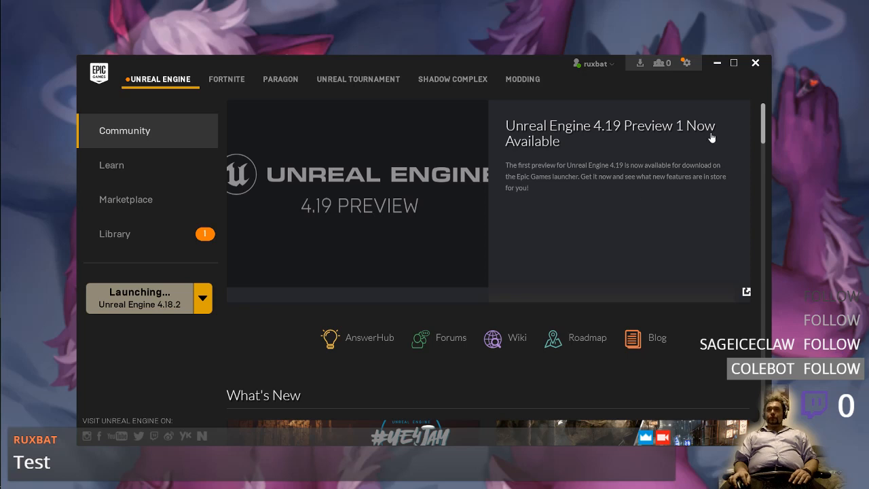
click(755, 64)
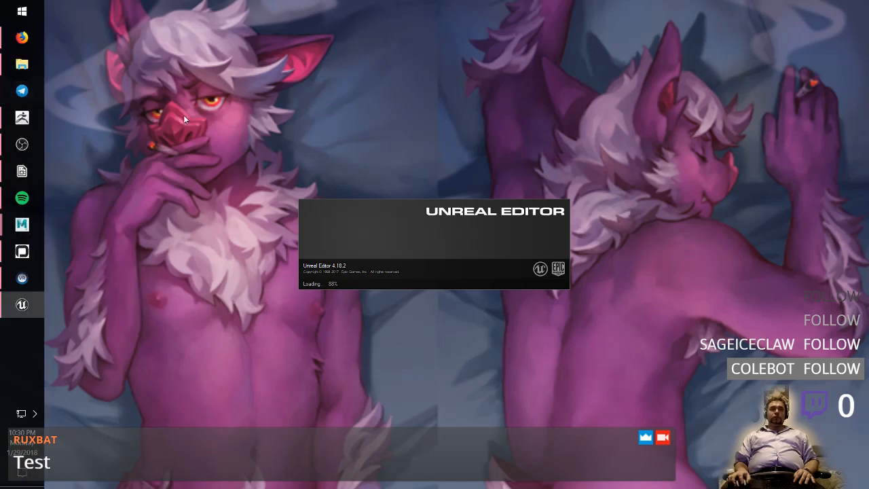
- Look through the Blueprint templates for a new project, and return to the list of existing projects
mouse_move(1, 108)
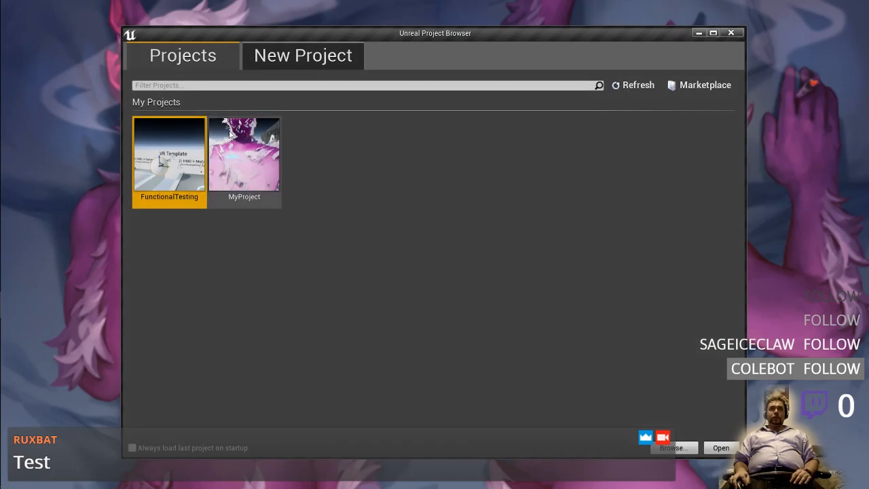
click(284, 65)
scroll(285, 226, down, 1)
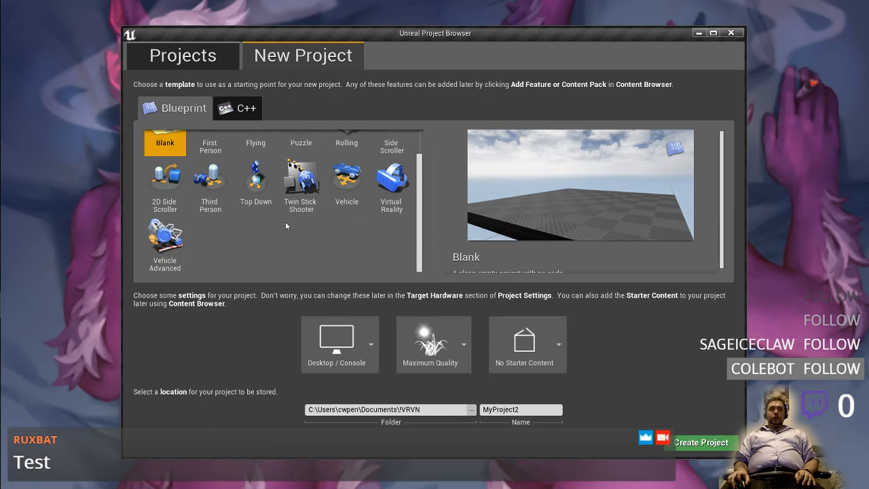
scroll(285, 225, up, 1)
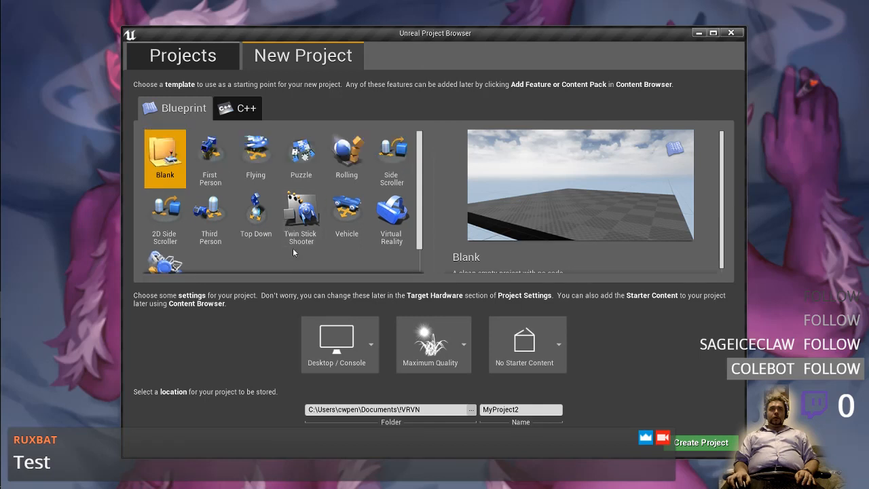
scroll(293, 248, down, 1)
scroll(292, 248, up, 1)
click(190, 59)
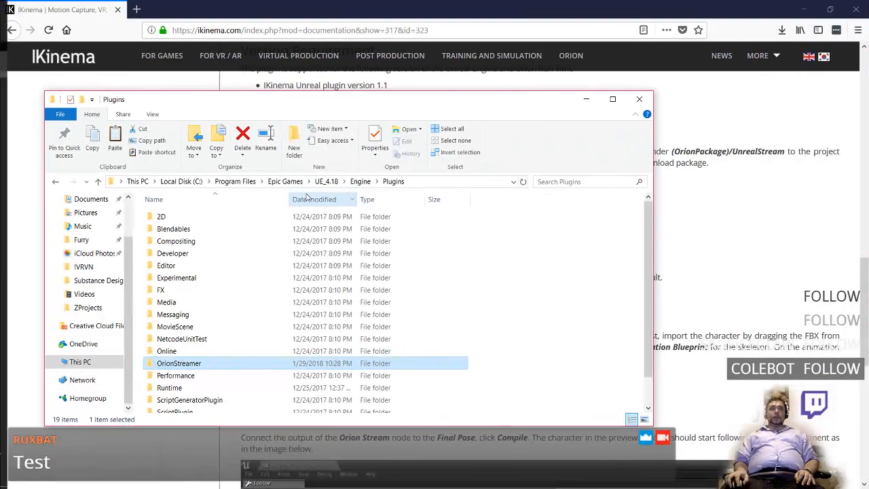
- In File Explorer, inspect the Resources of the OrionStreamer copy under UE_4.18, Engine, Plugins, and go back up to Epic Games
double_click(214, 365)
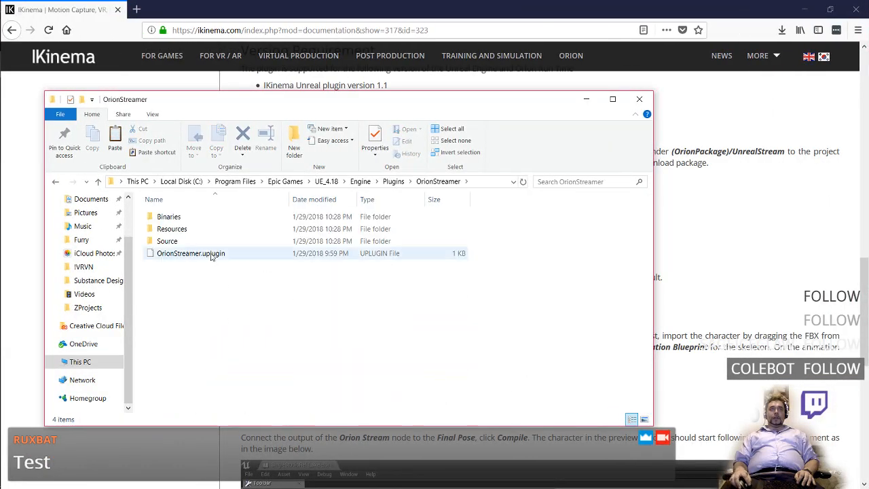
double_click(213, 229)
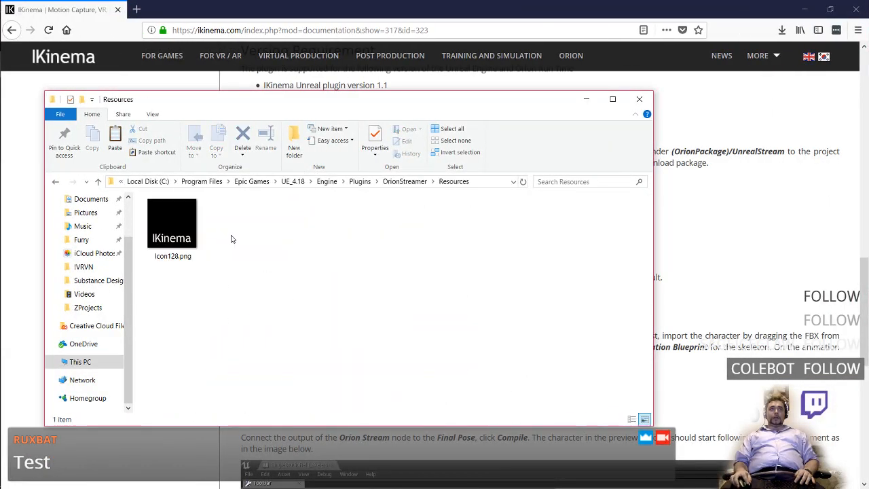
click(257, 183)
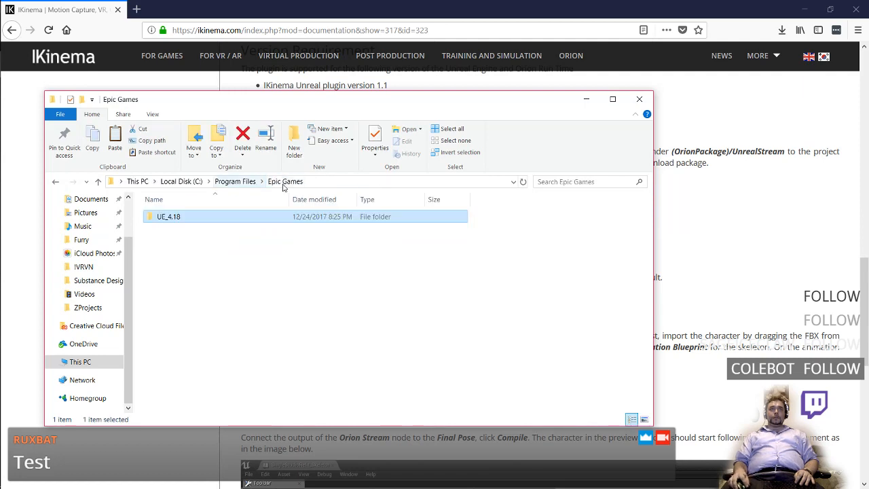
- Inspect the original OrionStreamer's Resources folder under Program Files, IKinema Orion, UnrealStream, 4.18, Plugins
click(237, 181)
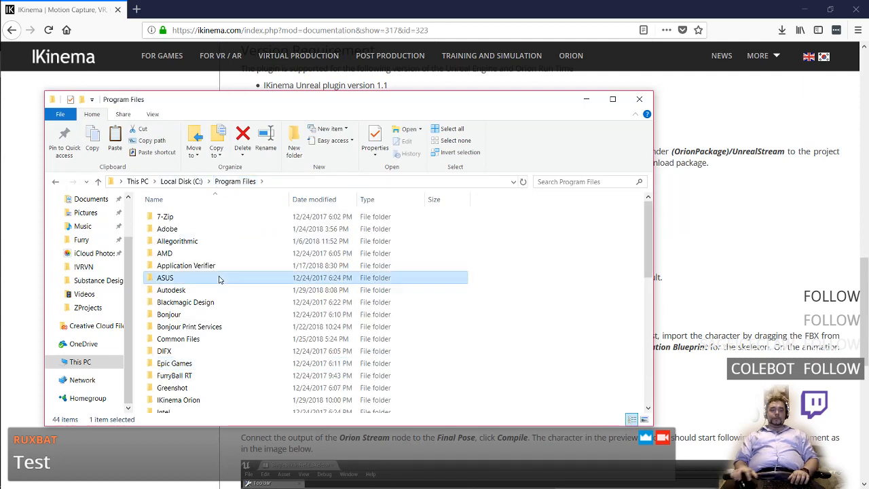
click(205, 400)
double_click(204, 400)
click(207, 266)
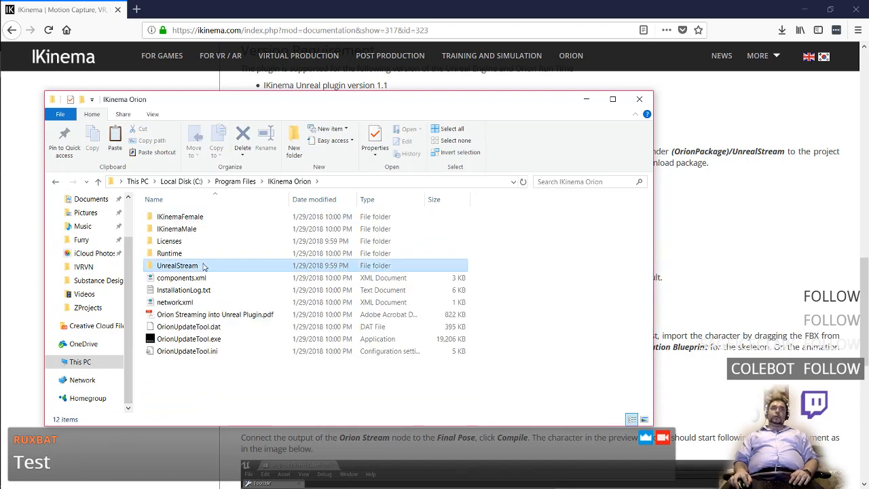
double_click(211, 268)
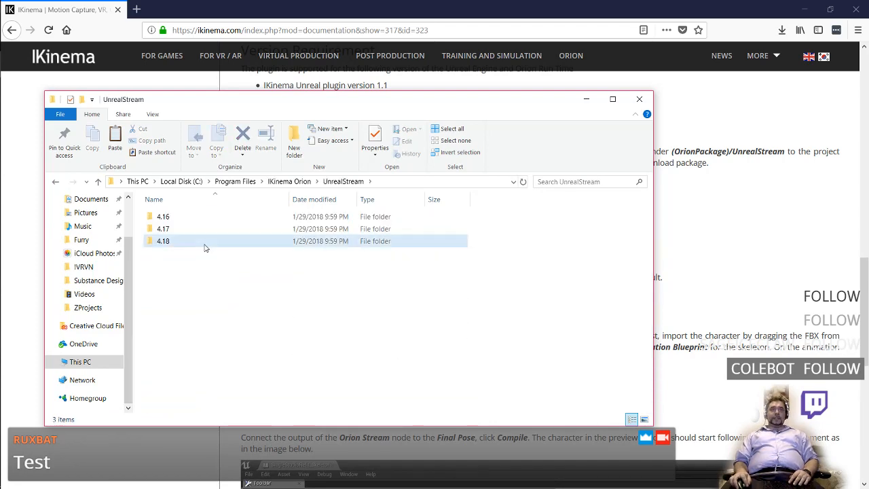
double_click(209, 241)
double_click(203, 218)
double_click(203, 217)
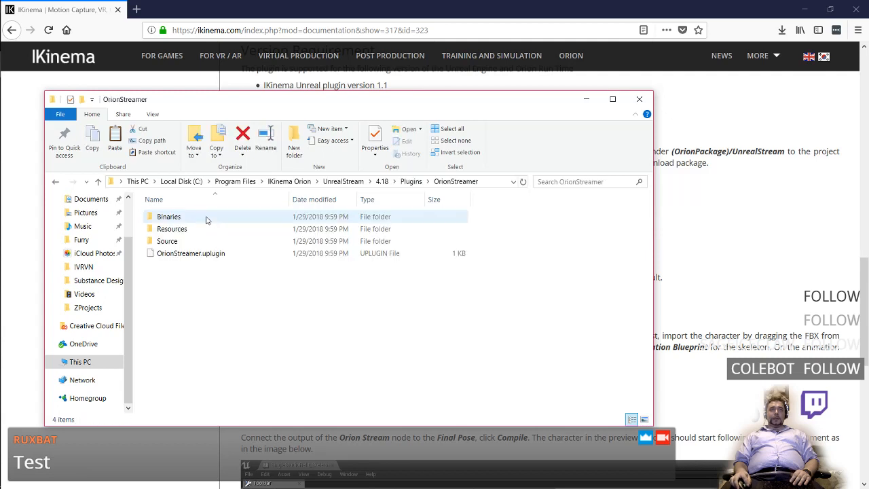
double_click(210, 229)
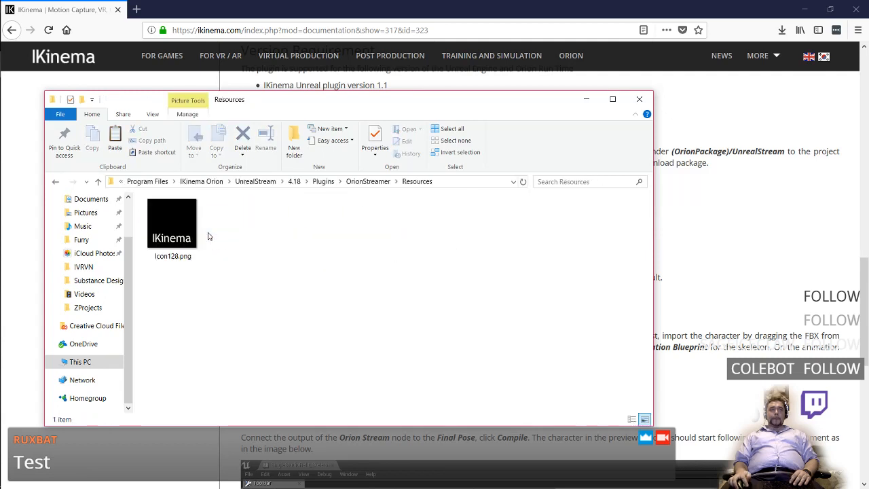
- Check the Binaries folder of the original OrionStreamer plugin, and go back up to the folder with the engine versions
key(BackSpace)
click(212, 217)
double_click(211, 217)
key(BackSpace)
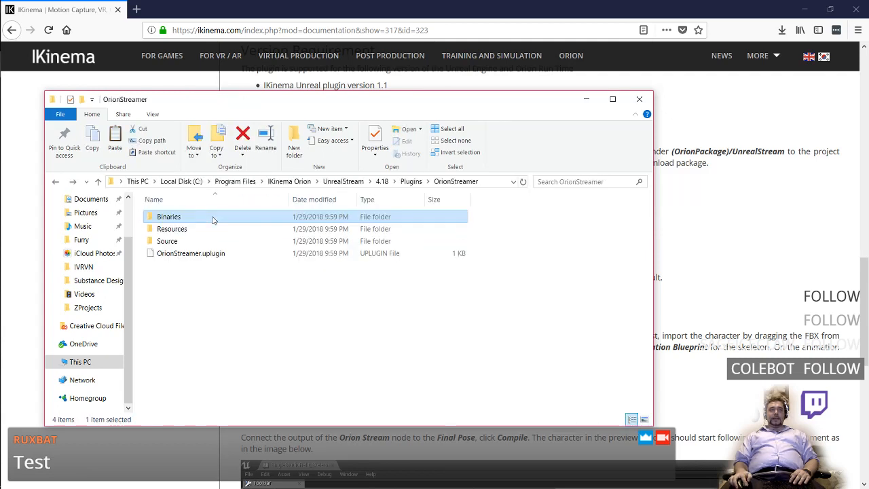
click(300, 184)
- Switch to the Unreal Project Browser and open the FunctionalTesting project
key(alt+Tab)
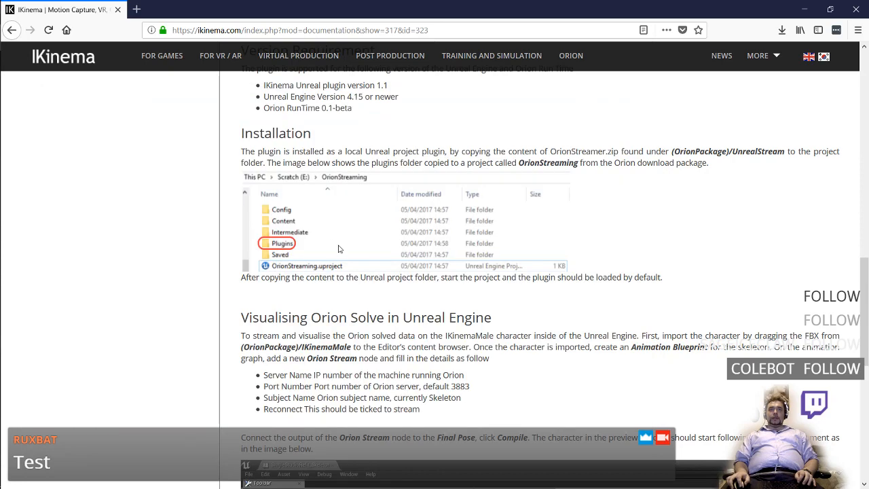
key(alt+Tab)
key(alt+Tab)
key(super+d)
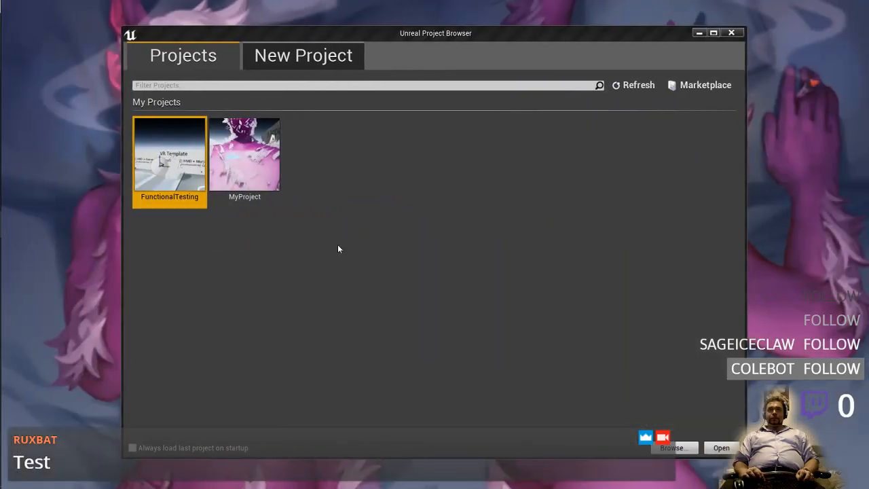
double_click(180, 167)
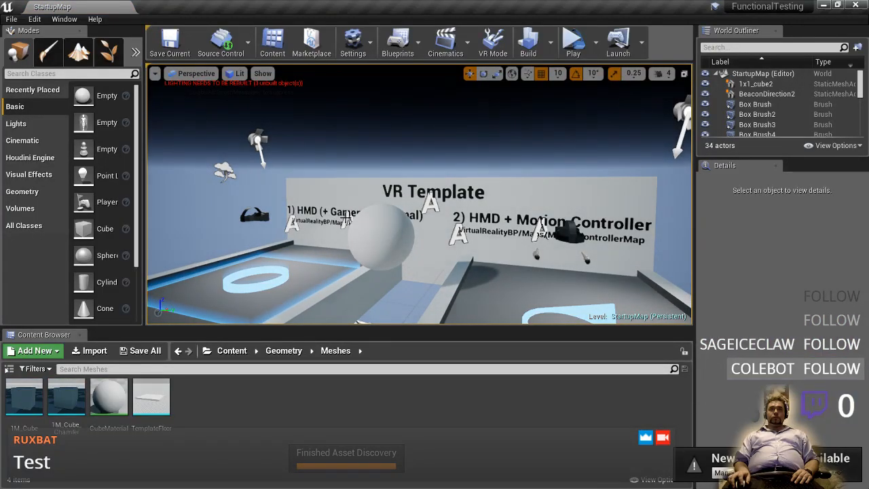
- Delete the white sphere in front of the VR Template wall in StartupMap
middle_drag(415, 157, 435, 142)
mouse_move(388, 207)
right_down()
mouse_move(395, 206)
mouse_move(387, 206)
right_up()
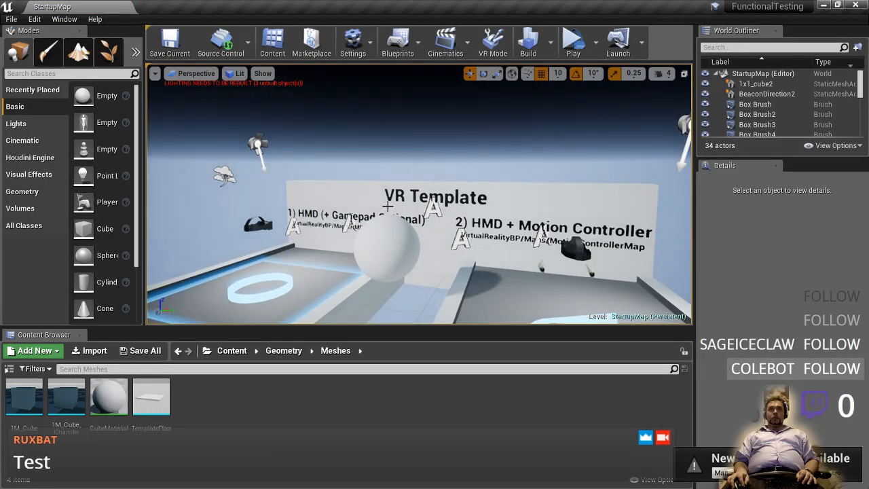
click(373, 248)
key(Delete)
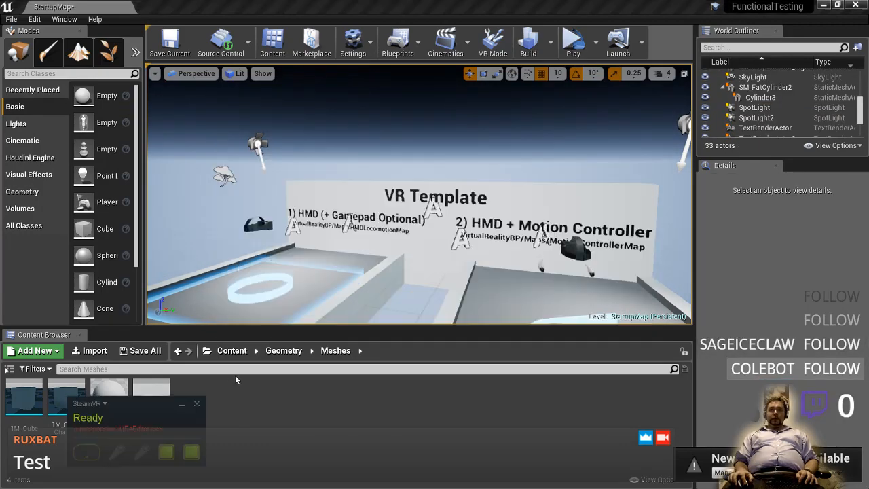
- In the browser, read the Visualising Orion Solve in Unreal Engine section of the IKinema documentation, and return to the Unreal Editor
key(alt+Tab)
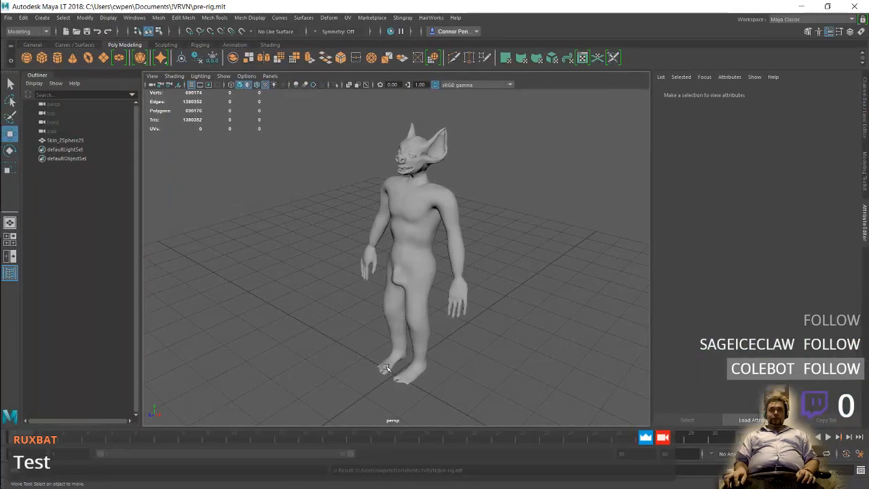
key(alt+Tab)
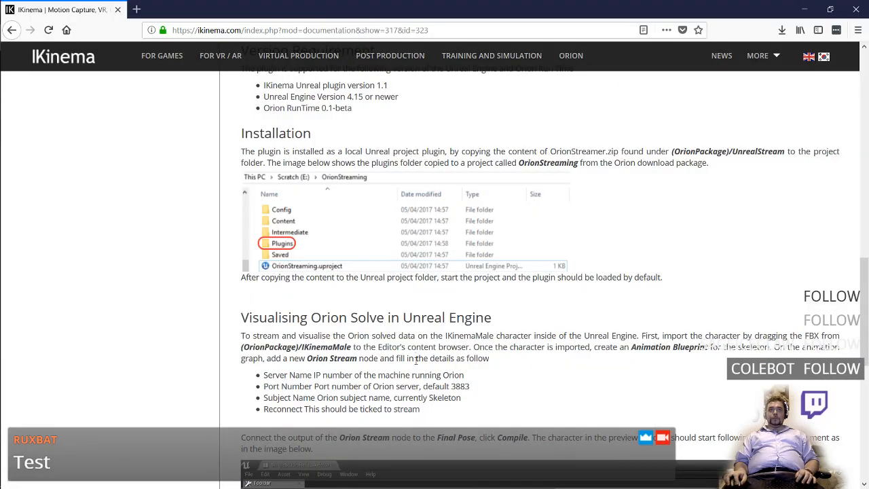
scroll(416, 360, down, 3)
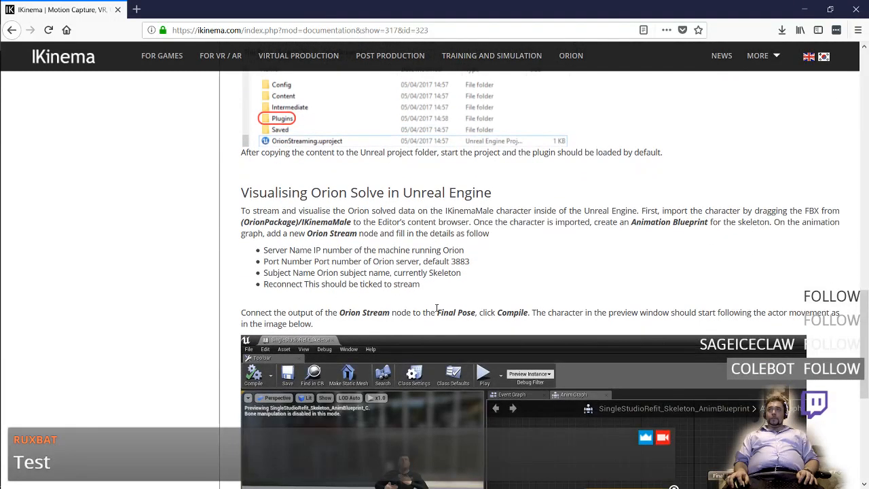
key(alt+Tab)
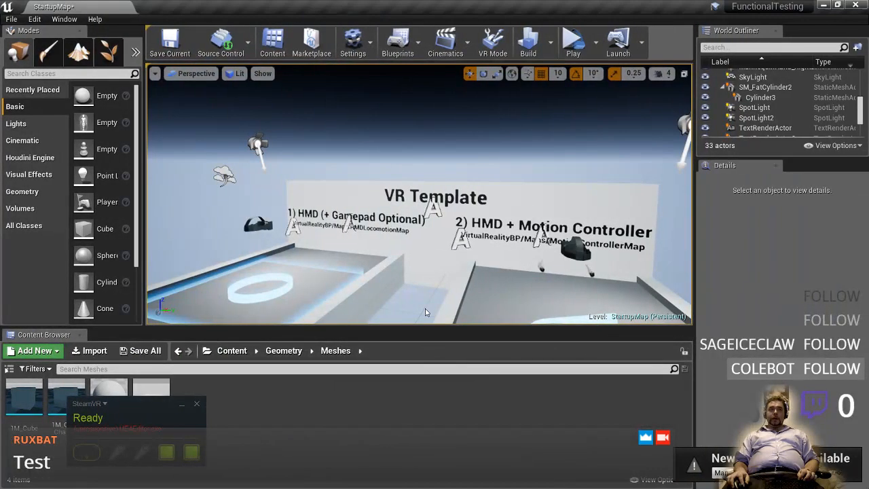
- Close the SteamVR status window and enable the IKinema Orion Streamer Node plugin in the Plugins window
click(196, 403)
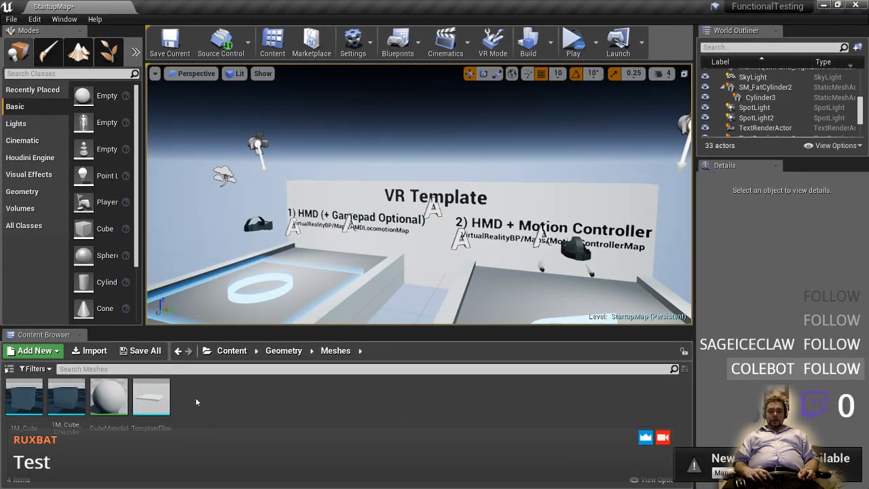
key(alt+Tab)
key(alt+Tab)
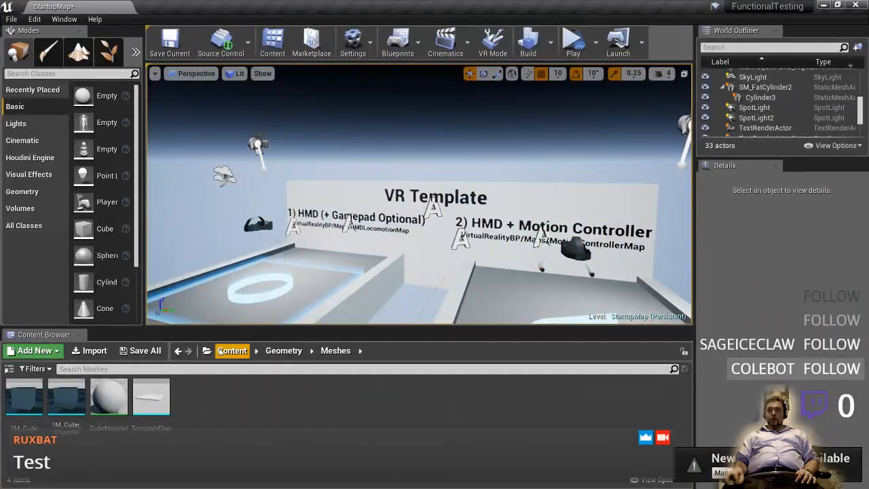
key(alt+Tab)
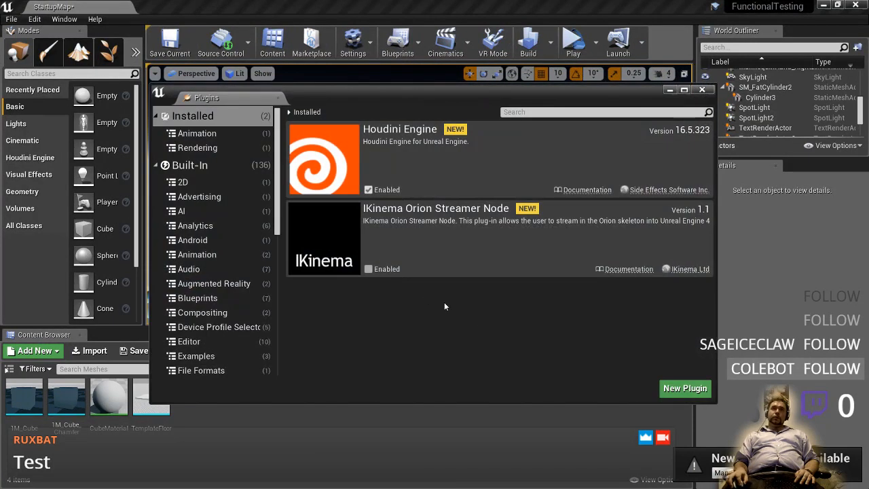
click(368, 269)
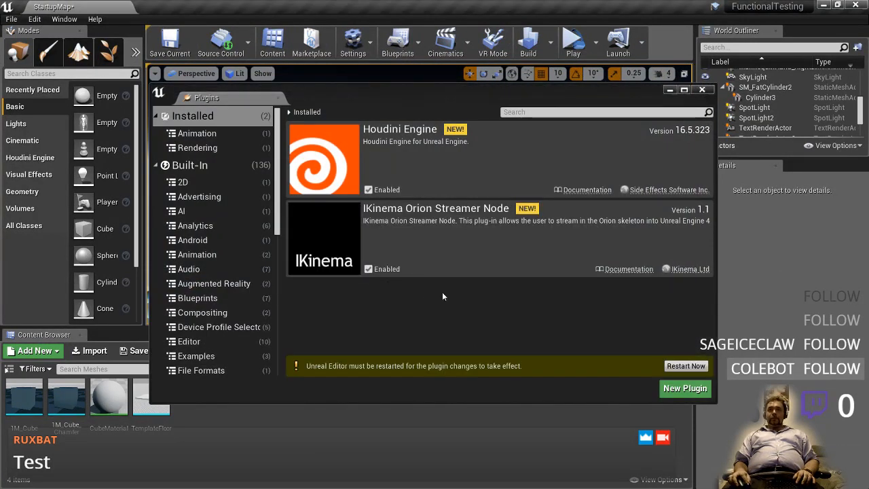
- Try to restart the editor for the plugin change while saving the modified StartupMap level
click(686, 365)
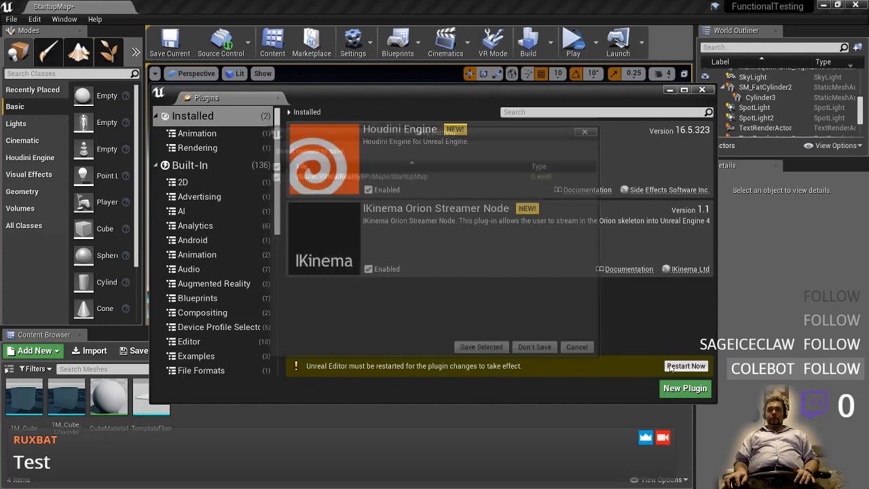
click(501, 347)
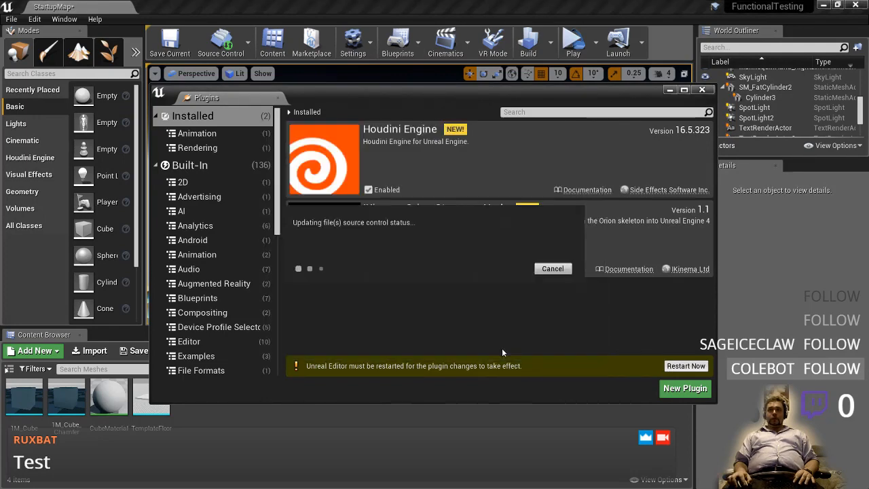
click(560, 282)
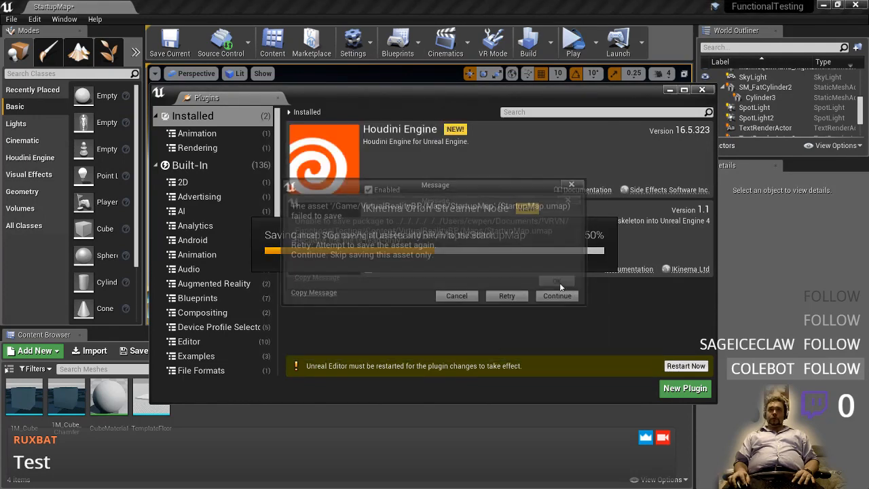
click(506, 299)
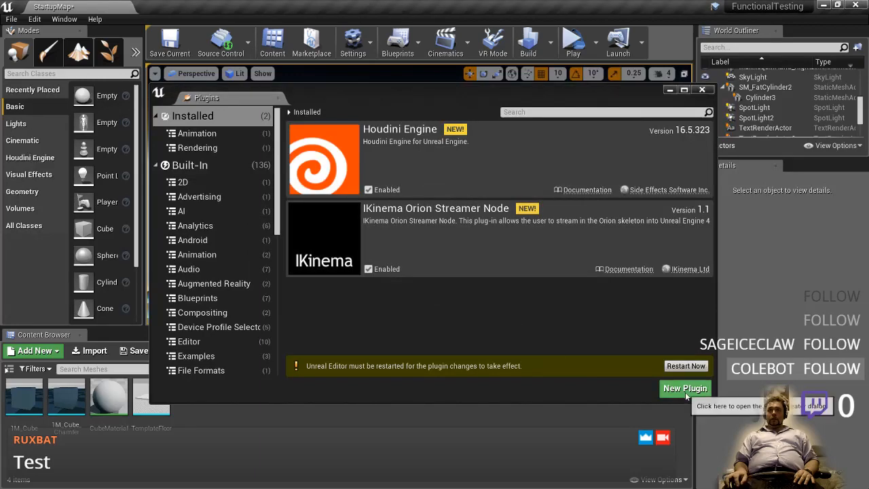
- Restart the editor without saving StartupMap, and close the Plugins window in the reloaded project
click(686, 365)
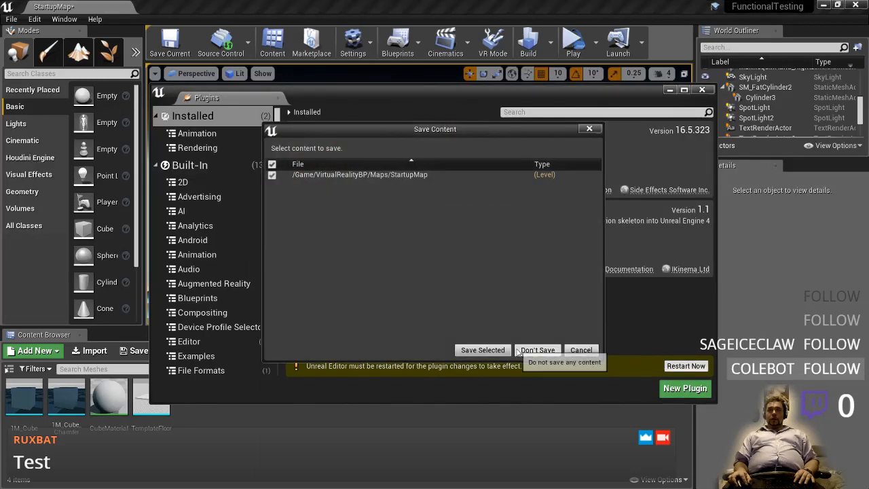
click(535, 351)
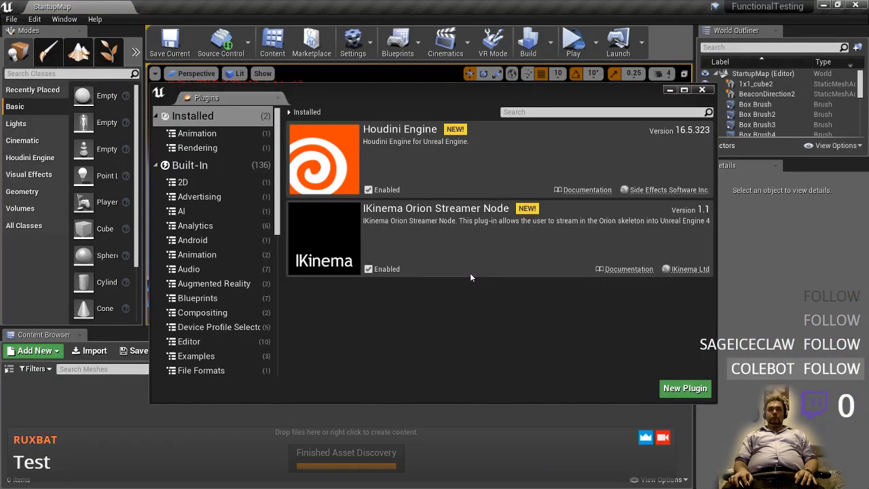
click(703, 91)
- Delete the sphere from the reloaded StartupMap and try to save the level, dismissing the save error
click(357, 245)
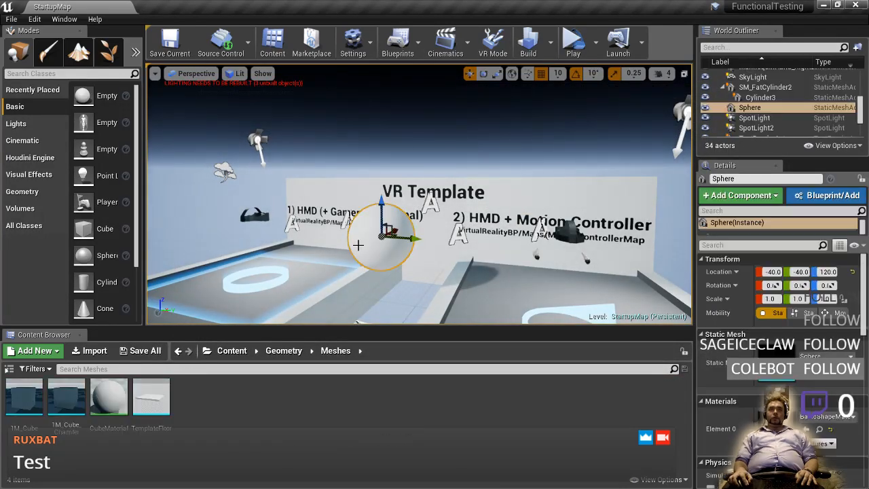
key(Delete)
key(ctrl+s)
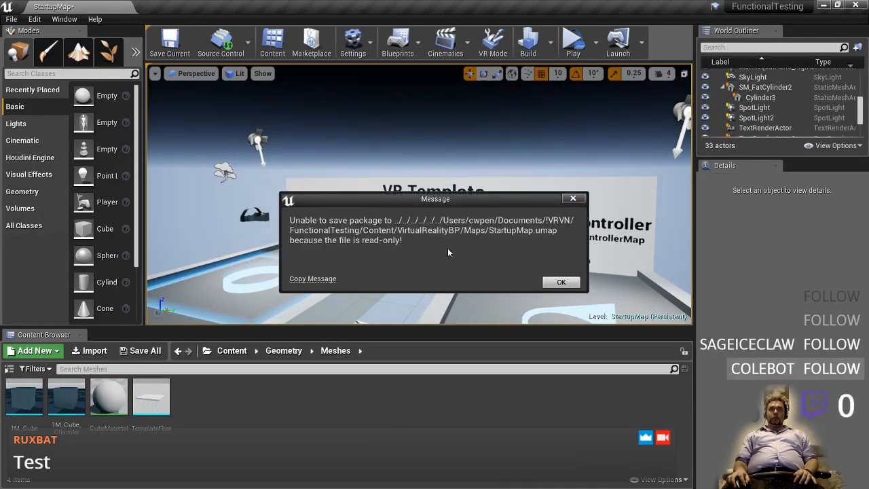
click(560, 281)
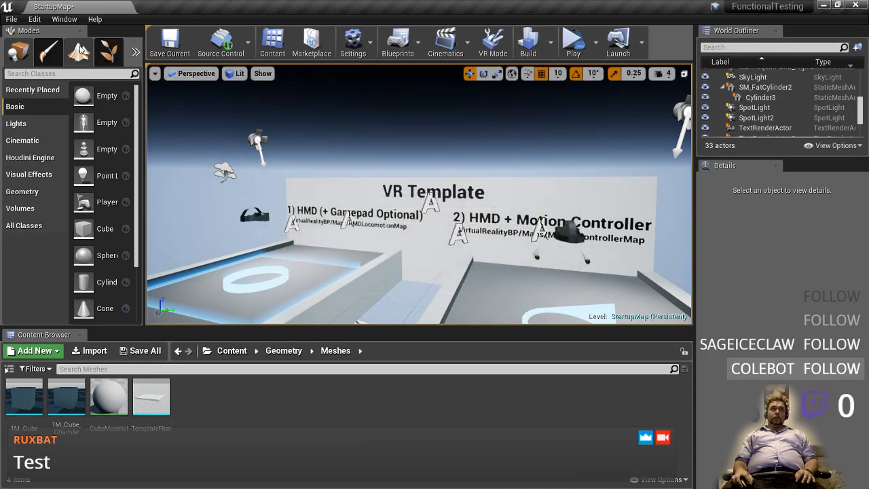
click(12, 19)
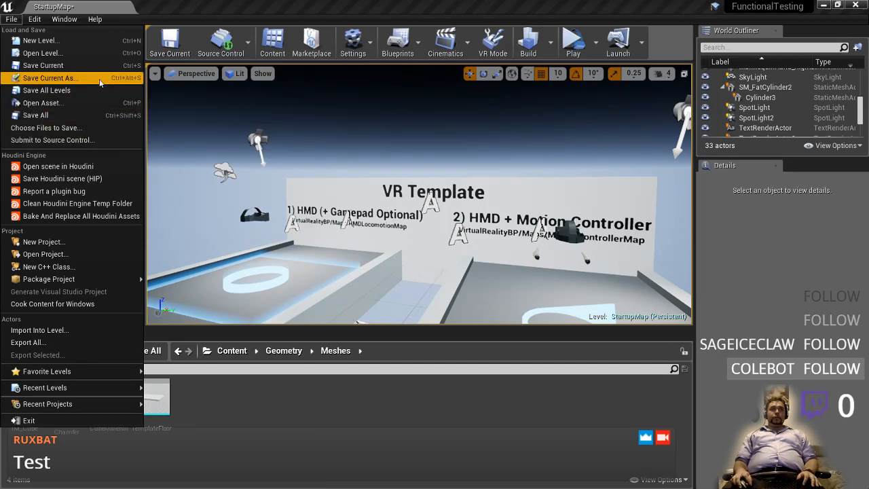
click(65, 19)
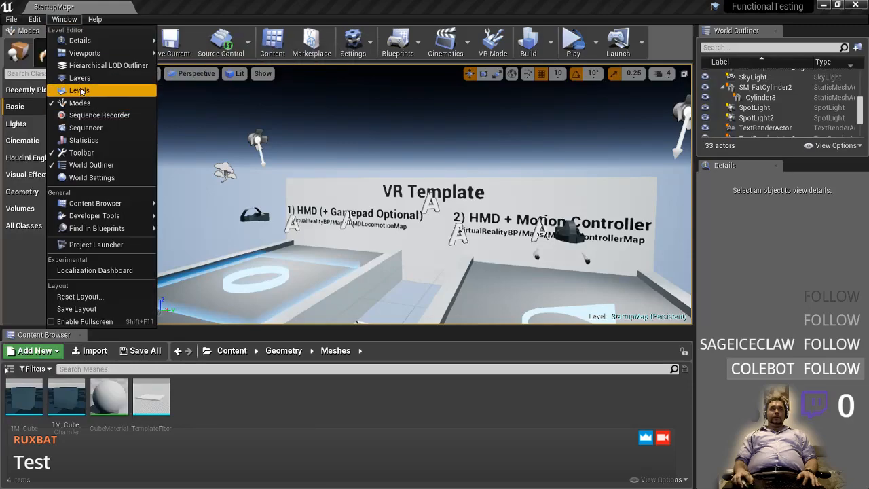
key(alt+Tab)
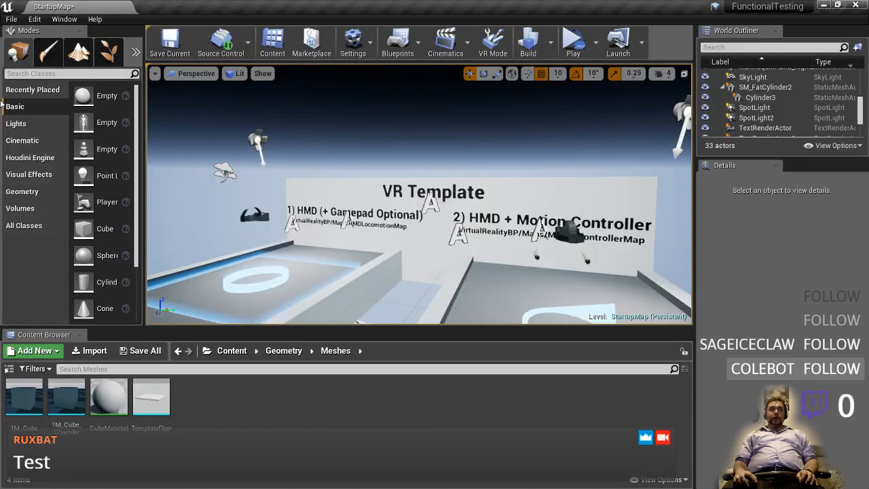
key(super)
key(super)
- In File Explorer, clear the Read-only attribute of the FunctionalTesting folder in Documents, !VRVN, and apply the change
key(alt+Tab)
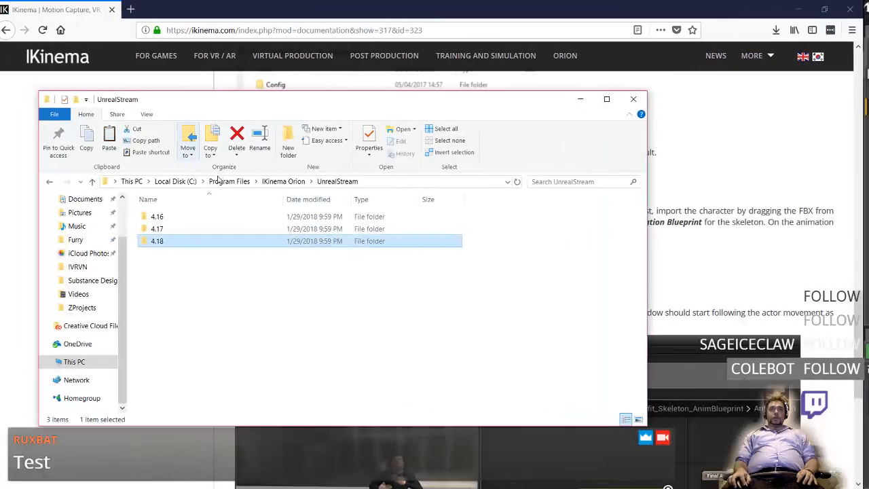
click(85, 266)
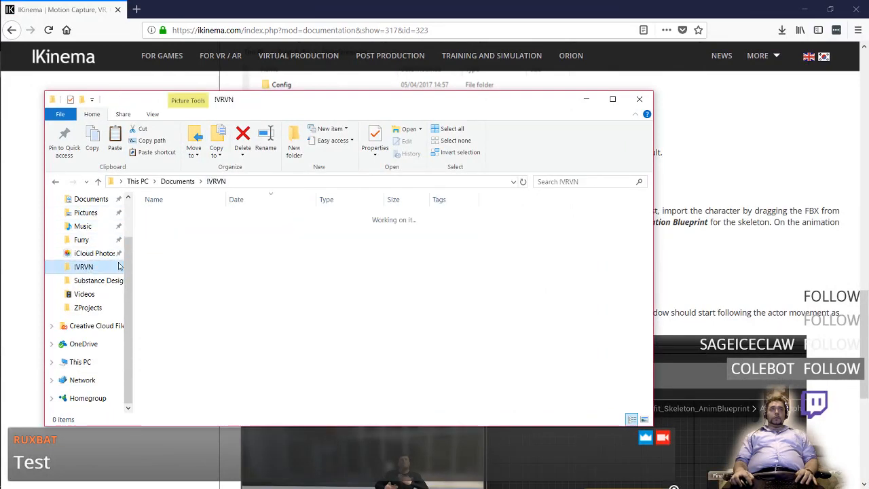
click(201, 277)
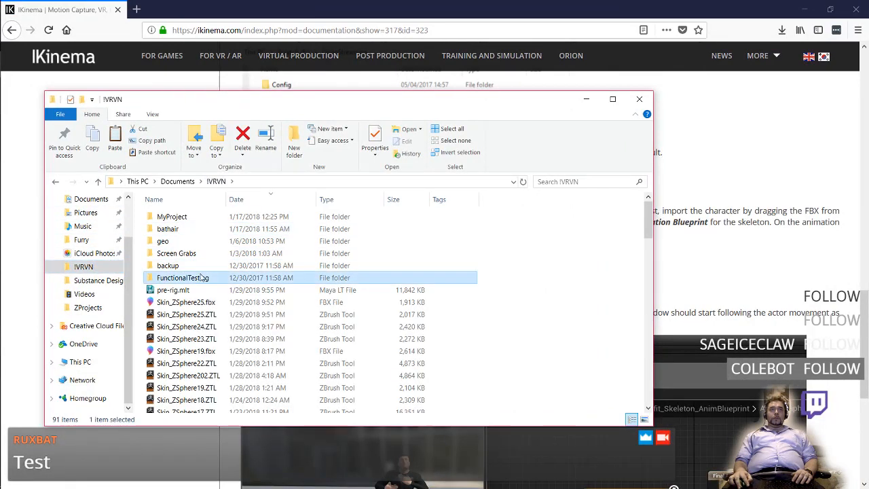
right_click(202, 279)
click(148, 482)
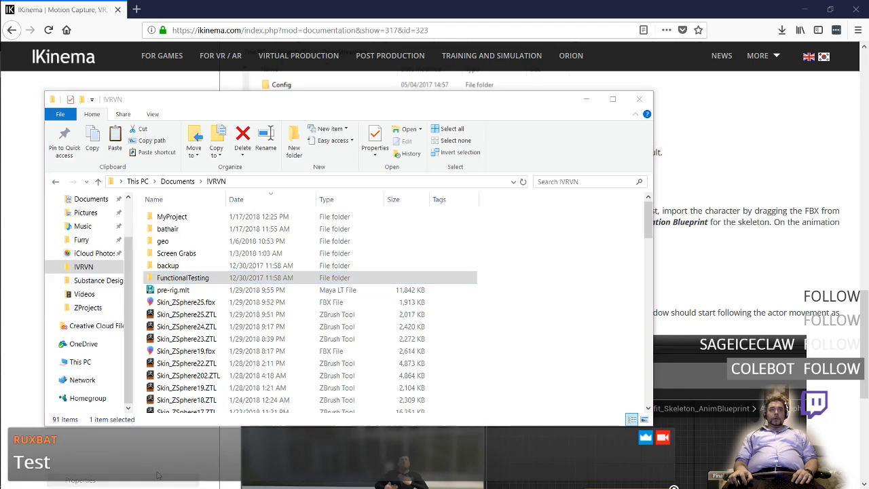
click(265, 391)
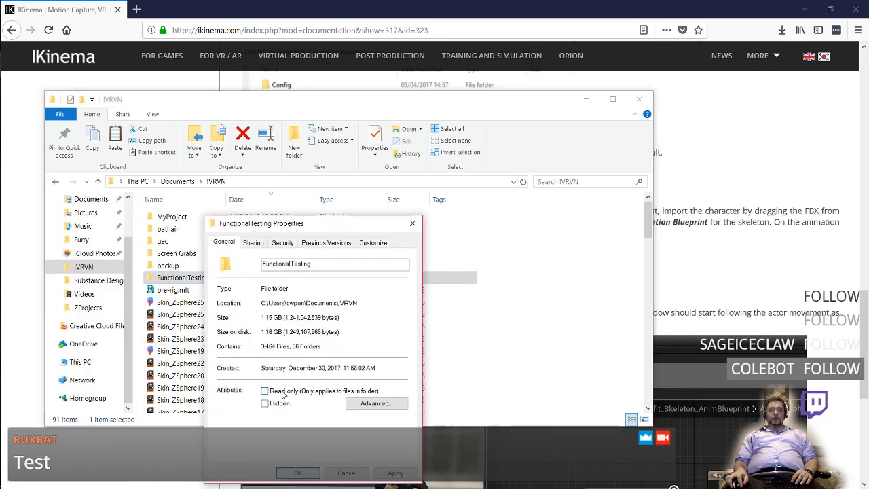
click(400, 473)
click(347, 370)
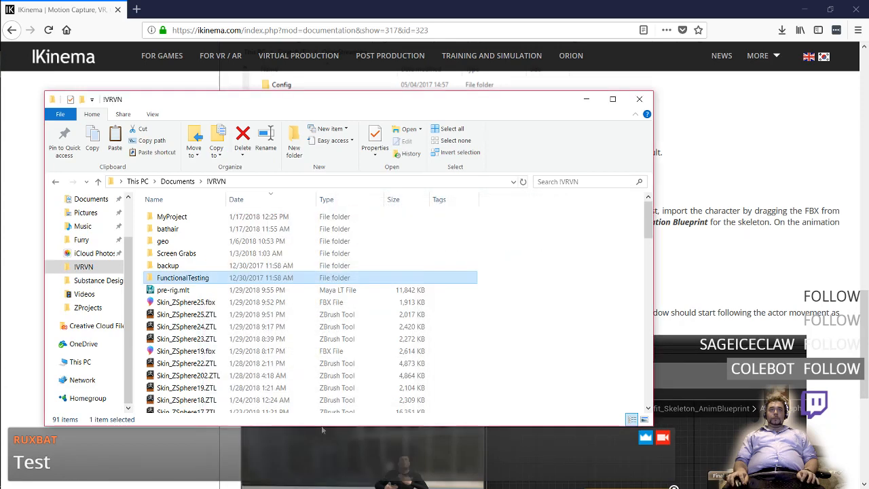
- Switch back to the Unreal Editor and save the StartupMap level
key(alt+Tab)
key(alt+Tab)
key(alt+Tab)
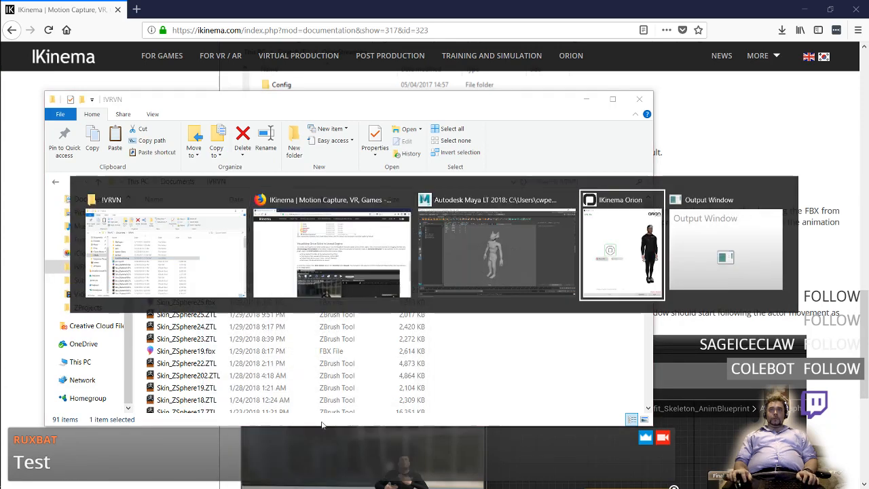
key(alt+Tab)
key(alt+Tab)
key(alt+Tab)
key(alt+Tab)
key(alt+Tab)
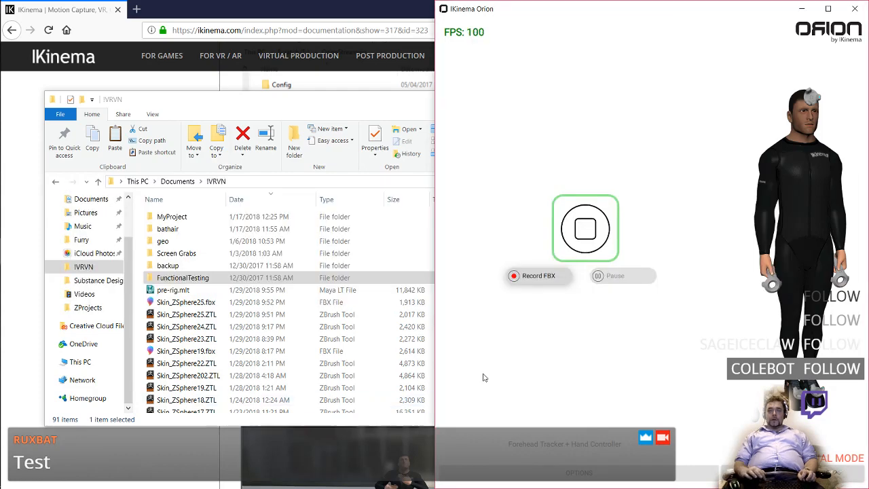
key(alt+Tab)
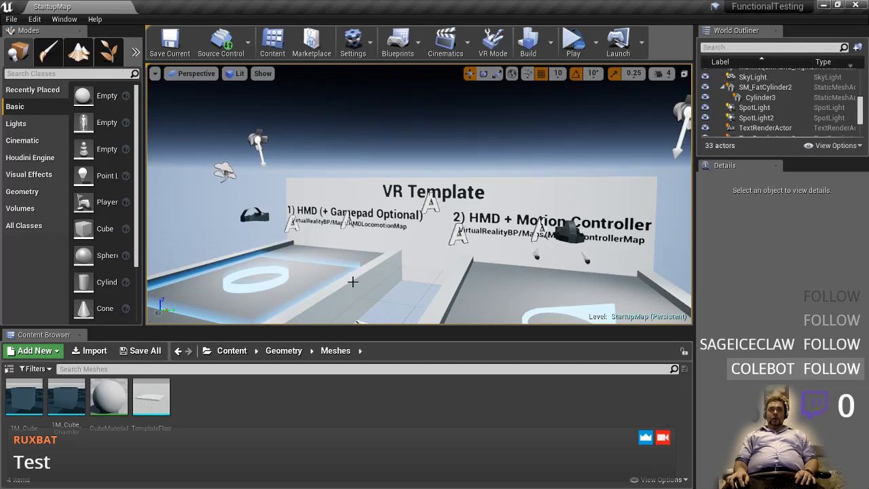
- Switch to the IKinema documentation in Firefox, read the Visualising Orion Solve in Unreal Engine section, and return to the Unreal Editor
middle_drag(332, 269, 314, 255)
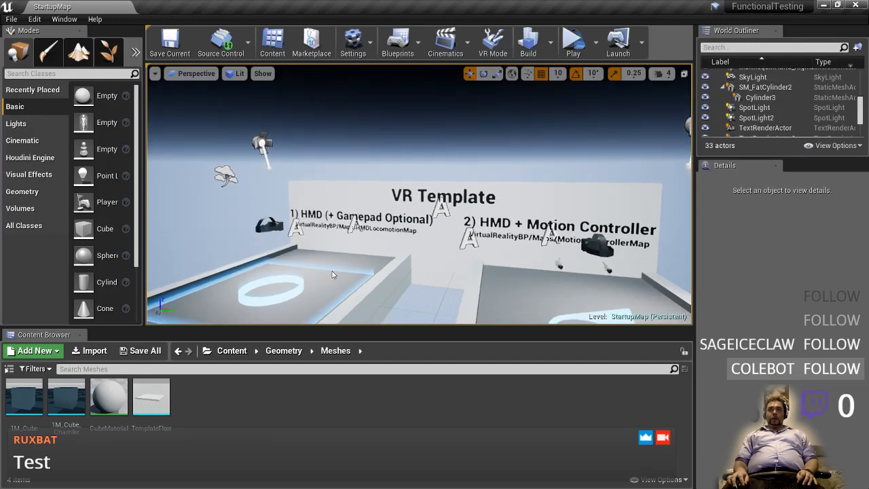
scroll(332, 271, down, 3)
key(alt+Tab)
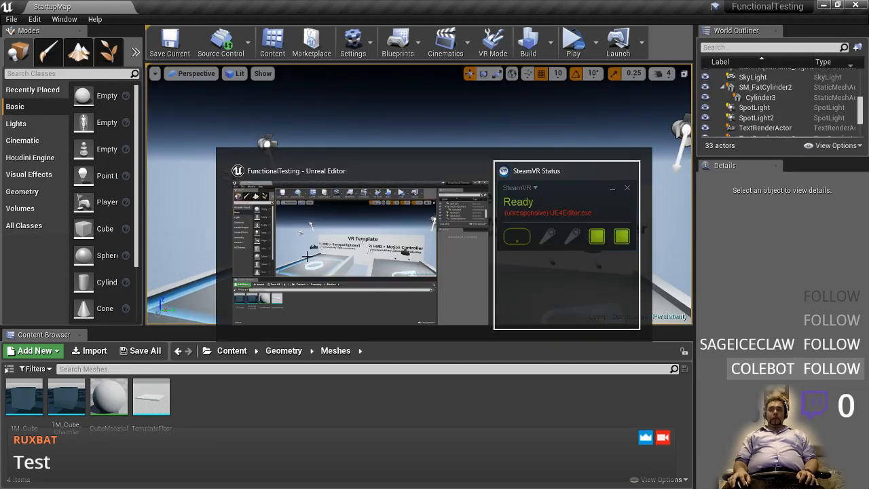
key(super+Tab)
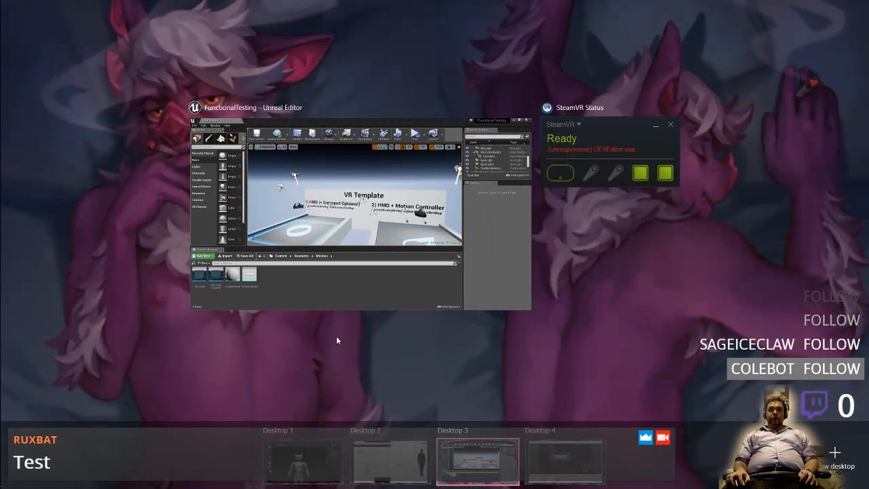
mouse_move(373, 441)
click(356, 282)
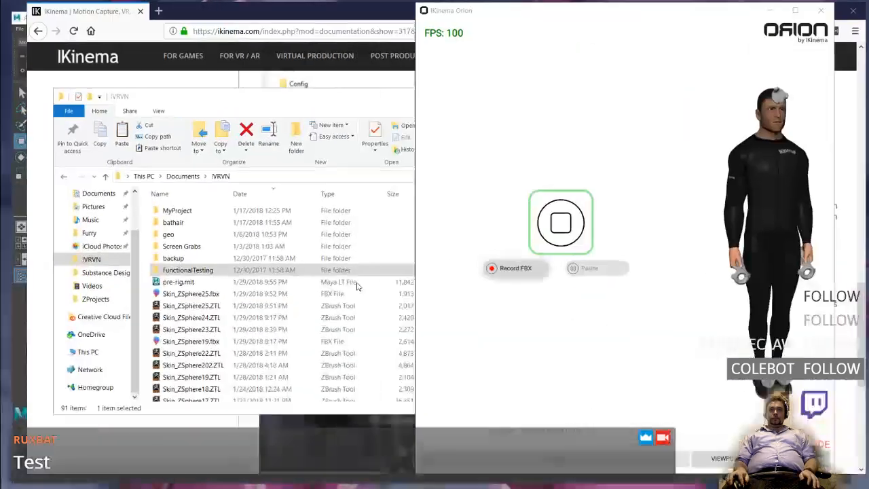
key(ctrl+super+Left)
key(ctrl+super+Right)
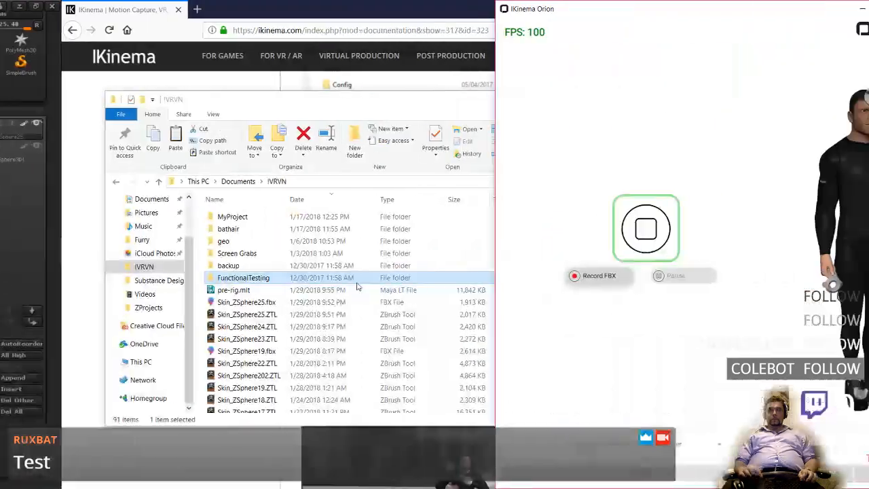
click(586, 99)
click(388, 298)
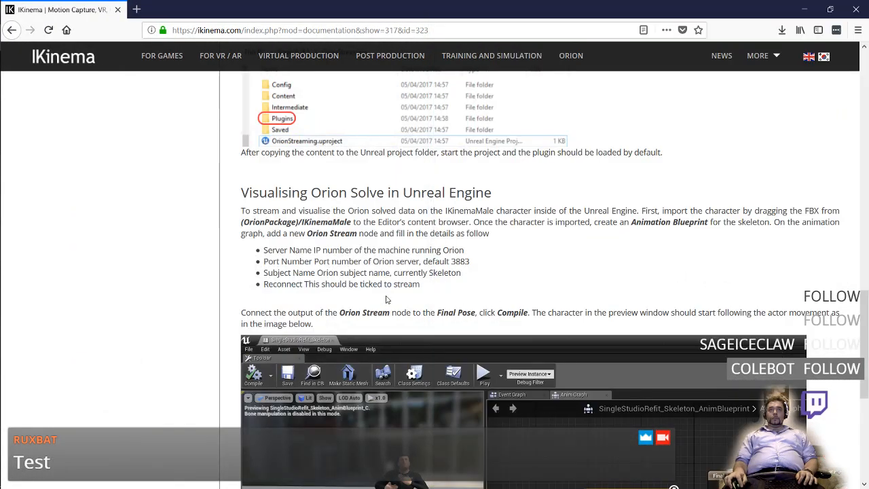
scroll(423, 299, down, 2)
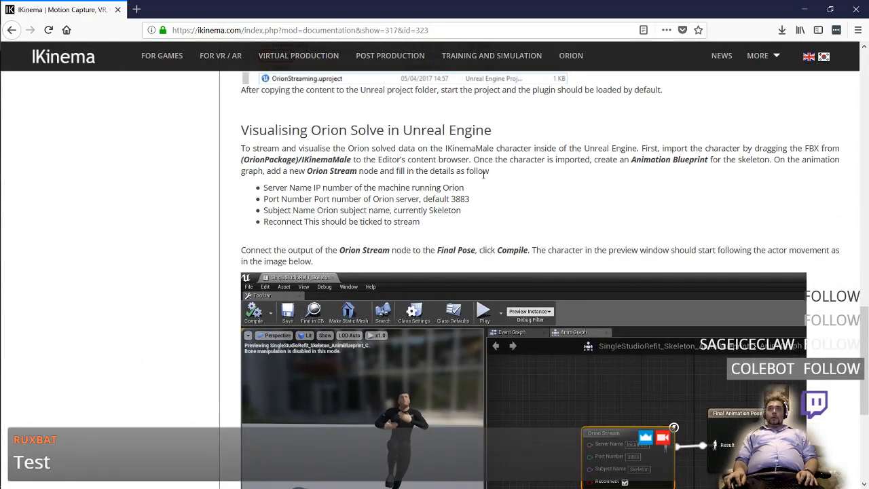
key(alt+Tab)
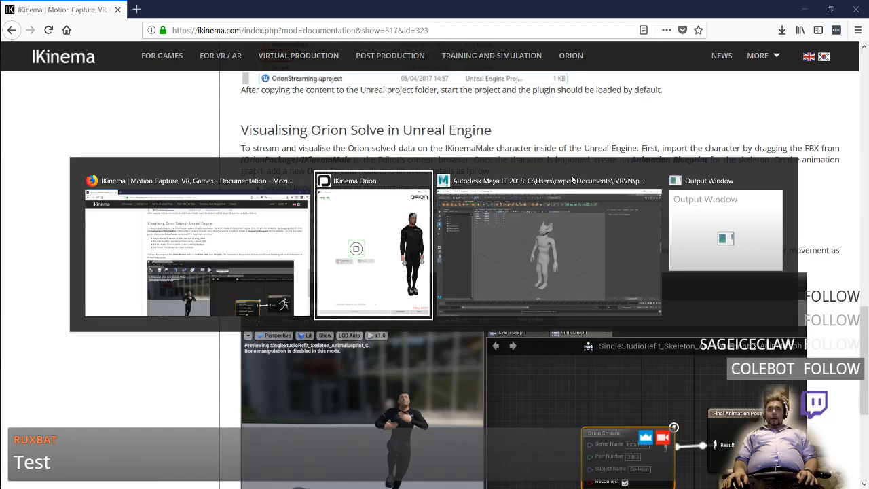
key(Escape)
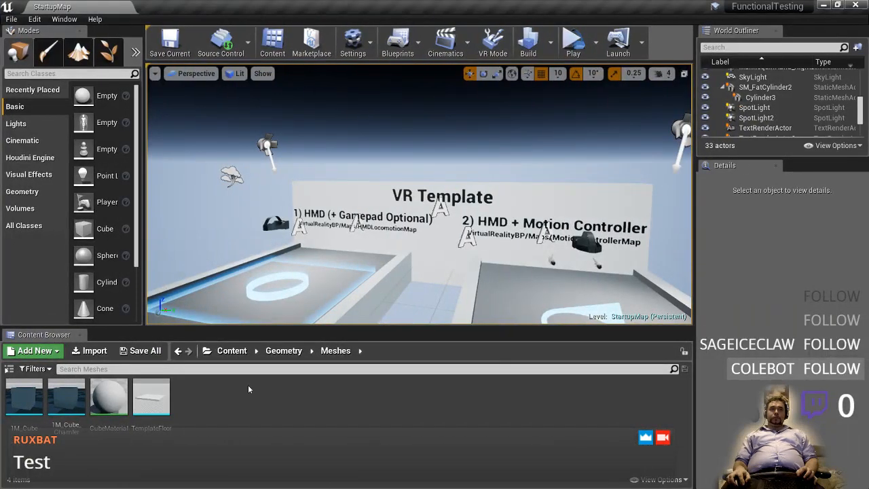
- Start an asset import into the Meshes folder and browse to Program Files on drive C, dismissing the Perforce password request
click(107, 358)
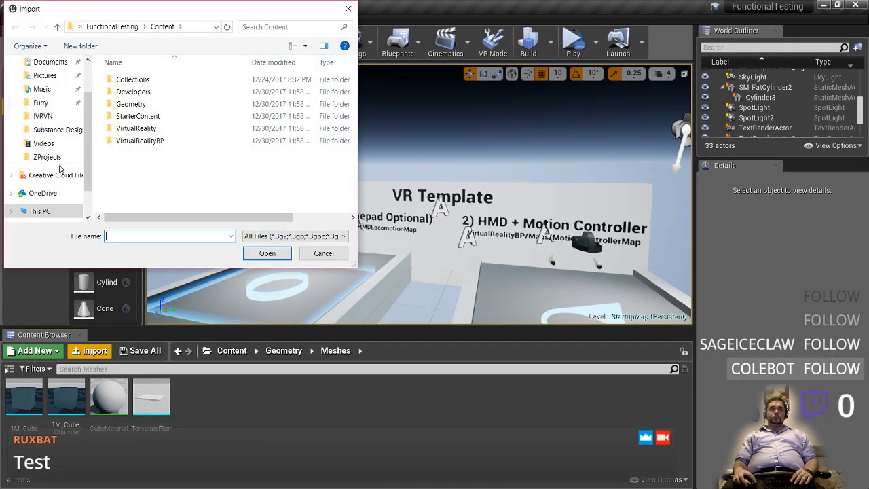
click(39, 211)
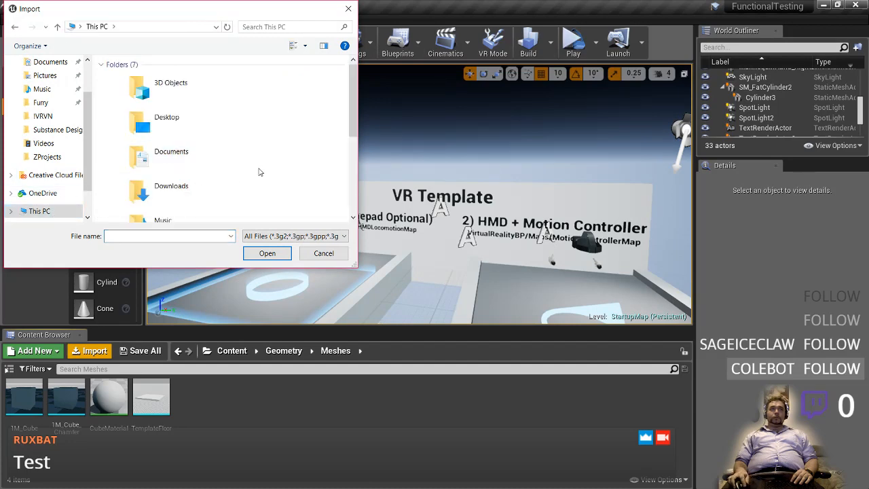
scroll(258, 172, down, 3)
double_click(190, 175)
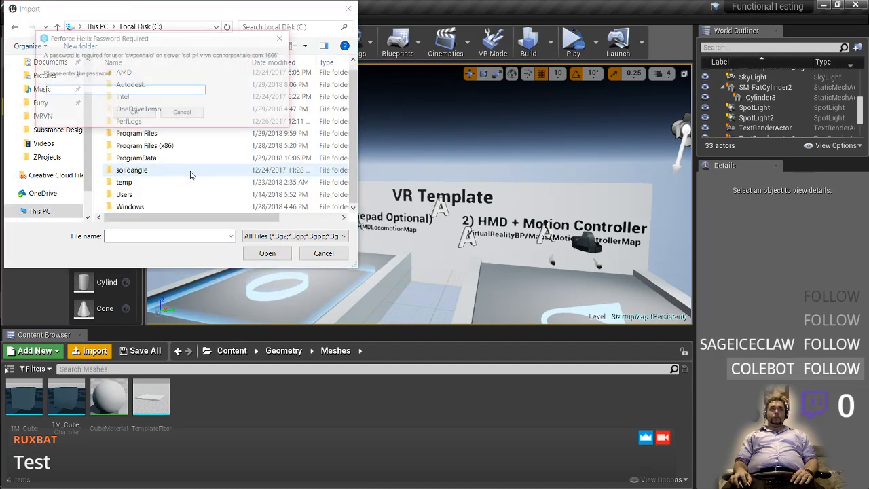
click(182, 112)
click(171, 145)
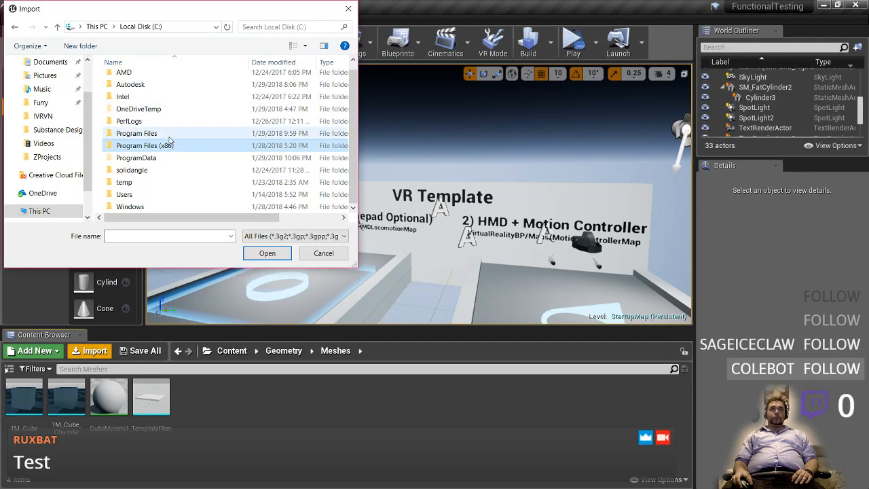
double_click(169, 136)
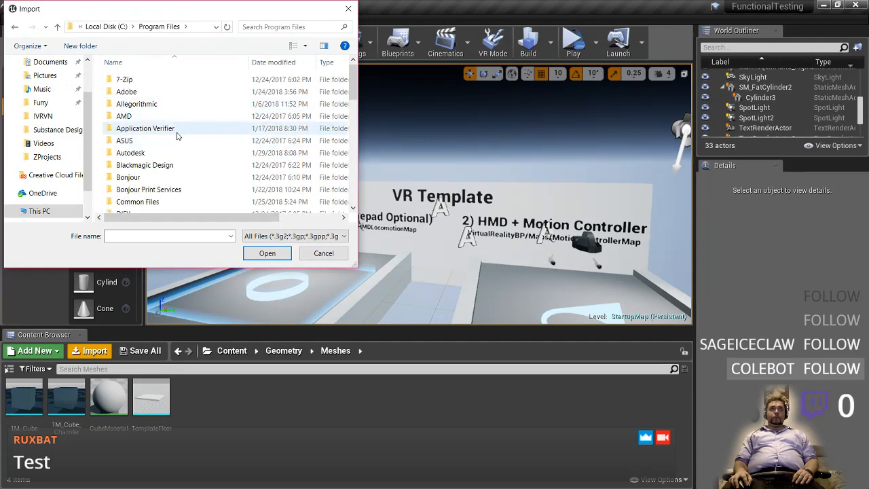
- Choose IKinemaMale.fbx from the IKinemaMale folder of IKinema Orion as the file to import
scroll(177, 136, down, 5)
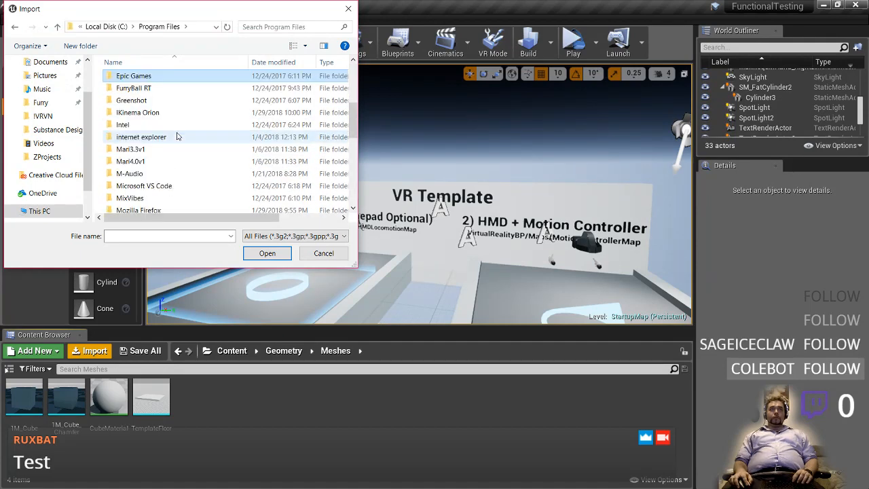
key(i)
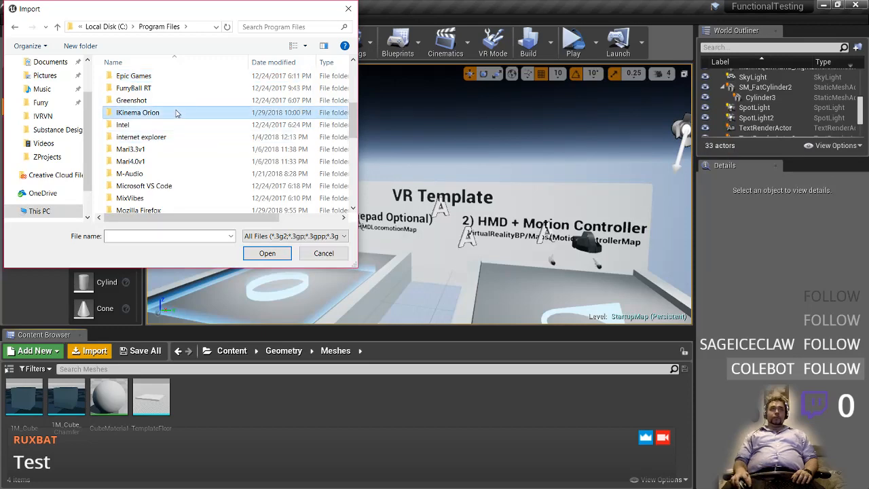
double_click(178, 113)
double_click(173, 91)
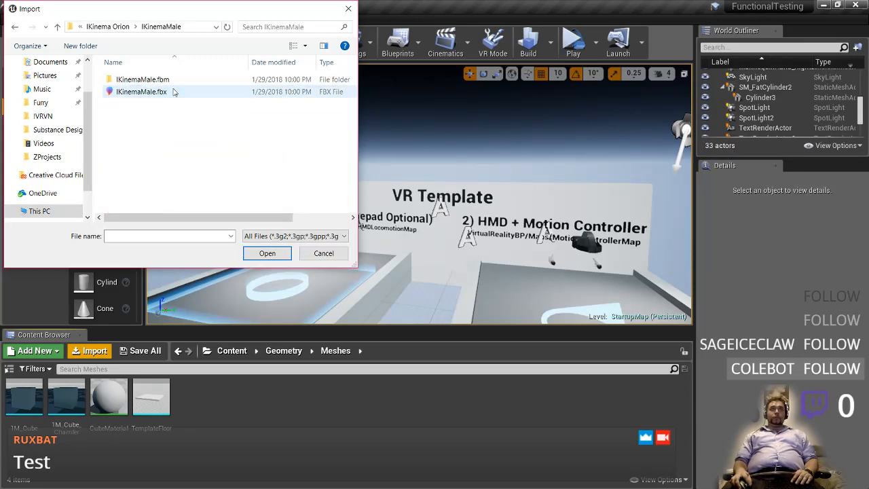
click(169, 93)
double_click(168, 93)
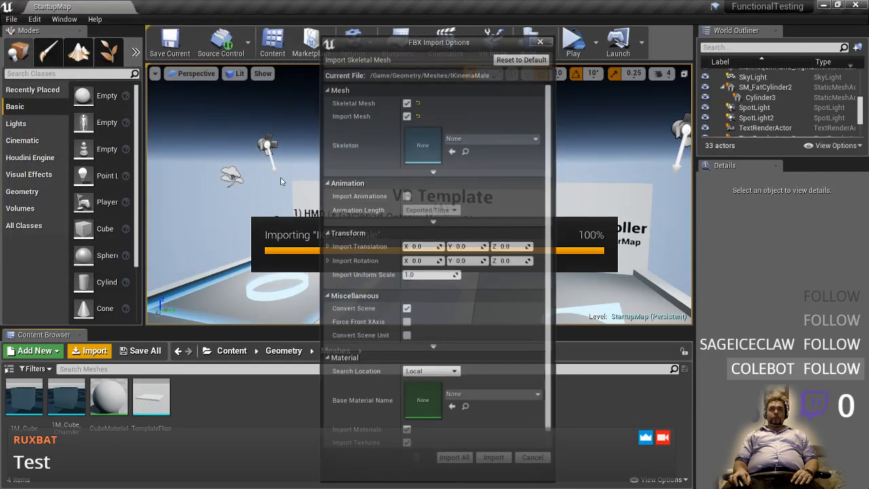
- Recheck the IKinema documentation and import IKinemaMale as a skeletal mesh with no existing skeleton assigned, keeping the offered FBX options
key(alt+Tab)
key(alt+Tab)
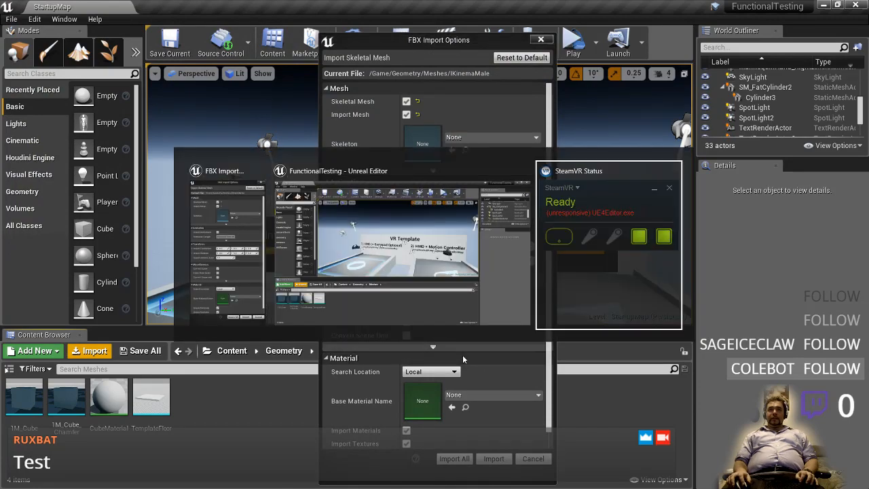
key(alt+Tab)
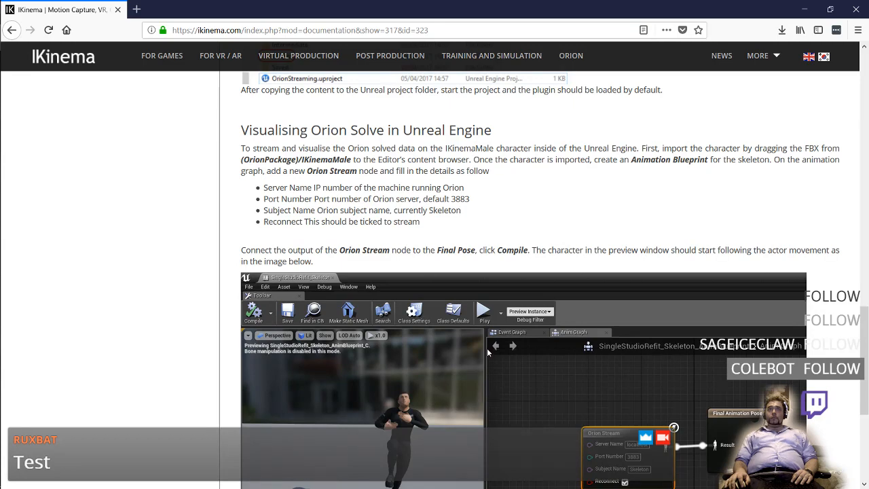
key(alt+Tab)
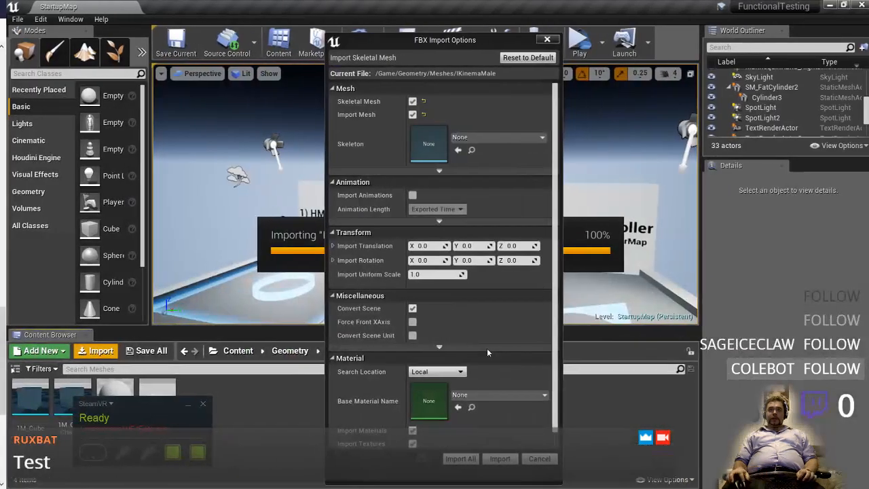
click(493, 459)
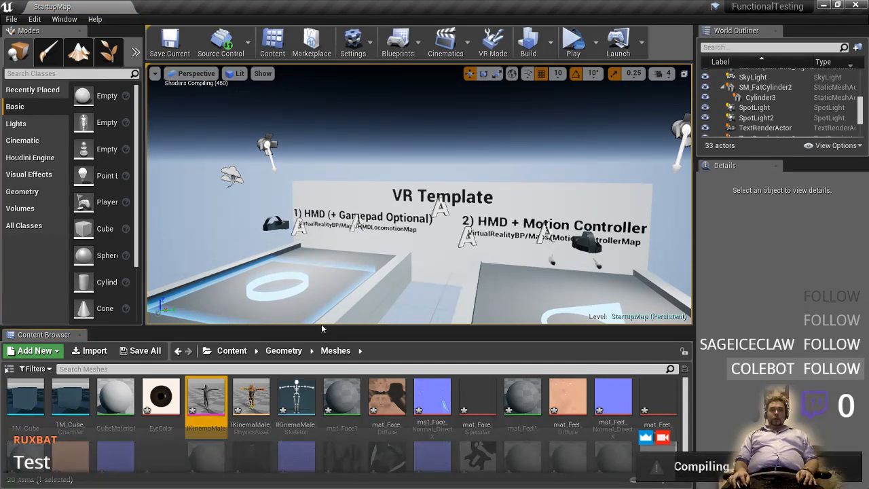
- Open Task Manager to examine the CPU load during shader compilation, and move its window clear of the compile notification
drag(403, 305, 403, 319)
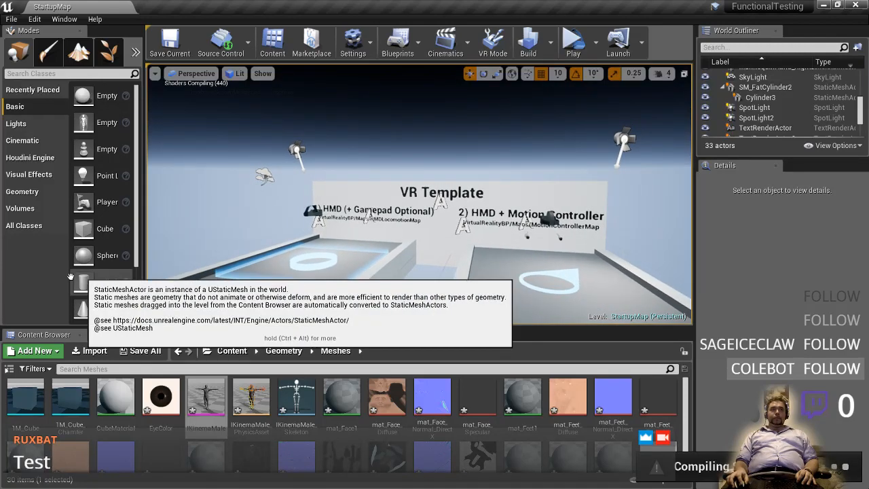
key(super)
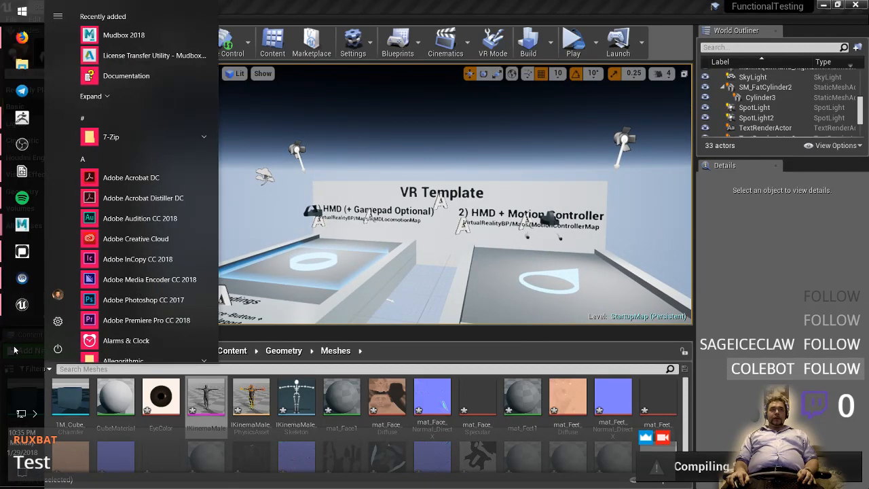
right_click(38, 350)
click(103, 290)
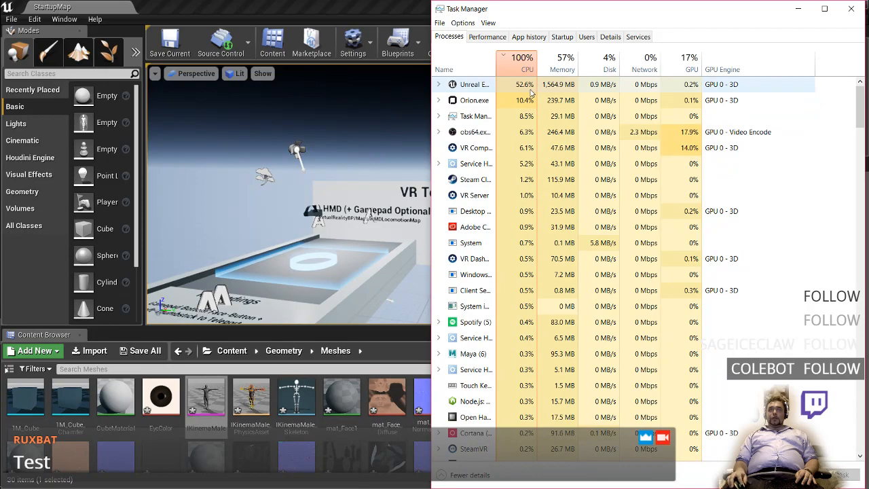
key(alt+Tab)
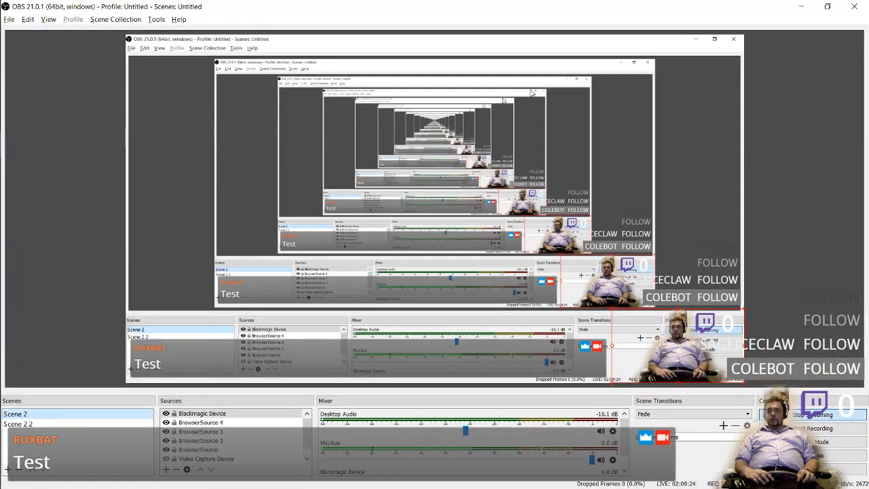
key(alt+Tab)
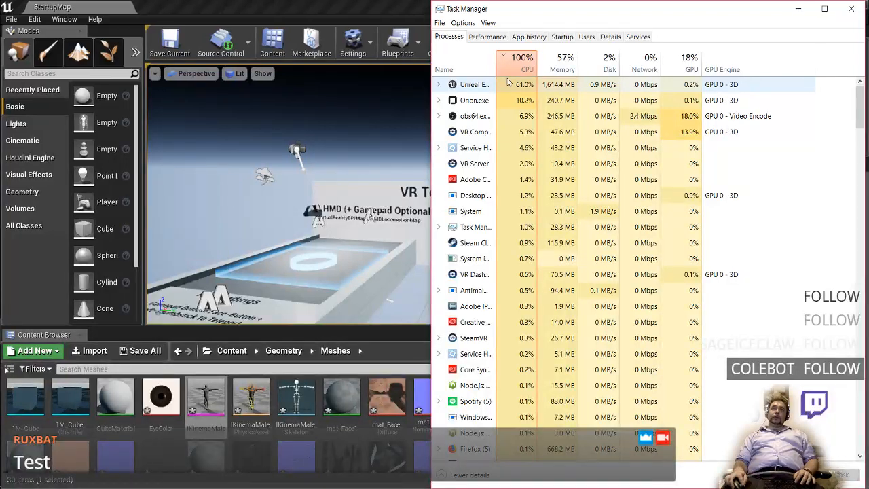
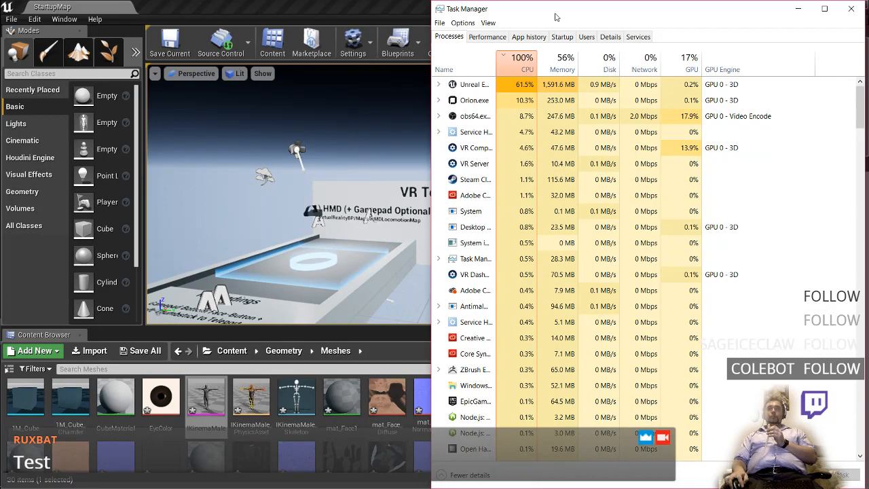
drag(555, 17, 124, 17)
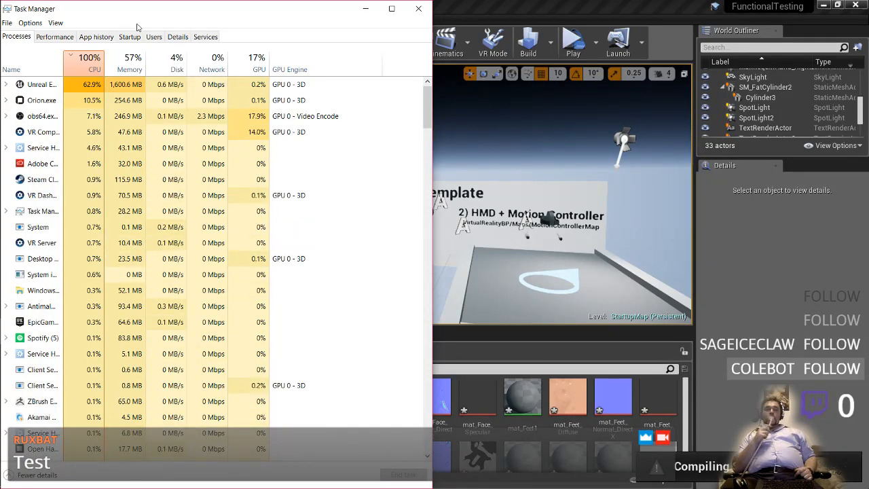
- Switch to OBS and open its settings to look through the General and Audio options
key(alt+Tab)
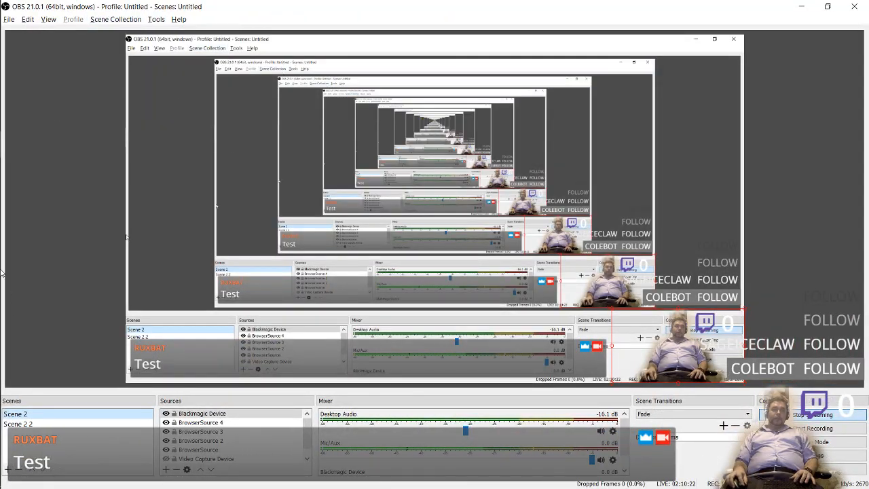
mouse_move(2, 72)
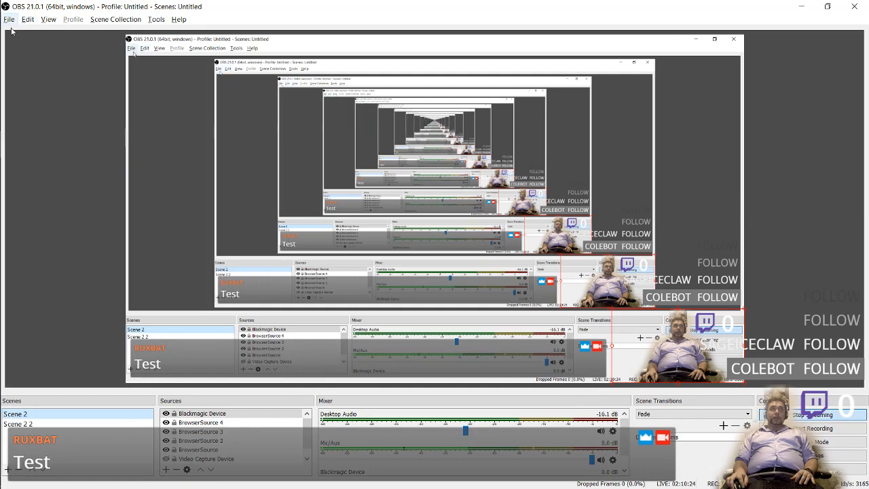
click(8, 17)
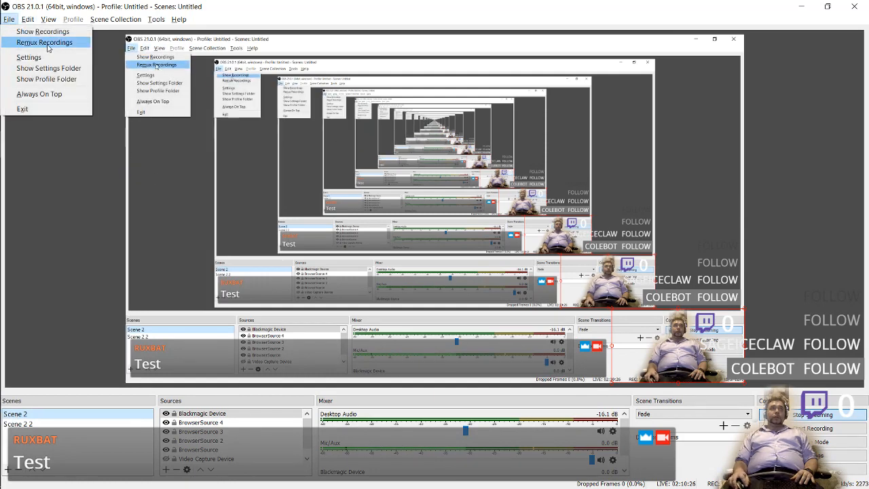
key(Escape)
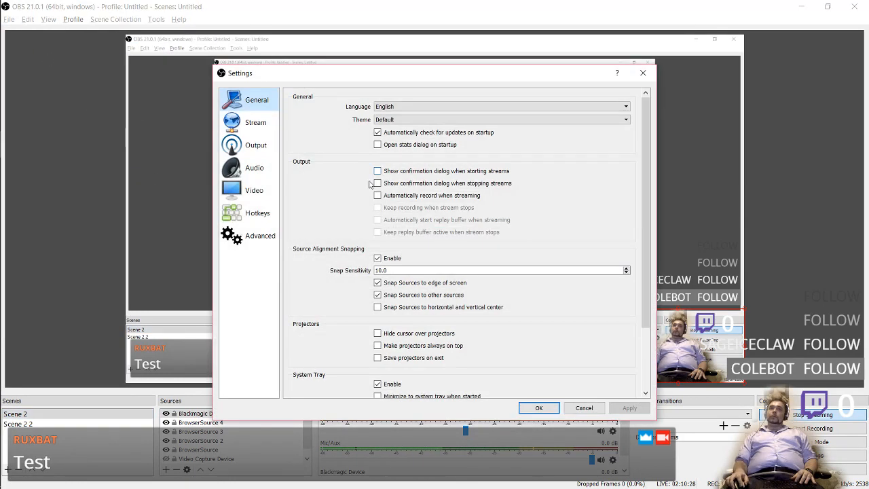
scroll(312, 164, down, 3)
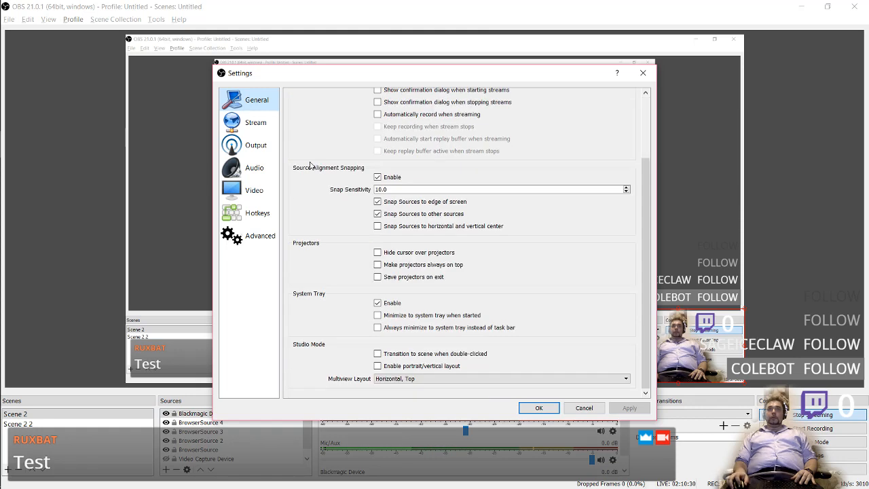
scroll(311, 168, up, 3)
click(254, 167)
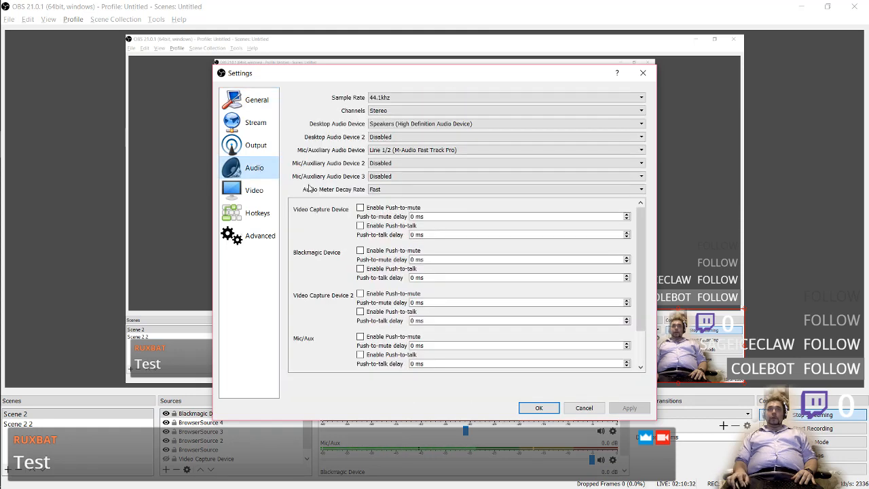
- Replace the Mic/Aux push-to-mute hotkey with a single punctuation key and save the OBS settings
click(257, 212)
scroll(339, 223, down, 5)
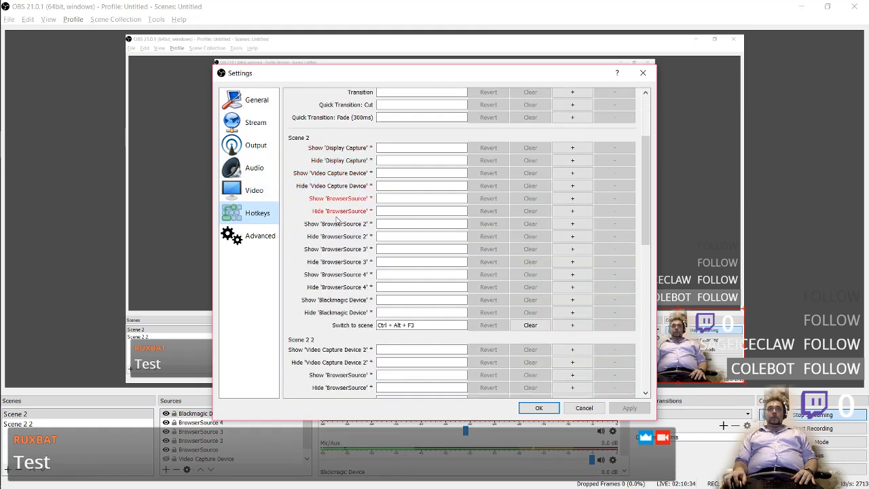
scroll(352, 232, up, 5)
scroll(359, 207, down, 15)
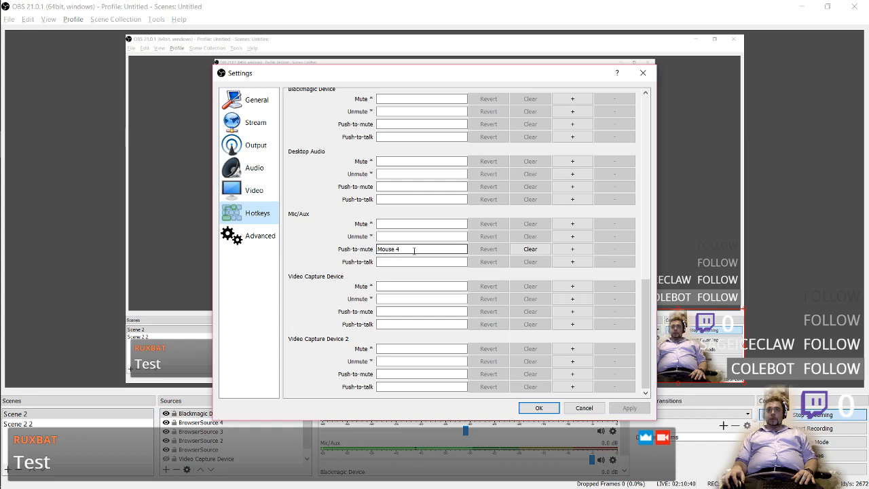
click(433, 251)
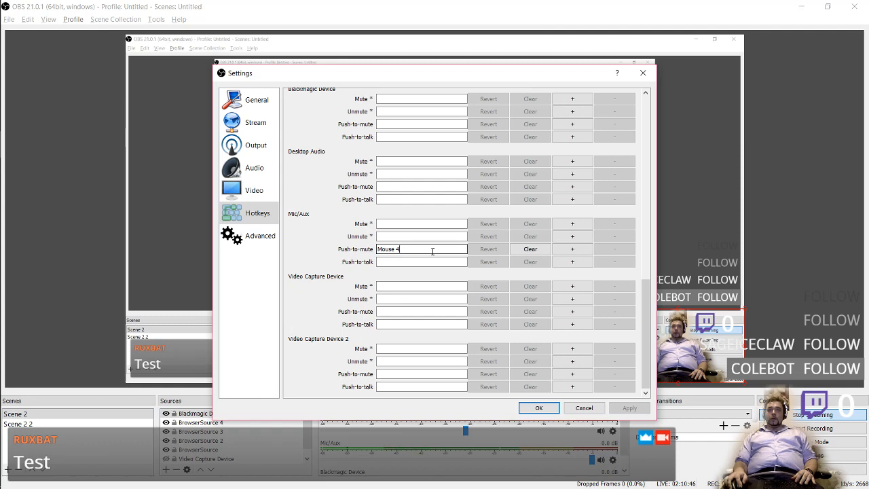
click(530, 249)
click(451, 250)
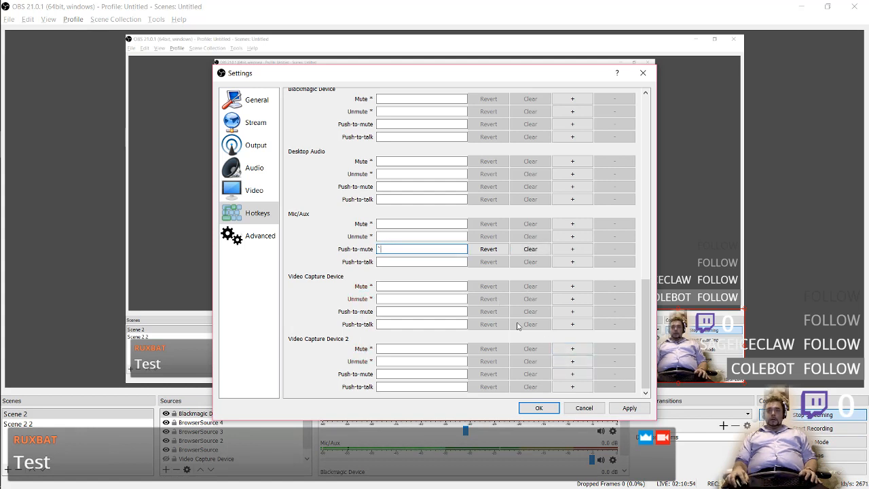
click(630, 408)
click(545, 407)
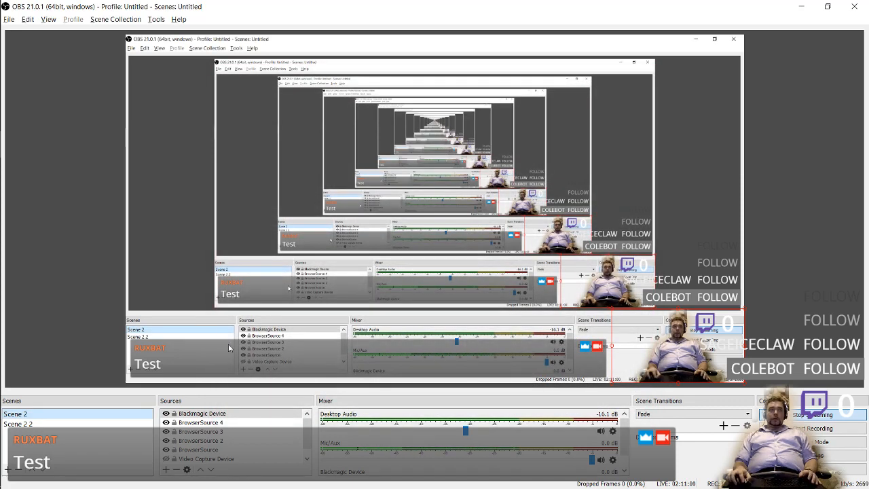
- Reopen the OBS hotkey settings, set the Mic/Aux push-to-mute hotkey to Ctrl + F1 and save
click(8, 19)
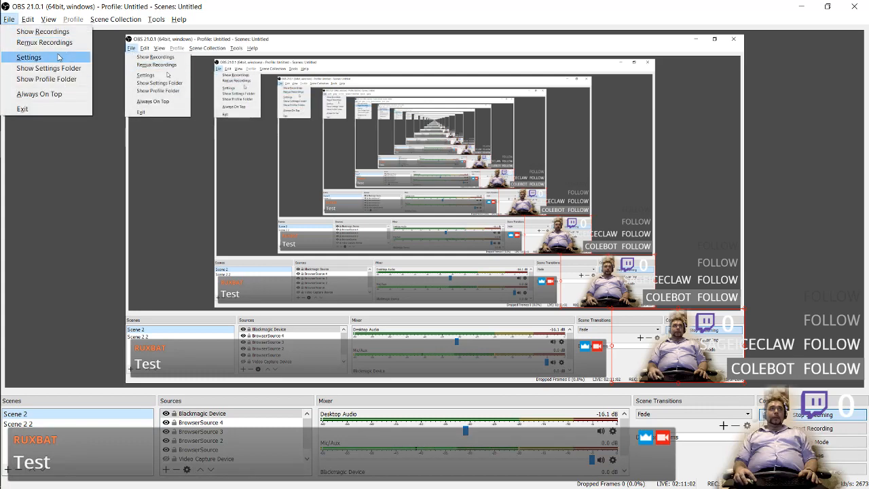
click(62, 57)
click(257, 213)
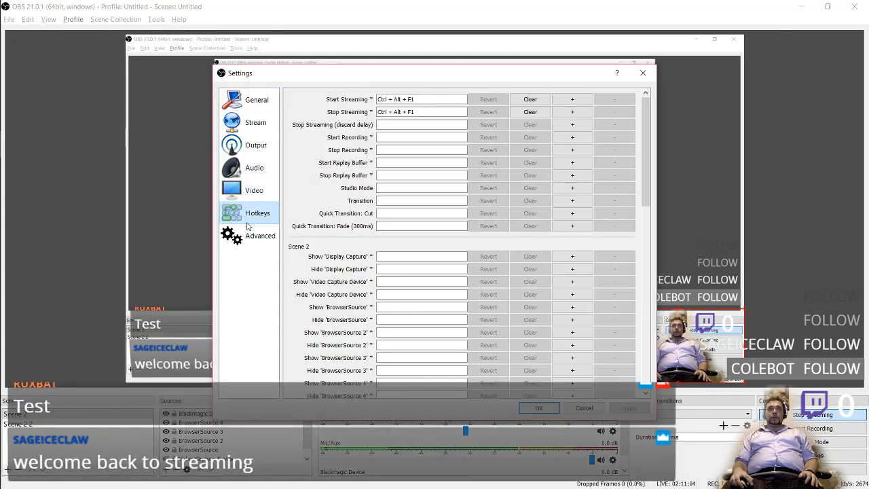
click(400, 255)
scroll(407, 257, down, 2)
scroll(407, 258, down, 3)
click(407, 263)
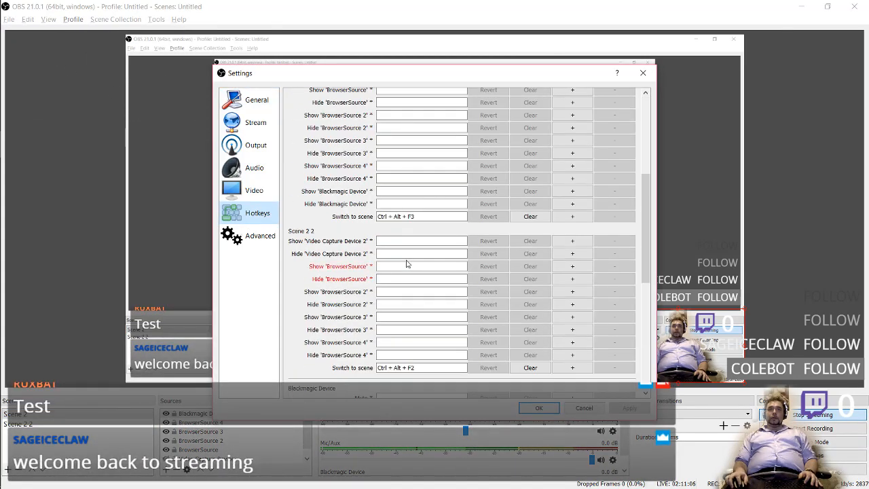
scroll(411, 275, down, 1)
click(412, 276)
scroll(411, 274, down, 8)
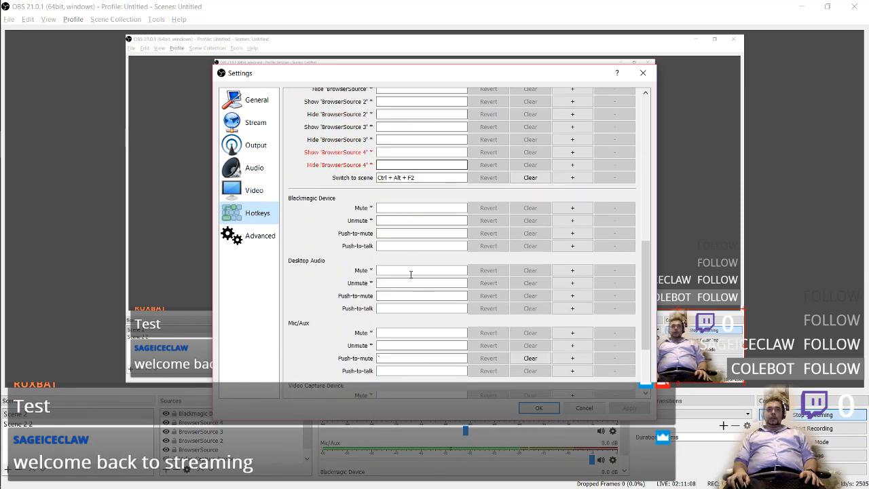
click(409, 276)
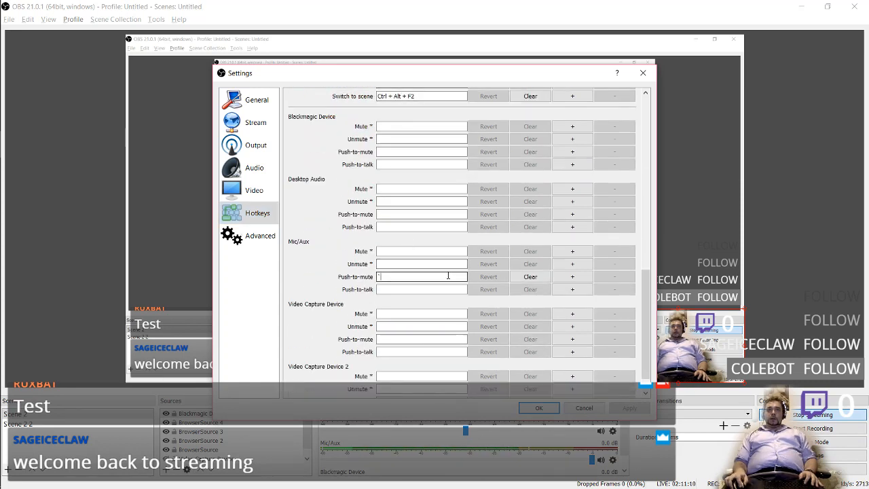
key(BackSpace)
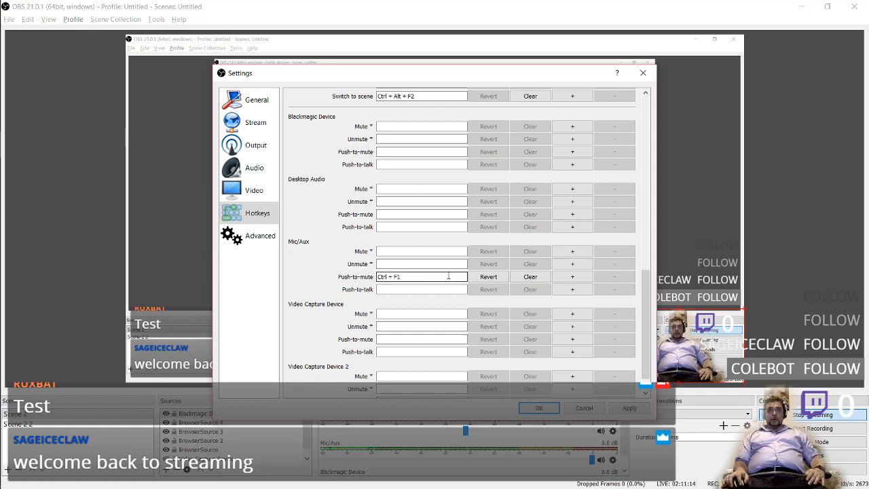
click(539, 407)
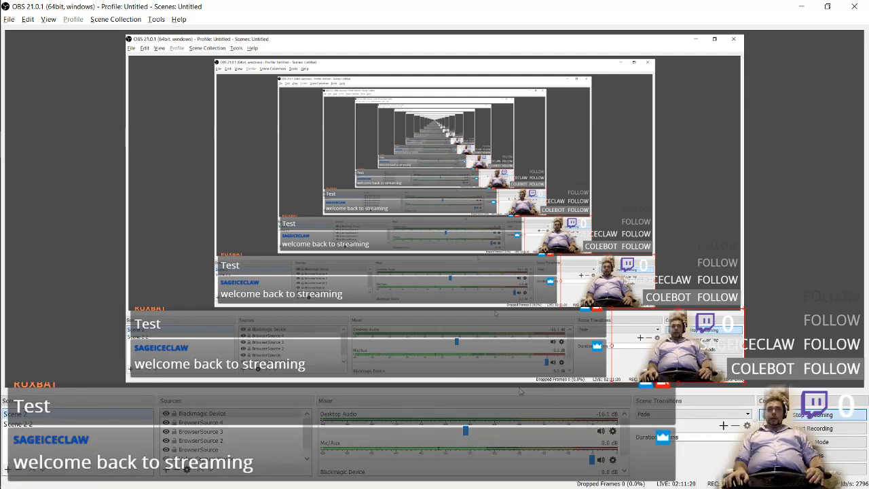
- Return to the Unreal Editor and place the IKinemaMale skeletal mesh between the two platforms at about 100, -50, -100
key(ctrl+super+Left)
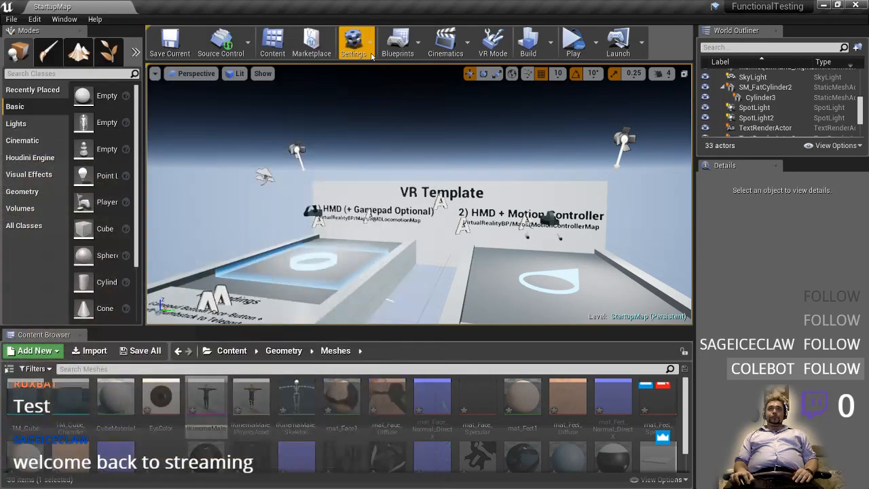
click(420, 10)
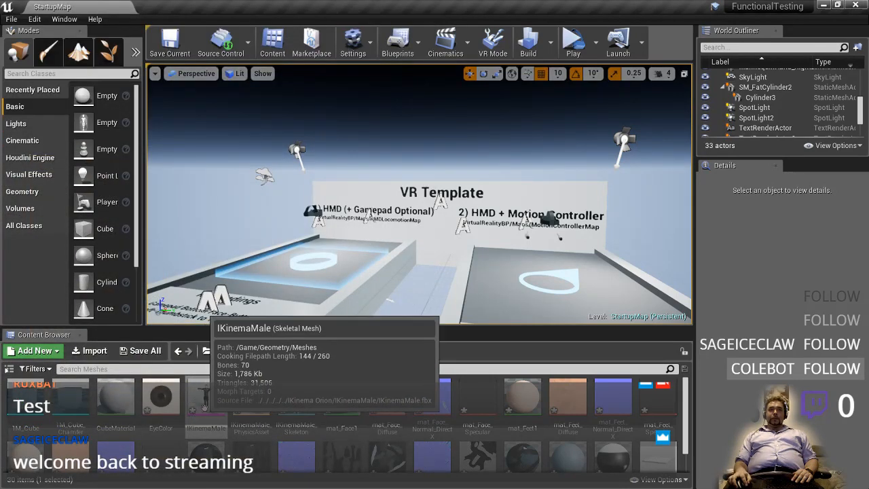
drag(205, 405, 428, 299)
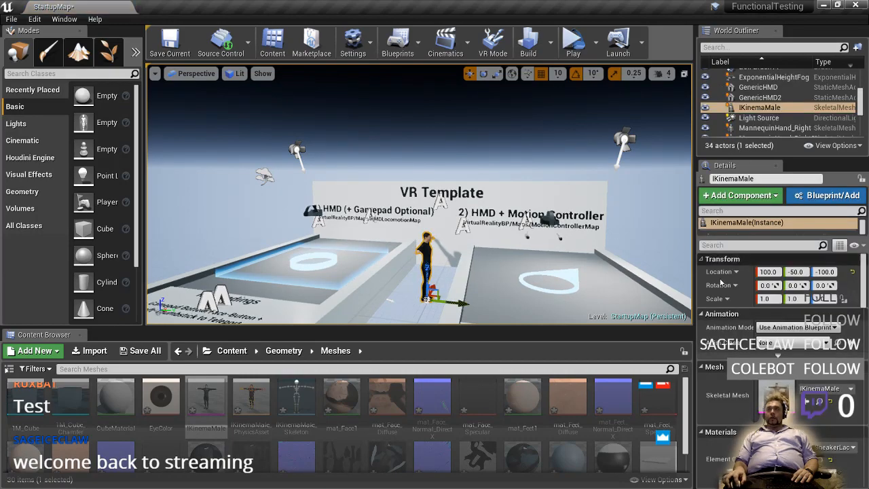
- Bring the Task Manager window to the front and close it
key(alt+Tab)
key(alt+Tab)
key(alt+Tab)
key(alt+Tab)
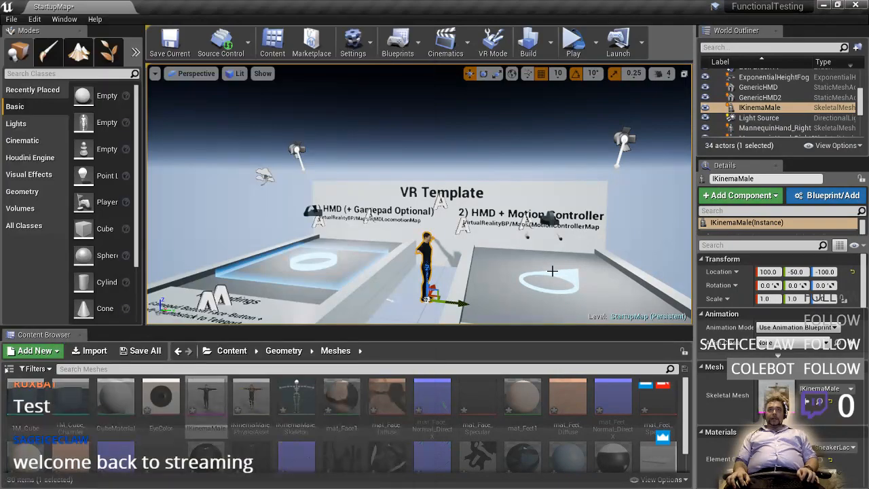
key(alt+Tab)
key(alt+F4)
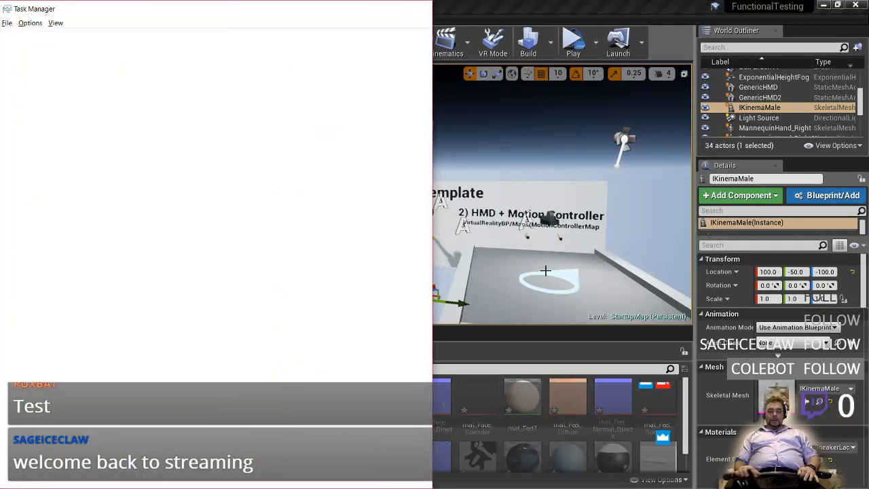
- Read the IKinema documentation section on visualising the Orion solve in Unreal Engine, and return to the Unreal Editor
key(alt+Tab)
scroll(550, 269, down, 3)
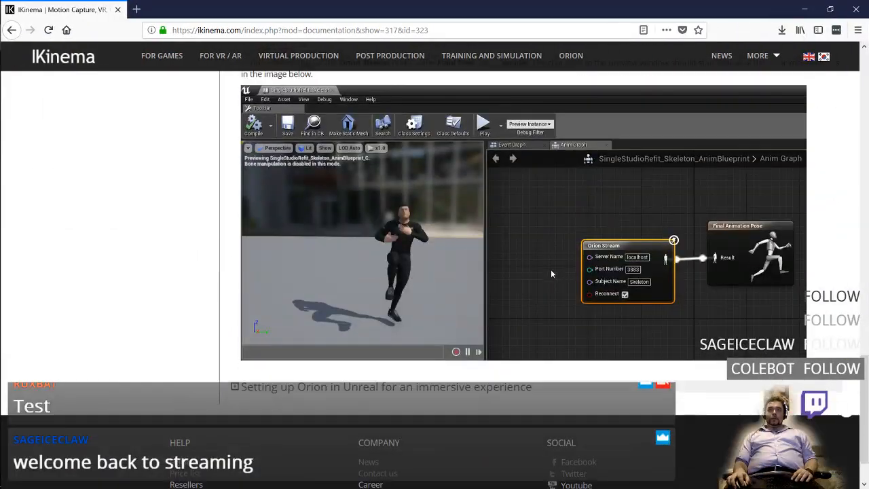
scroll(553, 271, up, 1)
scroll(553, 271, up, 1)
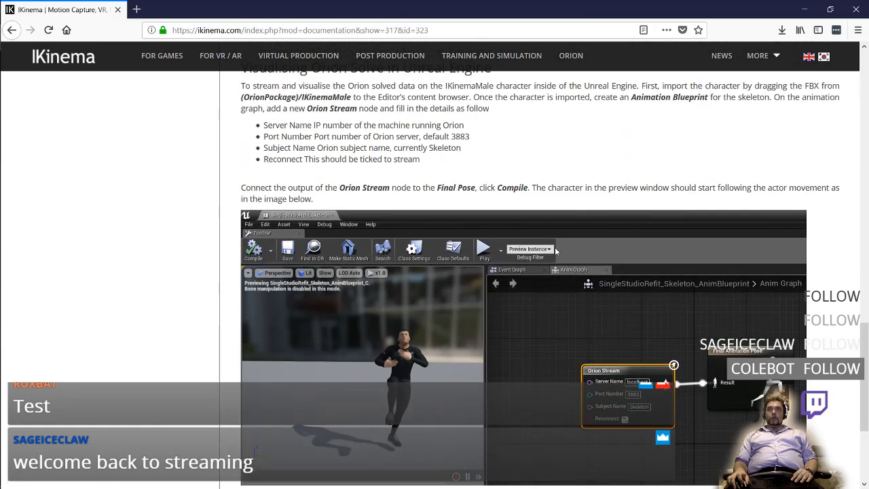
scroll(555, 251, up, 1)
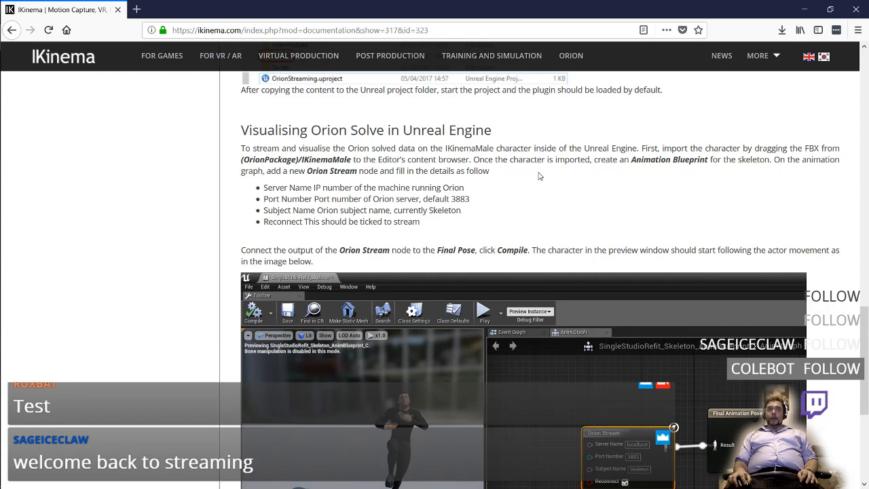
key(alt+Tab)
key(alt+Tab)
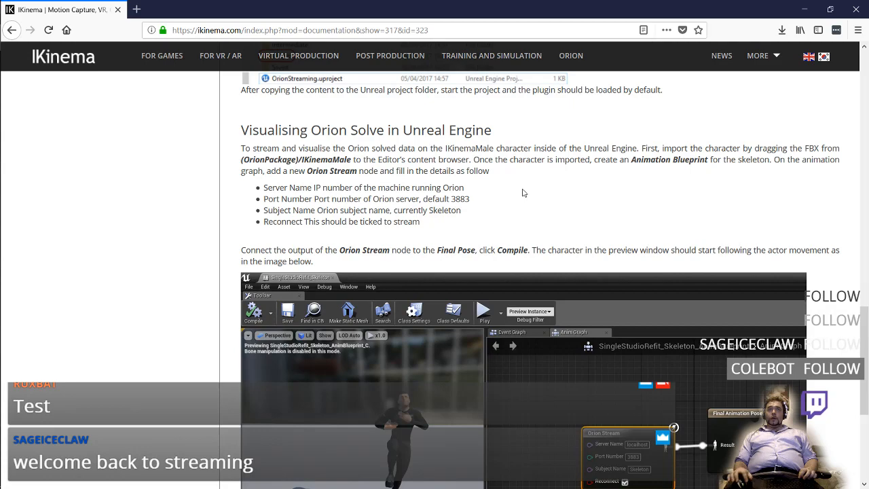
key(alt+Tab)
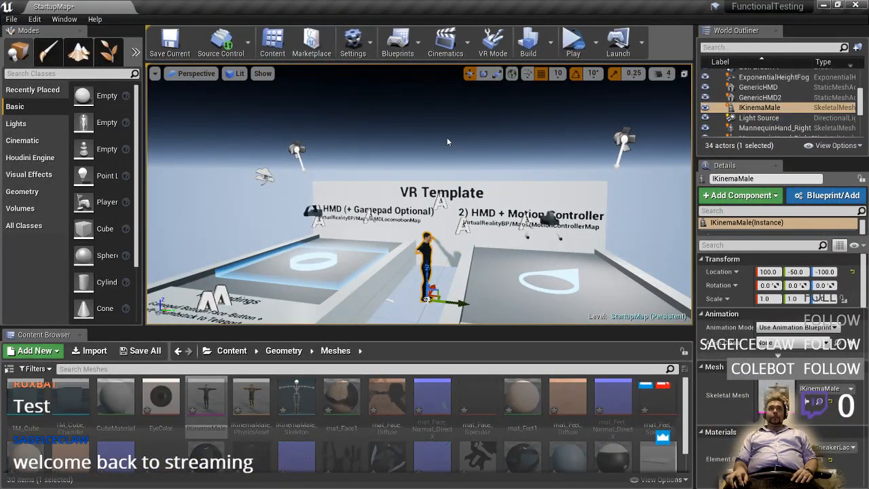
click(78, 20)
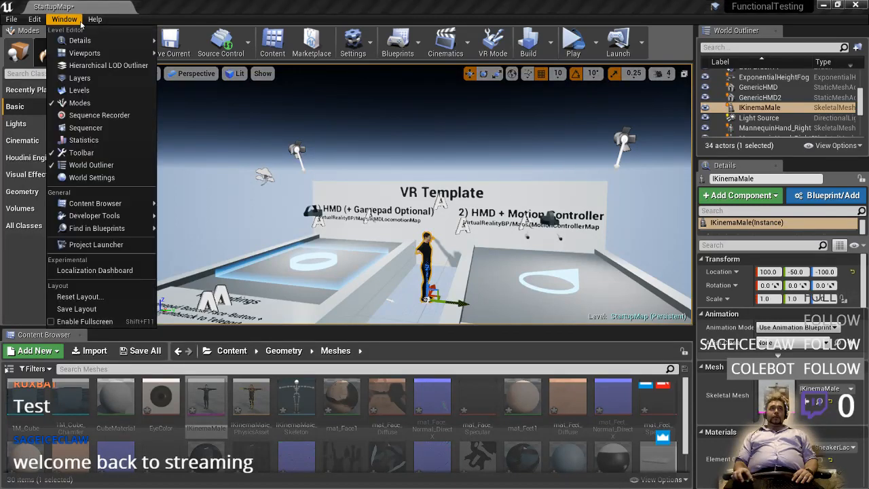
click(80, 21)
click(80, 21)
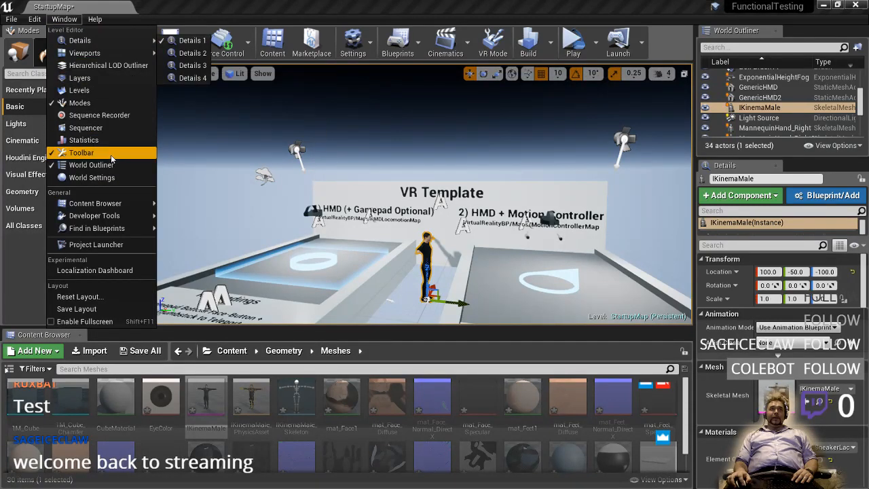
mouse_move(127, 54)
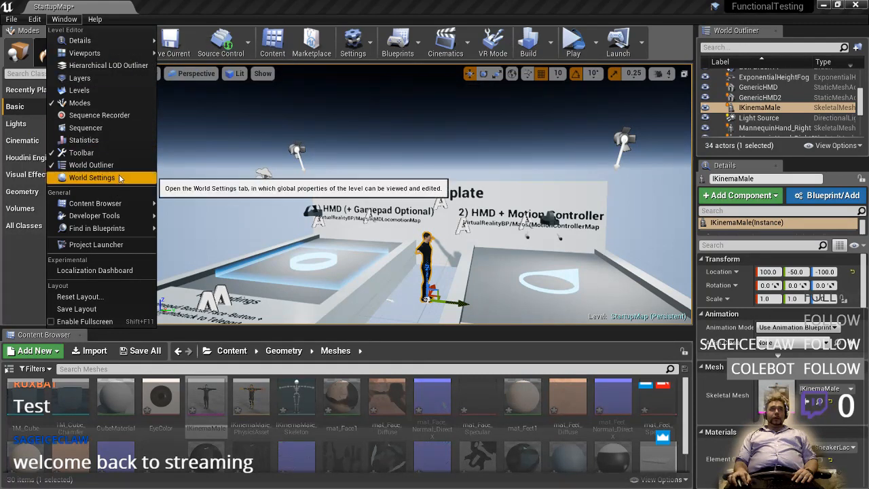
click(487, 300)
- Examine the placed IKinemaMale character up close in the viewport and review its mesh and material details
key(d)
right_drag(437, 265, 428, 265)
key(w)
right_drag(363, 257, 389, 215)
middle_drag(389, 215, 437, 197)
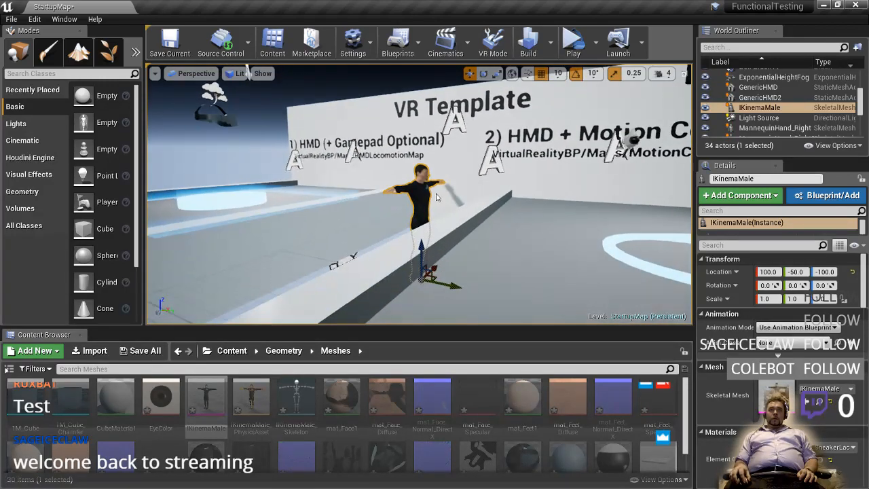
key(f)
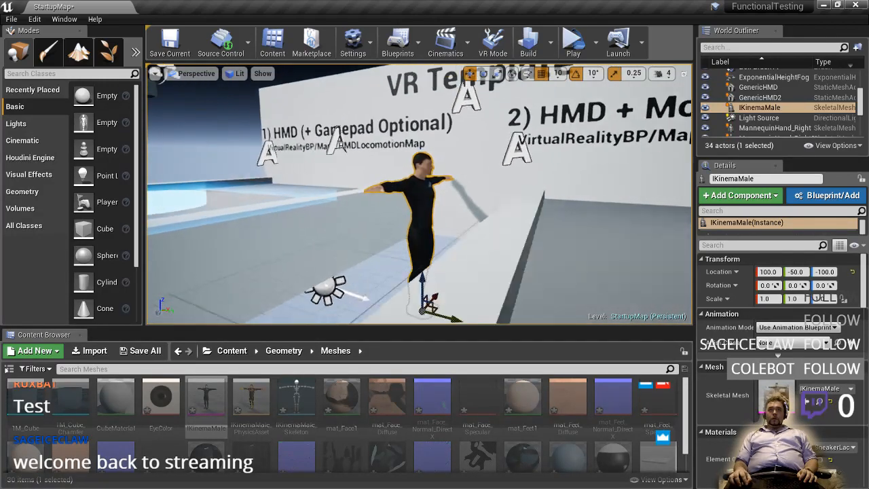
mouse_move(408, 173)
right_down()
mouse_move(469, 169)
mouse_move(409, 173)
right_up()
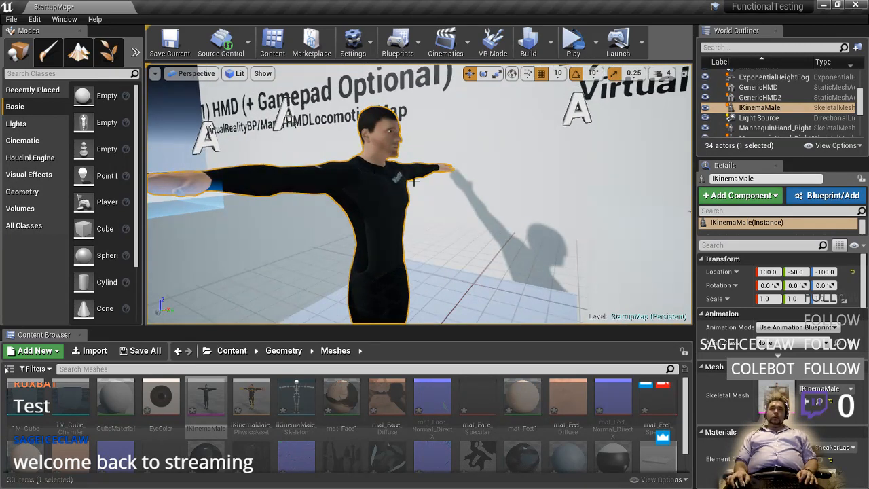
scroll(741, 385, down, 5)
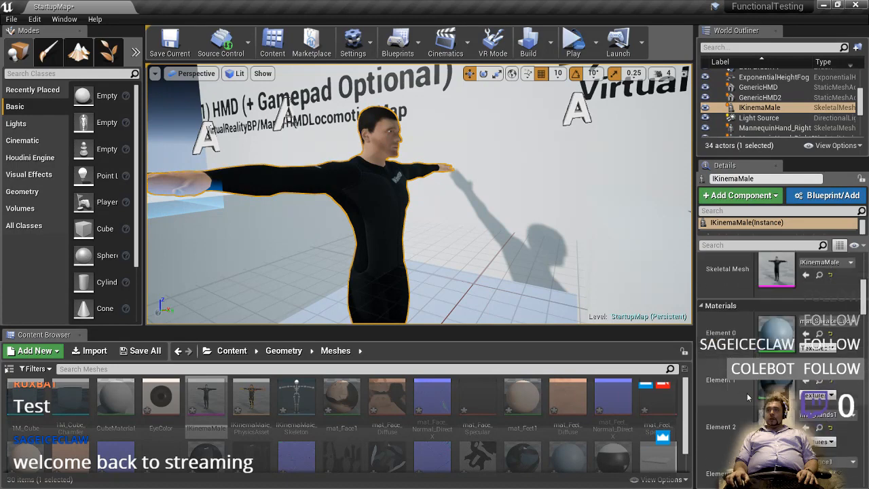
scroll(740, 385, down, 3)
scroll(740, 385, up, 10)
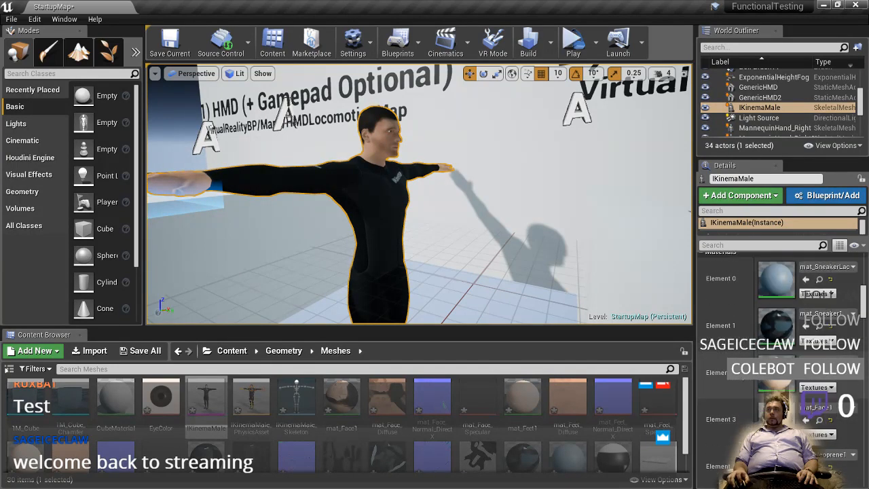
- Check the IKinema documentation in the browser for the instructions on visualising the Orion solve, and return to Unreal Editor
scroll(747, 117, up, 3)
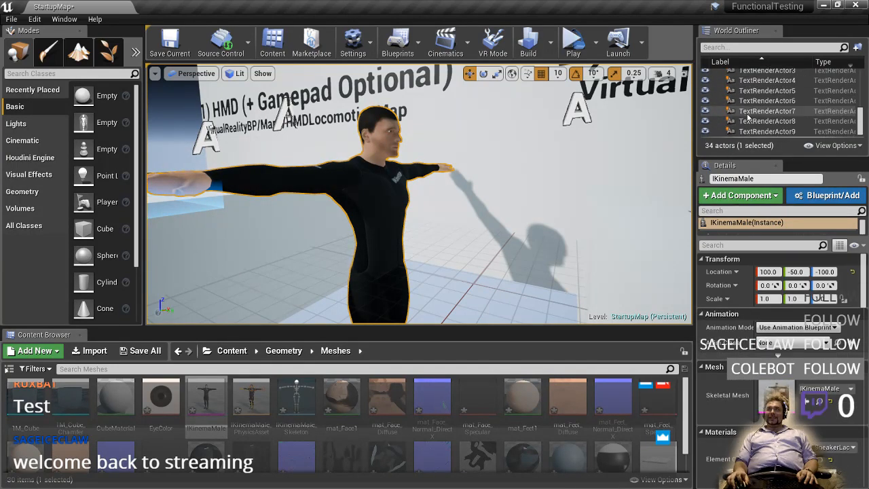
scroll(747, 118, up, 5)
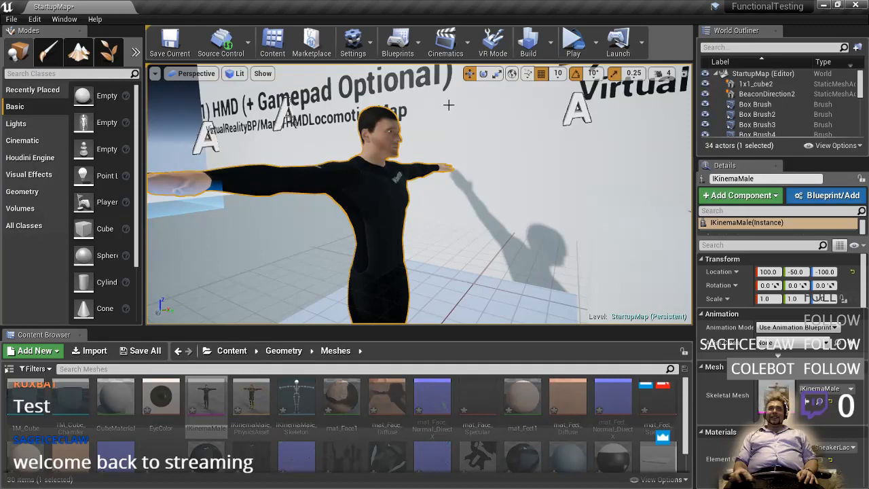
click(420, 40)
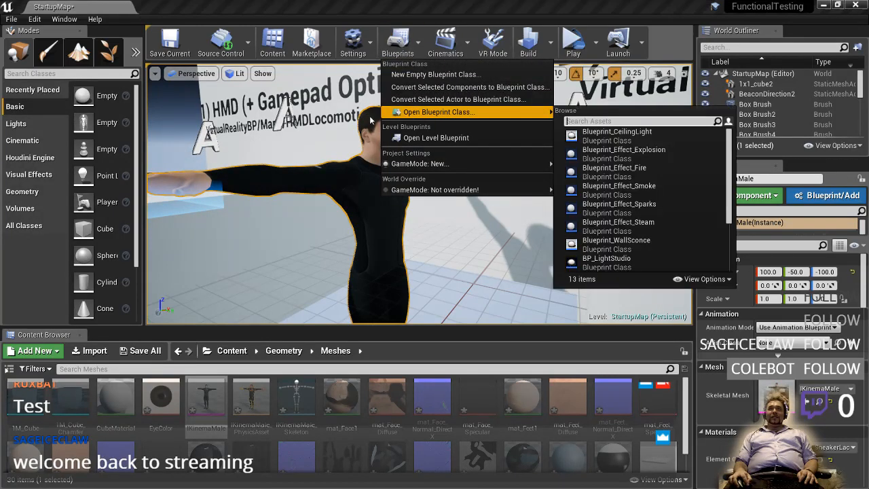
click(369, 118)
key(alt+Tab)
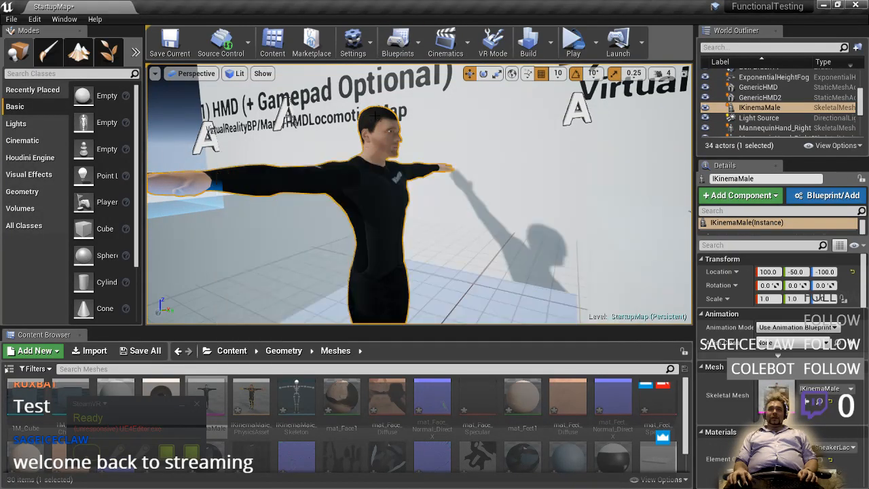
key(alt+Tab)
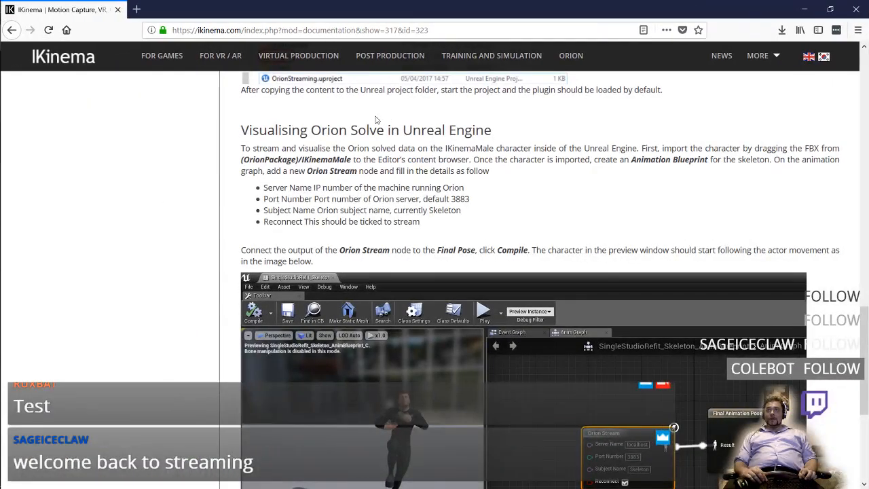
key(alt+Tab)
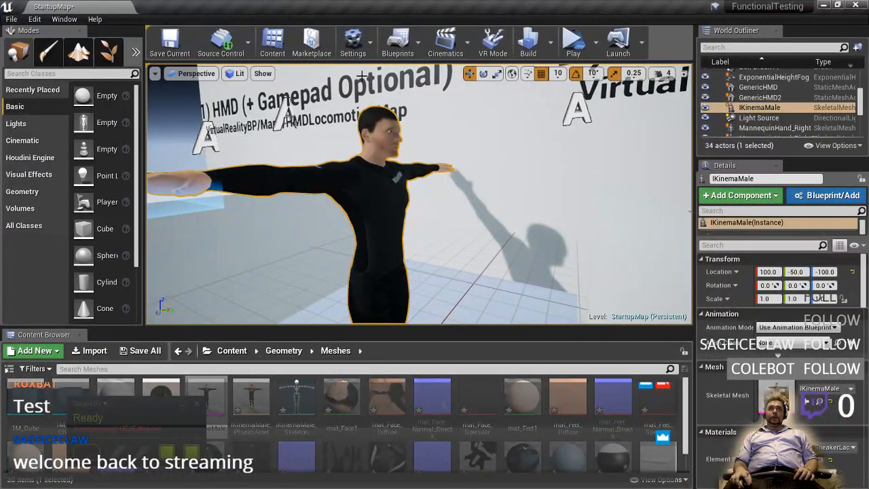
- Search the project's existing Blueprint classes for "animation"
click(419, 46)
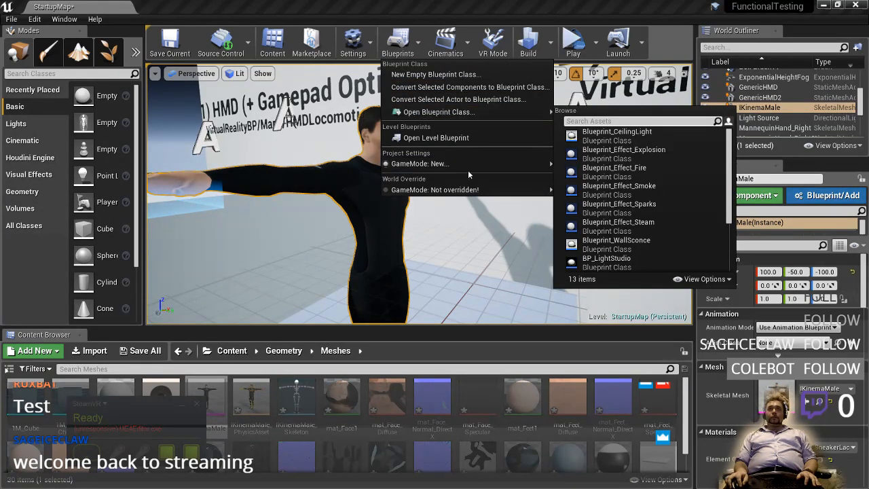
mouse_move(469, 166)
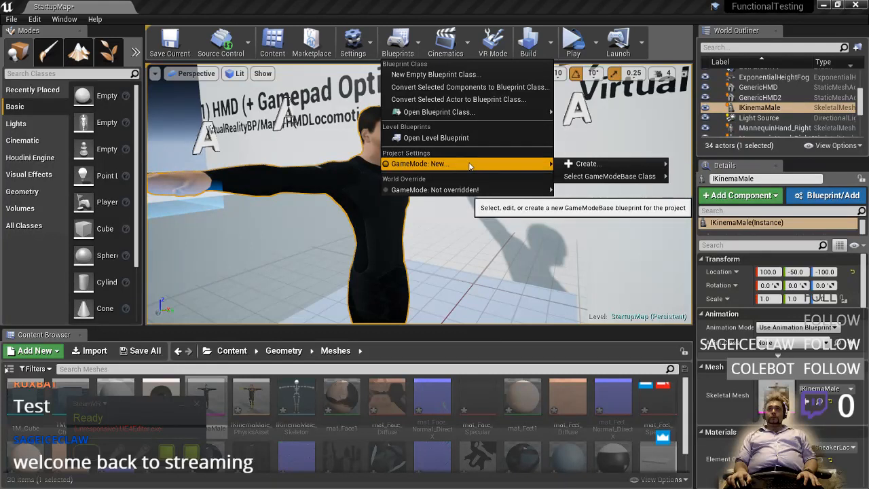
mouse_move(493, 114)
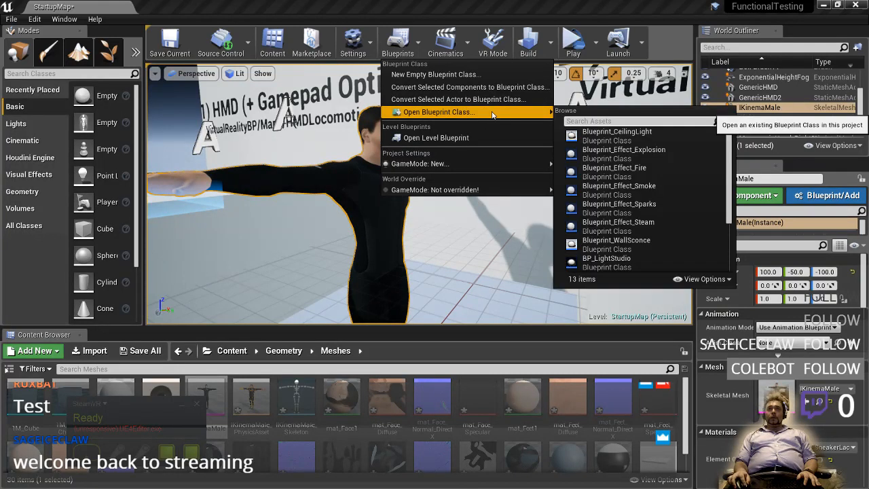
text(animati)
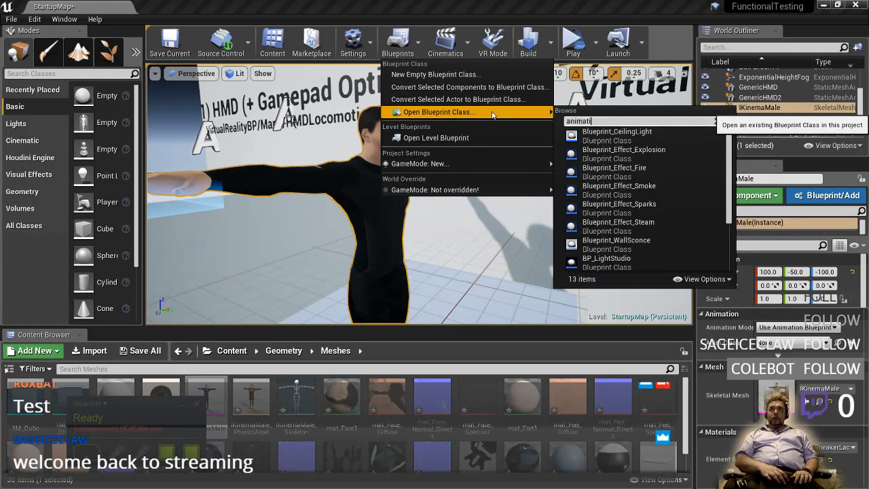
text(on)
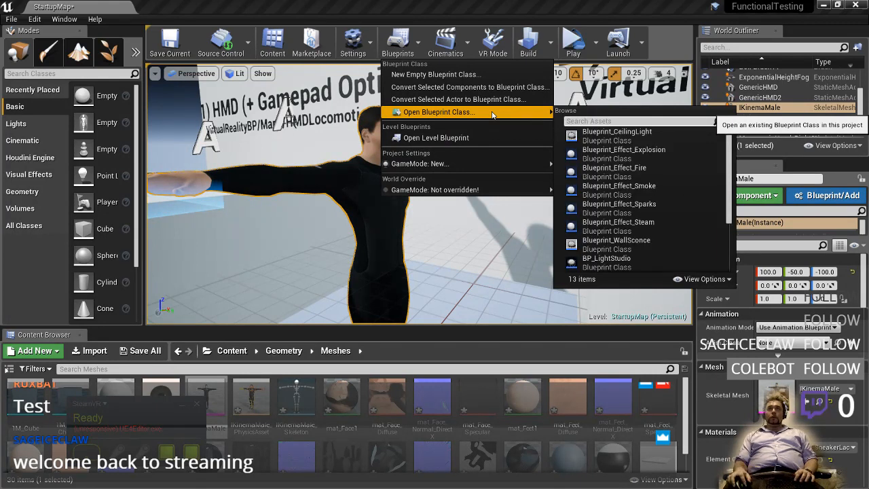
scroll(625, 168, down, 2)
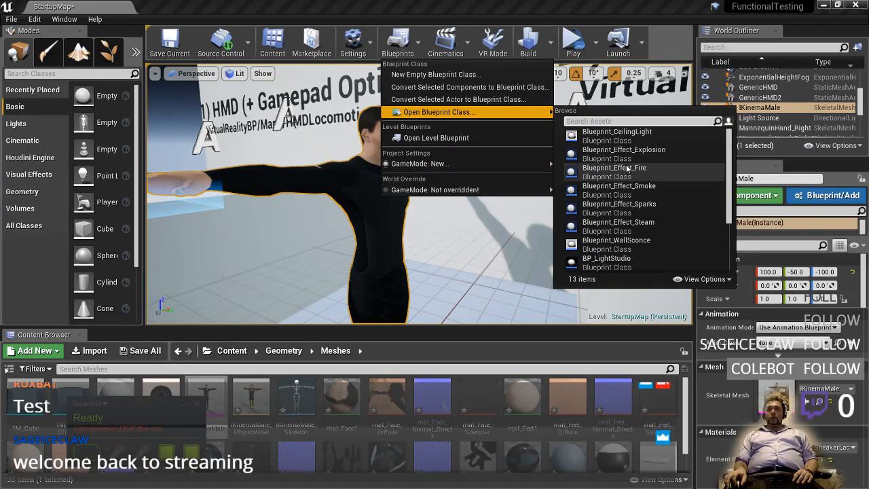
click(498, 81)
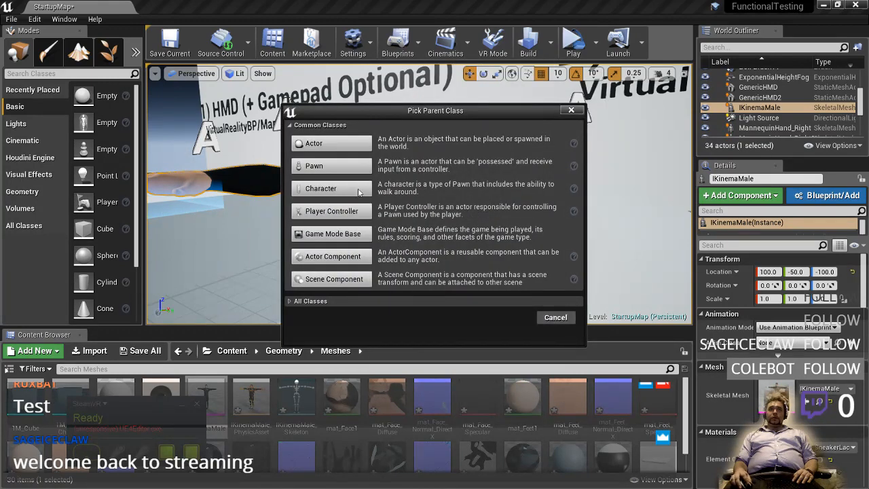
click(334, 299)
text(animation)
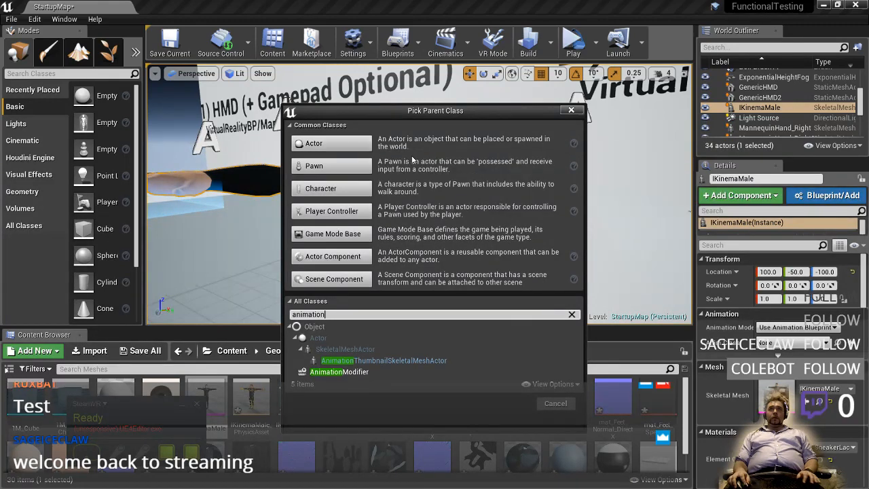
click(571, 110)
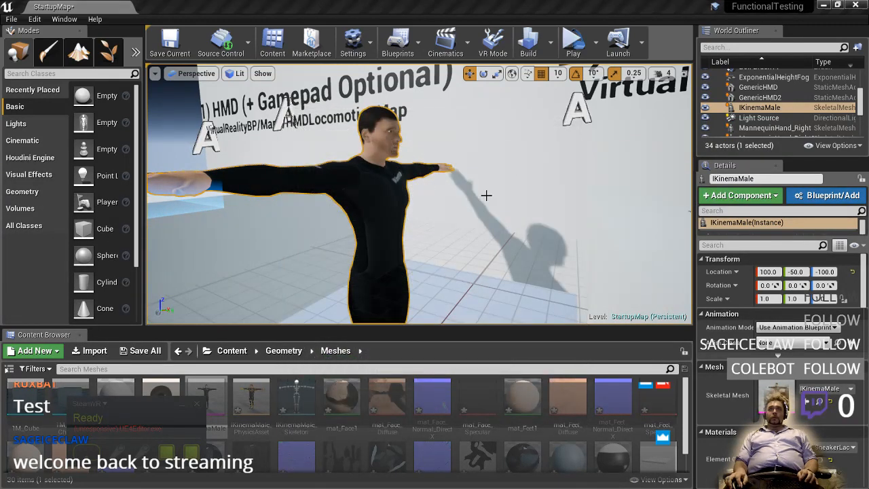
- Switch to the browser and search the web for "create an Animation Blueprint for skeleton ue4"
key(alt+Tab)
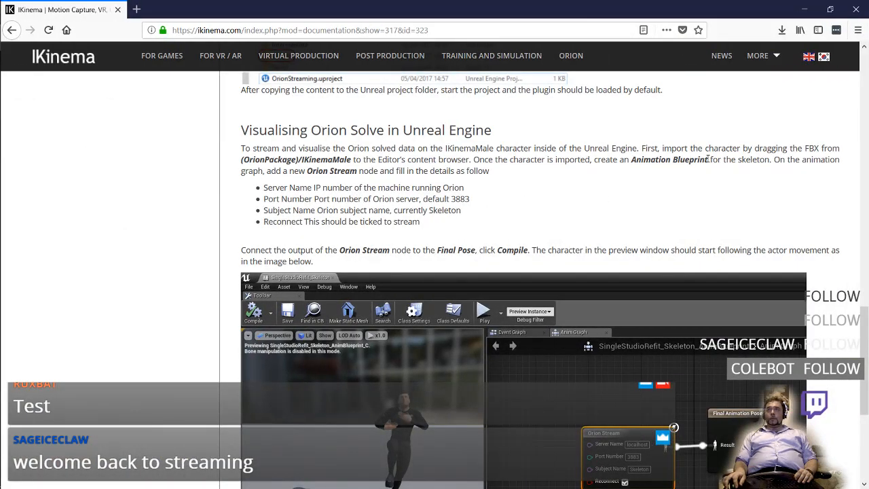
key(ctrl+t)
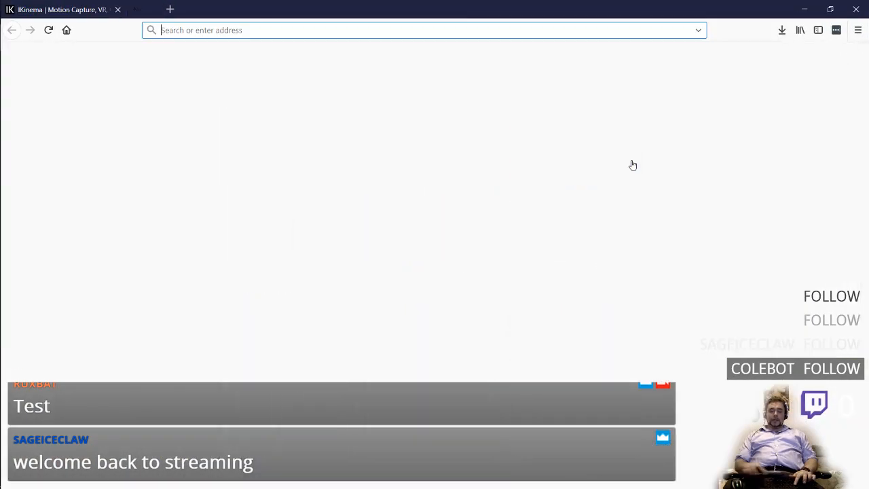
text(create an Animation Blueprint for skeleton)
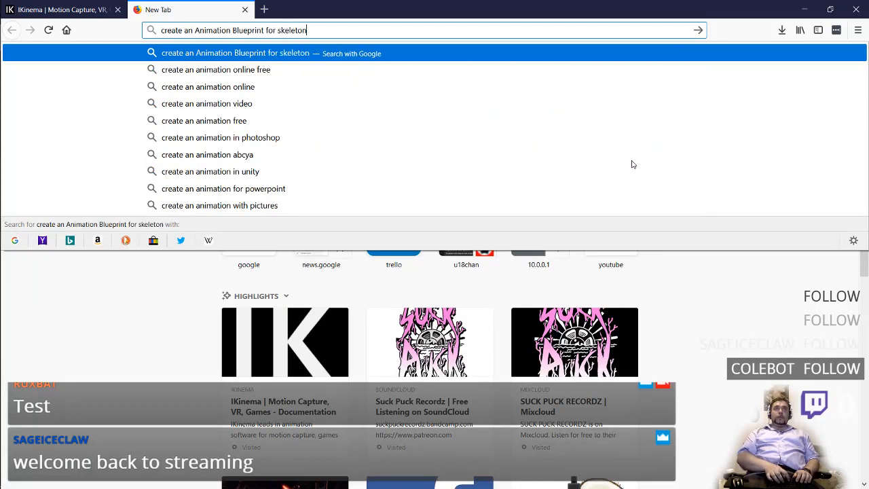
text( ue4)
key(Return)
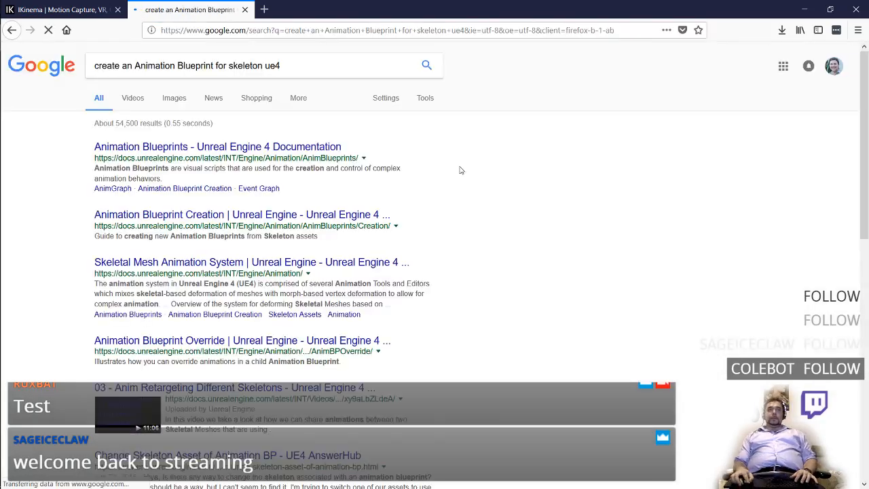
- Open the Unreal Engine documentation on Animation Blueprints and read its Animation Blueprint Creation page
click(291, 147)
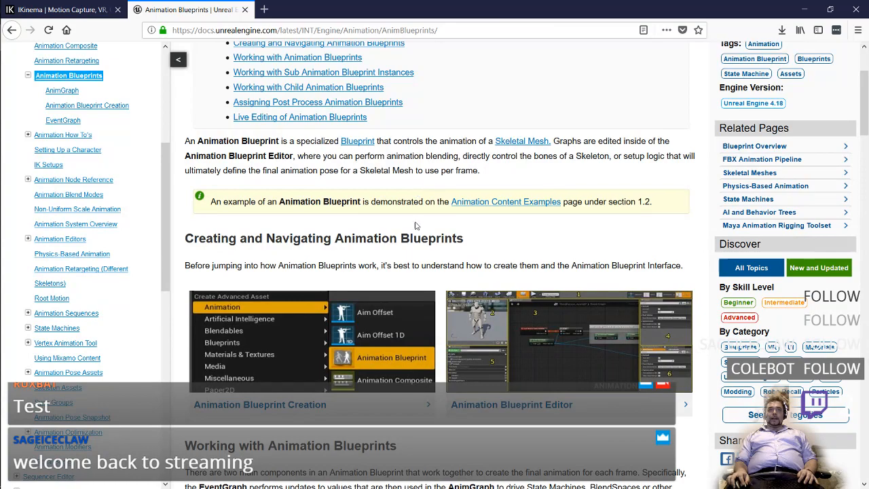
click(391, 310)
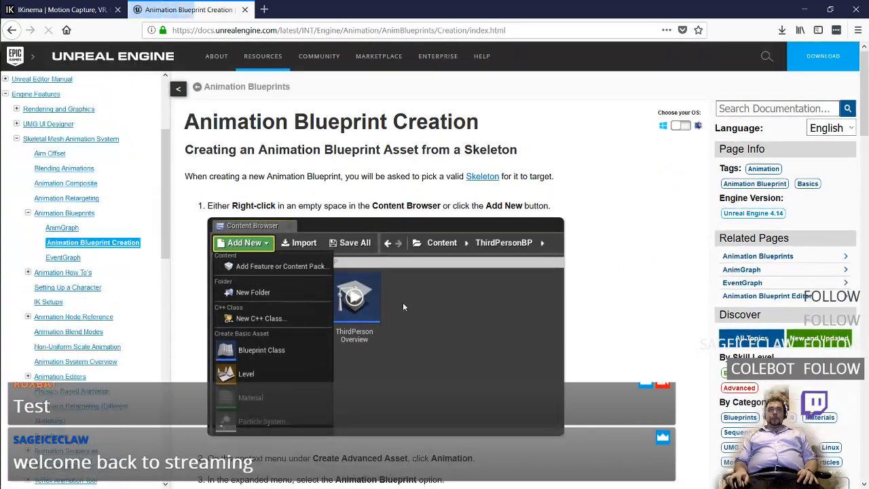
scroll(403, 304, down, 2)
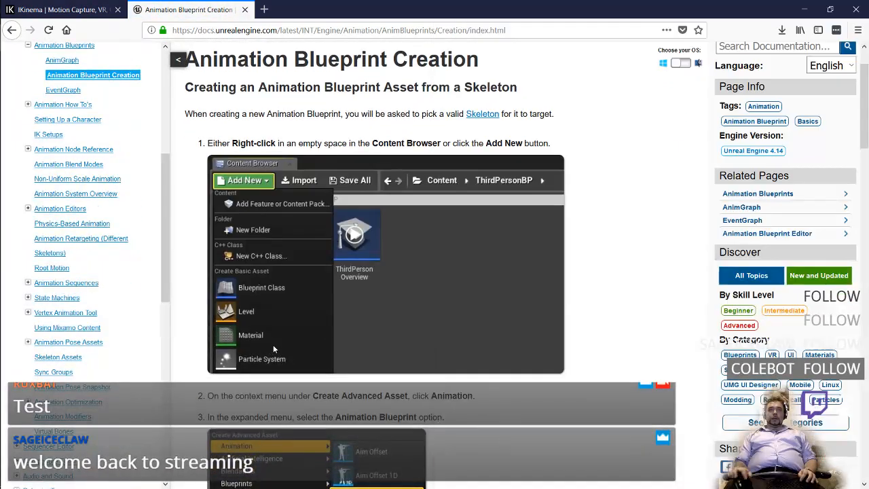
- In Unreal Editor, start a new Animation Blueprint in the Meshes folder with IKinemaMale_Skeleton as target skeleton and AnimInstance as parent class
key(alt+Tab)
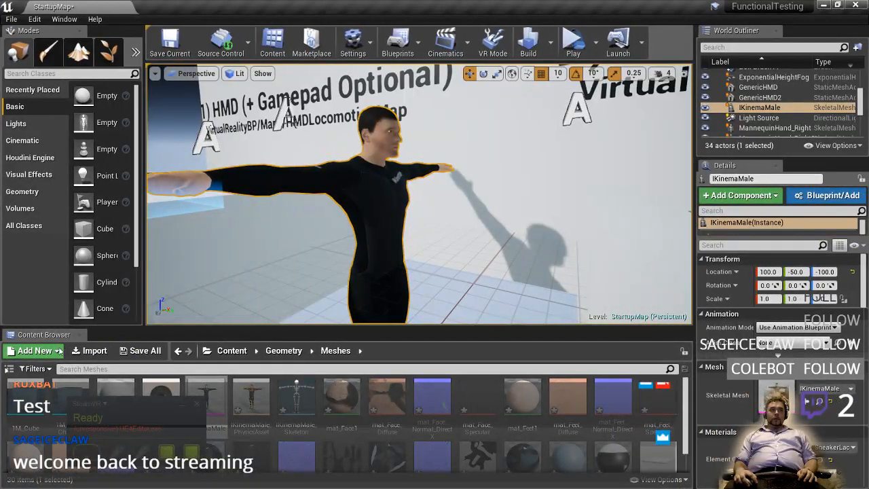
click(34, 350)
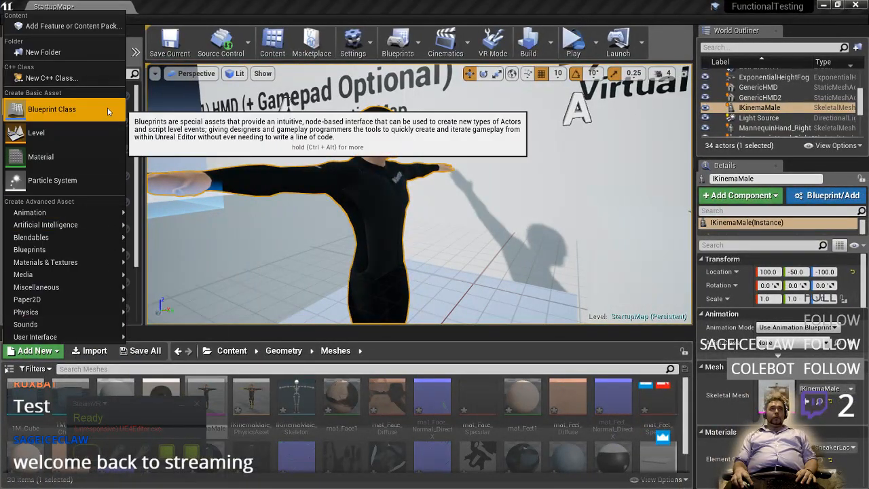
mouse_move(98, 213)
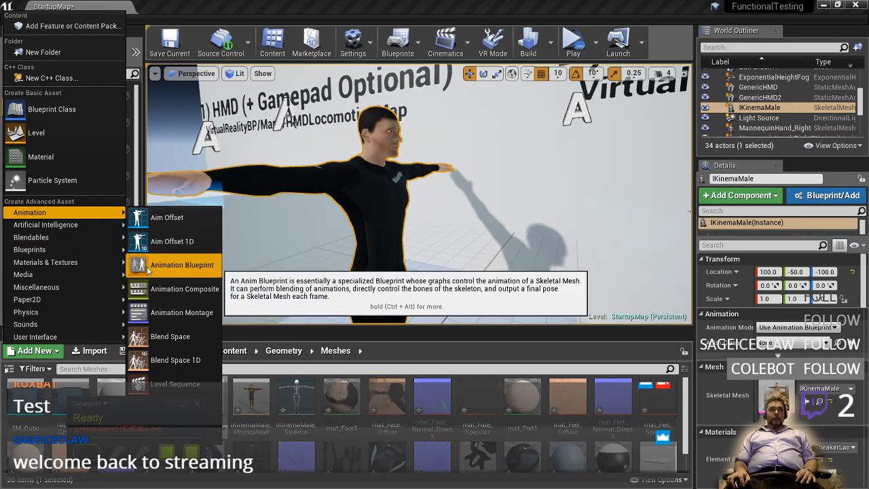
click(182, 265)
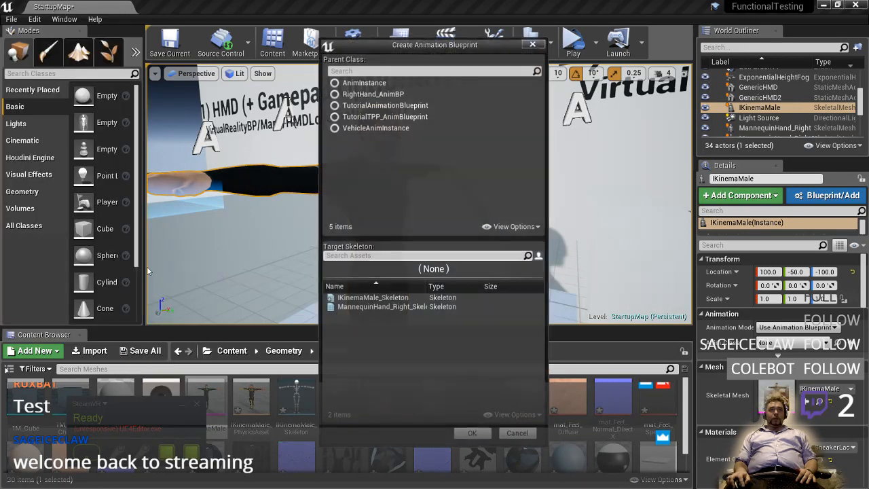
click(393, 298)
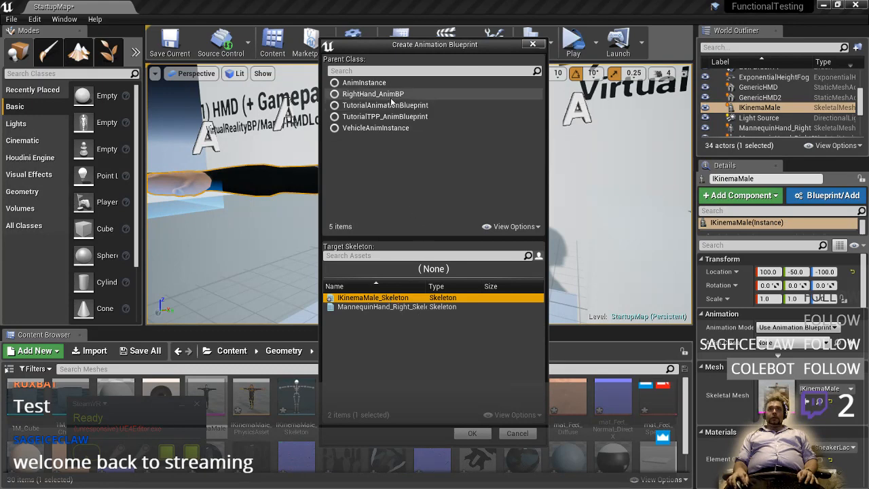
key(alt+Tab)
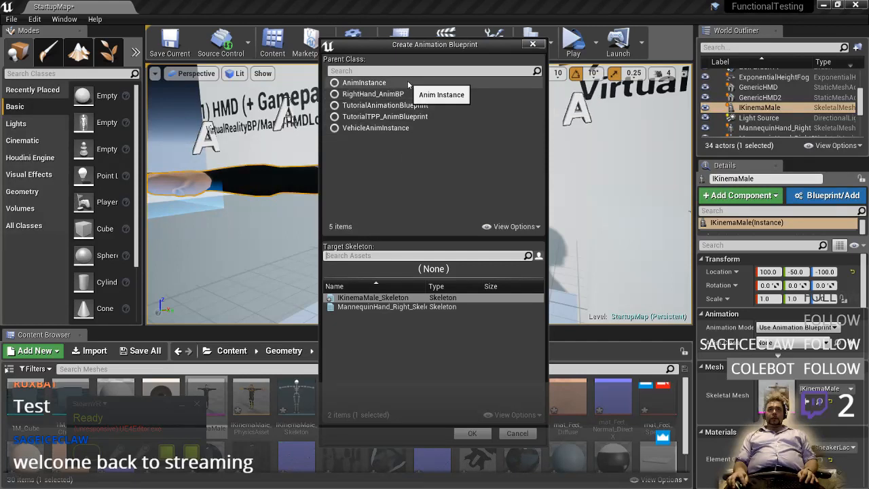
click(408, 81)
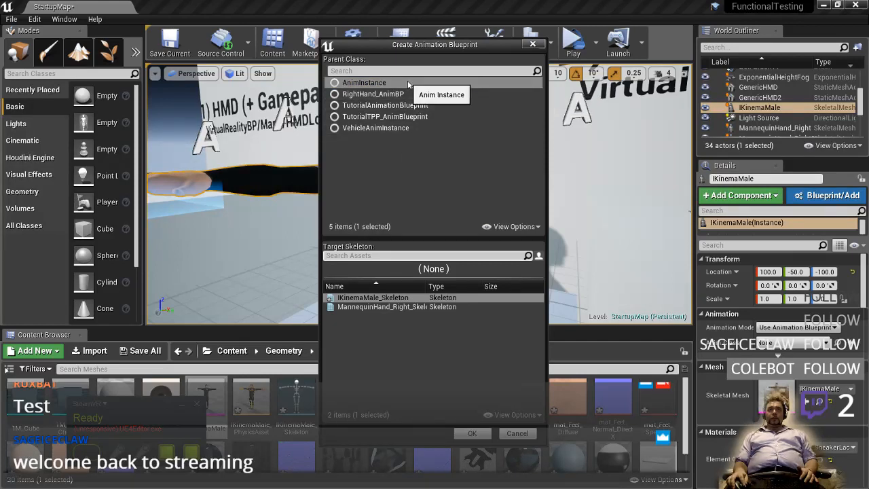
- Read the creation guide's instructions in the browser on choosing the target skeleton and parent class
key(alt+Tab)
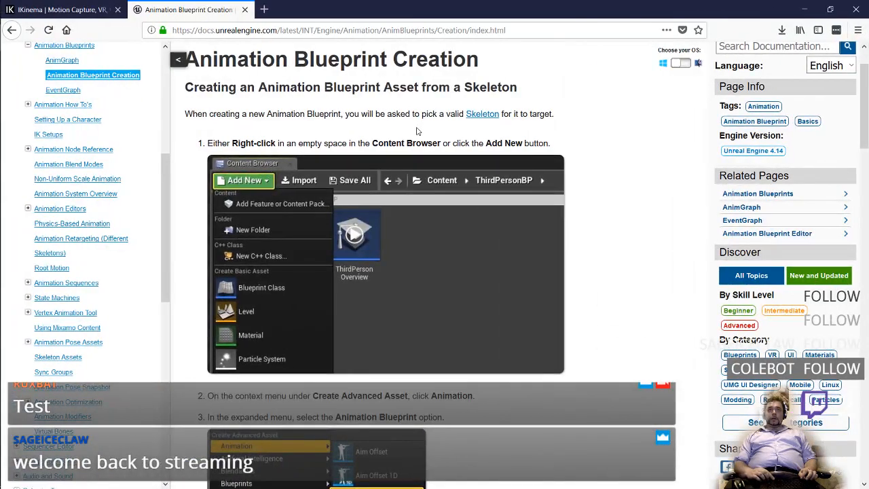
scroll(421, 146, down, 7)
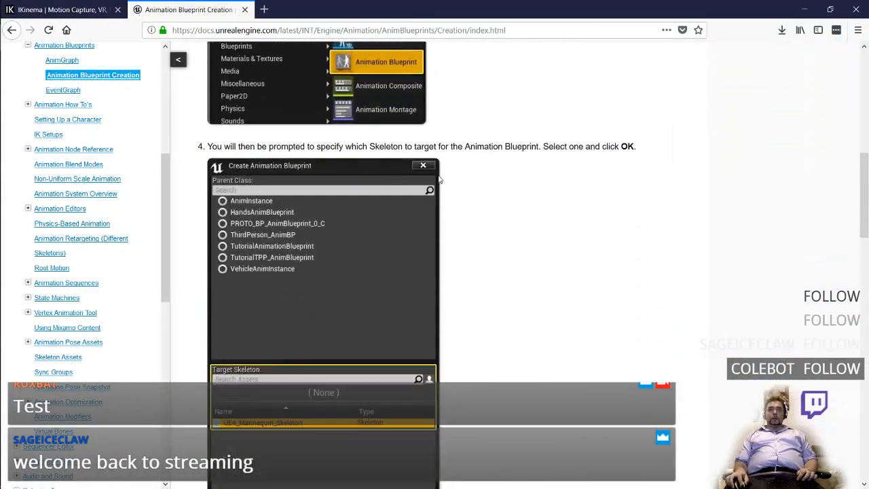
scroll(444, 212, down, 2)
scroll(459, 210, down, 10)
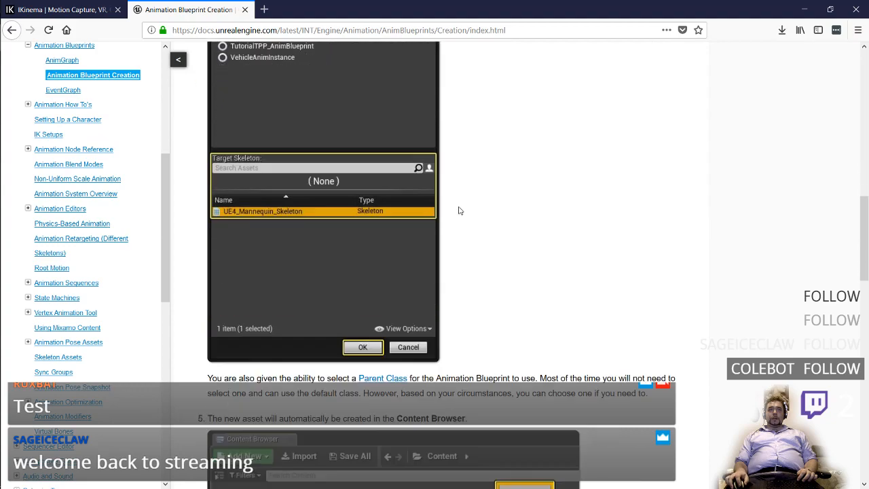
- Back in Unreal Editor, confirm creation of the Animation Blueprint for IKinemaMale_Skeleton, and return to the creation guide in the browser
key(alt+Tab)
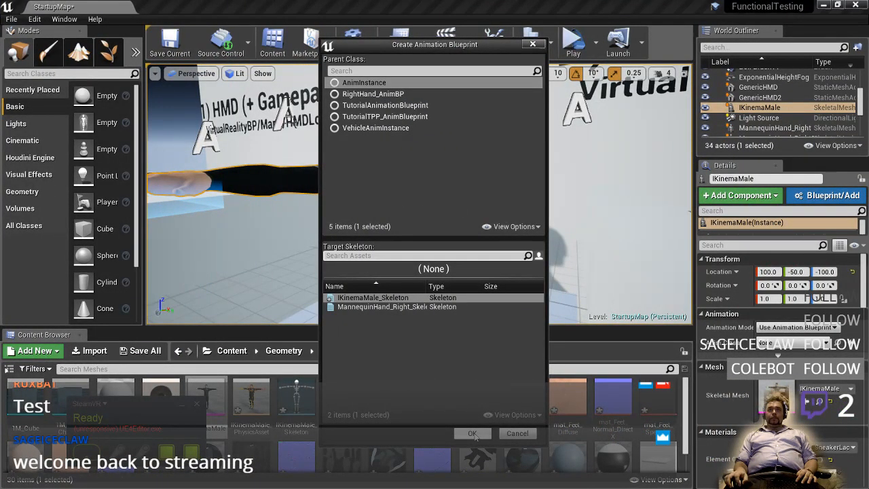
click(471, 433)
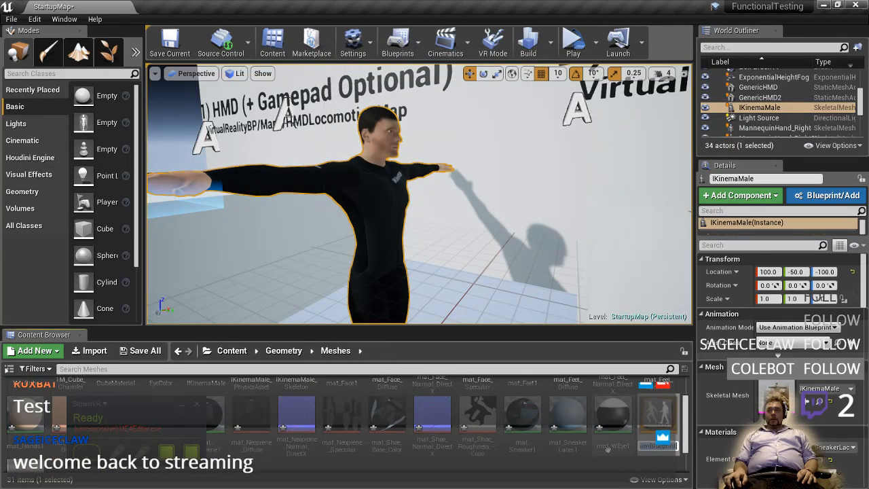
key(alt+Tab)
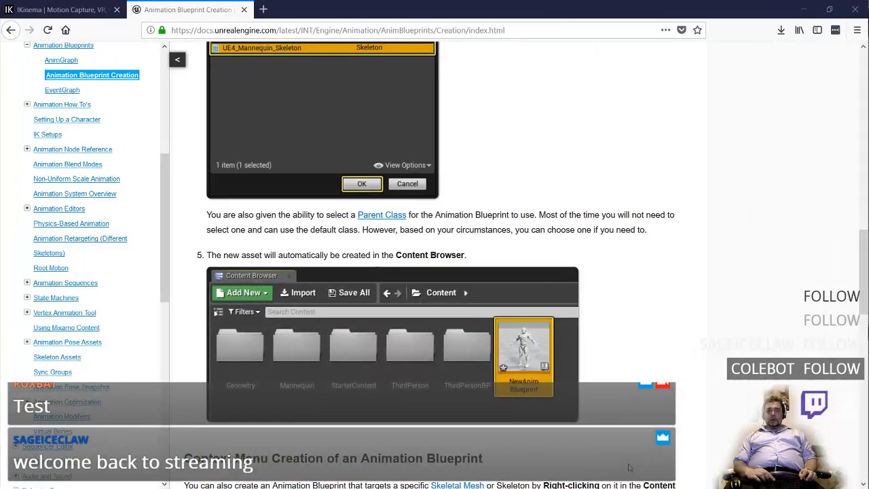
- Back in Unreal Editor, open NewAnimBlueprint in a maximized window and reposition the Final Animation Pose node in its Anim Graph
key(alt+Tab)
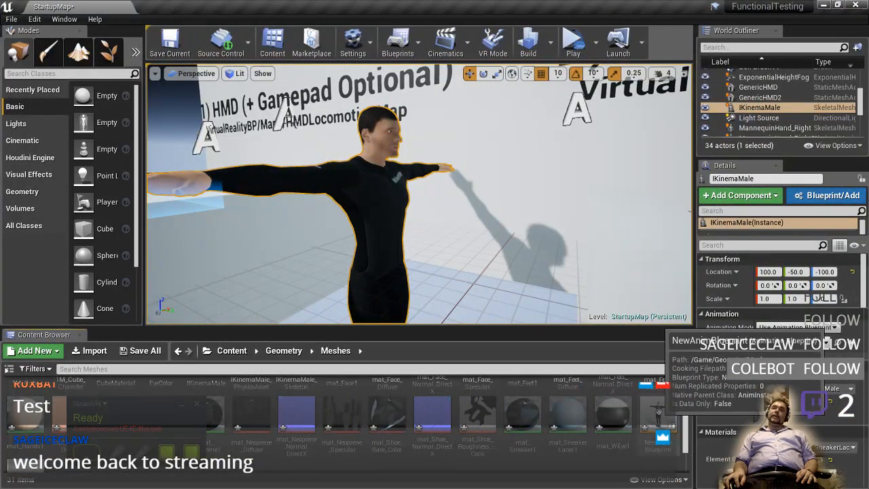
double_click(657, 410)
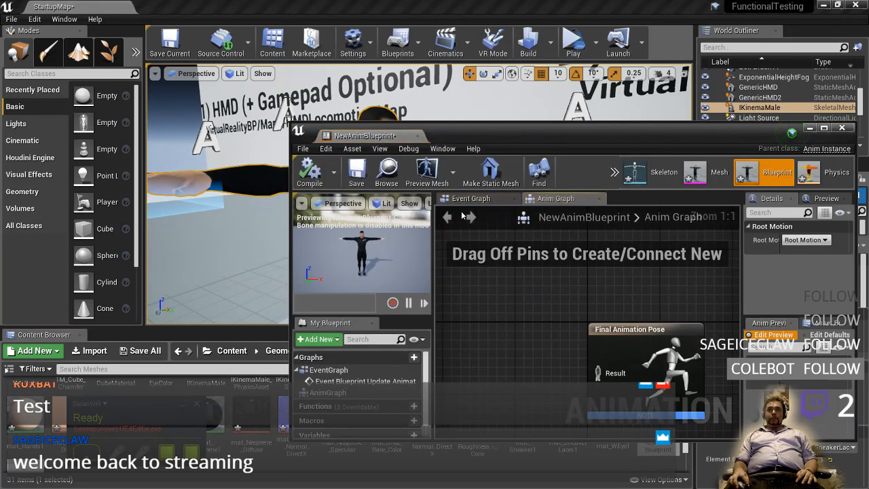
double_click(456, 136)
drag(397, 199, 505, 207)
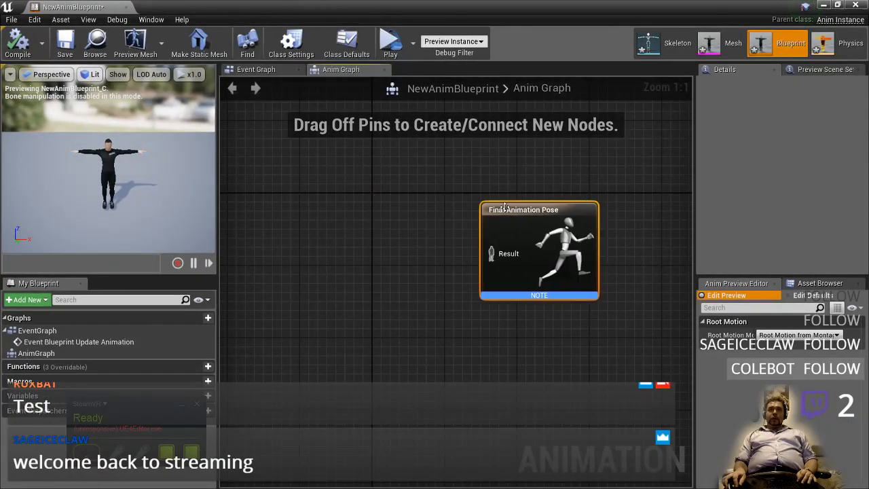
- Add an Orion Stream node to the Anim Graph and set its Server Name to localhost
right_click(287, 242)
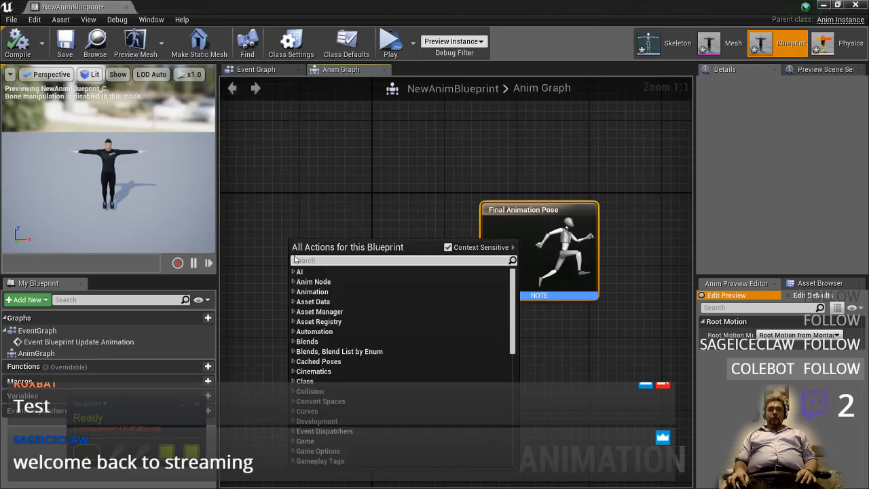
text(orion)
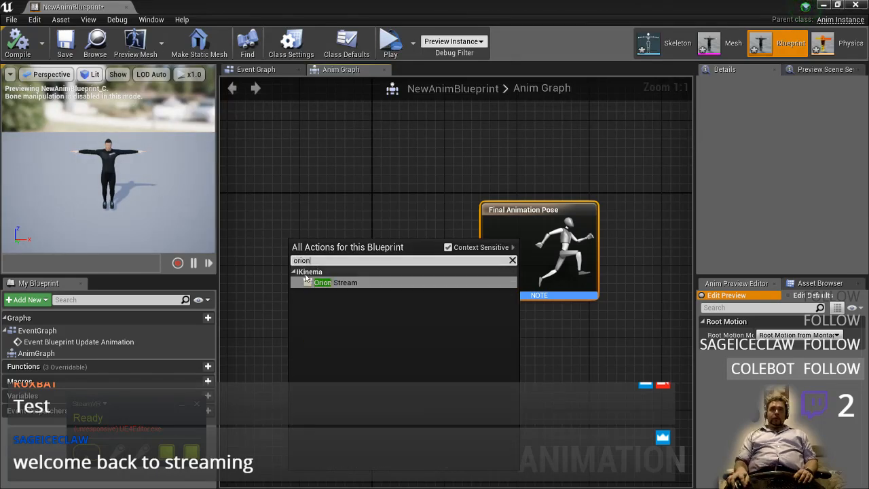
click(323, 284)
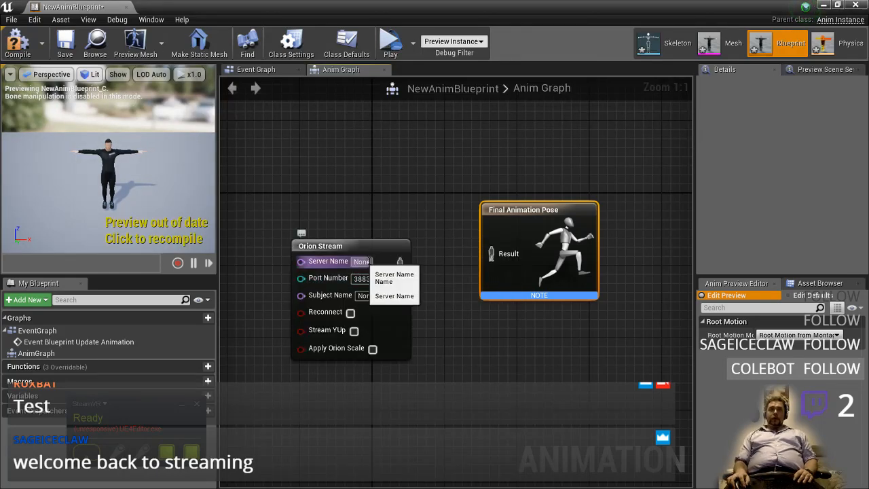
click(361, 261)
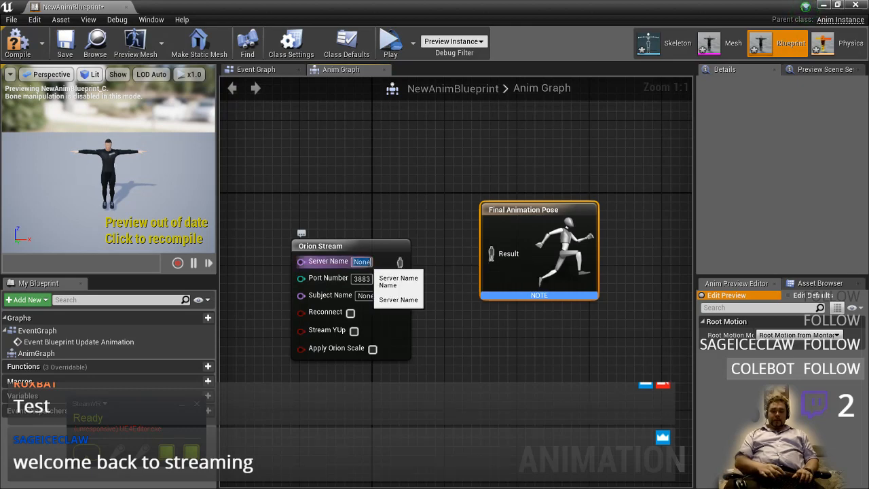
text(localhost)
key(Tab)
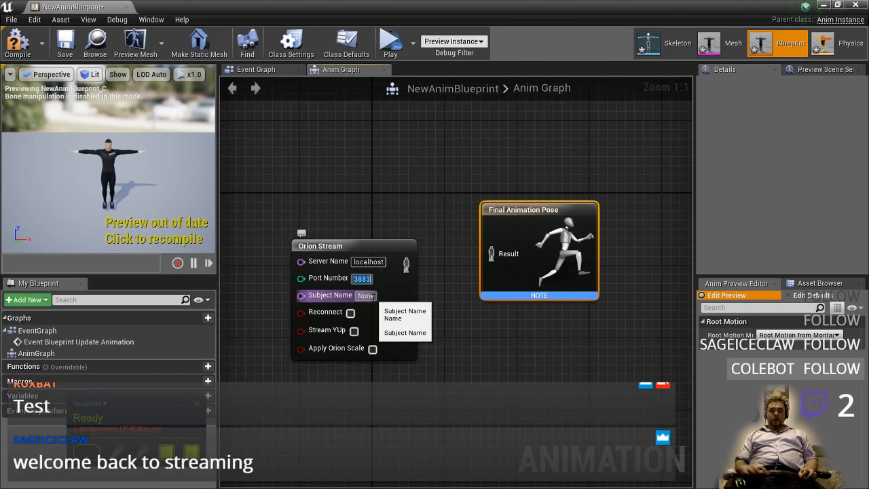
- Check the IKinema documentation in the browser for the node's settings, and set the Orion Stream's Subject Name to Skeleton in Unreal Editor
key(alt+Tab)
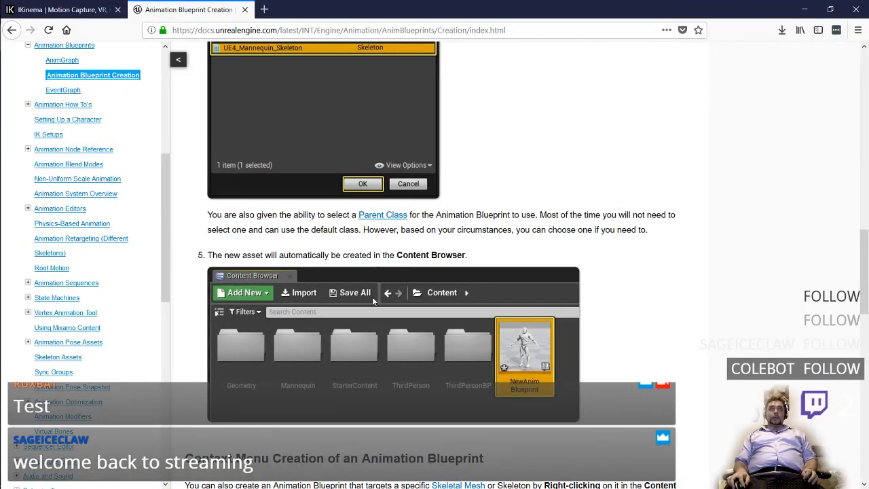
key(ctrl+Tab)
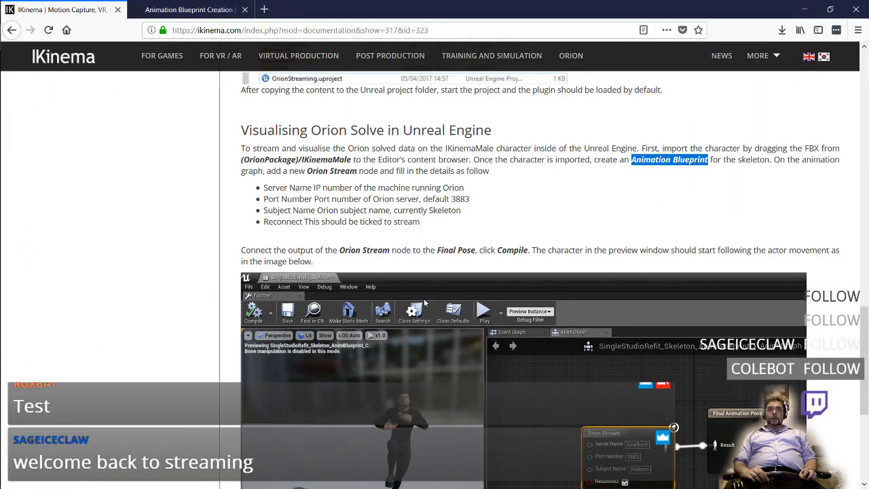
key(alt+Tab)
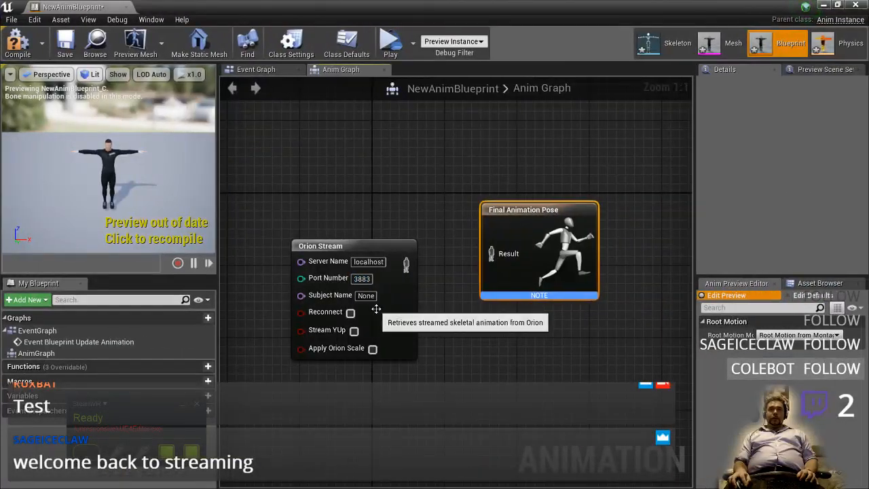
click(365, 296)
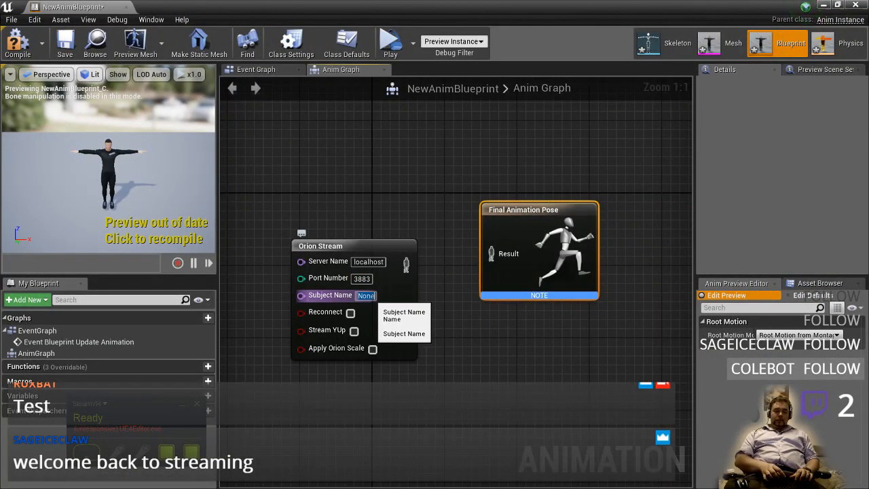
text(Skelet)
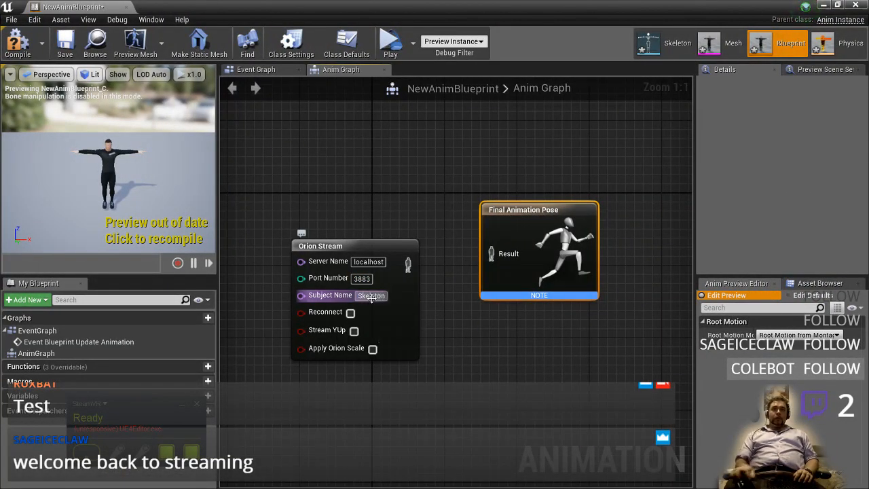
- Consult the IKinema guide again, enable Reconnect on the Orion Stream node and connect its output pose to the Final Animation Pose's Result
key(alt+Tab)
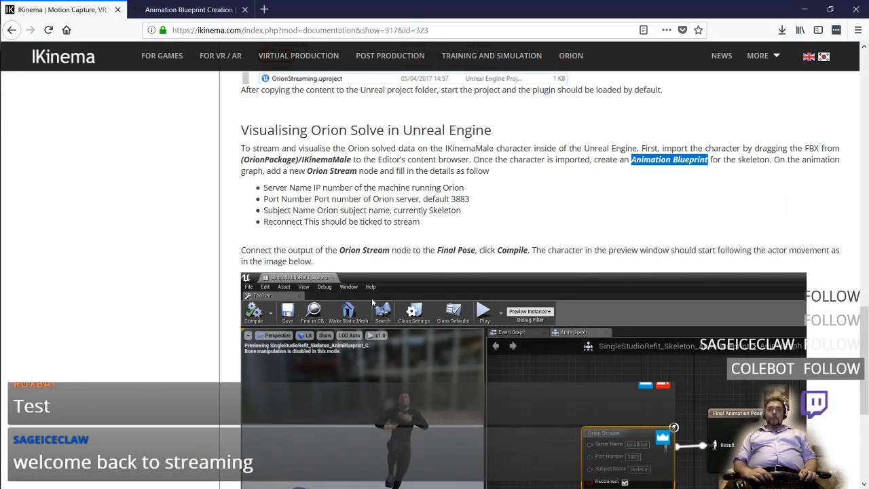
scroll(417, 309, down, 1)
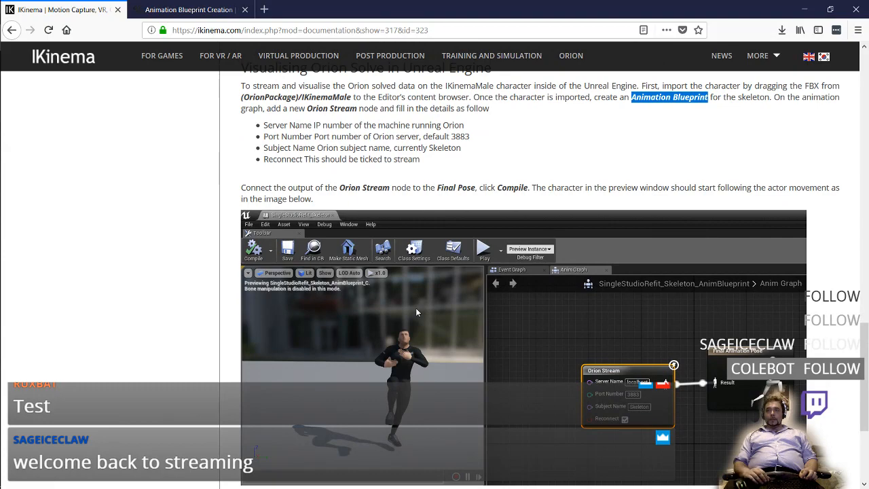
key(alt+Tab)
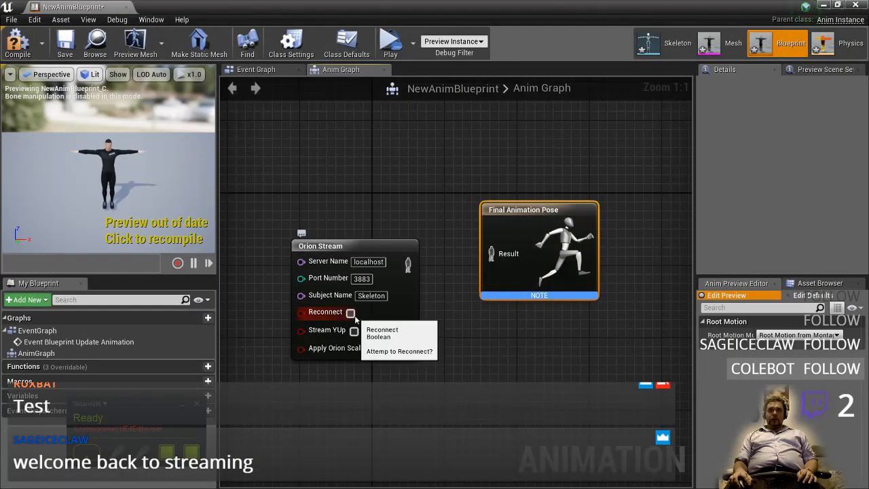
click(350, 313)
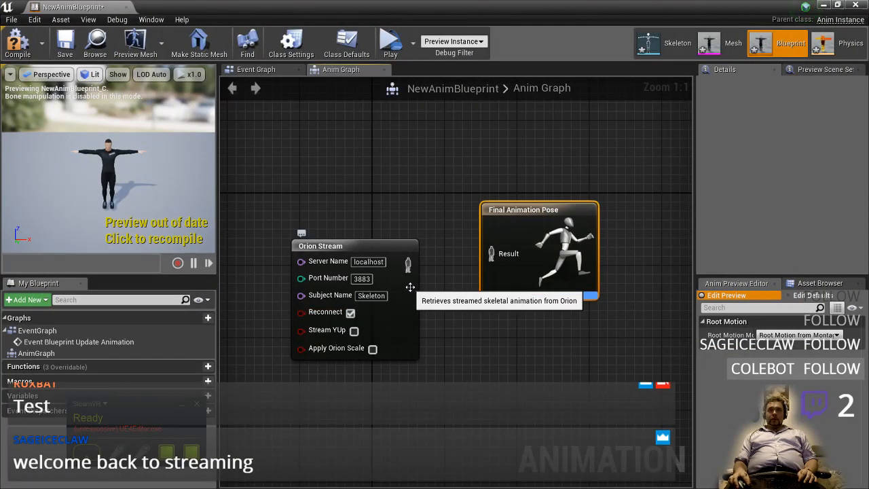
drag(407, 265, 491, 254)
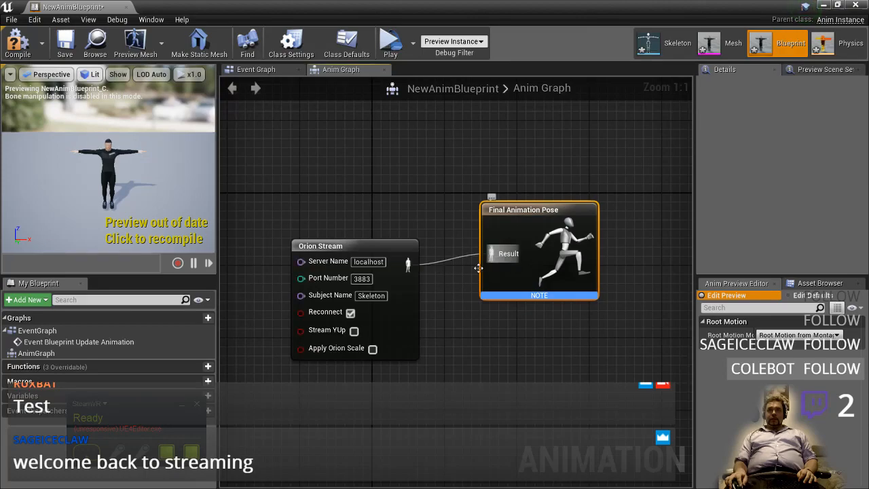
- Review the IKinema guide's final instructions in the browser, and save and compile NewAnimBlueprint in Unreal Editor
key(alt+Tab)
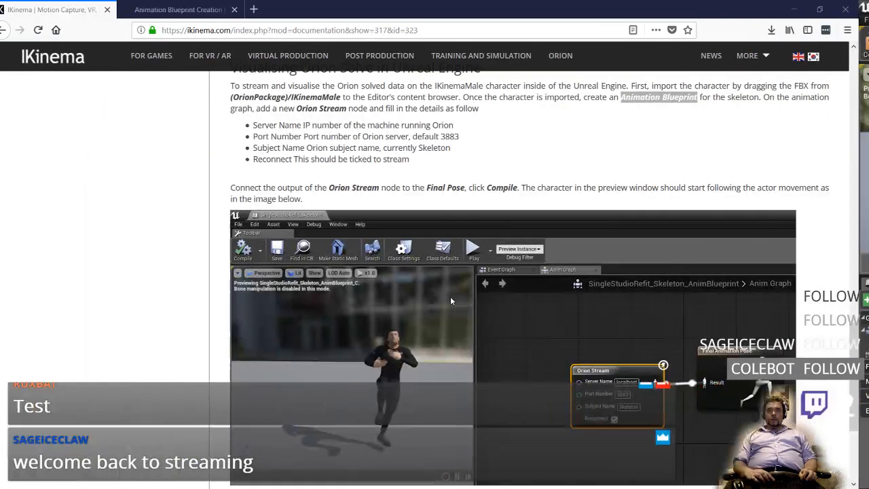
scroll(479, 316, down, 3)
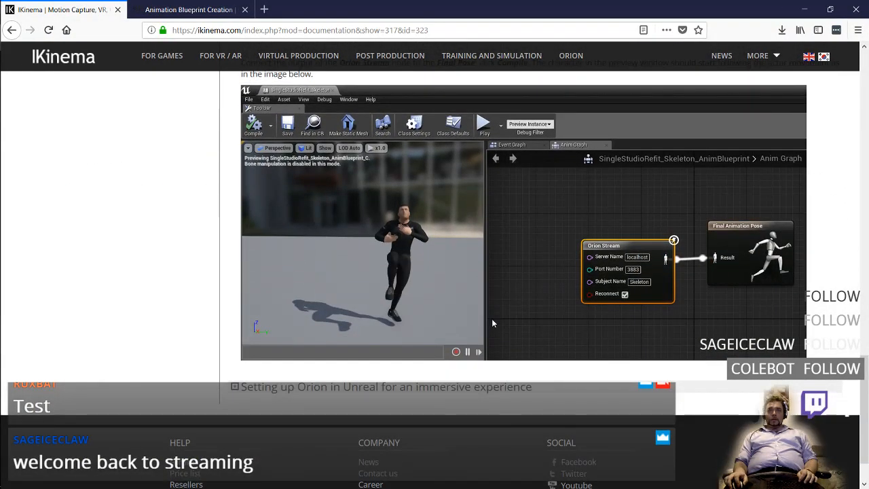
scroll(491, 318, up, 2)
scroll(492, 323, up, 2)
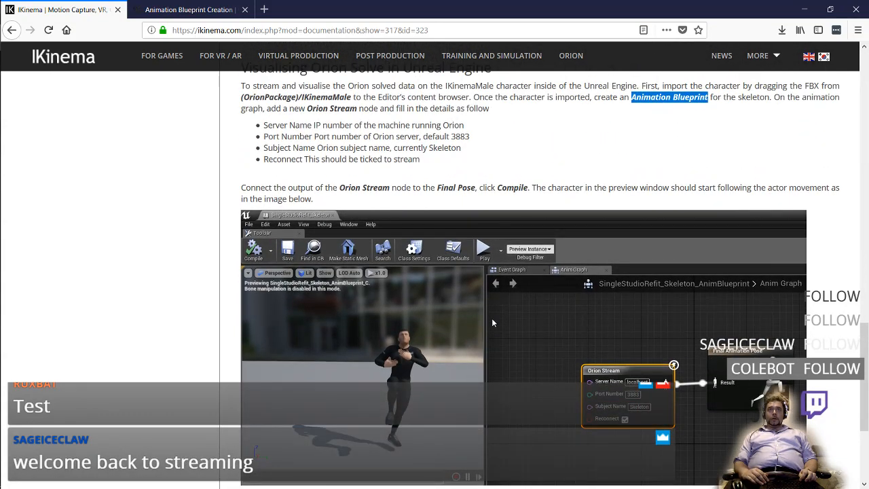
key(alt+Tab)
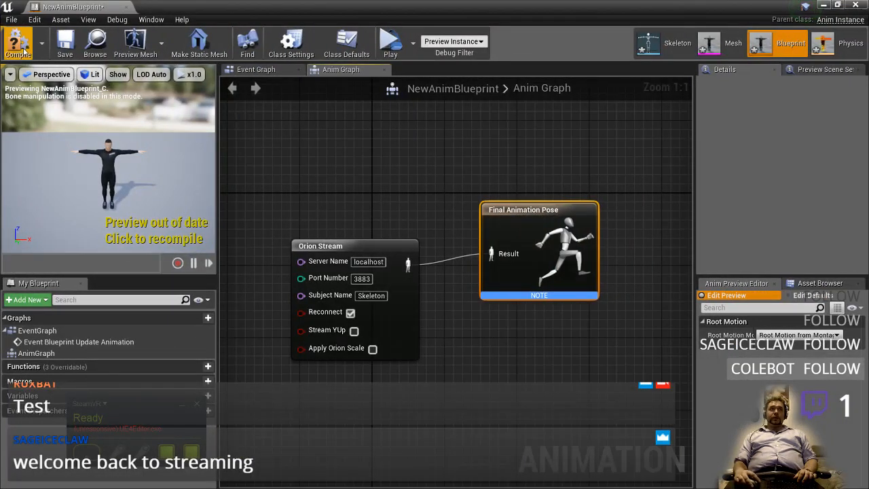
click(12, 19)
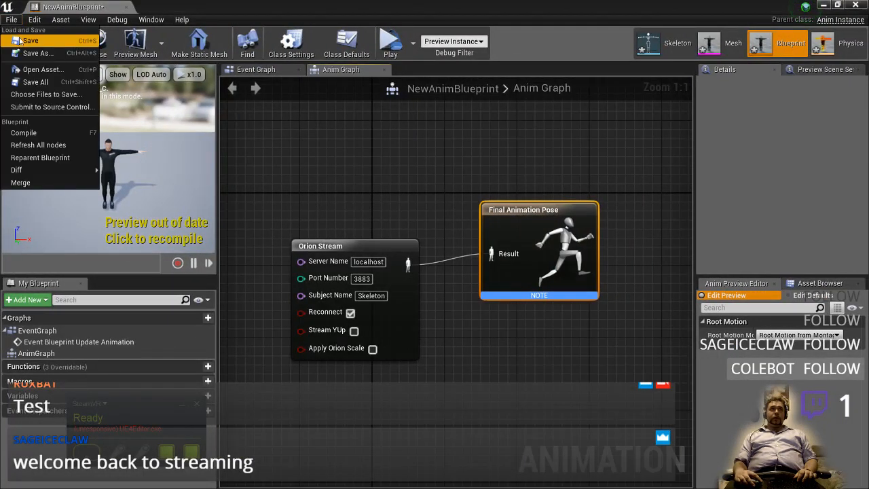
click(29, 40)
click(26, 46)
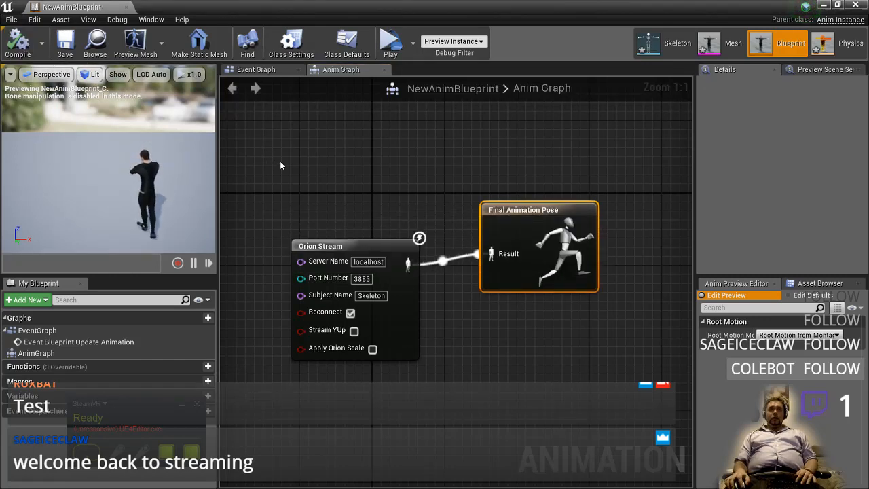
- Examine the streamed character's movement in the Animation Blueprint preview from several angles, and minimize the blueprint editor
alt+drag(120, 188, 204, 188)
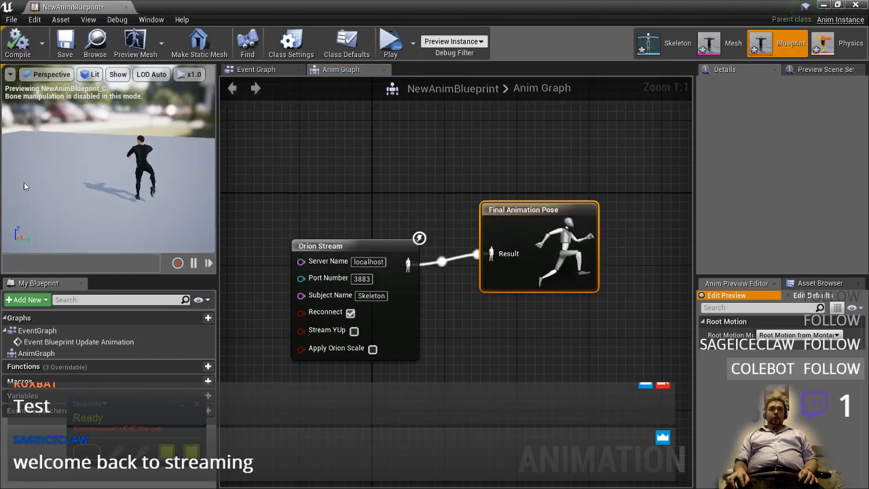
alt+drag(24, 182, 178, 181)
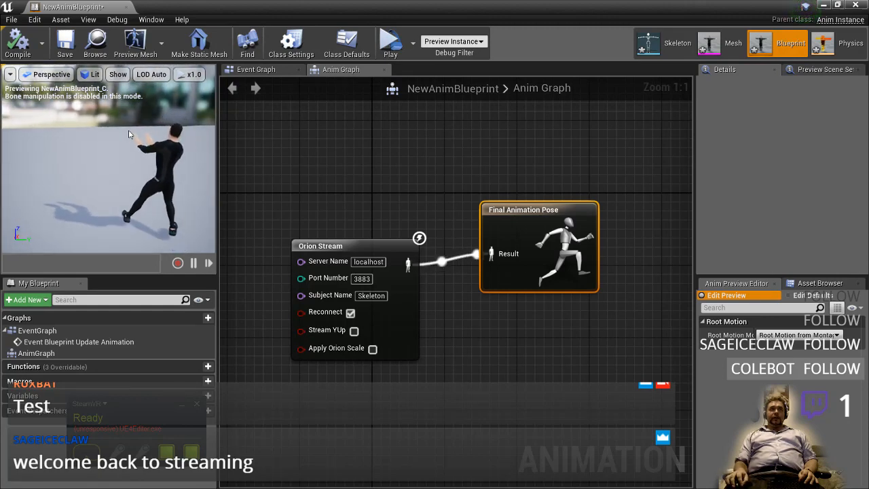
alt+drag(132, 136, 161, 158)
mouse_move(228, 186)
right_down()
mouse_move(248, 182)
mouse_move(216, 186)
right_up()
key(s)
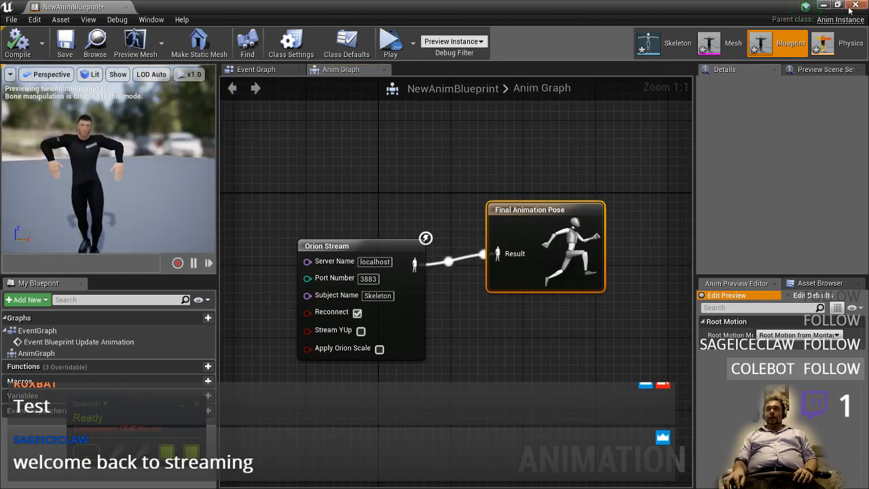
click(823, 5)
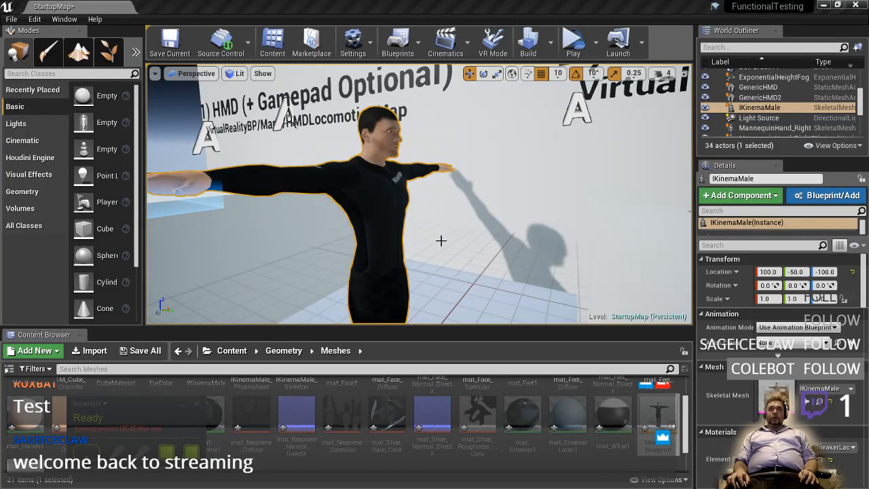
- Try placing NewAnimBlueprint from the Meshes folder in the level near the existing IKinemaMale character
key(s)
mouse_move(443, 239)
right_down()
mouse_move(468, 232)
mouse_move(447, 232)
right_up()
key(w)
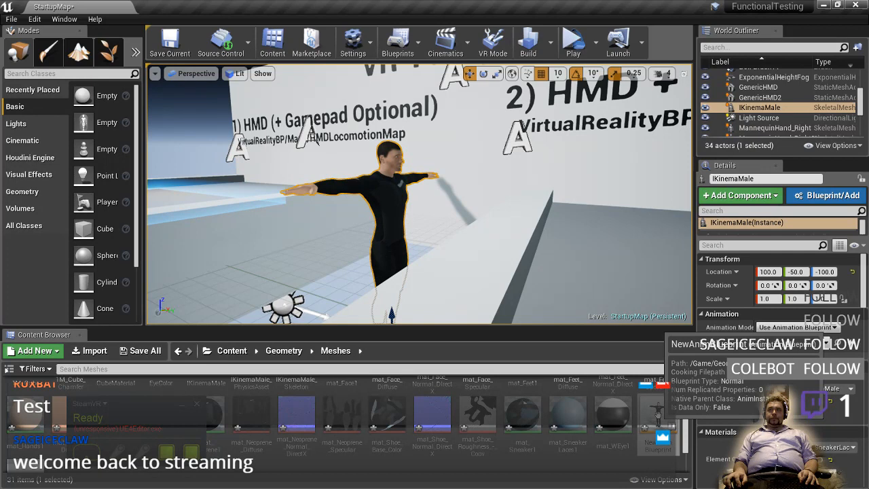
drag(657, 414, 188, 196)
right_drag(251, 209, 253, 211)
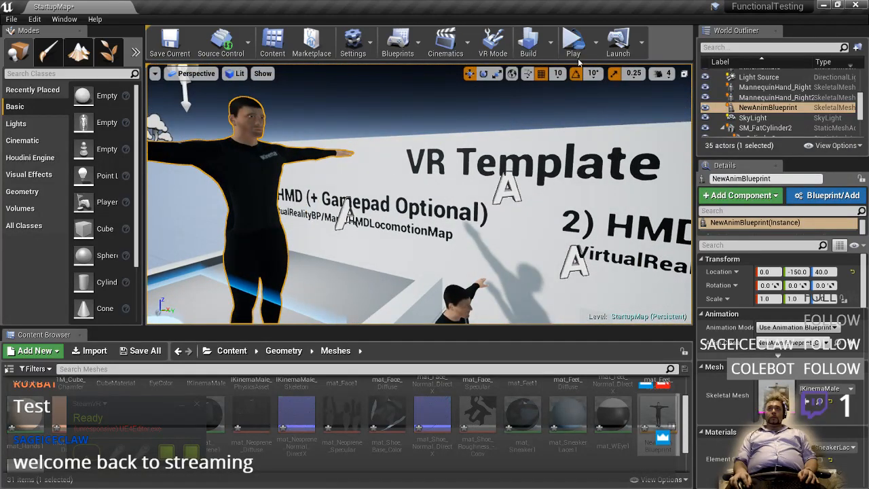
right_drag(373, 180, 369, 181)
right_drag(474, 274, 475, 275)
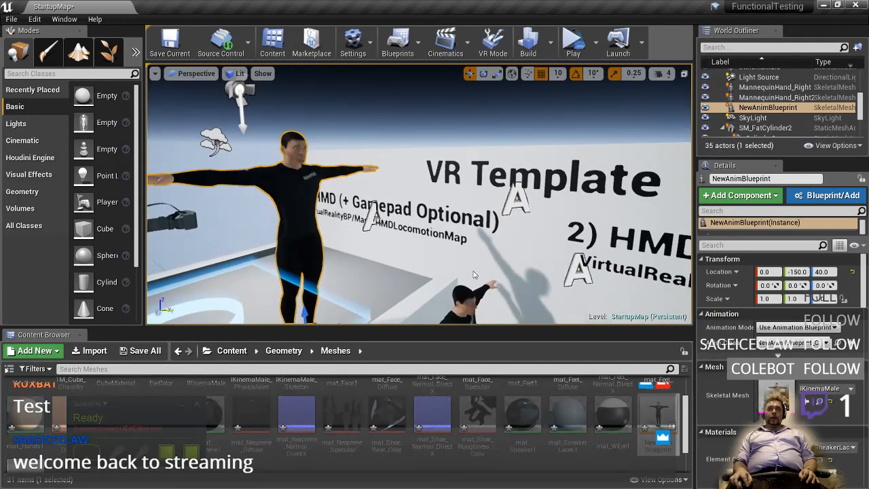
- Undo placing the NewAnimBlueprint character in the level
click(466, 310)
key(ctrl+z)
key(ctrl+z)
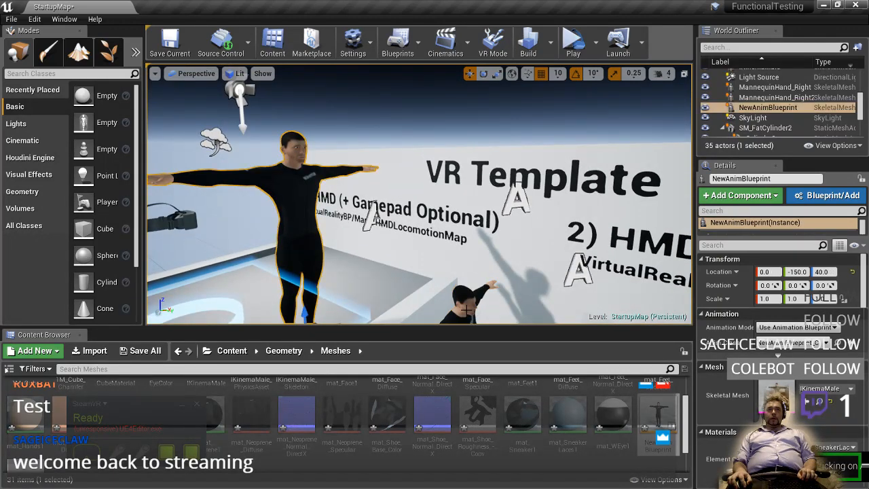
right_drag(486, 303, 497, 345)
right_drag(536, 216, 542, 217)
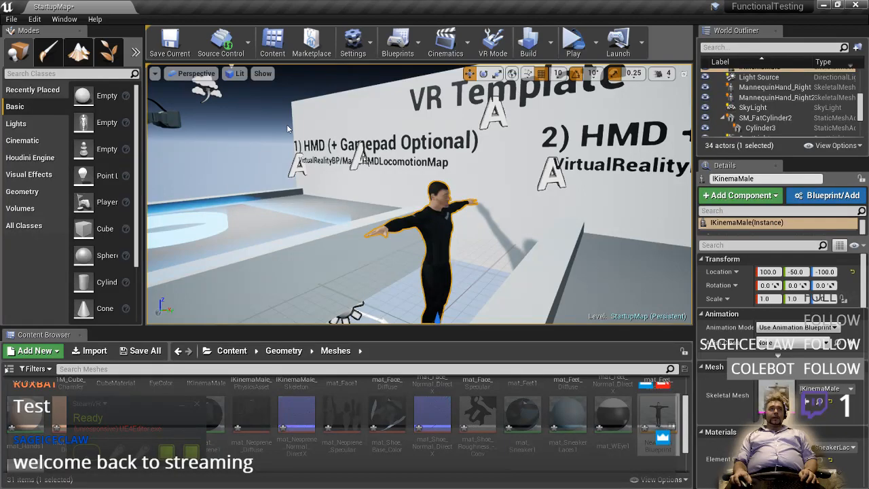
- Switch to the browser and search in a new tab for "unreal engine play animations"
key(alt+Tab)
key(alt+Tab)
key(ctrl+super+Left)
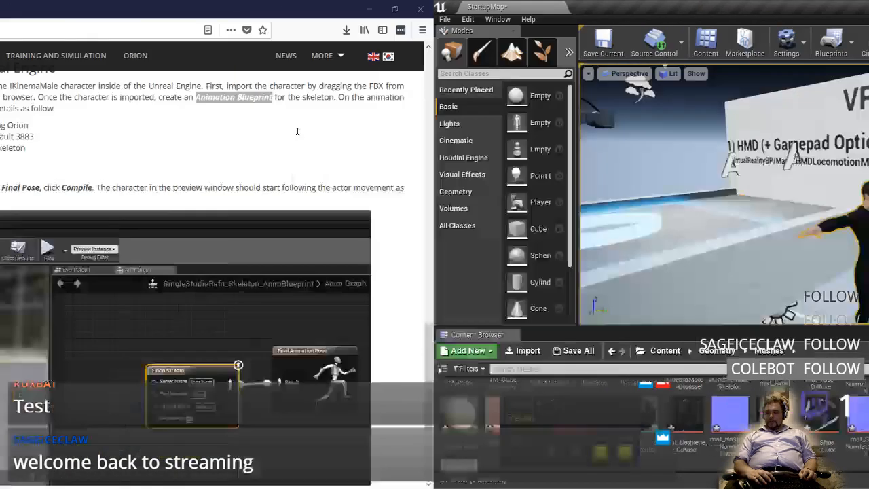
key(ctrl+t)
text(un)
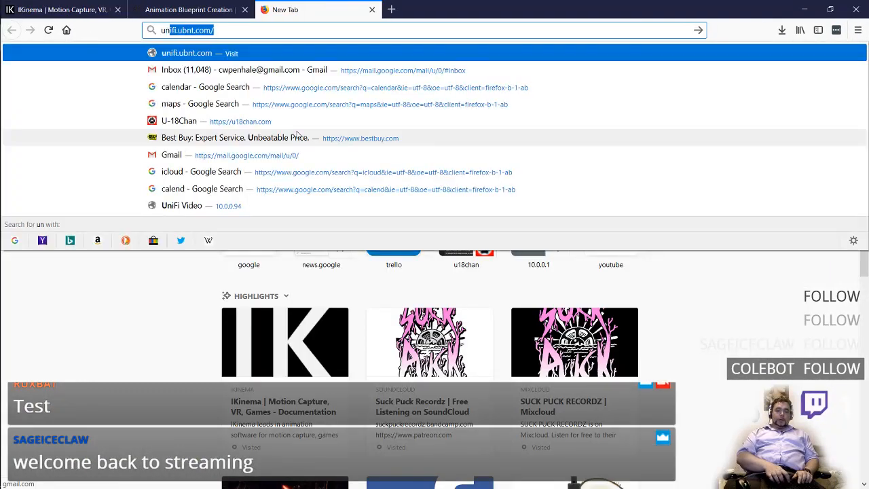
text(real engine play anima)
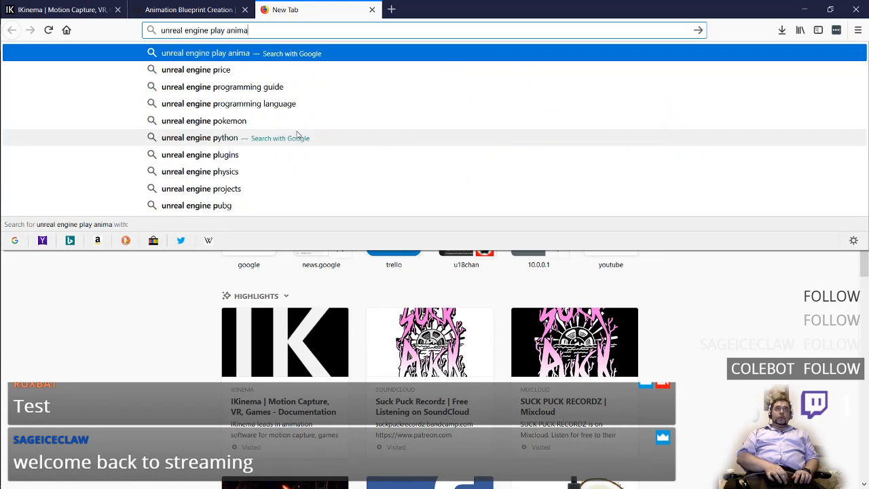
text(tions)
key(Return)
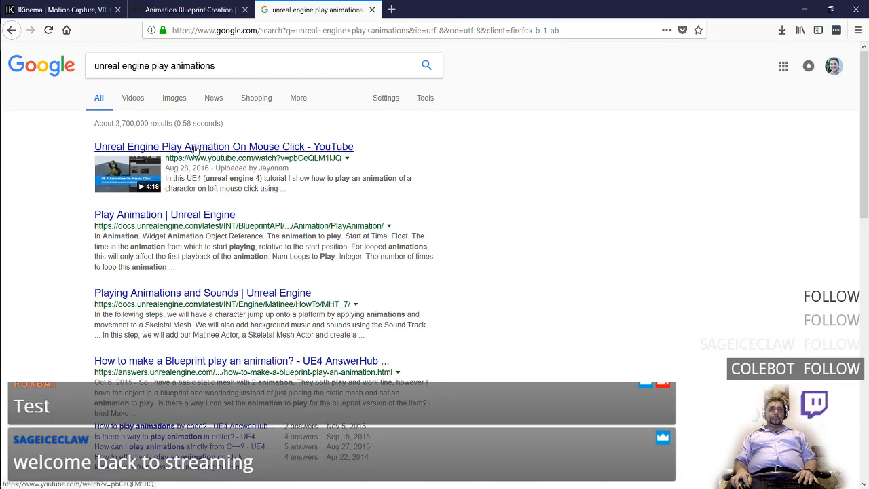
- Refine the search to "unreal engine play animations in viewport" and open the answer about playing Anim Blueprint animation in the editor viewport
click(219, 66)
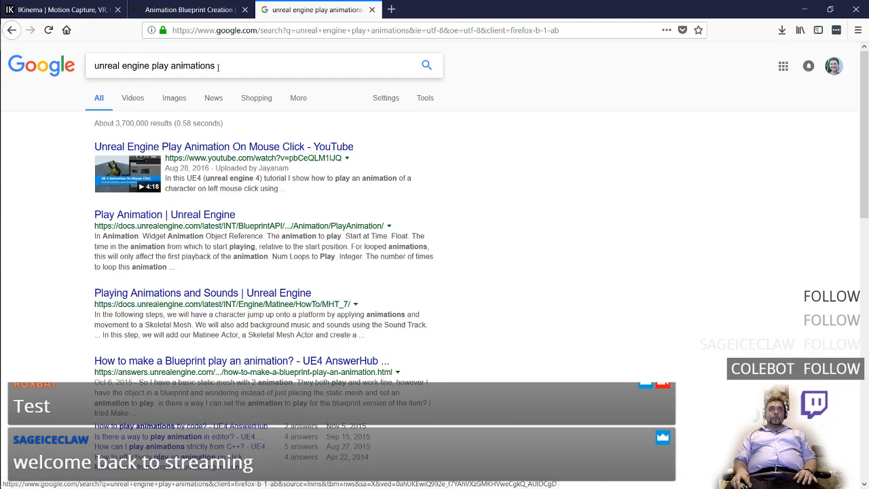
text(in viewport)
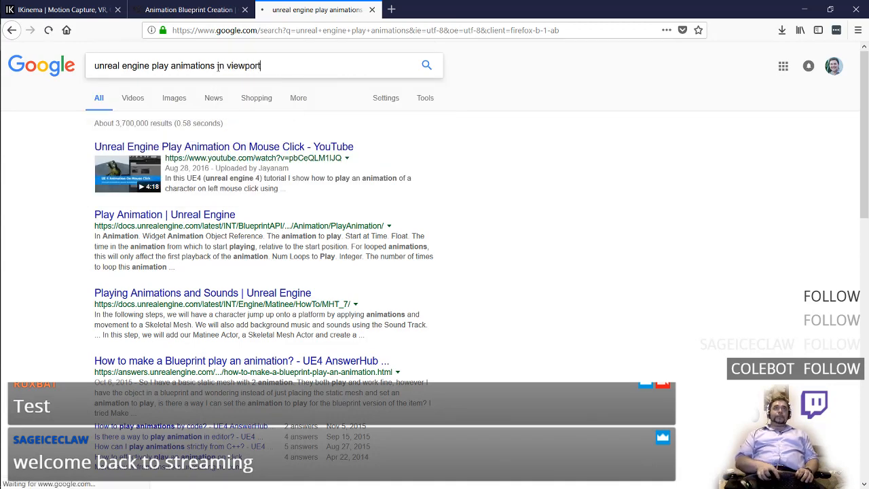
key(Return)
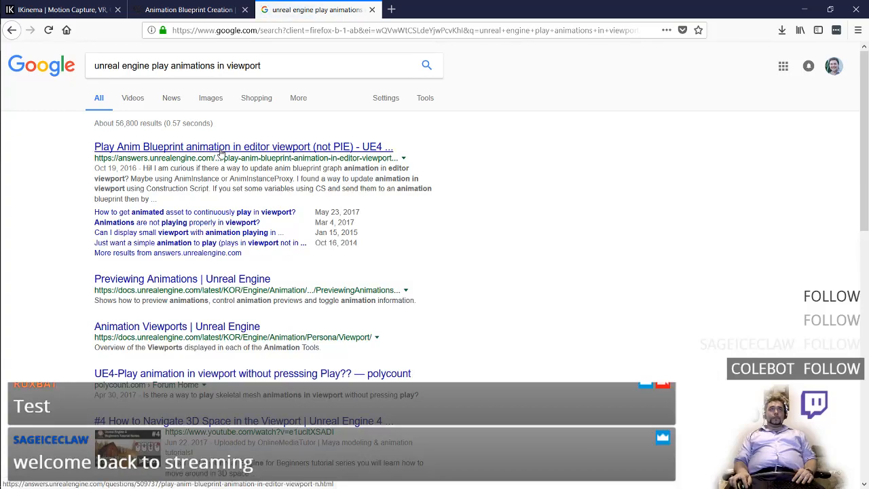
click(219, 147)
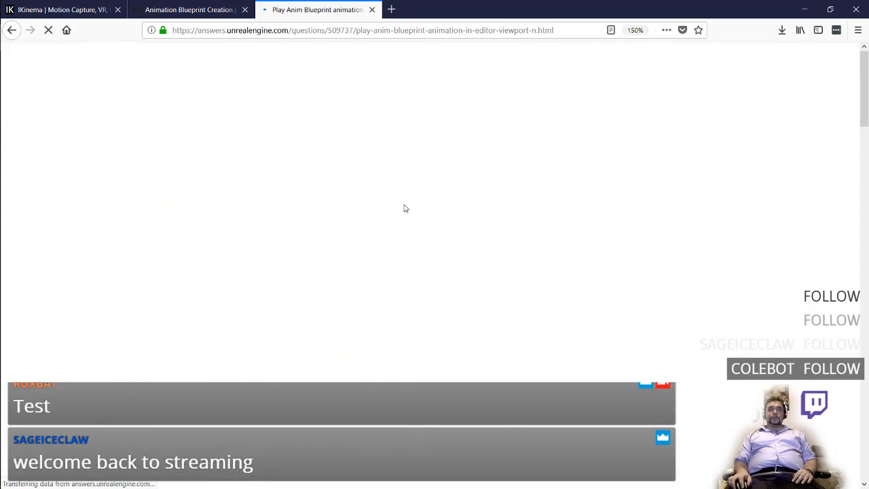
- Read the question's Construction Script approach and the accepted answer on updating Anim Blueprint animation in the editor viewport
scroll(408, 210, down, 3)
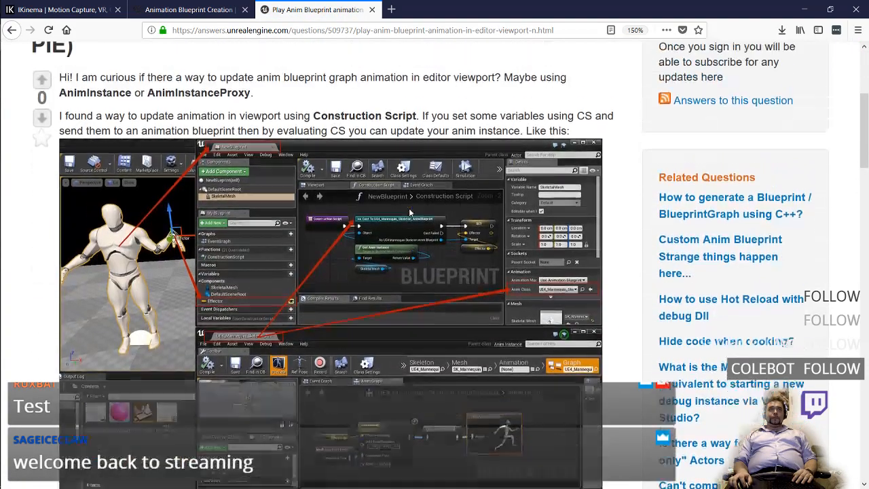
scroll(409, 212, up, 1)
scroll(404, 209, down, 10)
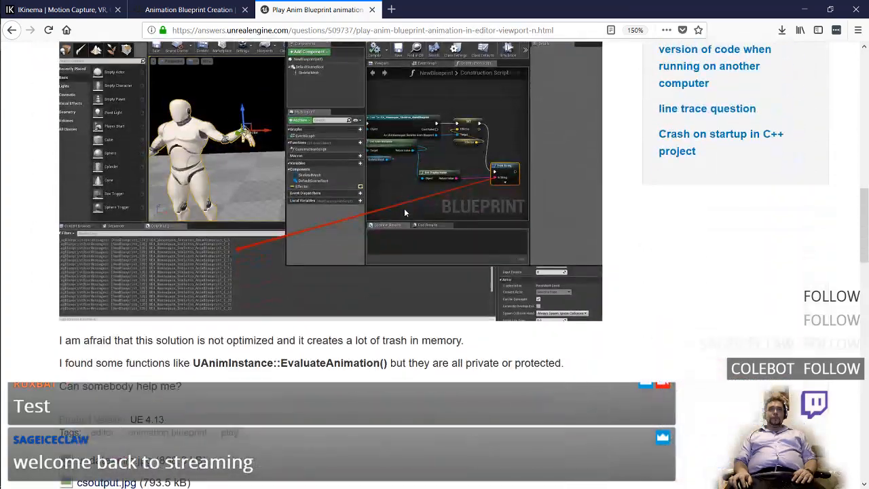
scroll(404, 213, down, 3)
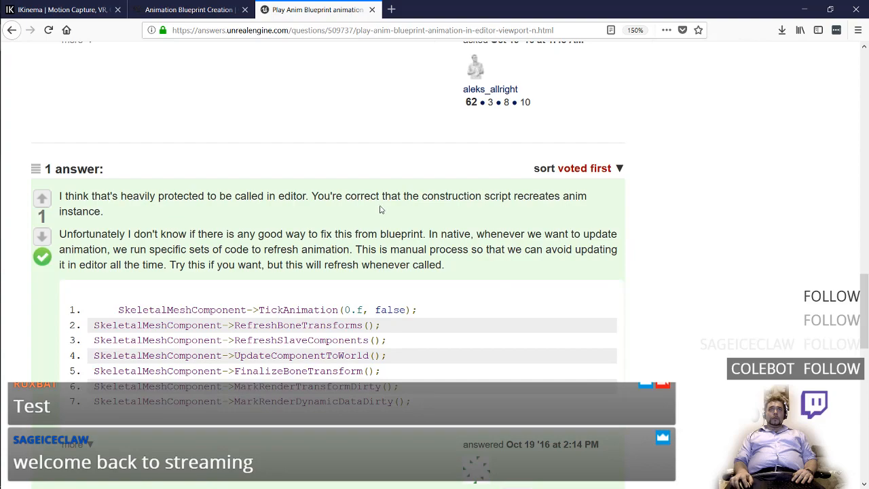
scroll(372, 223, up, 12)
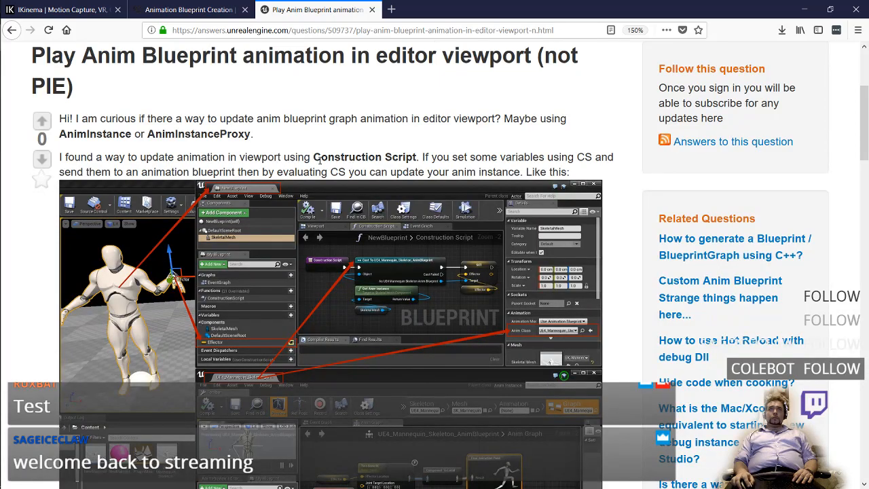
scroll(320, 160, down, 6)
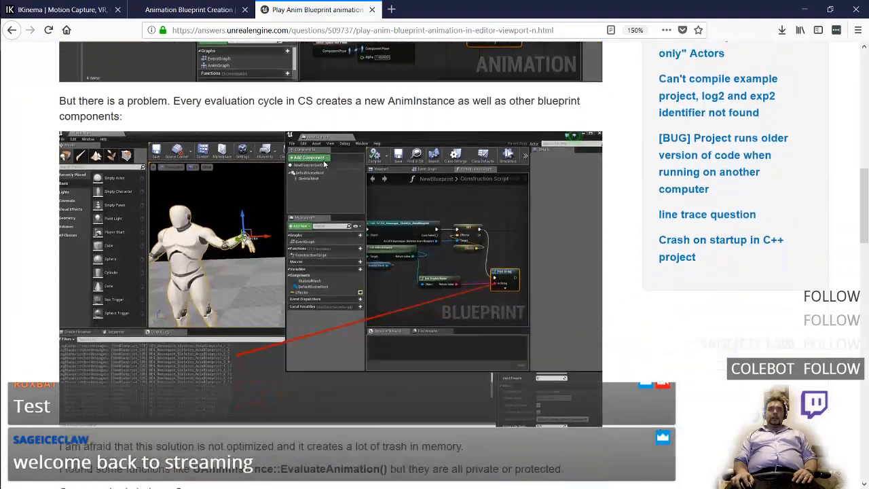
scroll(323, 163, up, 5)
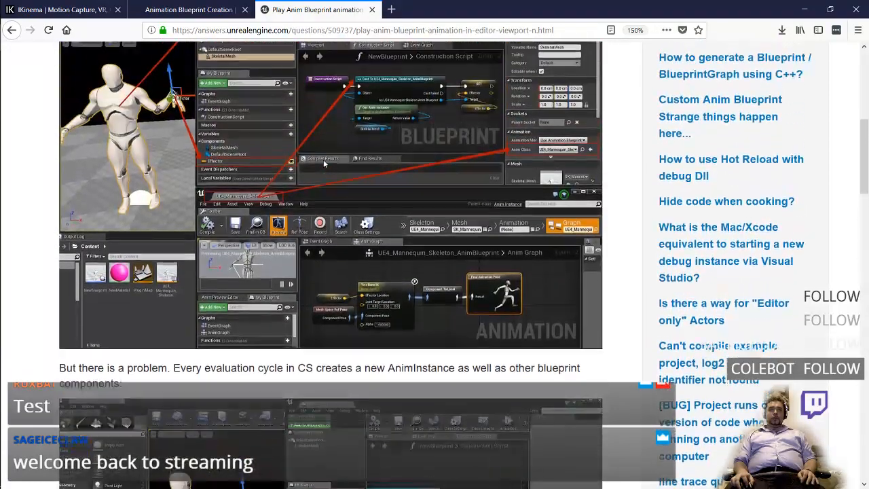
scroll(323, 160, up, 2)
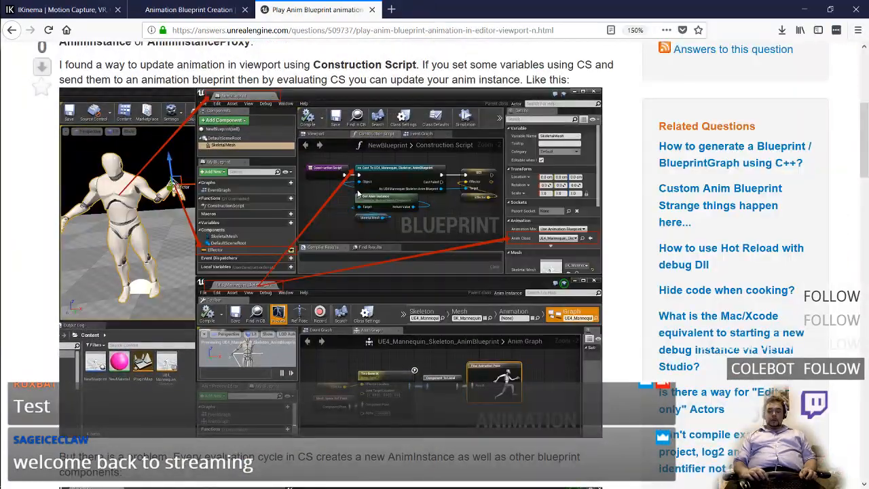
- Switch to Unreal Editor, reopen NewAnimBlueprint from the Meshes folder, and widen its preview viewport to about half the window
key(alt+Tab)
key(f)
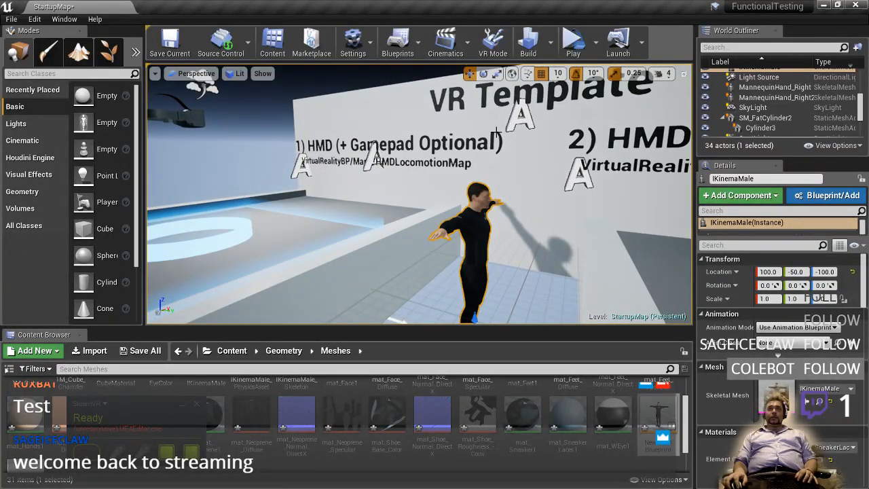
right_drag(475, 197, 491, 204)
double_click(650, 414)
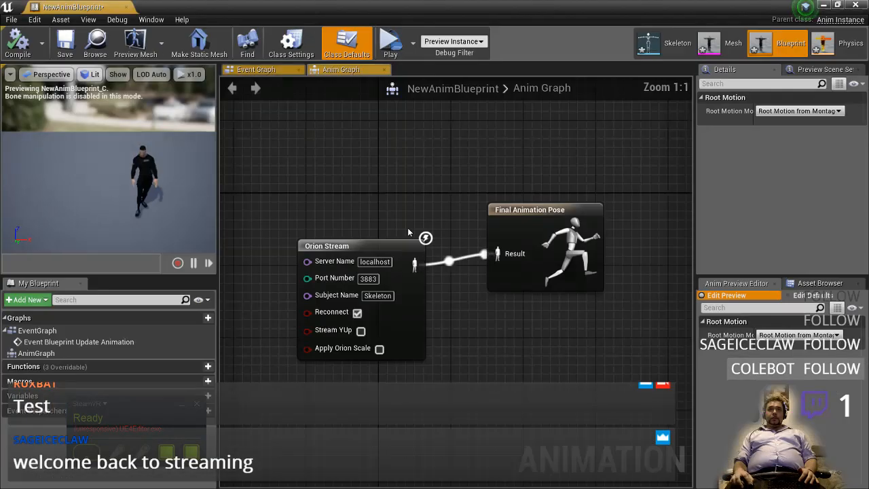
drag(215, 194, 427, 197)
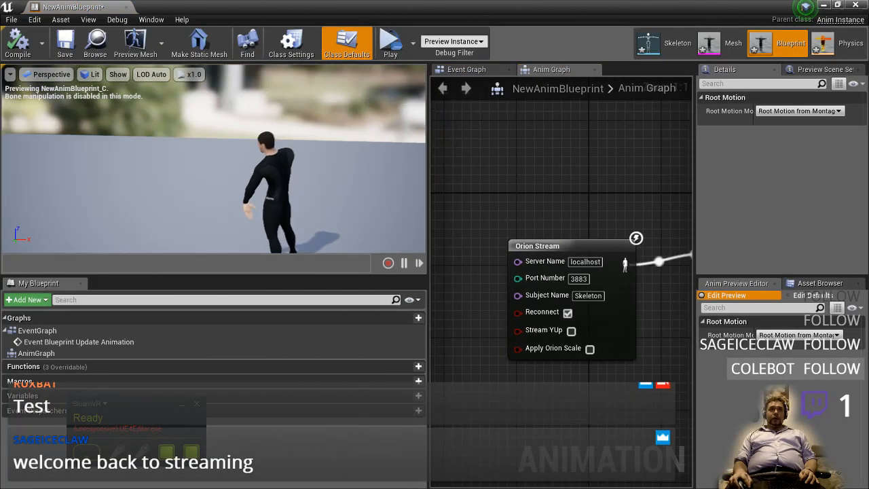
- Examine the streamed character's movement in the enlarged preview, both close up and from farther away
mouse_move(249, 157)
right_down()
mouse_move(271, 161)
mouse_move(249, 156)
right_up()
scroll(249, 157, up, 5)
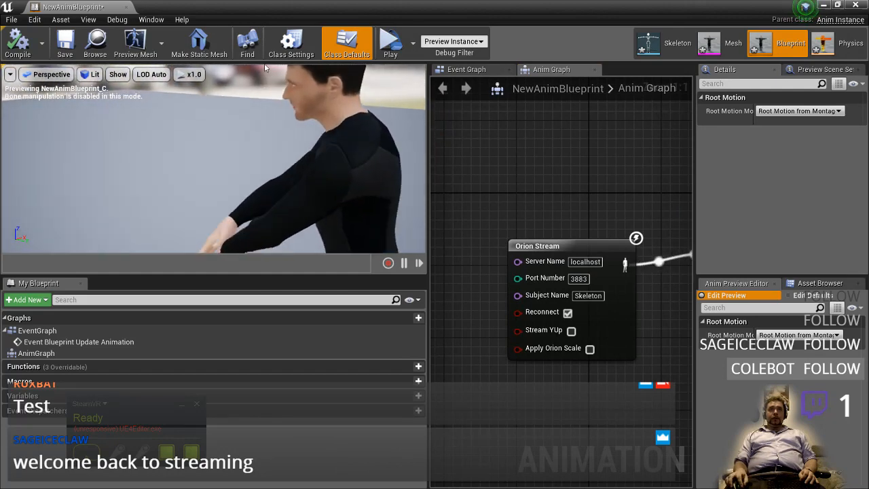
scroll(292, 232, down, 4)
right_drag(292, 231, 297, 203)
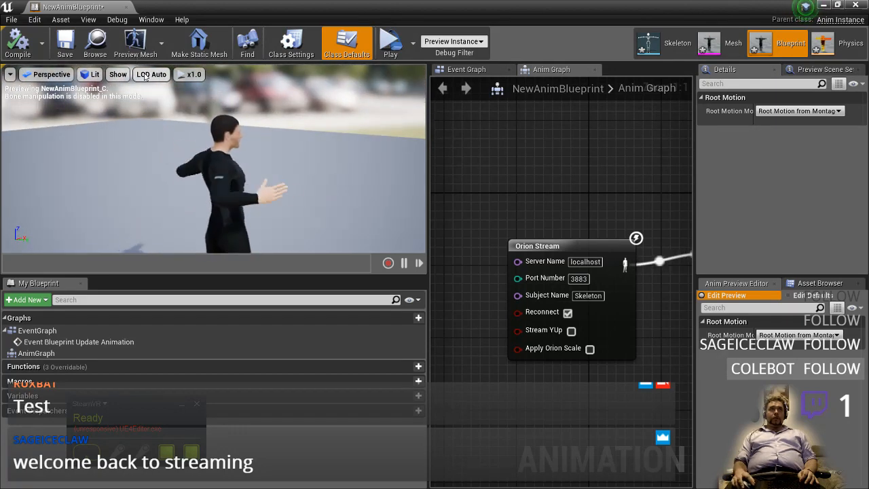
- View the previewed character in the Reflections and Detail Lighting modes, and restore the Lit view mode
click(91, 75)
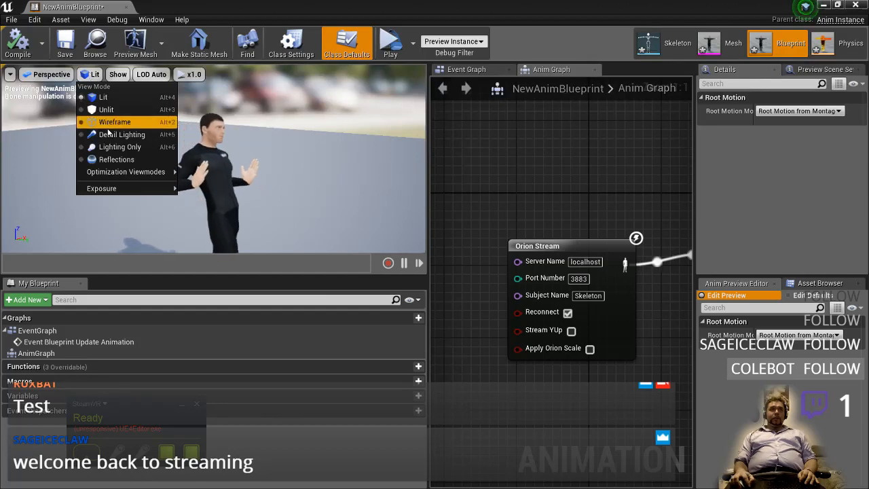
mouse_move(154, 175)
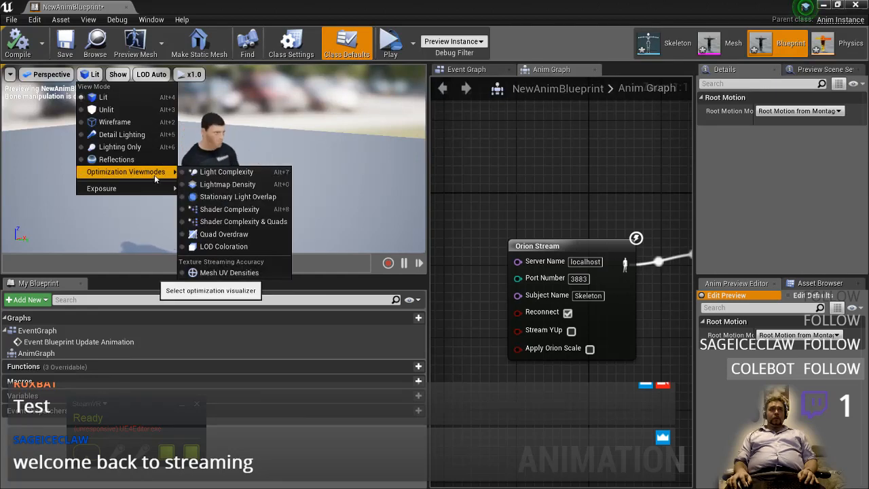
click(109, 159)
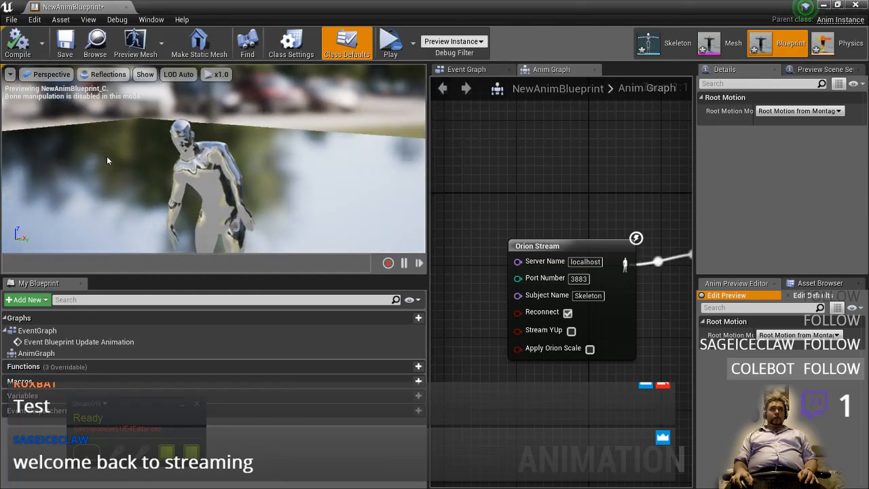
click(102, 74)
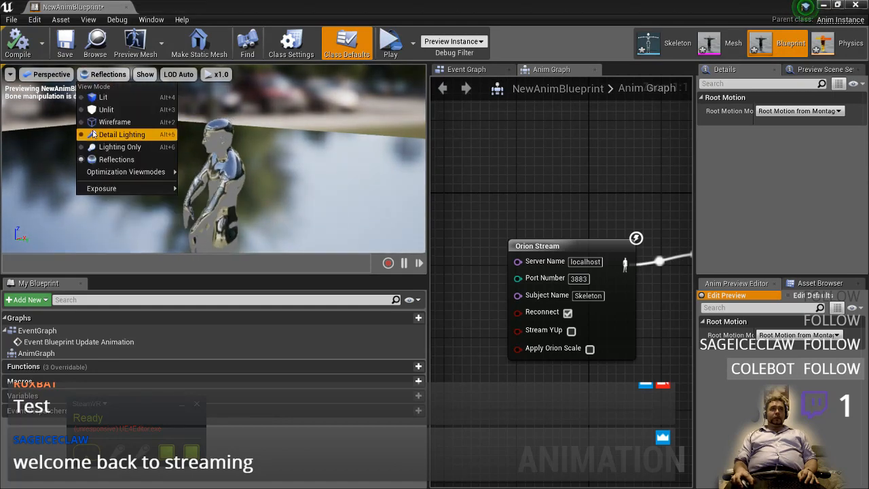
click(91, 131)
click(108, 74)
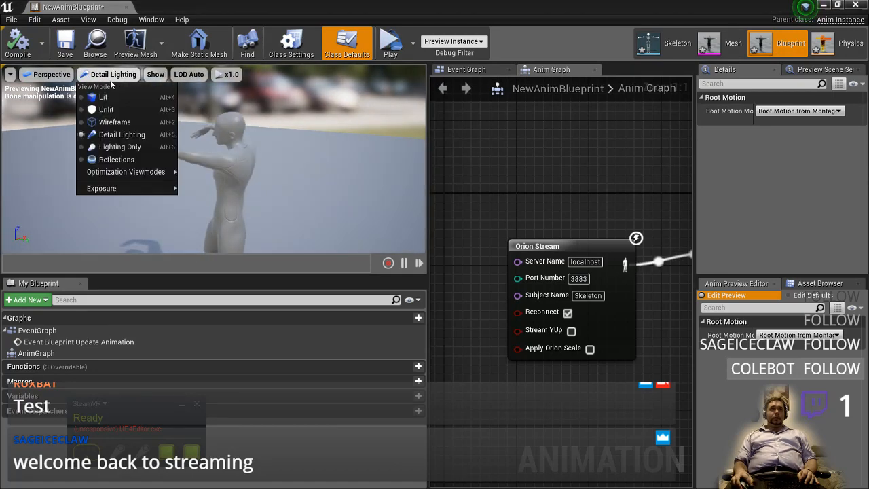
click(102, 101)
- Inspect the full-body streamed motion and the Orion Stream to Final Animation Pose connection, then save and close NewAnimBlueprint
alt+drag(173, 157, 251, 158)
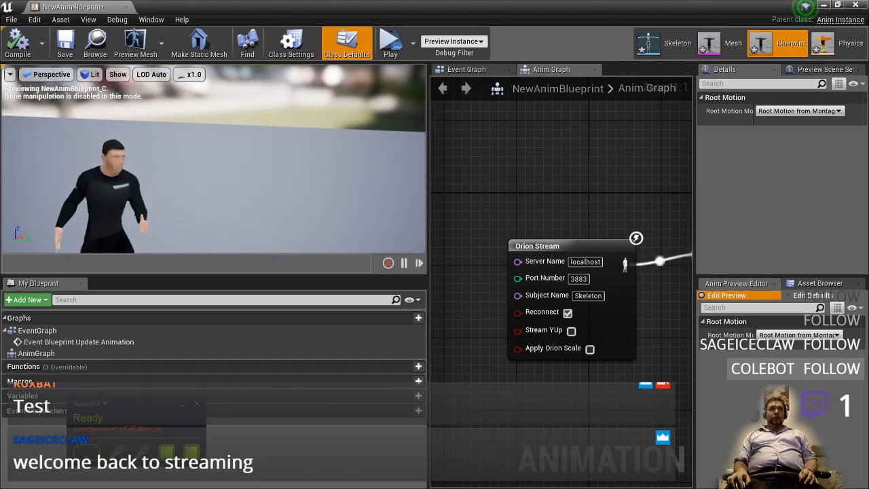
middle_drag(172, 157, 115, 178)
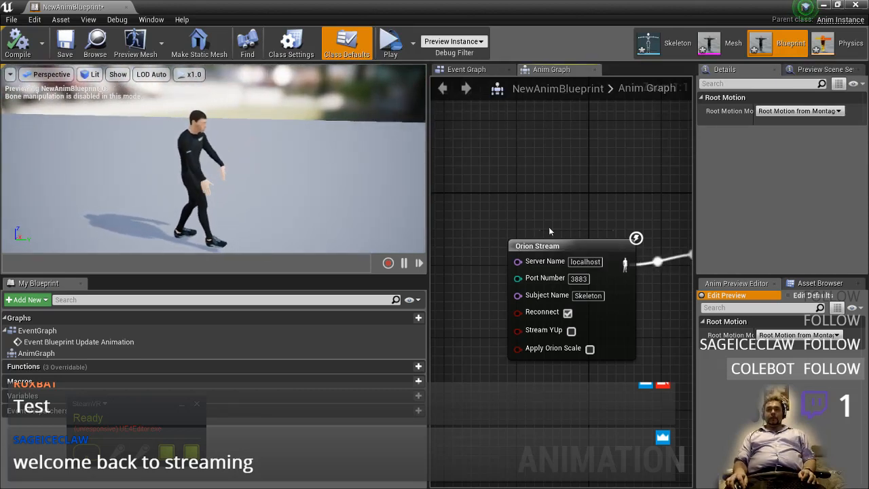
scroll(627, 222, down, 3)
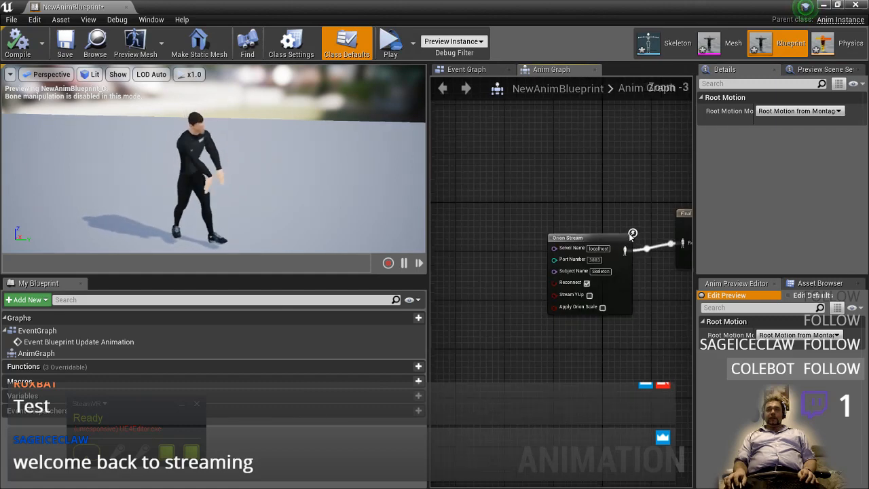
right_drag(643, 198, 568, 196)
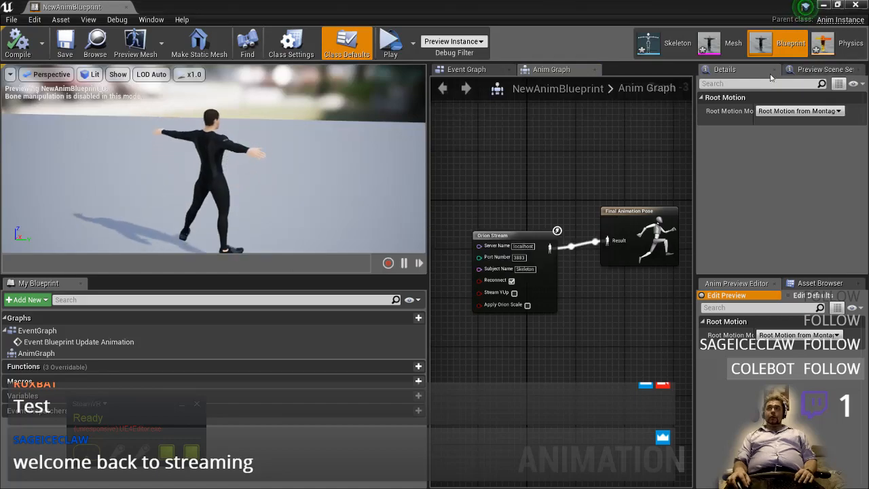
click(855, 5)
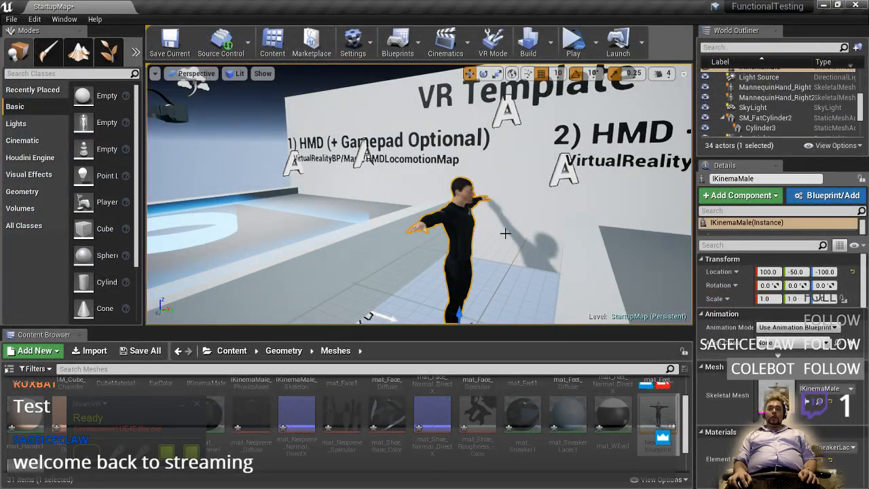
- Switch to the browser and close the IKinema guide, Animation Blueprint documentation and Unreal answer pages
key(alt+Tab)
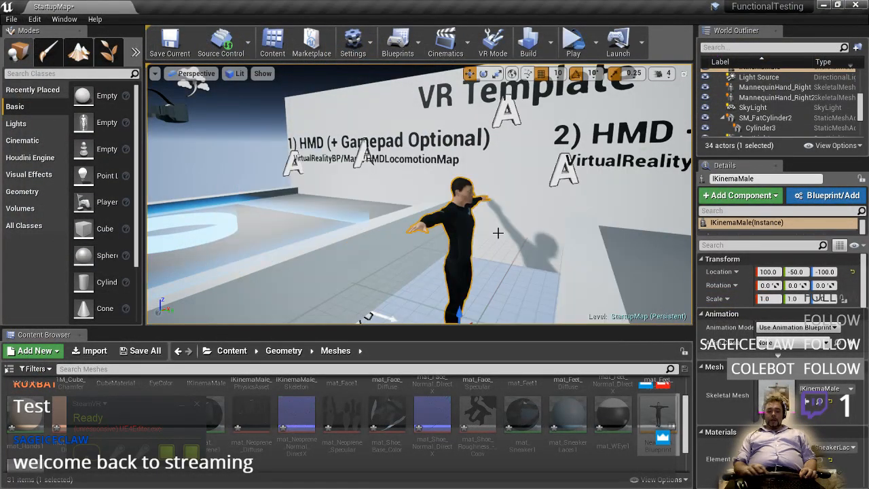
key(alt+Tab)
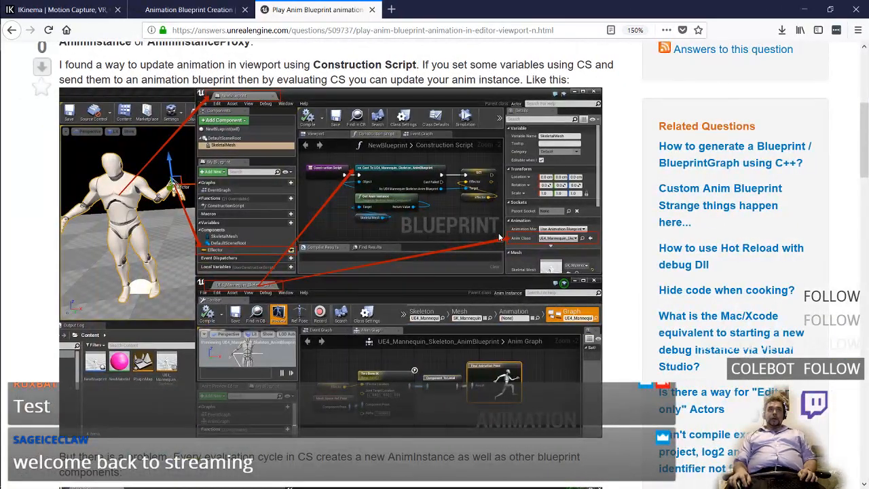
key(ctrl+w)
key(ctrl+w)
key(ctrl+w)
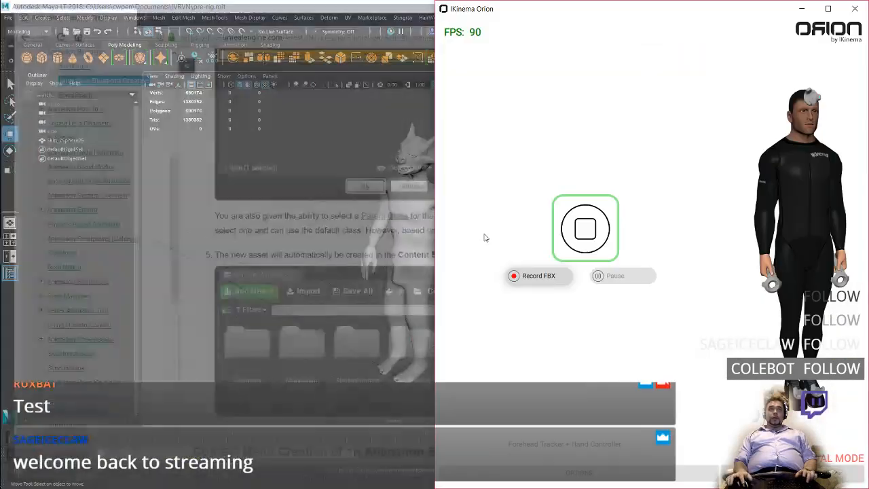
- Stop live streaming in IKinema Orion, minimize its window, and view the horned creature model from the front in Maya LT
click(598, 226)
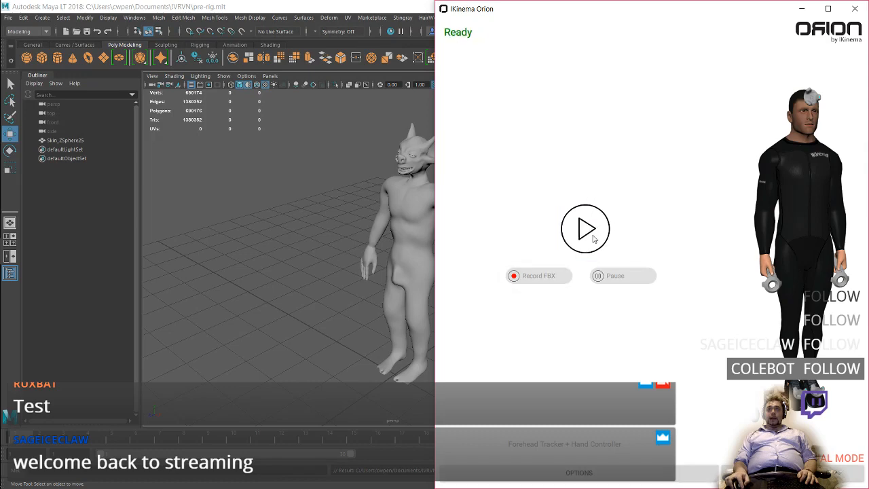
click(801, 9)
alt+drag(516, 212, 465, 172)
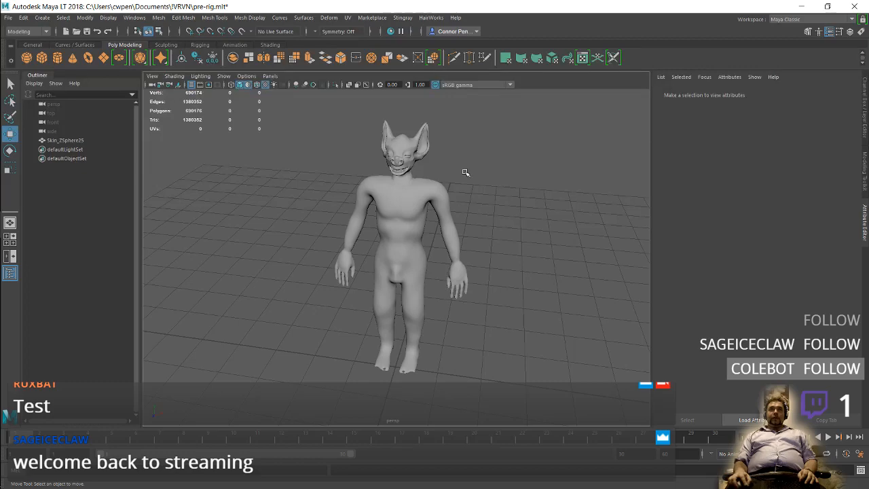
- Import the male mocap character file from C:\Program Files\IKinema Orion\IKinemaMale into the creature scene
click(8, 18)
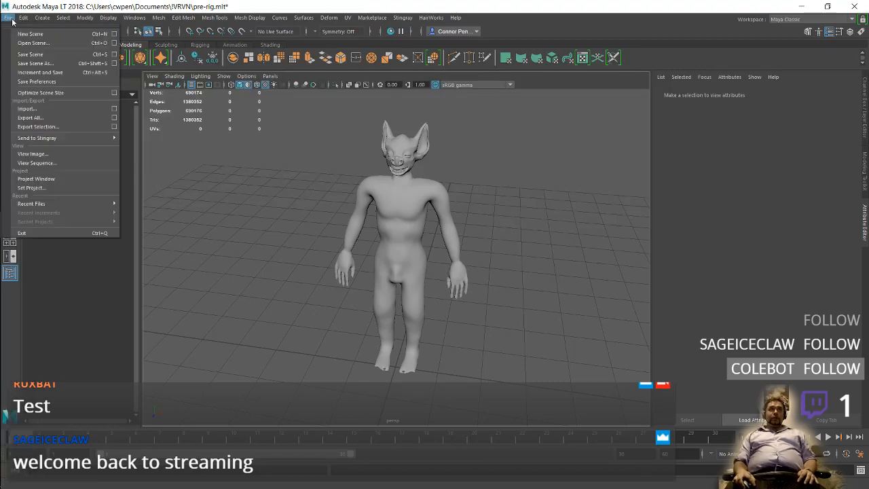
click(42, 109)
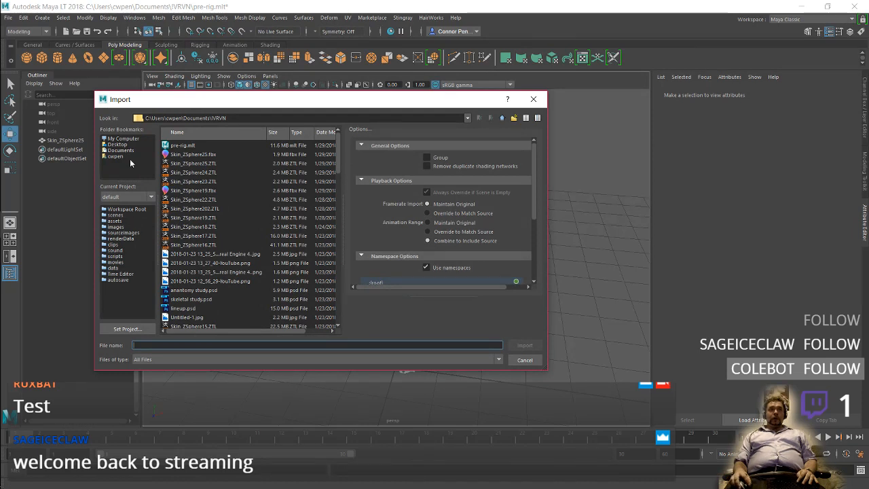
click(126, 138)
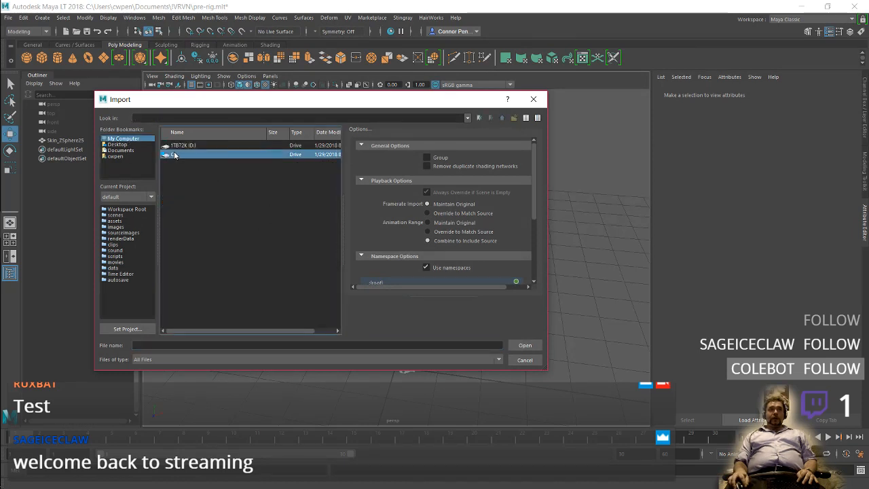
double_click(175, 154)
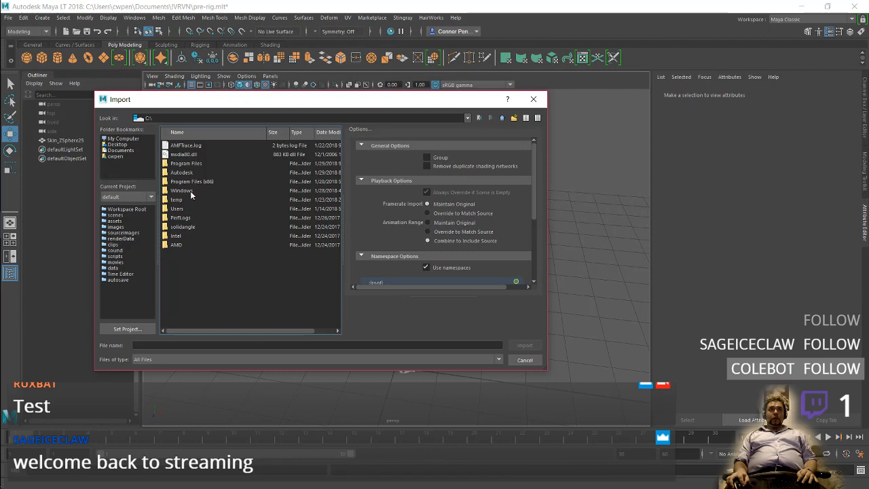
double_click(186, 164)
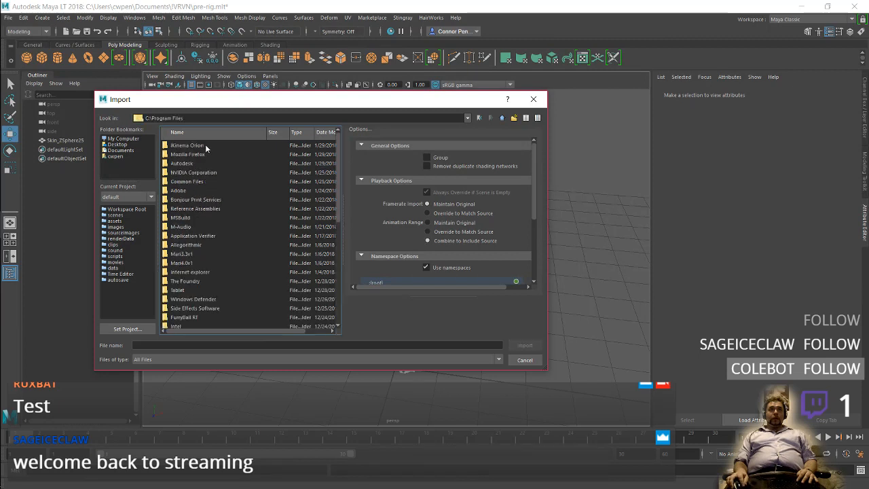
double_click(203, 146)
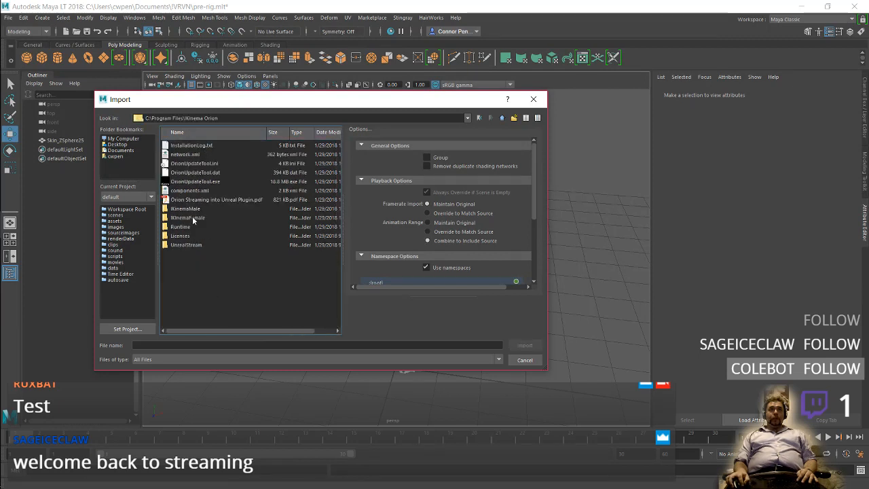
double_click(194, 209)
double_click(190, 155)
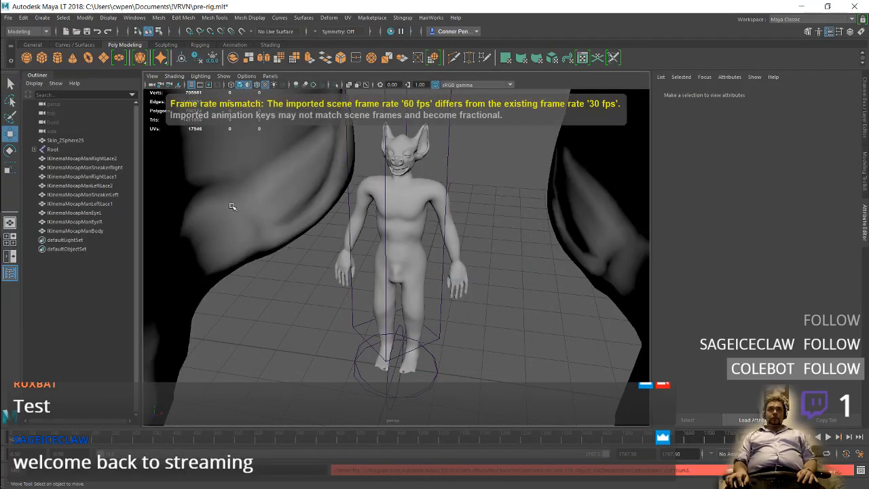
- Compare the size of the Skin_ZSphere25 creature with the imported mocap character's shoes, legs and root joint
scroll(308, 254, down, 5)
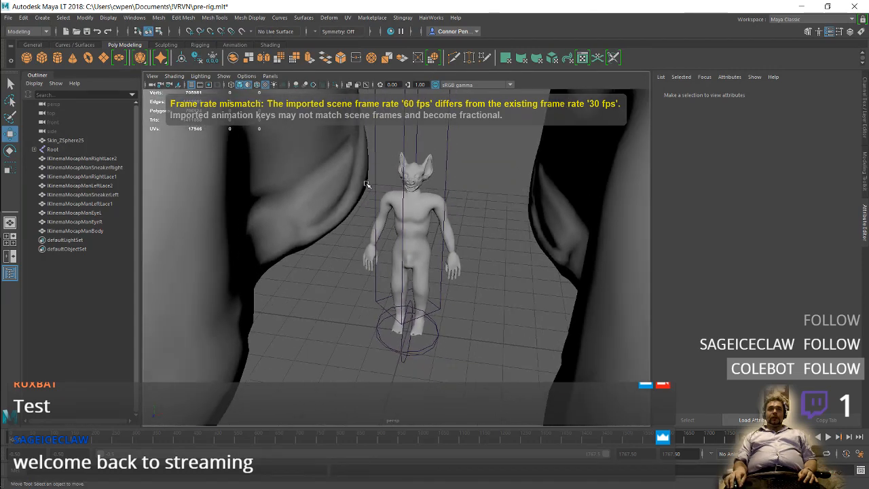
scroll(363, 205, down, 4)
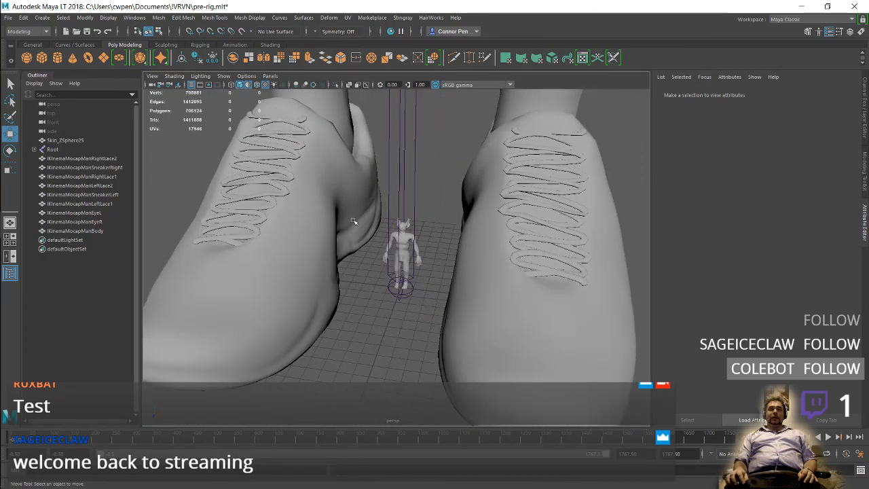
scroll(404, 245, down, 3)
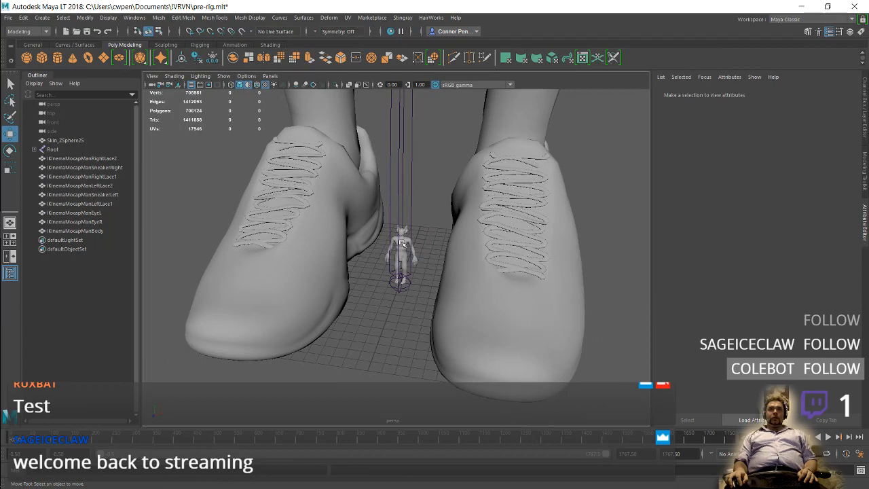
click(401, 242)
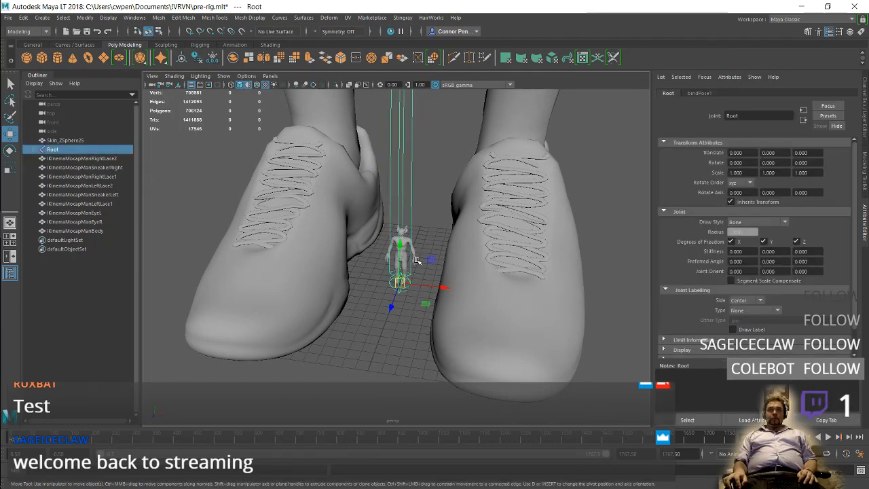
click(416, 261)
scroll(439, 232, down, 5)
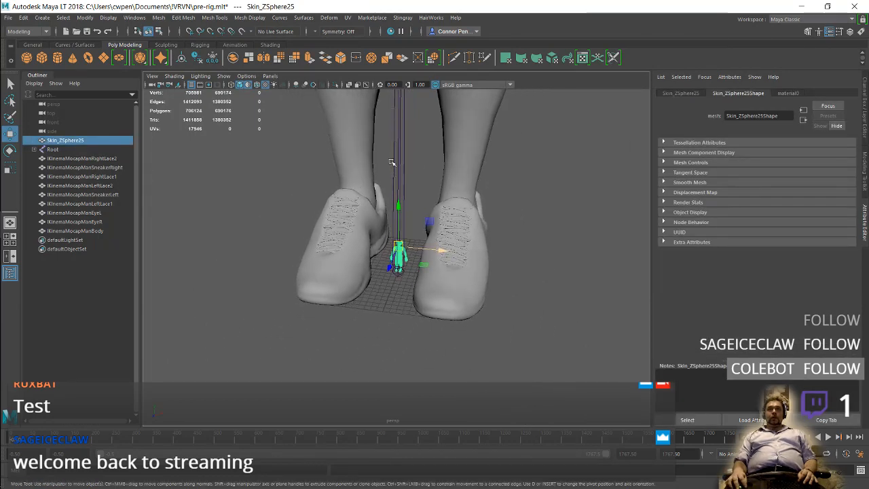
alt+middle_drag(411, 185, 407, 227)
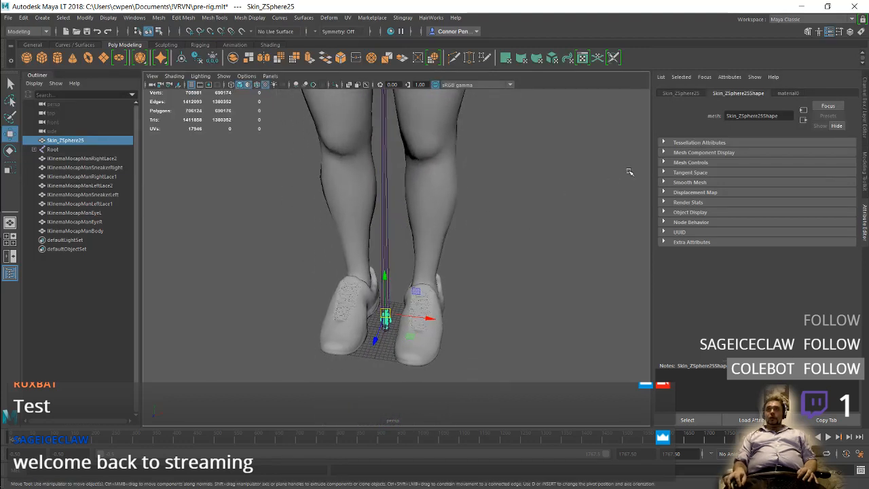
scroll(404, 267, up, 5)
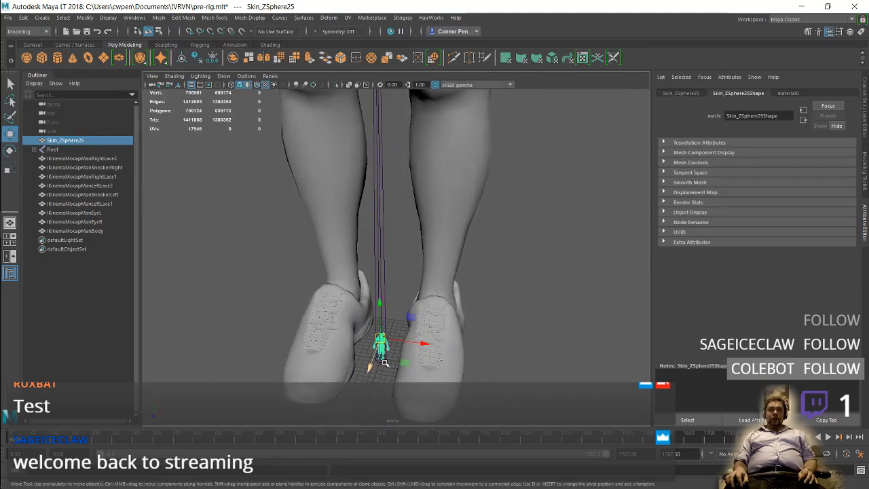
scroll(401, 265, down, 3)
scroll(402, 265, up, 10)
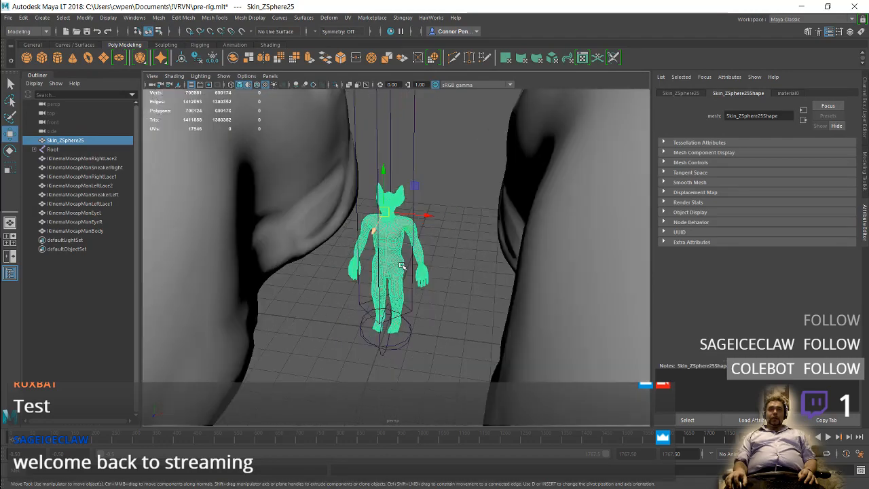
scroll(401, 265, down, 5)
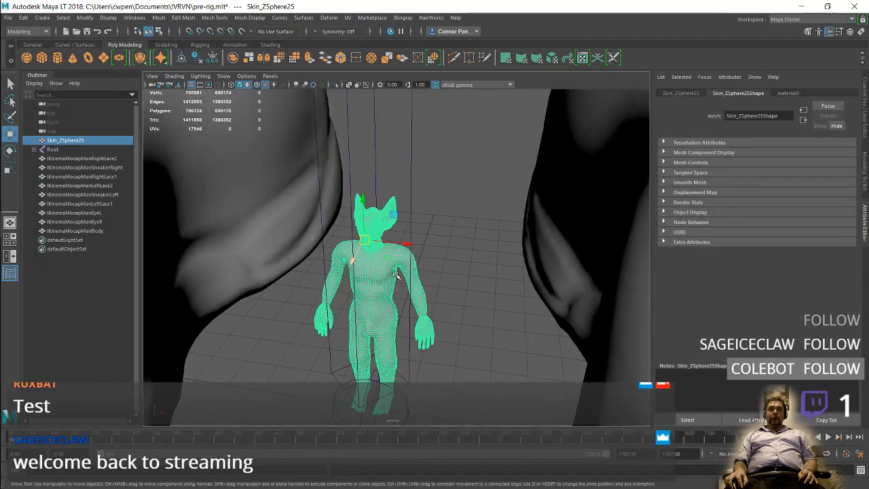
- Scale the Skin_ZSphere25 creature uniformly by setting its X, Y and Z scale to 50
click(429, 249)
alt+drag(429, 250, 451, 243)
click(401, 263)
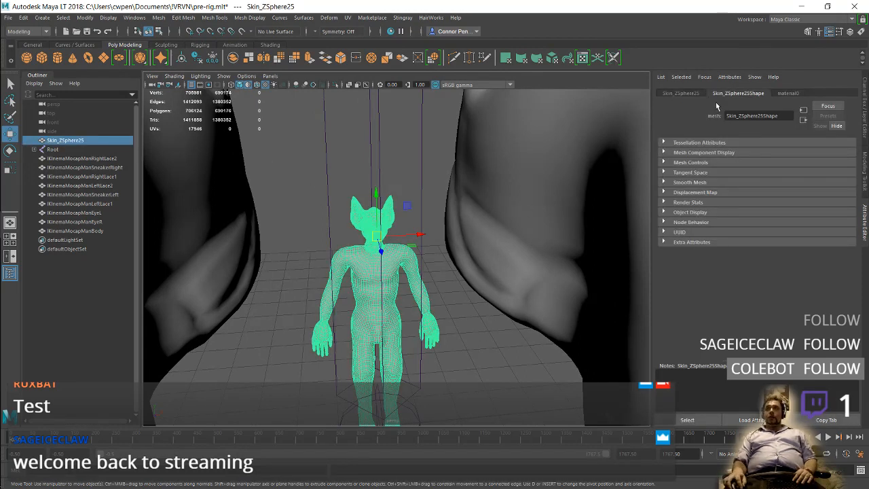
click(681, 93)
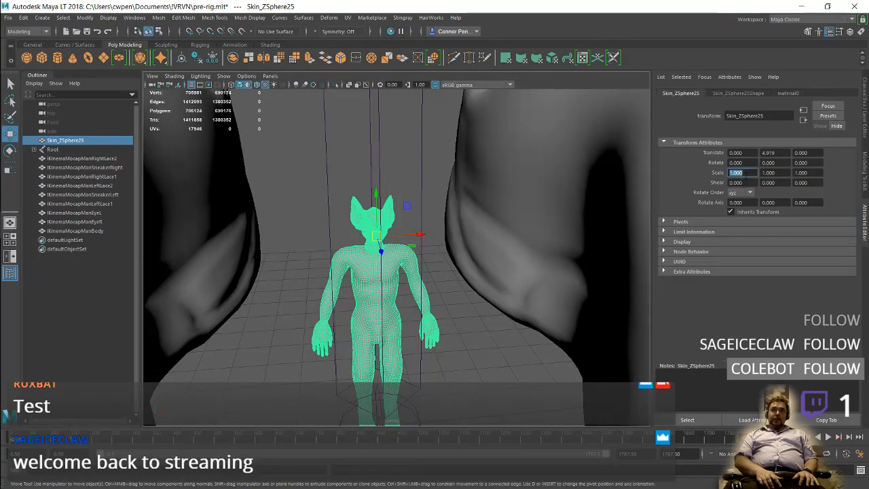
click(744, 173)
text(50)
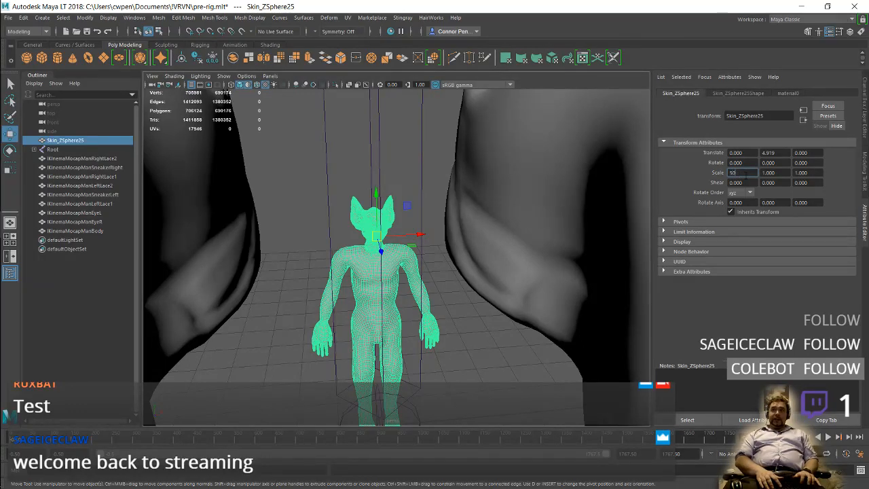
key(Tab)
text(50)
key(Tab)
text(50)
key(Tab)
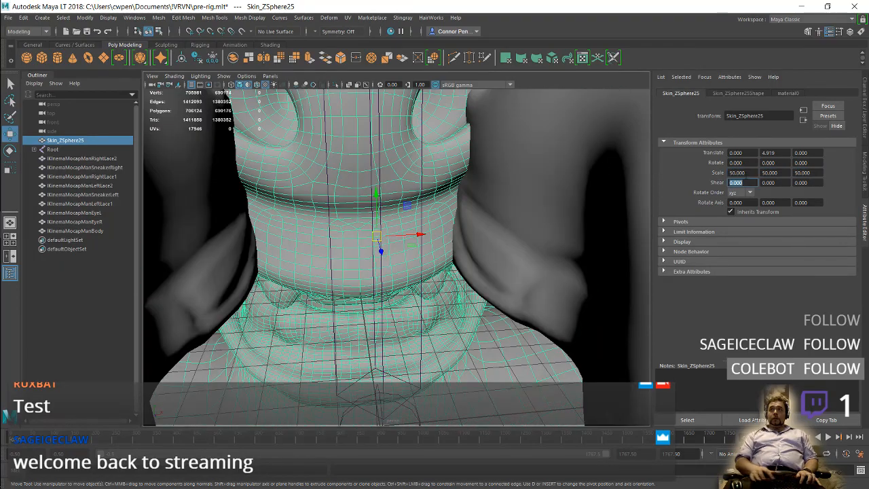
- Compare the enlarged creature with the full imported mocap character from the front and the side
scroll(494, 286, down, 10)
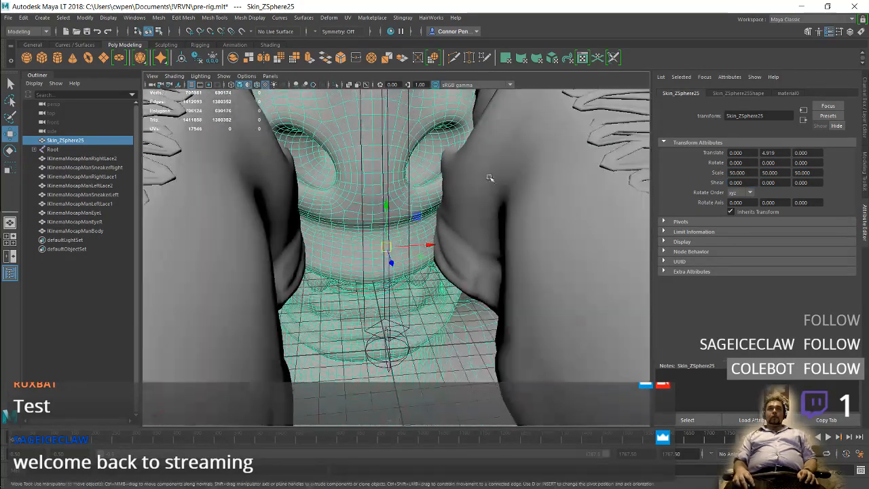
scroll(456, 272, down, 10)
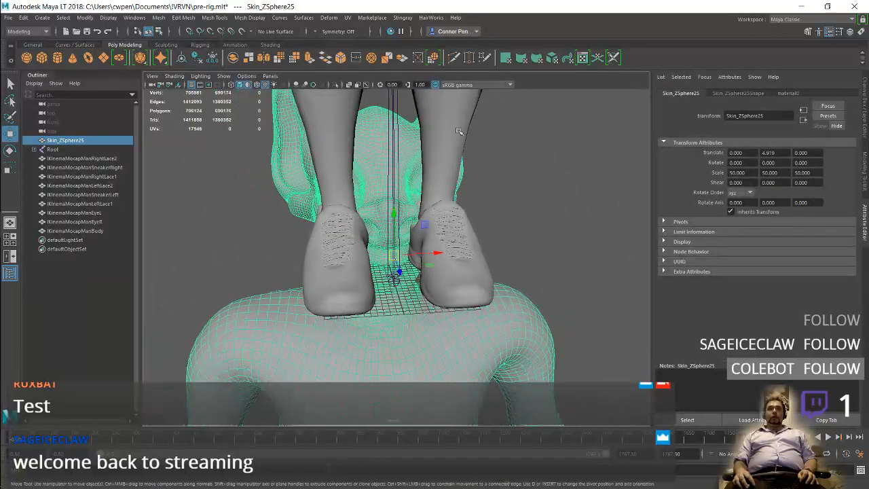
scroll(475, 190, down, 3)
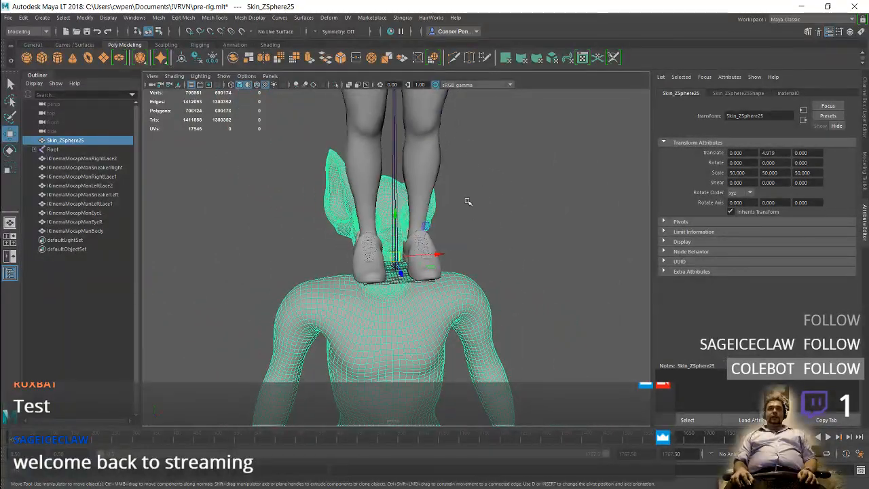
scroll(466, 201, up, 10)
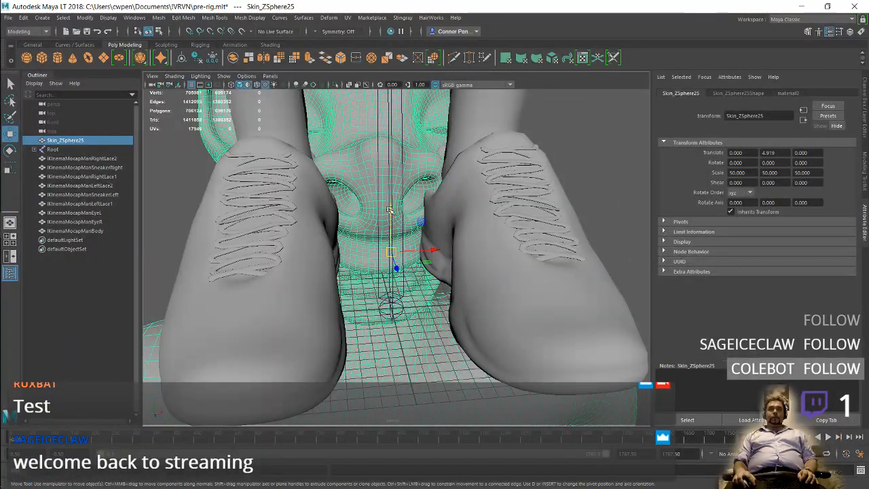
scroll(571, 205, down, 8)
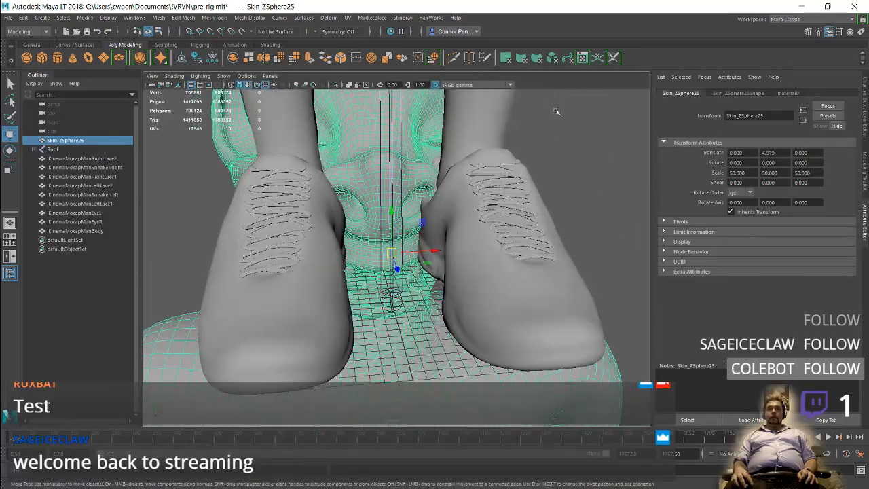
scroll(564, 275, down, 2)
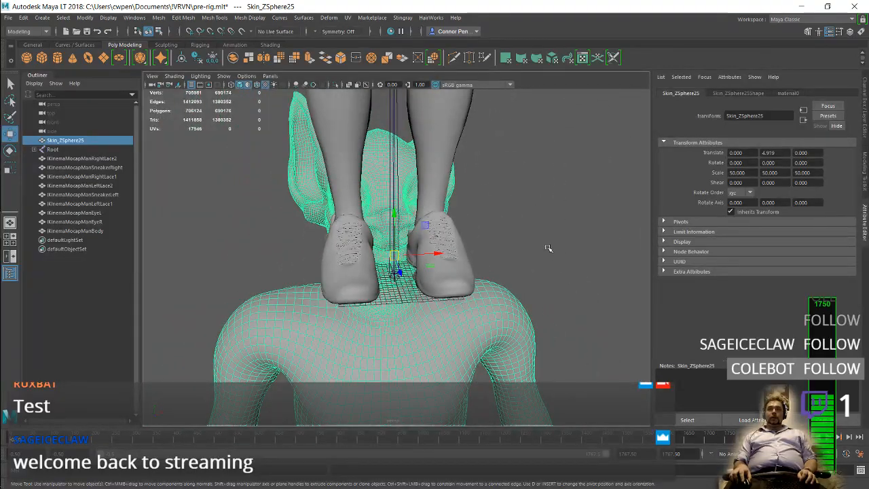
scroll(530, 352, down, 10)
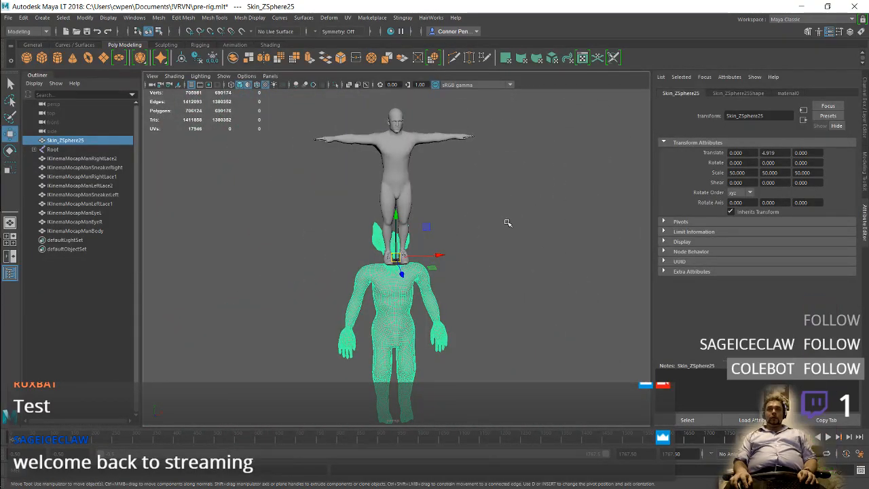
mouse_move(503, 246)
alt+mouse_down()
mouse_move(415, 243)
mouse_move(518, 242)
mouse_move(509, 240)
alt+mouse_up()
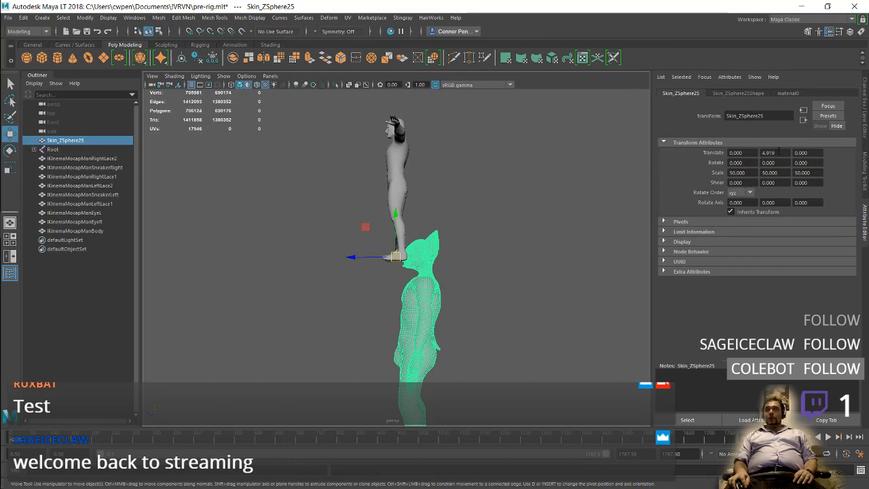
- Raise the creature beside the mocap character, trying Y translations of 10 and 100 and settling on 200
click(775, 152)
text(10)
key(Tab)
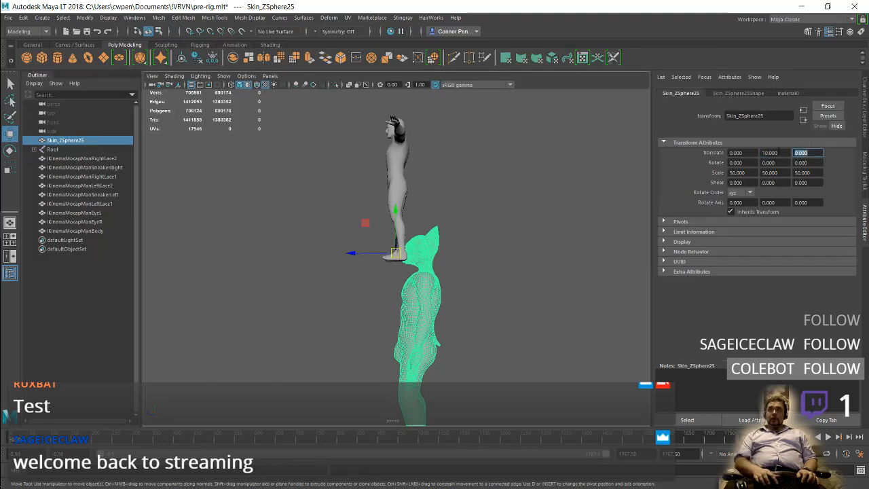
text(100)
key(Tab)
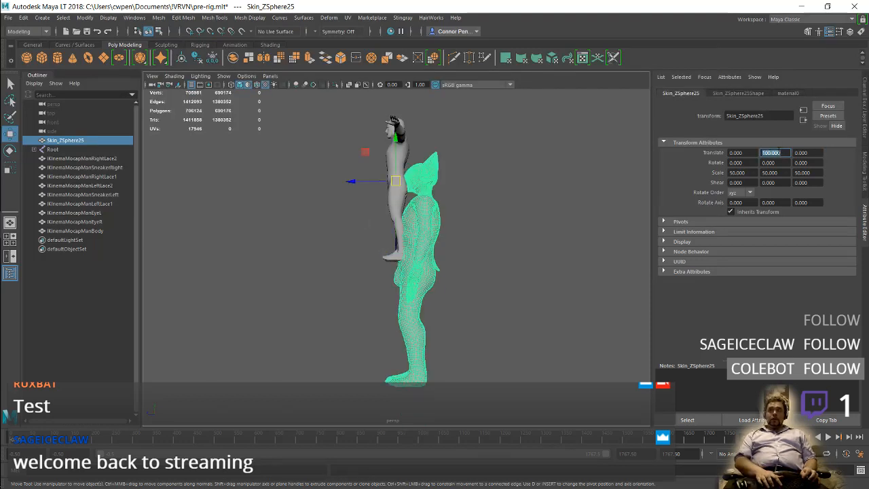
text(200)
key(Tab)
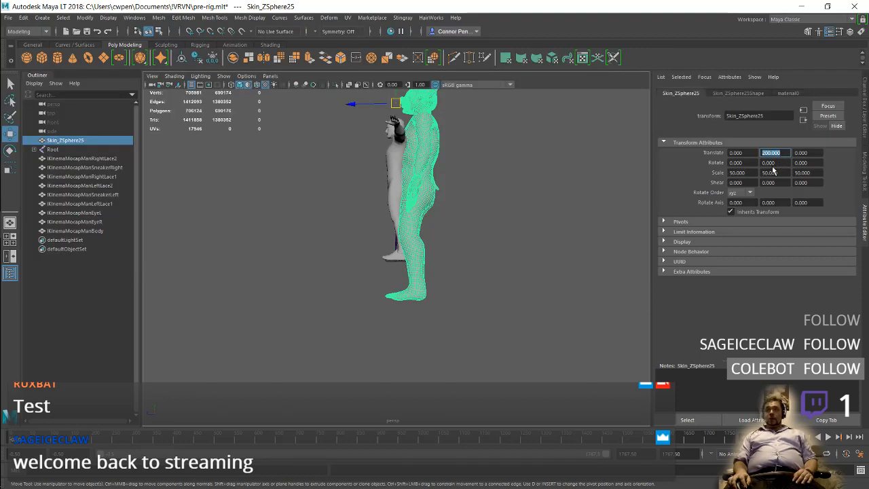
- Shrink the creature uniformly with the Scale tool to about 38.9 to approximate the mocap character's height
alt+middle_drag(307, 161, 311, 283)
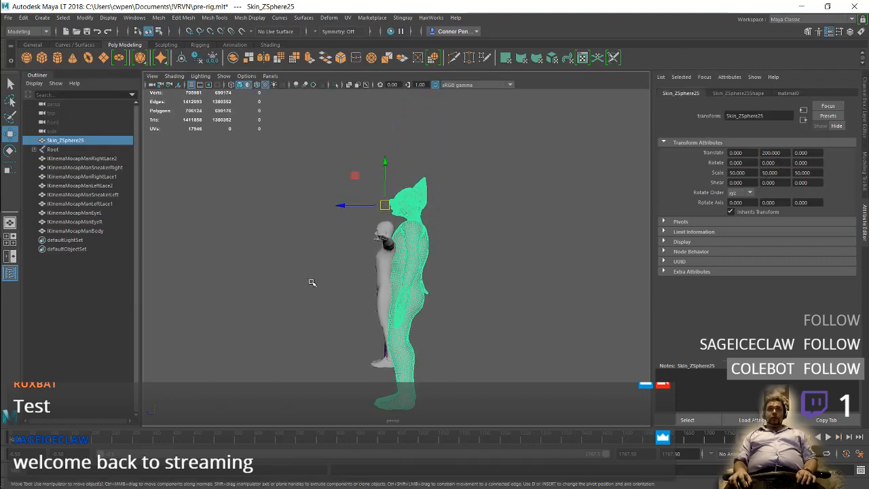
key(q)
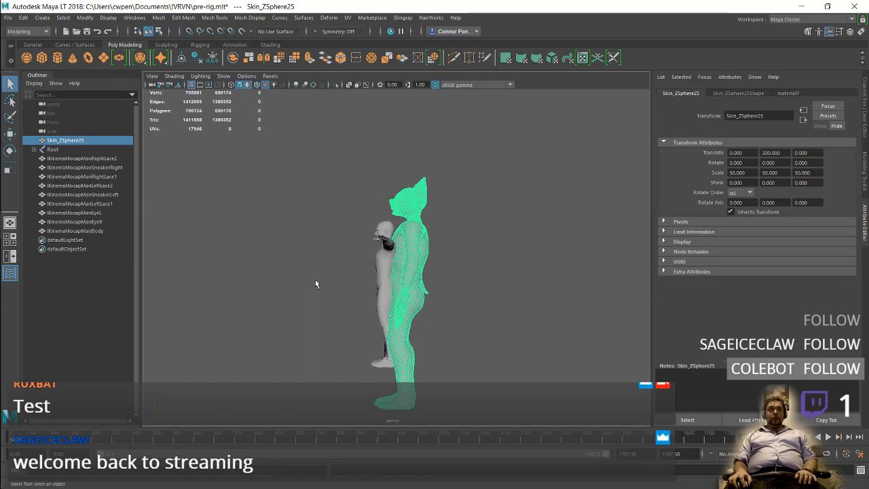
key(w)
key(e)
key(r)
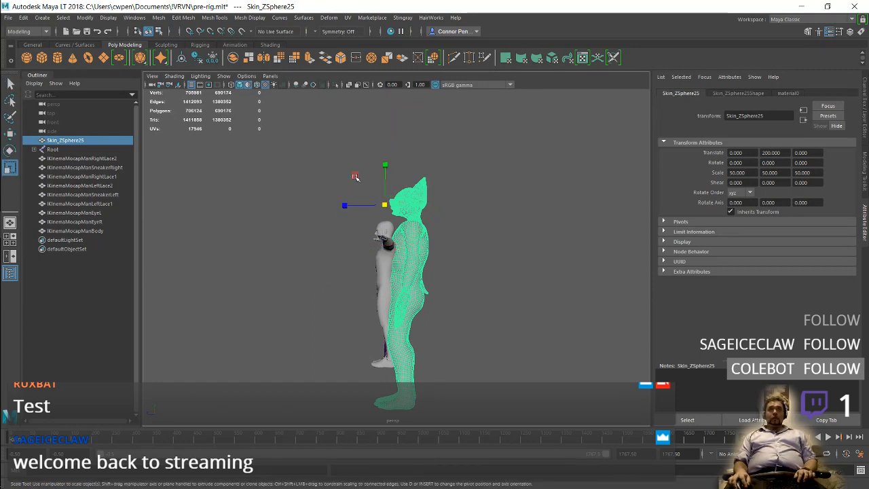
drag(384, 205, 337, 230)
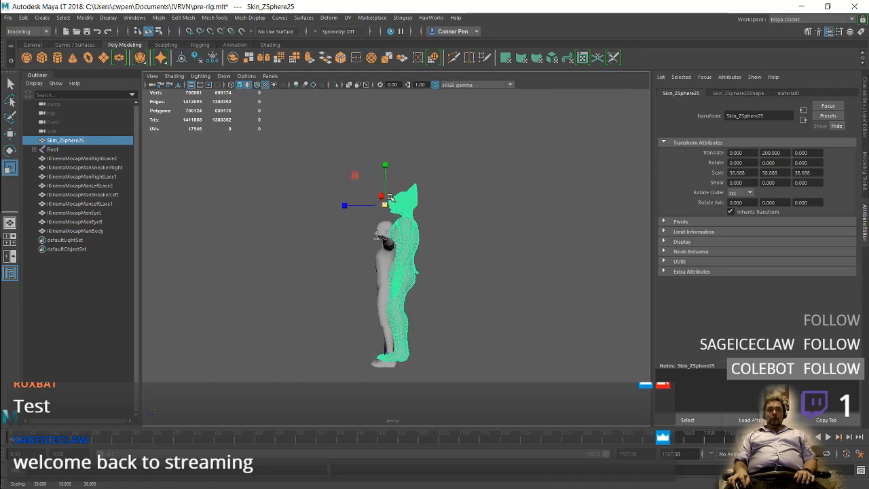
- Lower the creature to a Y translation of about 178.3 and scale it uniformly to about 35.9
key(w)
drag(385, 166, 383, 187)
key(e)
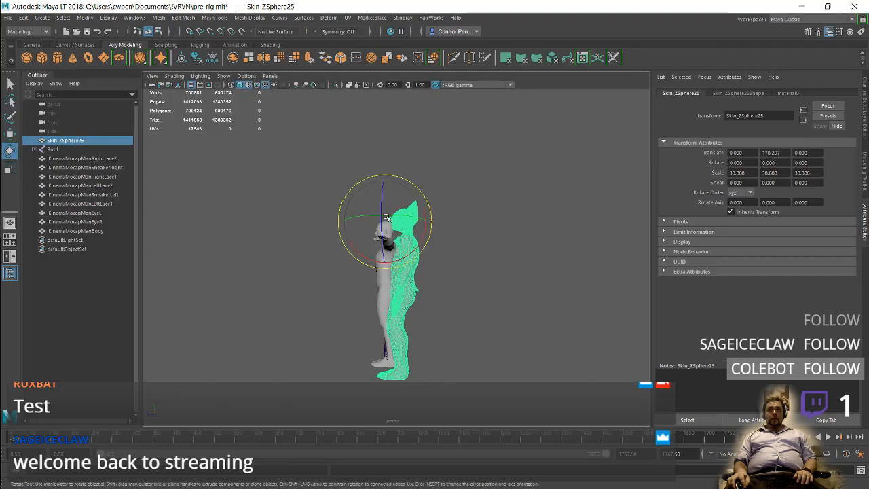
key(r)
drag(384, 222, 368, 188)
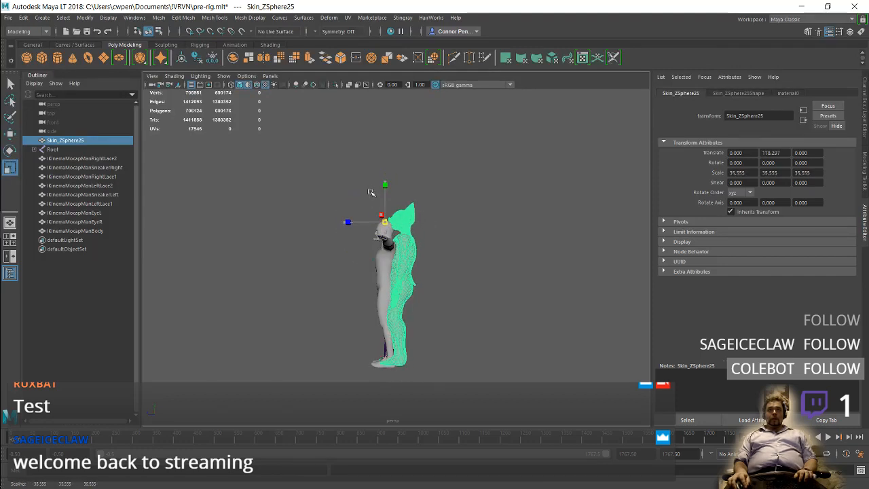
alt+drag(363, 198, 328, 269)
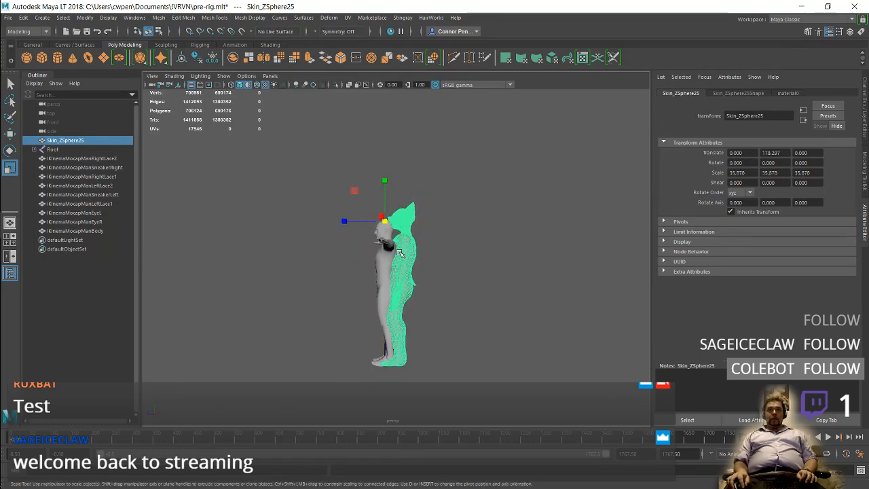
- Shrink the creature uniformly to about 30, judging its proportions against the mocap character's upper body
alt+right_drag(330, 272, 369, 382)
alt+middle_drag(424, 321, 558, 184)
alt+middle_drag(543, 246, 426, 342)
alt+middle_drag(374, 261, 399, 334)
alt+middle_drag(425, 252, 444, 246)
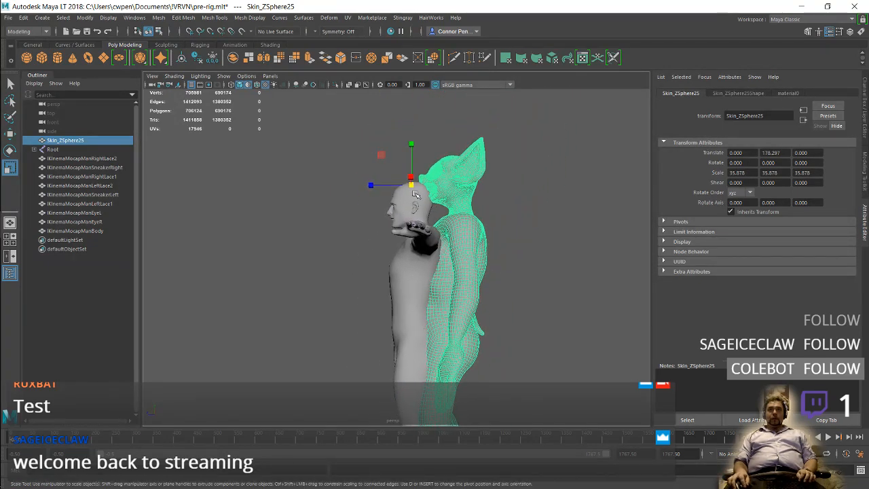
drag(412, 187, 339, 217)
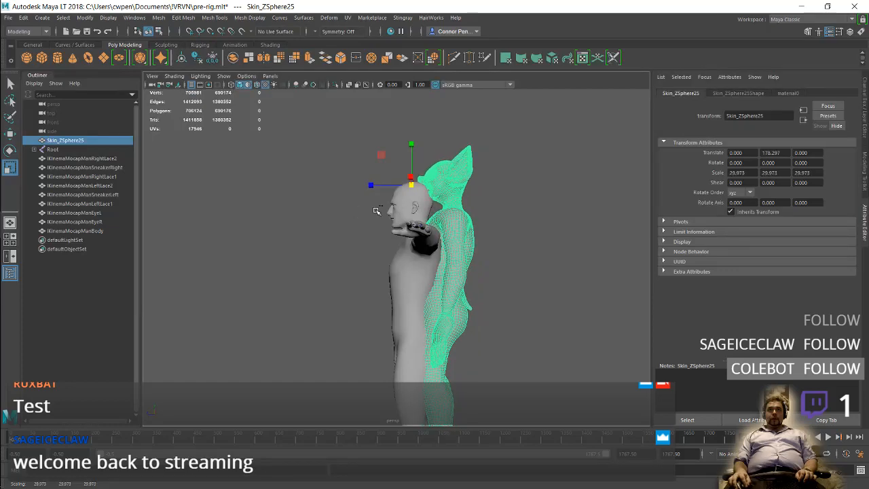
- Move the creature onto the mocap character, at a Y translation of about 165.7 and Z of about 14.7
alt+drag(446, 216, 343, 176)
key(w)
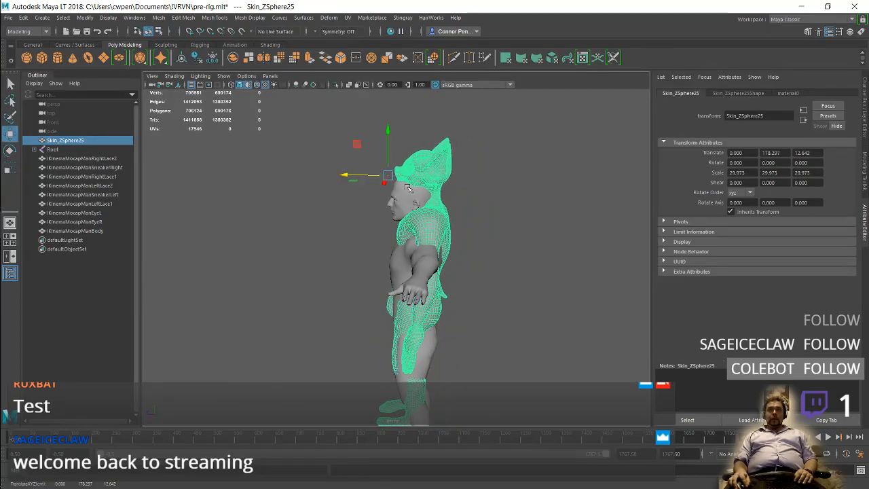
drag(387, 125, 384, 156)
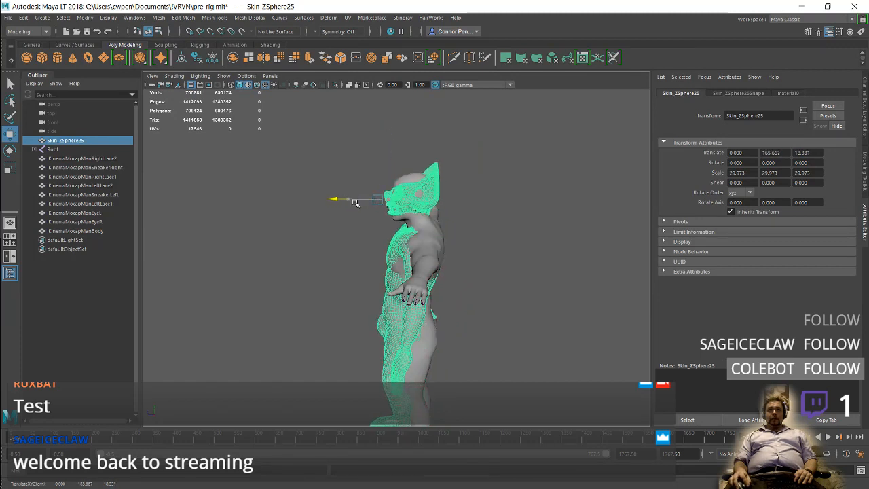
drag(365, 202, 488, 245)
alt+middle_drag(493, 288, 497, 243)
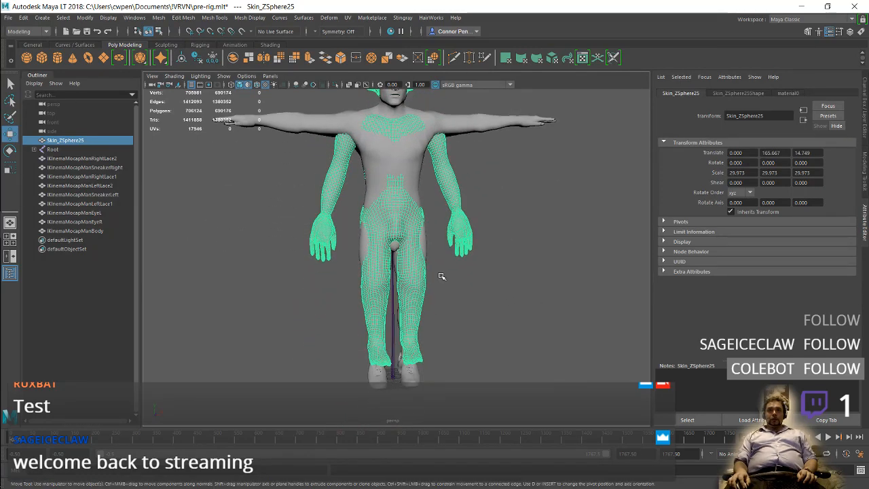
- Check the overlap from the front and side, and move the creature along X to stand beside the mocap character
alt+drag(441, 276, 446, 239)
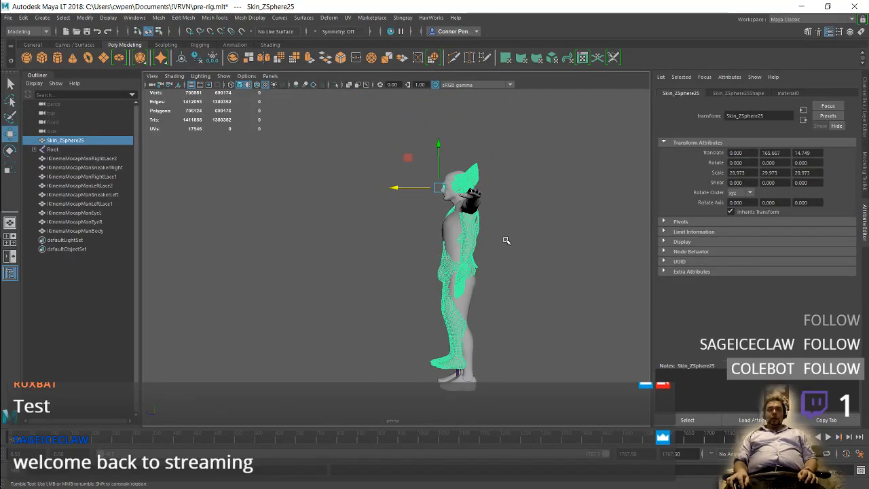
alt+drag(505, 240, 465, 242)
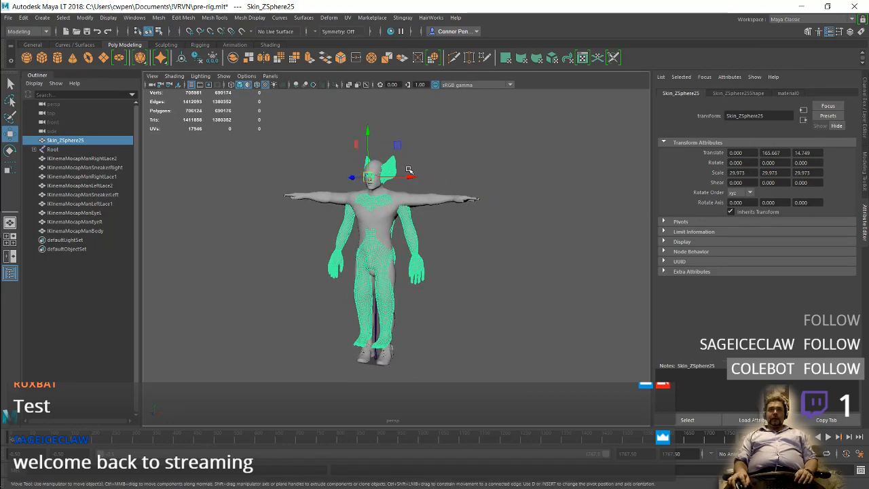
drag(409, 176, 567, 176)
- Switch to the Animation menu set and expand the mocap character's Root joint hierarchy down to the children of Hips
click(379, 212)
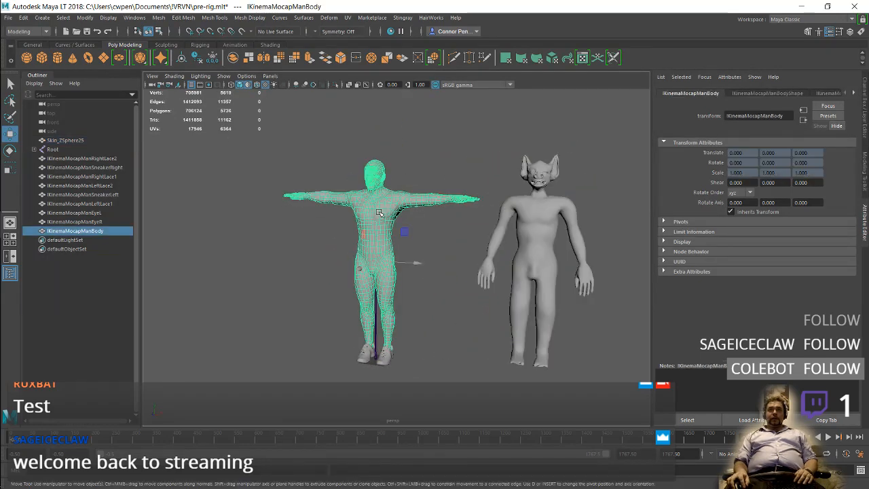
click(52, 150)
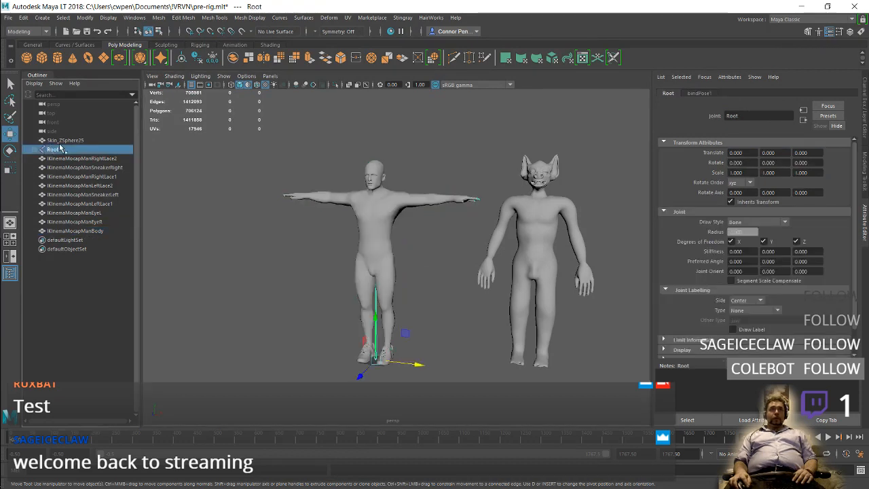
click(27, 32)
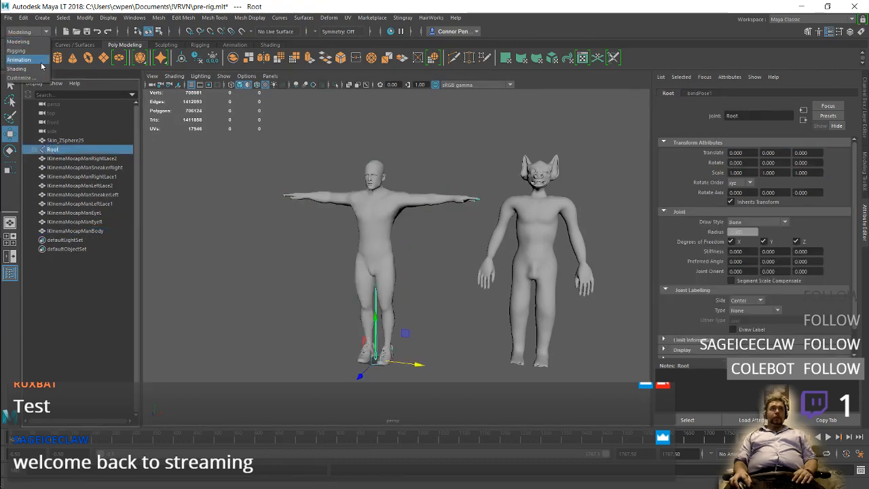
click(42, 60)
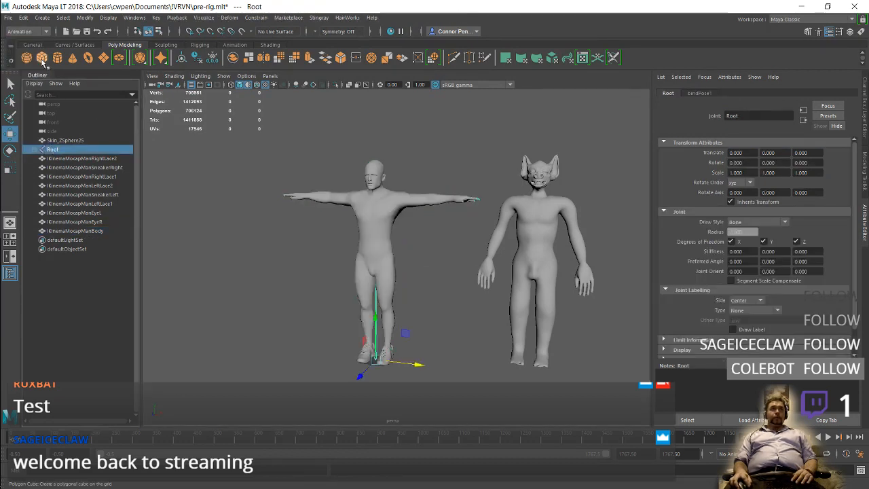
click(36, 149)
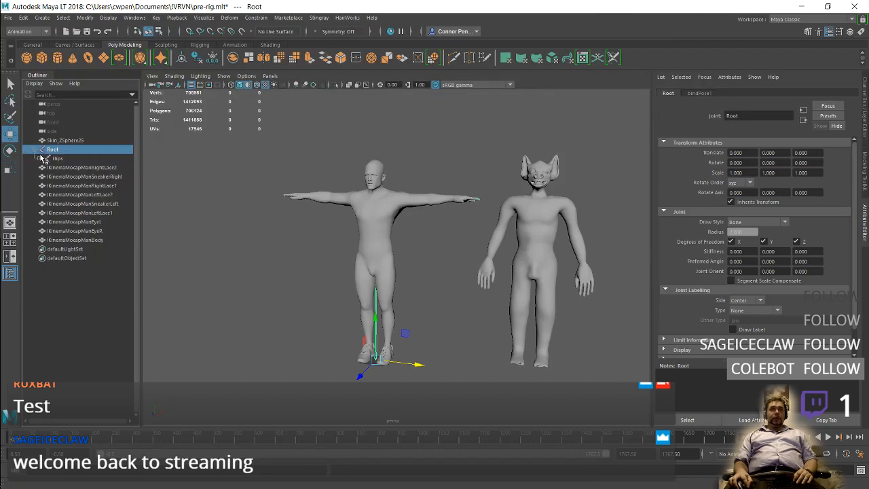
click(40, 158)
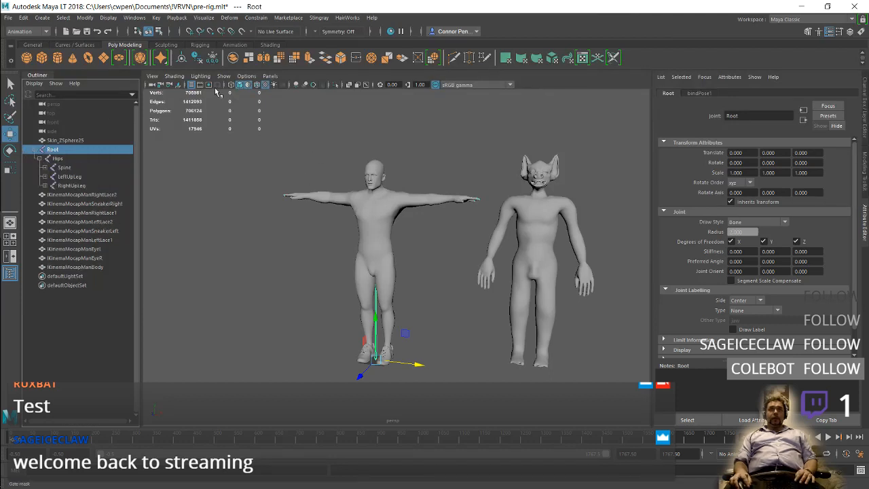
- Display both characters in wireframe so the skeleton inside the mocap character can be examined from the front
alt+drag(349, 238, 322, 202)
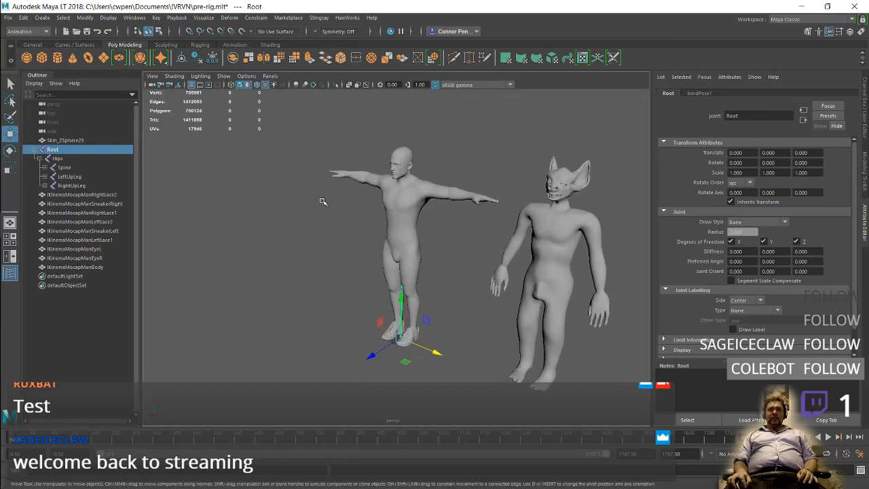
click(257, 85)
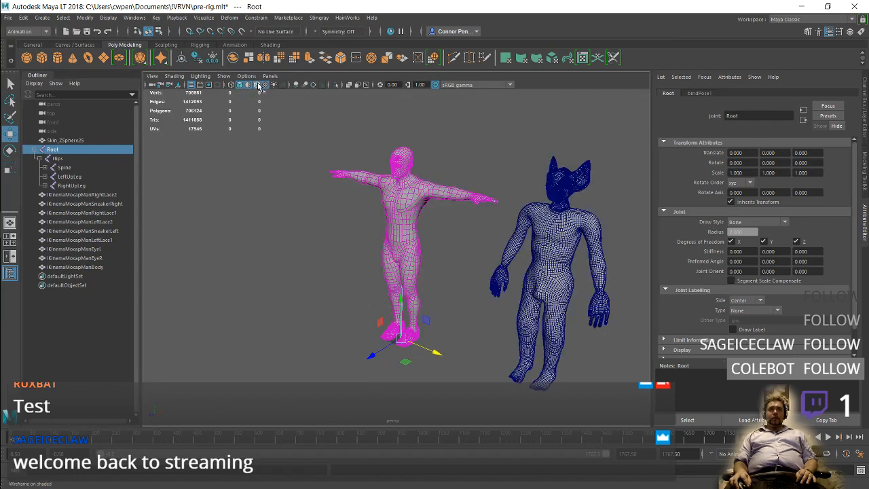
click(258, 85)
click(249, 85)
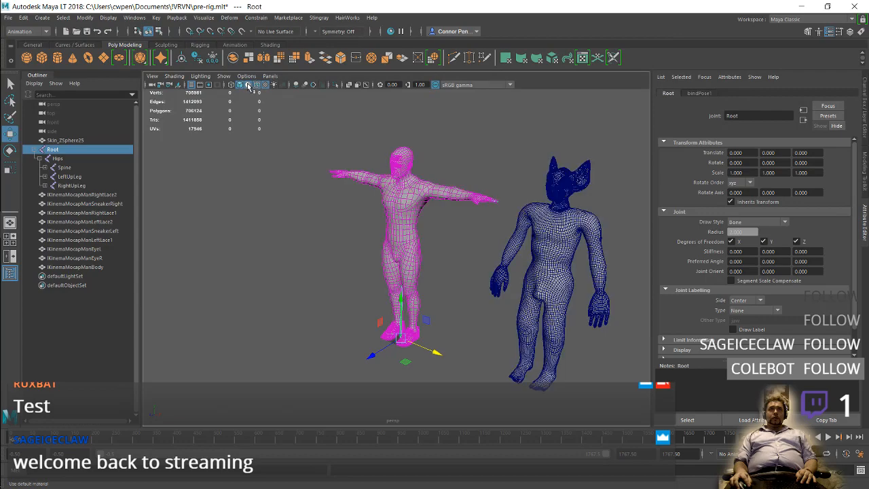
alt+drag(319, 169, 398, 232)
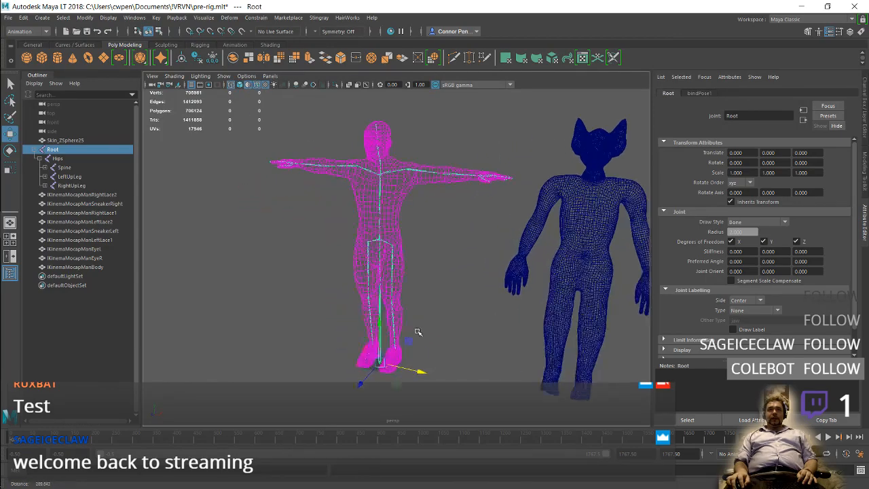
alt+right_drag(398, 232, 428, 298)
alt+middle_drag(448, 230, 453, 266)
alt+drag(453, 266, 418, 235)
alt+middle_drag(418, 235, 378, 250)
alt+drag(401, 251, 418, 245)
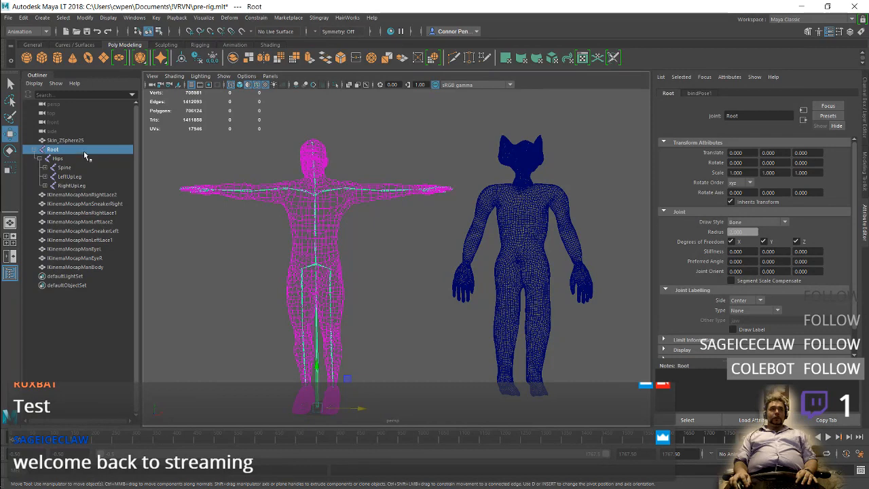
- Delete all the IKinemaMocapMan meshes, from RightLace2 through Body, keeping only the Root skeleton
click(86, 267)
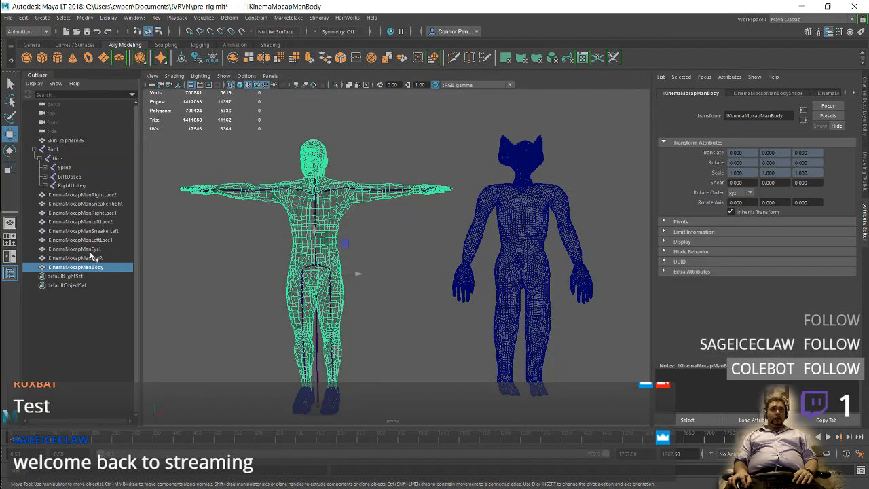
click(93, 258)
click(87, 269)
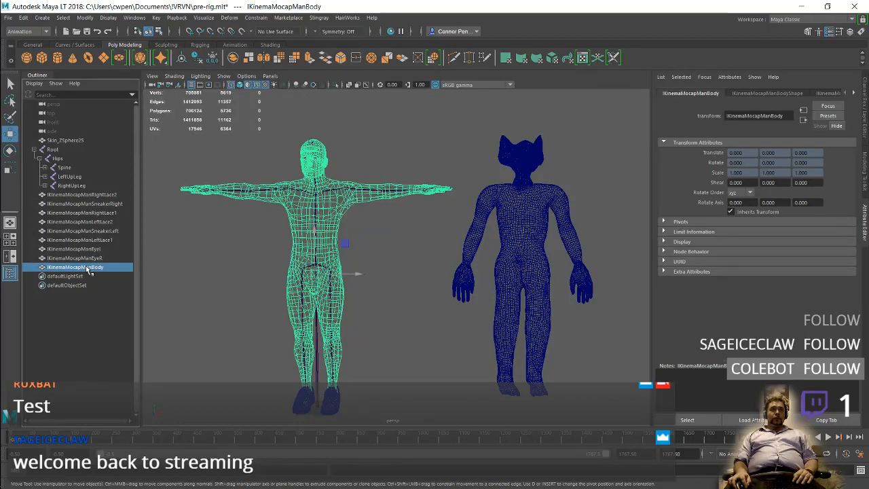
click(82, 259)
click(82, 267)
click(93, 194)
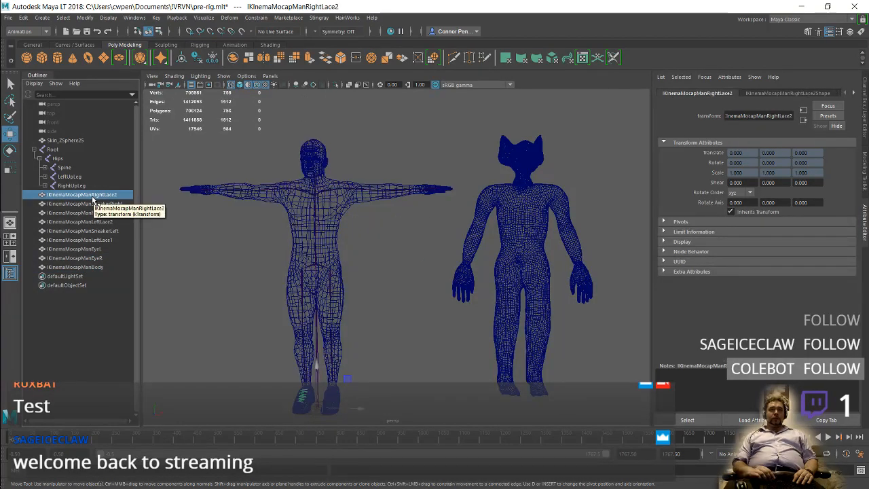
click(94, 196)
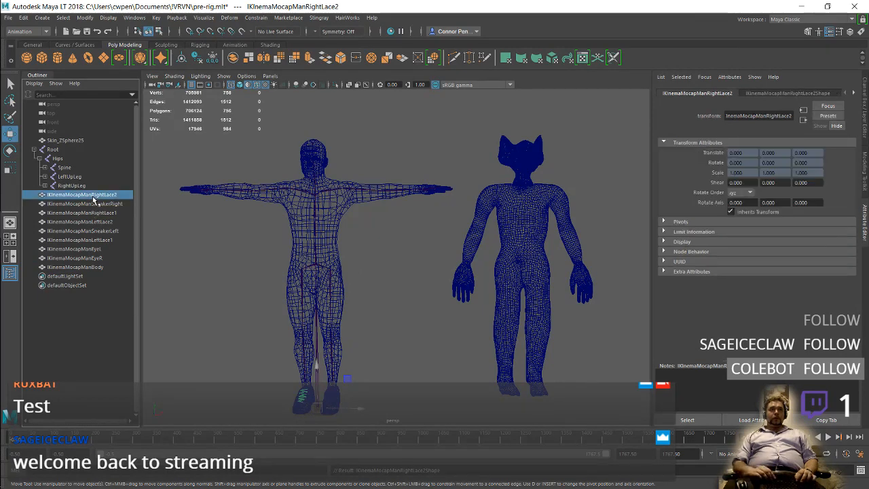
shift+click(90, 266)
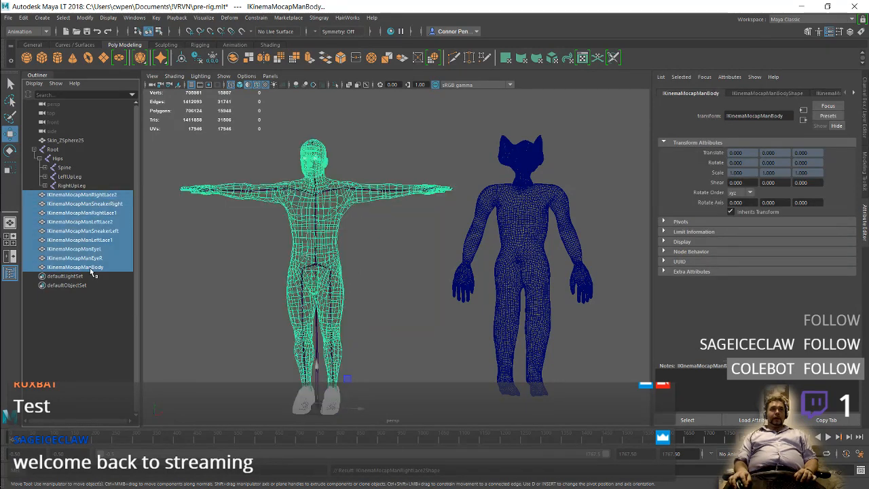
key(Delete)
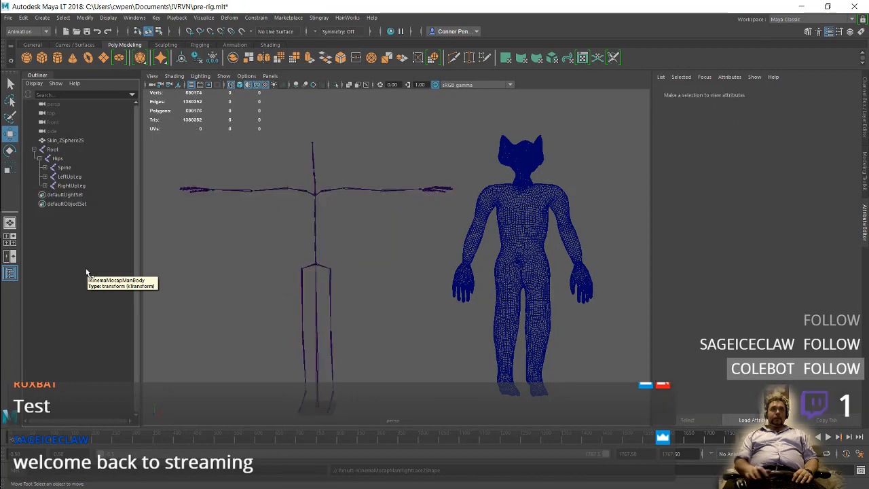
- Move the Skin_ZSphere25 creature along X onto the remaining skeleton and check the alignment from several angles
click(517, 222)
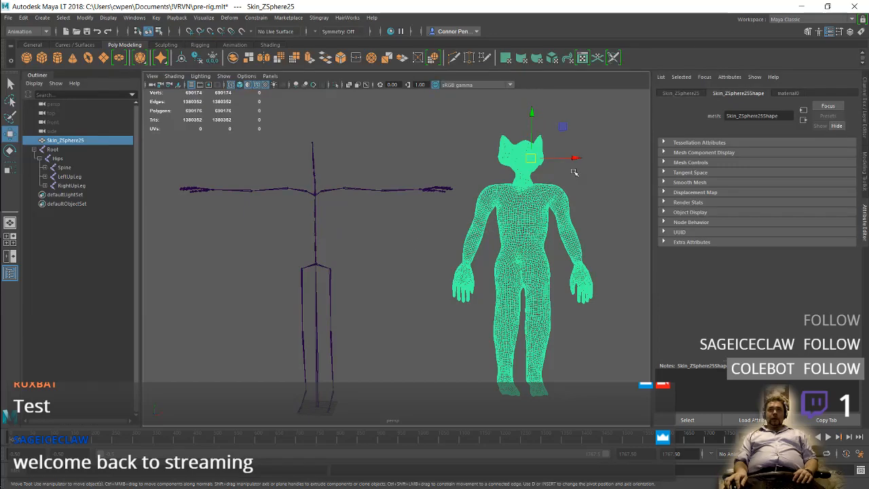
drag(574, 172, 360, 171)
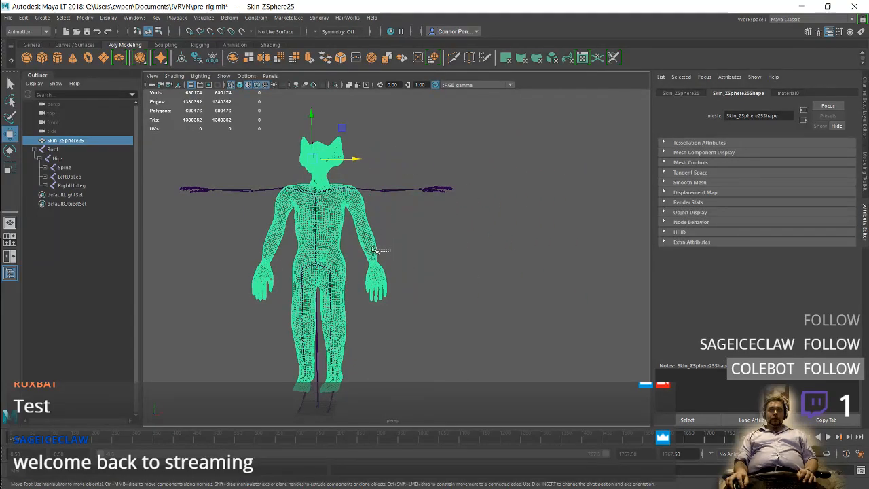
click(424, 241)
alt+drag(417, 237, 350, 245)
alt+drag(460, 236, 323, 212)
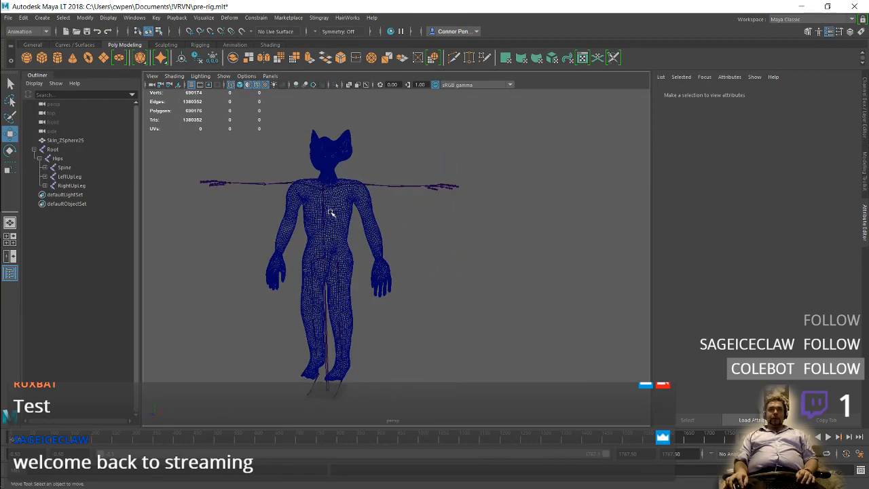
- With the creature selected, switch to the Rigging menu set and open the HumanIK character tools
click(353, 219)
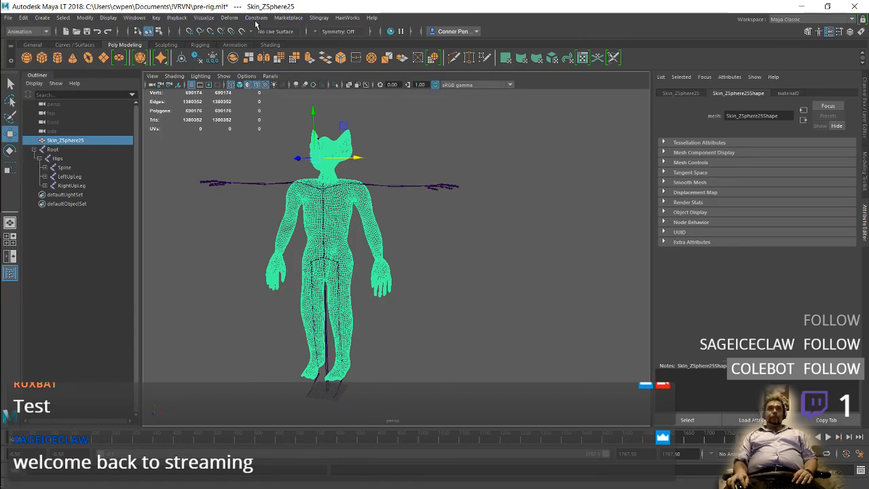
click(318, 18)
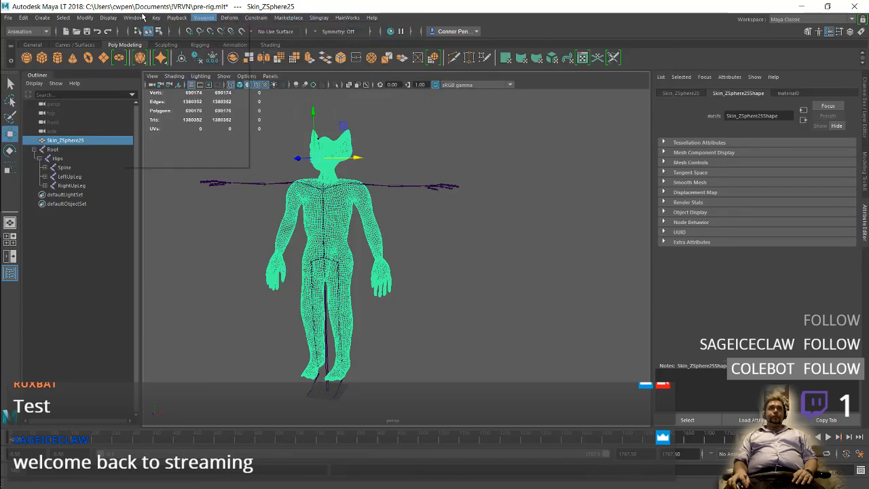
click(27, 31)
click(24, 51)
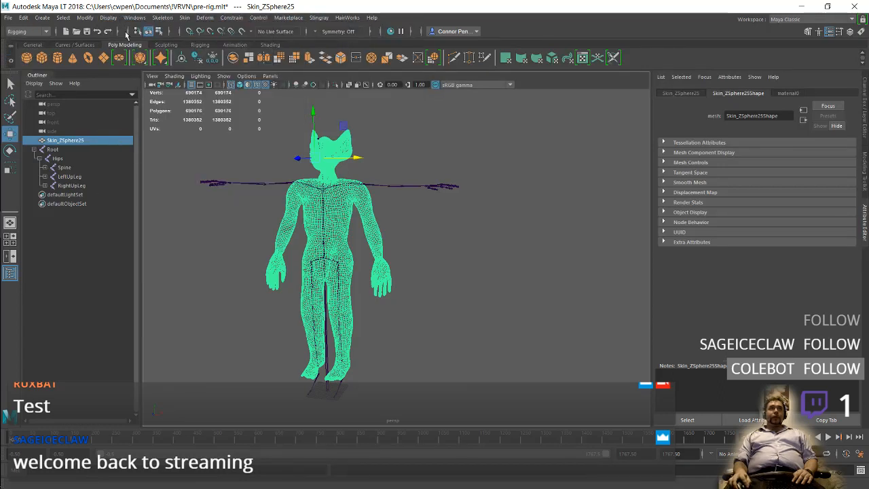
click(175, 18)
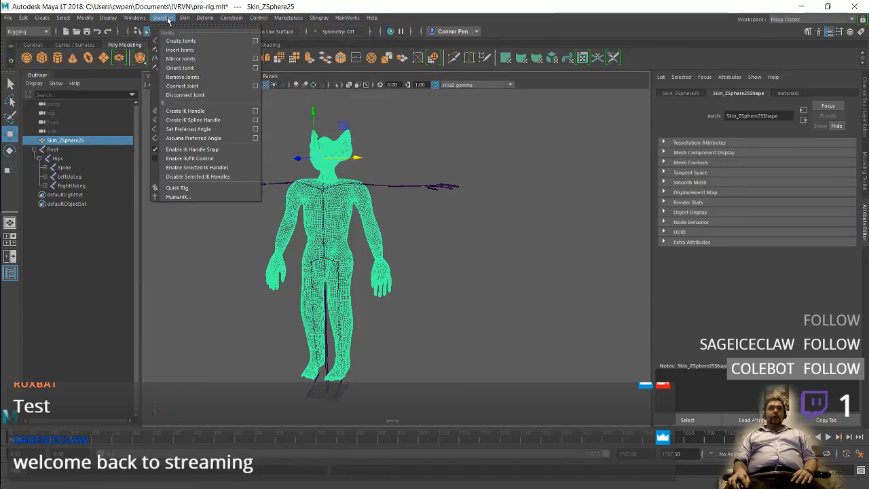
click(202, 197)
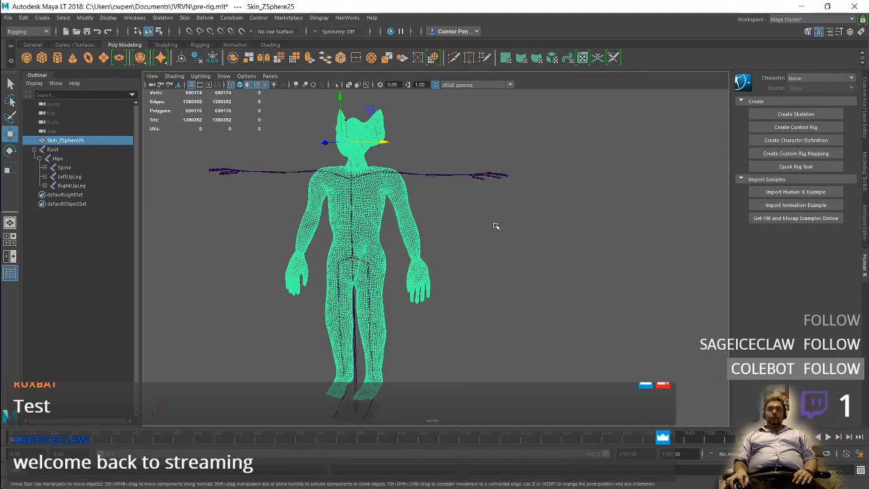
- Try moving the creature aside along X and creating a default HumanIK skeleton, and undo both changes
alt+drag(486, 221, 463, 224)
alt+middle_drag(471, 222, 448, 225)
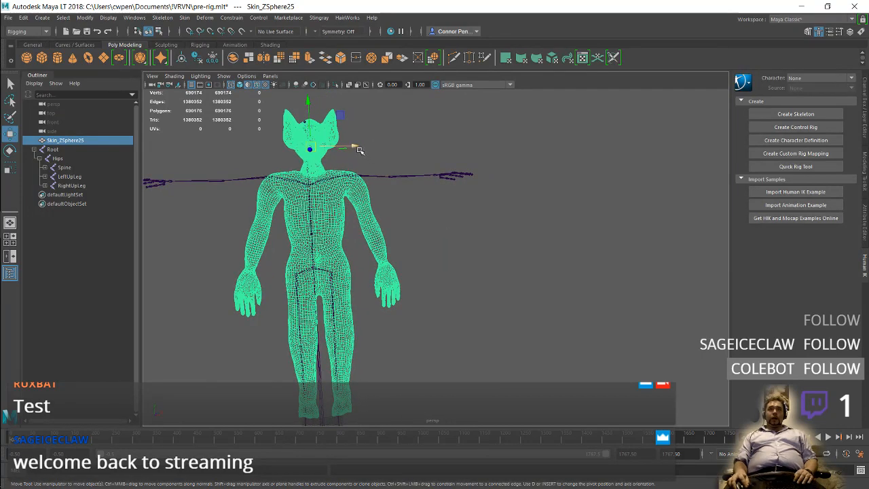
drag(360, 150, 649, 150)
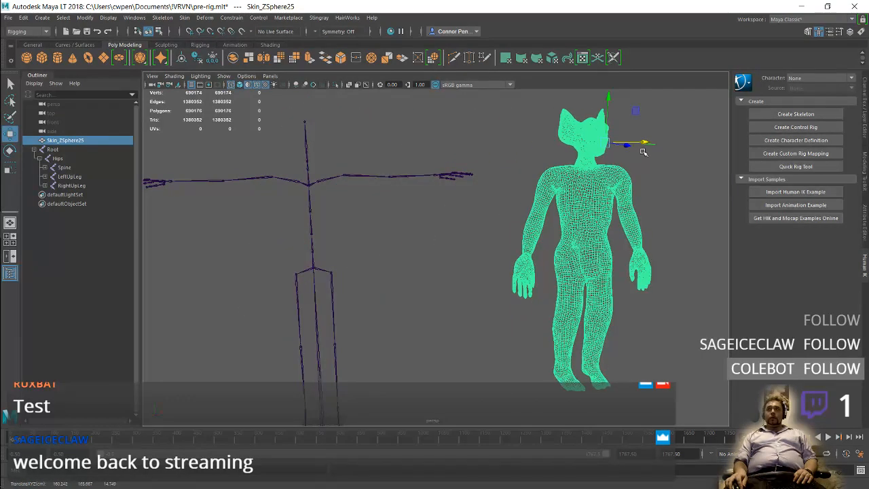
click(785, 115)
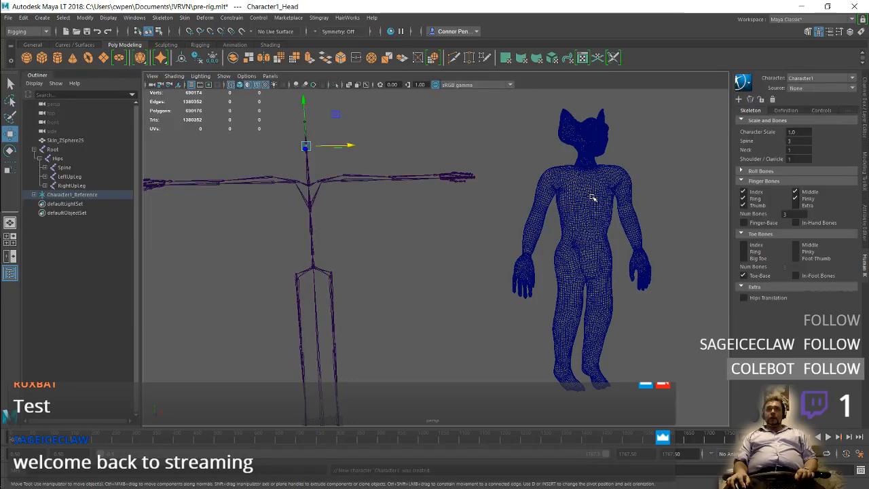
key(ctrl+z)
key(ctrl+z)
key(ctrl+z)
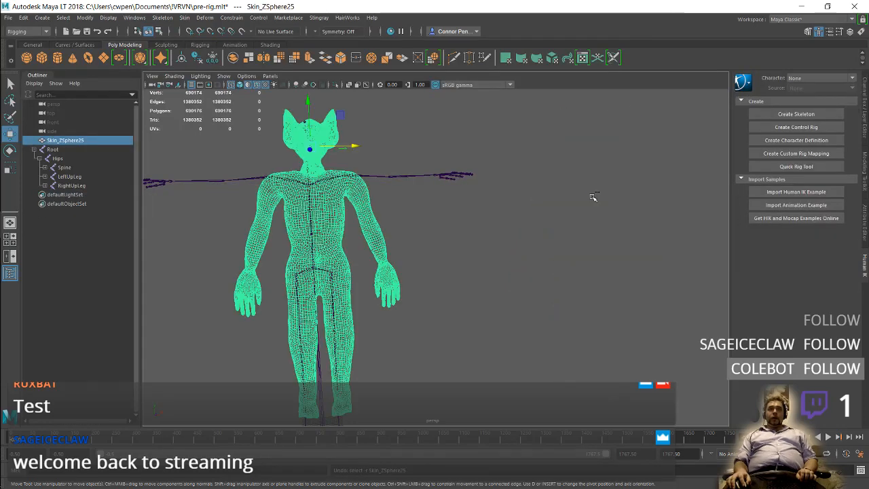
- Move the Skin_ZSphere25 creature along X away from the imported skeleton and auto-rig it with the one-click Quick Rig tool
click(511, 224)
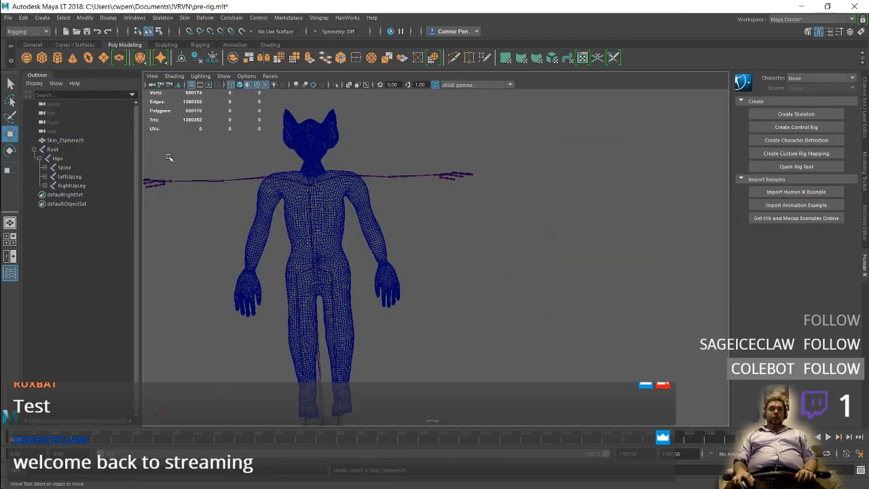
click(334, 205)
drag(352, 144, 671, 143)
click(789, 167)
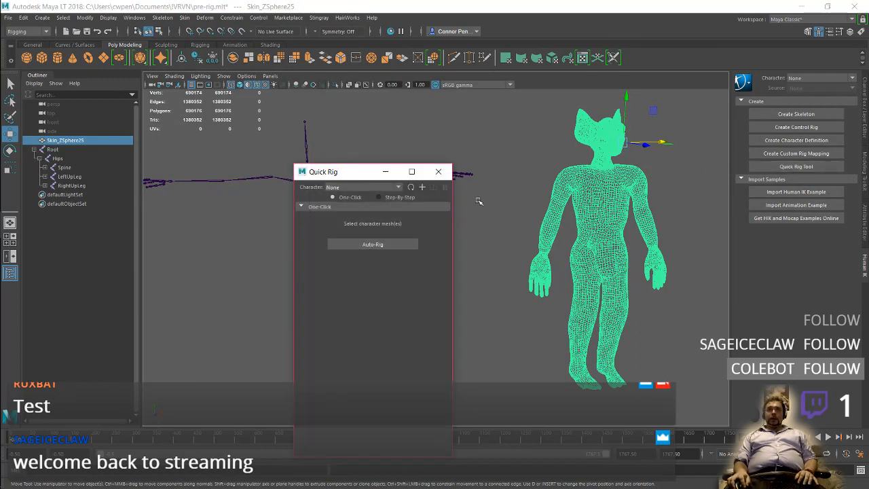
click(378, 246)
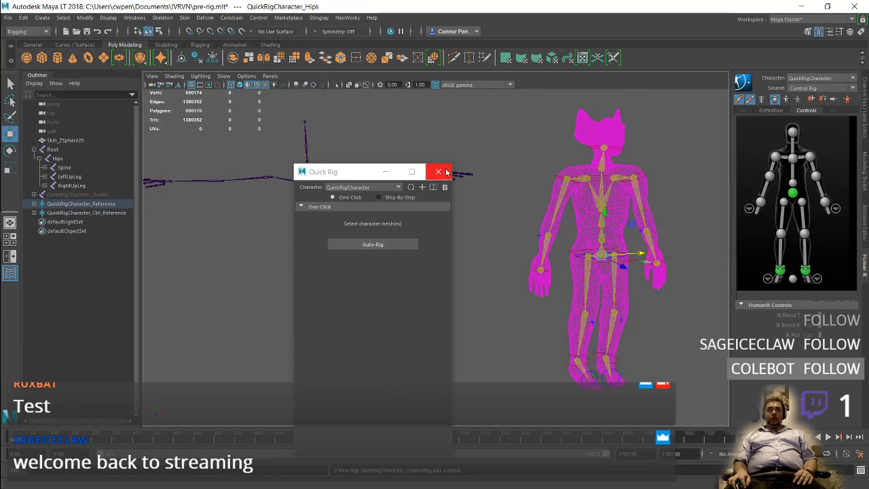
click(440, 172)
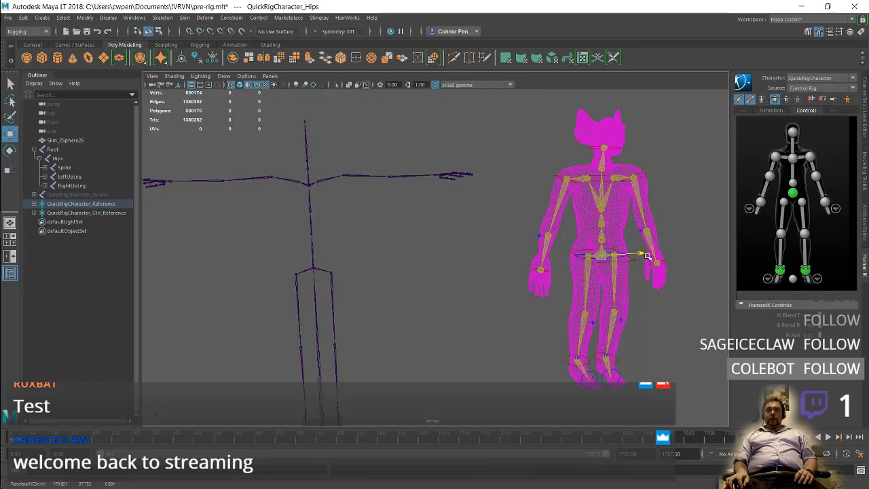
- Try to move the generated hips joint, and select the creature's whole control rig
mouse_move(648, 257)
mouse_down()
mouse_move(618, 256)
mouse_move(638, 250)
mouse_up()
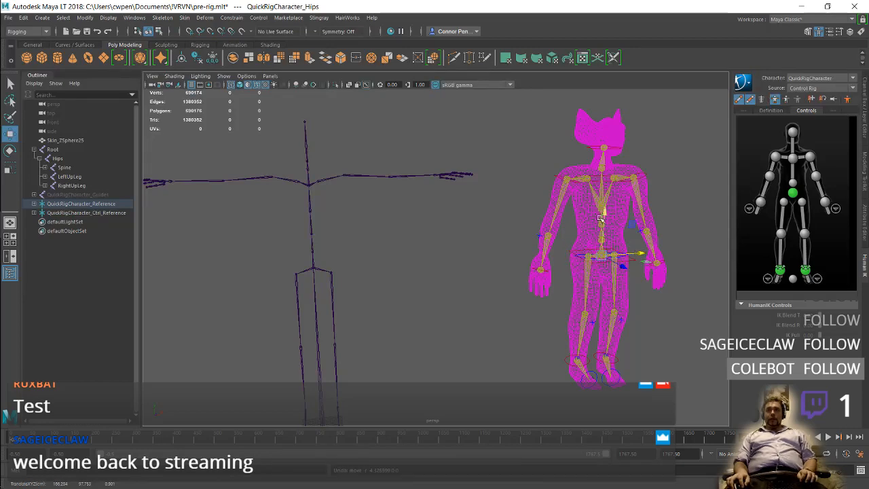
click(588, 131)
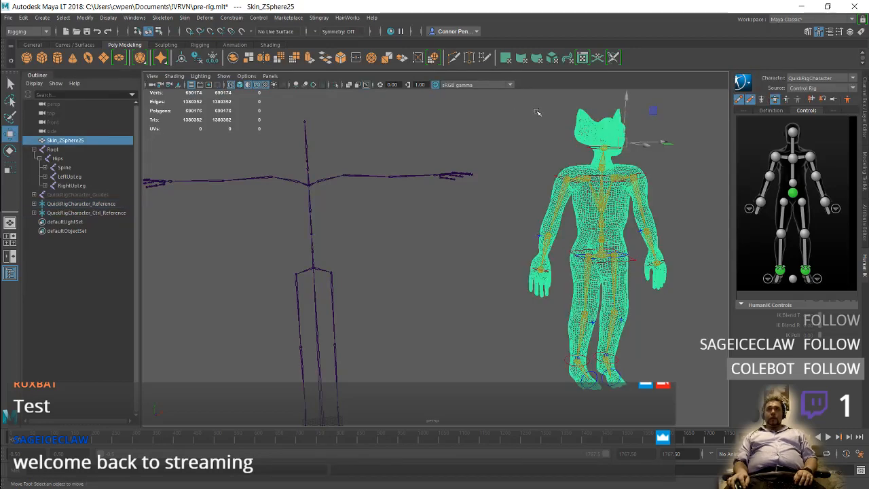
drag(531, 103, 678, 385)
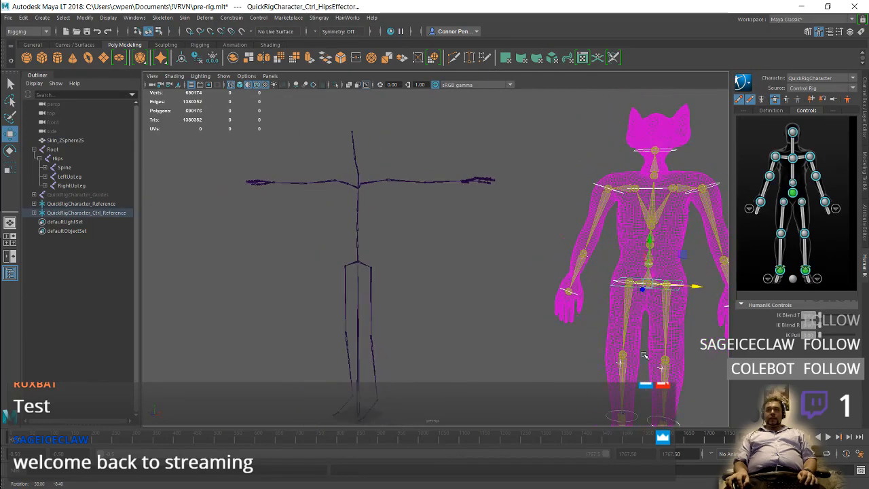
- Rotate the control rig's left and right shoulder effectors to raise both arms horizontally into a T-pose
alt+drag(563, 338, 408, 264)
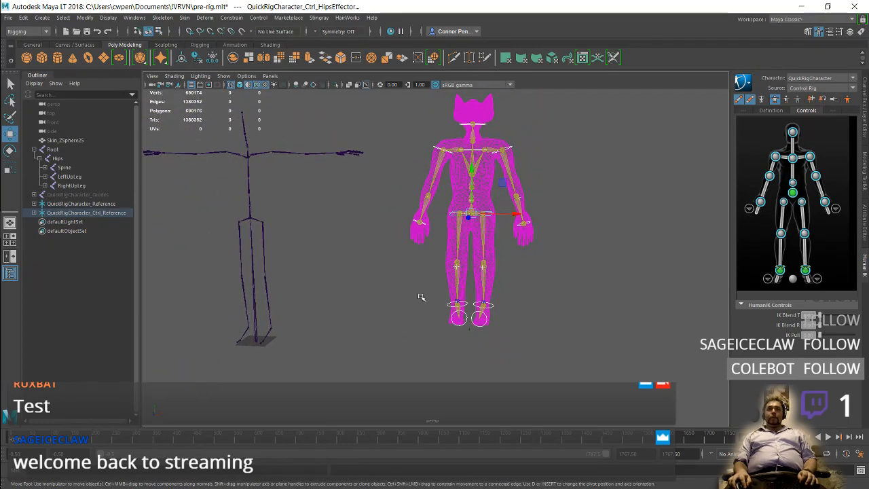
alt+middle_drag(421, 297, 430, 367)
alt+right_drag(494, 276, 661, 237)
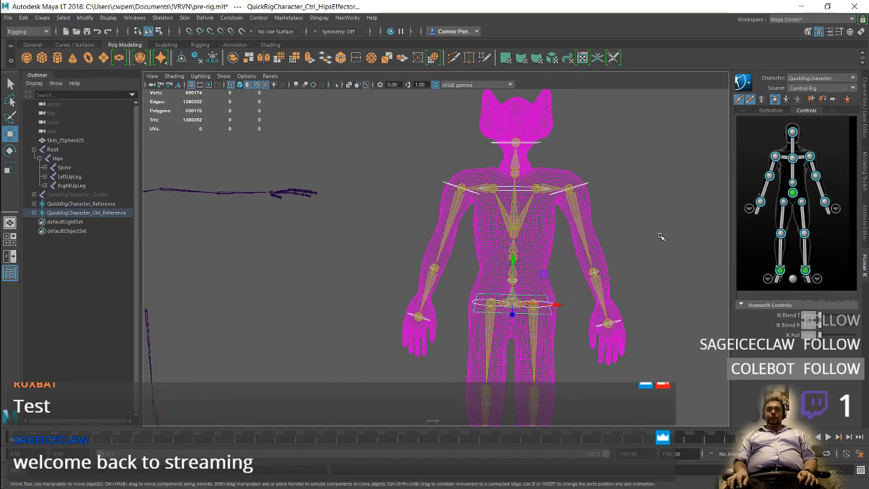
alt+middle_drag(661, 236, 615, 265)
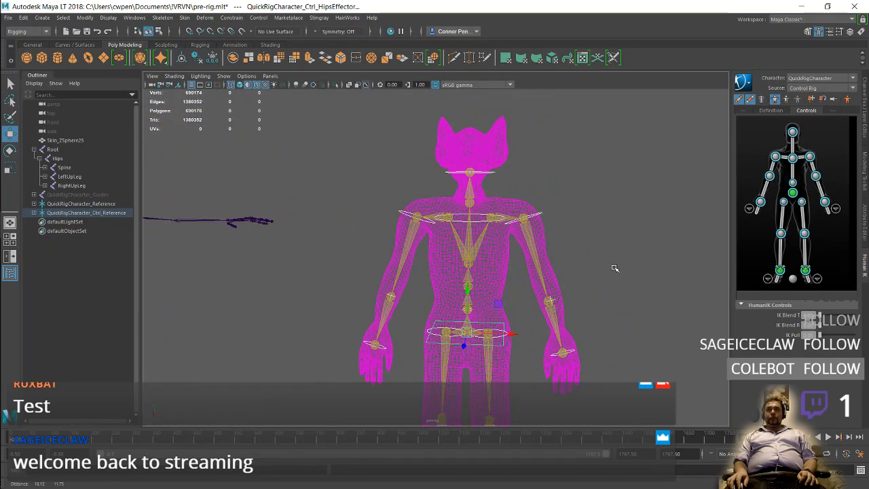
click(545, 214)
click(541, 214)
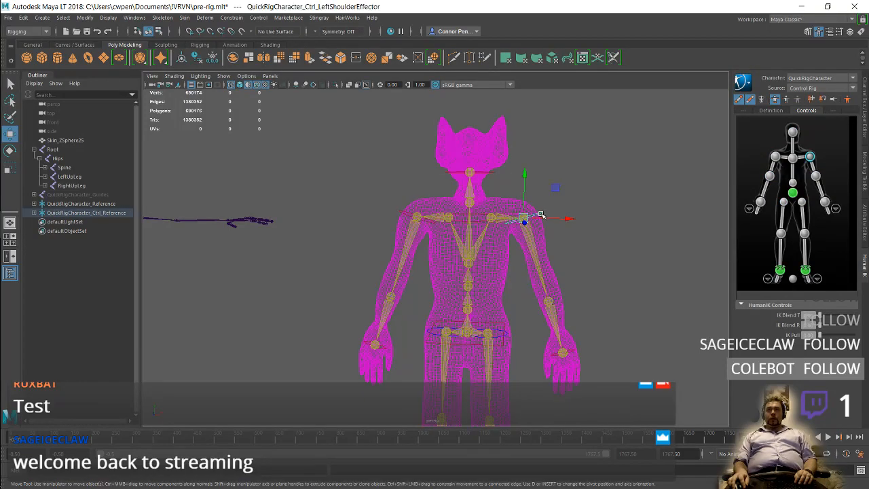
key(r)
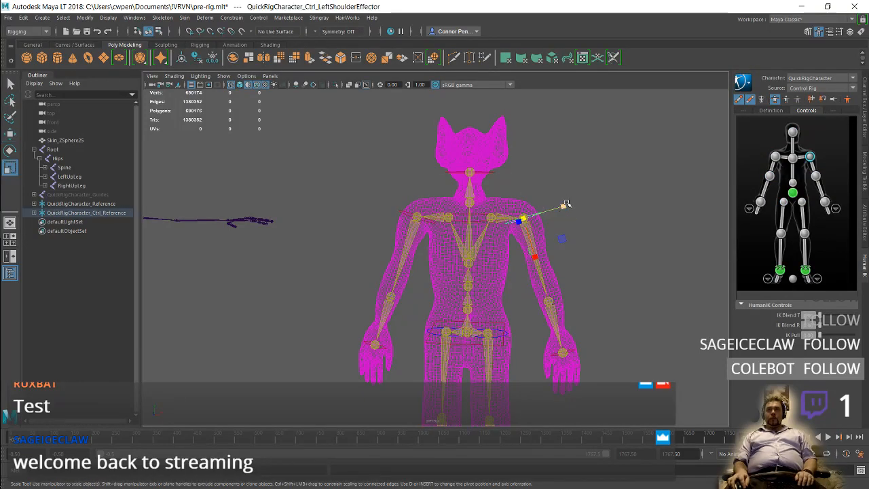
key(e)
drag(563, 205, 515, 141)
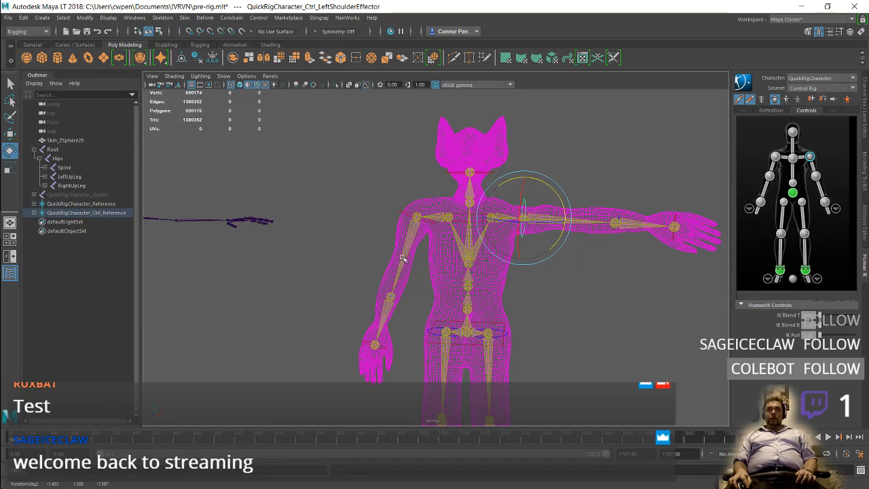
click(405, 213)
drag(390, 186, 439, 177)
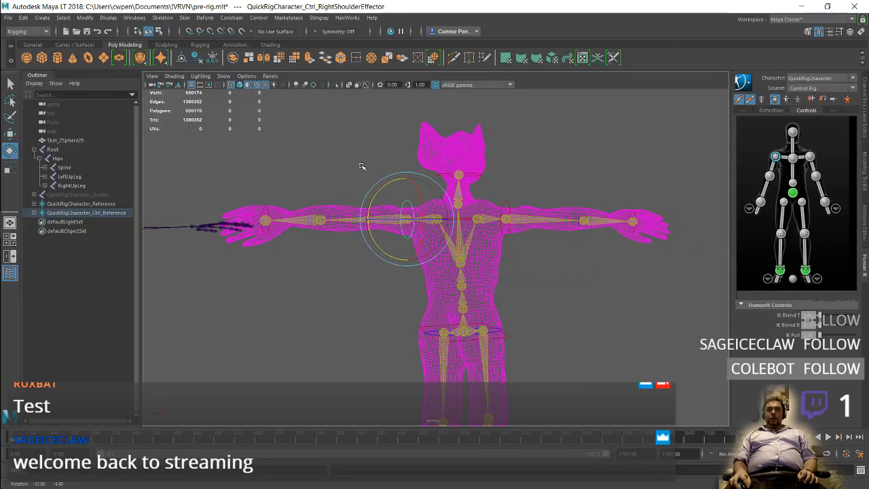
- Examine the T-posed creature beside the imported skeleton from several angles, including the legs and feet
alt+drag(501, 291, 581, 342)
alt+middle_drag(582, 341, 624, 286)
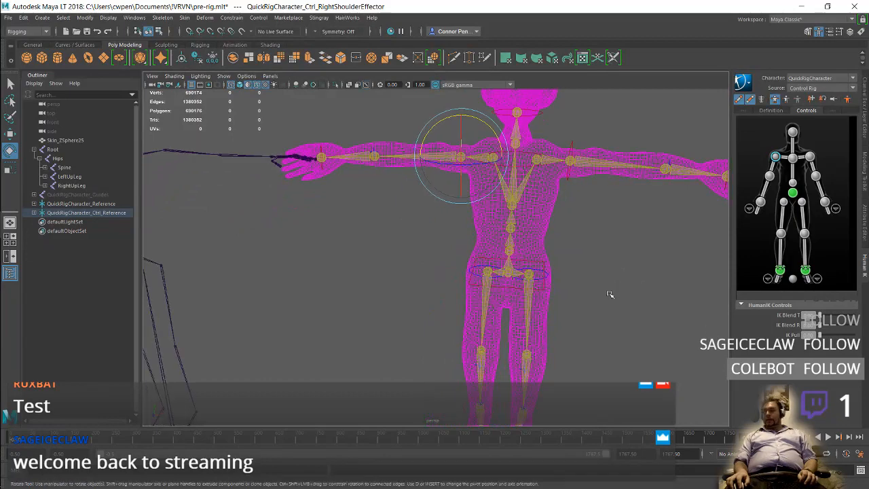
alt+middle_drag(601, 313, 619, 293)
alt+right_drag(618, 293, 593, 244)
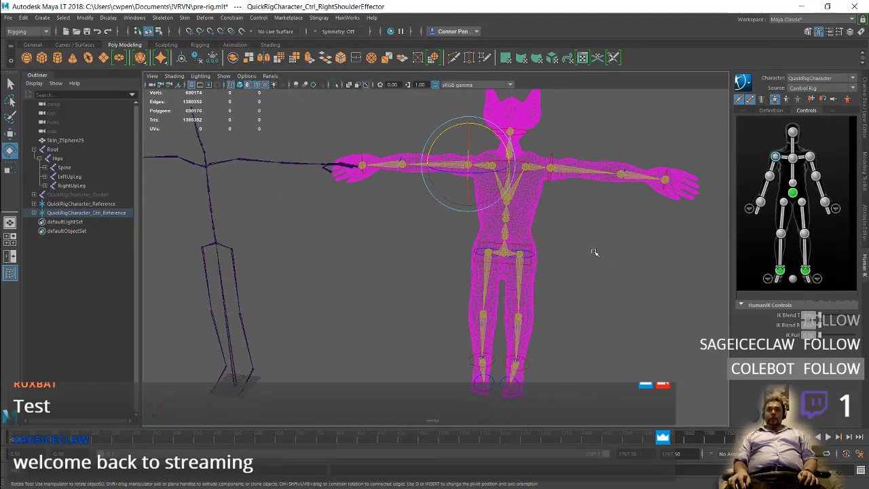
alt+middle_drag(595, 252, 581, 292)
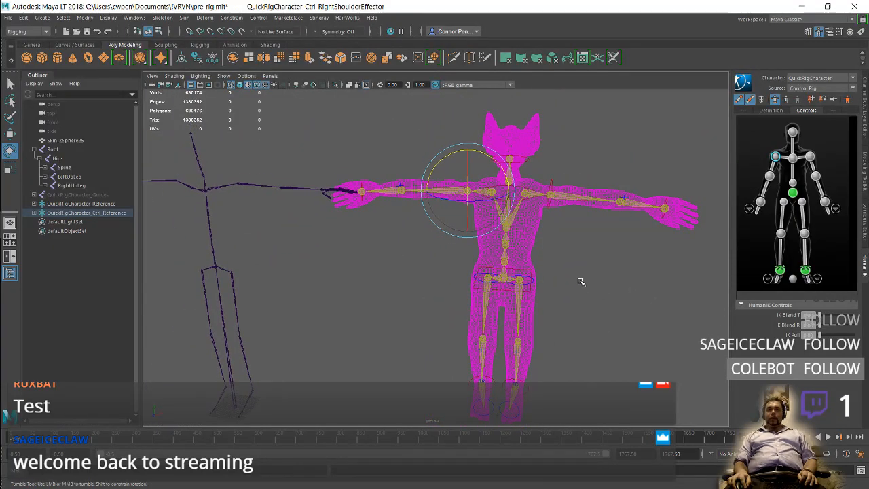
alt+middle_drag(576, 371, 527, 231)
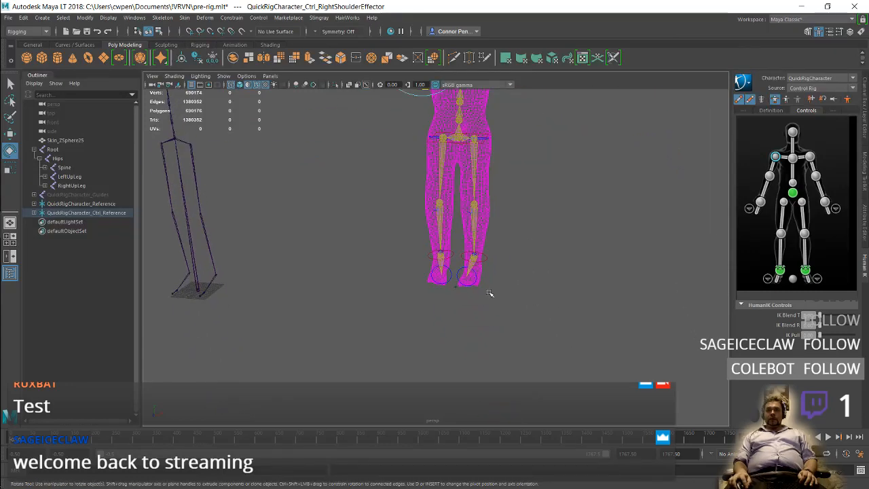
alt+drag(490, 293, 410, 274)
alt+drag(425, 280, 475, 308)
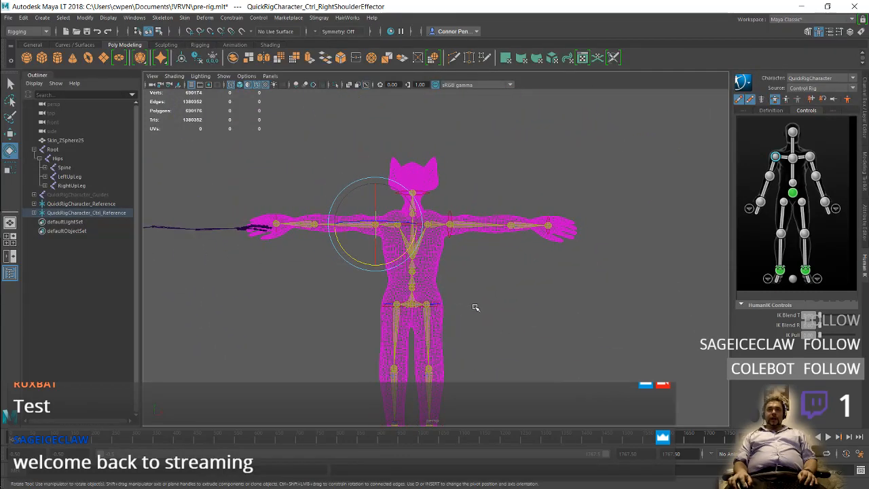
- Try deleting the QuickRigCharacter guides, reference and control reference nodes, and undo the deletion
click(82, 213)
shift+click(86, 204)
shift+click(95, 190)
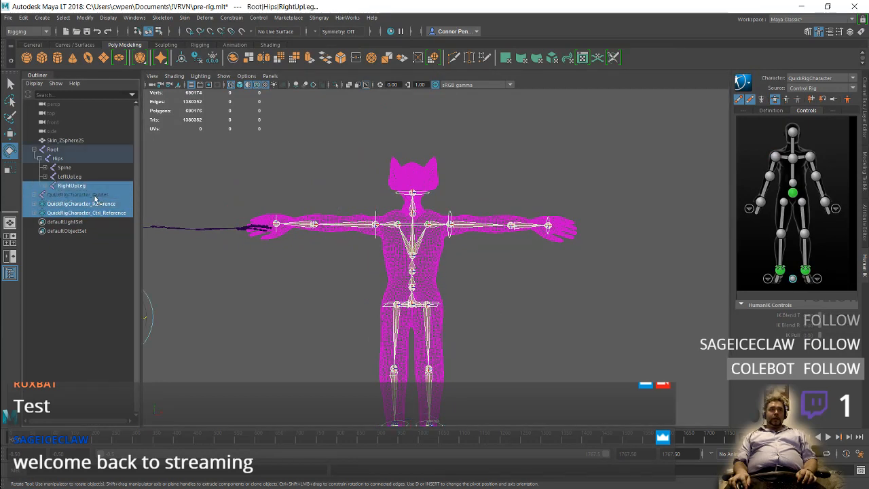
click(88, 221)
click(88, 211)
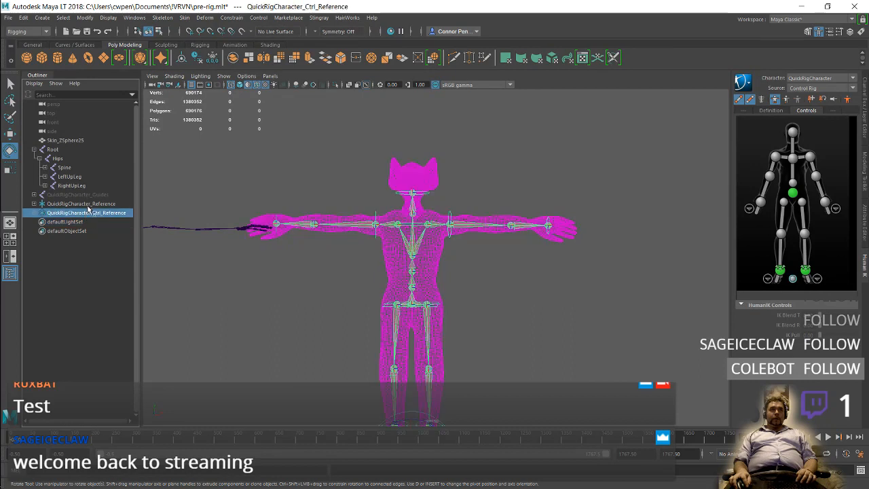
shift+click(92, 195)
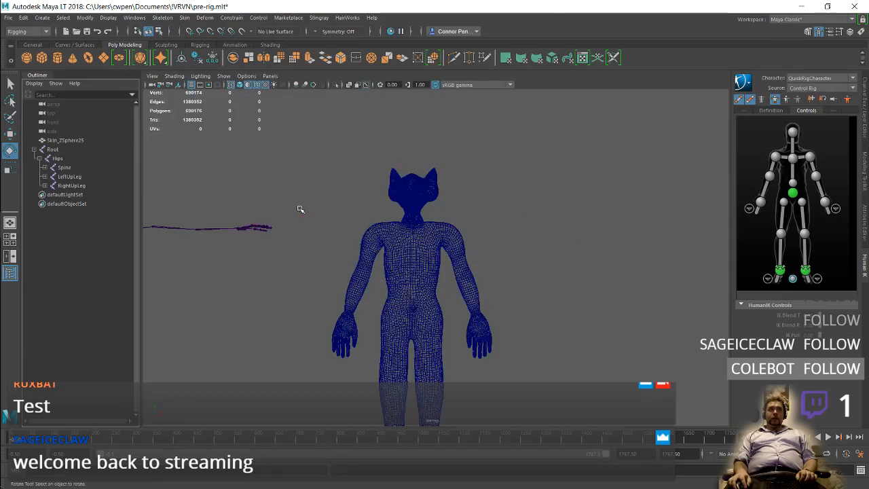
key(ctrl+z)
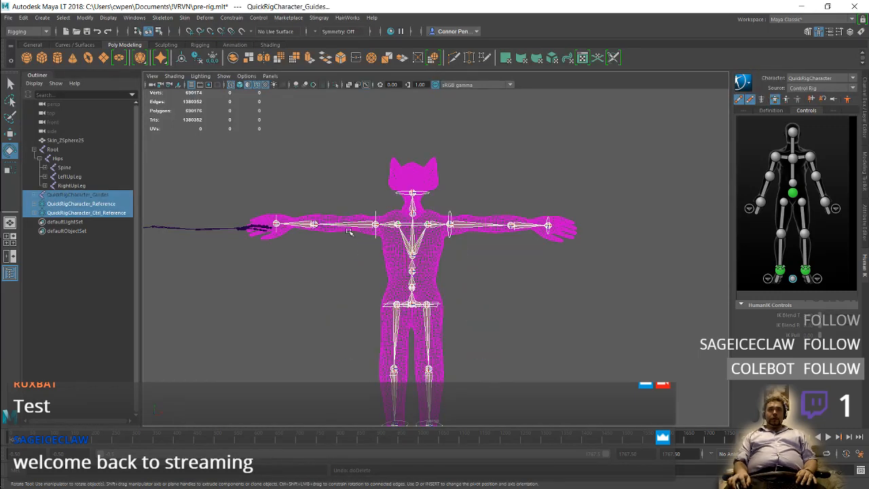
- Look through the Skeleton commands and switch to the Animation menu set with the Move tool active
click(163, 18)
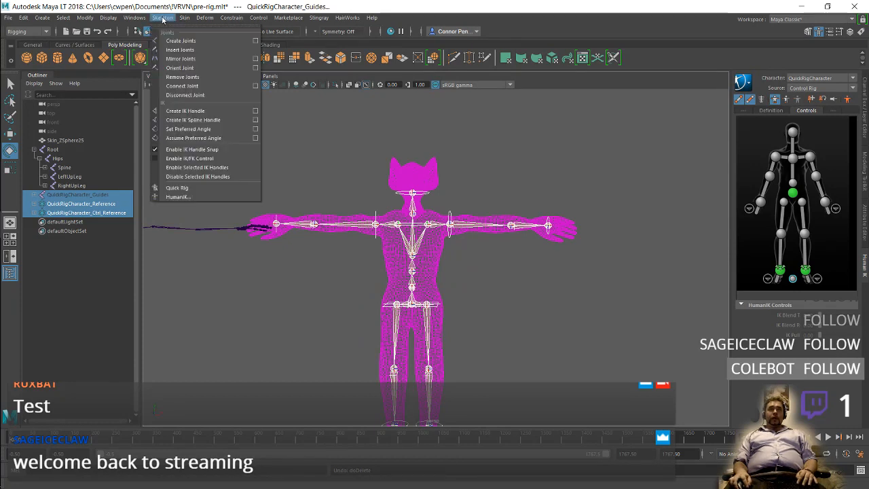
click(163, 18)
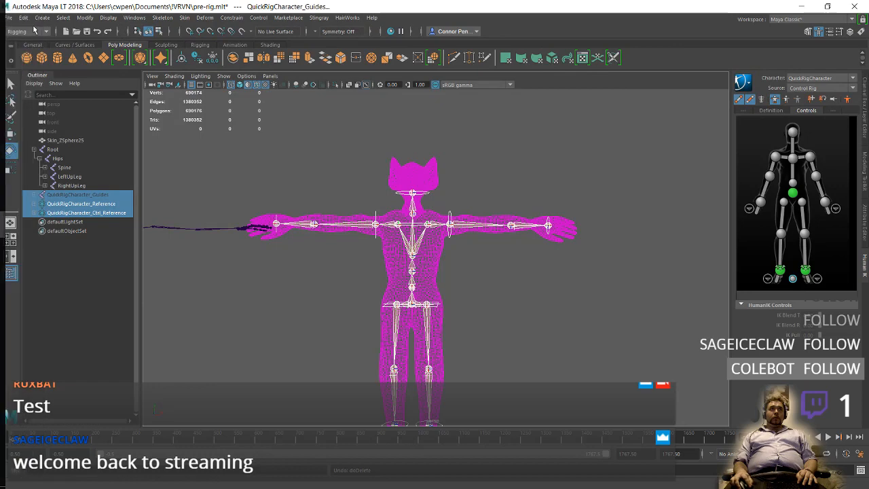
click(34, 31)
click(27, 57)
key(e)
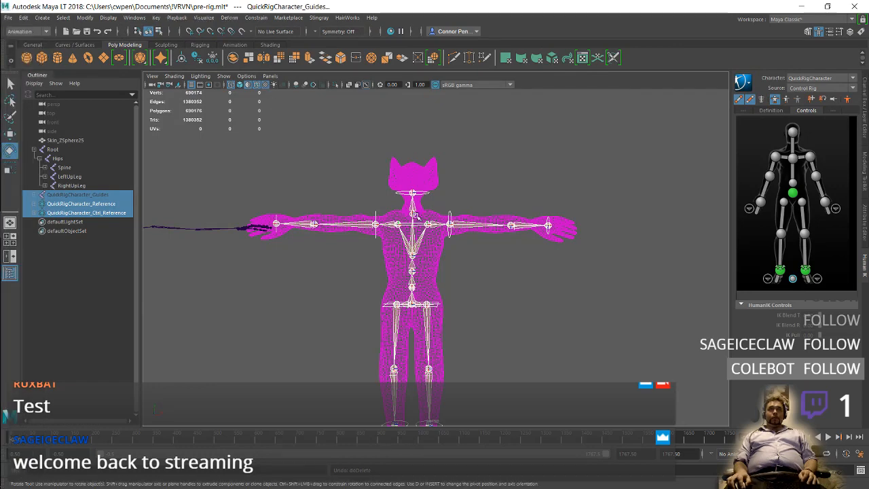
alt+middle_drag(413, 214, 420, 251)
key(w)
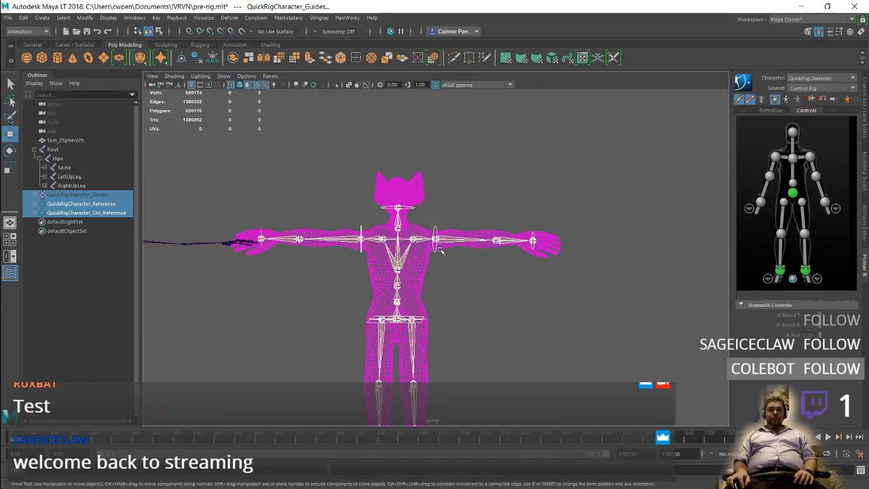
- Switch to Firefox and search the web for "maya apply pose to skin"
key(alt+Tab)
click(273, 175)
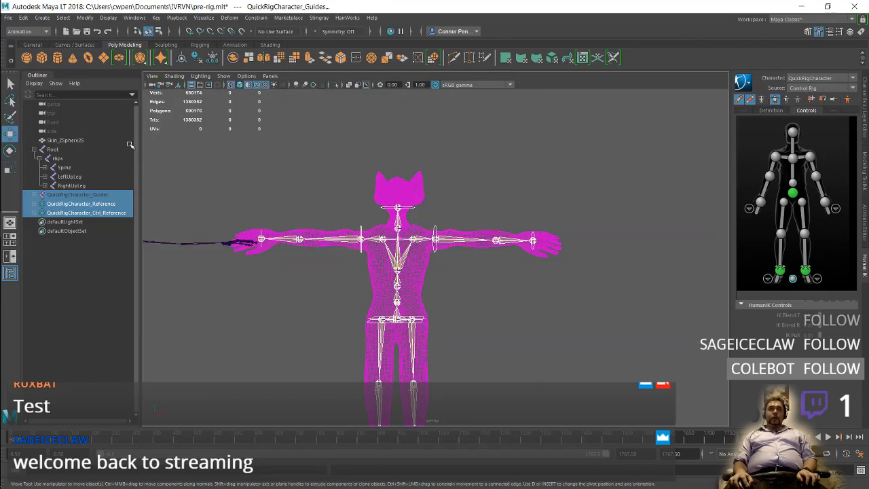
key(super)
click(22, 40)
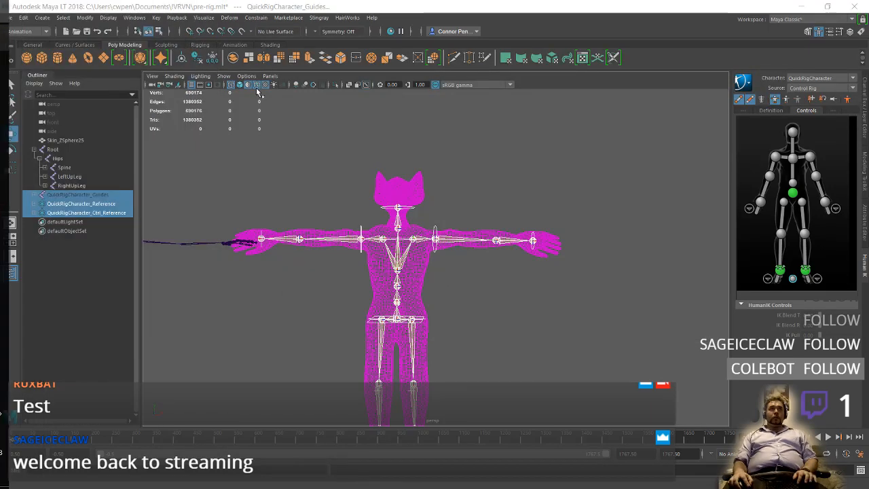
text(maya a)
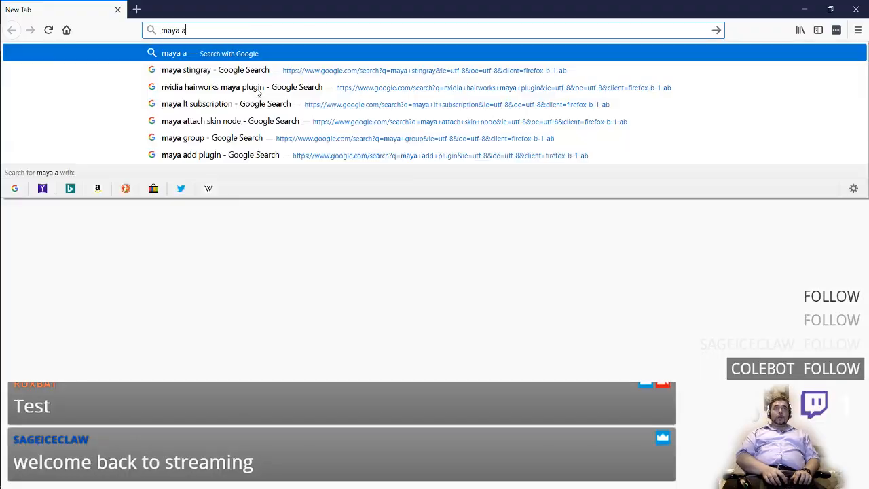
text(pply pose to sin)
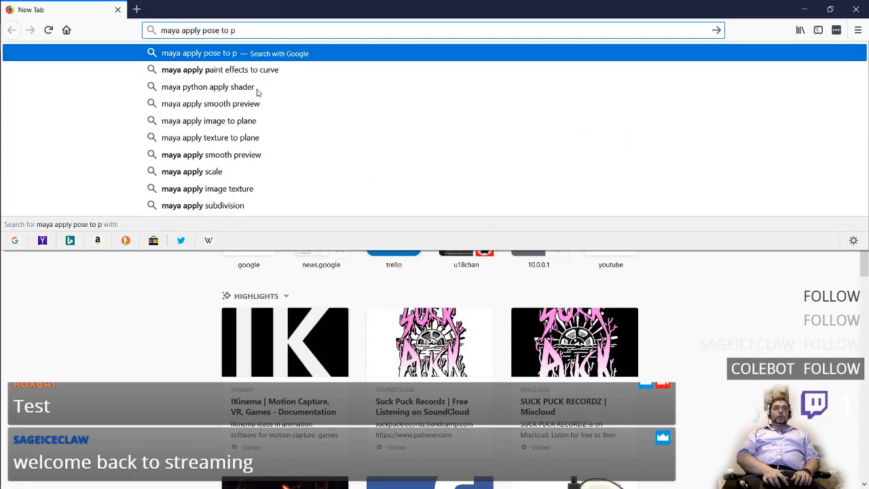
key(BackSpace)
key(BackSpace)
text(kin)
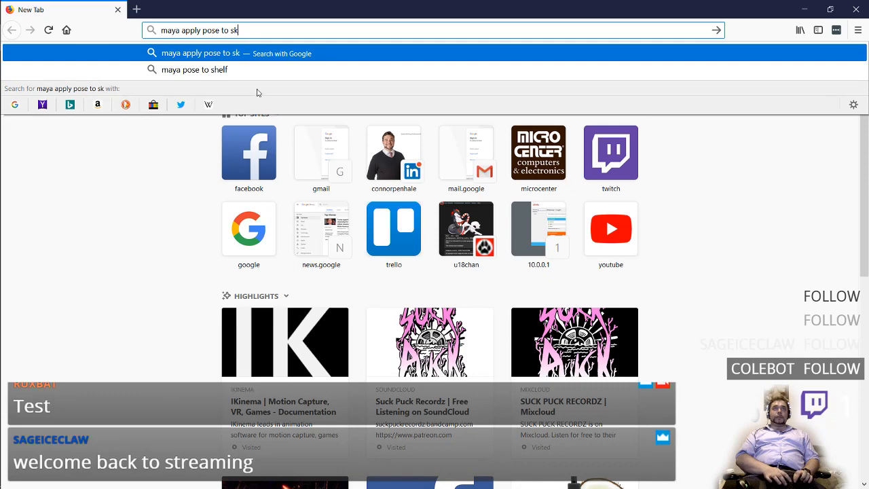
key(Return)
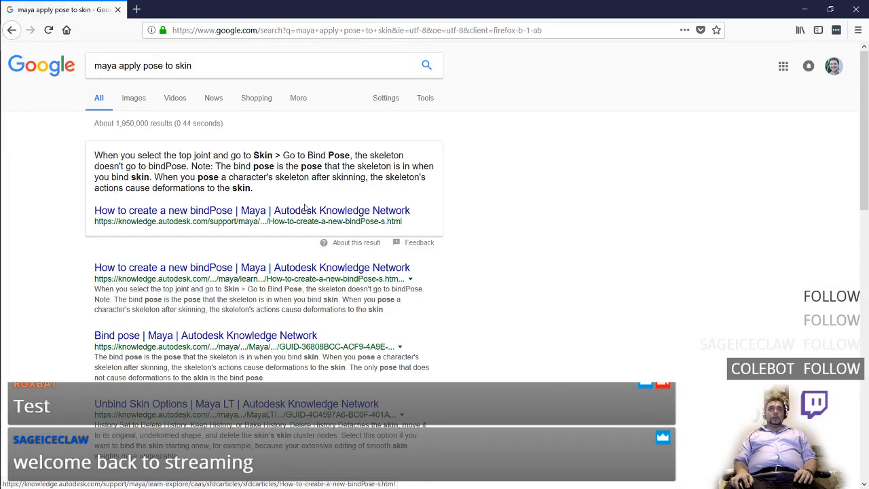
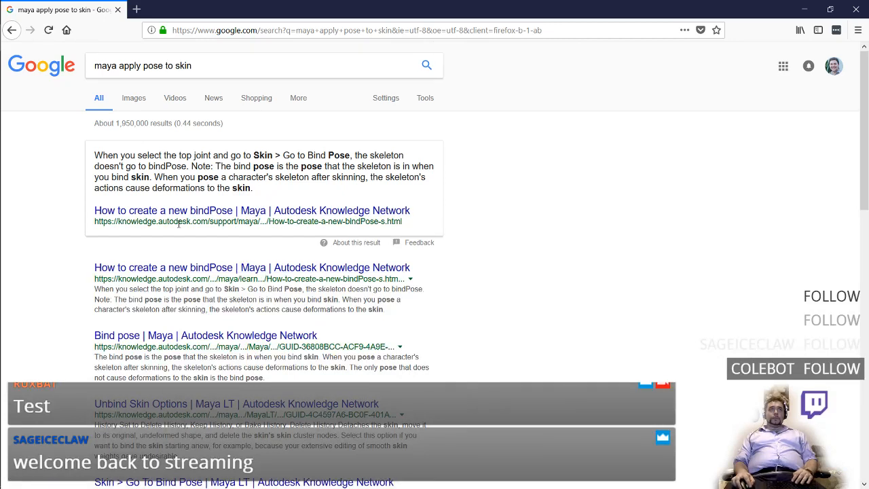
- Search the web for "maya apply pose to underlying geometry" and skim the results
click(190, 65)
key(BackSpace)
key(BackSpace)
key(BackSpace)
key(BackSpace)
text(imder)
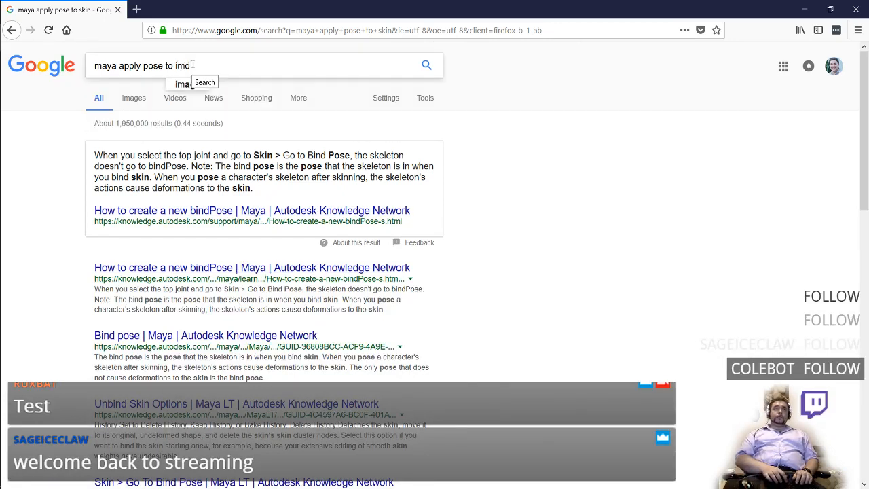
key(BackSpace)
key(BackSpace)
key(BackSpace)
key(BackSpace)
key(BackSpace)
text(underlying)
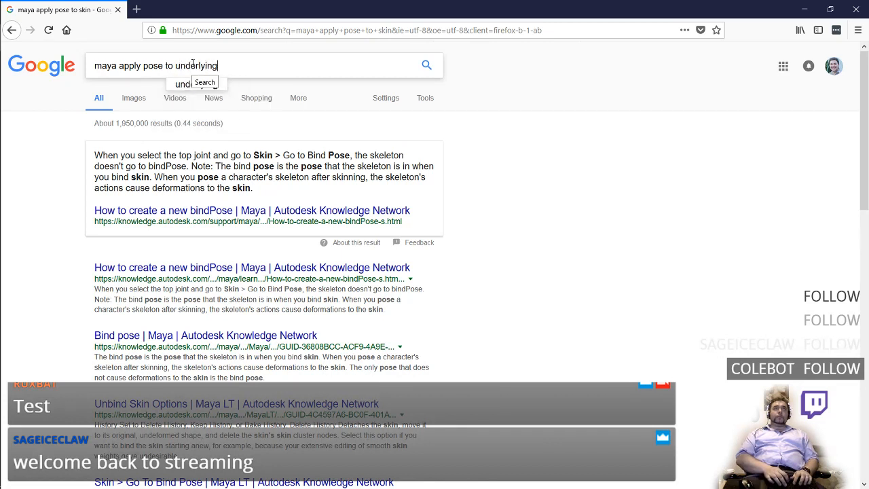
text( germ)
key(BackSpace)
key(BackSpace)
text(ome)
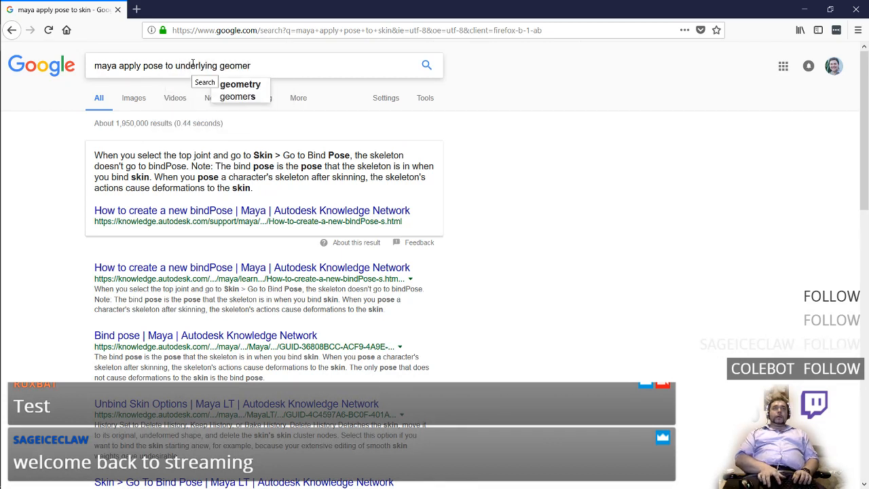
key(Up)
key(Down)
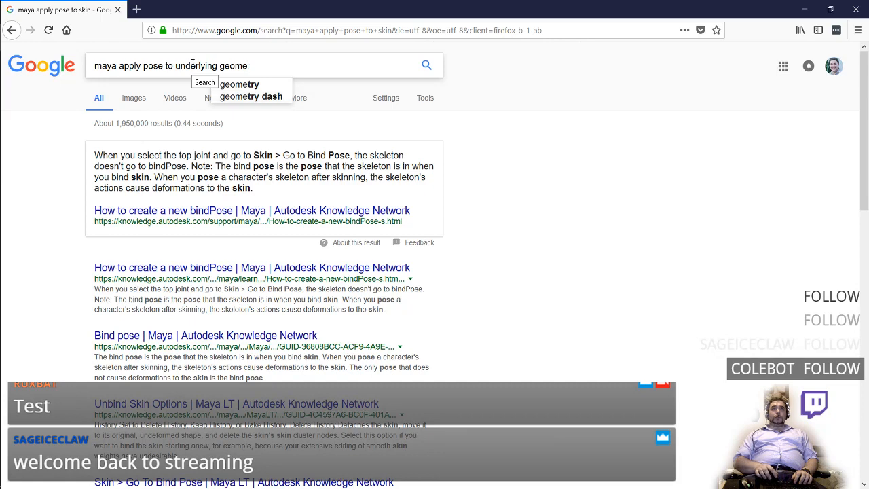
key(Up)
key(Up)
key(Return)
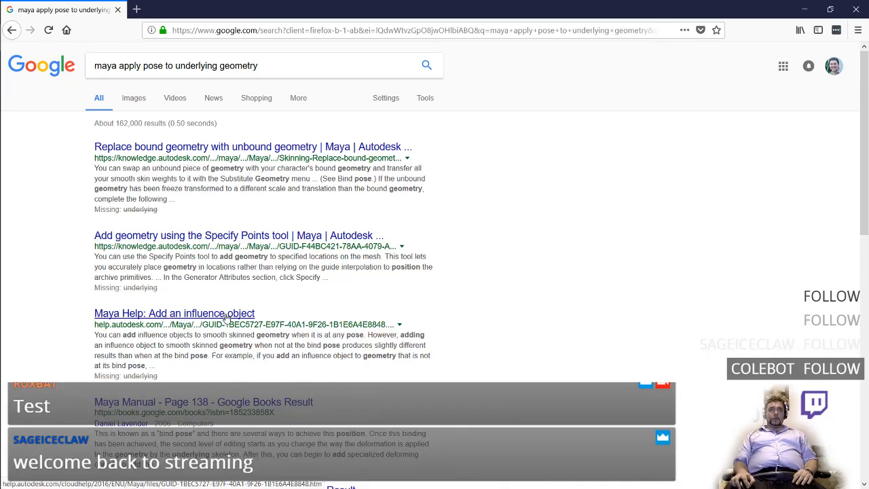
scroll(268, 248, down, 2)
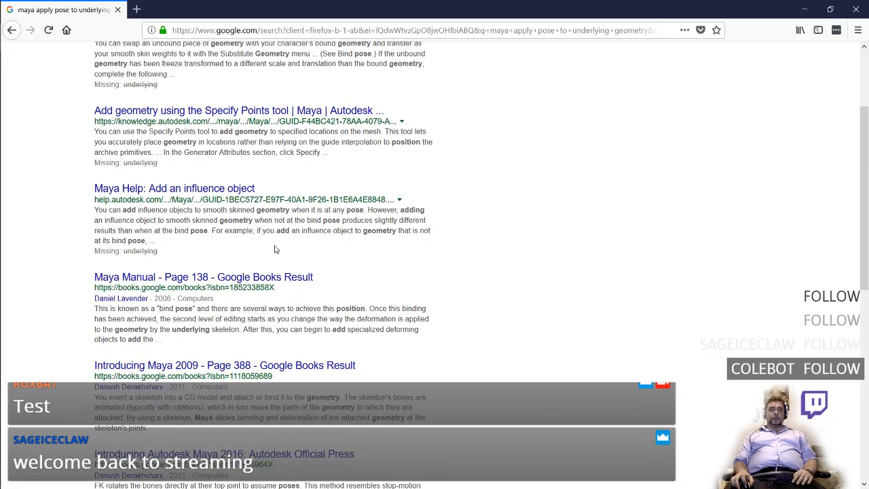
scroll(271, 248, up, 2)
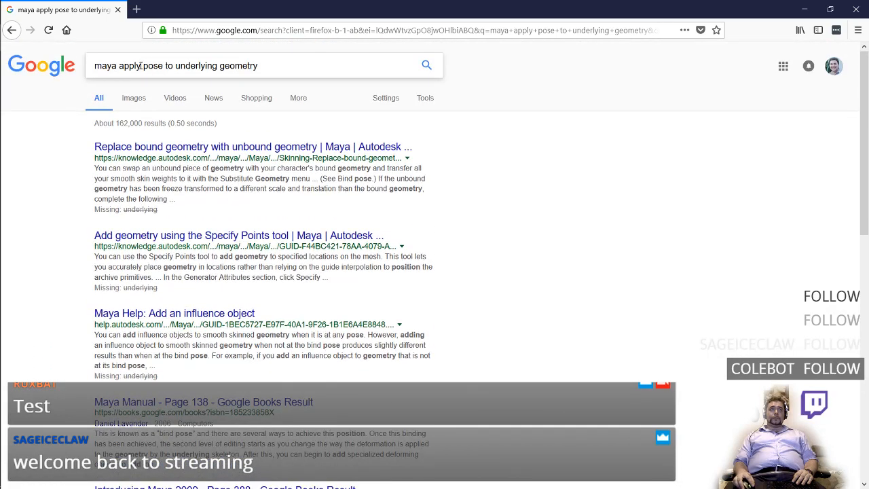
- Shorten the web search to "maya apply pose" and run it
drag(141, 65, 308, 68)
key(ctrl+BackSpace)
key(ctrl+BackSpace)
key(ctrl+z)
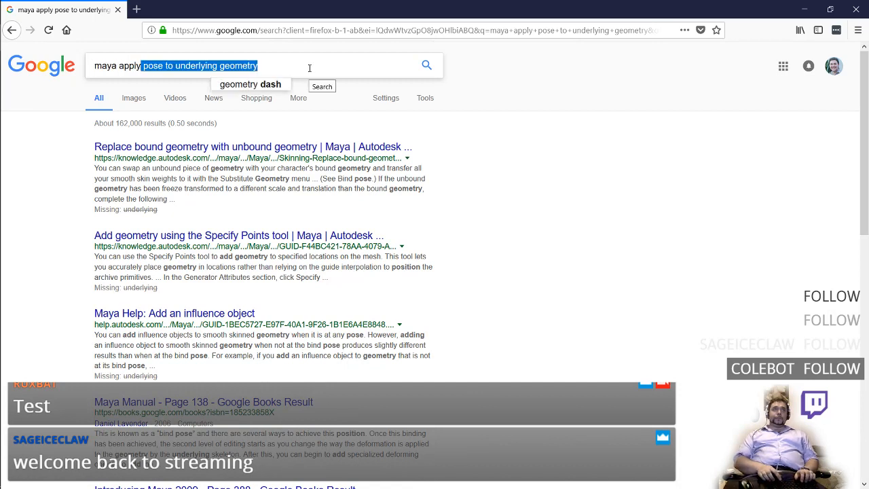
click(308, 68)
key(ctrl+BackSpace)
key(ctrl+BackSpace)
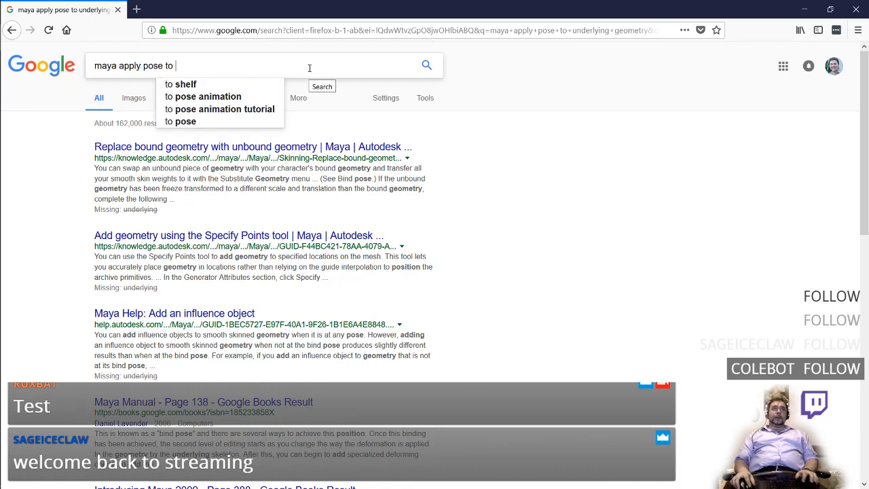
key(ctrl+BackSpace)
key(Return)
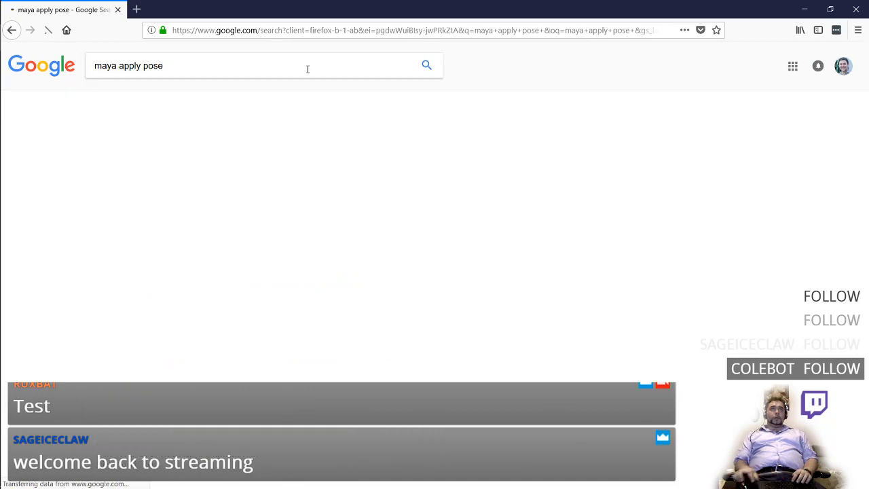
- Open Autodesk's "Create poses" article, read how to move a character to a pose, and return to Maya LT
click(253, 148)
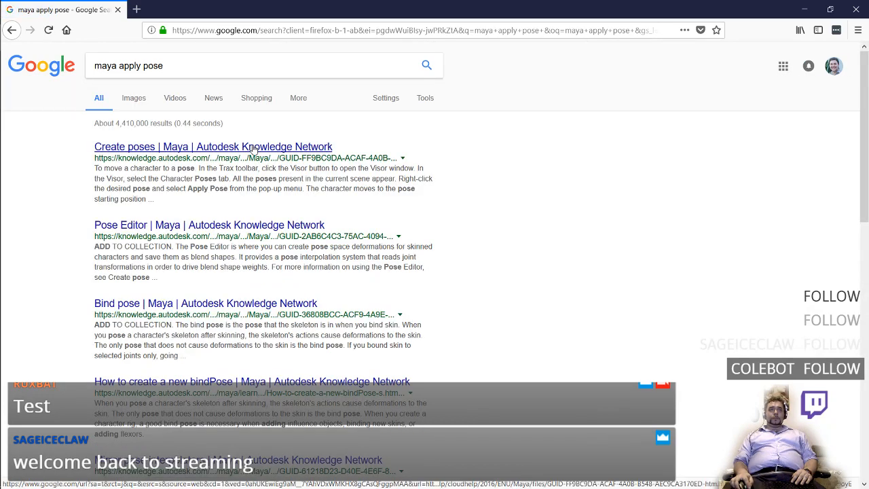
key(alt+Tab)
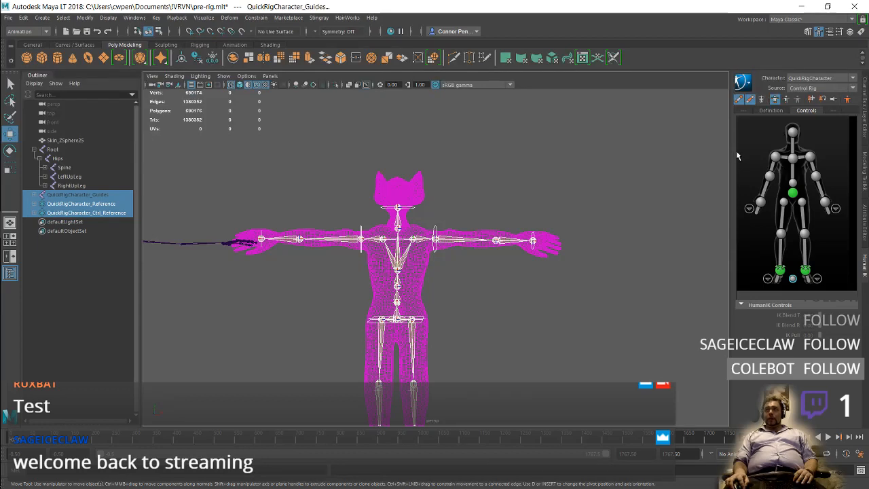
drag(729, 157, 657, 152)
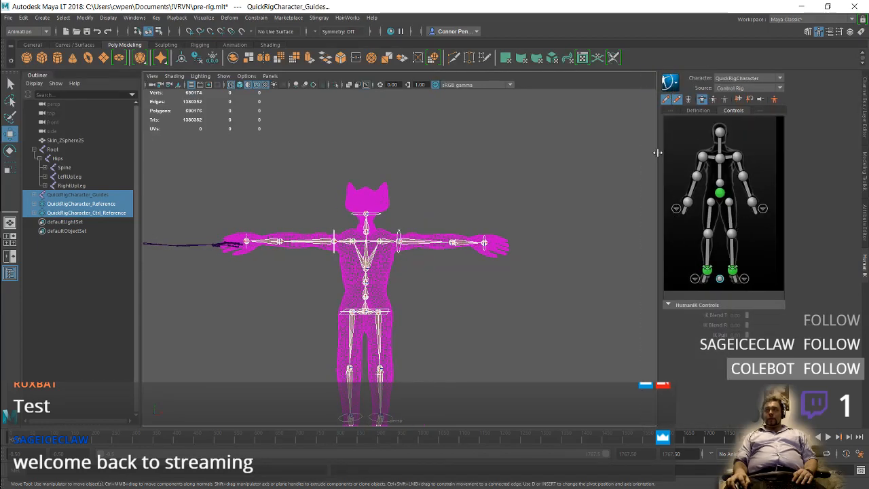
key(alt+Tab)
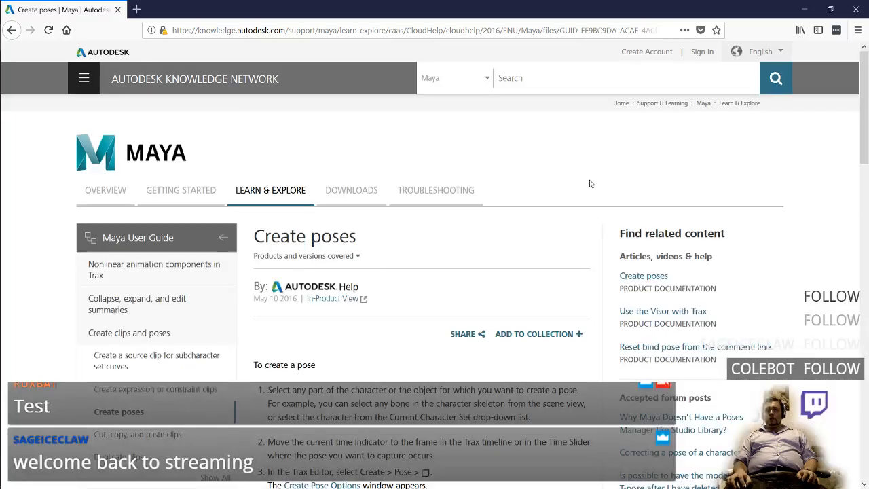
scroll(455, 203, down, 5)
scroll(454, 203, down, 6)
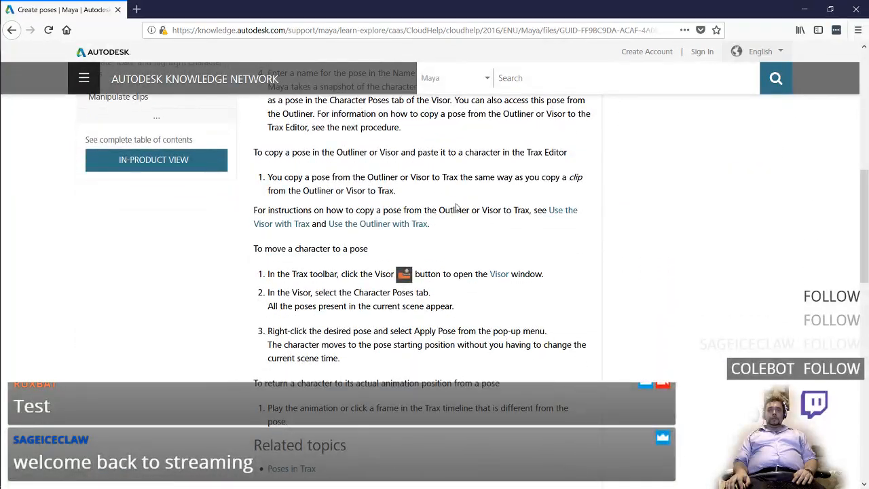
scroll(456, 207, down, 3)
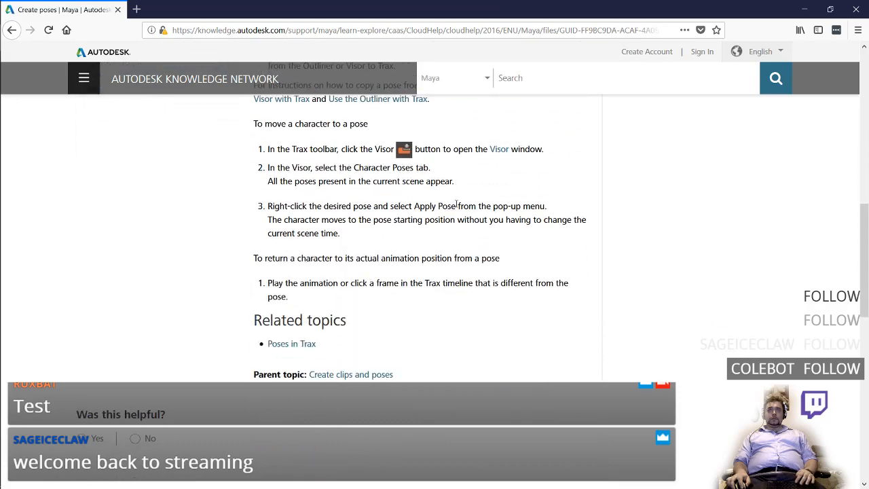
scroll(456, 207, up, 3)
key(alt+Tab)
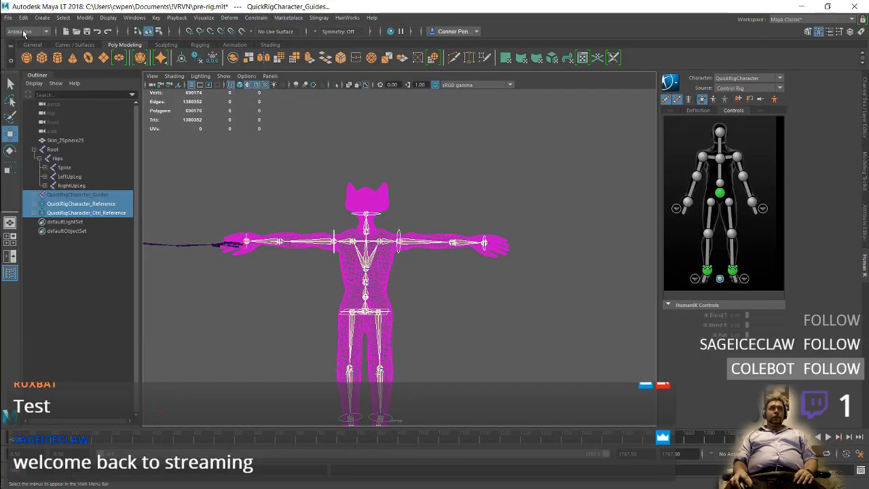
- Switch to the Rigging menu set and try Go to Bind Pose on the Skin_ZSphere25 mesh
click(46, 32)
click(27, 51)
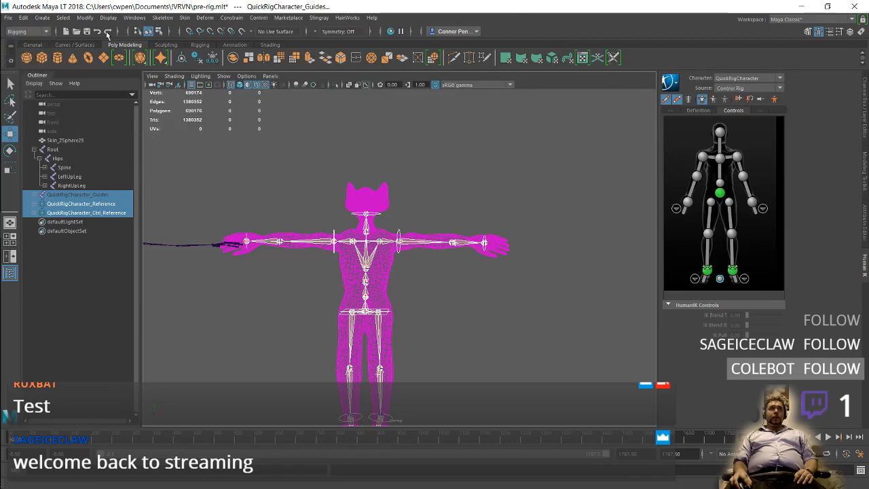
click(162, 17)
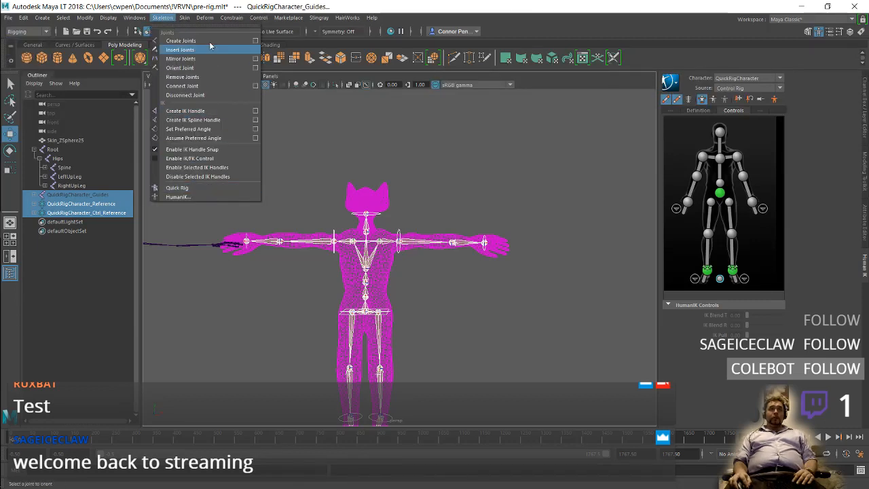
mouse_move(184, 18)
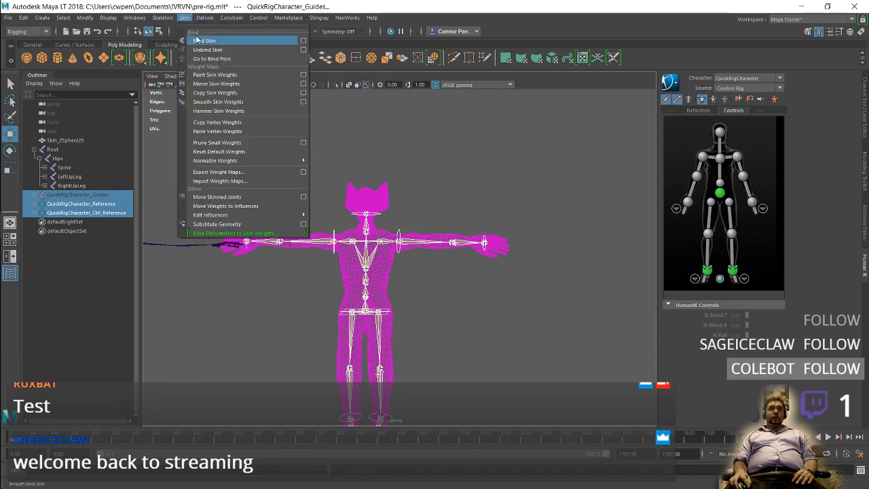
click(196, 58)
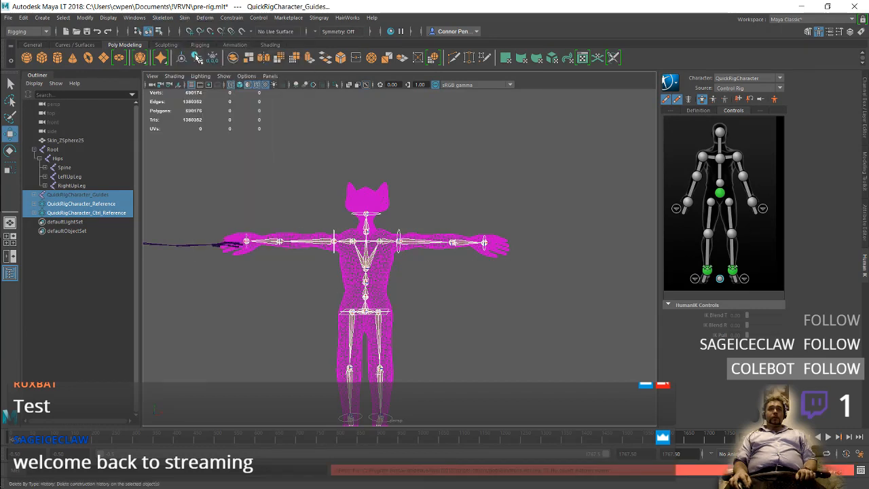
click(385, 261)
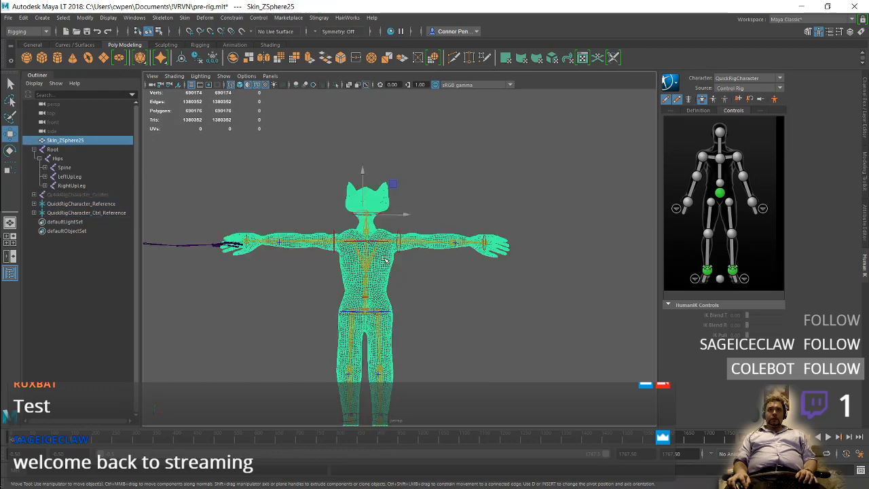
click(184, 18)
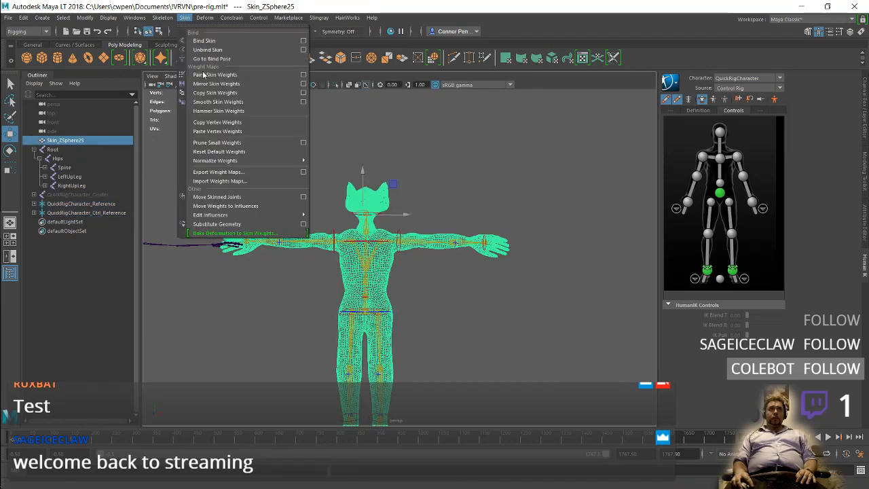
click(228, 59)
- Undo the bind pose command and the preceding edits, back to before the right arm was raised
key(ctrl+z)
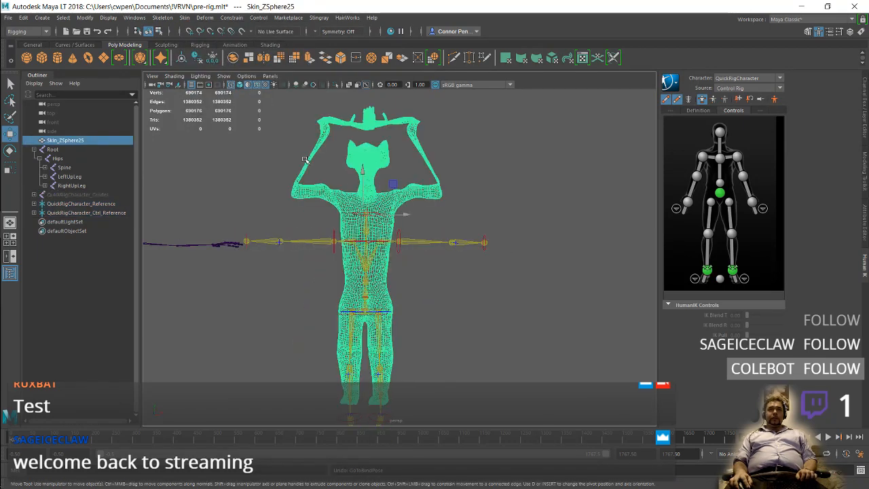
key(ctrl+z)
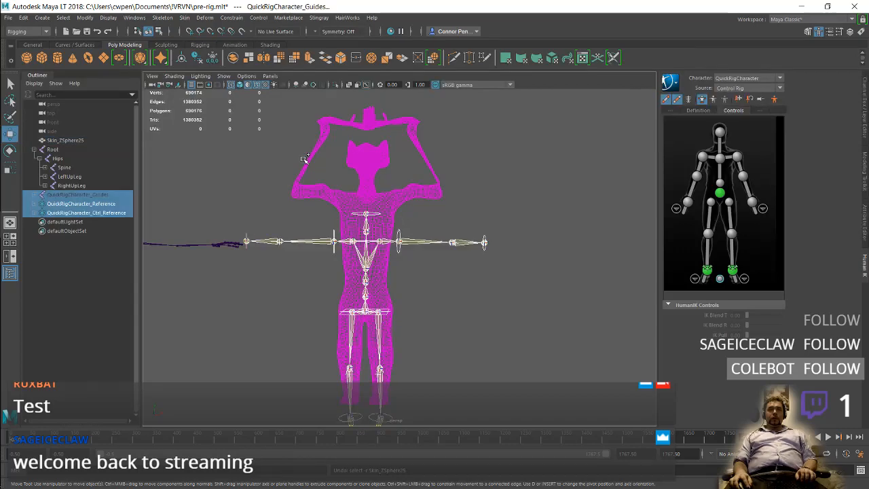
key(ctrl+z)
key(ctrl+z)
key(ctrl+z)
key(ctrl+z)
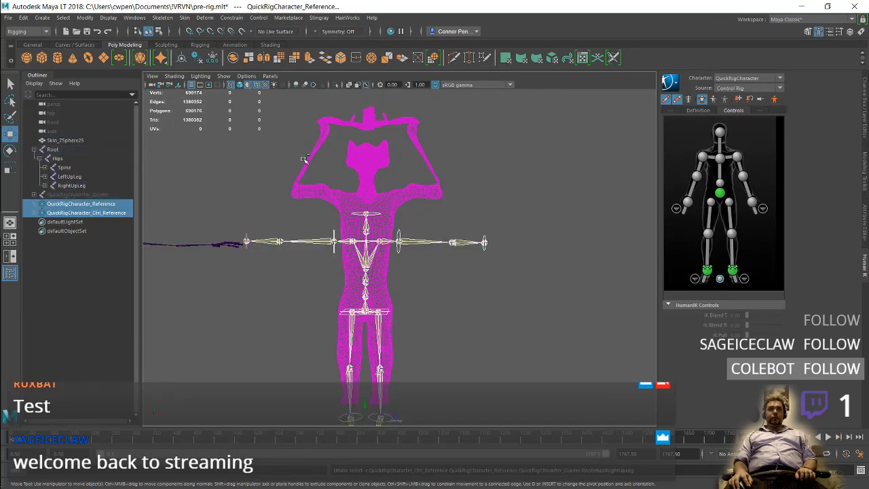
key(ctrl+z)
key(ctrl+z)
key(ctrl+z)
key(ctrl+z)
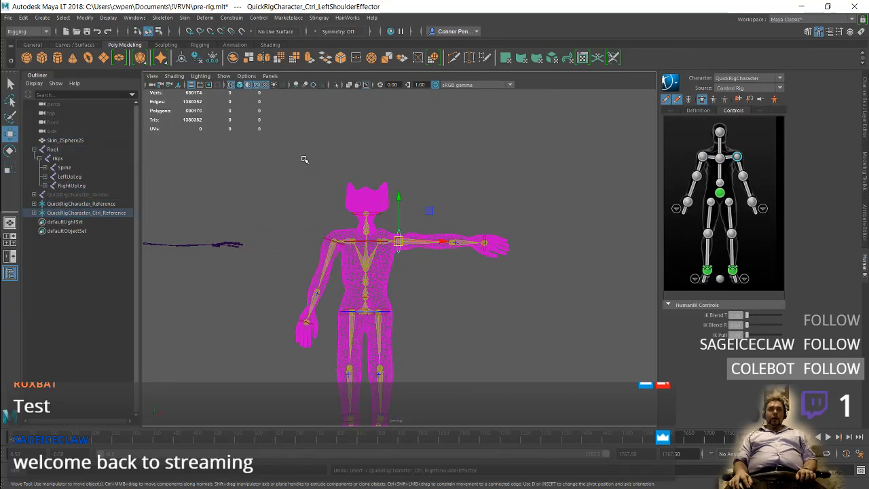
- Try raising the character's right arm by rotating its right shoulder effector
click(329, 241)
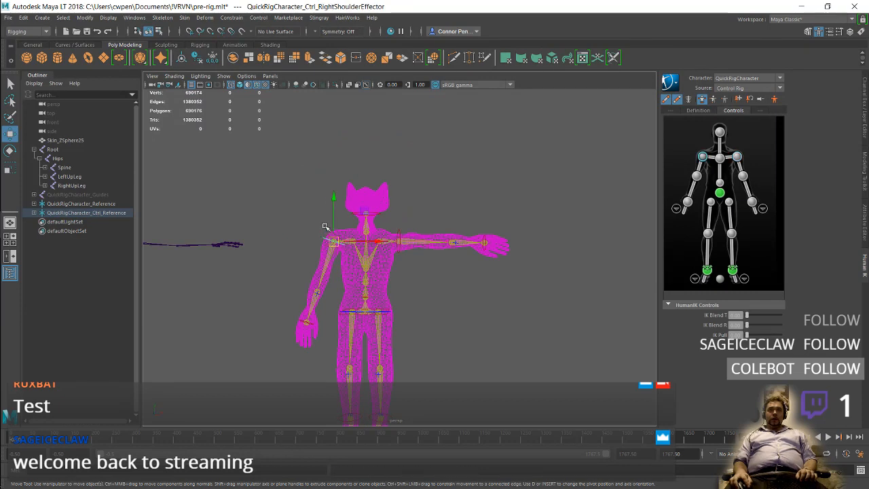
key(e)
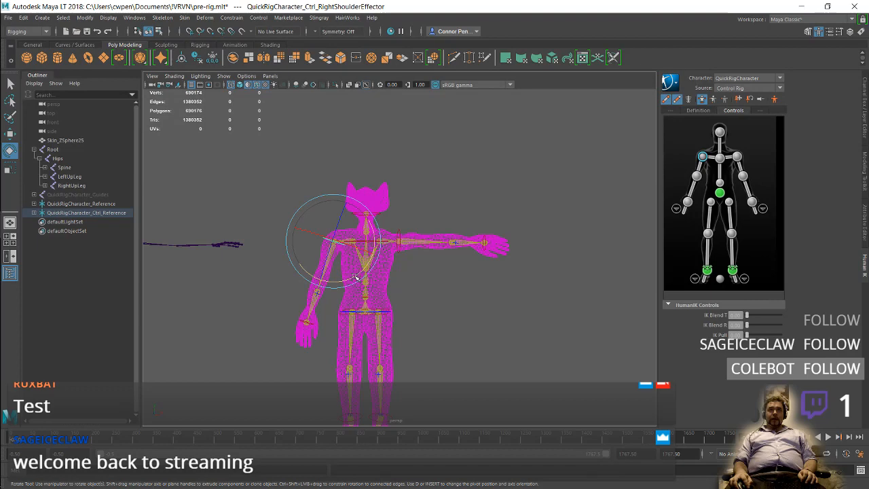
alt+drag(511, 290, 492, 288)
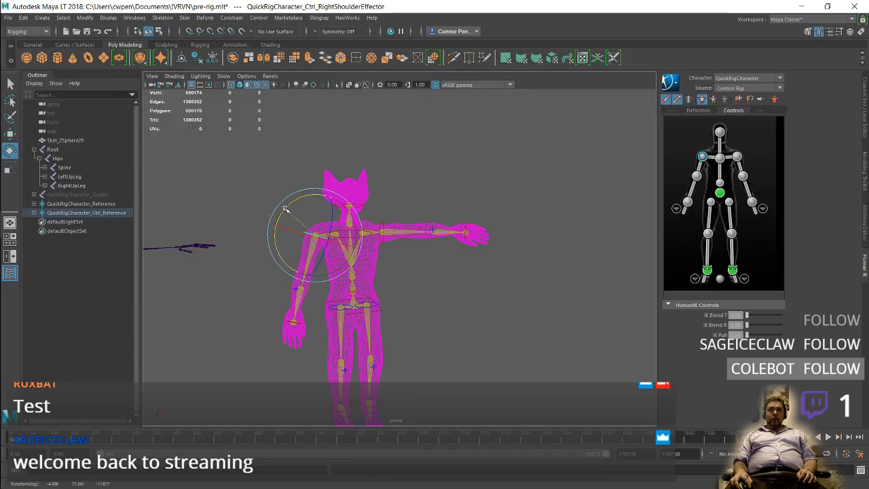
drag(285, 209, 338, 197)
alt+drag(525, 204, 487, 273)
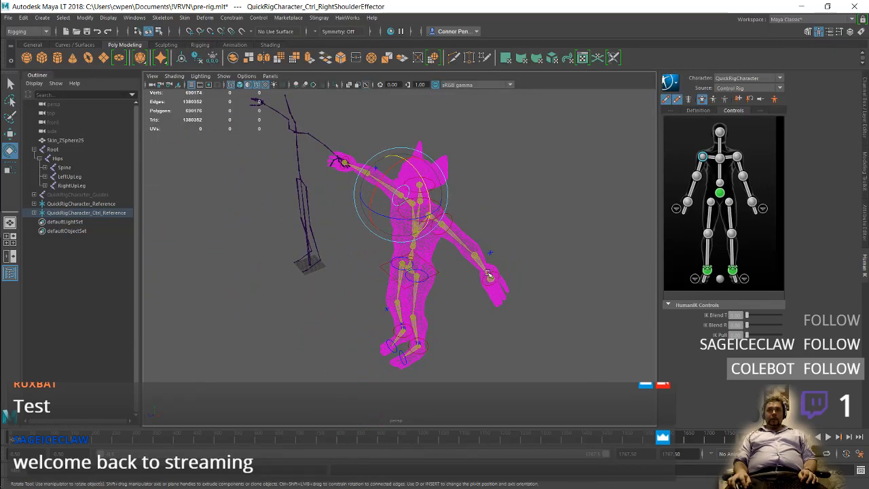
- Try rotating the left wrist effector of the raised left arm and inspect the pose against the skeleton
click(499, 278)
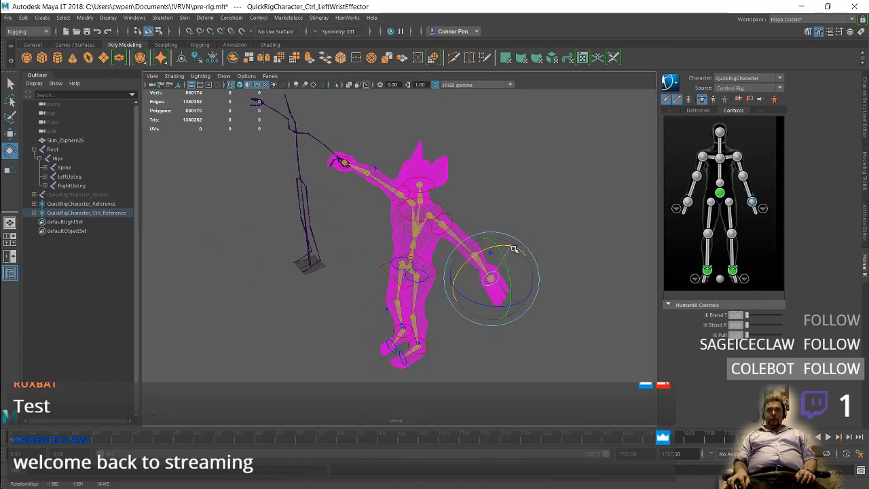
drag(521, 248, 247, 233)
alt+drag(210, 212, 340, 264)
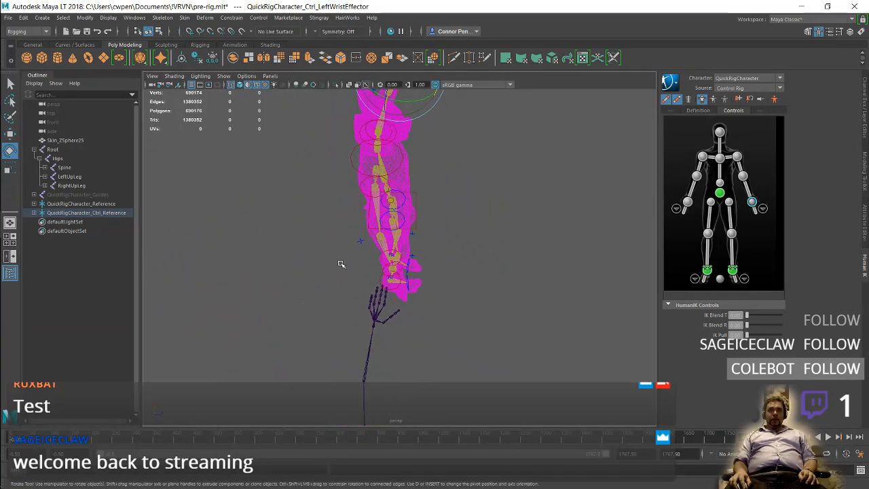
drag(447, 276, 405, 244)
alt+drag(474, 245, 374, 229)
- Undo the wrist and shoulder rotations, back to before either arm was raised
key(ctrl+z)
key(ctrl+z)
key(ctrl+z)
key(ctrl+z)
key(ctrl+z)
key(ctrl+z)
key(ctrl+z)
key(ctrl+z)
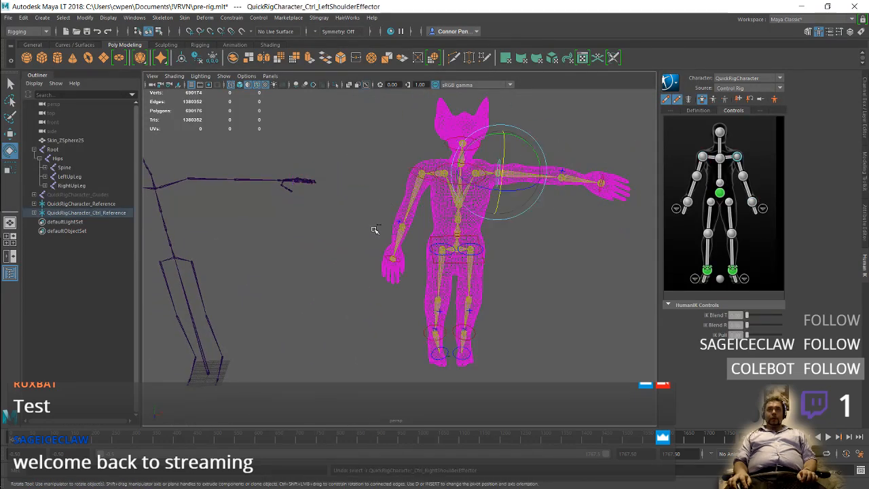
key(ctrl+z)
key(ctrl+z)
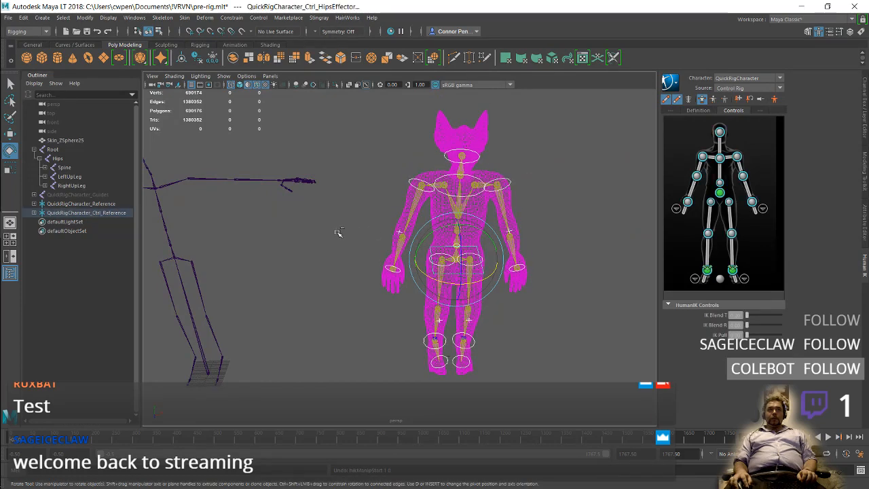
- Undo the Quick Rig's control rig and skinning, back to before the Skin_ZSphere25 mesh was moved onto its skeleton
click(105, 197)
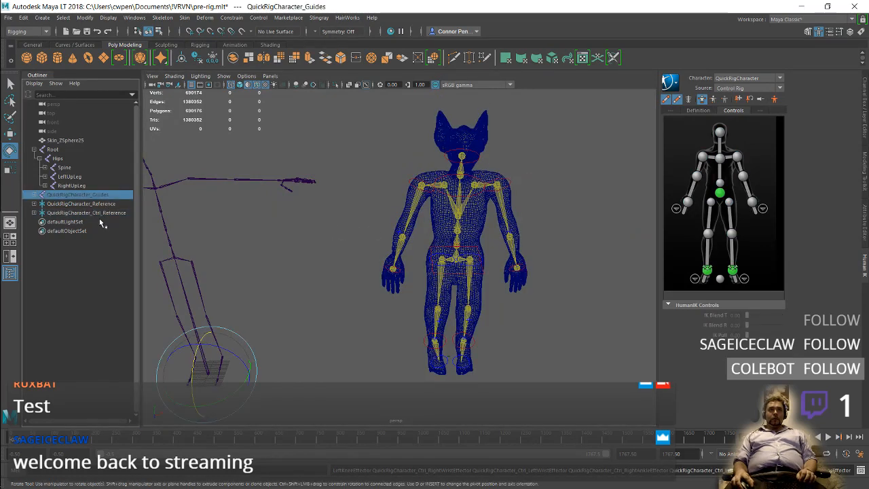
shift+click(101, 213)
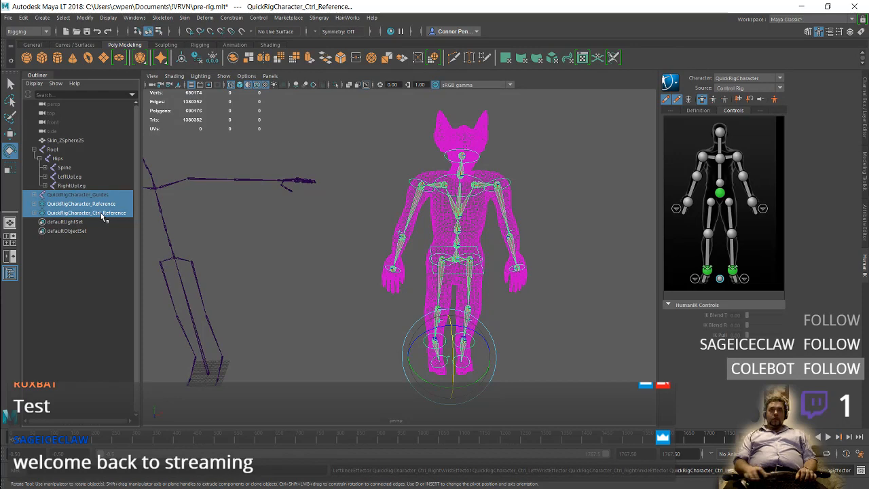
key(ctrl+z)
key(ctrl+z)
key(ctrl+z)
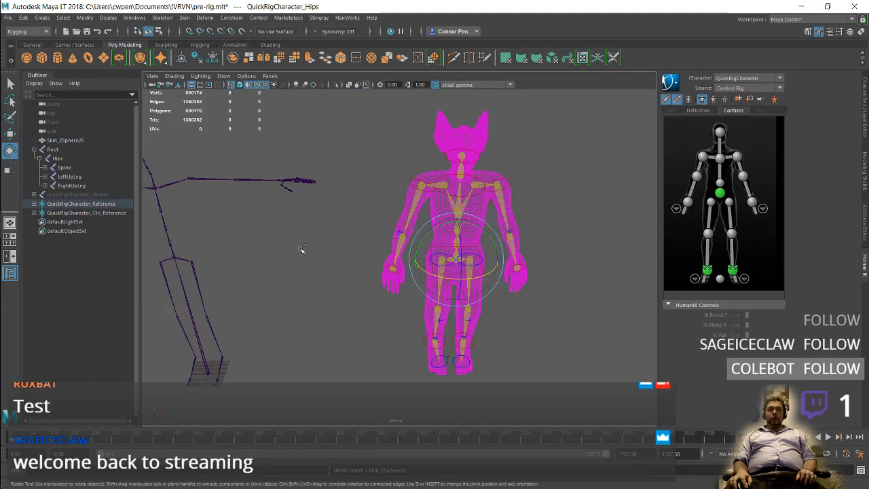
key(ctrl+z)
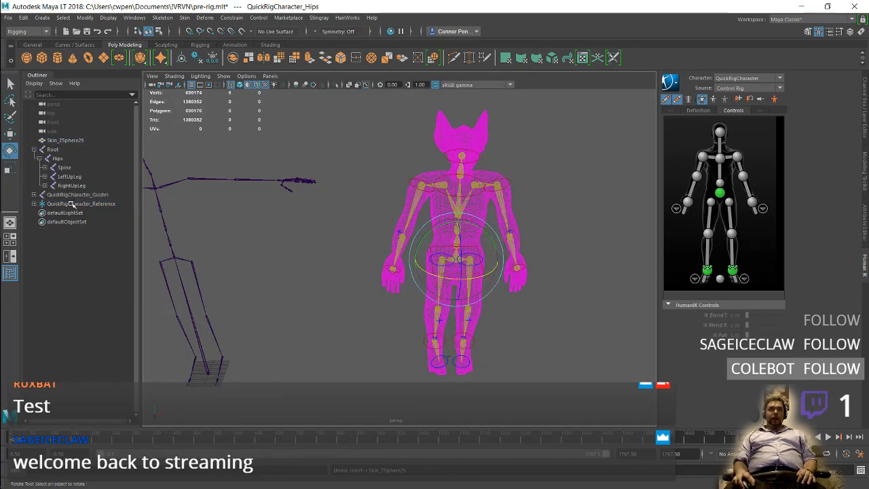
key(ctrl+z)
key(ctrl+z)
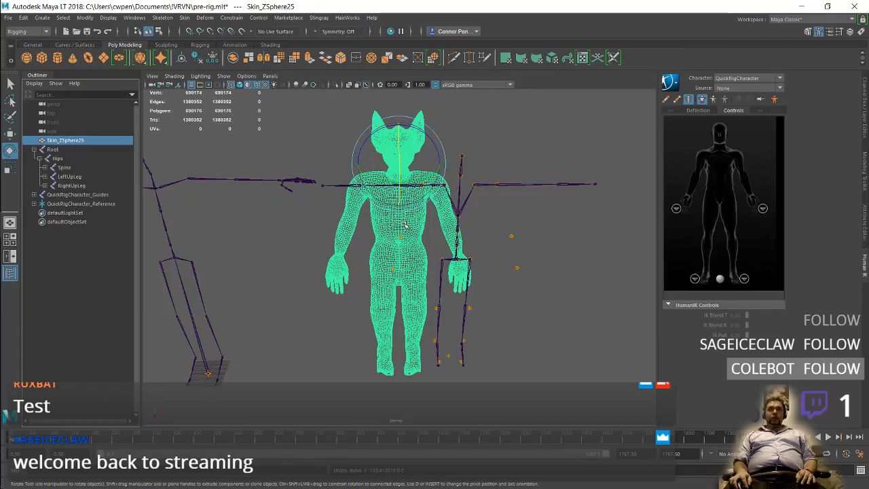
- Delete QuickRigCharacter_Reference and QuickRigCharacter_Guides from the scene
click(65, 204)
ctrl+click(75, 195)
key(Delete)
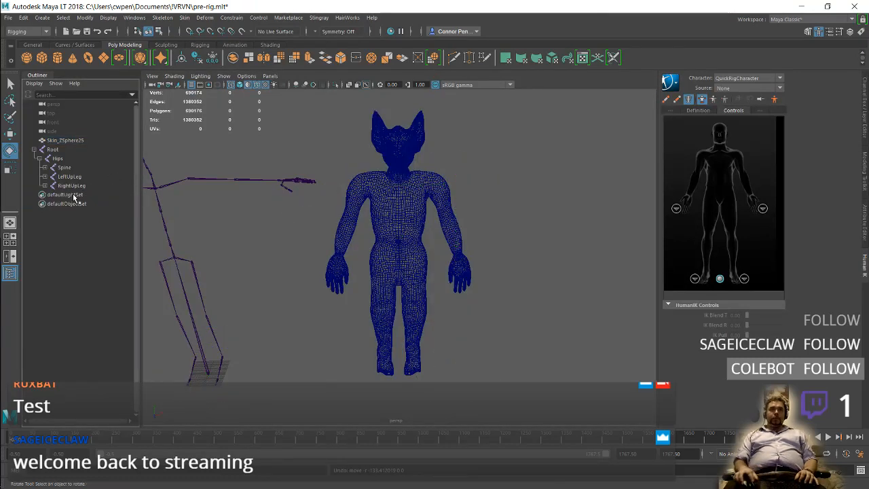
- Move the Skin_ZSphere25 mesh sideways and in depth onto the imported T-pose skeleton
alt+drag(157, 213, 393, 230)
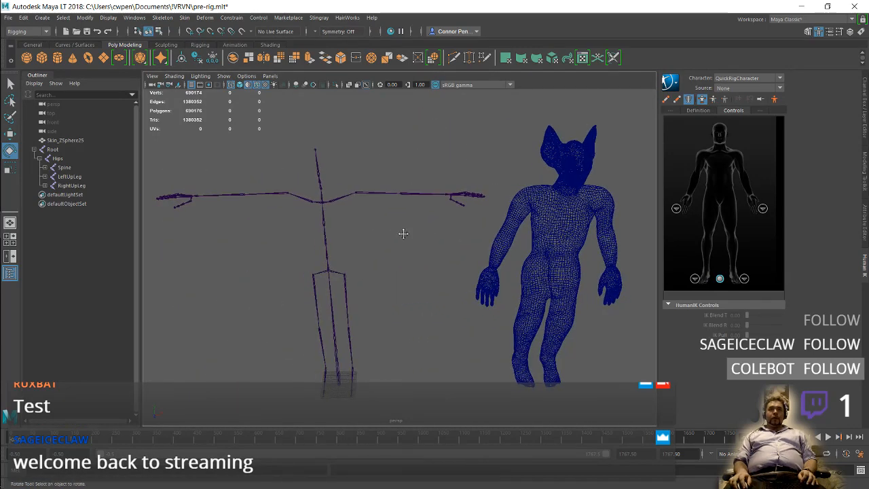
alt+middle_drag(403, 234, 425, 238)
click(582, 223)
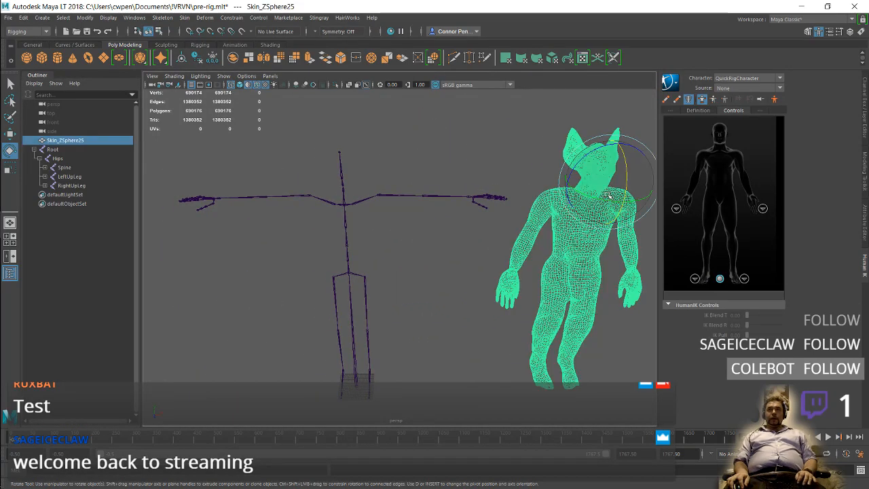
key(w)
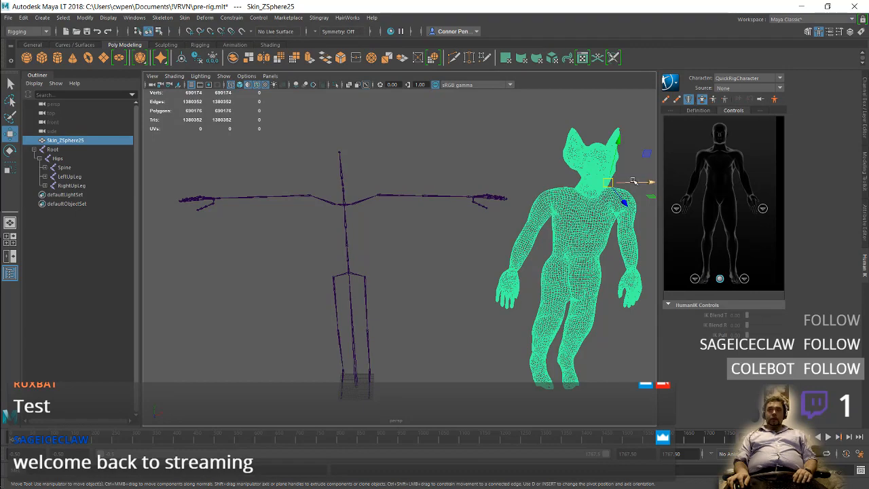
drag(632, 181, 363, 183)
drag(412, 168, 446, 148)
alt+drag(428, 253, 399, 224)
click(363, 211)
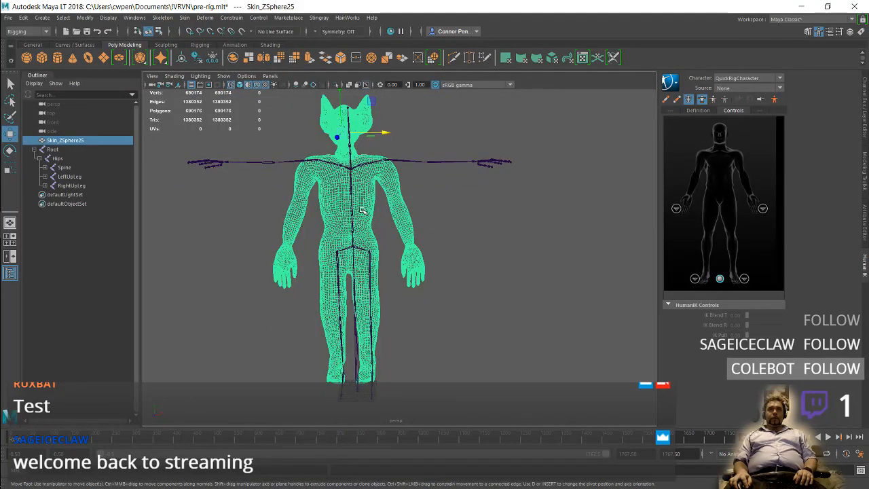
- Scale the Skin_ZSphere25 mesh up uniformly and raise it to fit the skeleton's height
key(e)
key(r)
key(g)
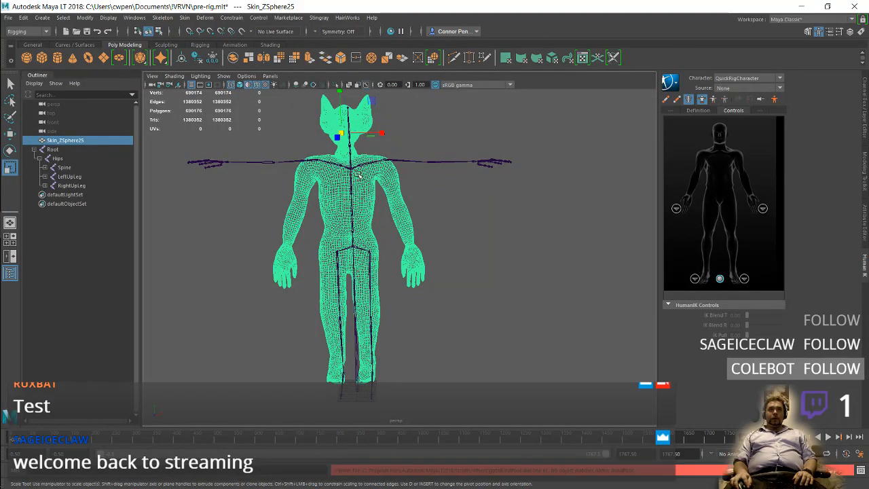
key(w)
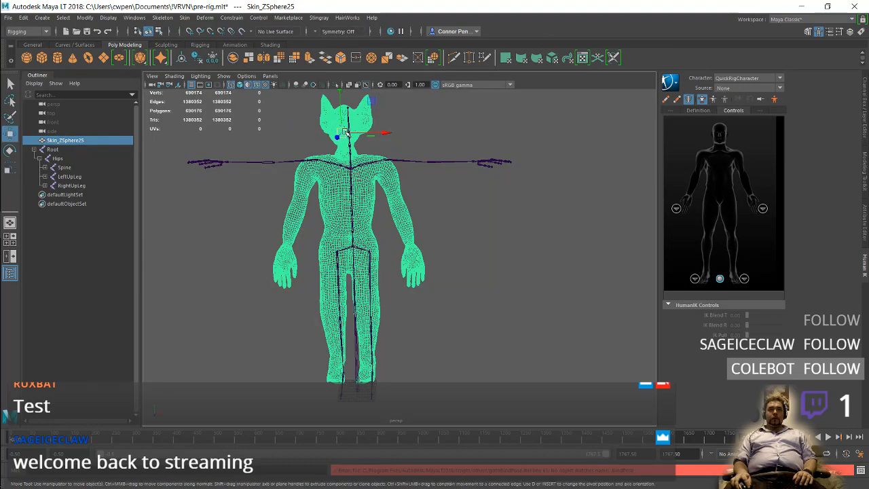
alt+drag(345, 132, 364, 215)
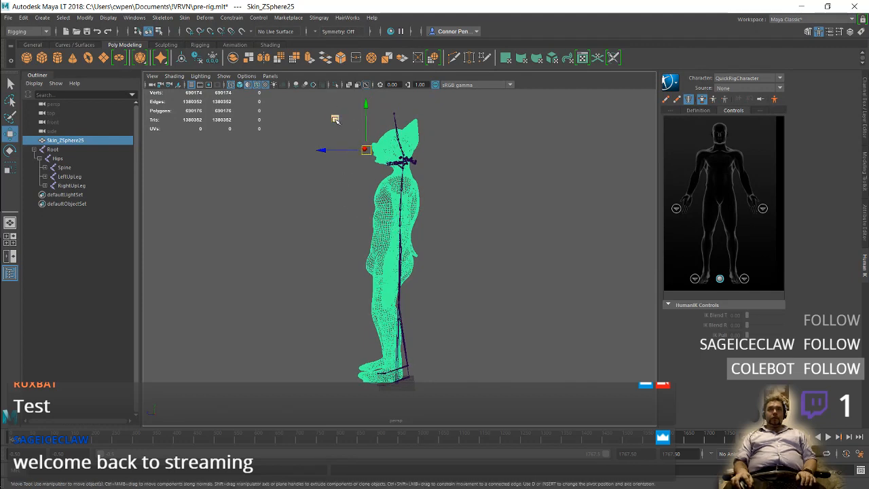
key(e)
key(w)
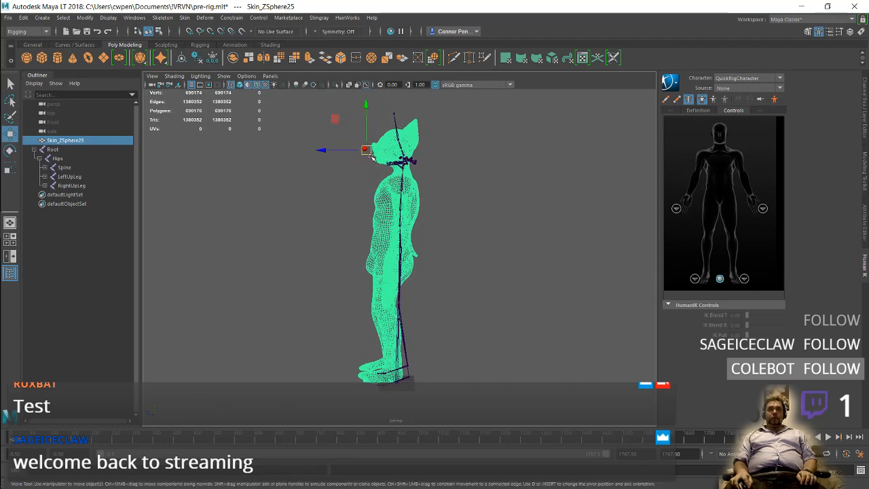
key(r)
drag(368, 152, 383, 172)
key(w)
drag(366, 103, 373, 83)
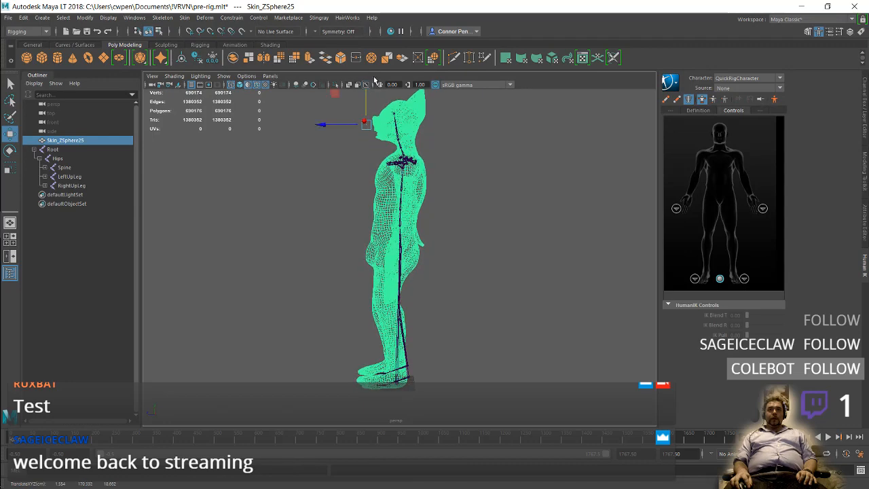
- Deselect the mesh and check its alignment with the skeleton along the -Y and -Z axes
alt+middle_drag(442, 163, 401, 168)
drag(415, 176, 506, 204)
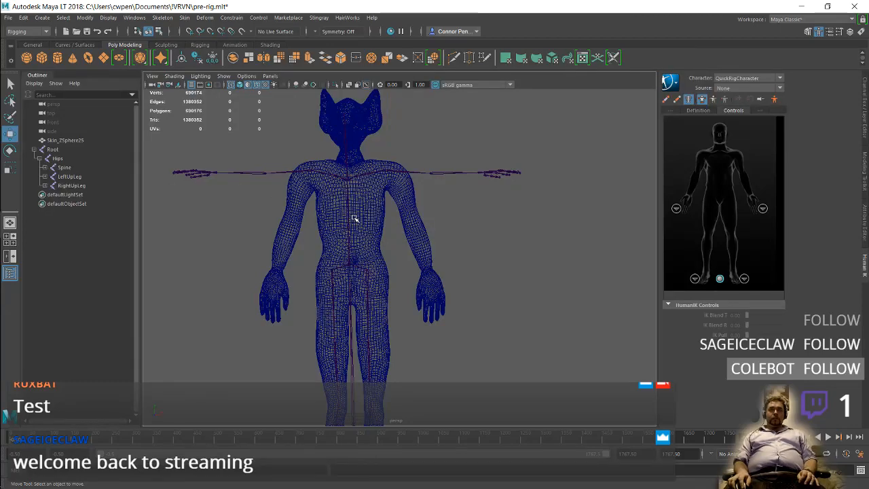
alt+middle_drag(353, 217, 387, 221)
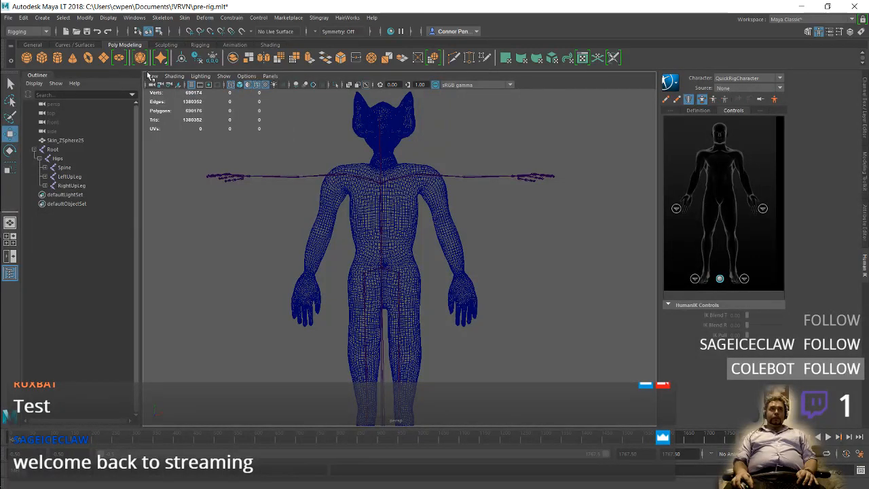
click(151, 75)
mouse_move(223, 160)
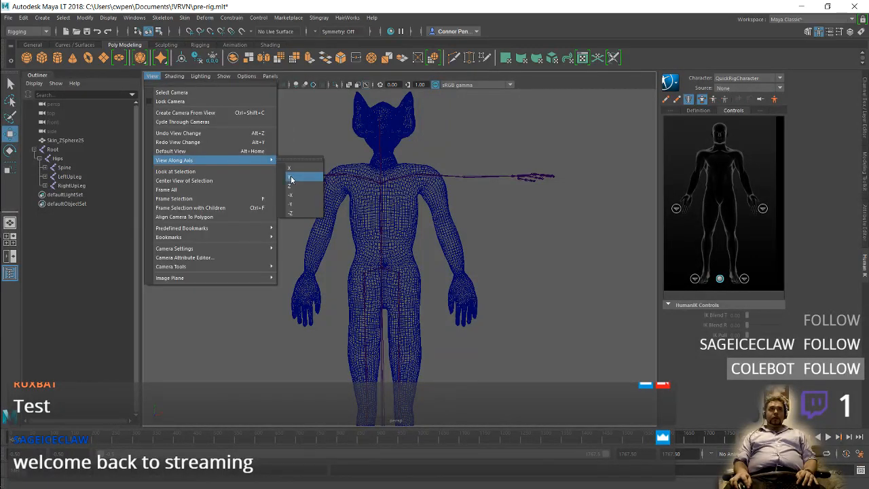
click(293, 203)
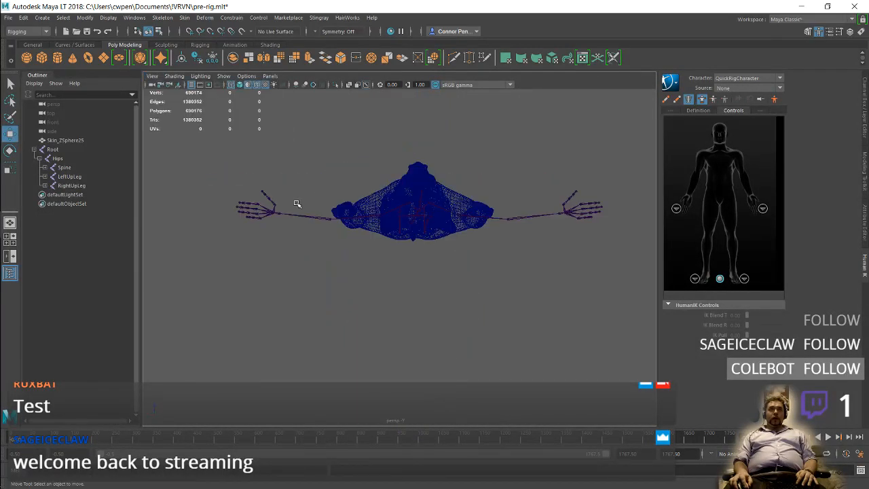
click(151, 75)
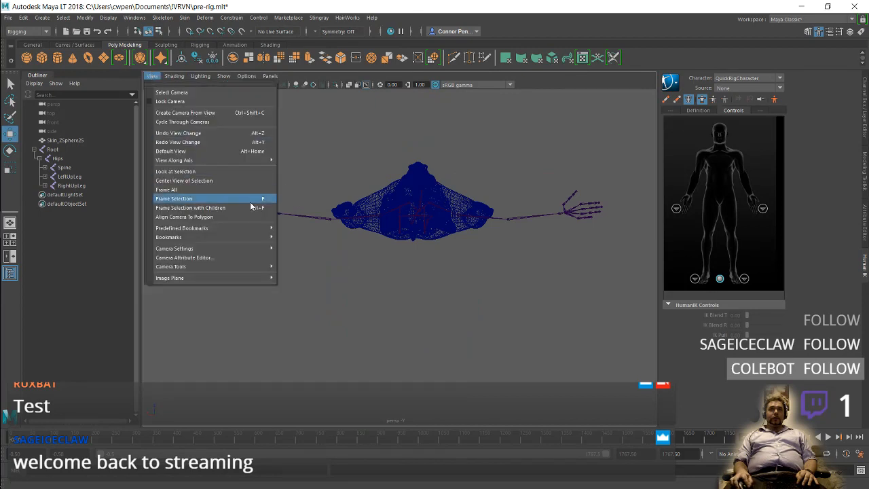
mouse_move(265, 161)
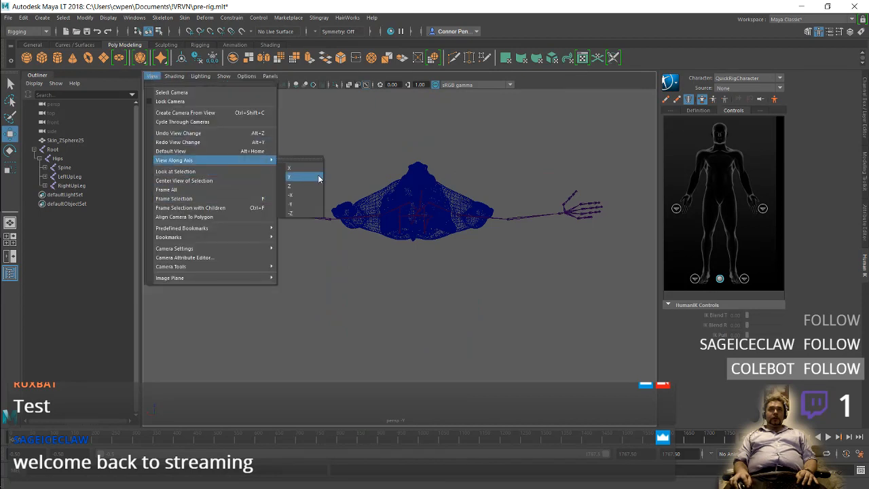
click(296, 212)
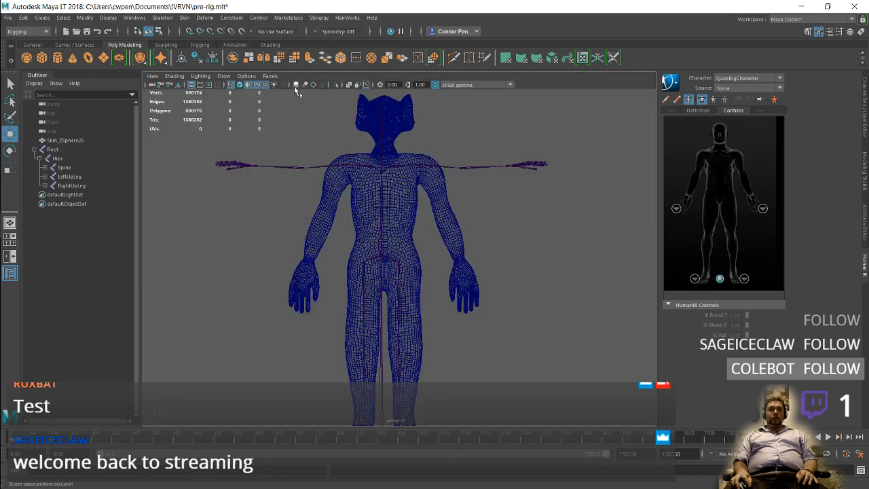
- Turn on smooth shading, nudge the Skin_ZSphere25 mesh along X to centre it on the skeleton, and inspect the shoulders
click(238, 86)
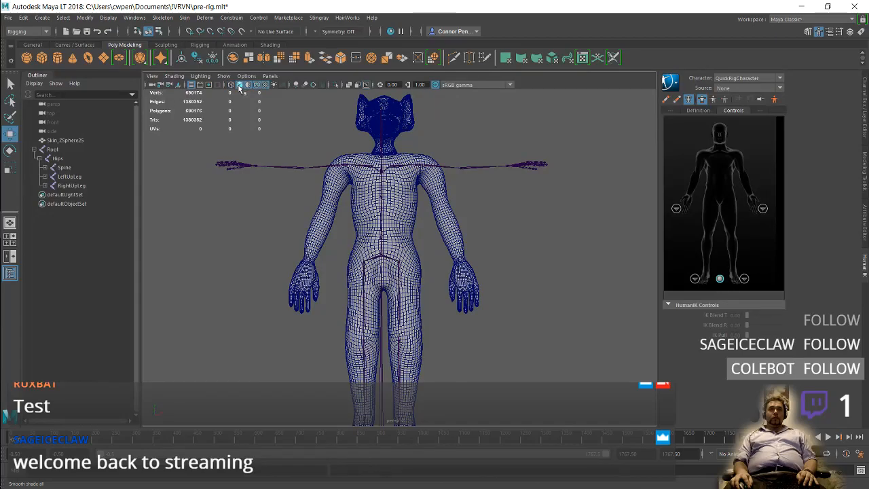
alt+drag(380, 219, 466, 226)
alt+middle_drag(486, 210, 481, 254)
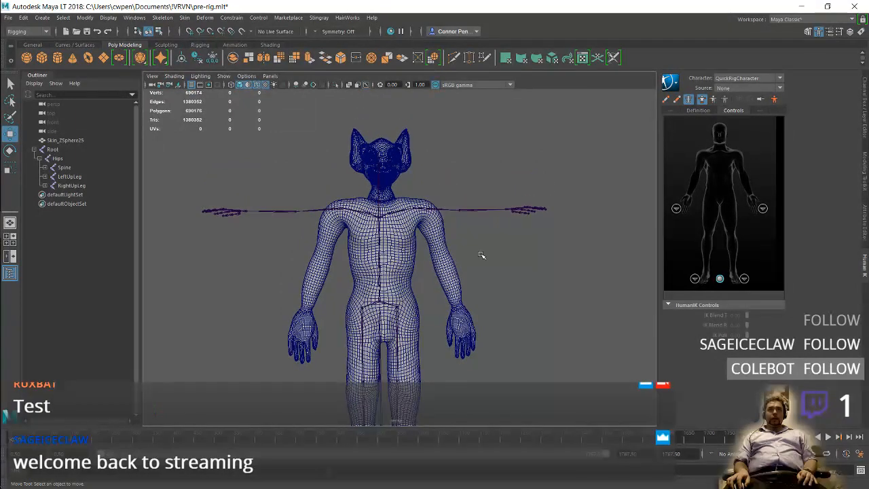
click(392, 230)
drag(426, 167, 424, 169)
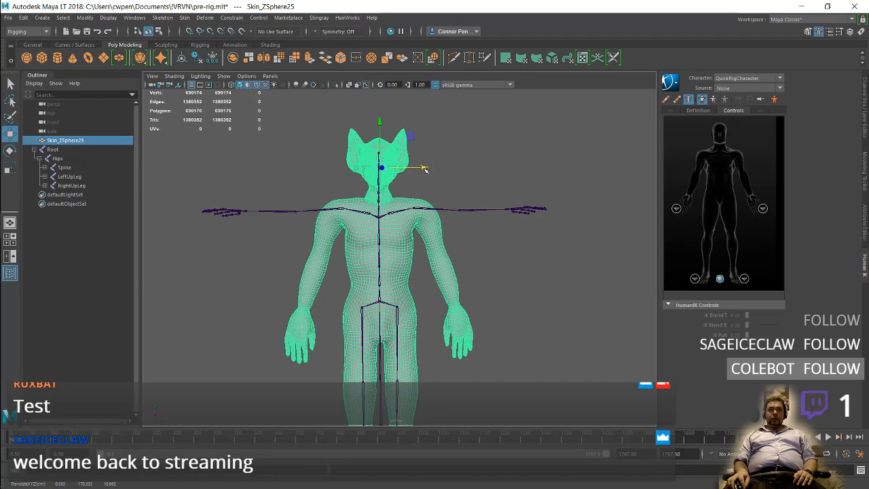
alt+middle_drag(474, 250, 471, 270)
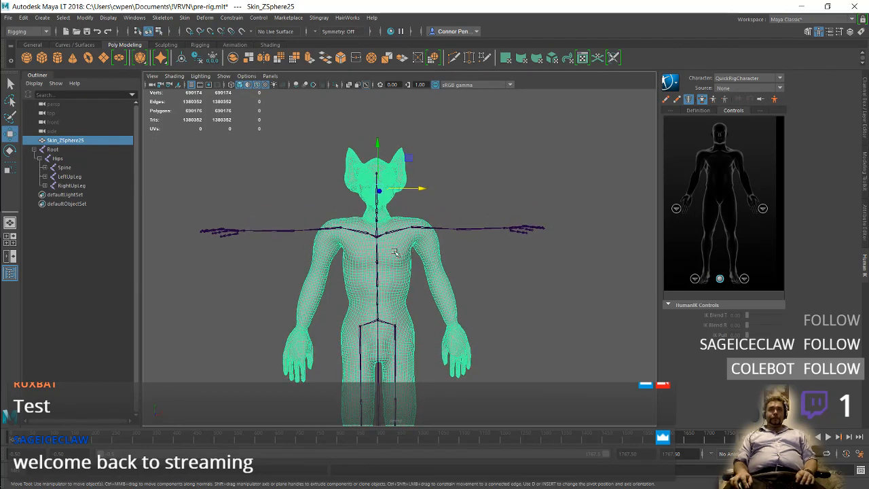
alt+drag(395, 252, 394, 281)
alt+right_drag(393, 281, 349, 470)
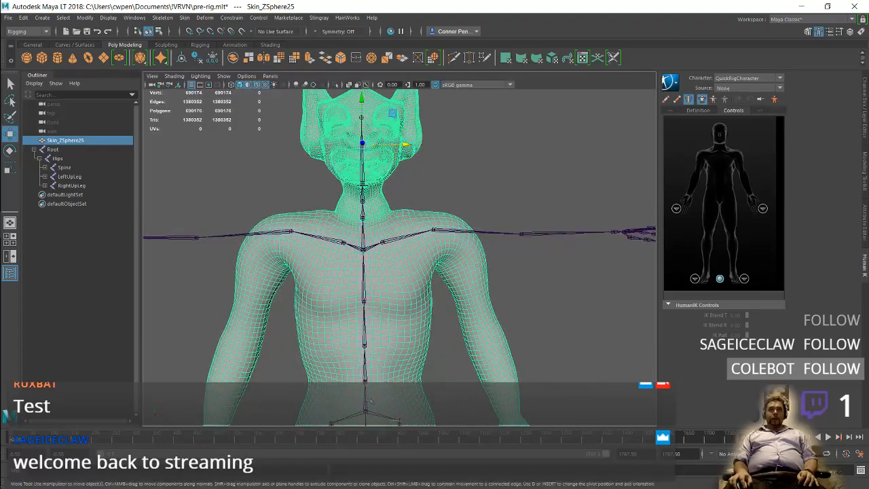
- Bind the Skin_ZSphere25 mesh to the Root skeleton with Bind Skin
alt+middle_drag(391, 271, 419, 274)
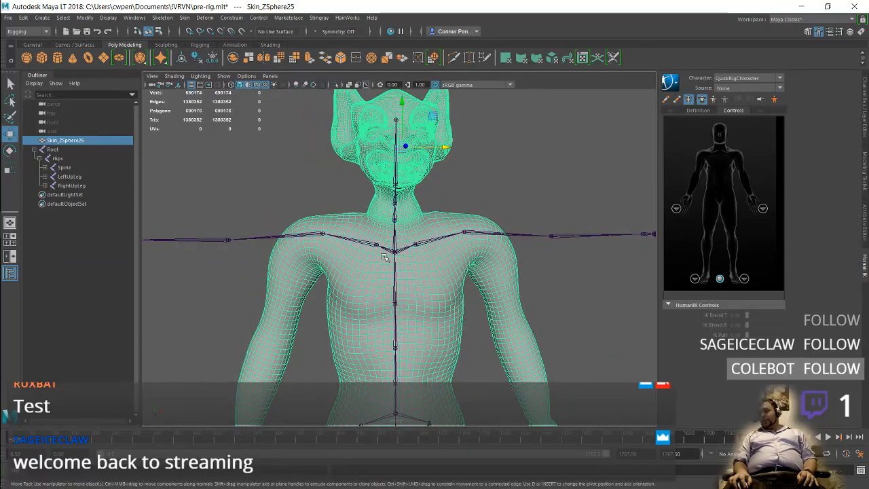
alt+right_drag(394, 282, 385, 241)
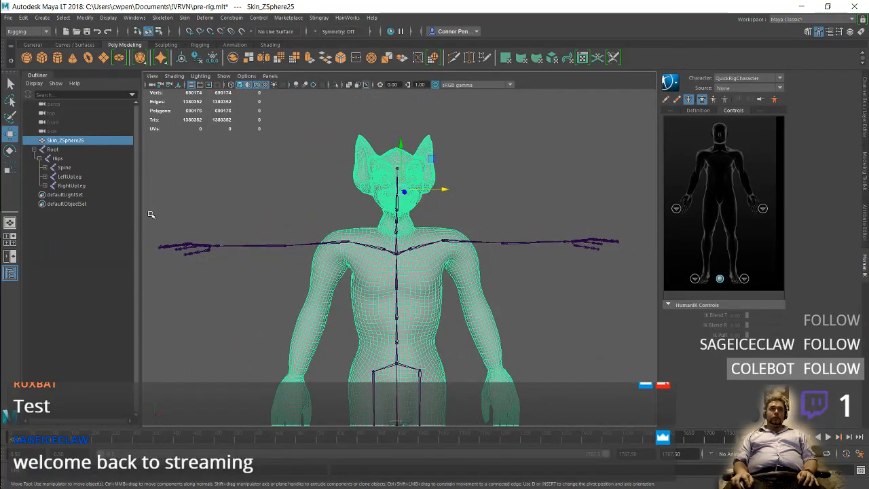
click(60, 149)
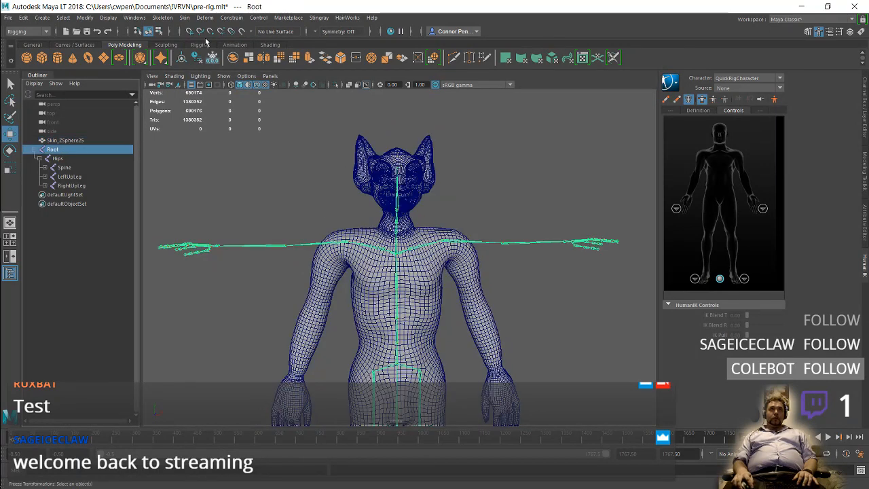
click(158, 19)
mouse_move(184, 18)
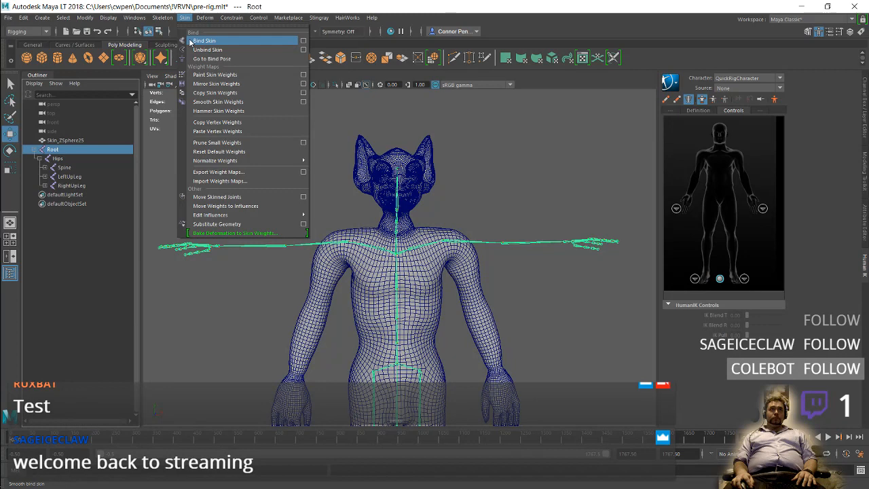
click(190, 41)
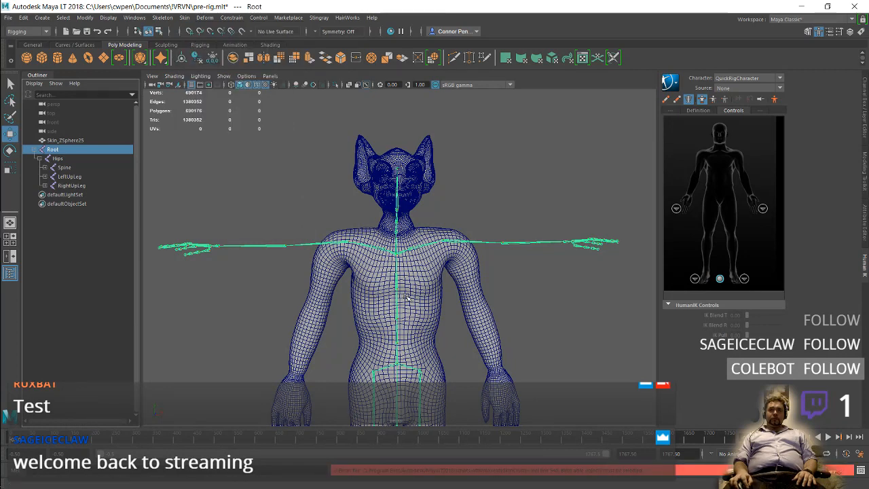
ctrl+click(77, 141)
click(184, 17)
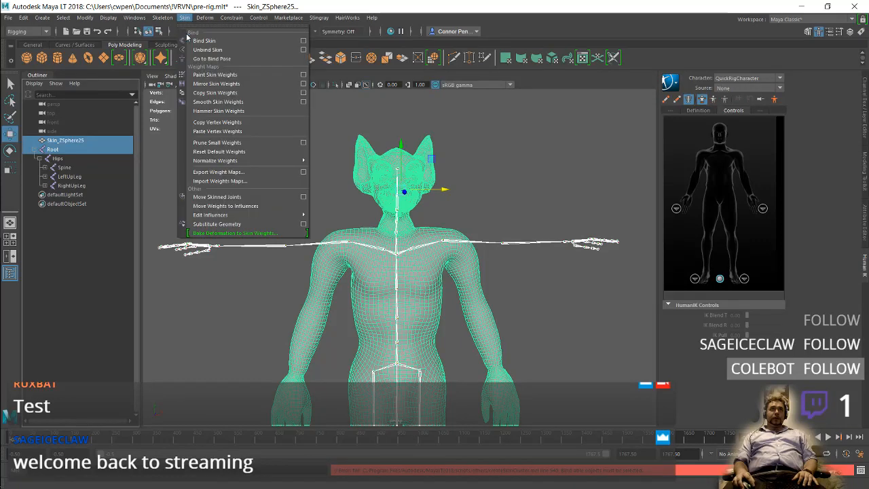
click(203, 40)
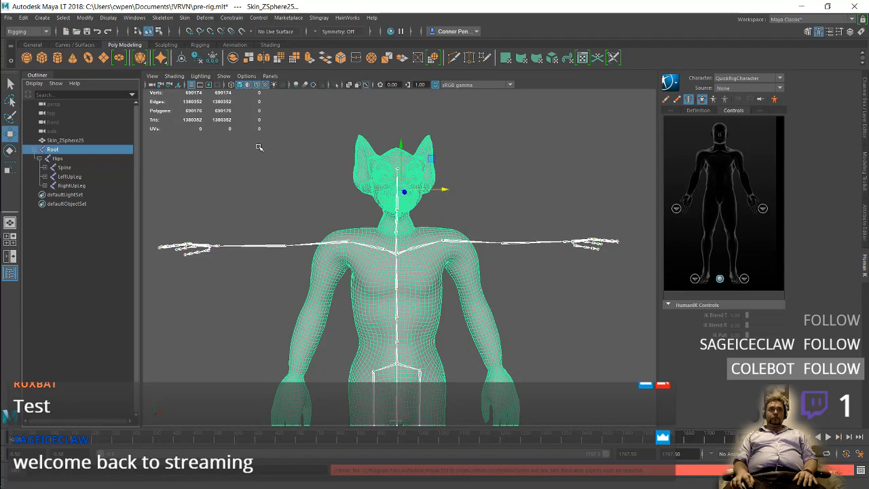
mouse_move(328, 207)
alt+mouse_down()
mouse_move(248, 214)
mouse_move(319, 214)
alt+mouse_up()
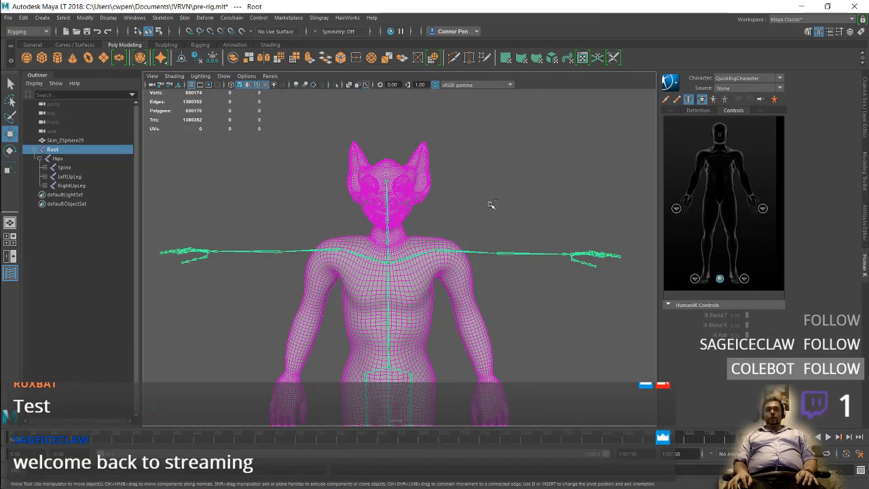
- Undo the skin bind between the mesh and the skeleton and return to a front view of the character
key(ctrl+z)
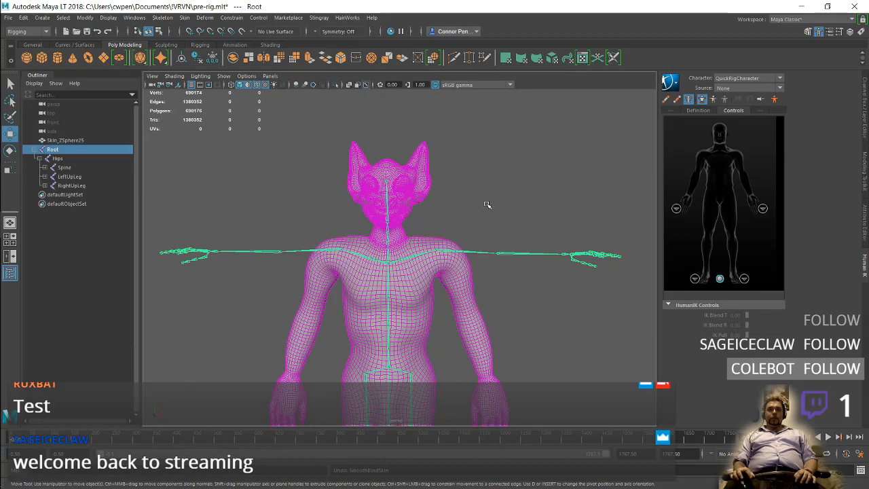
key(ctrl+z)
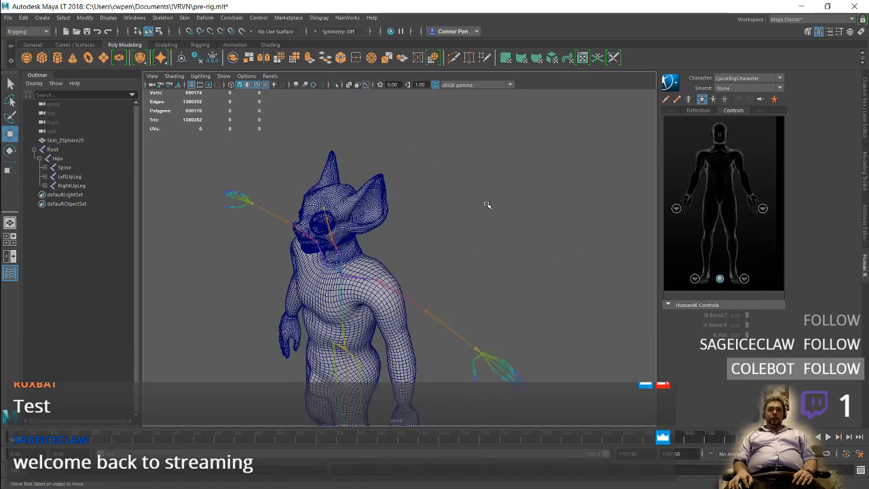
alt+drag(431, 239, 473, 240)
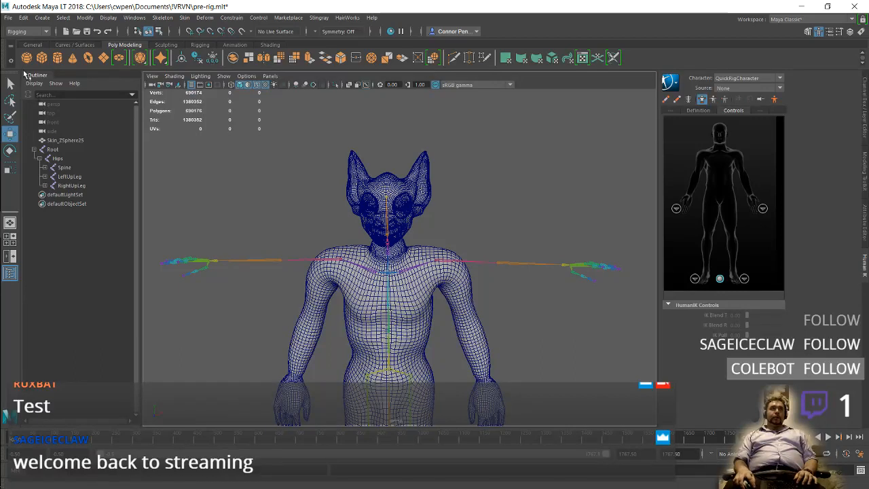
- Start a new scene, discarding the unsaved changes to pre-rig.mlt
click(8, 17)
click(31, 37)
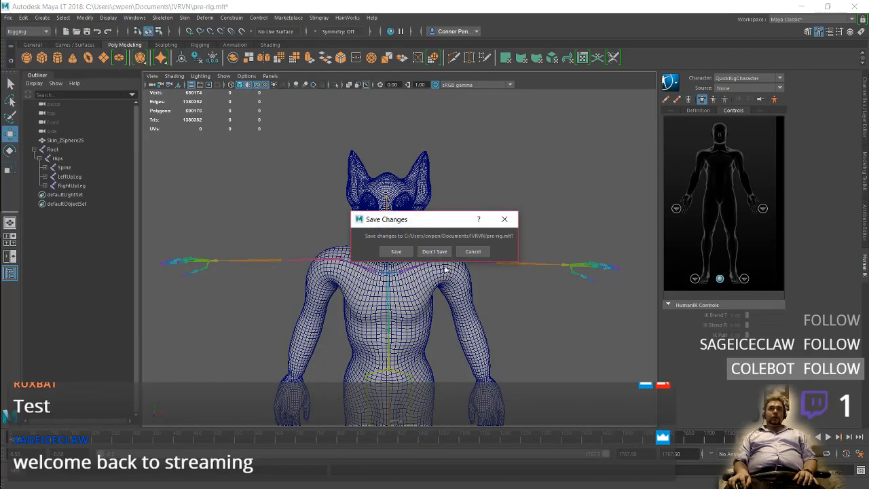
click(440, 253)
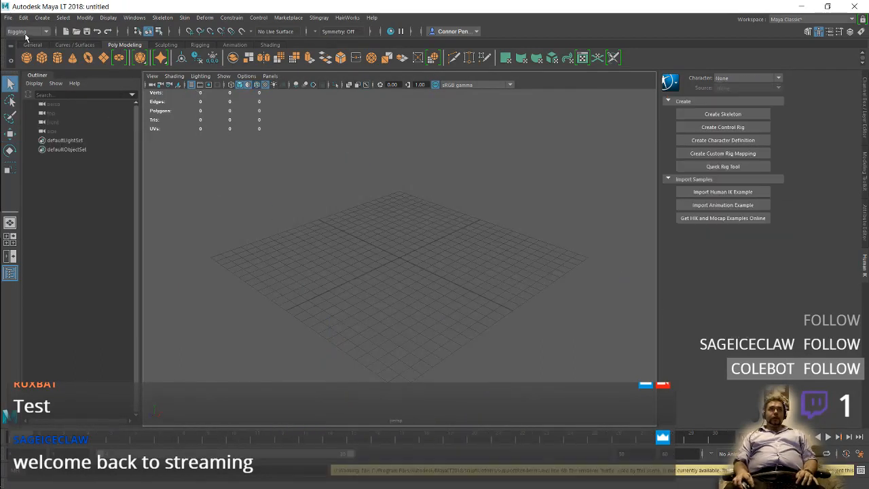
- Import IKinemaMale.fbx from the IKinemaMale folder into the empty scene and bring the whole figure into view
click(10, 18)
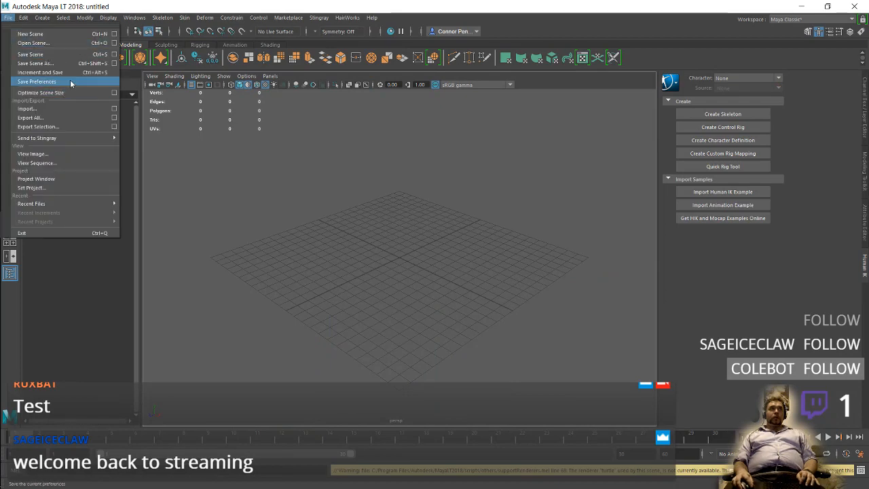
click(72, 110)
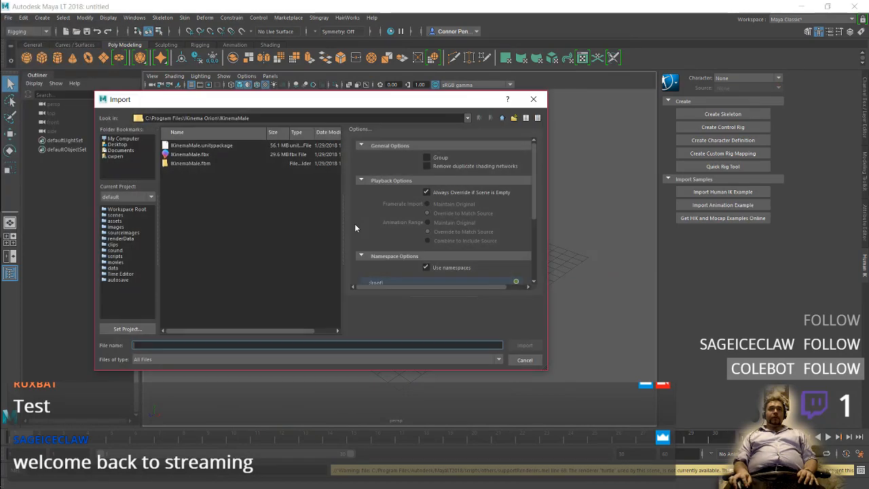
double_click(221, 155)
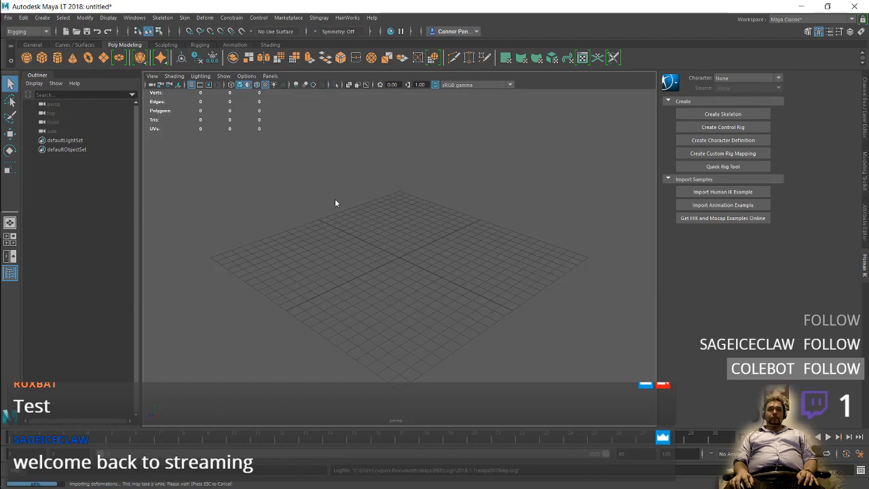
alt+drag(391, 230, 396, 229)
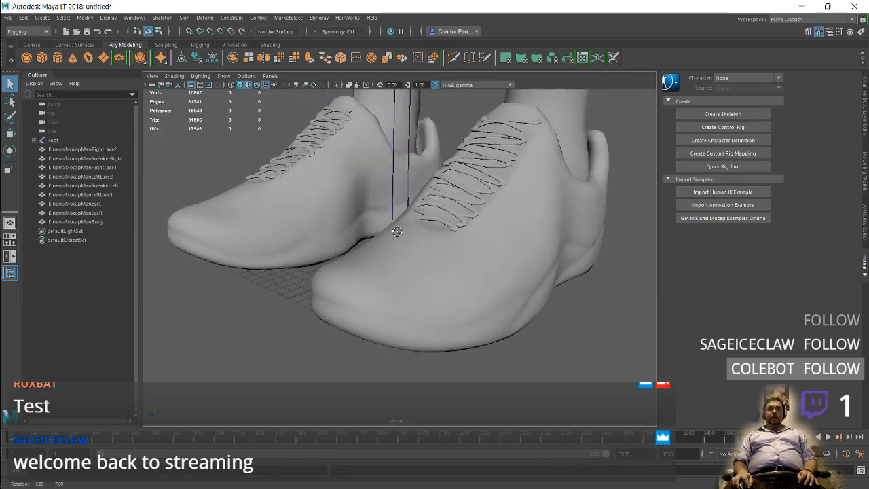
scroll(386, 260, up, 3)
scroll(389, 137, down, 7)
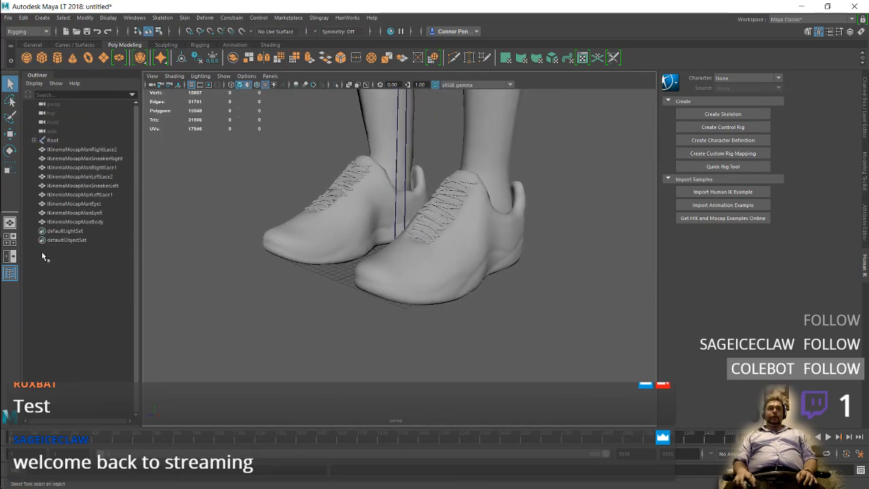
scroll(242, 289, down, 6)
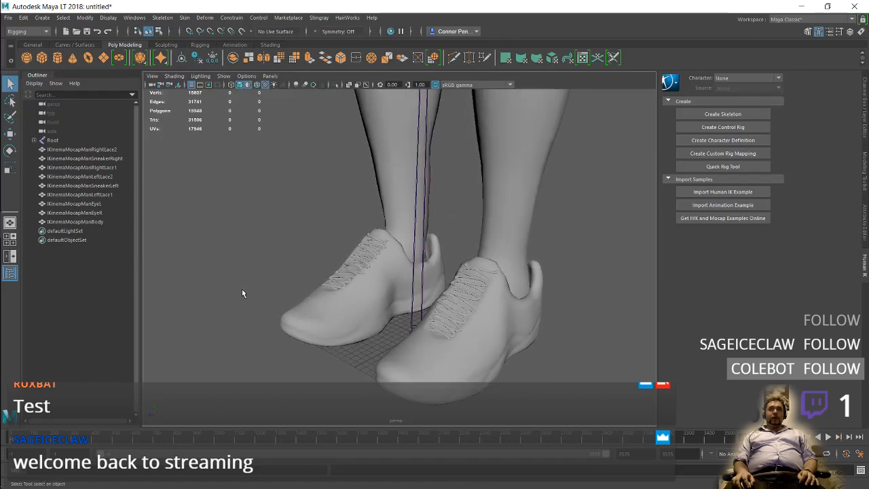
alt+middle_drag(326, 160, 321, 317)
scroll(324, 240, down, 6)
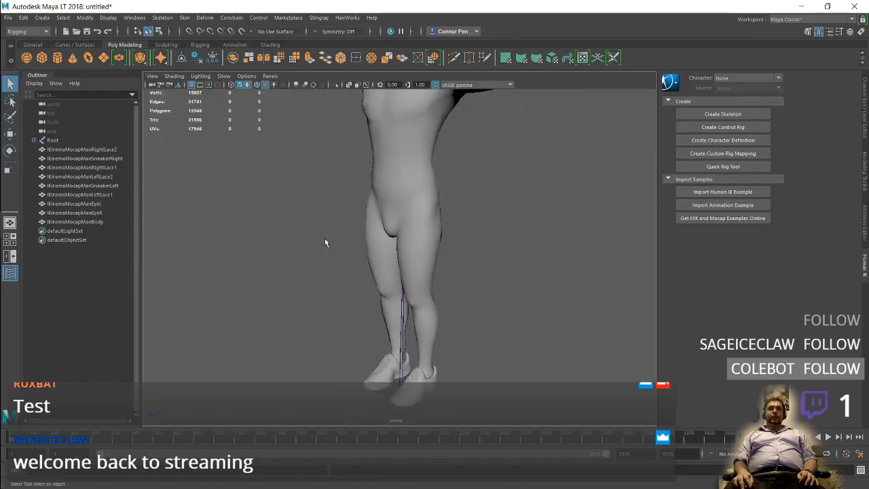
alt+middle_drag(334, 238, 342, 297)
- Switch to Firefox and search the web in a new tab for "maya replace skinned mesh"
key(alt+Tab)
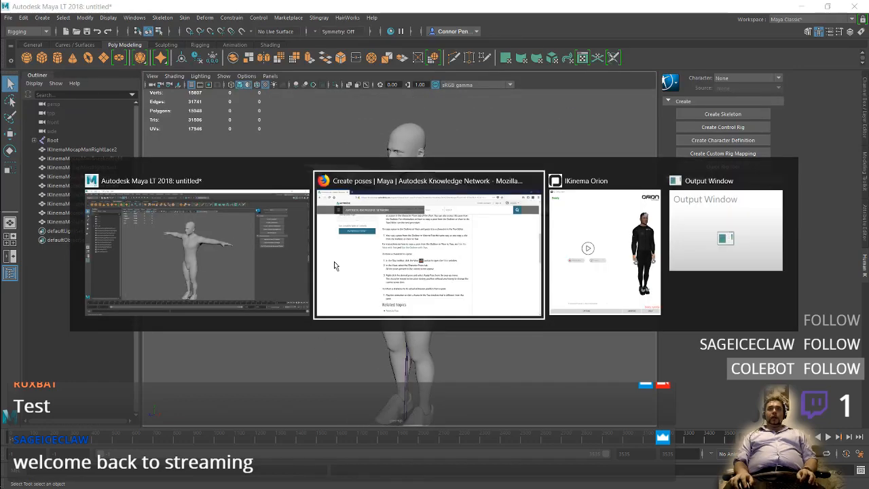
key(ctrl+t)
text(maya change)
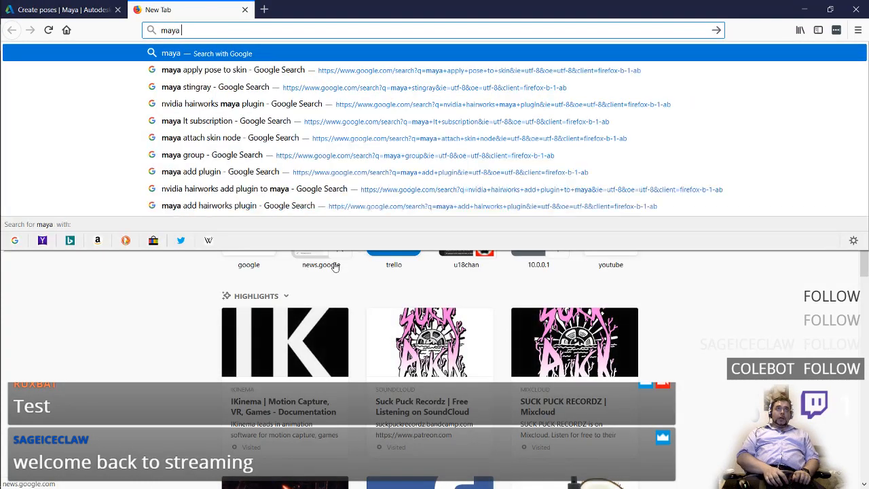
key(BackSpace)
key(BackSpace)
key(BackSpace)
key(BackSpace)
key(BackSpace)
key(BackSpace)
key(BackSpace)
key(BackSpace)
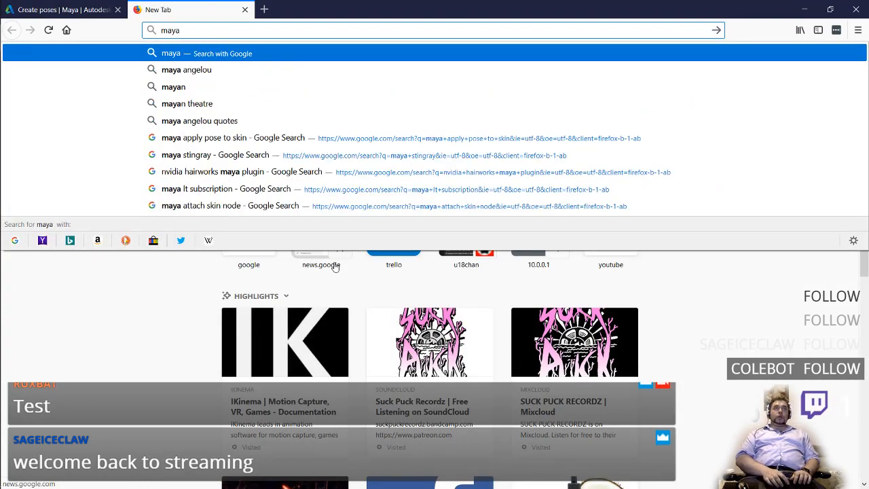
text(replace skin of)
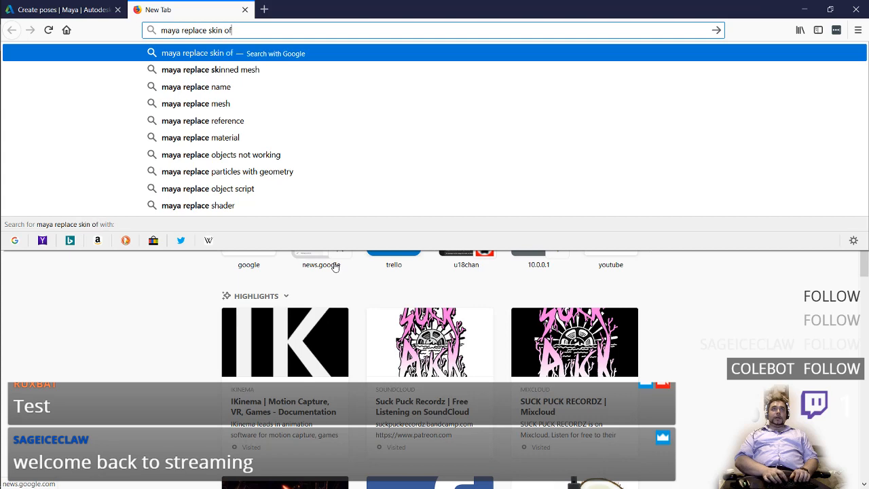
key(BackSpace)
key(BackSpace)
key(BackSpace)
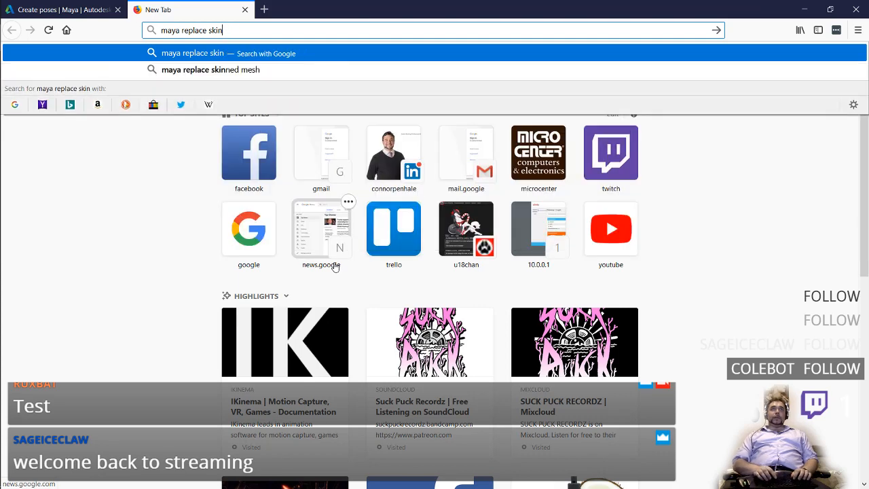
key(Down)
key(Return)
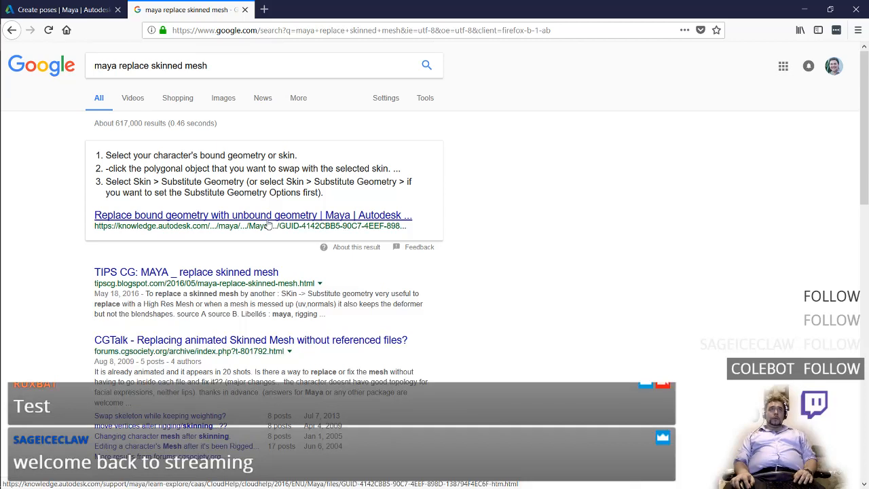
- Switch back to Maya LT and import Skin_ZSphere25.fbx from the !VRVN folder in Documents
key(alt+Tab)
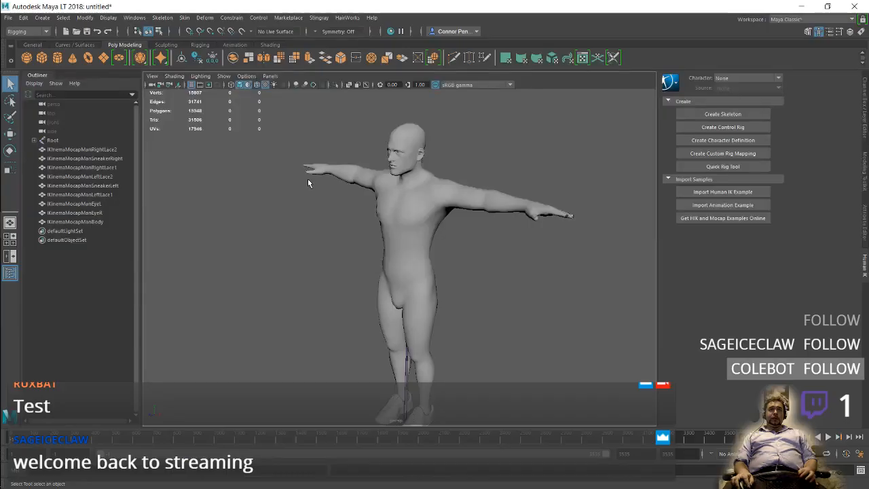
alt+drag(299, 214, 155, 136)
click(8, 18)
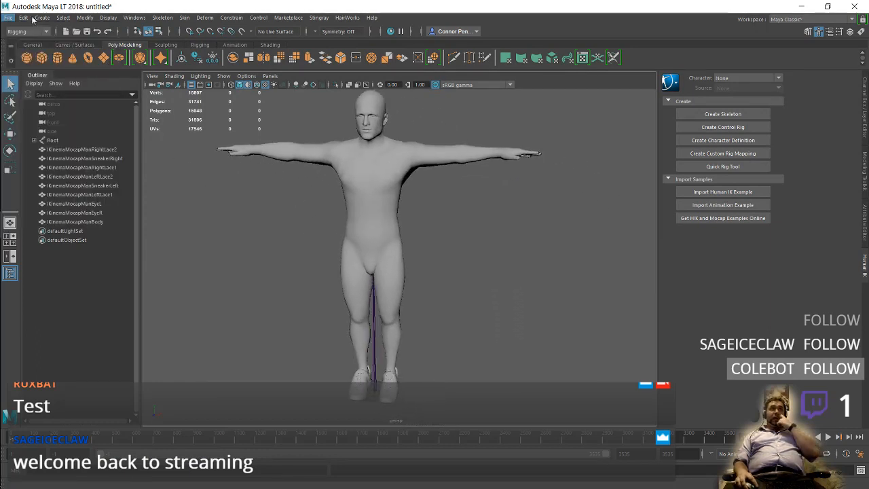
click(24, 18)
mouse_move(8, 18)
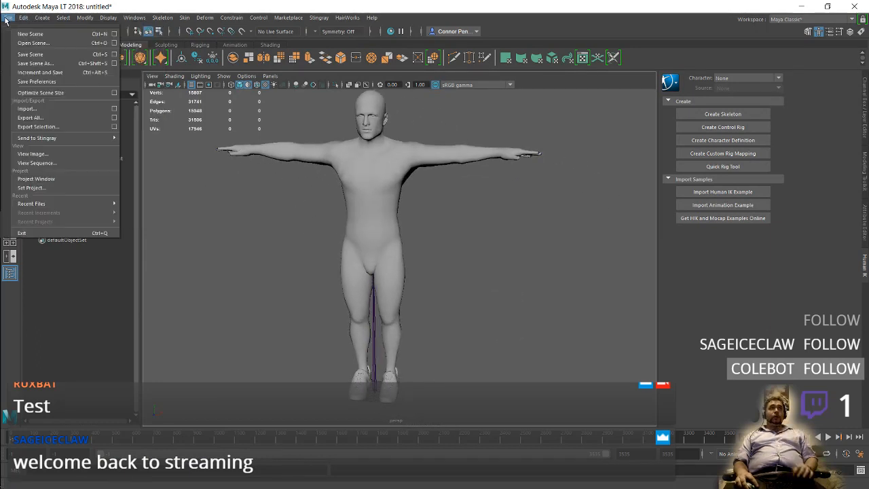
click(59, 108)
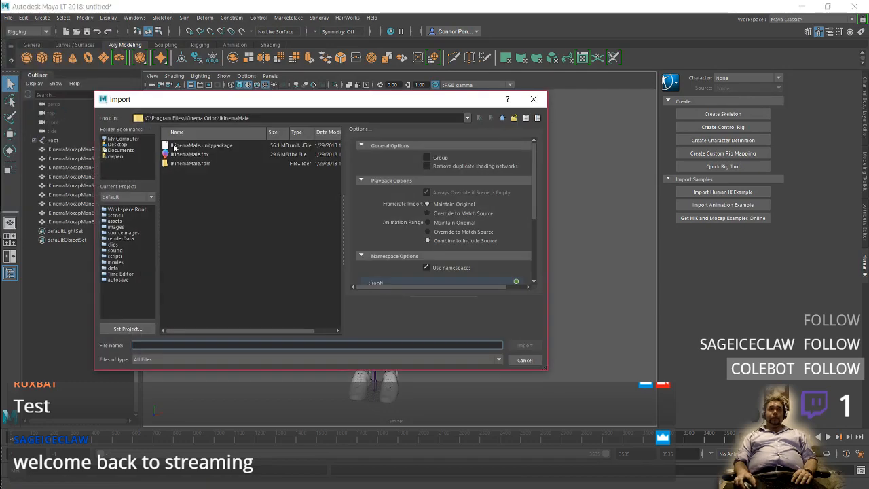
click(119, 150)
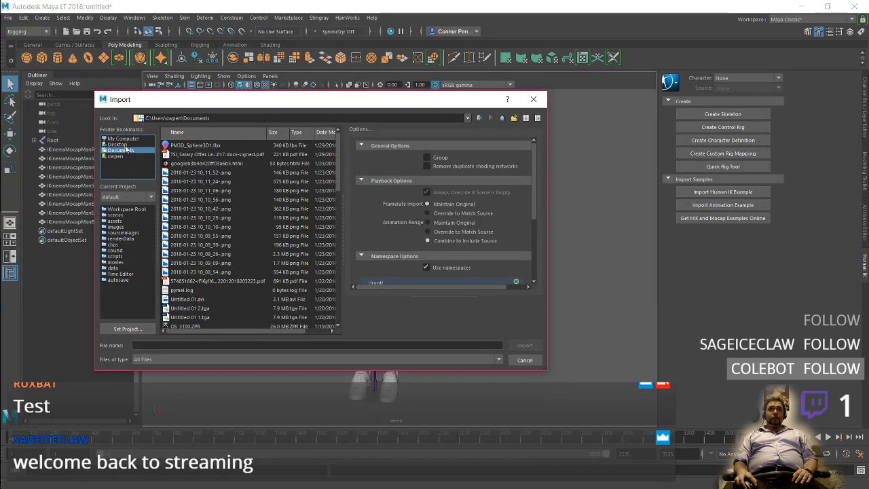
click(213, 174)
key(v)
double_click(195, 299)
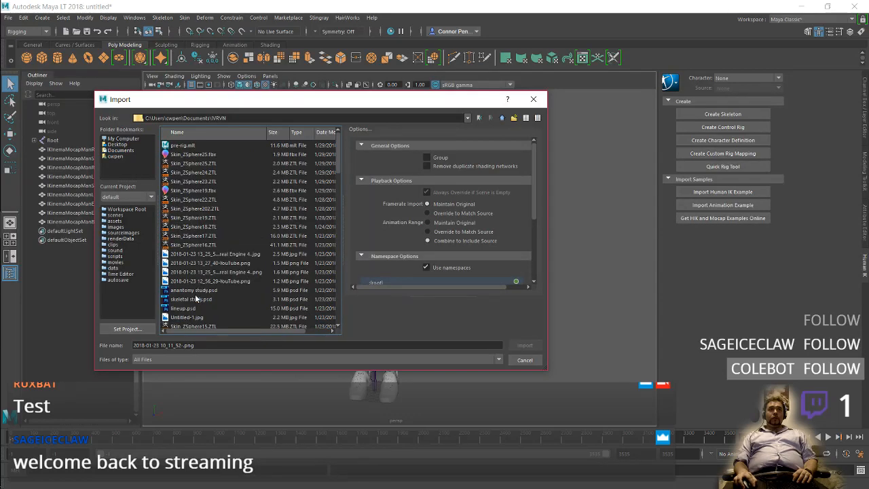
double_click(199, 155)
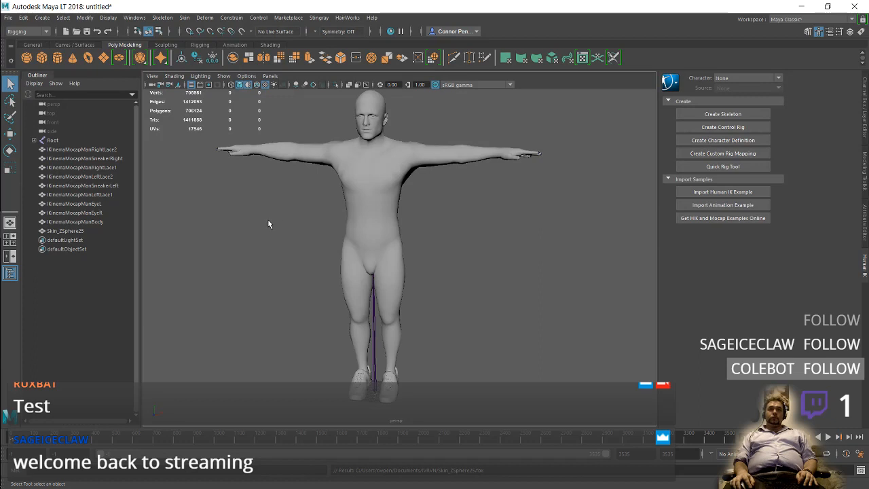
- Select the Skin_ZSphere25 mesh, show its transform attributes and set its Translate Y to 200
click(375, 401)
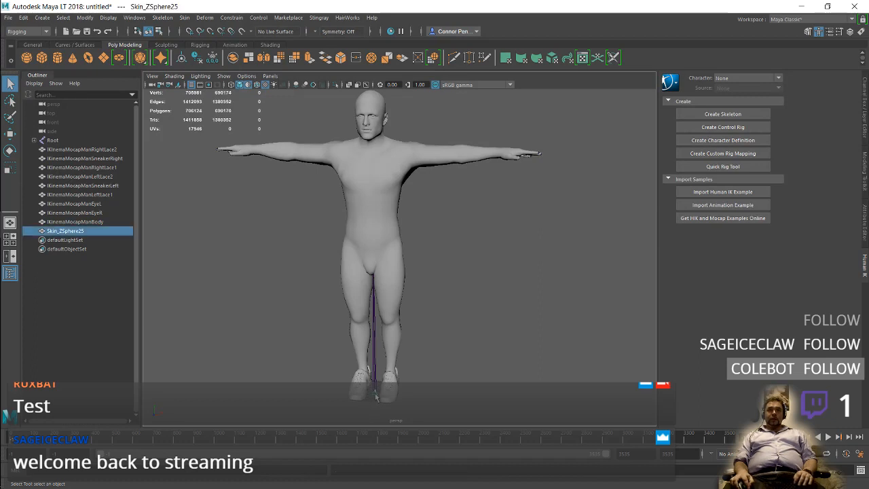
key(w)
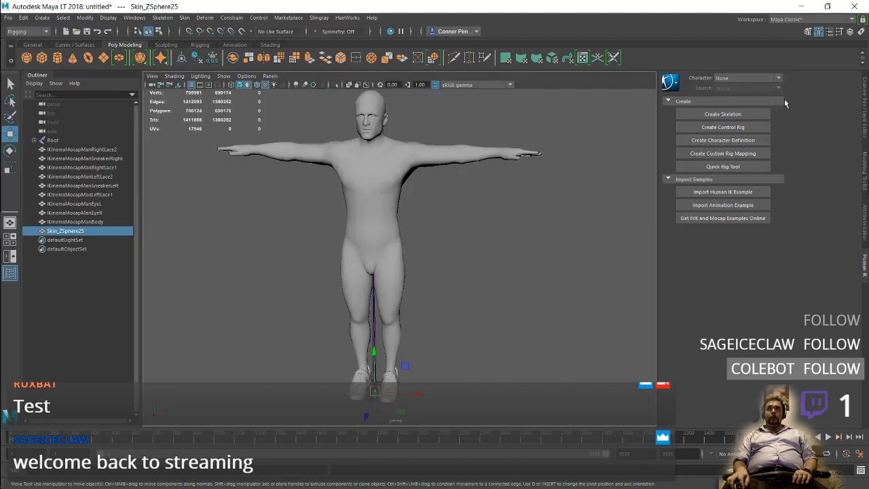
click(864, 221)
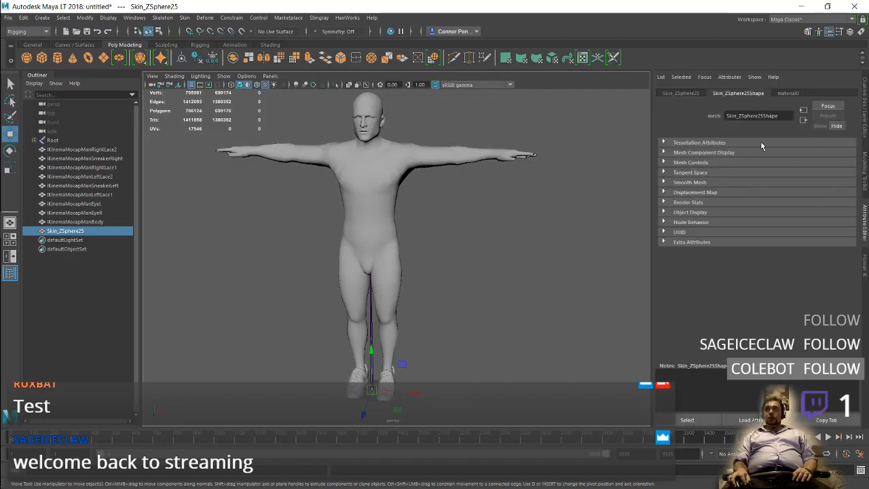
click(666, 93)
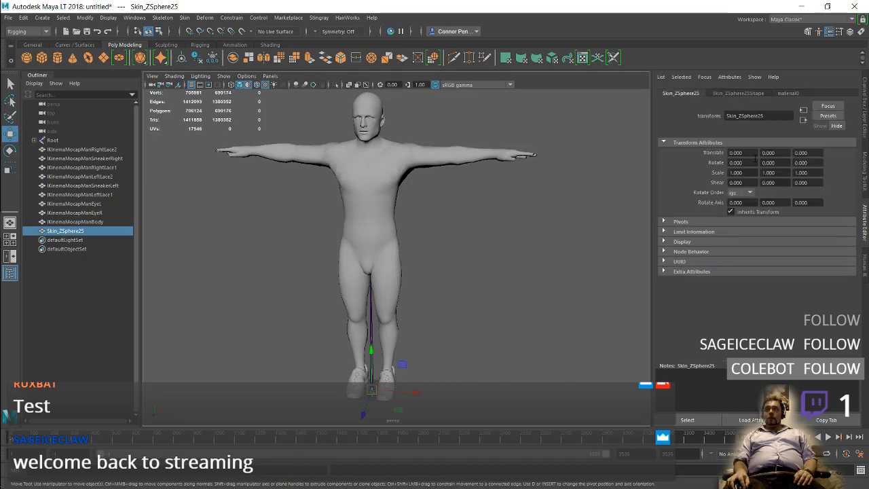
click(764, 151)
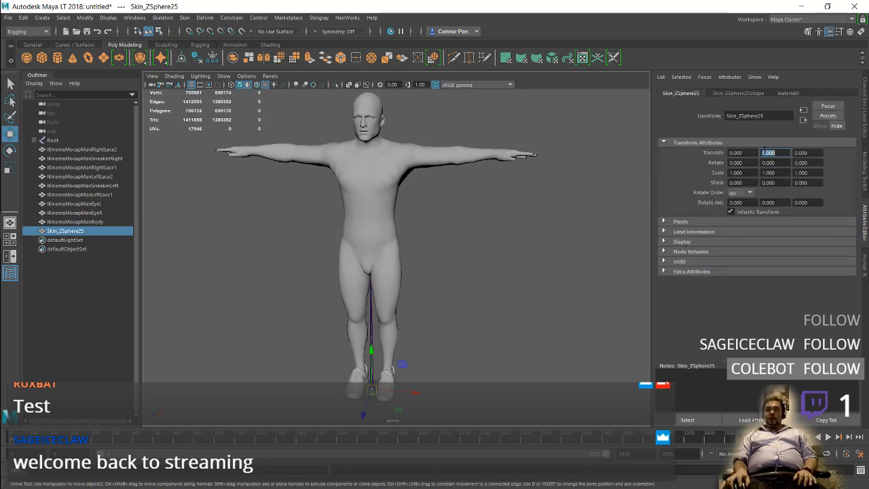
text(250)
key(Tab)
- Set the Skin_ZSphere25 mesh's scale to 75 on all three axes
key(Tab)
key(Tab)
key(Tab)
key(Tab)
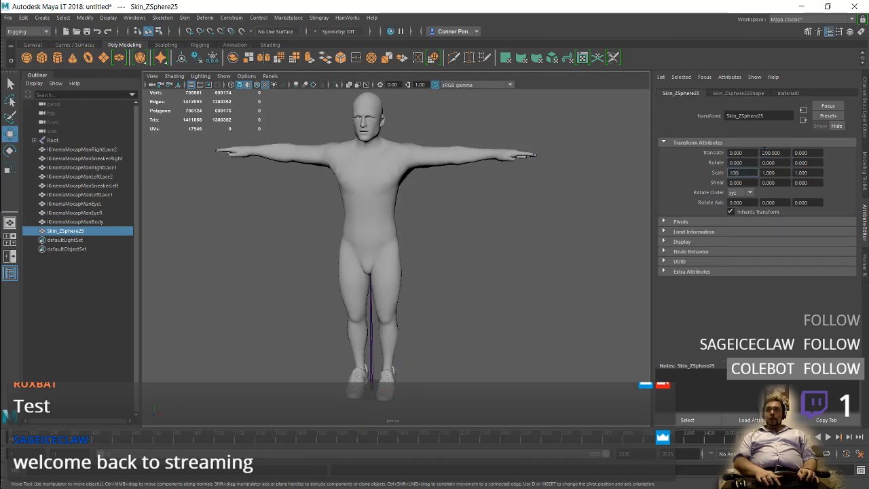
text(75)
key(Tab)
text(75)
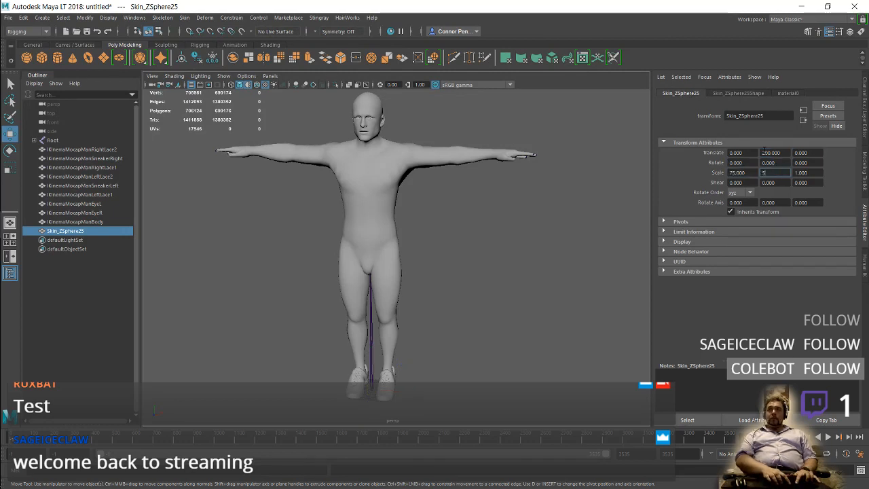
key(Tab)
text(75)
key(Tab)
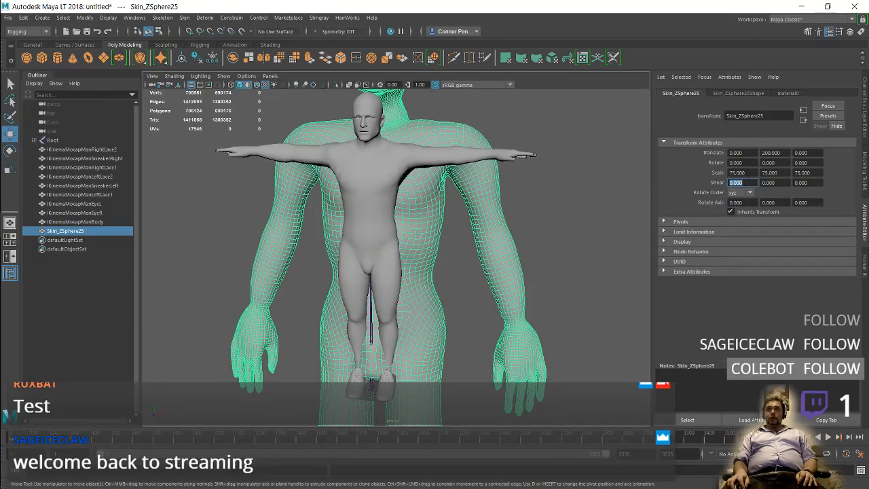
- Set the Skin_ZSphere25 mesh's scale to 25 on all three axes
double_click(747, 172)
text(25)
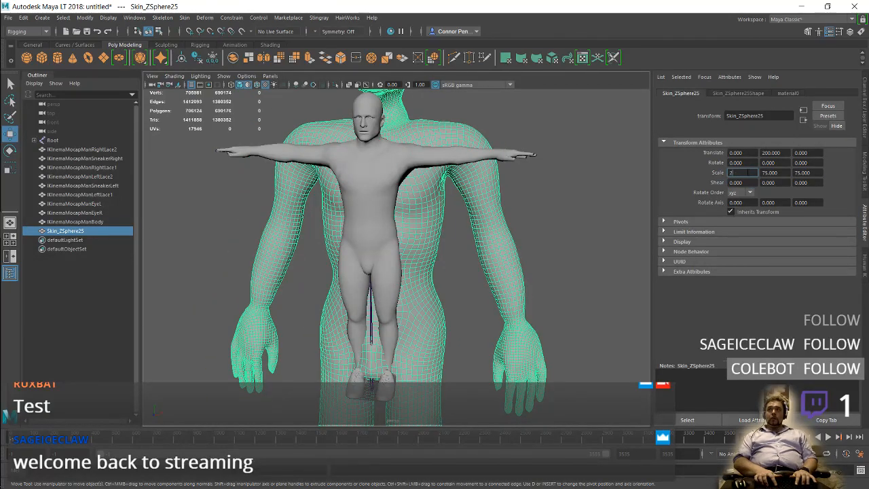
key(Tab)
text(25)
key(Tab)
text(25)
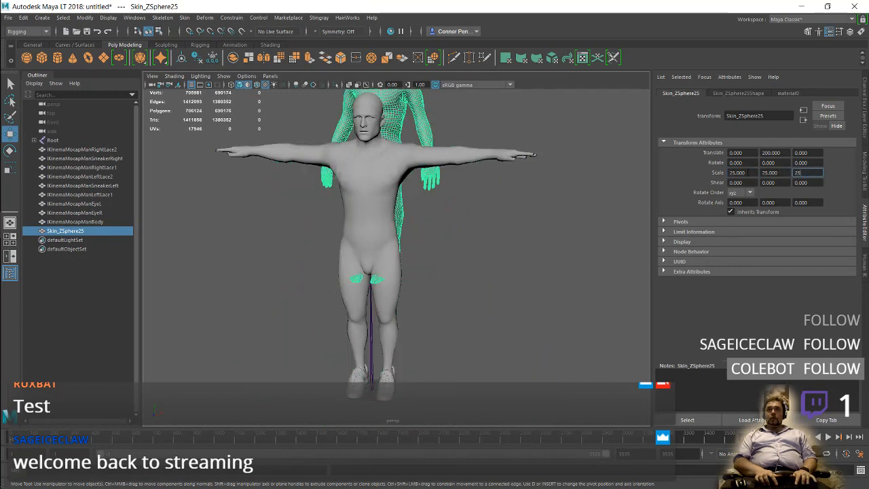
key(Tab)
key(shift+Tab)
key(shift+Tab)
key(shift+Tab)
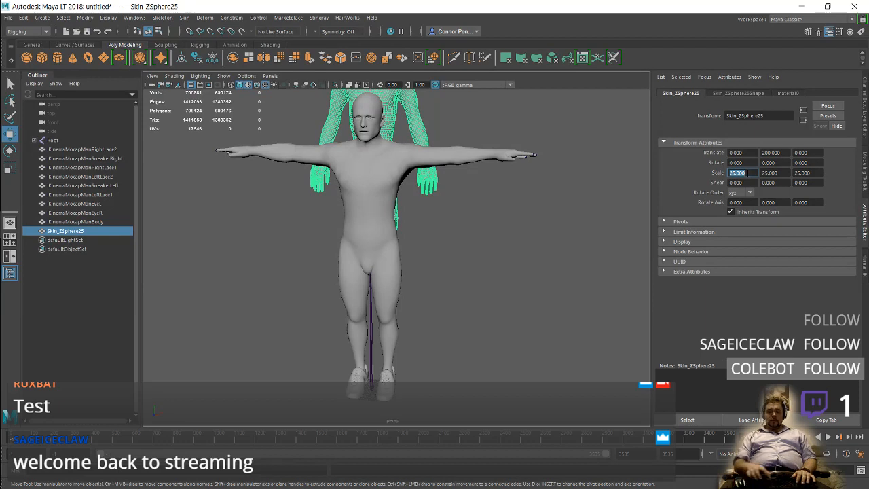
text(19)
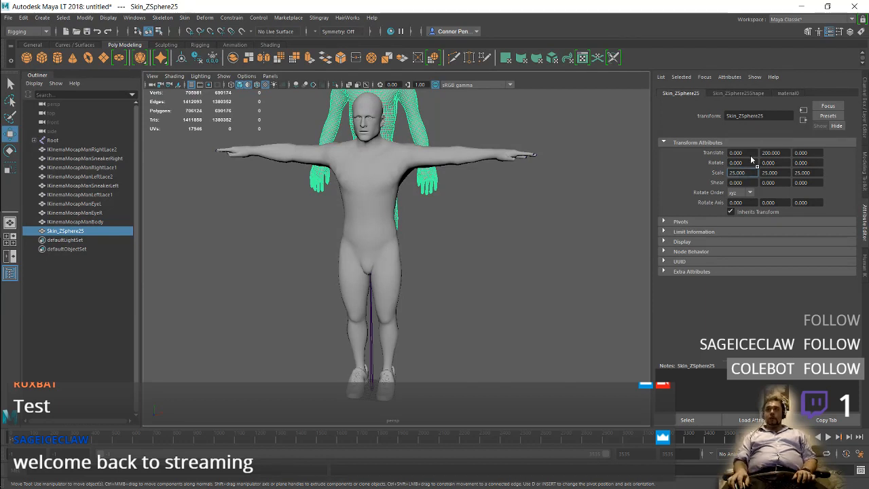
key(Return)
key(ctrl+z)
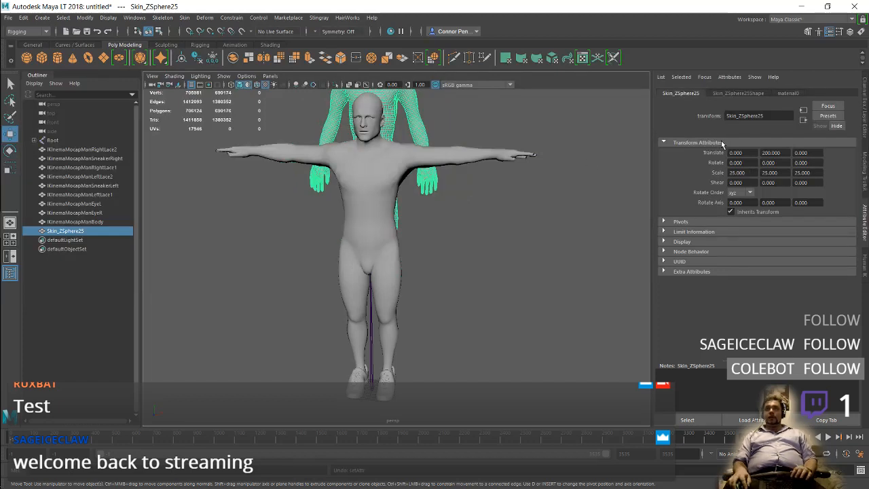
- Lower the creature mesh along the vertical axis to a Translate Y of about 151, comparing it with the male body from the side
key(e)
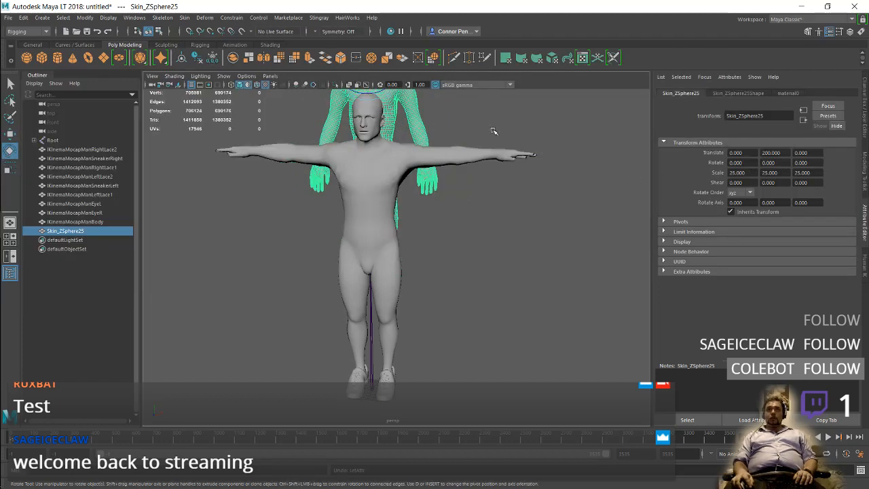
key(w)
alt+middle_drag(430, 107, 464, 165)
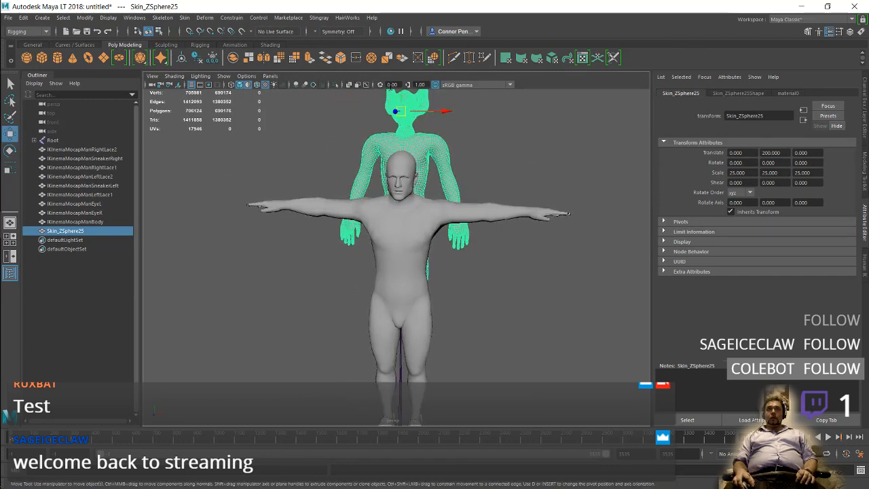
drag(400, 98, 415, 177)
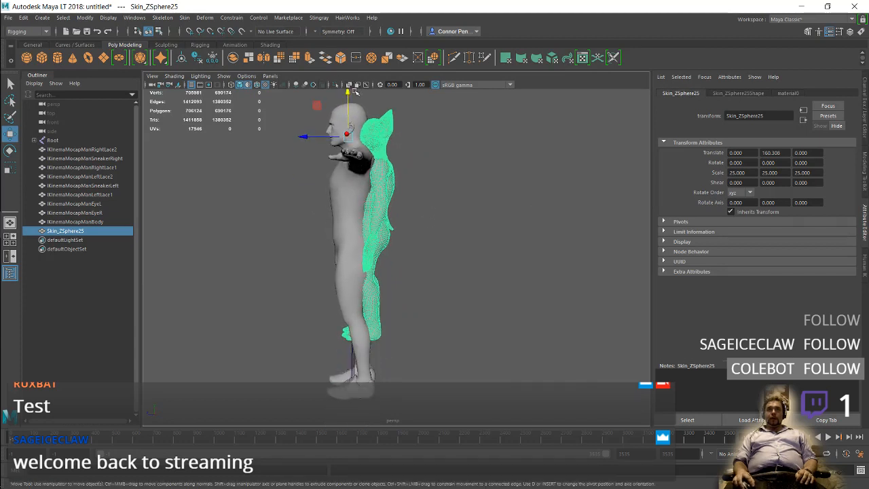
drag(348, 92, 350, 109)
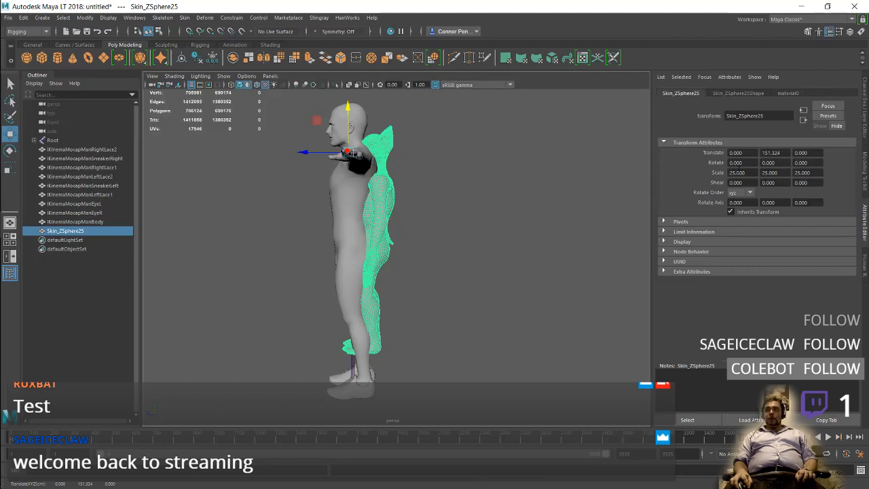
- Stretch the creature mesh to a Y scale of about 33.4 and raise it to about 167 to match the male body's height
ctrl+drag(772, 174, 788, 165)
ctrl+drag(821, 167, 779, 167)
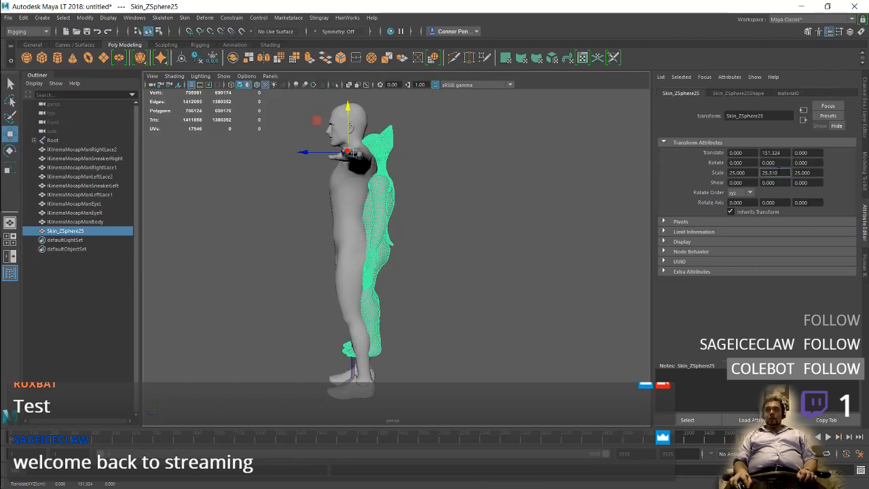
ctrl+drag(780, 166, 840, 184)
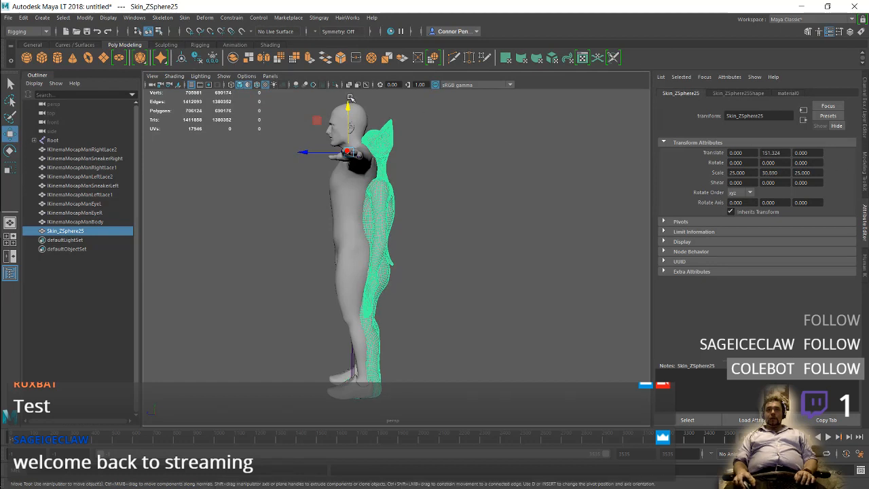
drag(347, 108, 365, 82)
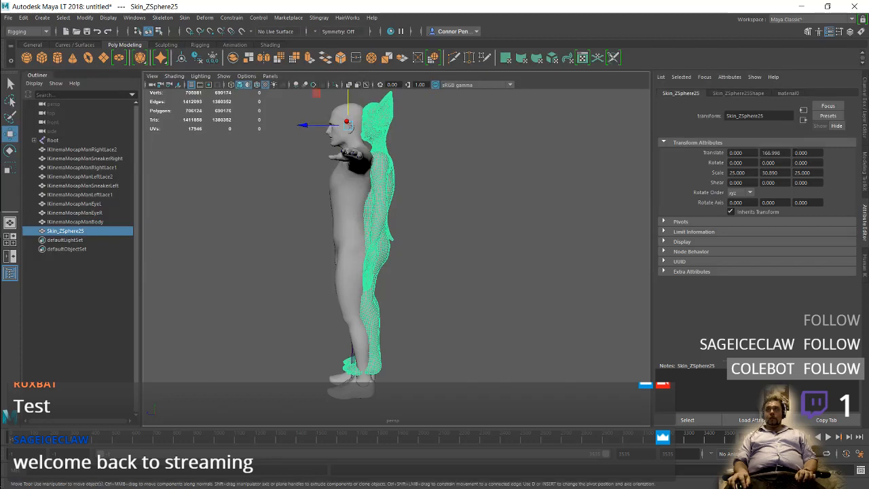
ctrl+drag(770, 172, 850, 158)
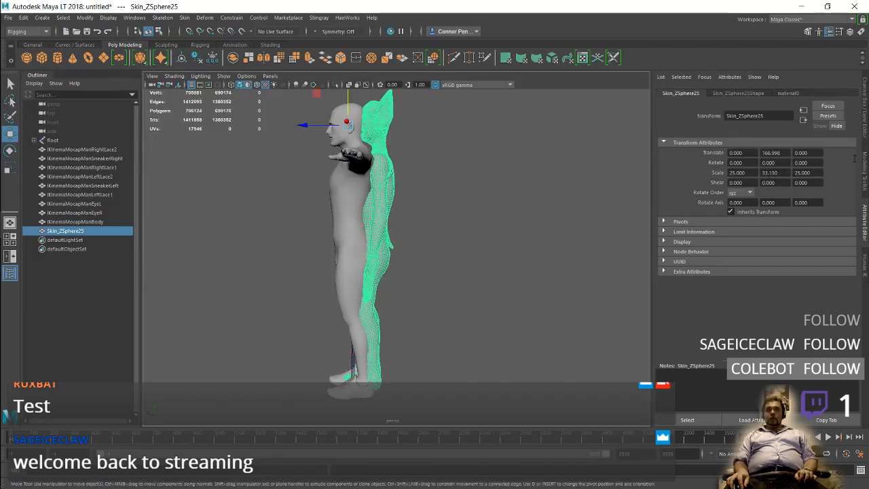
- Fine-tune the creature mesh's height against the male figure to a Translate Y of about 166.67
alt+drag(506, 210, 461, 215)
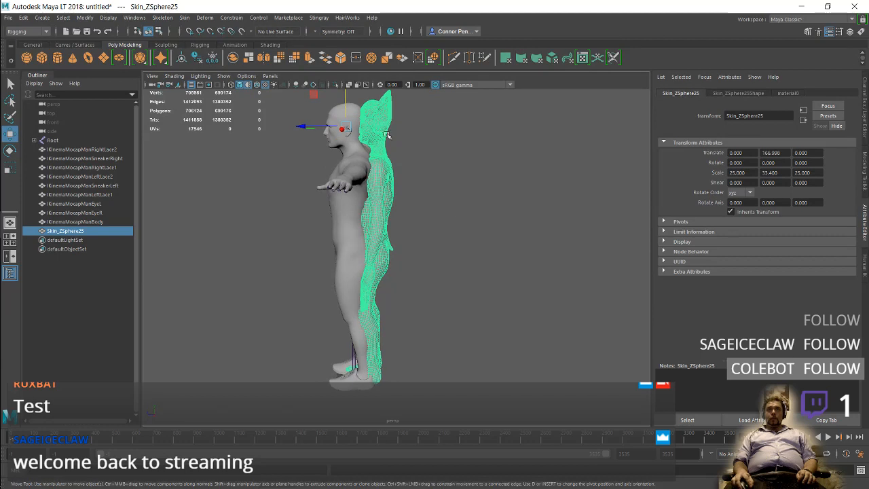
alt+drag(405, 130, 411, 130)
alt+middle_drag(411, 130, 412, 154)
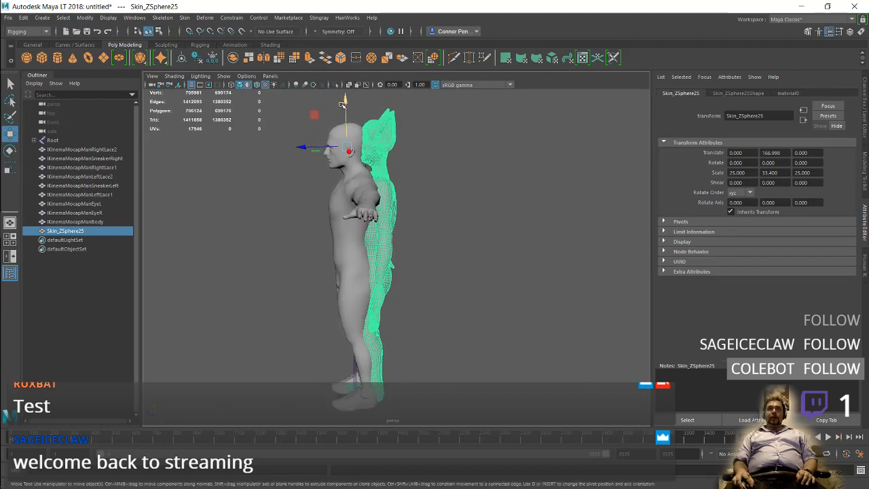
drag(345, 100, 345, 103)
alt+drag(400, 217, 399, 191)
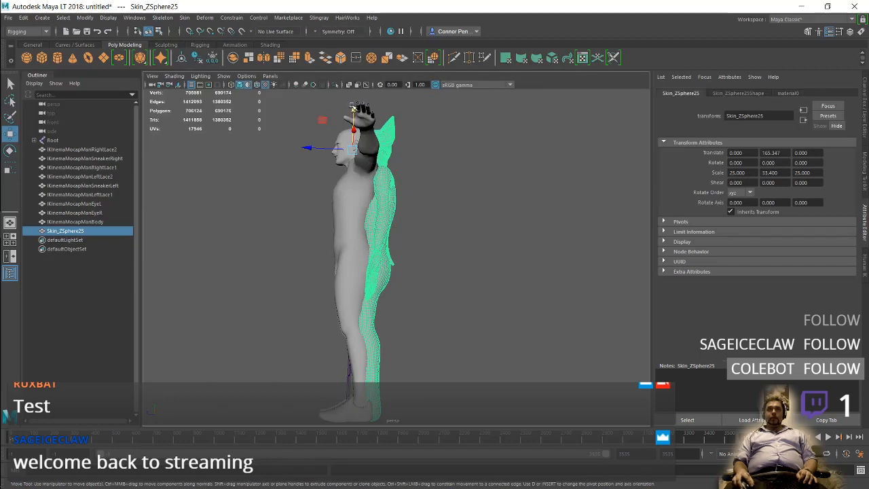
drag(350, 109, 351, 105)
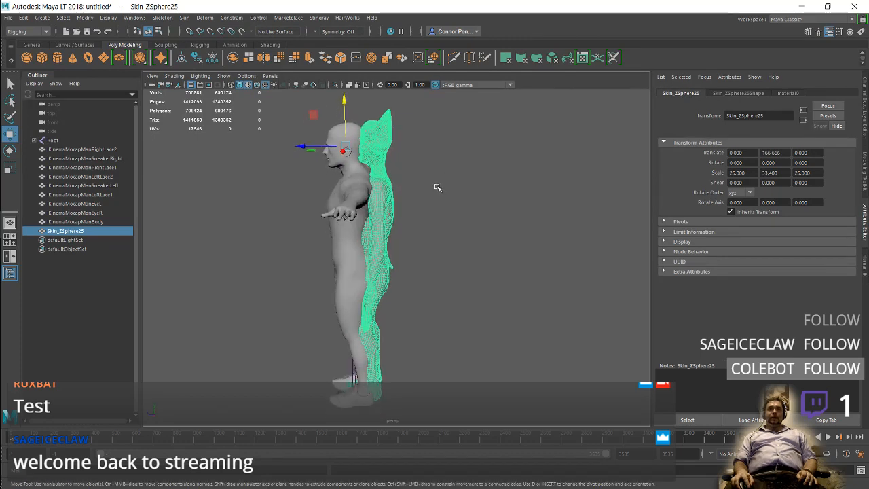
- Copy the creature mesh's Y scale of 33.4 to its X and Z scale, then deselect the mesh
click(771, 172)
key(ctrl+c)
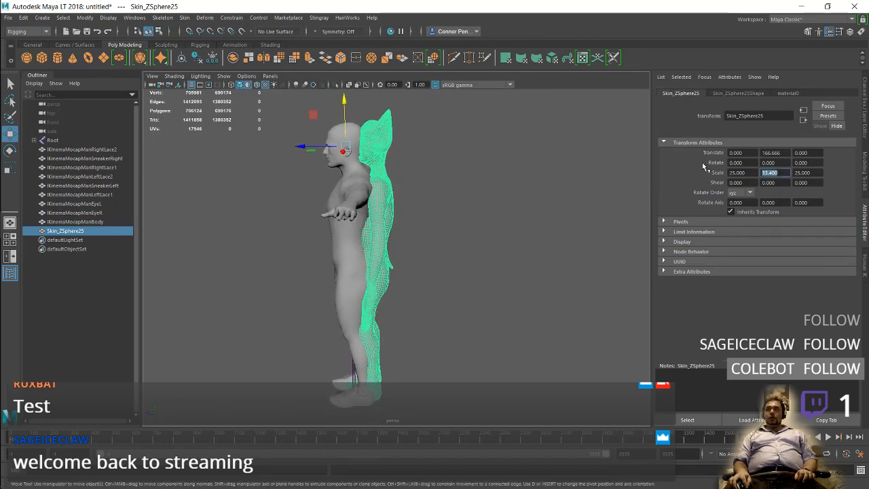
drag(729, 173, 764, 171)
key(ctrl+v)
key(Return)
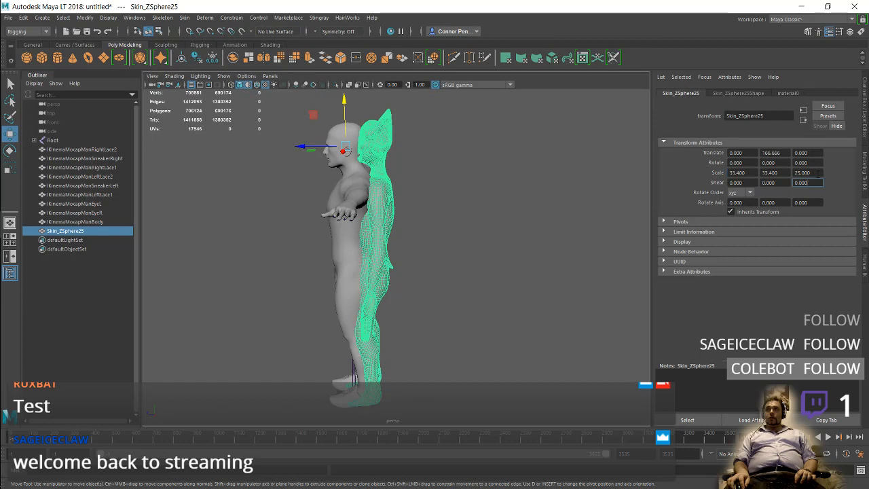
drag(816, 174, 732, 171)
key(ctrl+v)
key(Return)
click(472, 171)
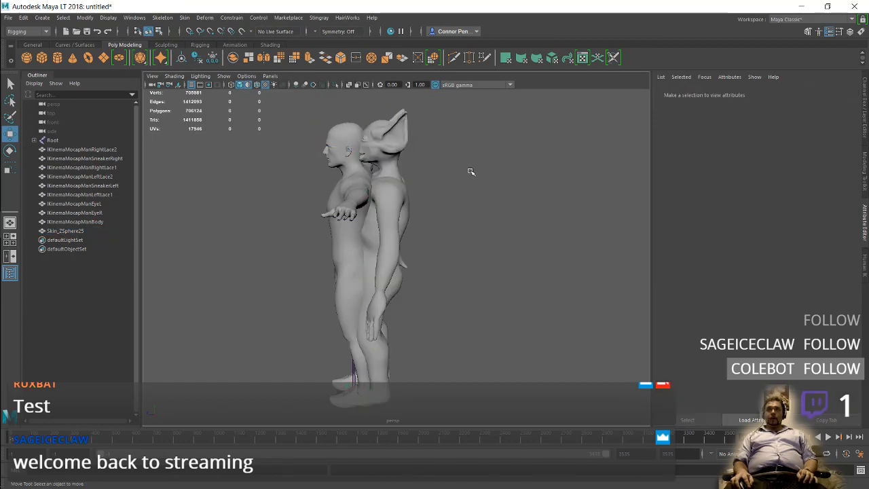
- Move the creature mesh forward into the male body to a Translate Z of about 14.66 and check the alignment from the front
click(378, 140)
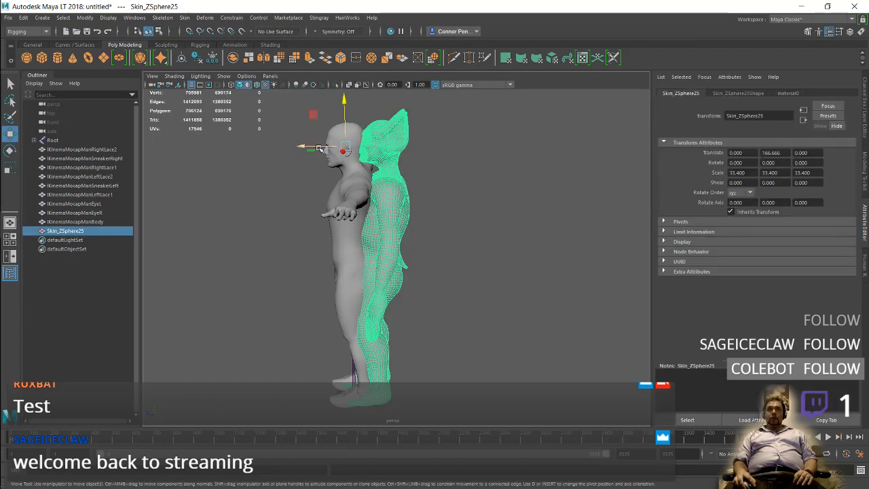
drag(321, 146, 289, 147)
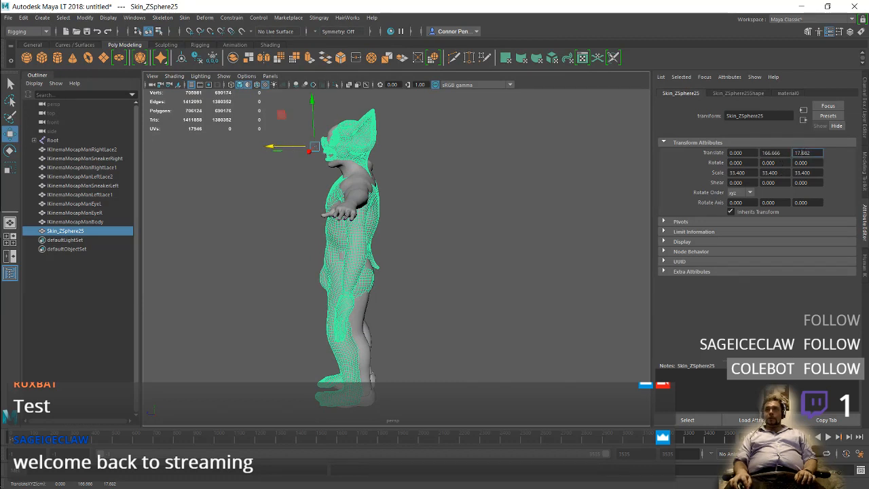
click(771, 152)
click(799, 153)
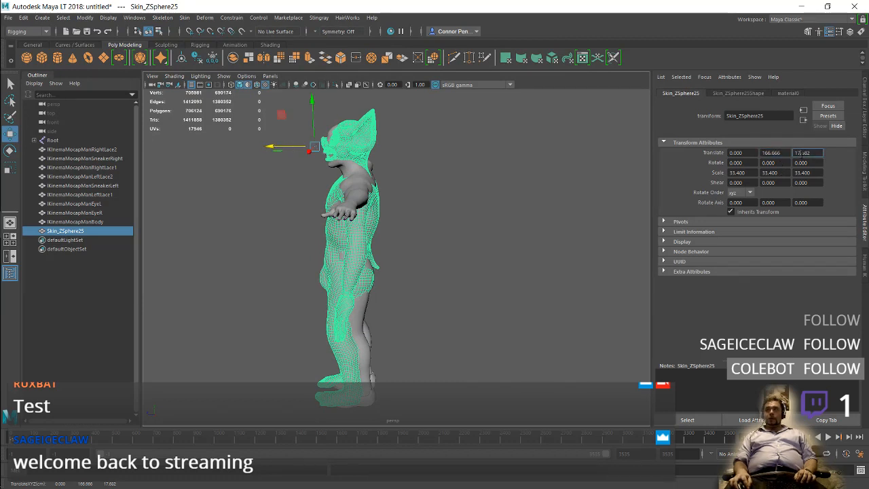
drag(802, 152, 673, 146)
click(811, 162)
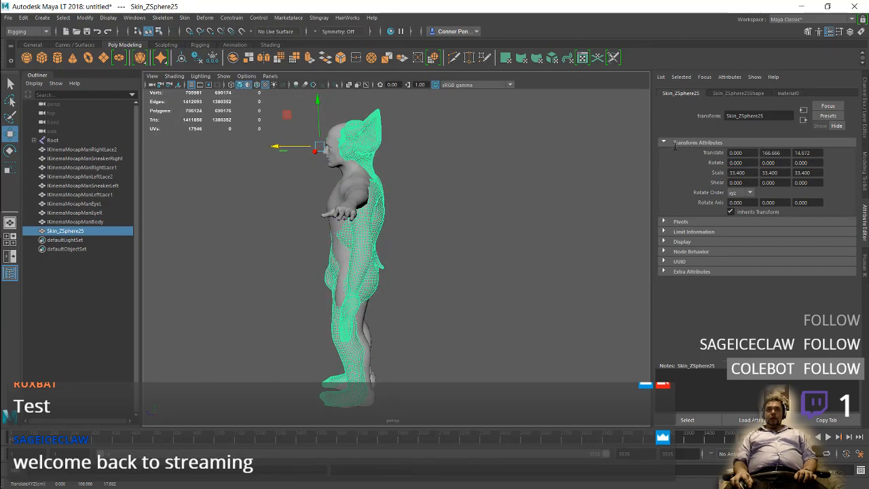
alt+drag(467, 199, 421, 188)
alt+middle_drag(420, 188, 497, 251)
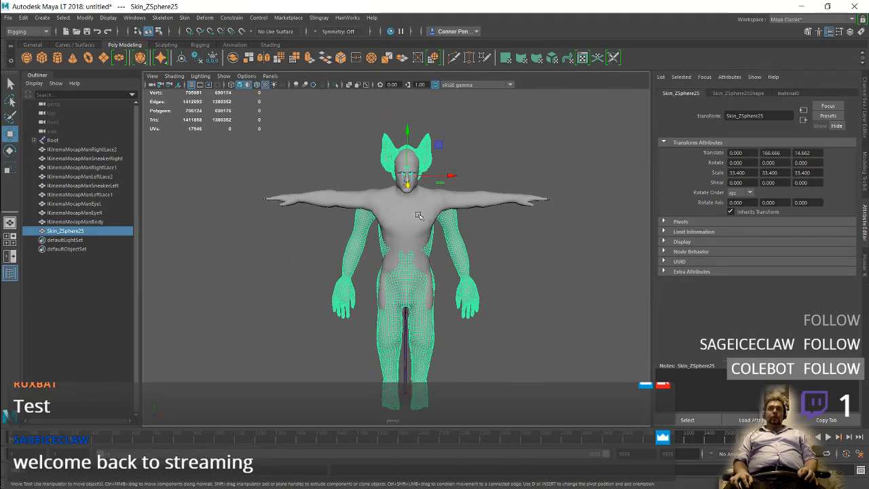
mouse_move(518, 180)
alt+mouse_down()
mouse_move(398, 170)
mouse_move(519, 174)
mouse_move(514, 171)
alt+mouse_up()
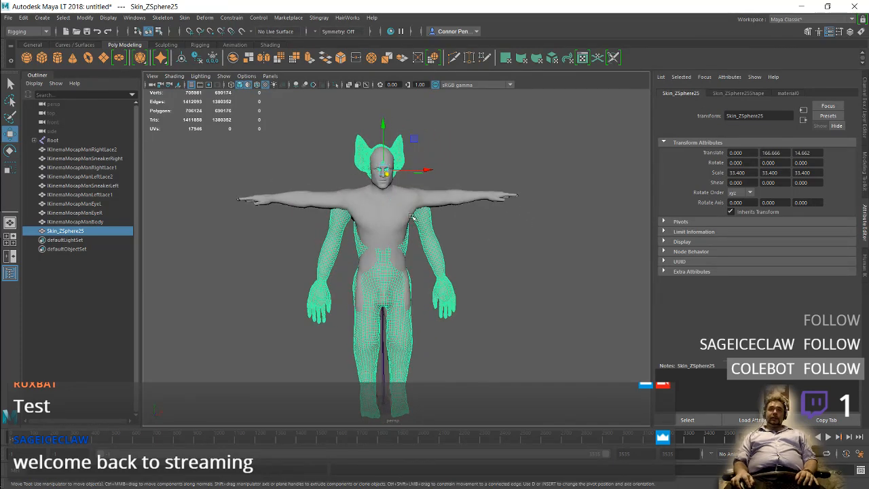
- Save the scene in the current folder as a Maya LT file named prerig orion
key(ctrl+s)
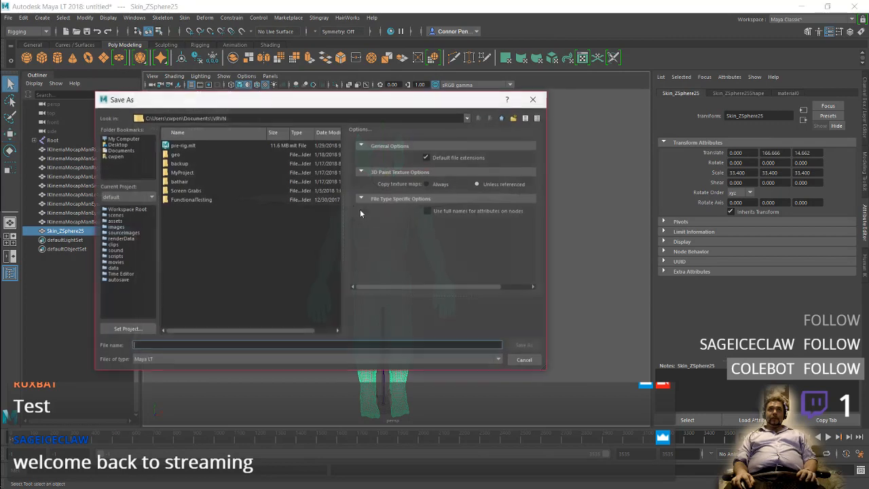
click(210, 146)
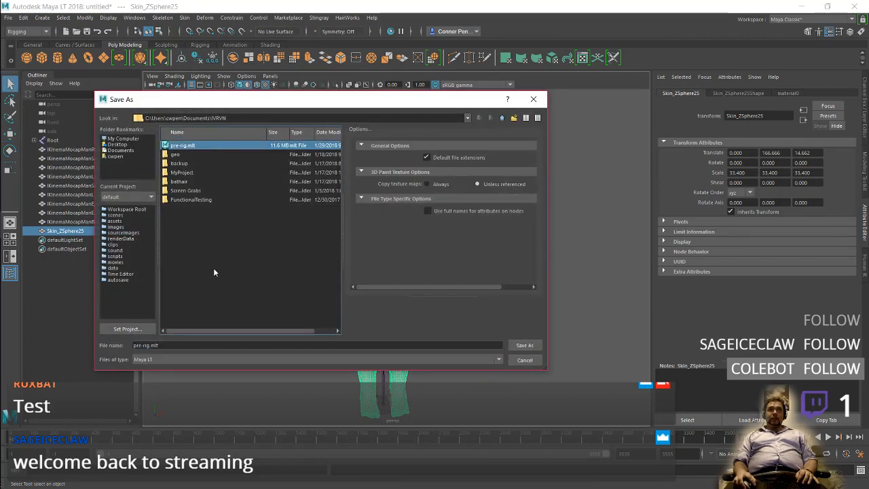
click(168, 347)
text(pre)
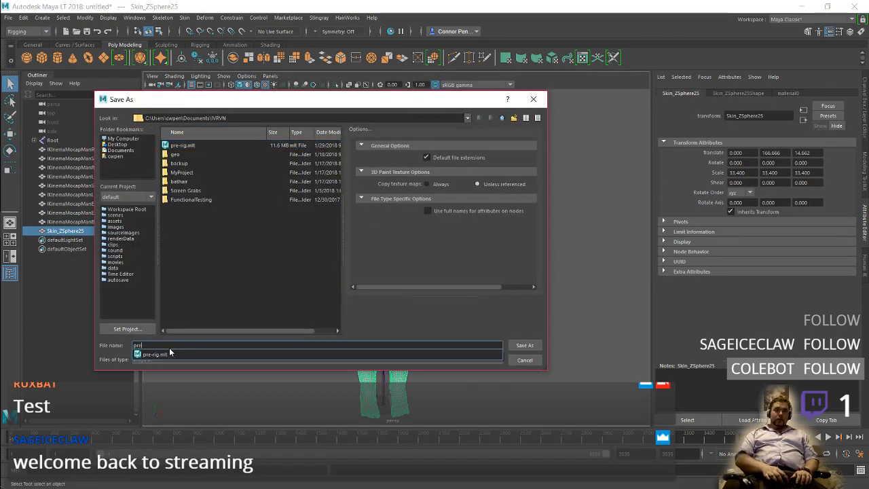
text(rig orton)
key(Return)
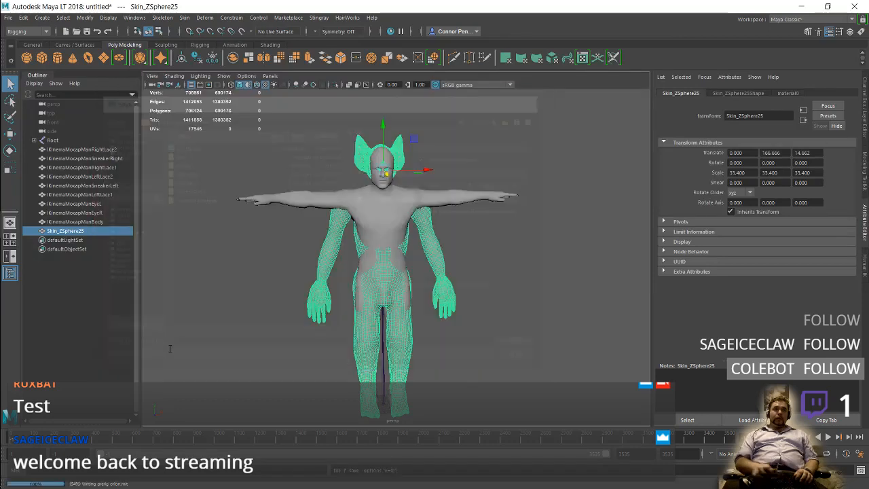
key(w)
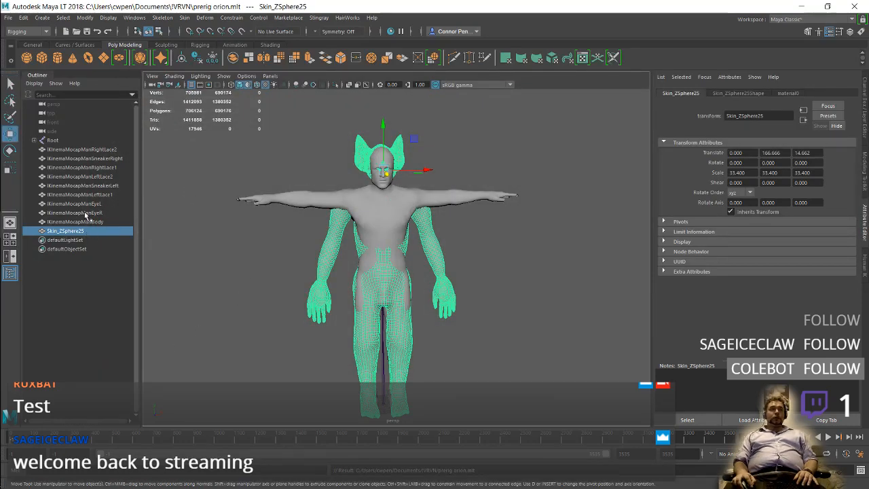
- Review the Substitute Geometry options for the IKinemaMocapManBody mesh, then try substituting its geometry with only that mesh selected
click(388, 207)
click(288, 201)
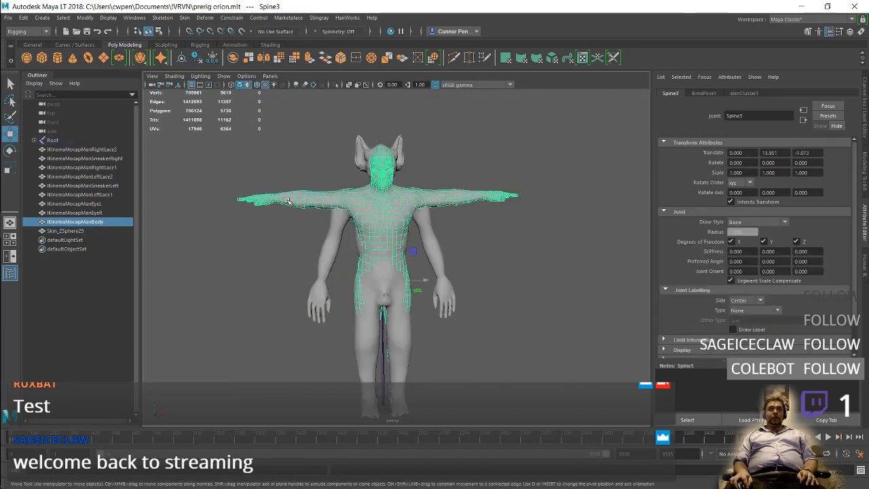
click(184, 18)
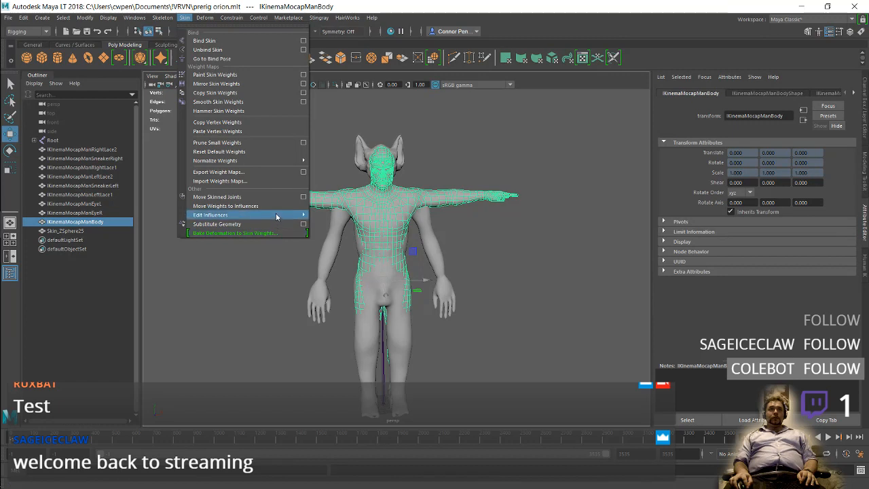
click(304, 224)
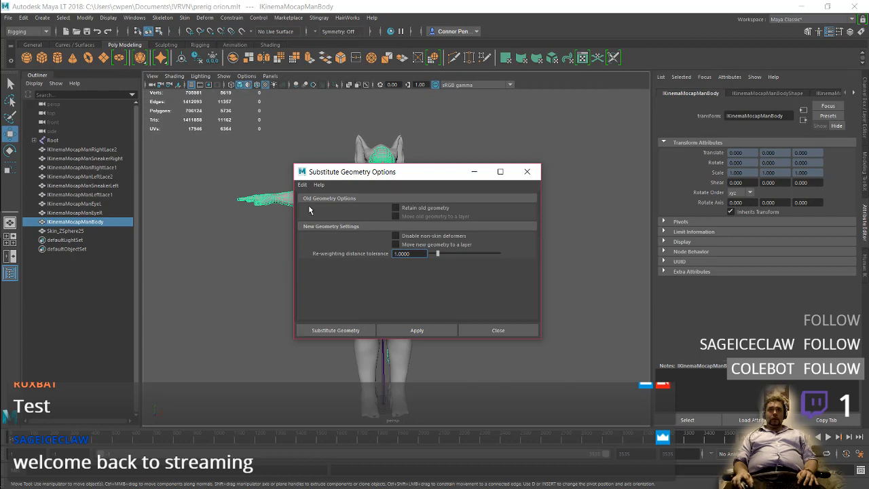
click(303, 184)
click(316, 185)
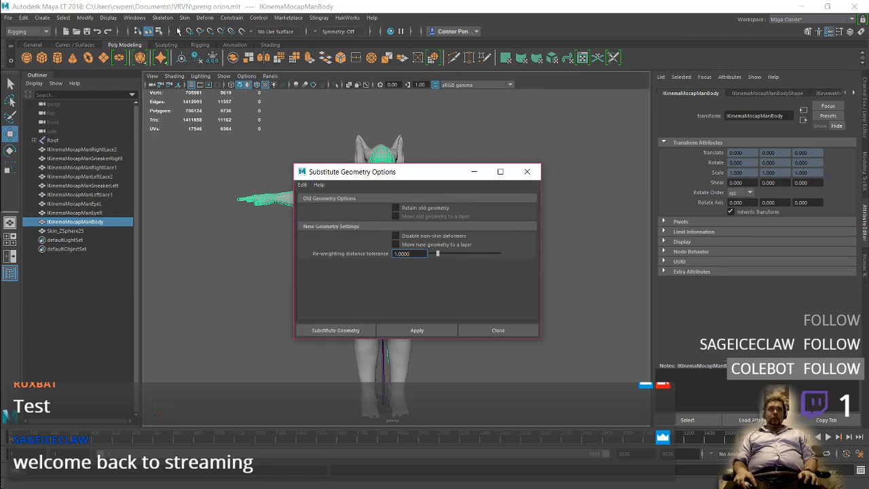
click(519, 174)
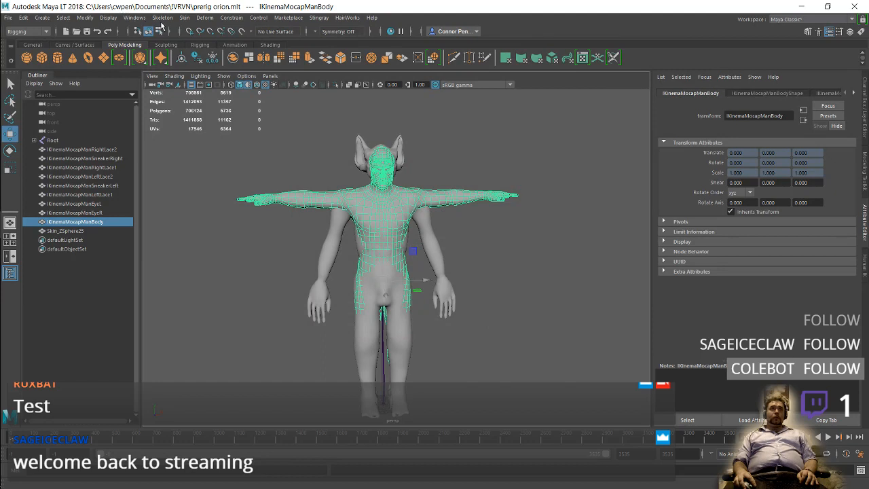
click(181, 17)
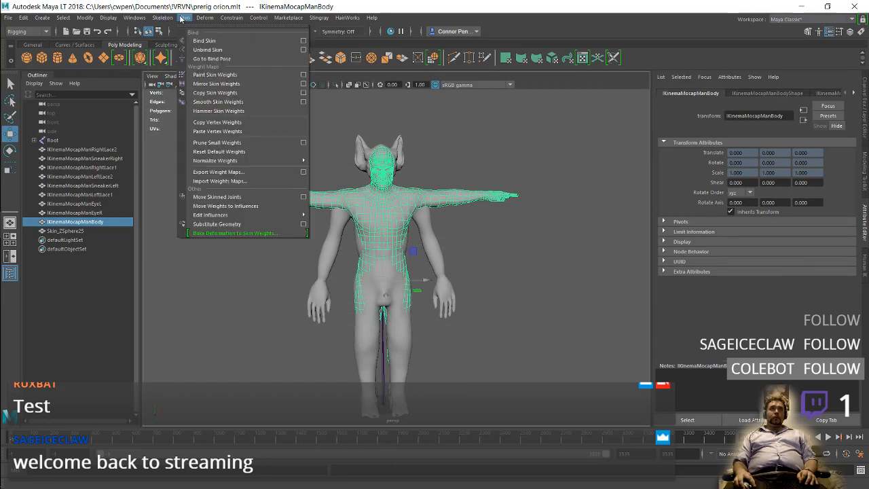
click(239, 225)
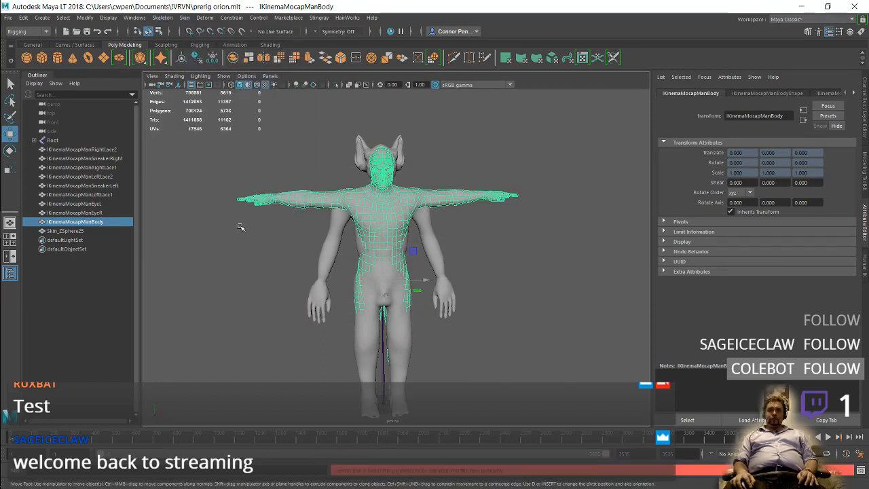
- Select the IKinemaMocapManBody mesh first and Skin_ZSphere25 second, and substitute the body's geometry with the creature mesh
click(363, 160)
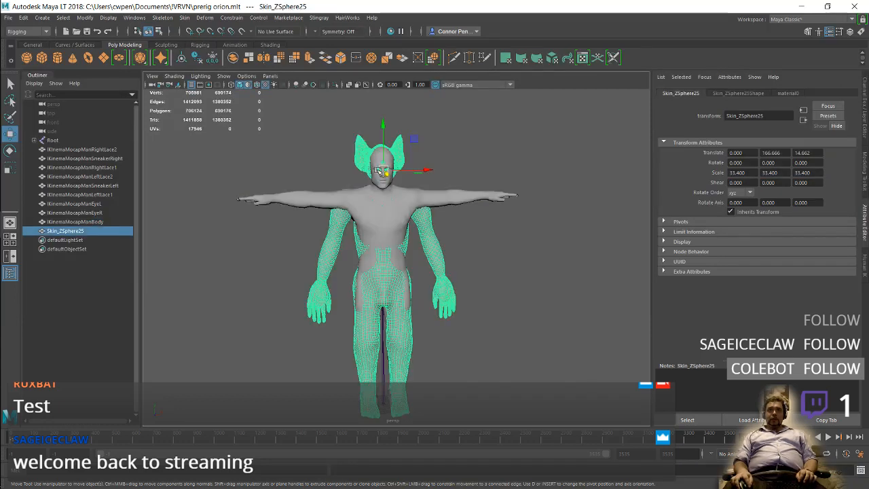
shift+click(348, 214)
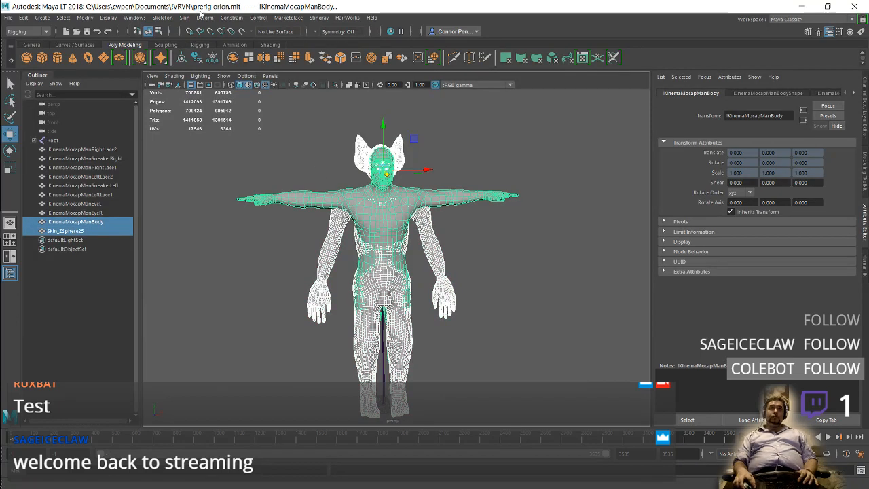
click(318, 144)
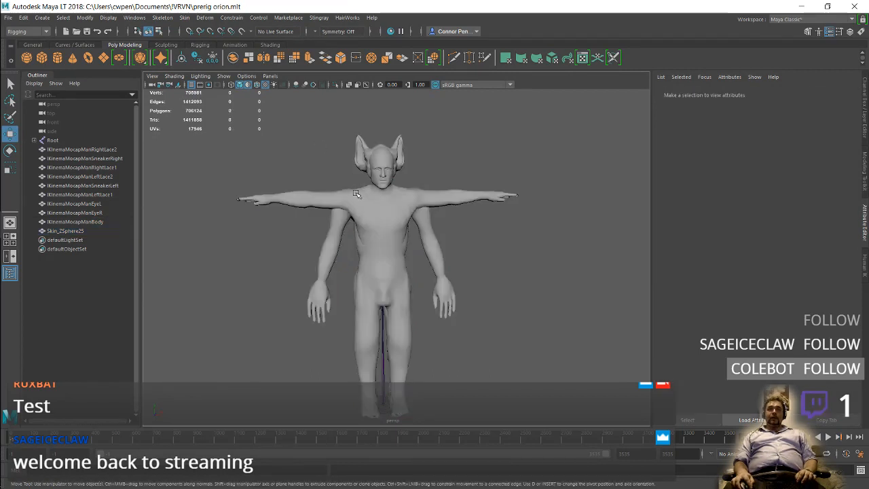
click(358, 193)
click(336, 179)
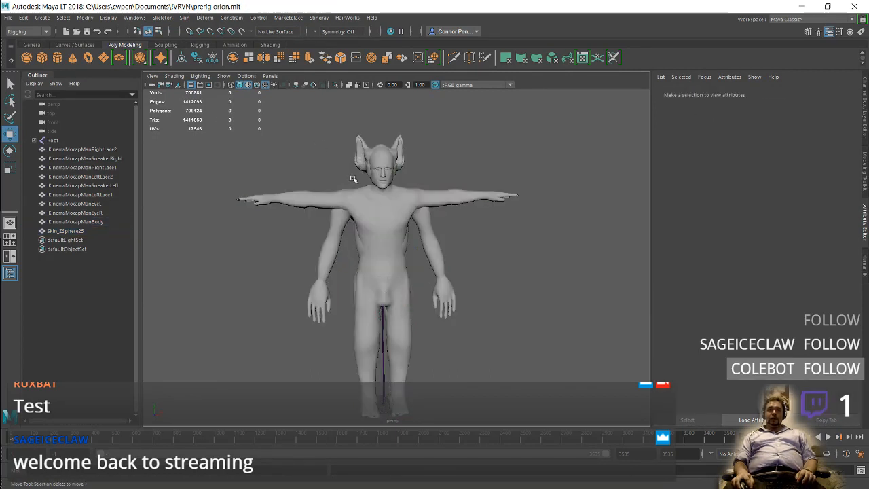
click(357, 205)
shift+click(366, 166)
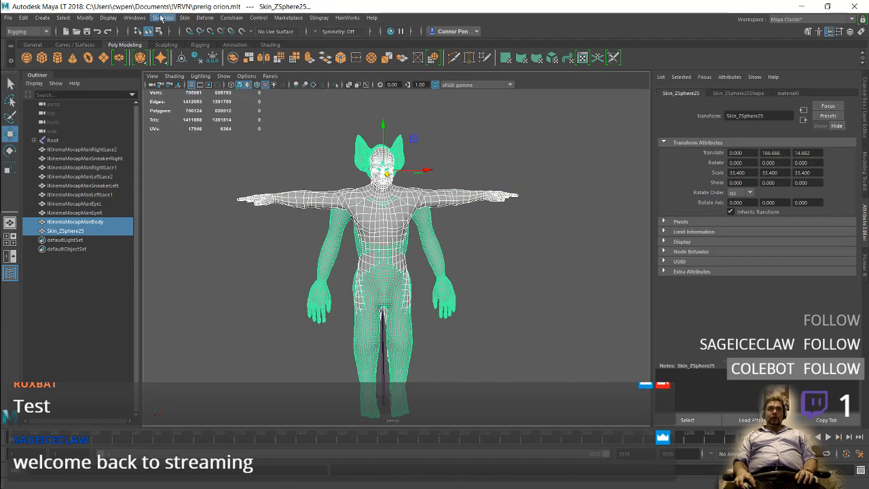
click(184, 18)
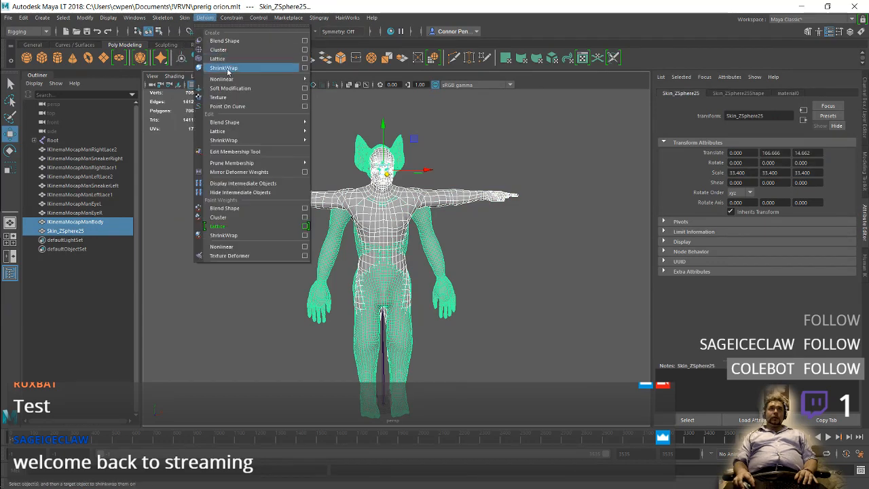
click(205, 233)
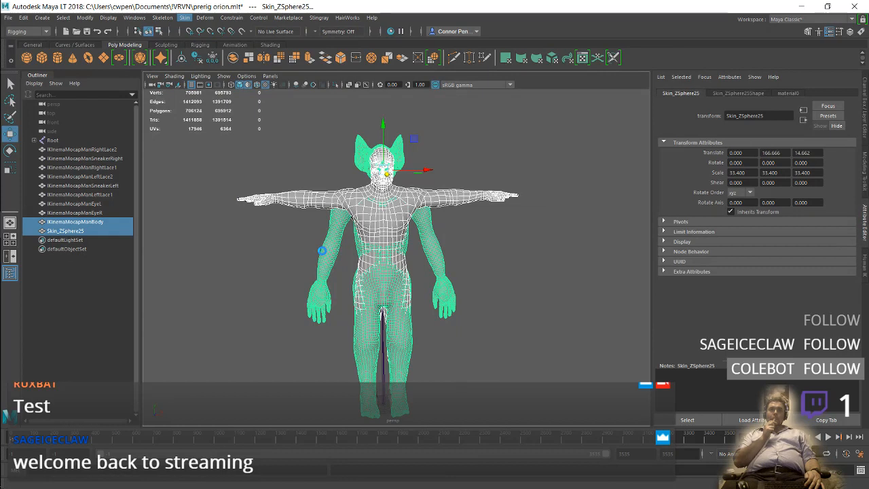
- Examine the skeleton from several angles and inspect the Skin_ZSphere26 node produced by the geometry substitution
key(ctrl+h)
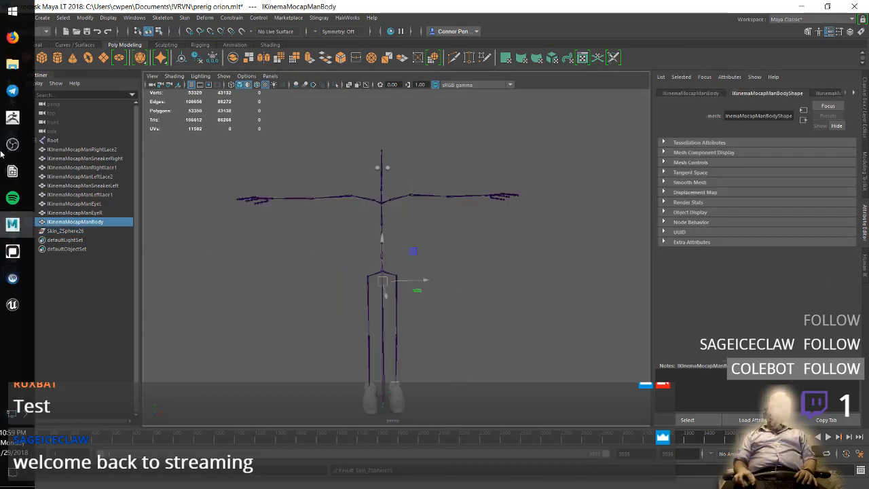
alt+drag(528, 283, 426, 265)
alt+drag(454, 161, 310, 179)
mouse_move(37, 217)
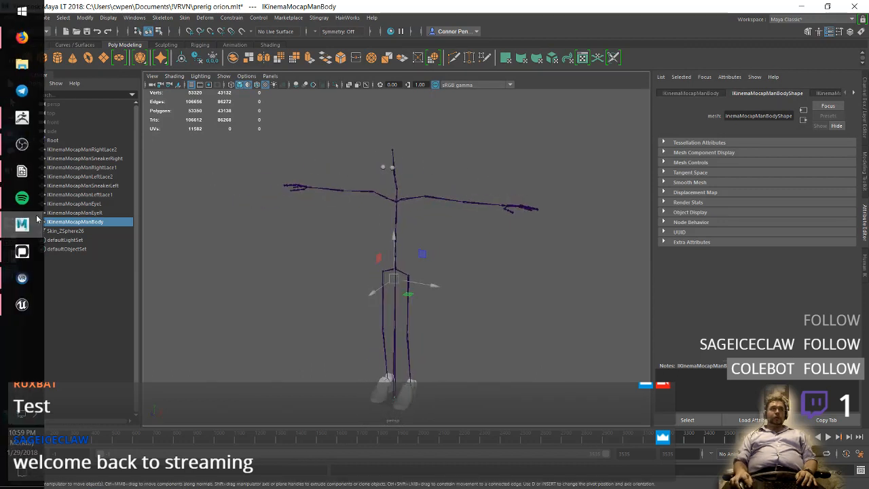
click(77, 231)
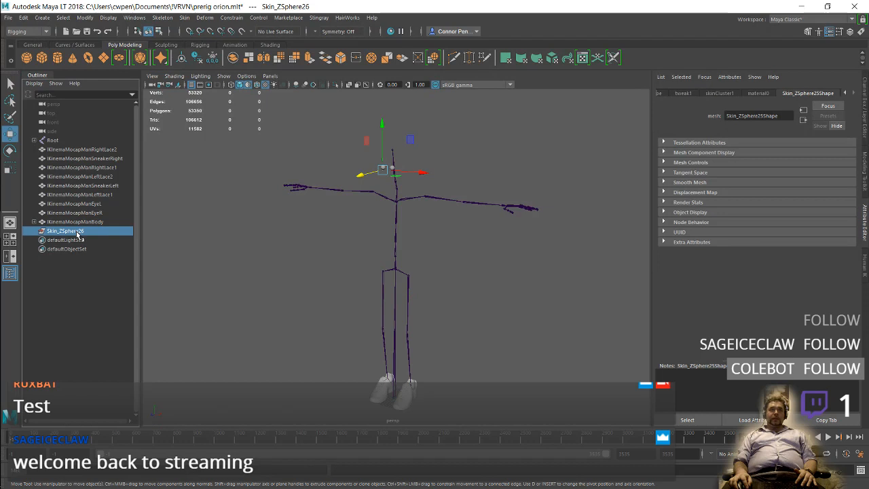
alt+drag(405, 180, 394, 196)
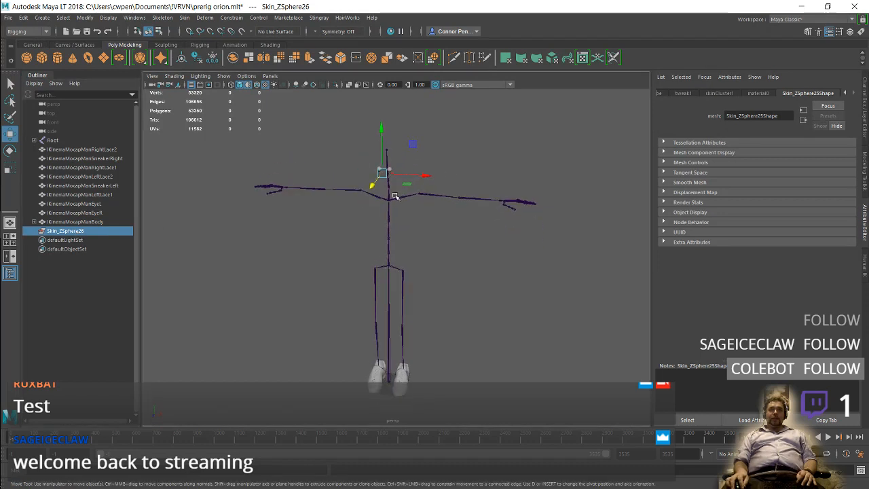
scroll(390, 198, up, 5)
key(ctrl+z)
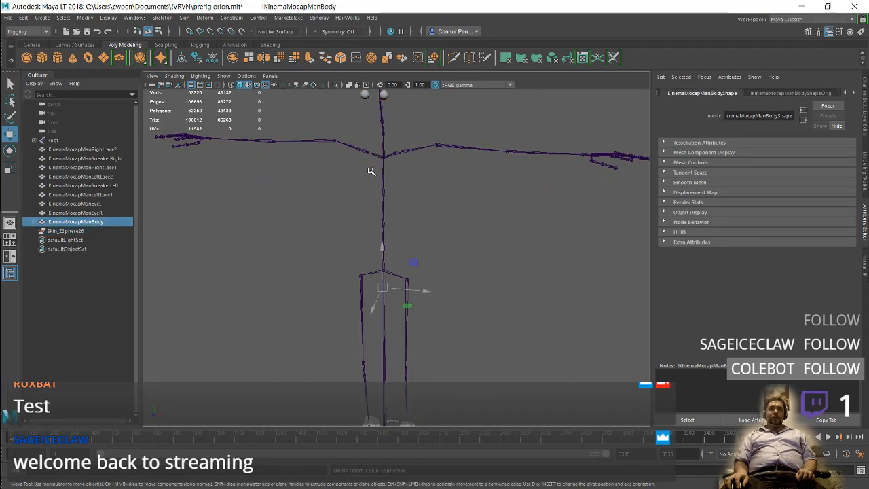
- Reopen the saved prerig orion.mlt scene, discarding the unsaved geometry substitution
mouse_move(1, 28)
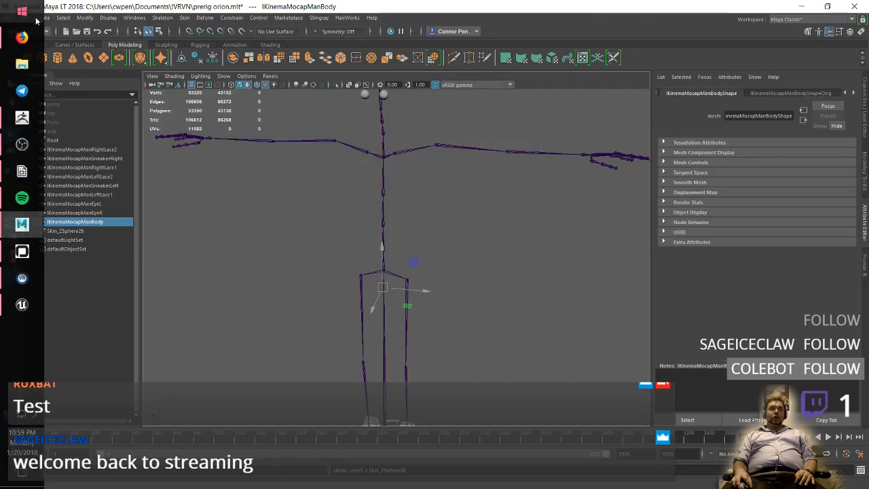
click(7, 17)
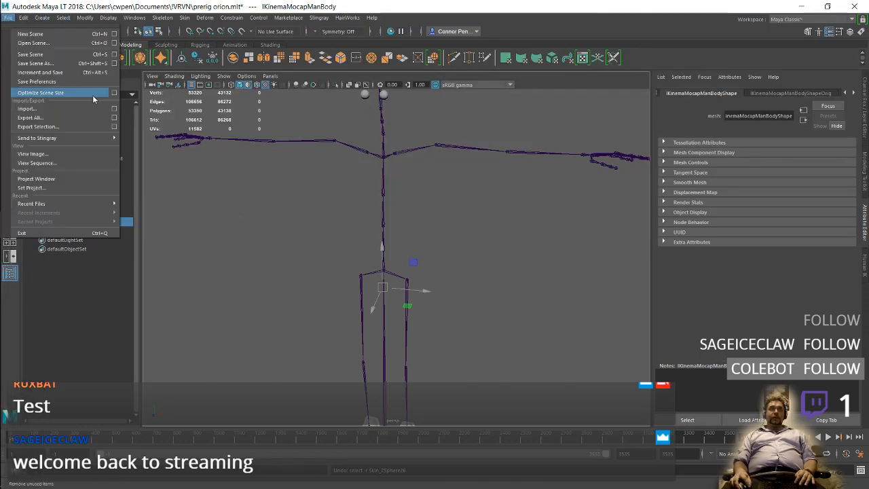
click(65, 43)
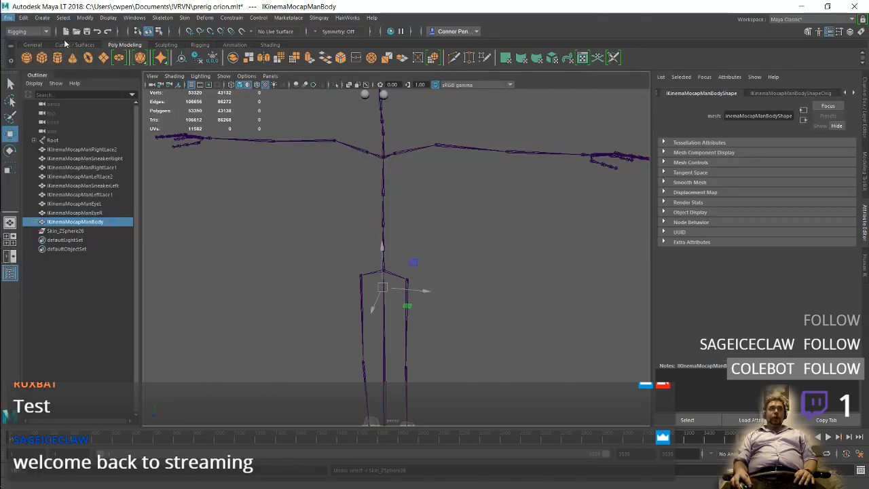
double_click(204, 145)
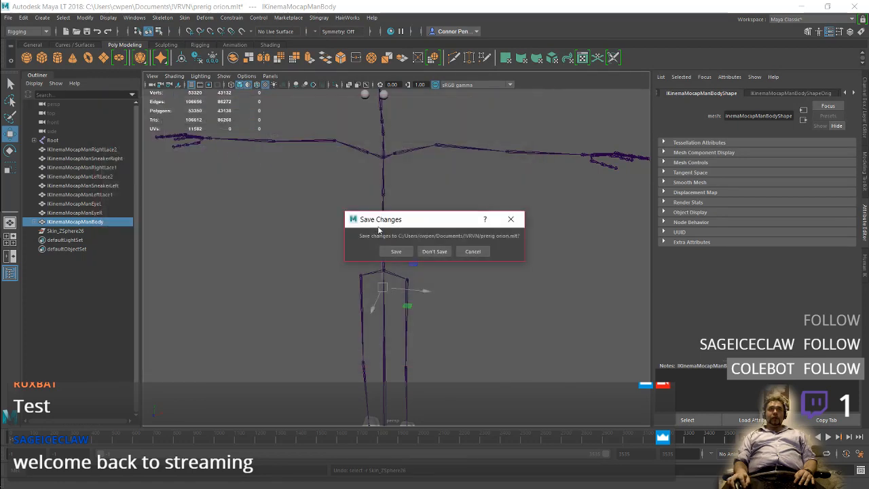
click(435, 251)
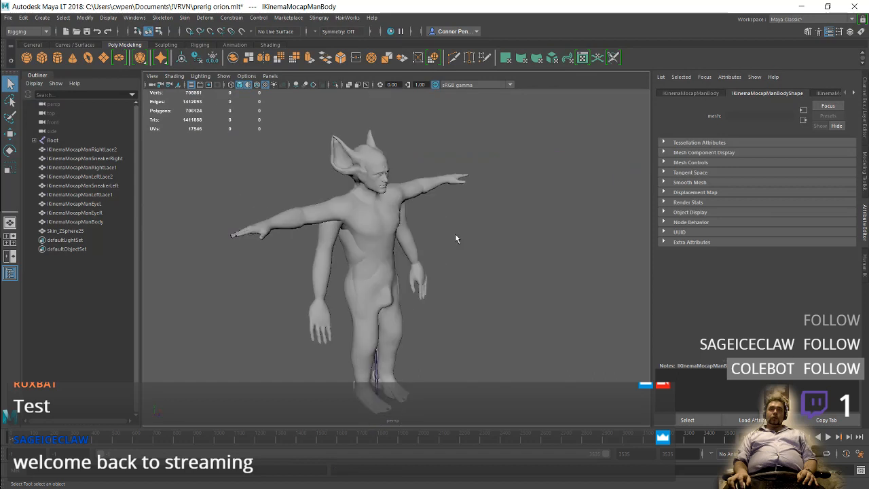
- Select the Skin_ZSphere25 creature mesh and inspect its transform attributes
alt+drag(455, 234, 496, 232)
click(422, 236)
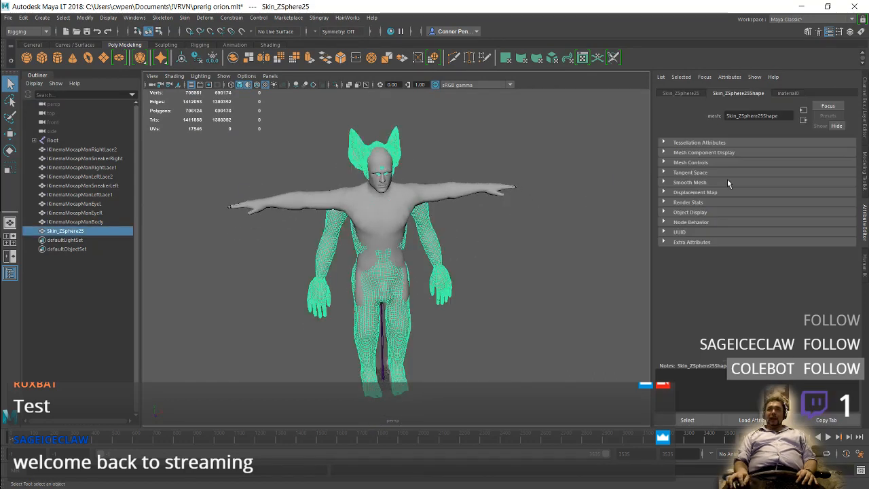
click(682, 94)
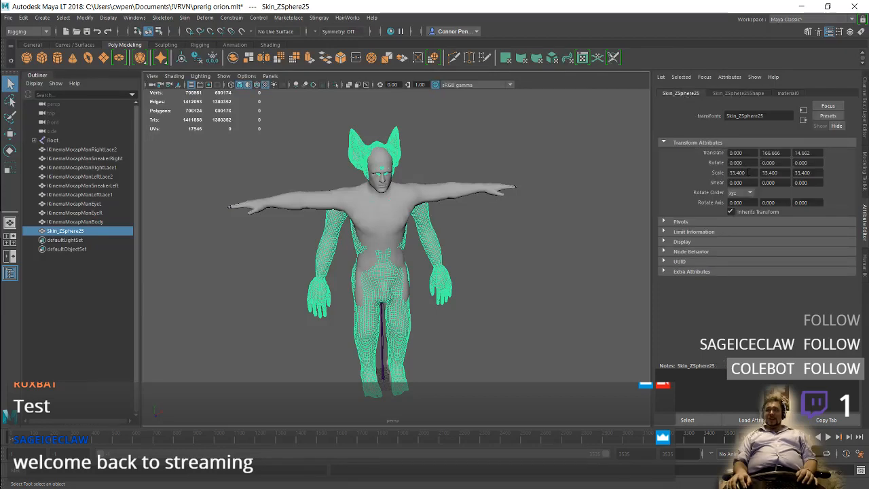
- Switch to Firefox and enter "maya apply transform" as the new Google search
key(alt+Tab)
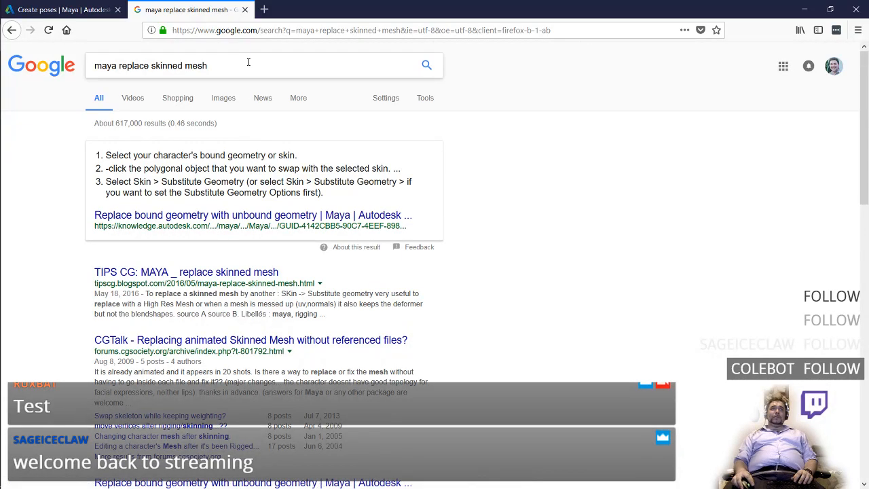
triple_click(248, 62)
text(maya app)
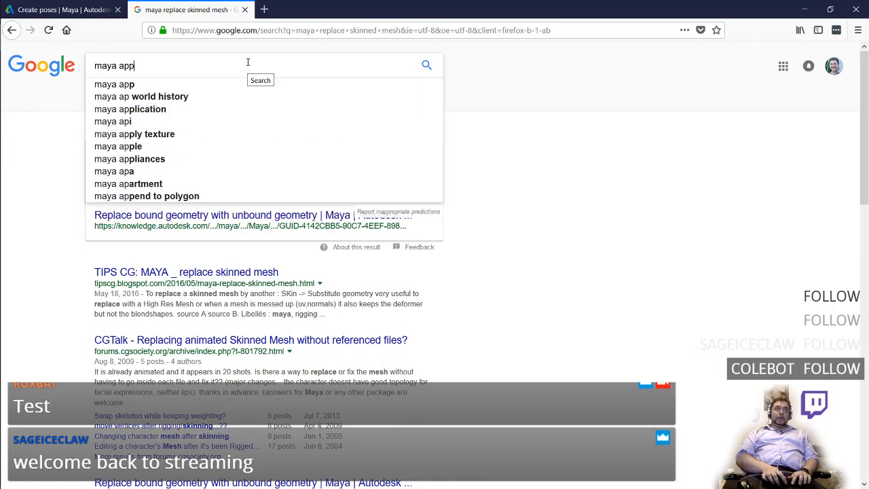
text(ly trans)
text(form)
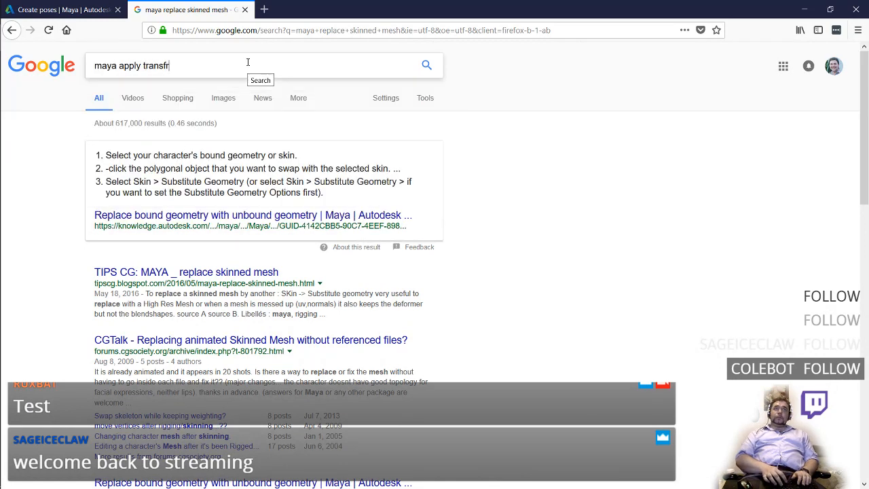
- Search for "maya apply transform" and read the Autodesk article "Set transformation values to zero"
key(Return)
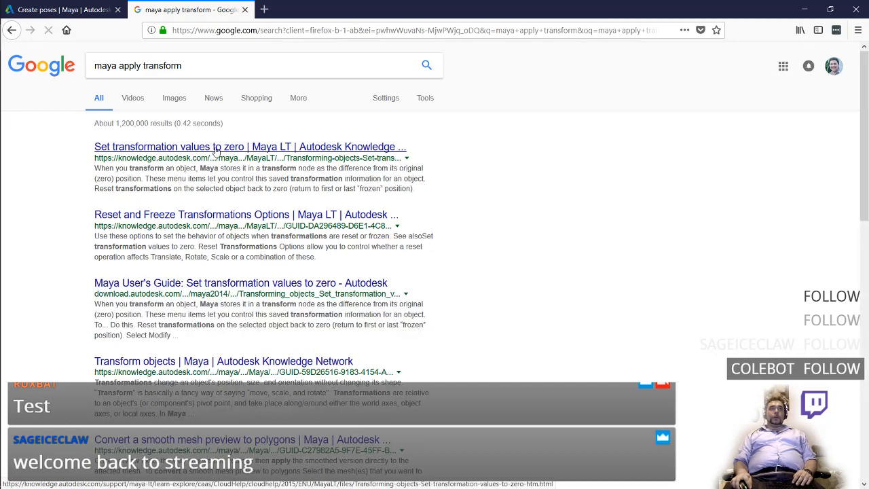
click(215, 148)
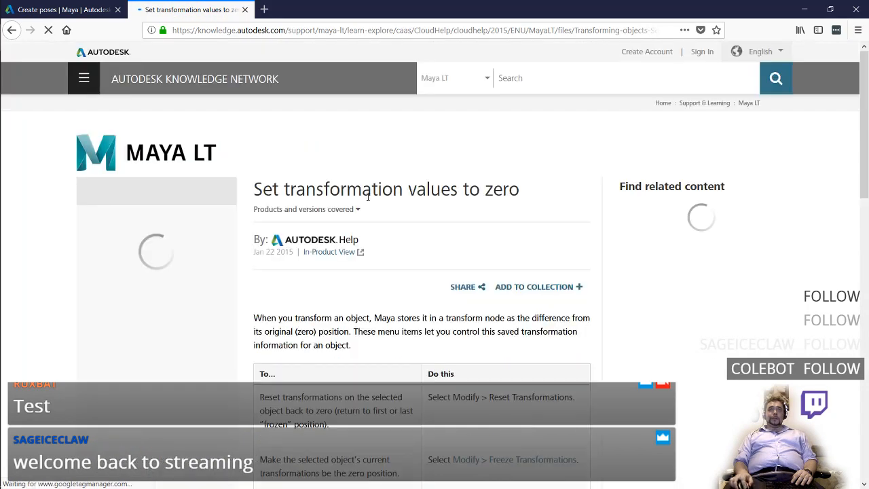
scroll(367, 198, down, 3)
key(alt)
key(alt)
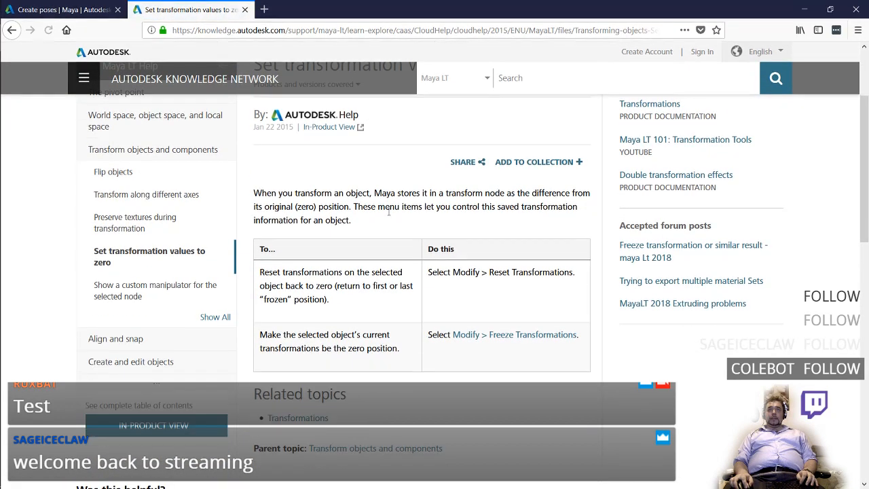
- Switch to Maya LT and freeze the transformations of the Skin_ZSphere25 mesh
key(alt+Tab)
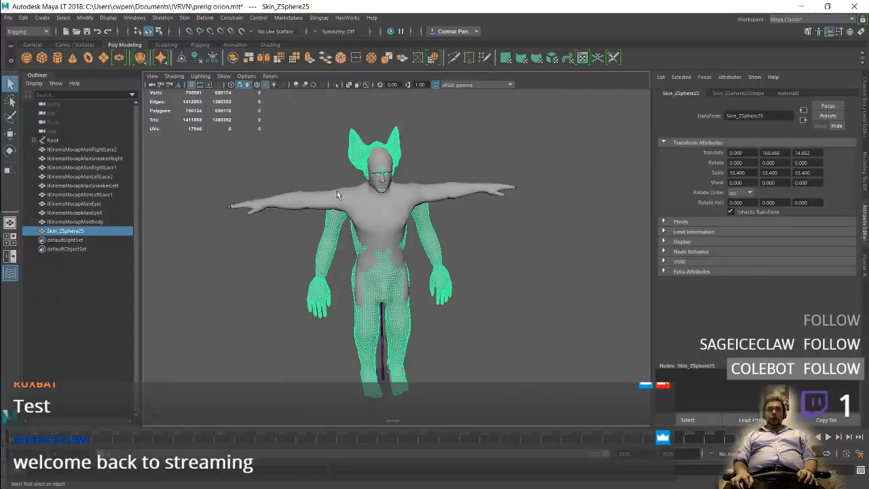
click(64, 19)
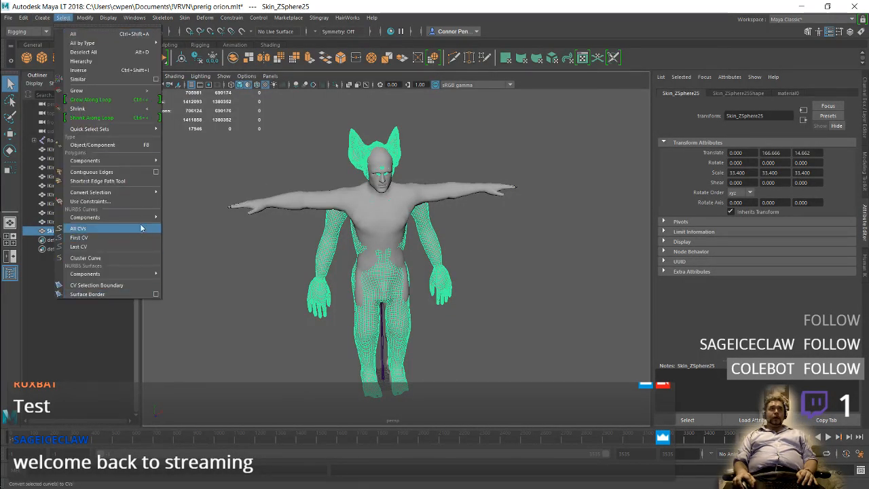
key(alt+Tab)
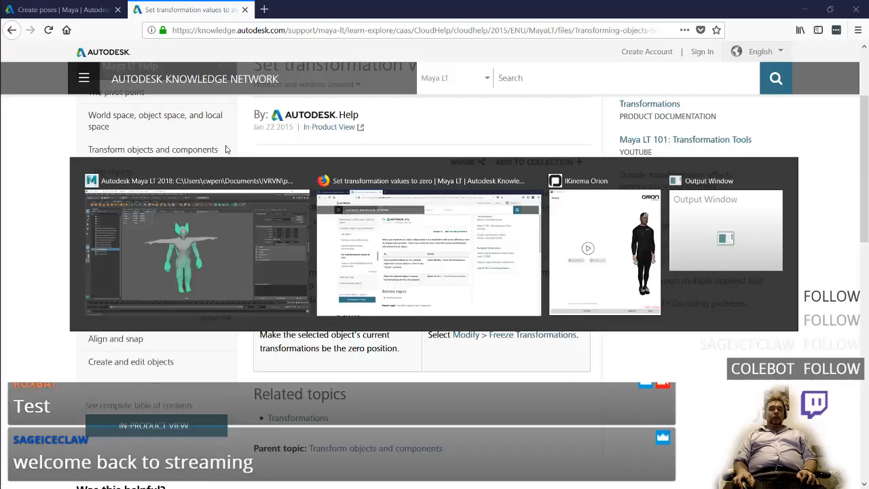
key(alt+Tab)
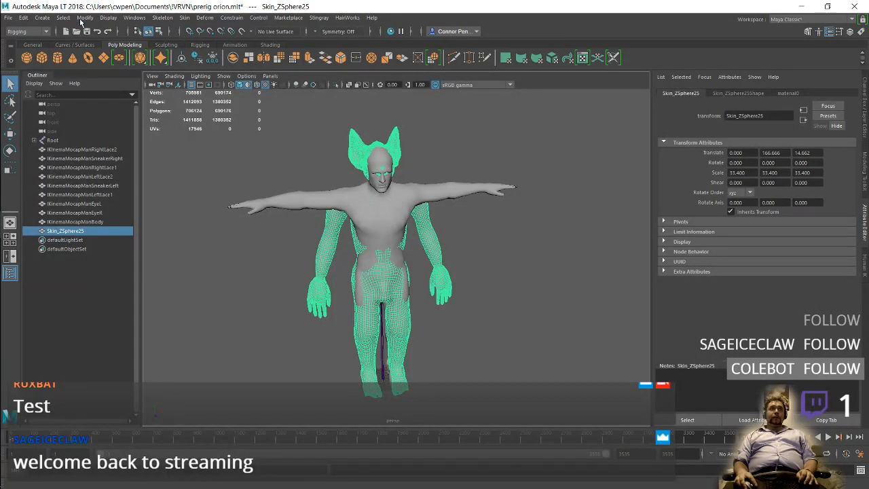
click(85, 17)
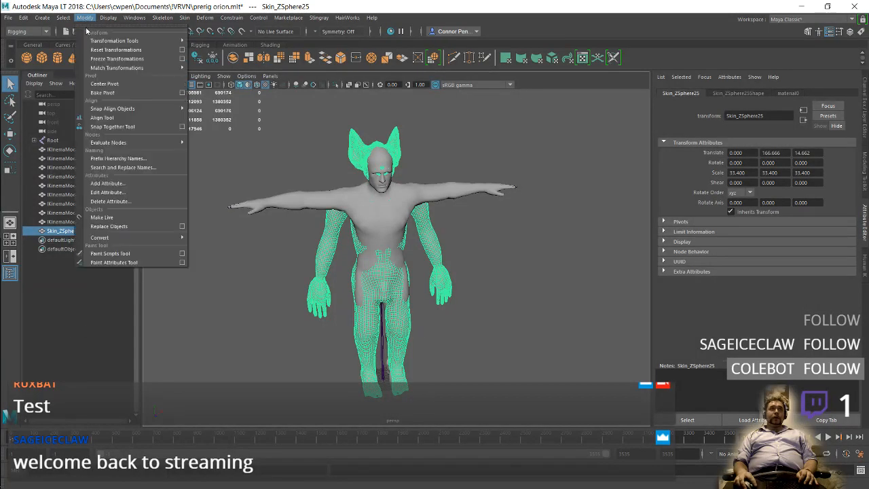
click(129, 58)
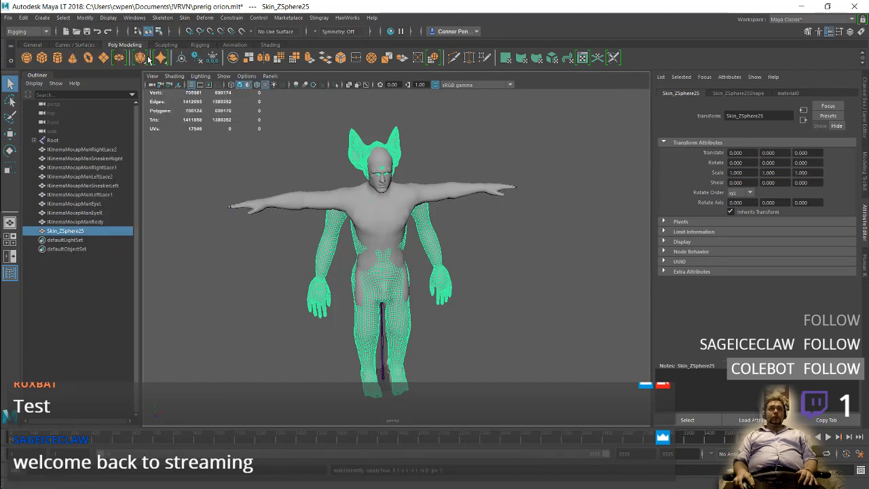
- Try to run Substitute Geometry with only the IKinemaMocapManBody mesh selected
click(370, 206)
key(alt+Tab)
key(alt+Tab)
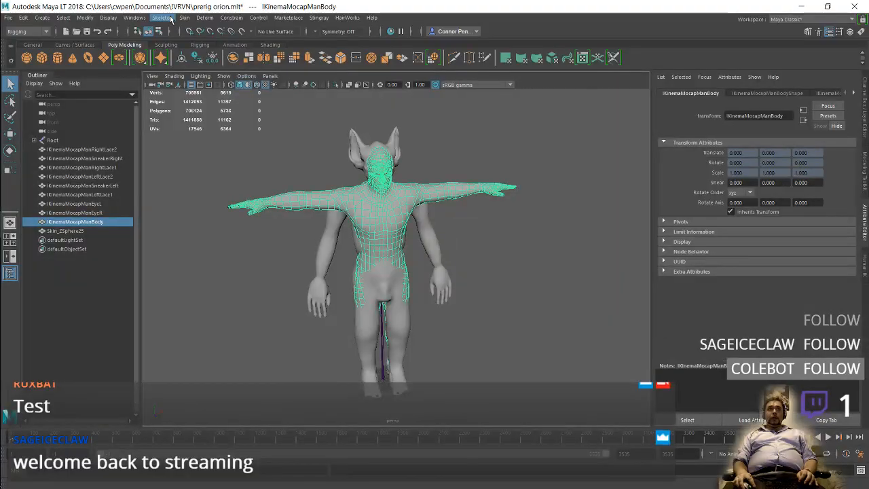
click(186, 18)
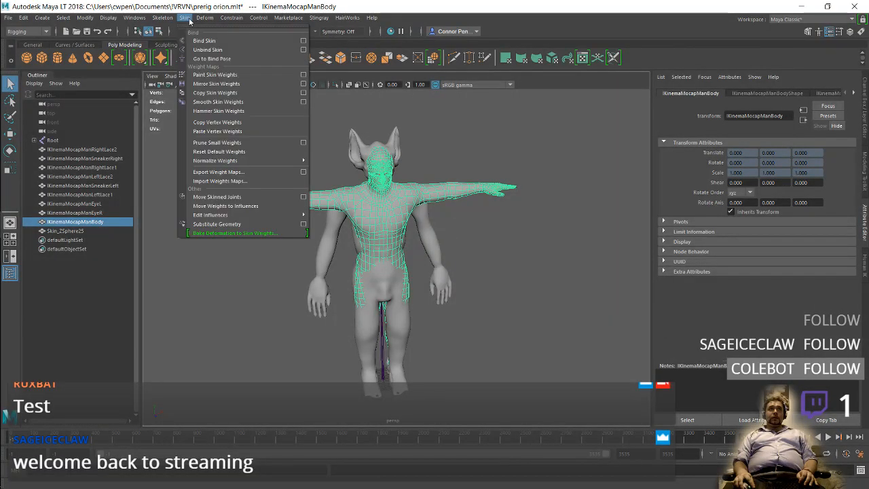
click(232, 225)
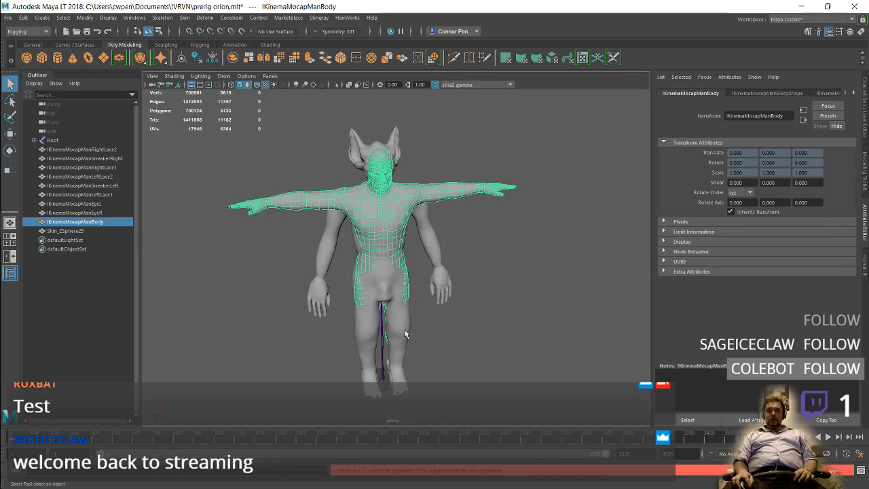
- Substitute the skinned IKinemaMocapManBody geometry with the Skin_ZSphere25 mesh
click(335, 164)
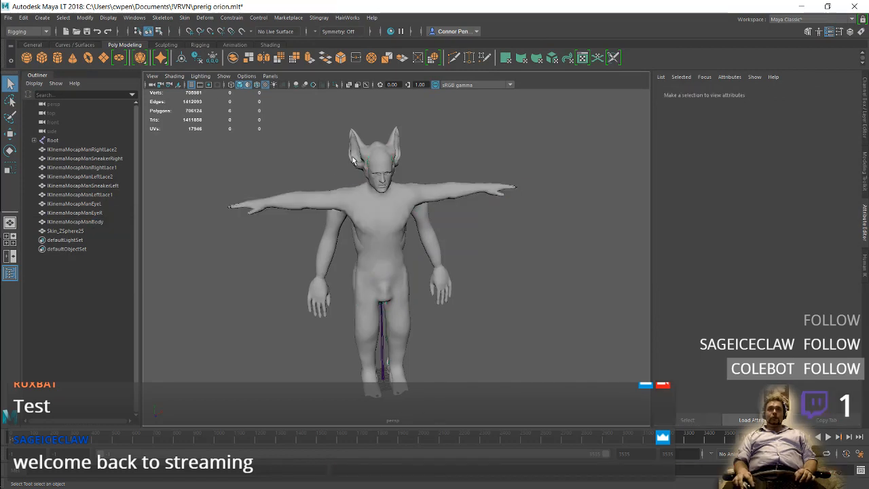
click(361, 155)
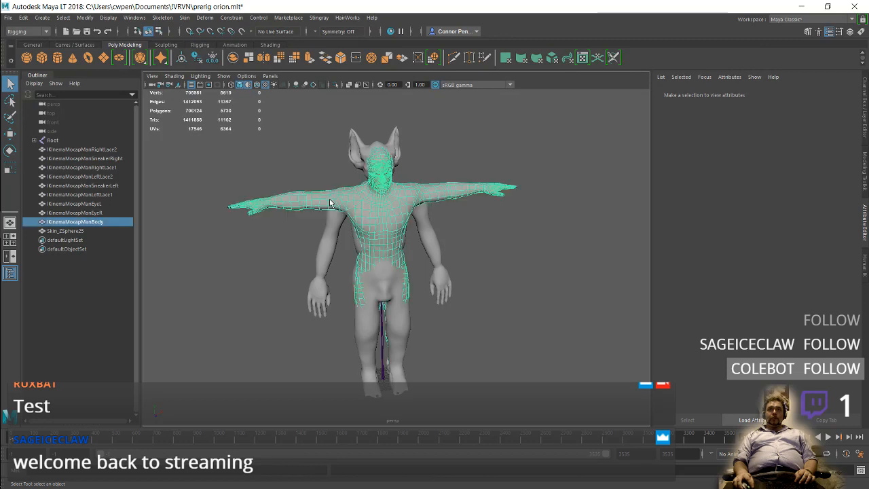
shift+click(362, 156)
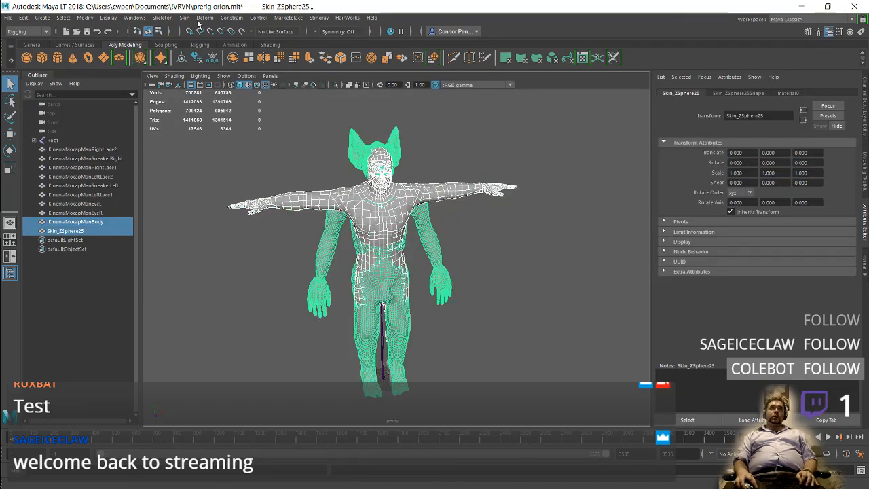
click(184, 18)
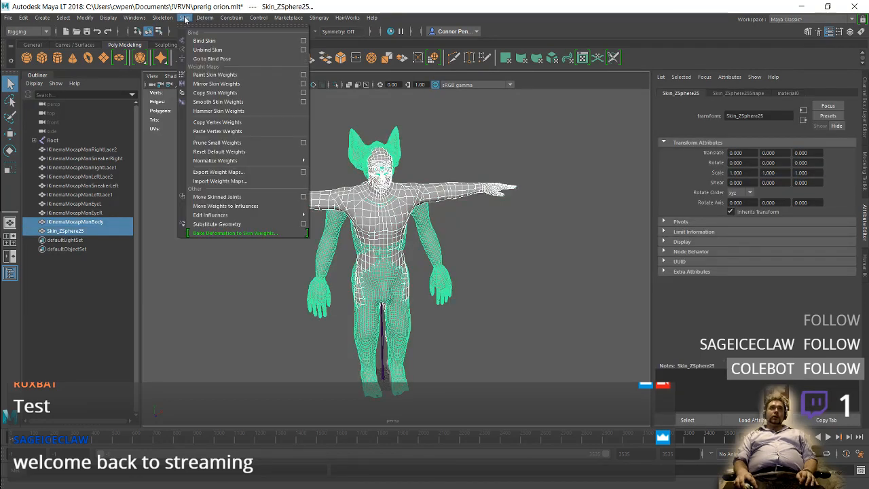
click(227, 225)
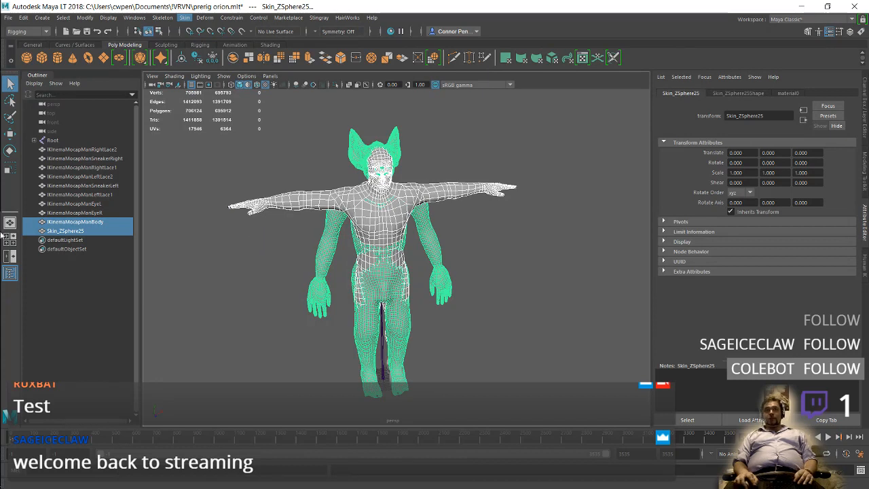
- Check Maya's CPU and memory use and its subprocesses in Task Manager, then close Task Manager
mouse_move(2, 234)
right_click(25, 372)
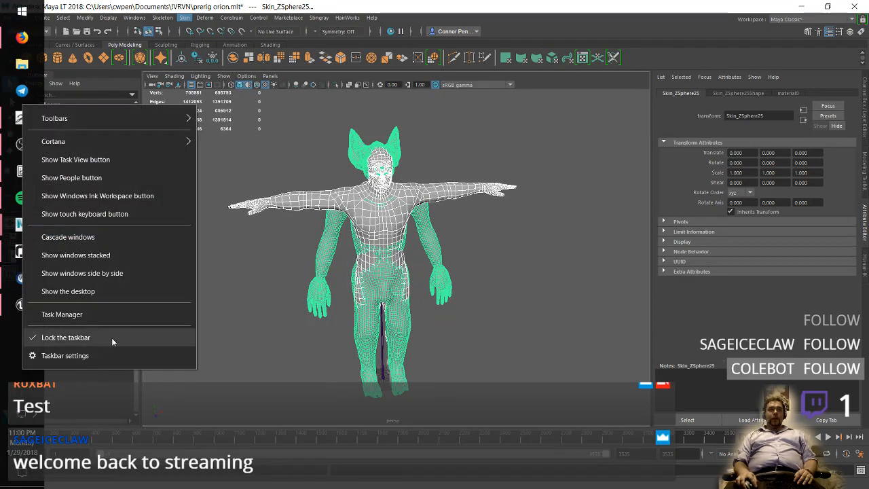
click(120, 317)
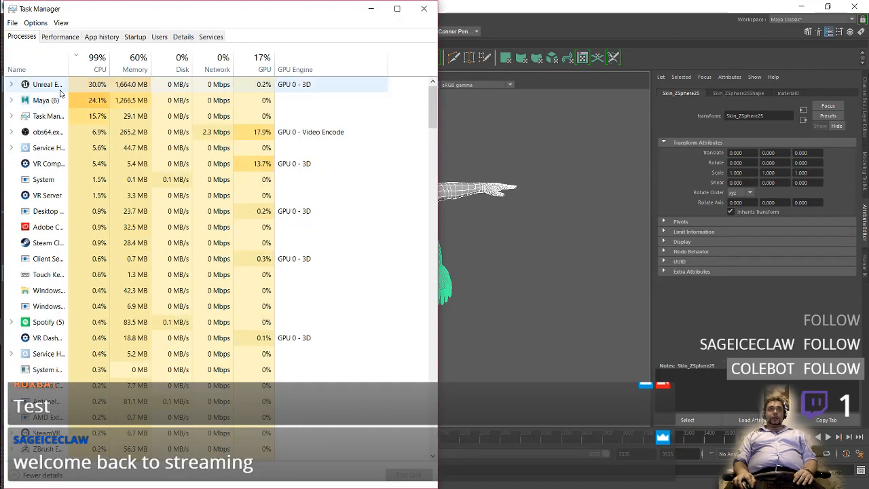
click(11, 99)
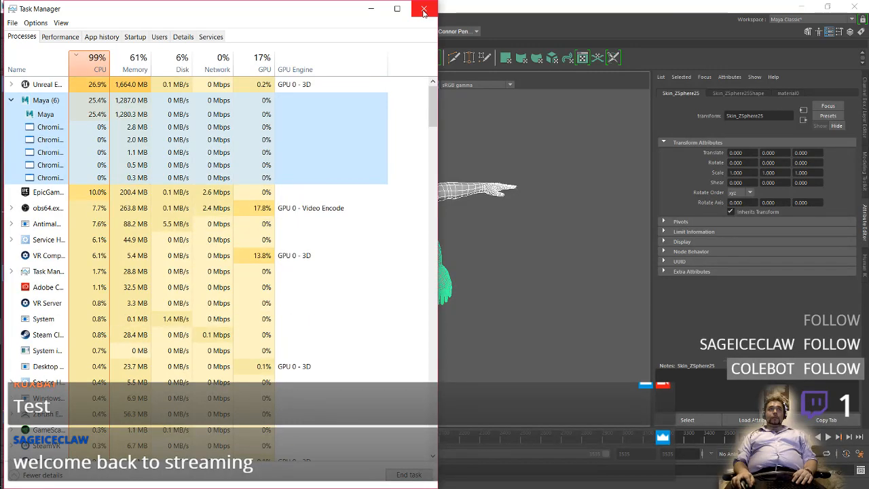
click(424, 12)
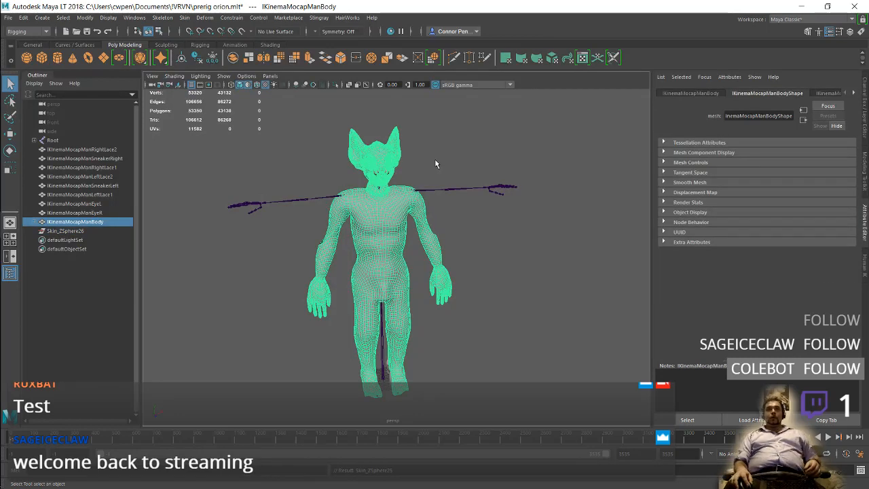
- Examine the substituted character mesh against the skeleton's arm and hand joints from several angles
mouse_move(473, 224)
alt+mouse_down()
mouse_move(360, 199)
mouse_move(360, 207)
mouse_move(456, 200)
mouse_move(440, 202)
mouse_move(485, 215)
alt+mouse_up()
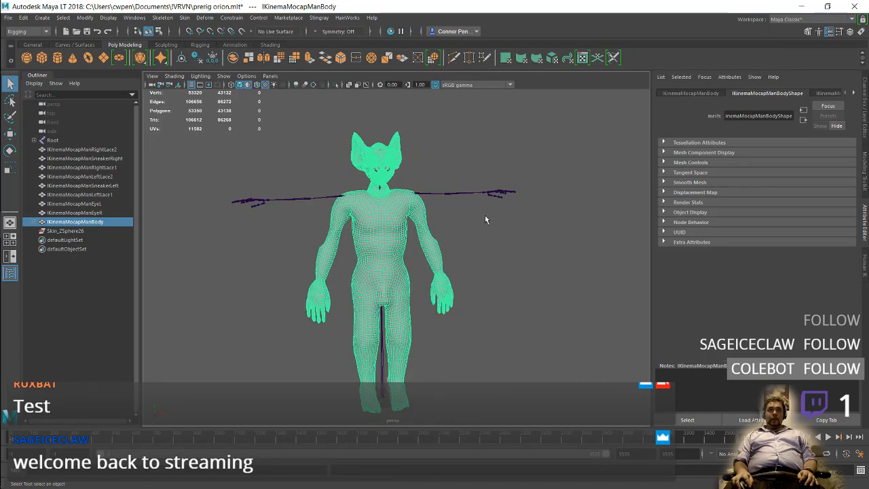
alt+right_drag(485, 215, 496, 240)
alt+middle_drag(496, 240, 502, 304)
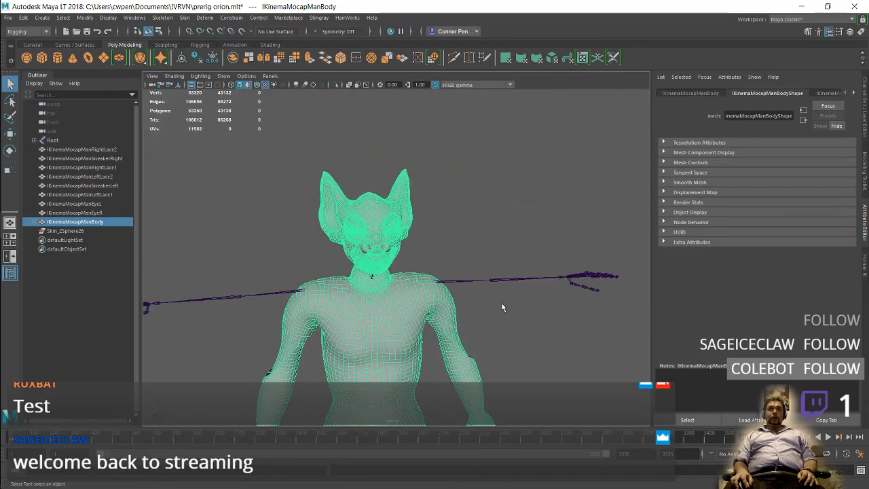
alt+drag(501, 329, 482, 302)
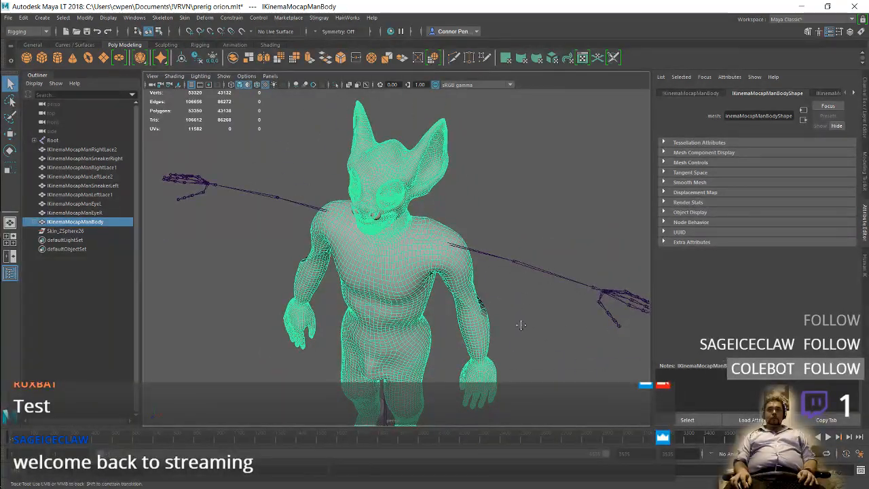
alt+middle_drag(520, 326, 522, 309)
alt+drag(520, 307, 549, 296)
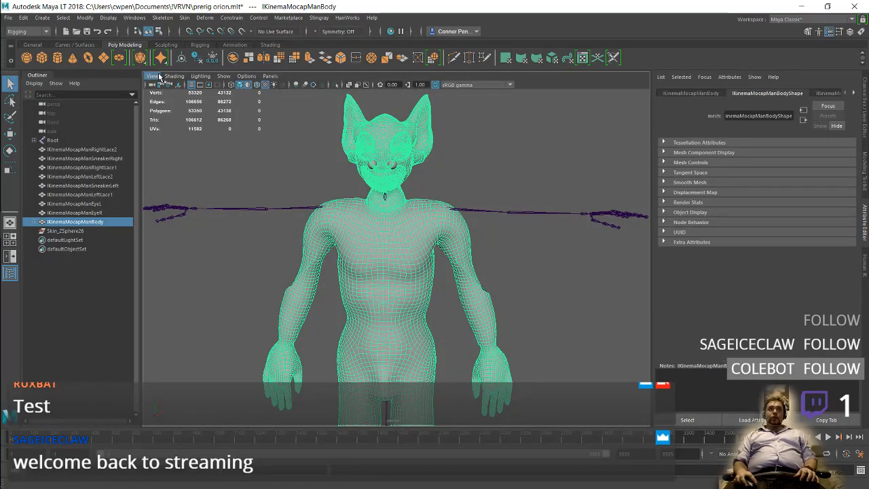
- Reopen the scene prerig orion.mlt, discarding the unsaved changes
mouse_move(7, 20)
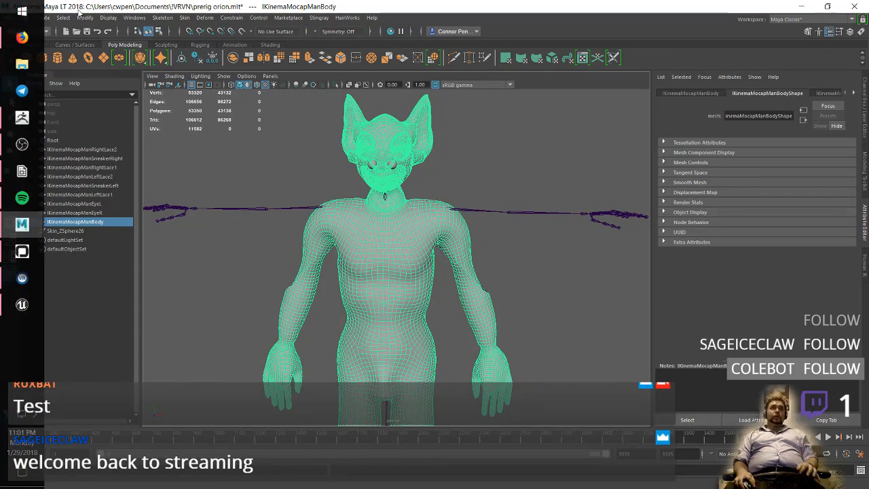
click(9, 18)
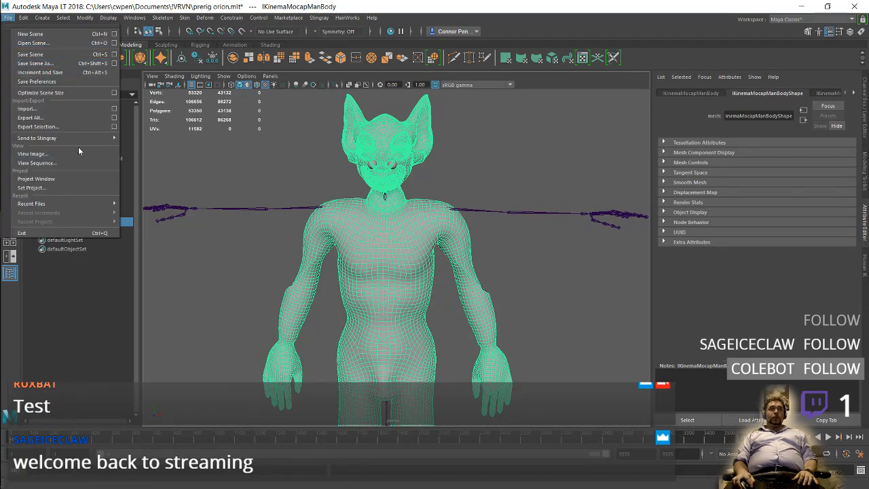
click(83, 43)
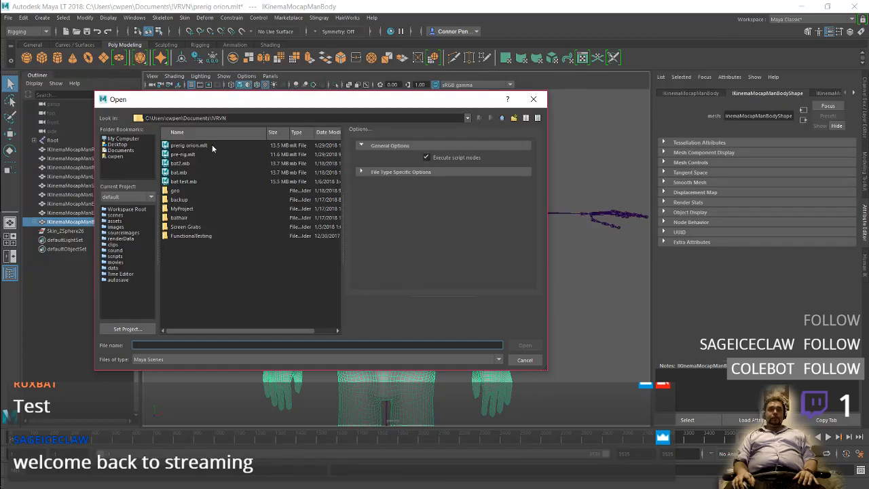
key(alt+Tab)
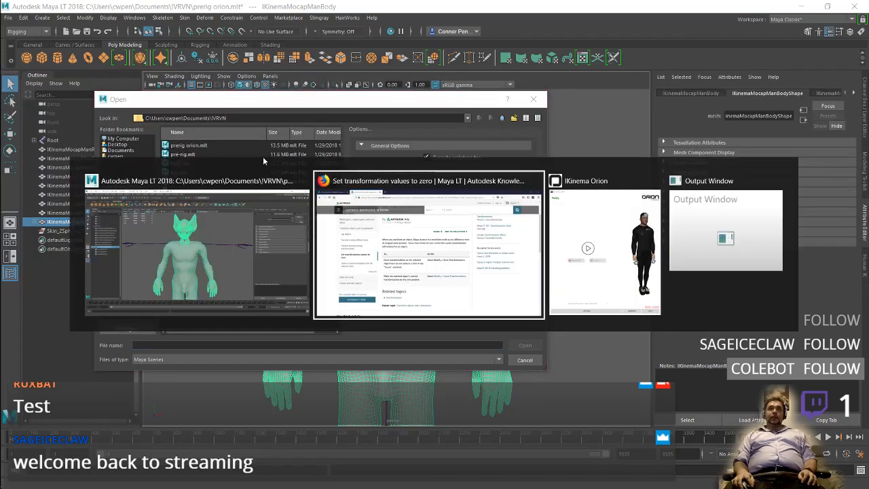
key(alt+Tab)
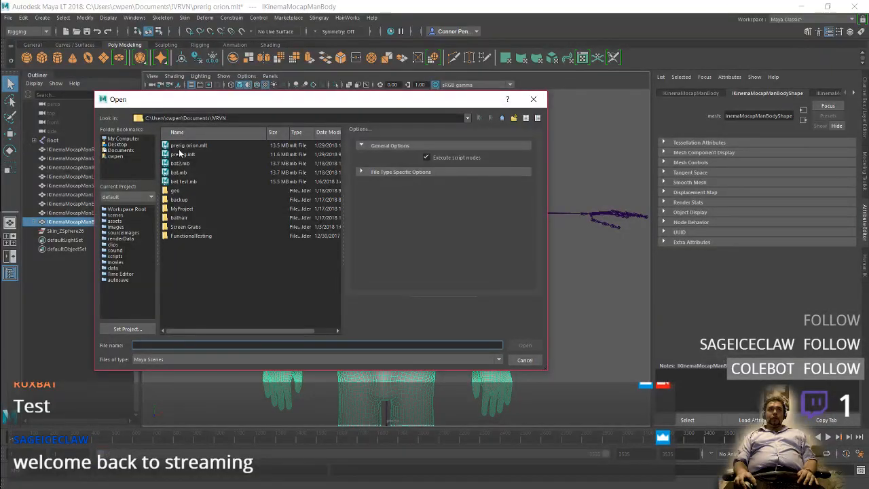
click(182, 145)
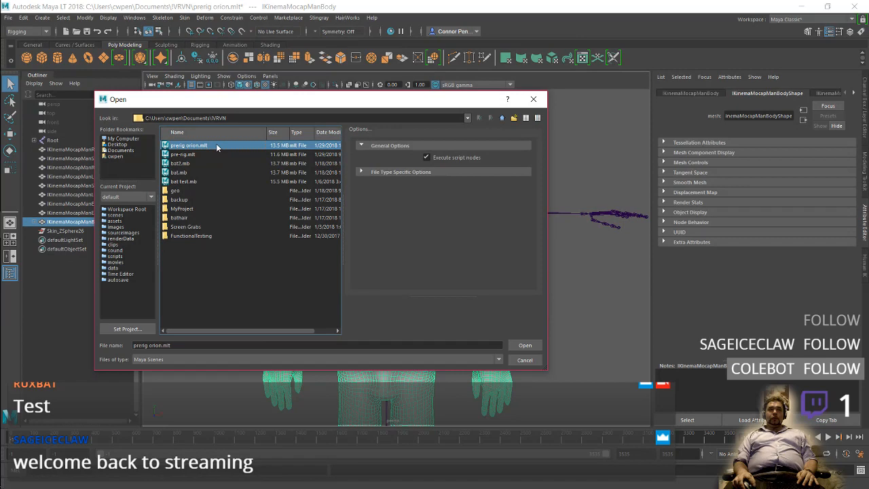
double_click(216, 144)
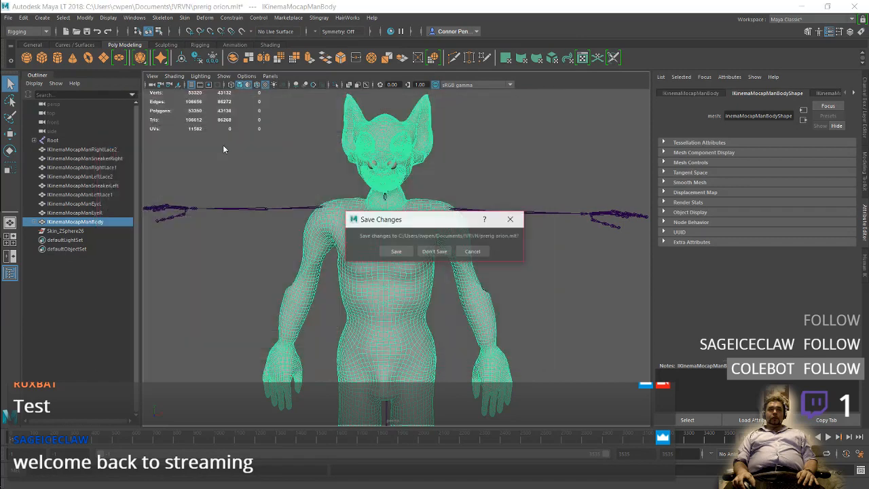
click(442, 254)
- Switch to ZBrush and unhide all hidden parts of the Skin_ZSphere25 body mesh
key(alt+Tab)
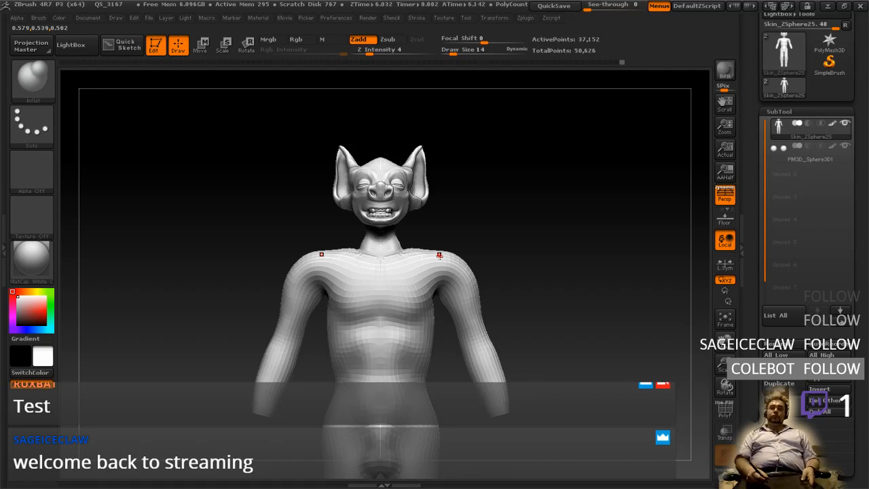
key(space)
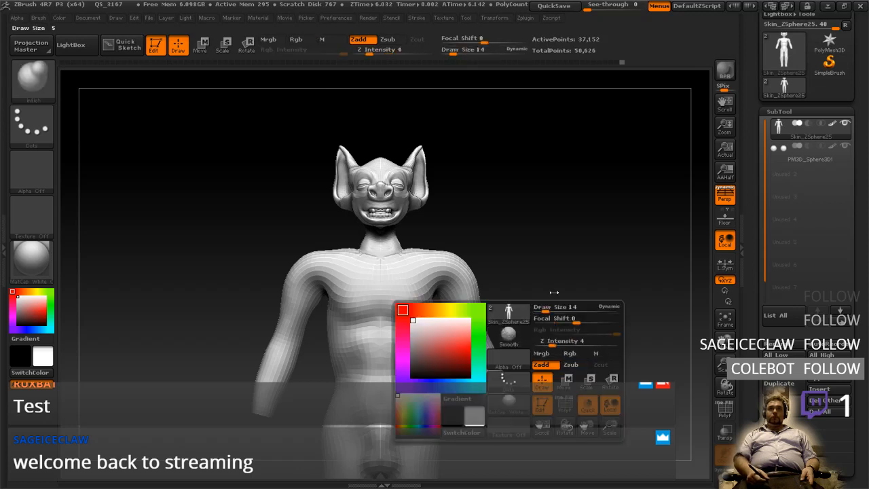
ctrl+shift+click(577, 291)
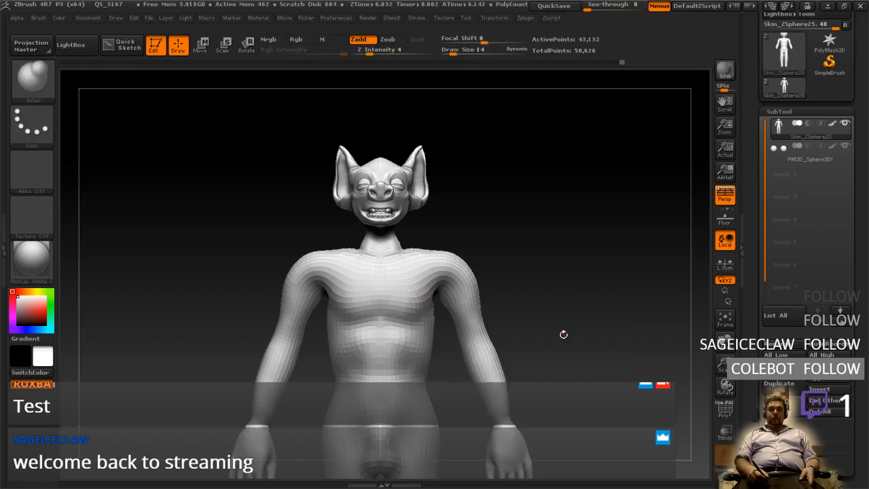
mouse_move(562, 333)
mouse_down()
mouse_move(577, 319)
mouse_move(550, 349)
mouse_move(573, 334)
mouse_up()
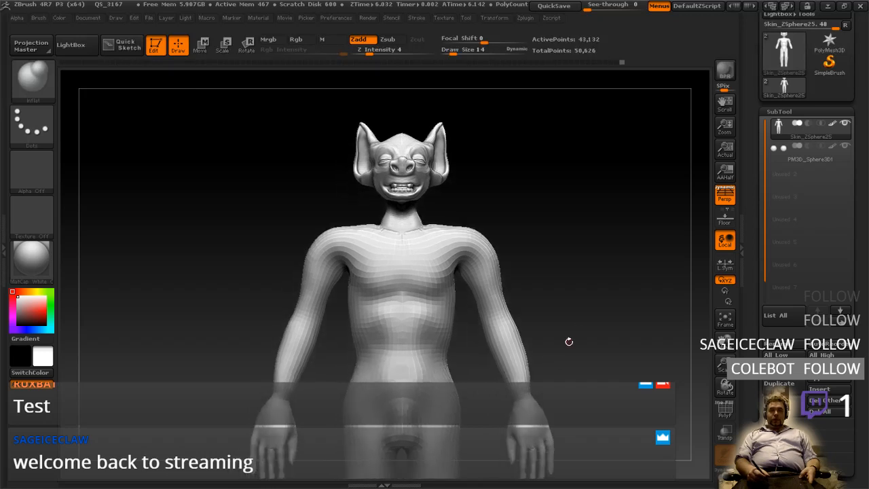
key(ctrl)
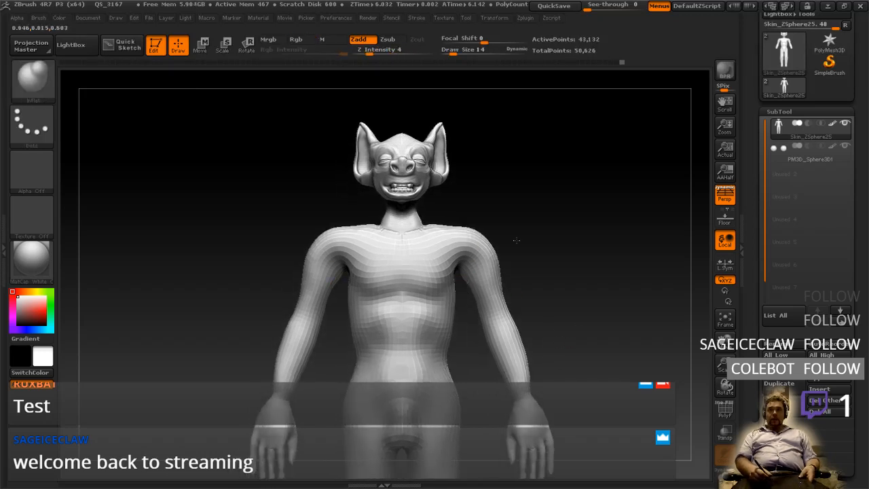
mouse_move(514, 241)
right_down()
mouse_move(500, 247)
mouse_move(530, 264)
mouse_move(513, 286)
right_up()
key(ctrl)
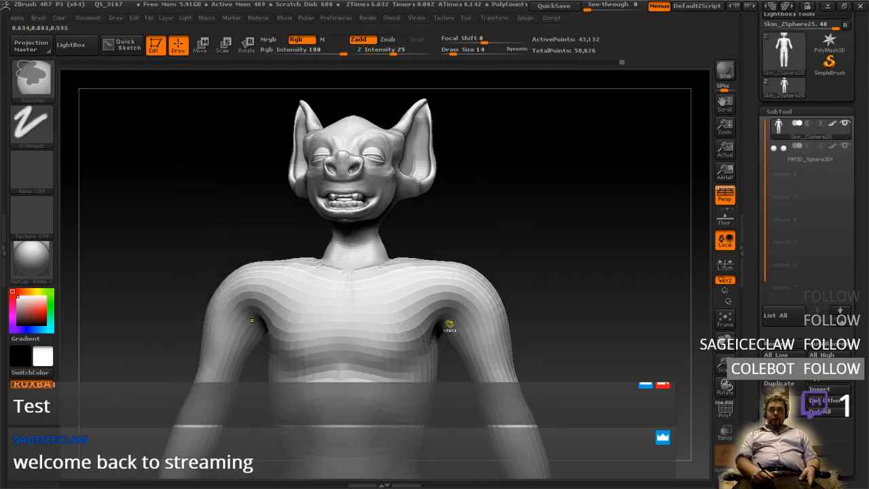
key(ctrl)
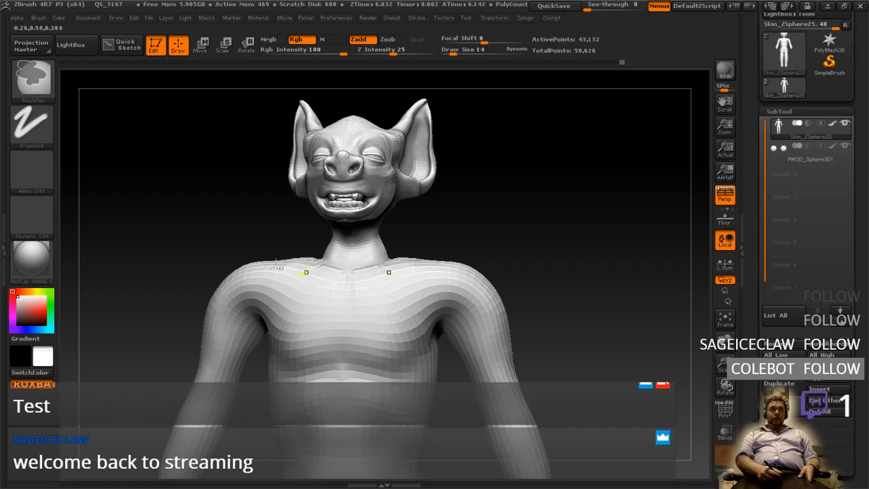
ctrl+alt+click(31, 132)
click(57, 140)
ctrl+alt+click(39, 133)
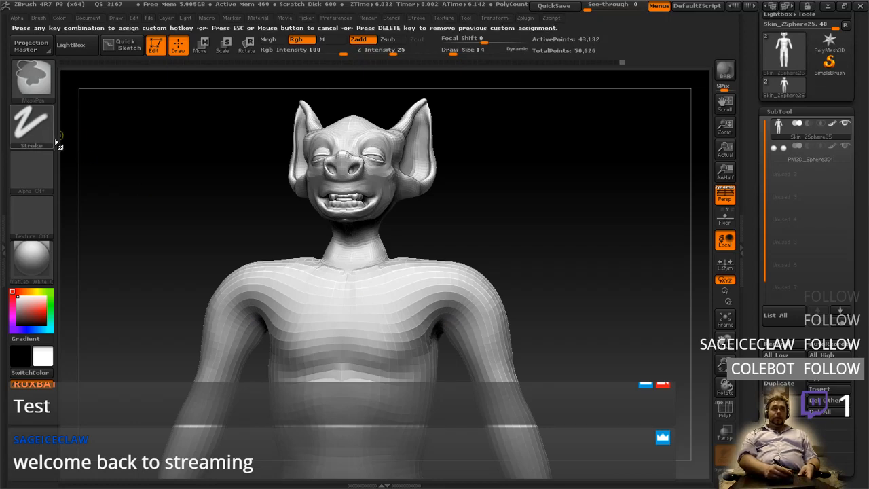
click(59, 144)
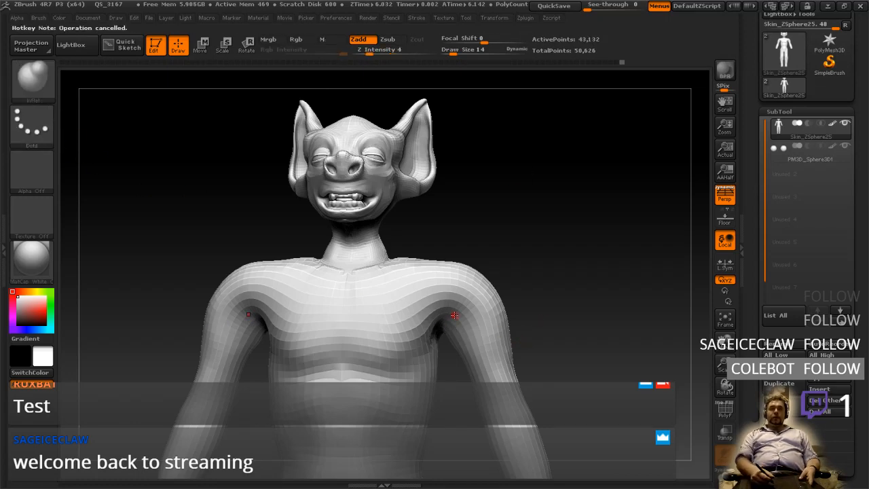
key(ctrl)
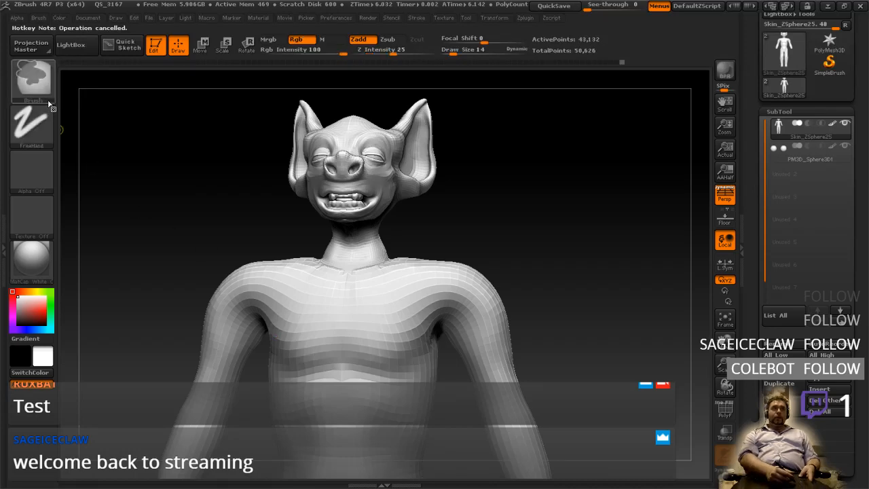
key(ctrl)
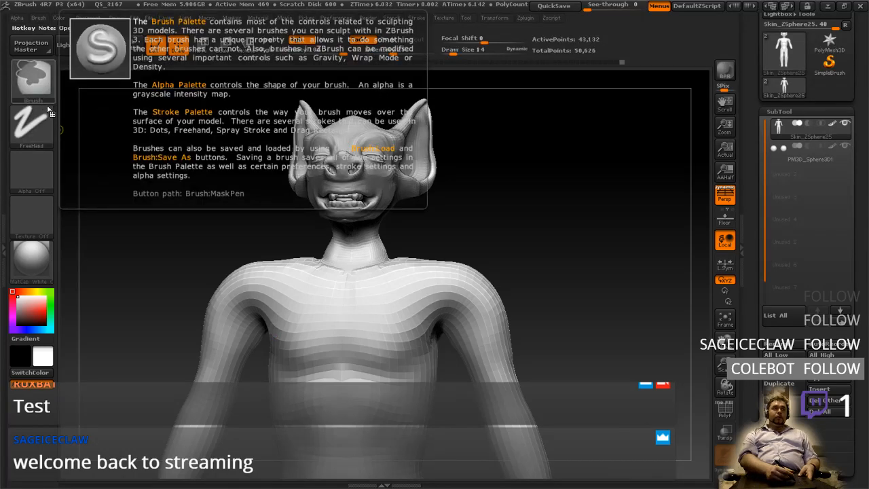
key(ctrl)
drag(516, 281, 526, 283)
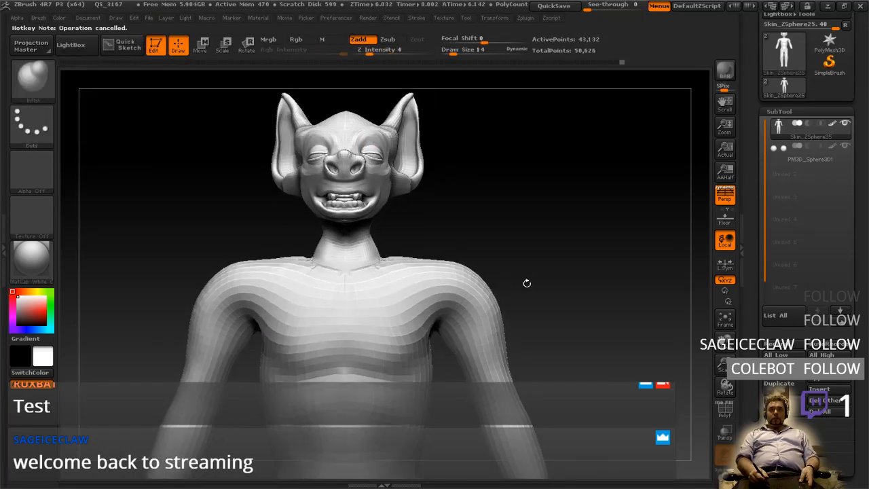
key(ctrl+shift)
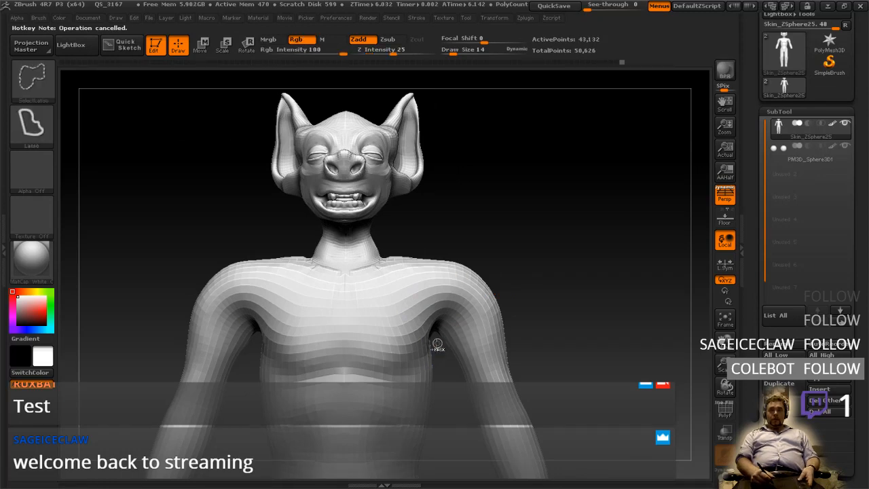
key(ctrl)
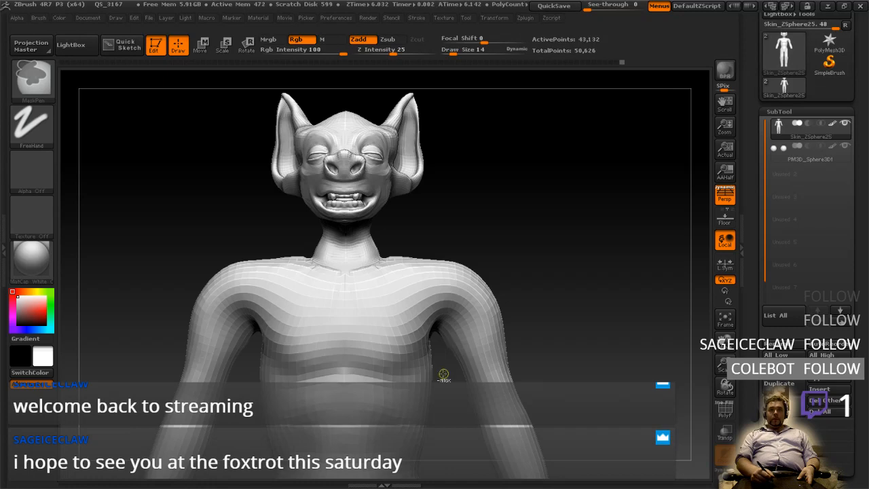
click(34, 126)
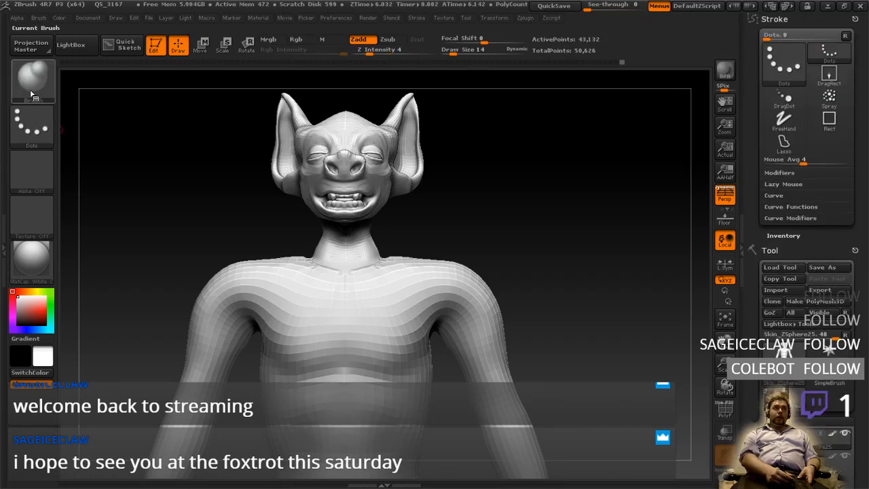
ctrl+alt+click(52, 138)
ctrl+alt+click(57, 144)
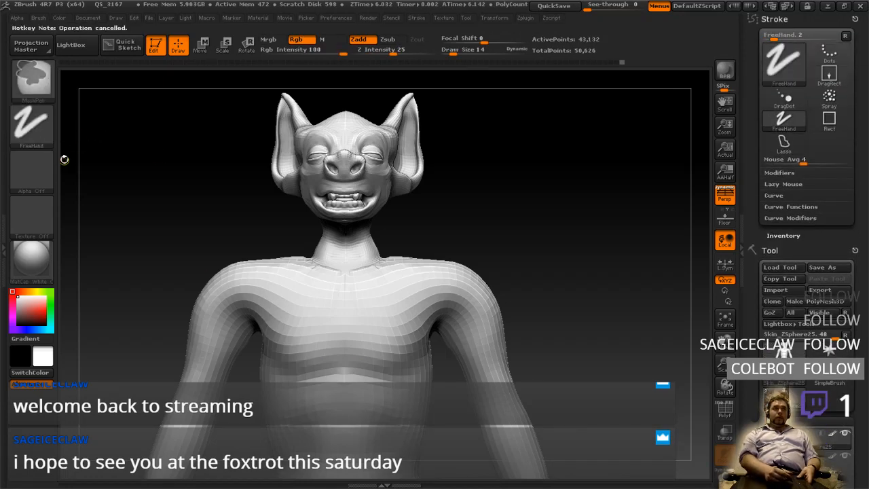
ctrl+alt+click(46, 145)
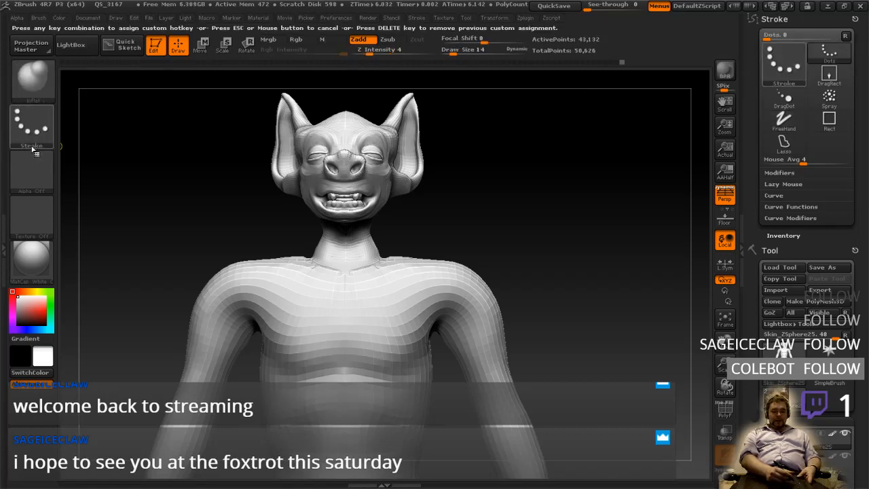
key(shift)
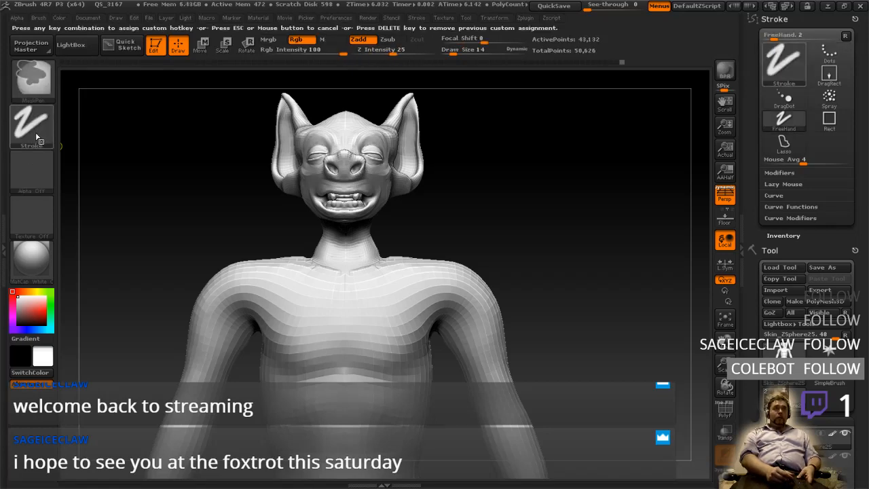
click(132, 126)
mouse_move(132, 126)
mouse_down()
mouse_move(173, 207)
mouse_move(151, 188)
mouse_up()
right_click(149, 188)
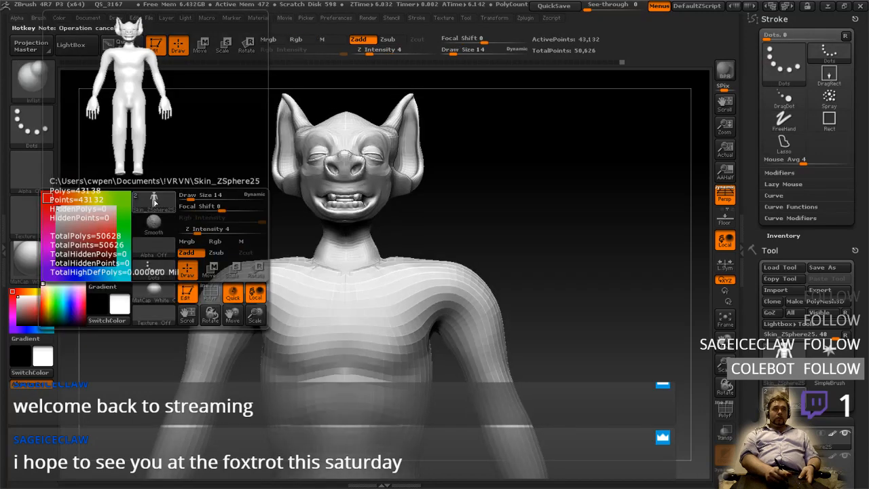
- Set the MaskPen brush's stroke to Lasso for masking the body mesh
key(ctrl)
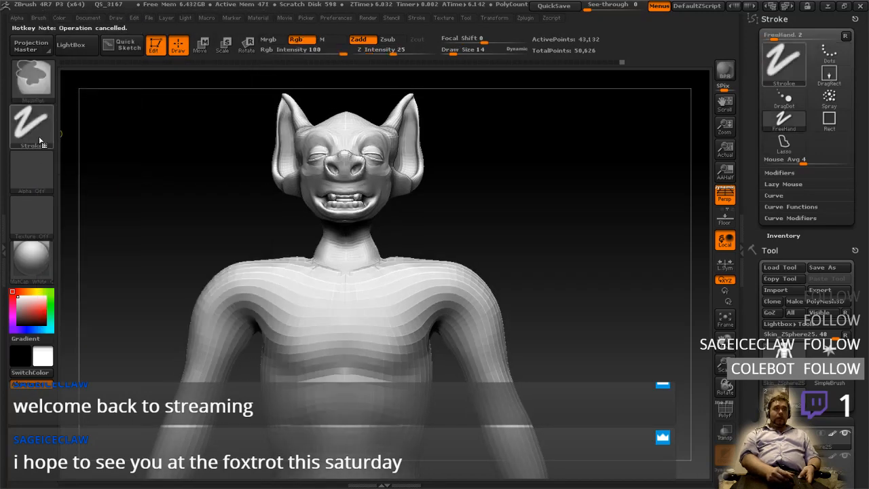
click(39, 141)
click(179, 161)
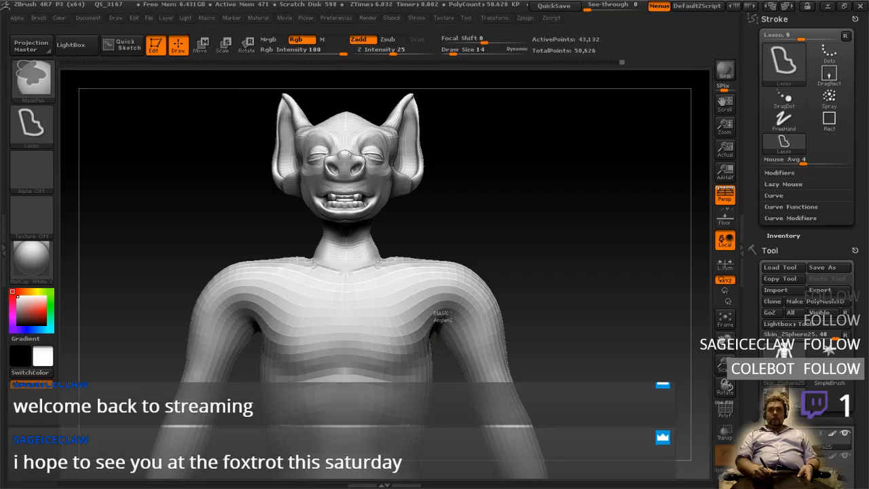
- Try to lasso-mask the arms in the front view, then clear that mask
mouse_move(464, 271)
ctrl+mouse_down()
mouse_move(542, 305)
mouse_move(588, 383)
ctrl+mouse_up()
mouse_move(581, 395)
ctrl+right_down()
mouse_move(574, 330)
mouse_move(531, 295)
ctrl+right_up()
mouse_move(572, 375)
right_down()
mouse_move(590, 421)
mouse_move(539, 294)
mouse_move(514, 301)
mouse_move(499, 265)
right_up()
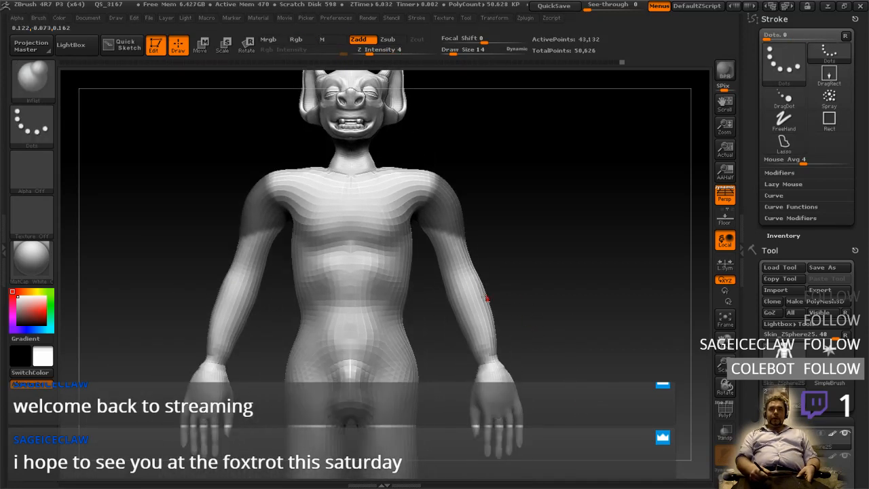
ctrl+click(422, 240)
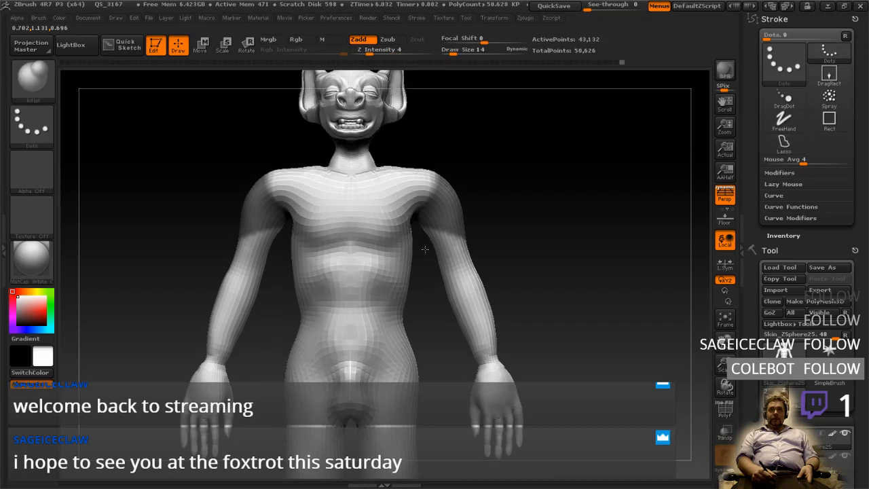
ctrl+click(421, 246)
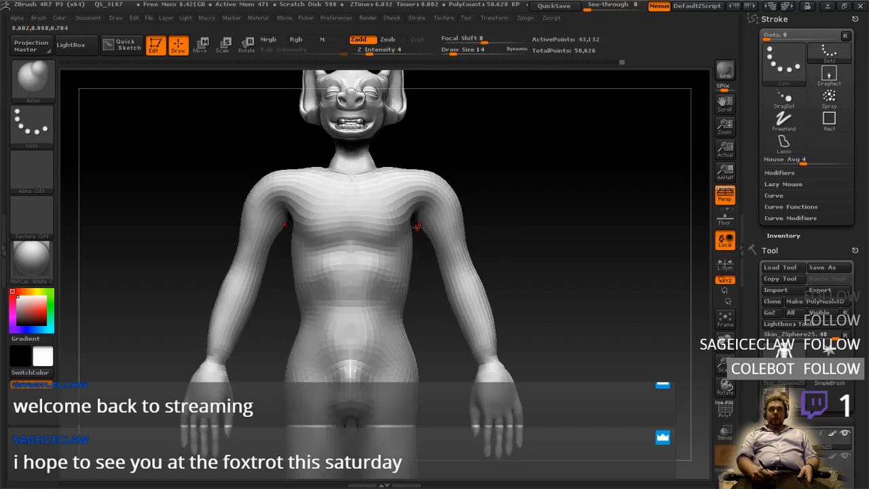
- Try to isolate the shoulder areas with a lasso selection, then bring the full body mesh back into view
key(space)
shift+right_drag(418, 231, 416, 232)
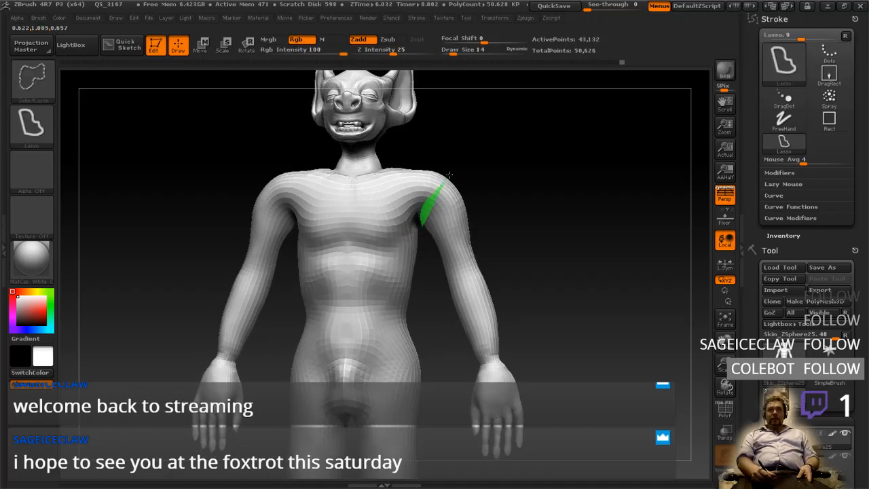
mouse_move(450, 175)
ctrl+shift+mouse_down()
mouse_move(520, 242)
mouse_move(467, 239)
ctrl+shift+mouse_up()
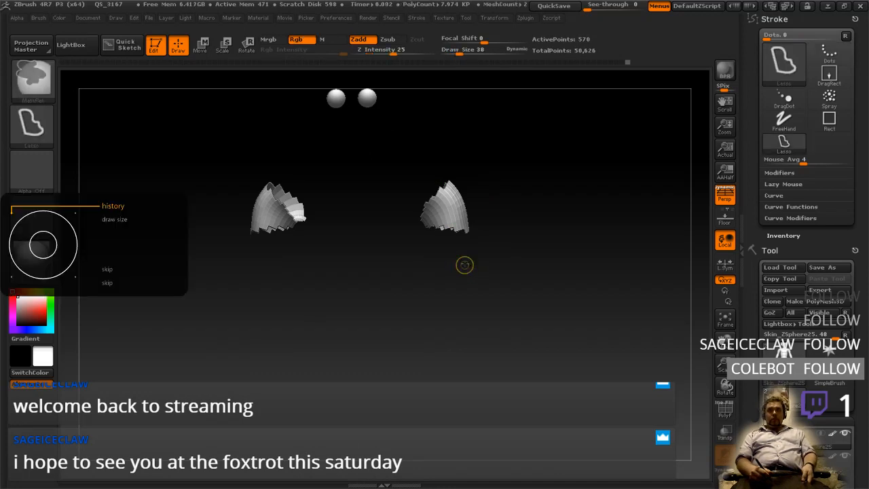
ctrl+shift+click(464, 268)
- Lasso-mask both arms from the shoulders down, then invert the mask so that the head, torso and legs are protected
key(ctrl)
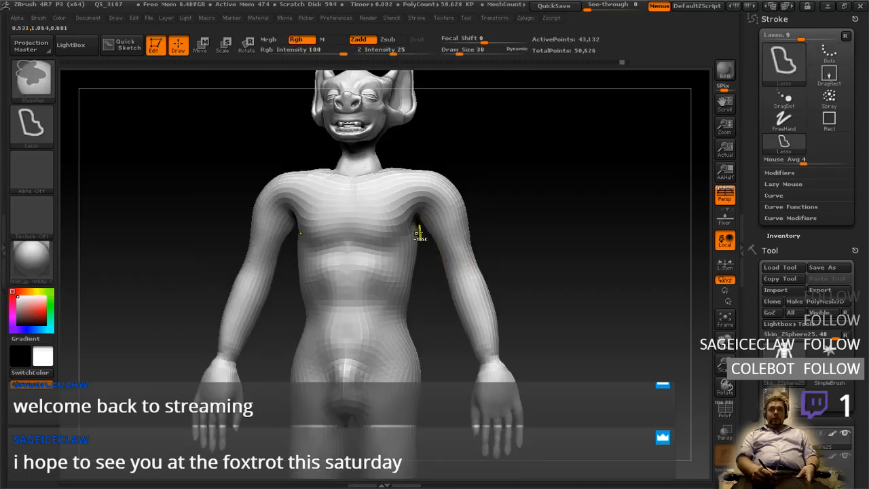
mouse_move(430, 240)
mouse_down()
mouse_move(442, 247)
mouse_move(422, 238)
mouse_up()
key(ctrl)
key(ctrl)
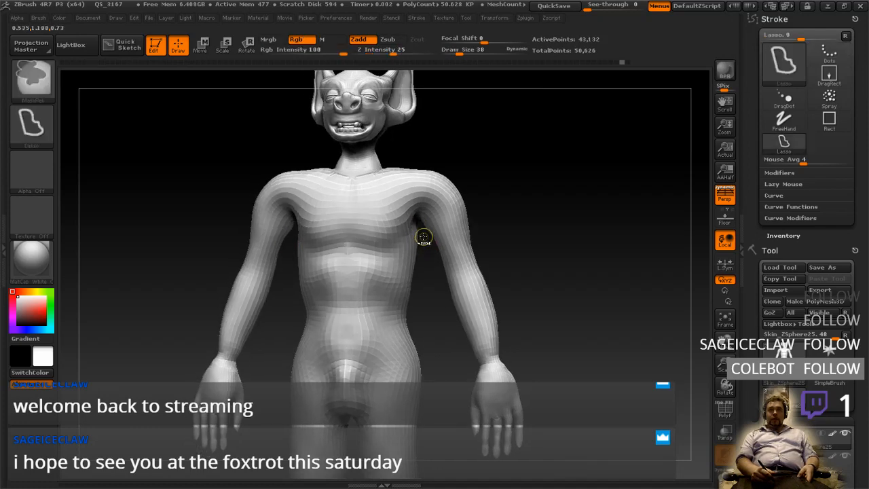
mouse_move(495, 187)
ctrl+mouse_down()
mouse_move(563, 404)
mouse_move(515, 470)
mouse_move(438, 272)
mouse_move(435, 339)
mouse_move(451, 285)
mouse_move(529, 274)
ctrl+mouse_up()
ctrl+click(520, 281)
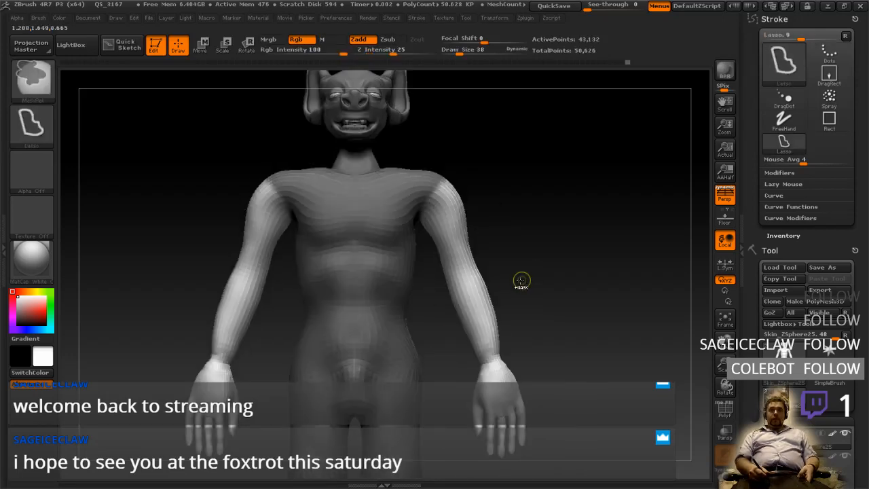
- Soften the mask edge where the arms meet the shoulders
ctrl+click(458, 245)
ctrl+click(457, 244)
ctrl+click(454, 243)
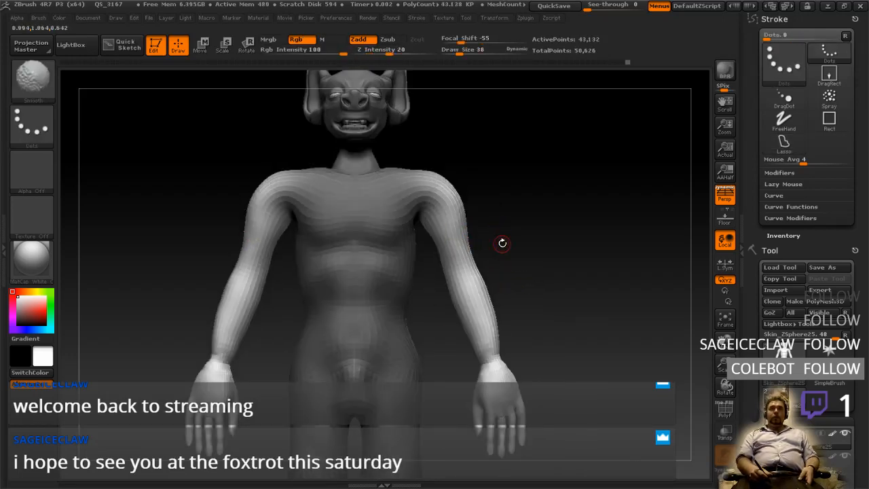
- Rotate both unmasked arms up about the shoulders to a horizontal T-pose with the Transpose line
ctrl+right_drag(502, 232, 511, 279)
drag(511, 279, 429, 218)
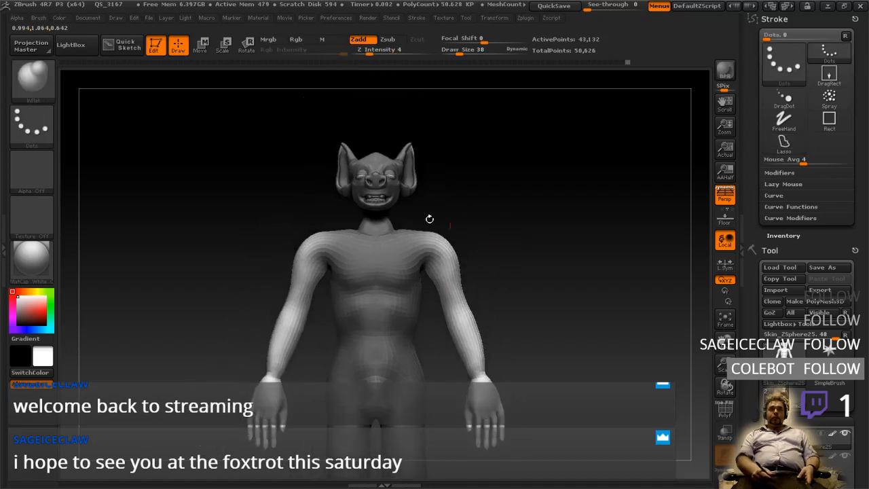
click(204, 45)
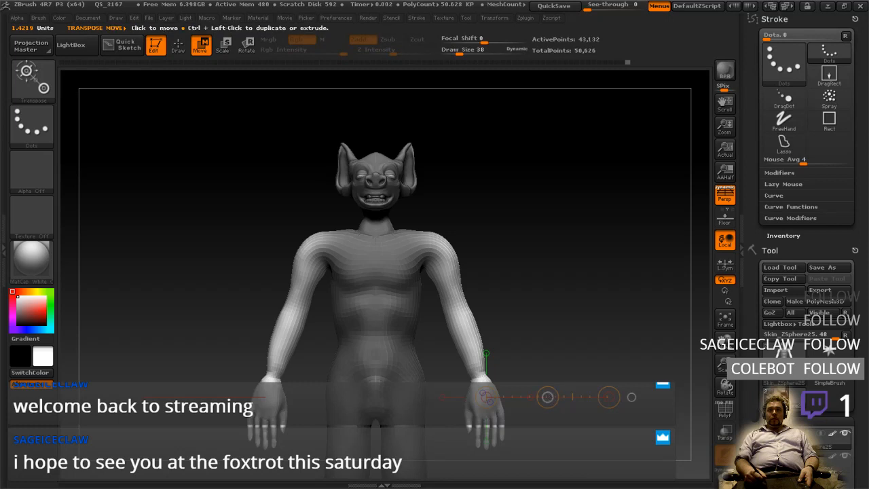
drag(554, 330, 485, 338)
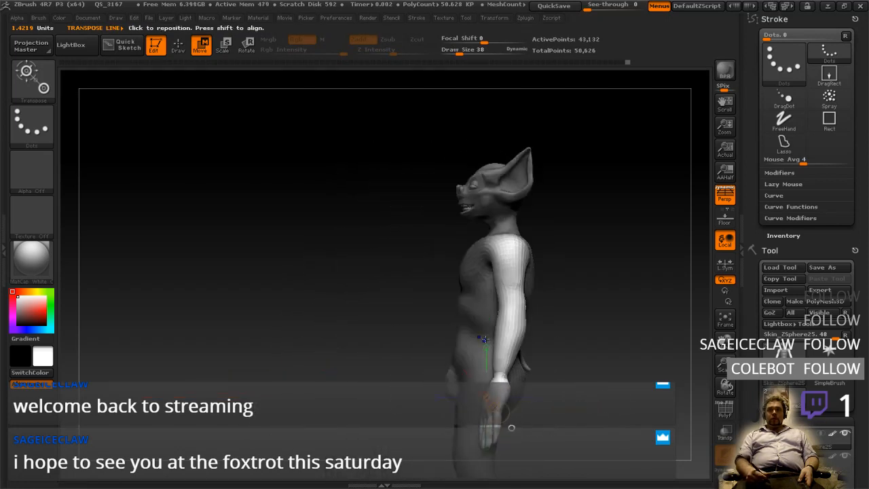
drag(567, 325, 632, 318)
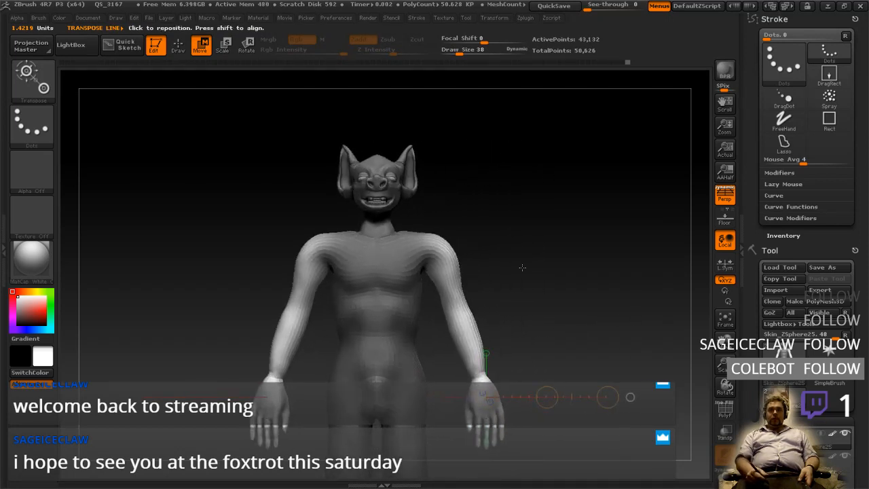
drag(439, 252, 417, 205)
click(246, 45)
click(201, 46)
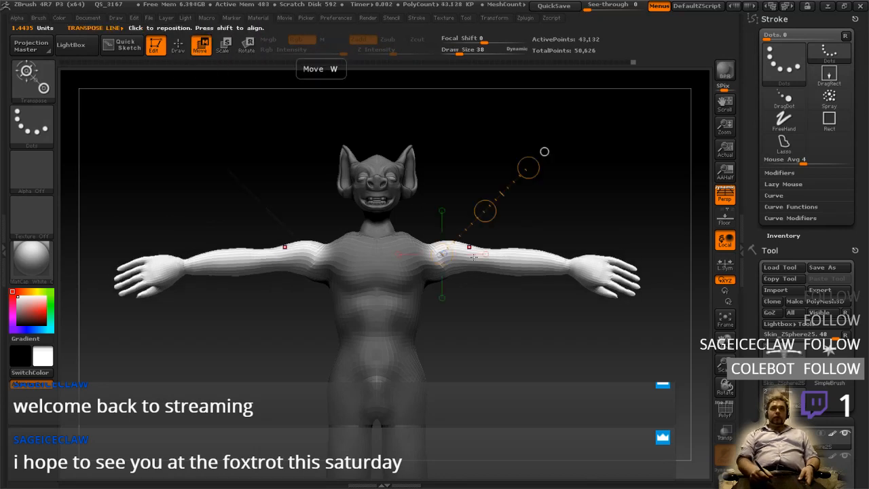
- Enlarge the brush to size 74 and smooth the pinched area behind the armpits where the raised arms meet the back
mouse_move(523, 251)
shift+mouse_down()
mouse_move(524, 201)
mouse_move(519, 225)
mouse_move(508, 223)
mouse_move(540, 234)
mouse_move(471, 235)
mouse_move(485, 254)
mouse_move(460, 258)
shift+mouse_up()
drag(597, 256, 524, 257)
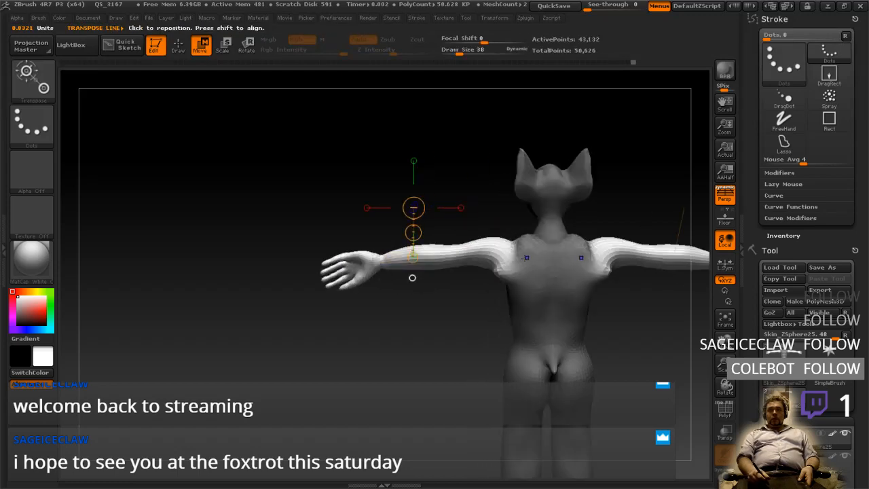
mouse_move(615, 311)
alt+right_down()
mouse_move(537, 306)
mouse_move(543, 391)
alt+right_up()
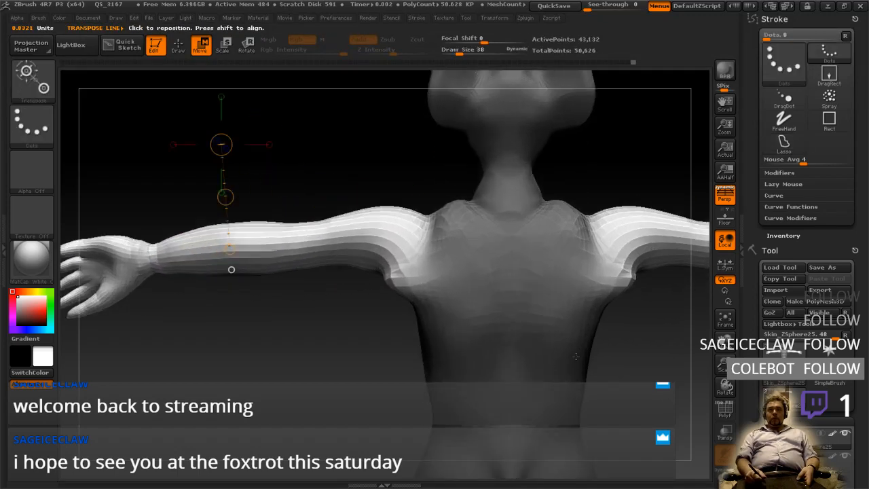
mouse_move(619, 336)
alt+right_down()
mouse_move(572, 335)
mouse_move(494, 359)
alt+right_up()
mouse_move(571, 325)
mouse_down()
mouse_move(524, 323)
mouse_move(558, 324)
mouse_up()
click(179, 44)
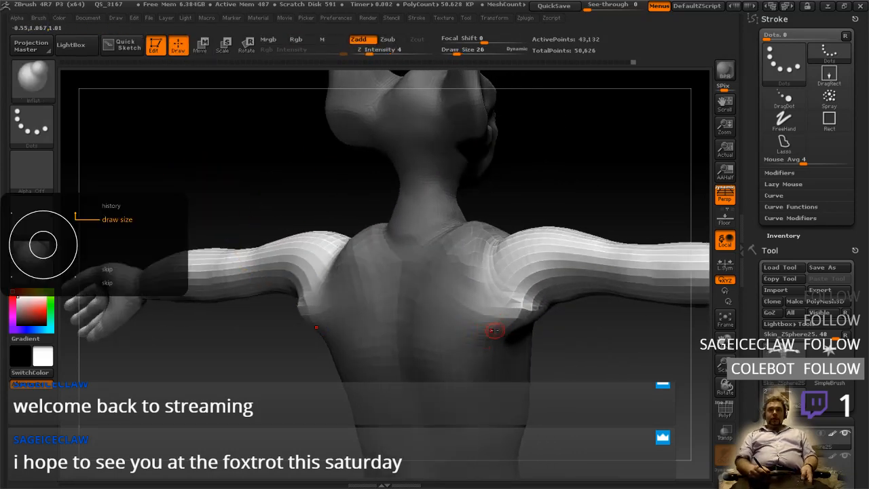
key(bracketright)
key(bracketright)
key(bracketright)
drag(556, 326, 509, 312)
key(shift)
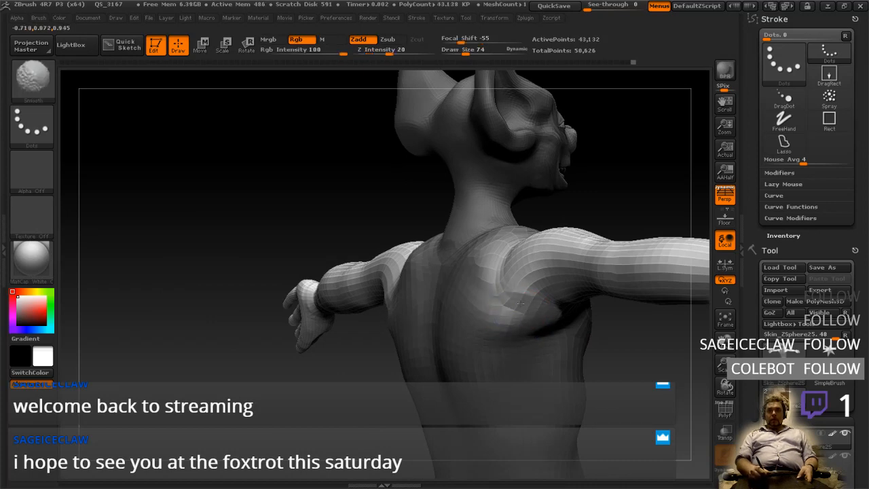
- Invert the mask to protect the arms and smooth the torso side of the shoulders around the collar and upper back
mouse_move(517, 328)
right_down()
mouse_move(523, 306)
mouse_move(511, 312)
mouse_move(524, 287)
mouse_move(509, 272)
mouse_move(530, 200)
mouse_move(468, 237)
right_up()
ctrl+click(537, 200)
shift+drag(462, 245, 490, 212)
right_drag(490, 212, 479, 235)
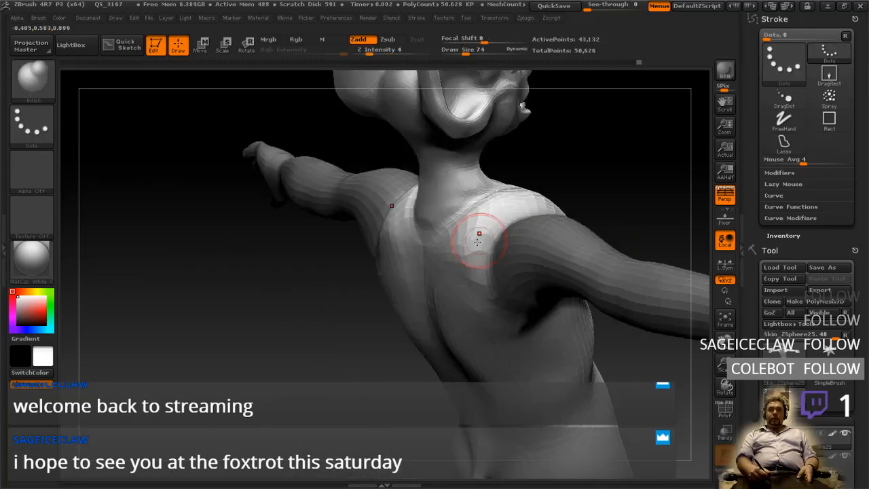
shift+drag(479, 234, 508, 213)
right_drag(509, 213, 540, 213)
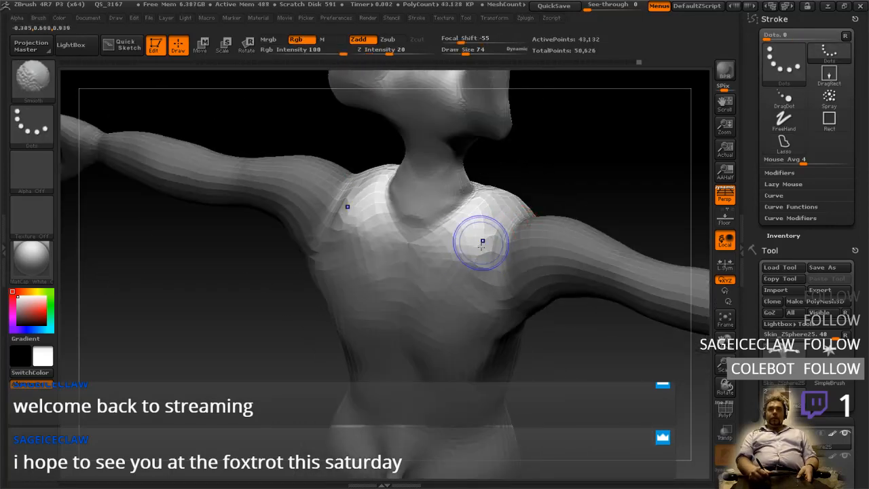
shift+drag(469, 246, 492, 216)
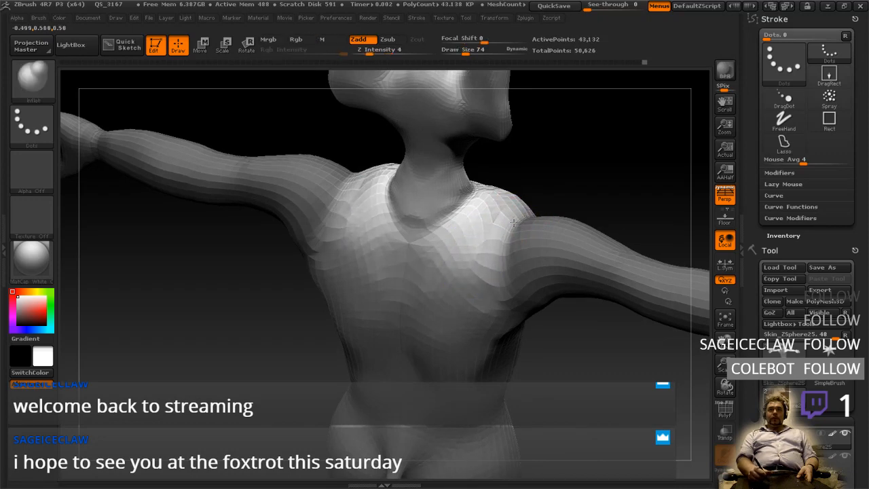
- Smooth the chest side of the shoulder seams with brush size 94, then clear the mask from the whole body
mouse_move(631, 216)
right_down()
mouse_move(548, 230)
mouse_move(539, 249)
right_up()
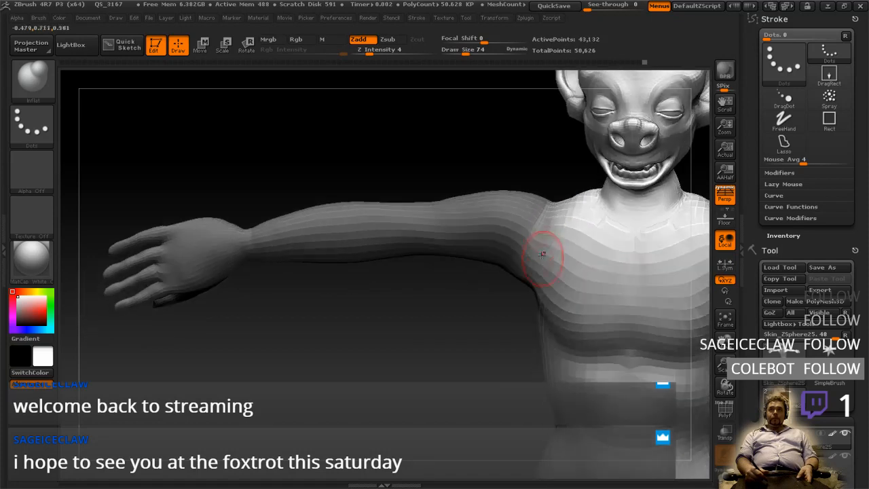
shift+drag(533, 224, 547, 210)
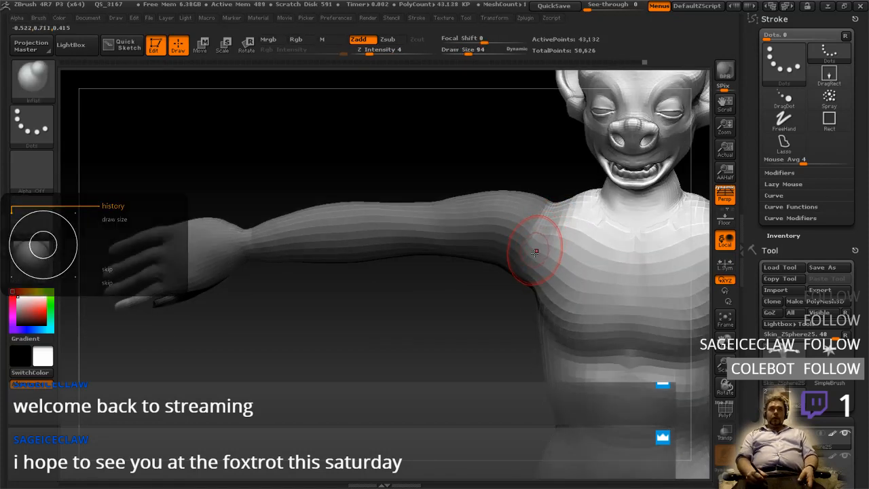
right_drag(536, 249, 558, 251)
shift+drag(558, 254, 552, 278)
mouse_move(551, 283)
right_down()
mouse_move(548, 268)
mouse_move(567, 270)
mouse_move(500, 266)
right_up()
ctrl+drag(378, 322, 374, 342)
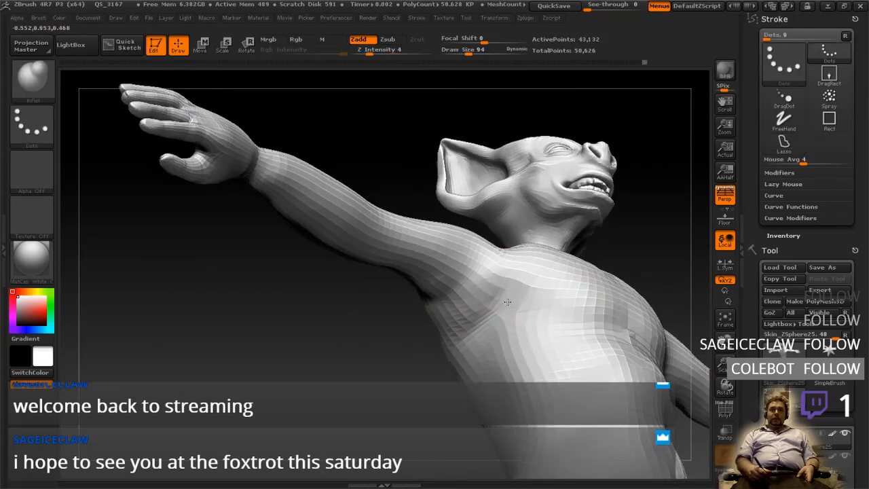
- Smooth the creased armpits and the side of the chest just below the raised arms
mouse_move(508, 303)
right_down()
mouse_move(514, 273)
mouse_move(491, 279)
right_up()
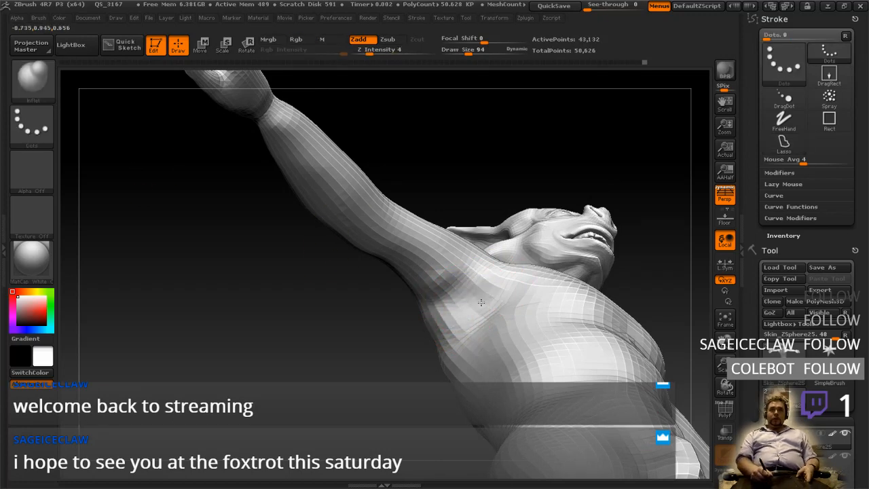
right_drag(464, 307, 483, 309)
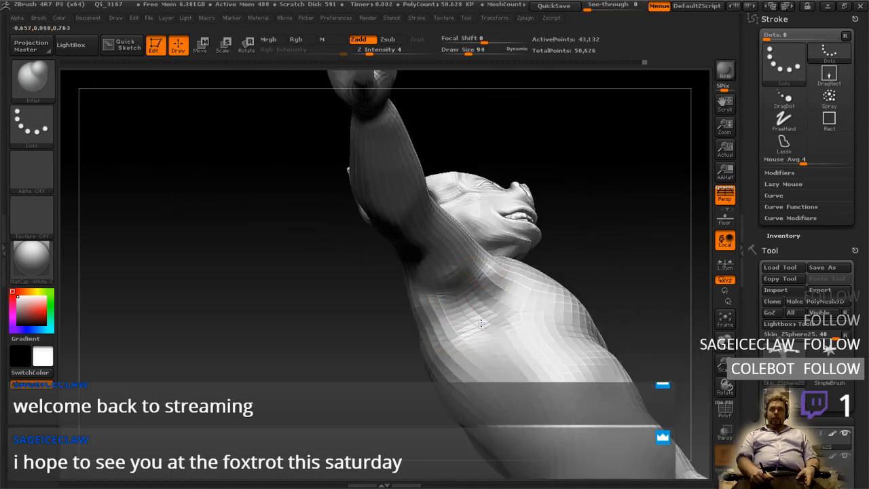
mouse_move(482, 324)
right_down()
mouse_move(475, 331)
mouse_move(490, 317)
right_up()
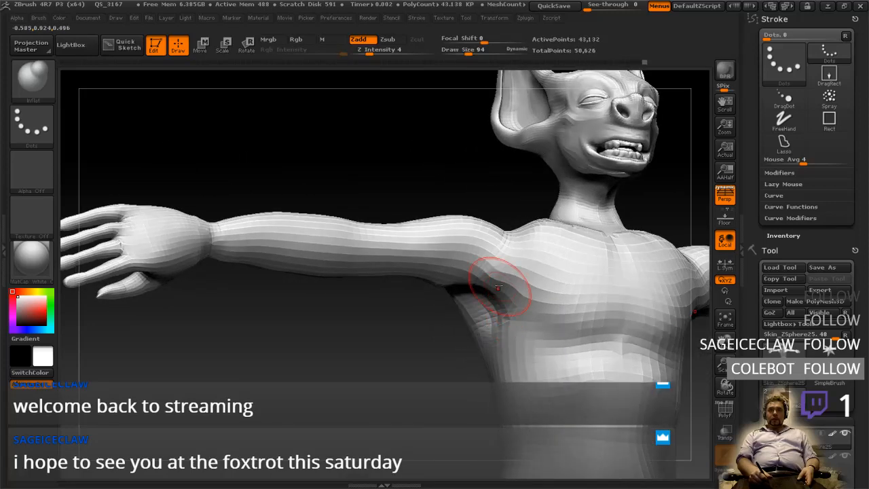
shift+drag(498, 287, 537, 315)
mouse_move(583, 258)
right_down()
mouse_move(561, 297)
mouse_move(576, 303)
mouse_move(567, 305)
mouse_move(619, 359)
mouse_move(631, 326)
mouse_move(617, 264)
mouse_move(641, 336)
right_up()
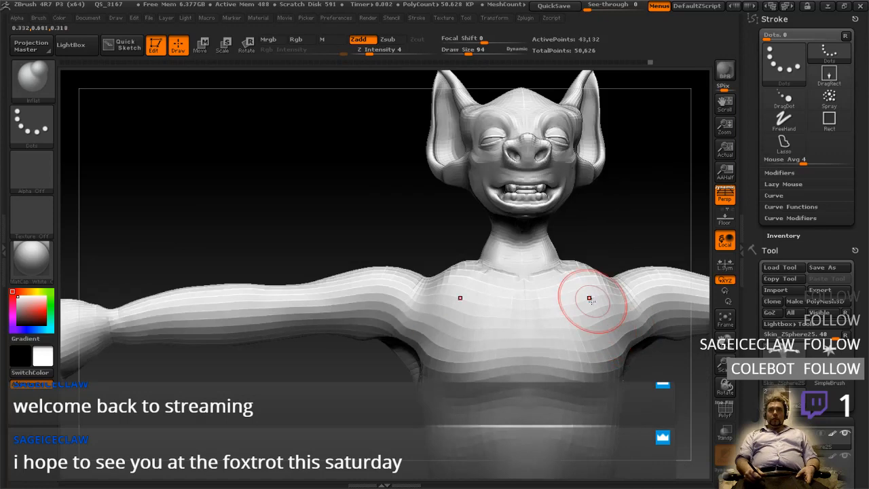
- Smooth the tops and fronts of the shoulders so the upper arms blend into the chest
mouse_move(589, 298)
right_down()
mouse_move(549, 250)
mouse_move(575, 304)
mouse_move(588, 278)
mouse_move(648, 251)
right_up()
key(shift)
key(shift)
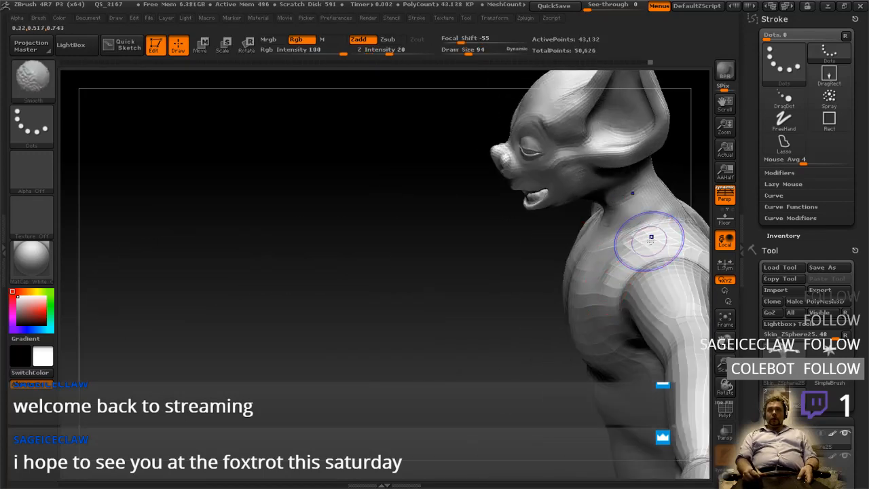
mouse_move(601, 271)
right_down()
mouse_move(624, 288)
mouse_move(533, 305)
mouse_move(600, 305)
right_up()
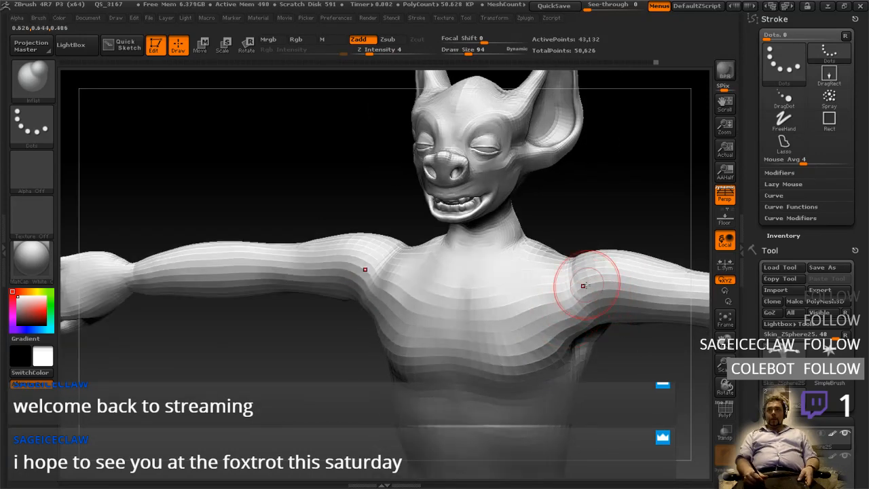
shift+drag(585, 285, 606, 272)
mouse_move(614, 275)
right_down()
mouse_move(587, 285)
mouse_move(619, 262)
mouse_move(604, 292)
mouse_move(609, 321)
mouse_move(645, 251)
mouse_move(630, 271)
right_up()
ctrl+right_drag(613, 300, 613, 291)
mouse_move(613, 333)
right_down()
mouse_move(592, 362)
mouse_move(553, 367)
mouse_move(556, 340)
right_up()
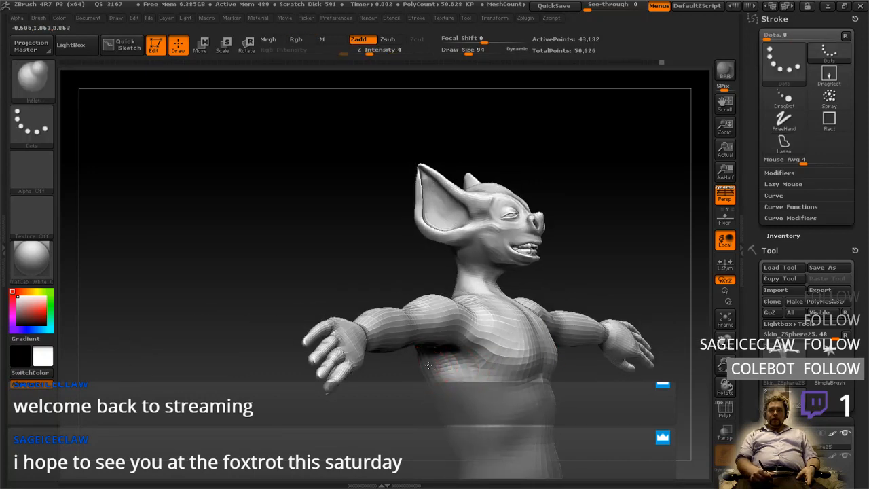
- Smooth the shoulder blade areas and the rear of the shoulders where the arms join the back
right_drag(430, 367, 498, 338)
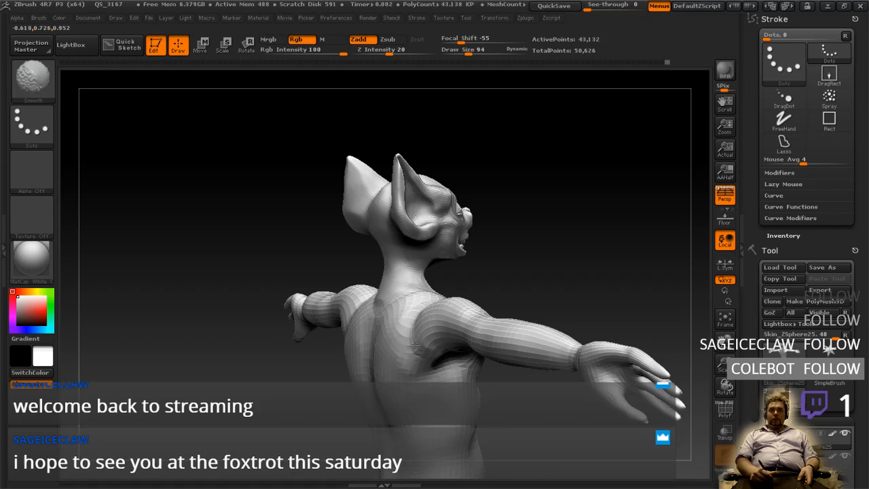
right_drag(414, 345, 415, 355)
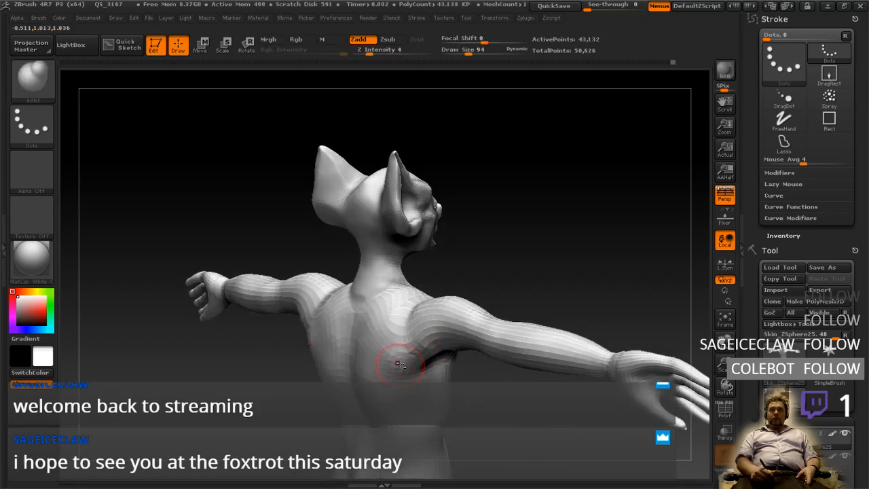
right_drag(399, 361, 377, 320)
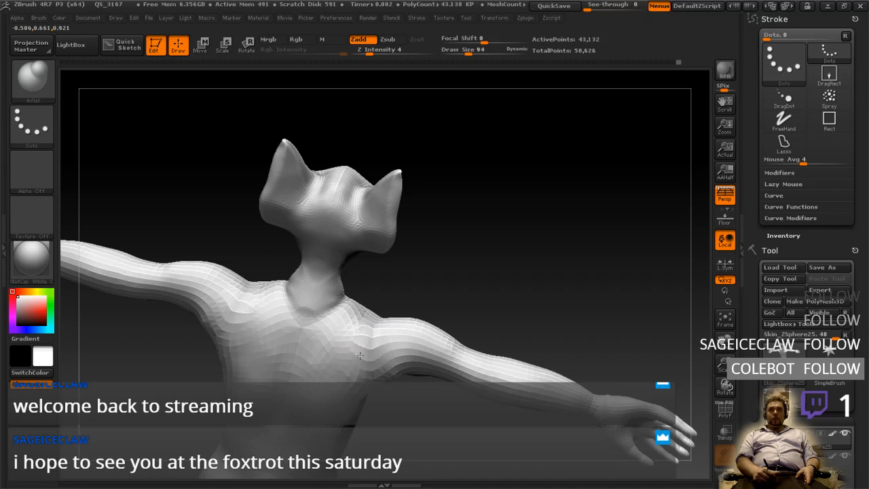
right_drag(360, 355, 373, 370)
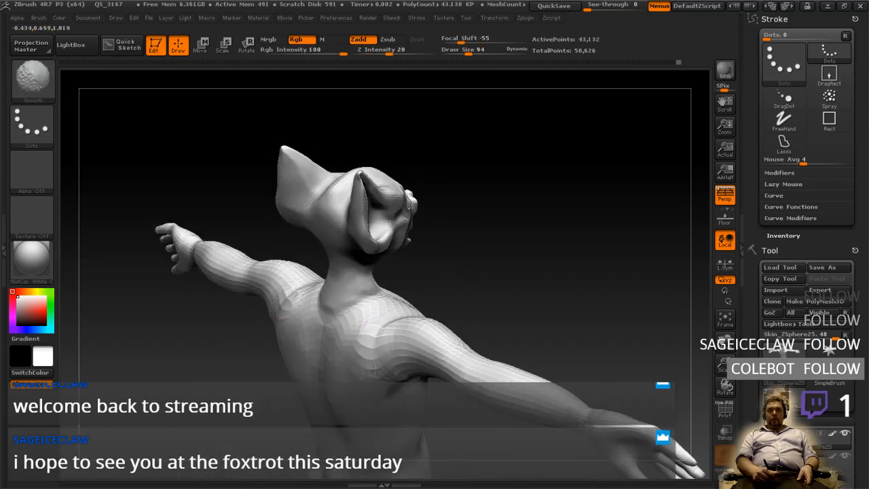
mouse_move(371, 327)
shift+right_down()
mouse_move(398, 355)
mouse_move(438, 349)
mouse_move(480, 326)
mouse_move(508, 345)
mouse_move(479, 364)
mouse_move(520, 334)
mouse_move(570, 336)
mouse_move(507, 335)
mouse_move(350, 360)
shift+right_up()
shift+right_drag(430, 324, 414, 343)
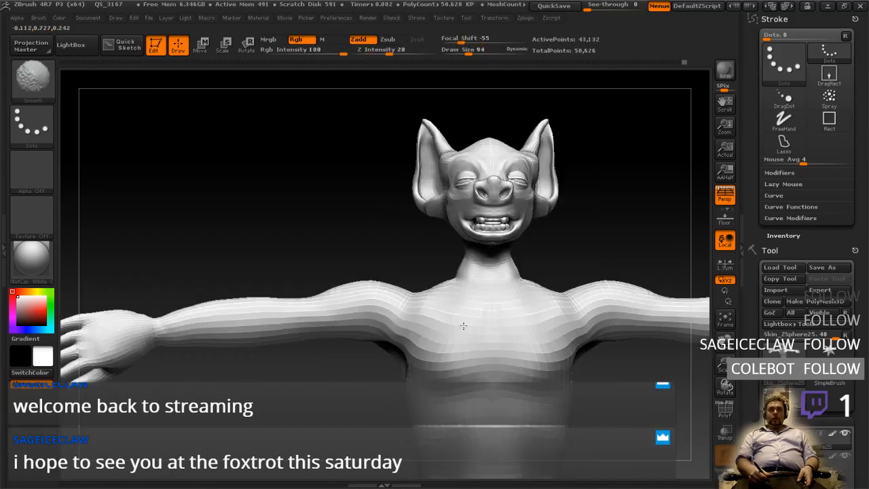
- Lasso-mask both hands from the wrists outward
mouse_move(645, 338)
alt+right_down()
mouse_move(547, 329)
mouse_move(541, 341)
mouse_move(477, 355)
alt+right_up()
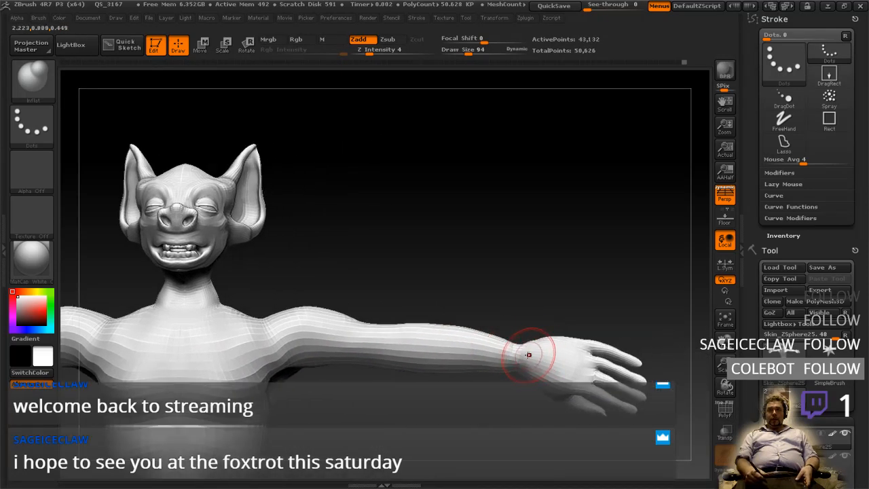
key(ctrl)
key(ctrl)
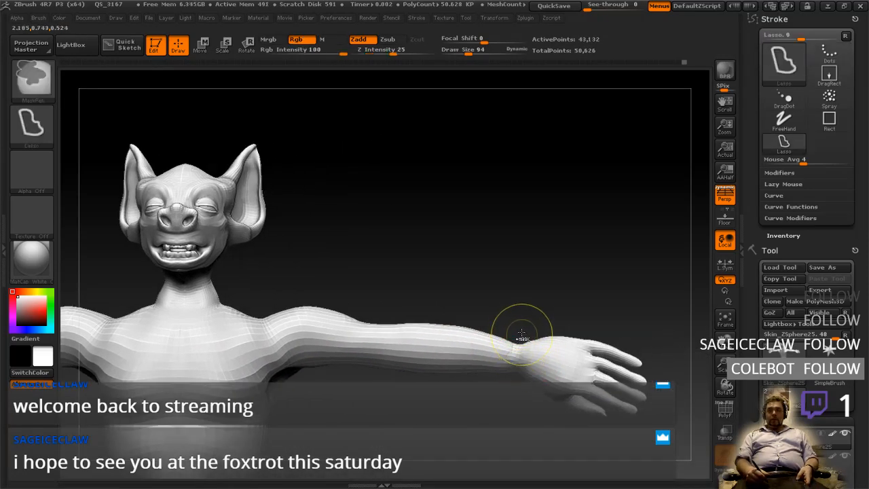
mouse_move(504, 373)
ctrl+mouse_down()
mouse_move(563, 434)
mouse_move(577, 275)
mouse_move(552, 366)
ctrl+mouse_up()
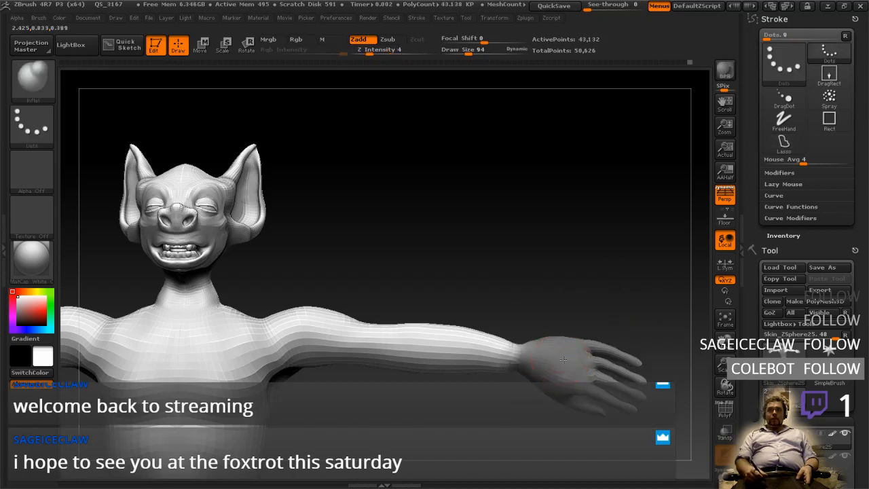
mouse_move(561, 363)
right_down()
mouse_move(519, 350)
mouse_move(499, 313)
right_up()
- Invert the mask to free the hands and rotate them about the wrists until the palms face down
click(245, 44)
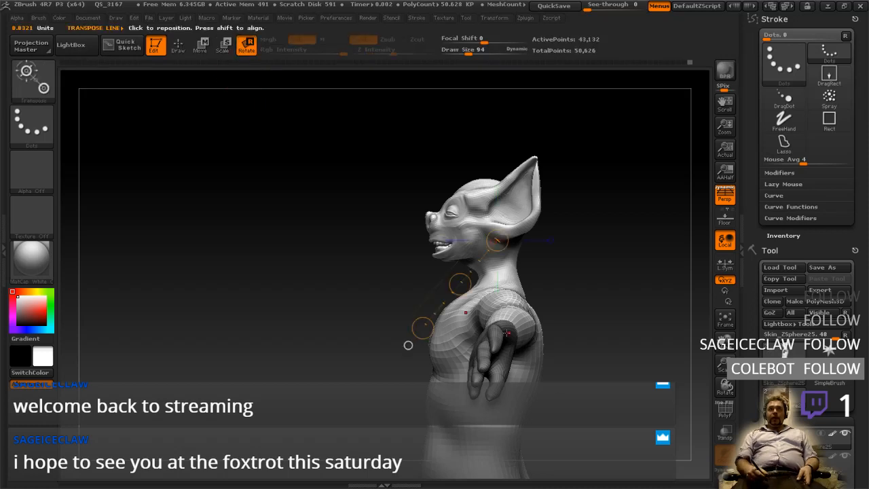
mouse_move(503, 337)
mouse_down()
mouse_move(605, 236)
mouse_move(601, 304)
mouse_move(612, 258)
mouse_move(623, 280)
mouse_move(574, 387)
mouse_up()
ctrl+click(597, 255)
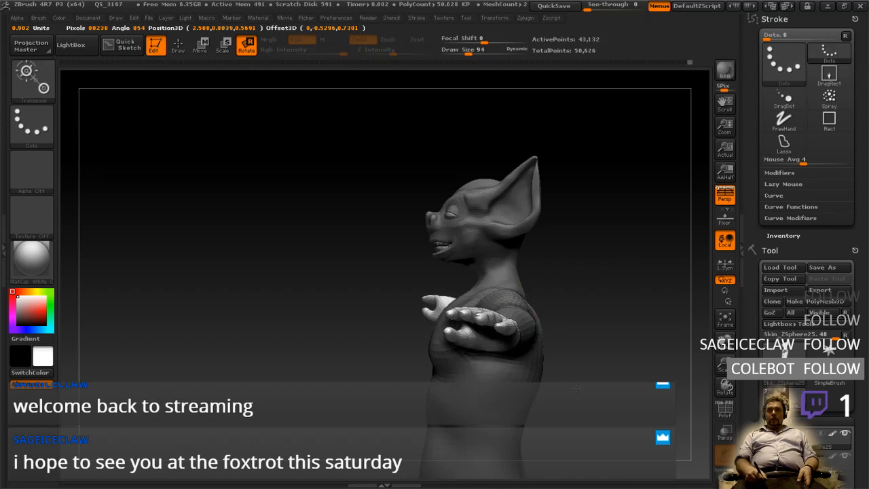
- Shift the unmasked hands slightly with a sideways Transpose line to line them up with the forearms
drag(611, 176, 574, 371)
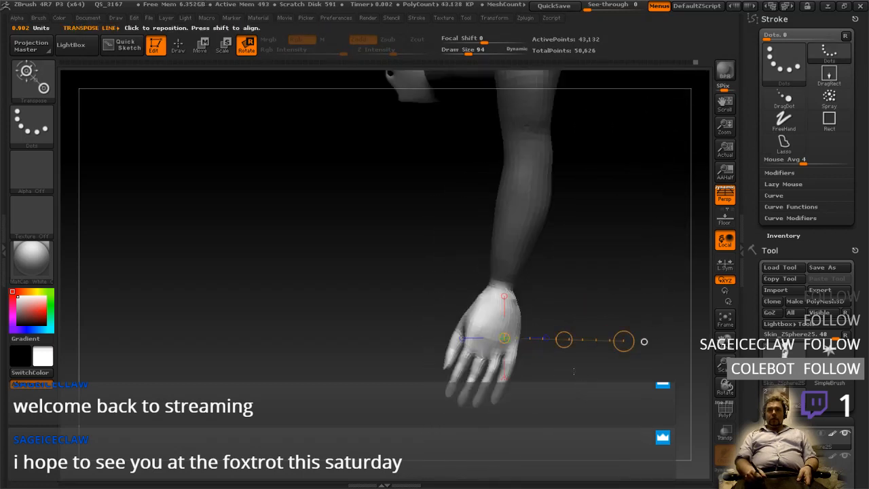
click(199, 51)
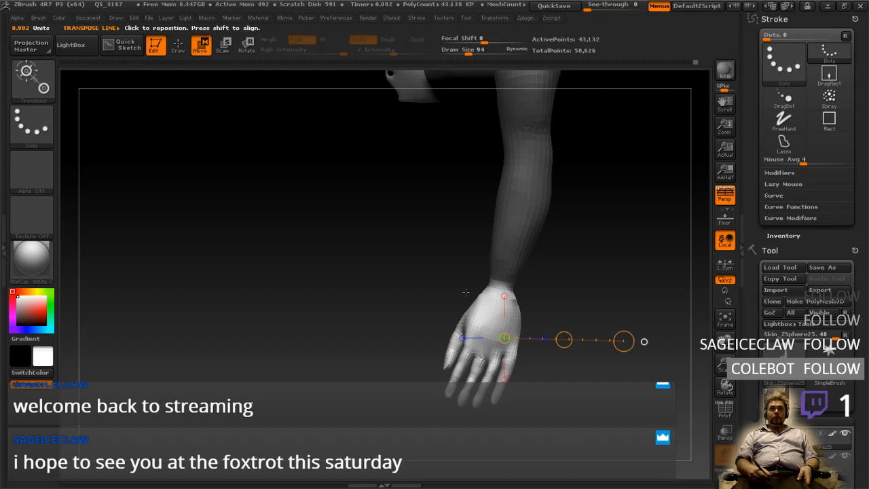
drag(489, 323, 612, 324)
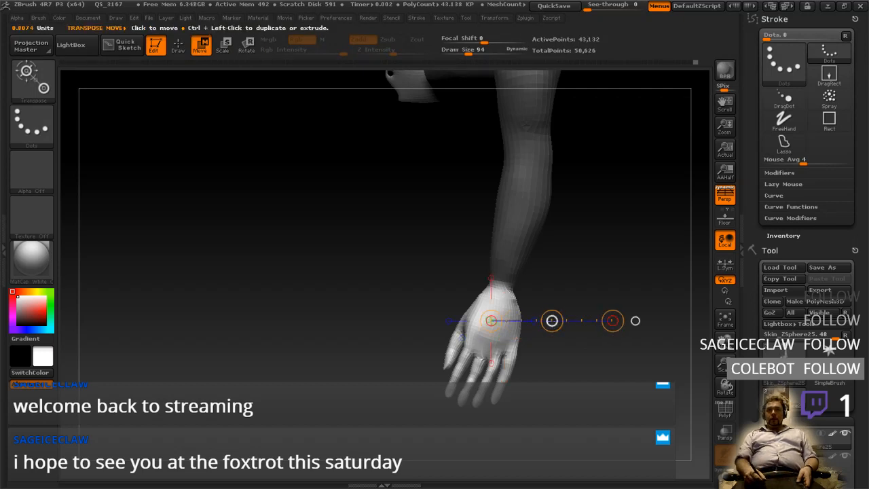
drag(551, 323, 551, 319)
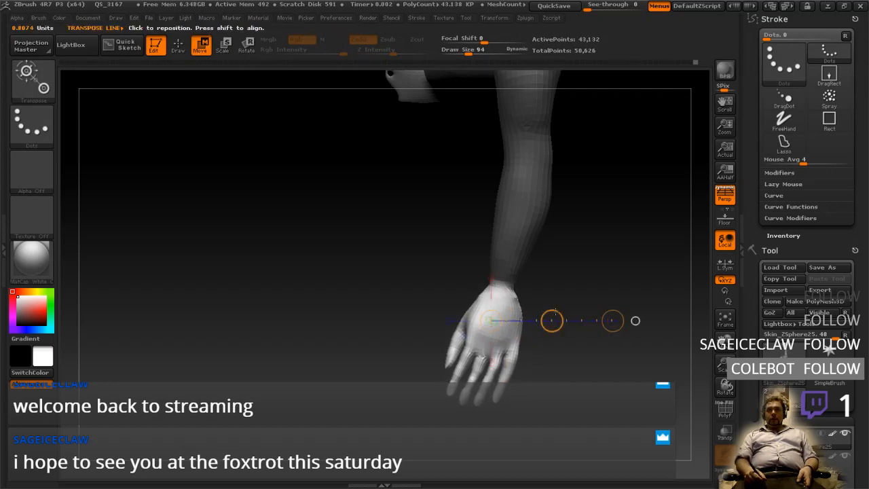
- Rotate the unmasked hands slightly about the wrists and move them down a little to line up with the forearms
drag(575, 278, 642, 253)
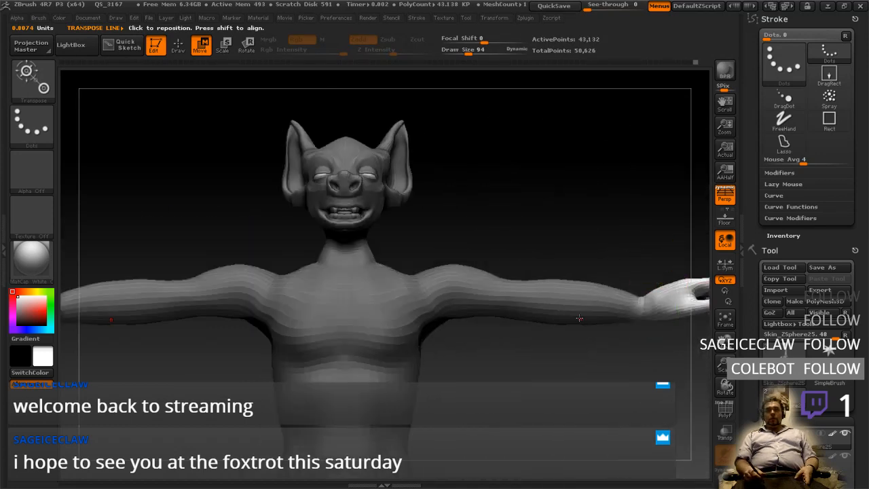
drag(578, 318, 499, 309)
click(247, 45)
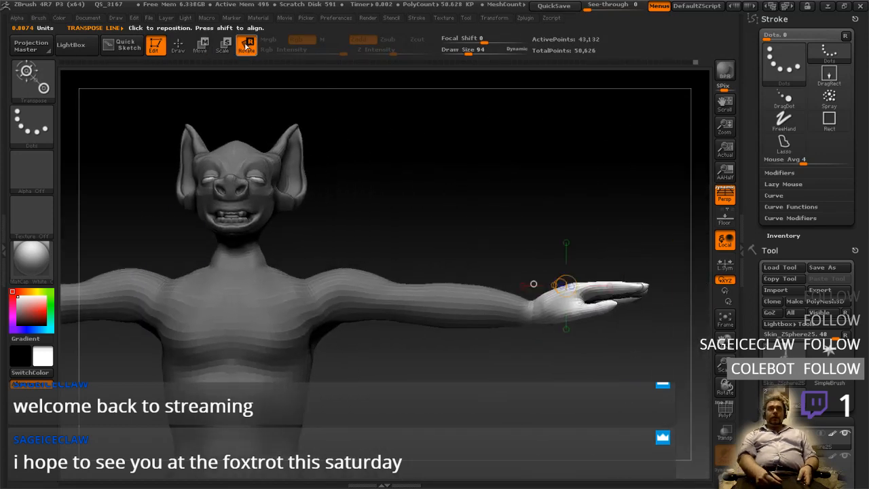
mouse_move(561, 309)
shift+mouse_down()
mouse_move(638, 242)
mouse_move(639, 258)
shift+mouse_up()
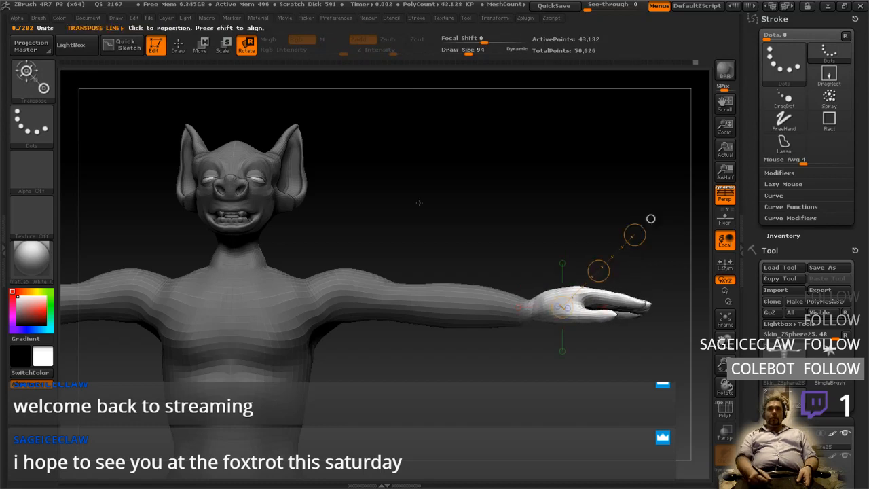
click(202, 48)
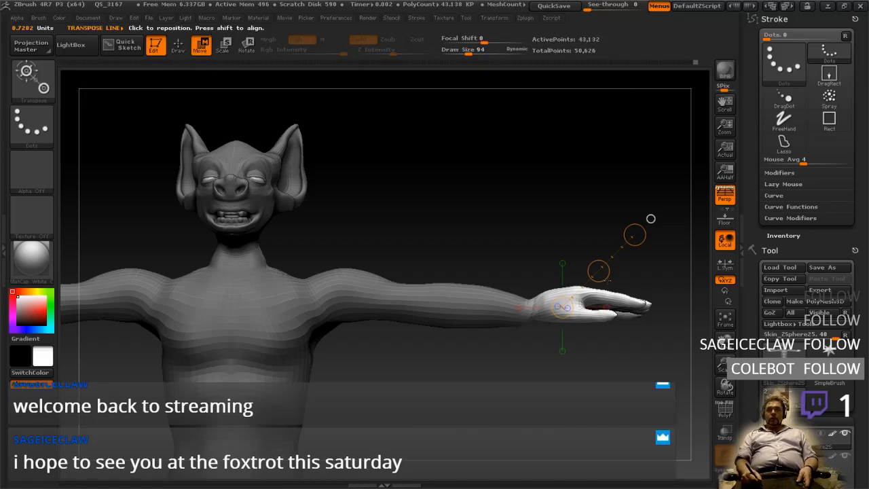
drag(598, 271, 598, 278)
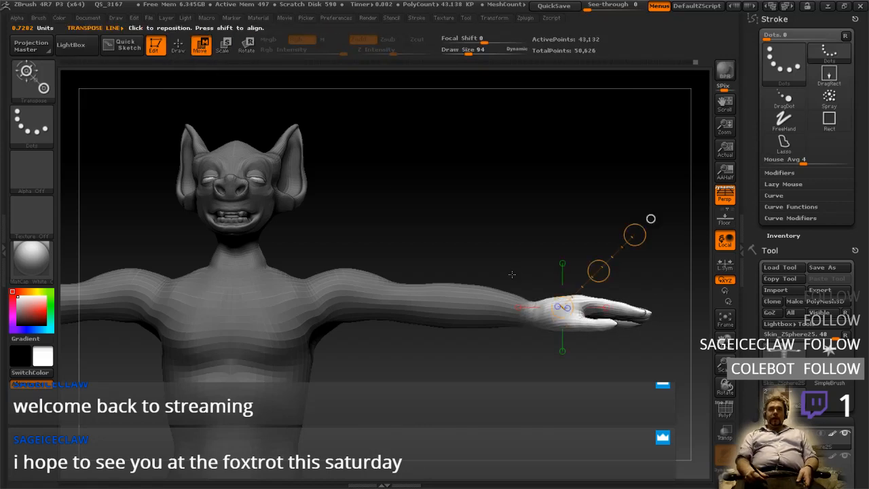
- Clear the mask from the body, return to Draw mode and view the whole T-posed character from the front
alt+right_drag(513, 266, 564, 319)
ctrl+drag(565, 321, 573, 344)
mouse_move(572, 344)
right_down()
mouse_move(493, 345)
mouse_move(589, 347)
mouse_move(566, 345)
mouse_move(572, 354)
mouse_move(591, 318)
mouse_move(606, 325)
mouse_move(525, 335)
mouse_move(612, 298)
right_up()
click(622, 292)
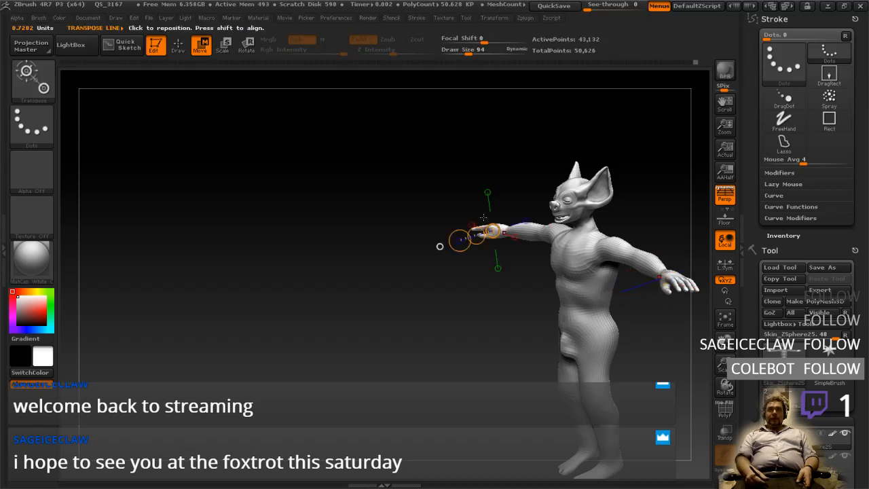
click(178, 44)
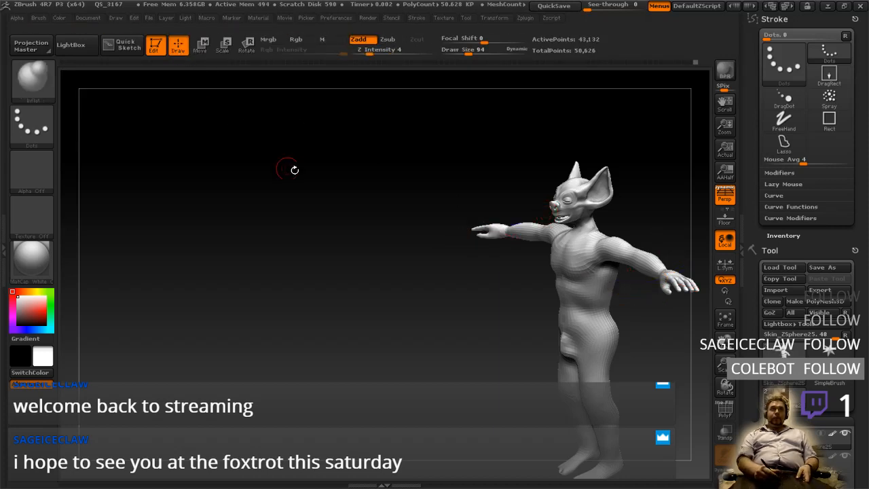
right_drag(292, 169, 461, 195)
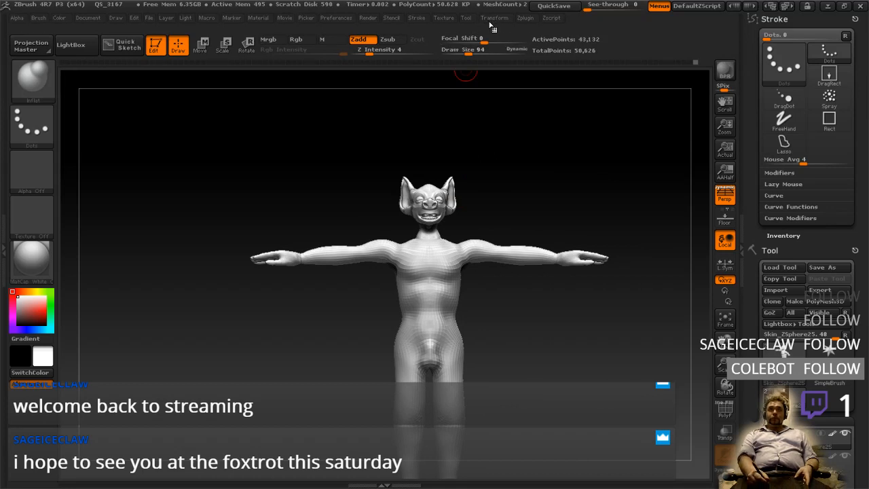
click(526, 18)
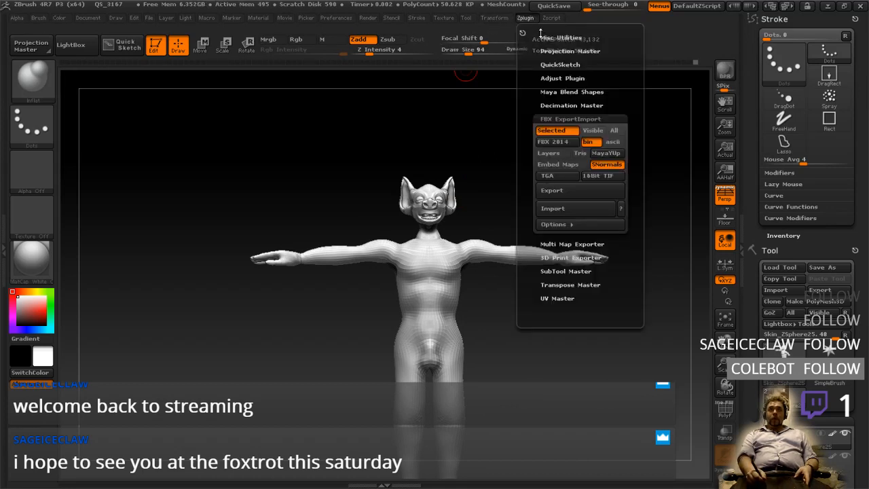
click(570, 208)
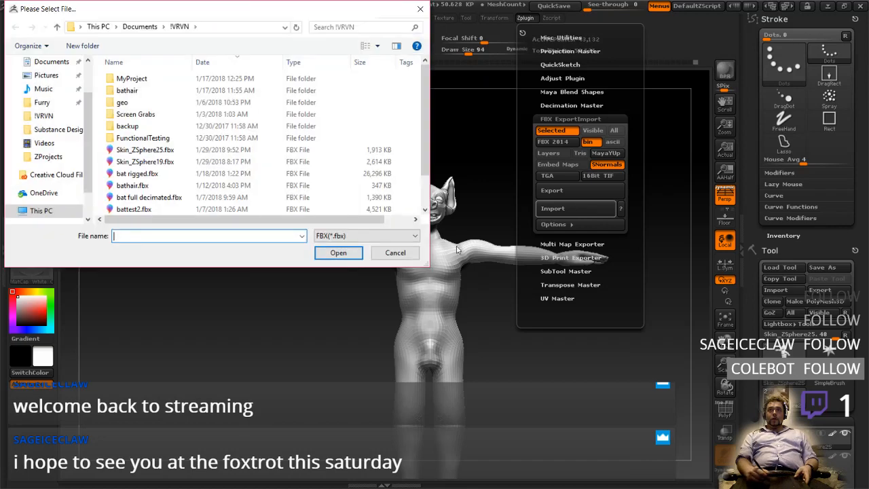
click(408, 251)
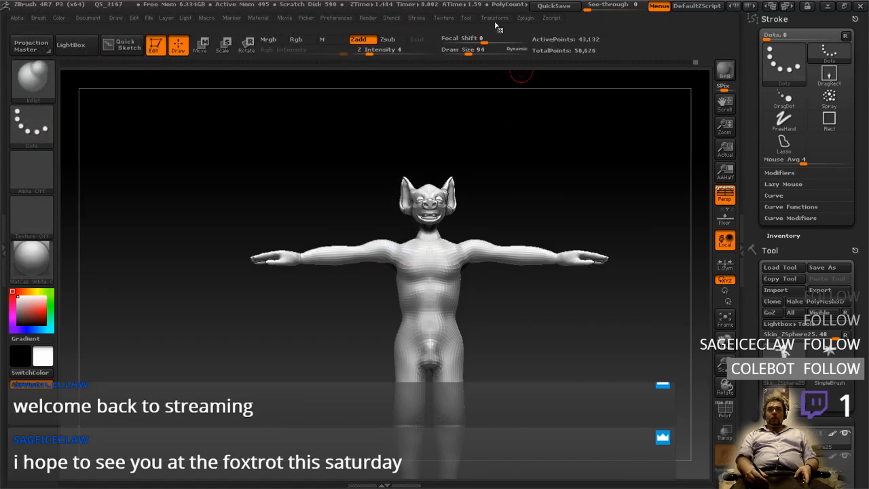
- Export the selected subtool as an FBX, overwriting Skin_ZSphere25.fbx in the !VRVN folder
click(525, 17)
click(553, 191)
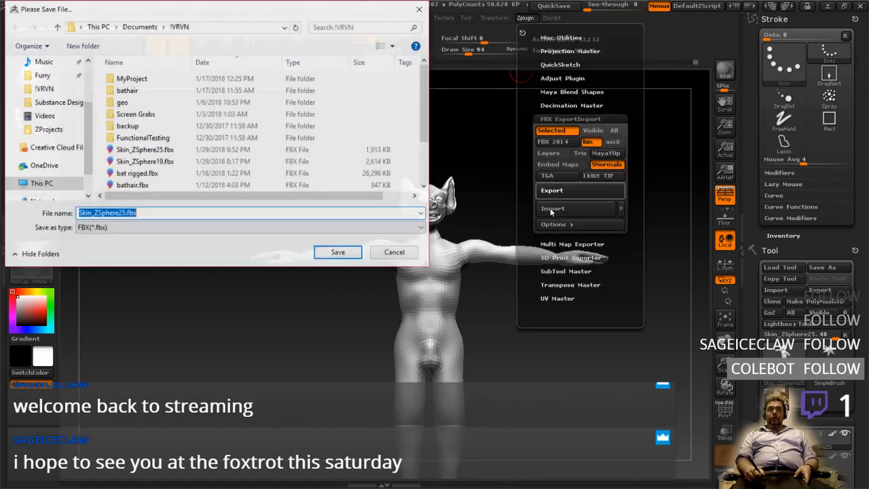
click(339, 253)
click(468, 253)
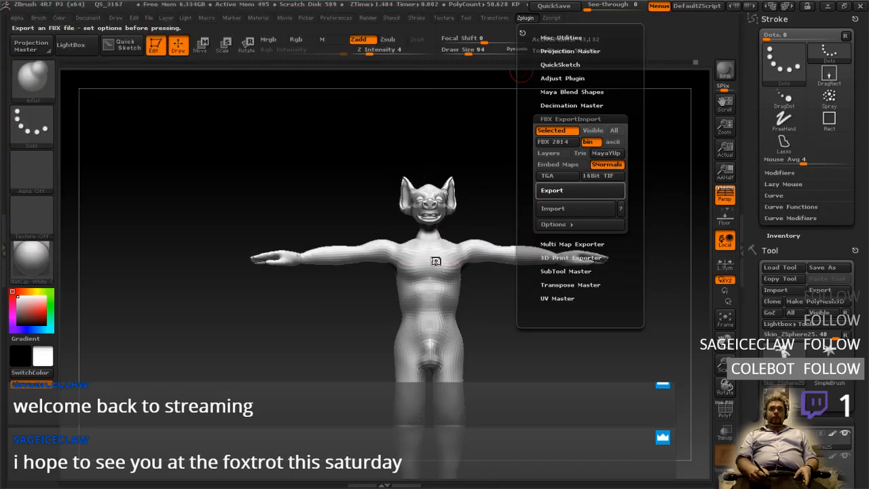
- Switch to Maya LT and examine how the existing Skin_ZSphere25 mesh sits against the mocap body from several angles
key(alt+Tab)
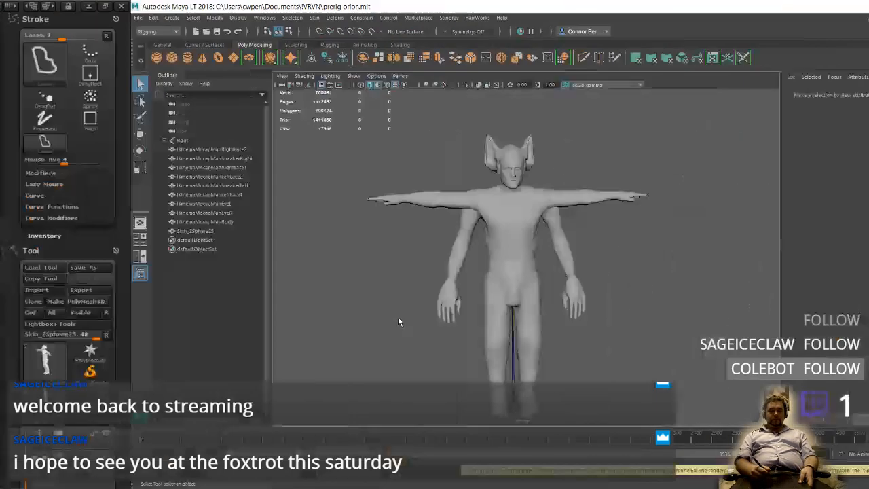
click(375, 302)
alt+drag(375, 302, 376, 303)
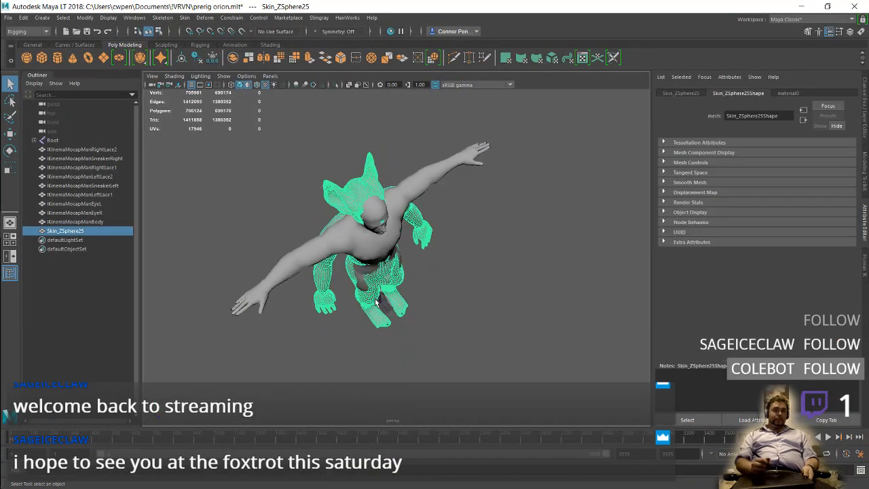
alt+drag(518, 256, 512, 268)
drag(504, 278, 451, 270)
alt+drag(470, 278, 389, 296)
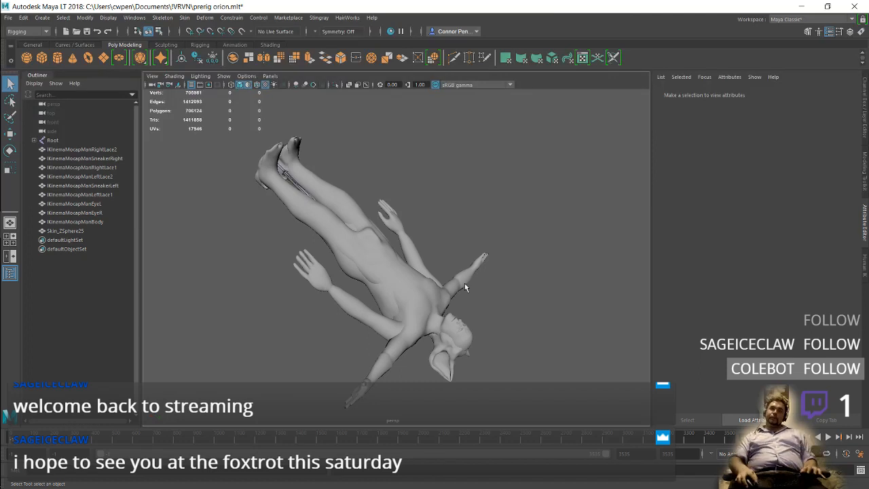
alt+drag(488, 322, 547, 314)
drag(572, 344, 565, 308)
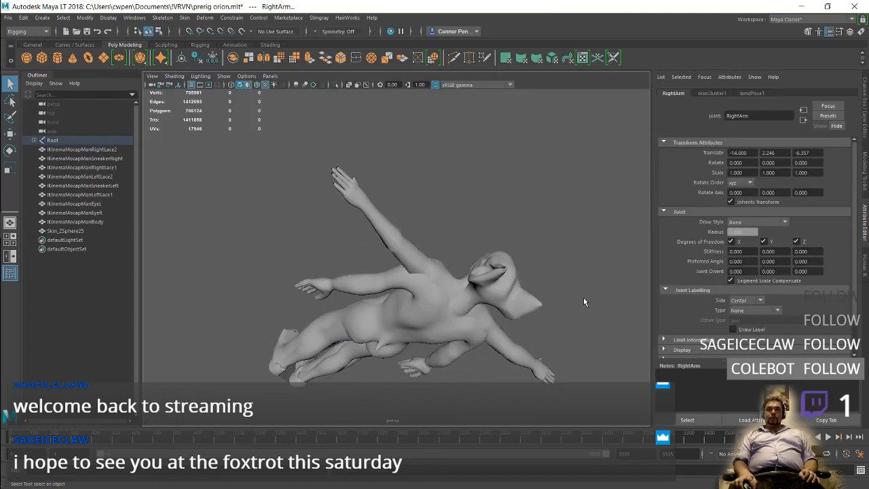
click(594, 319)
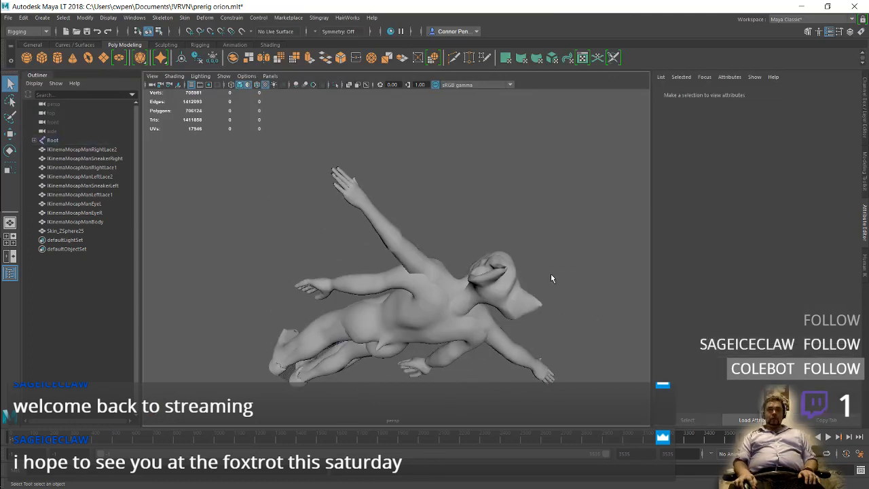
- Tear off the View Along Axis options as a floating window and place it beside the viewport
click(152, 76)
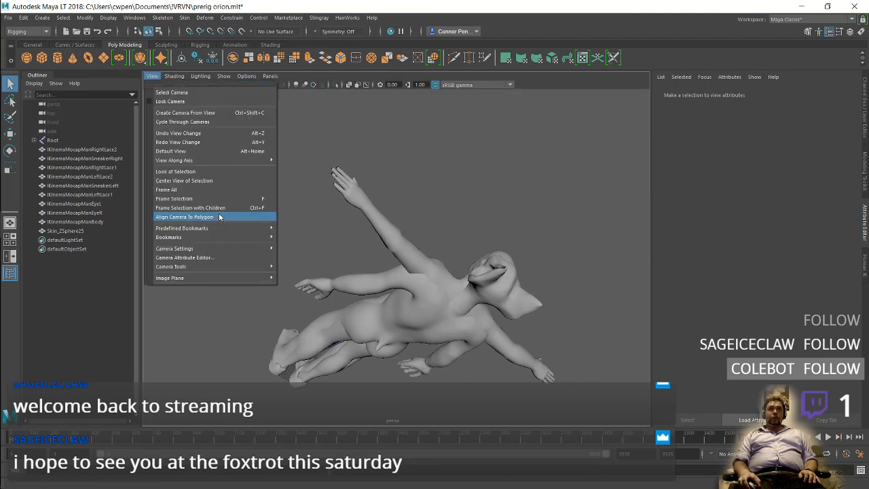
mouse_move(234, 160)
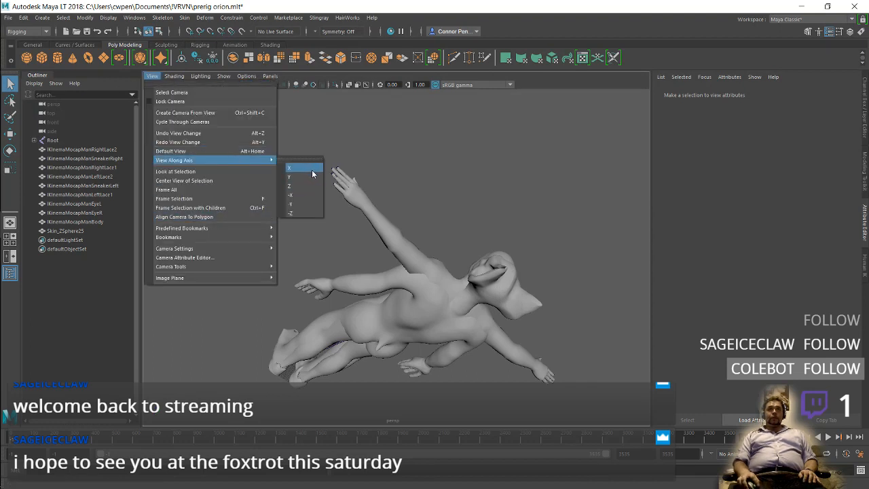
click(299, 154)
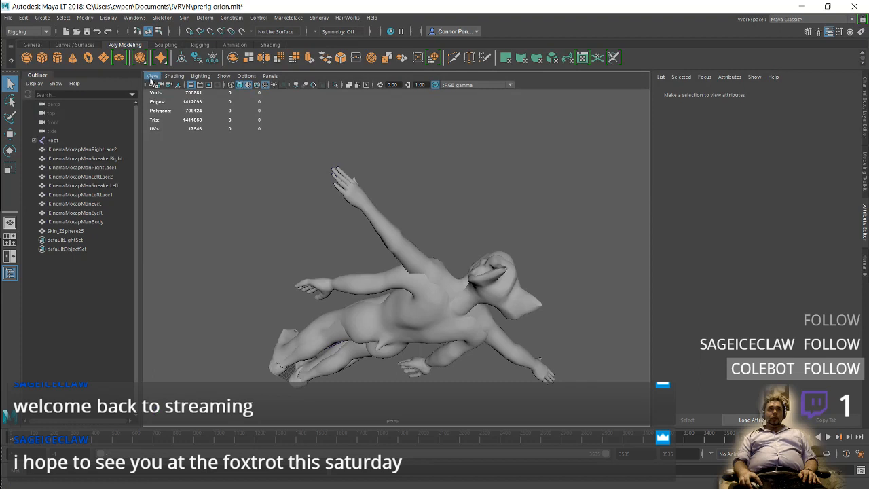
click(152, 76)
mouse_move(265, 159)
click(302, 158)
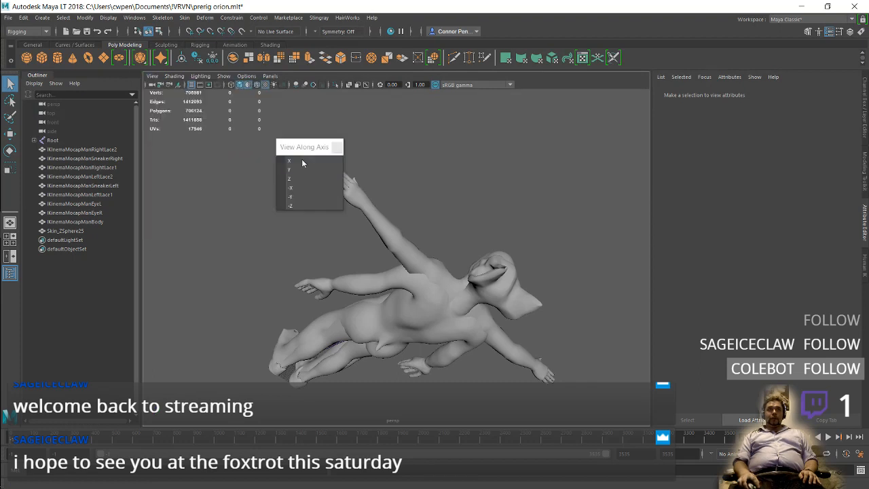
drag(312, 147, 744, 202)
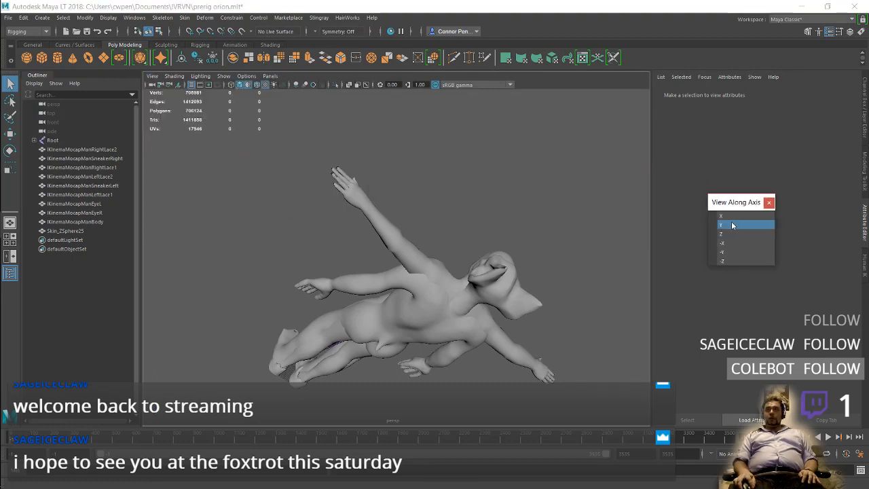
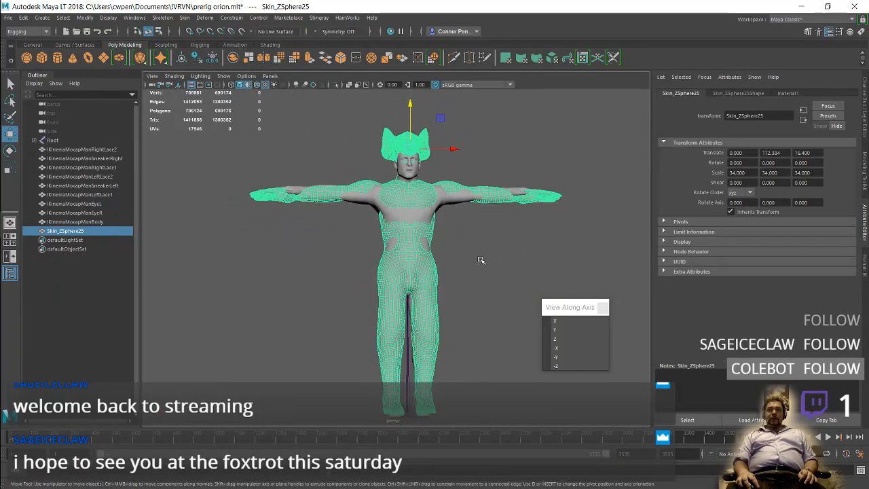
- Try lowering the Skin_ZSphere25 mesh against the mocap body to a Y translation of 170.284, and undo it
alt+right_drag(480, 264, 487, 240)
alt+drag(487, 240, 473, 255)
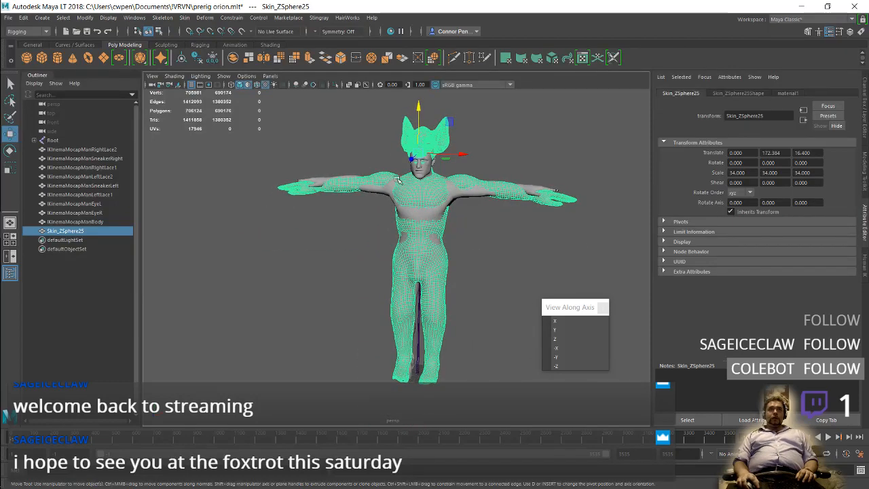
click(445, 181)
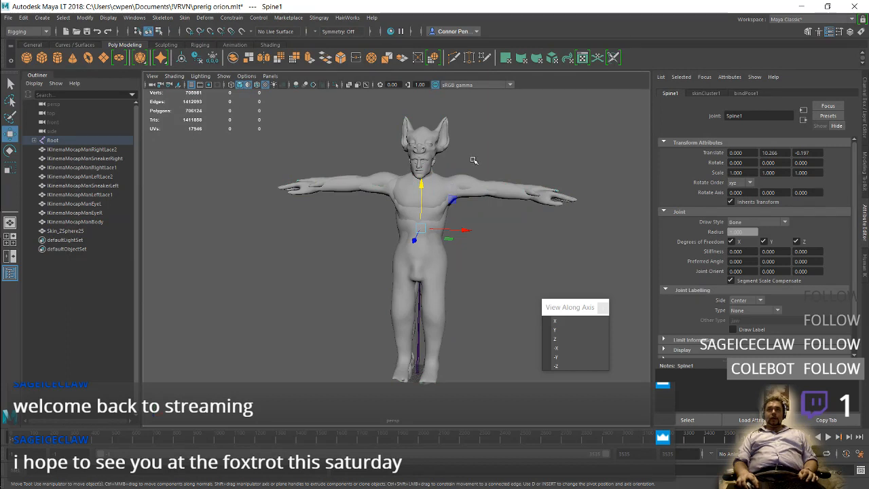
alt+drag(473, 160, 394, 147)
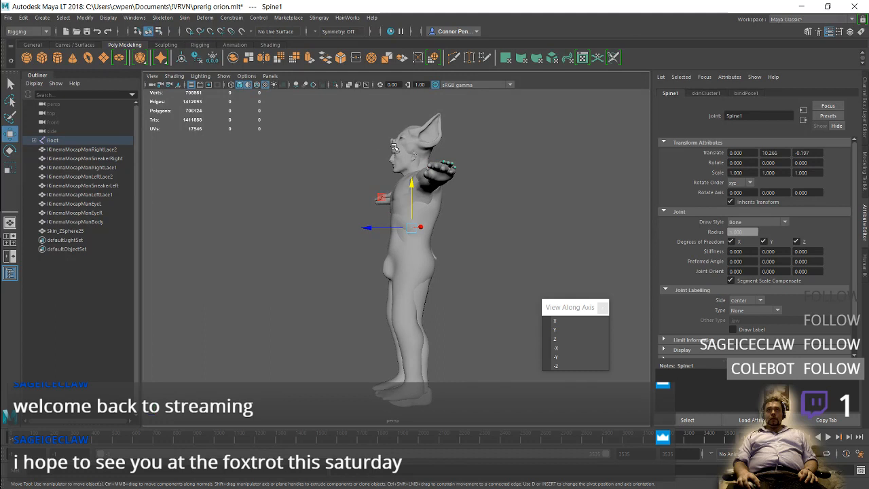
click(425, 125)
ctrl+drag(786, 153, 770, 144)
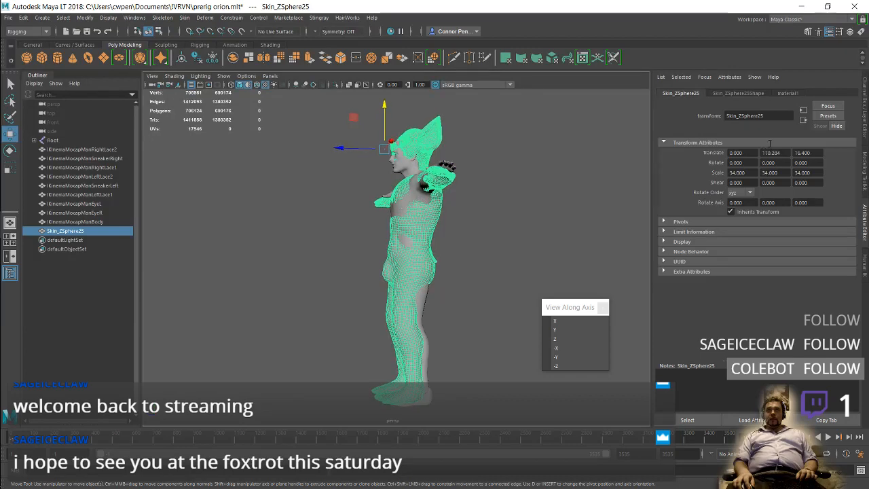
key(ctrl+z)
- Set the Skin_ZSphere25 mesh's scale to 33.9 on the X, Y and Z axes
alt+drag(521, 198, 601, 210)
alt+middle_drag(587, 217, 569, 250)
alt+drag(486, 262, 476, 260)
alt+right_drag(475, 260, 495, 325)
alt+drag(495, 324, 519, 302)
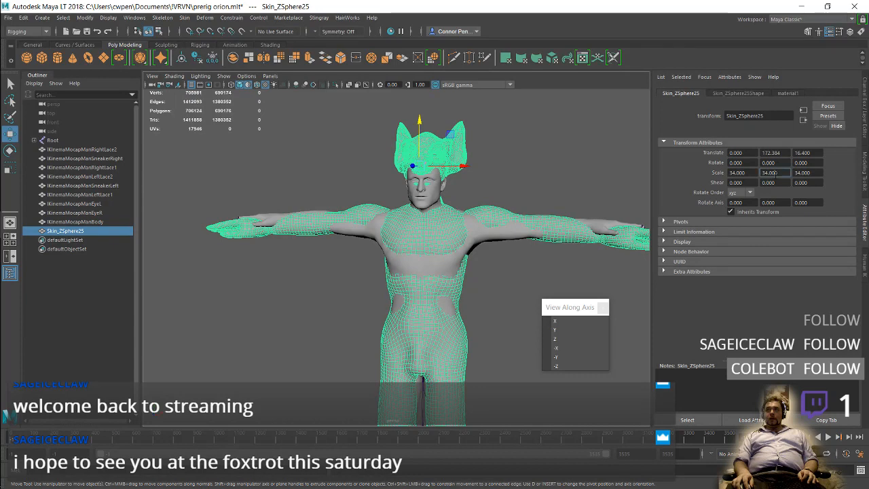
ctrl+drag(769, 173, 722, 174)
key(BackSpace)
text(33.9)
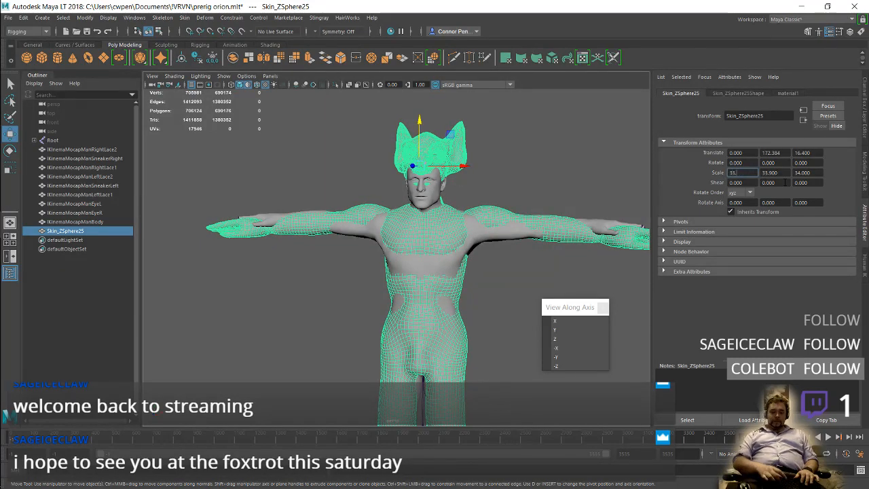
key(Tab)
key(Tab)
text(33.)
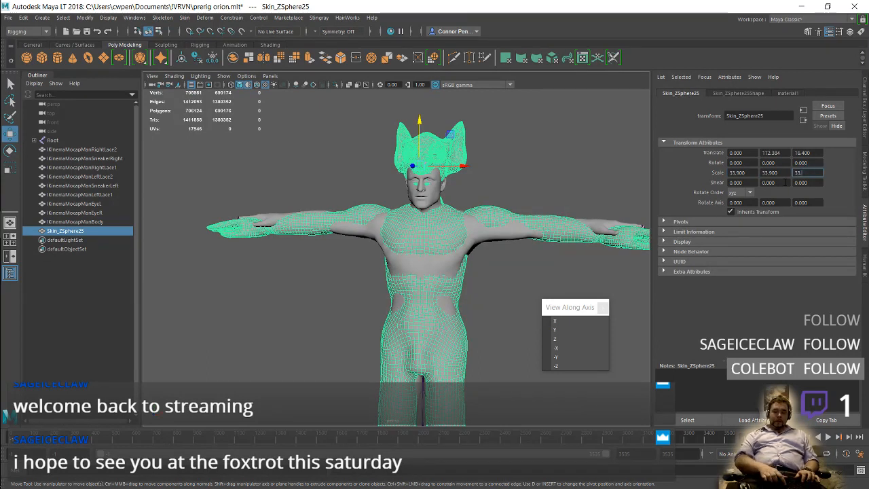
text(9)
key(Tab)
- Compare the rescaled character with the mocap body from the feet to the head, and select the IKinemaMocapManBody mesh
click(534, 195)
alt+middle_drag(520, 316, 467, 128)
alt+drag(466, 129, 483, 166)
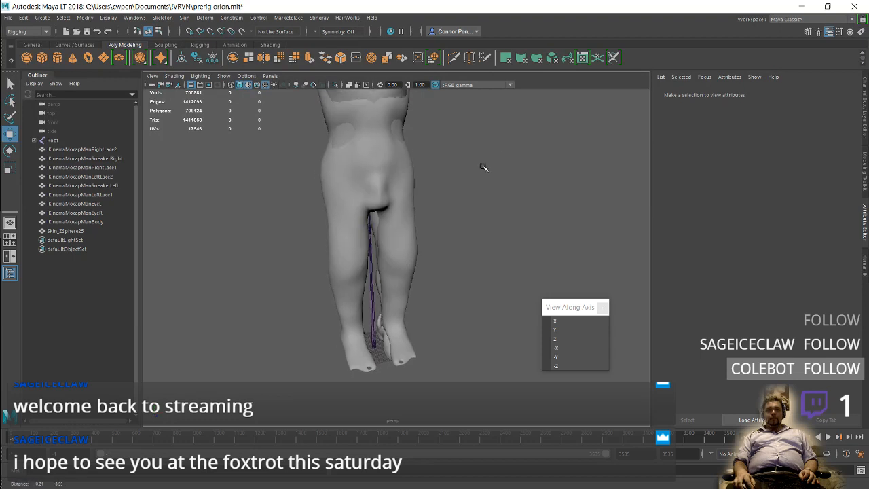
alt+middle_drag(483, 167, 462, 269)
alt+drag(461, 270, 462, 295)
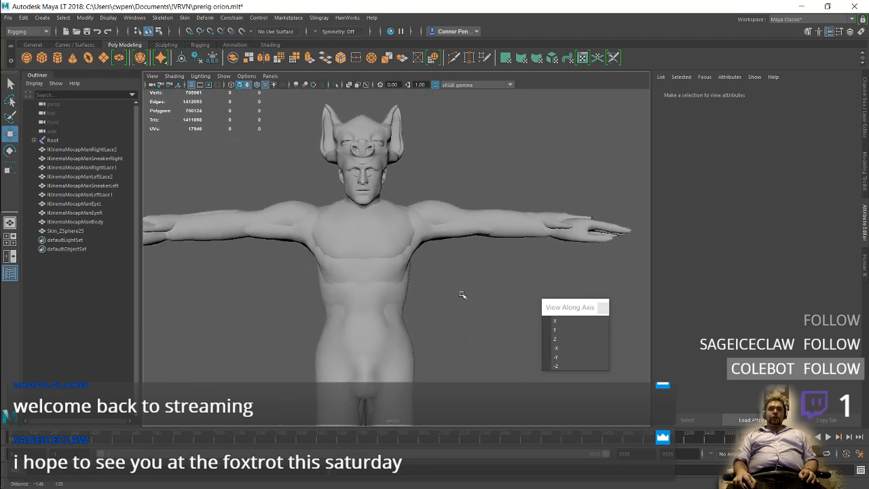
alt+middle_drag(463, 295, 526, 288)
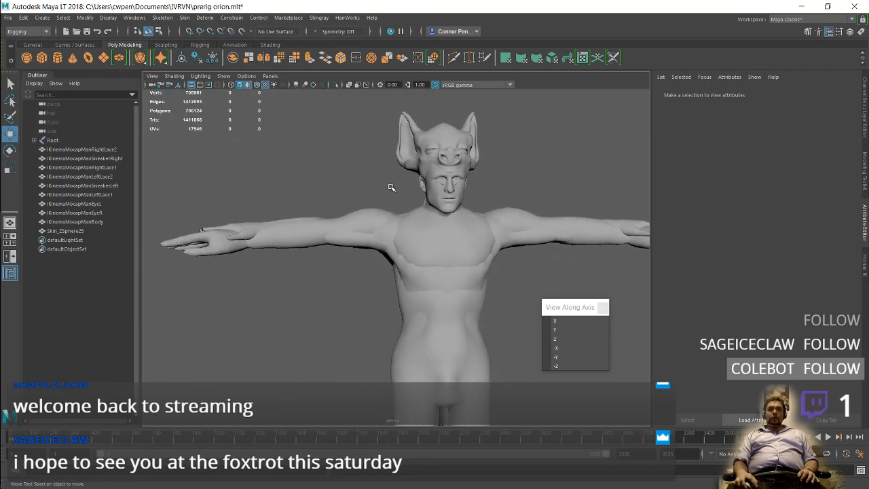
click(439, 199)
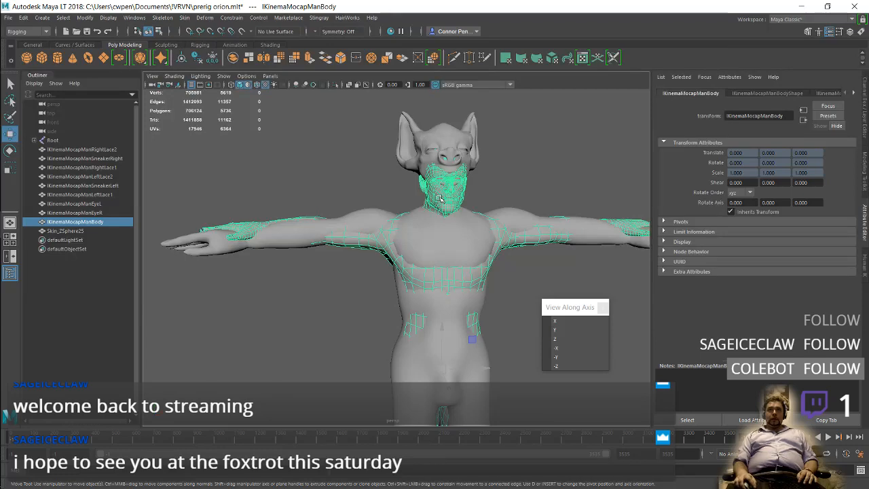
- Try to substitute the IKinemaMocapManBody skin geometry with the Skin_ZSphere25 mesh
shift+click(413, 133)
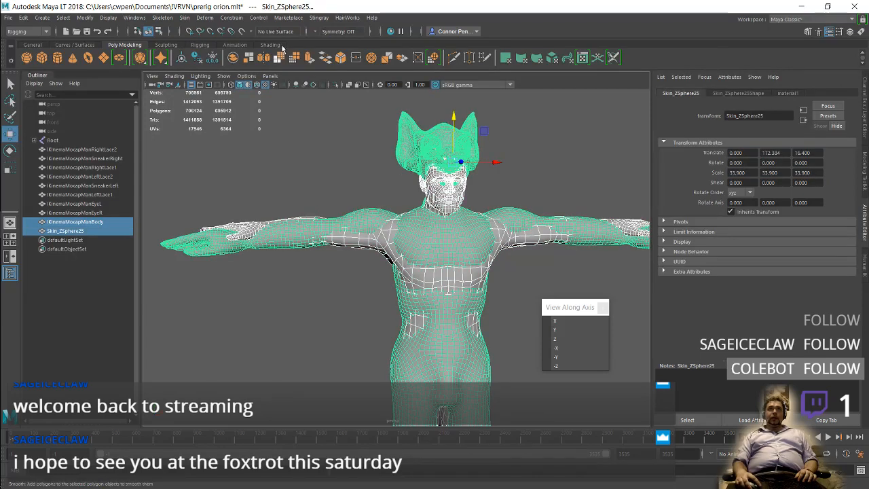
click(184, 18)
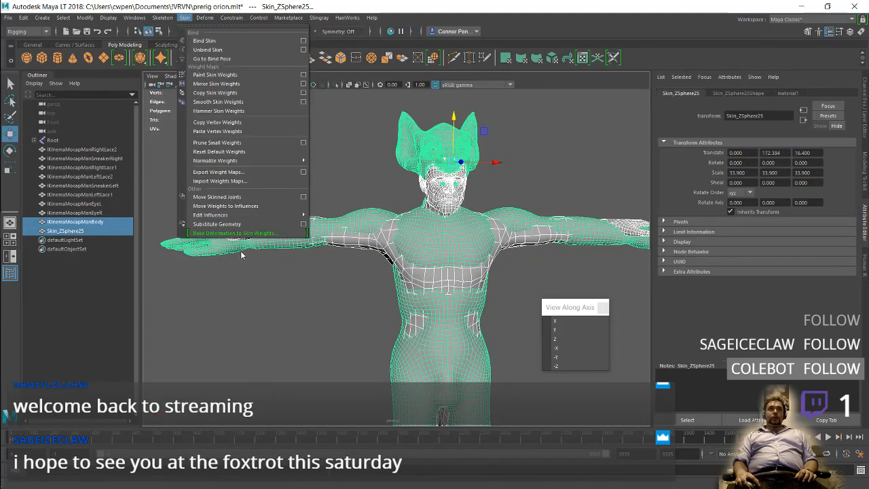
click(254, 221)
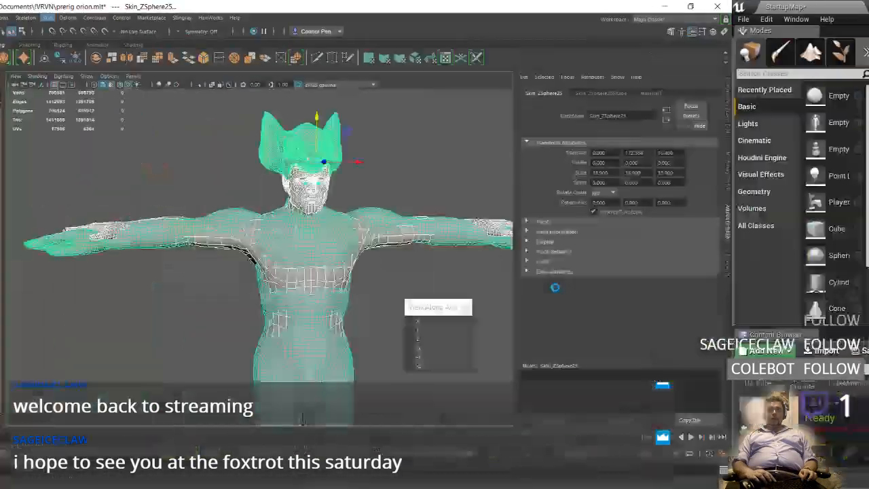
- Switch to Firefox and search the web in a new tab for "maya map skin weight documentation"
key(alt+Tab)
key(ctrl+t)
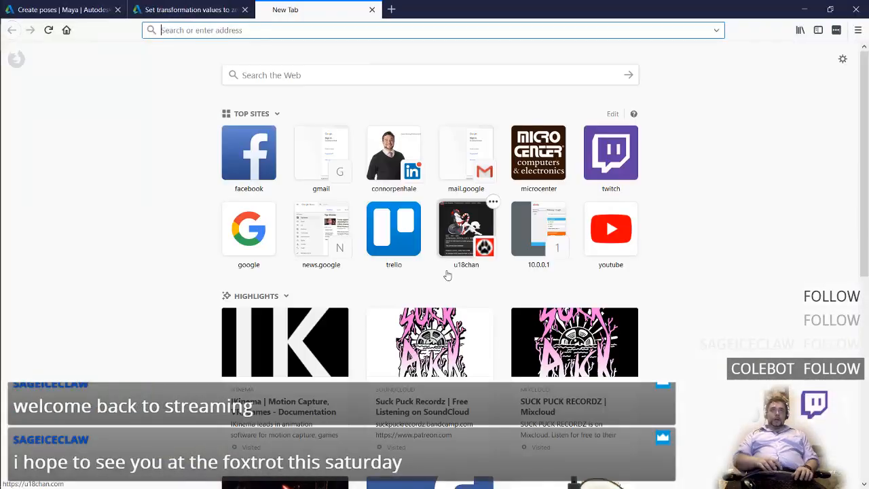
text(maya m)
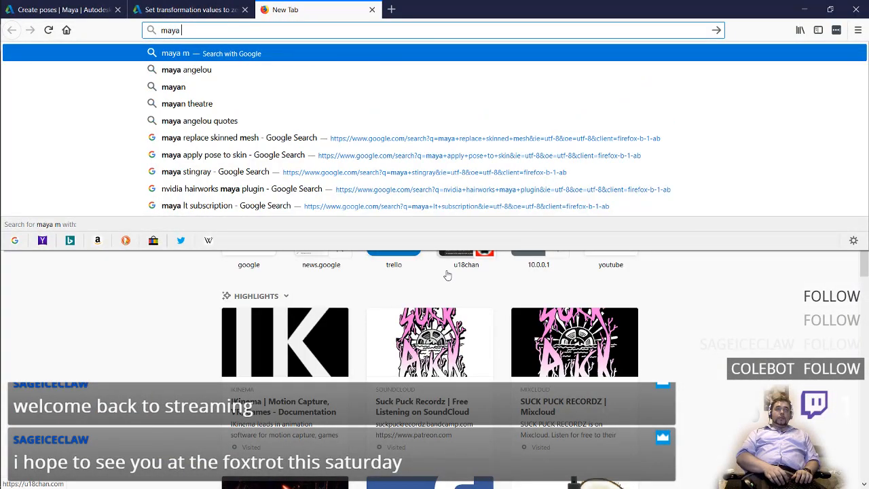
text(ap skin s)
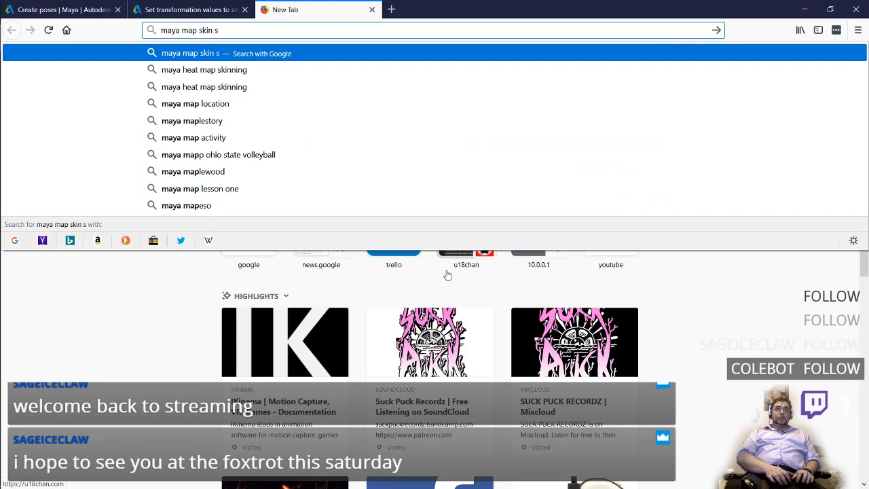
key(BackSpace)
text(weight docu)
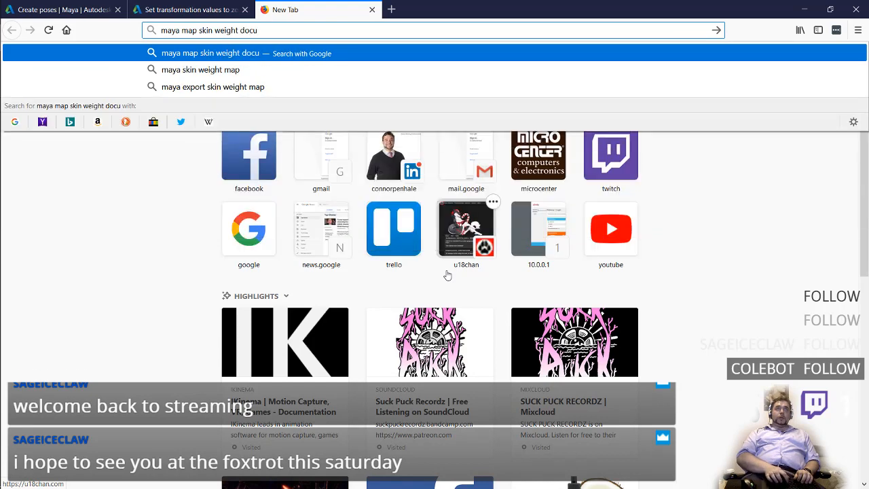
text(mentation)
key(Return)
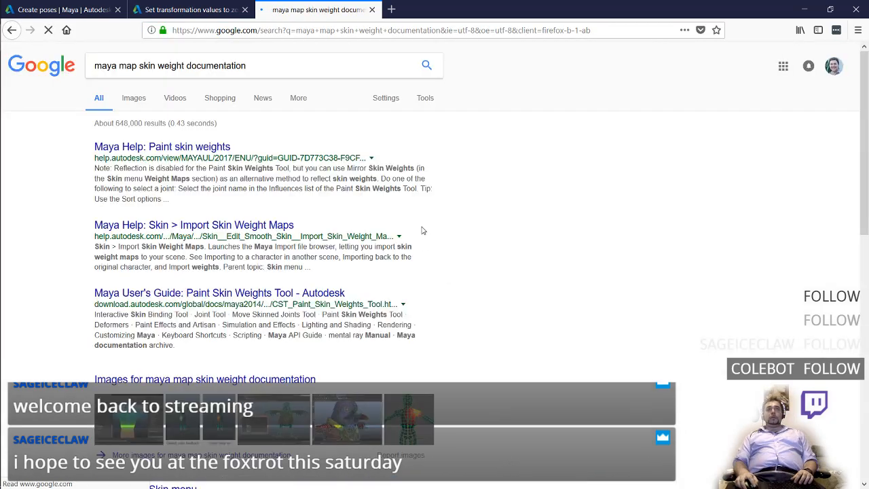
- Open the Maya Help page on painting skin weights and read through its instructions
click(170, 146)
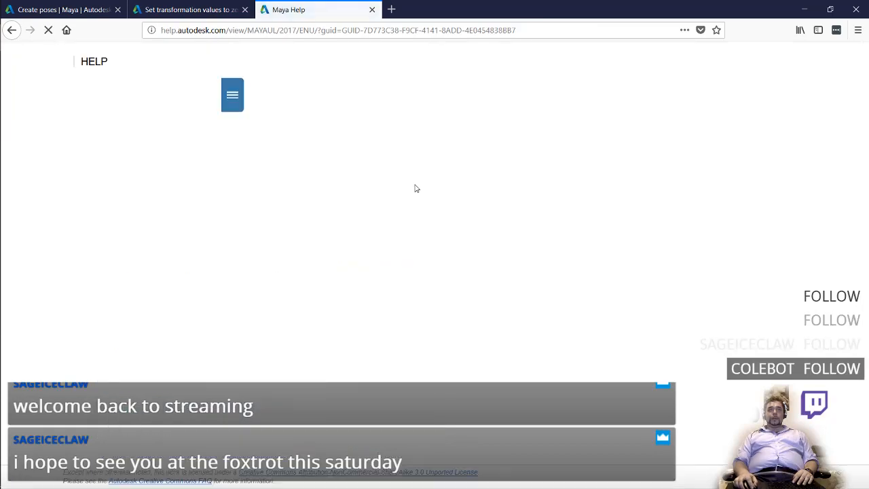
scroll(500, 233, down, 3)
scroll(504, 233, up, 2)
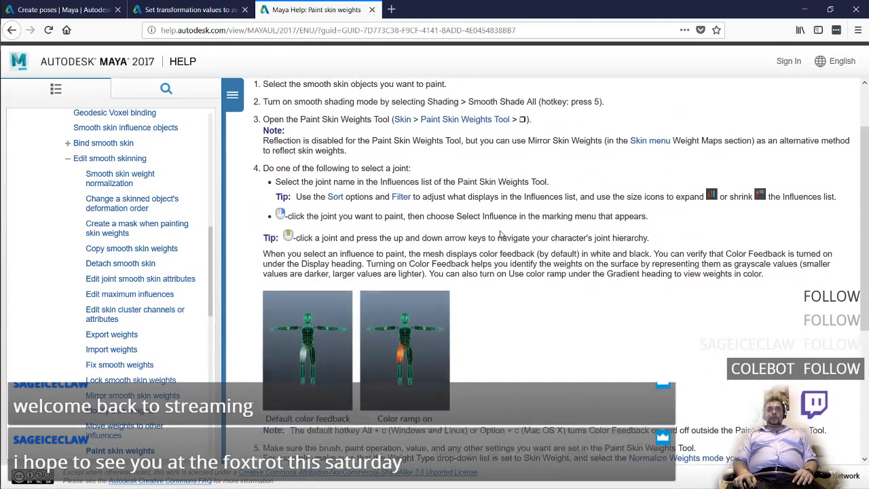
scroll(500, 234, up, 2)
scroll(488, 204, down, 2)
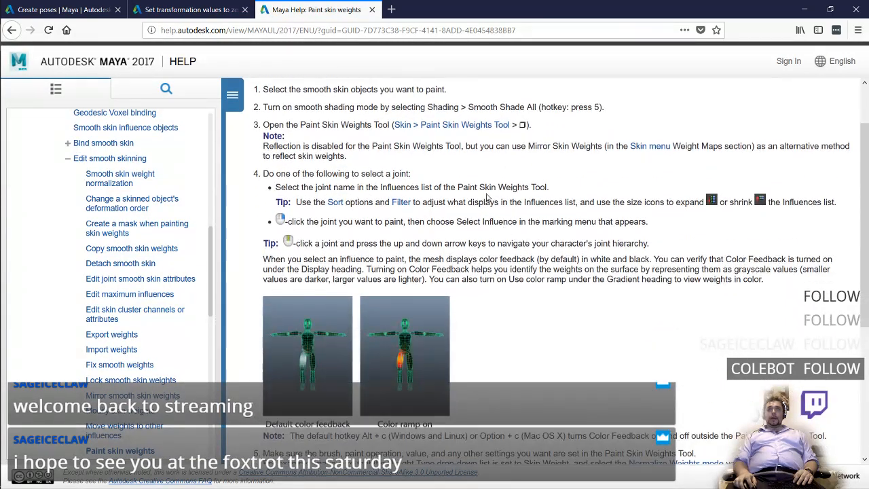
scroll(487, 197, up, 2)
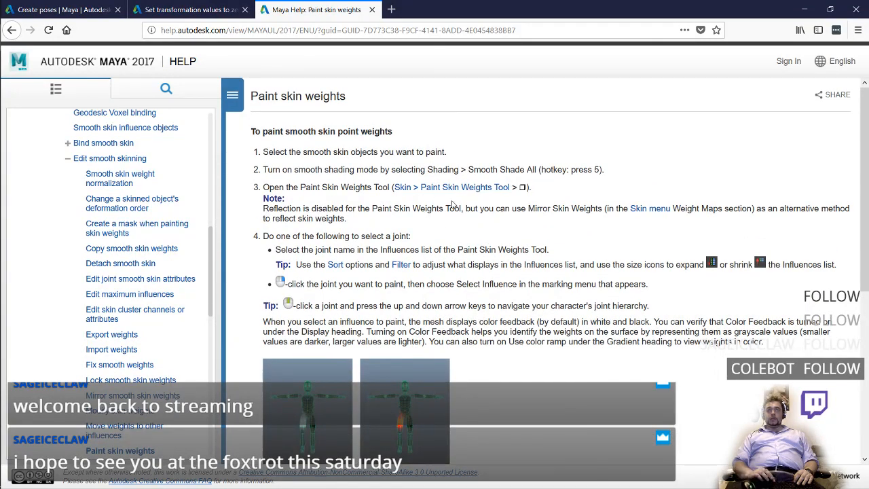
scroll(452, 203, down, 2)
scroll(453, 204, up, 1)
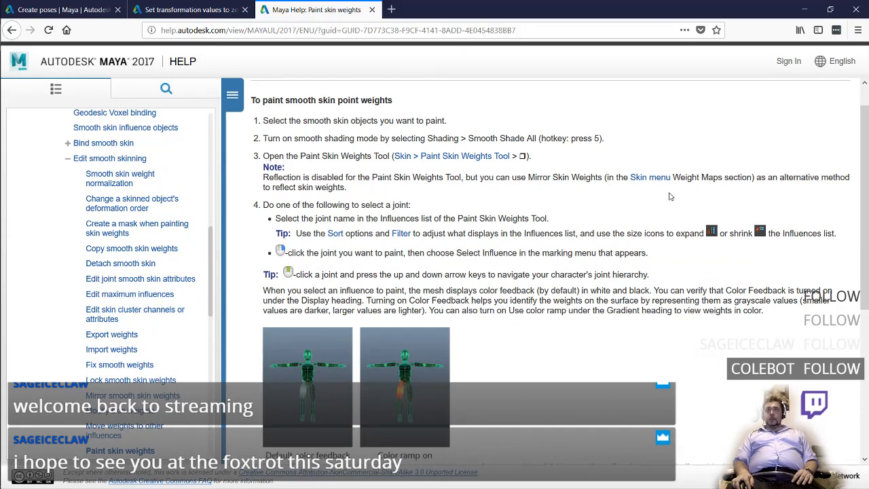
scroll(474, 224, down, 4)
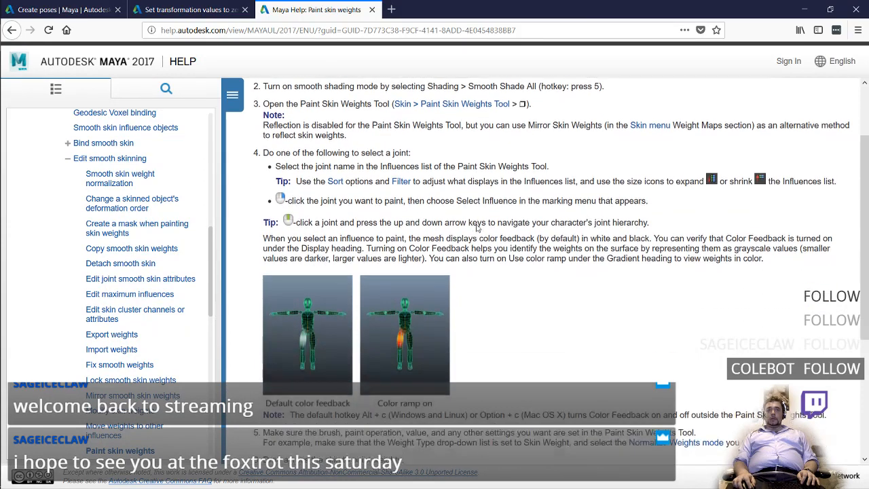
scroll(477, 224, up, 2)
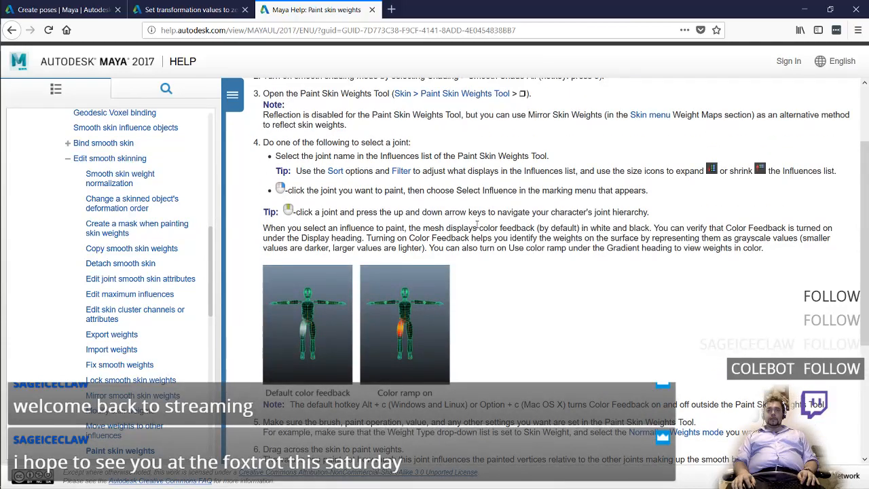
scroll(477, 224, down, 4)
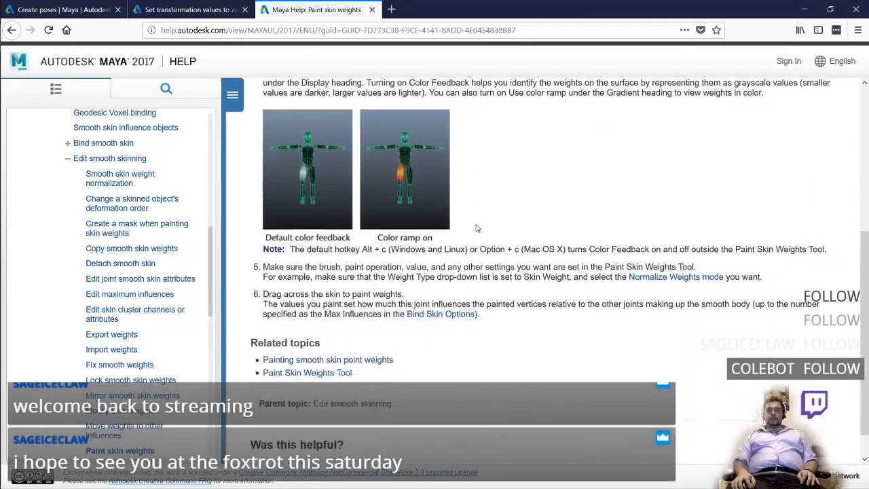
scroll(477, 228, up, 5)
- Switch back to Maya LT, undo the geometry substitution, and freeze the Skin_ZSphere25 mesh's transformations
key(alt+Tab)
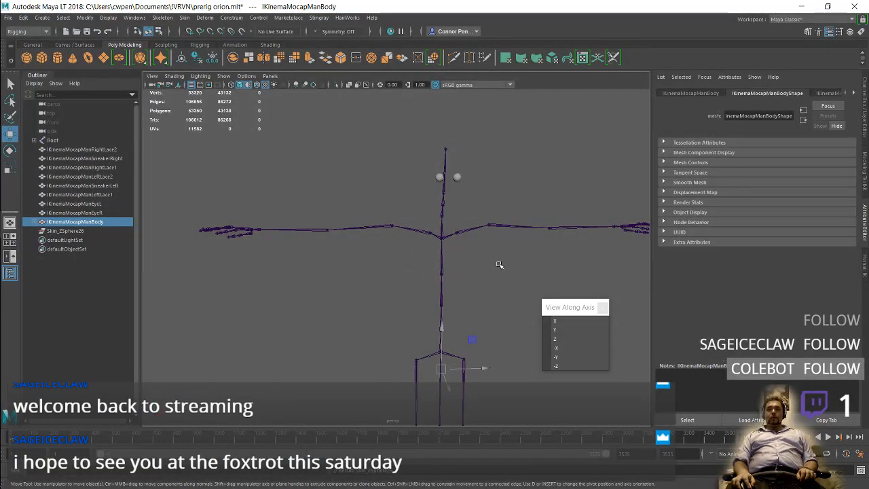
key(ctrl+z)
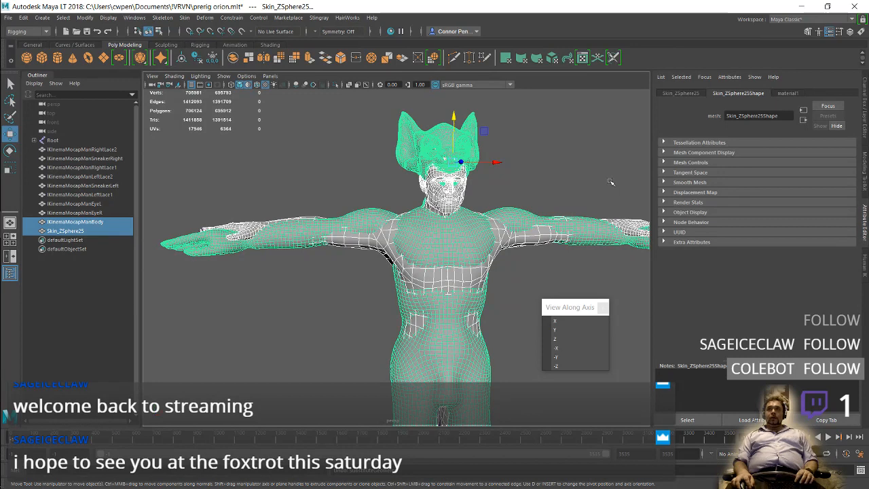
click(401, 129)
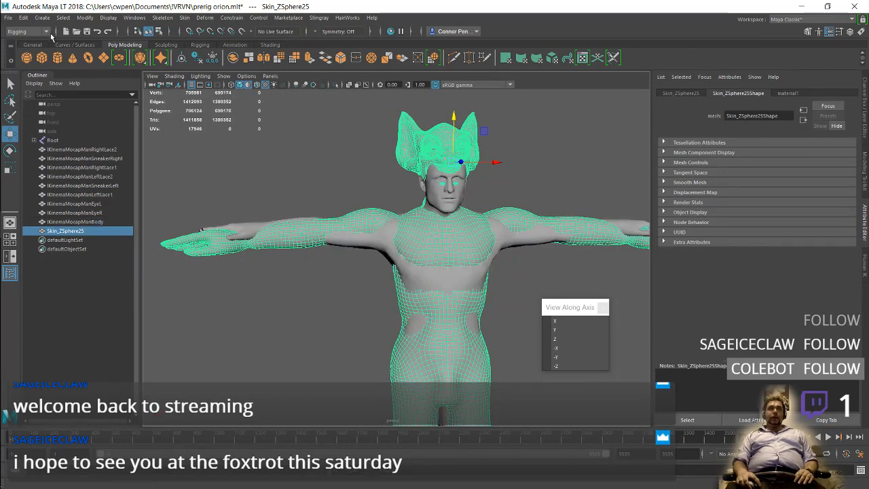
click(85, 18)
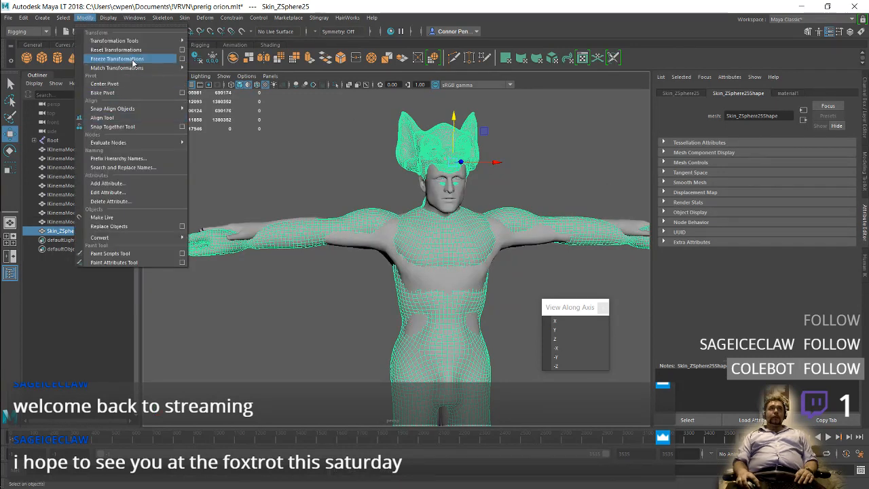
click(134, 60)
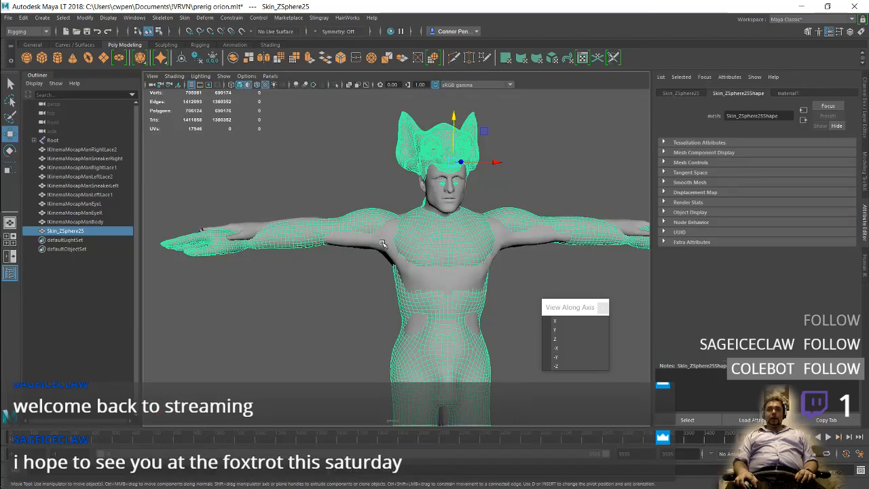
- Substitute the IKinemaMocapManBody geometry with the frozen Skin_ZSphere25 mesh
click(428, 194)
shift+click(425, 139)
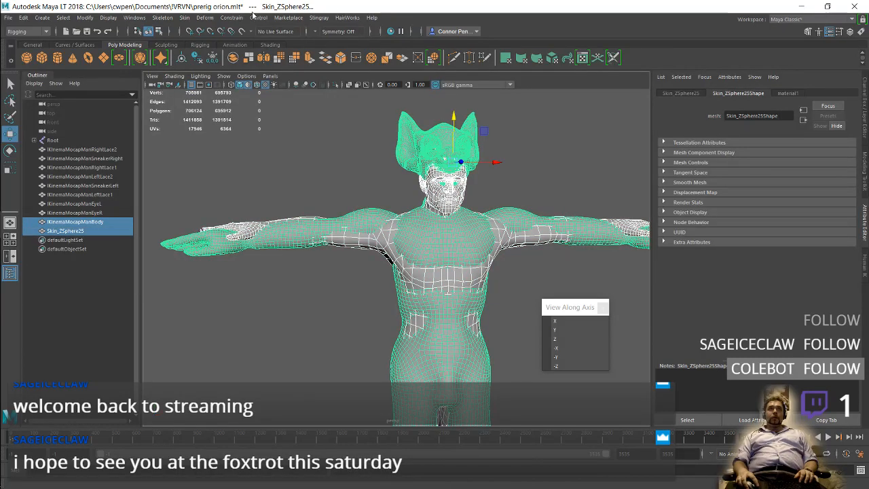
click(185, 18)
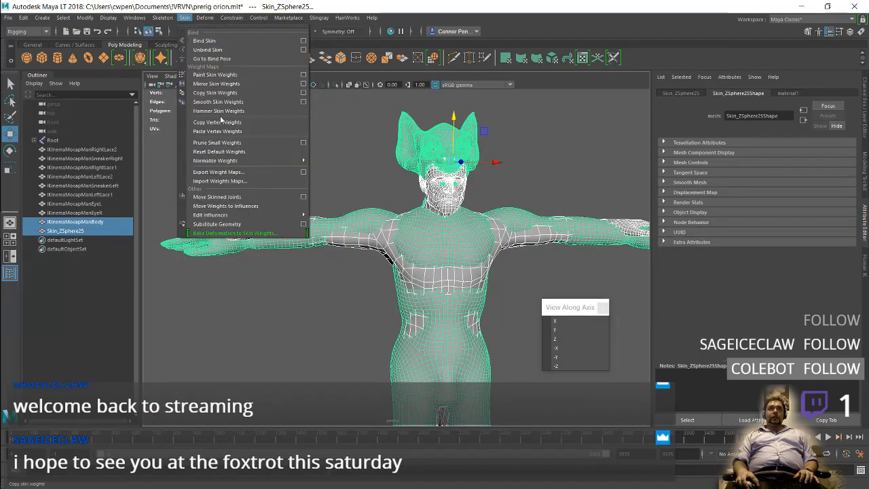
click(226, 223)
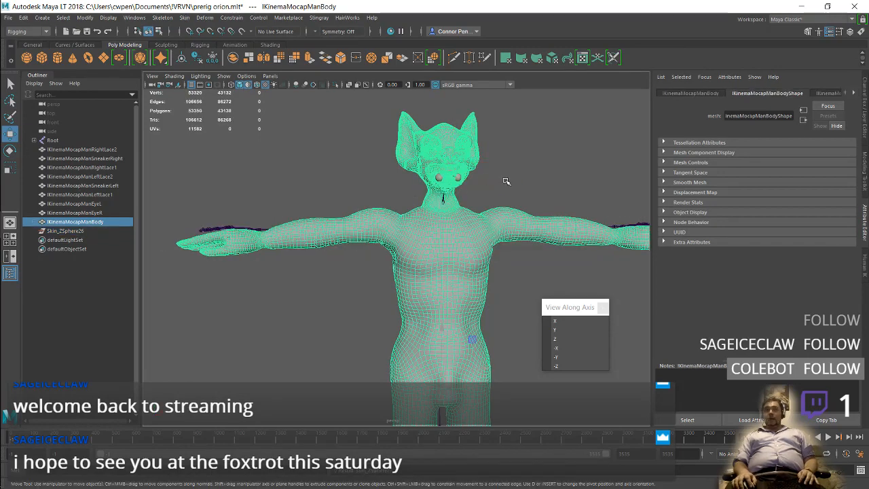
- Deselect the substituted mesh and check it against the skeleton in wireframe, returning to shaded display
alt+middle_drag(517, 262, 441, 296)
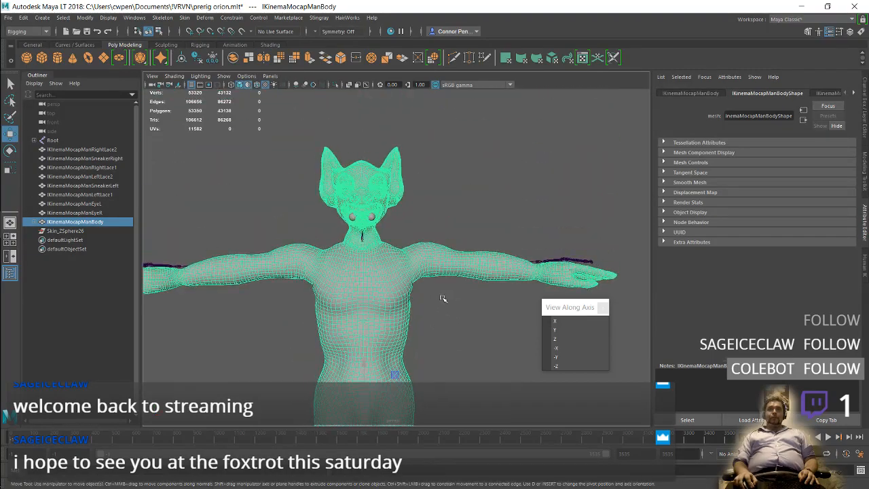
mouse_move(500, 195)
alt+mouse_down()
mouse_move(410, 204)
mouse_move(490, 203)
alt+mouse_up()
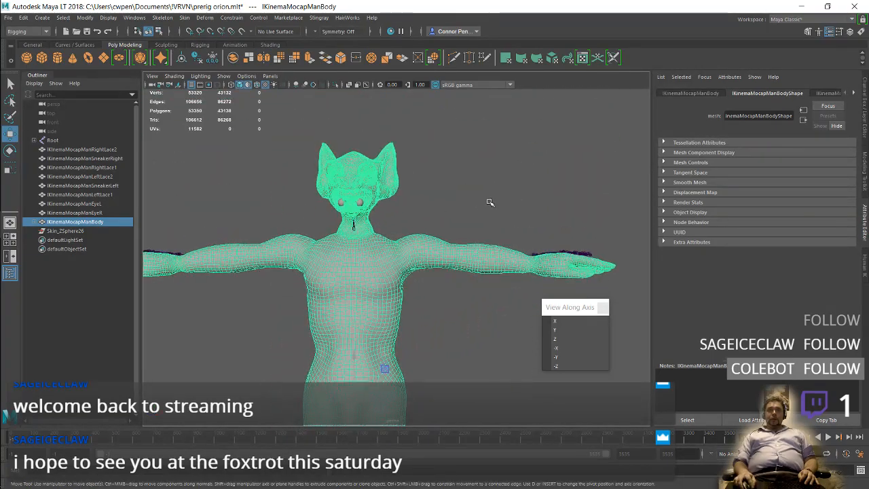
alt+right_drag(490, 203, 501, 197)
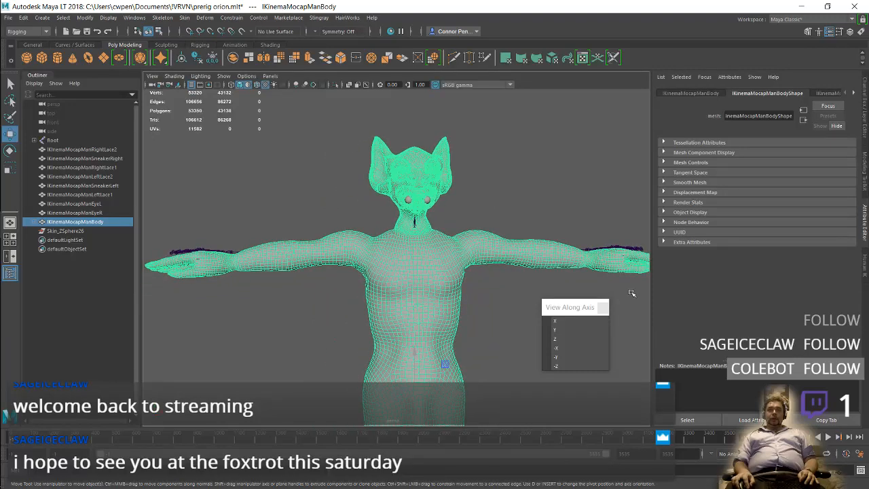
click(478, 284)
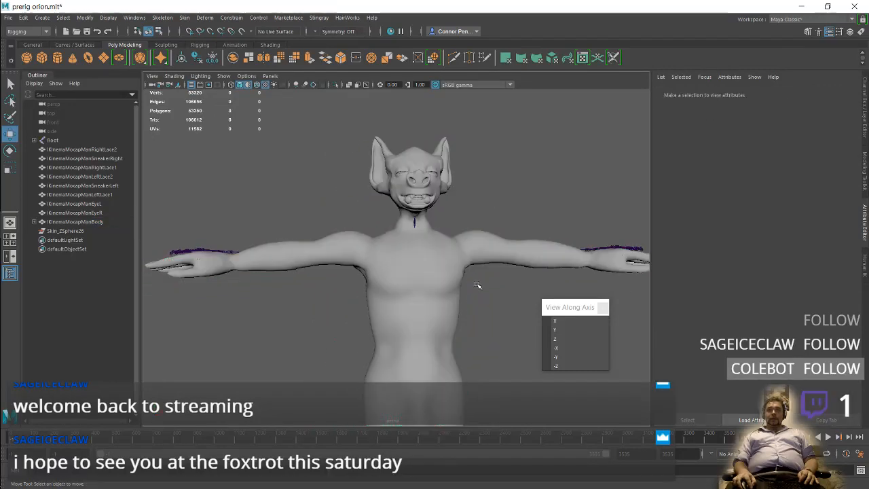
click(247, 85)
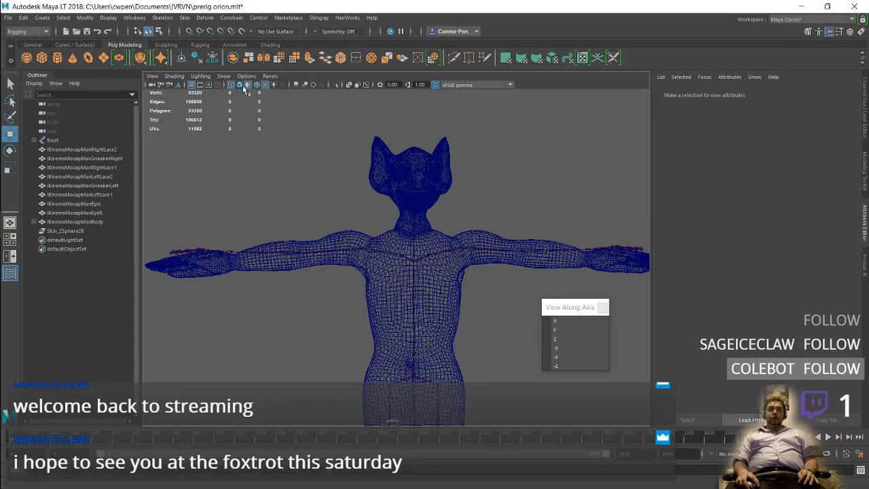
click(245, 86)
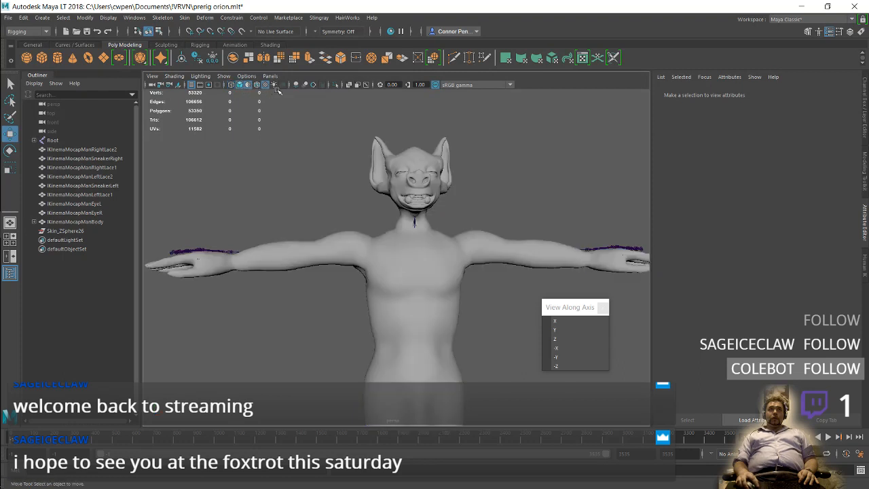
- Examine how the character's head, body and hands line up with the rig's joints from the front and the side
alt+drag(287, 122, 301, 150)
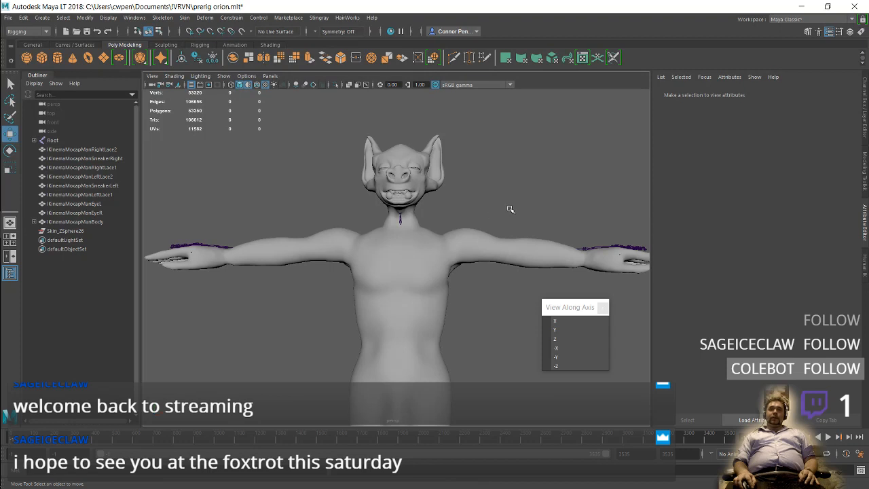
mouse_move(509, 208)
alt+mouse_down()
mouse_move(388, 200)
mouse_move(446, 219)
mouse_move(501, 214)
mouse_move(504, 205)
alt+mouse_up()
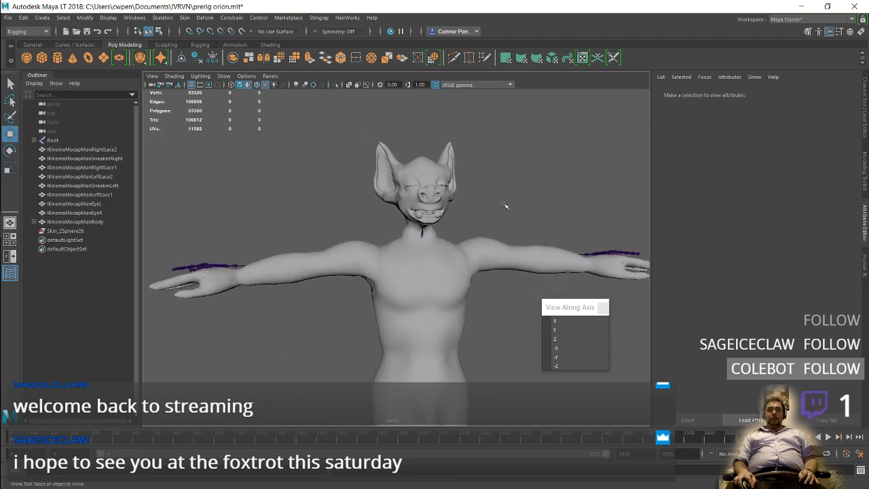
alt+drag(188, 243, 331, 220)
alt+middle_drag(331, 220, 241, 216)
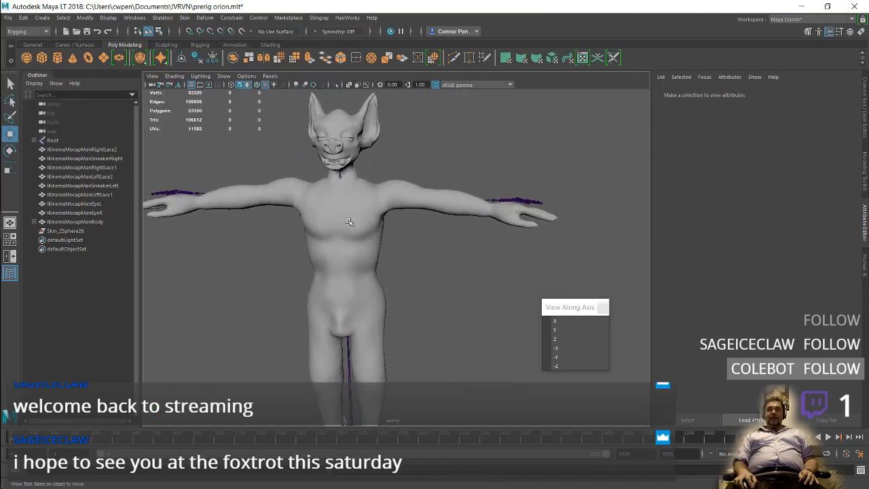
scroll(434, 185, down, 2)
alt+middle_drag(441, 179, 443, 188)
scroll(445, 218, up, 4)
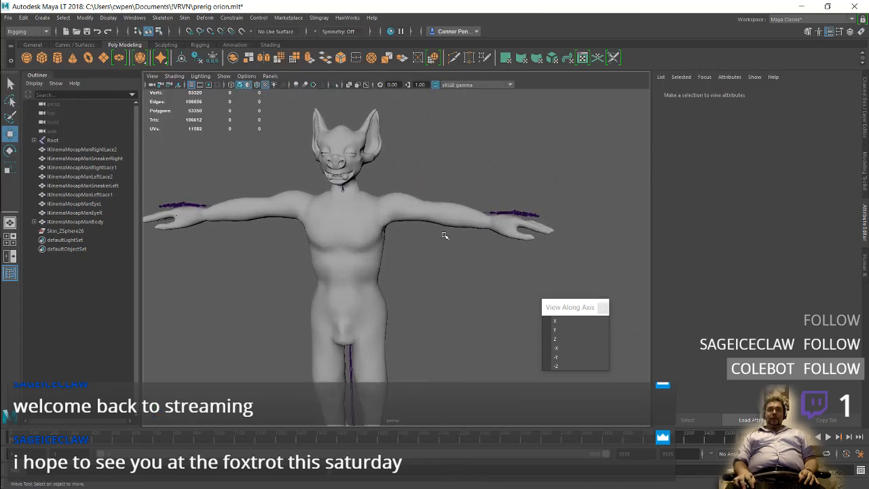
alt+drag(503, 241, 441, 237)
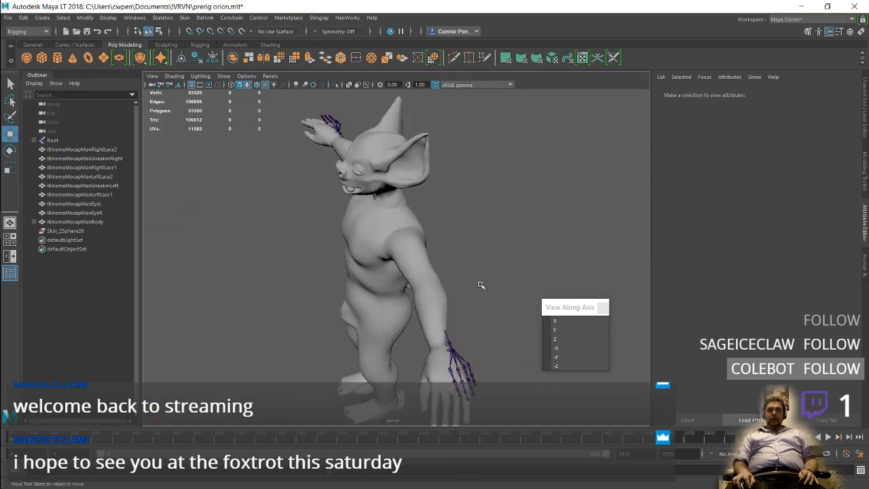
- Select the skeleton's Root joint and activate the Paint Skin Weights tool
alt+drag(480, 285, 560, 248)
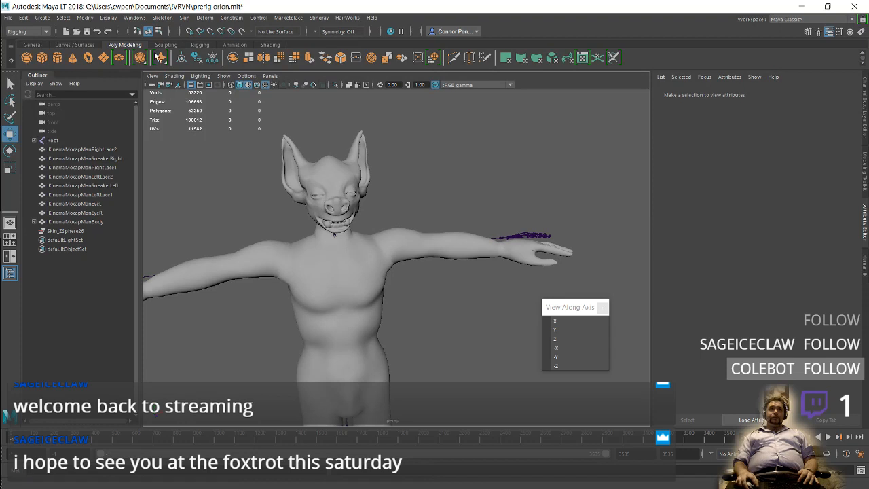
click(163, 18)
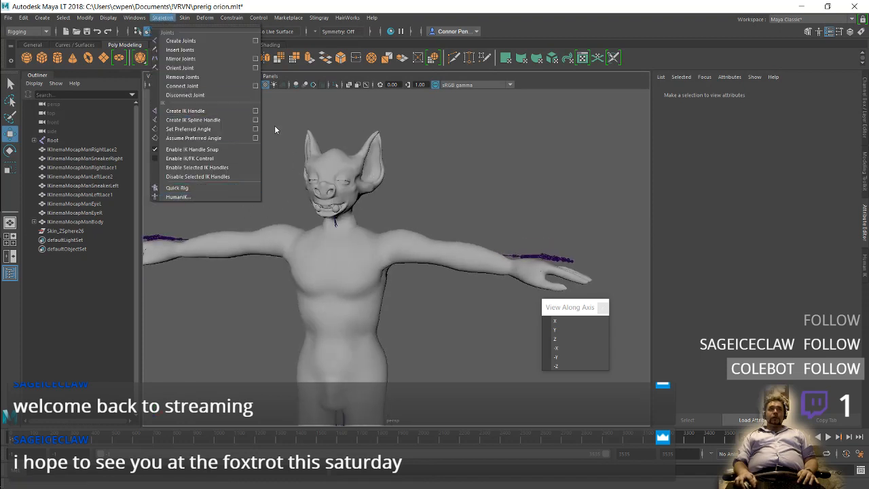
click(306, 116)
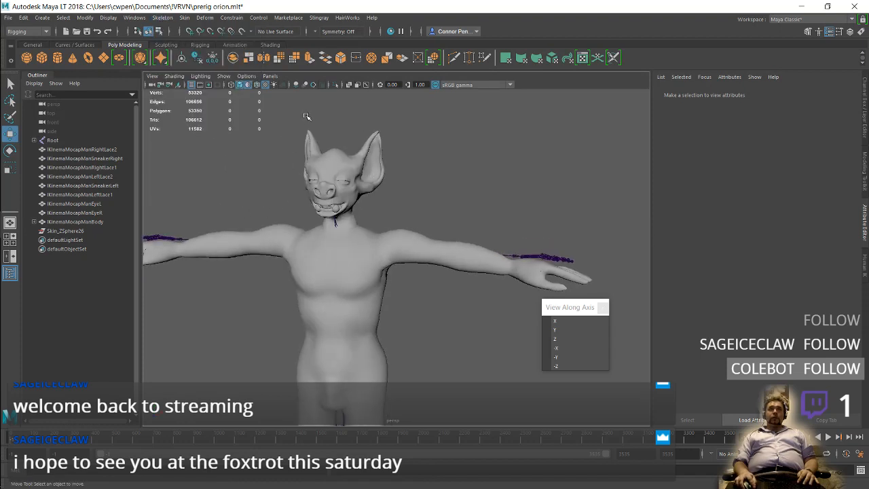
click(53, 140)
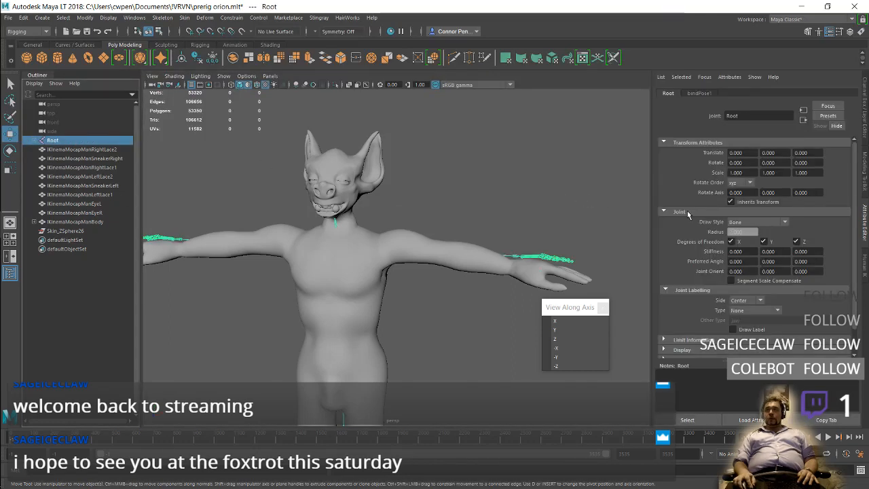
click(181, 18)
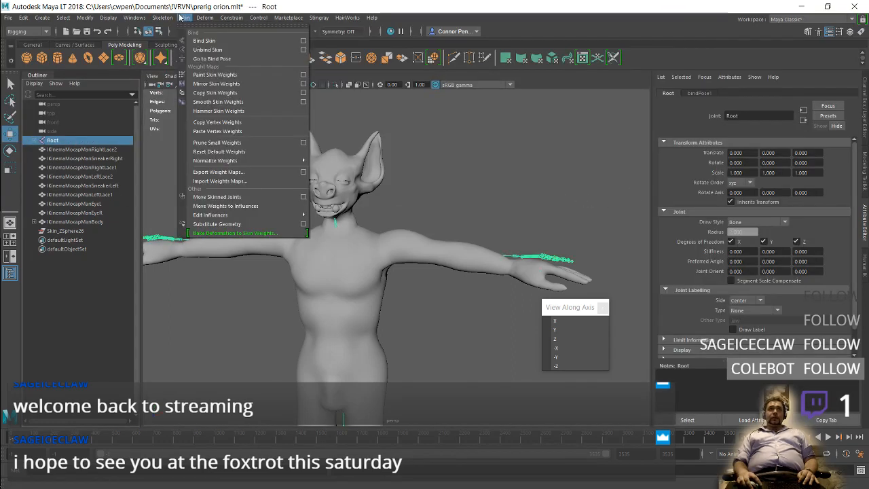
click(263, 75)
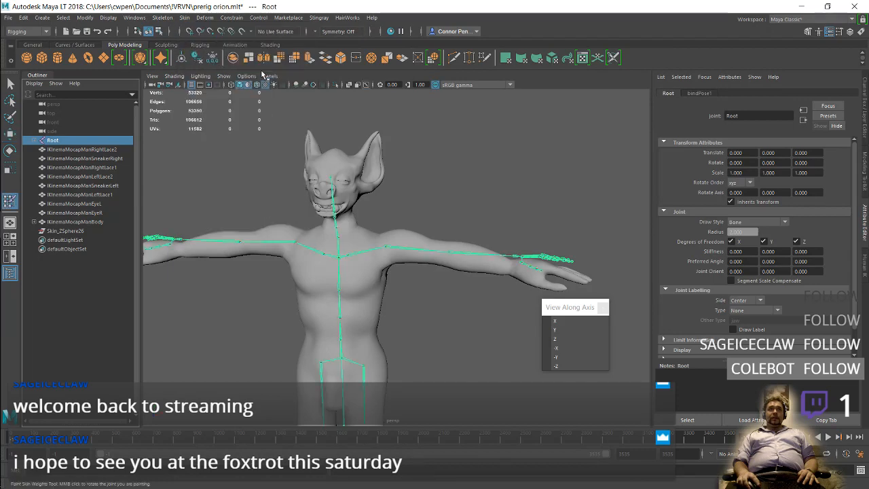
- Check the skeleton against the character's body from several angles and expand the joint hierarchy from Root to the joints below Hips
mouse_move(433, 193)
alt+mouse_down()
mouse_move(485, 208)
mouse_move(421, 209)
mouse_move(451, 220)
alt+mouse_up()
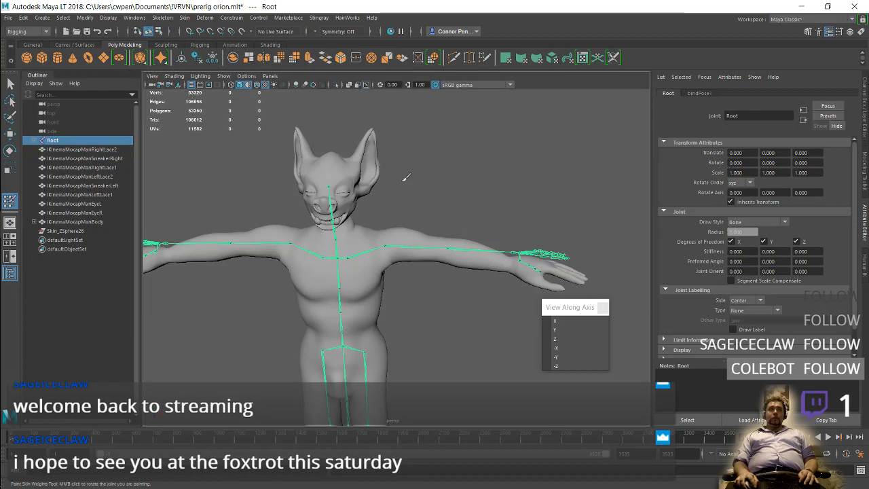
alt+drag(405, 178, 434, 193)
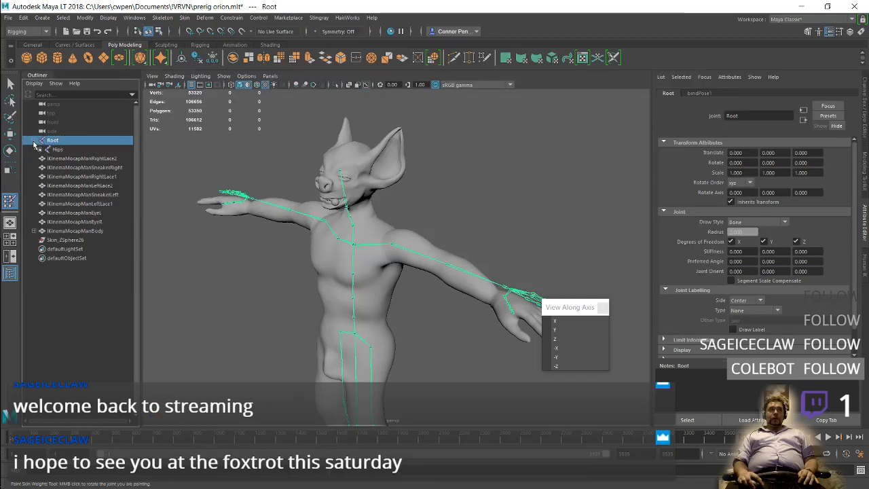
alt+drag(200, 186, 230, 190)
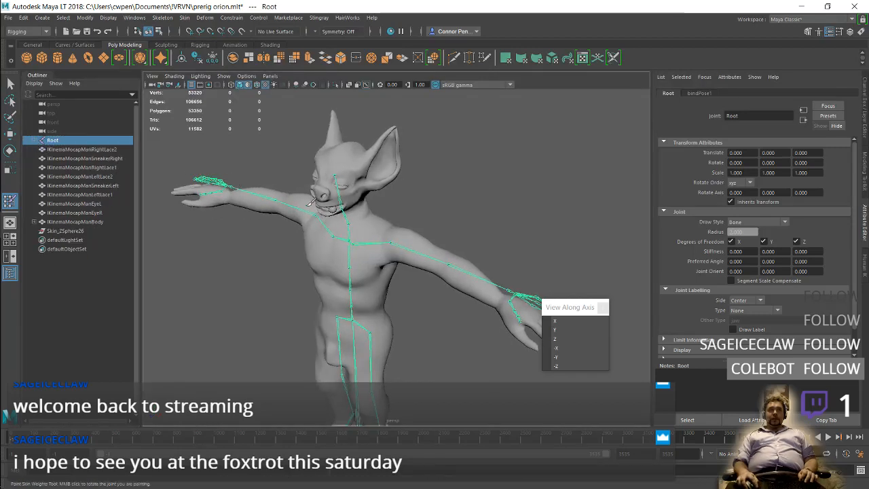
alt+drag(433, 194, 476, 179)
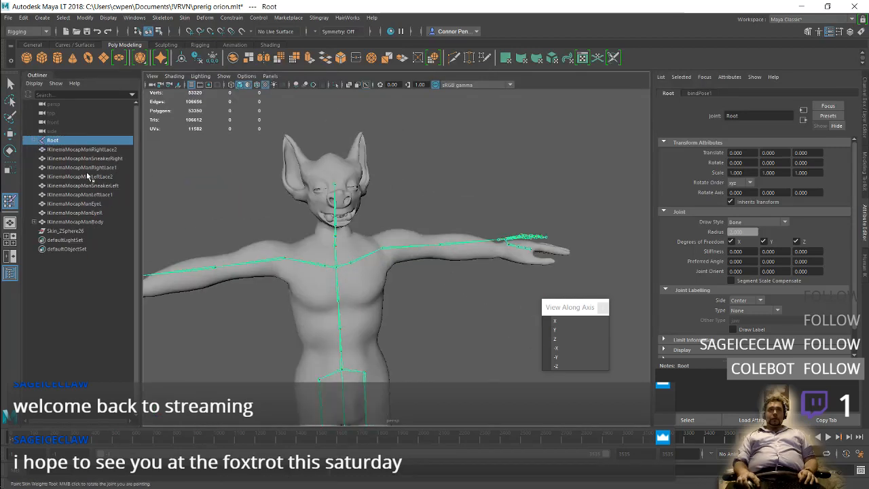
click(37, 141)
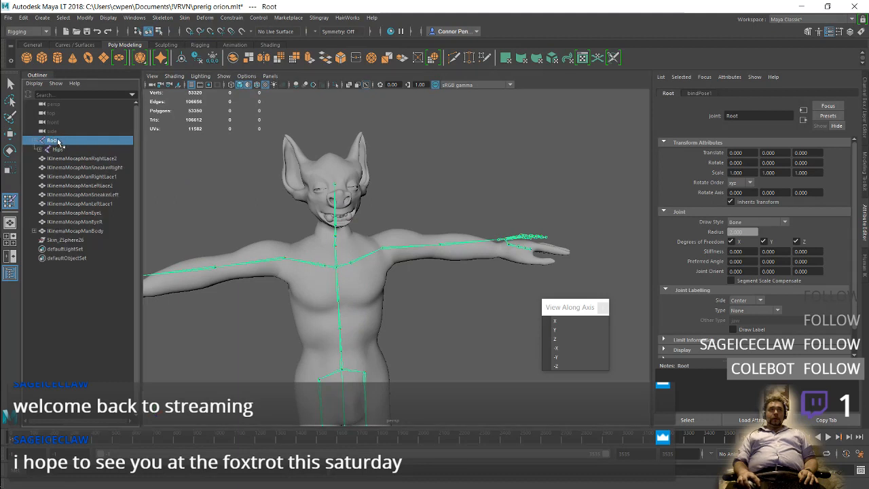
click(38, 149)
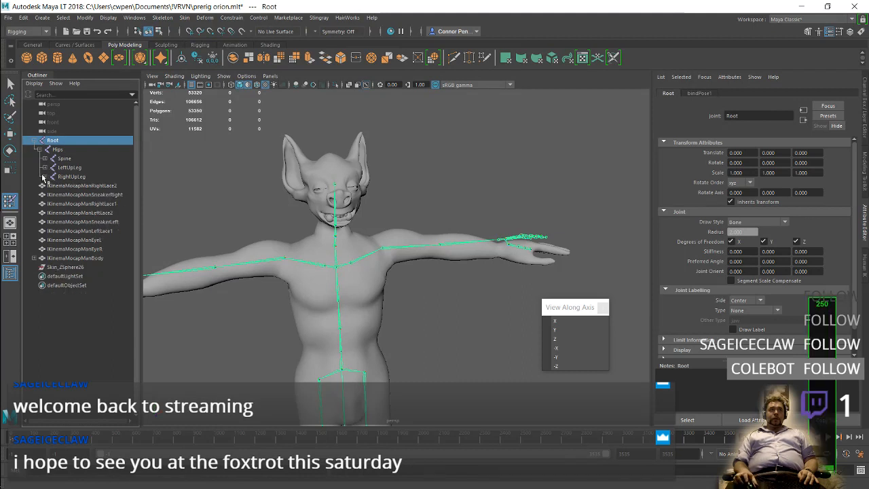
- Expand the spine branch to Spine2 and look through both leg branches down to the toe bases, collapsing the legs again
click(46, 177)
click(44, 167)
click(44, 158)
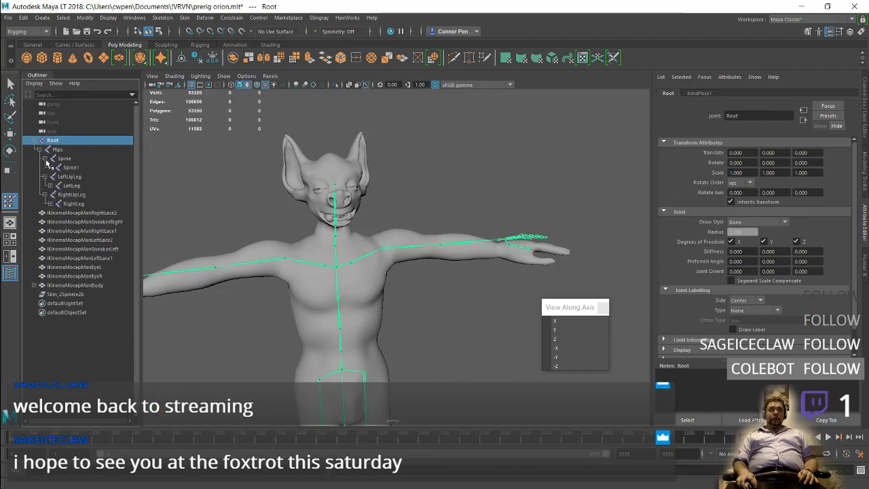
click(50, 204)
click(50, 185)
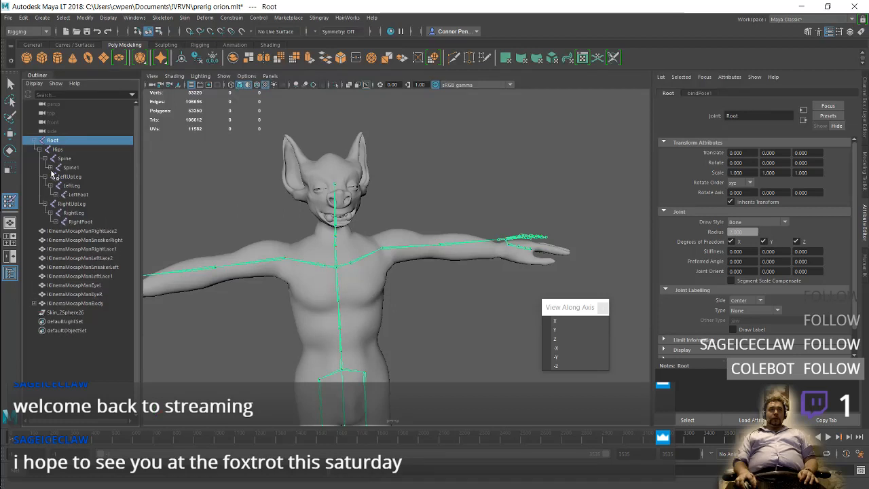
click(50, 167)
click(55, 231)
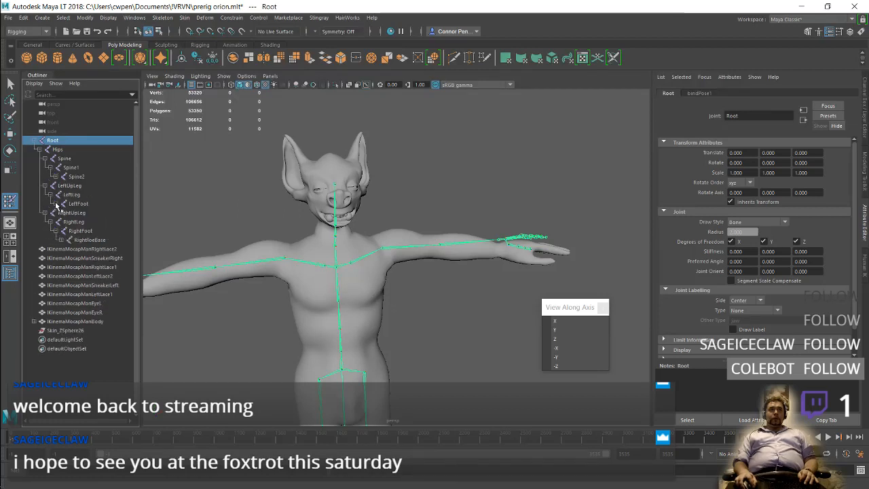
click(55, 203)
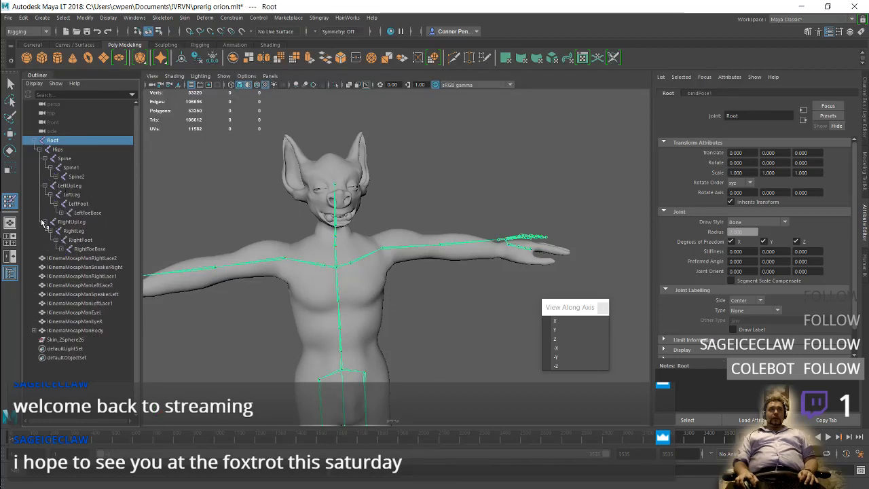
click(43, 222)
click(44, 186)
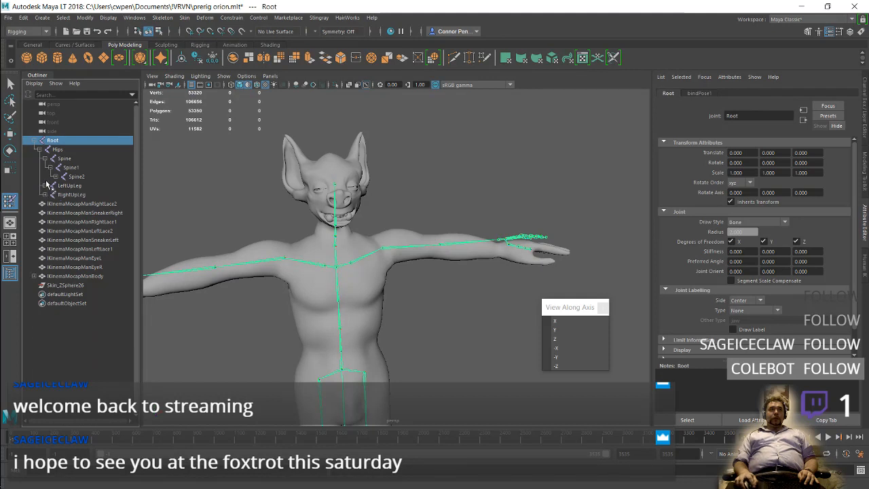
- Expand the hierarchy from Spine2 through the right arm to the joints below RightFingersBase, and widen the Outliner to show their full names
click(55, 177)
click(61, 186)
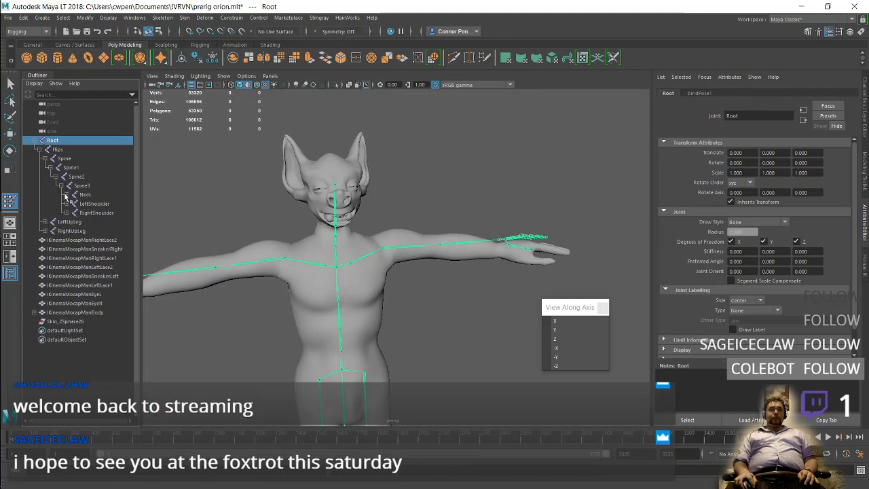
click(65, 213)
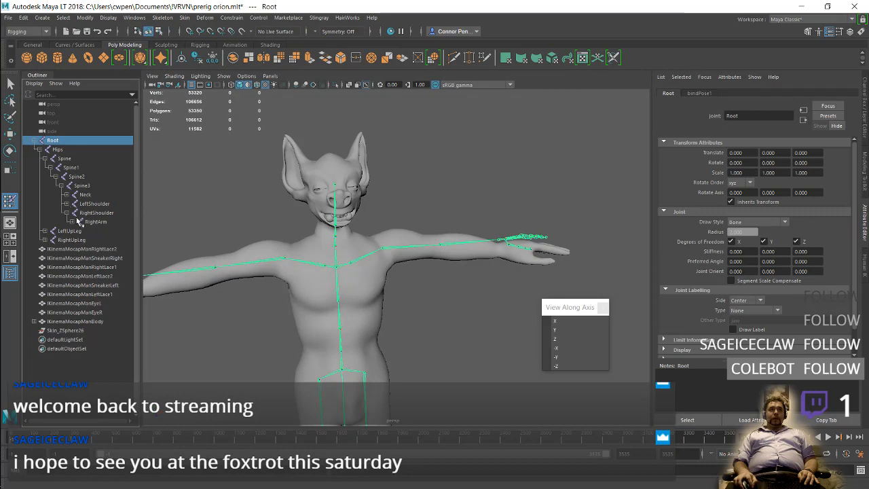
click(71, 221)
click(78, 231)
click(83, 240)
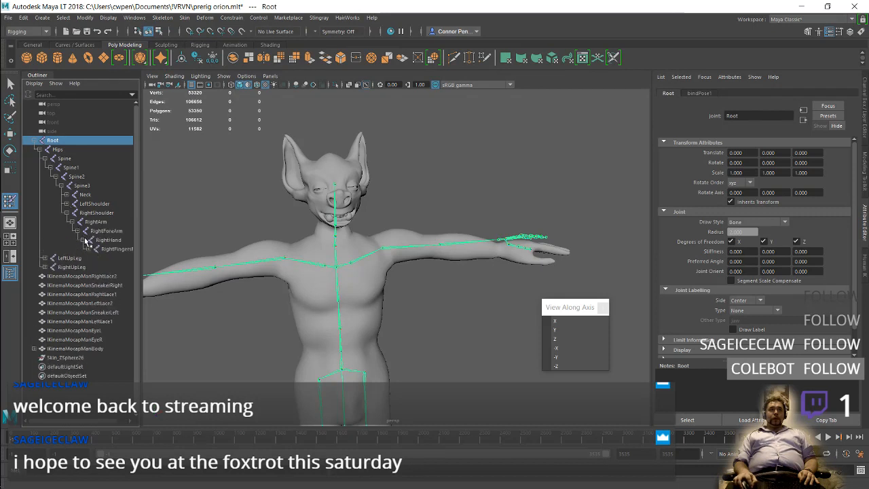
click(89, 249)
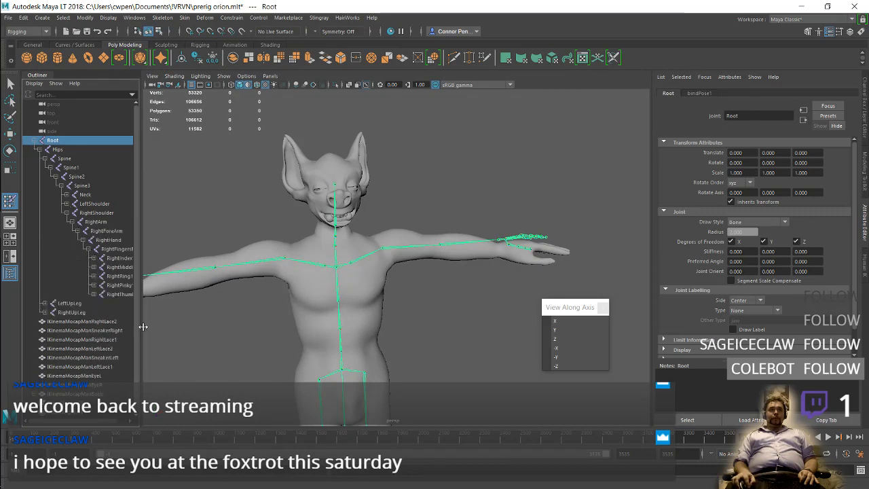
drag(143, 326, 203, 325)
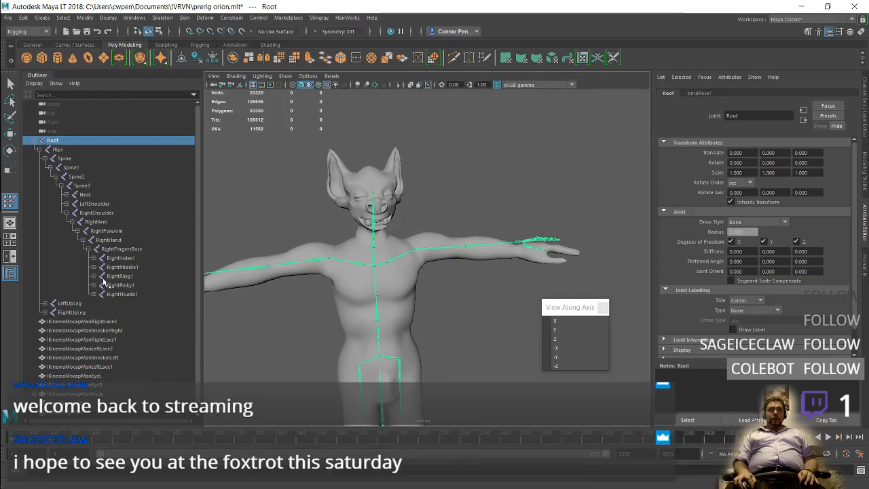
- Select the RightThumb1 joint and bring a hand with its finger joints into close view
click(108, 293)
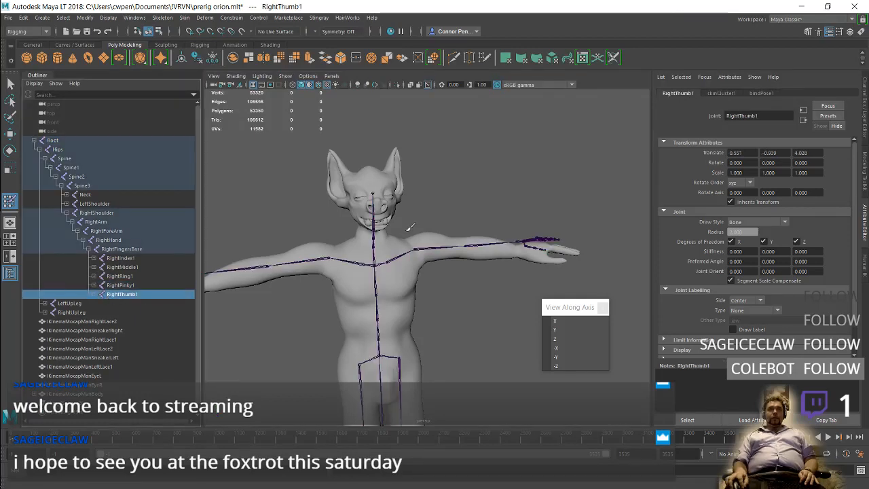
alt+drag(502, 215, 466, 223)
alt+right_drag(449, 260, 438, 316)
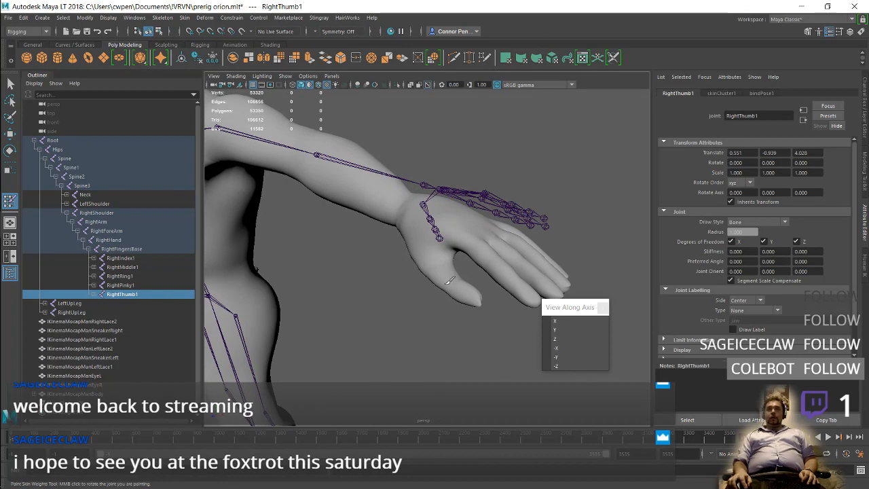
- Switch to the browser's Maya Help page on painting skin weights and compare its tool and shading instructions with Maya LT's Shading shelf
key(alt+Tab)
scroll(419, 203, up, 1)
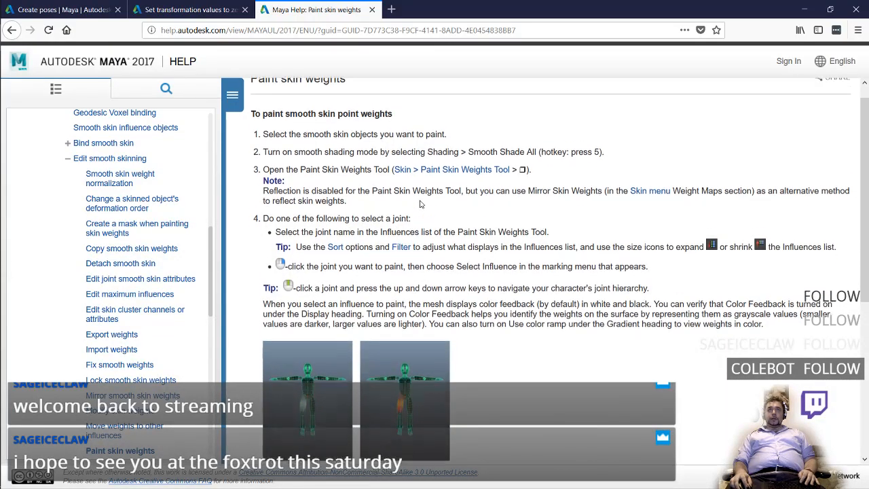
key(alt+Tab)
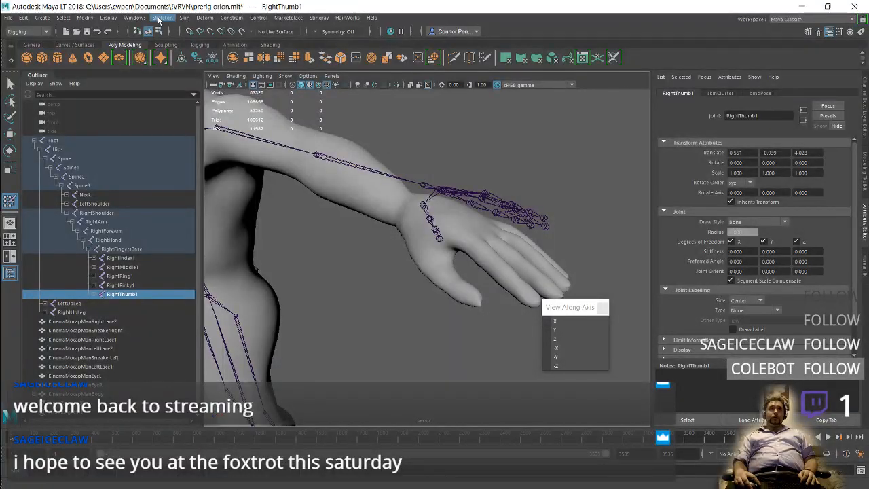
key(alt+Tab)
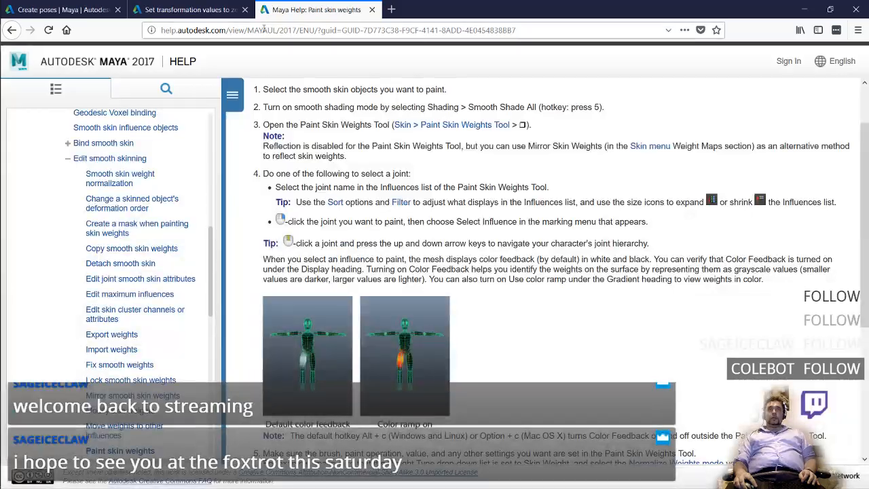
key(alt+Tab)
click(270, 45)
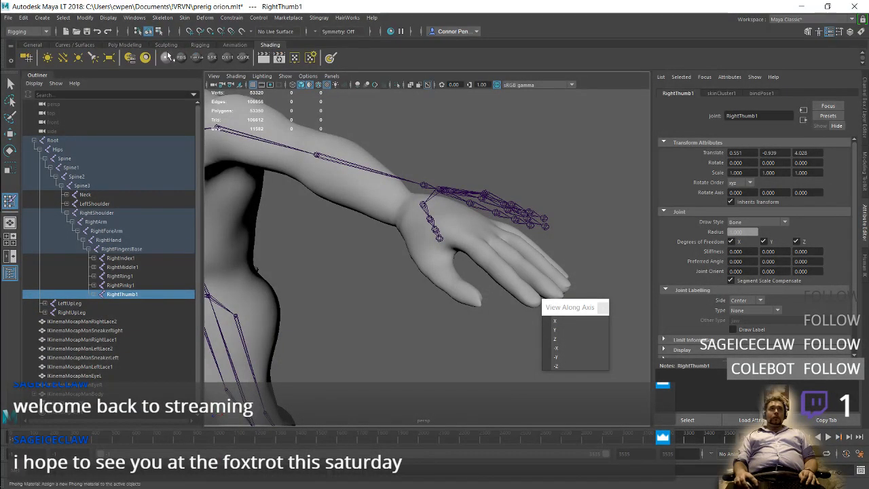
key(alt+Tab)
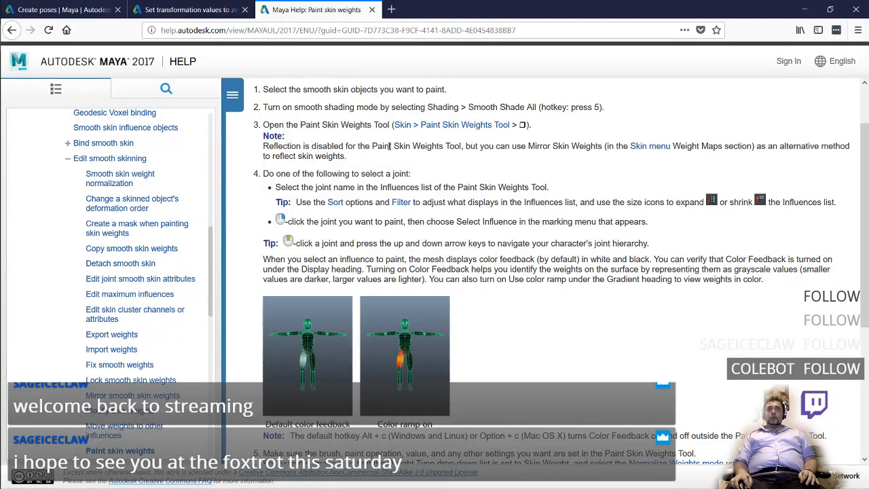
key(alt+Tab)
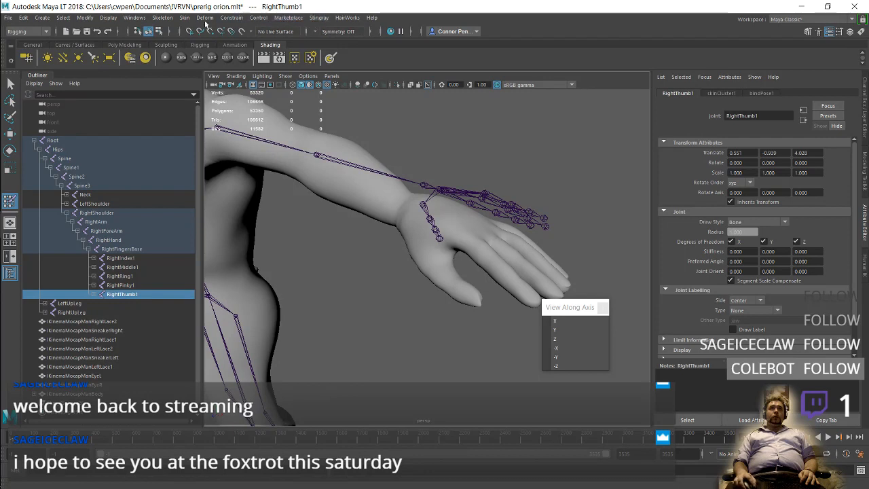
- Switch to the Shading command set and look through its lighting and material commands
click(24, 31)
click(31, 70)
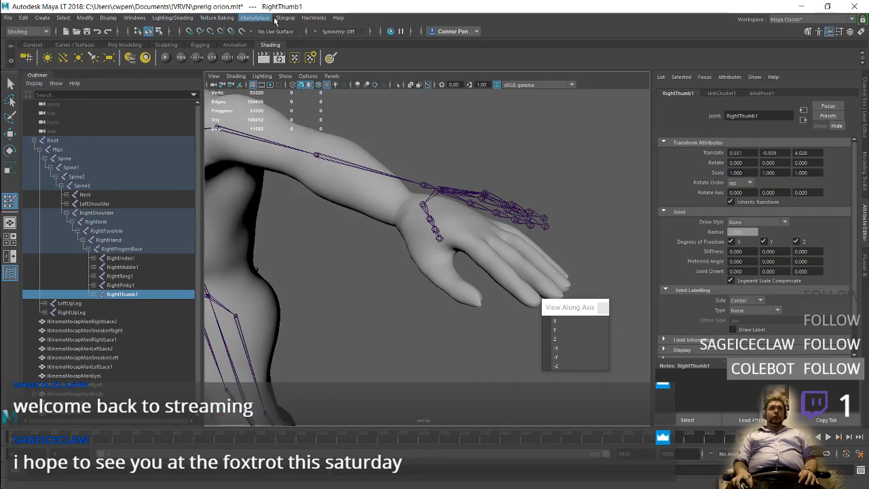
click(169, 17)
mouse_move(208, 60)
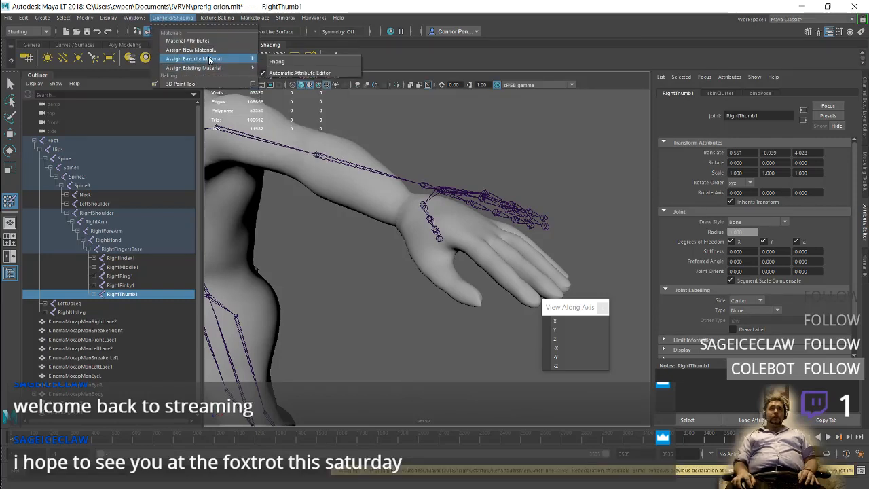
click(182, 19)
- Recheck the Maya Help instructions, then switch Maya LT to the Rigging command set and start the Paint Skin Weights tool
key(alt+Tab)
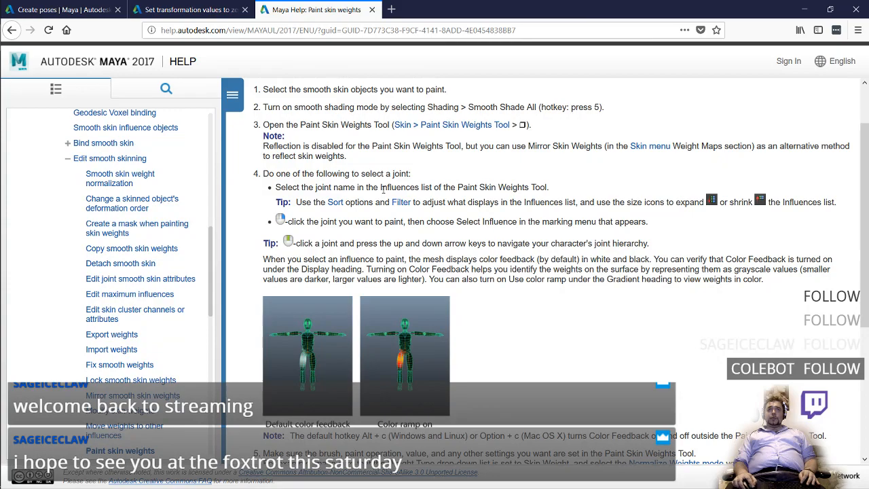
key(alt+Tab)
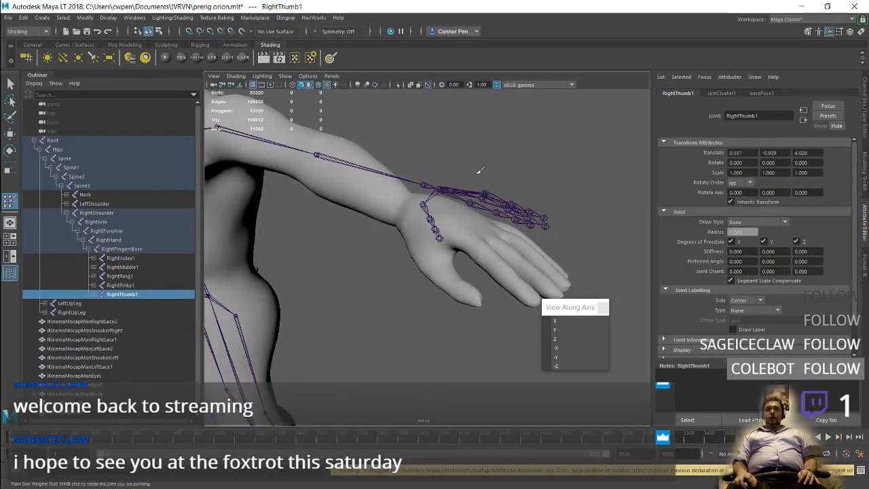
click(27, 31)
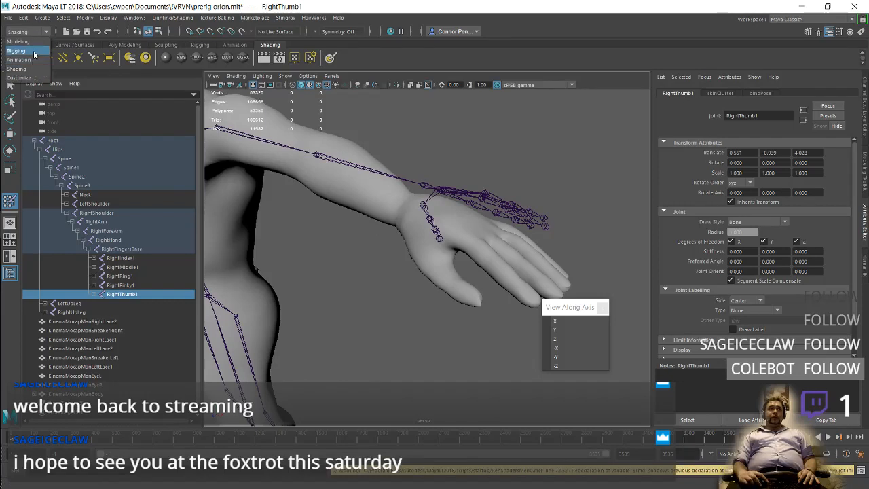
click(24, 49)
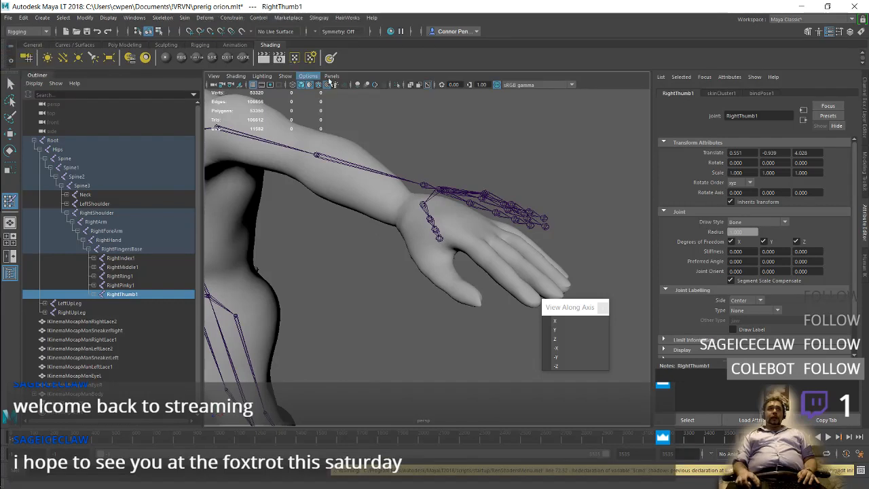
click(184, 18)
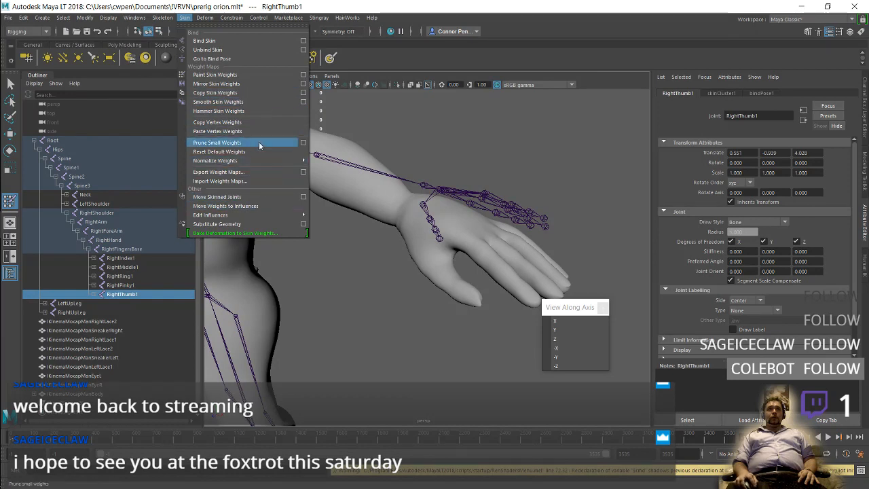
click(257, 75)
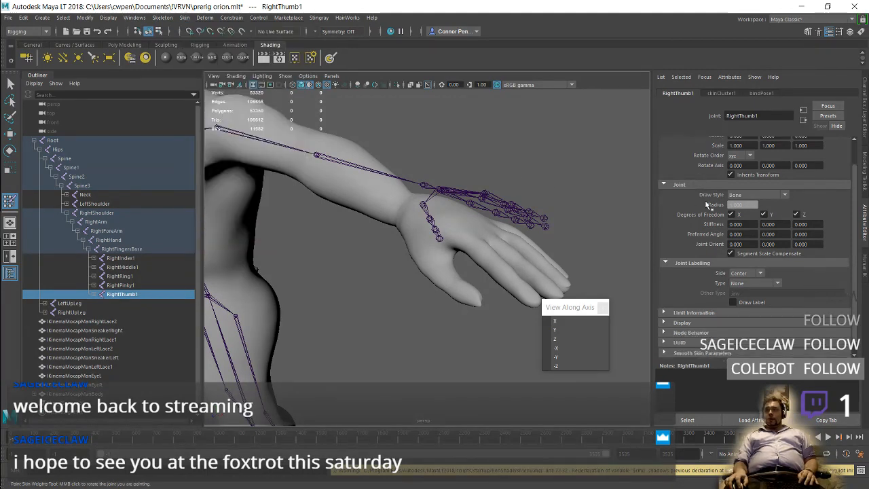
- Reread how the Maya Help page selects a joint for painting, and look for matching options in the RightThumb1 attributes
key(alt+Tab)
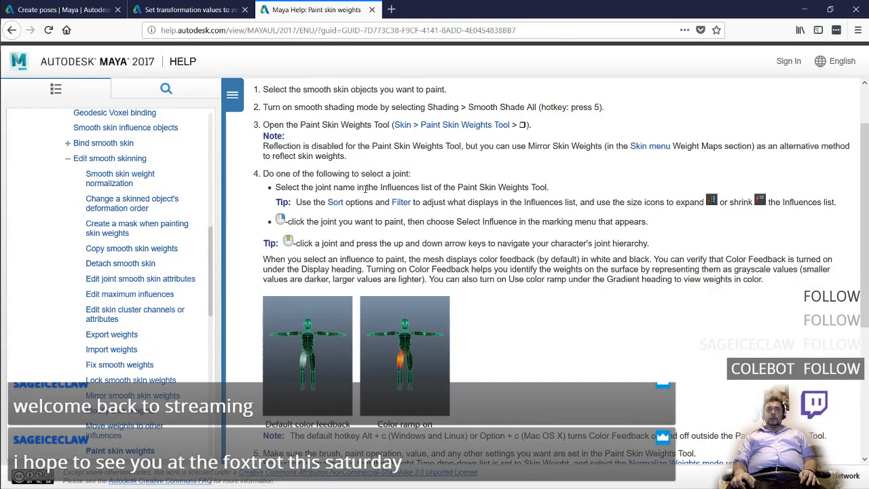
key(alt+Tab)
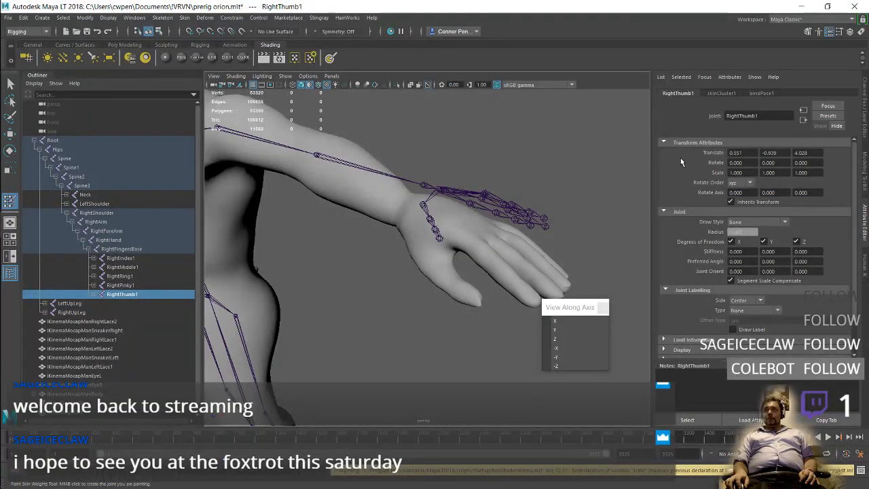
scroll(681, 161, down, 2)
scroll(695, 274, up, 2)
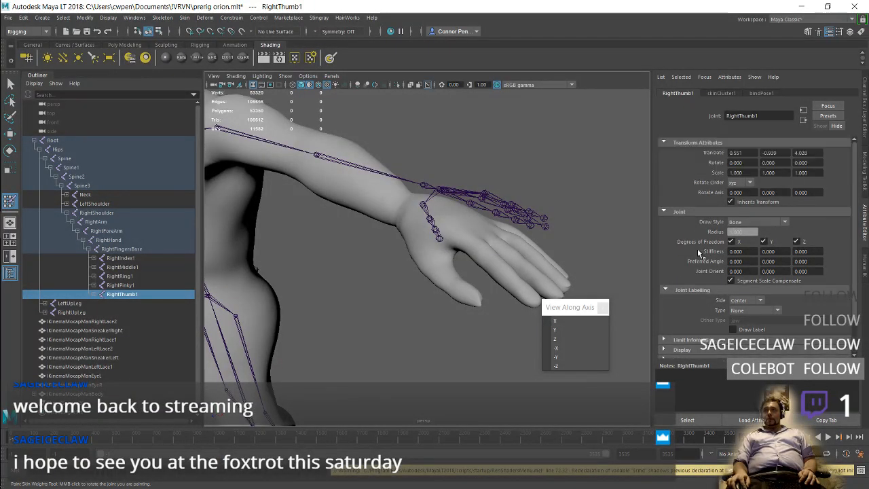
click(750, 223)
click(748, 222)
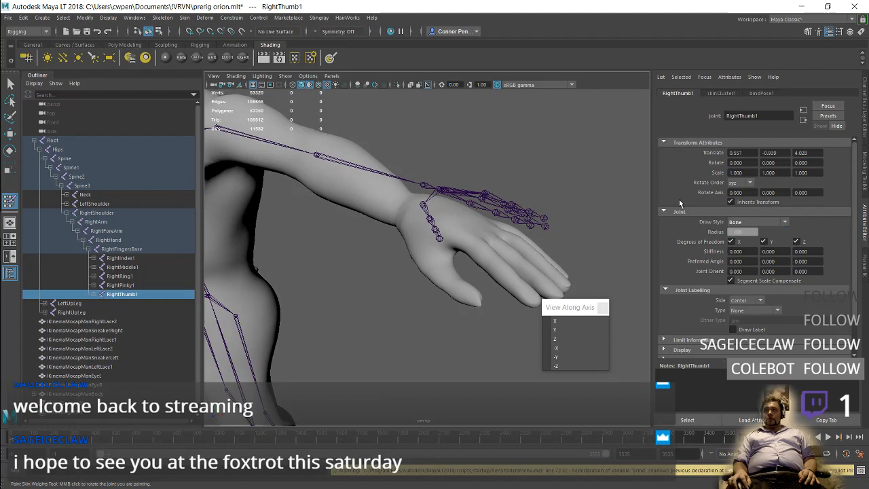
scroll(684, 203, down, 2)
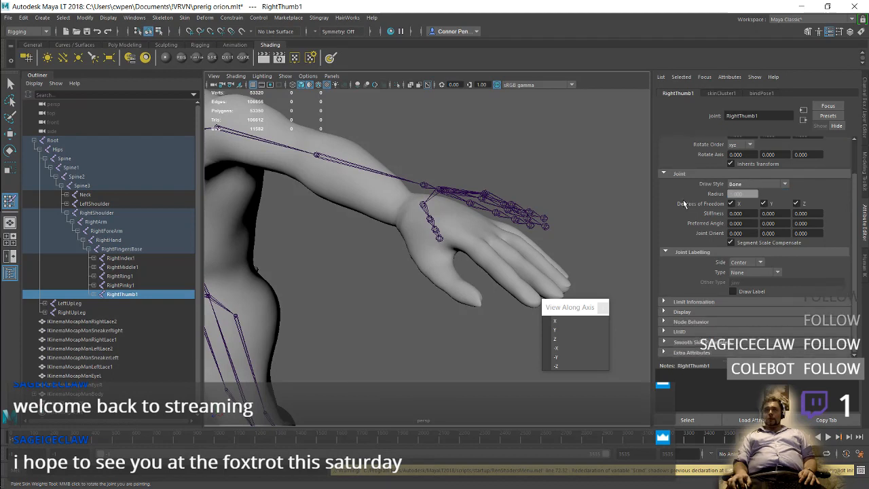
scroll(684, 203, up, 2)
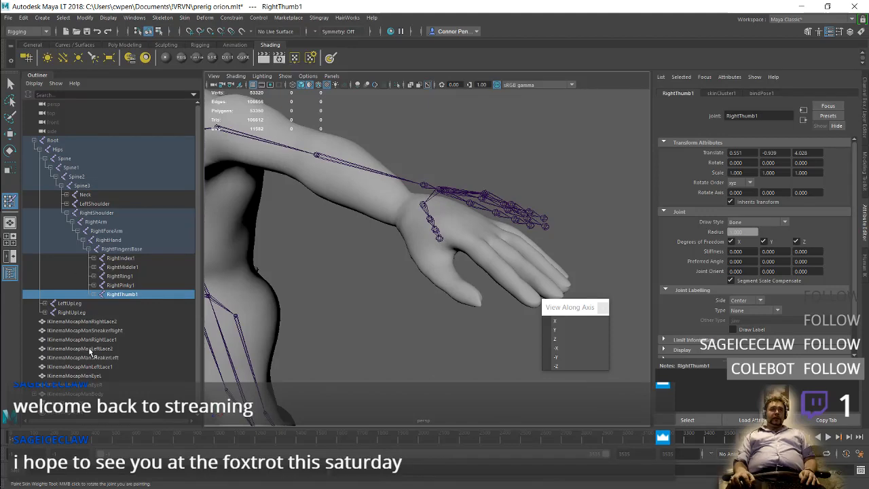
- Select the IKinemaMocapManBody mesh and examine its skin weight shading across the hips, torso, arms and head
scroll(94, 392, down, 1)
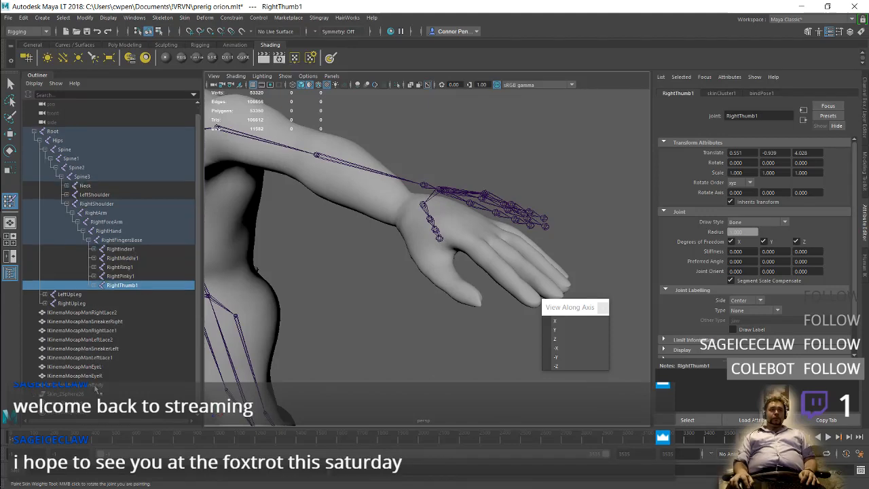
click(96, 386)
alt+middle_drag(257, 344, 448, 312)
alt+drag(448, 312, 485, 296)
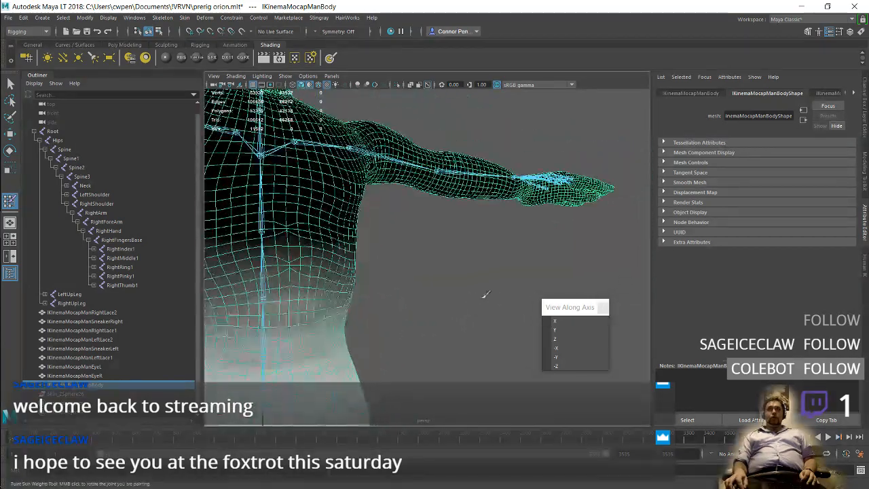
alt+middle_drag(484, 297, 511, 287)
alt+middle_drag(470, 312, 454, 268)
alt+middle_drag(444, 332, 438, 297)
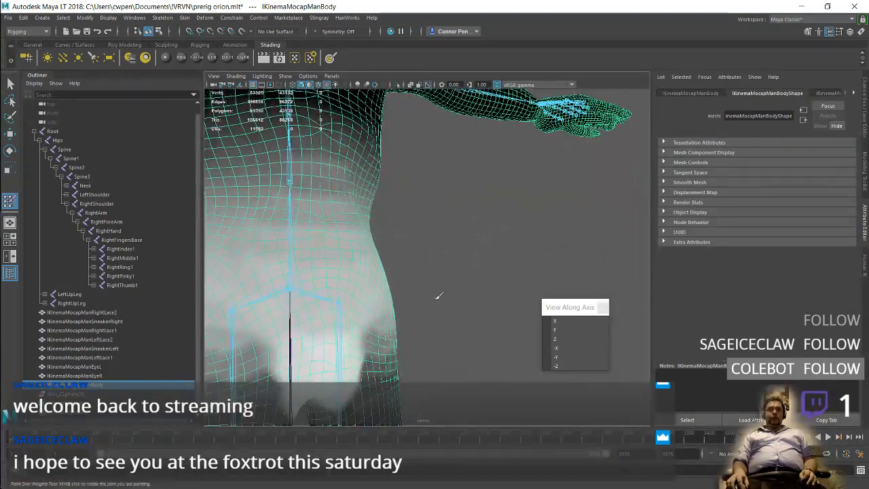
alt+right_drag(438, 297, 422, 258)
alt+middle_drag(424, 250, 437, 310)
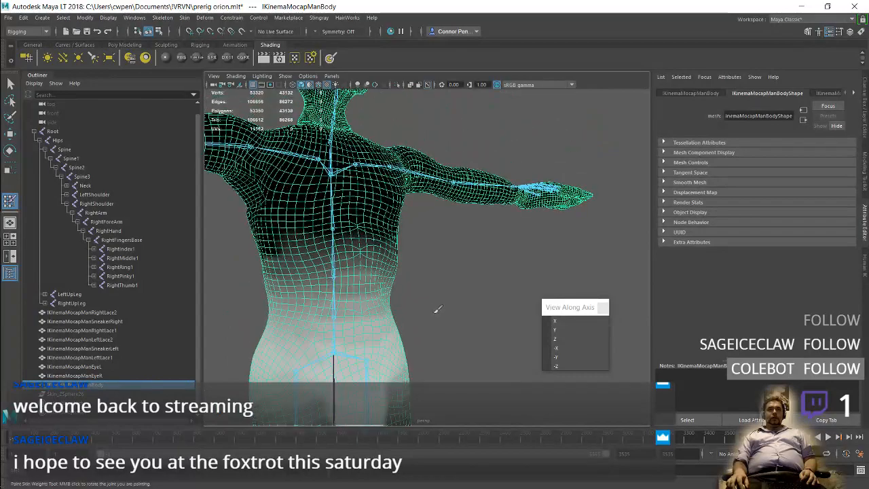
alt+drag(433, 310, 437, 302)
alt+middle_drag(437, 282, 473, 334)
alt+drag(473, 334, 469, 311)
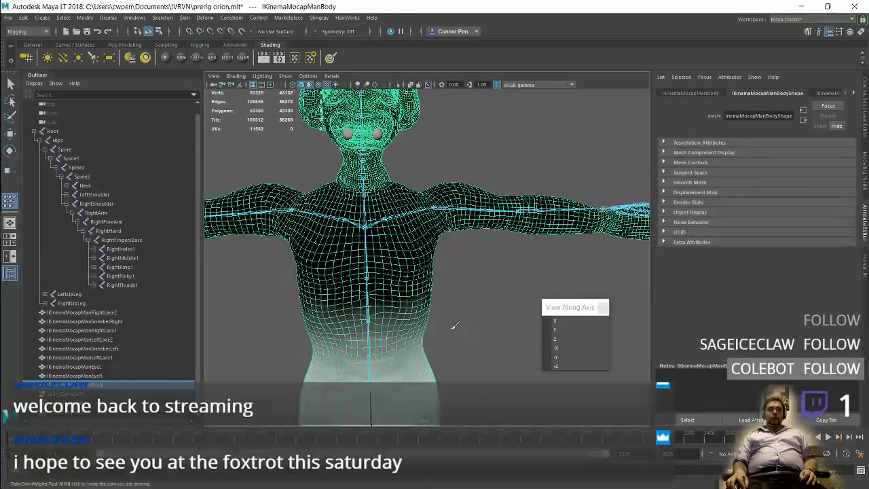
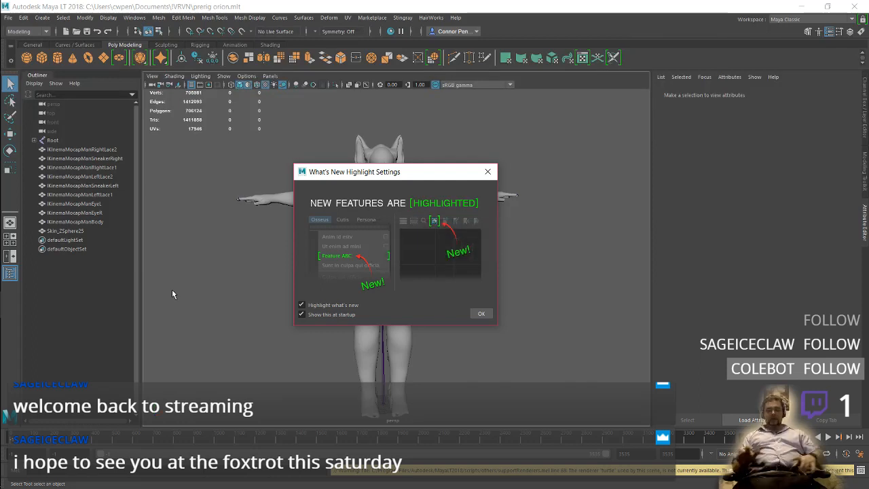
- Dismiss the new-features notice and freeze the transformations of the Skin_ZSphere25 mesh
click(479, 314)
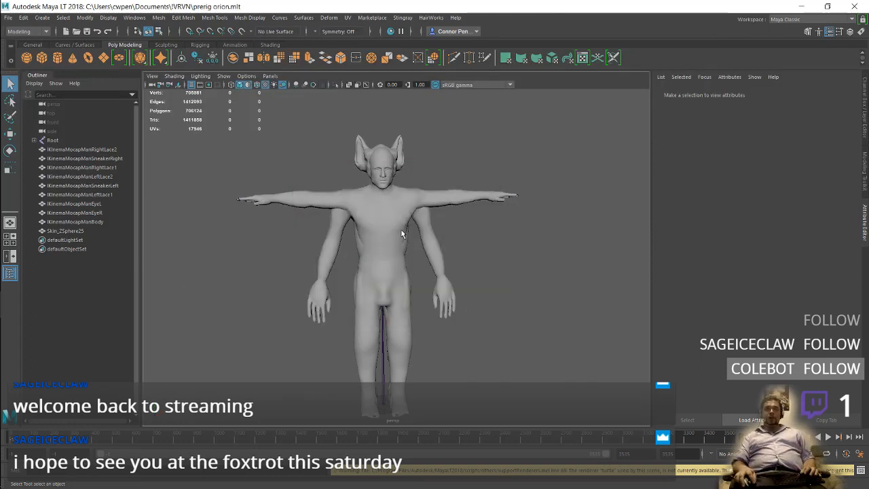
click(361, 170)
click(365, 167)
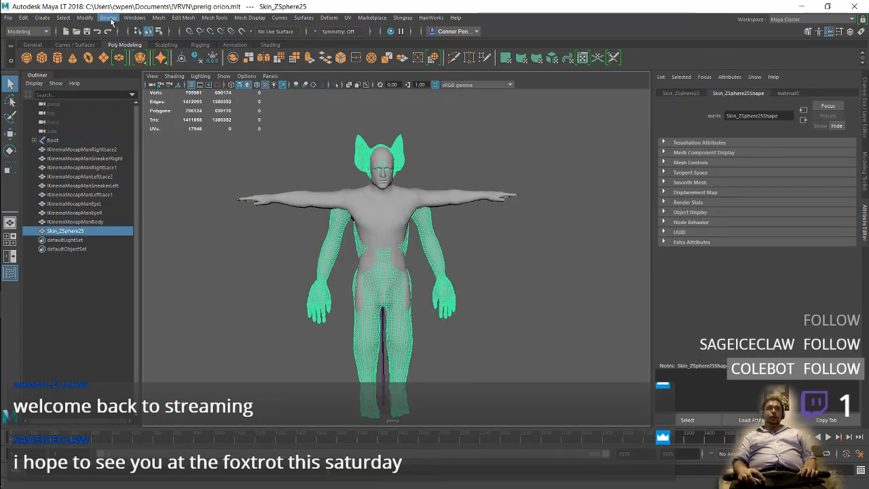
click(85, 17)
click(107, 61)
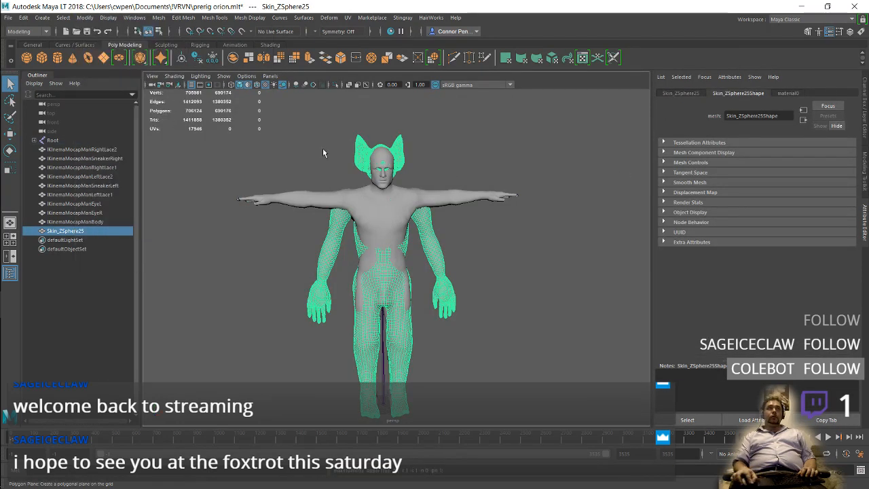
- Try to substitute geometry between IKinemaMocapManBody and Skin_ZSphere25 using the Rigging command set
click(358, 160)
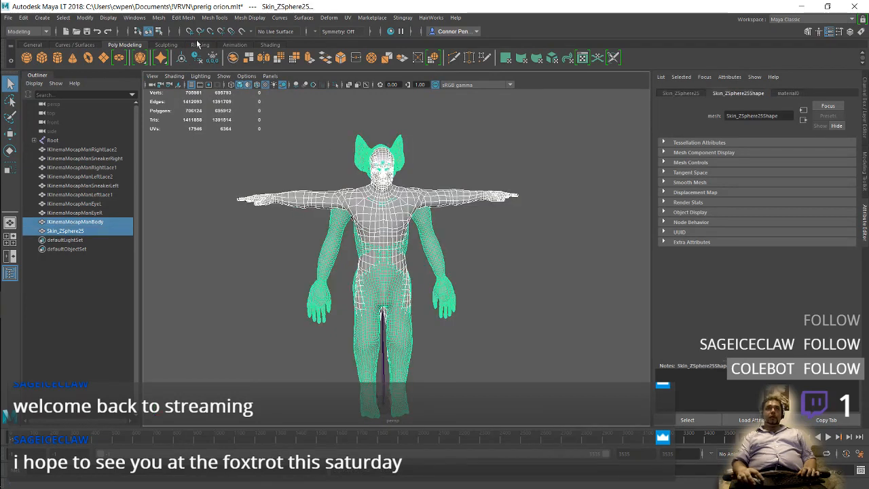
click(47, 32)
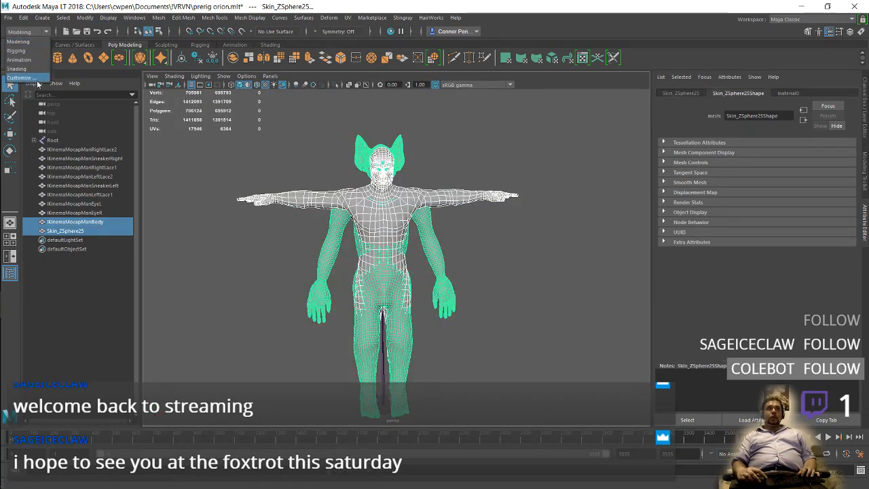
click(17, 50)
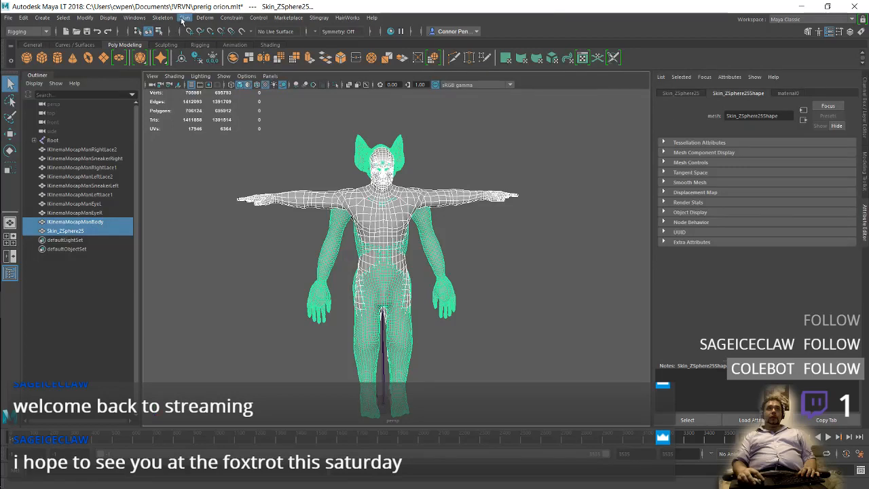
click(184, 18)
click(258, 228)
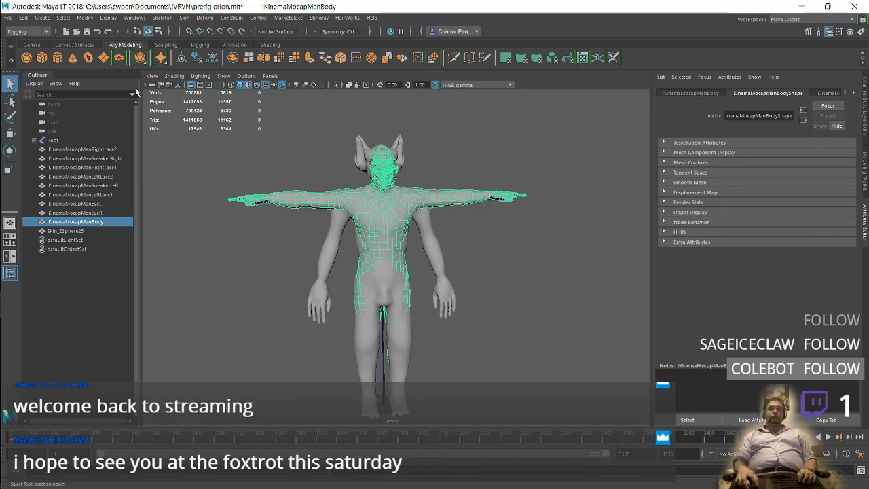
- Reopen the prerig orion.mlt scene from the Documents folder, skipping the Perforce login and discarding the unsaved changes
click(8, 18)
click(38, 57)
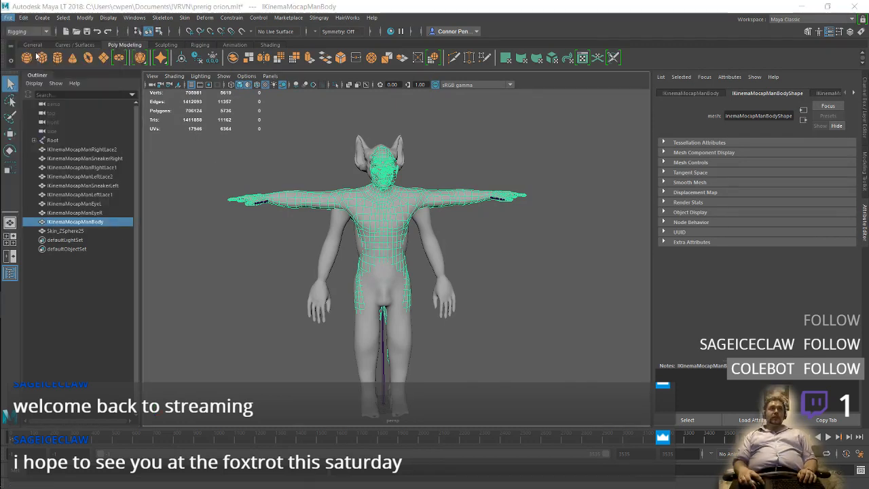
click(120, 150)
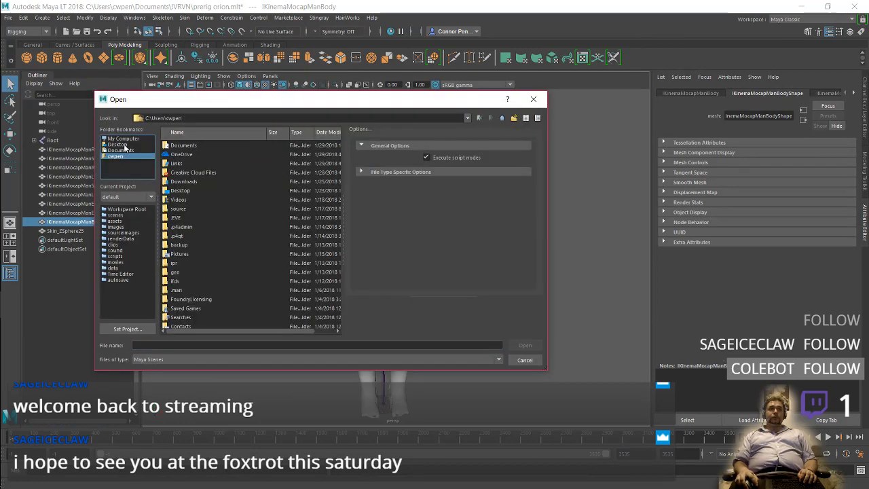
click(180, 145)
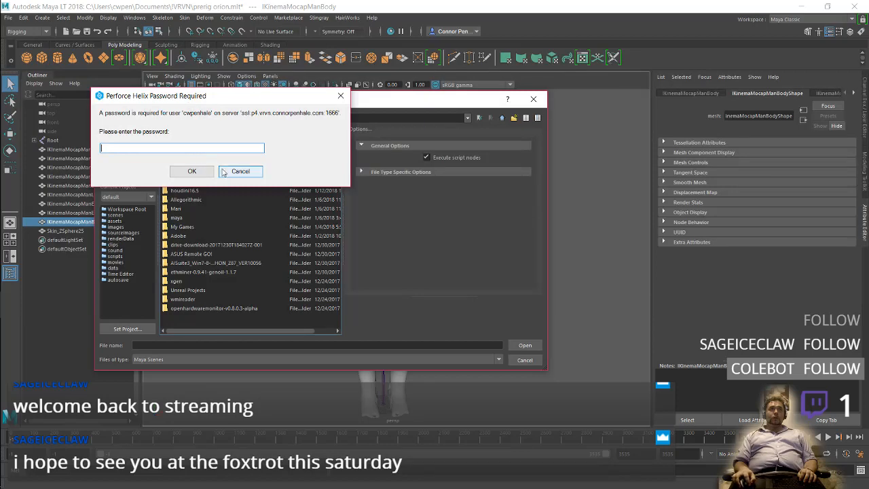
click(224, 171)
double_click(204, 162)
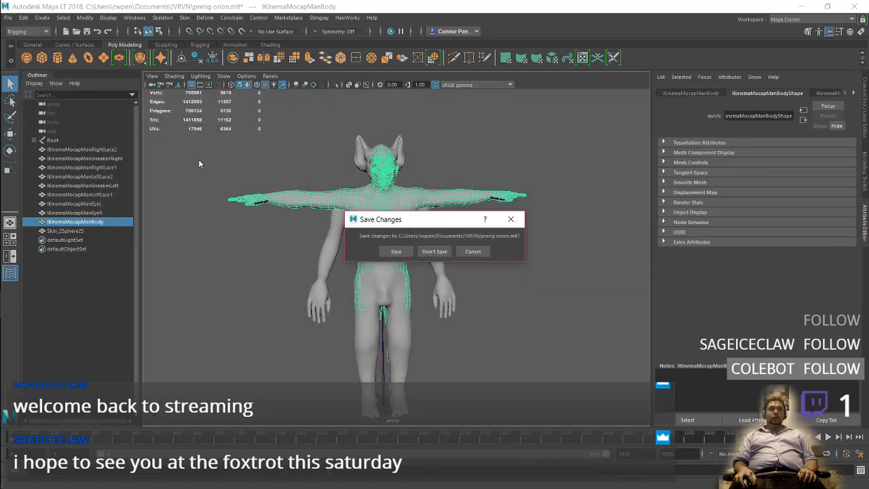
click(435, 251)
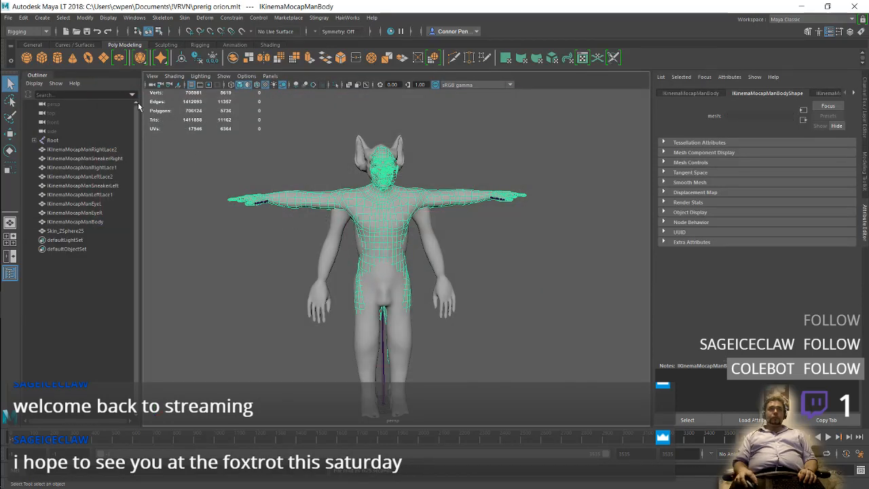
- Delete the Skin_ZSphere25 mesh from the scene and import Skin_ZSphere25.fbx in its place
click(352, 148)
click(357, 145)
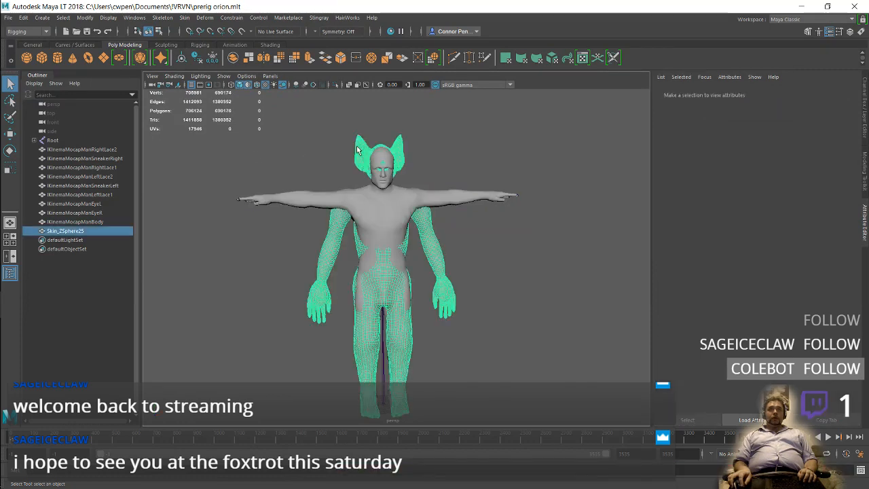
key(Delete)
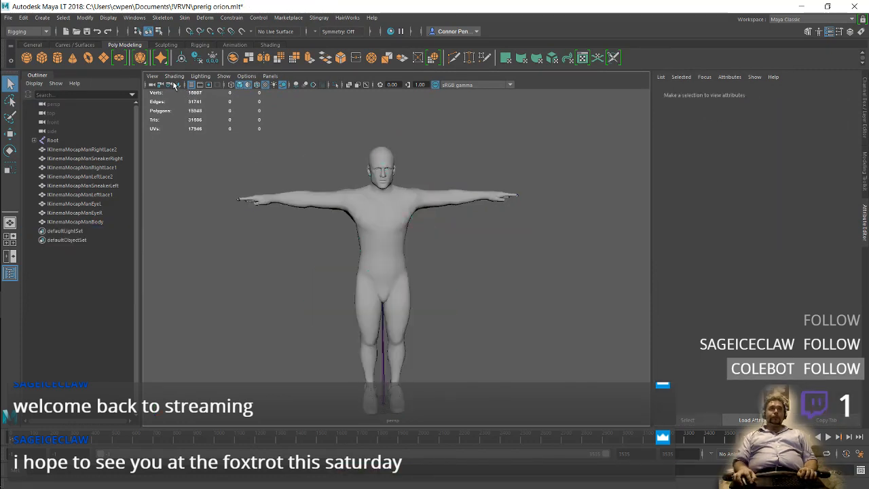
click(23, 18)
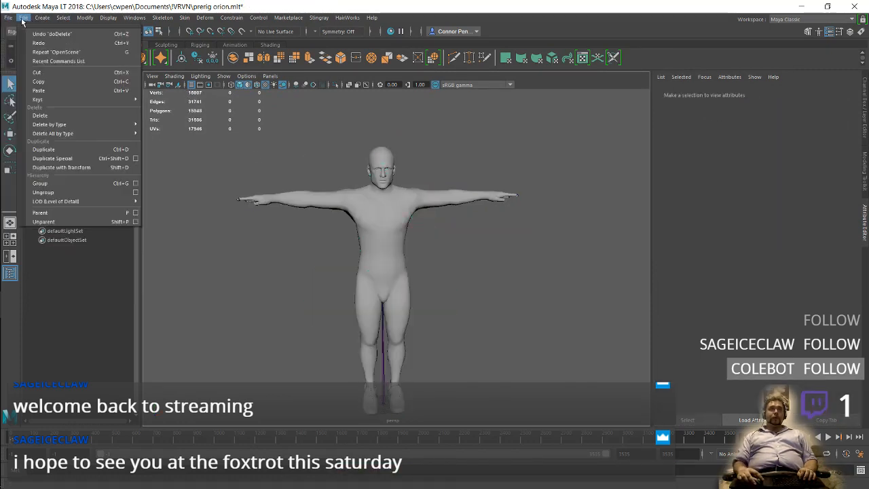
click(35, 113)
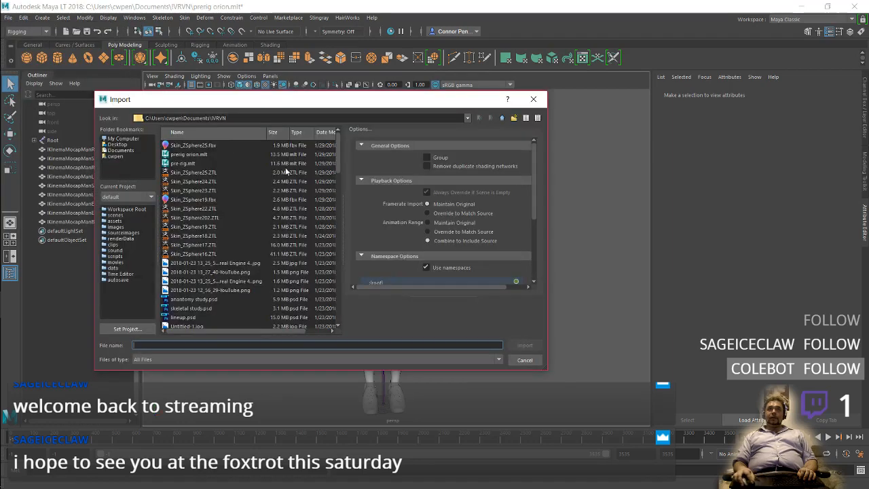
double_click(213, 143)
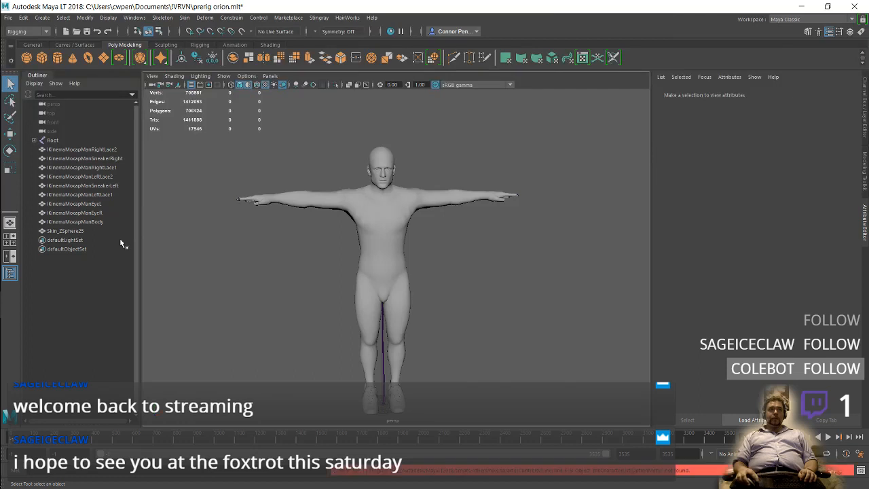
- Scale the imported Skin_ZSphere25 mesh to 33.9 on all three axes
click(92, 232)
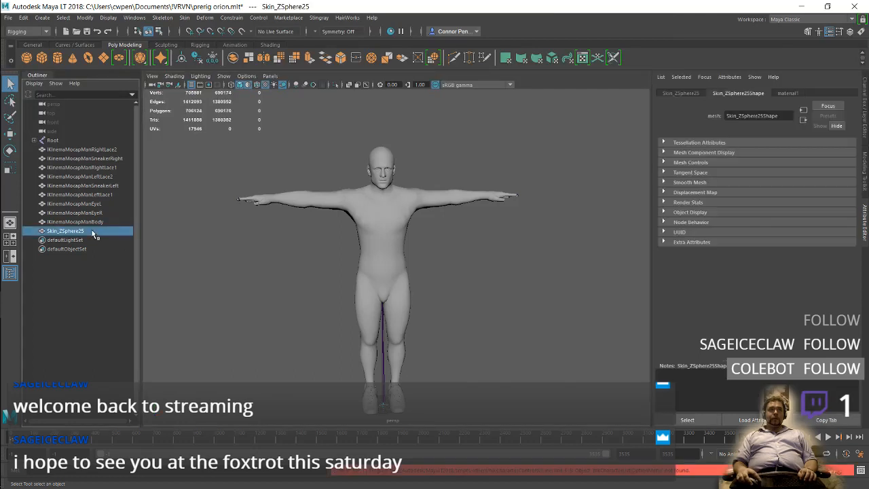
click(681, 93)
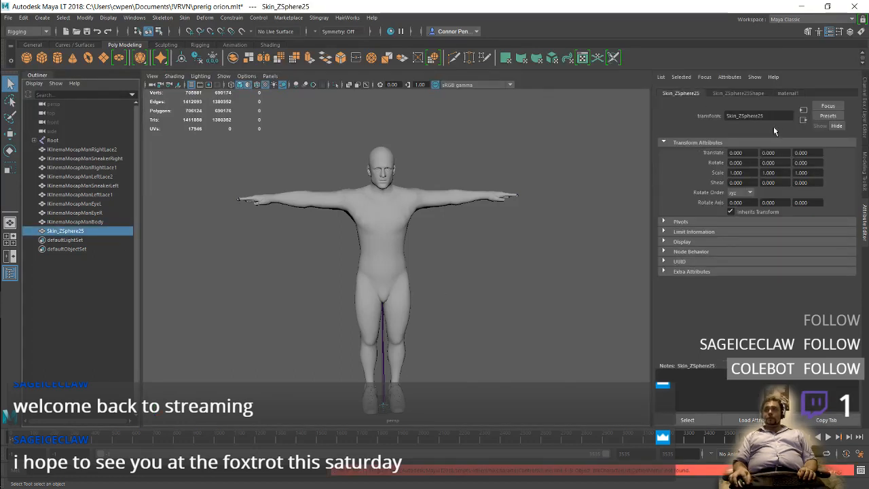
click(756, 172)
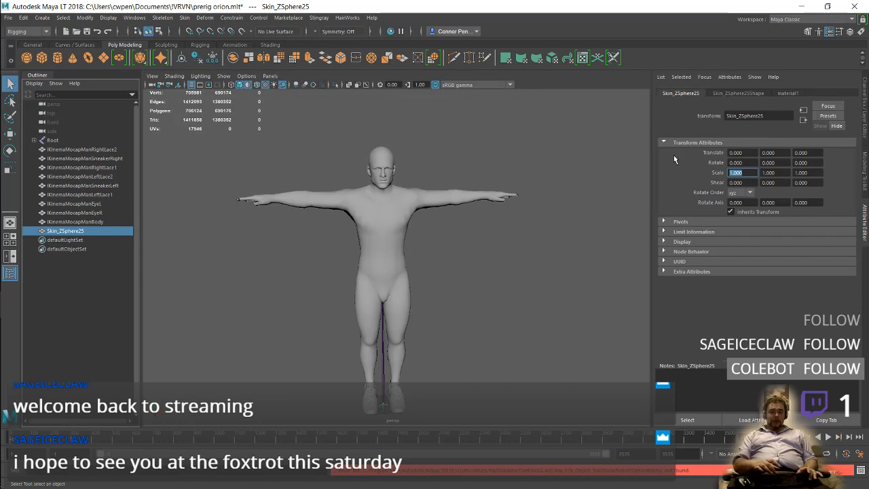
text(33.9)
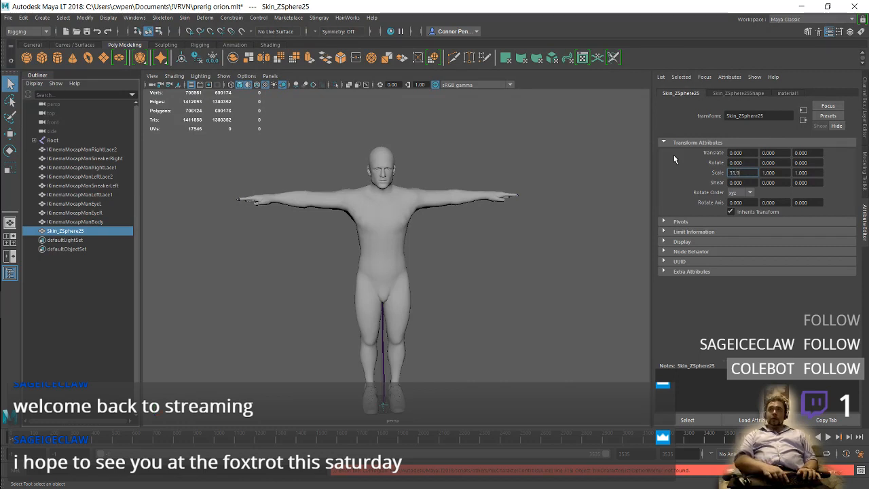
key(Tab)
text(33.9)
key(Tab)
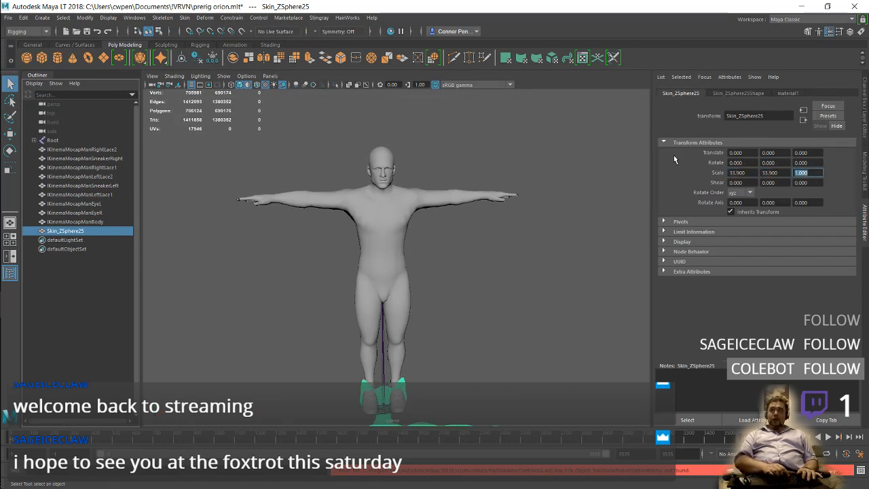
text(33.9)
key(Tab)
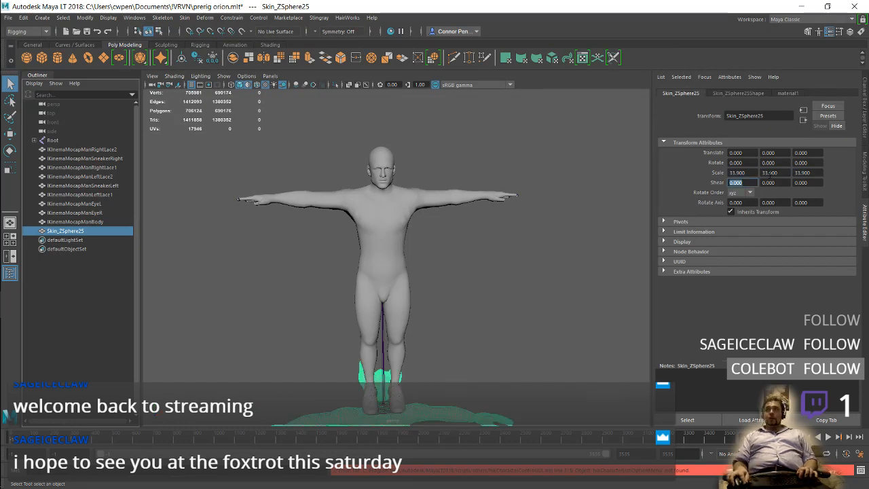
- Raise the Skin_ZSphere25 mesh to the human body's height by setting its Translate Y to 175
click(768, 152)
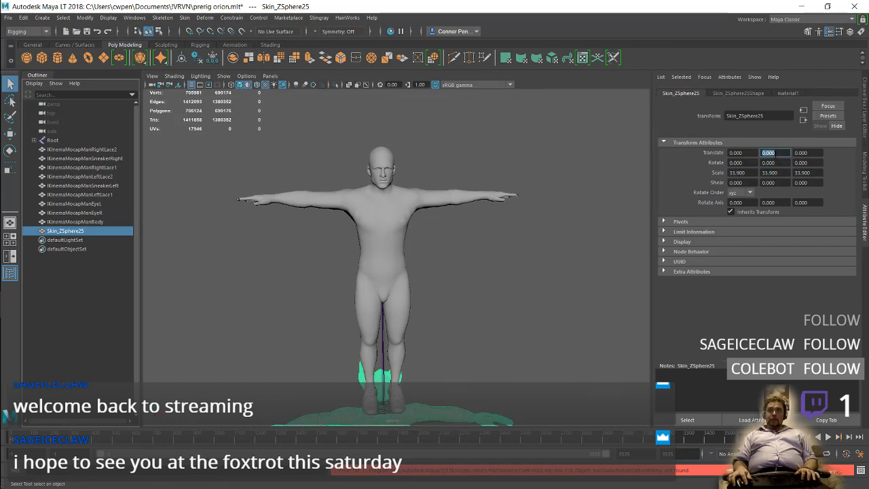
text(100)
key(Return)
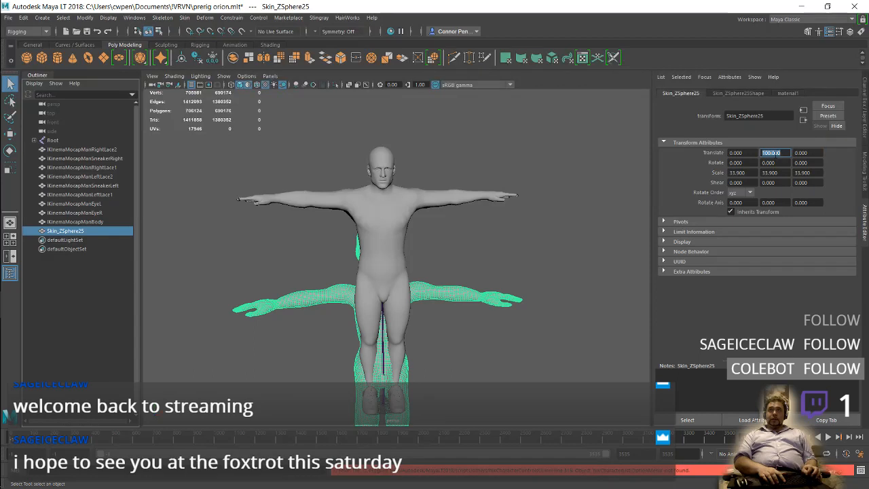
text(175)
key(Tab)
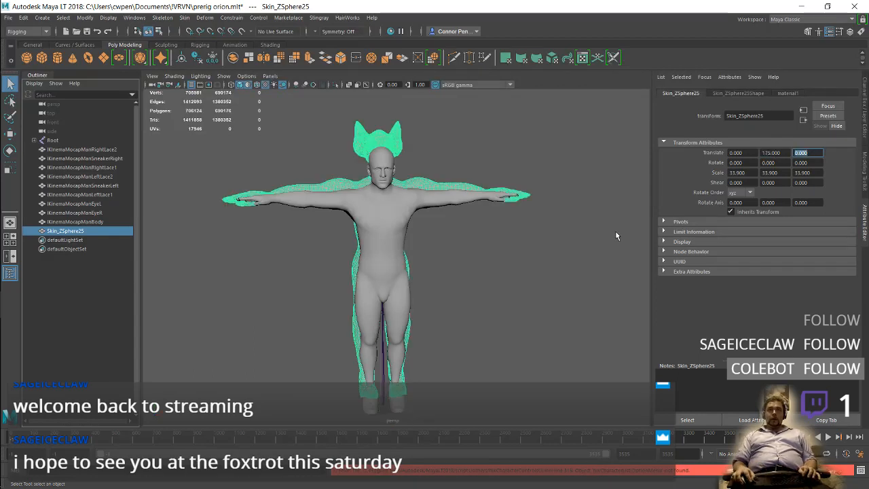
click(568, 235)
alt+drag(567, 234, 510, 219)
click(450, 169)
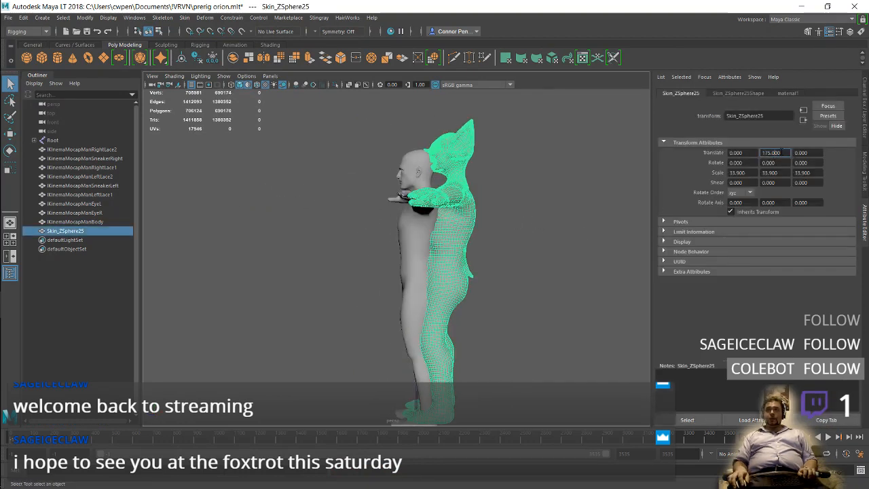
- Fine-tune the Skin_ZSphere25 position to Translate Y 172.1 and Translate Z 15.8, aligning its torso and arms with the human body
ctrl+drag(781, 153, 867, 154)
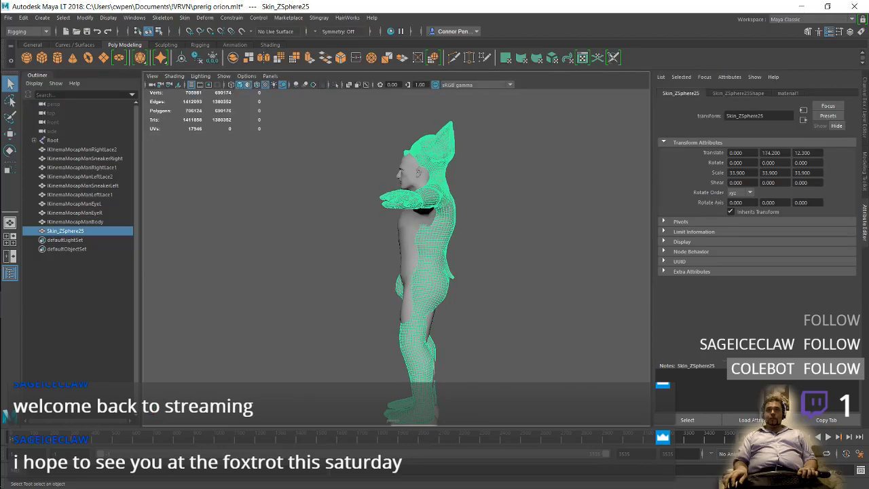
mouse_move(804, 154)
ctrl+mouse_down()
mouse_move(819, 155)
mouse_move(805, 154)
ctrl+mouse_up()
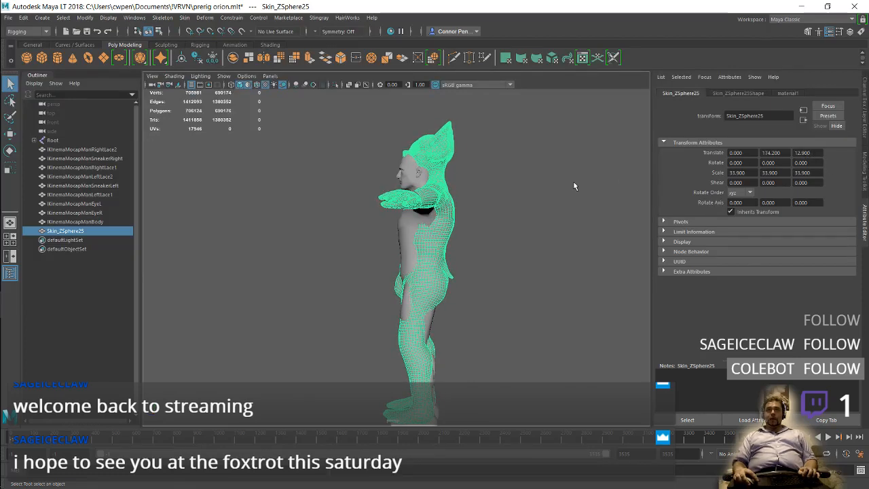
alt+drag(573, 181, 468, 215)
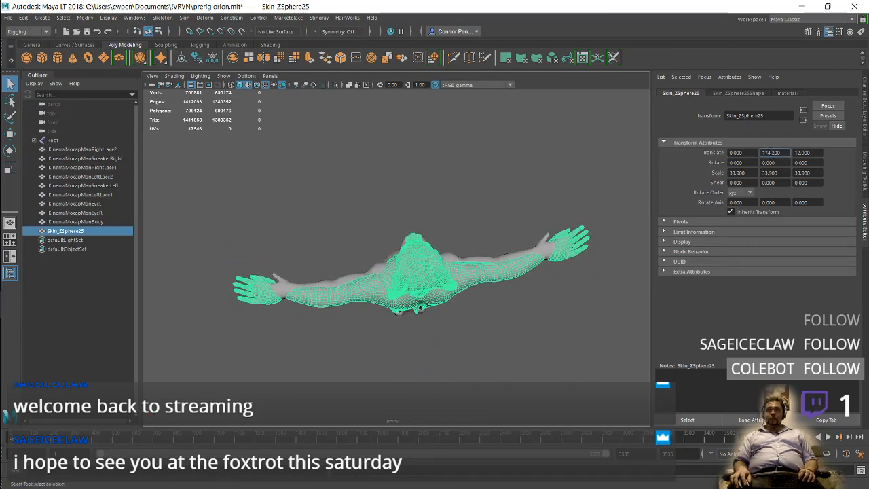
mouse_move(779, 154)
ctrl+mouse_down()
mouse_move(760, 154)
mouse_move(824, 155)
mouse_move(769, 152)
mouse_move(802, 152)
mouse_move(781, 151)
ctrl+mouse_up()
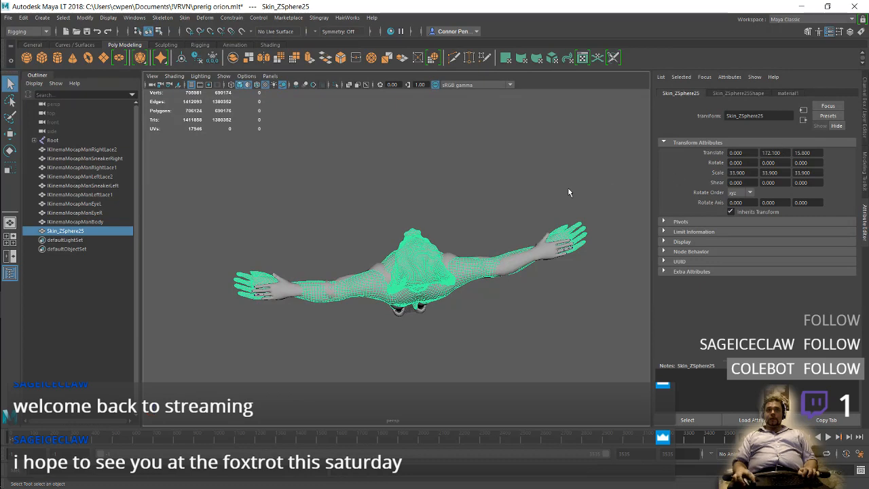
alt+drag(570, 190, 602, 175)
alt+drag(536, 215, 549, 230)
alt+middle_drag(509, 270, 491, 264)
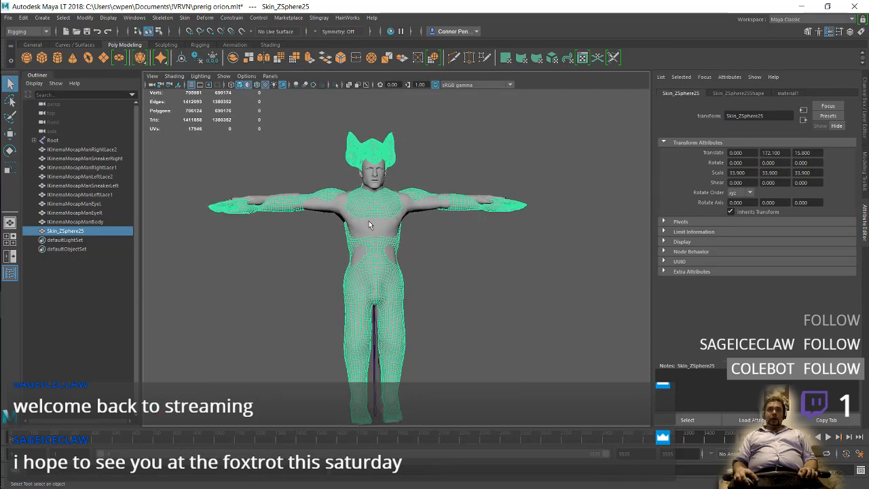
- Freeze the transformations of the Skin_ZSphere25 mesh and save the scene
click(85, 18)
click(115, 59)
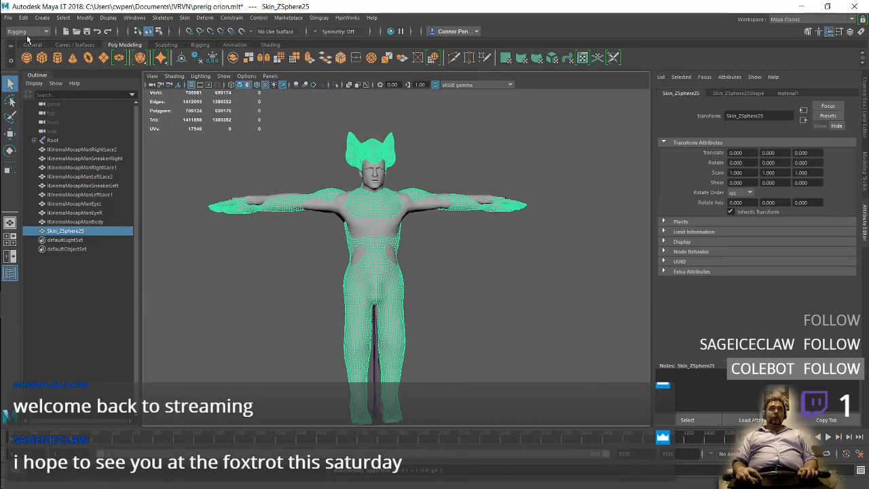
click(10, 18)
click(31, 54)
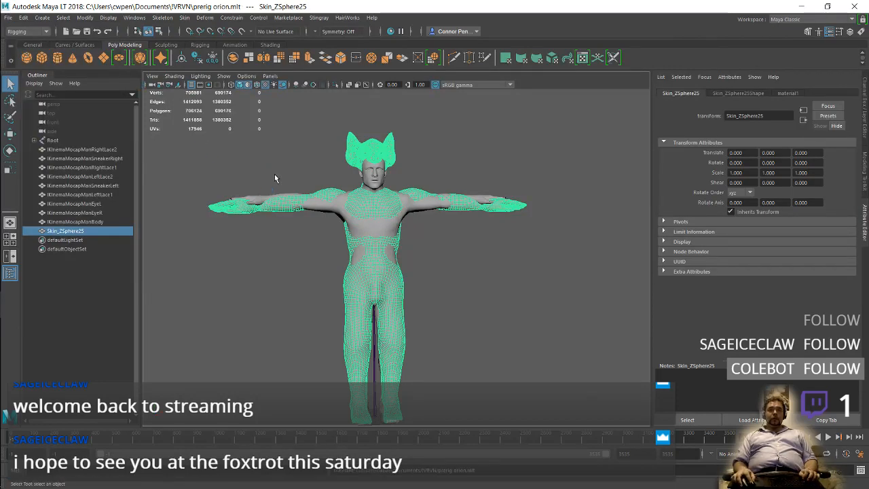
- Substitute the skinned geometry of IKinemaMocapManBody with the Skin_ZSphere25 mesh and inspect the character
alt+drag(274, 174, 330, 206)
click(332, 207)
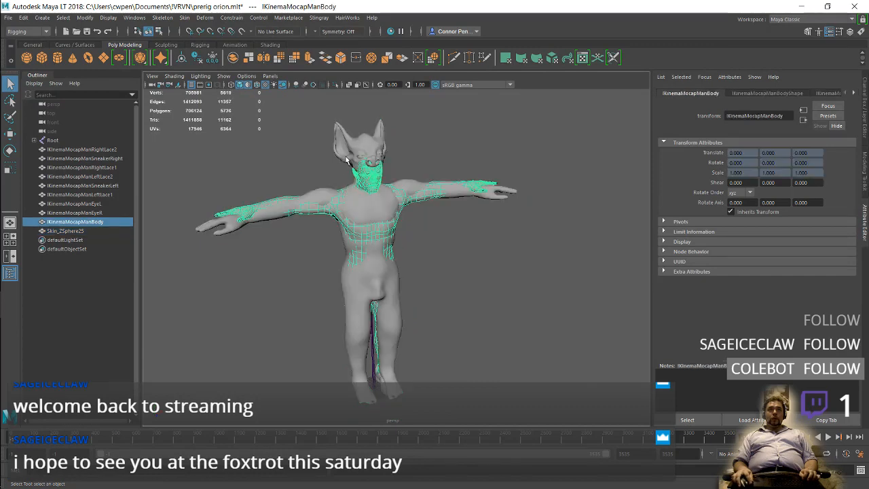
shift+click(341, 158)
click(184, 17)
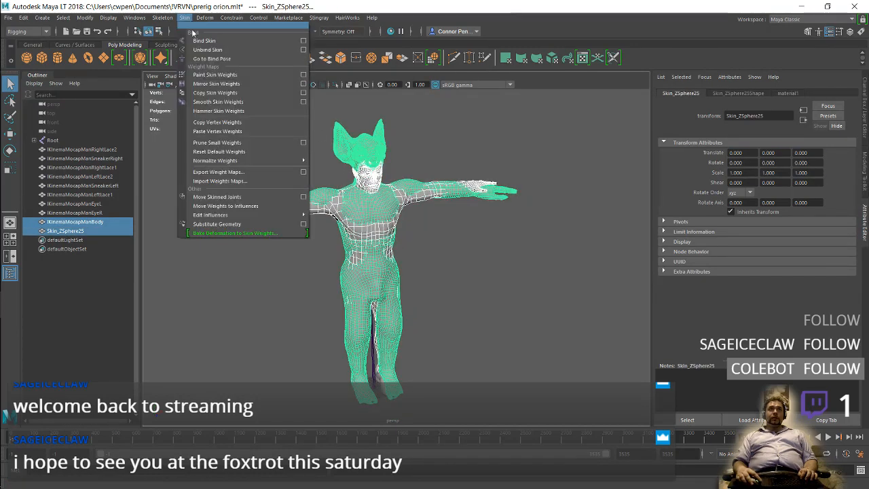
click(236, 224)
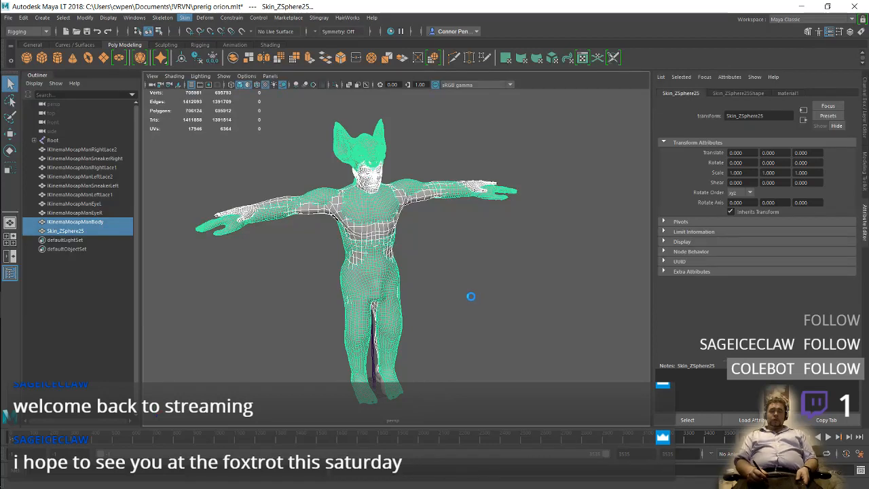
click(468, 261)
mouse_move(461, 236)
alt+mouse_down()
mouse_move(481, 257)
mouse_move(442, 263)
mouse_move(364, 304)
mouse_move(379, 289)
mouse_move(536, 298)
mouse_move(549, 325)
mouse_move(513, 441)
mouse_move(509, 299)
mouse_move(539, 311)
alt+mouse_up()
scroll(379, 289, up, 3)
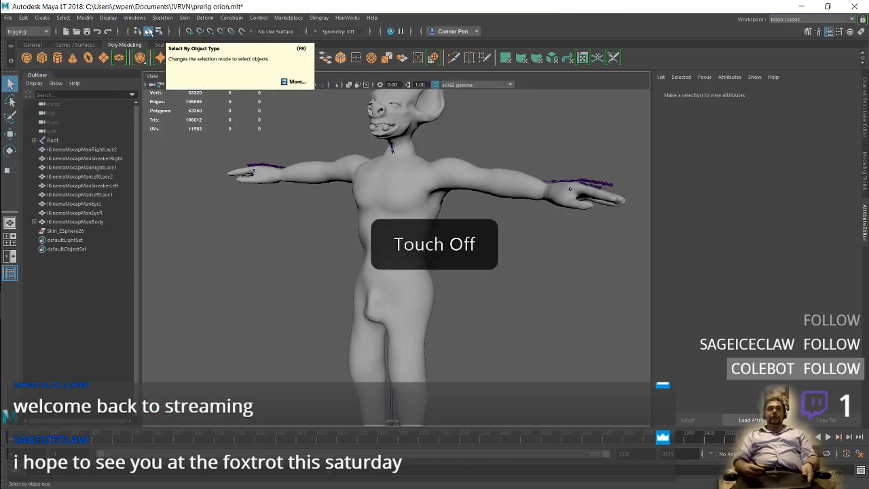
- Activate Paint Skin Weights on the IKinemaMocapManBody mesh, toggle the default material display, and save the scene
click(184, 18)
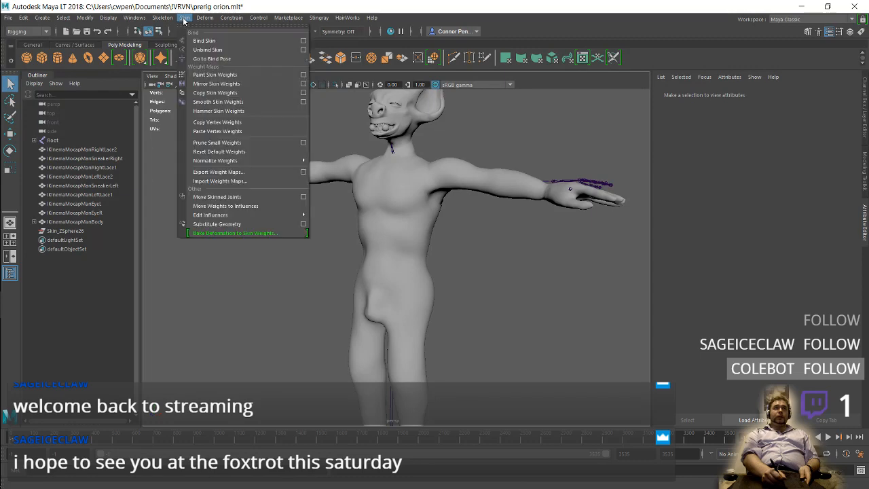
click(224, 74)
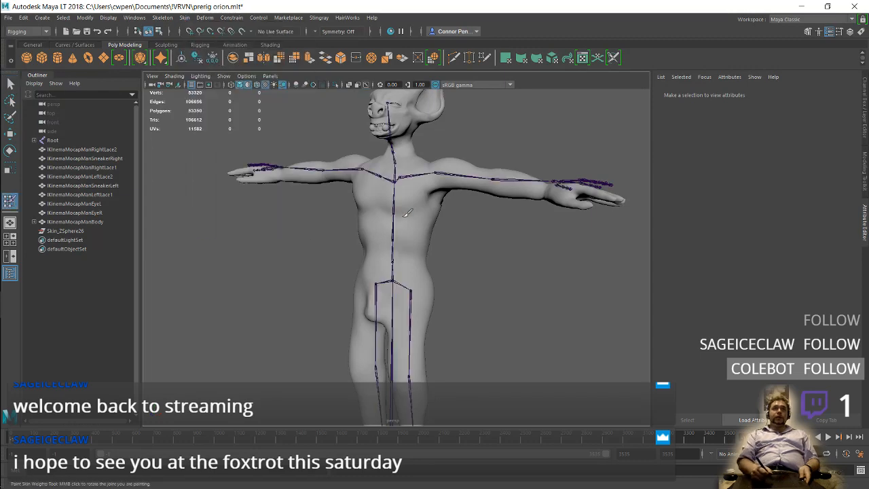
click(87, 222)
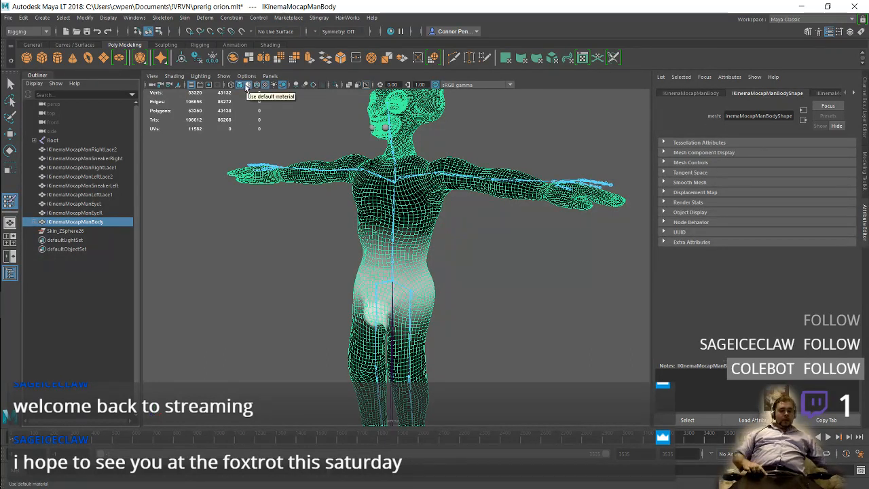
click(246, 87)
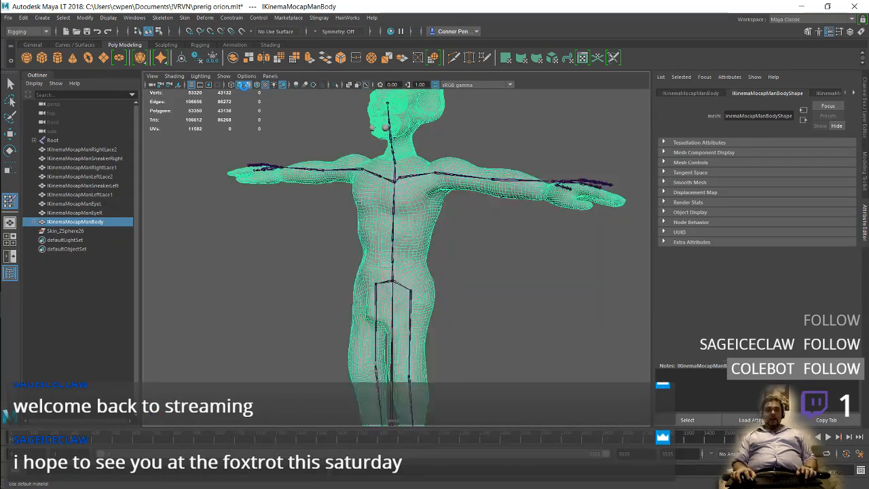
key(ctrl+s)
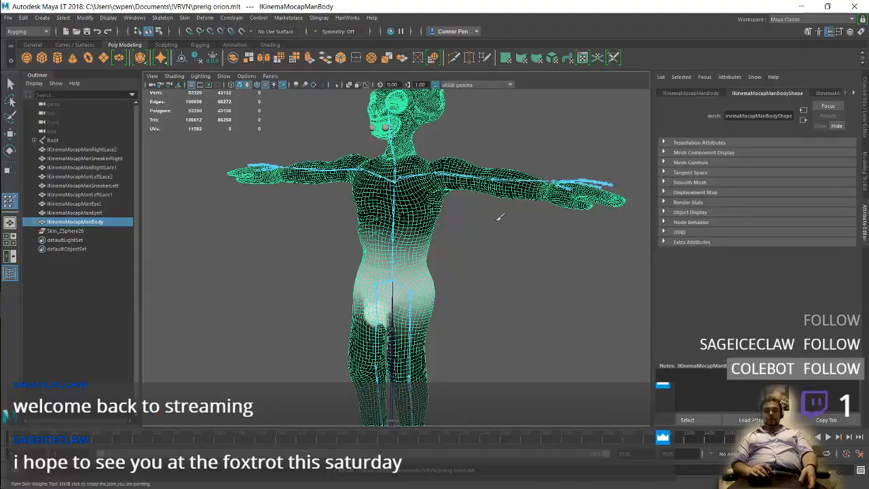
- Open the Paint Skin Weights tool settings, dock them above the Attribute Editor, and enlarge the influence list to browse the joints
mouse_move(500, 216)
alt+mouse_down()
mouse_move(407, 216)
mouse_move(500, 217)
alt+mouse_up()
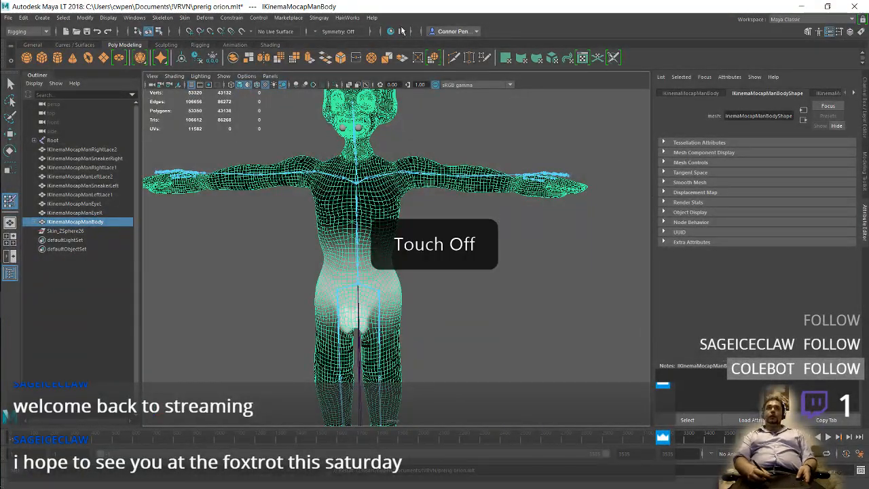
click(186, 19)
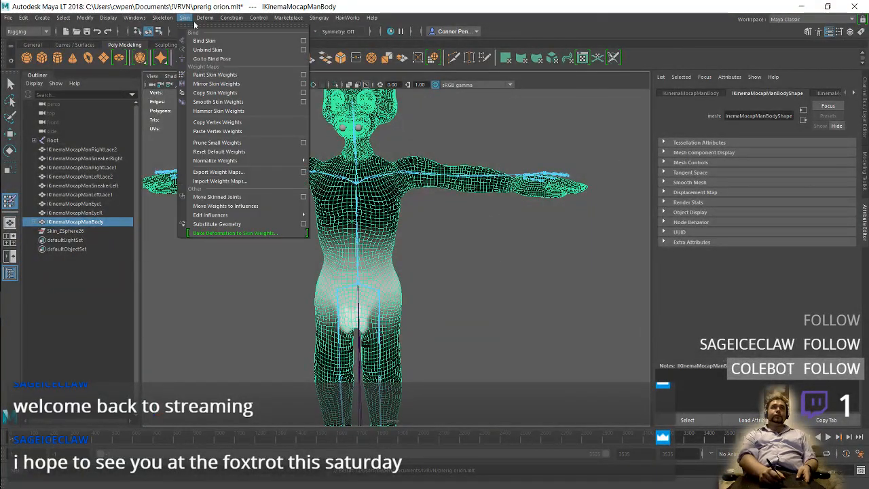
click(225, 75)
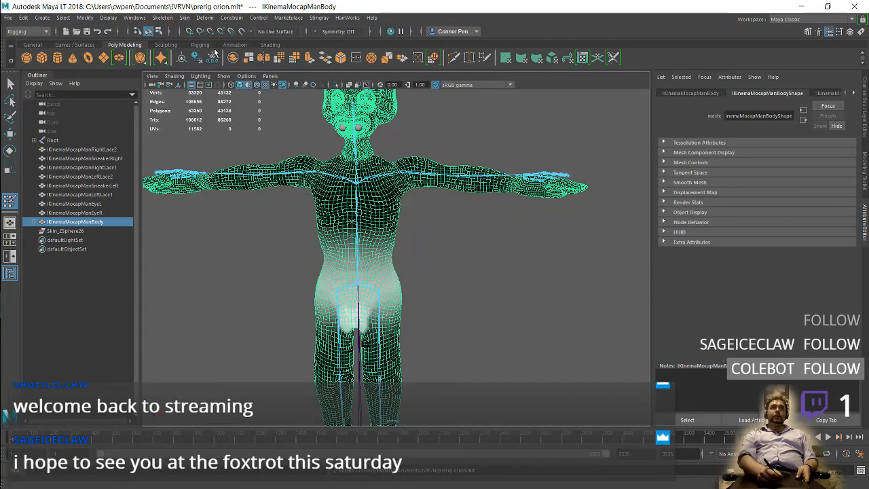
click(163, 18)
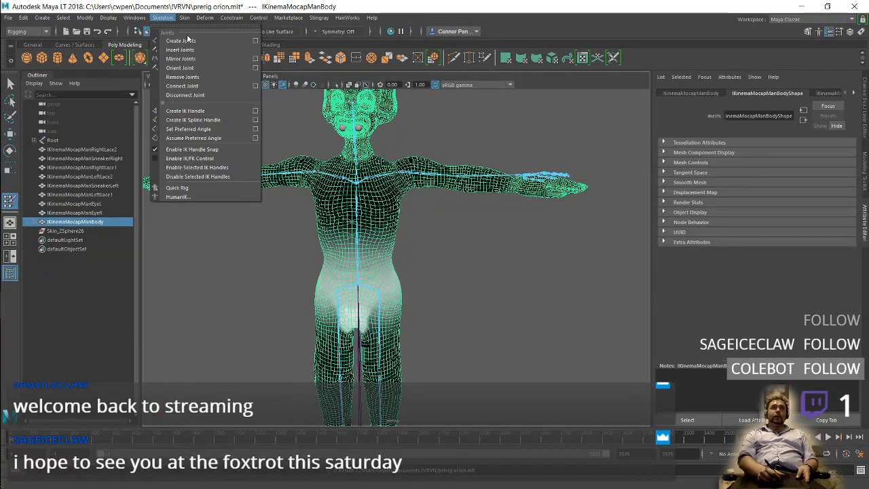
mouse_move(184, 17)
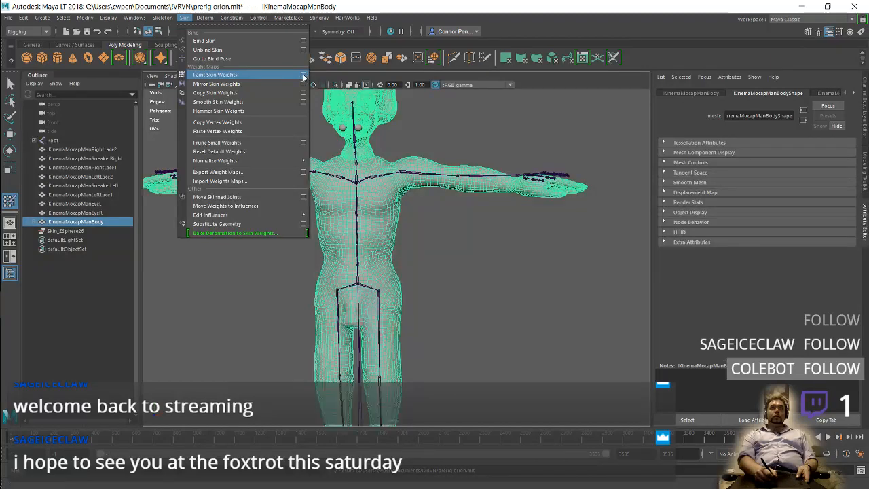
click(303, 75)
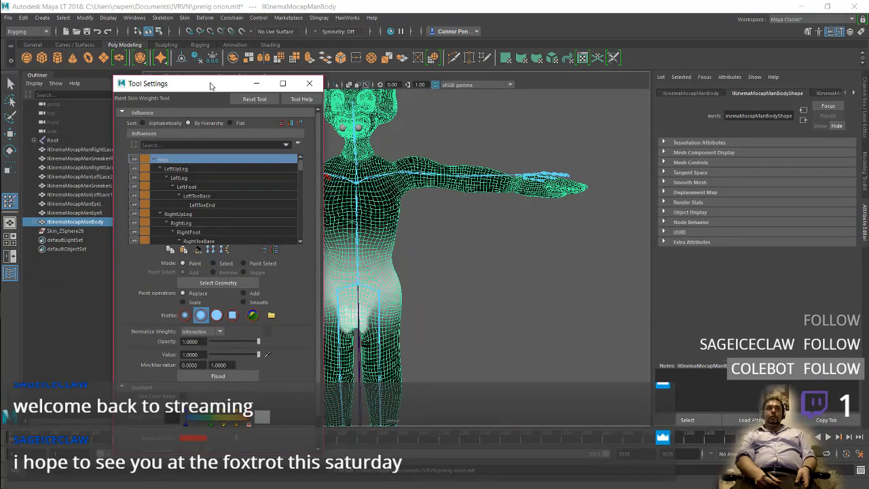
drag(211, 85, 746, 75)
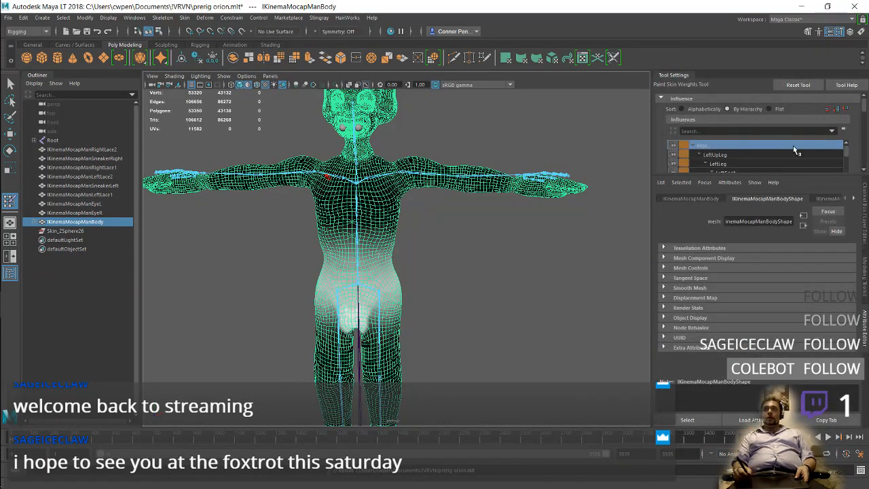
drag(800, 175, 800, 234)
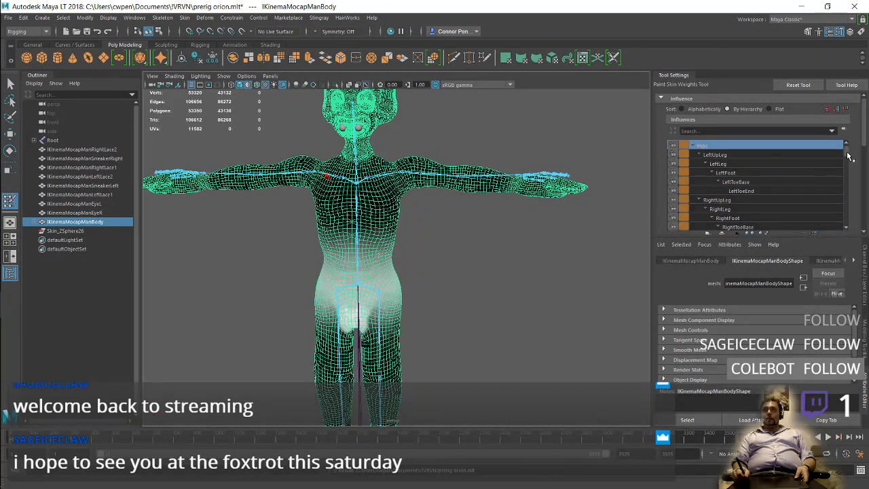
drag(846, 154, 845, 198)
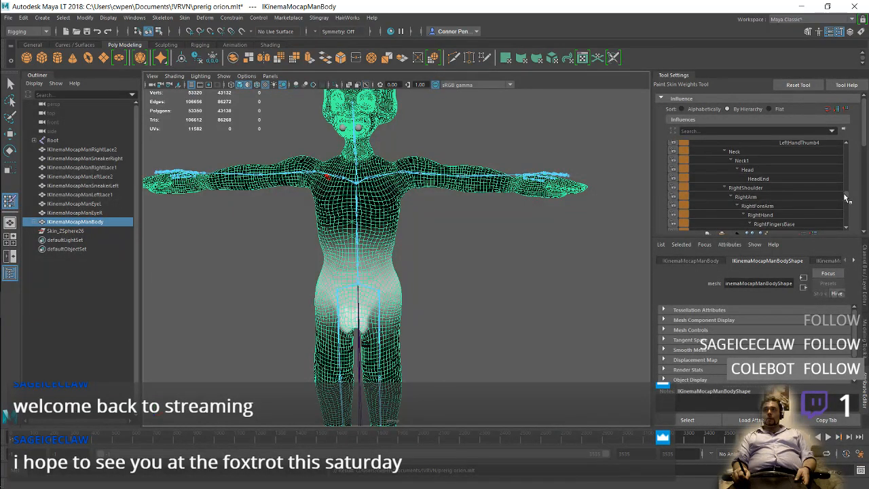
- Inspect the skin weight influence of the RightArm, RightForeArm and RightHand joints on the body mesh
click(802, 197)
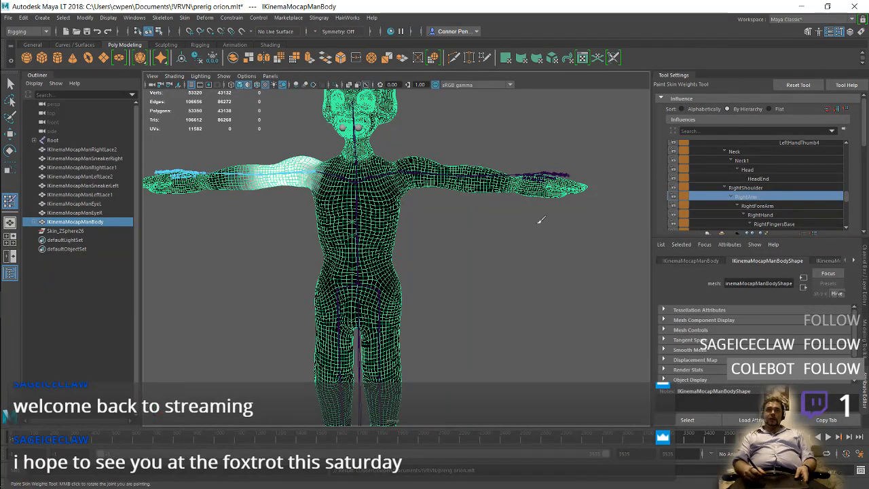
click(756, 206)
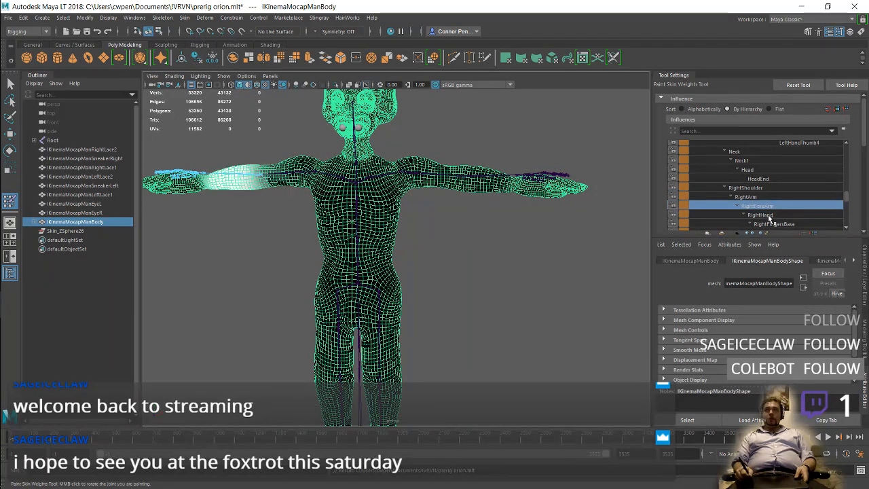
click(768, 215)
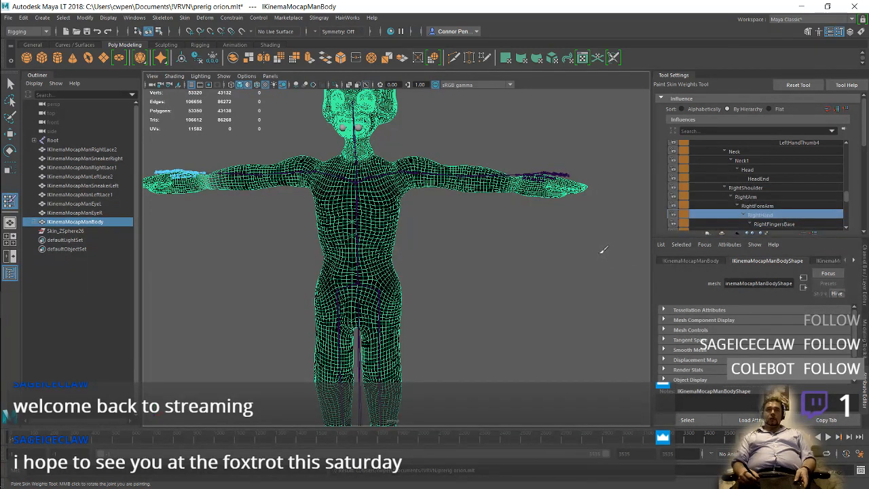
shift+right_drag(504, 254, 527, 264)
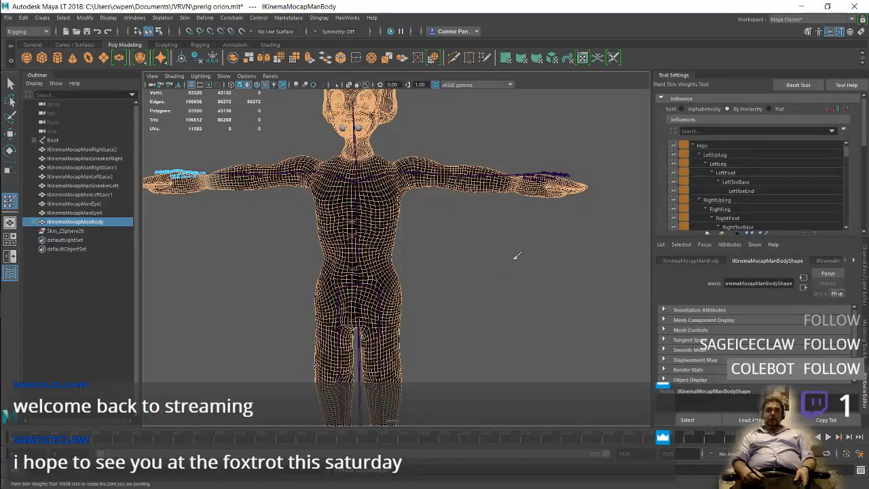
scroll(563, 297, up, 2)
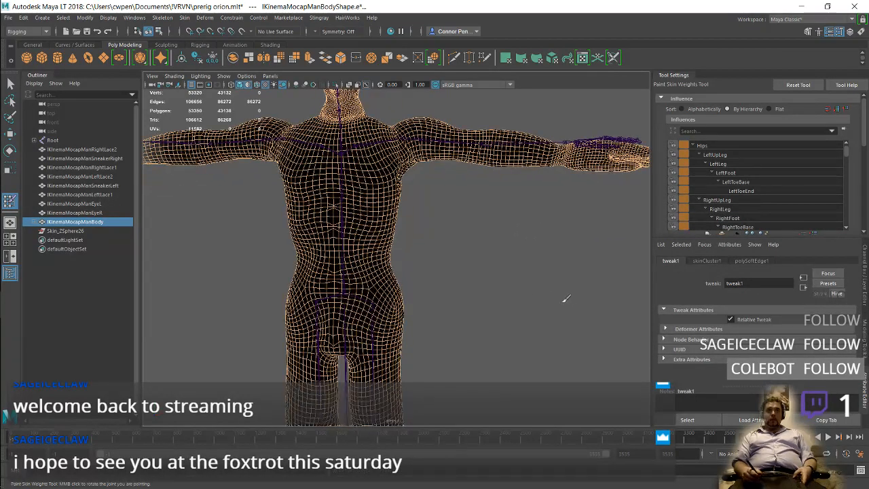
scroll(473, 266, up, 3)
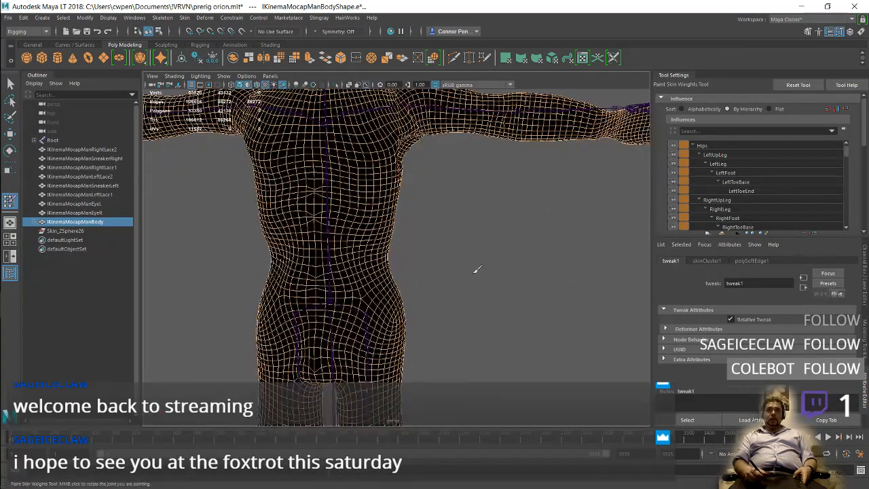
scroll(462, 221, down, 3)
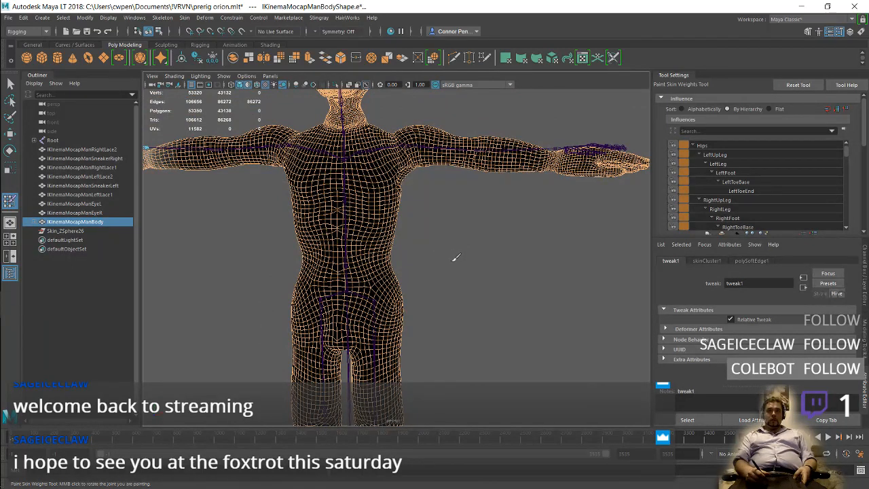
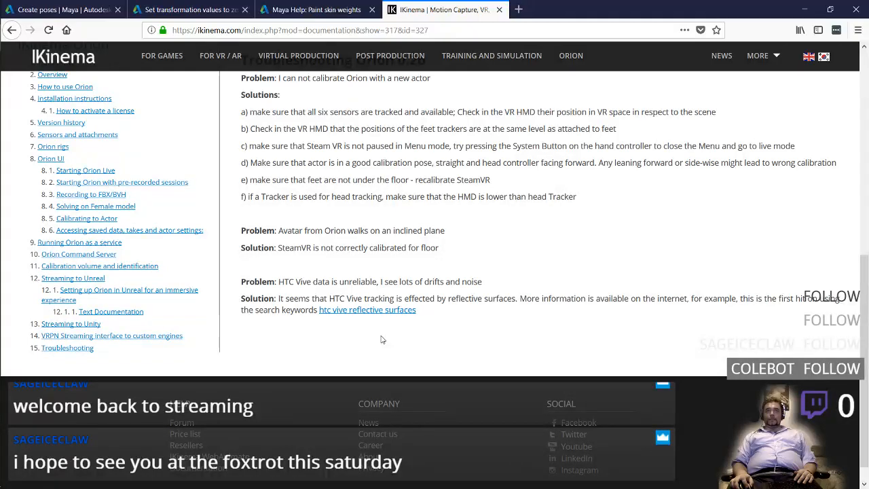
- Look over the Troubleshooting page of the IKinema Orion documentation and switch back to Maya LT
scroll(382, 339, up, 2)
scroll(380, 339, up, 2)
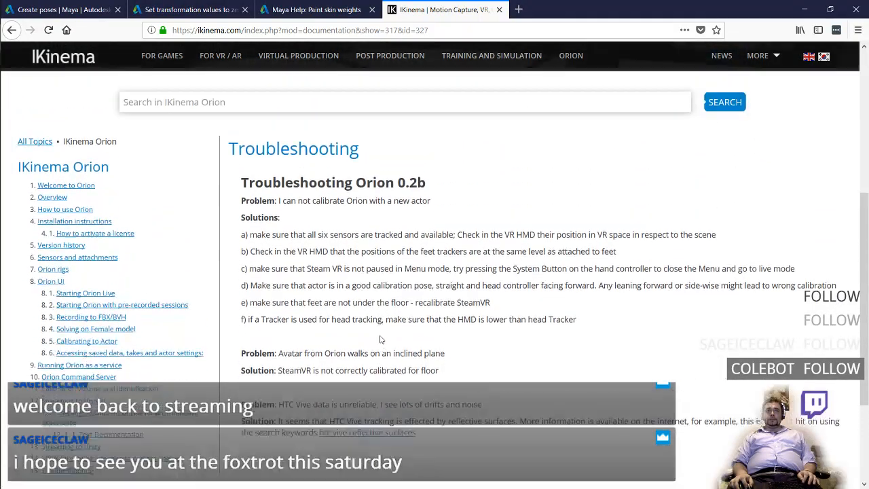
key(alt+Tab)
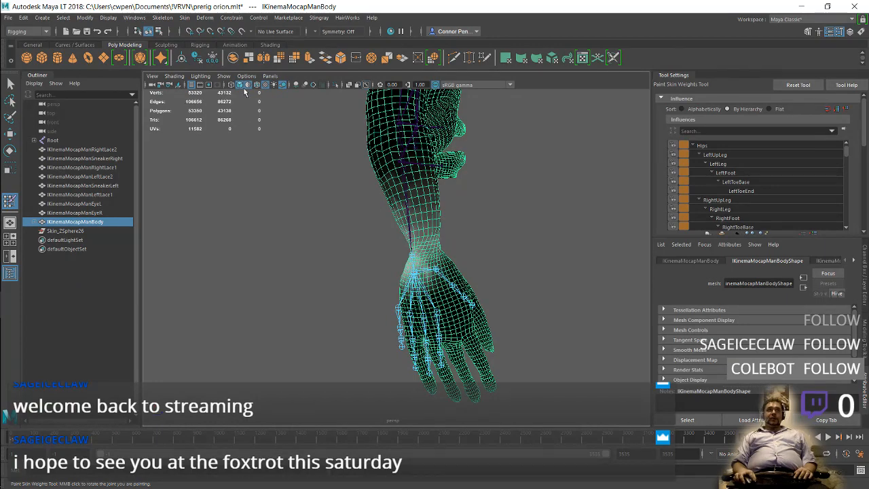
- Check the finger joints against the hand and undo back to before the skin geometry was substituted with Skin_ZSphere25
mouse_move(500, 265)
alt+mouse_down()
mouse_move(505, 258)
mouse_move(456, 266)
alt+mouse_up()
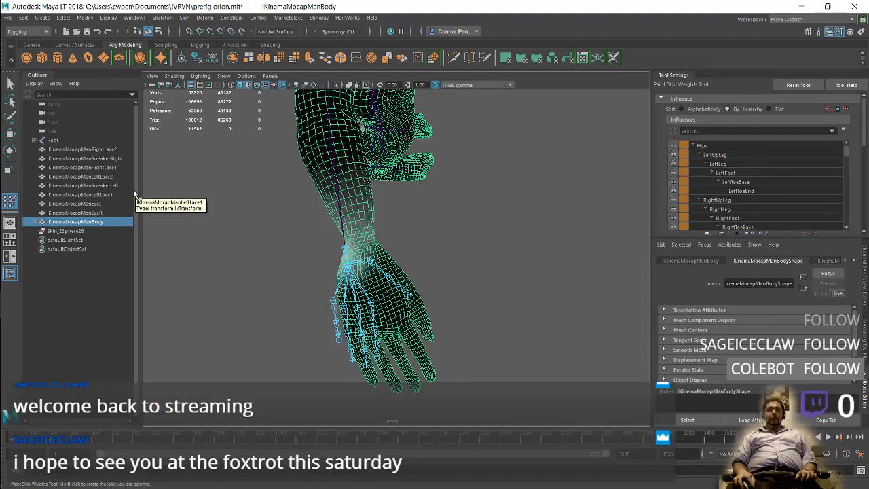
click(197, 208)
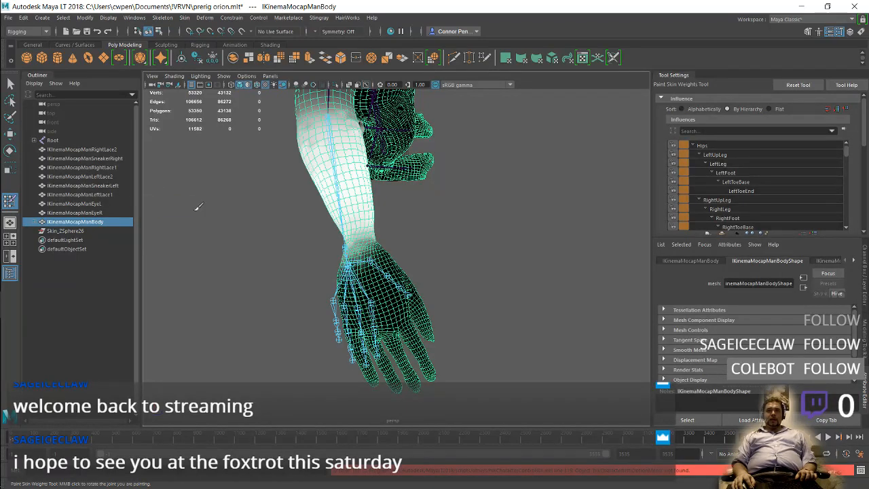
key(ctrl+z)
key(ctrl+z)
key(ctrl+z)
key(ctrl+z)
key(ctrl+z)
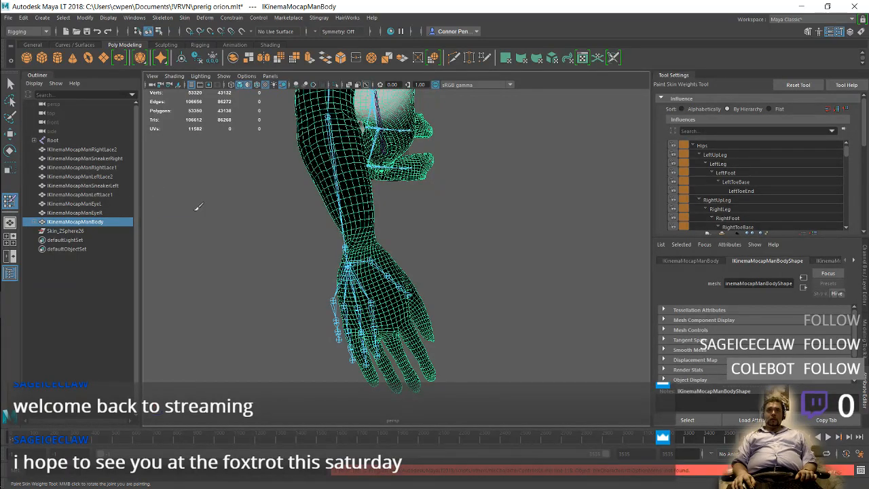
key(ctrl+z)
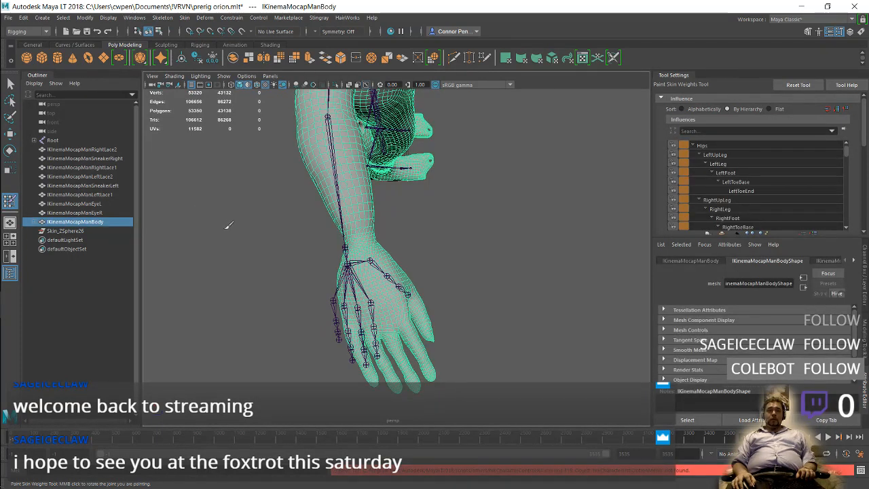
key(ctrl+z)
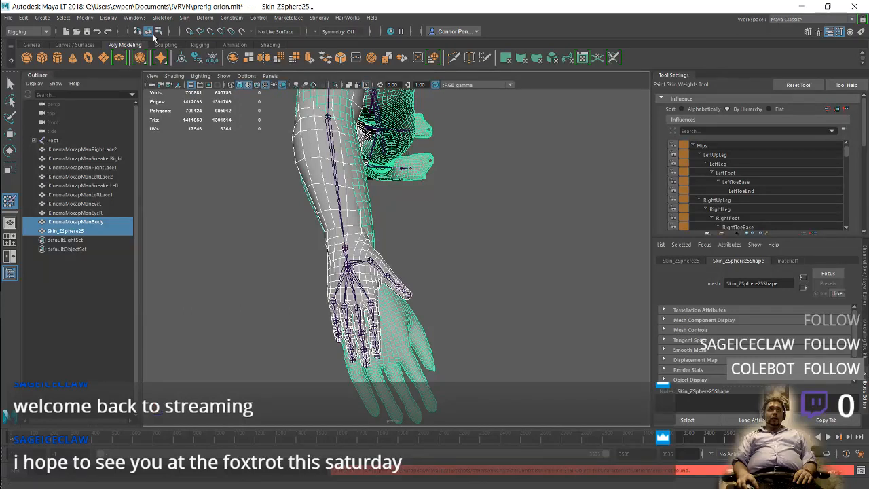
- Move the RightFingersBase joint toward the bat character's right hand, to about -9.1 in X and 3.1 in Z
key(w)
key(q)
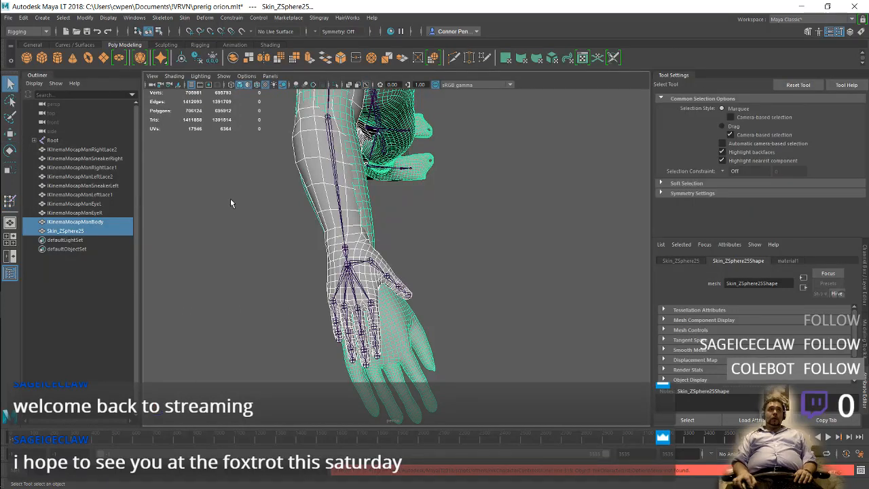
click(349, 264)
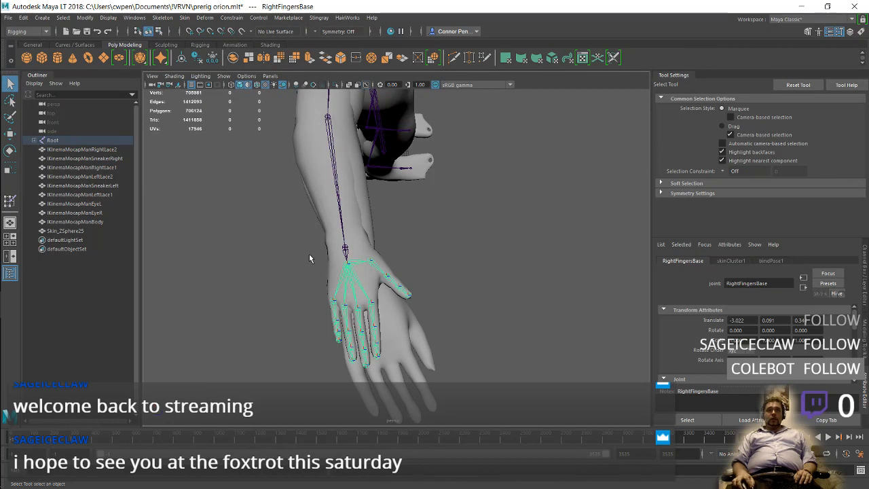
key(w)
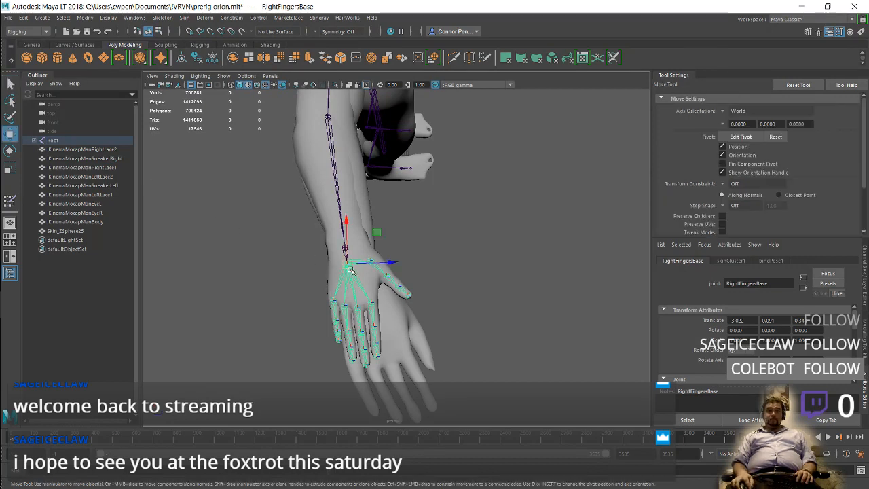
drag(365, 267, 384, 270)
alt+drag(449, 274, 440, 296)
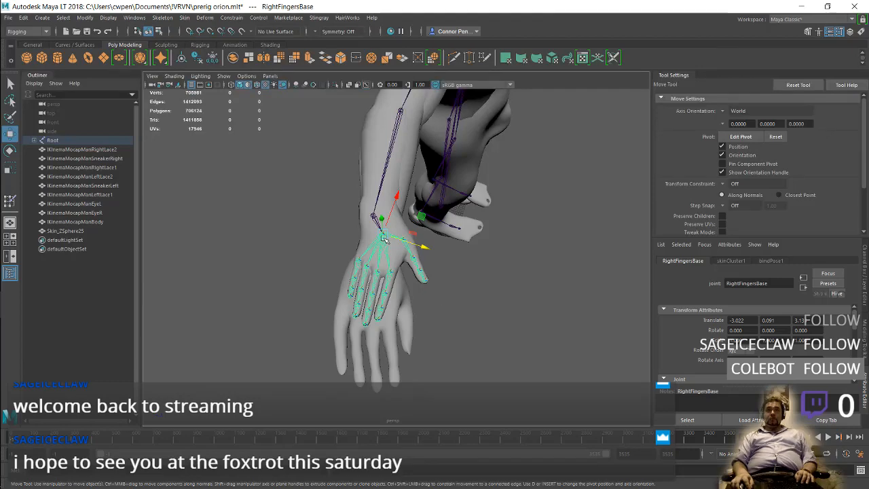
middle_drag(397, 198, 388, 225)
drag(389, 226, 390, 222)
alt+drag(434, 281, 439, 232)
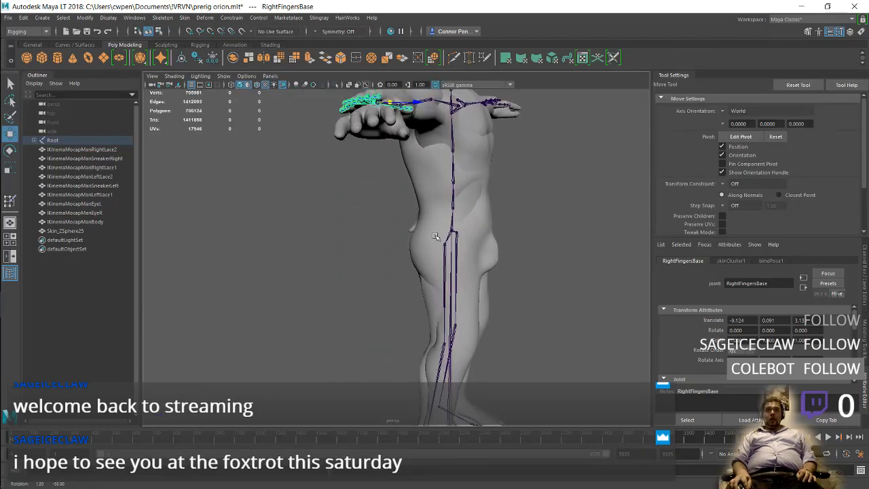
alt+middle_drag(439, 232, 438, 296)
alt+drag(440, 296, 391, 334)
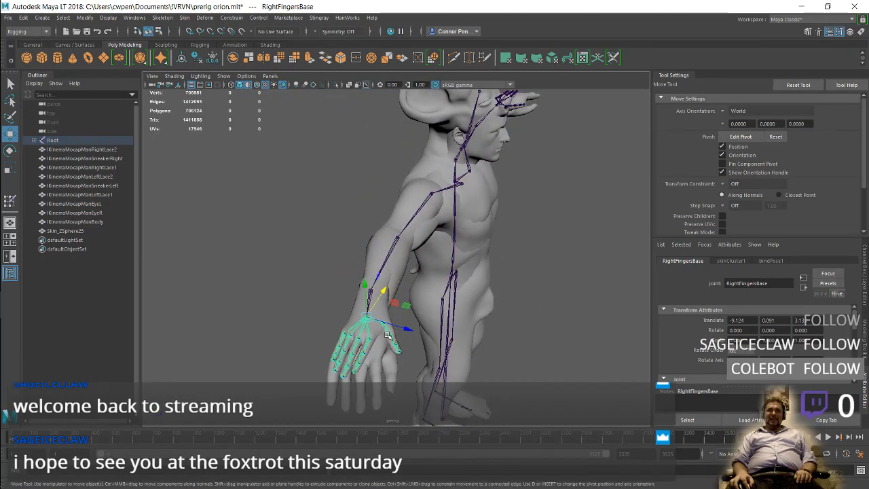
- Rotate the RightFingersBase joint to about 10.1 degrees in Y to follow the character's hand
key(e)
key(r)
key(e)
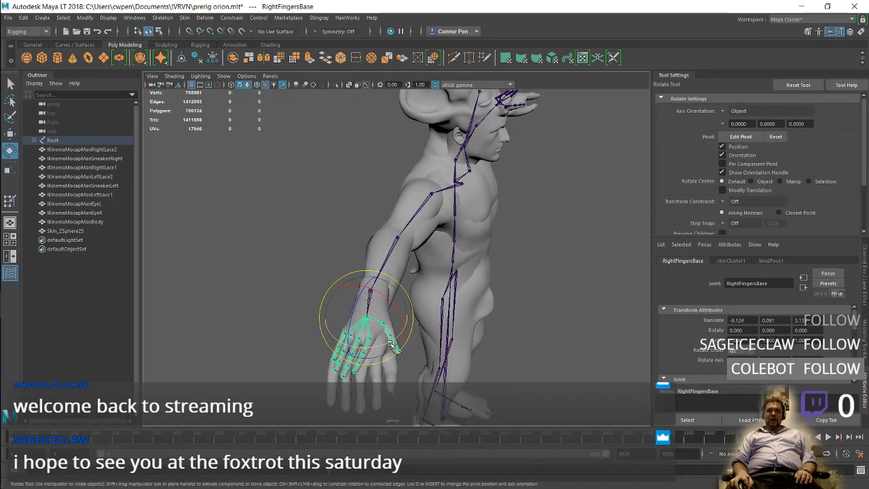
drag(391, 344, 452, 351)
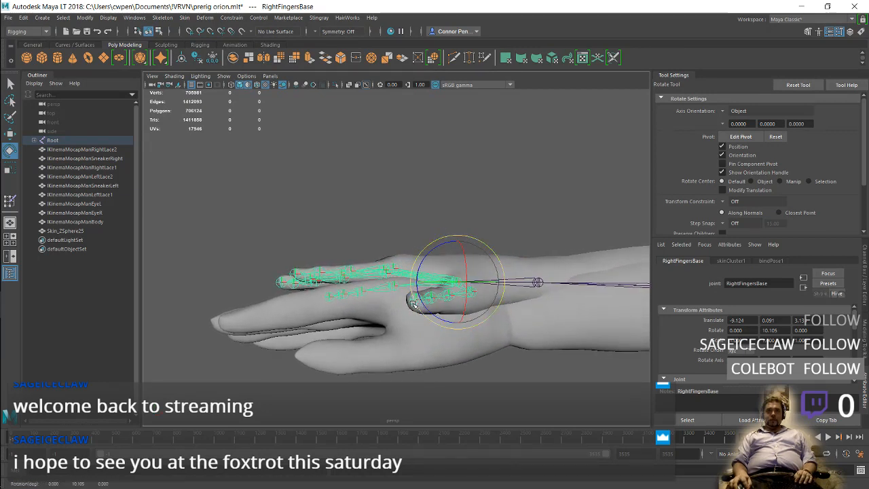
- Reveal RightFingersBase in the Outliner, widen the Outliner, and expand the joint to list its finger joints
right_click(47, 143)
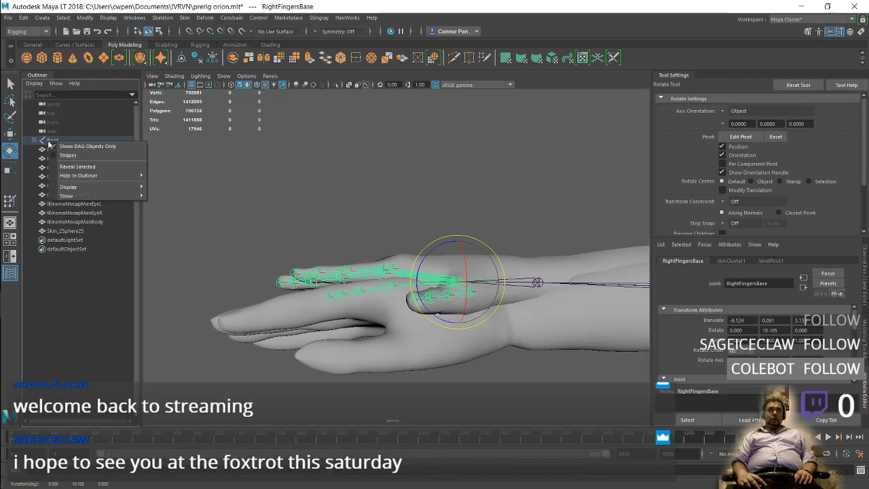
click(77, 166)
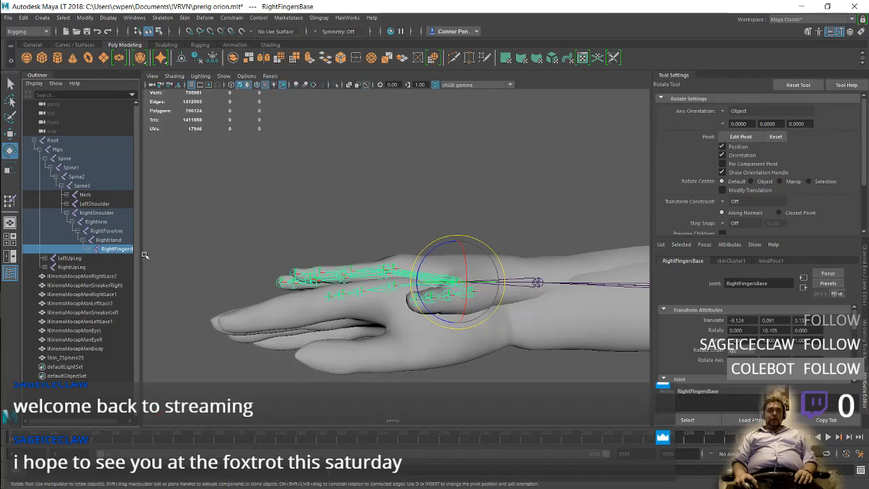
drag(142, 255, 178, 255)
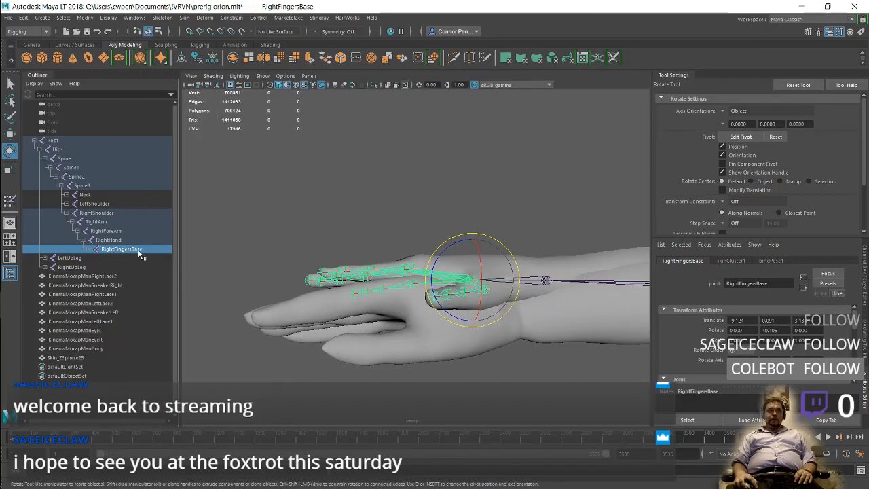
click(88, 249)
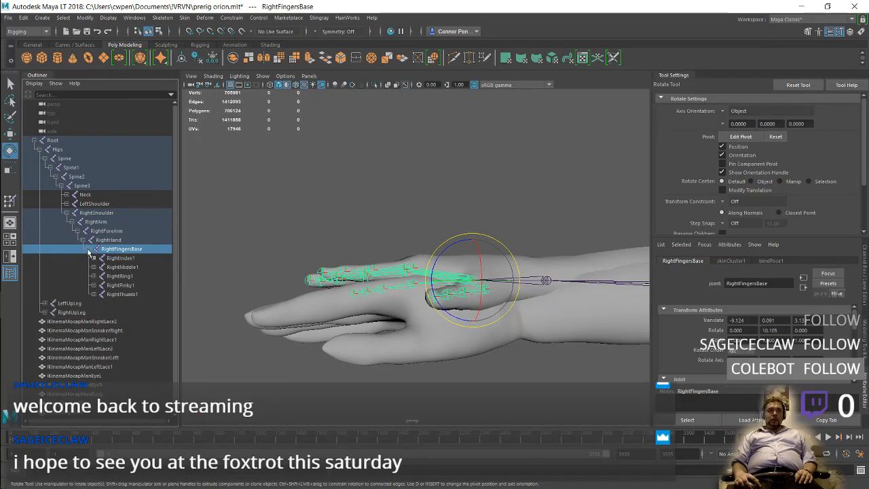
- Move the RightThumb1 joint down toward the character's thumb, to about -4.9 in Y
click(124, 294)
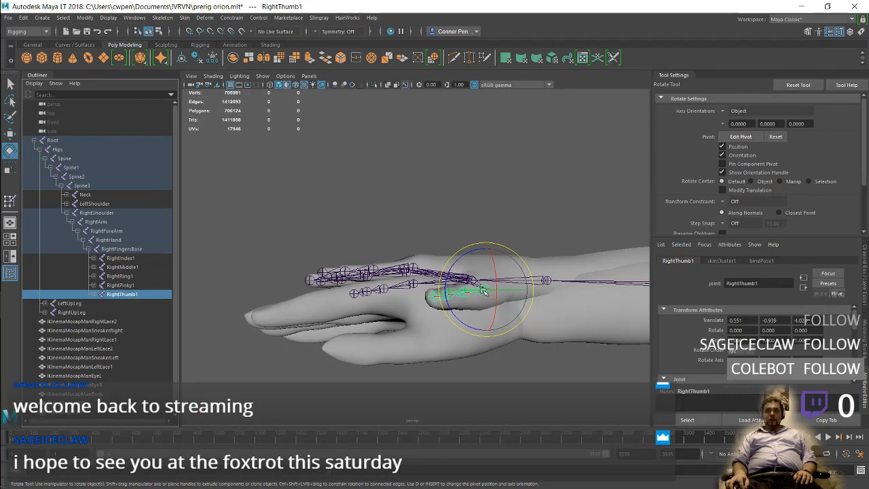
key(w)
drag(492, 260, 476, 287)
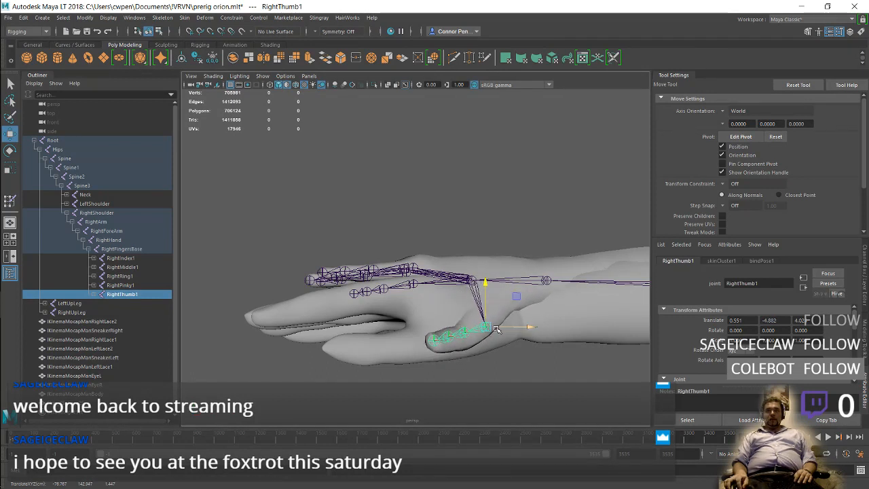
drag(508, 328, 490, 331)
- Undo the thumb joint move and the RightFingersBase rotation and moves
key(ctrl+z)
key(ctrl+z)
key(ctrl+z)
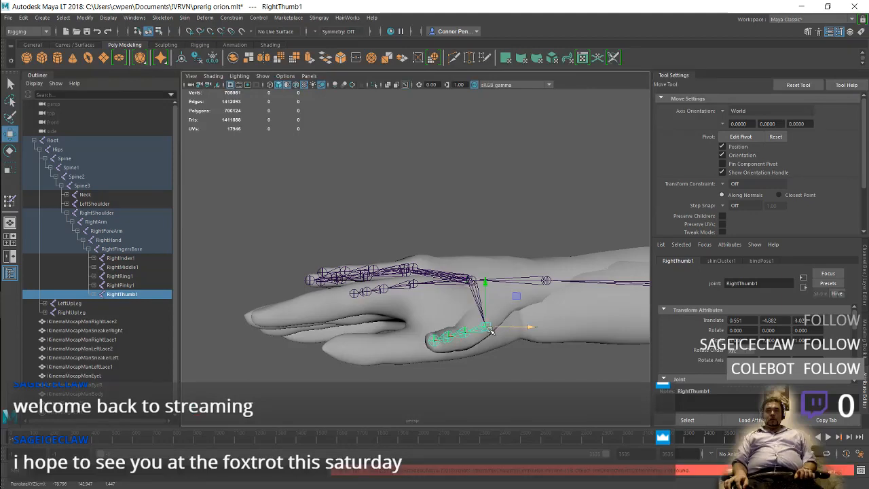
alt+middle_drag(529, 329, 394, 314)
alt+middle_drag(563, 323, 339, 291)
alt+middle_drag(563, 297, 363, 276)
alt+middle_drag(543, 280, 411, 265)
alt+right_drag(461, 292, 477, 233)
alt+right_drag(468, 292, 486, 230)
mouse_move(477, 293)
alt+right_down()
mouse_move(499, 233)
mouse_move(480, 261)
mouse_move(479, 248)
alt+right_up()
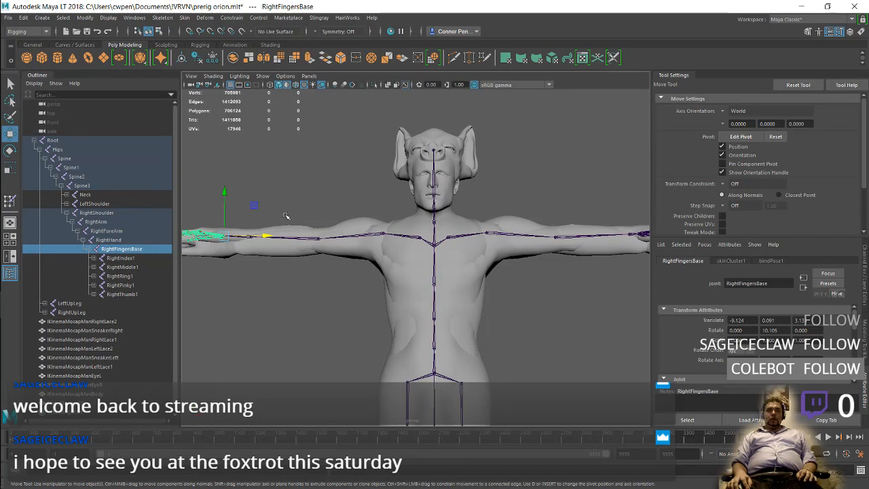
alt+drag(302, 218, 363, 281)
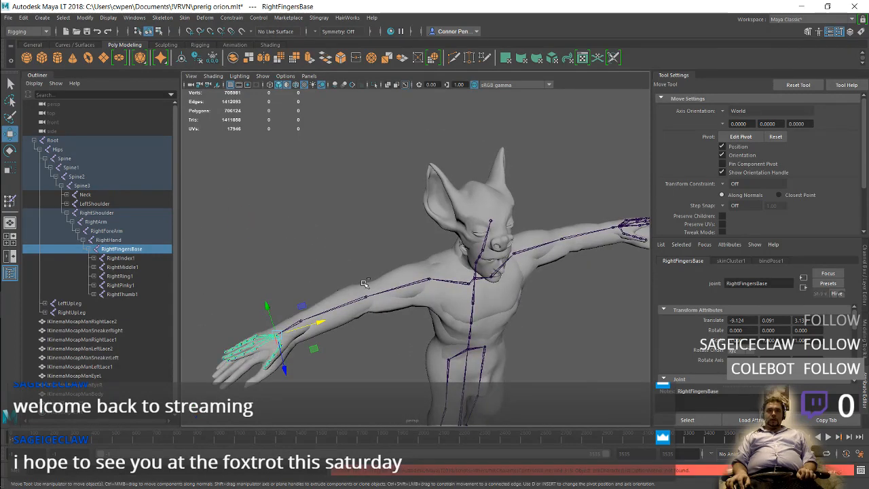
key(ctrl+z)
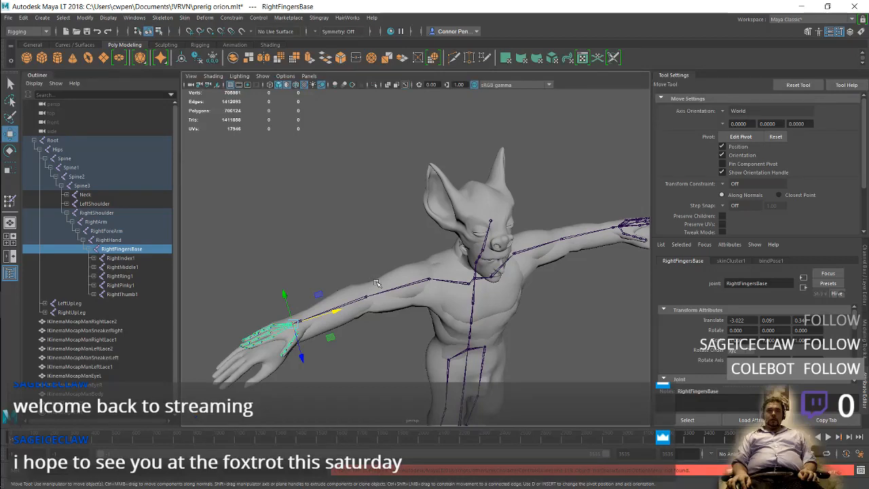
- Select the original IKinemaMocapManBody mesh underneath the bat character
alt+drag(410, 307, 374, 262)
click(452, 268)
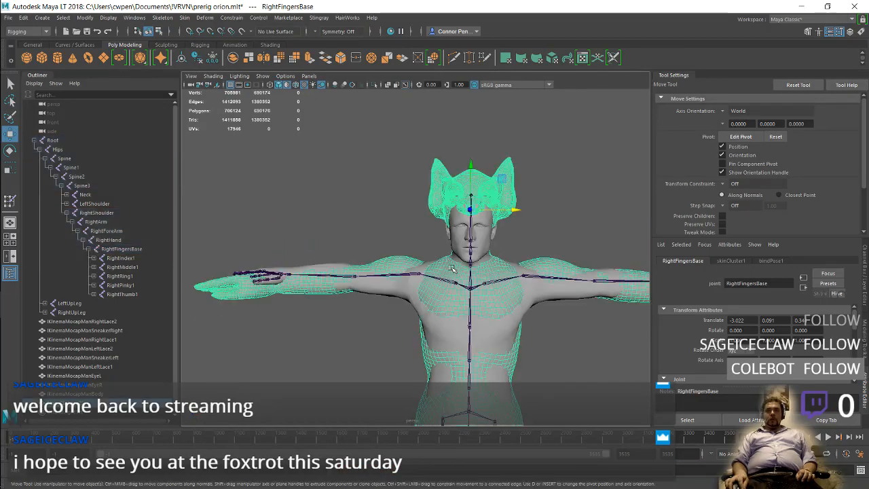
click(442, 329)
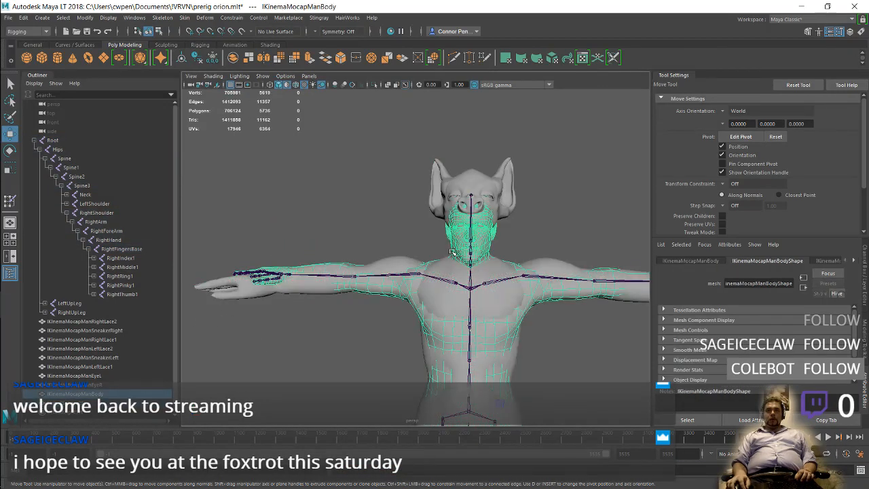
- Delete the original IKinemaMocapManBody mesh, keeping the bat character's skin mesh
shift+click(441, 205)
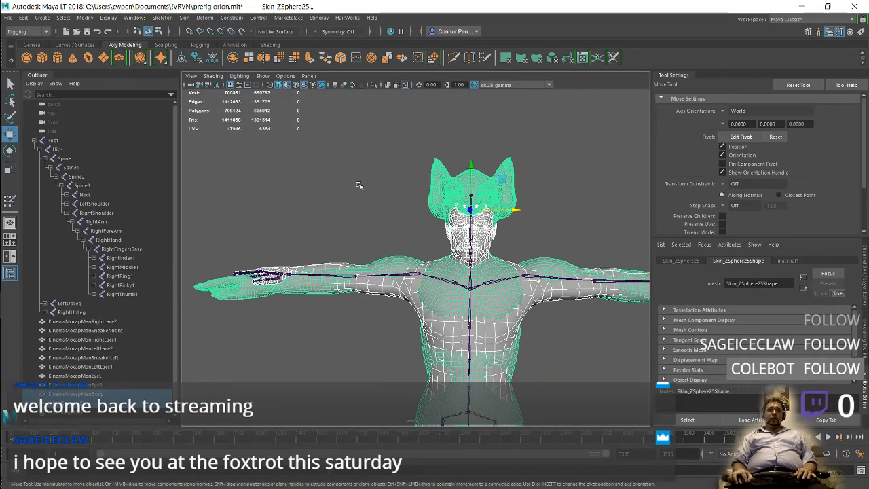
click(378, 221)
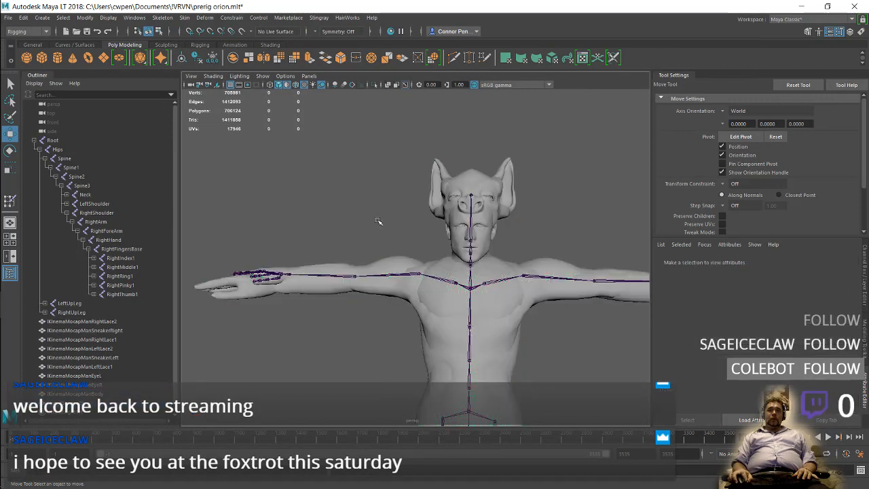
click(405, 292)
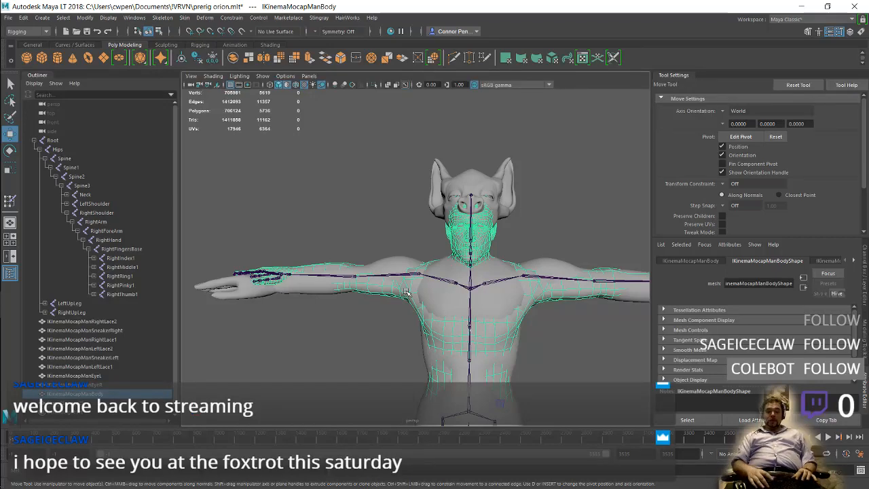
key(Delete)
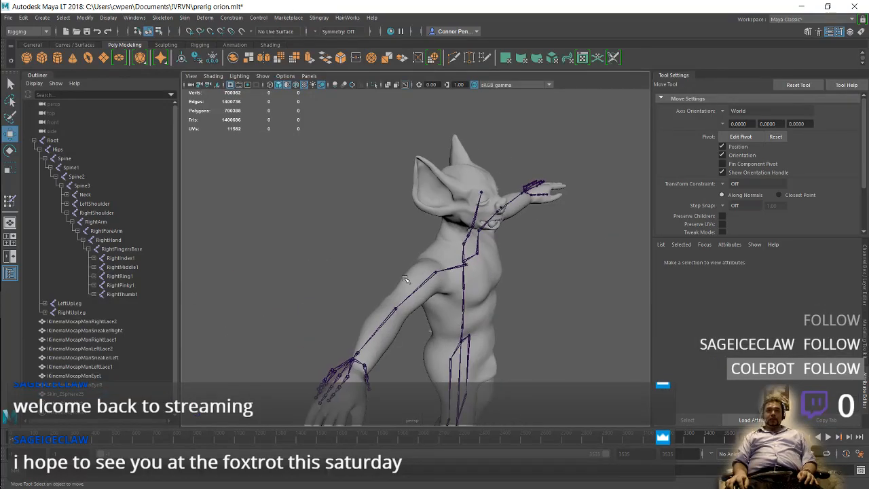
- Move the RightHand joint across the wrist toward the thumb side, to about 4.79 in Translate Z
alt+middle_drag(401, 304, 393, 297)
alt+drag(393, 296, 399, 323)
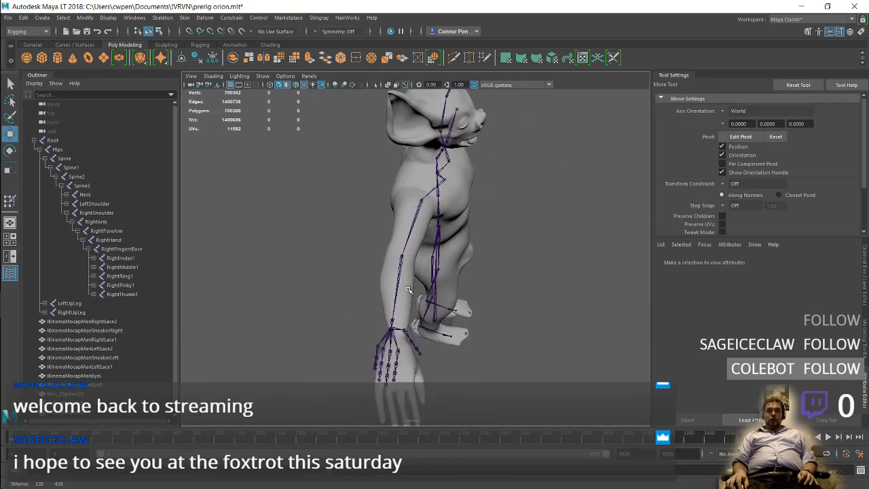
alt+right_drag(399, 323, 403, 349)
alt+middle_drag(403, 349, 398, 291)
alt+right_drag(398, 291, 390, 299)
alt+middle_drag(391, 299, 450, 295)
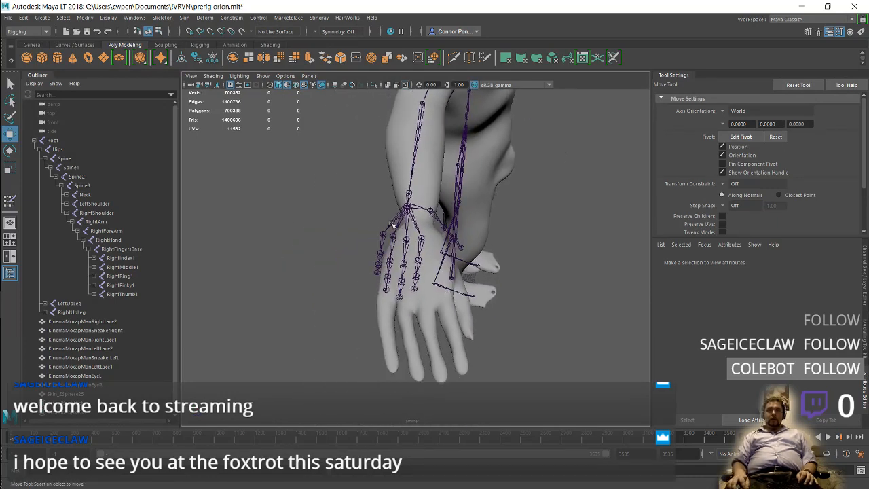
click(116, 242)
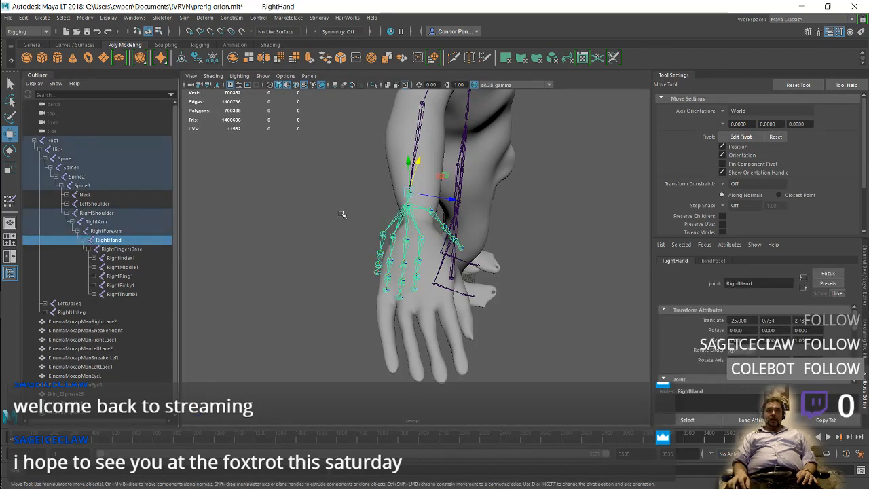
drag(438, 197, 454, 200)
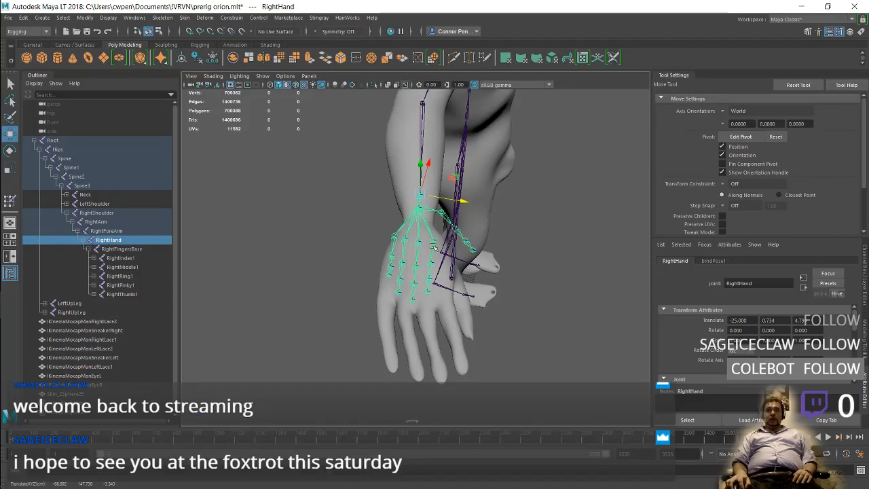
click(160, 250)
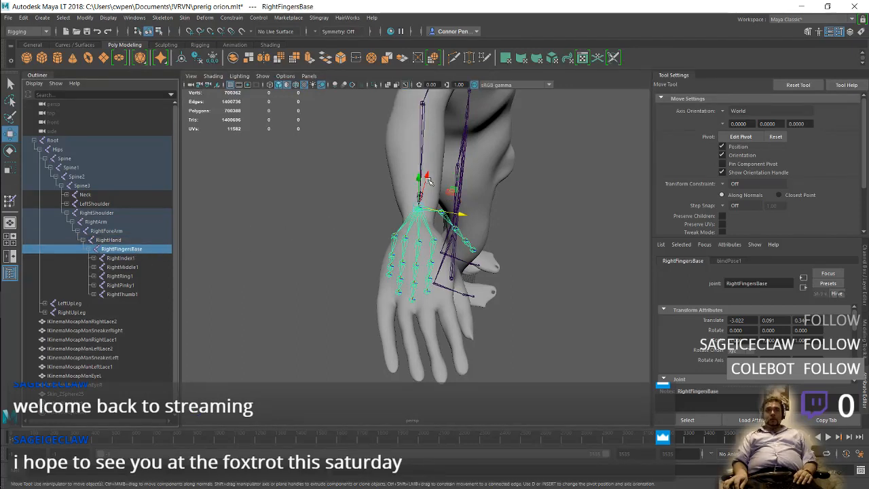
drag(428, 178, 432, 195)
key(ctrl+z)
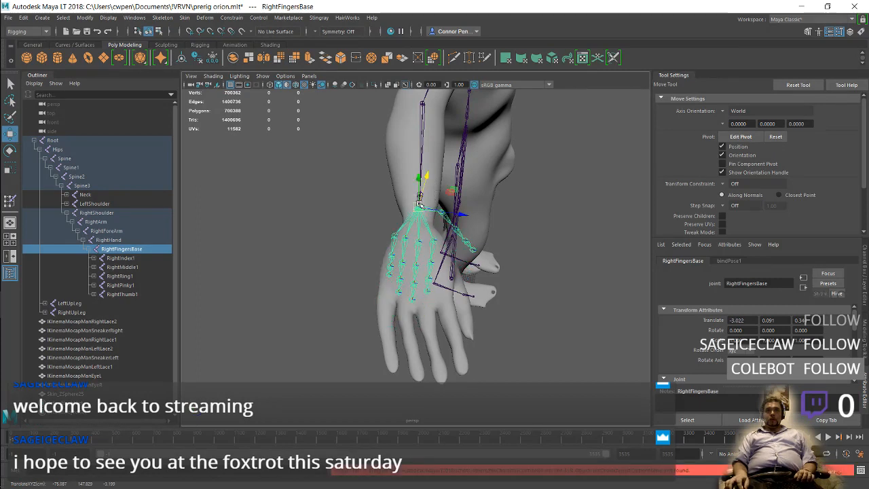
- Move the RightHand joint along the arm to about -32.2 in Translate X and rotate it about 8.95 degrees in Y
alt+drag(451, 223, 439, 224)
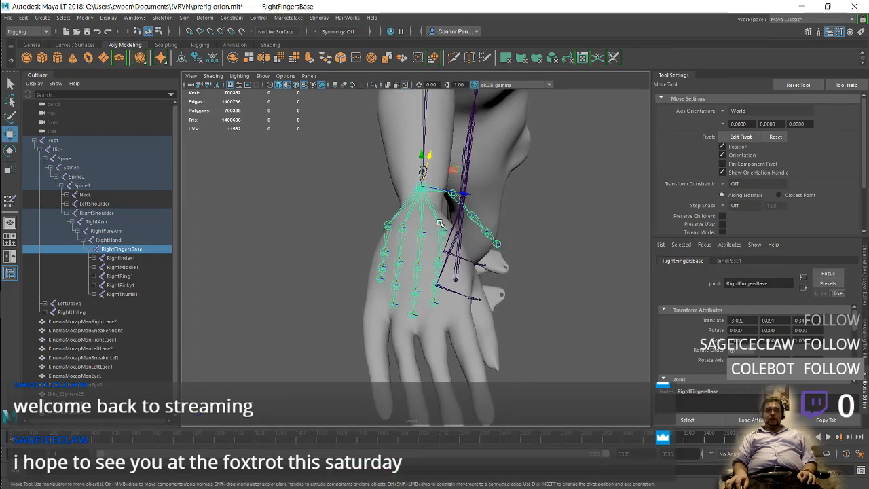
click(123, 240)
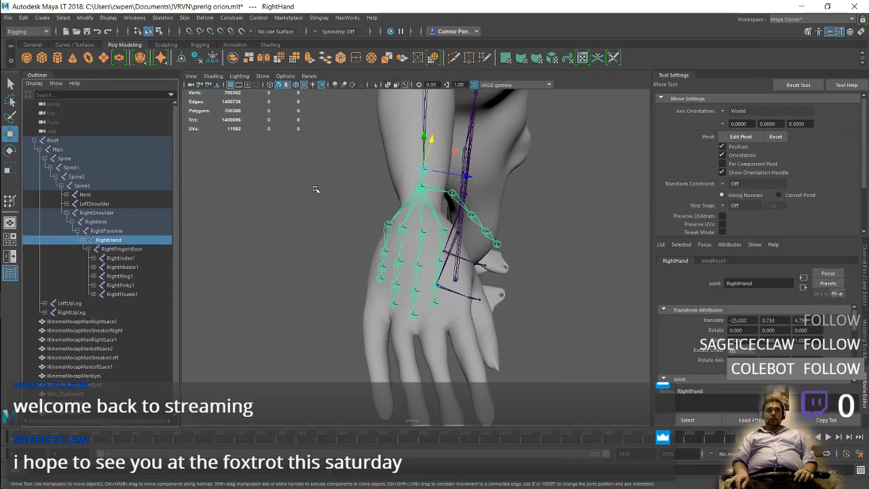
drag(432, 141, 434, 184)
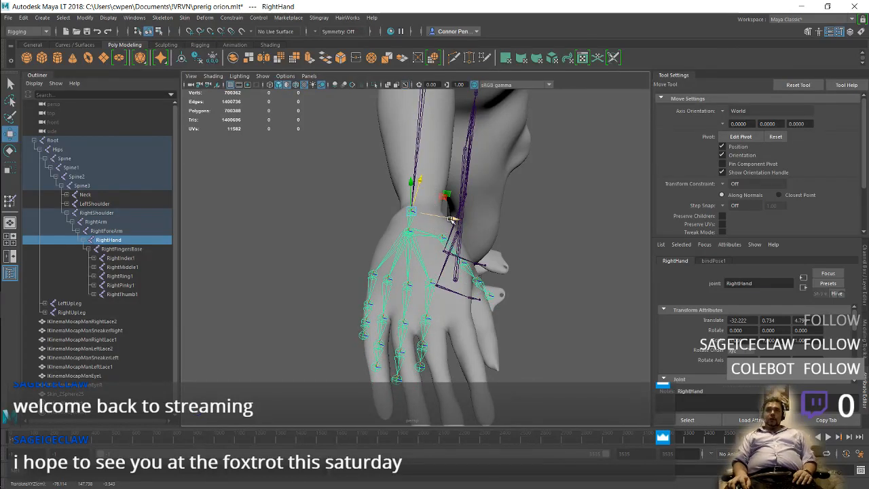
key(e)
key(w)
key(e)
mouse_move(452, 219)
mouse_down()
mouse_move(452, 233)
mouse_move(448, 224)
mouse_up()
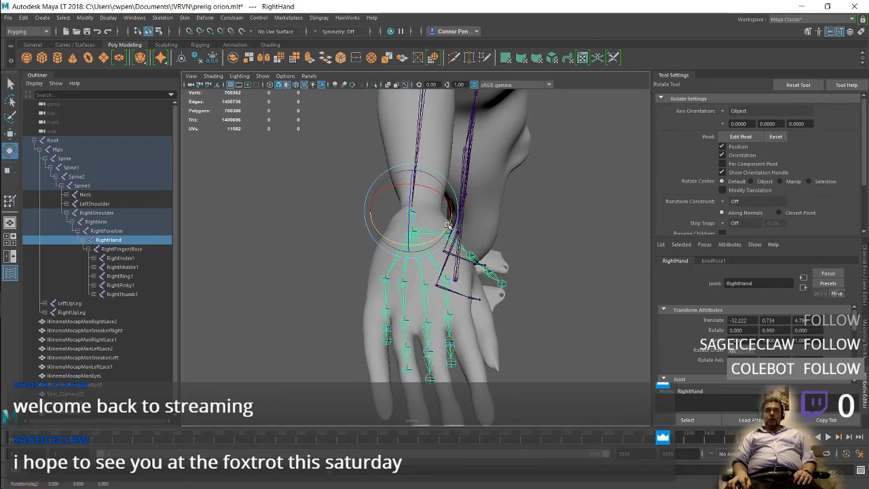
- Select the RightIndex1 joint under RightFingersBase for adjustment in a side view of the hand
alt+drag(442, 261, 386, 231)
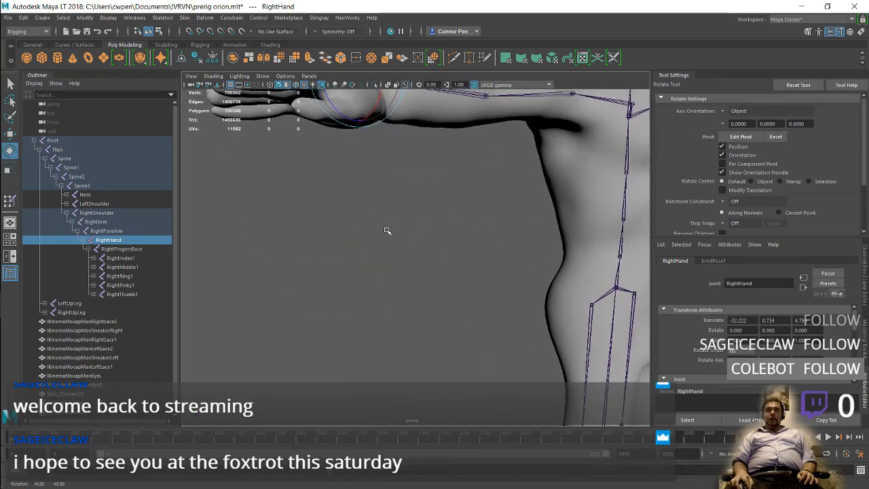
alt+middle_drag(386, 231, 402, 272)
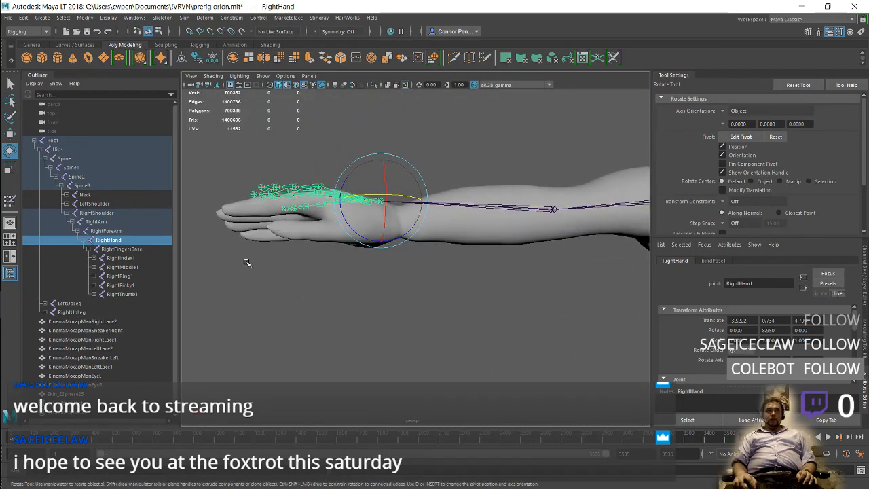
click(134, 258)
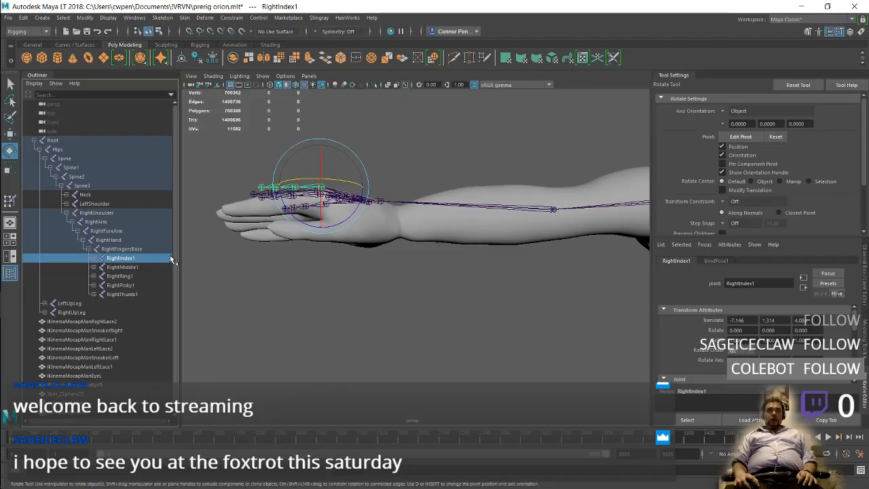
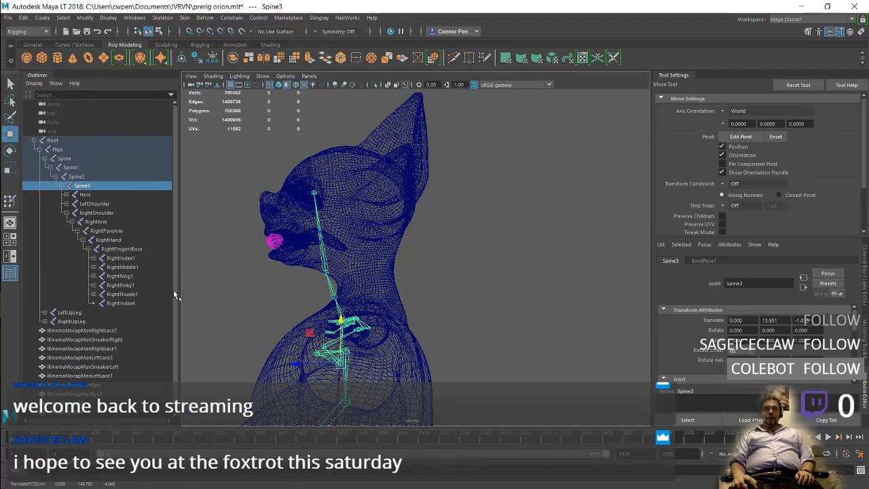
- Rotate the Neck joint backward to about -47.8 degrees in X
click(85, 195)
key(r)
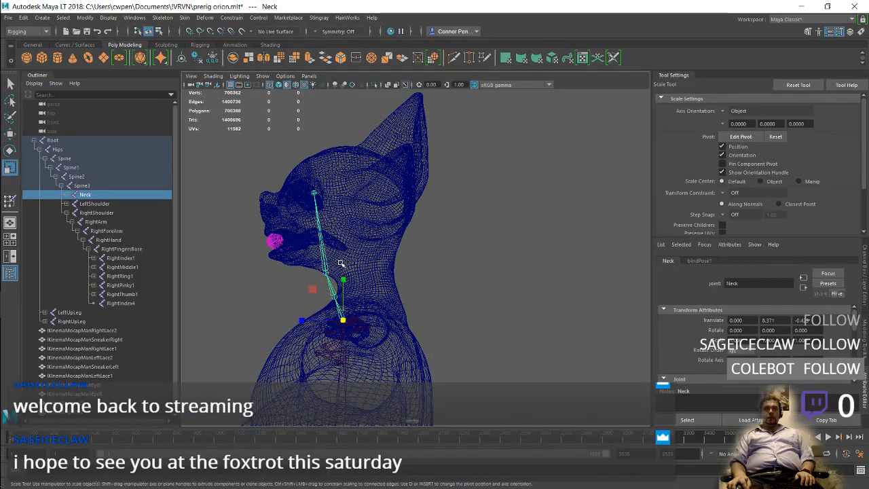
key(e)
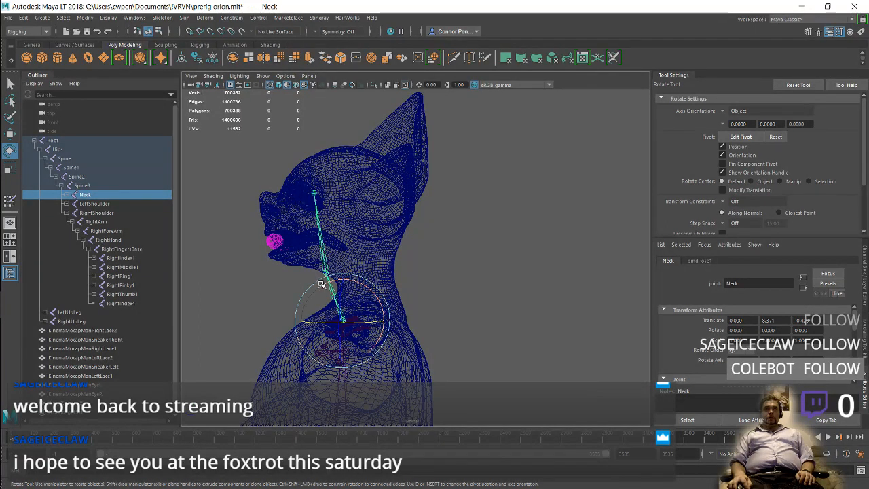
drag(321, 284, 358, 284)
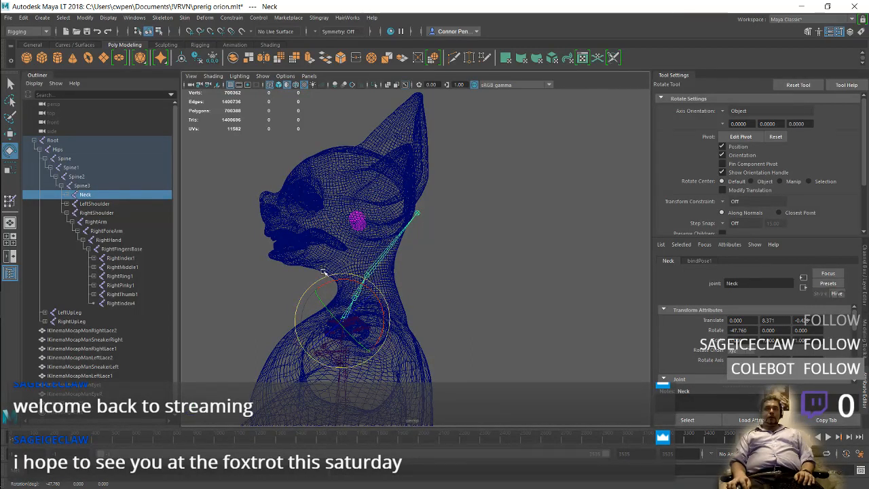
- Expand the Neck and Neck1 joints and rotate the Head joint forward to about 58.3 degrees in X
click(73, 195)
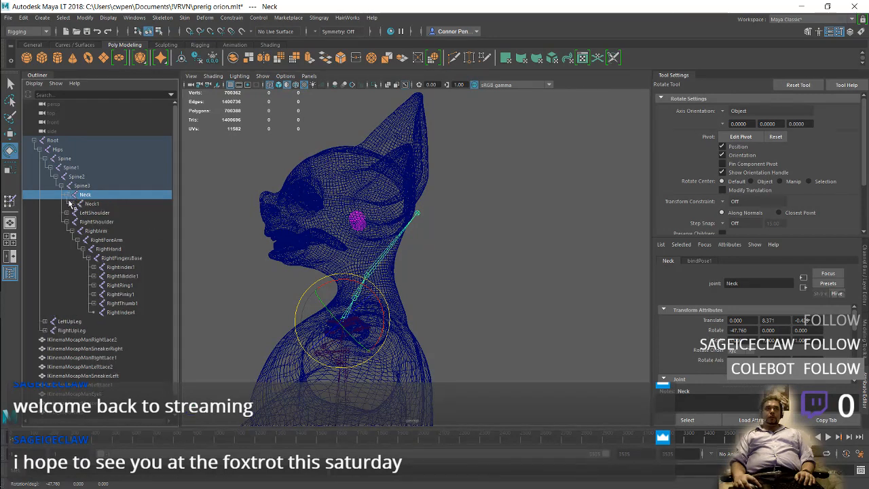
click(71, 204)
click(92, 204)
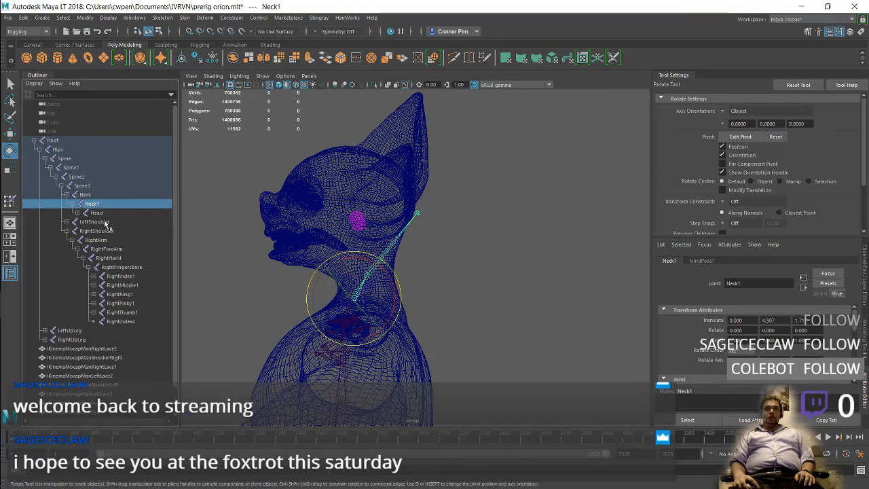
click(96, 212)
key(r)
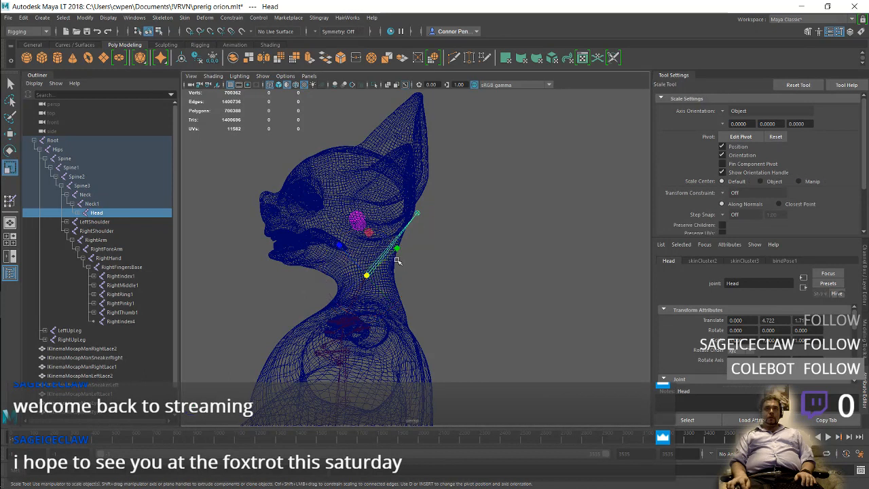
key(e)
drag(403, 260, 315, 252)
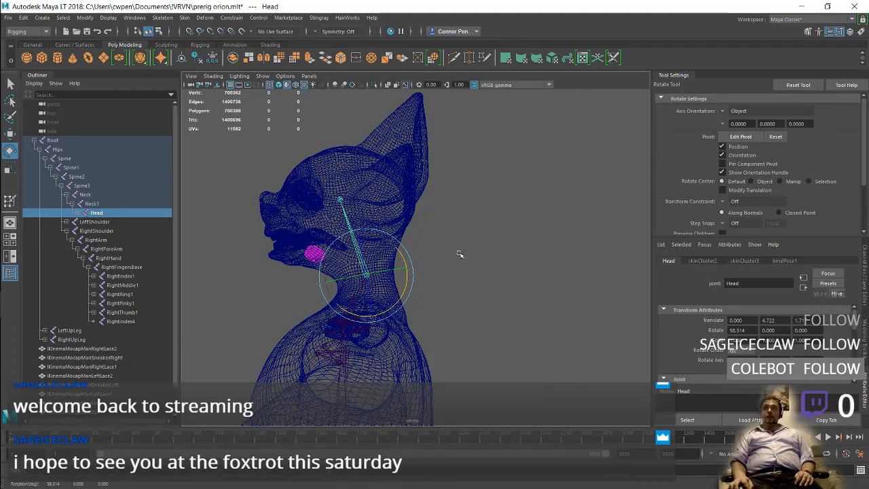
mouse_move(416, 260)
alt+mouse_down()
mouse_move(466, 263)
mouse_move(423, 260)
alt+mouse_up()
alt+middle_drag(423, 261, 456, 270)
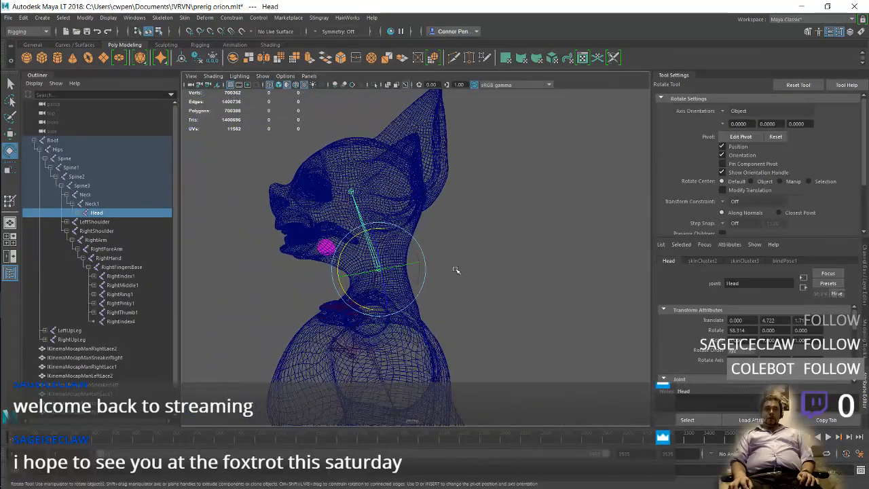
alt+drag(456, 270, 434, 283)
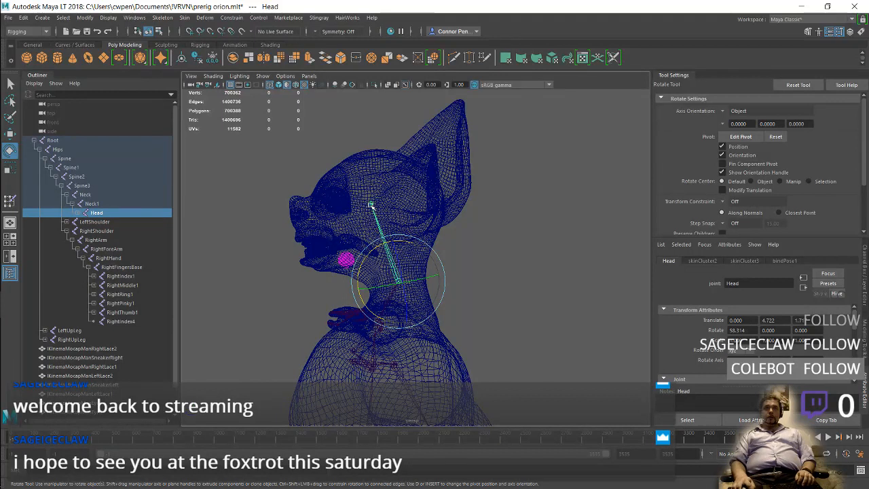
click(370, 204)
key(w)
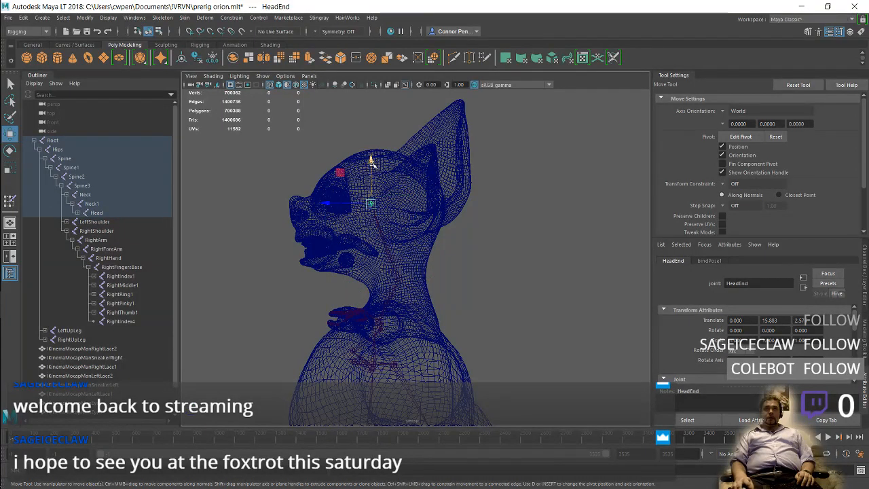
drag(371, 161, 372, 133)
key(ctrl+z)
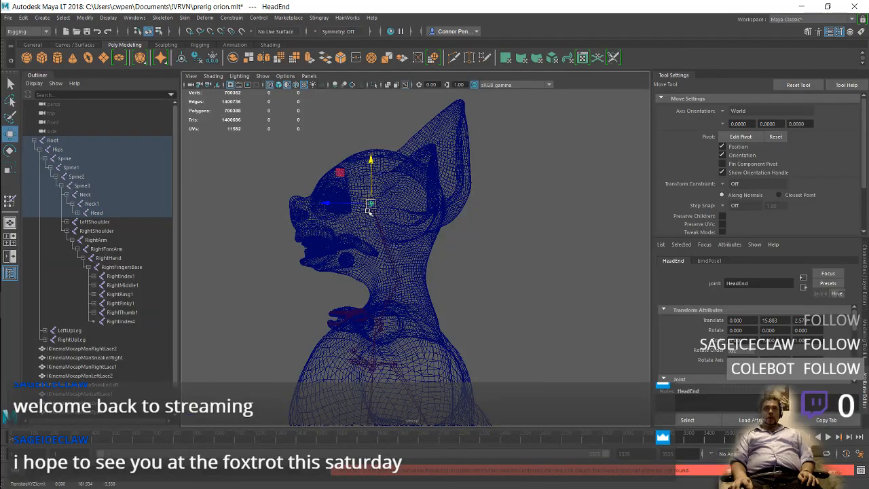
alt+drag(366, 210, 432, 240)
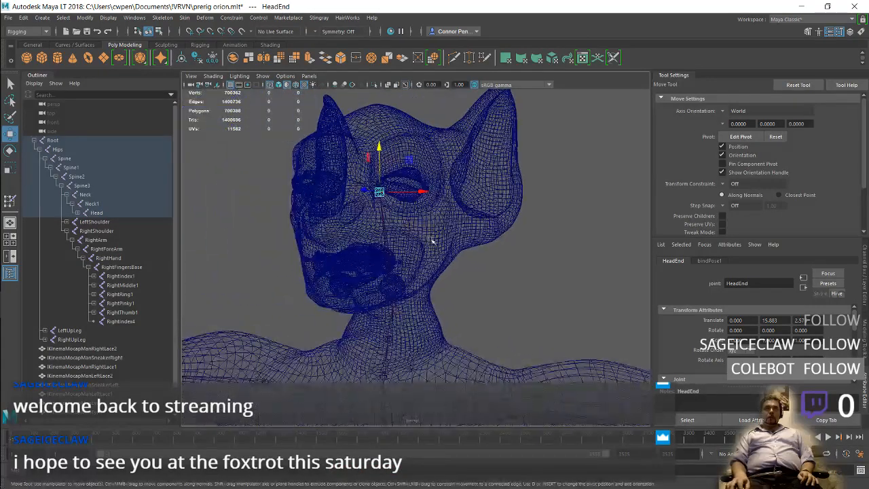
key(e)
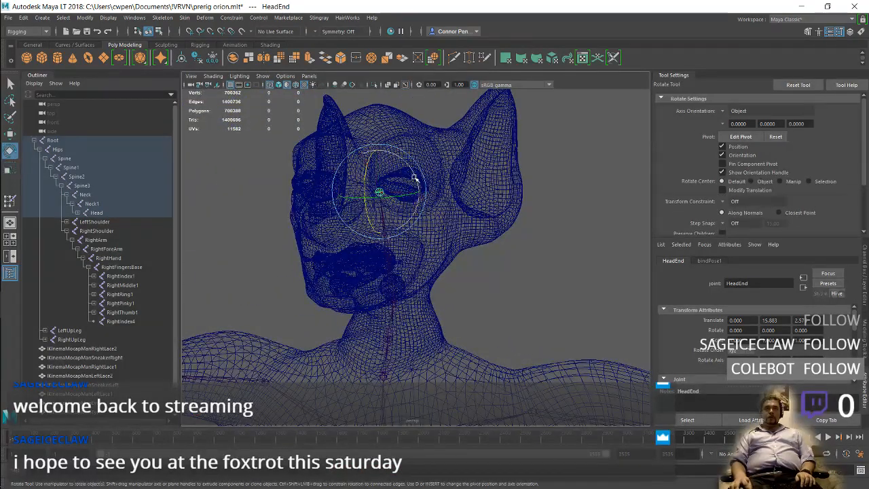
drag(414, 179, 416, 177)
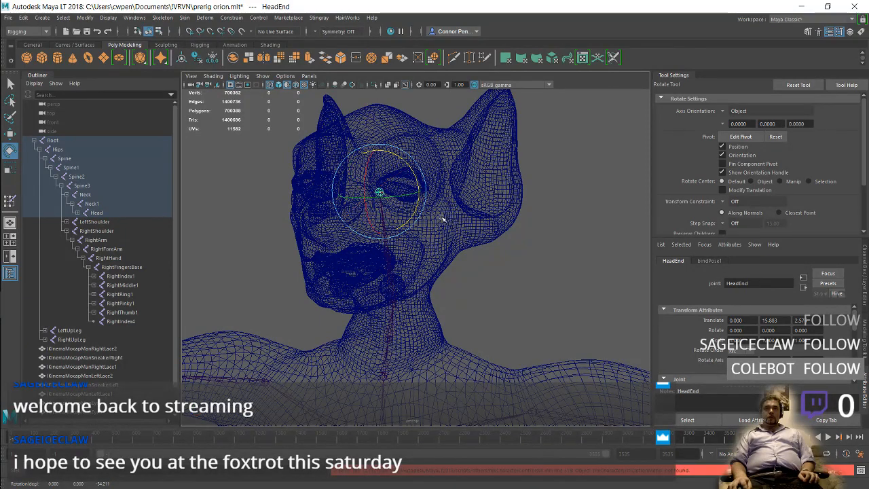
- Move the Head joint up into the bat character's skull, to about 10.6 in Translate Y and 11.7 in Translate Z
alt+drag(441, 213, 390, 224)
click(453, 276)
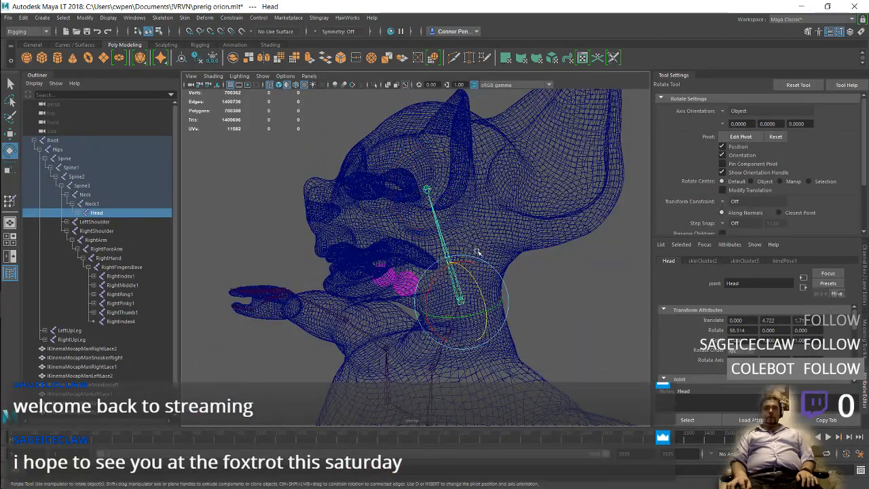
key(w)
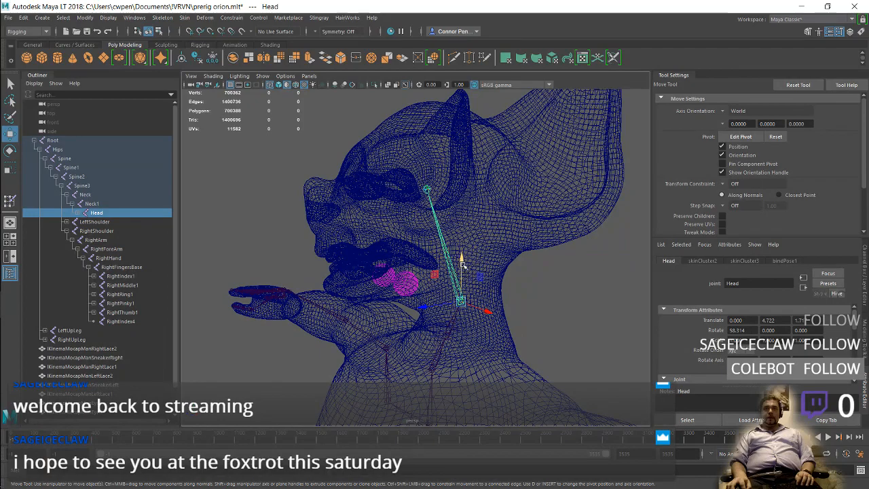
drag(462, 265, 449, 221)
alt+drag(432, 212, 446, 222)
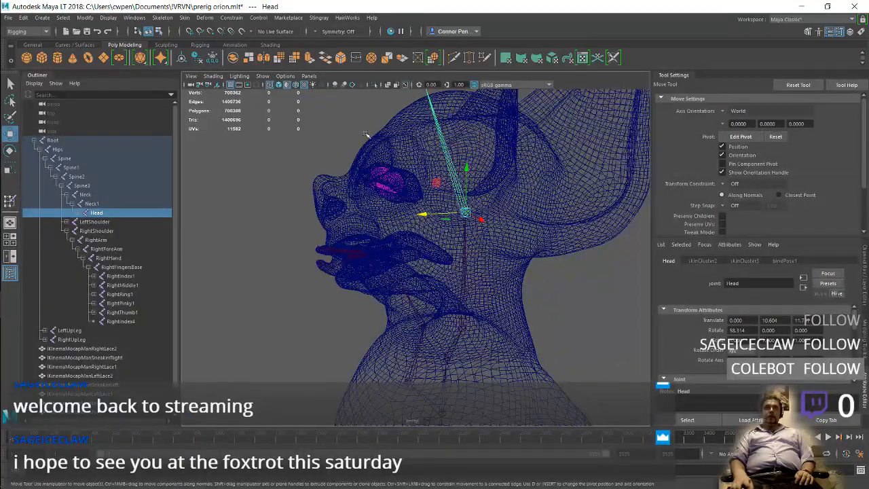
- Compare the Head joint and eye positions with the bat character's face in shaded and wireframe display
drag(376, 160, 355, 164)
key(ctrl+z)
click(279, 85)
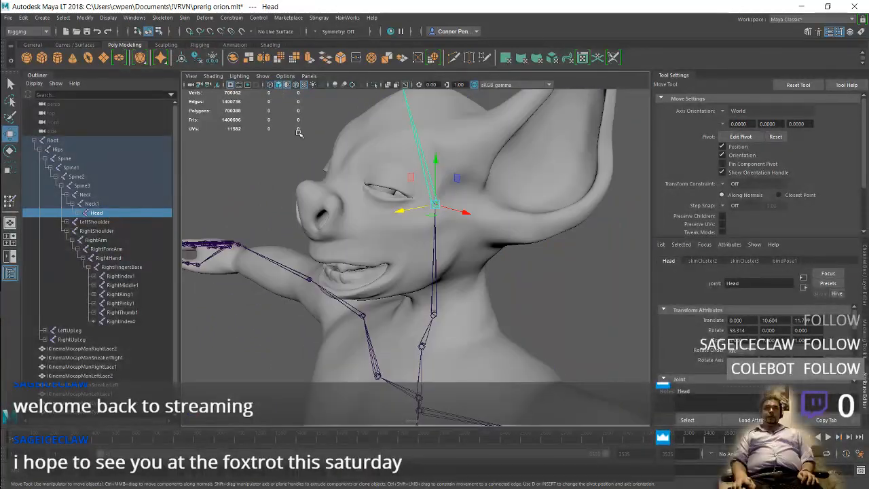
mouse_move(297, 131)
alt+mouse_down()
mouse_move(321, 138)
mouse_move(374, 133)
mouse_move(286, 127)
alt+mouse_up()
click(270, 86)
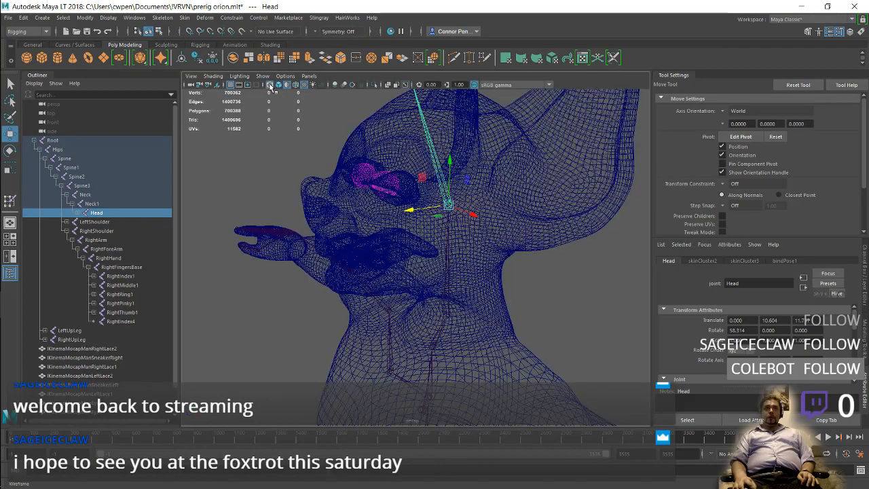
mouse_move(347, 180)
alt+mouse_down()
mouse_move(415, 195)
mouse_move(490, 175)
mouse_move(450, 226)
alt+mouse_up()
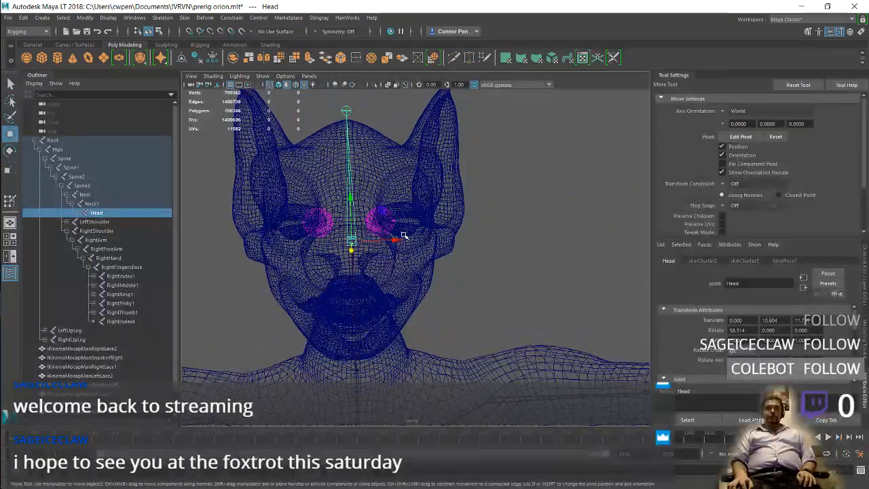
- Try to scale the Head joint up to about 1.25 to enlarge the eyes, and undo the scaling and previous moves
key(e)
key(r)
drag(351, 241, 360, 235)
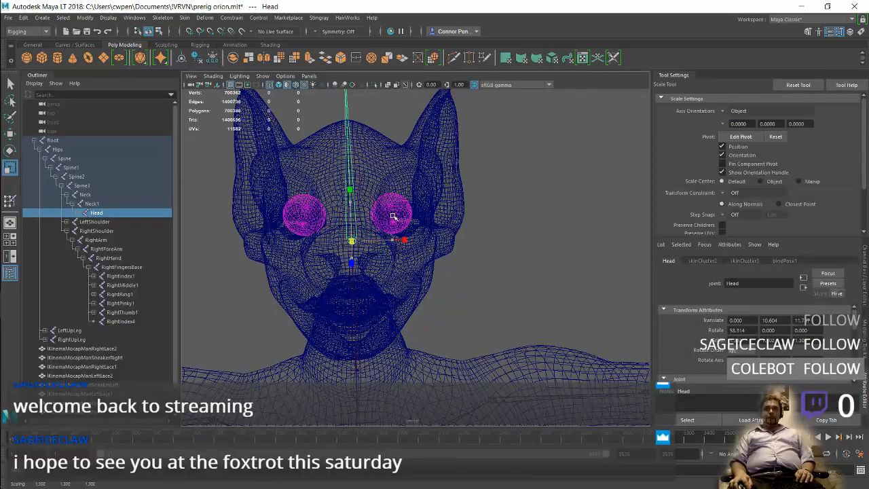
mouse_move(434, 231)
alt+mouse_down()
mouse_move(382, 235)
mouse_move(436, 230)
alt+mouse_up()
key(w)
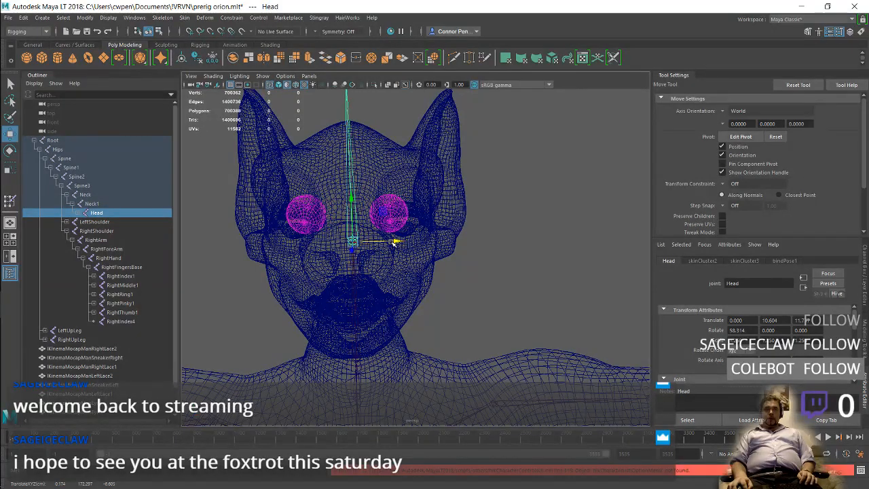
alt+drag(394, 243, 397, 220)
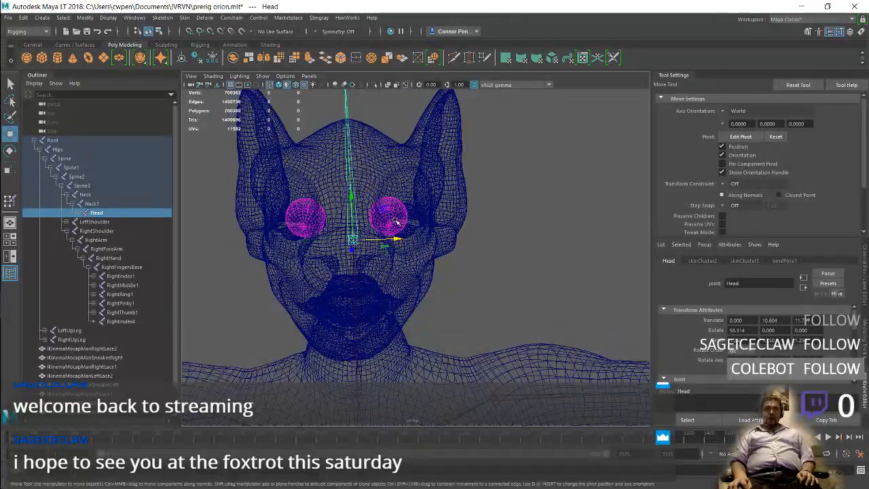
click(397, 220)
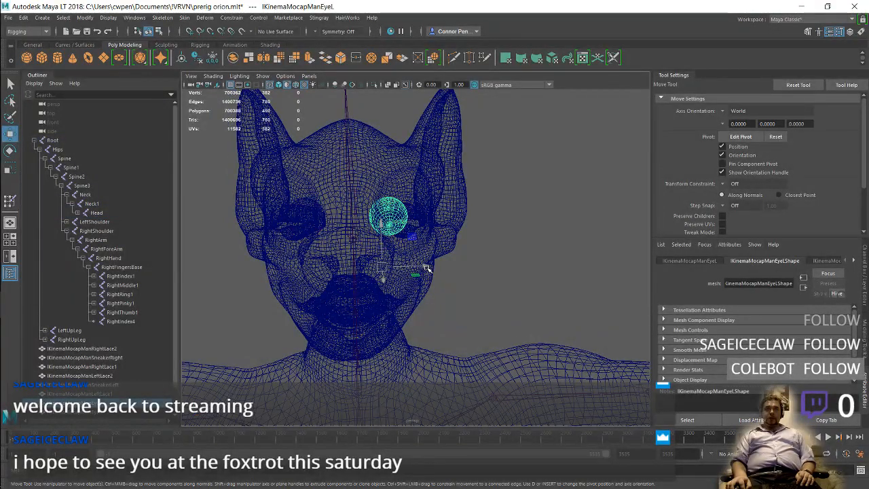
alt+drag(427, 247, 359, 237)
key(ctrl+z)
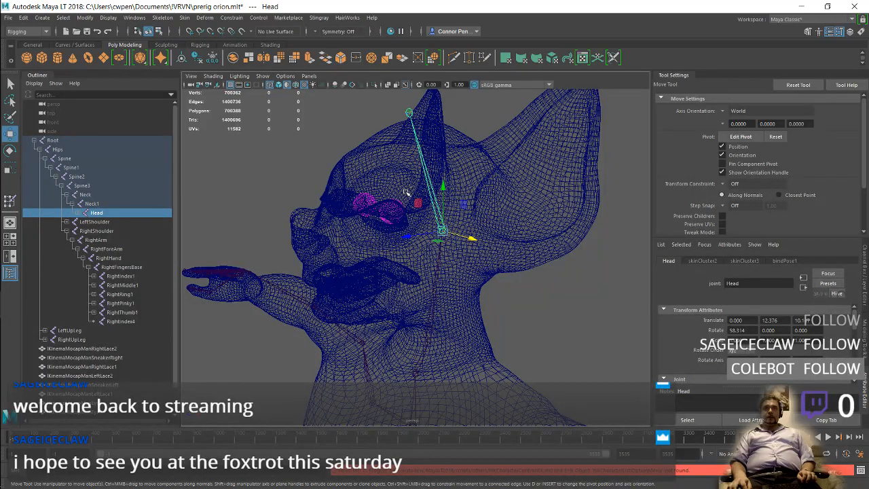
key(ctrl+z)
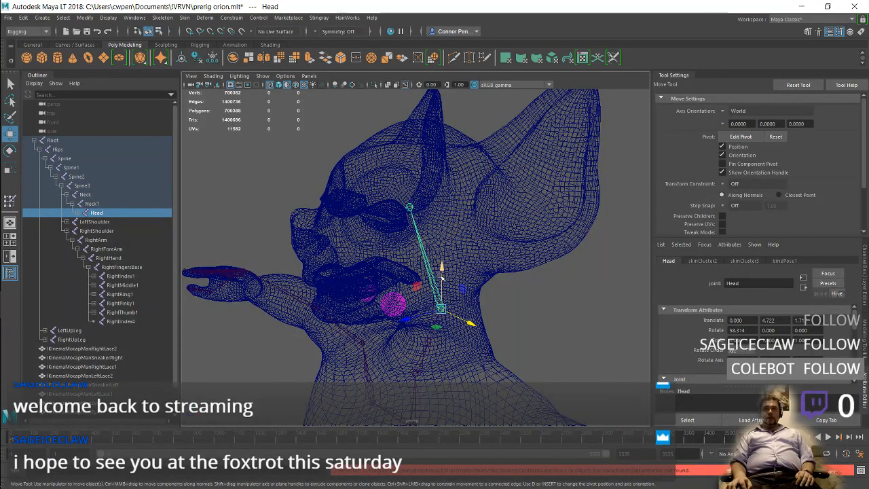
- Move the Head joint back up into the skull, to about 11.1 in Translate Y and 10.8 in Translate Z
drag(443, 270, 493, 212)
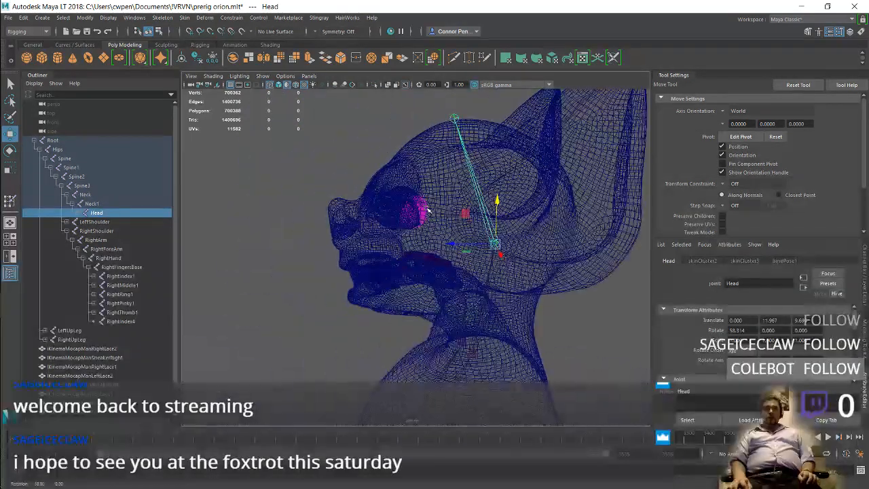
click(513, 211)
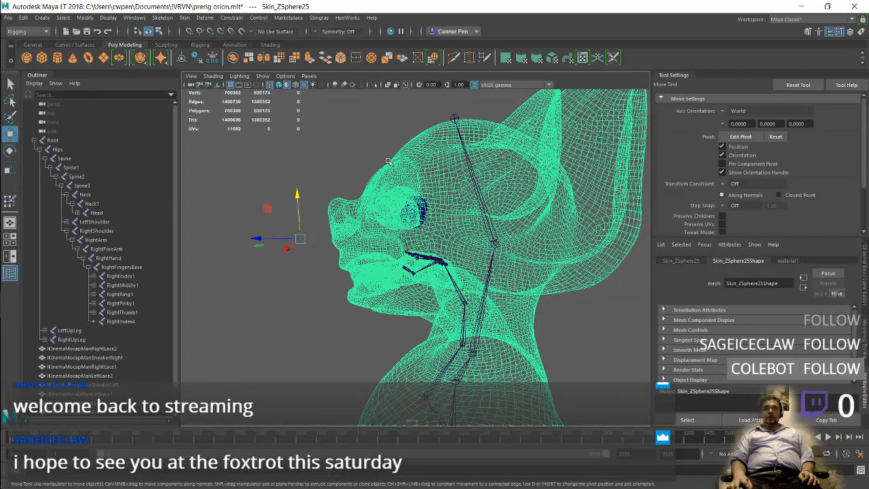
click(354, 141)
alt+drag(475, 205, 523, 237)
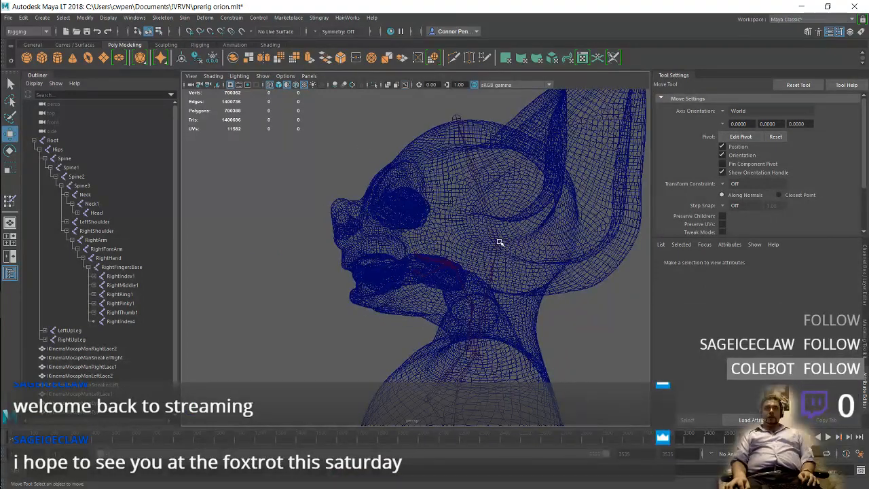
click(499, 243)
drag(499, 201, 503, 200)
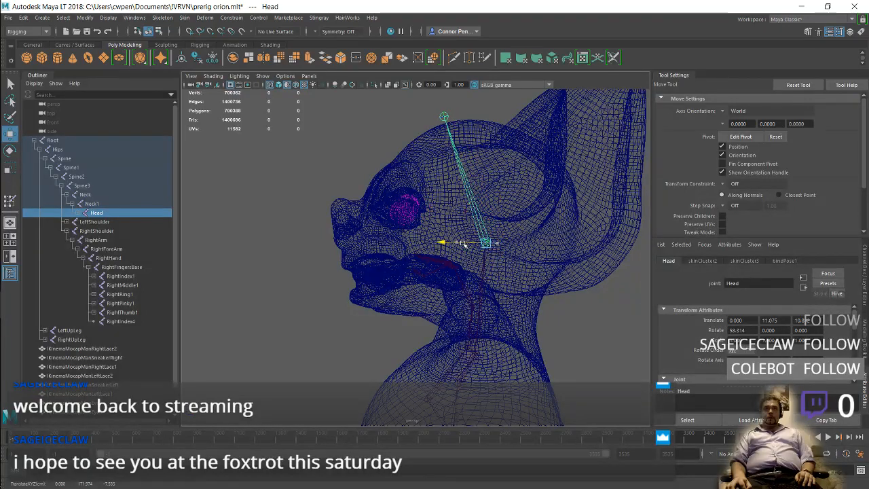
- Move the HeadEnd joint down inside the skull, to about 8.2 in Translate Y and 4.0 in Translate Z
alt+drag(429, 164, 447, 161)
click(433, 115)
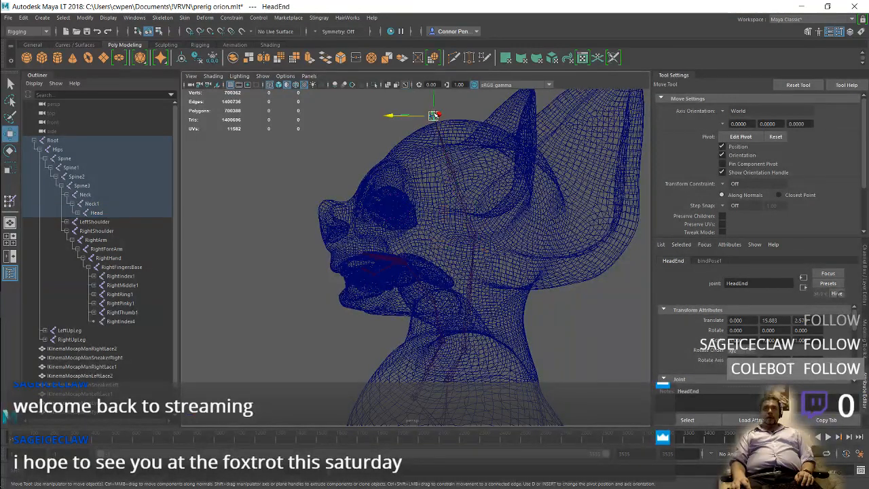
drag(434, 115, 429, 157)
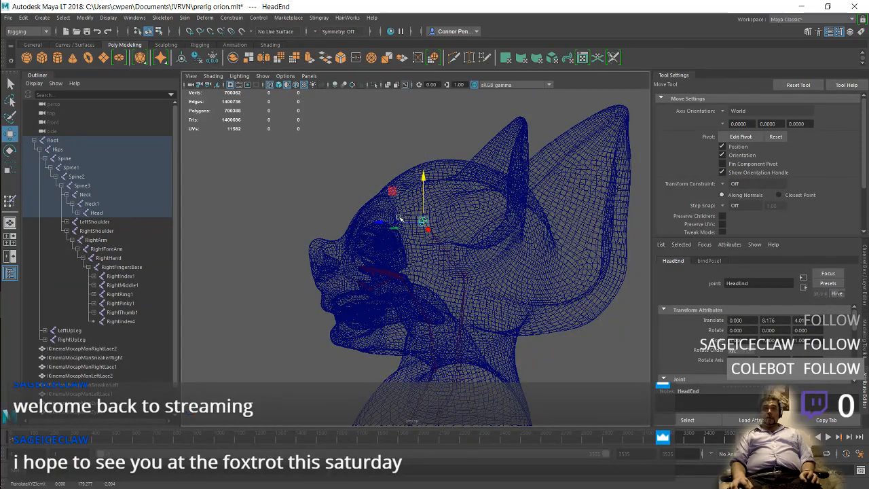
- Examine the left eye mesh against the character's eye socket and find its entry in the scene hierarchy
alt+drag(399, 218, 368, 323)
key(Up)
click(353, 257)
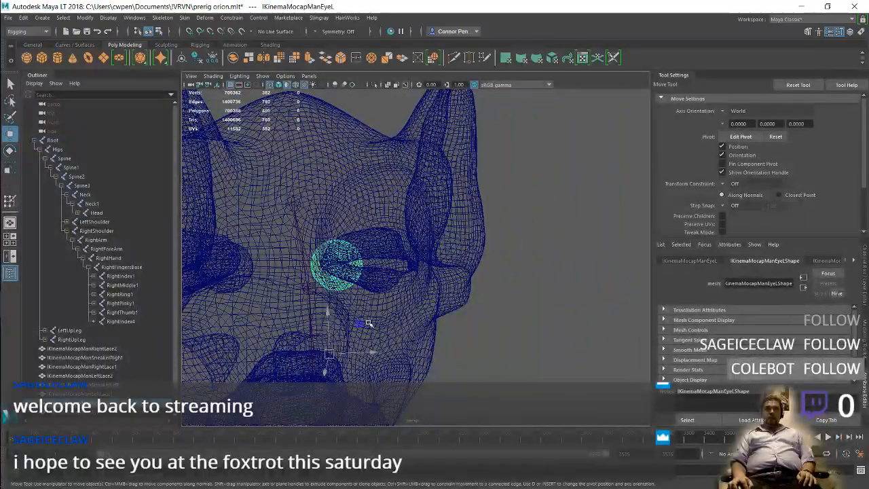
click(386, 351)
alt+drag(386, 351, 365, 316)
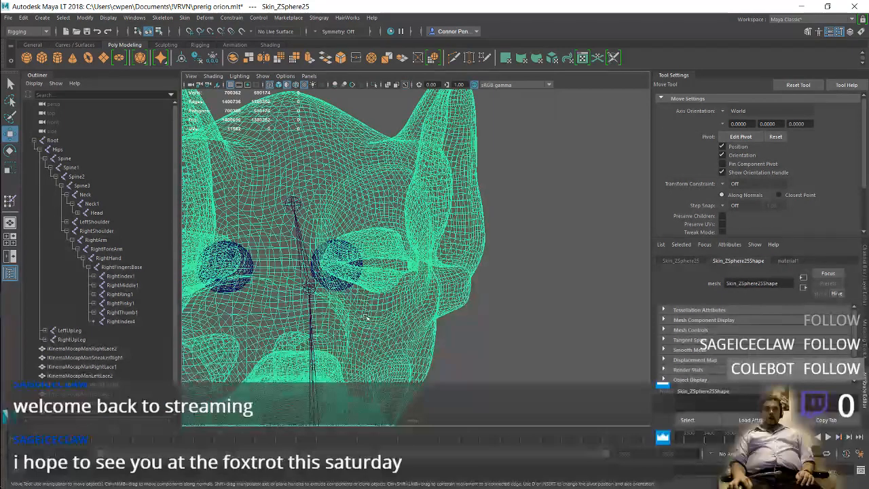
click(355, 264)
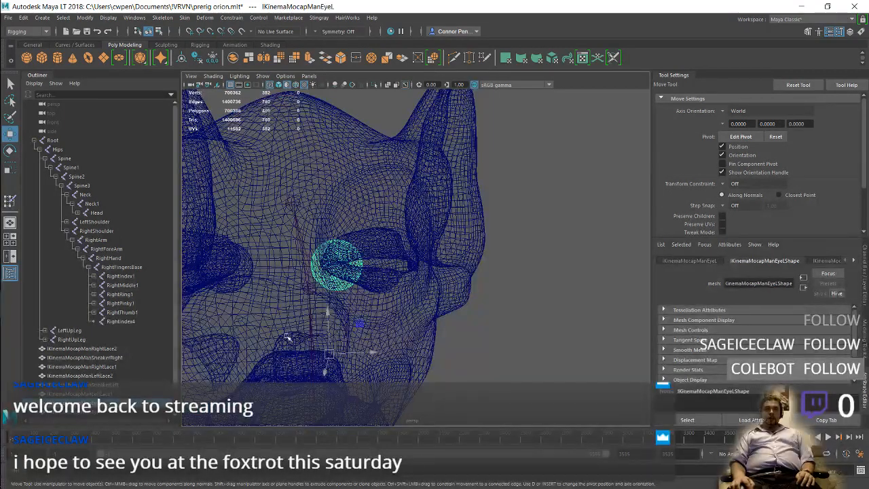
scroll(139, 381, down, 1)
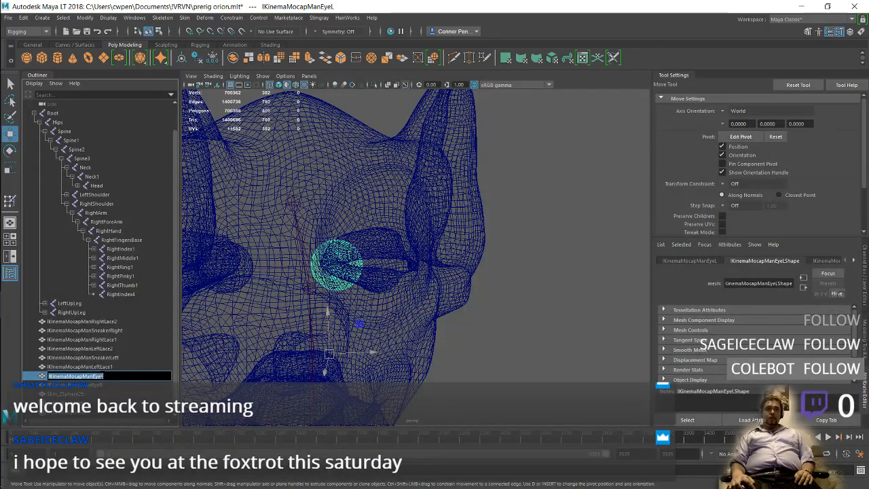
click(144, 367)
- Scale the Head joint up uniformly to about 1.53 so the eyes better match the character's eye sockets
alt+drag(310, 303, 333, 240)
click(334, 229)
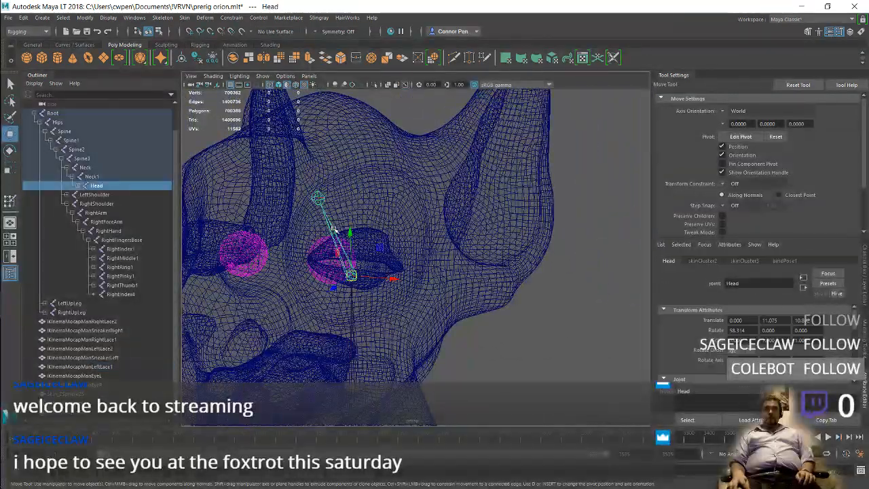
key(s)
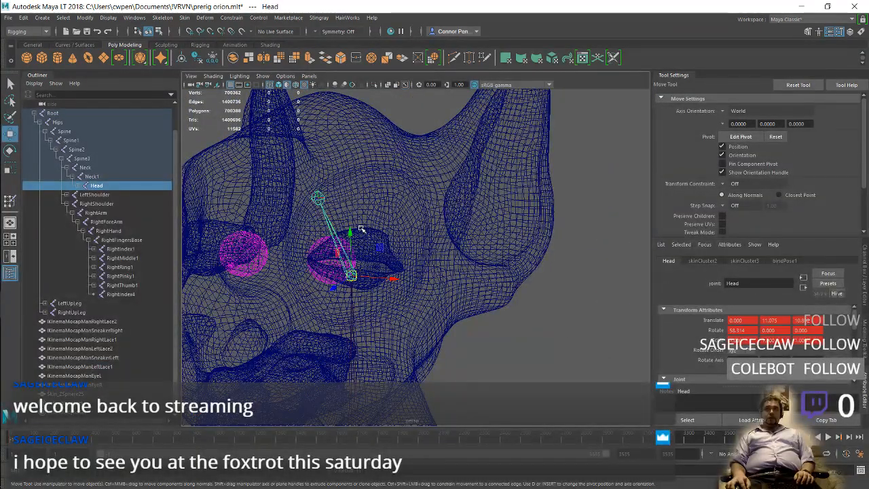
key(ctrl+z)
key(e)
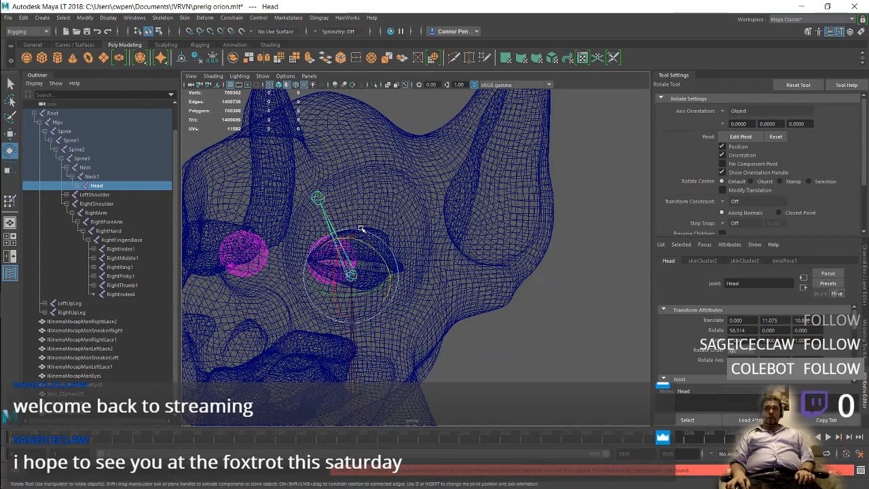
key(r)
drag(351, 275, 380, 237)
key(w)
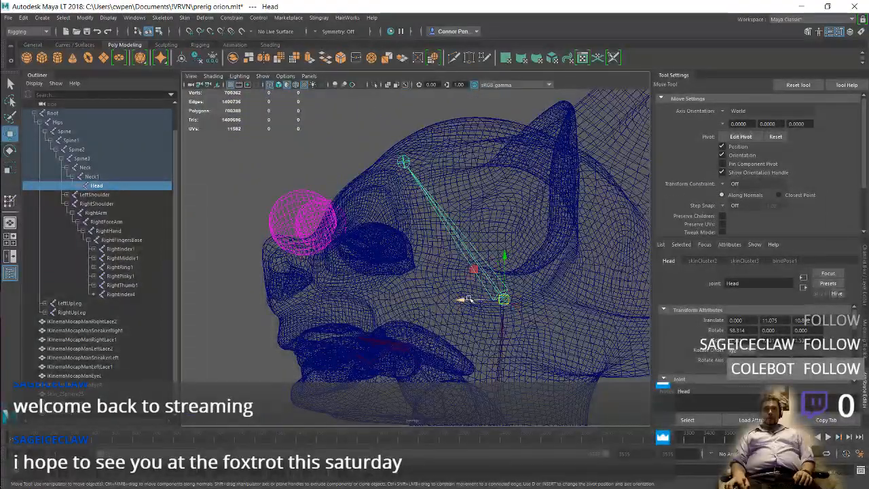
- Move the Head joint back and down until the enlarged eyes sit behind the lids, to about 12.8 in Translate Y and 6.6 in Z
drag(467, 298, 523, 321)
click(279, 85)
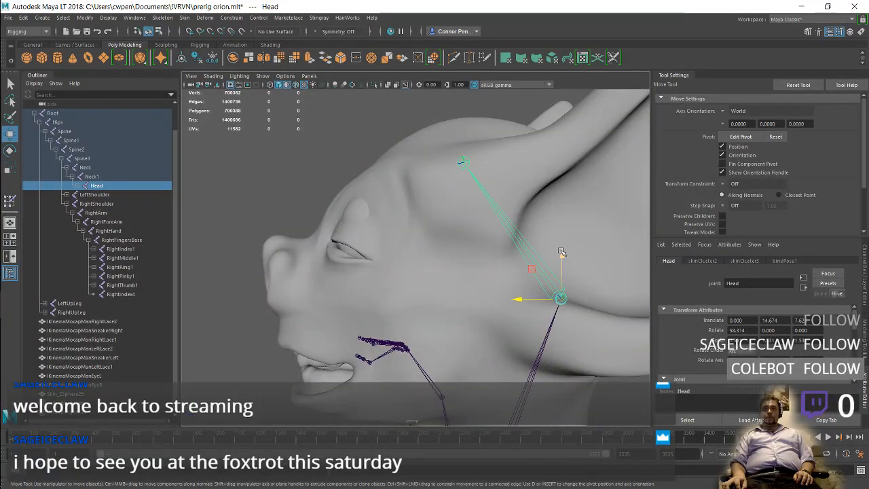
drag(561, 252, 560, 275)
mouse_move(472, 270)
alt+mouse_down()
mouse_move(564, 259)
mouse_move(461, 268)
mouse_move(466, 275)
alt+mouse_up()
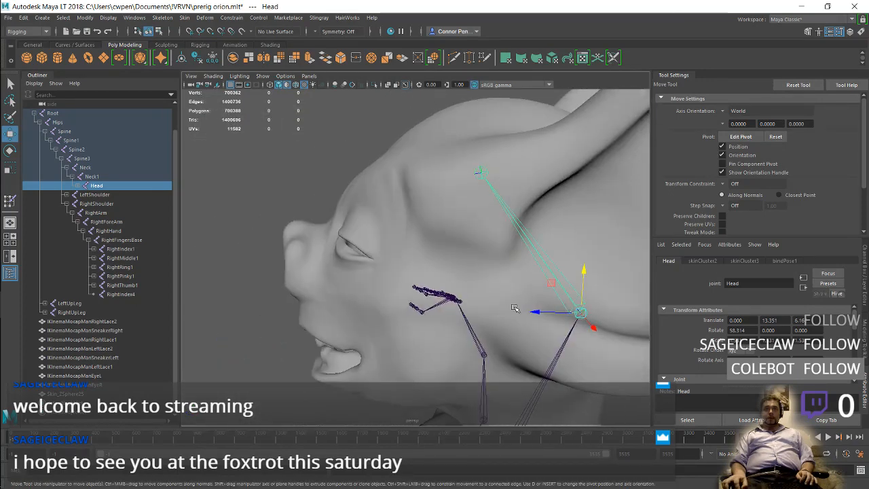
drag(538, 317, 528, 313)
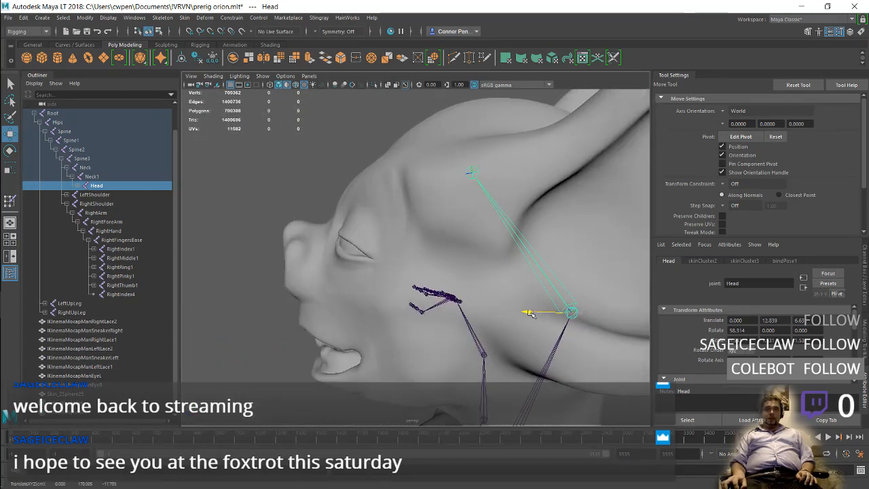
alt+drag(399, 252, 380, 258)
- Reduce the Head joint's scale to about 1.5 and shift it back to about 13.3 in Translate Y and 6.2 in Z
key(r)
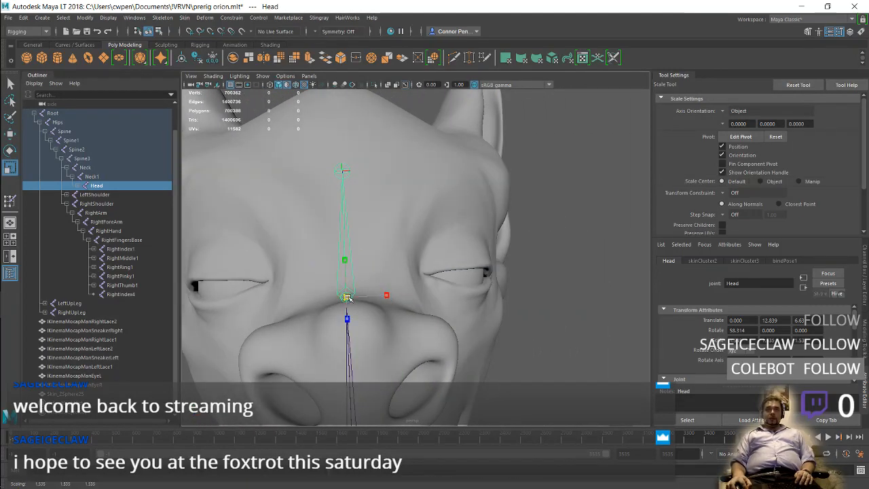
mouse_move(348, 299)
mouse_down()
mouse_move(345, 285)
mouse_move(334, 297)
mouse_up()
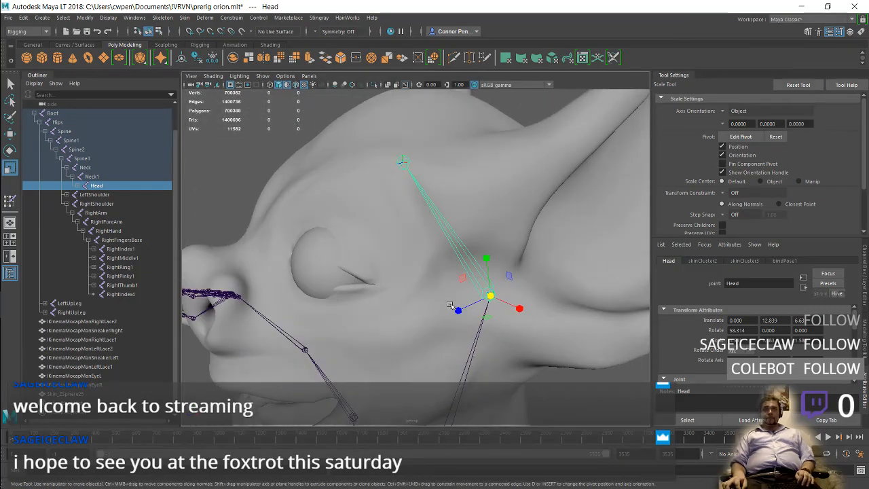
key(w)
drag(456, 308, 461, 304)
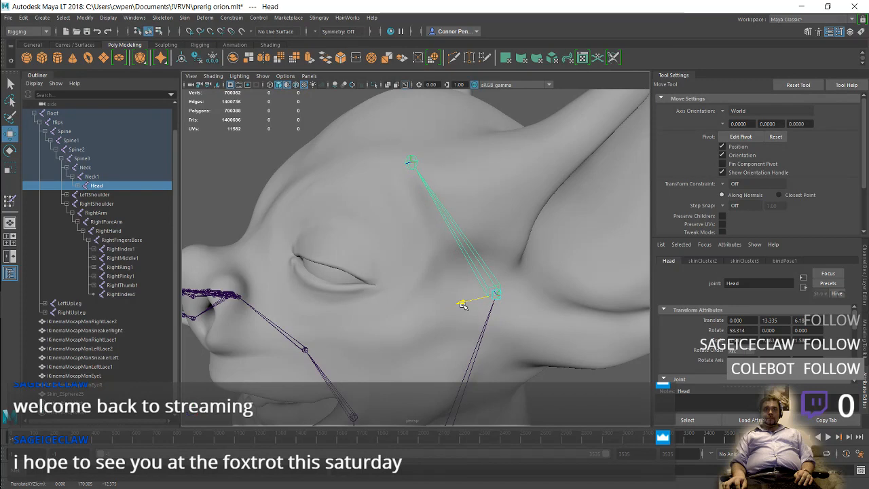
alt+drag(368, 286, 368, 306)
scroll(369, 299, down, 3)
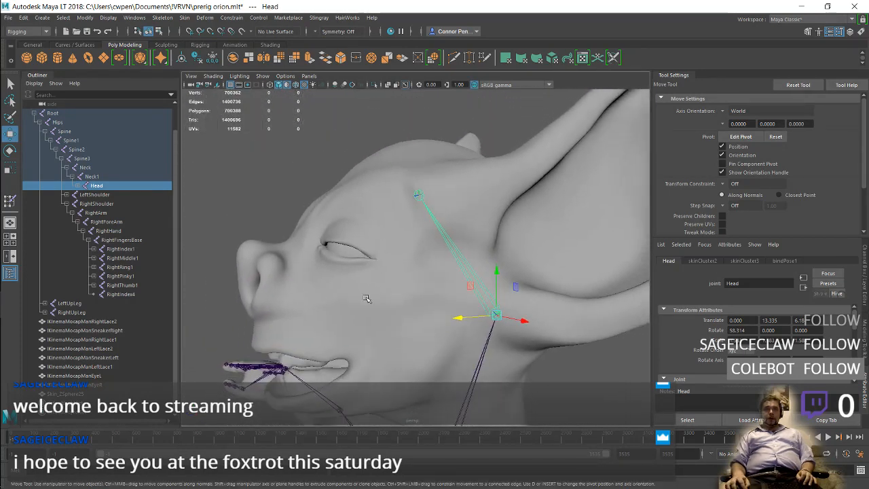
scroll(363, 279, down, 1)
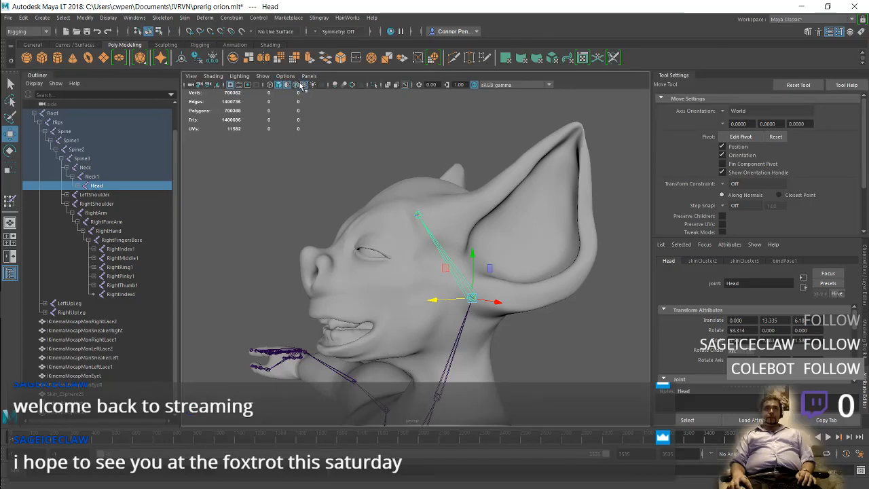
- Inspect the right arm in wireframe display to check how its joints run through the mesh
alt+drag(322, 238, 296, 297)
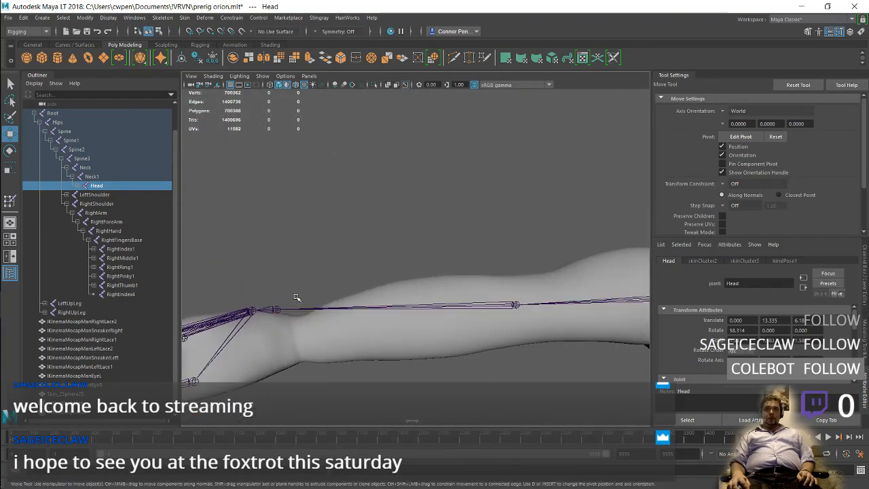
click(295, 85)
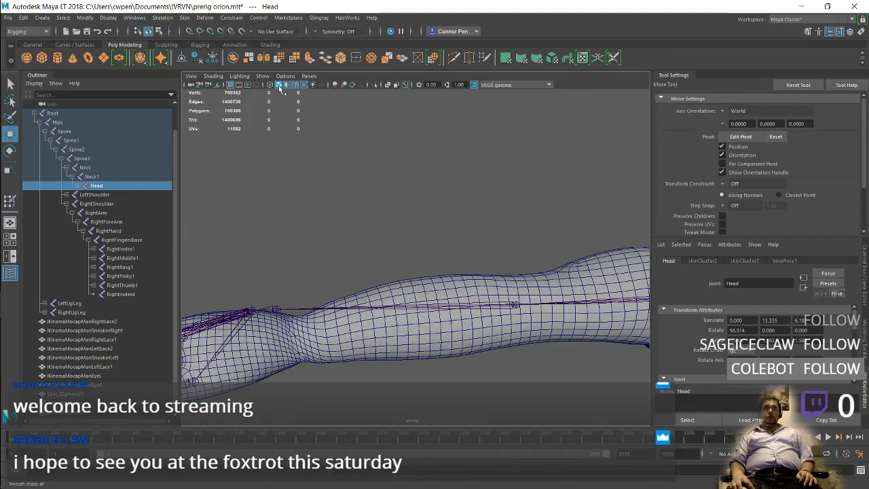
click(278, 85)
mouse_move(305, 224)
alt+mouse_down()
mouse_move(321, 251)
mouse_move(279, 226)
alt+mouse_up()
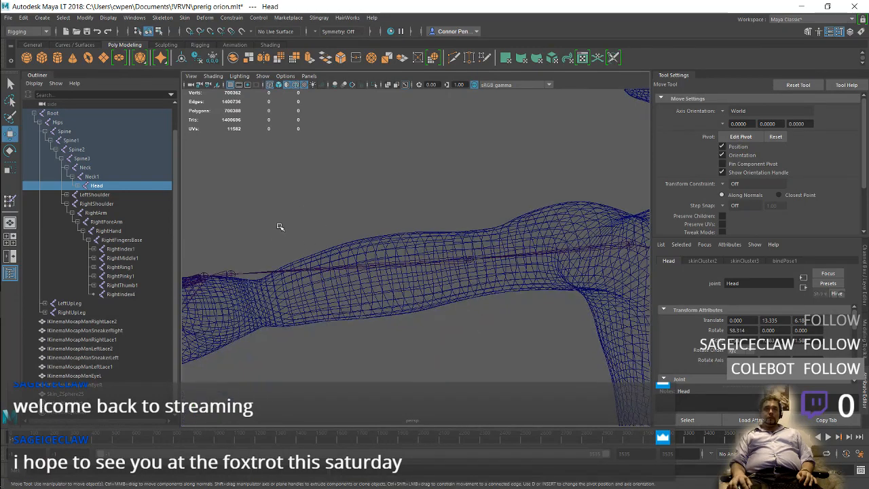